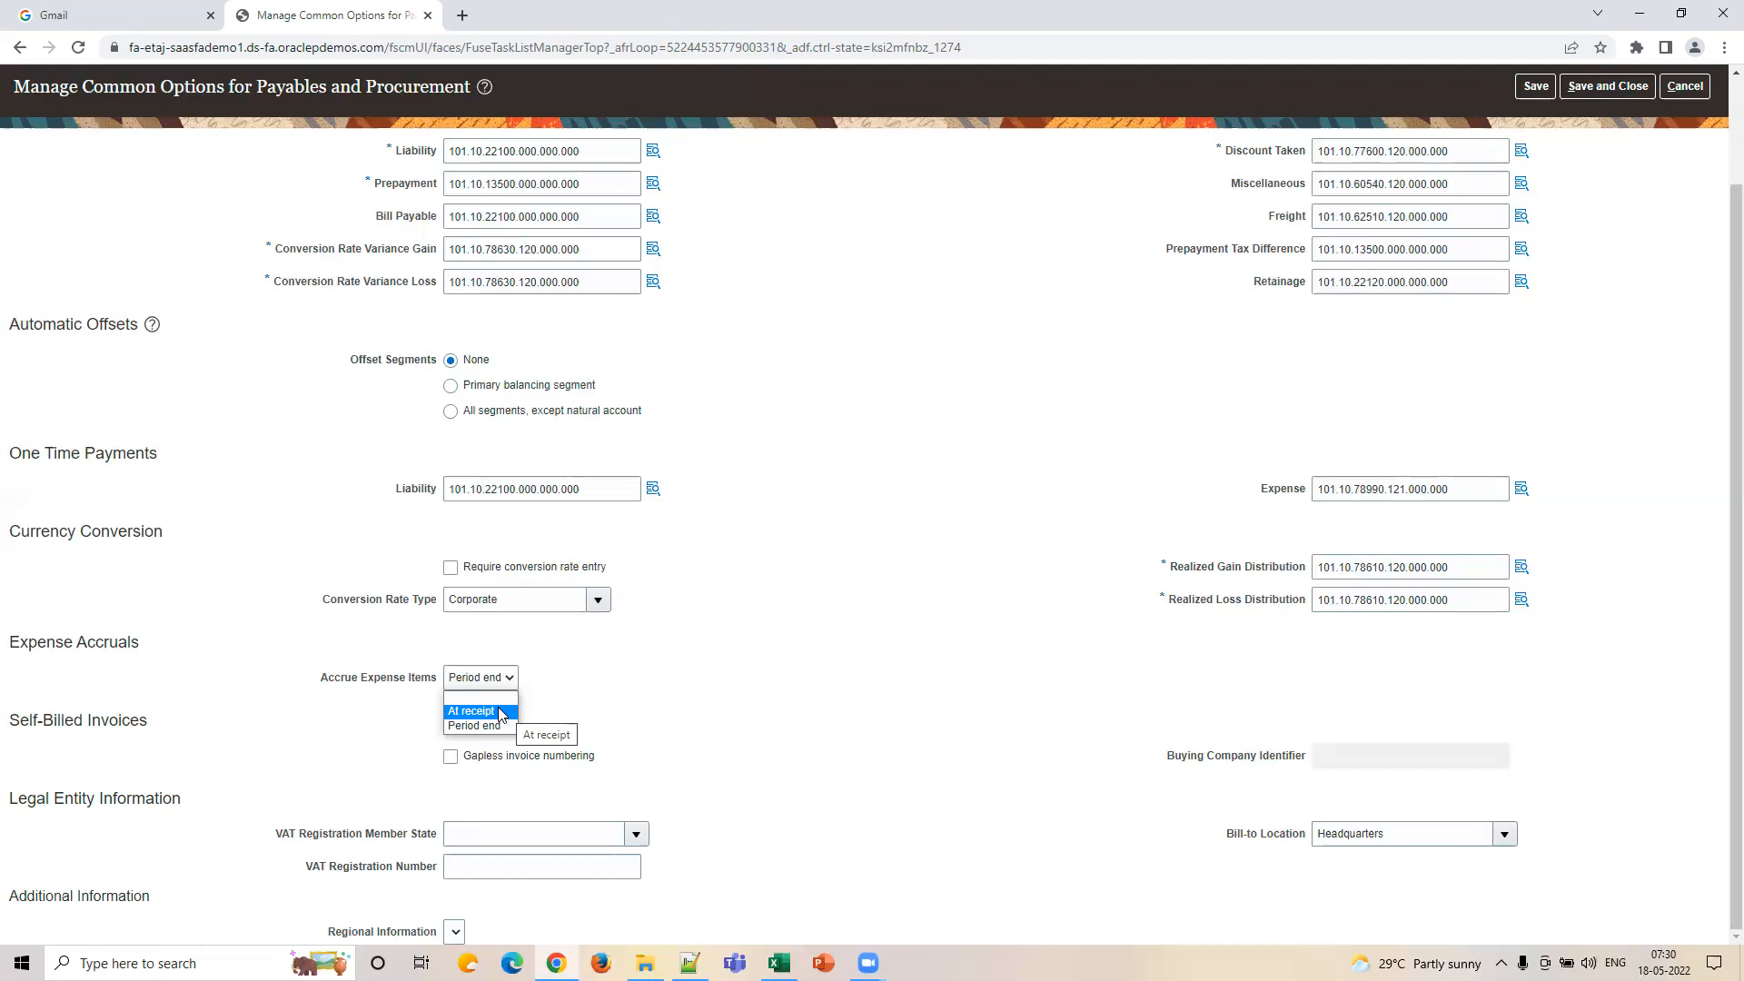
Set Accrue Expense Items to At receipt under Expense Accruals.
{"action": "left_click", "coordinate": [501, 715]}
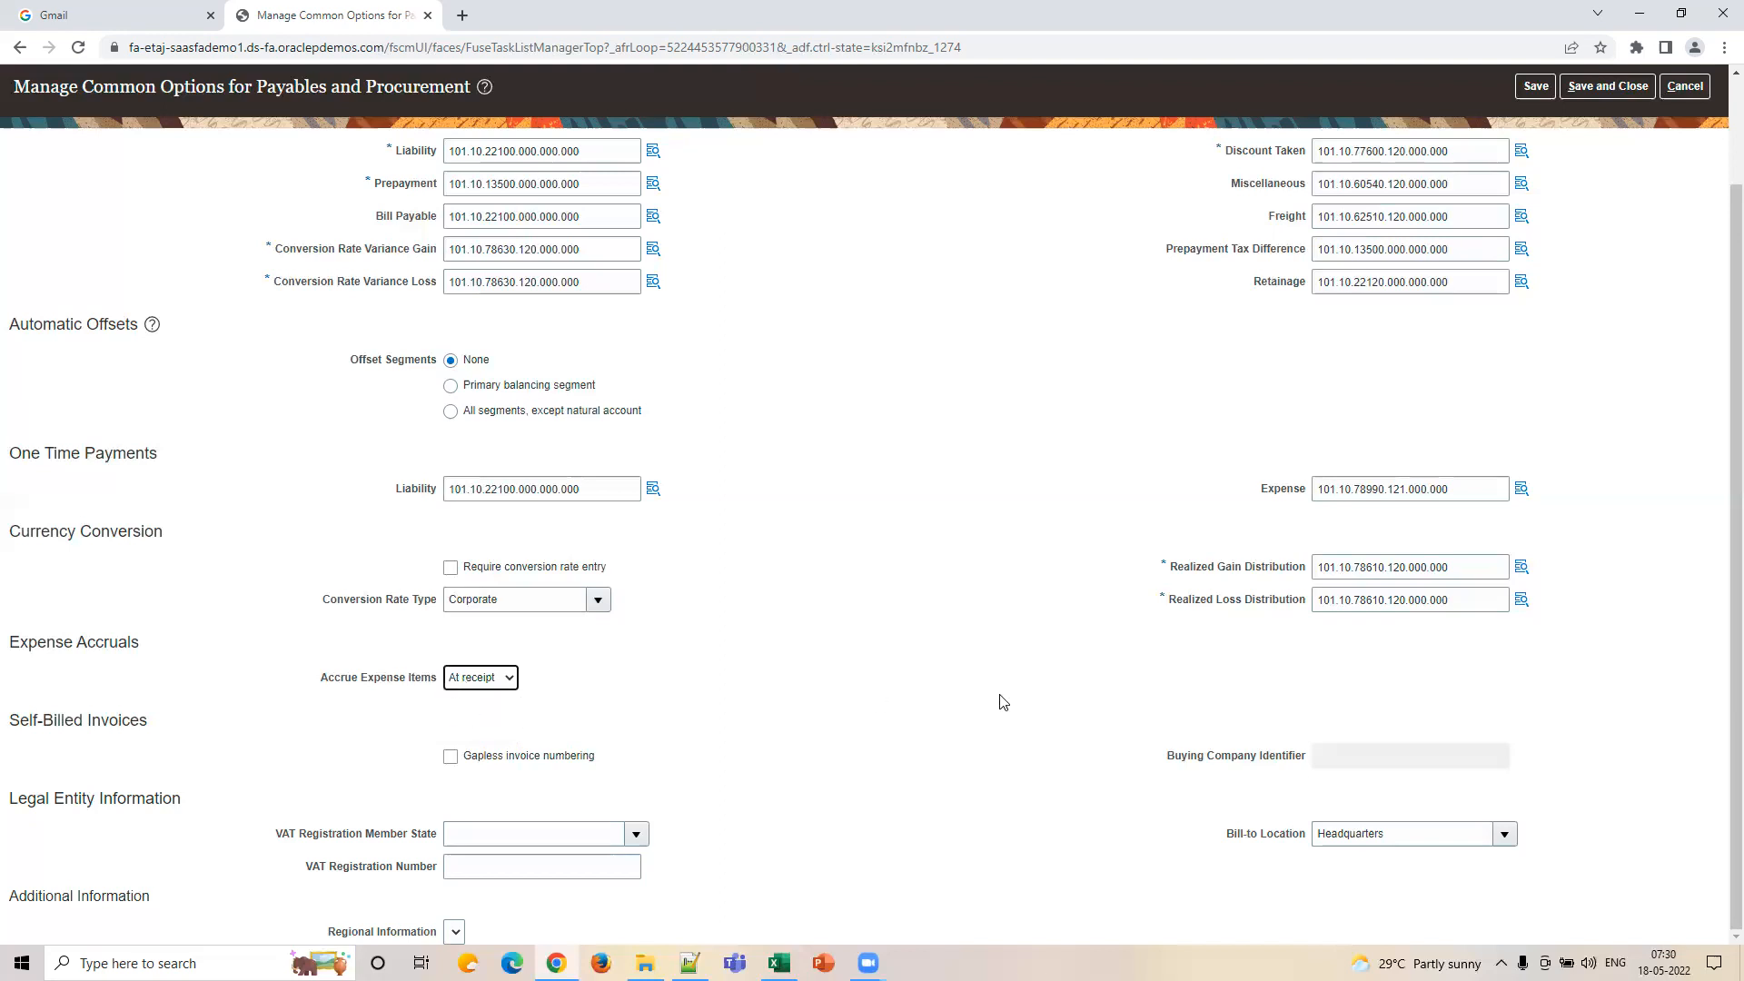
{"action": "left_click", "coordinate": [929, 740]}
{"action": "triple_click", "coordinate": [141, 720]}
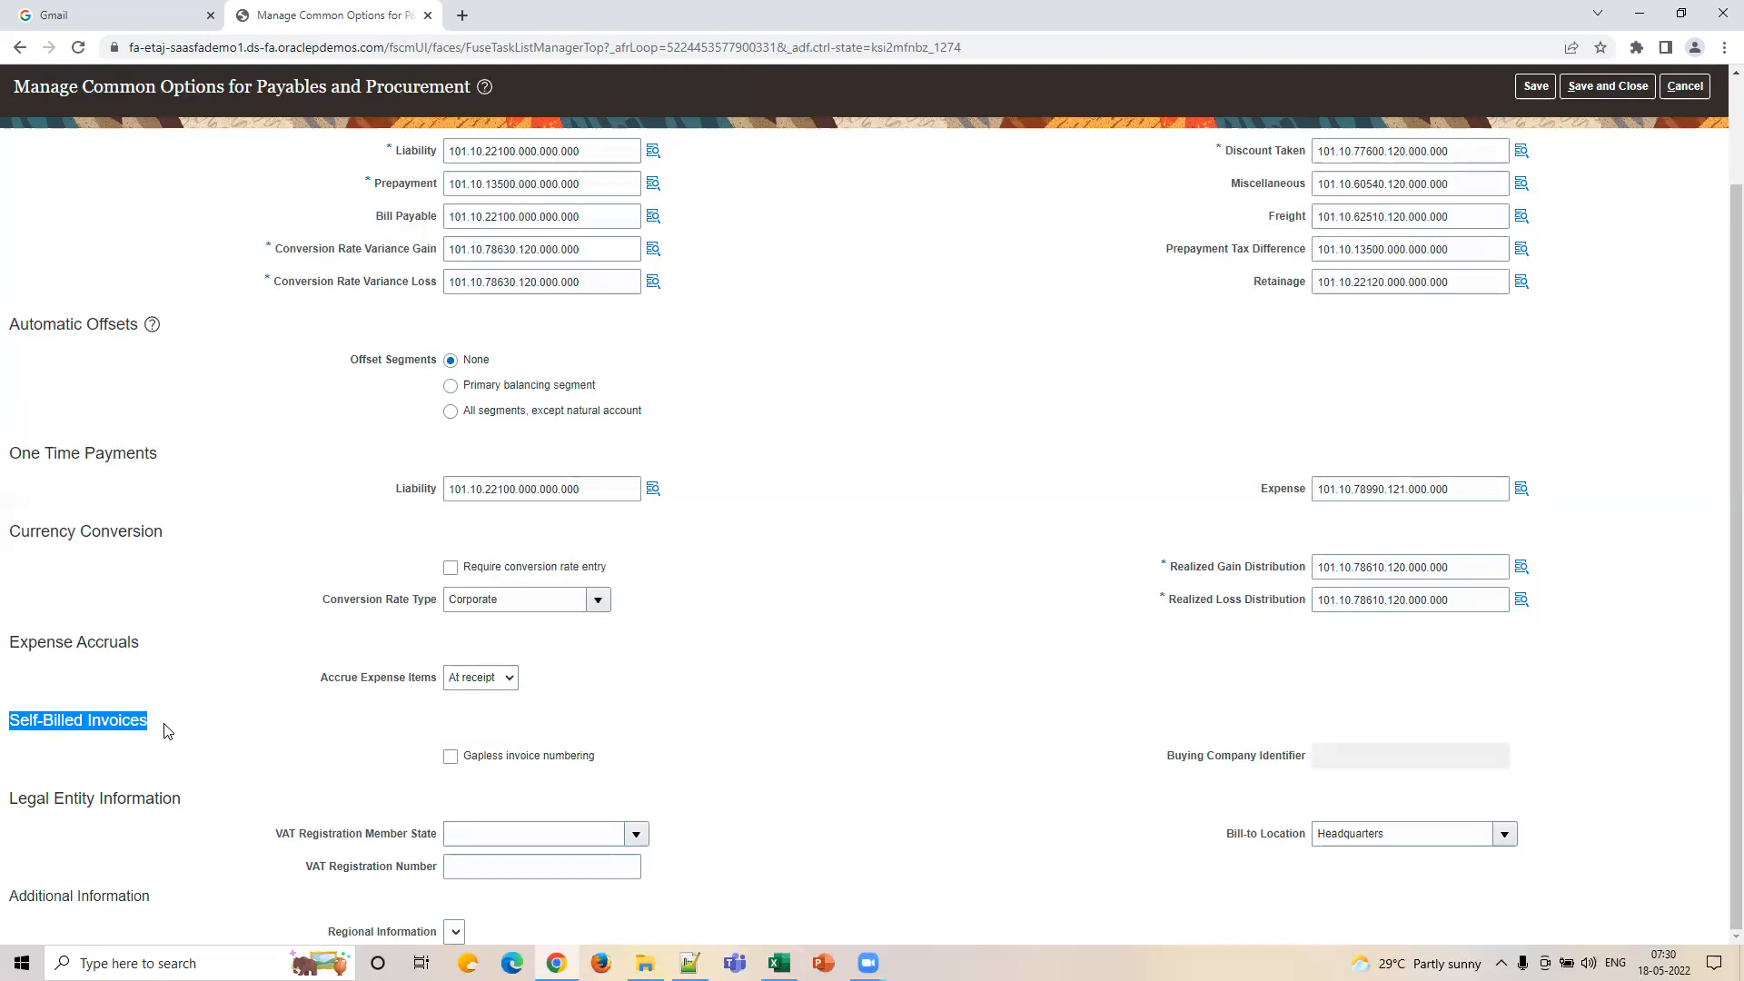
{"action": "left_click", "coordinate": [167, 730]}
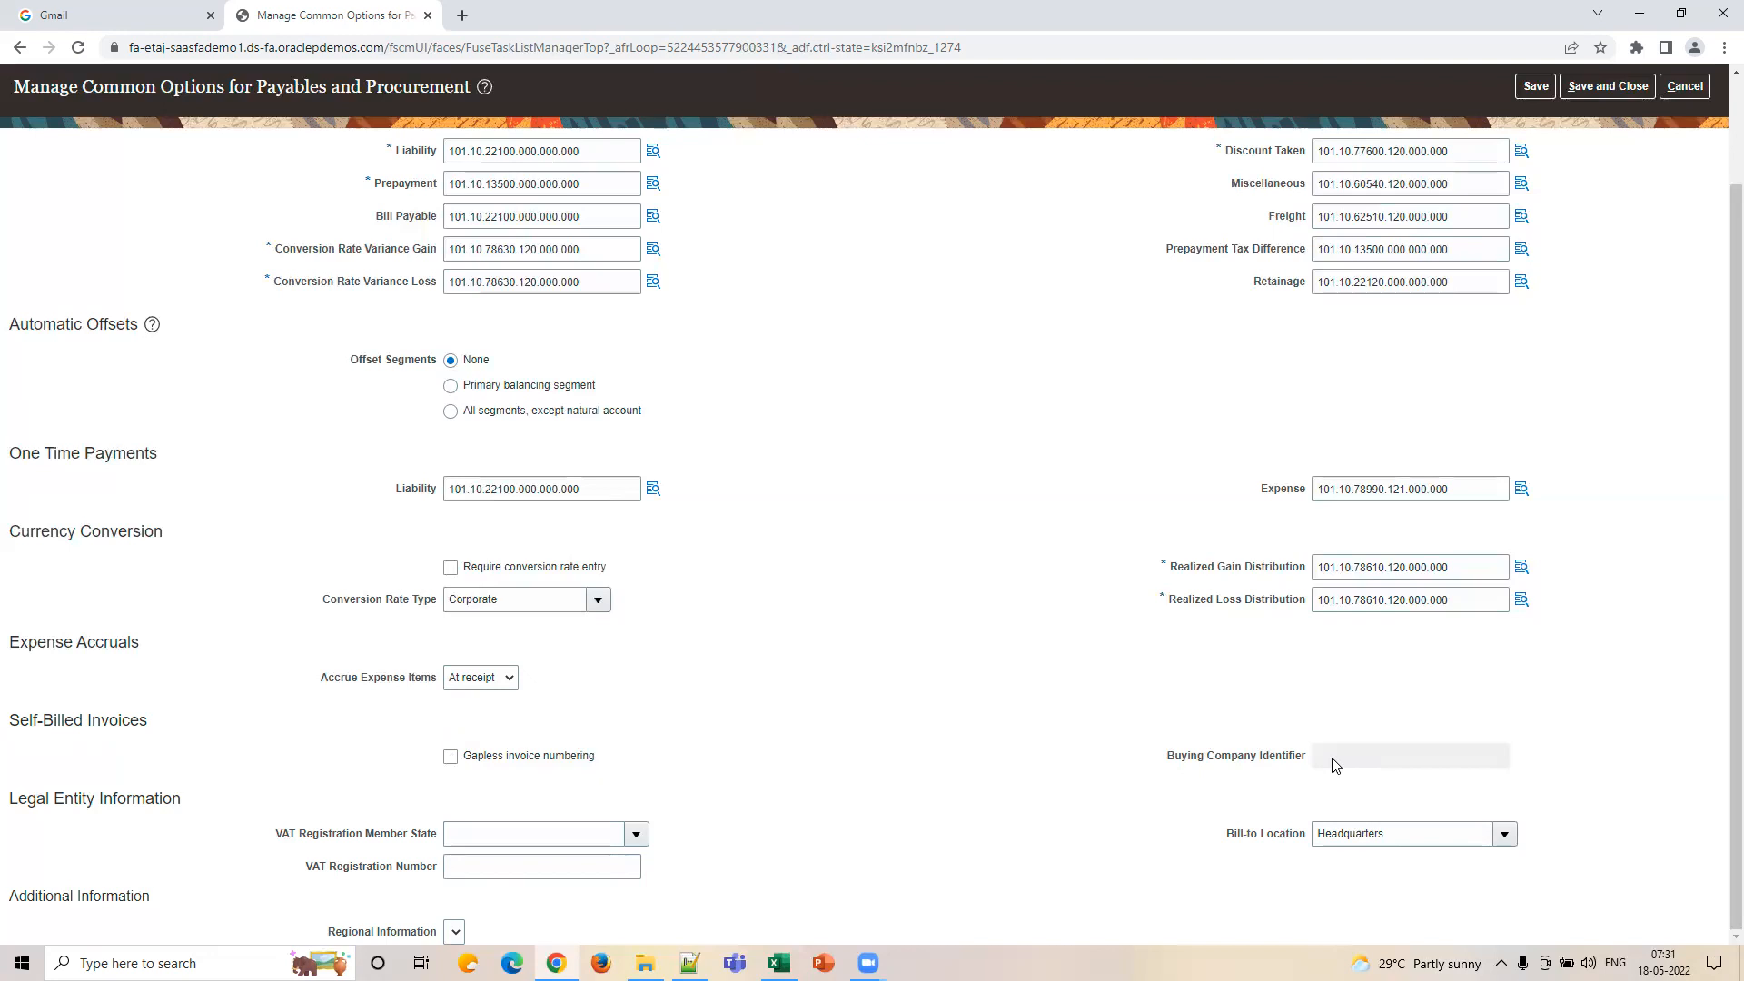
Try enabling gapless invoice numbering for self-billed invoices with US1 as the buying company identifier.
{"action": "left_click", "coordinate": [452, 760]}
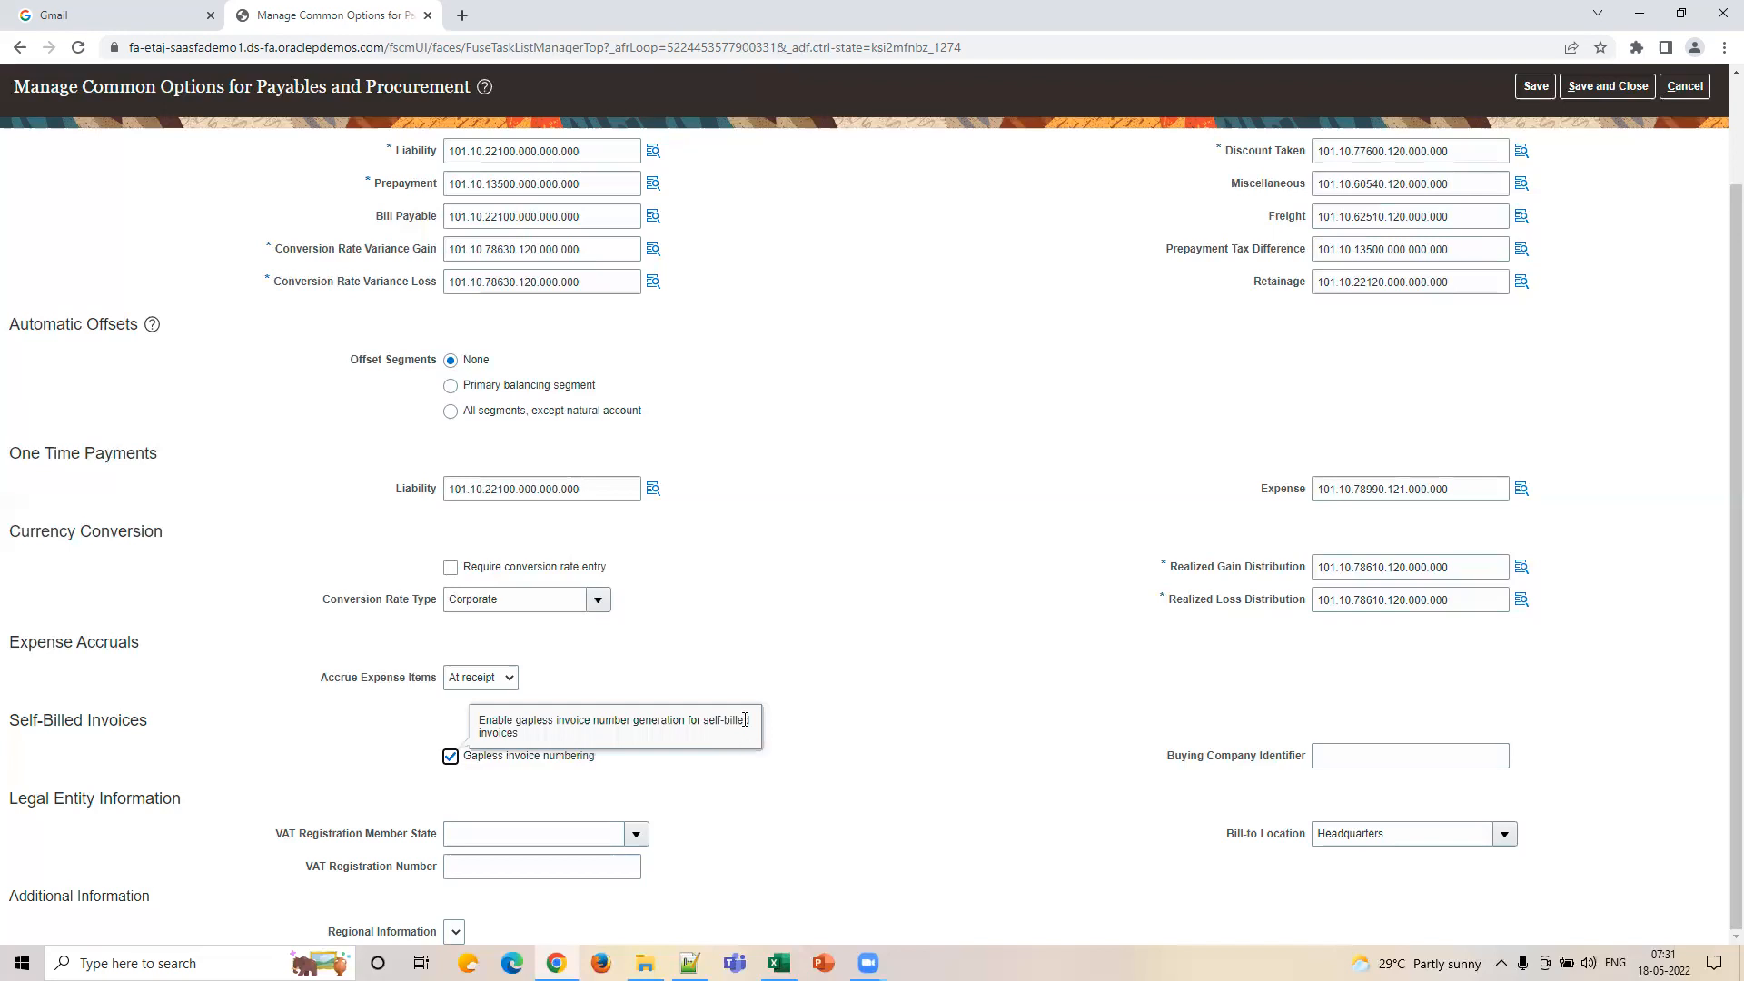
{"action": "triple_click", "coordinate": [745, 720]}
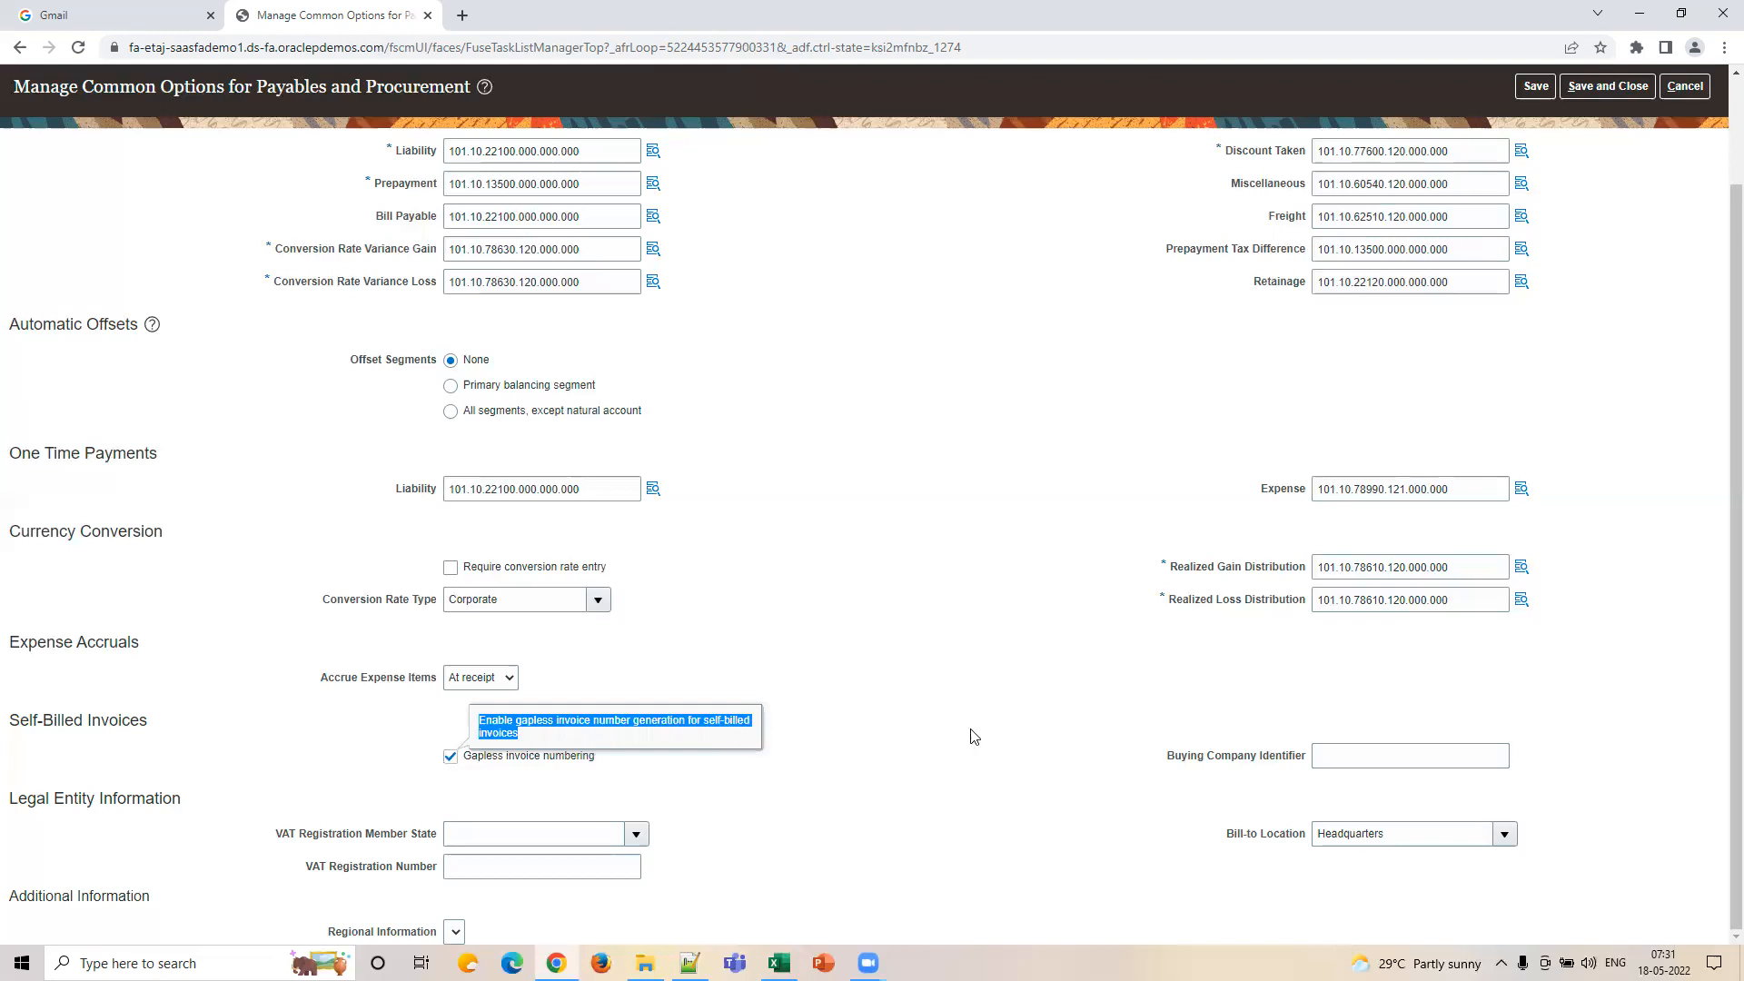
{"action": "left_click", "coordinate": [1388, 767]}
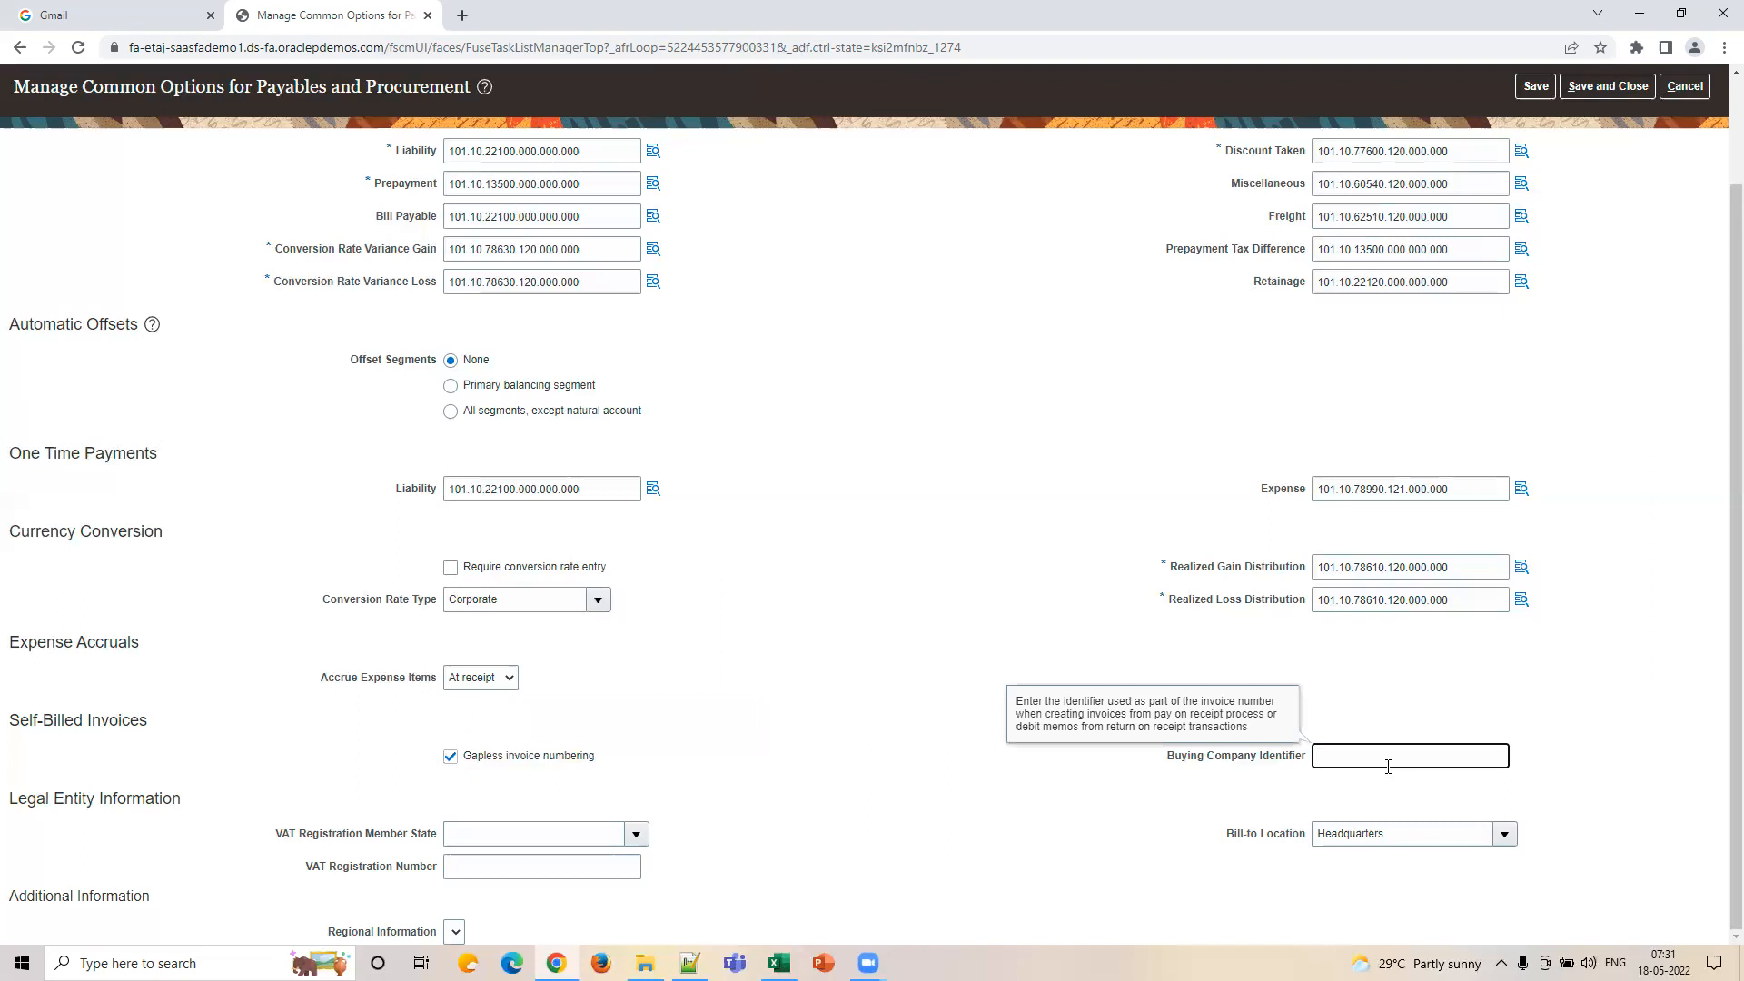
{"action": "type", "text": "US1"}
{"action": "left_click", "coordinate": [937, 764]}
{"action": "left_click", "coordinate": [1399, 764]}
Try 12345 with the prefix US1 as the buying company identifier.
{"action": "double_click", "coordinate": [1340, 755]}
{"action": "key", "text": "BackSpace"}
{"action": "type", "text": "12345"}
{"action": "double_click", "coordinate": [1341, 755]}
{"action": "left_click", "coordinate": [1318, 756]}
{"action": "type", "text": "US1"}
Clear the buying company identifier and turn off gapless invoice numbering.
{"action": "left_click_drag", "start_coordinate": [1369, 760], "coordinate": [1346, 759]}
{"action": "double_click", "coordinate": [1329, 757]}
{"action": "key", "text": "Delete"}
{"action": "left_click", "coordinate": [473, 755]}
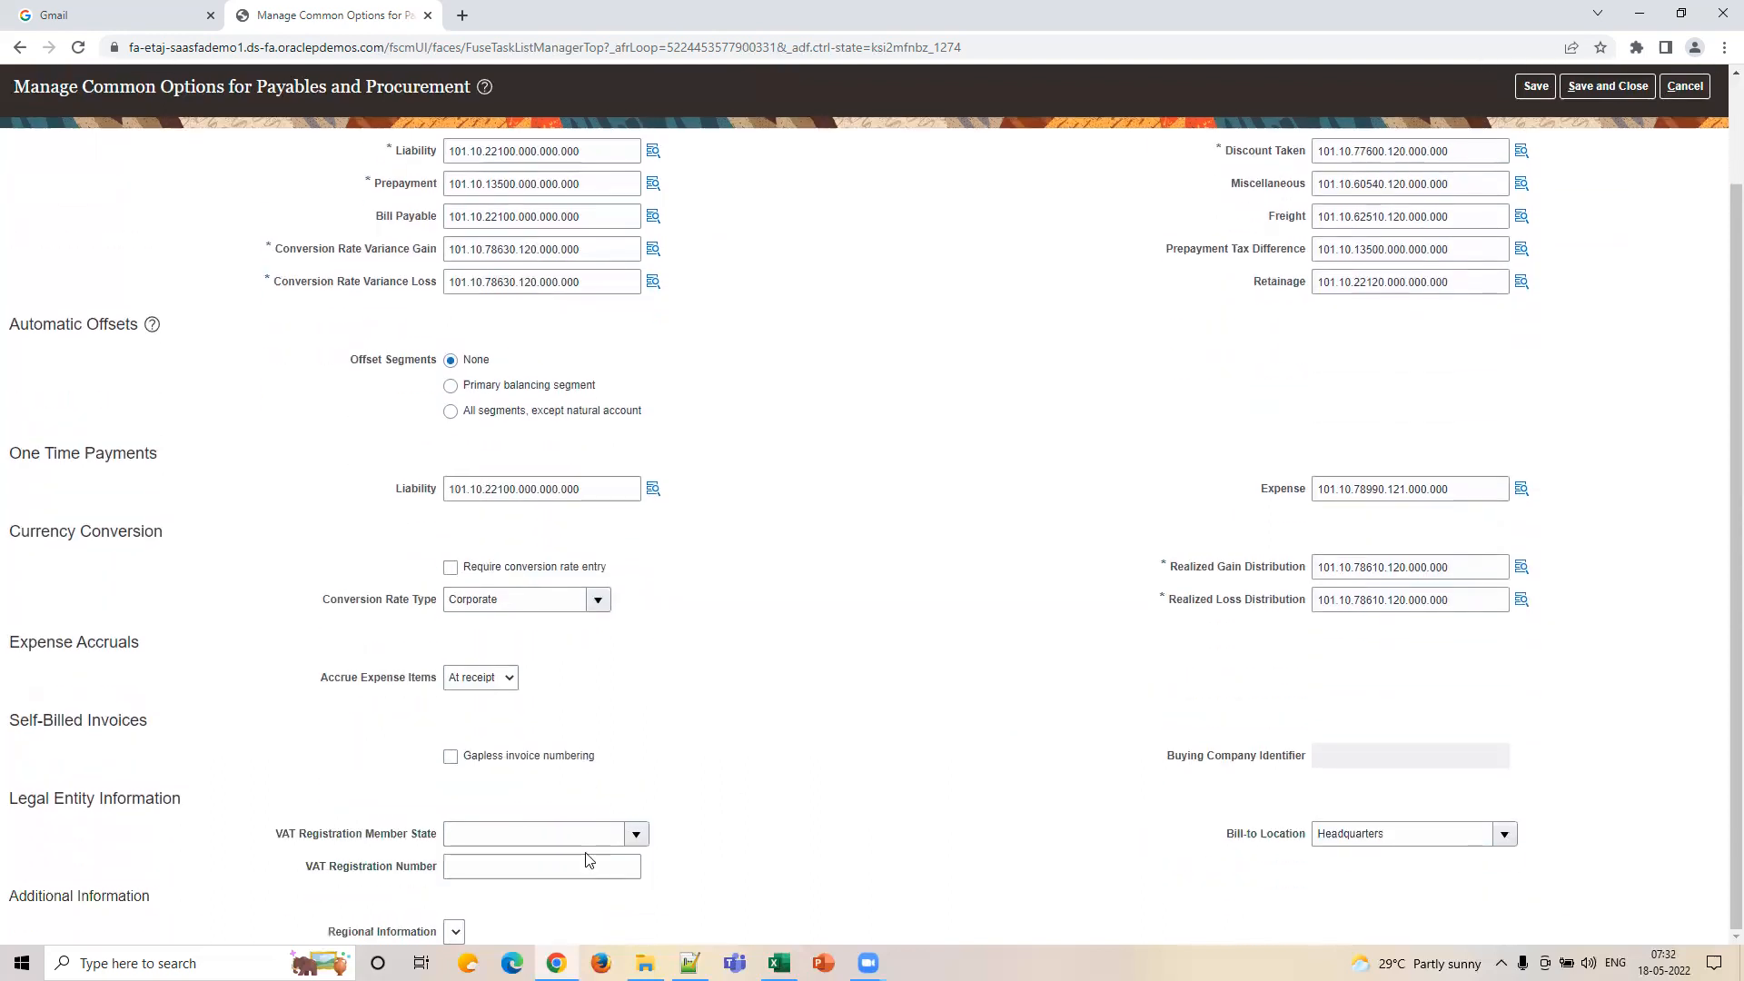
Look through the legal entity fields: VAT registration member state choices, VAT registration number and the bill-to location choices.
{"action": "left_click", "coordinate": [636, 833]}
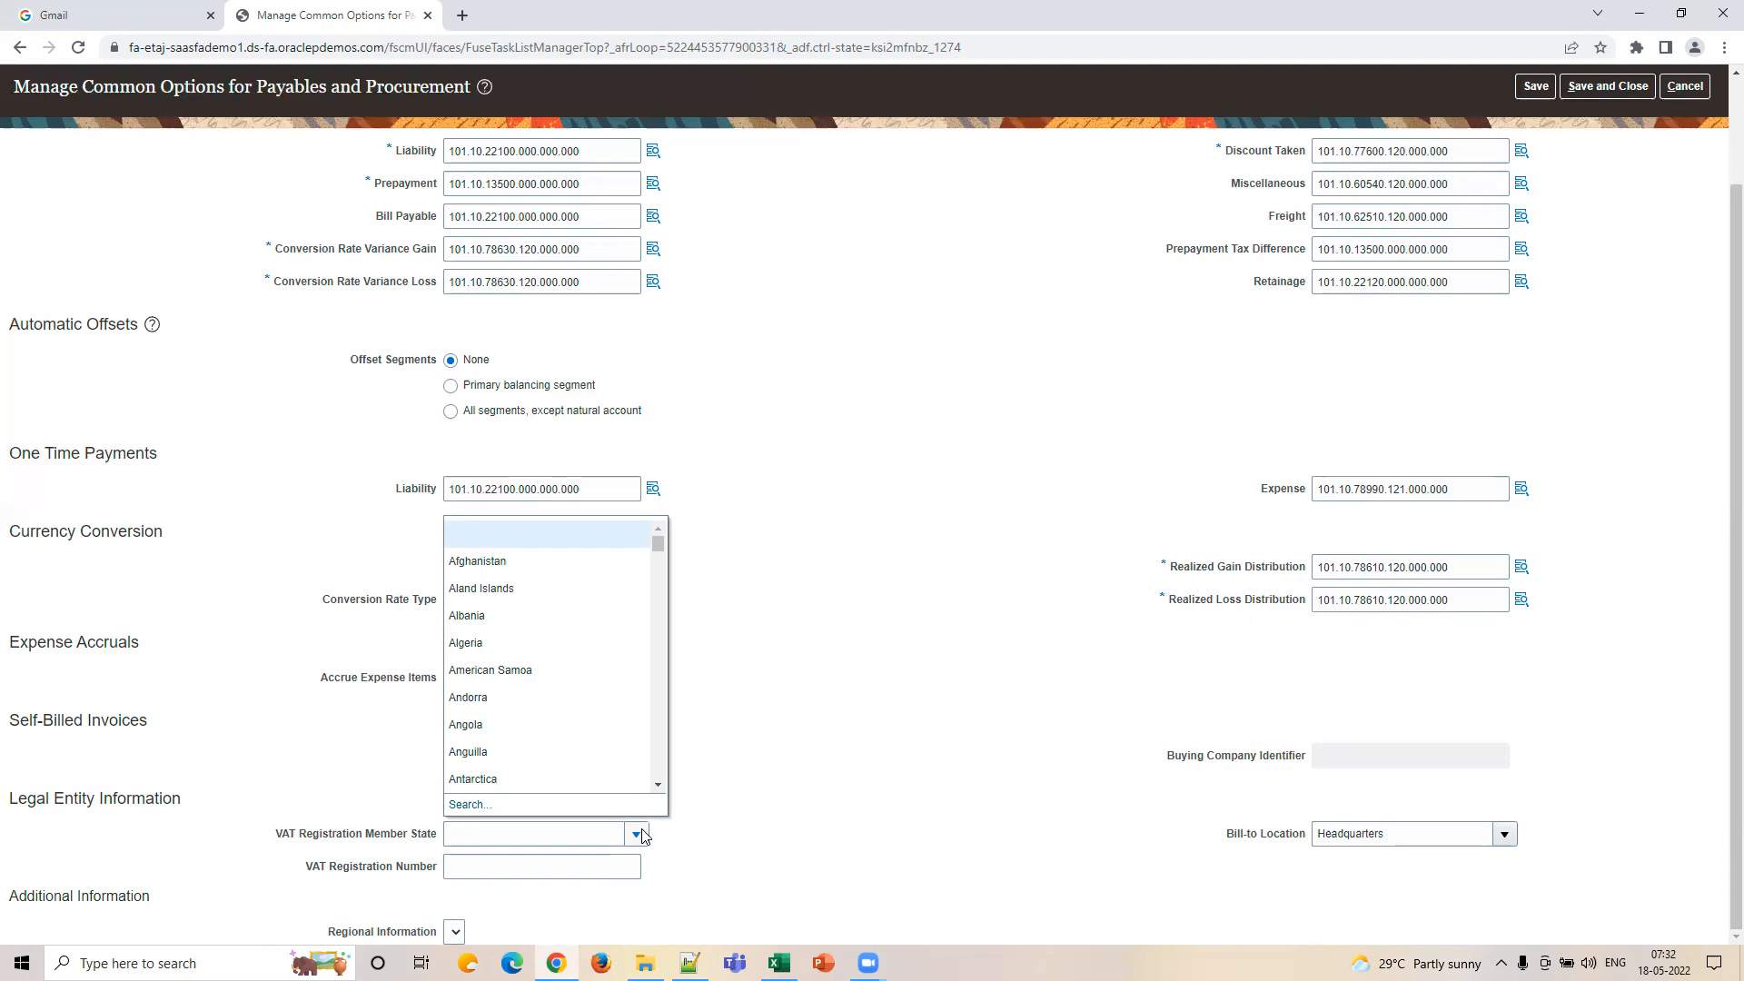
{"action": "left_click", "coordinate": [528, 866]}
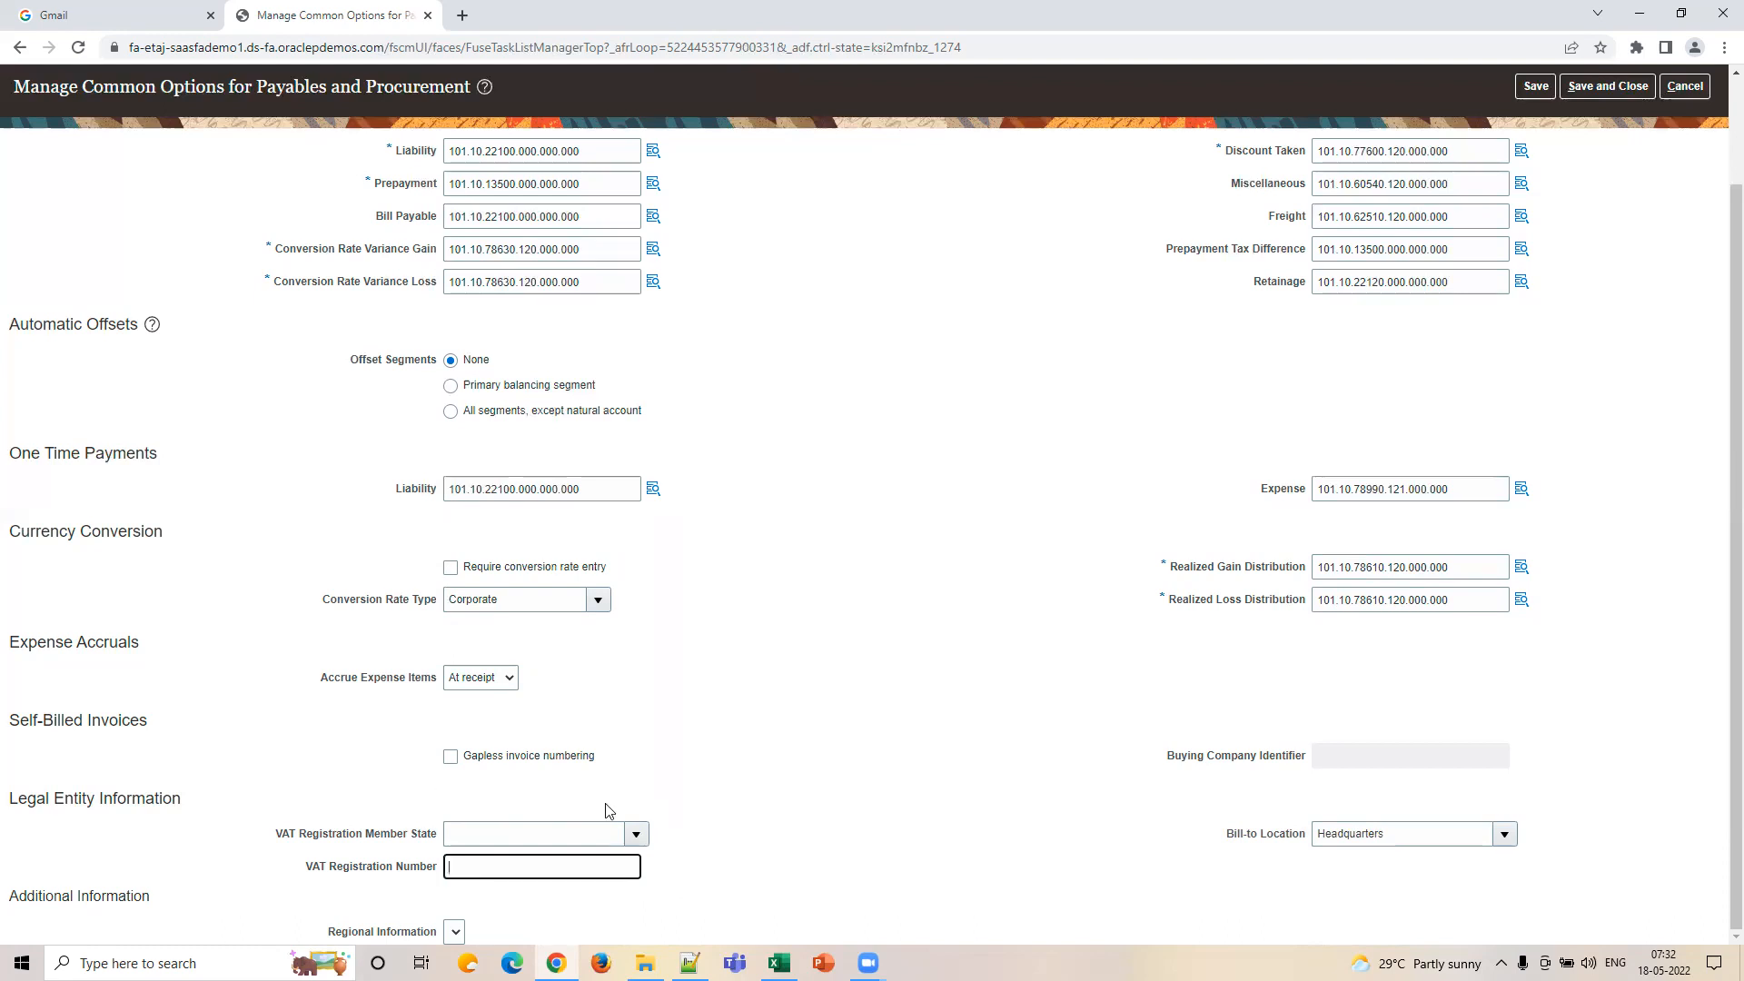
{"action": "left_click", "coordinate": [1502, 833]}
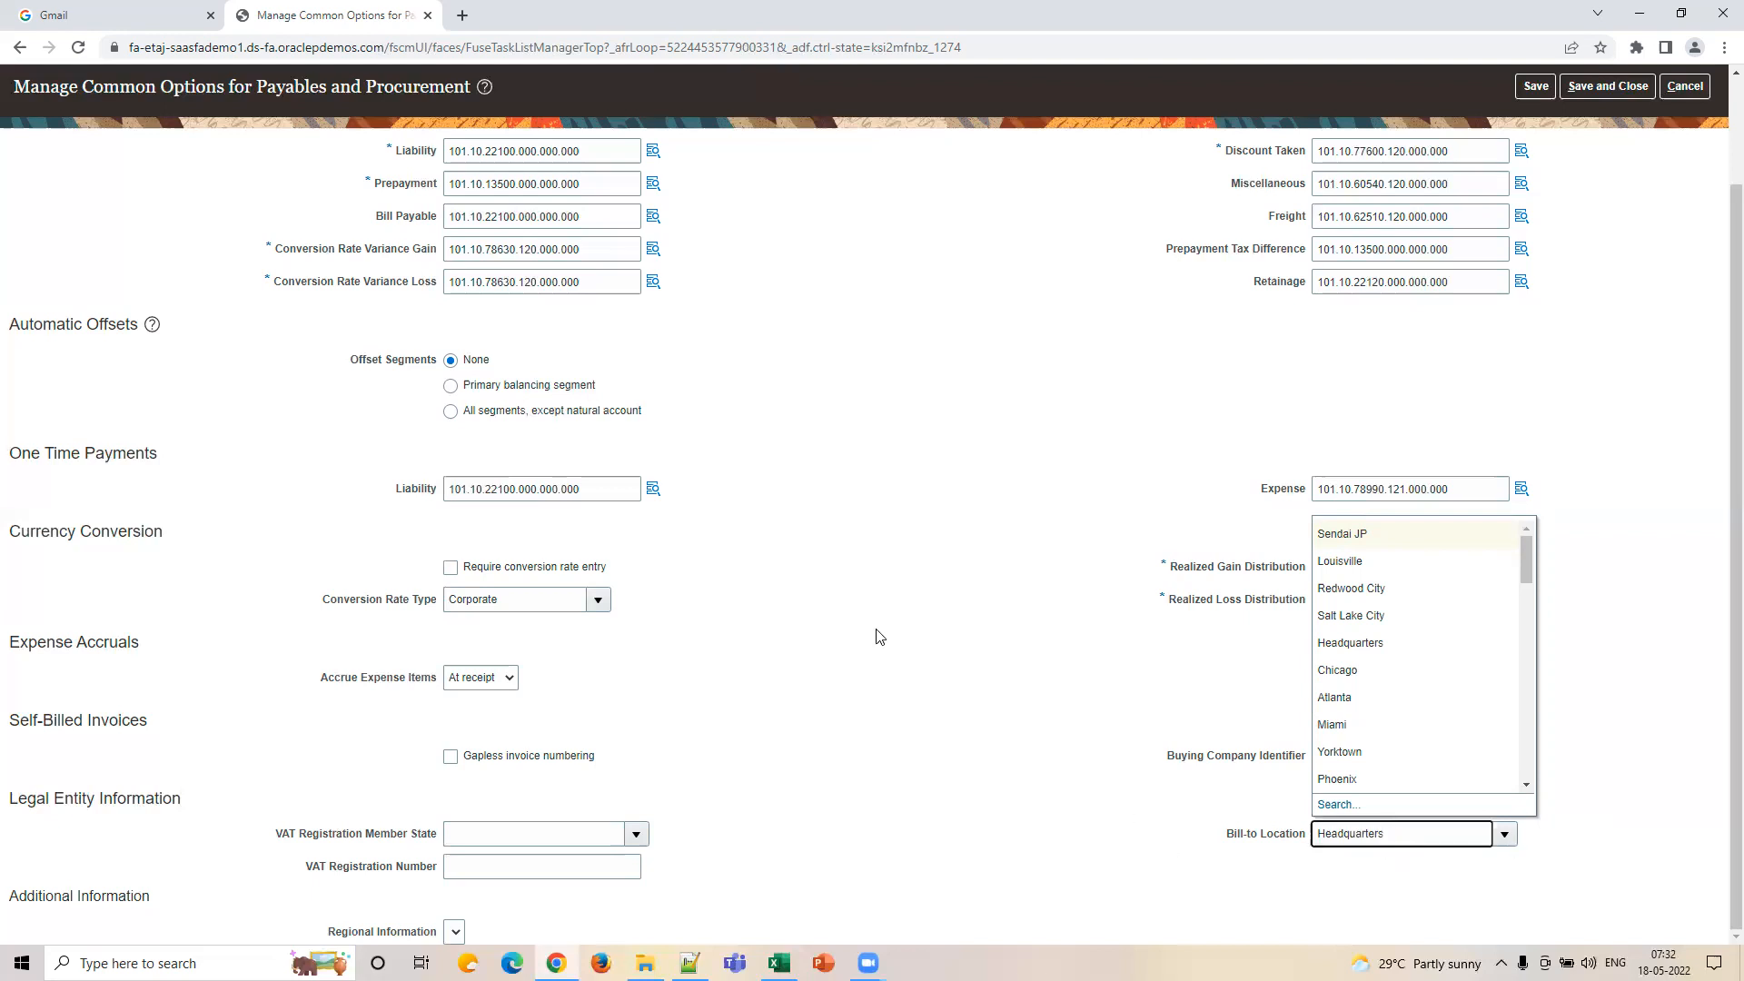
{"action": "scroll", "coordinate": [687, 527], "scroll_direction": "up", "scroll_amount": 2}
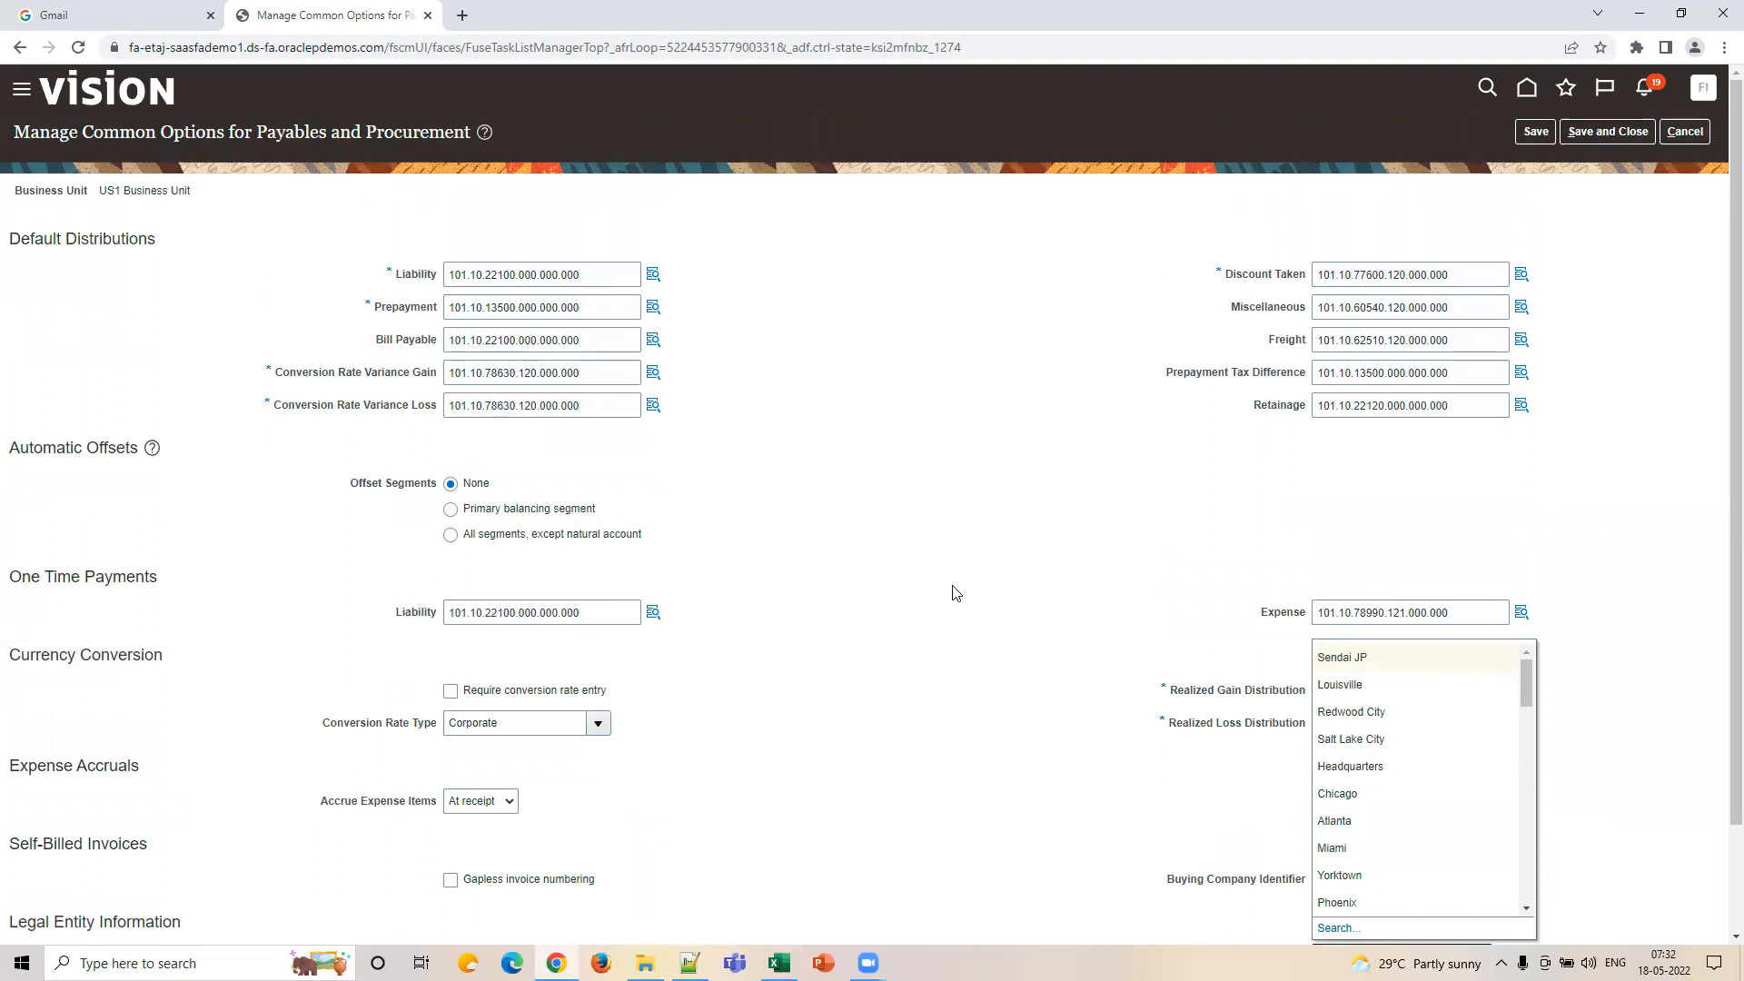
{"action": "scroll", "coordinate": [954, 592], "scroll_direction": "down", "scroll_amount": 2}
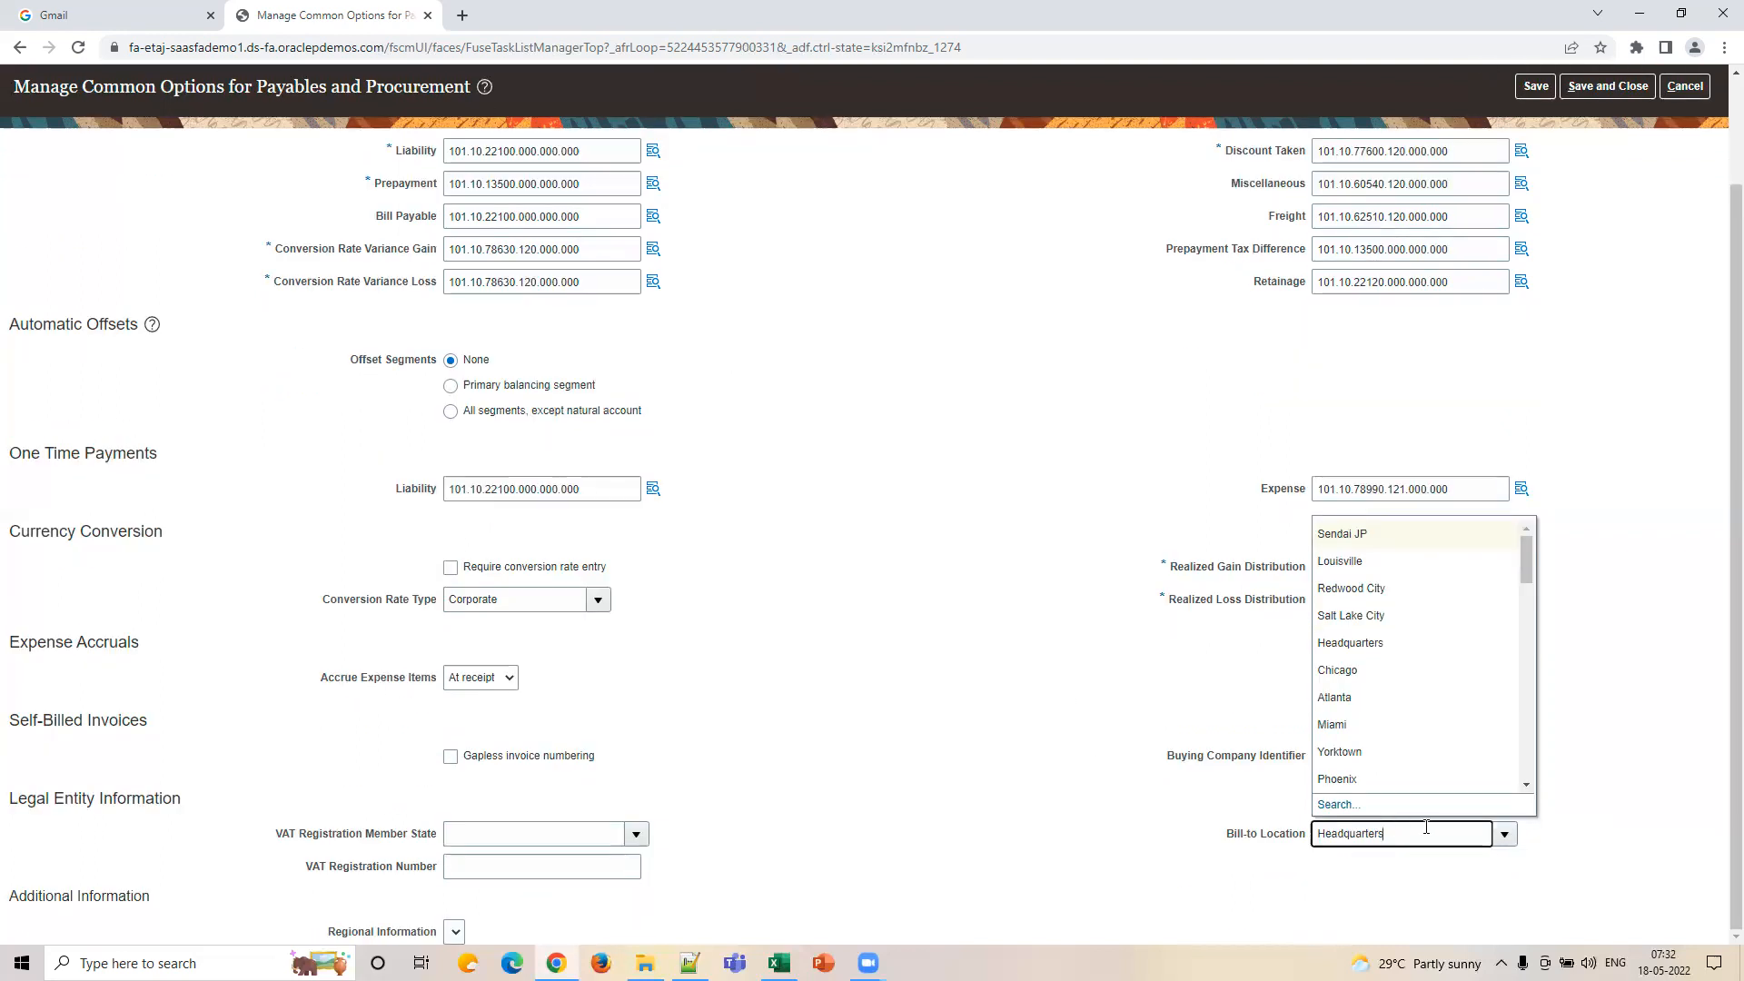
{"action": "left_click_drag", "start_coordinate": [1422, 838], "coordinate": [1199, 835]}
{"action": "left_click", "coordinate": [1344, 856]}
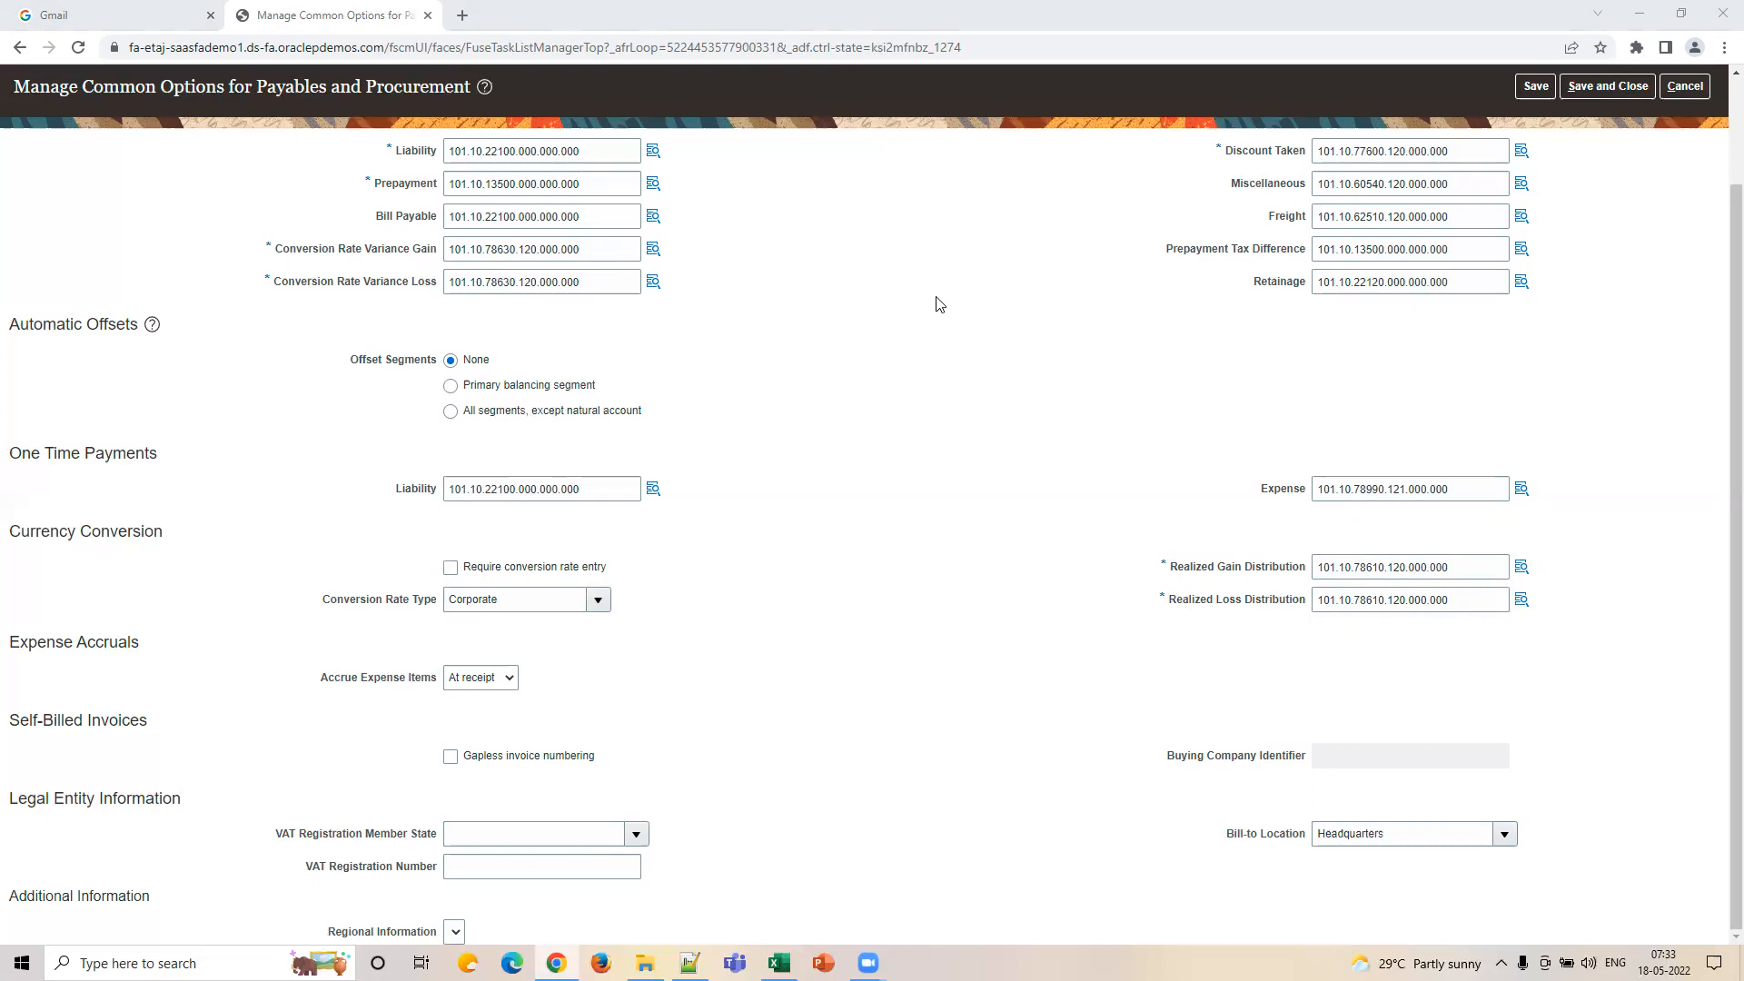
Review the common options from Default Distributions to Legal Entity Information, paying particular attention to the conversion rate type.
{"action": "scroll", "coordinate": [1110, 379], "scroll_direction": "up", "scroll_amount": 2}
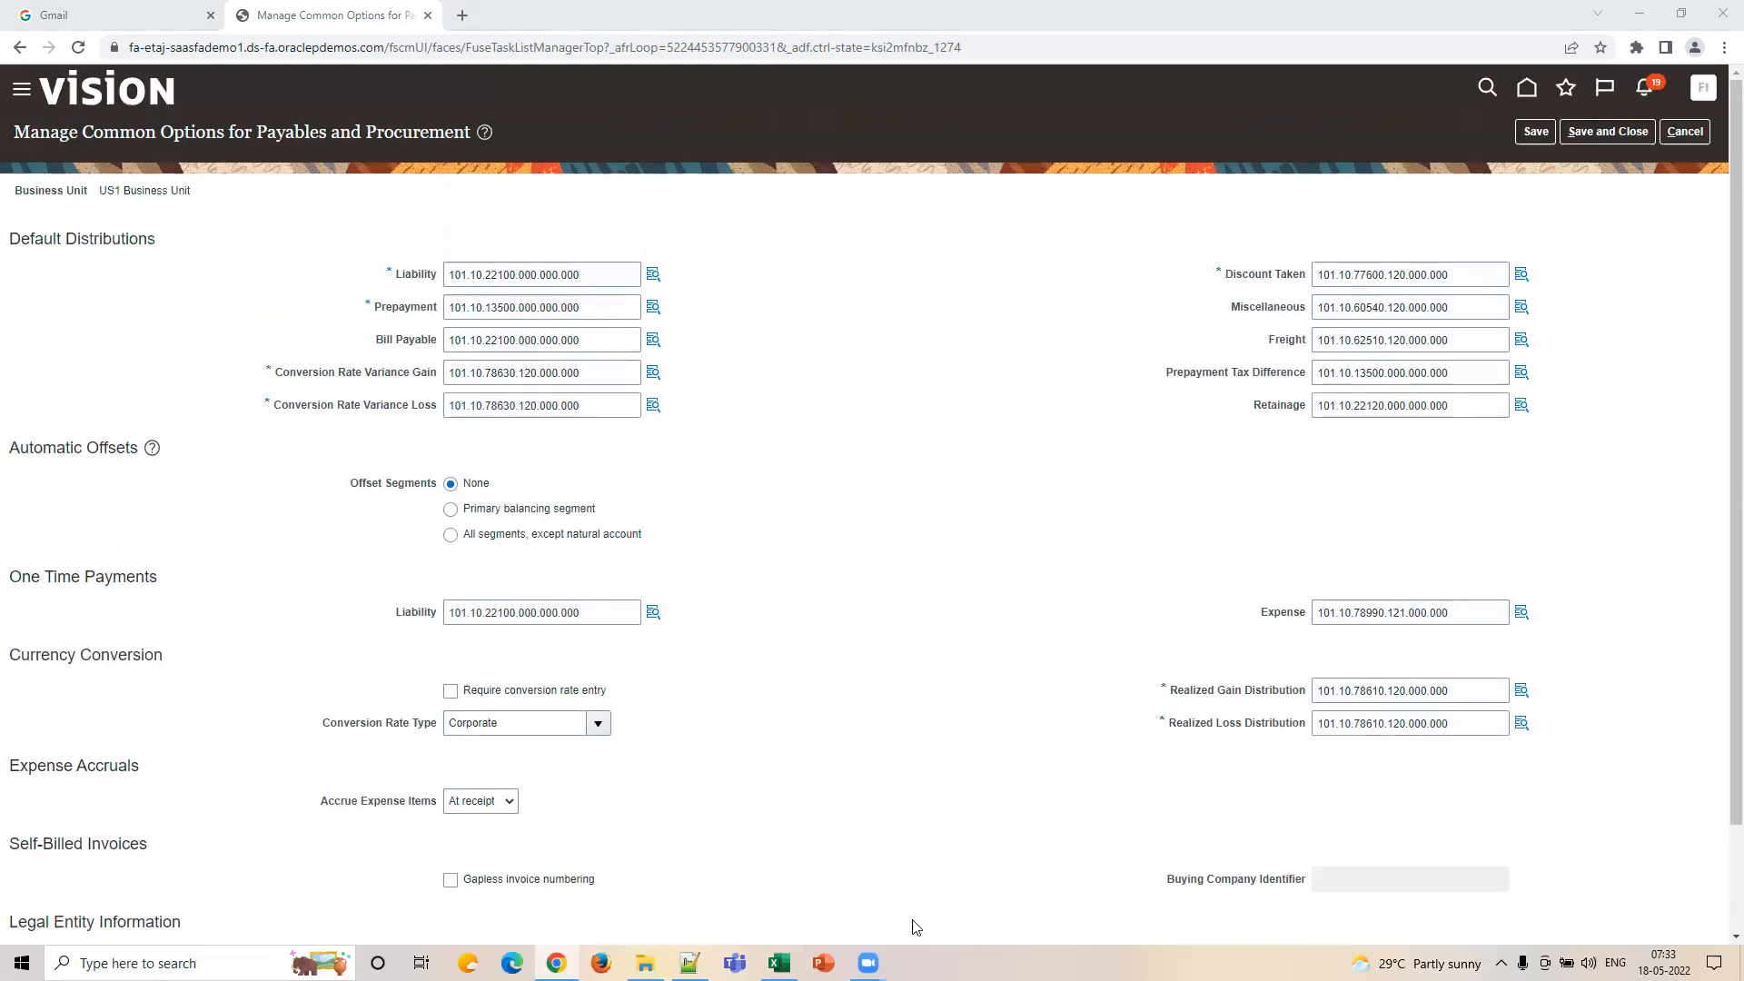
{"action": "scroll", "coordinate": [1210, 631], "scroll_direction": "down", "scroll_amount": 1}
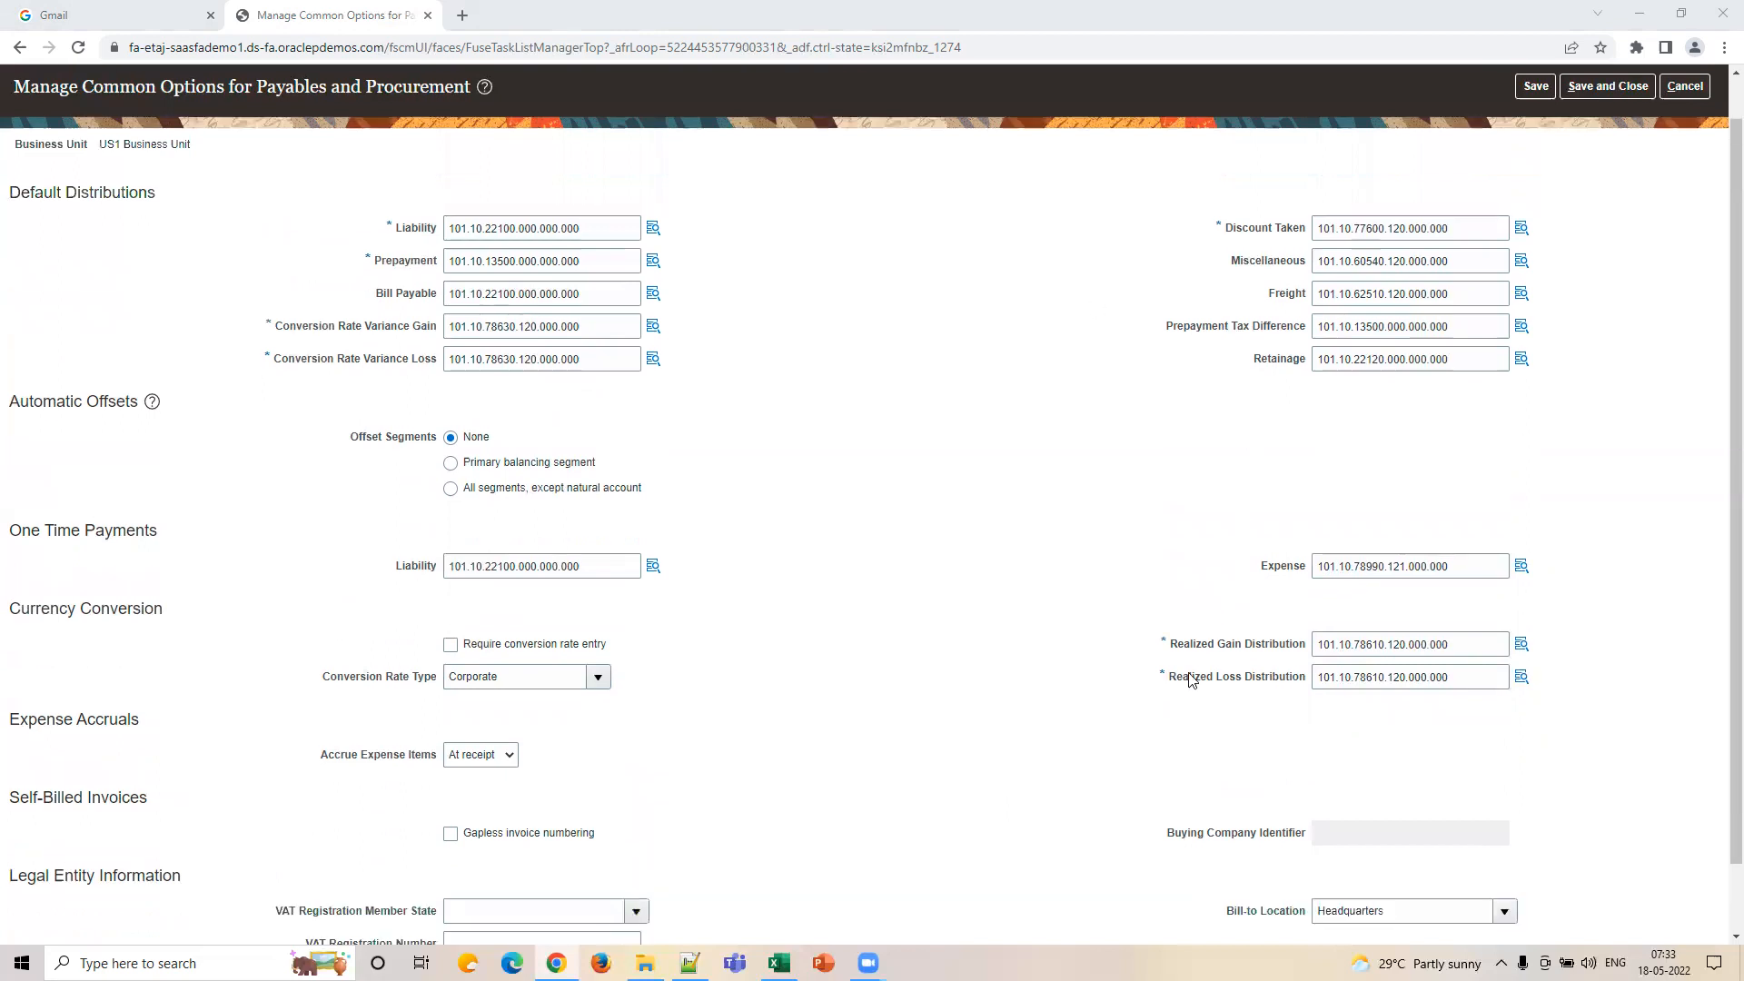
{"action": "scroll", "coordinate": [1130, 793], "scroll_direction": "up", "scroll_amount": 1}
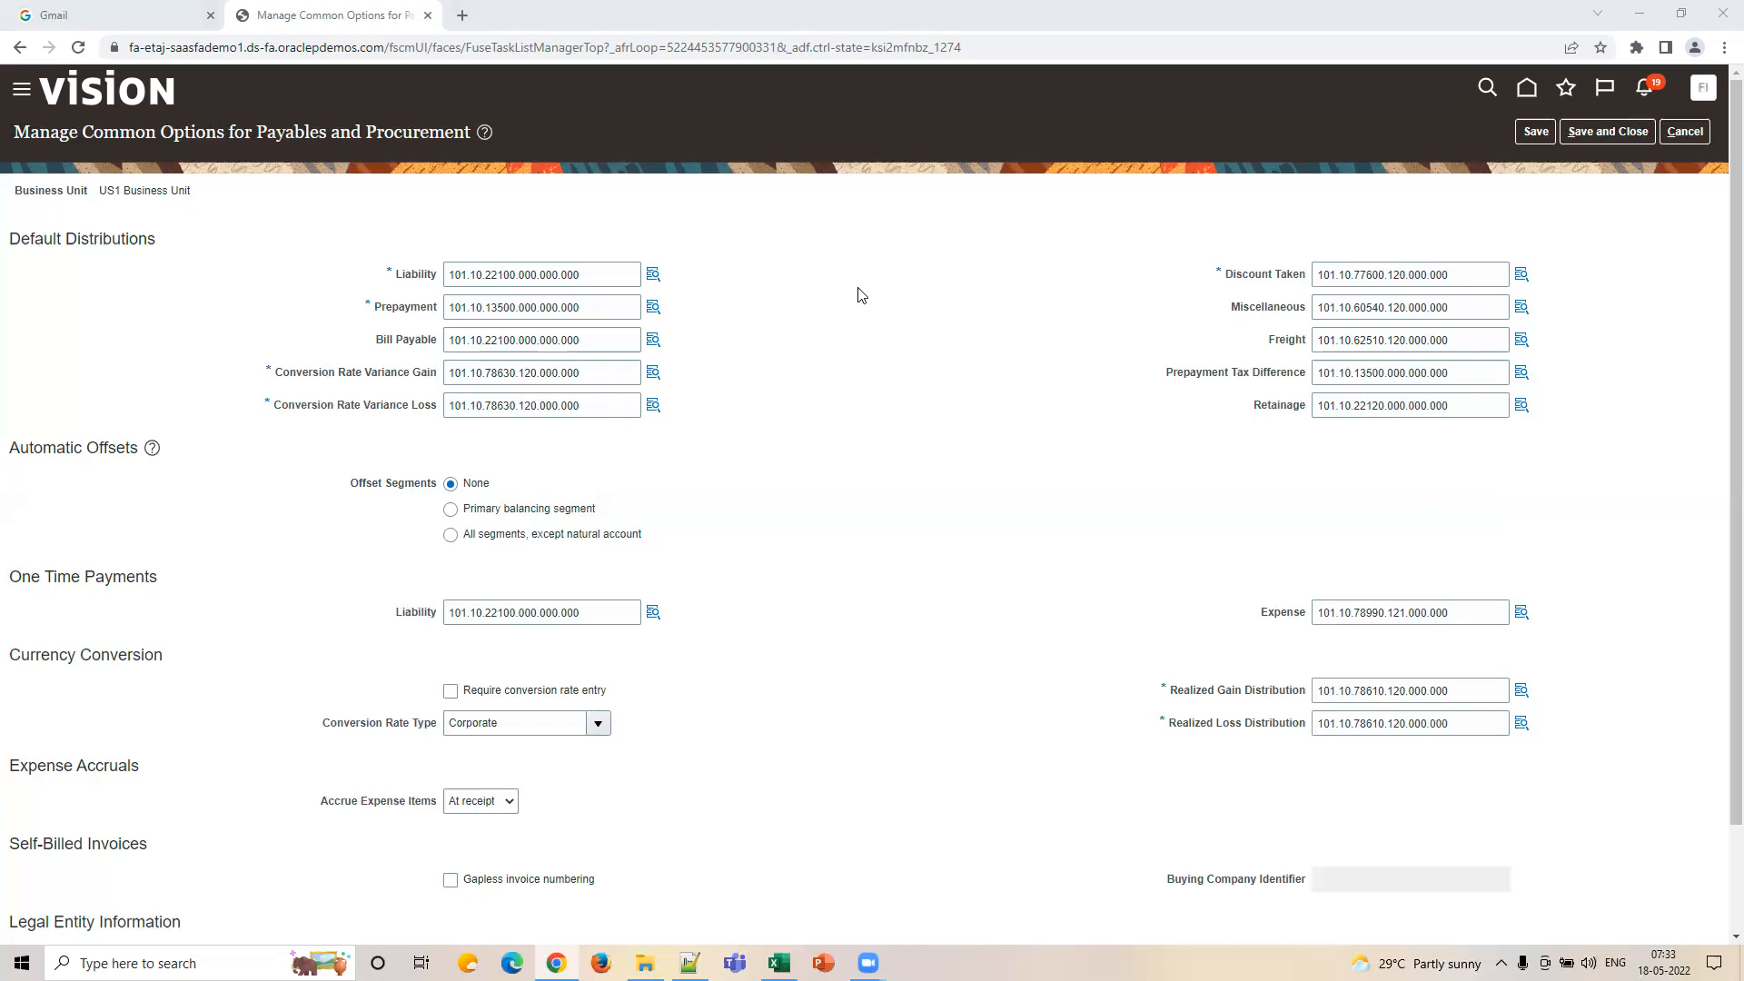
{"action": "scroll", "coordinate": [860, 295], "scroll_direction": "down", "scroll_amount": 2}
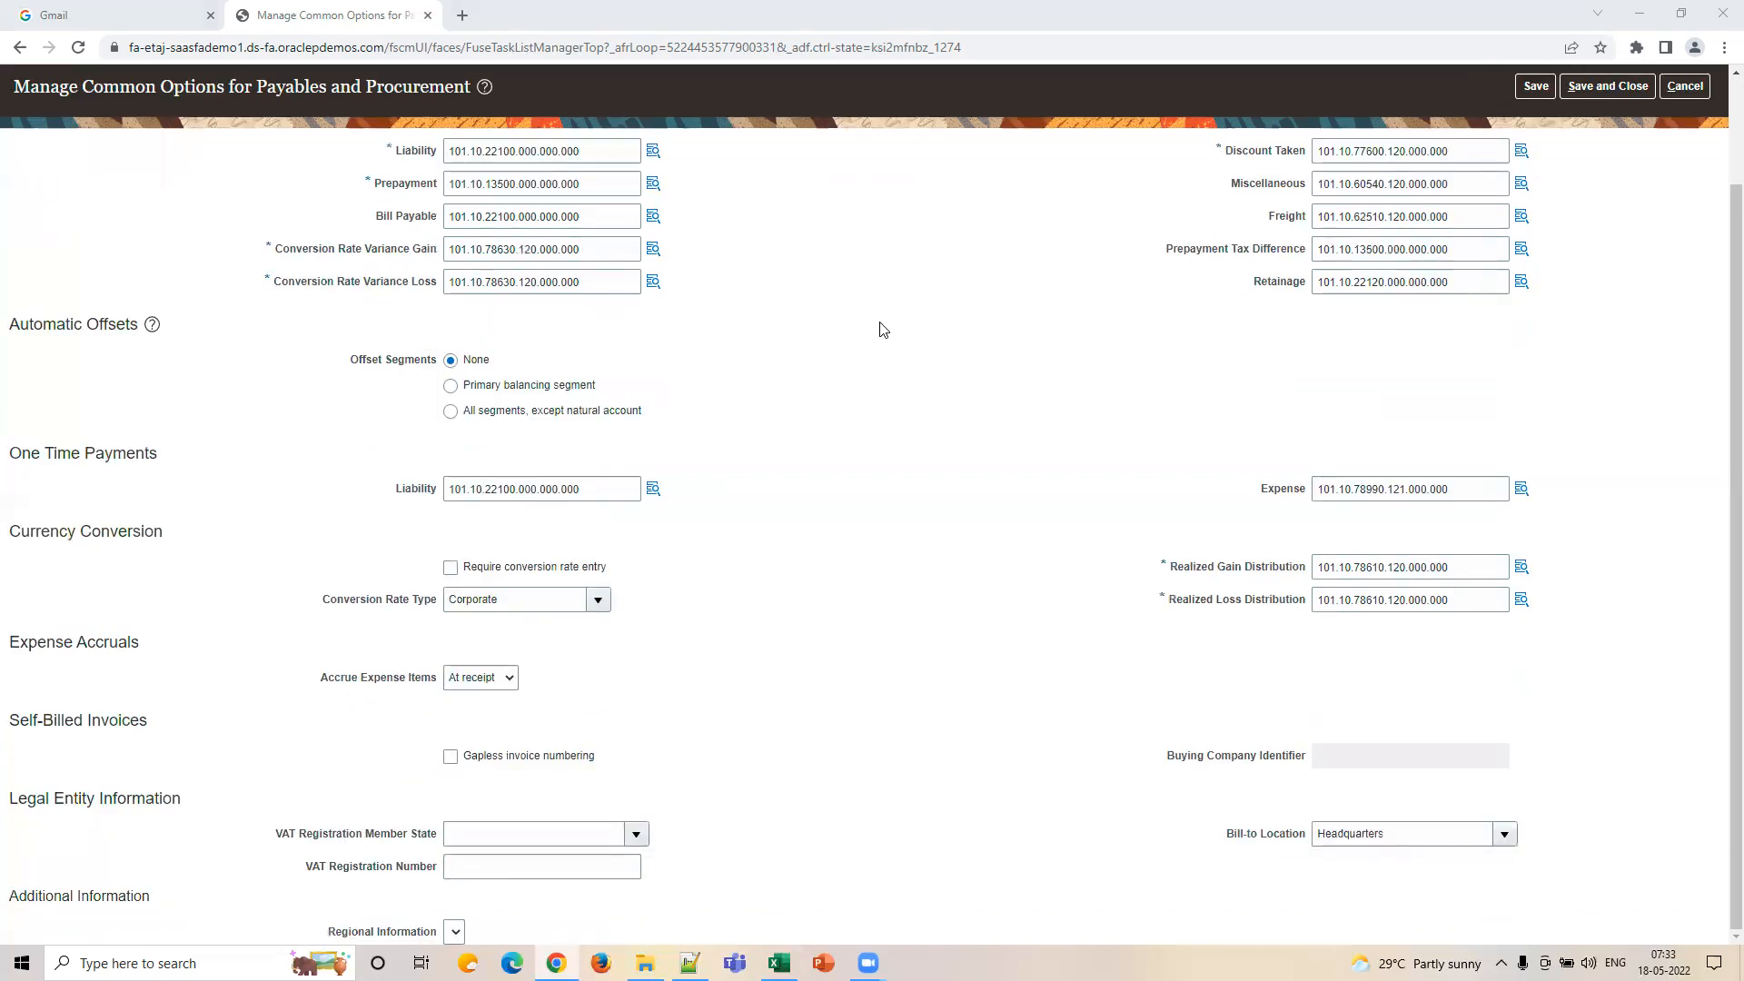
{"action": "scroll", "coordinate": [993, 445], "scroll_direction": "up", "scroll_amount": 2}
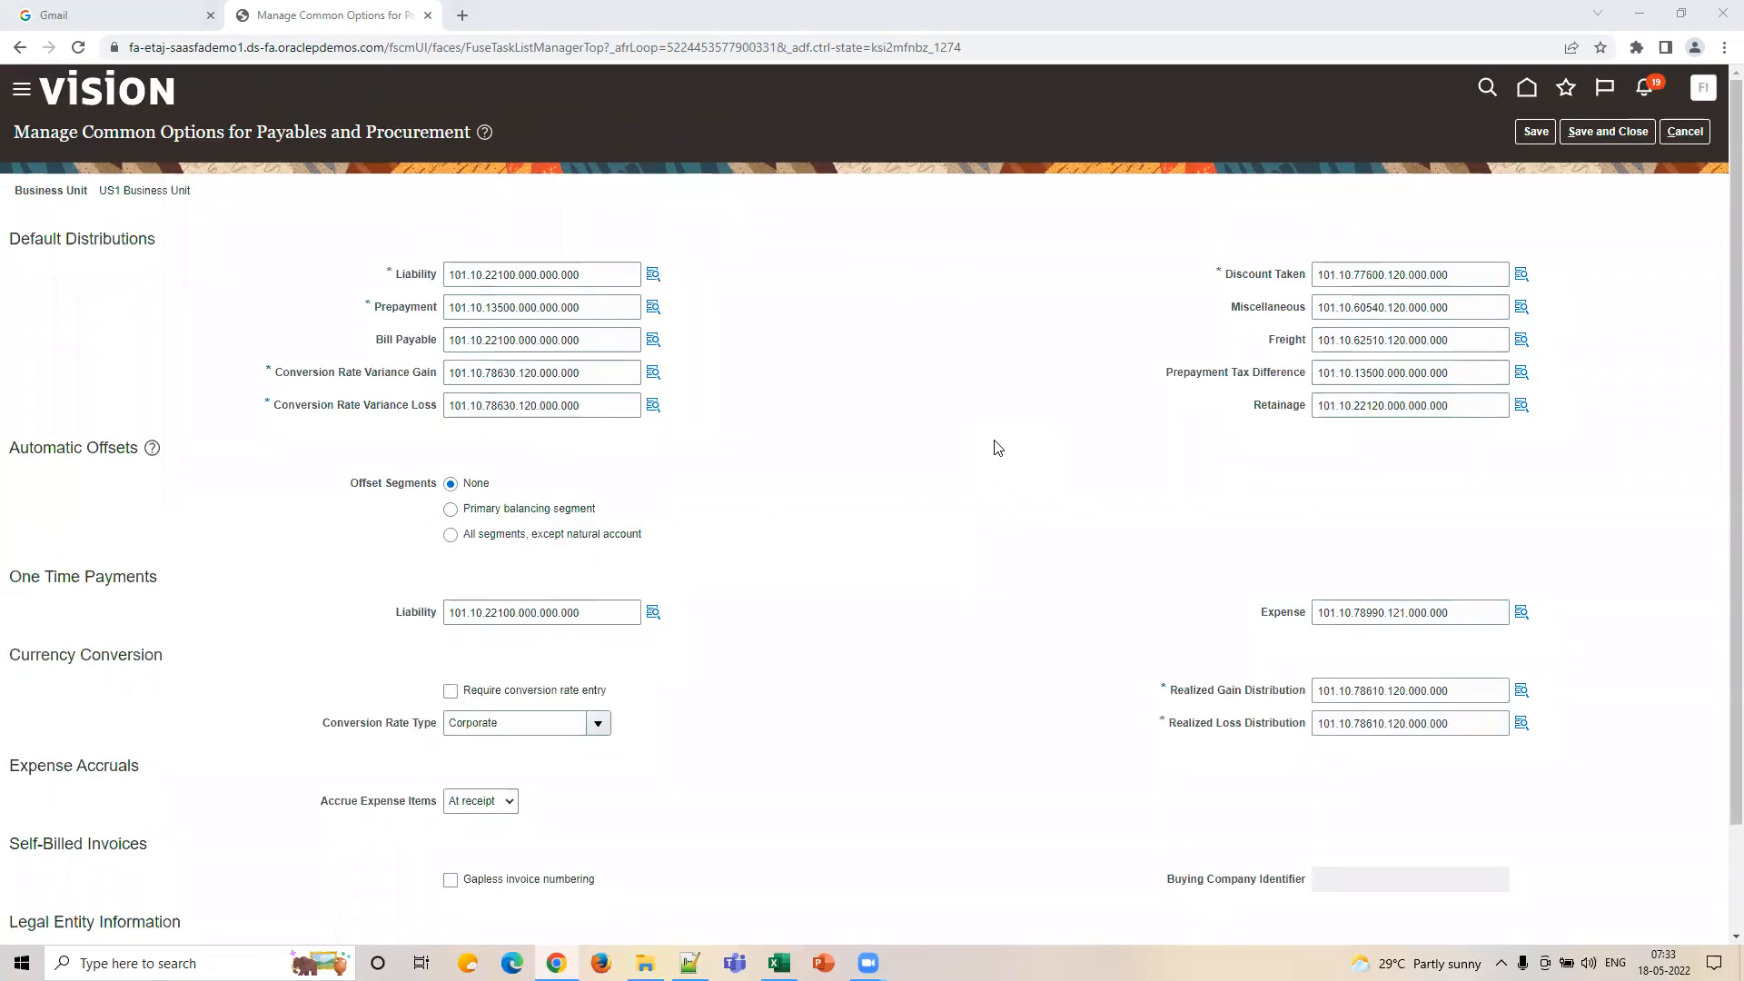
{"action": "scroll", "coordinate": [894, 581], "scroll_direction": "down", "scroll_amount": 2}
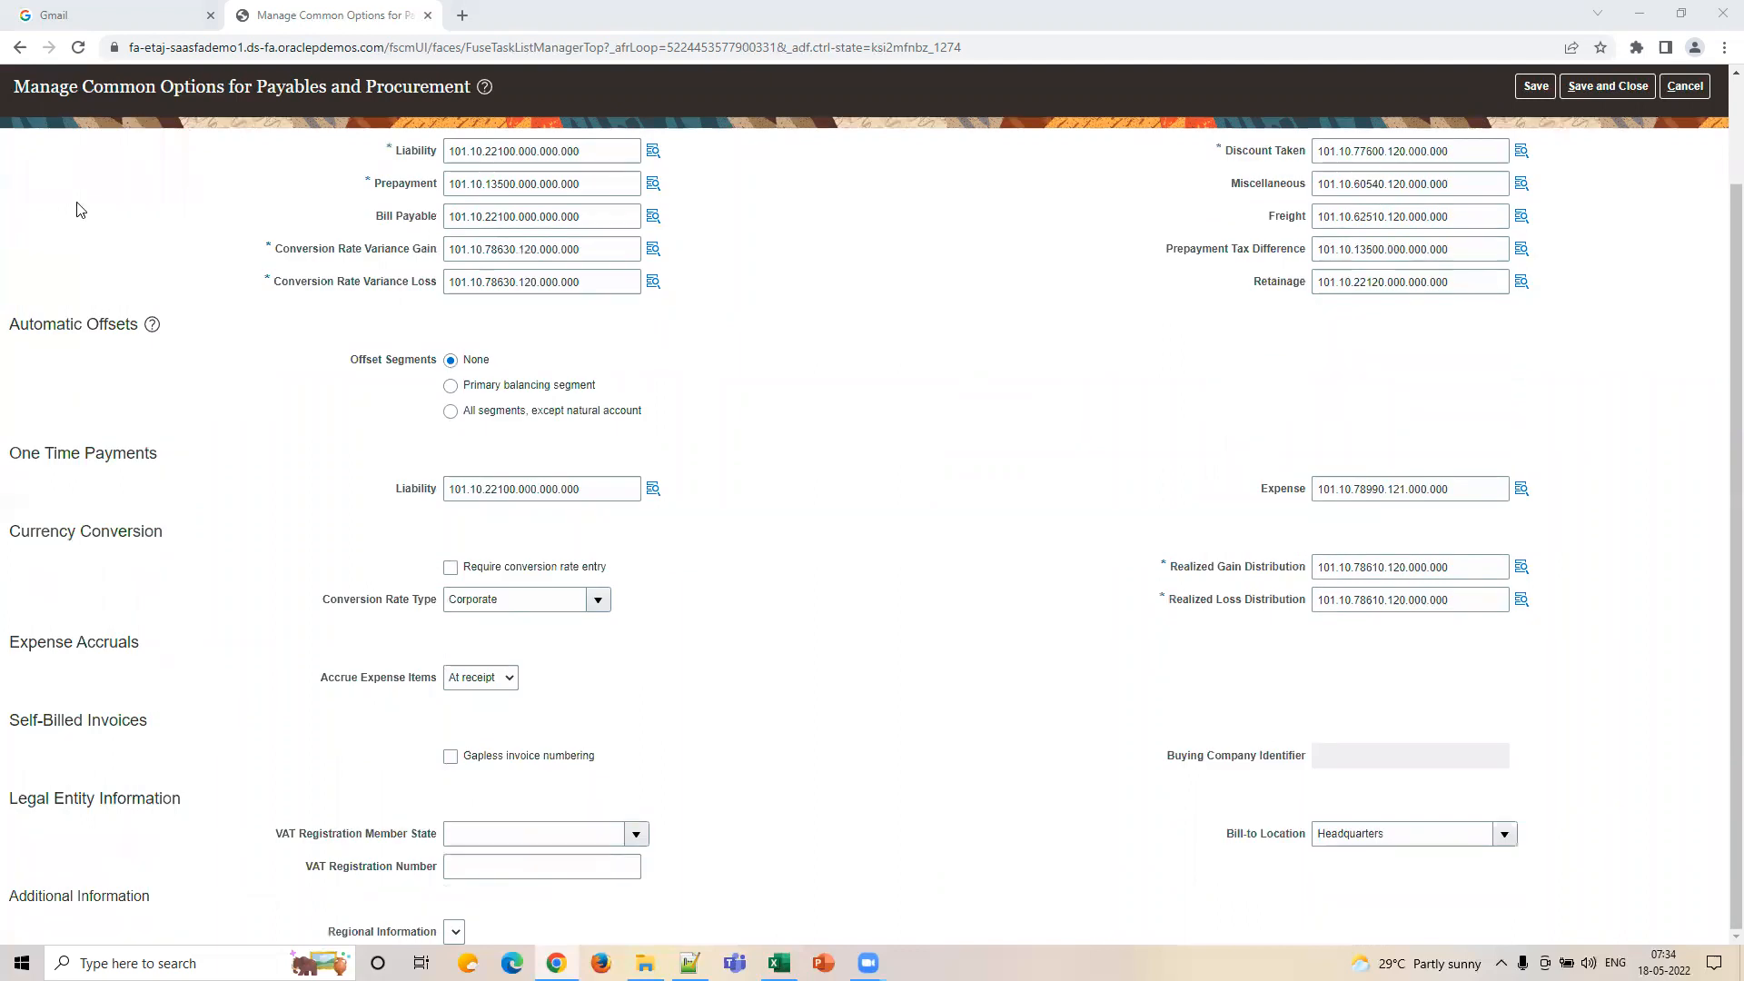
{"action": "scroll", "coordinate": [1172, 382], "scroll_direction": "up", "scroll_amount": 2}
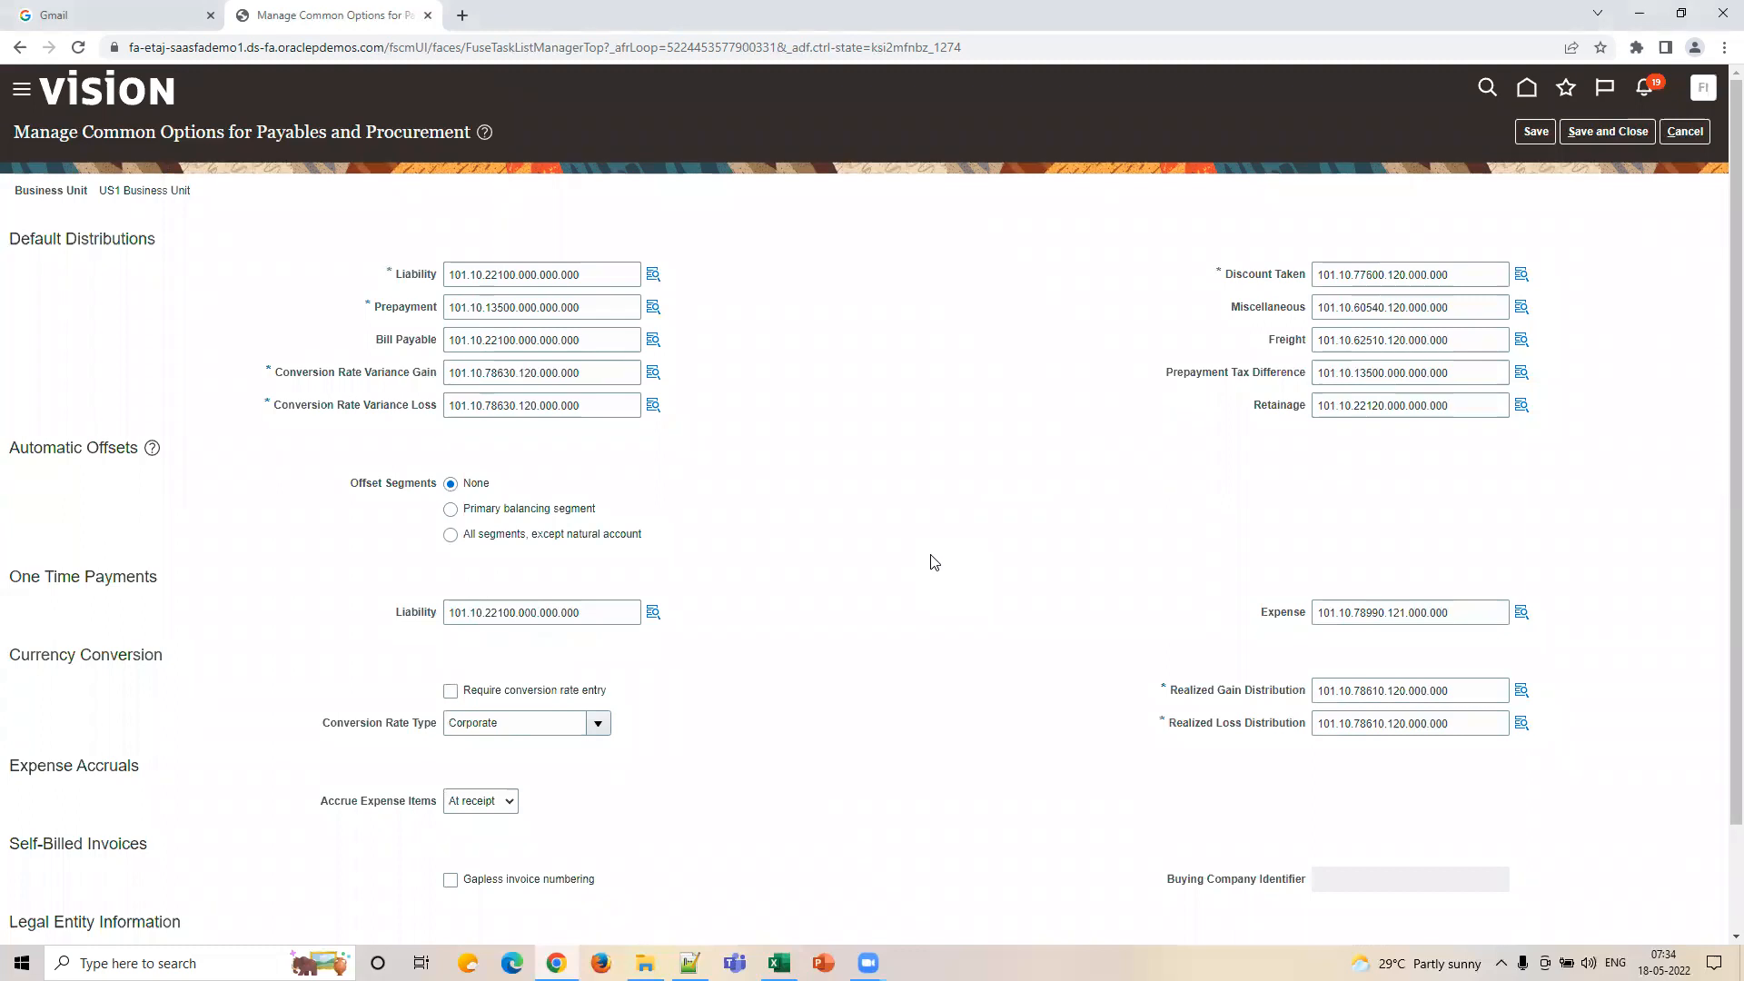
{"action": "scroll", "coordinate": [935, 562], "scroll_direction": "down", "scroll_amount": 2}
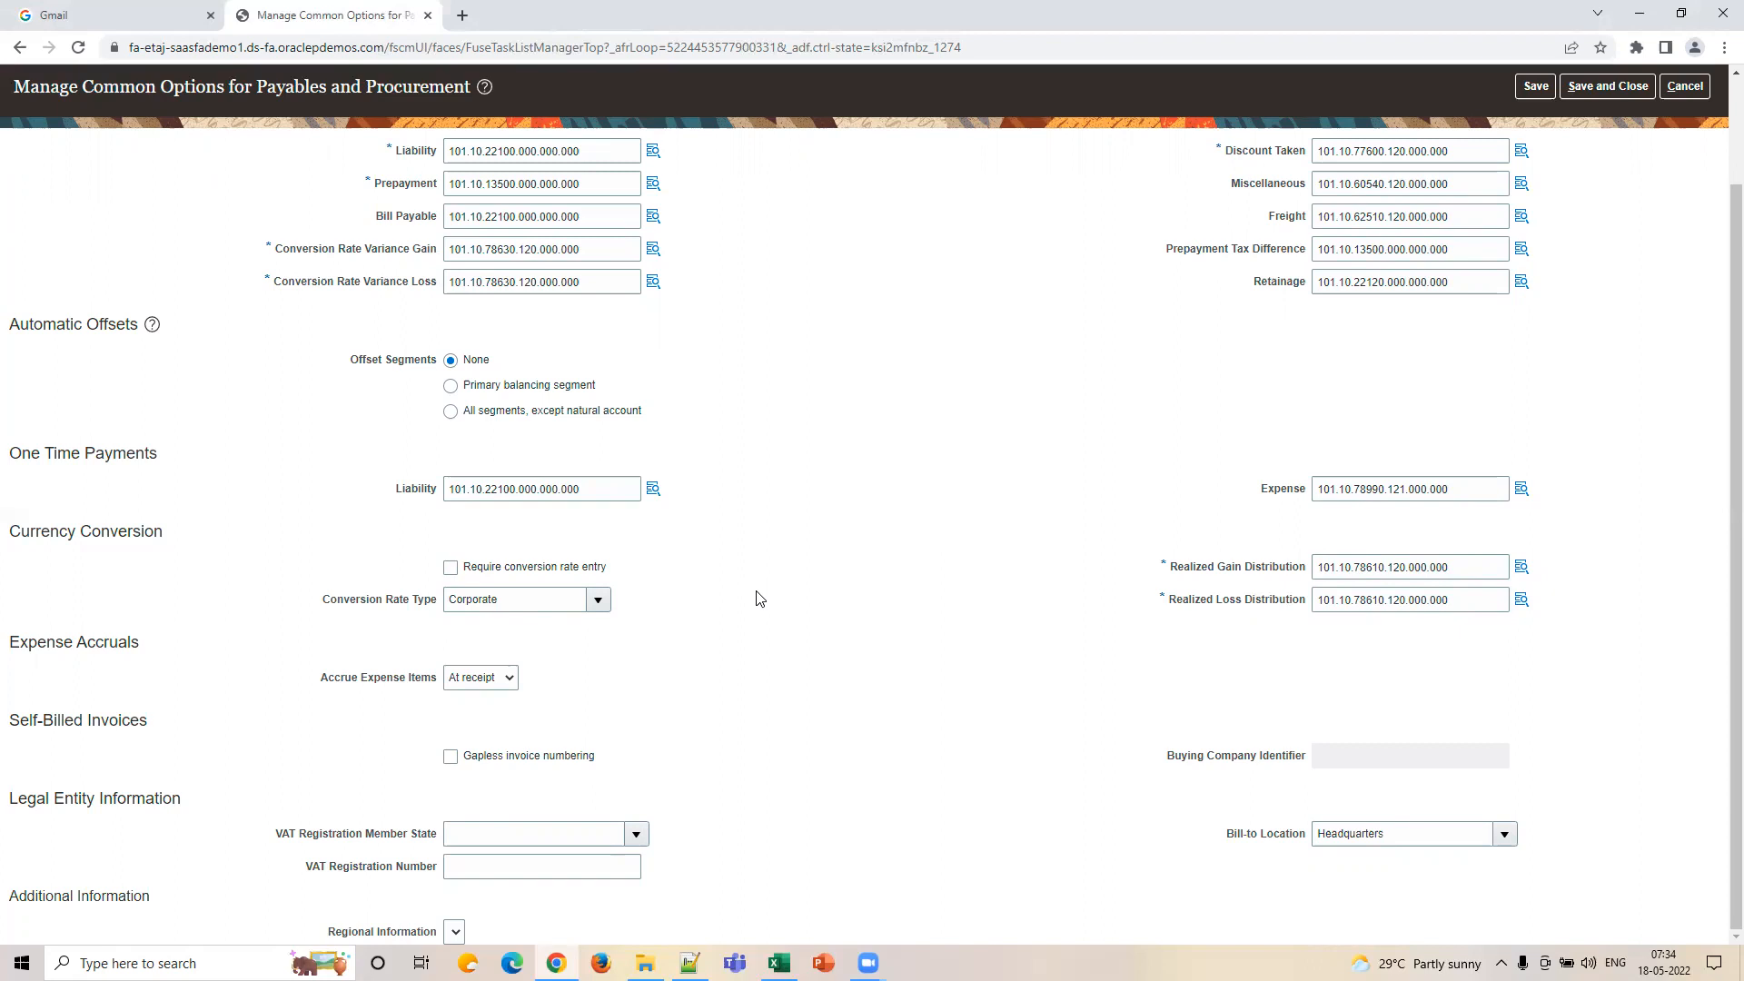
{"action": "left_click", "coordinate": [534, 605]}
{"action": "double_click", "coordinate": [534, 607]}
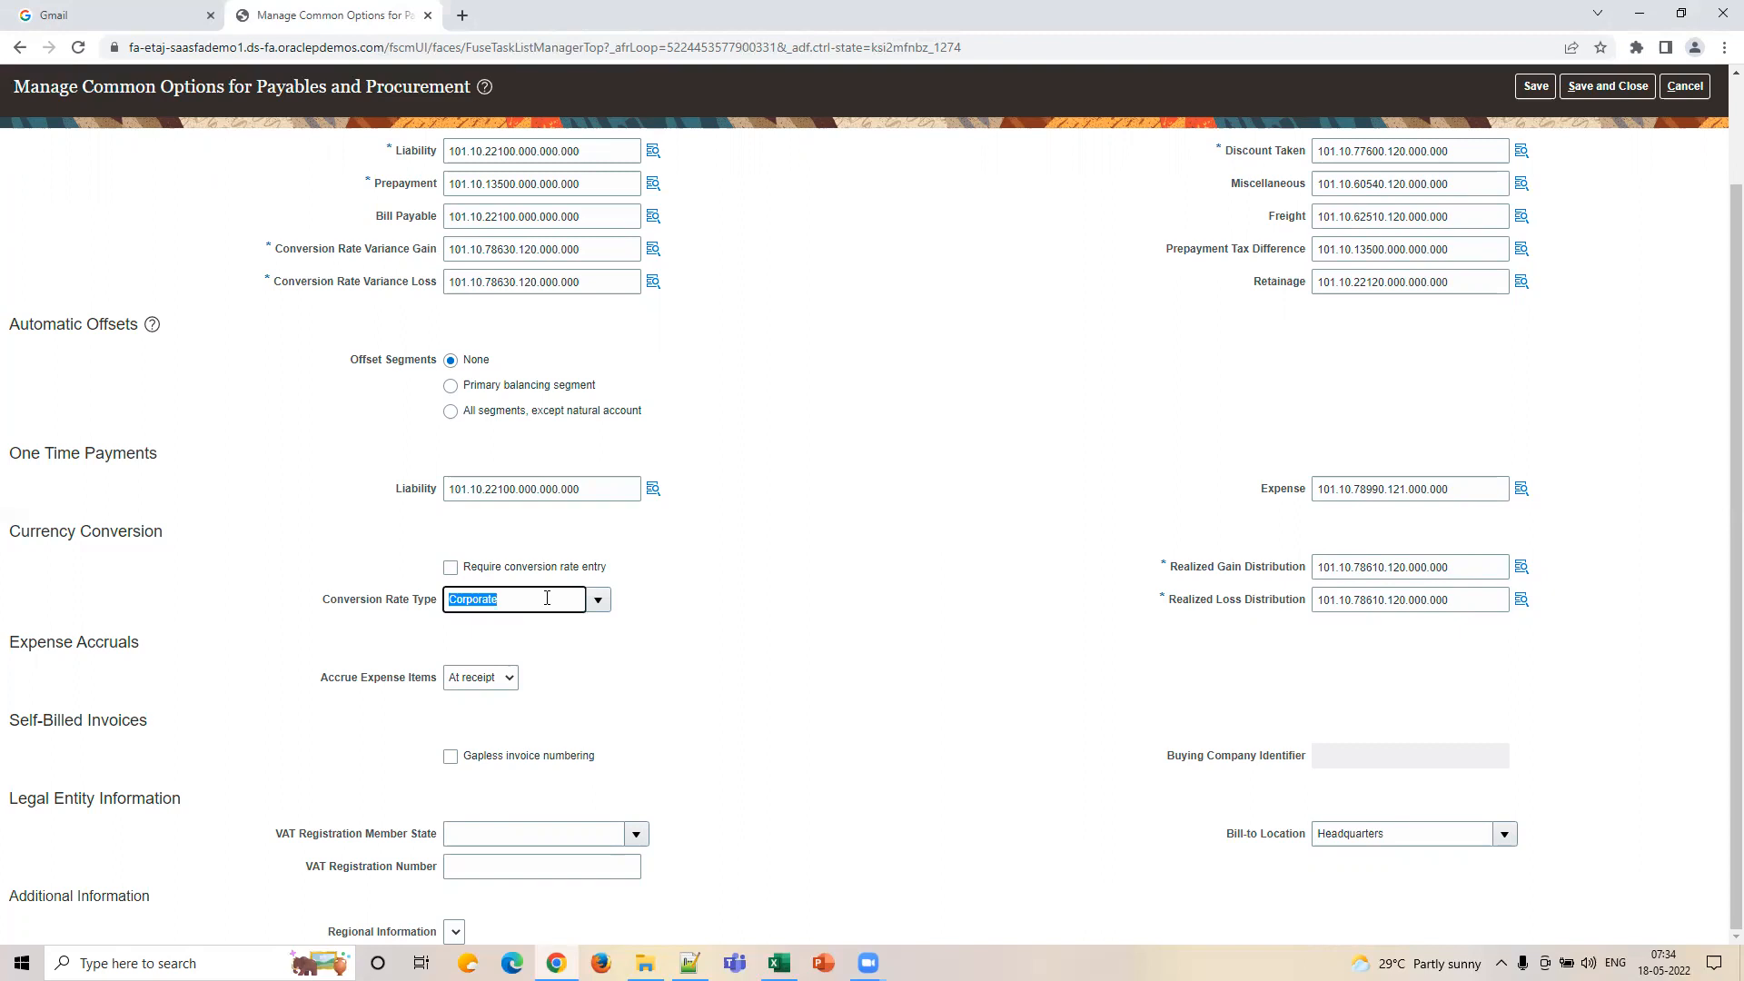
{"action": "left_click", "coordinate": [546, 598]}
{"action": "double_click", "coordinate": [538, 599]}
{"action": "left_click", "coordinate": [538, 599]}
{"action": "double_click", "coordinate": [493, 599]}
{"action": "left_click", "coordinate": [844, 595]}
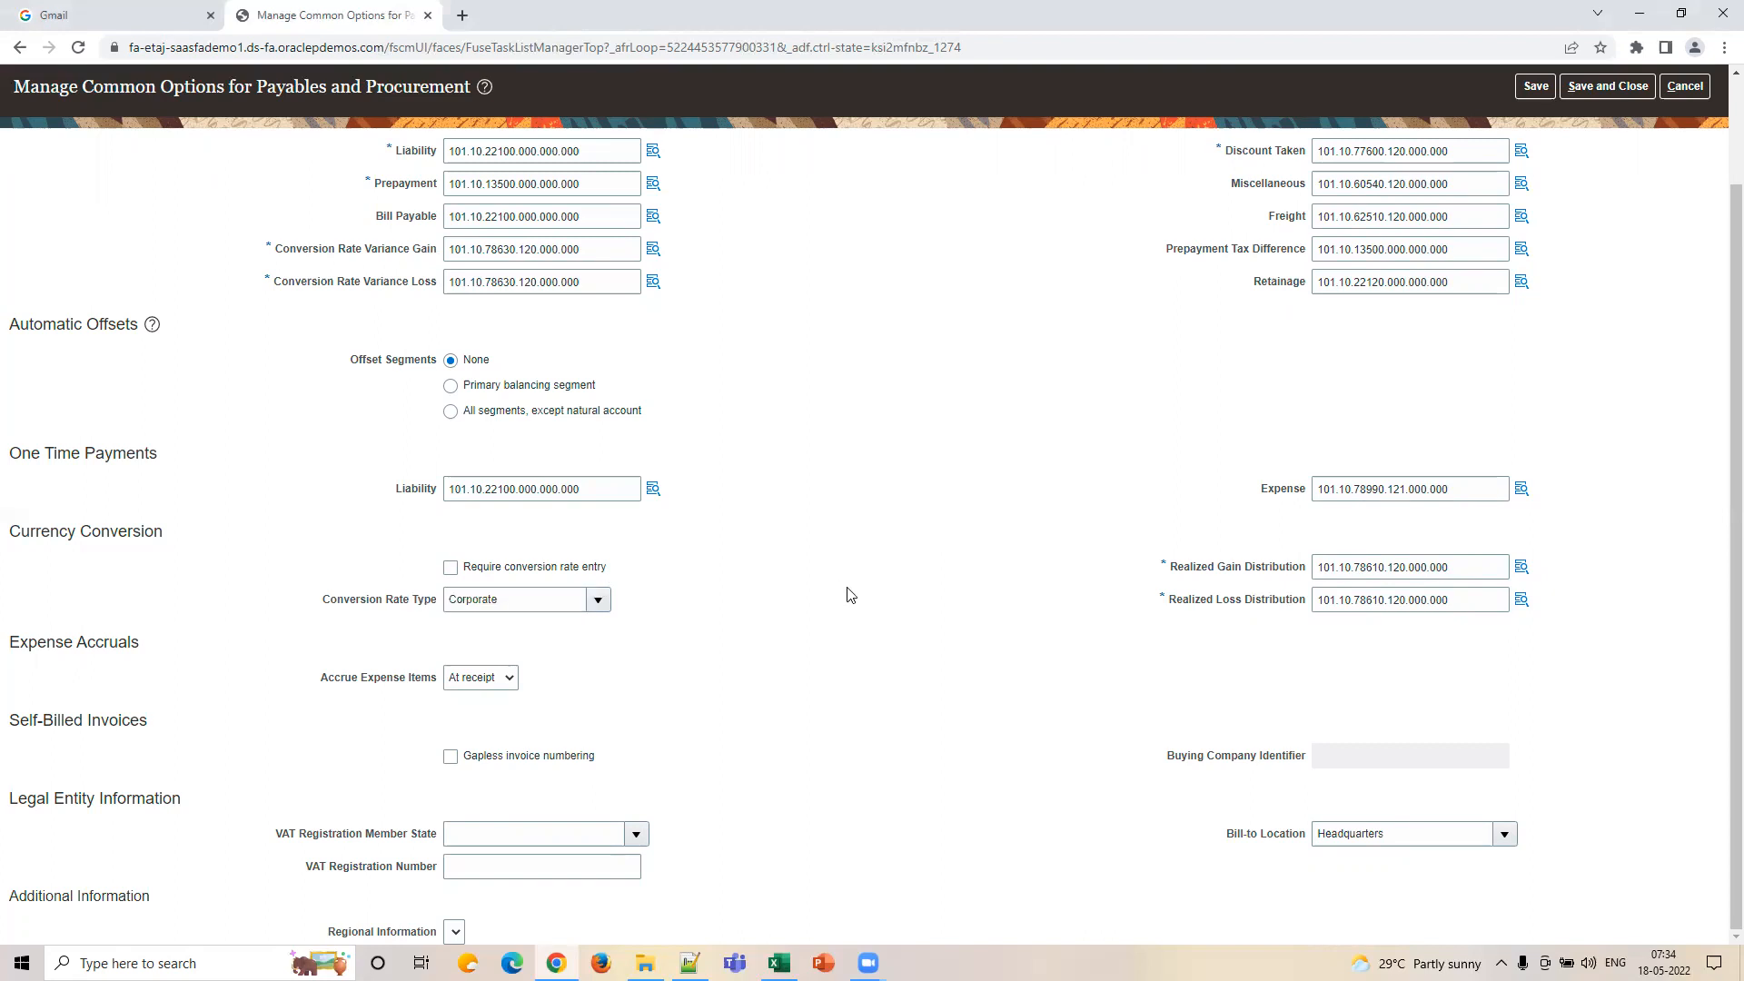
Save and close the common options for Payables and Procurement of US1 Business Unit.
{"action": "scroll", "coordinate": [921, 682], "scroll_direction": "up", "scroll_amount": 3}
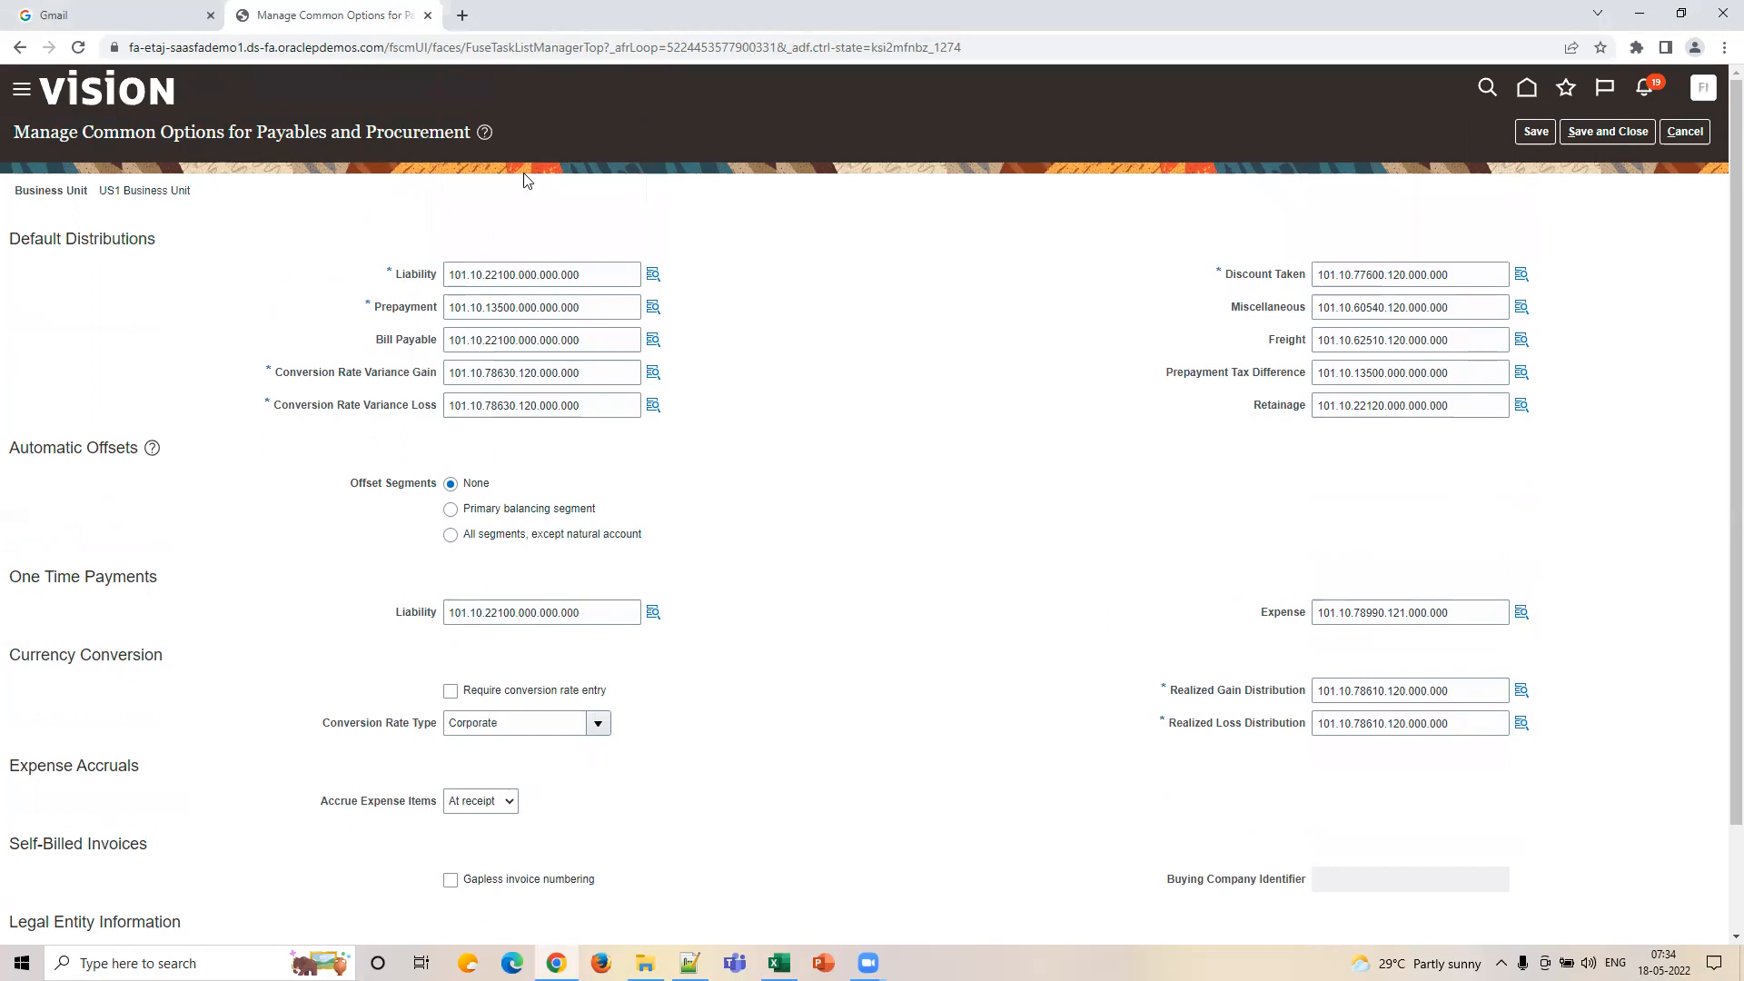
{"action": "scroll", "coordinate": [920, 711], "scroll_direction": "down", "scroll_amount": 1}
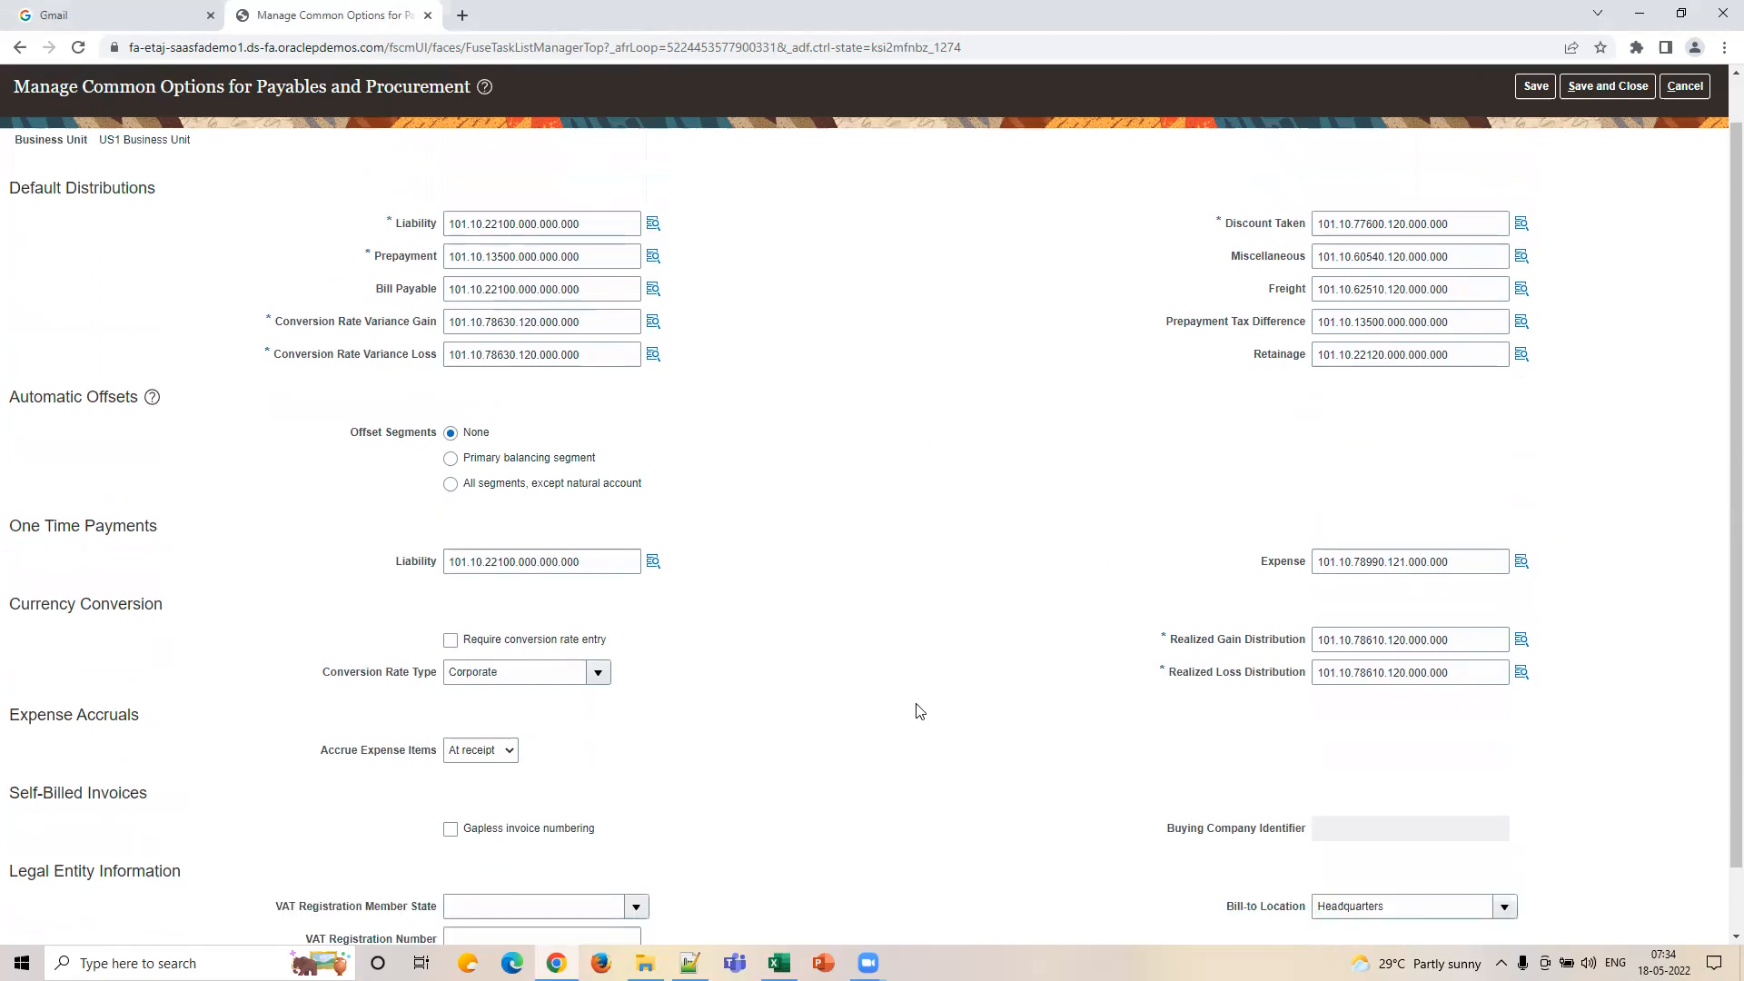
{"action": "scroll", "coordinate": [916, 732], "scroll_direction": "up", "scroll_amount": 1}
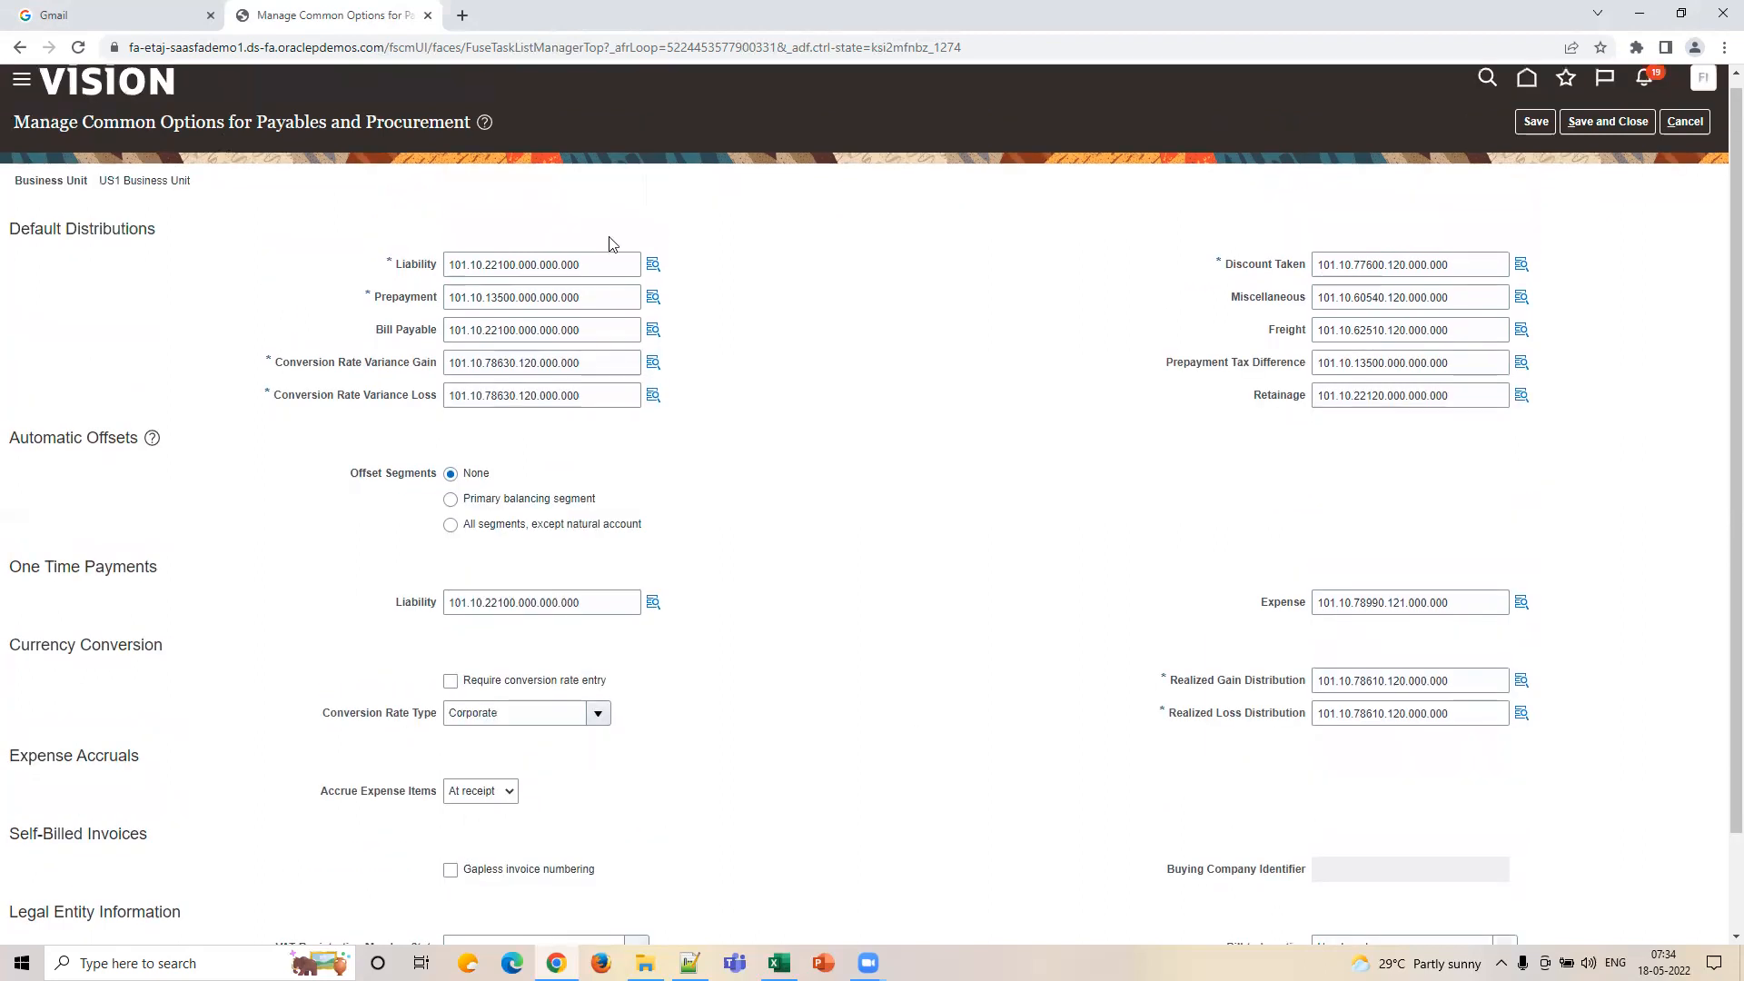
{"action": "scroll", "coordinate": [612, 244], "scroll_direction": "up", "scroll_amount": 1}
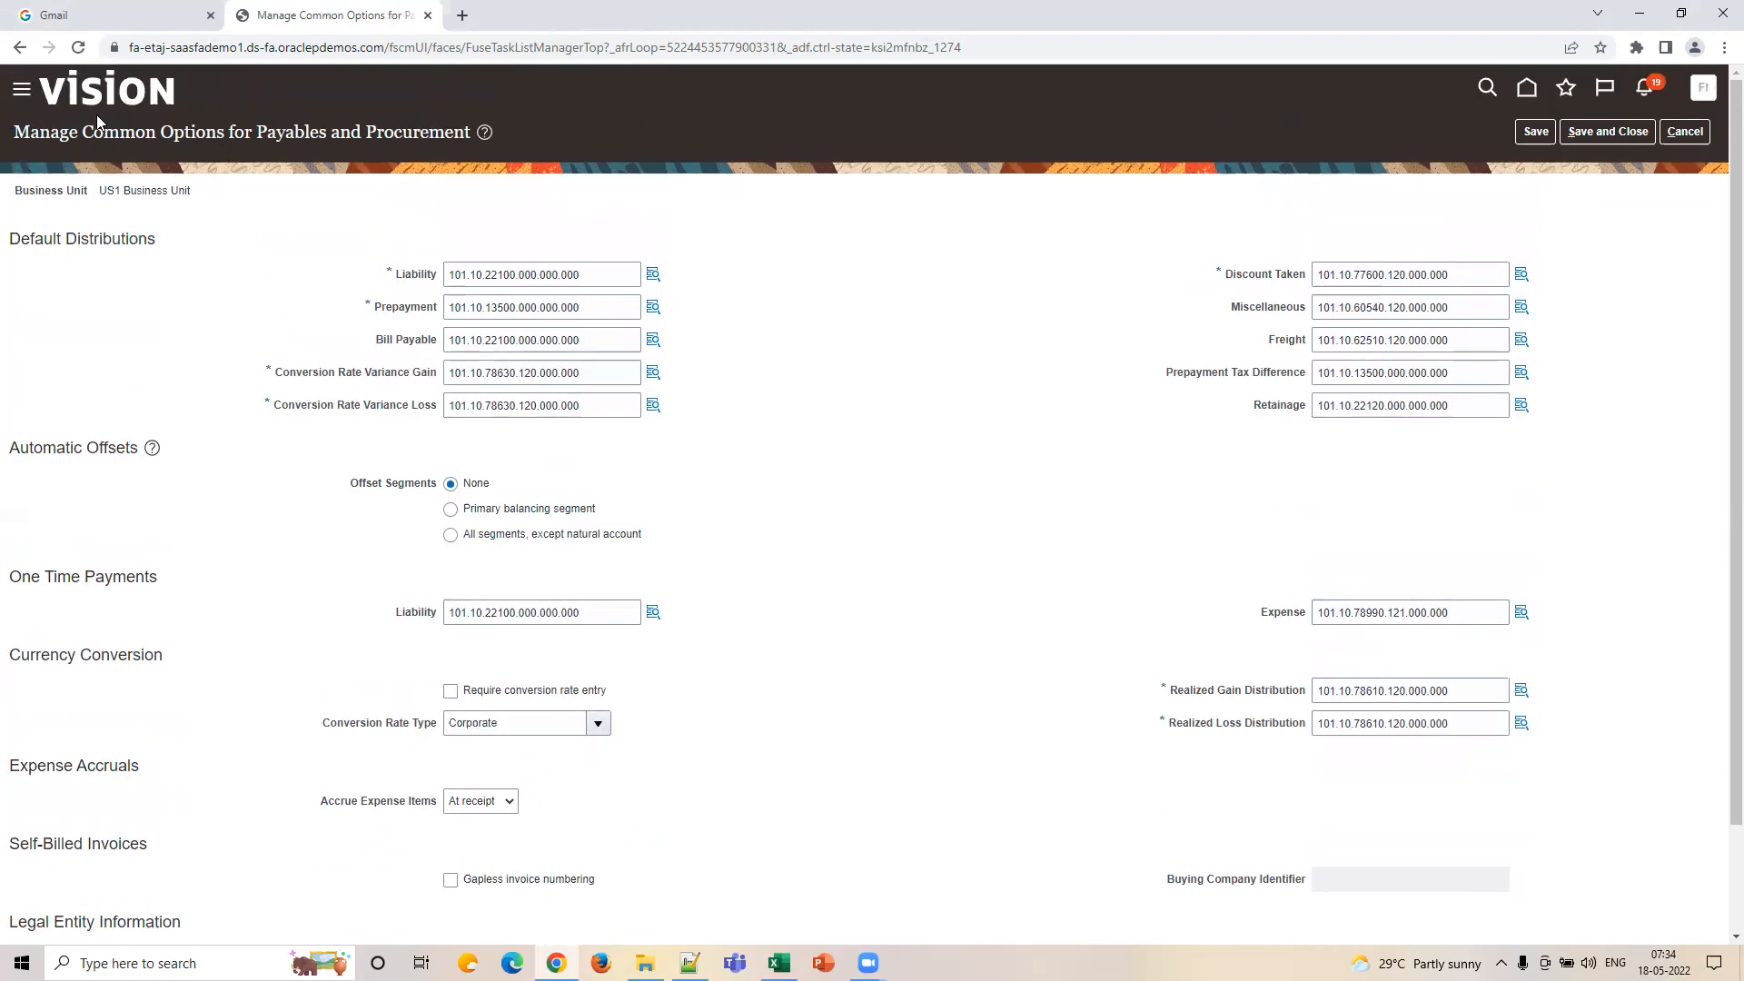
{"action": "left_click", "coordinate": [1607, 132]}
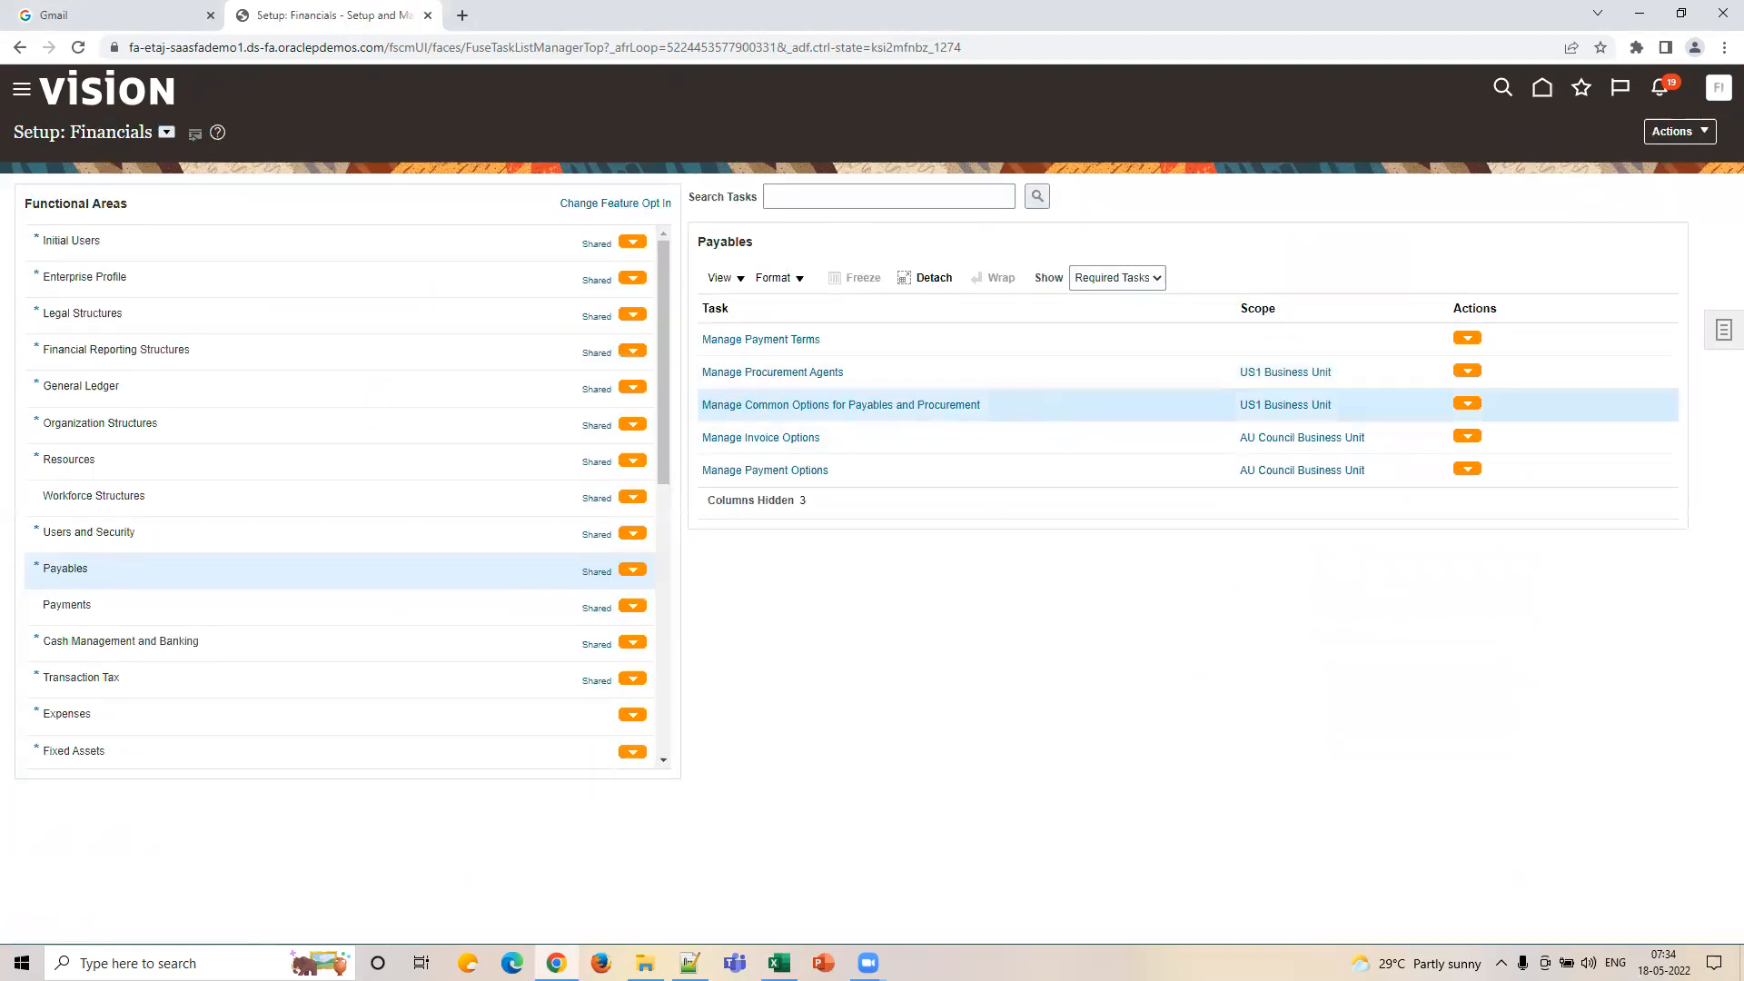
Switch to the Excel setup list, check the AP entries Manage Invoice Options and Manage Payment Options, and return to the Chrome setup page.
{"action": "left_click", "coordinate": [779, 962]}
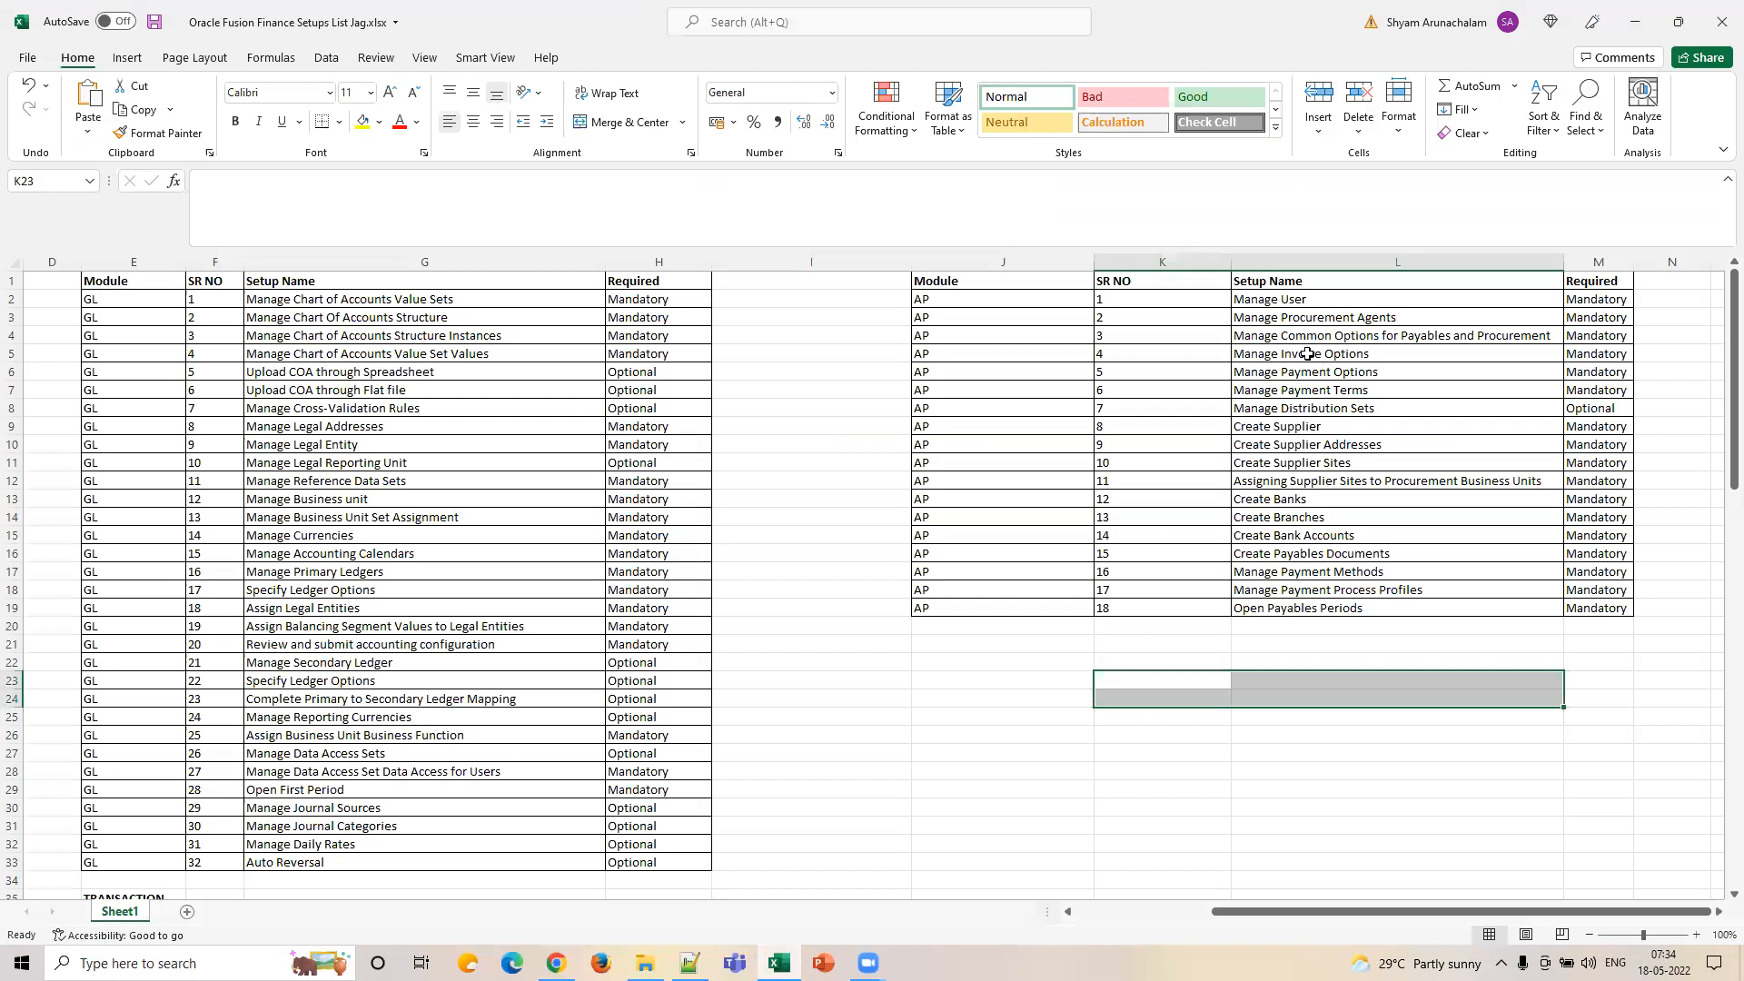
{"action": "left_click_drag", "start_coordinate": [1312, 354], "coordinate": [1308, 372]}
{"action": "left_click", "coordinate": [556, 963]}
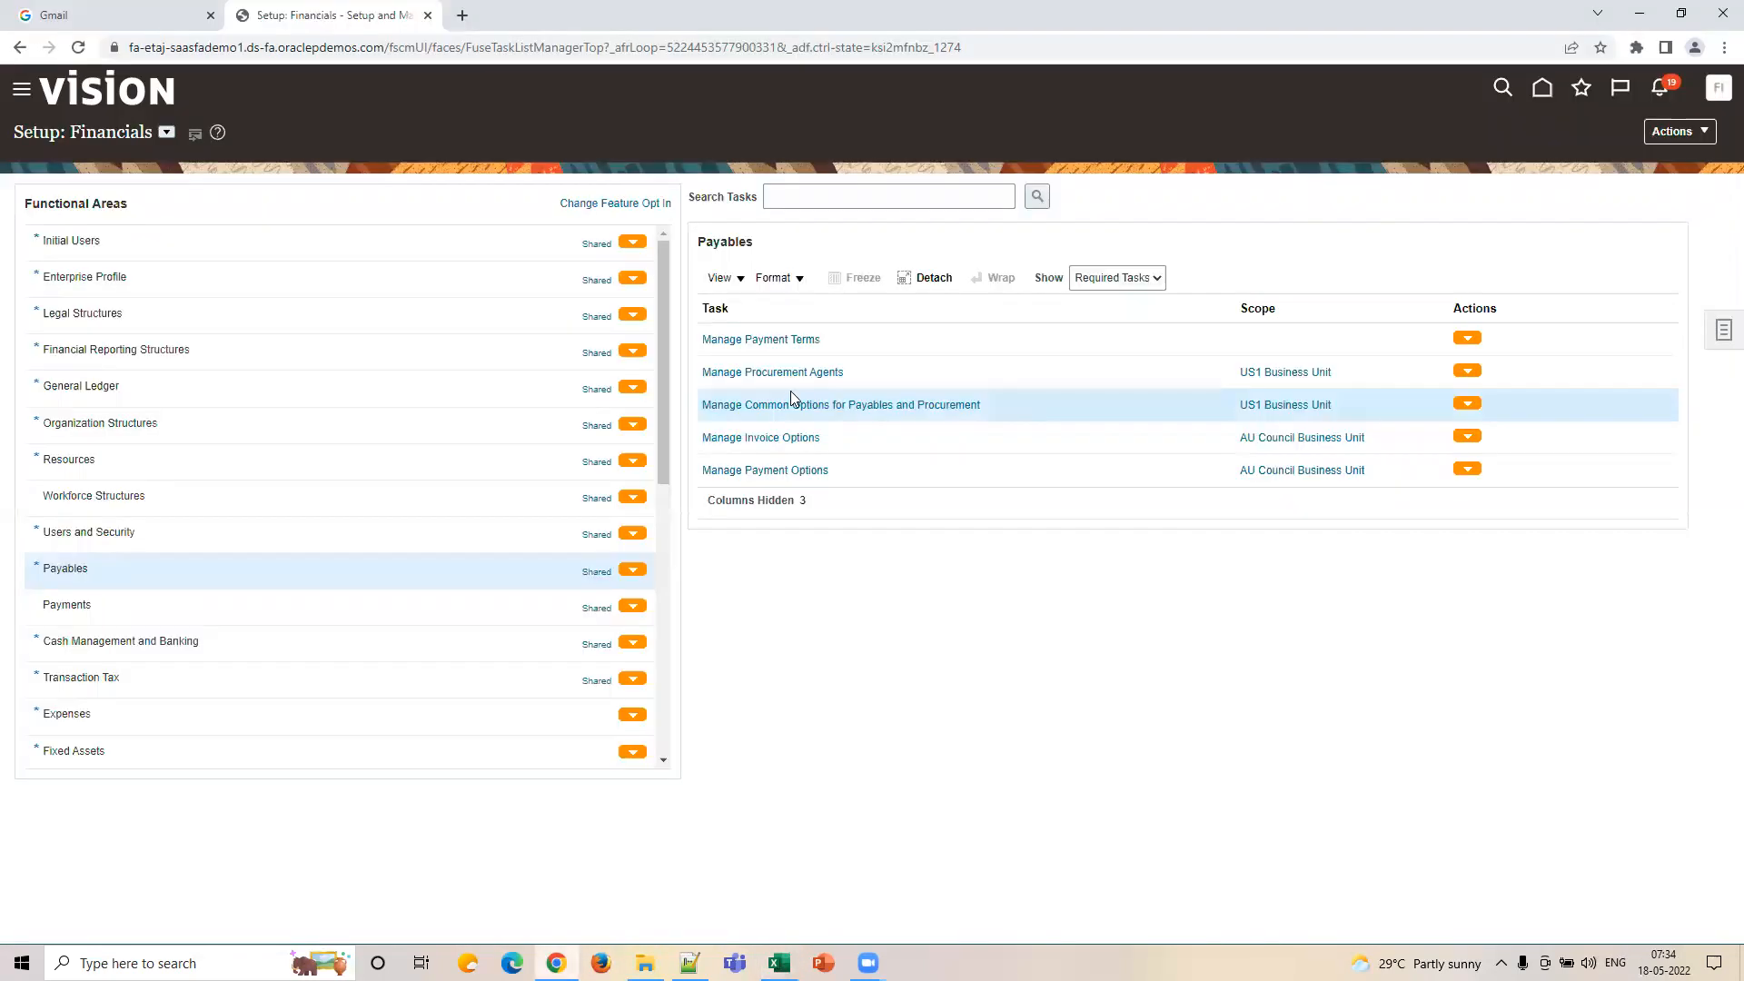
Set the scope of the Manage Invoice Options task to US1 Business Unit and go to the task.
{"action": "left_click", "coordinate": [974, 427]}
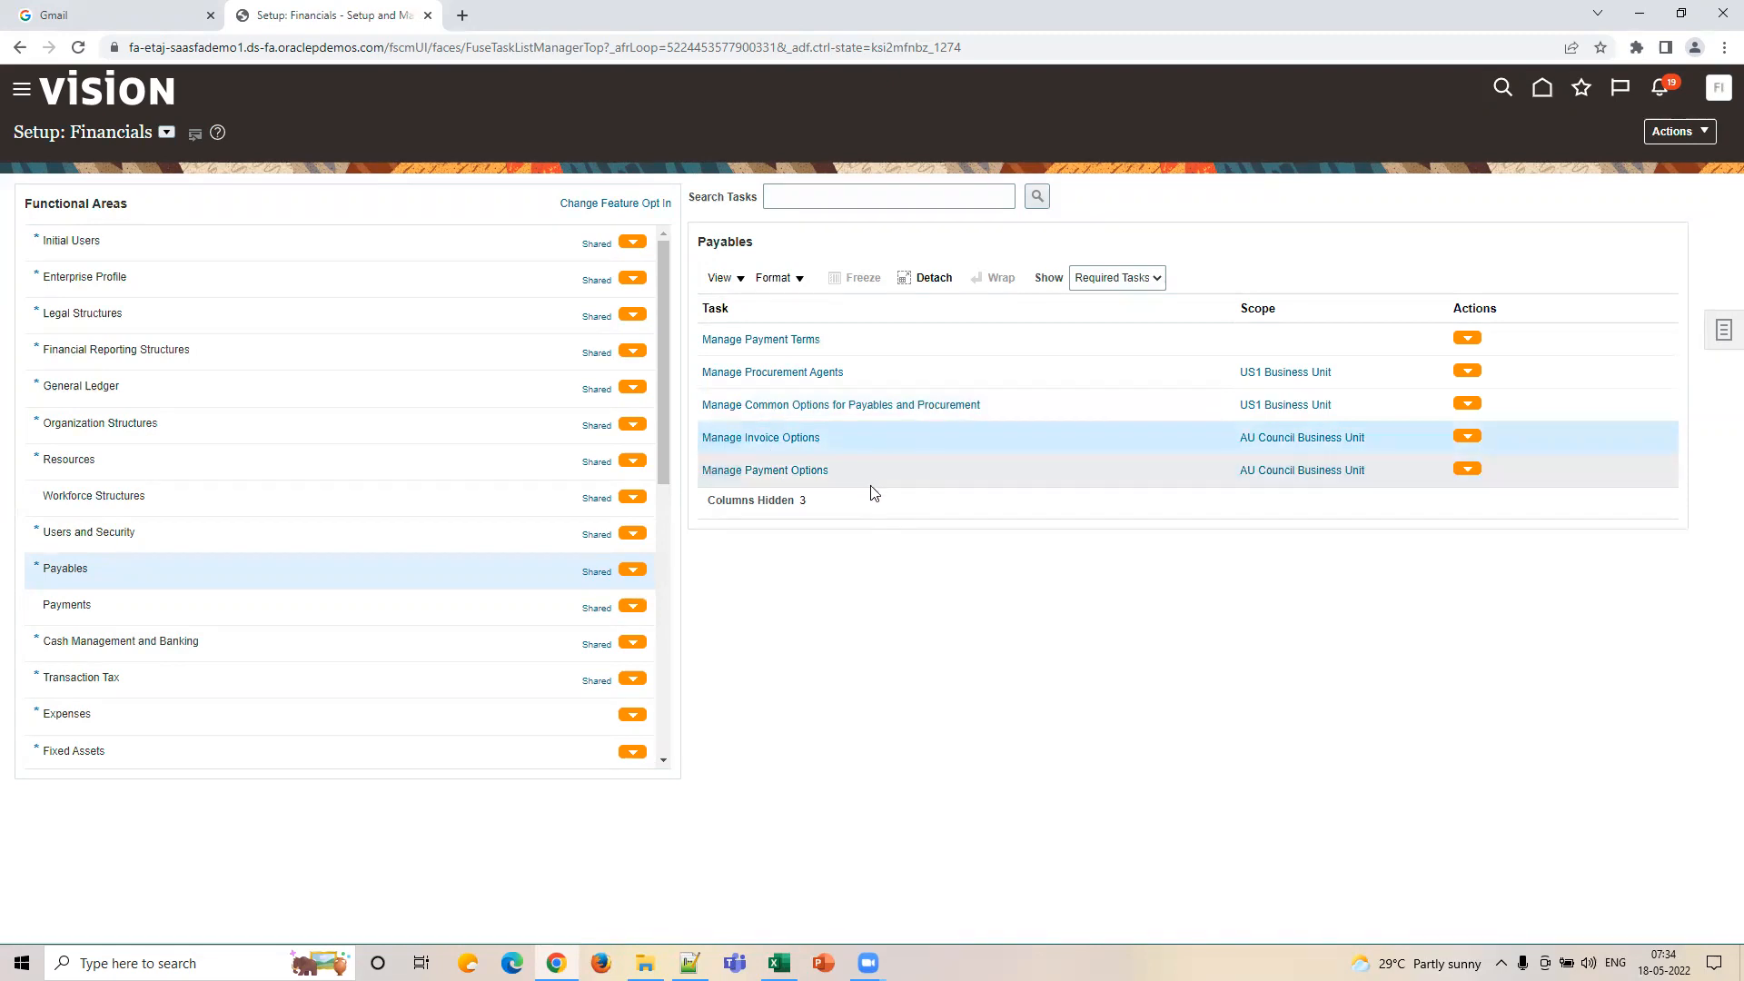
{"action": "left_click", "coordinate": [1016, 405]}
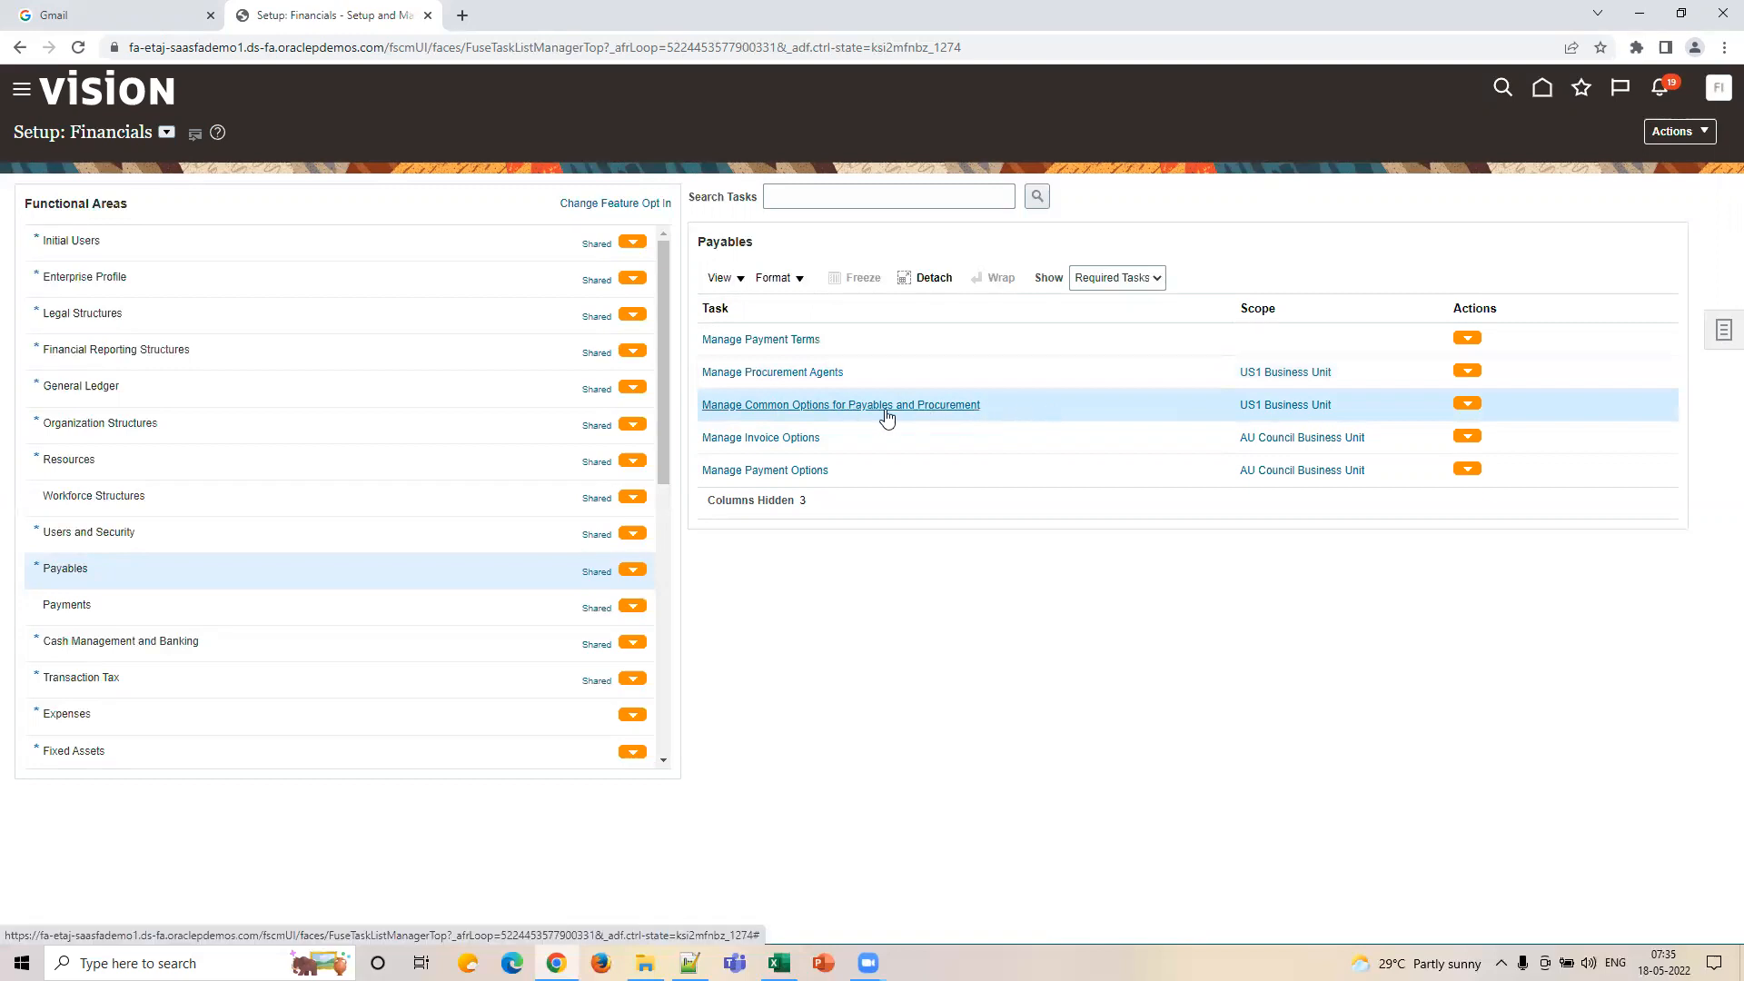
{"action": "left_click", "coordinate": [929, 408]}
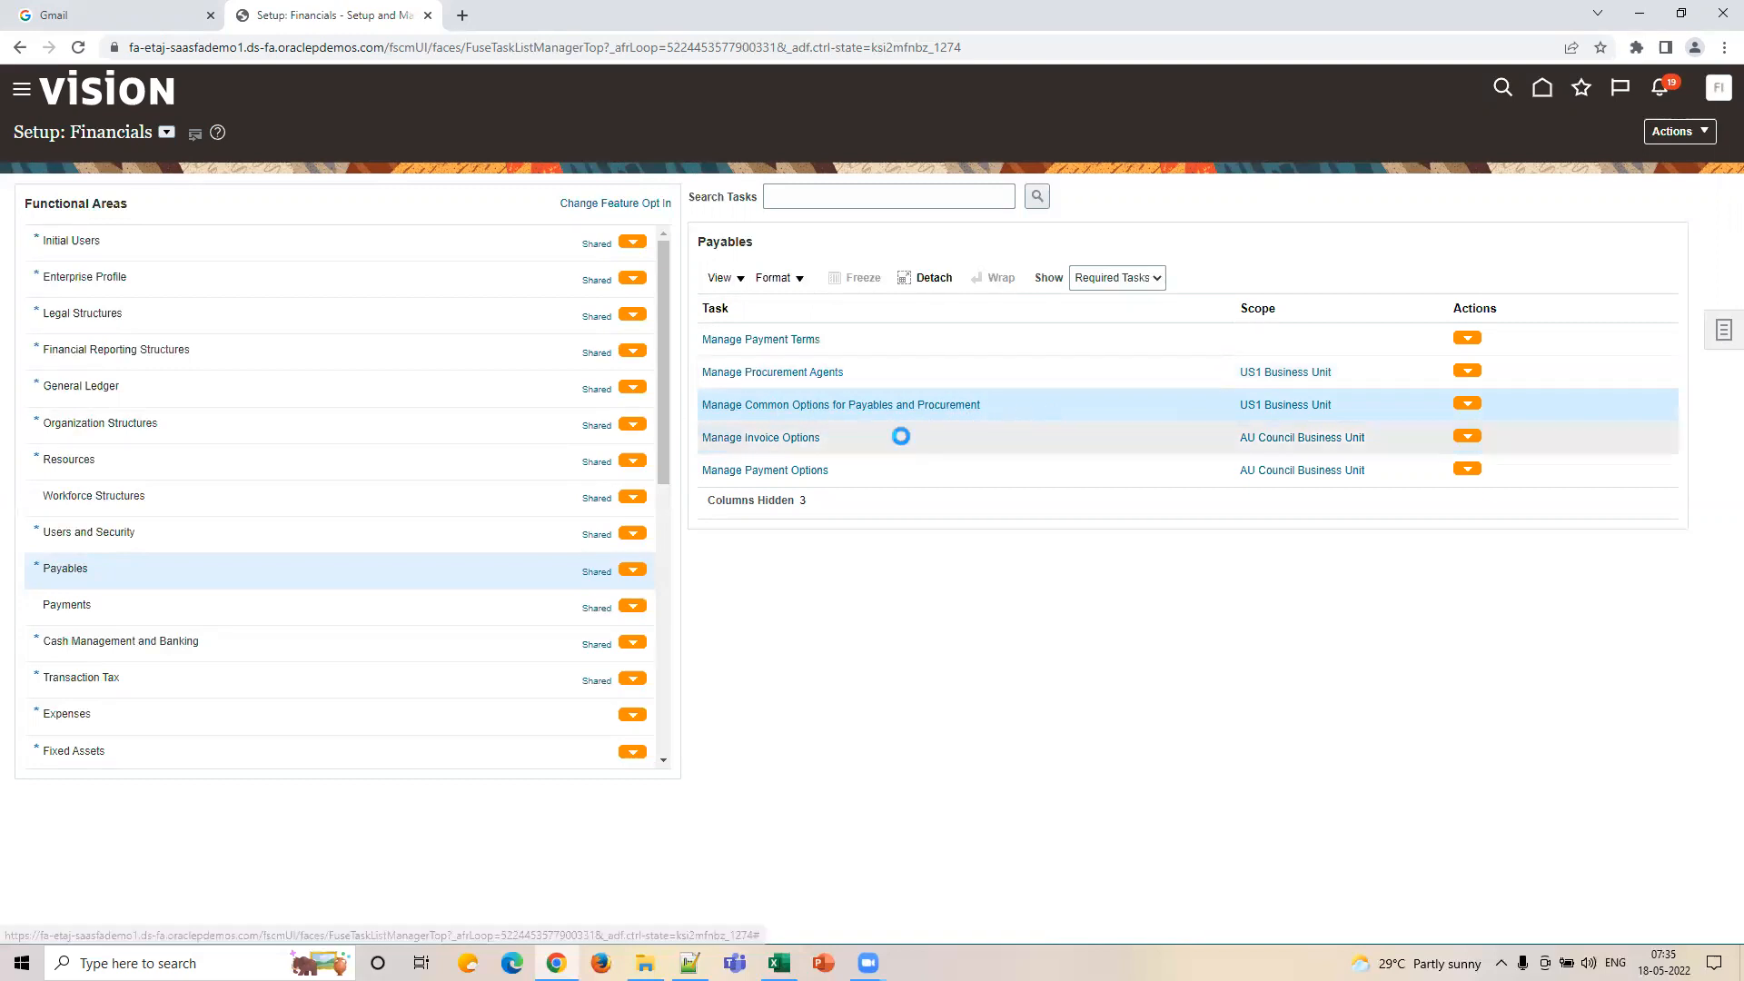
{"action": "left_click", "coordinate": [1275, 438]}
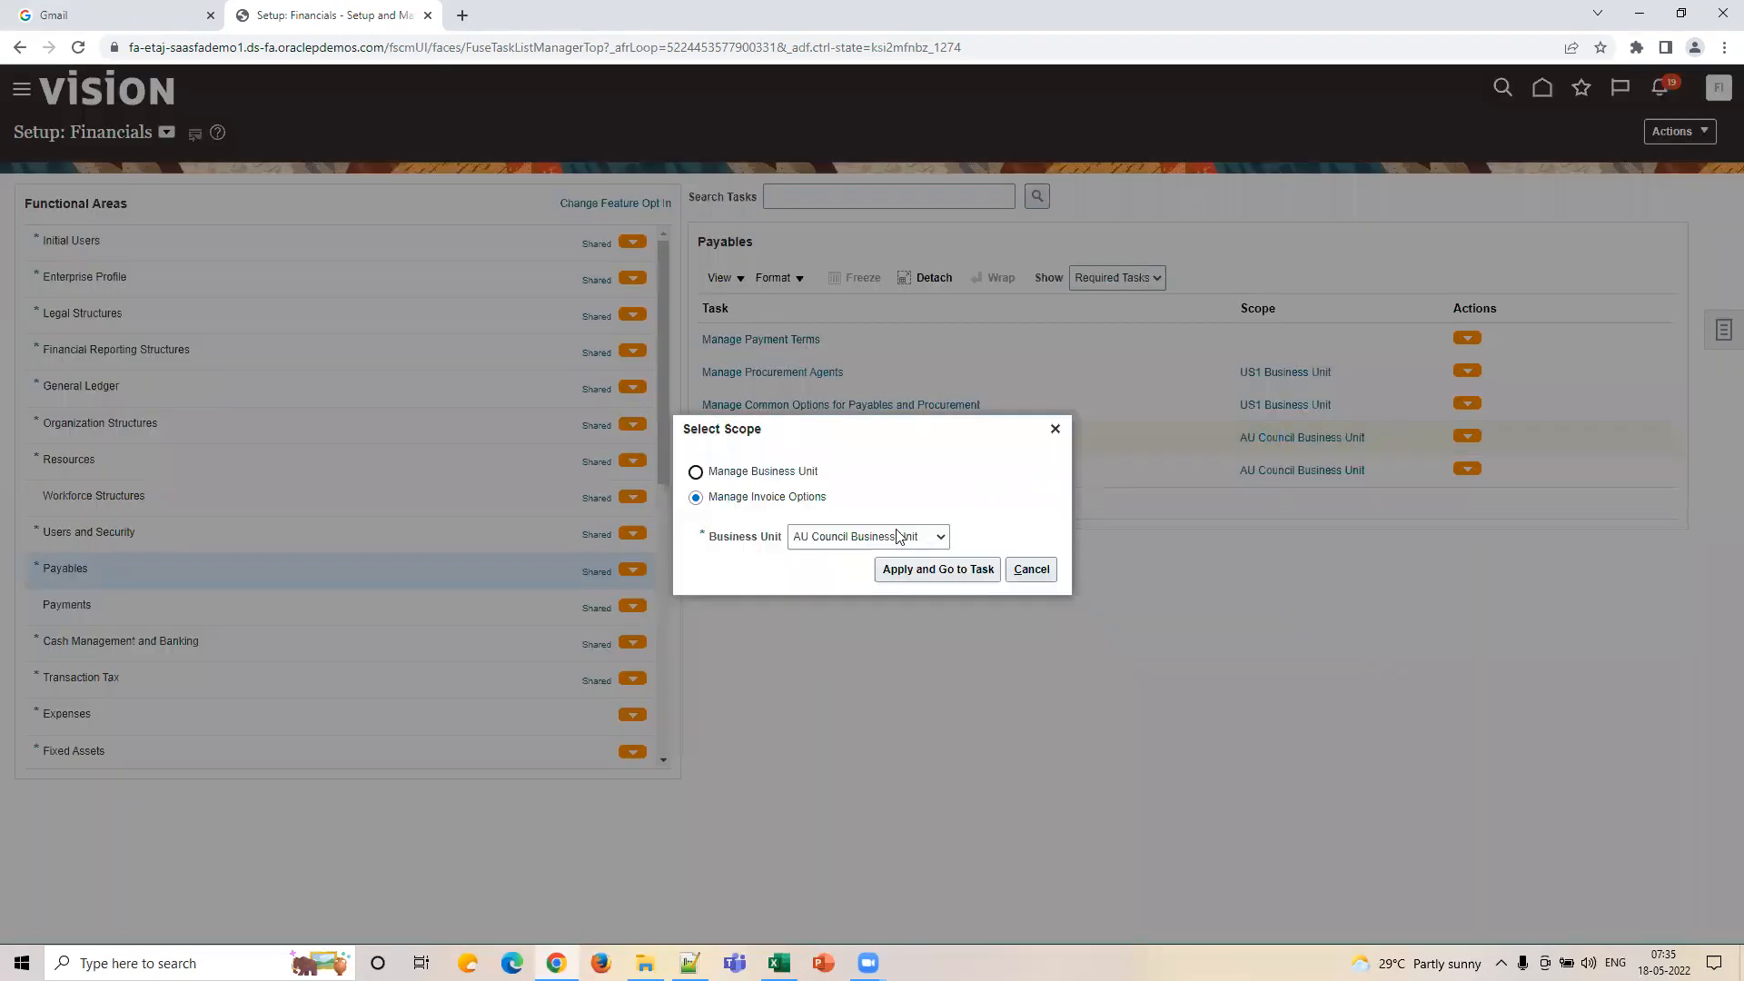
{"action": "left_click", "coordinate": [898, 537]}
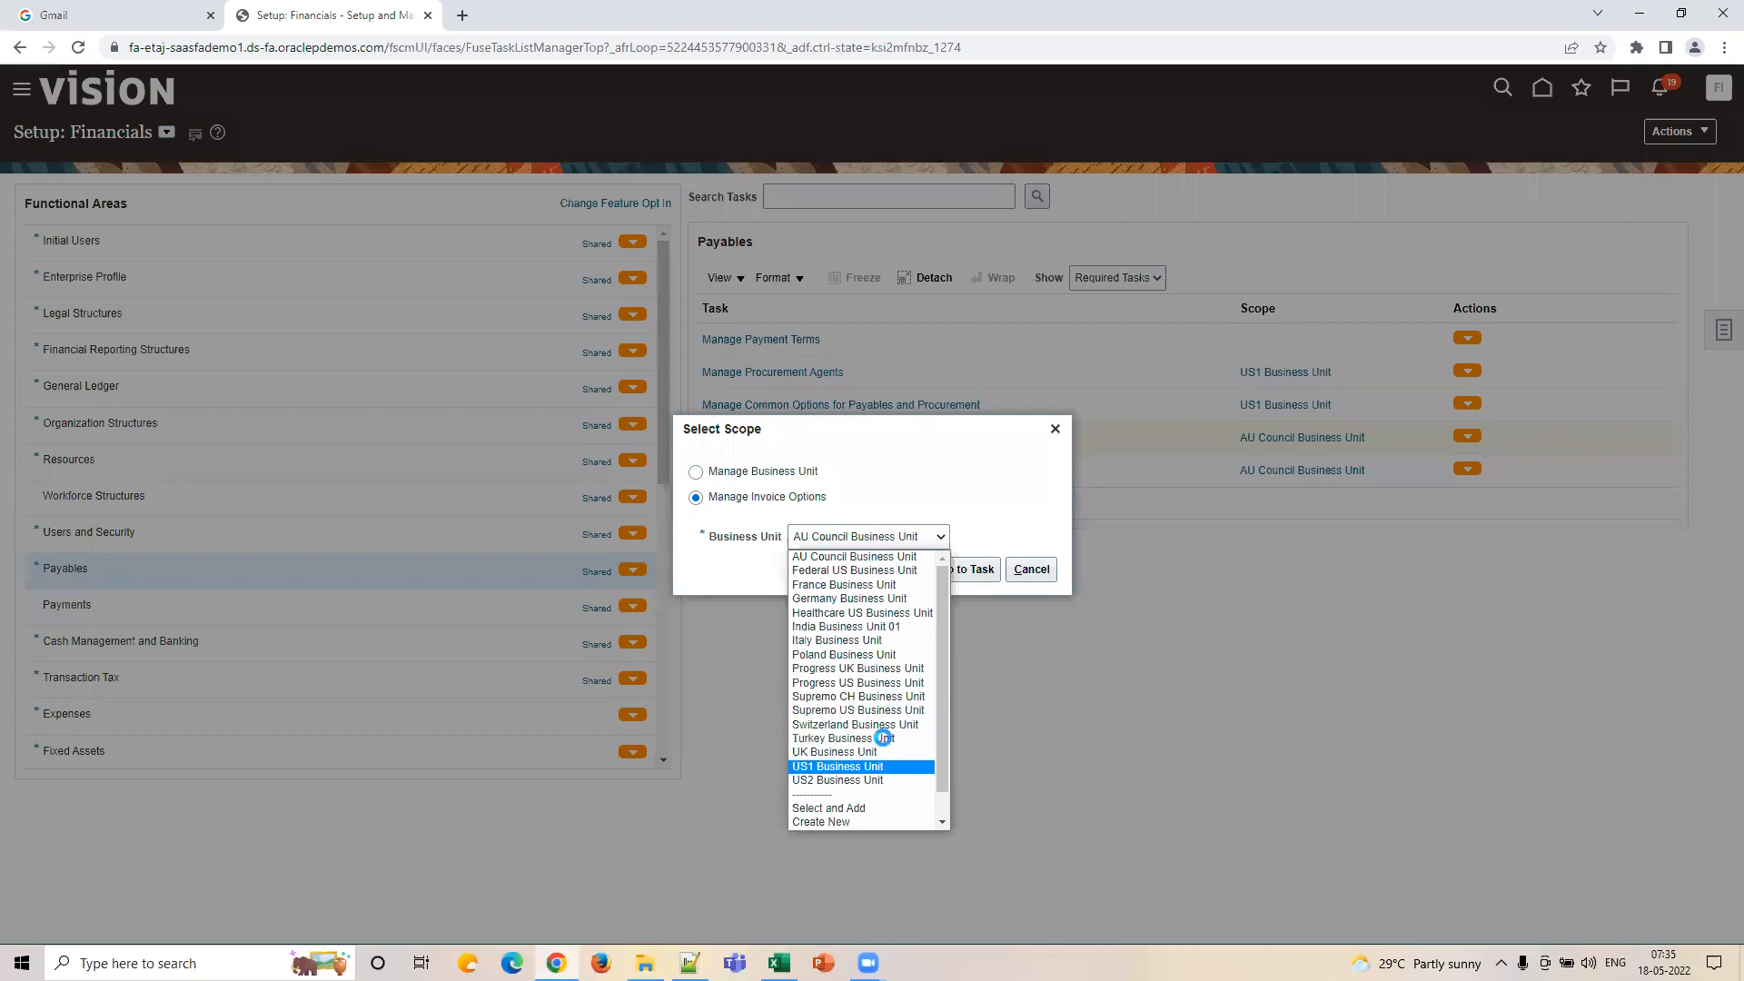
{"action": "left_click", "coordinate": [881, 765]}
{"action": "left_click", "coordinate": [977, 570]}
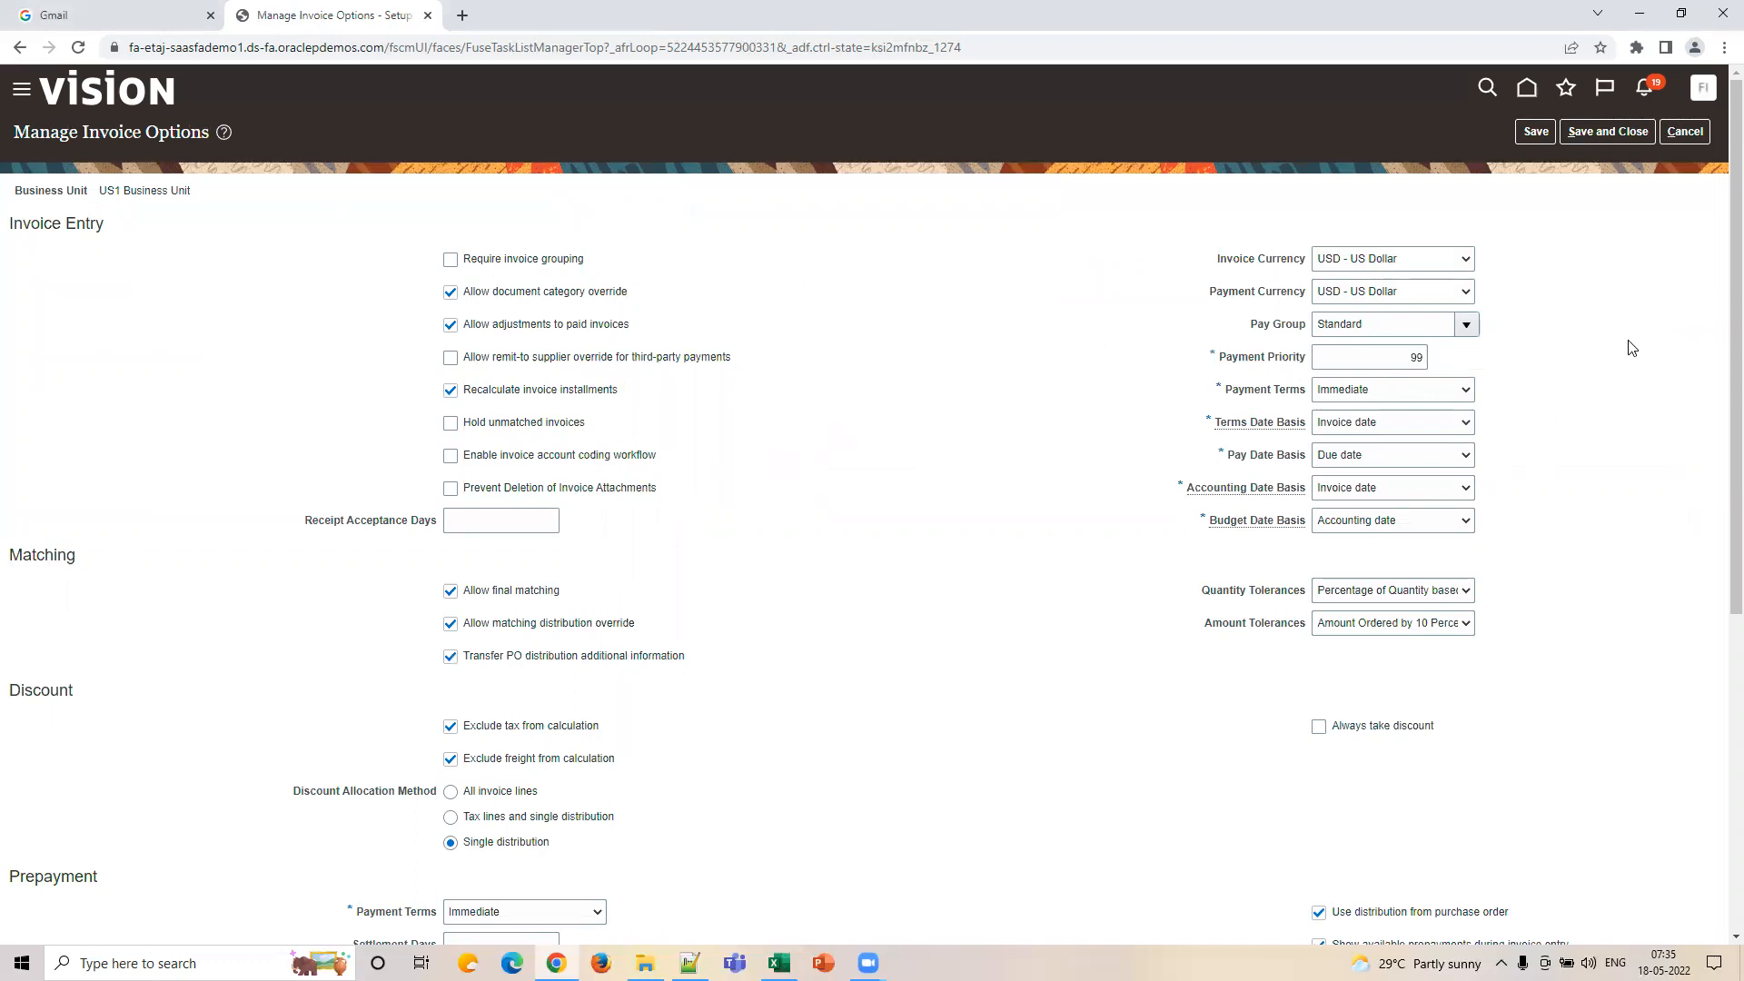
Look through the invoice options from Invoice Entry down to Self-Service Invoices.
{"action": "scroll", "coordinate": [811, 641], "scroll_direction": "down", "scroll_amount": 6}
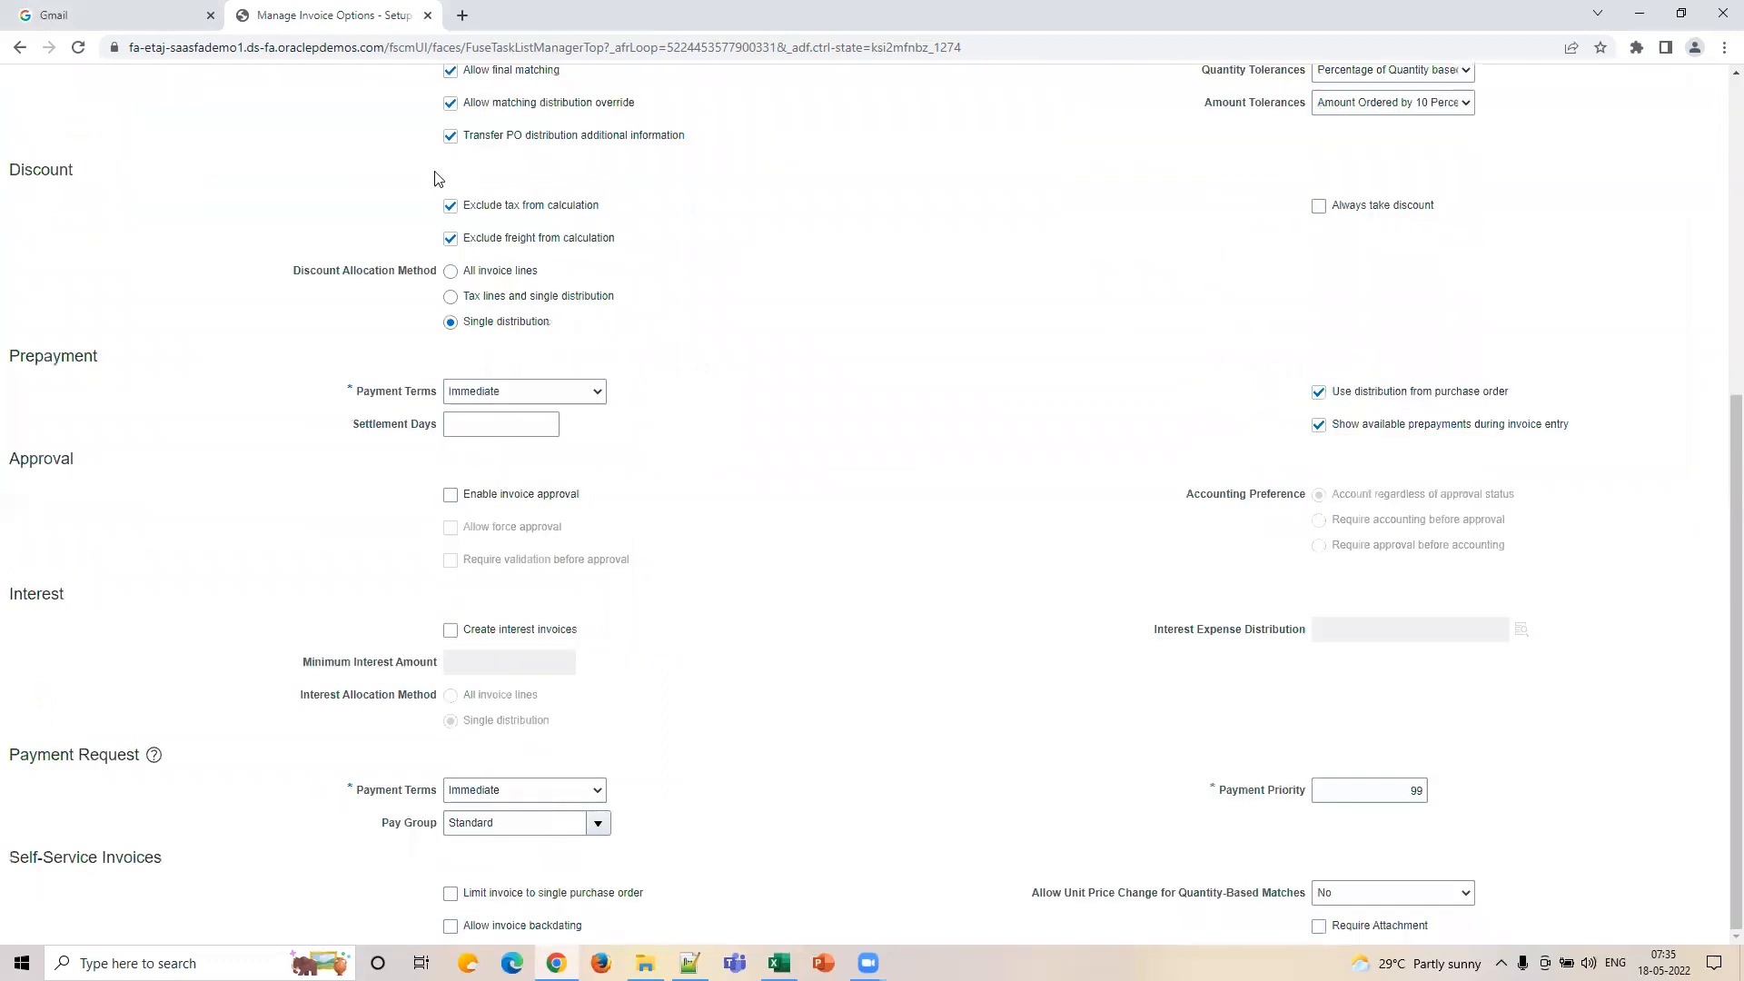
{"action": "scroll", "coordinate": [763, 399], "scroll_direction": "up", "scroll_amount": 3}
{"action": "scroll", "coordinate": [696, 627], "scroll_direction": "down", "scroll_amount": 3}
{"action": "scroll", "coordinate": [854, 748], "scroll_direction": "up", "scroll_amount": 6}
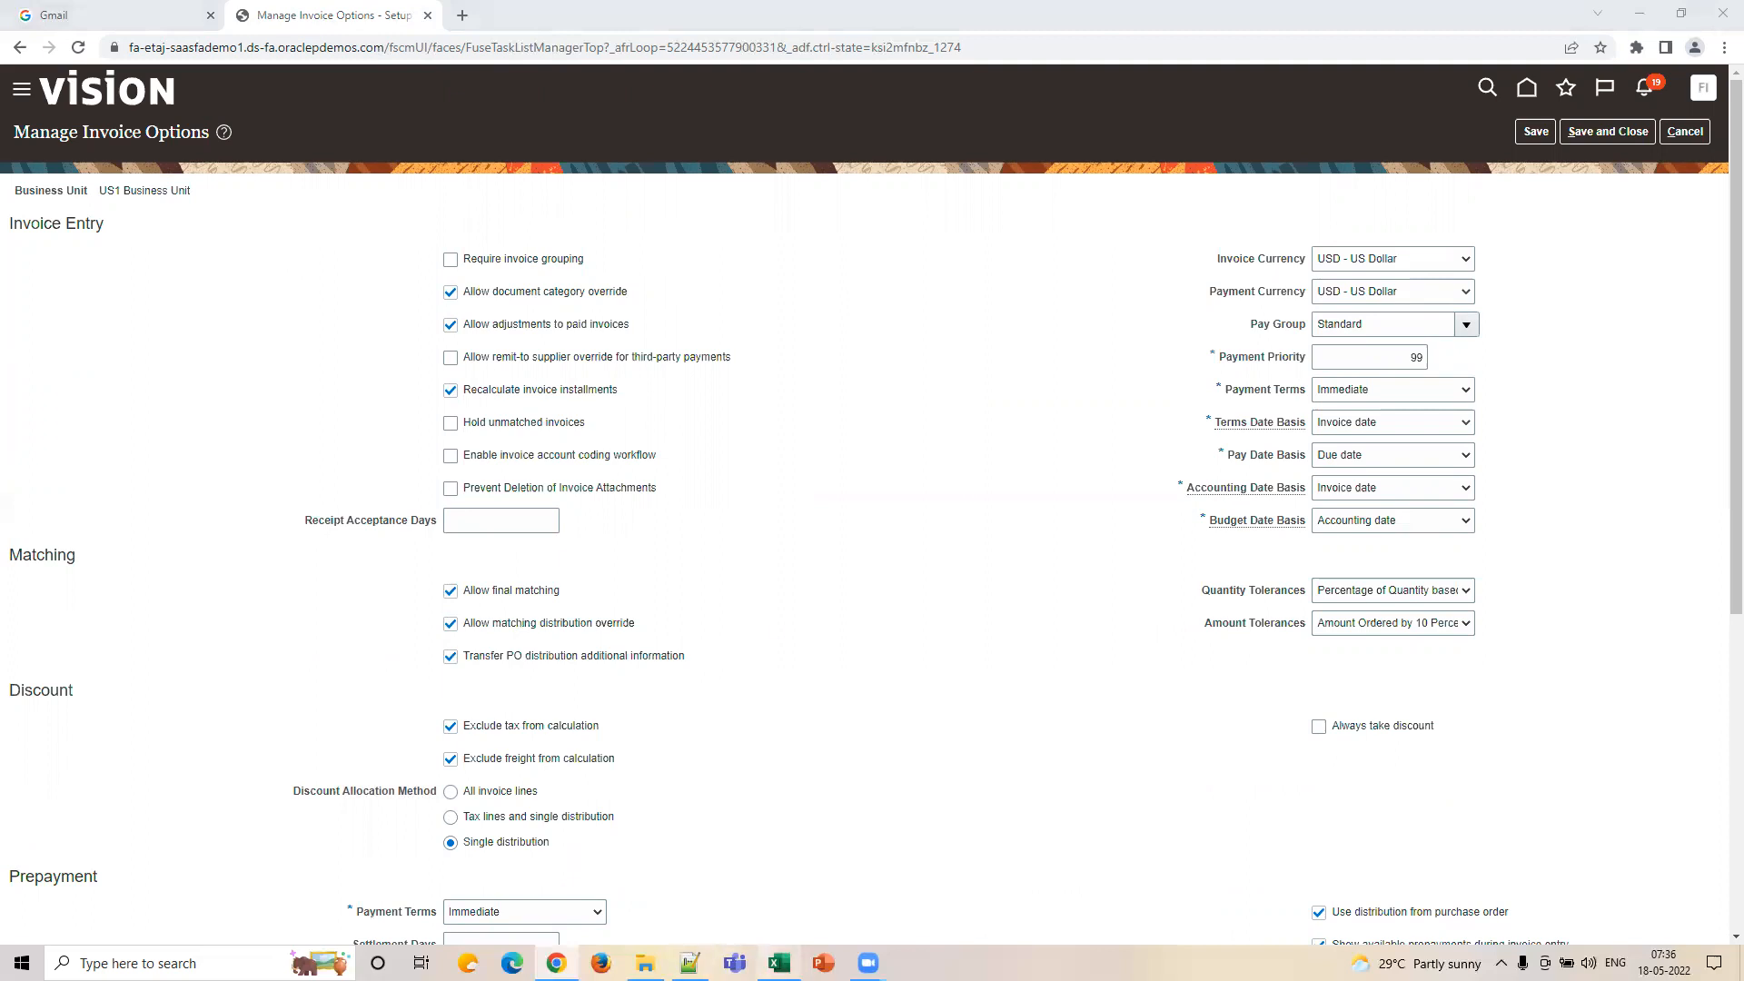
Switch to the Excel setup list and enter 1000 in cell J23 below the AP table.
{"action": "left_click", "coordinate": [778, 962]}
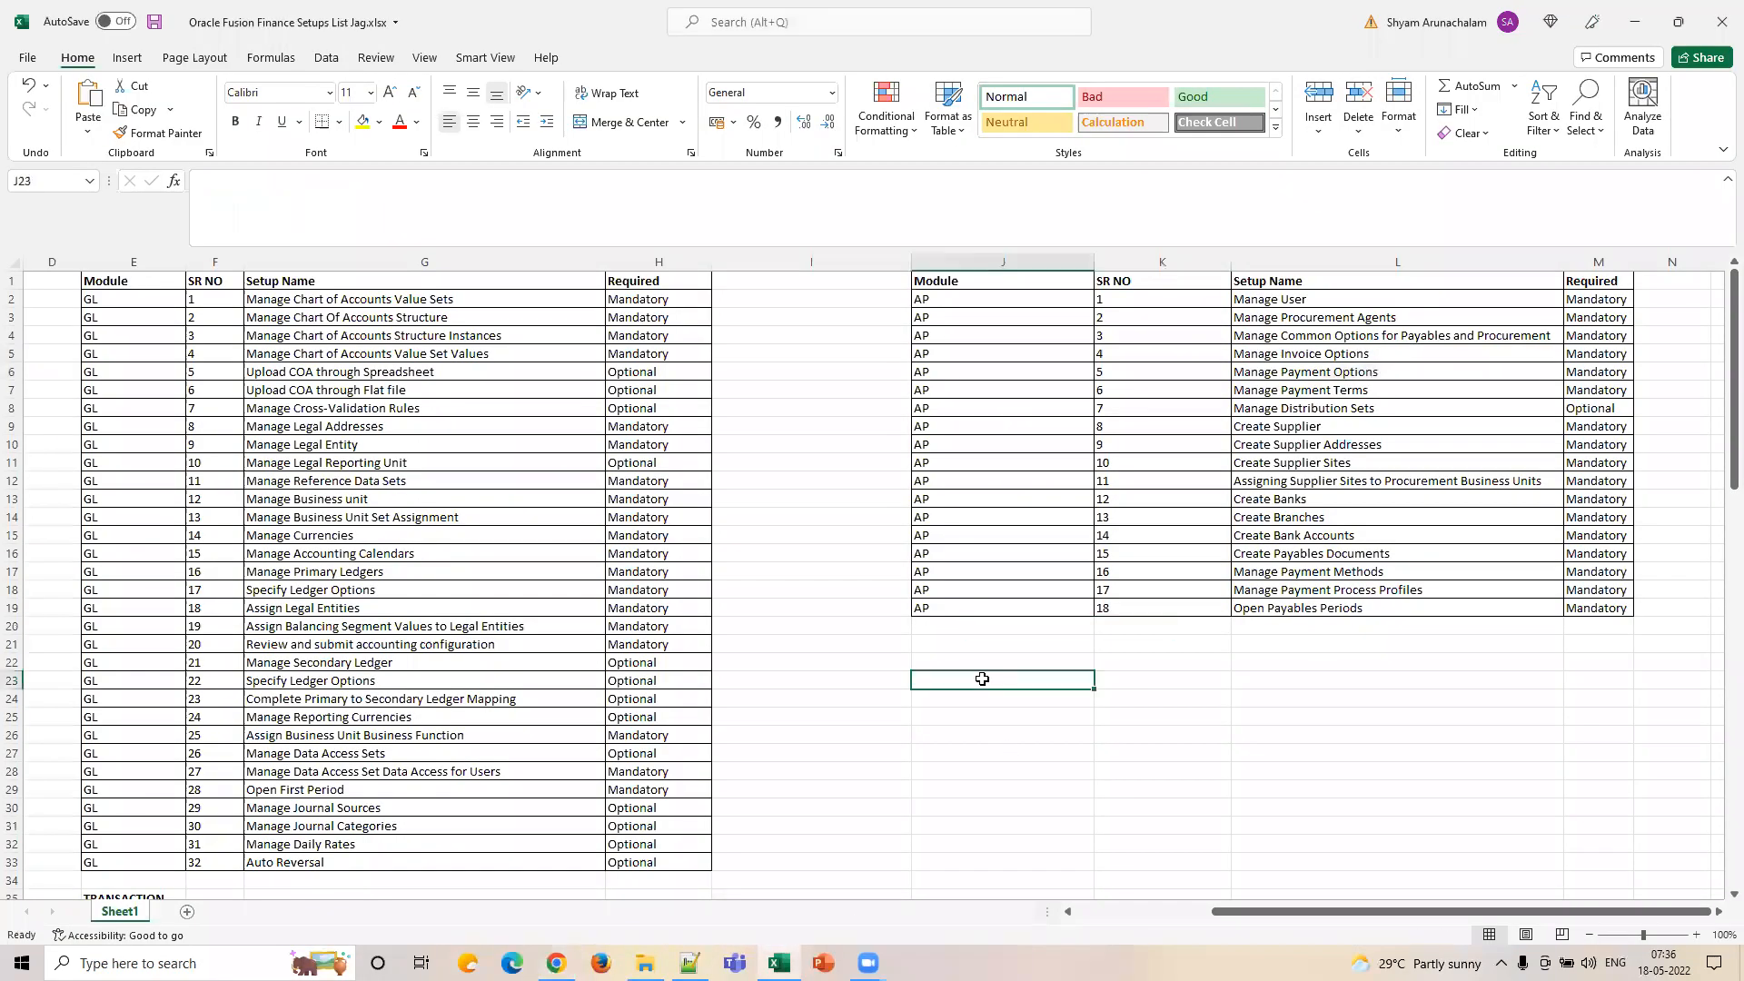
{"action": "type", "text": "1000"}
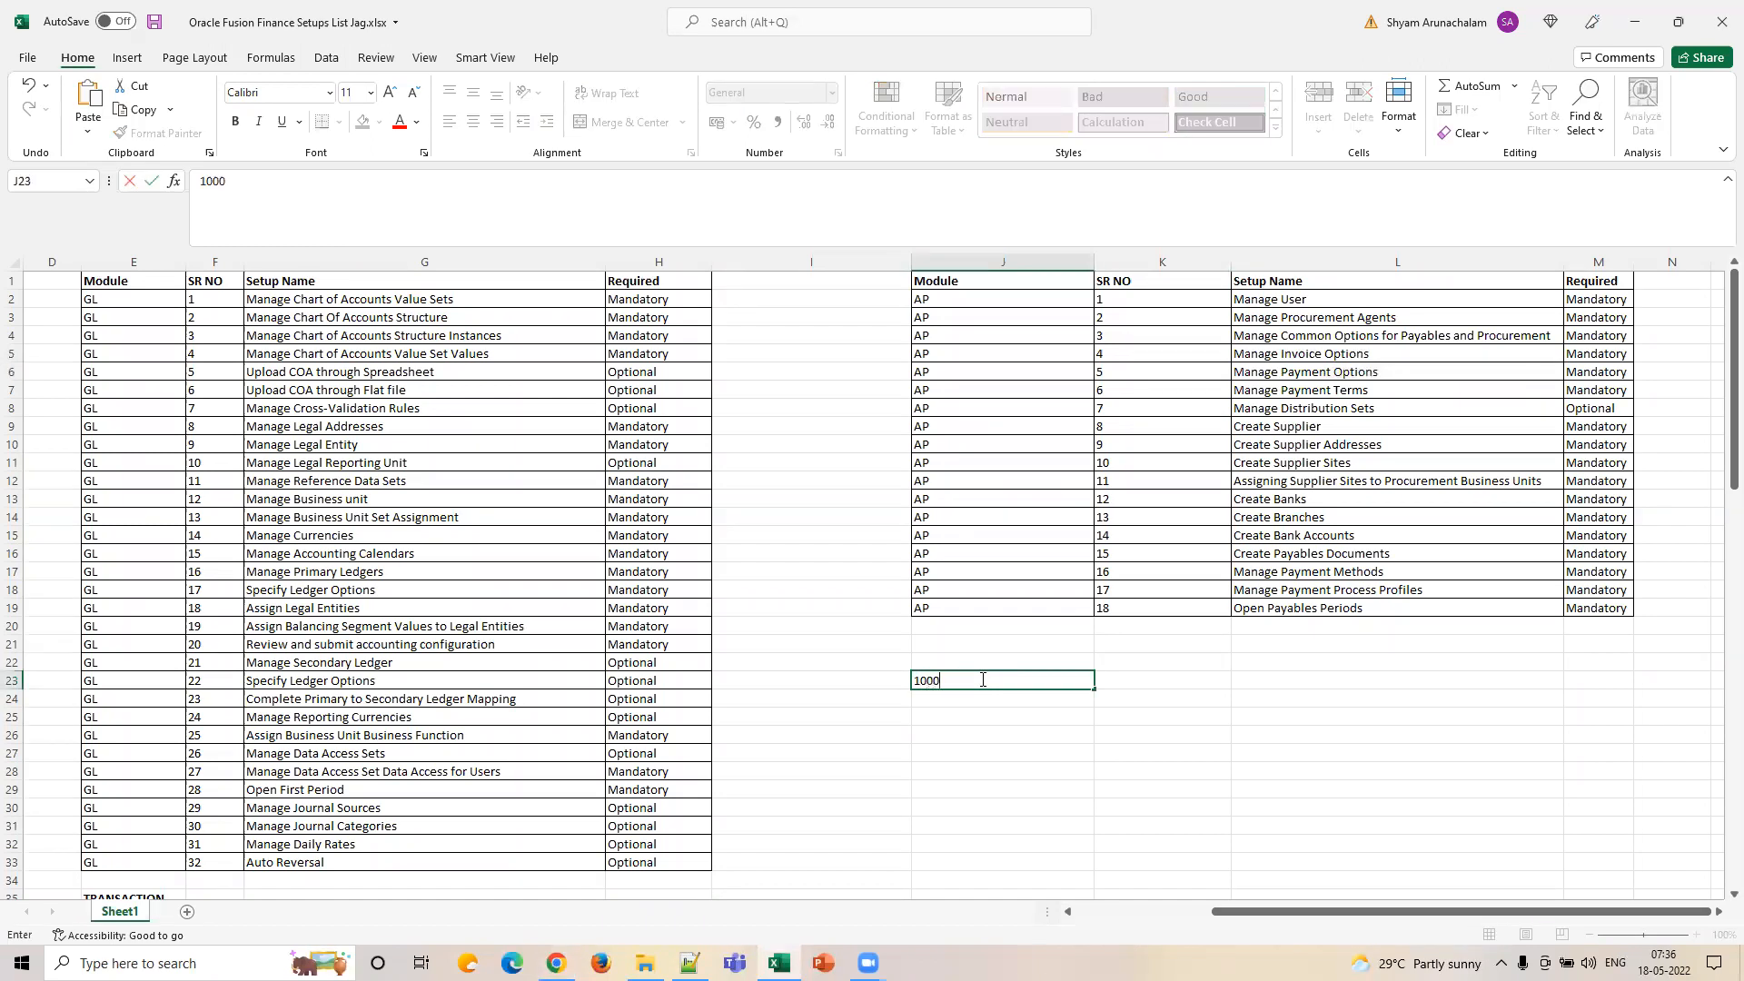
{"action": "key", "text": "Return"}
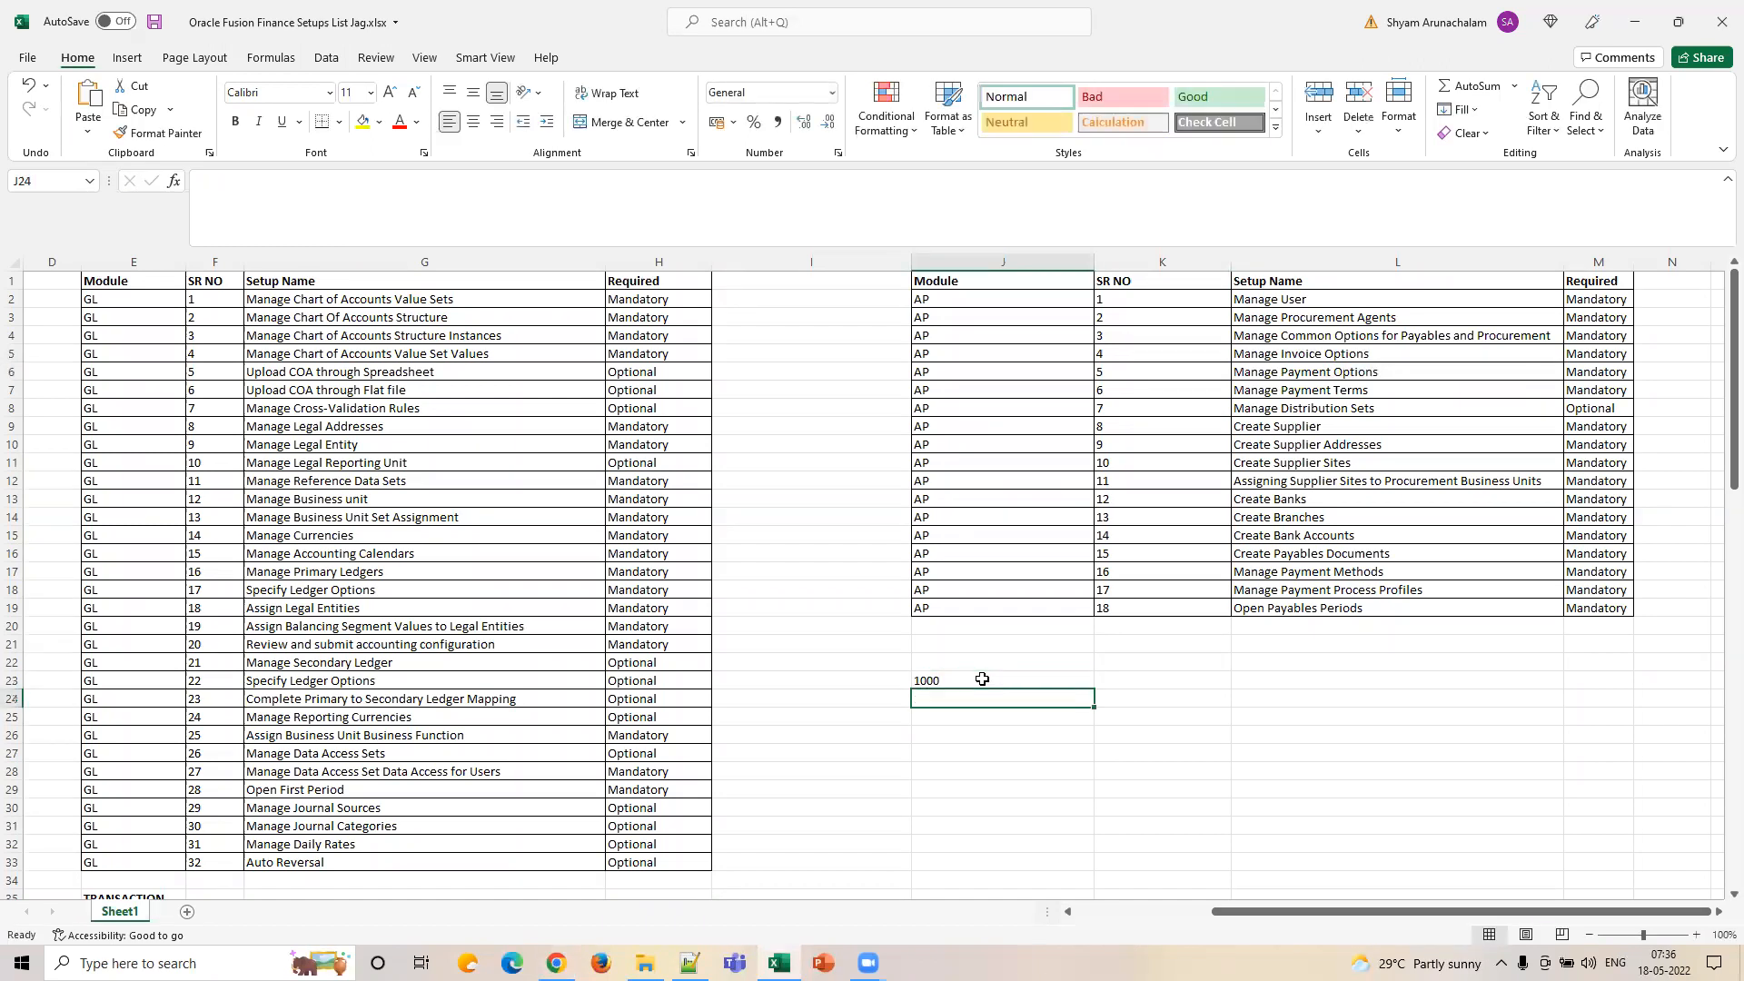
List the invoice types Standard, CM and DM in cells J25 to J27.
{"action": "left_click", "coordinate": [999, 715]}
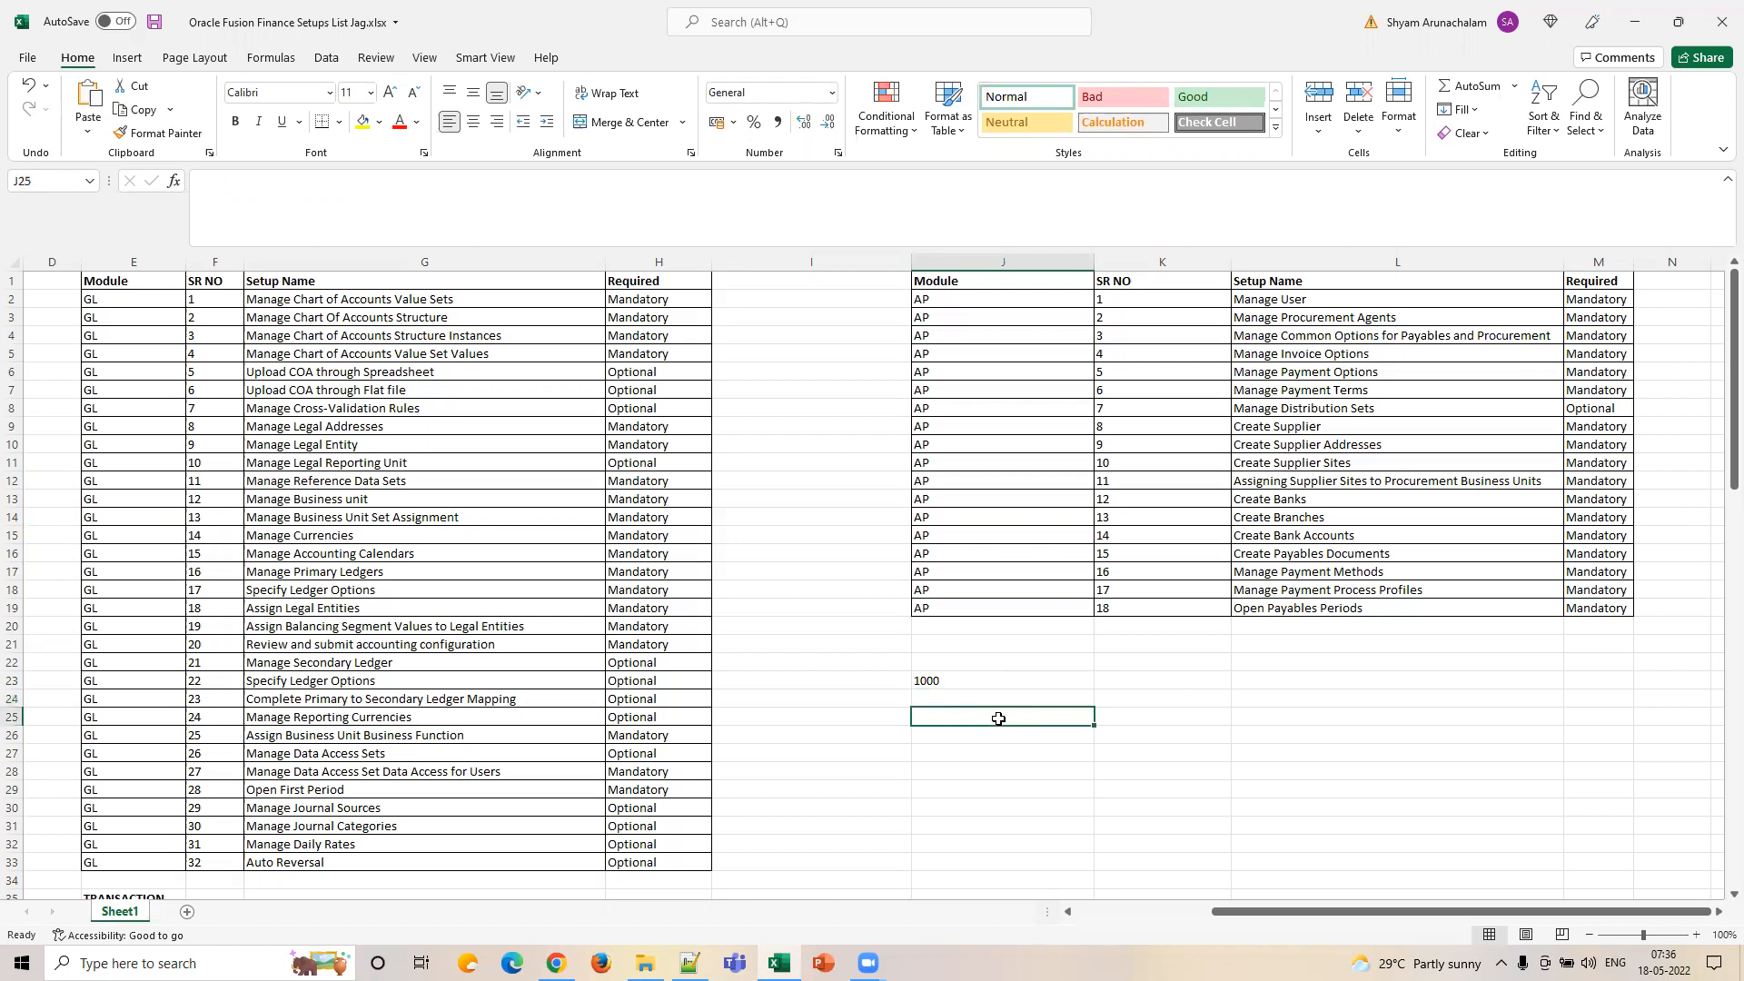
{"action": "double_click", "coordinate": [966, 715]}
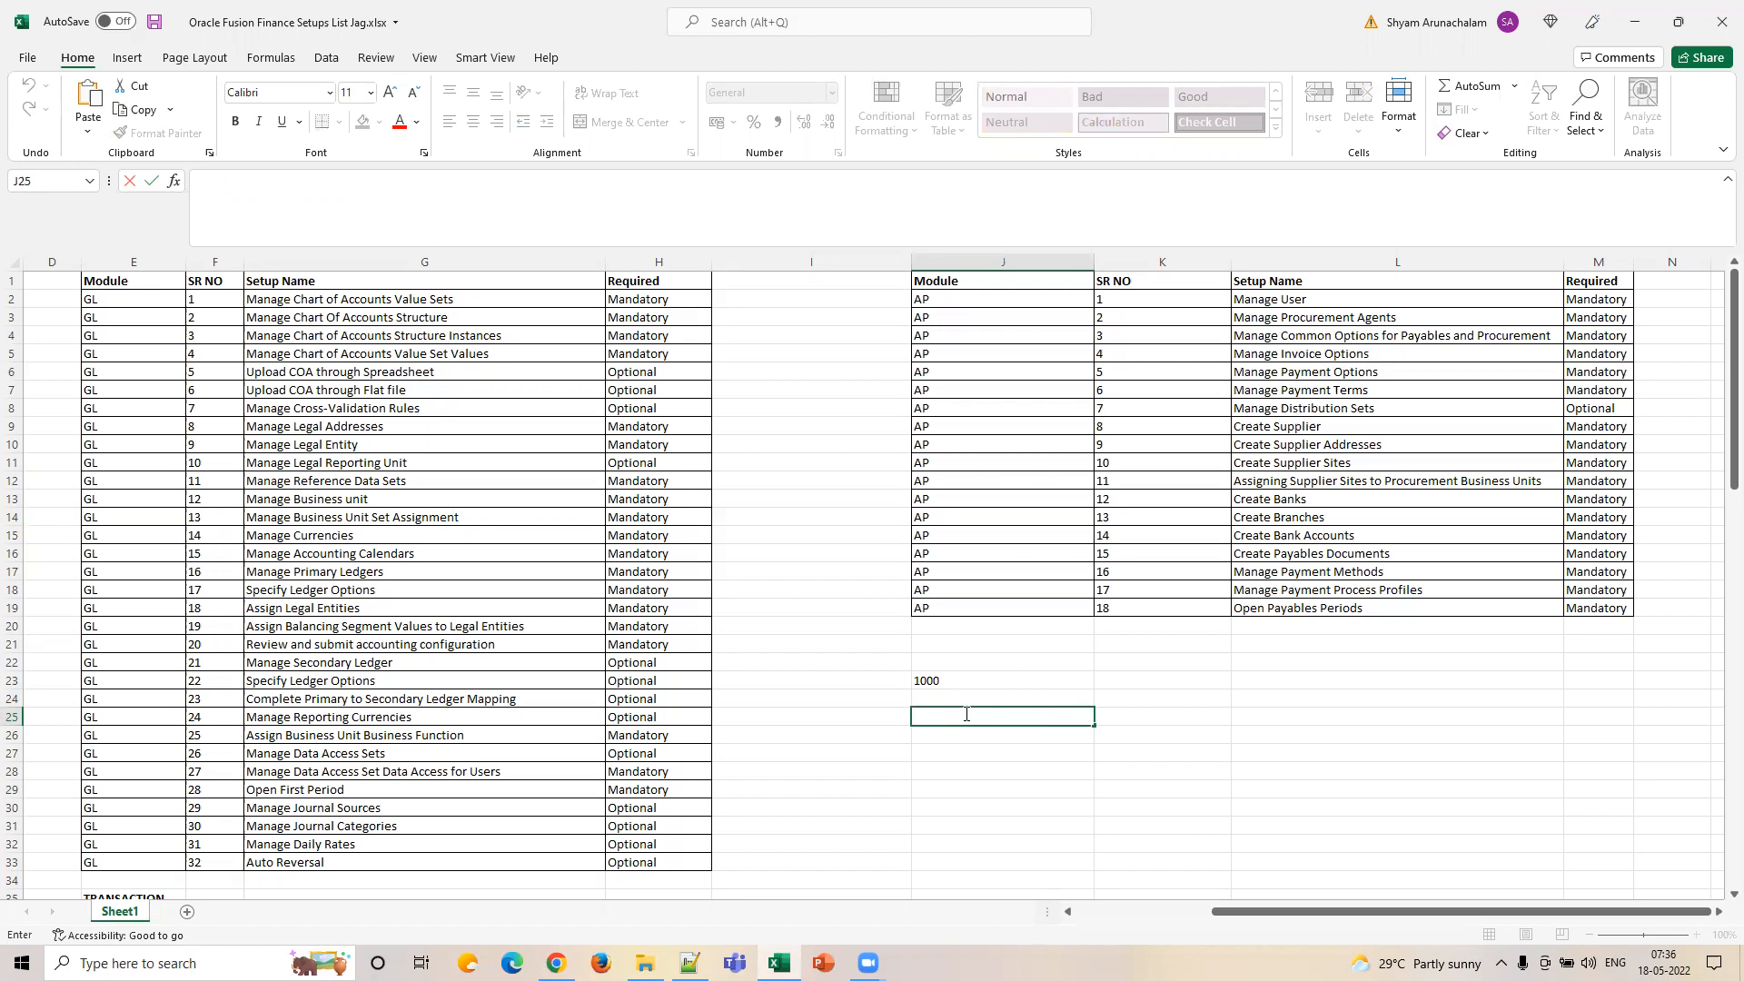
{"action": "type", "text": "Standard"}
{"action": "key", "text": "Return"}
{"action": "type", "text": "CM"}
{"action": "key", "text": "Return"}
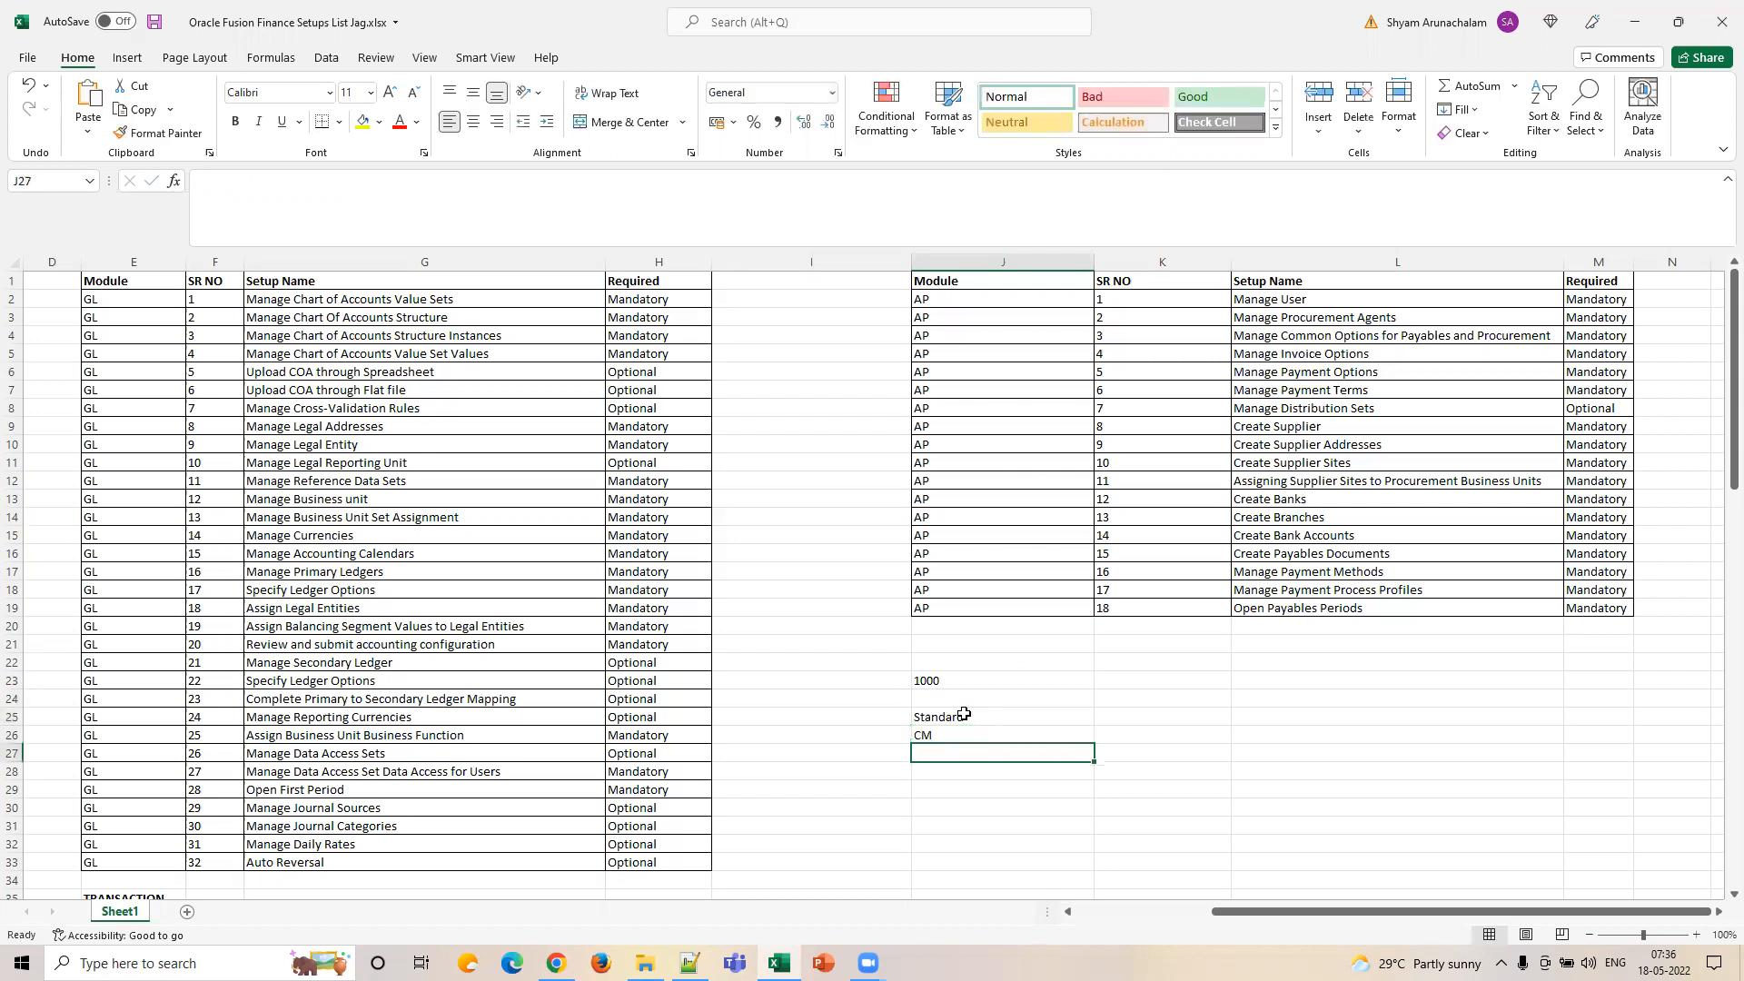
{"action": "type", "text": "DM"}
{"action": "left_click", "coordinate": [964, 715]}
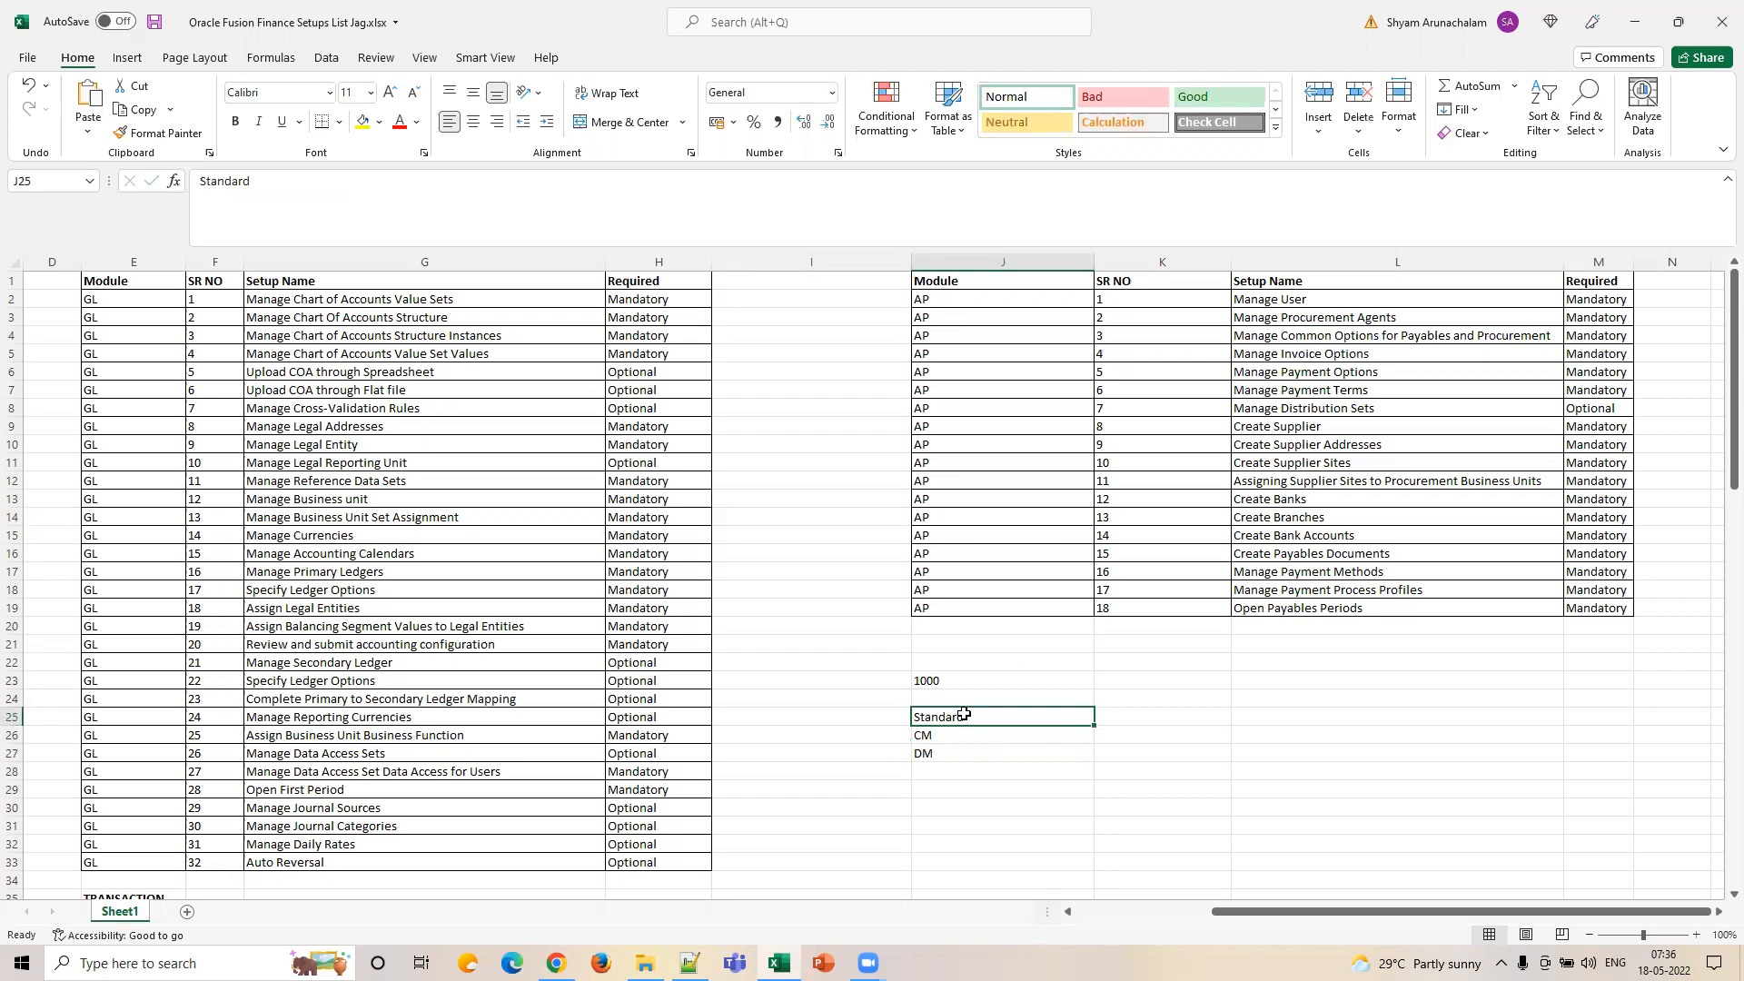
{"action": "key", "text": "Down"}
{"action": "key", "text": "Up"}
{"action": "key", "text": "Down"}
{"action": "key", "text": "Down"}
{"action": "key", "text": "Up"}
{"action": "key", "text": "Up"}
{"action": "key", "text": "Down"}
{"action": "key", "text": "Down"}
{"action": "key", "text": "Up"}
{"action": "key", "text": "Up"}
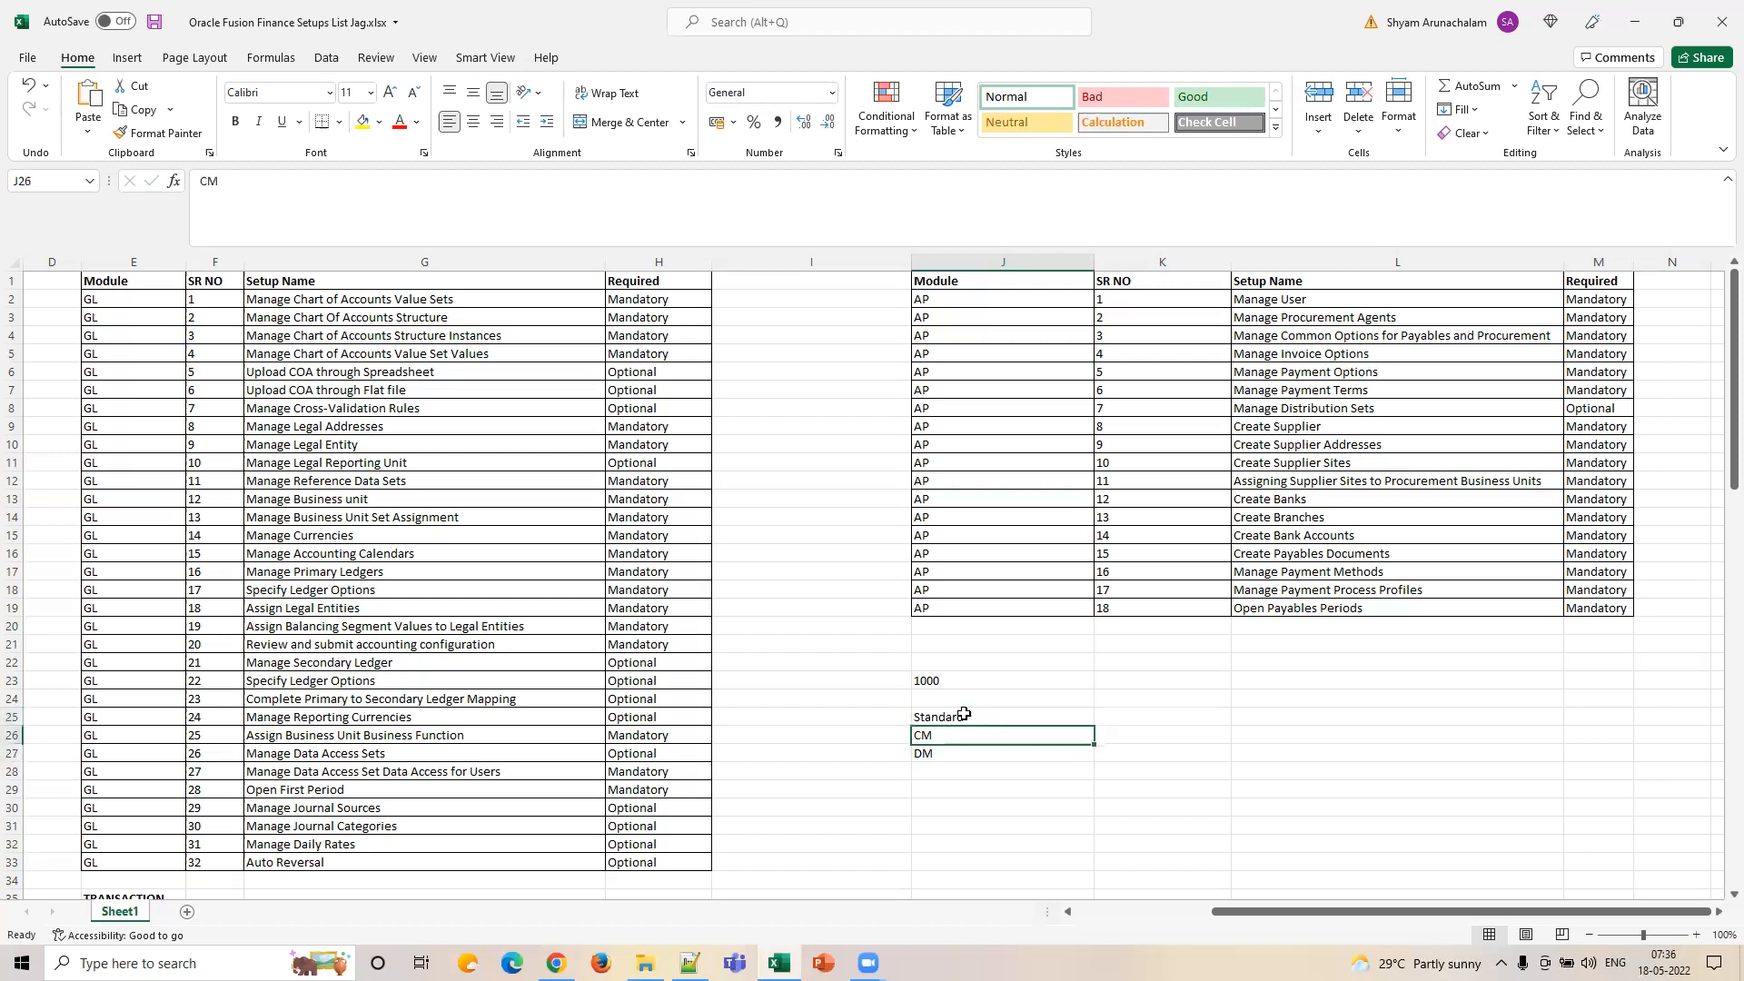
{"action": "key", "text": "Down"}
{"action": "key", "text": "Down"}
{"action": "key", "text": "Up"}
{"action": "key", "text": "Up"}
{"action": "key", "text": "Up"}
{"action": "key", "text": "Up"}
{"action": "key", "text": "Down"}
{"action": "key", "text": "Down"}
Enter the numbers 800, 100 and 100 beside Standard, CM and DM in cells K25 to K27.
{"action": "key", "text": "Right"}
{"action": "type", "text": "800"}
{"action": "key", "text": "Return"}
{"action": "type", "text": "100"}
{"action": "key", "text": "Return"}
{"action": "type", "text": "100"}
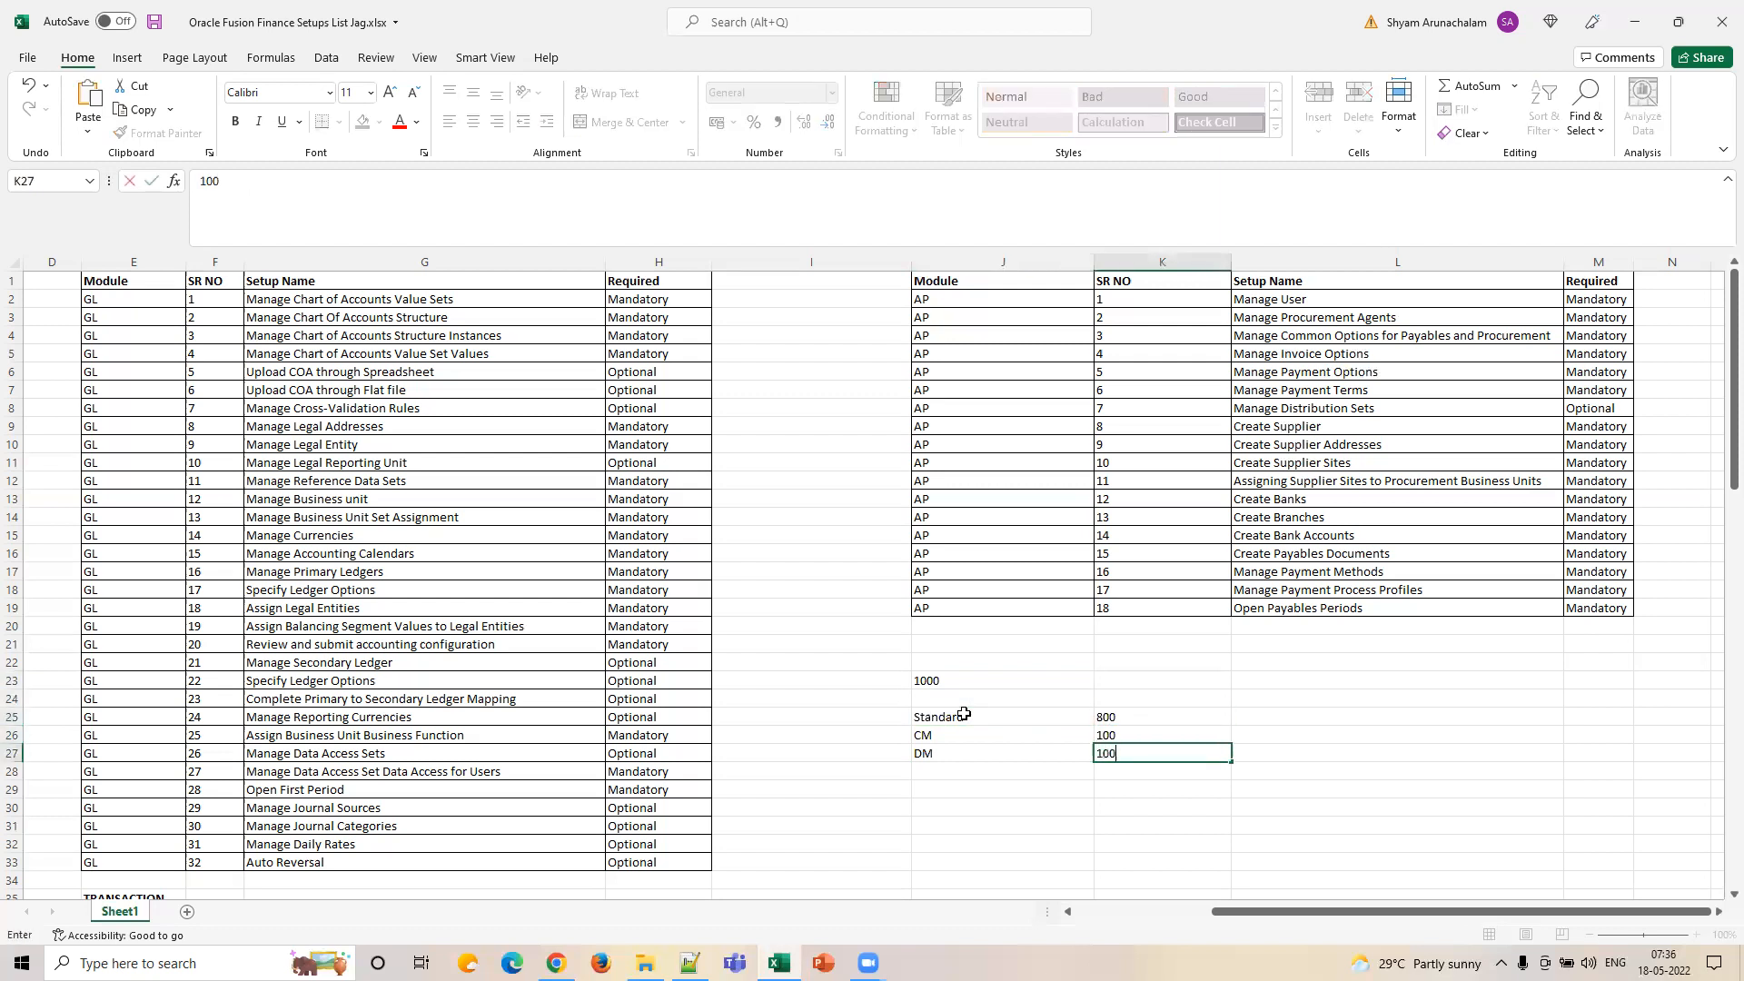
{"action": "key", "text": "Right"}
Enter the document categories AP STD INV, AP CM INV and AP DM INV in cells L25 to L27.
{"action": "key", "text": "Up"}
{"action": "key", "text": "Up"}
{"action": "key", "text": "Left"}
{"action": "key", "text": "Left"}
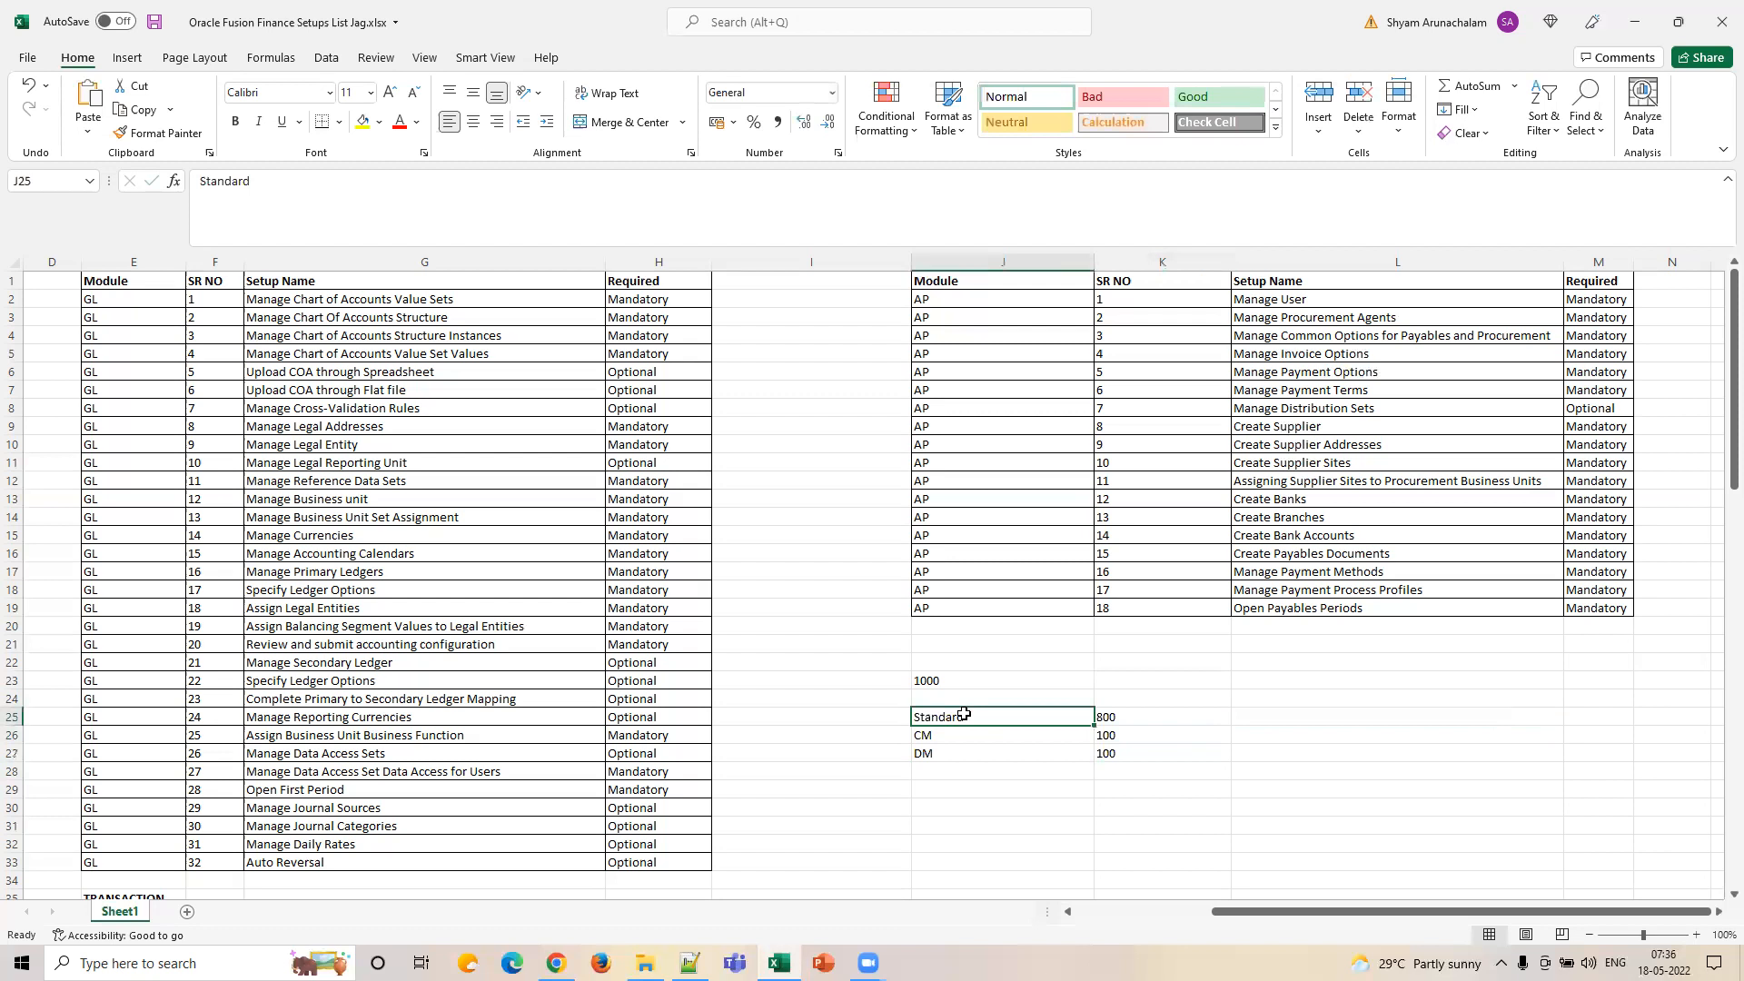
{"action": "key", "text": "Right"}
{"action": "key", "text": "Right"}
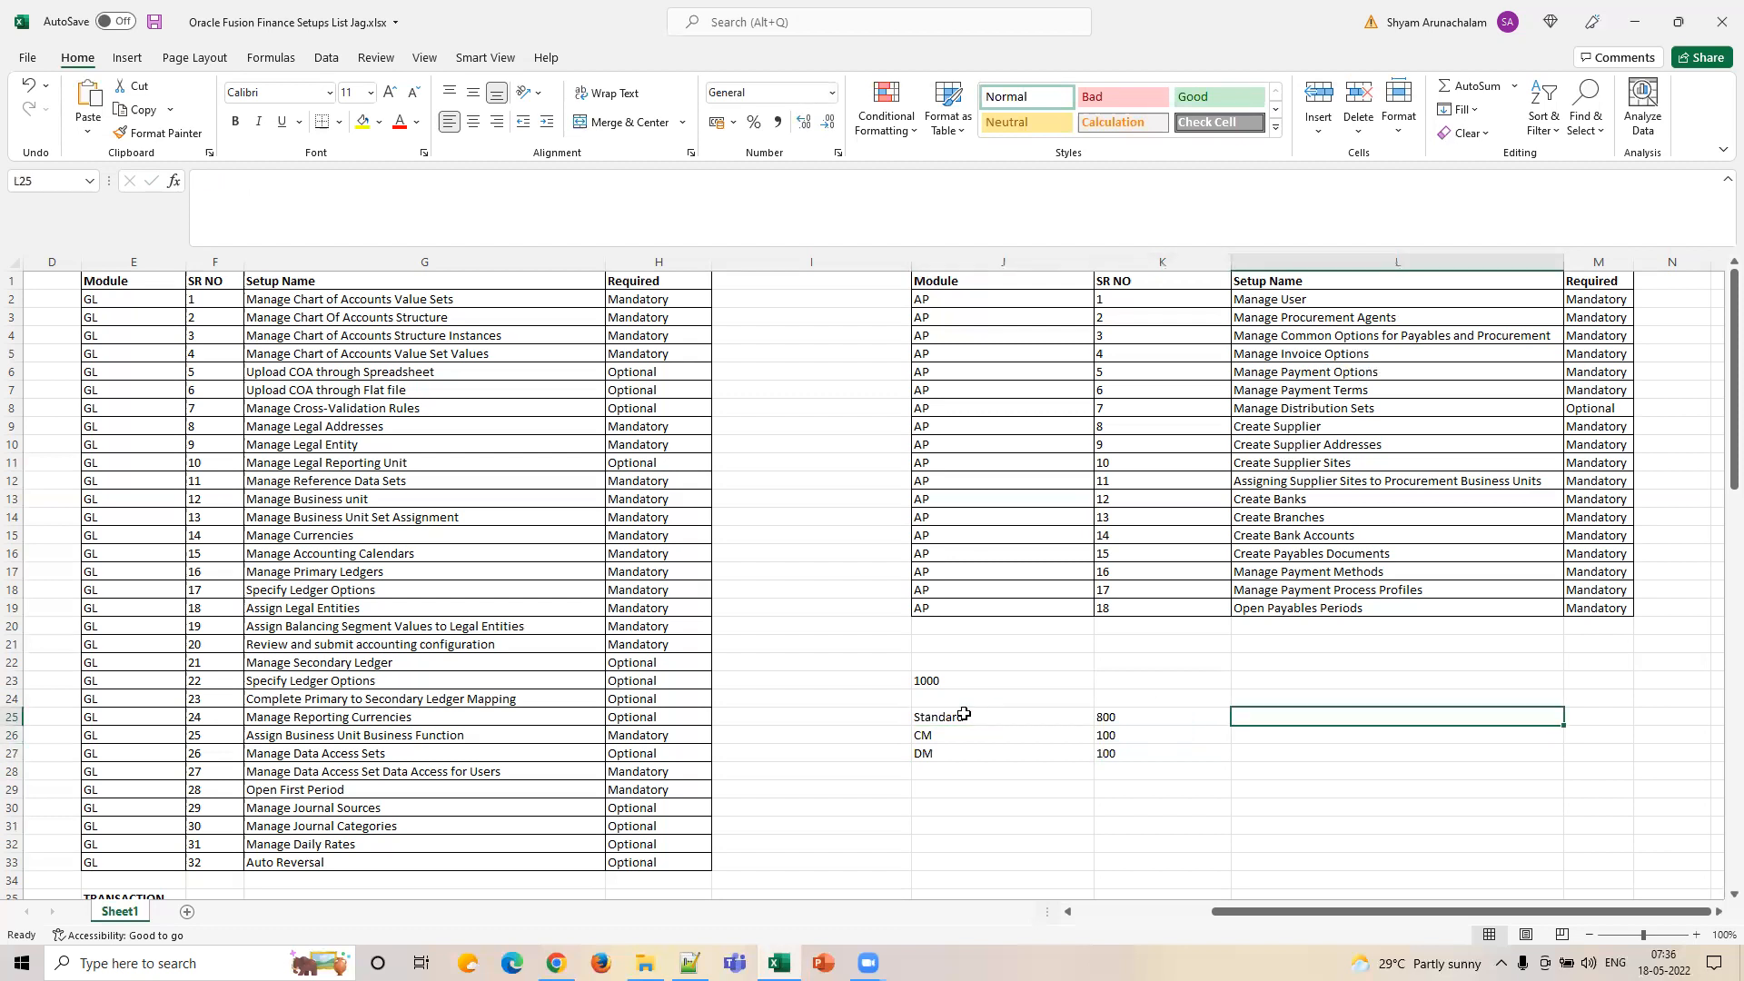
{"action": "type", "text": "AP STD INV"}
{"action": "key", "text": "Return"}
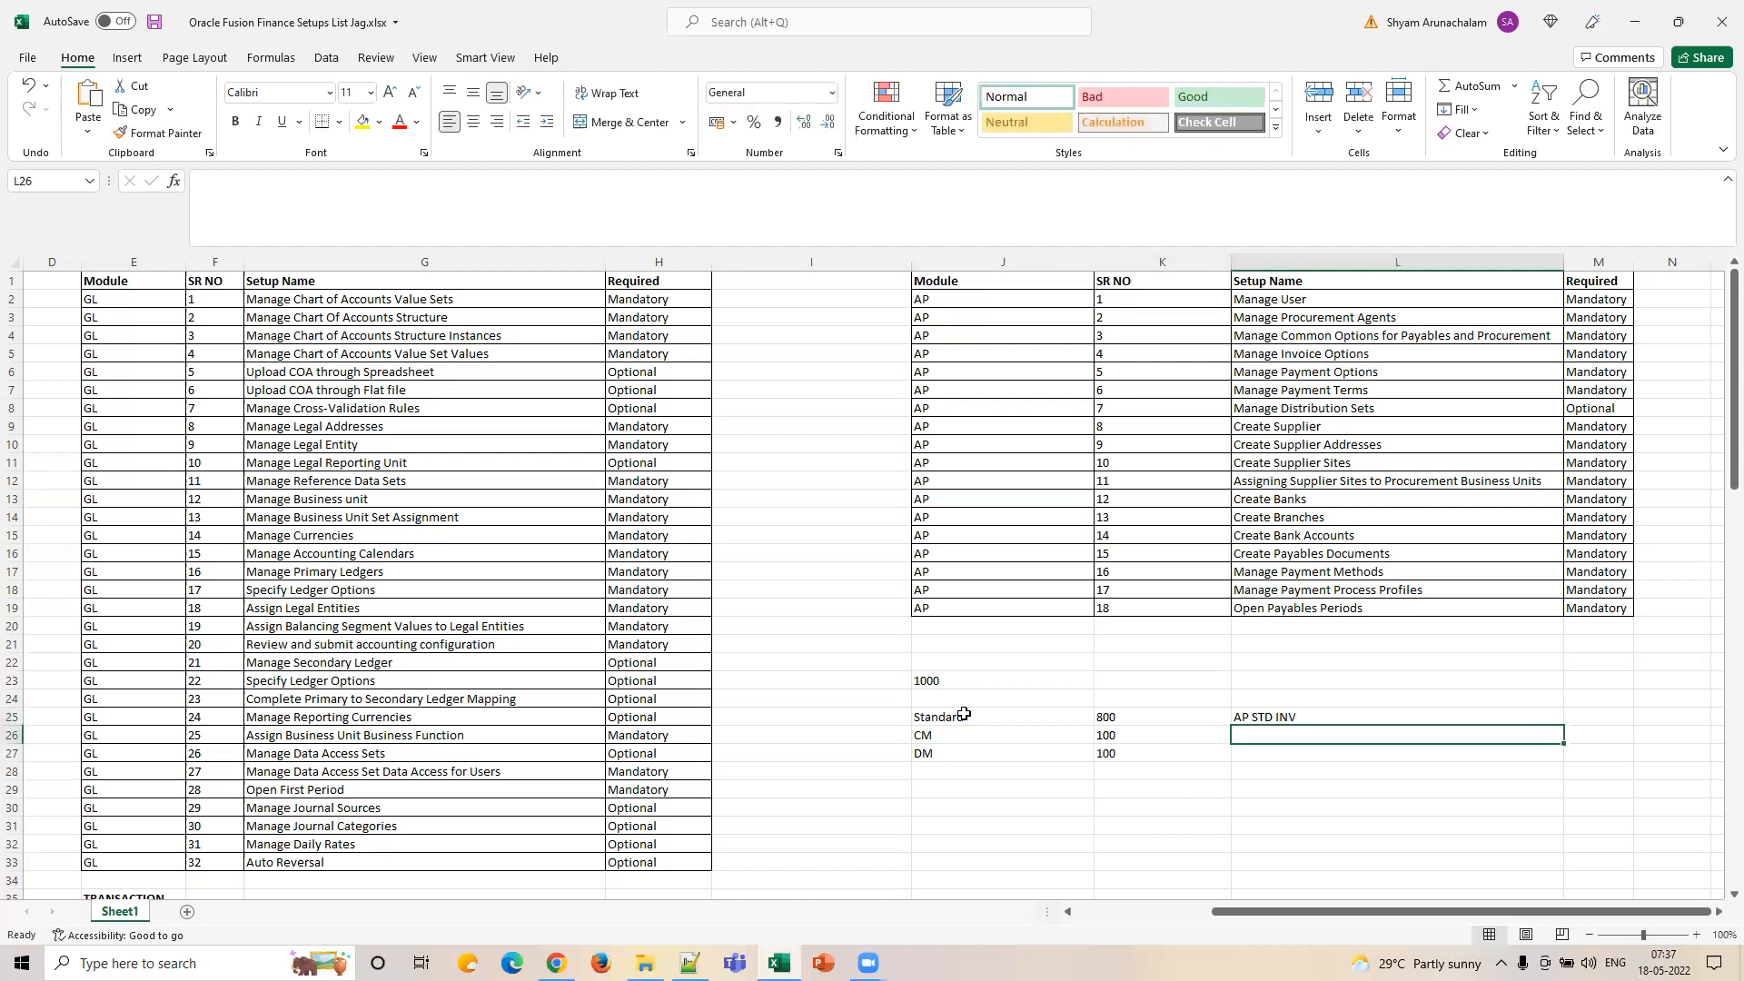
{"action": "type", "text": "AP CM INV"}
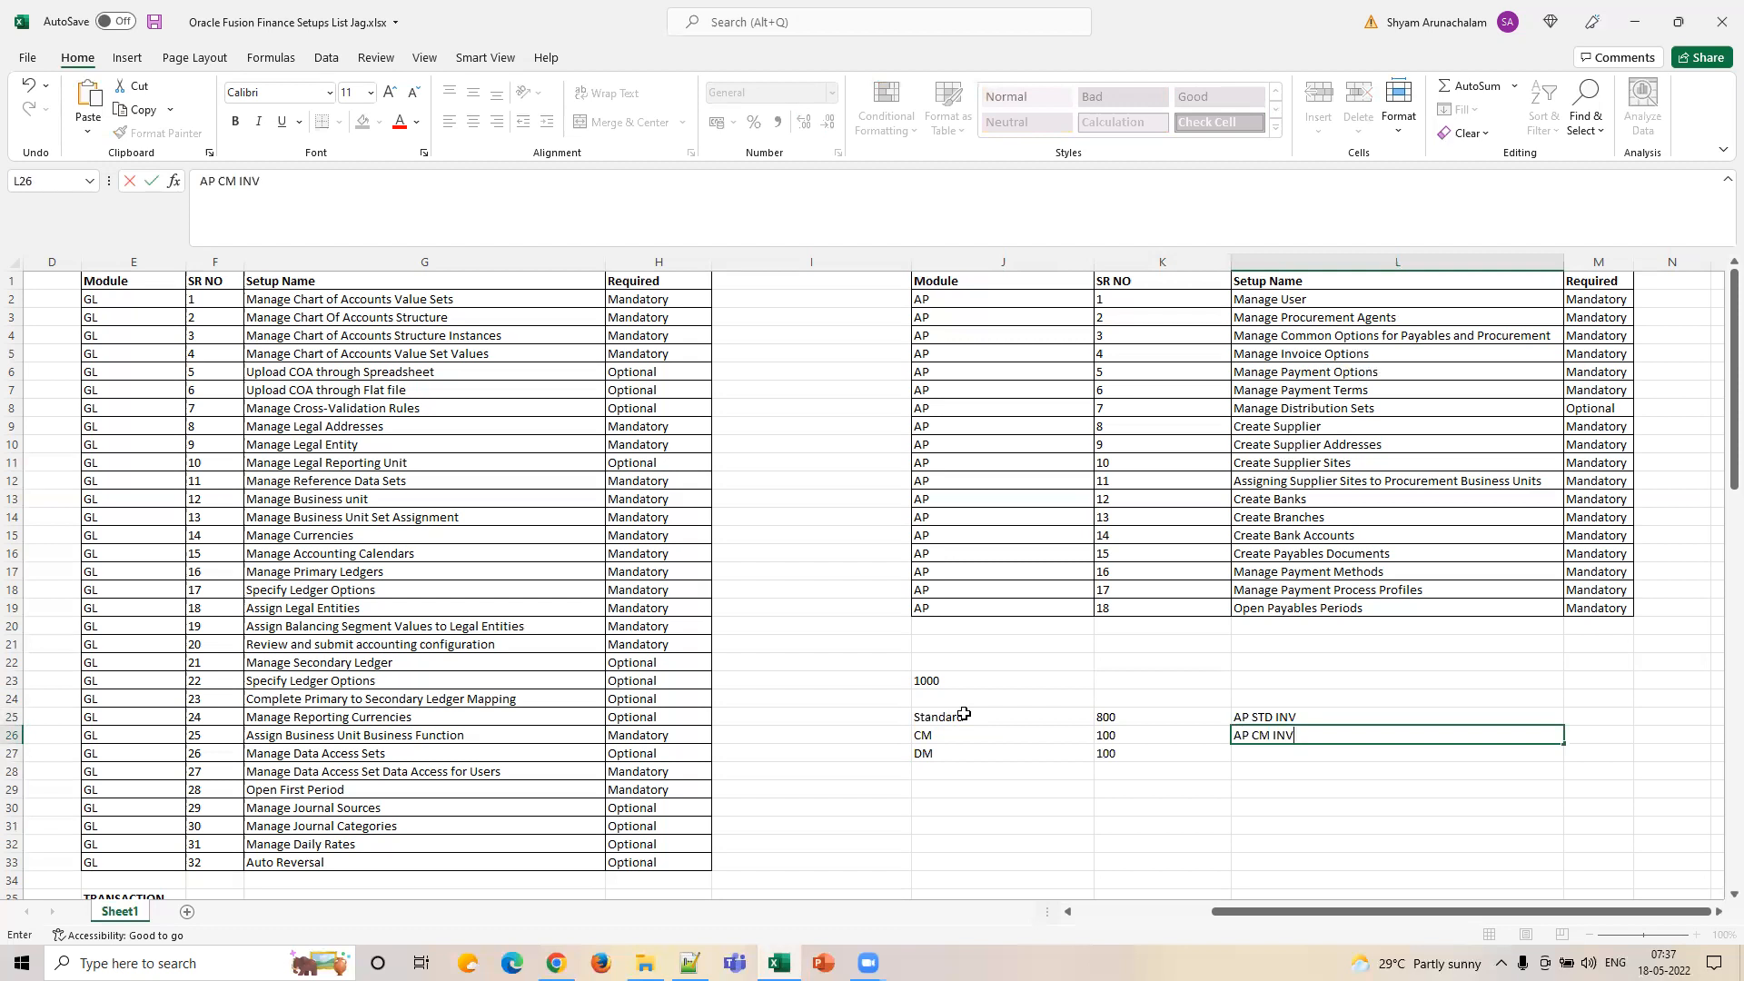
{"action": "key", "text": "Return"}
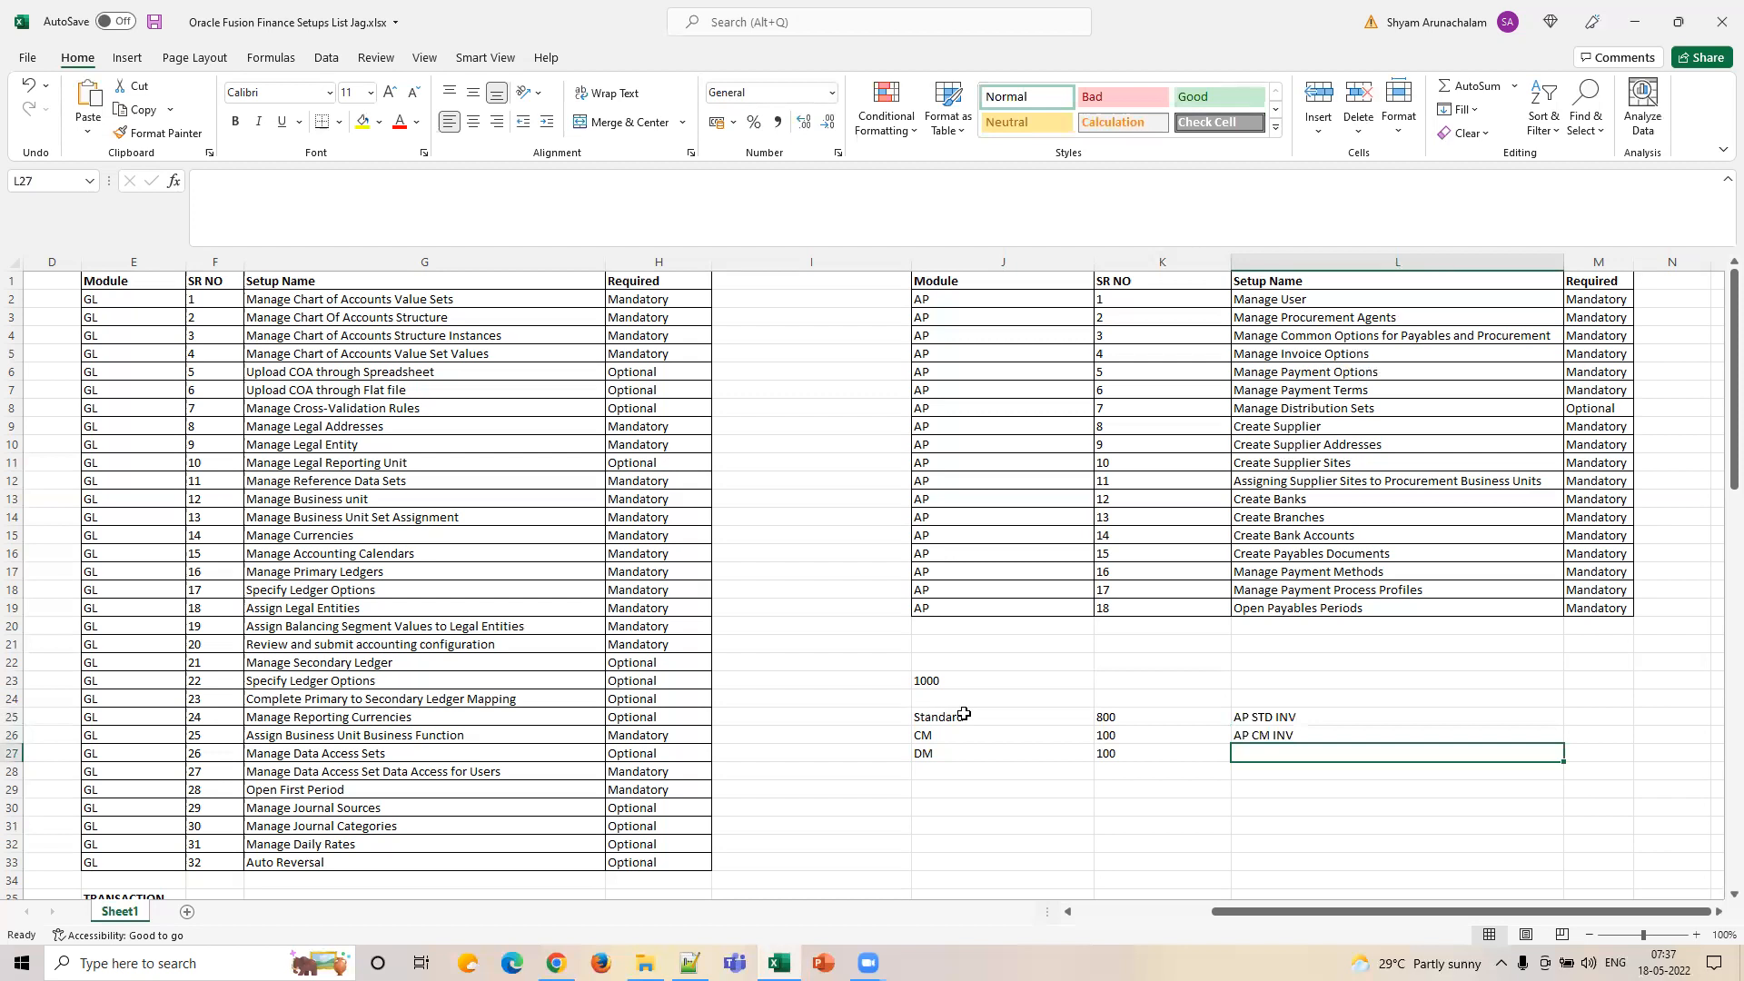
{"action": "type", "text": "AP "}
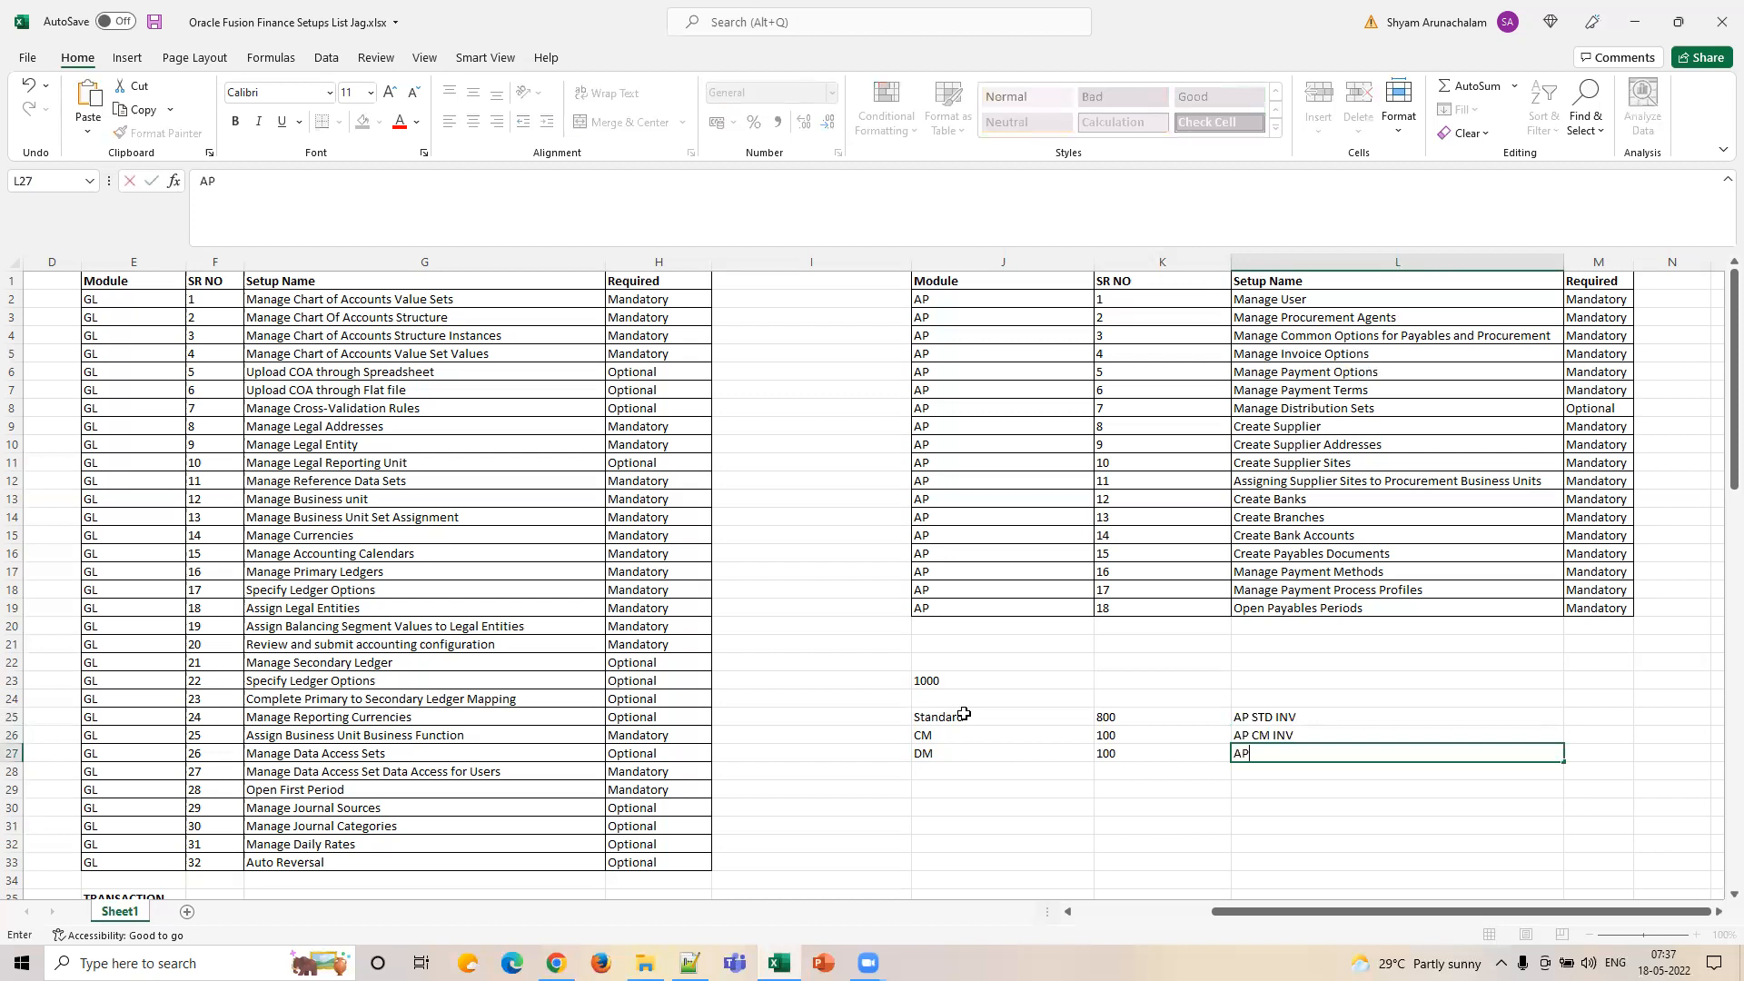
{"action": "type", "text": "DM INV"}
{"action": "key", "text": "Return"}
{"action": "key", "text": "Up"}
{"action": "key", "text": "Up"}
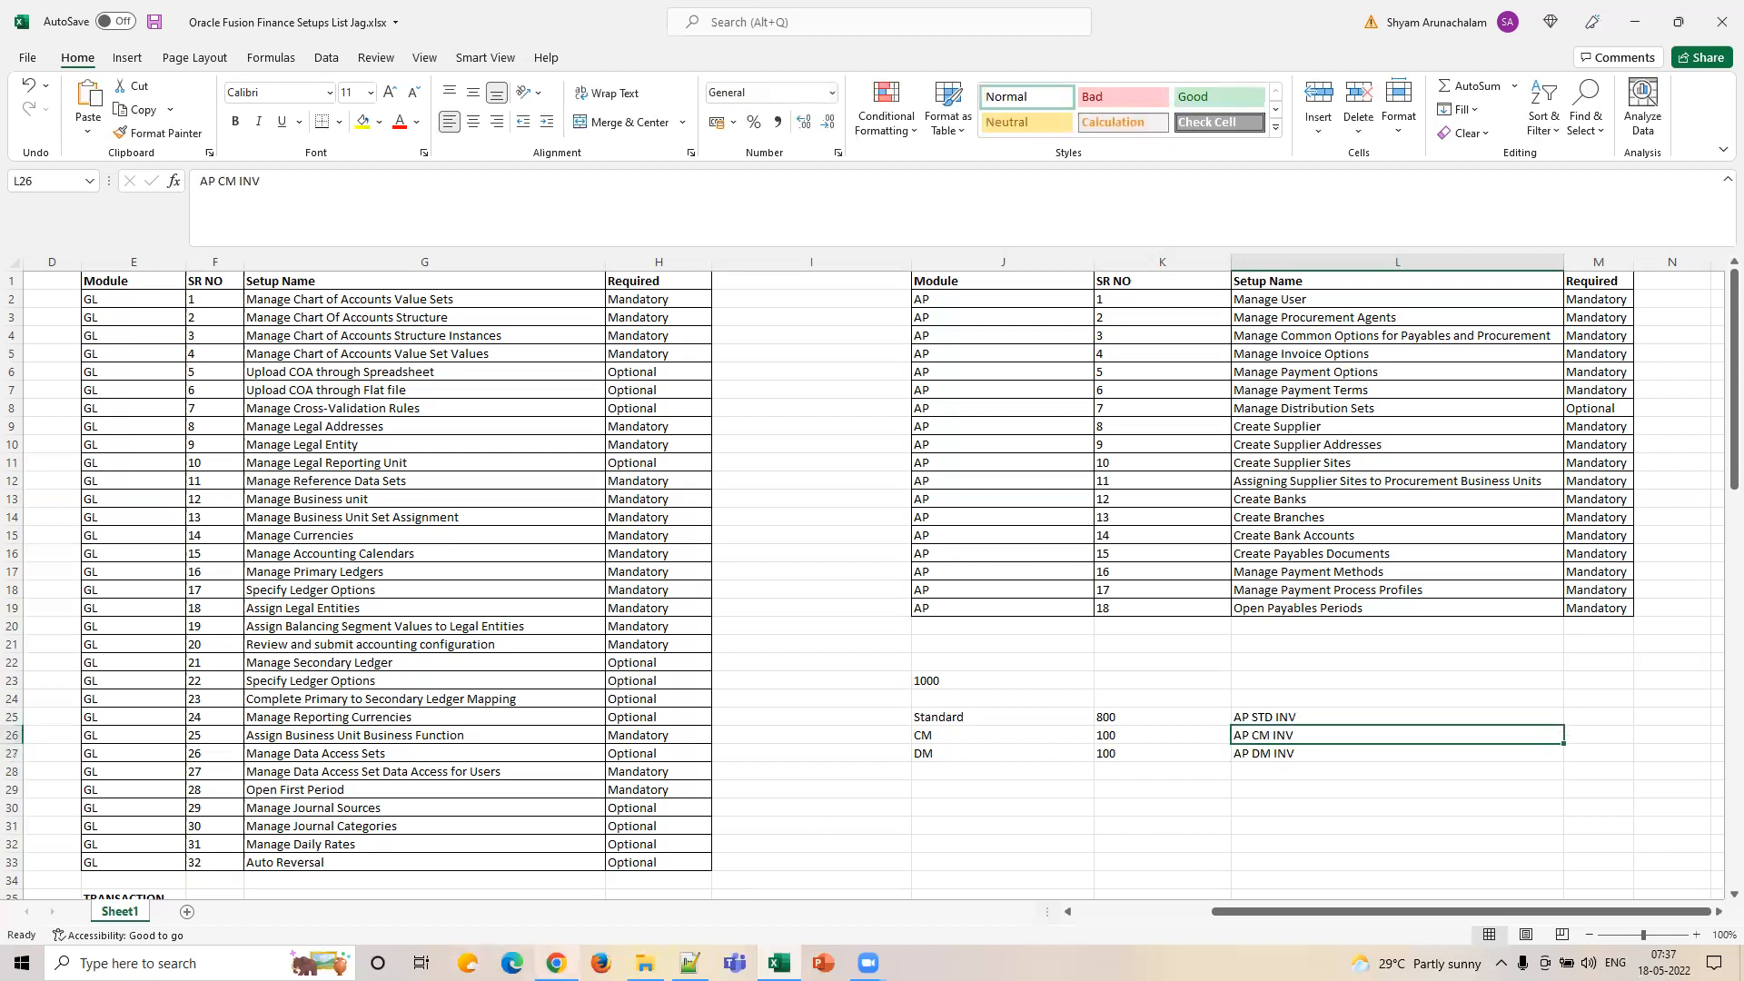
Switch to Chrome, duplicate the Manage Invoice Options browser tab and go to the duplicate.
{"action": "left_click", "coordinate": [555, 963]}
{"action": "right_click", "coordinate": [385, 13]}
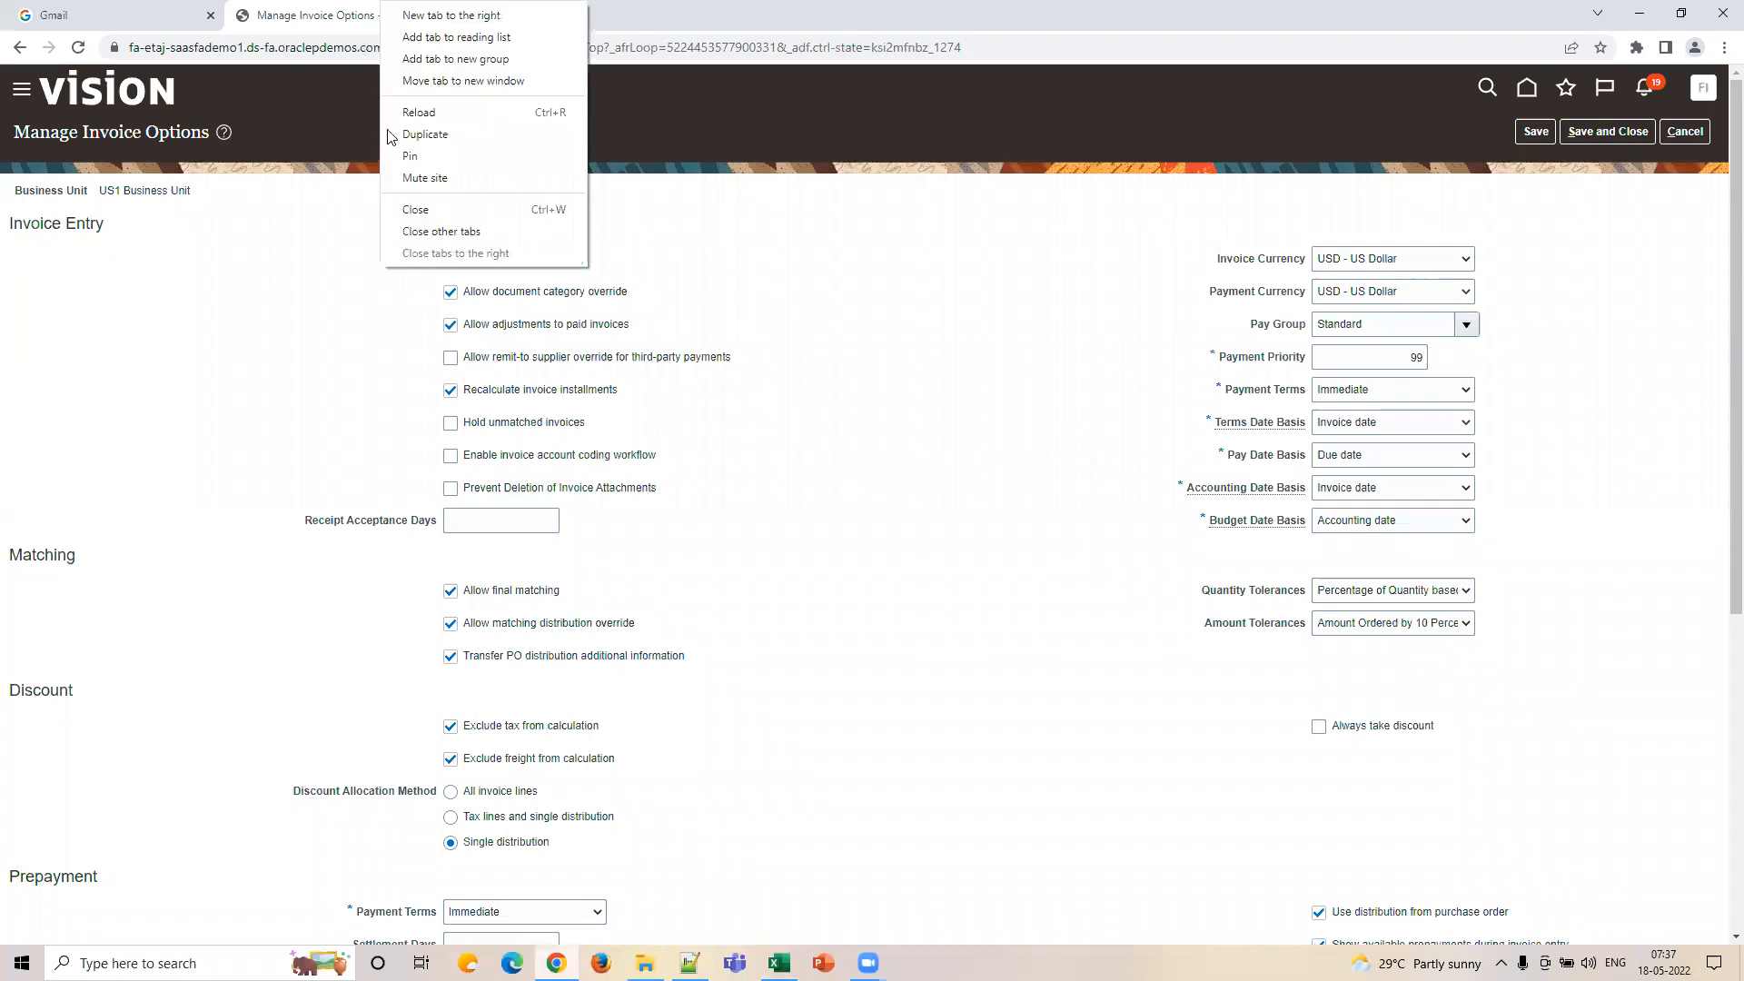
{"action": "left_click", "coordinate": [404, 134]}
{"action": "left_click", "coordinate": [327, 14]}
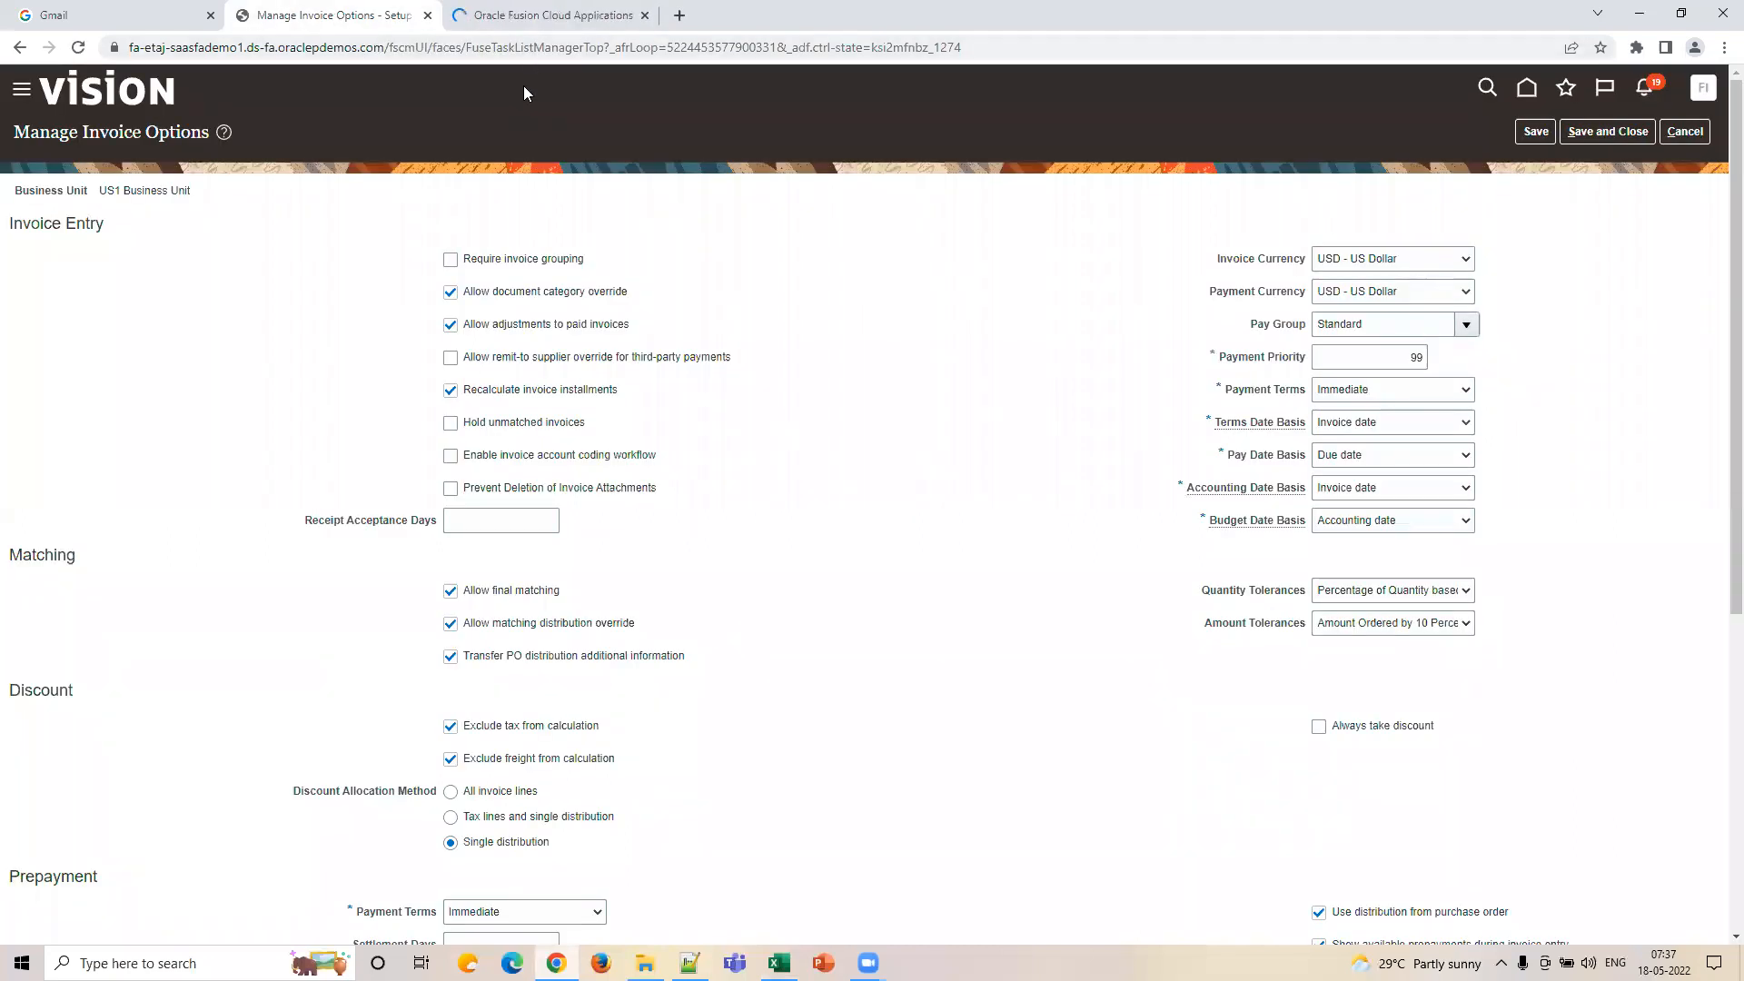
{"action": "key", "text": "ctrl+Tab"}
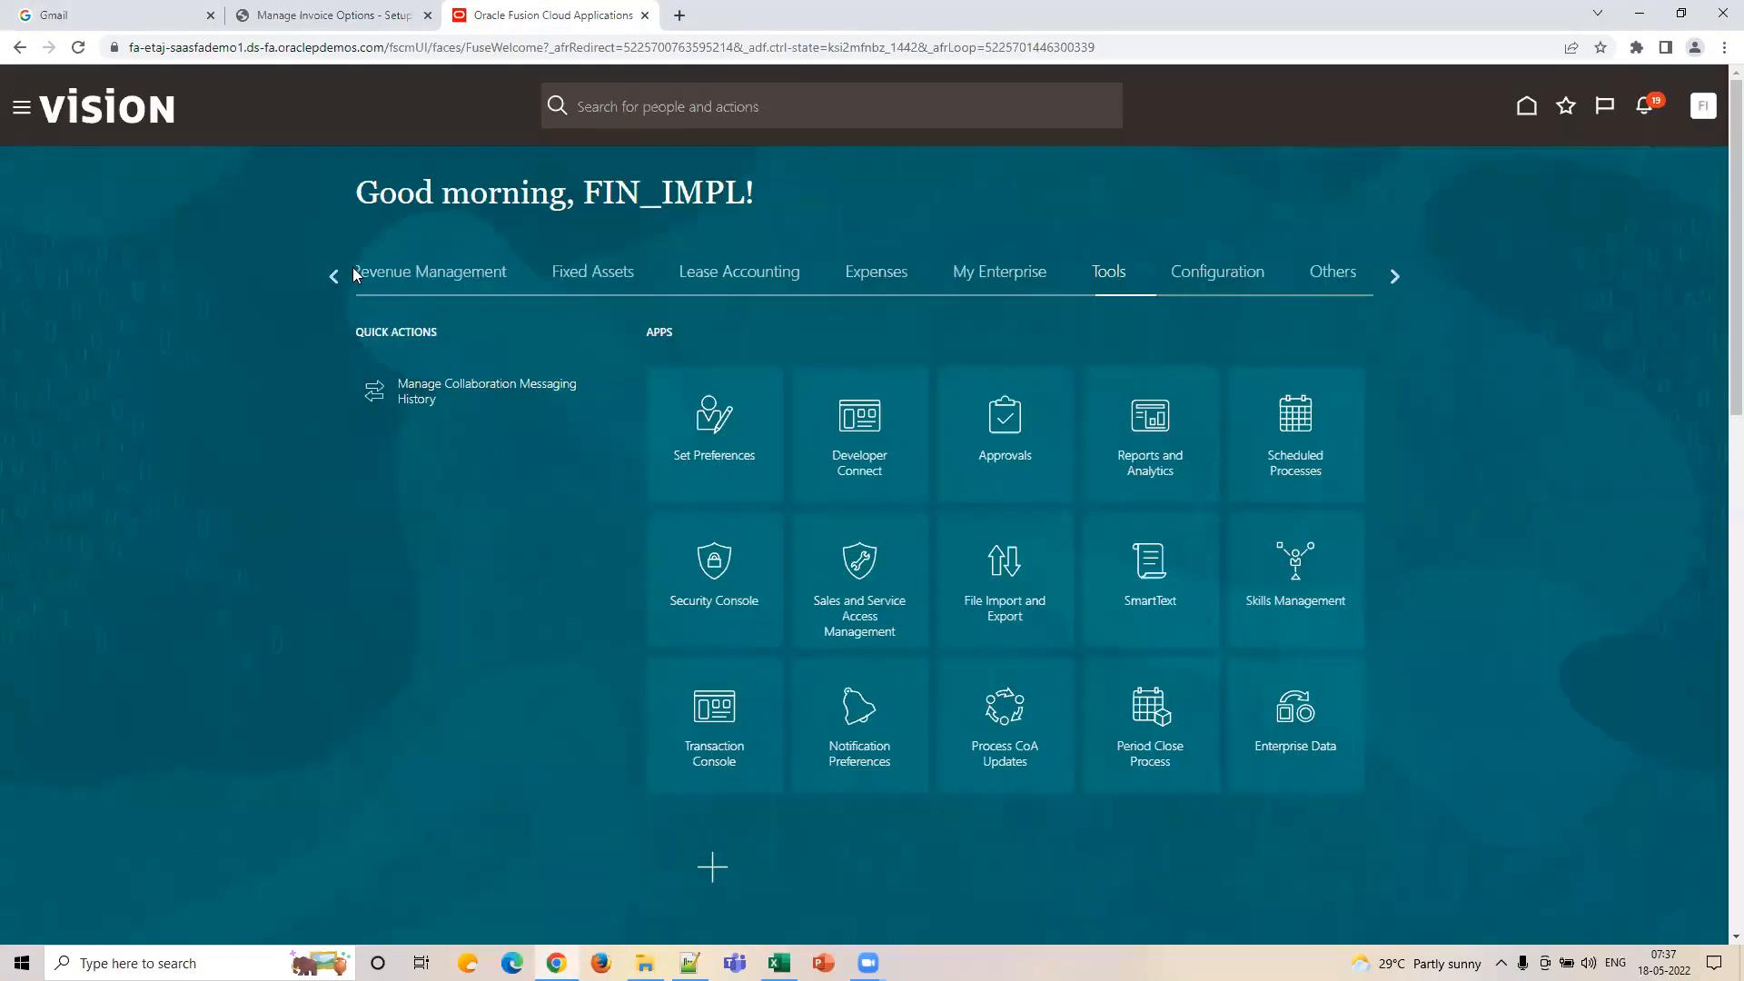
Open the Payables Invoices work area from the home page in the duplicated browser tab.
{"action": "left_click", "coordinate": [333, 276]}
{"action": "left_click", "coordinate": [333, 276]}
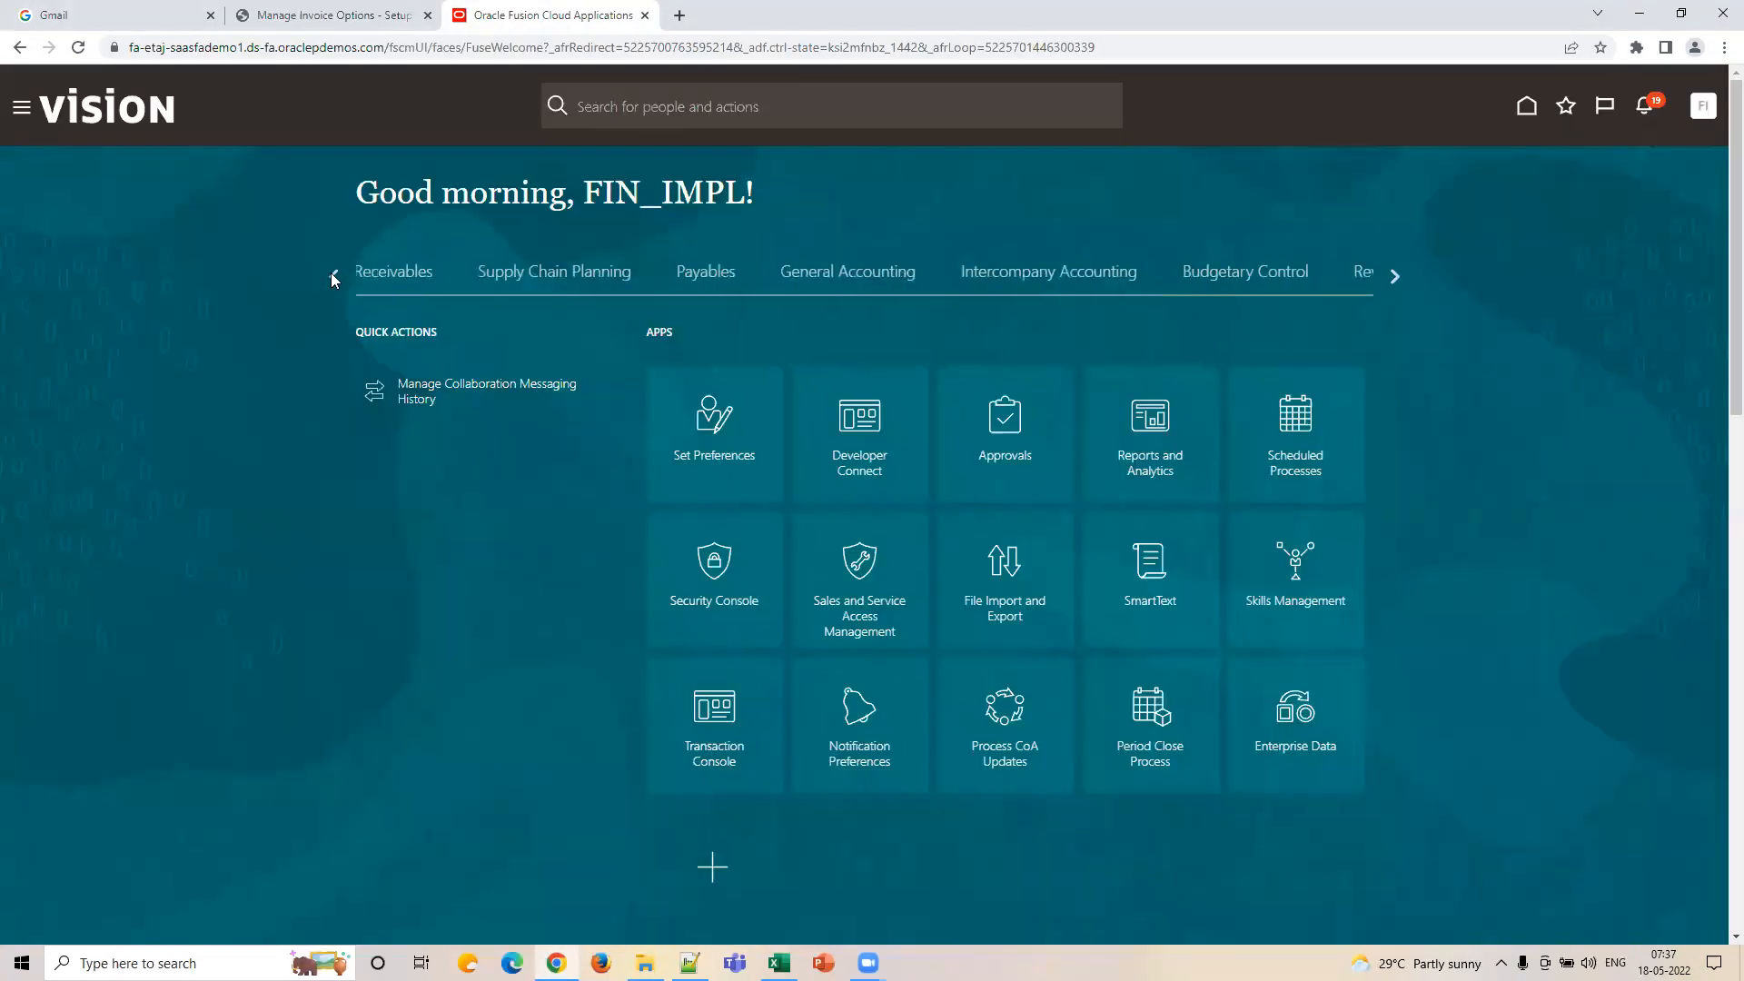
{"action": "left_click", "coordinate": [706, 275]}
{"action": "left_click", "coordinate": [837, 443]}
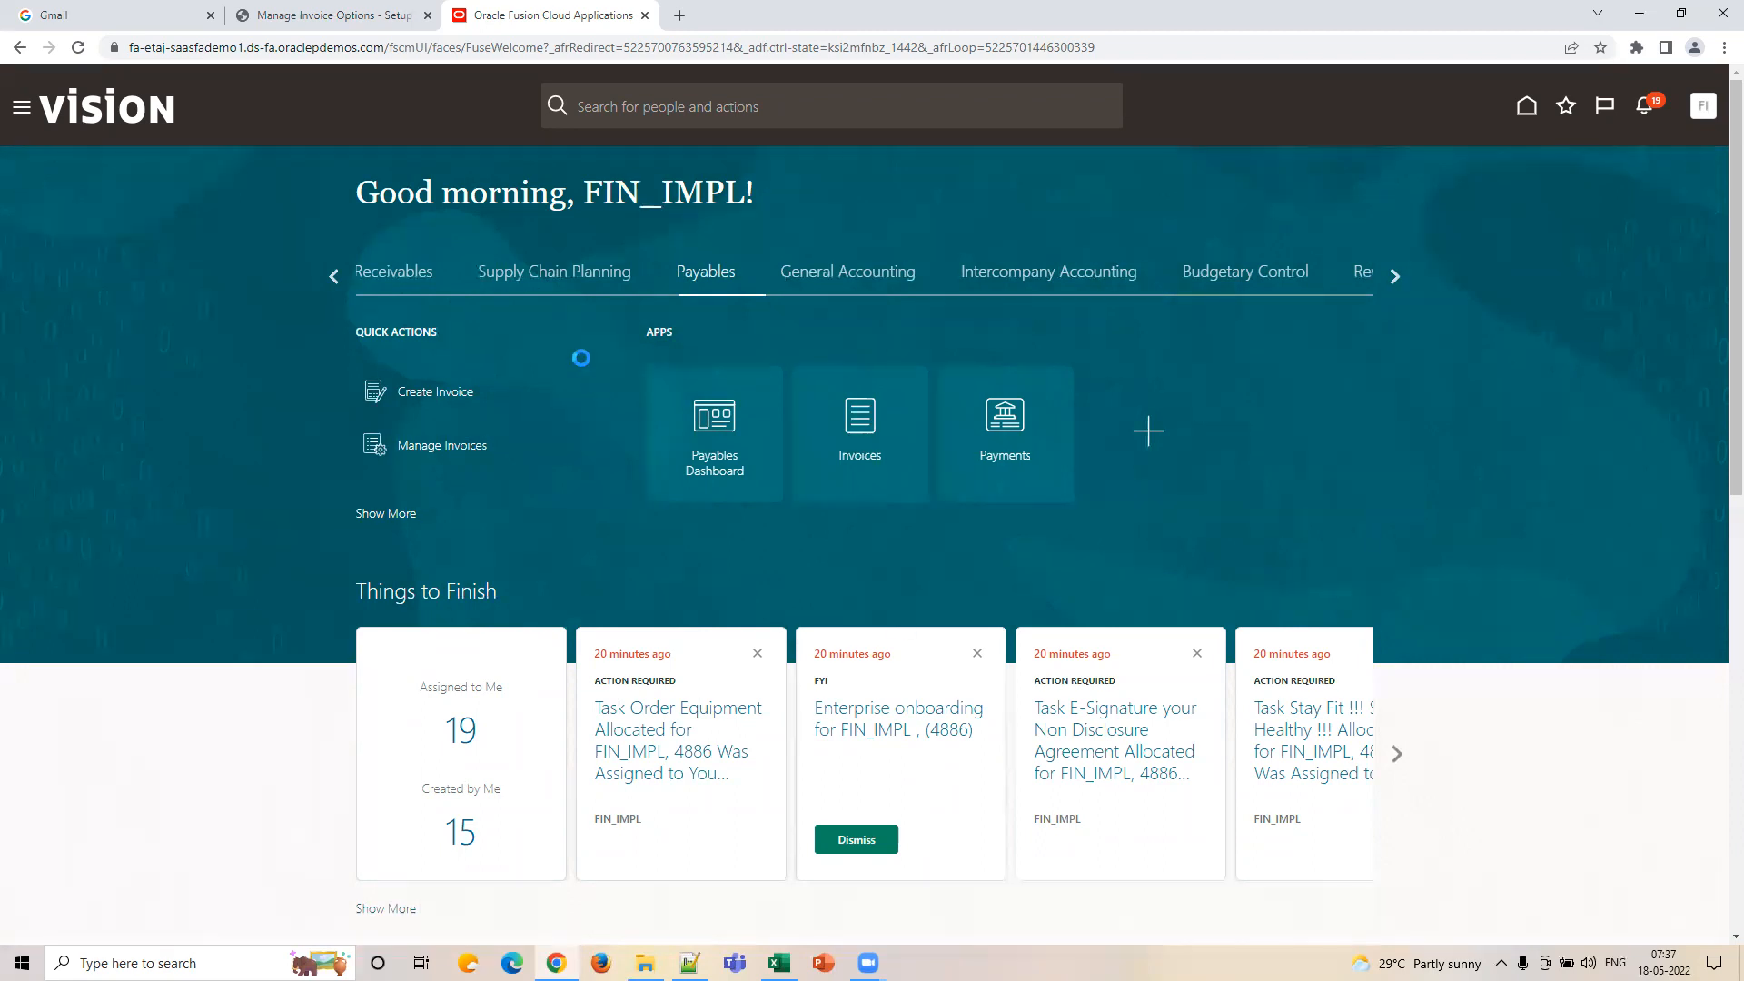
{"action": "left_click", "coordinate": [316, 22]}
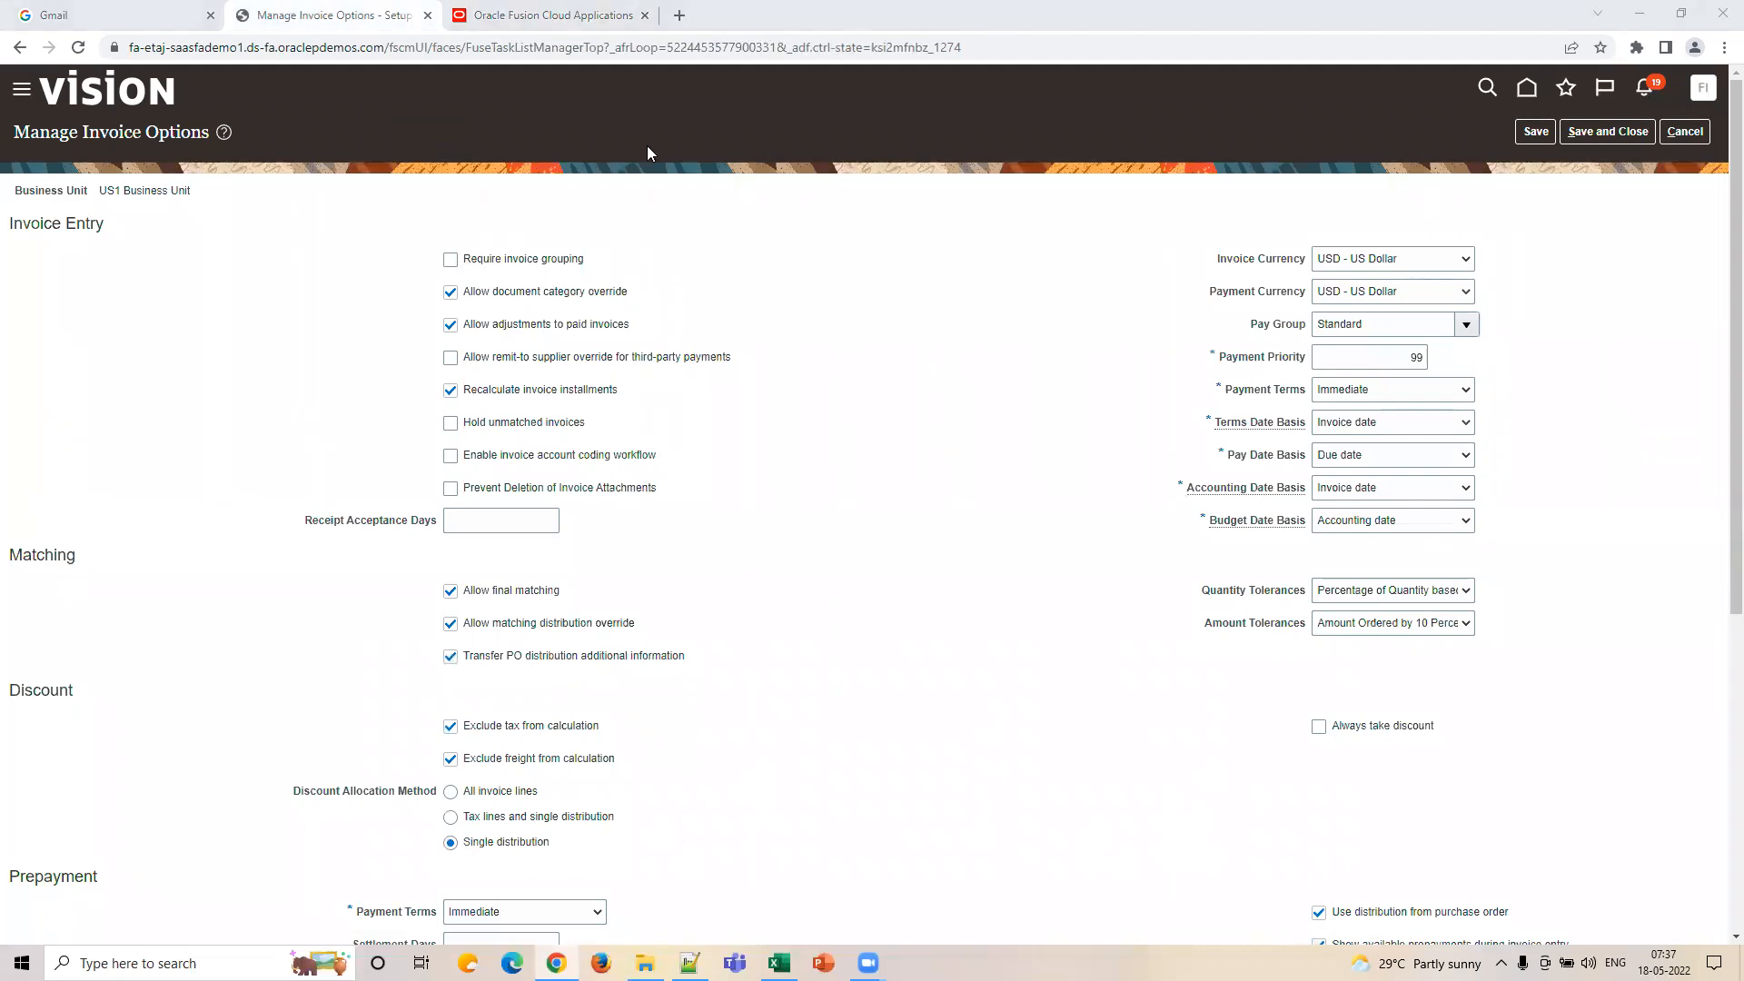
{"action": "left_click", "coordinate": [563, 25]}
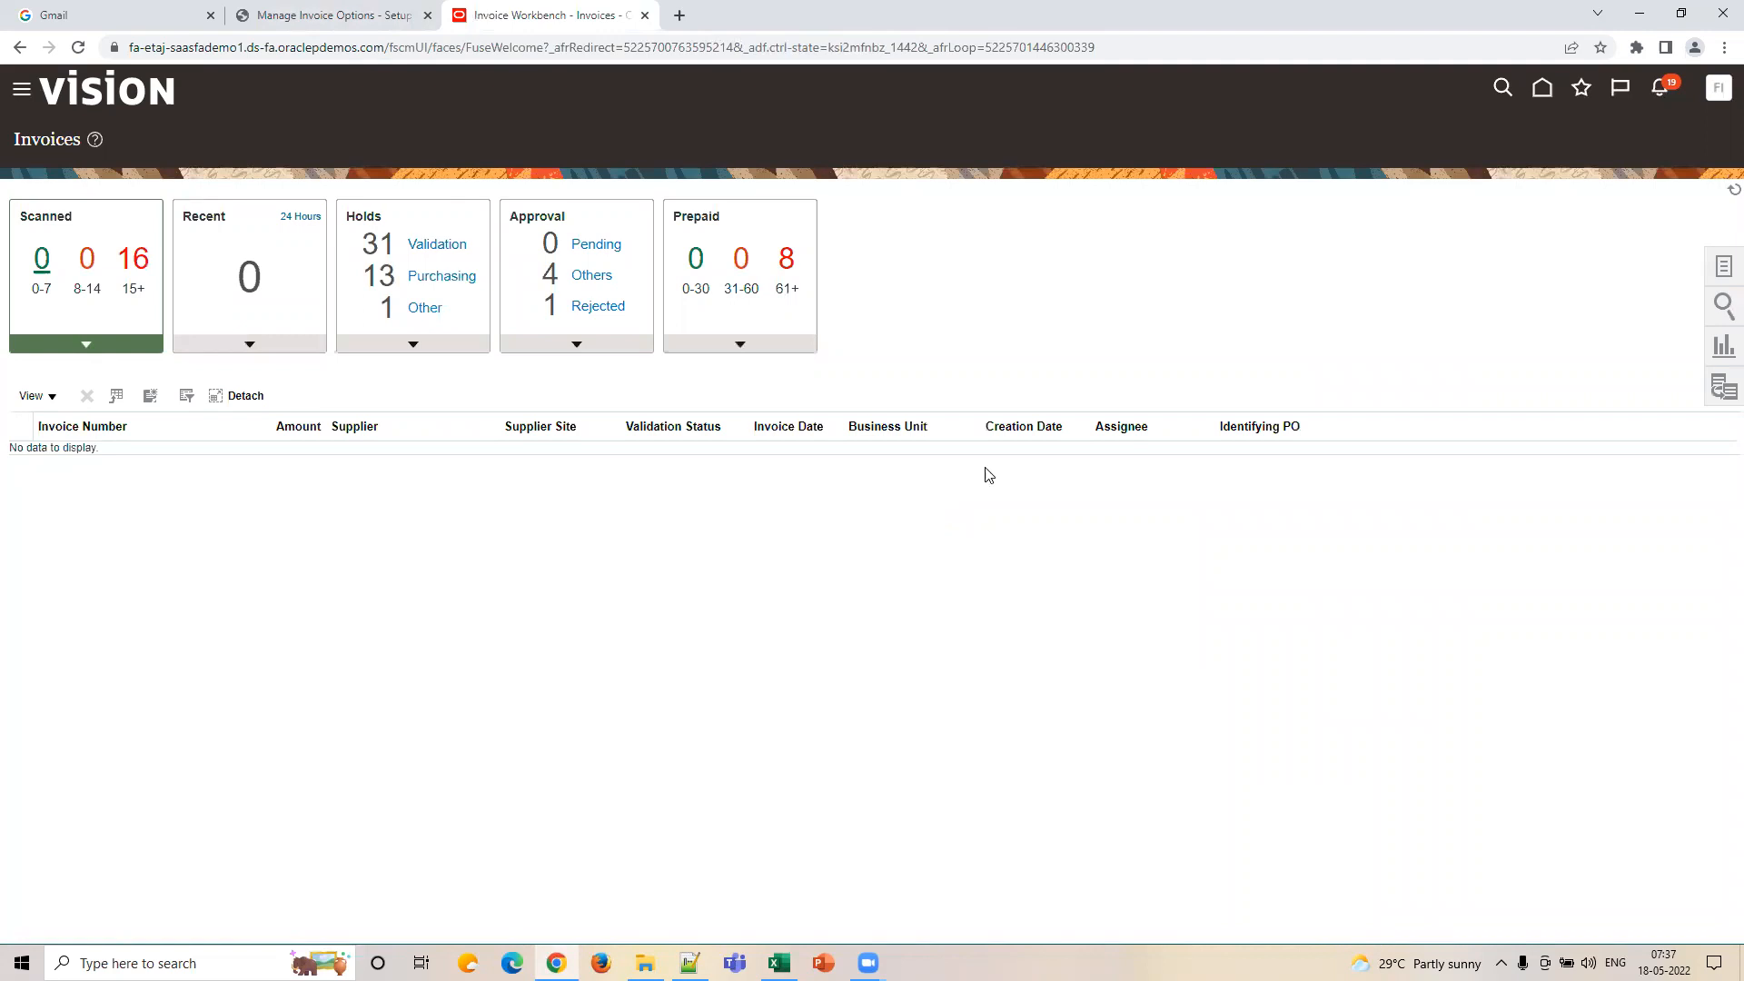
Check the task list of the Invoices work area and return to the Manage Invoice Options page.
{"action": "left_click", "coordinate": [1722, 266]}
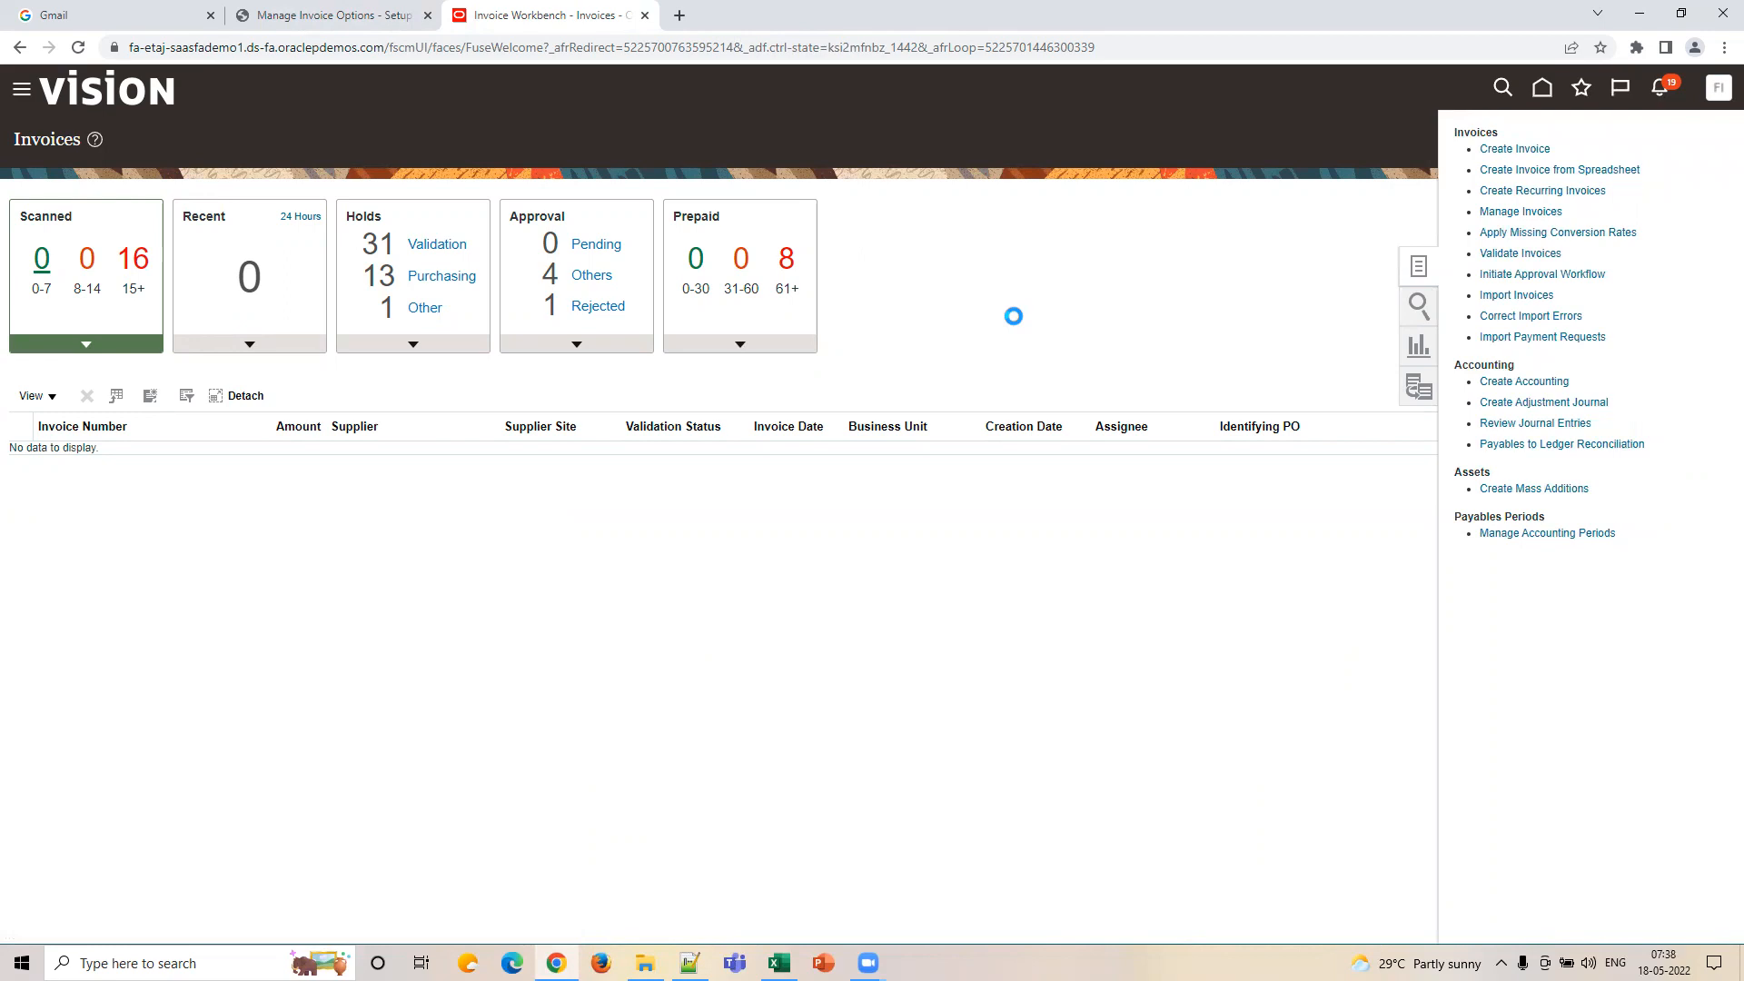
{"action": "left_click", "coordinate": [1500, 963]}
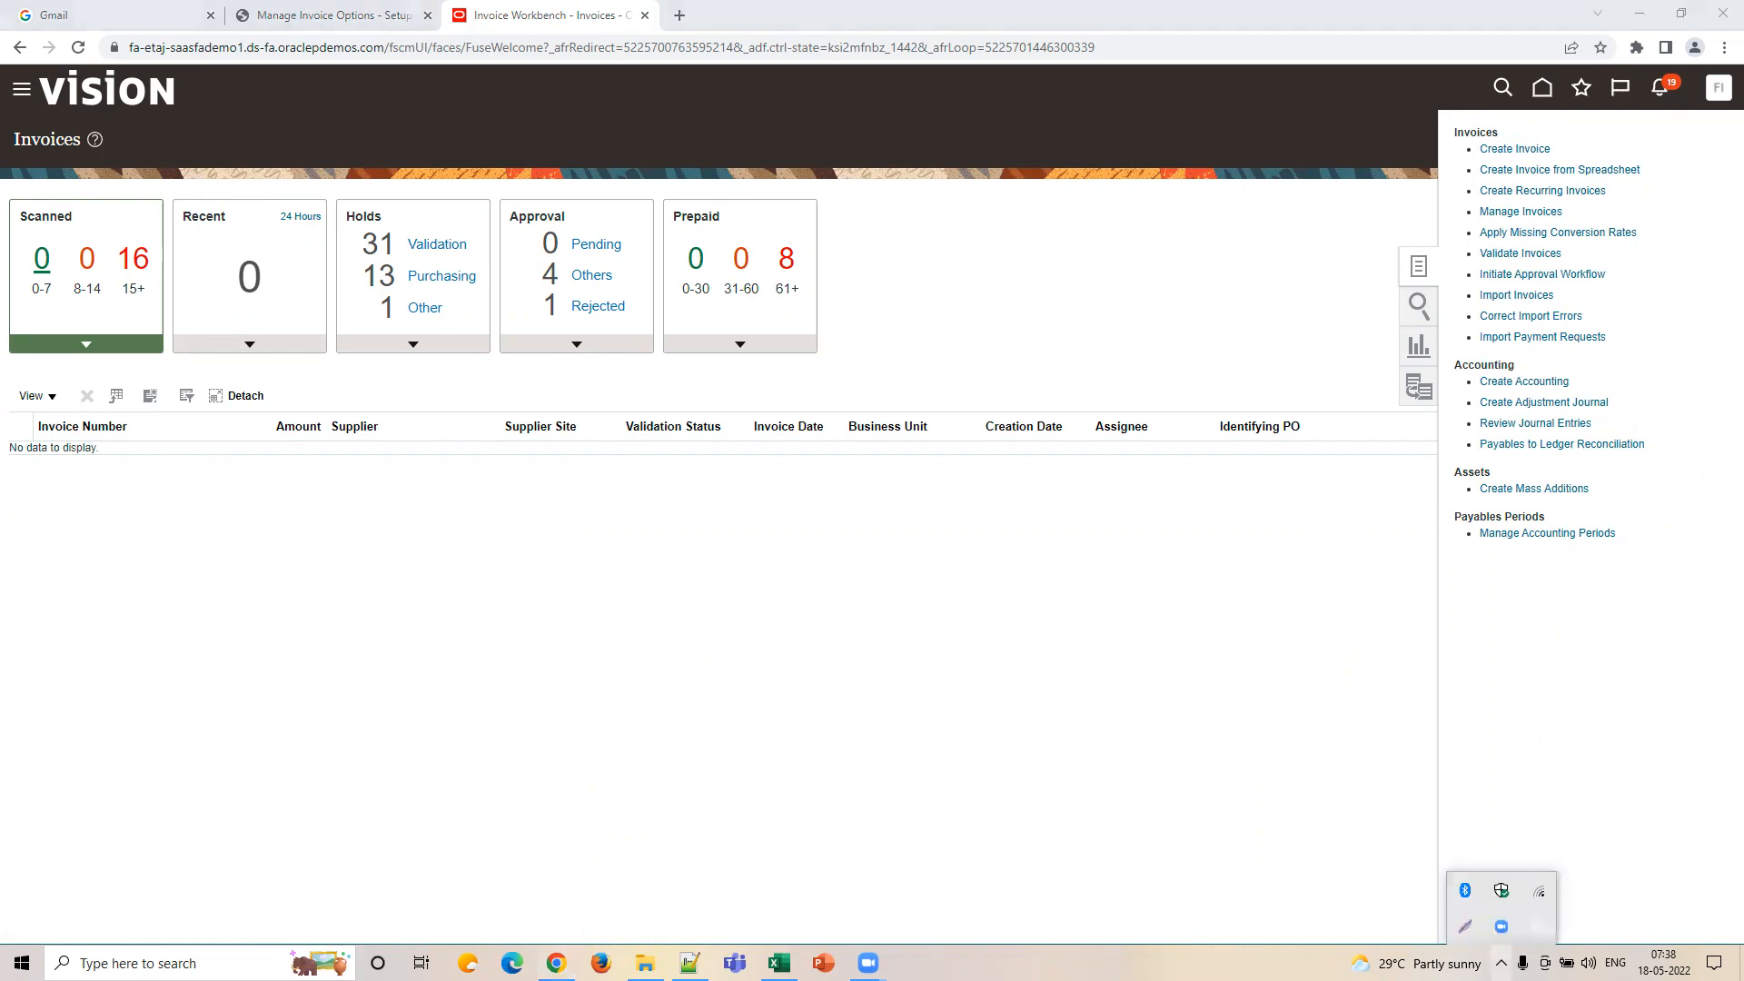
{"action": "left_click", "coordinate": [1501, 963]}
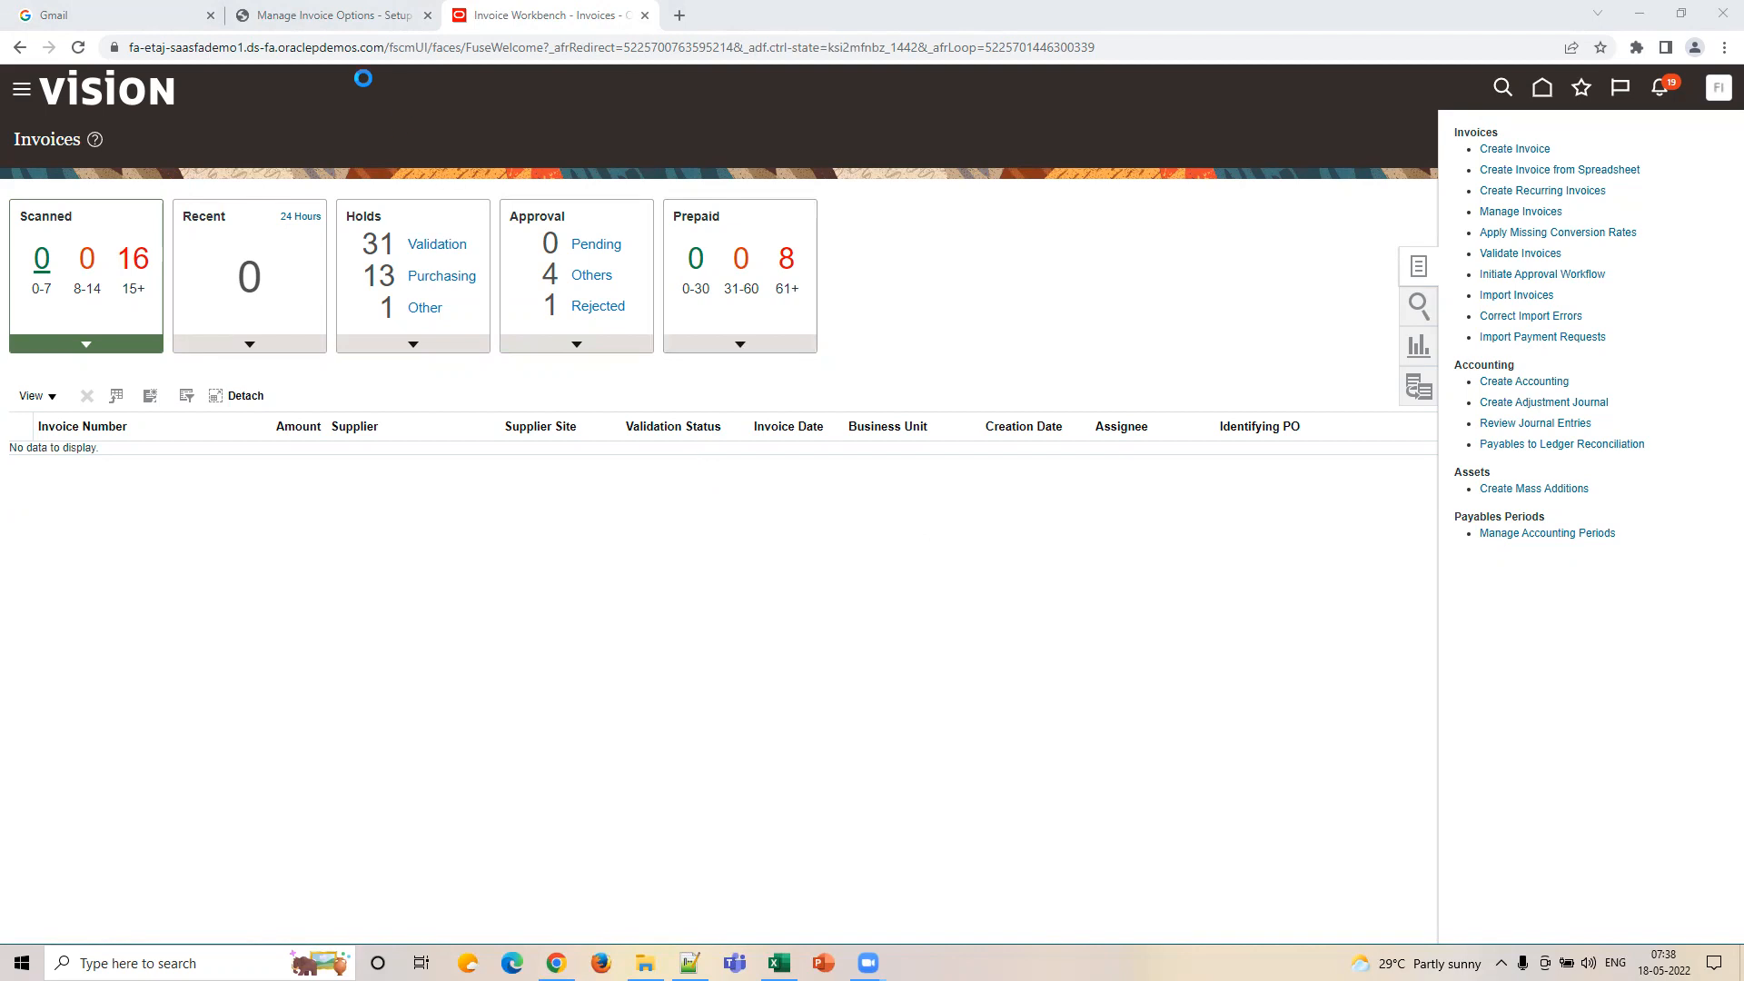
{"action": "left_click", "coordinate": [335, 22]}
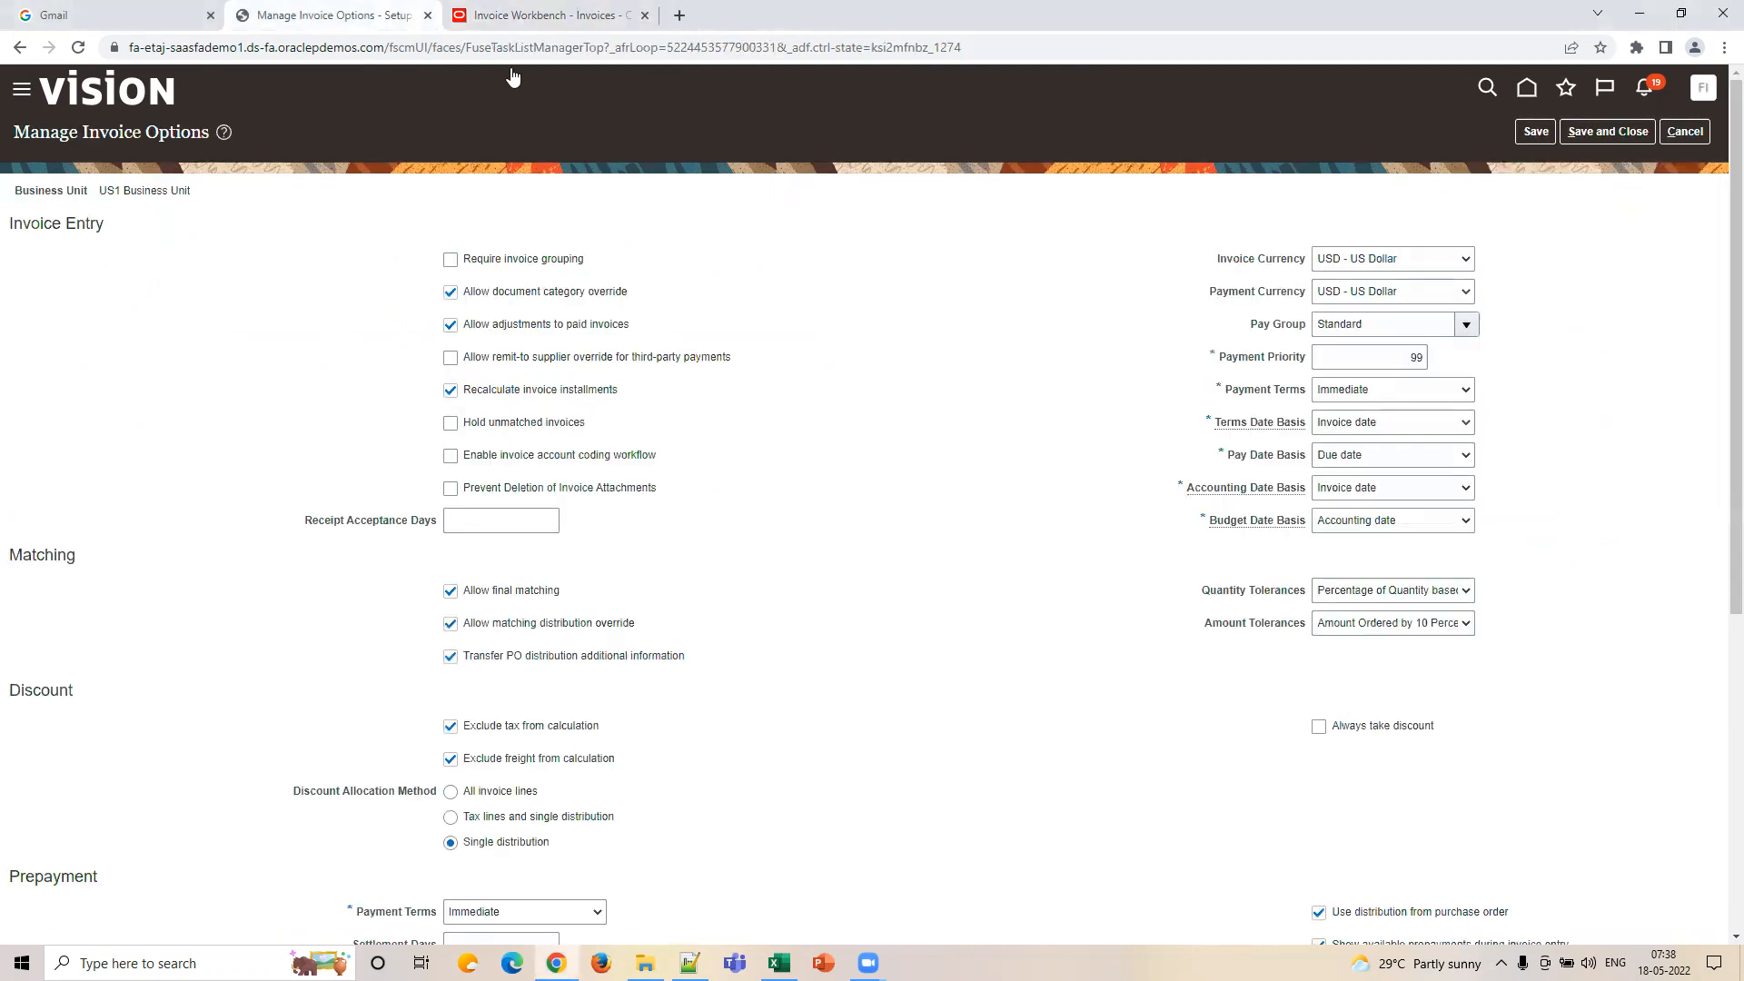
Open the Create Invoice page from the Invoices work area in the other browser tab.
{"action": "left_click", "coordinate": [506, 26]}
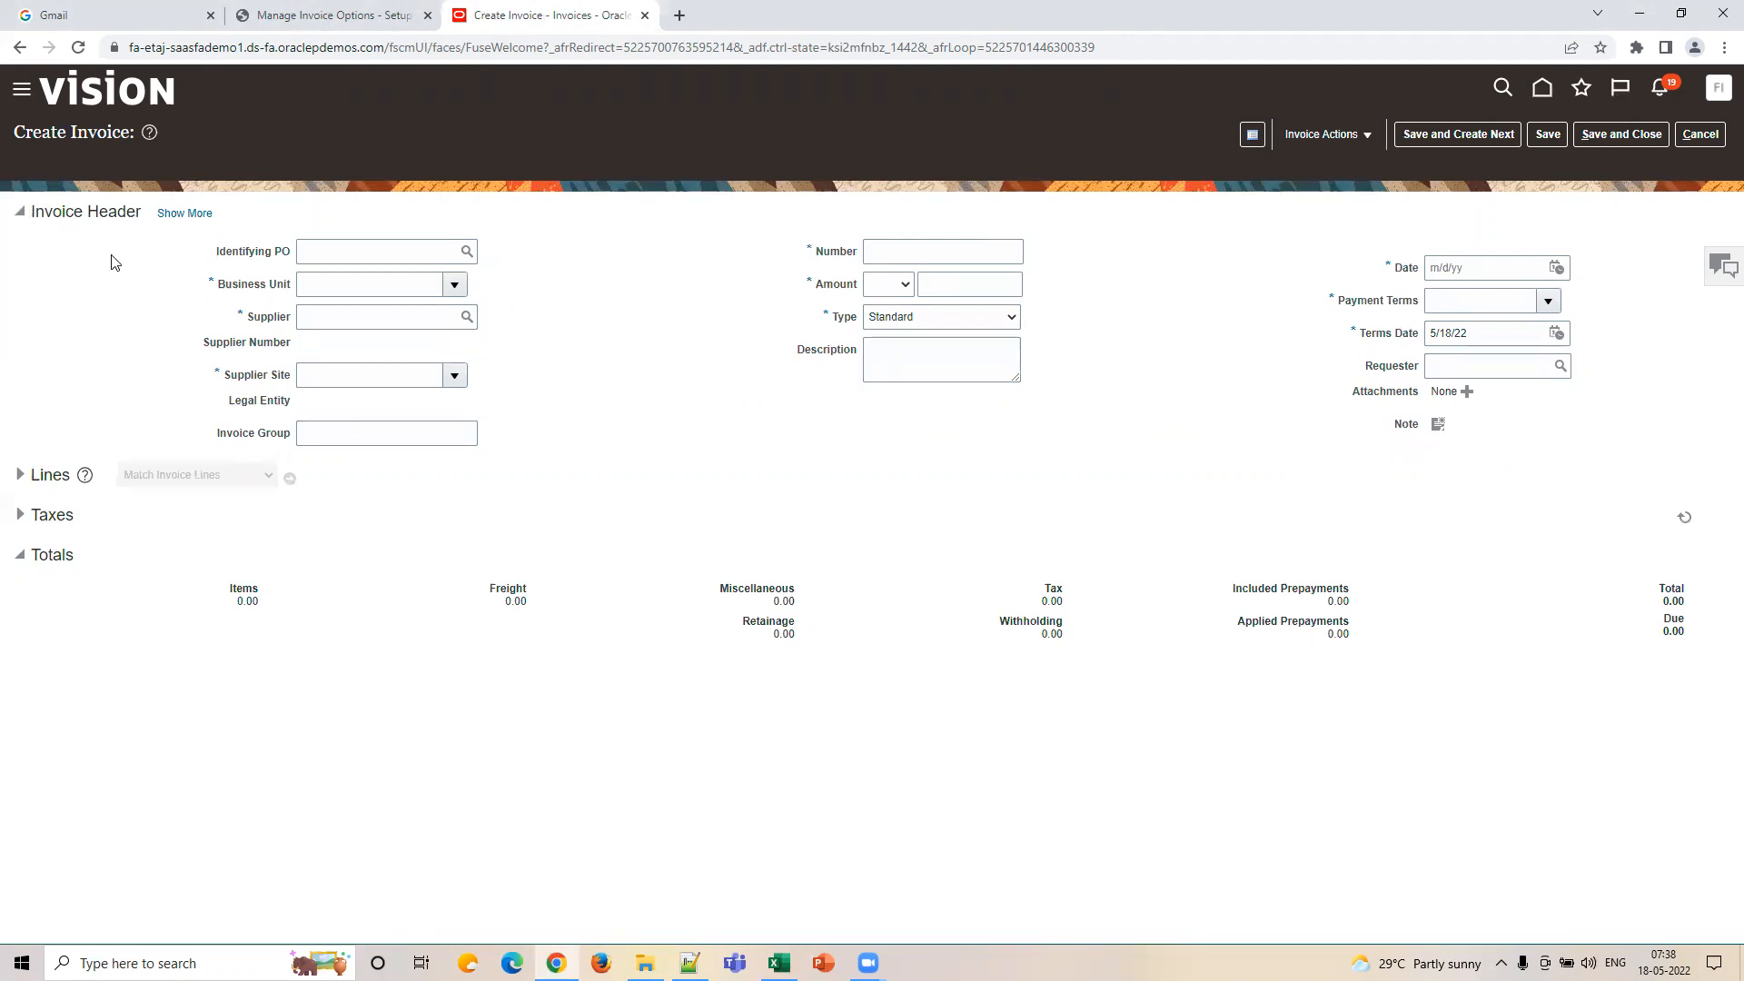
Search Google Images for "invoice format" in a new browser tab and preview the Vertex42 invoice template.
{"action": "left_click", "coordinate": [679, 15]}
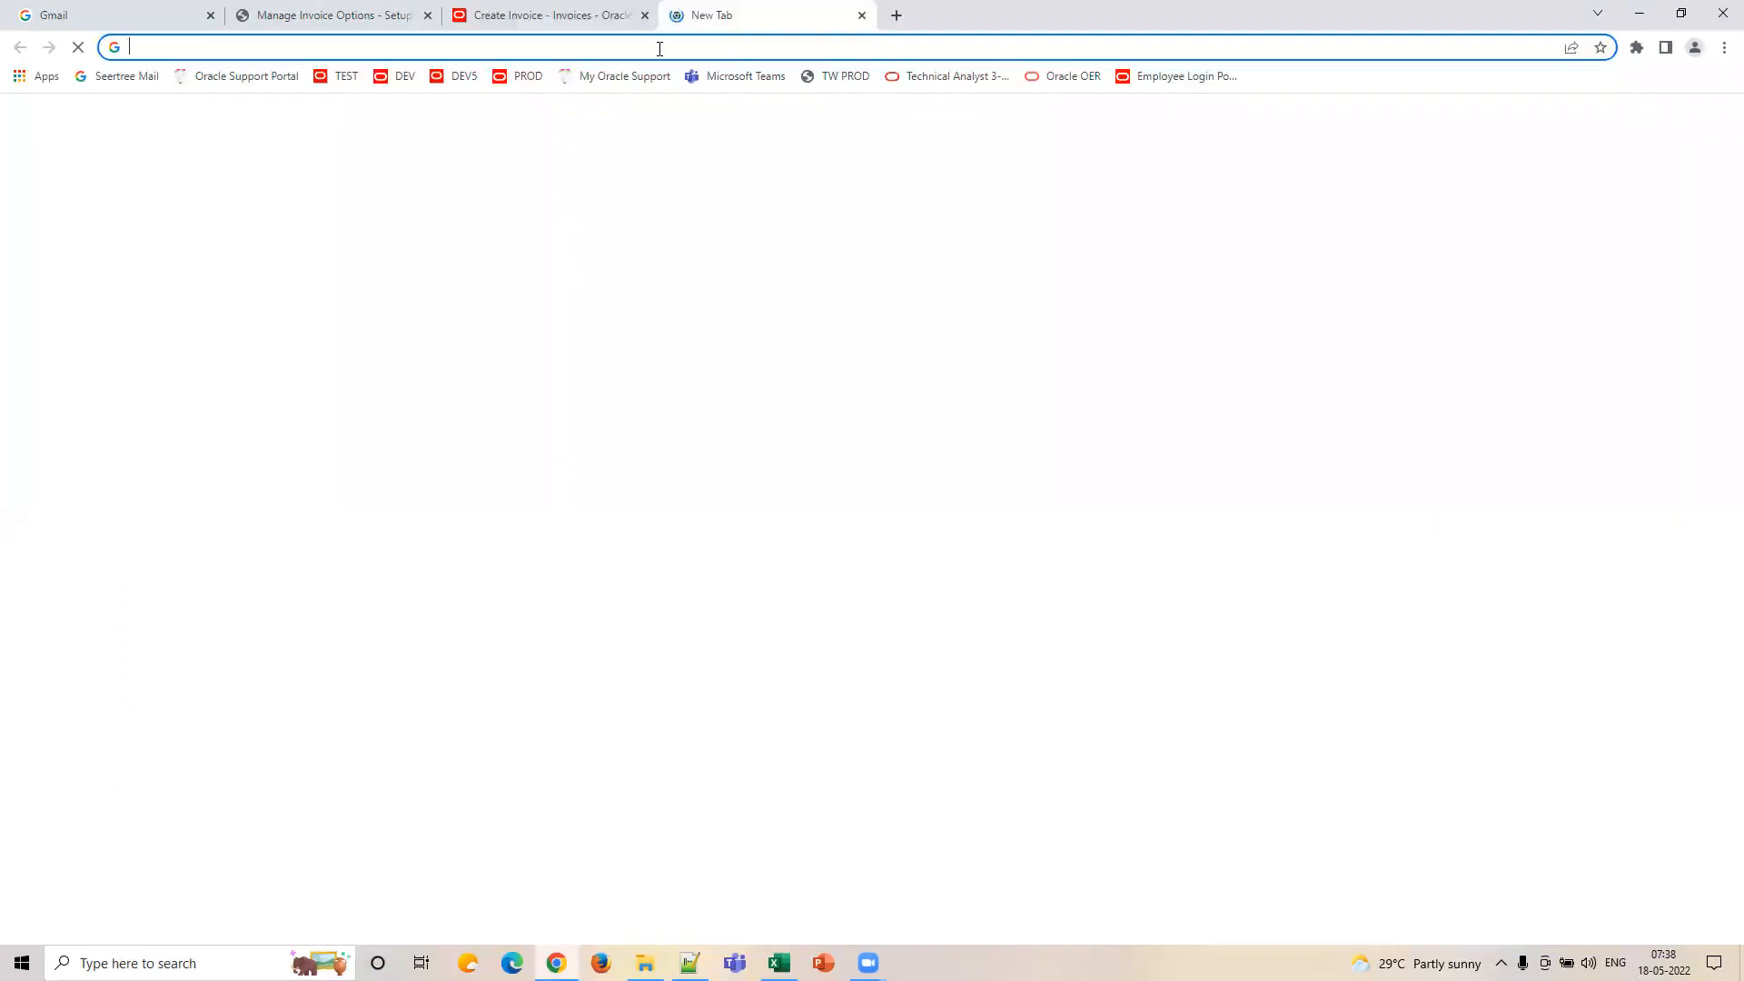
{"action": "type", "text": "invoice"}
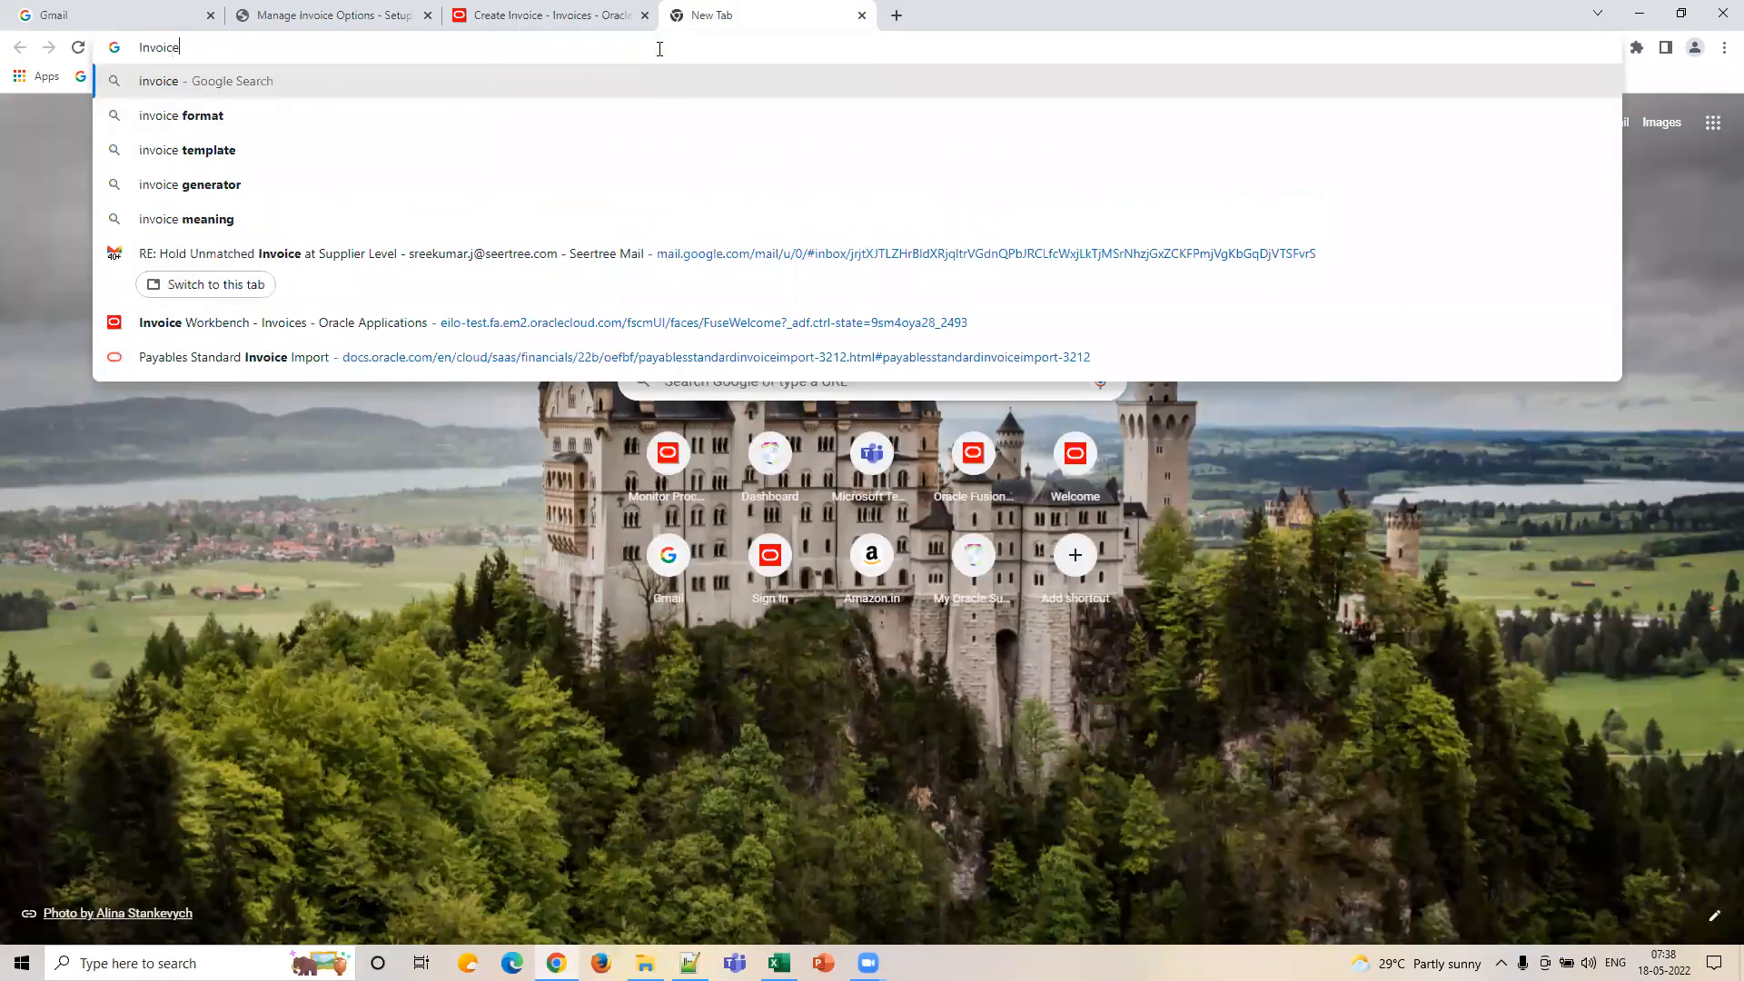
{"action": "key", "text": "Down"}
{"action": "key", "text": "Return"}
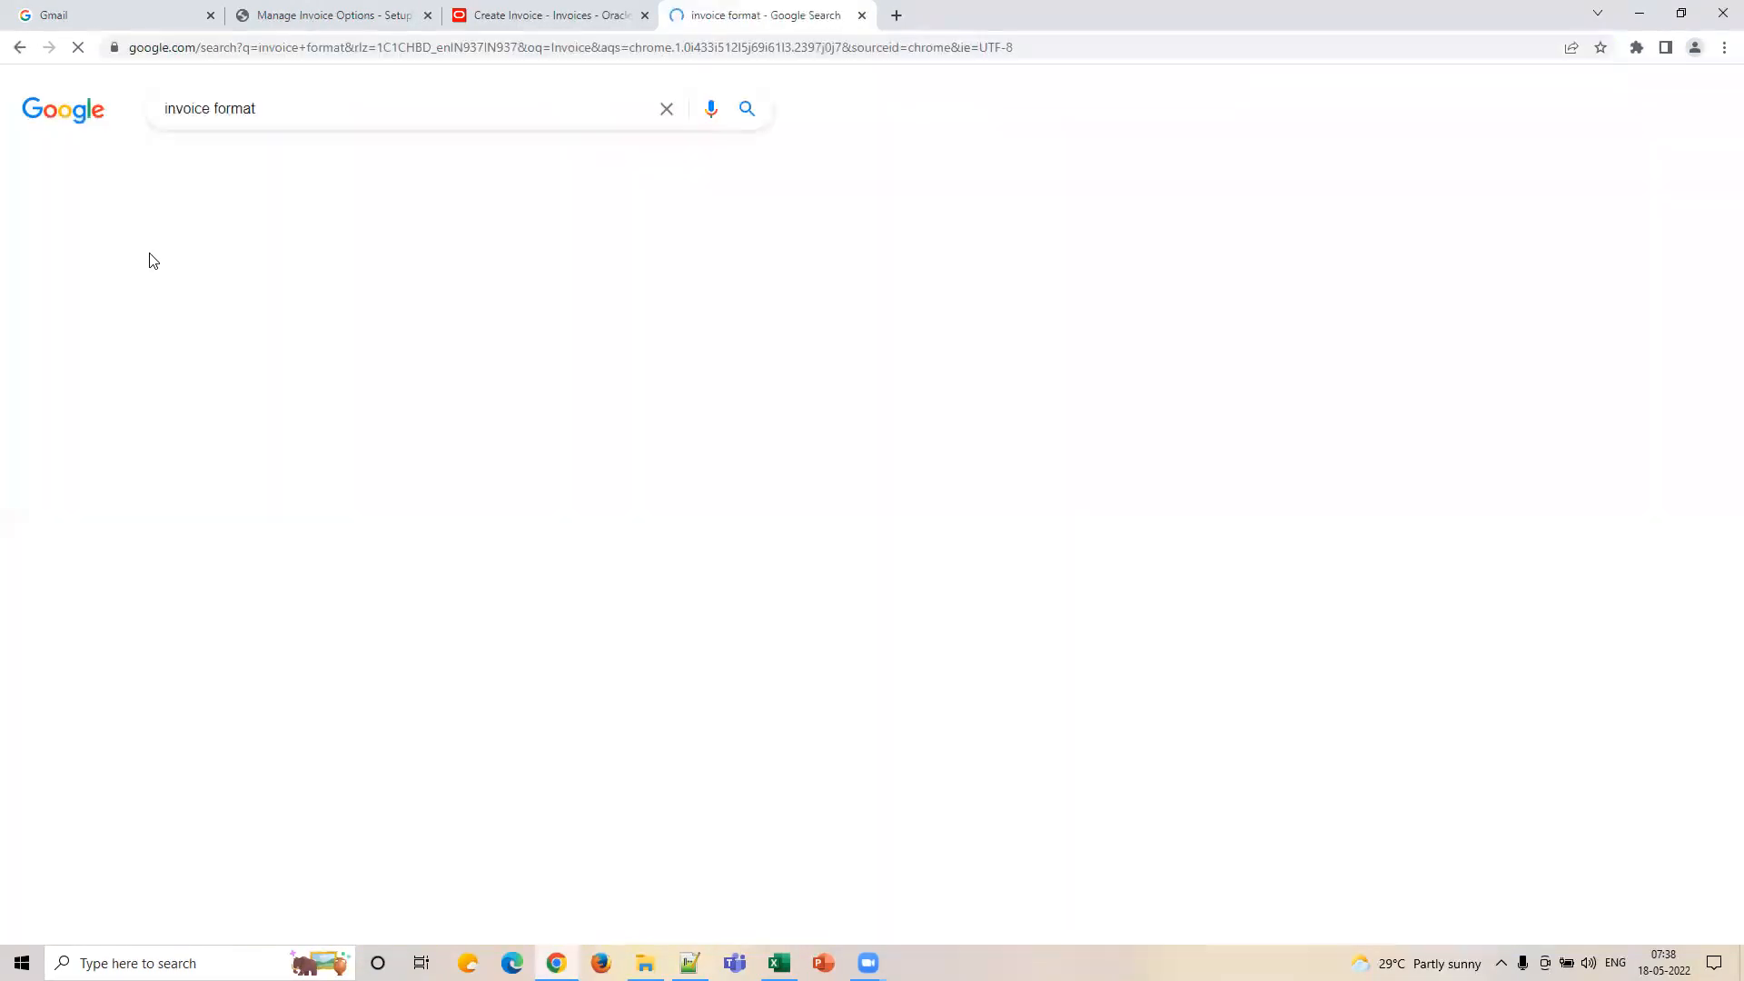
{"action": "left_click", "coordinate": [258, 167]}
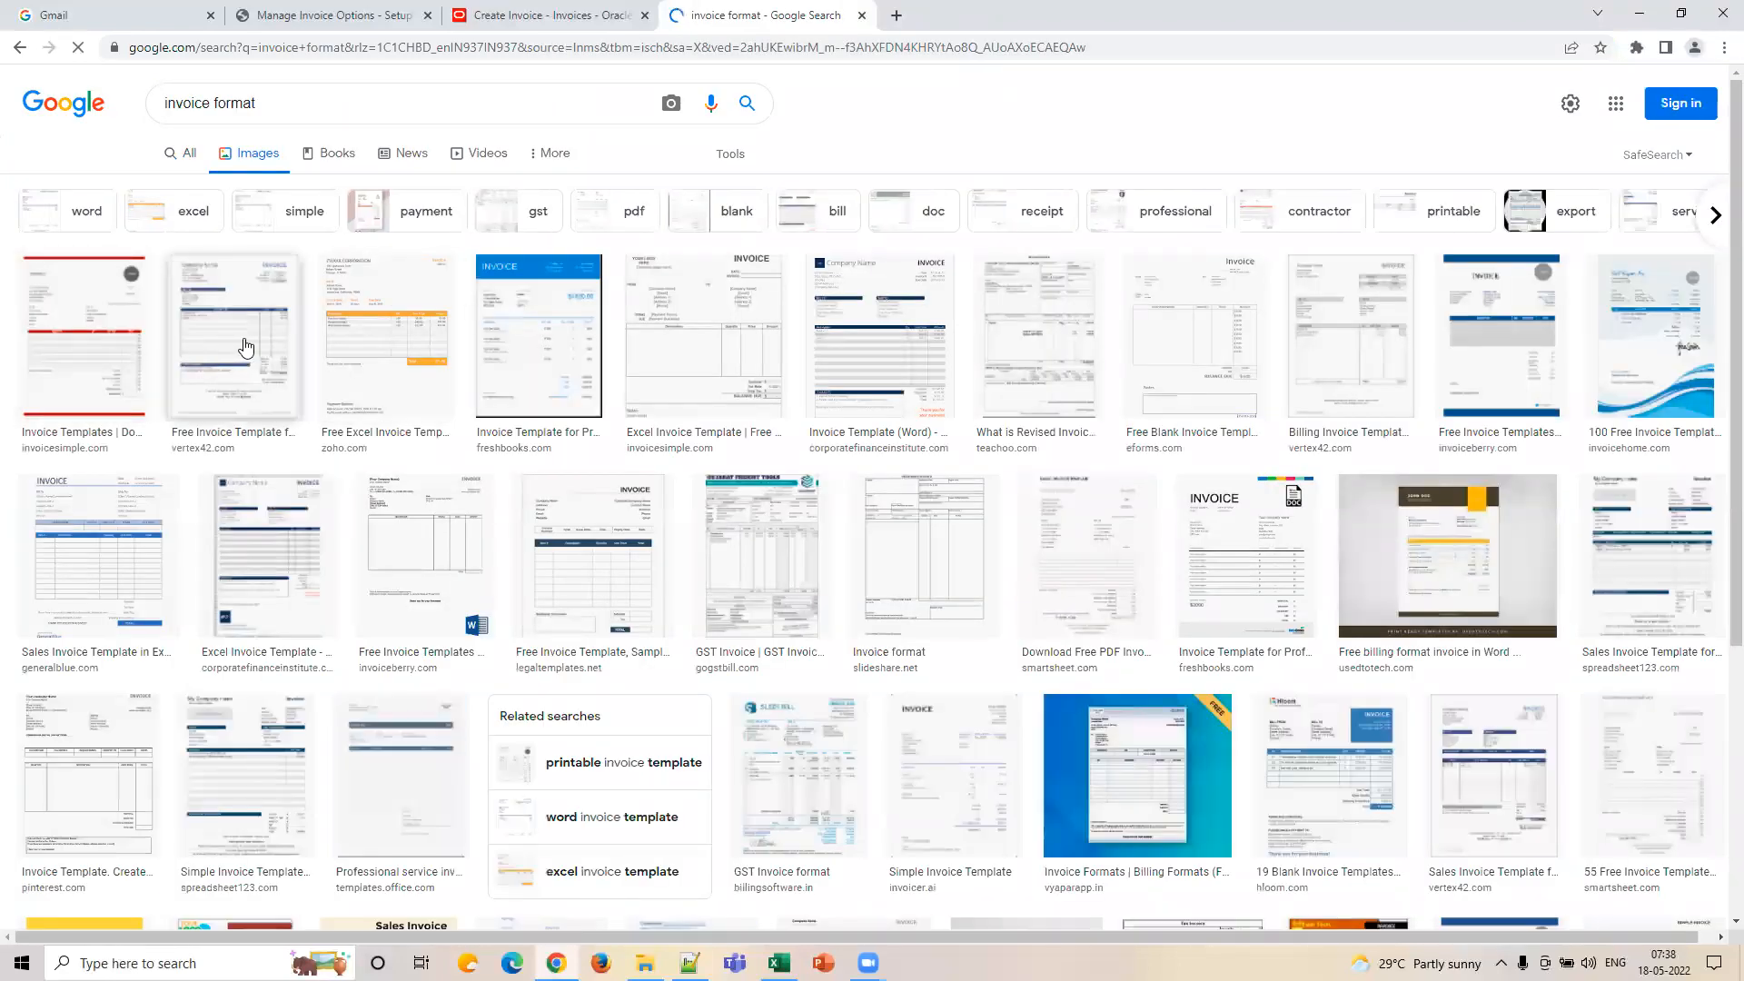
{"action": "left_click", "coordinate": [245, 346]}
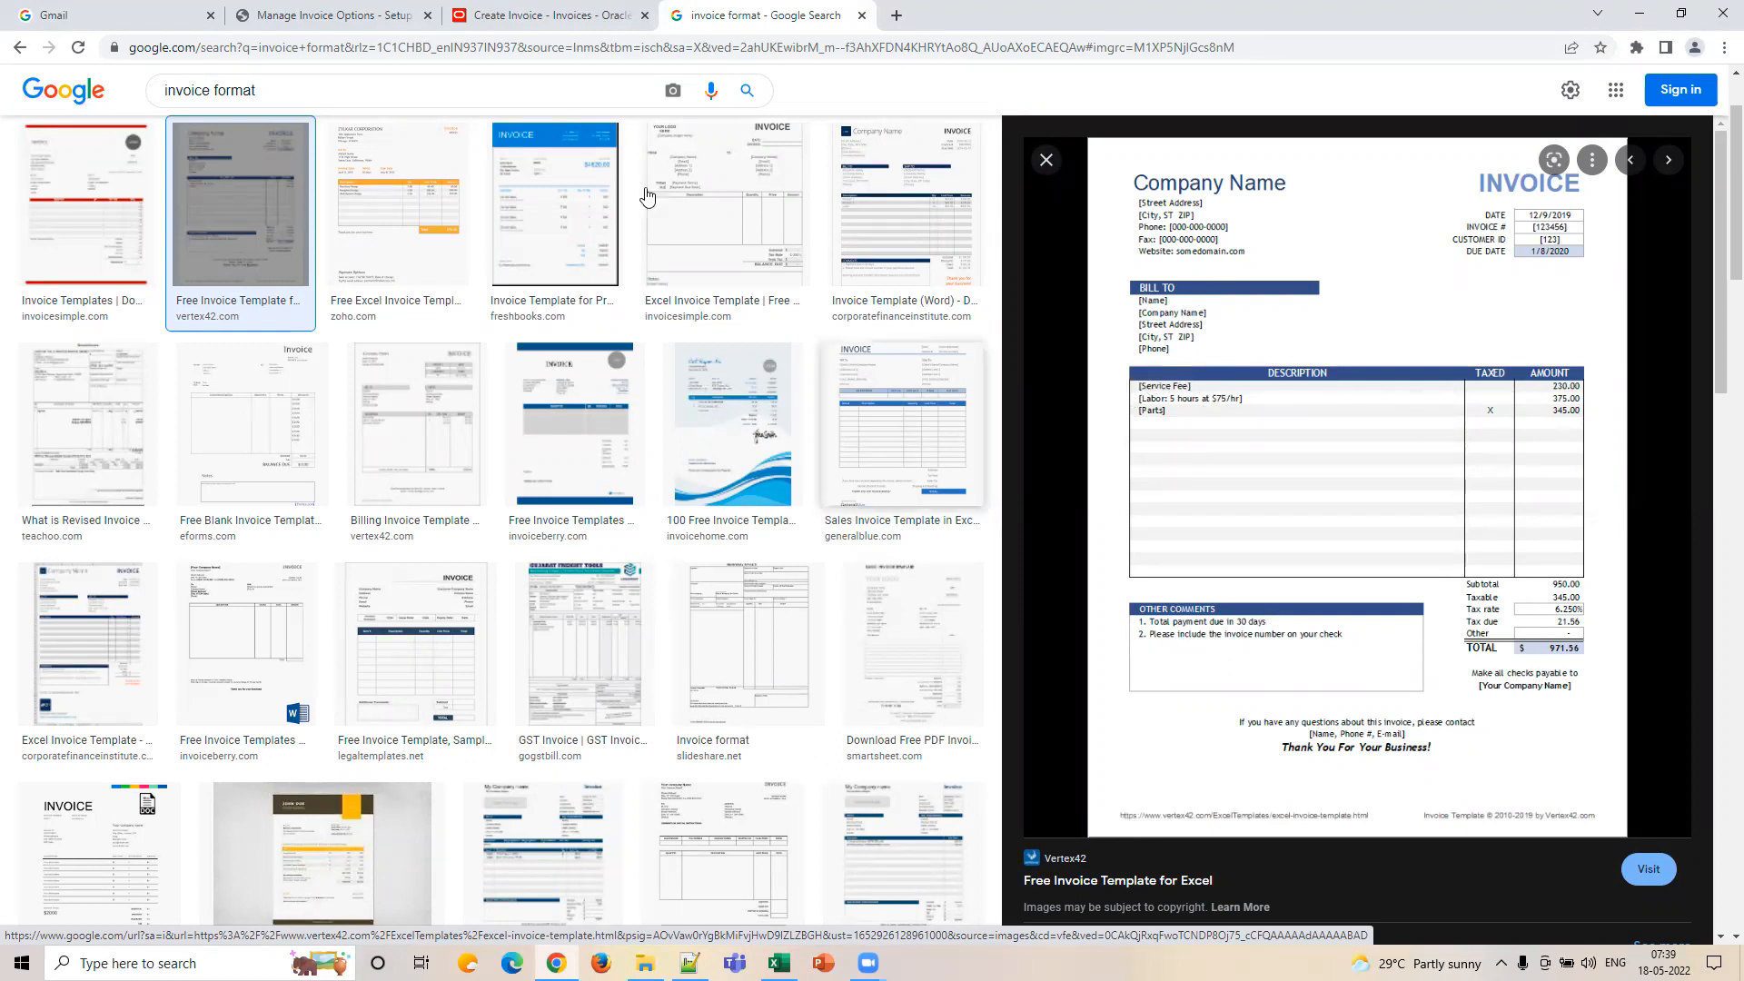
Return to the Create Invoice page and examine the business unit, supplier, supplier site, number, amount and type fields of the invoice header.
{"action": "left_click", "coordinate": [545, 15]}
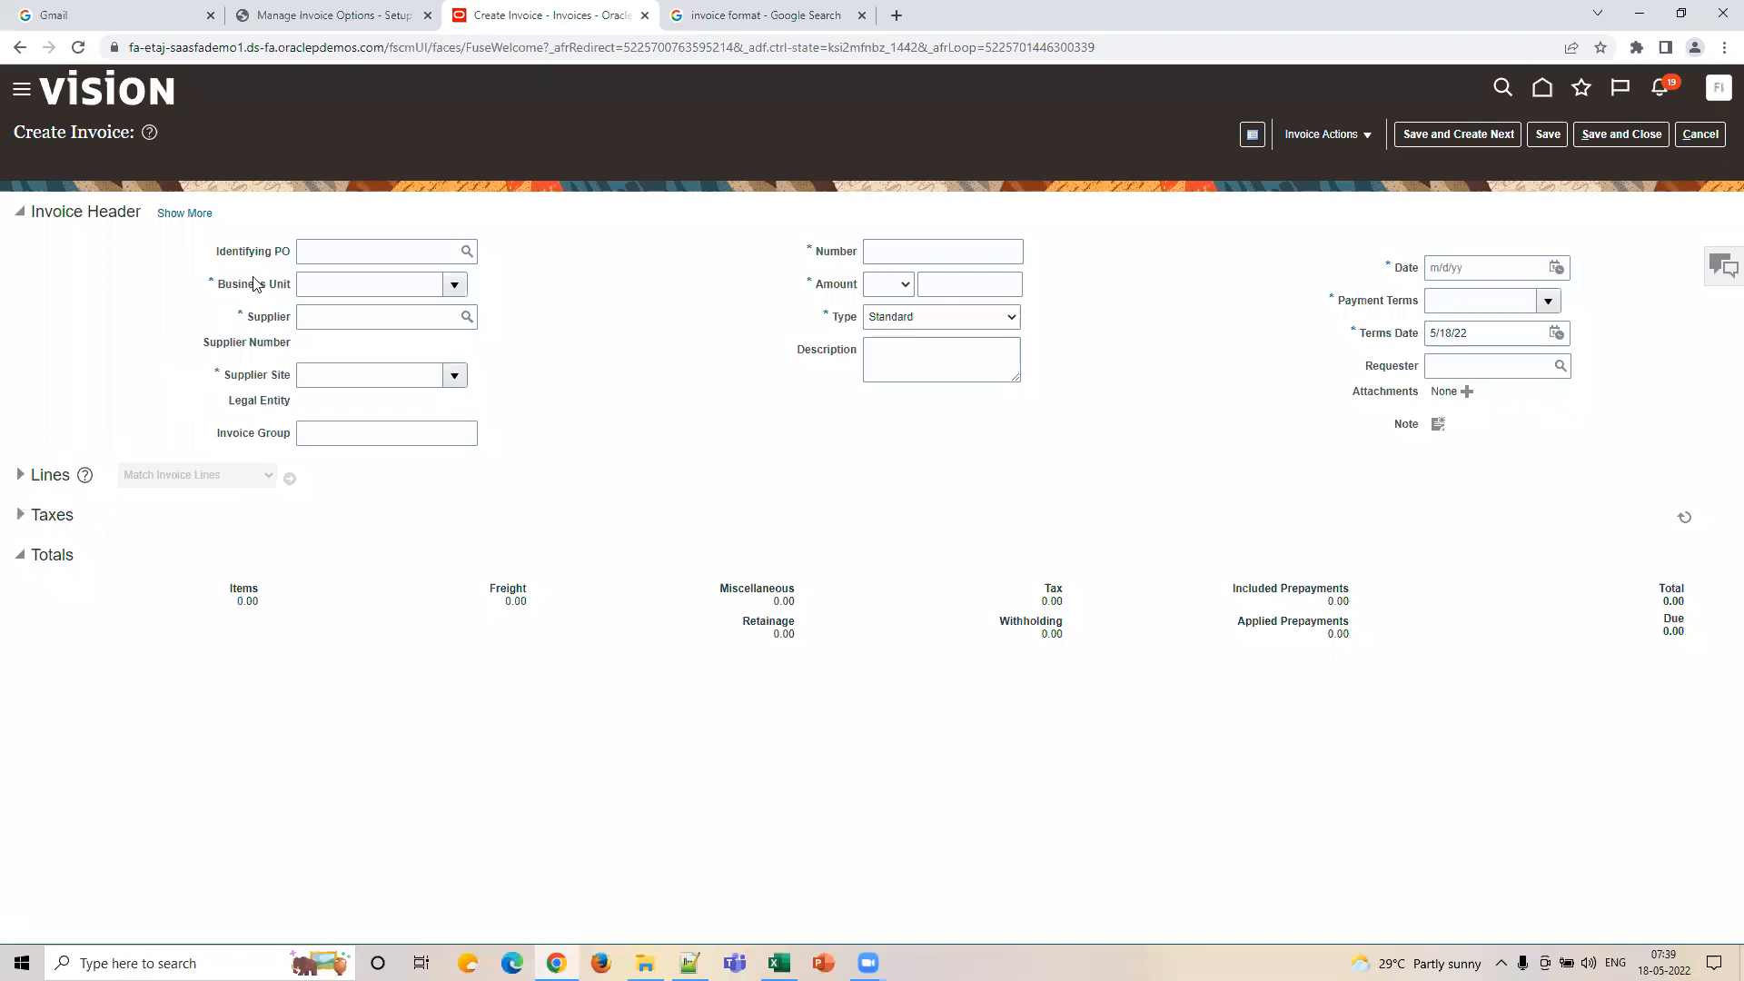
{"action": "left_click", "coordinate": [396, 283]}
{"action": "left_click", "coordinate": [329, 318]}
{"action": "left_click", "coordinate": [361, 377]}
{"action": "left_click", "coordinate": [910, 243]}
{"action": "left_click", "coordinate": [1123, 269]}
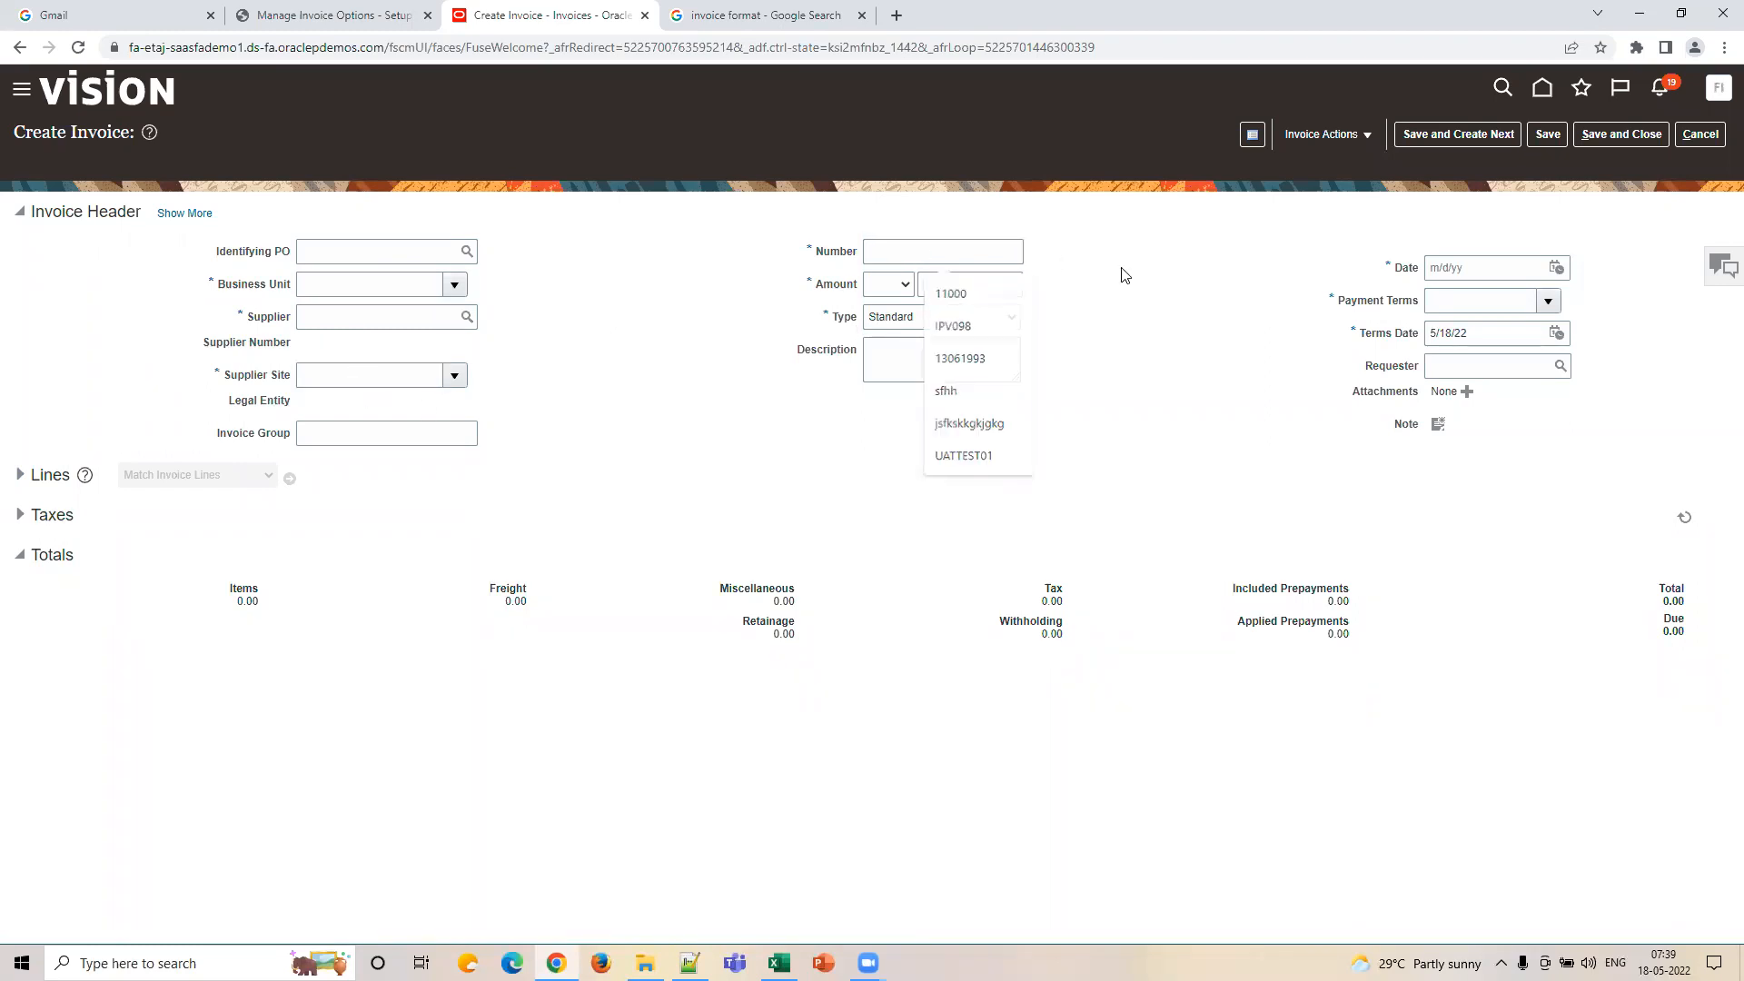
{"action": "left_click", "coordinate": [957, 284]}
{"action": "left_click", "coordinate": [1157, 305]}
{"action": "left_click", "coordinate": [1000, 313]}
{"action": "left_click", "coordinate": [1199, 357]}
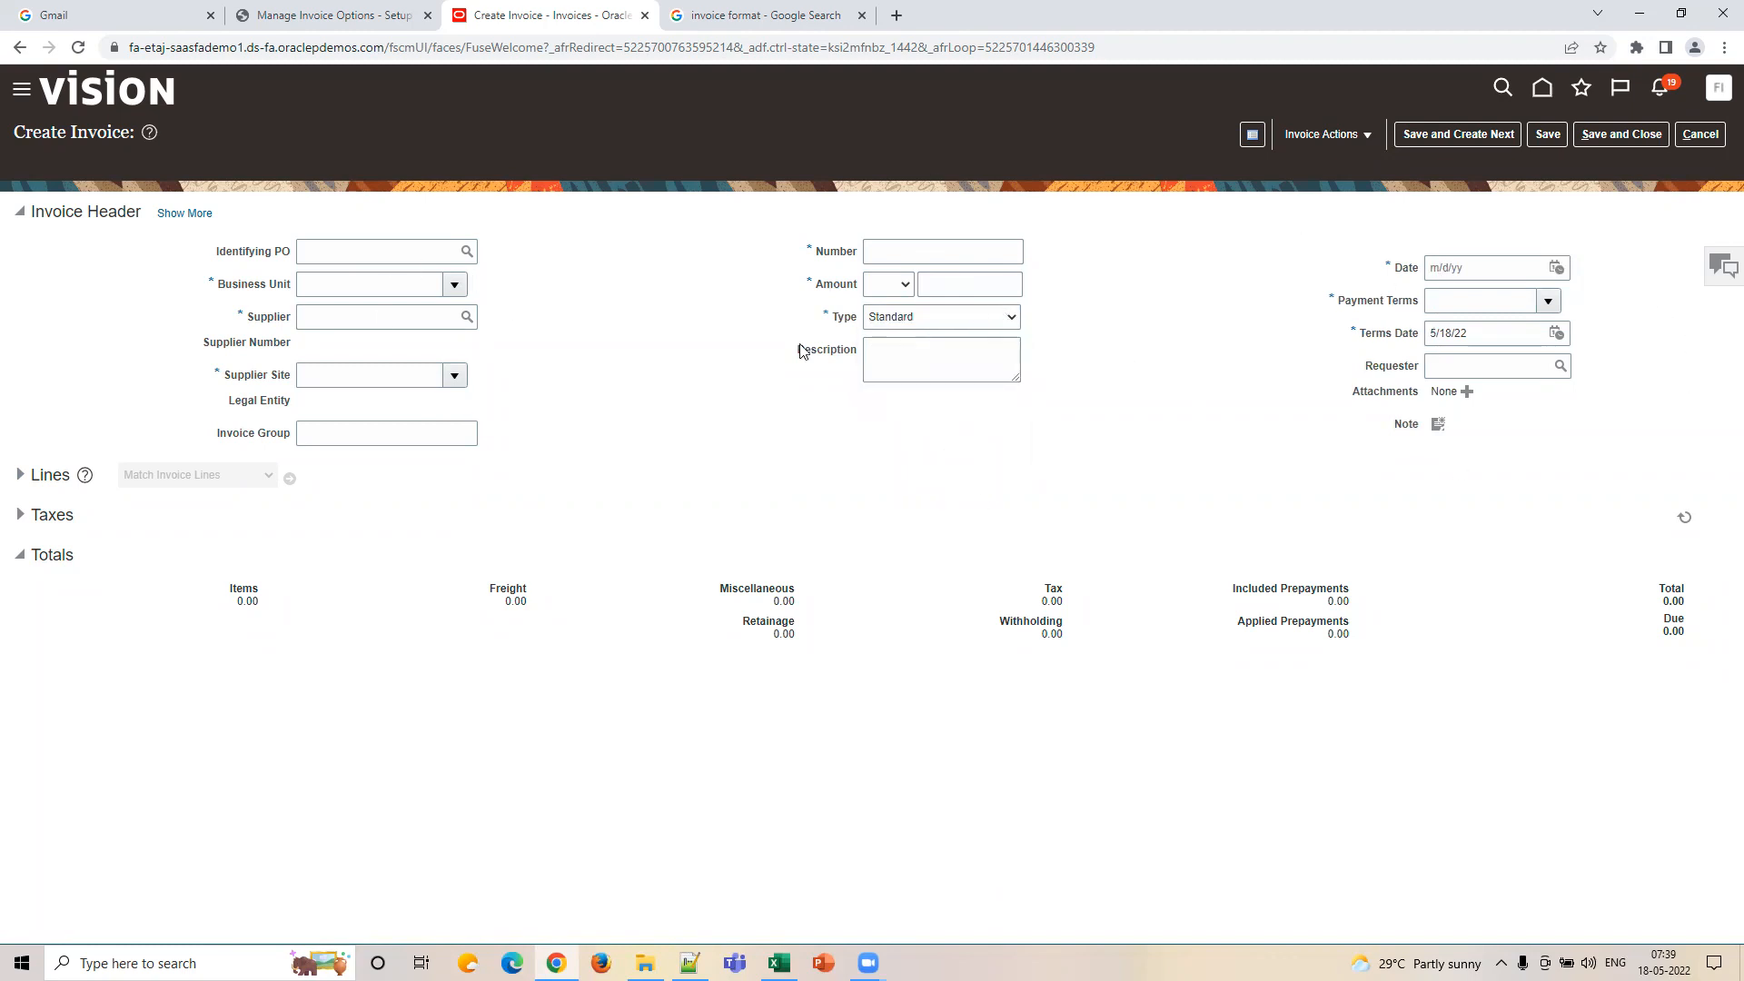
Show the additional invoice header fields on the Create Invoice page and go to the Invoice Group field.
{"action": "left_click", "coordinate": [328, 433]}
{"action": "left_click", "coordinate": [186, 214]}
{"action": "left_click", "coordinate": [410, 545]}
Toggle Require invoice grouping on and back off in Manage Invoice Options, and return to the Create Invoice page.
{"action": "left_click", "coordinate": [345, 30]}
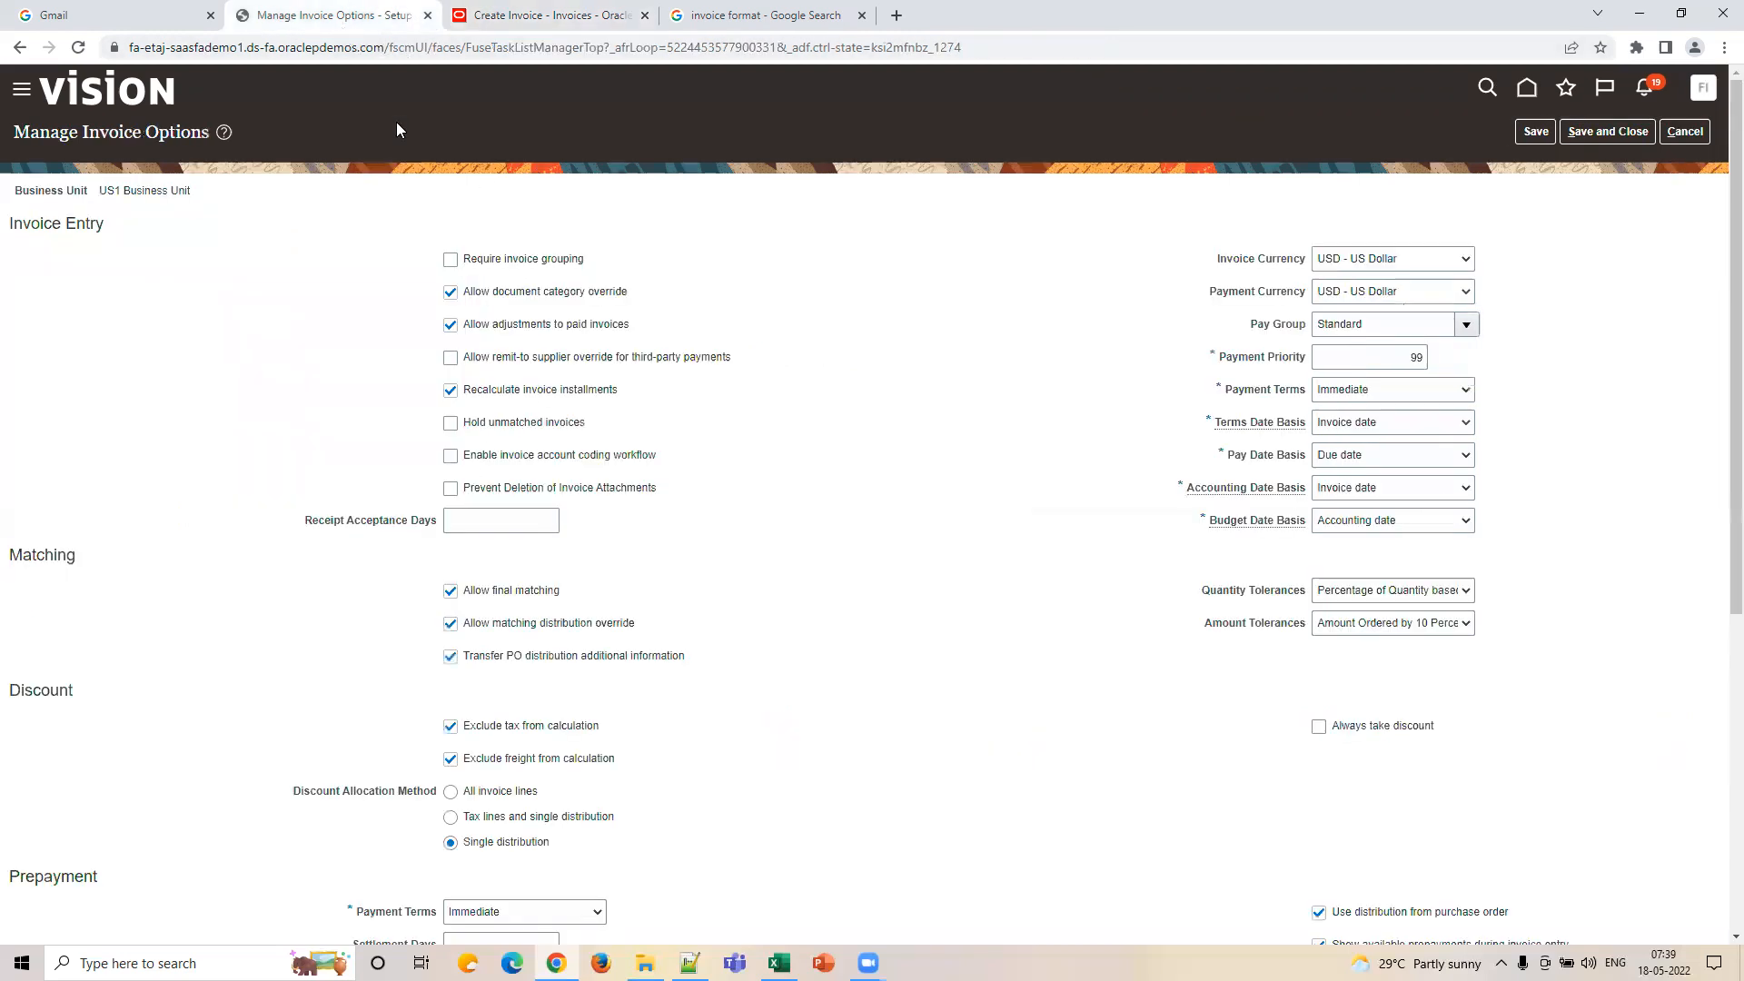
{"action": "left_click", "coordinate": [454, 263]}
{"action": "left_click", "coordinate": [467, 265]}
{"action": "left_click", "coordinate": [509, 16]}
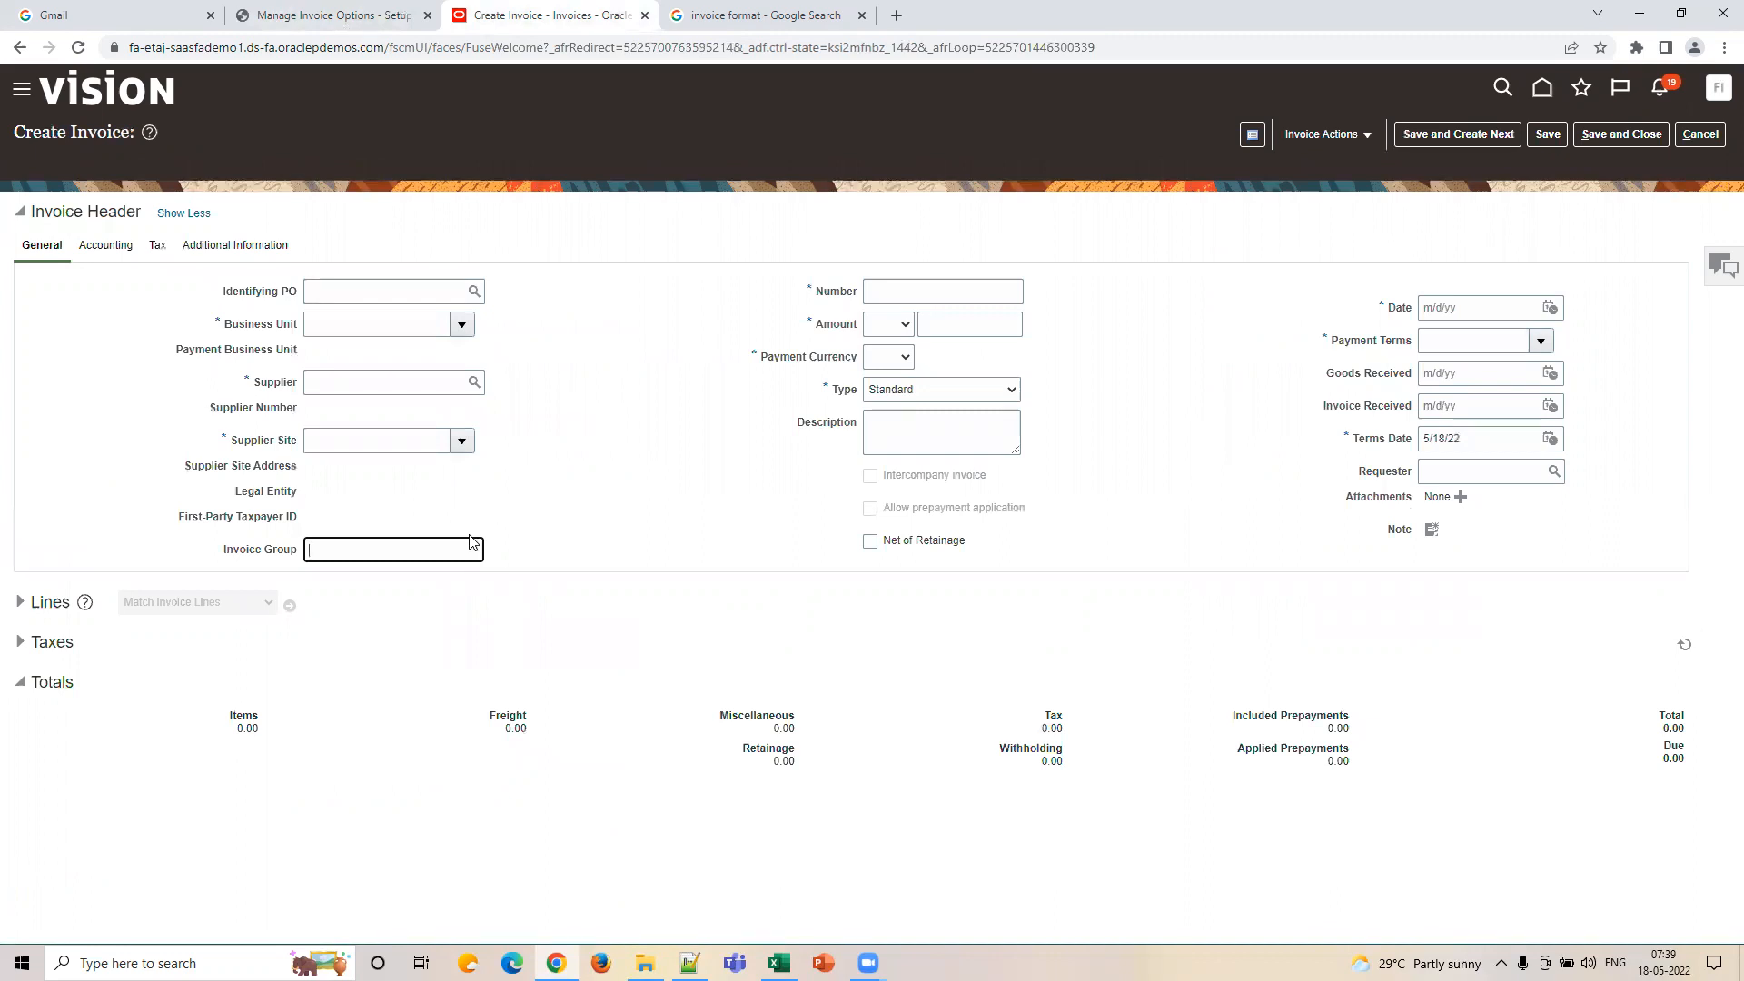
Switch to Excel and review the Standard example in row 25 with its document category AP STD INV.
{"action": "left_click", "coordinate": [780, 963]}
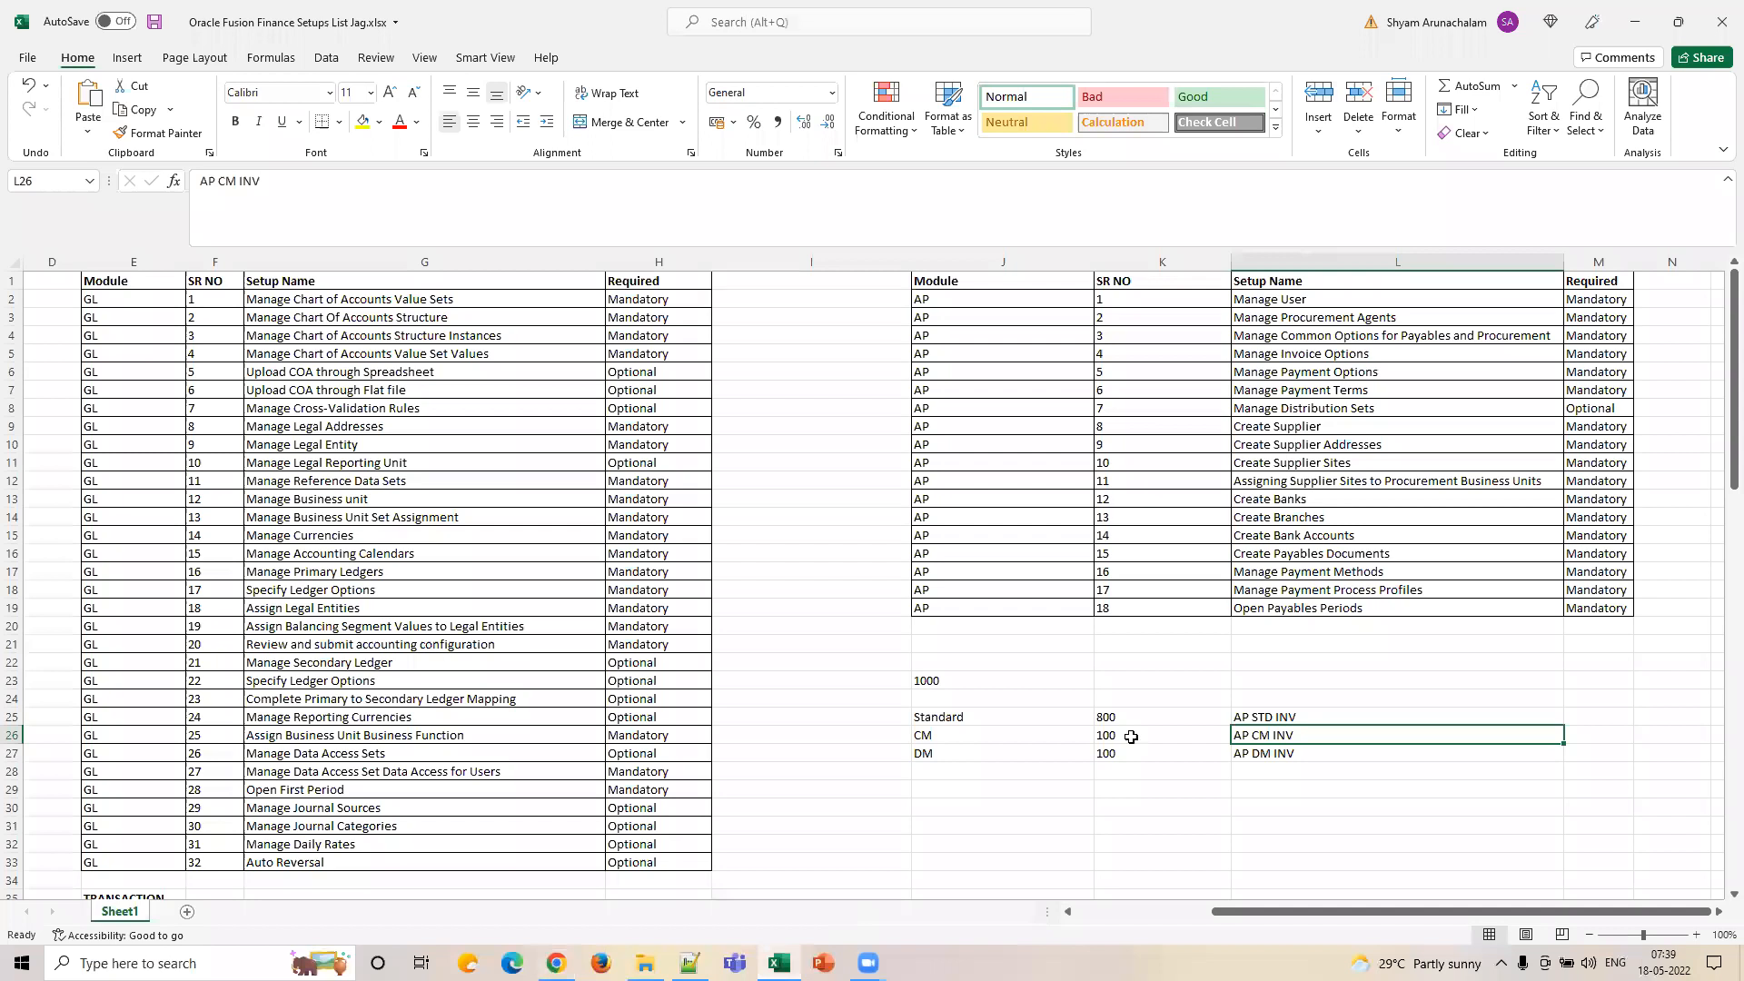
{"action": "left_click", "coordinate": [1249, 719]}
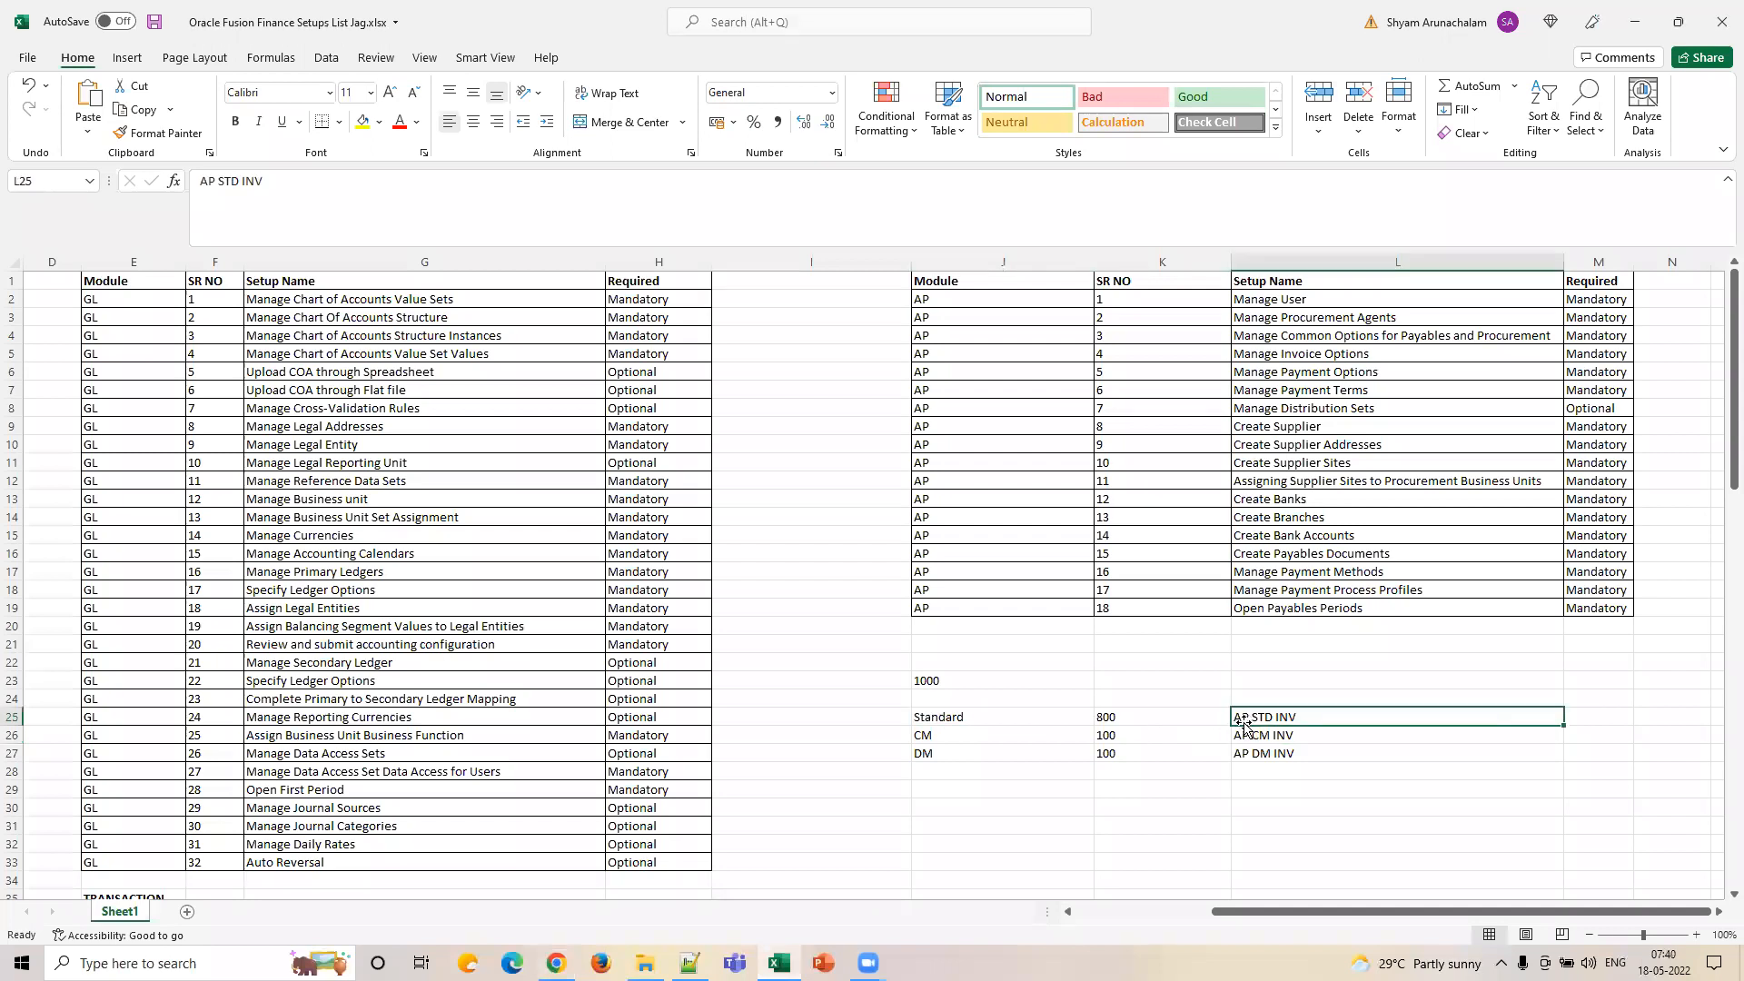
{"action": "left_click", "coordinate": [990, 717]}
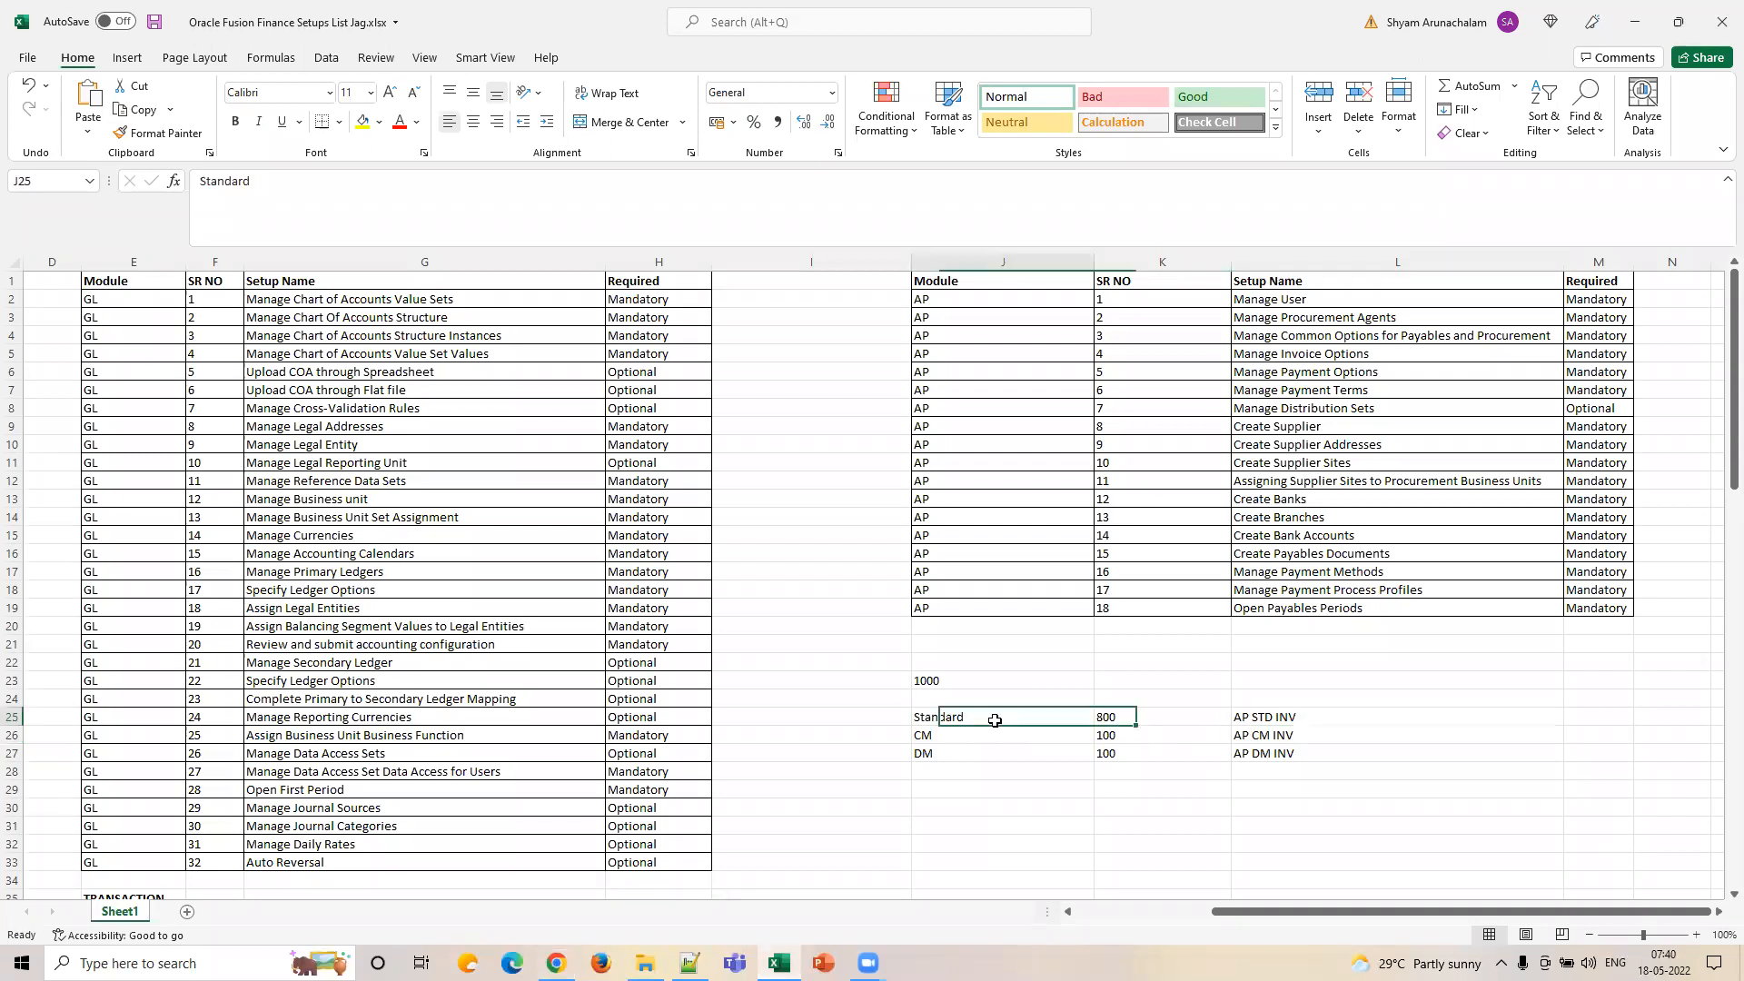
{"action": "left_click", "coordinate": [1255, 718]}
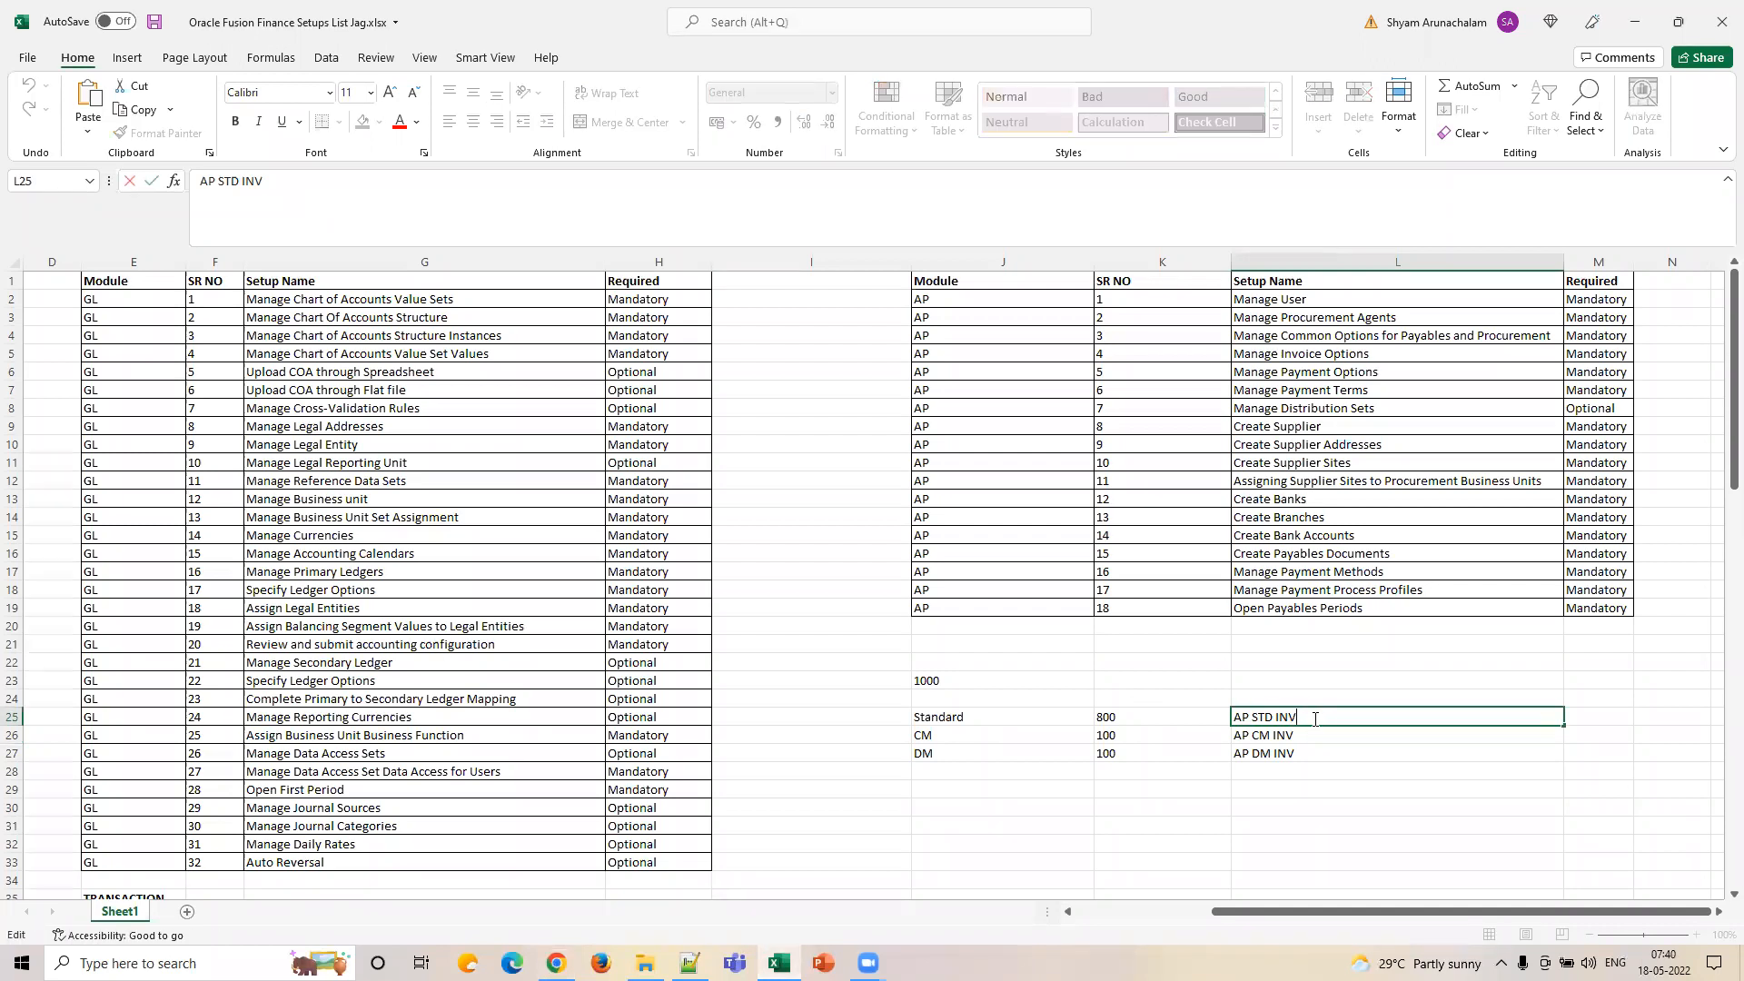
Switch to Chrome and review the Manage Invoice Options page against the document category examples in Excel.
{"action": "left_click", "coordinate": [556, 963]}
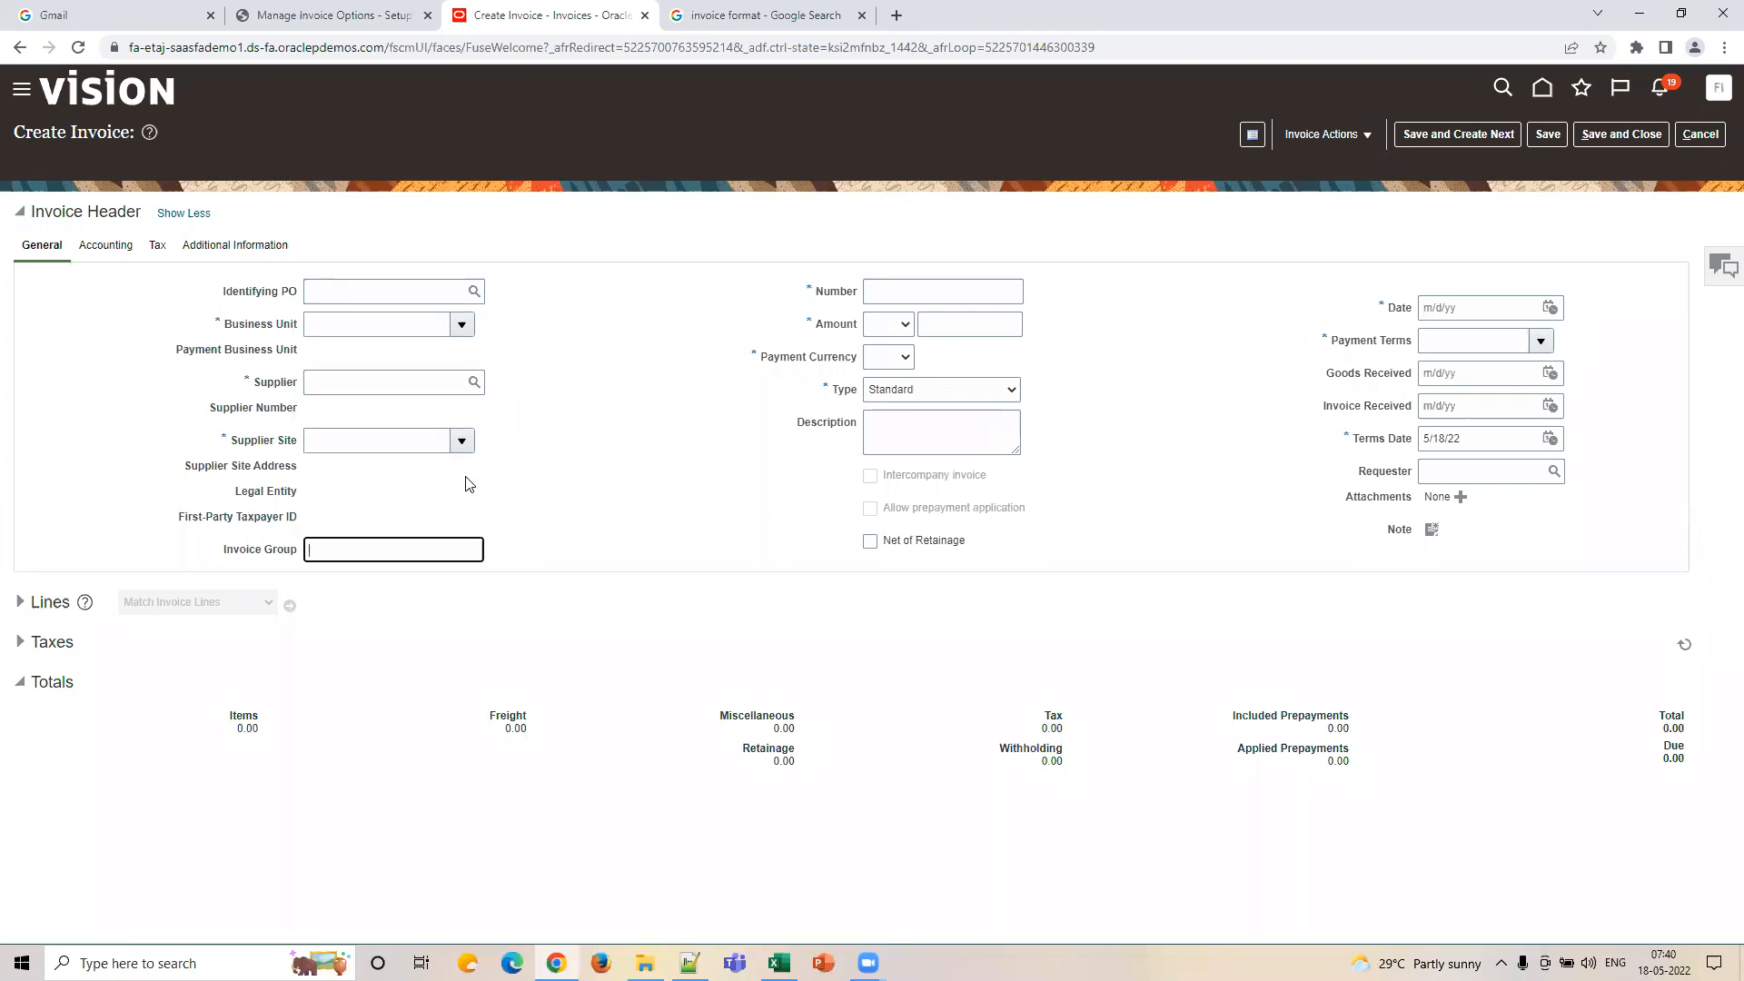
{"action": "left_click", "coordinate": [345, 15]}
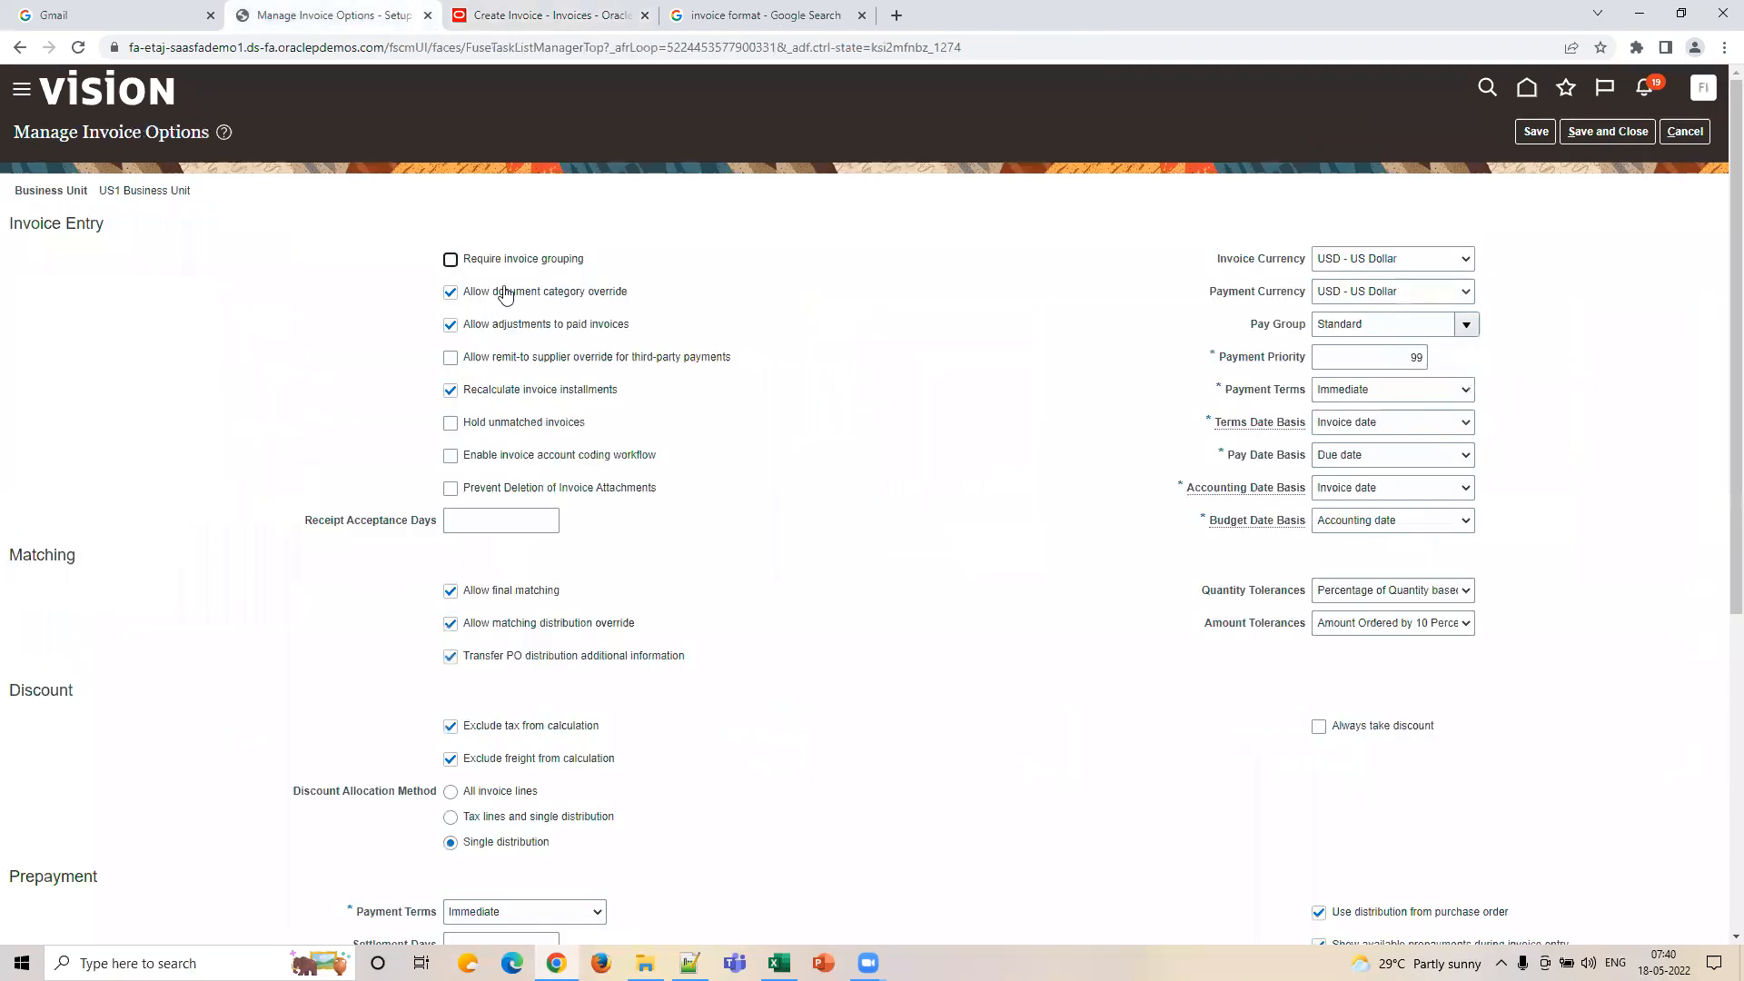
{"action": "left_click", "coordinate": [444, 9]}
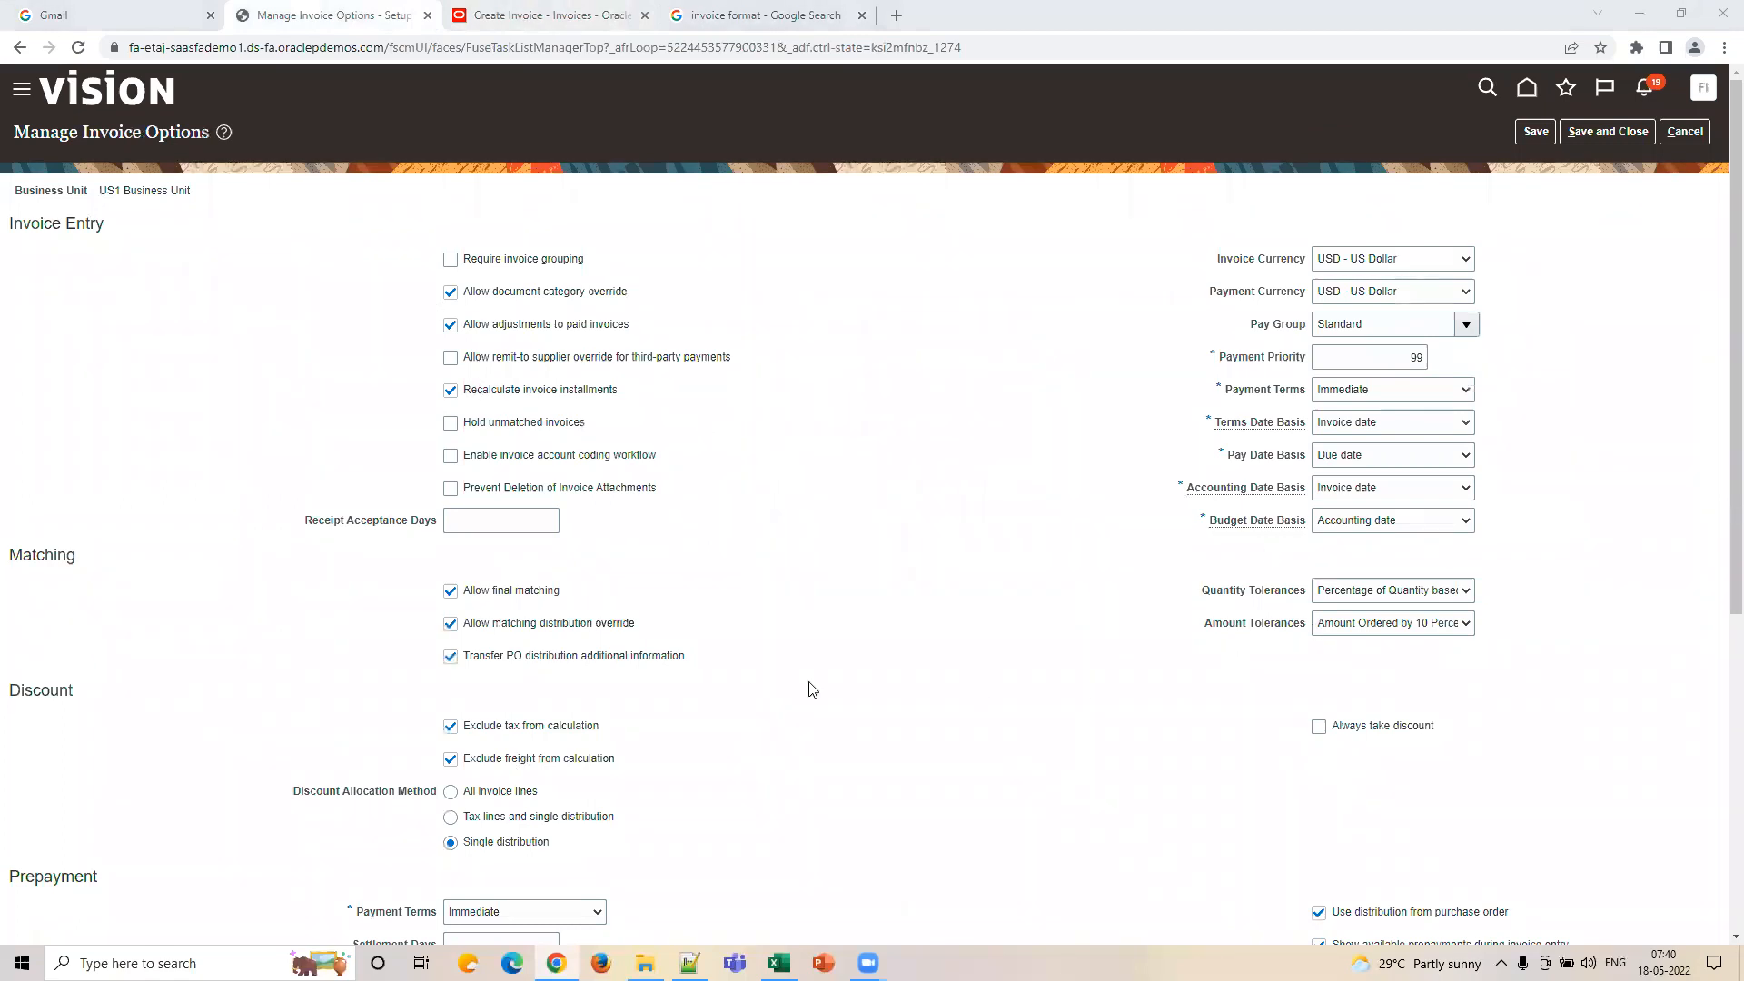
{"action": "scroll", "coordinate": [638, 708], "scroll_direction": "down", "scroll_amount": 5}
{"action": "scroll", "coordinate": [670, 725], "scroll_direction": "up", "scroll_amount": 5}
{"action": "key", "text": "alt+Tab"}
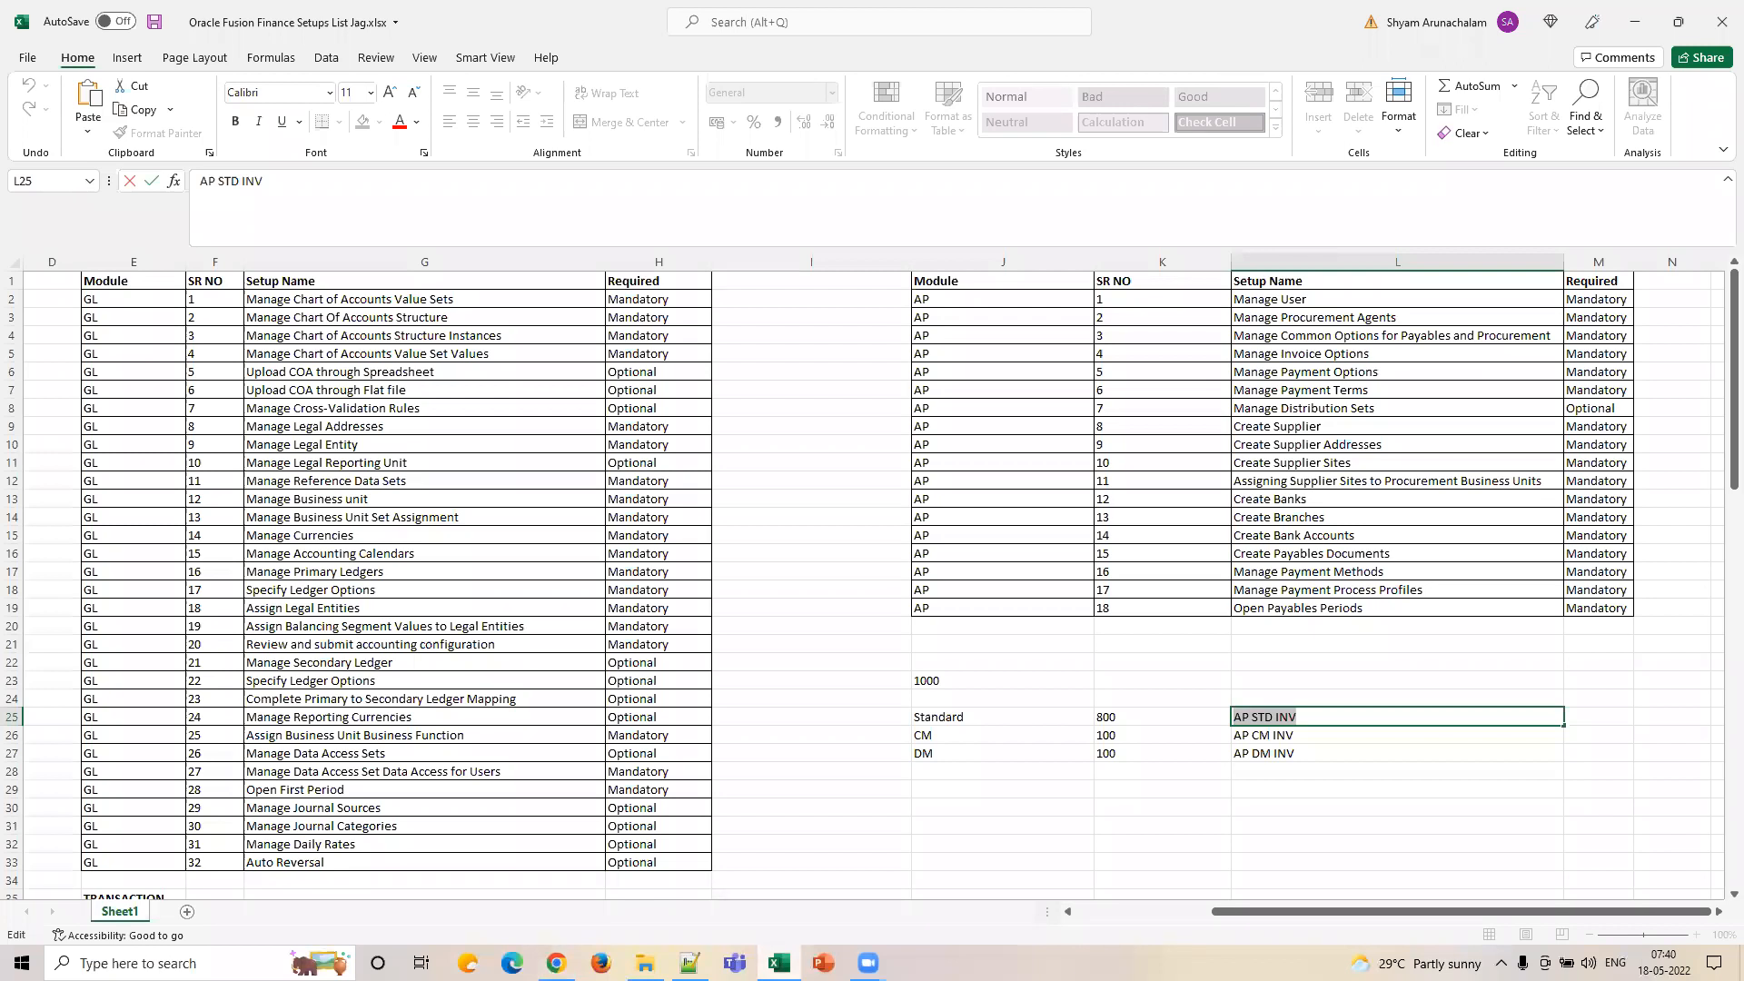
{"action": "key", "text": "alt+Tab"}
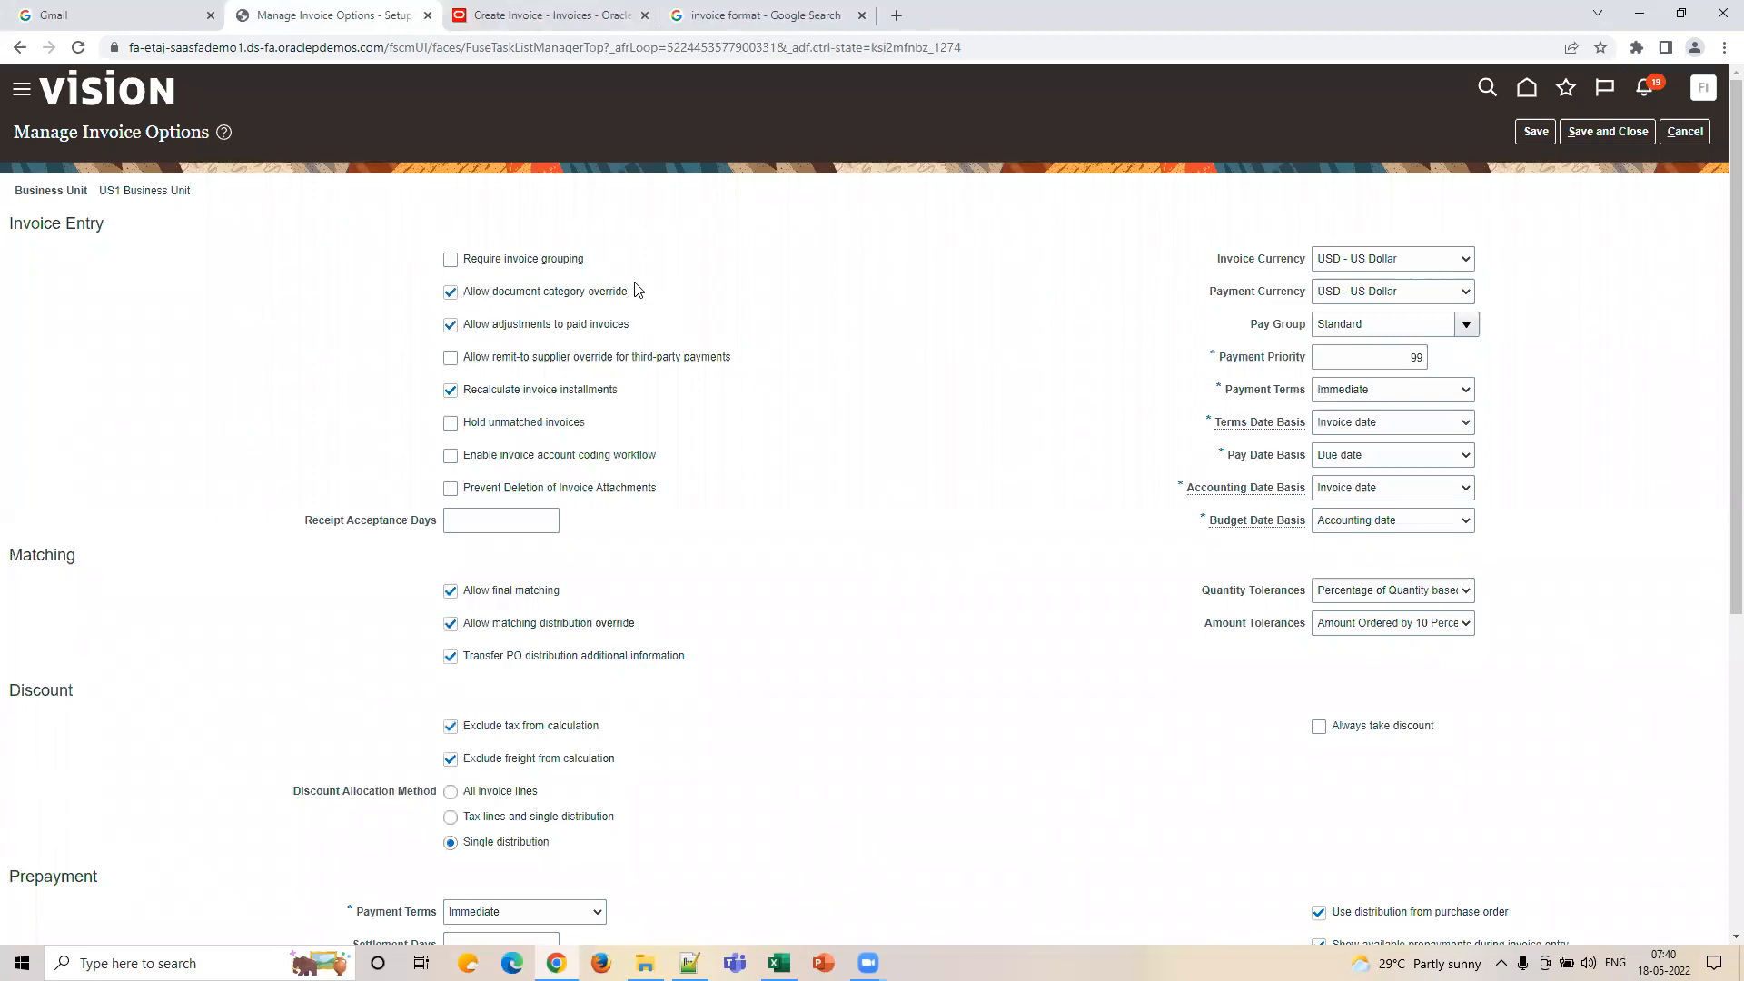
Show the accounting details of the invoice header on the Create Invoice page and inspect the Document Category field.
{"action": "key", "text": "ctrl+Tab"}
{"action": "left_click", "coordinate": [917, 293]}
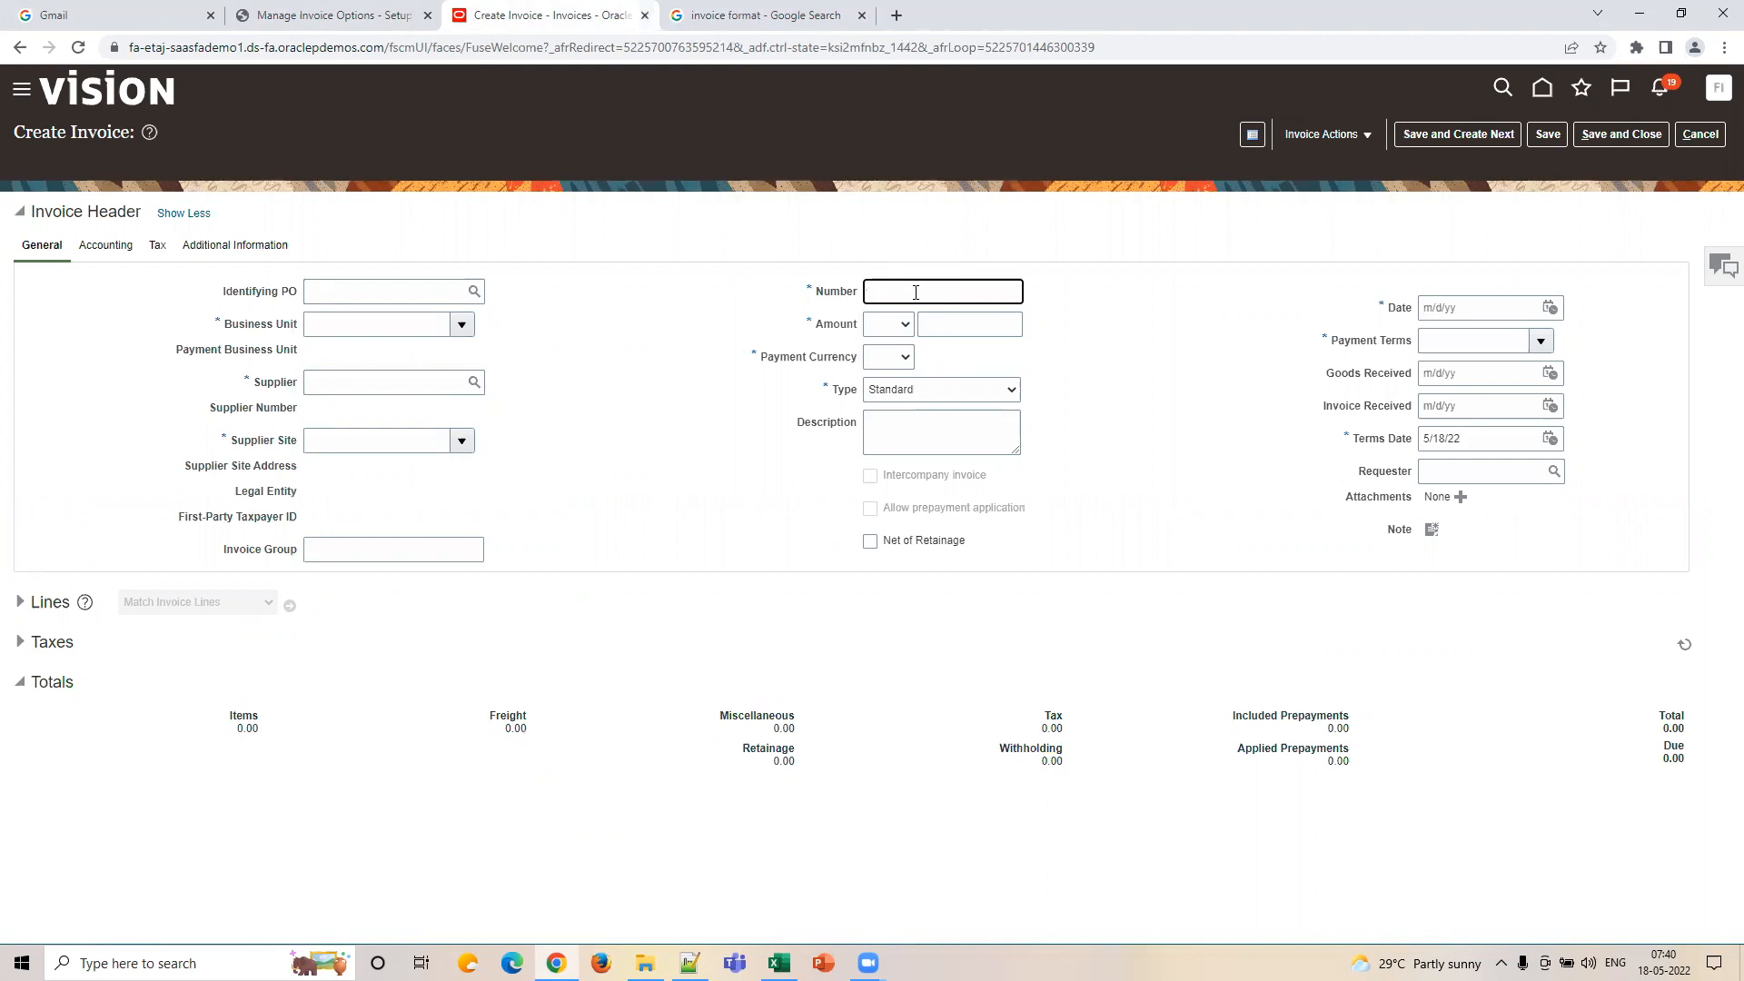
{"action": "left_click", "coordinate": [126, 249]}
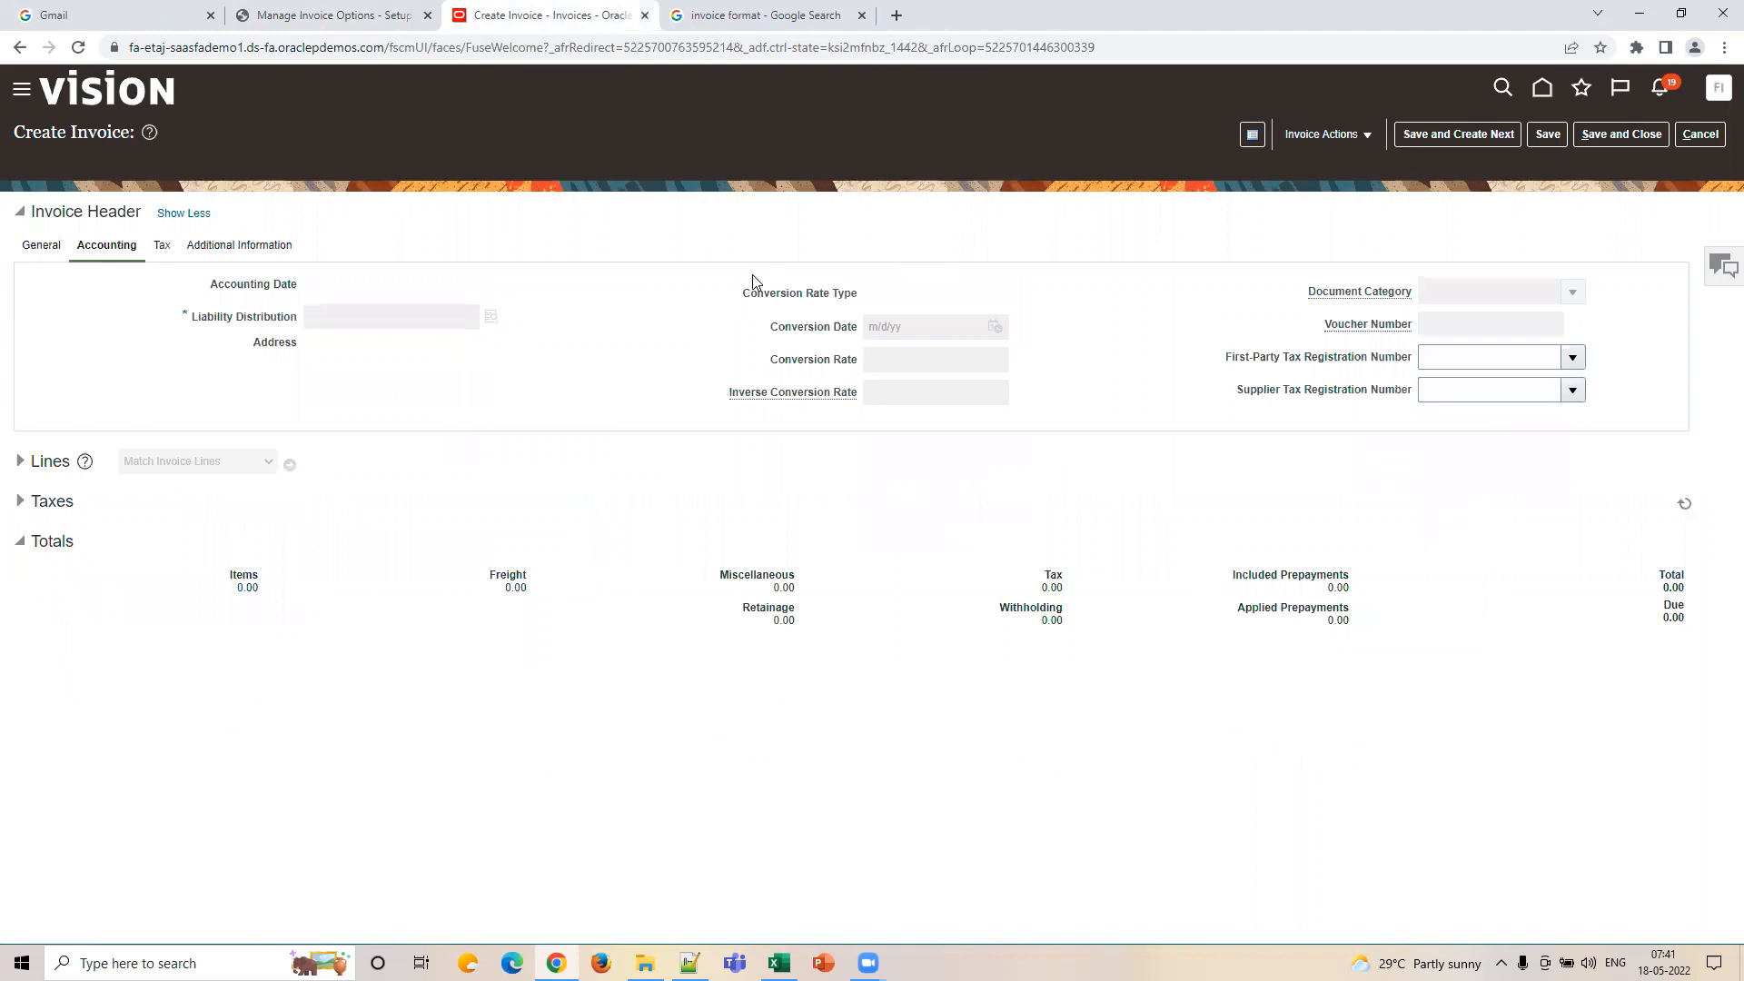
{"action": "mouse_move", "coordinate": [1360, 295]}
Compare the Allow document category override option in Manage Invoice Options with the invoice's Document Category and Voucher Number fields.
{"action": "left_click", "coordinate": [338, 26]}
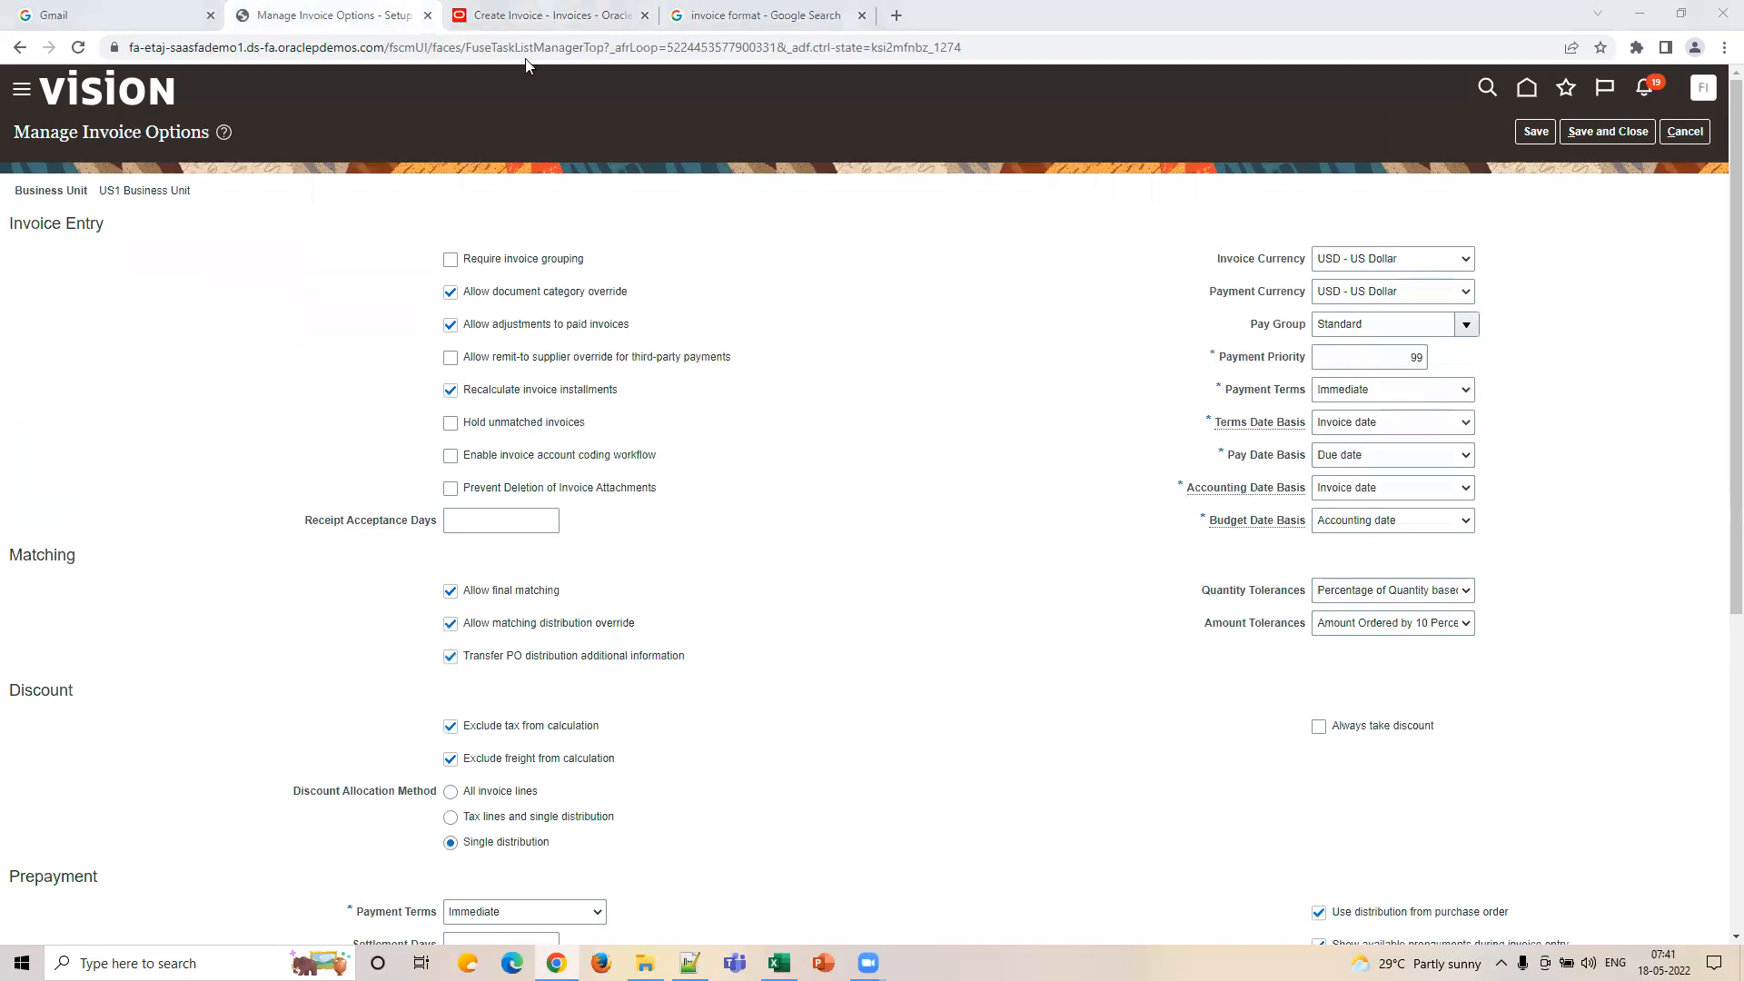
{"action": "left_click", "coordinate": [556, 20]}
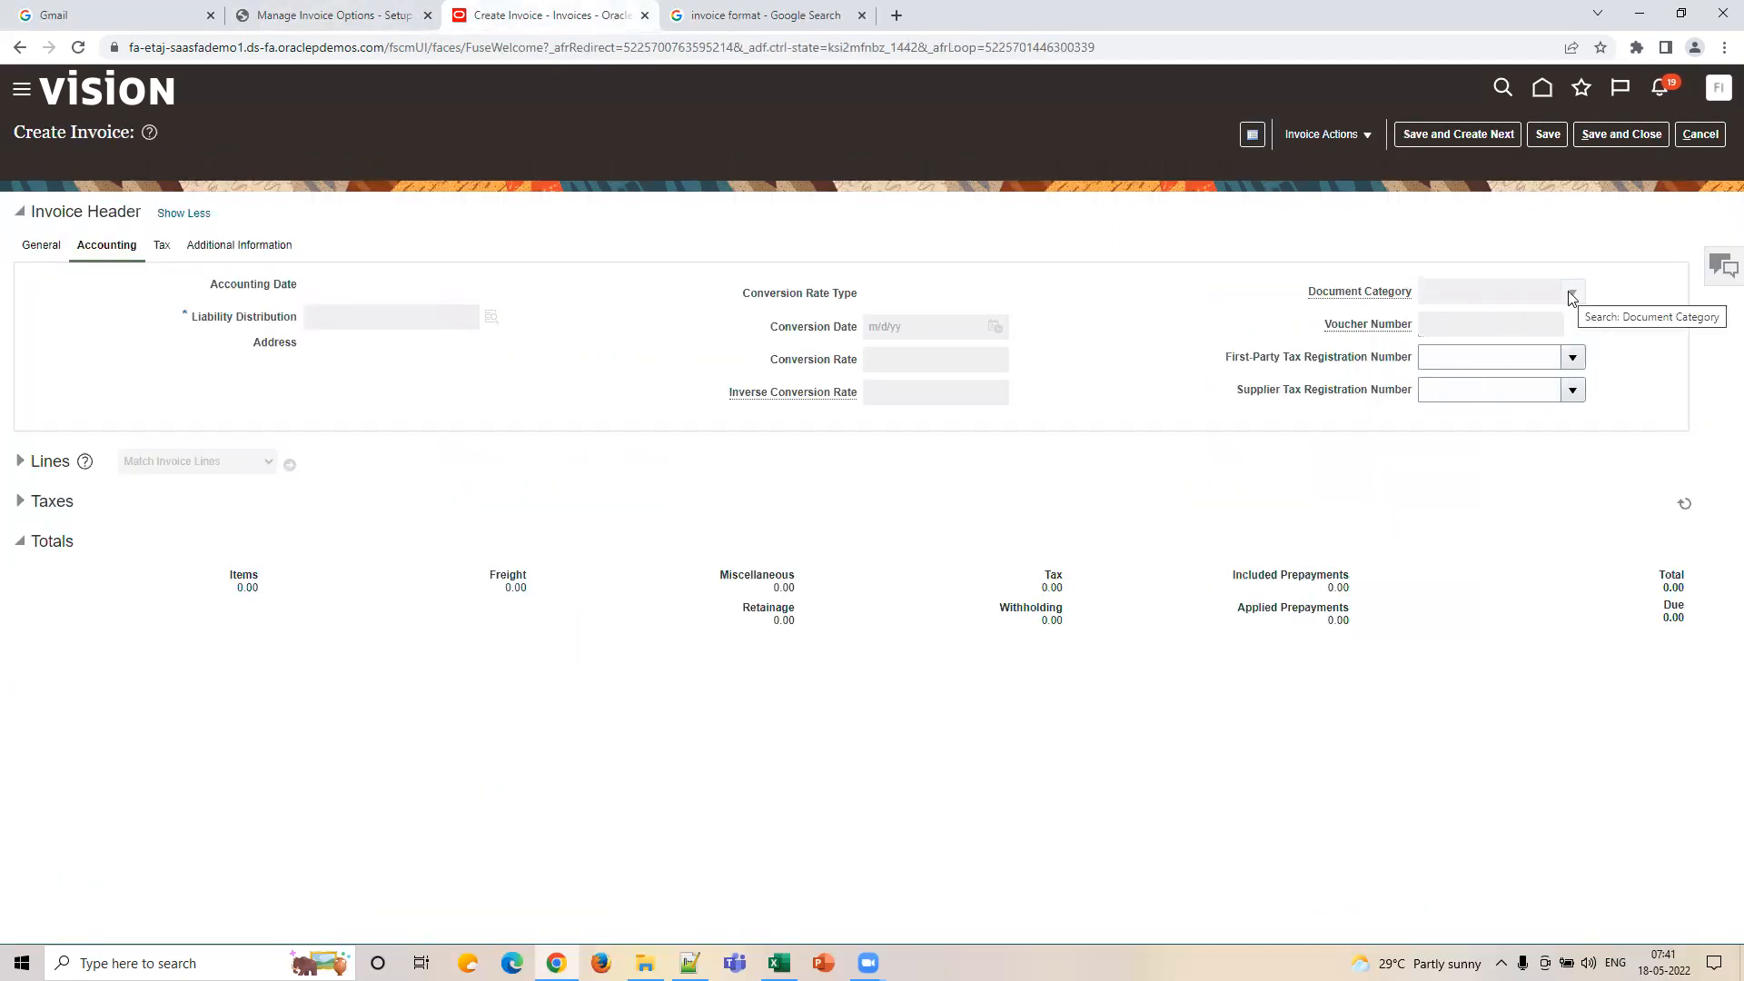
{"action": "left_click", "coordinate": [270, 27]}
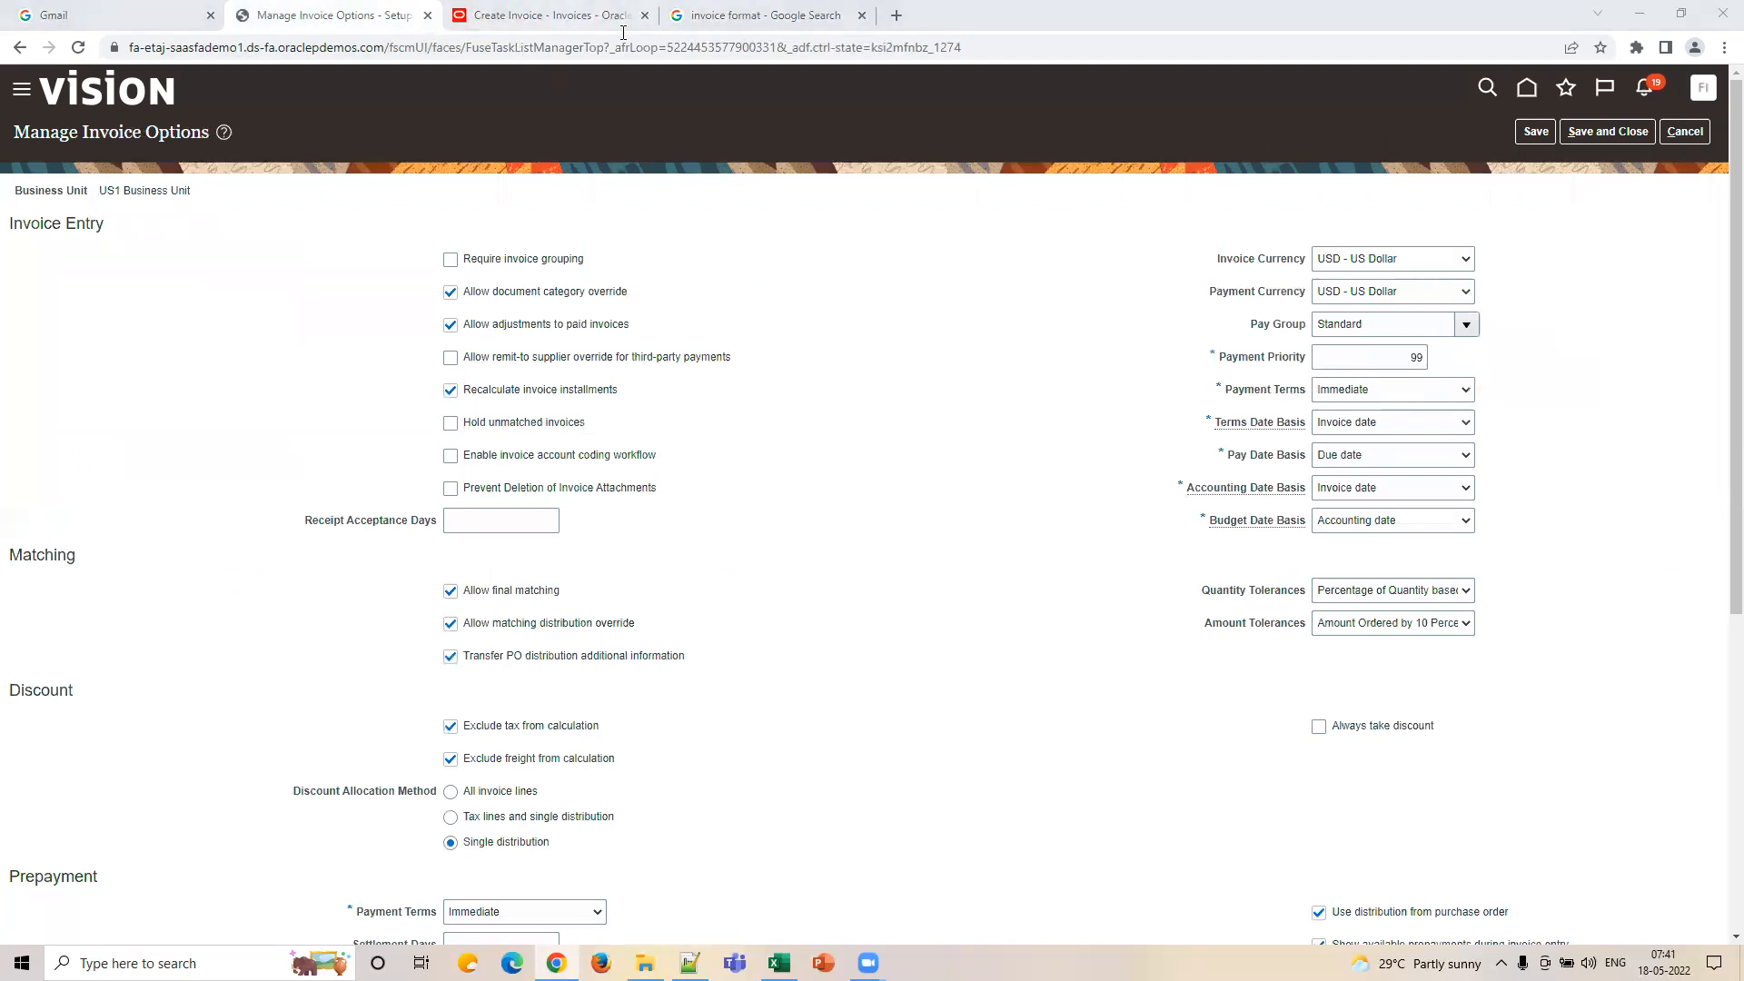
{"action": "left_click", "coordinate": [507, 32]}
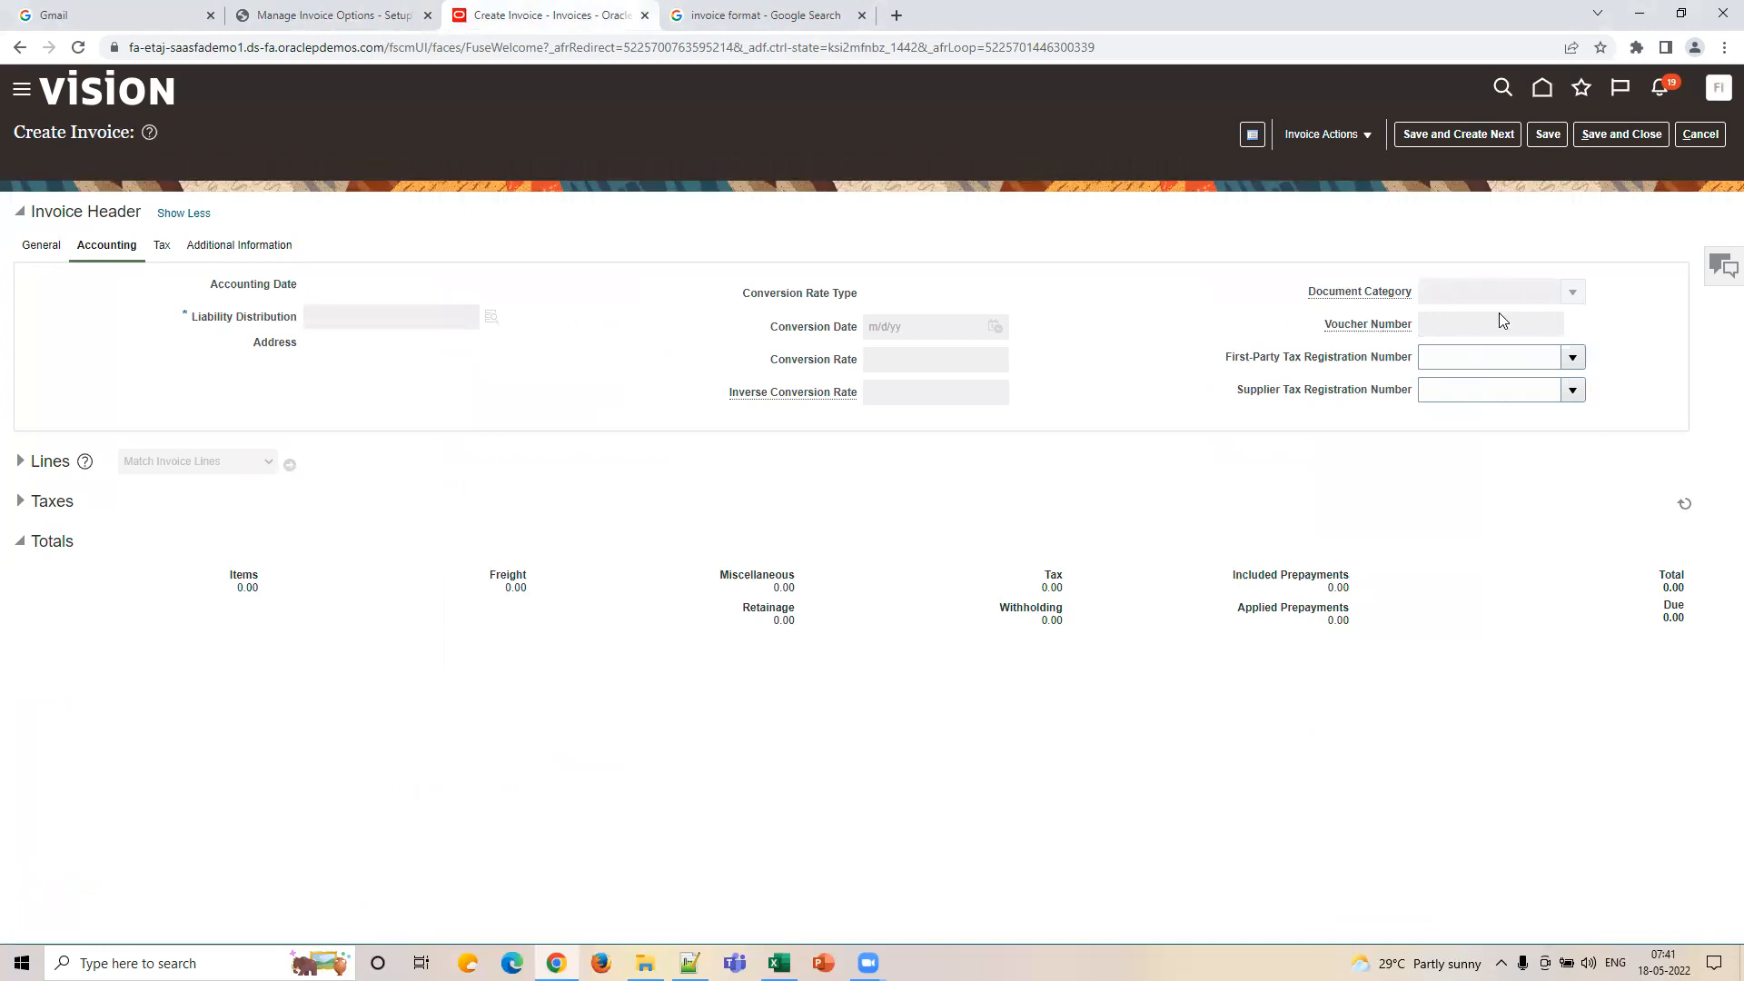
{"action": "left_click", "coordinate": [305, 11]}
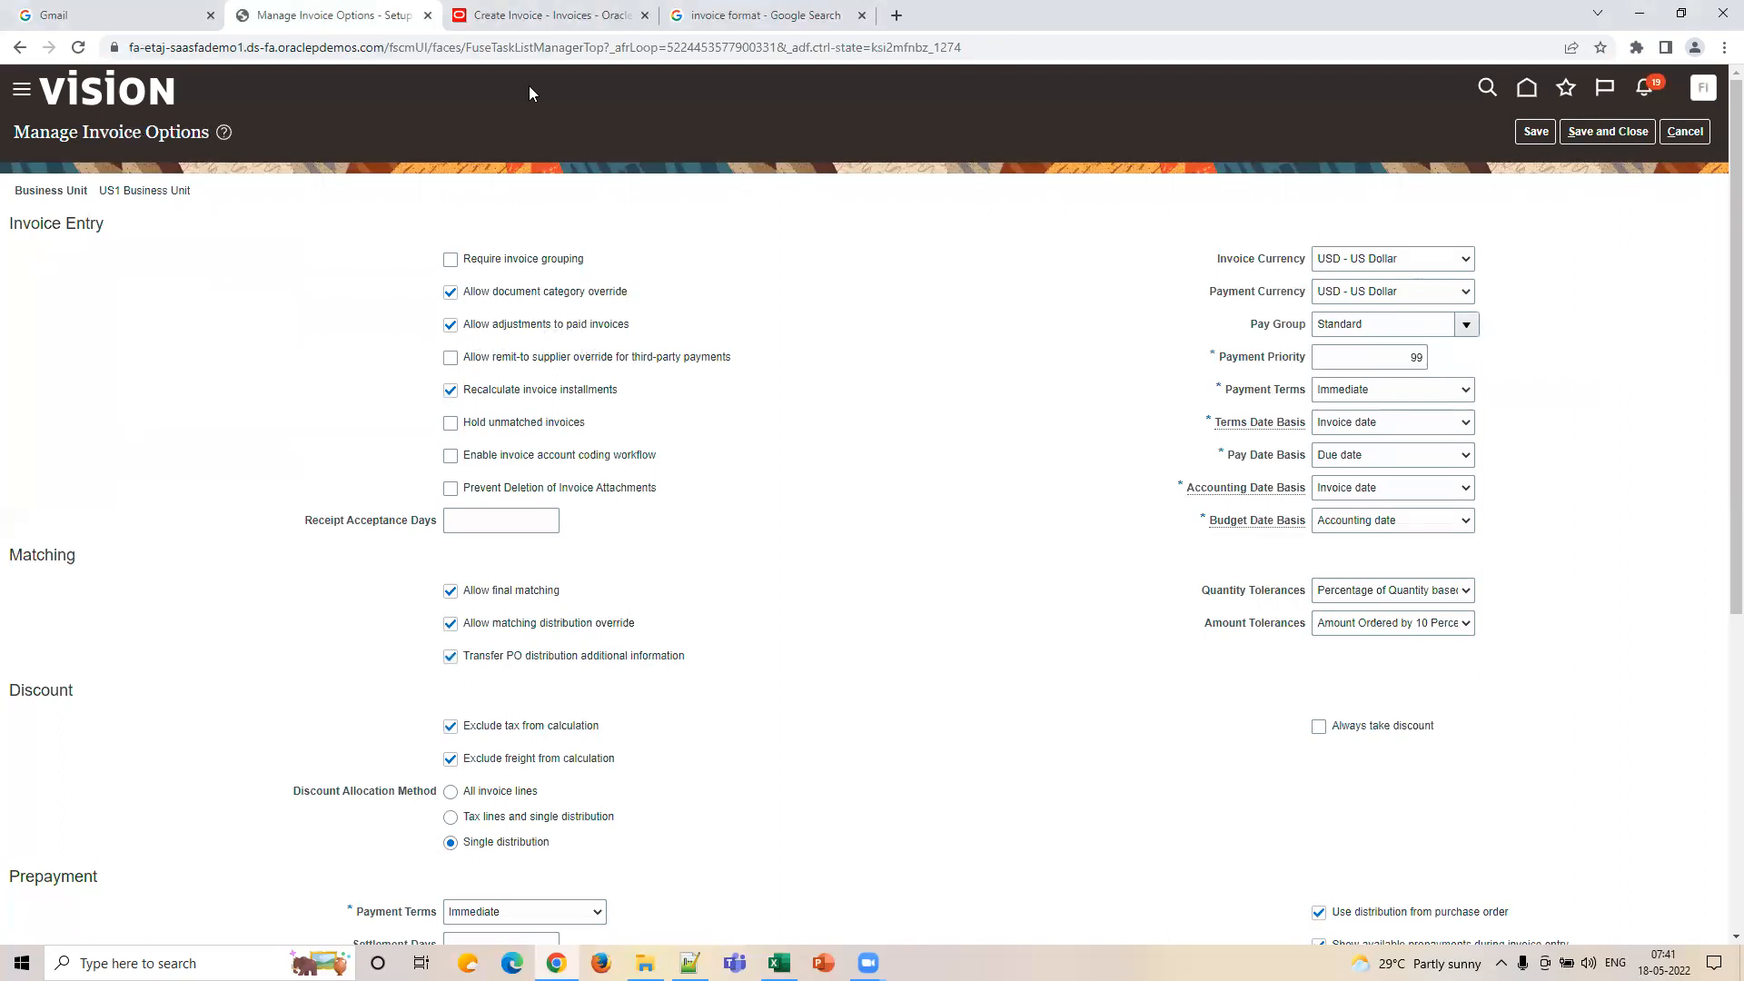
Review the invoice's general header details alongside the Allow adjustments to paid invoices option in Manage Invoice Options.
{"action": "left_click", "coordinate": [524, 16]}
{"action": "left_click", "coordinate": [44, 247]}
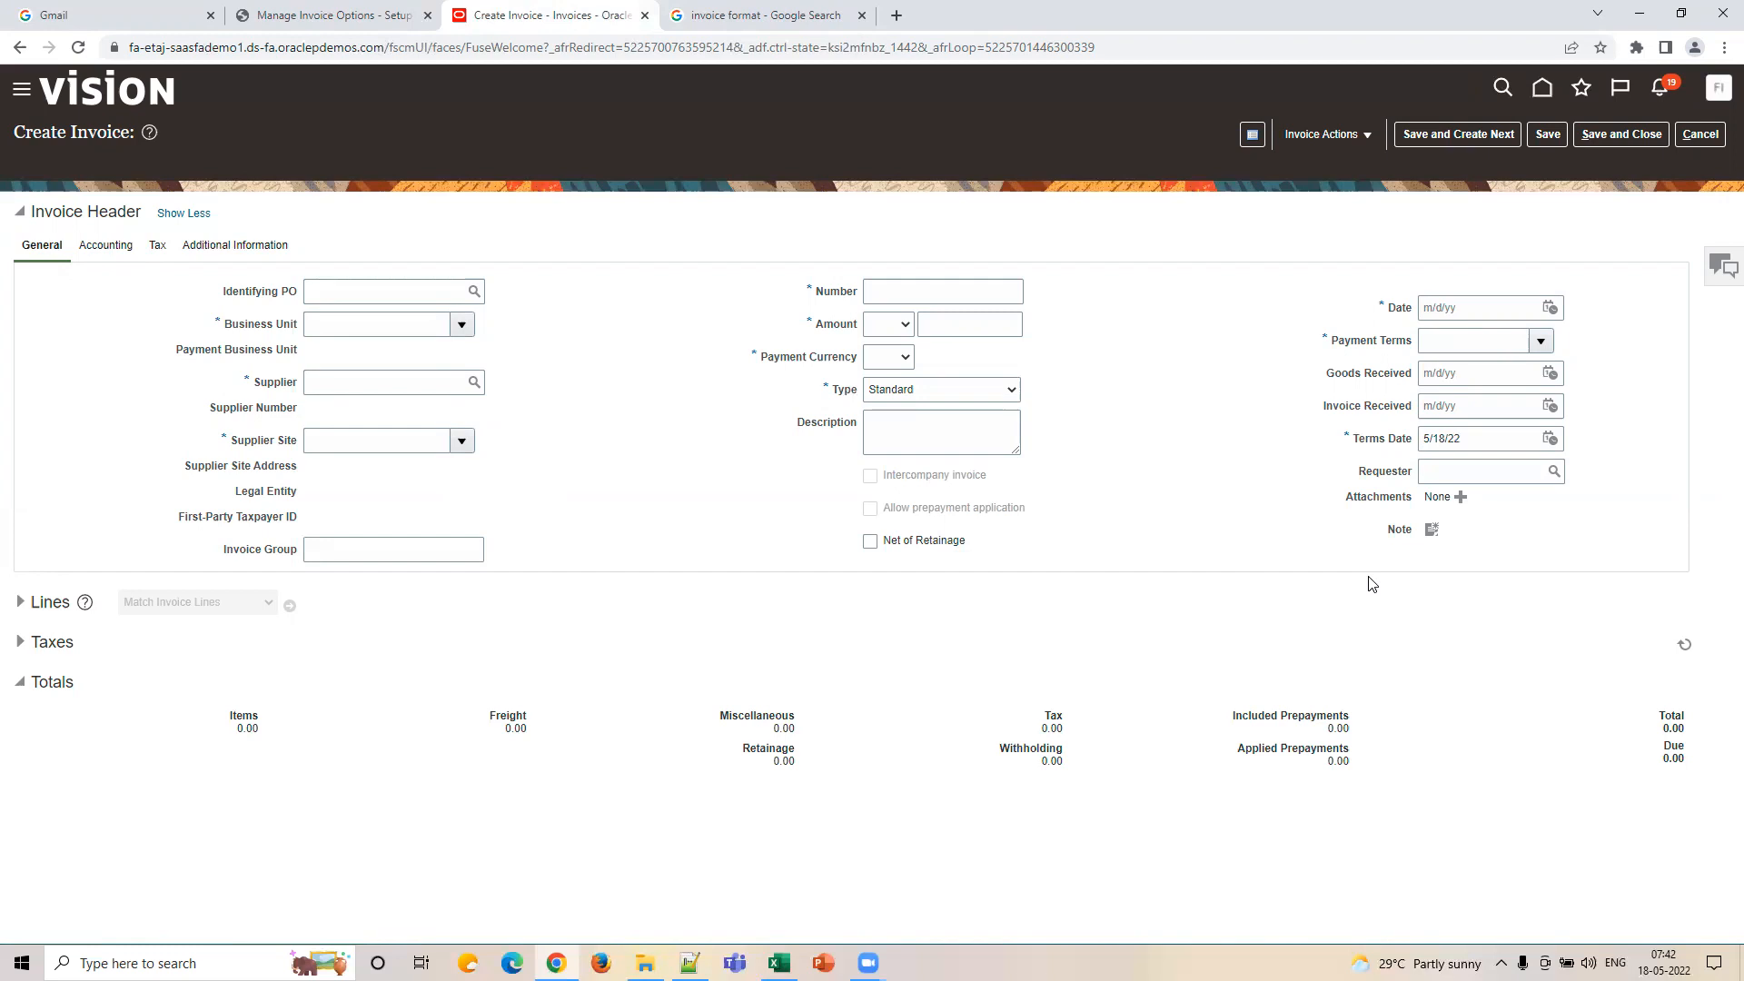
{"action": "left_click", "coordinate": [309, 18]}
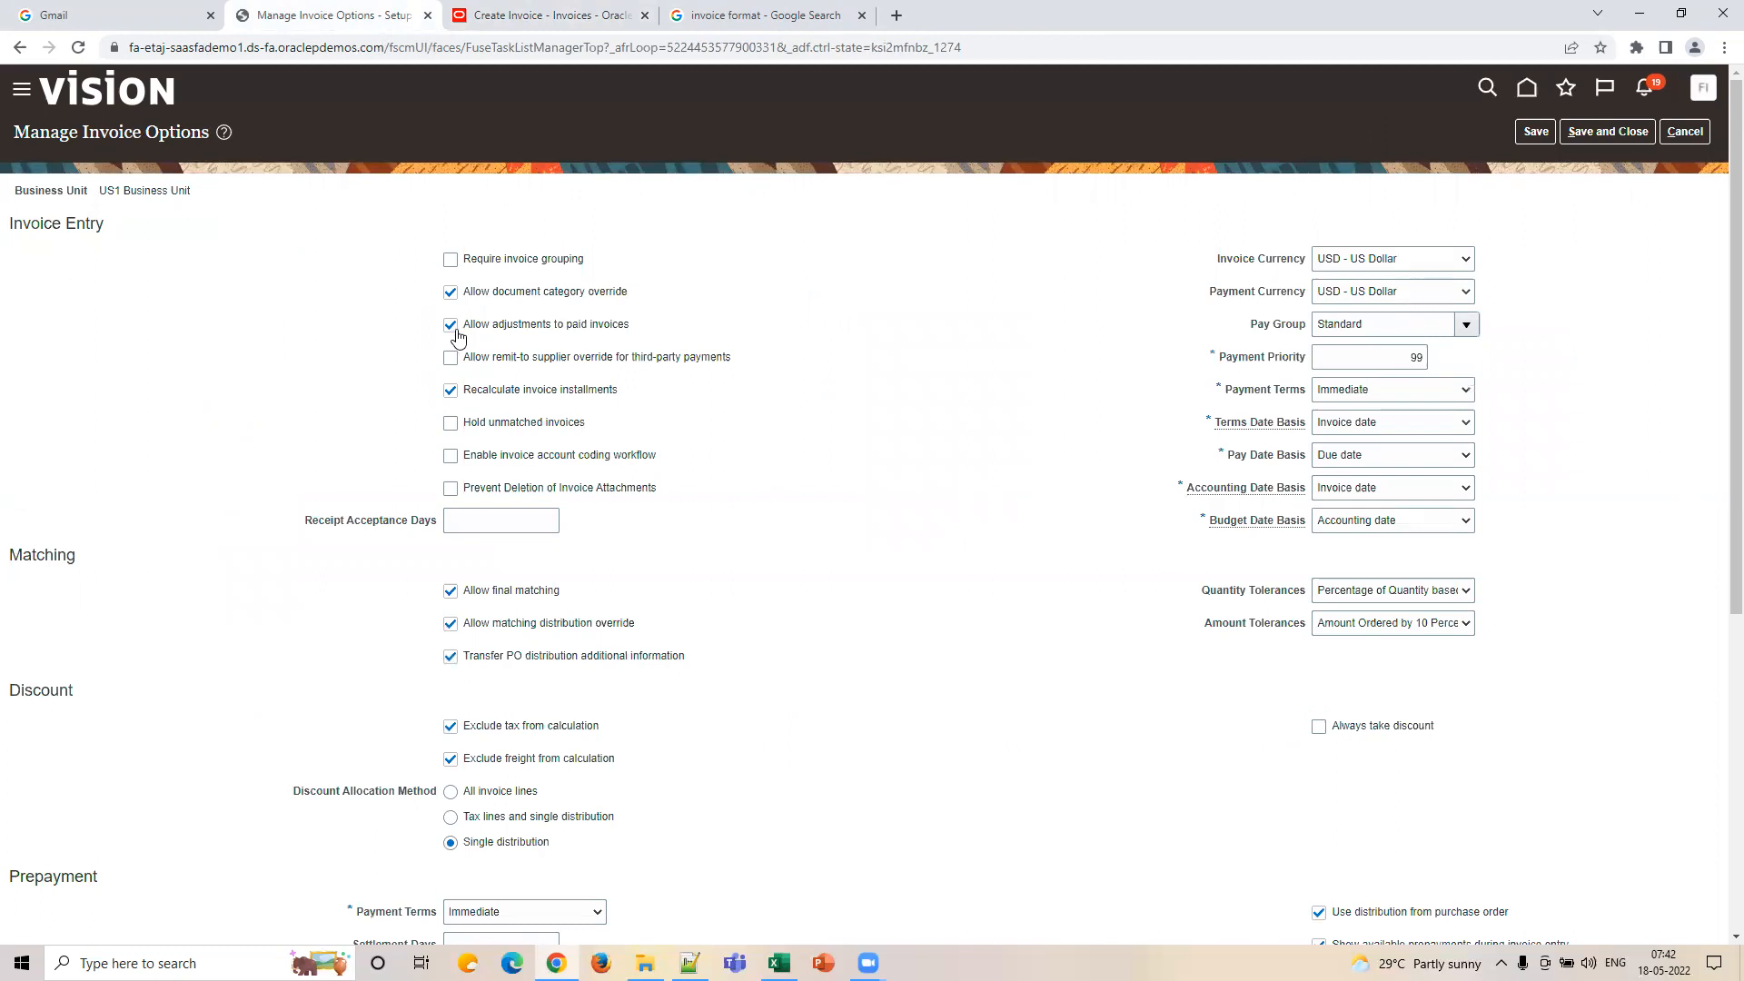
{"action": "key", "text": "ctrl+Tab"}
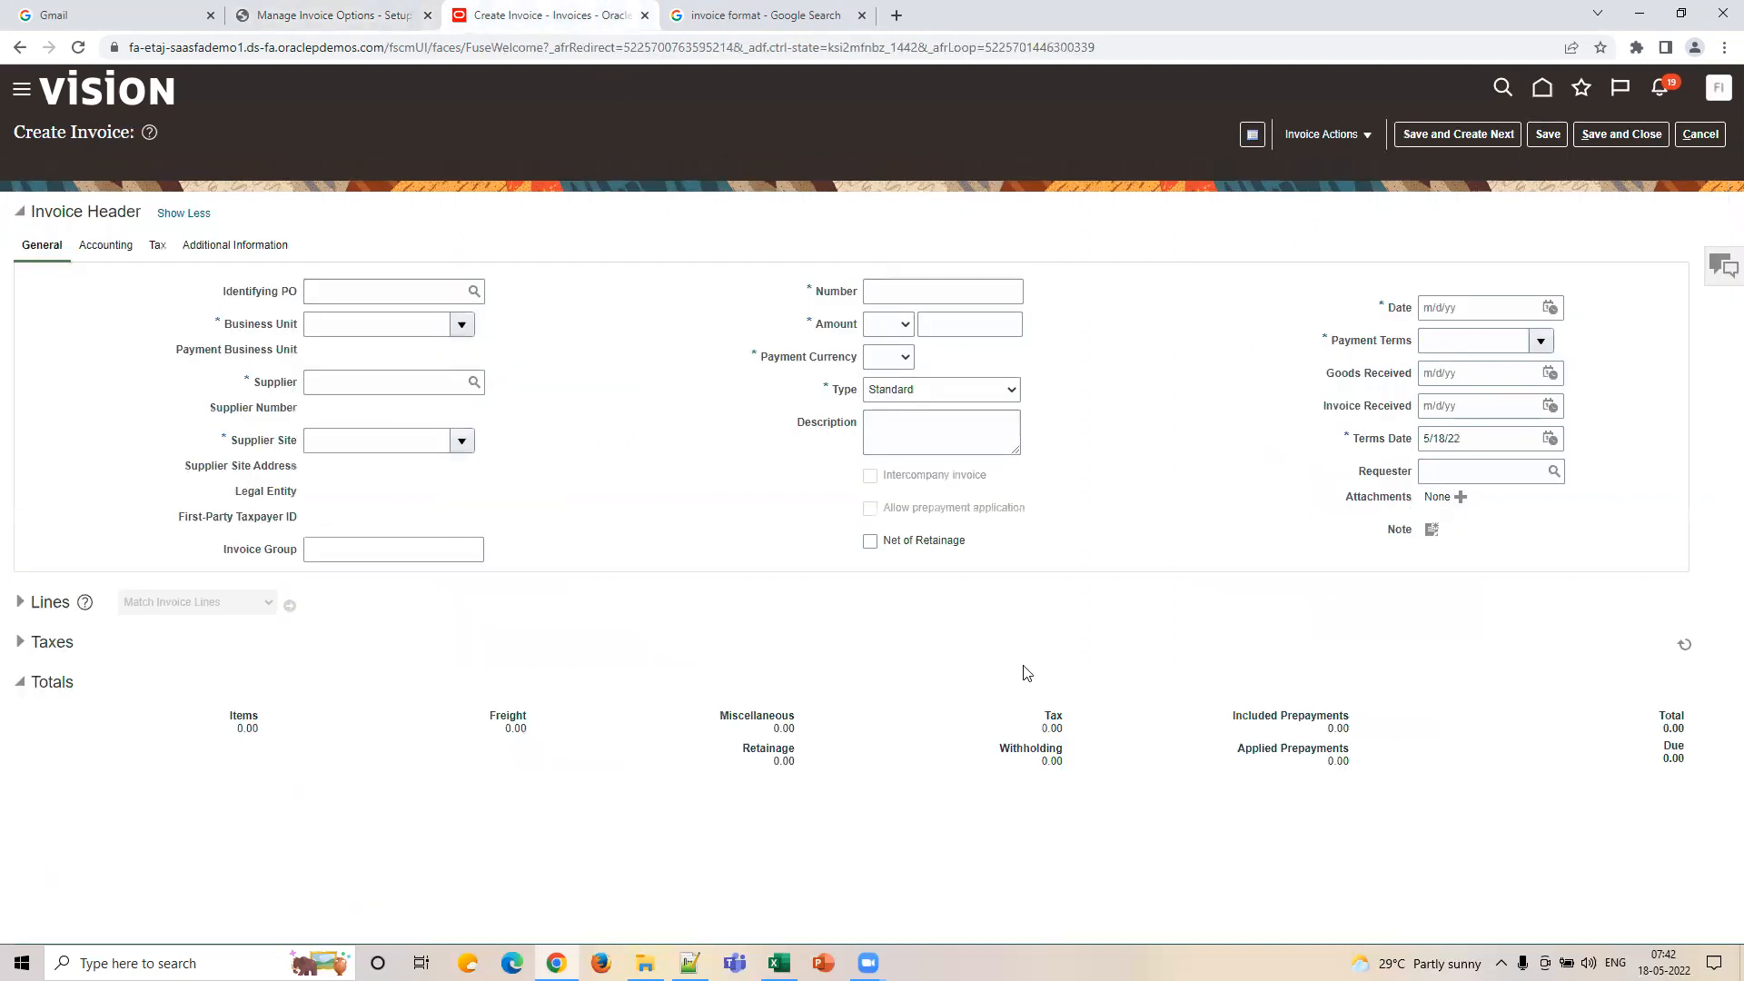
{"action": "key", "text": "ctrl+shift+Tab"}
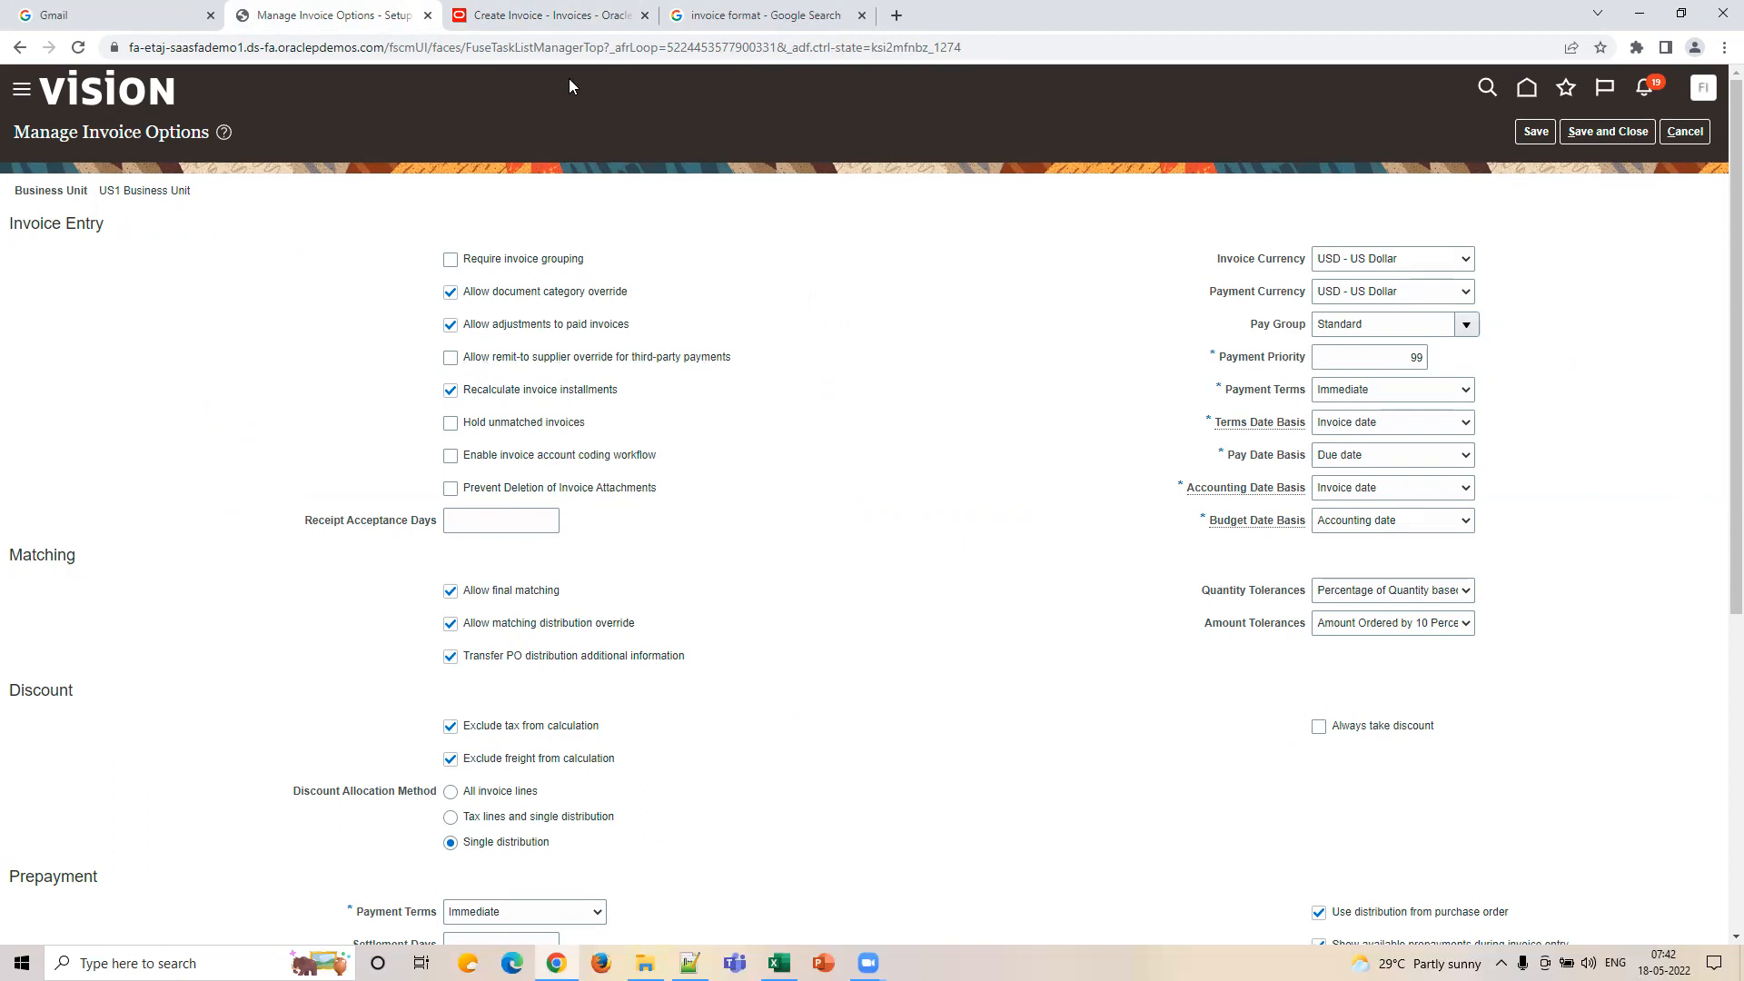
{"action": "key", "text": "ctrl+Tab"}
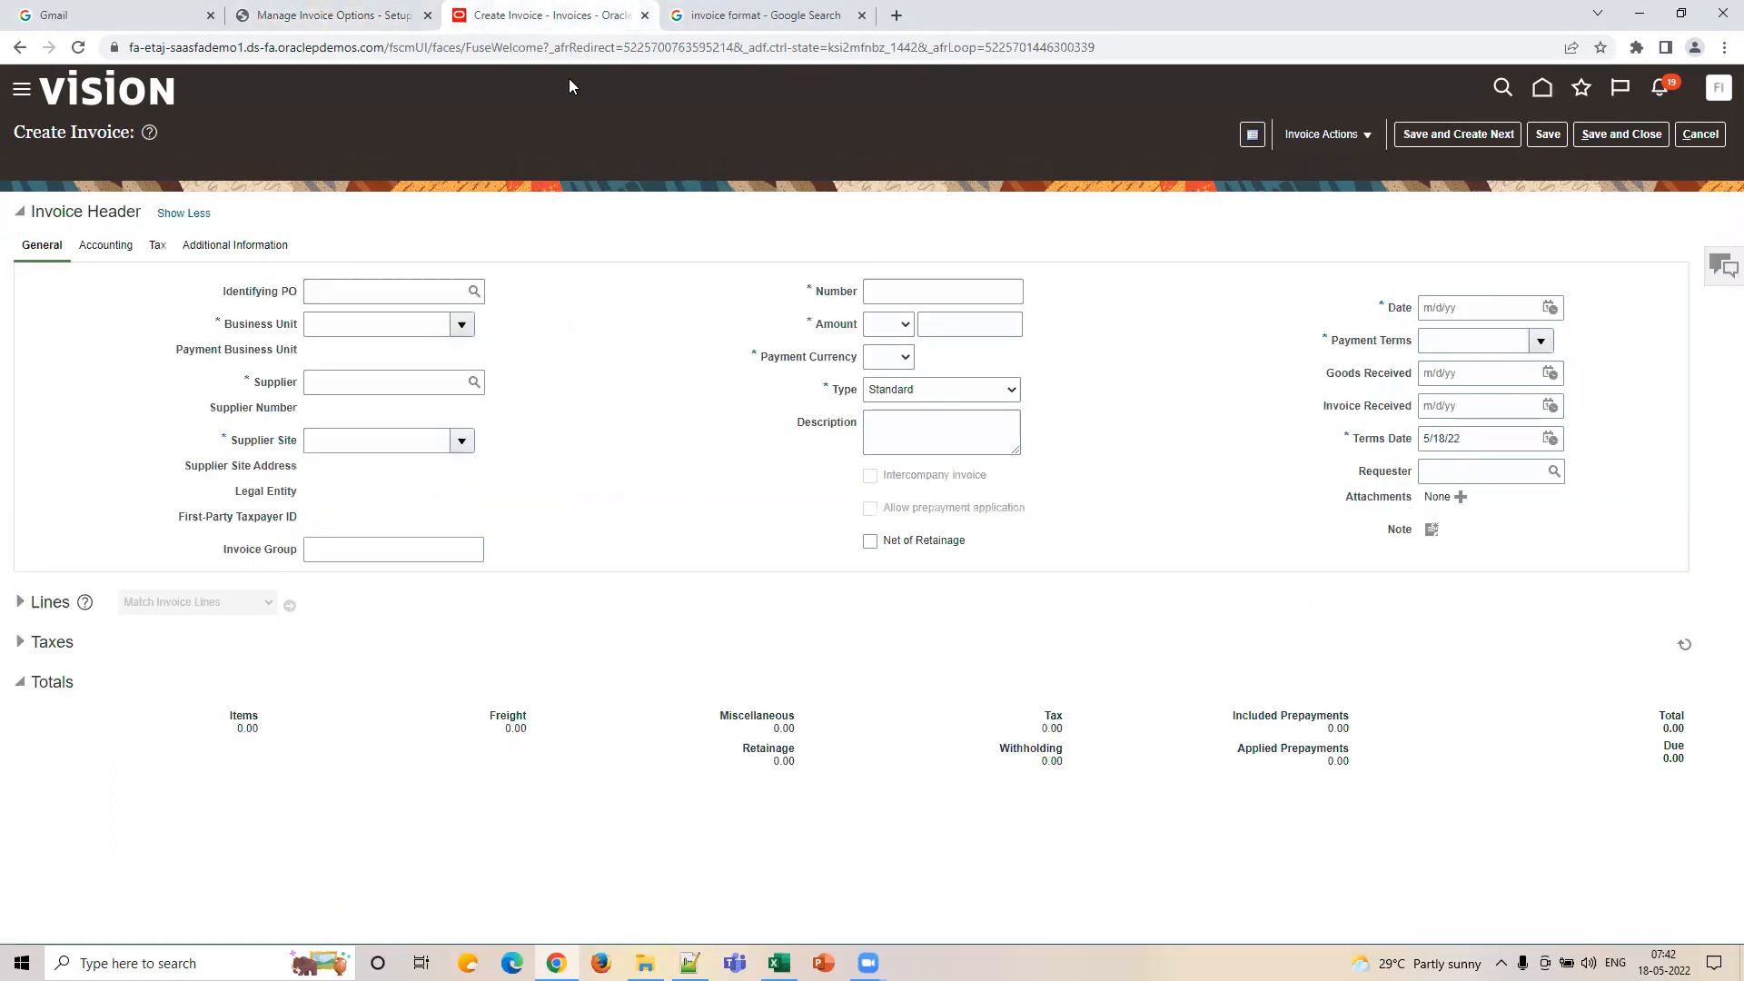
Check the accounting and general details of the invoice header once more and return to the Manage Invoice Options page.
{"action": "left_click", "coordinate": [80, 239]}
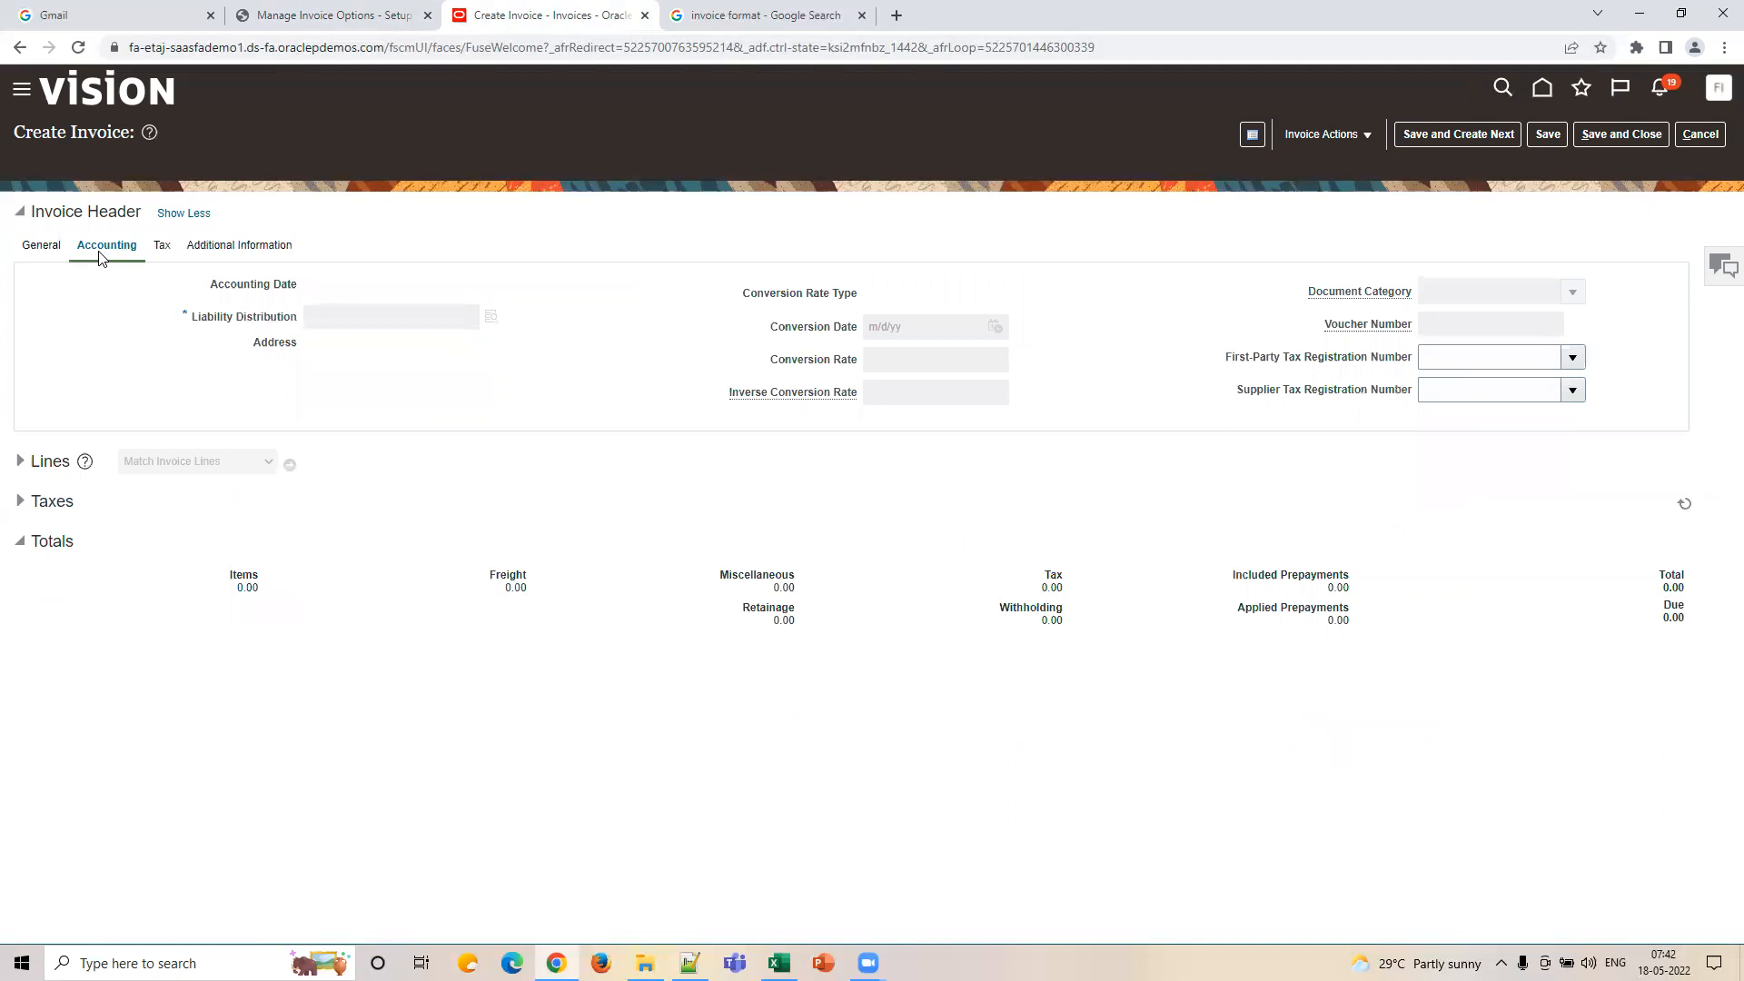
{"action": "left_click", "coordinate": [200, 255]}
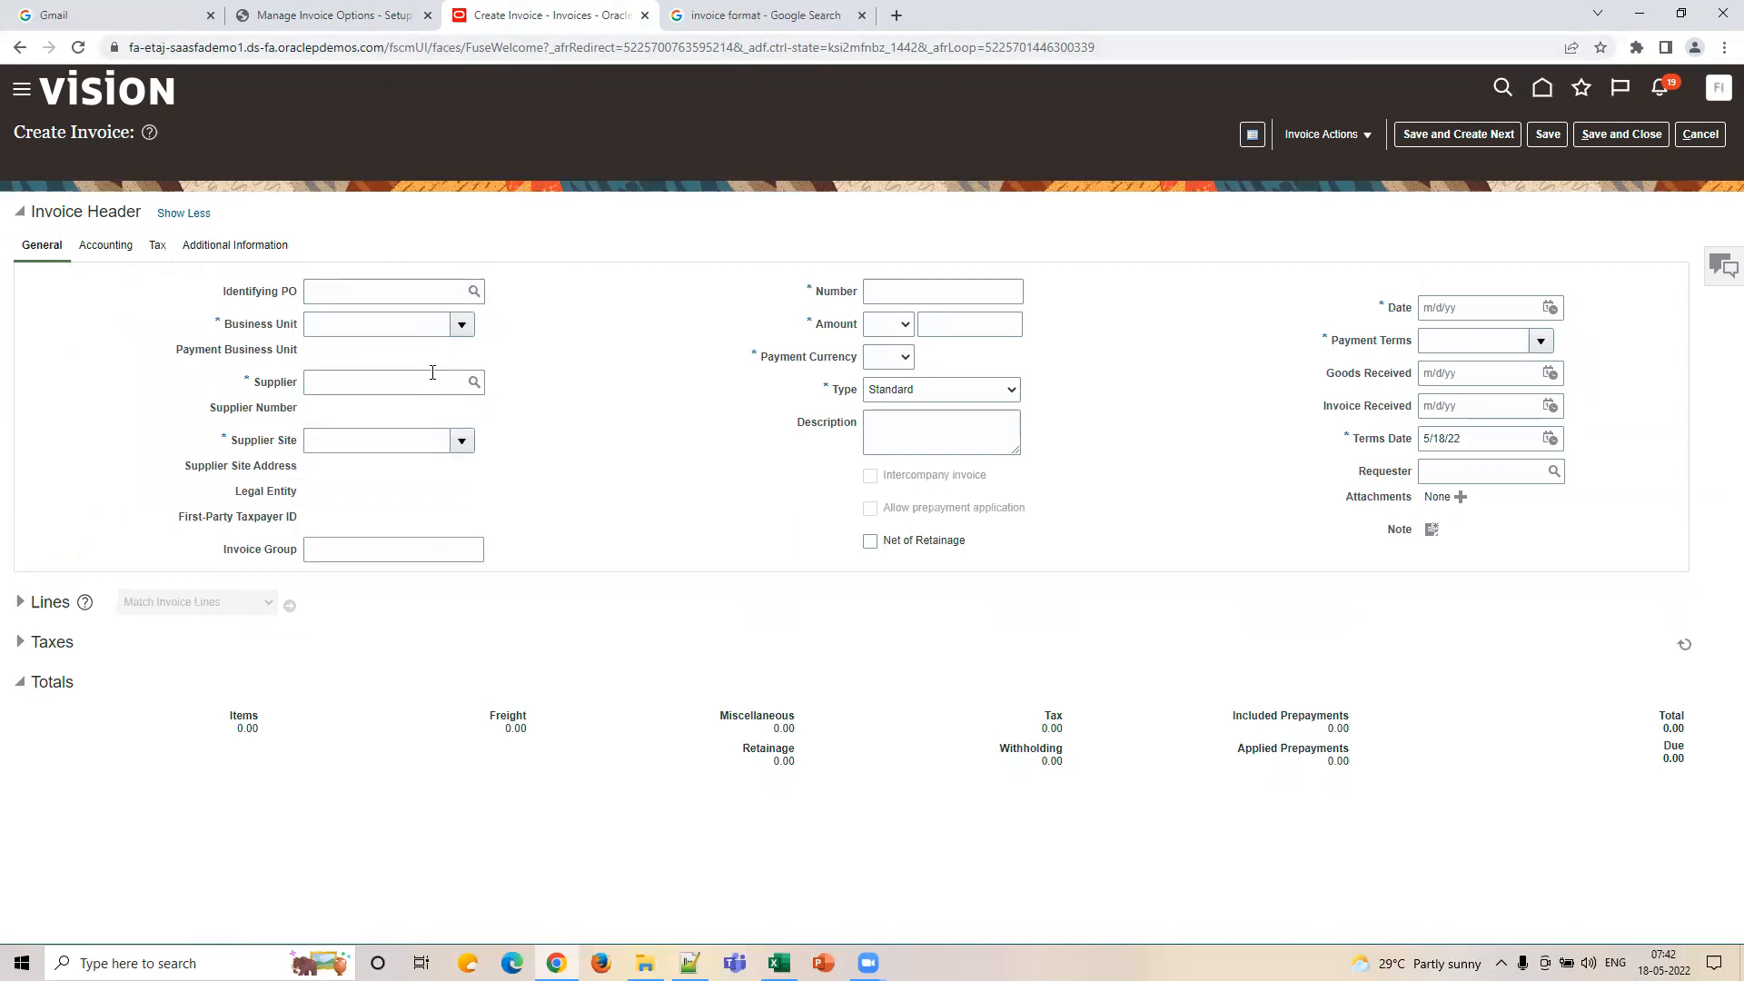
{"action": "left_click", "coordinate": [372, 15]}
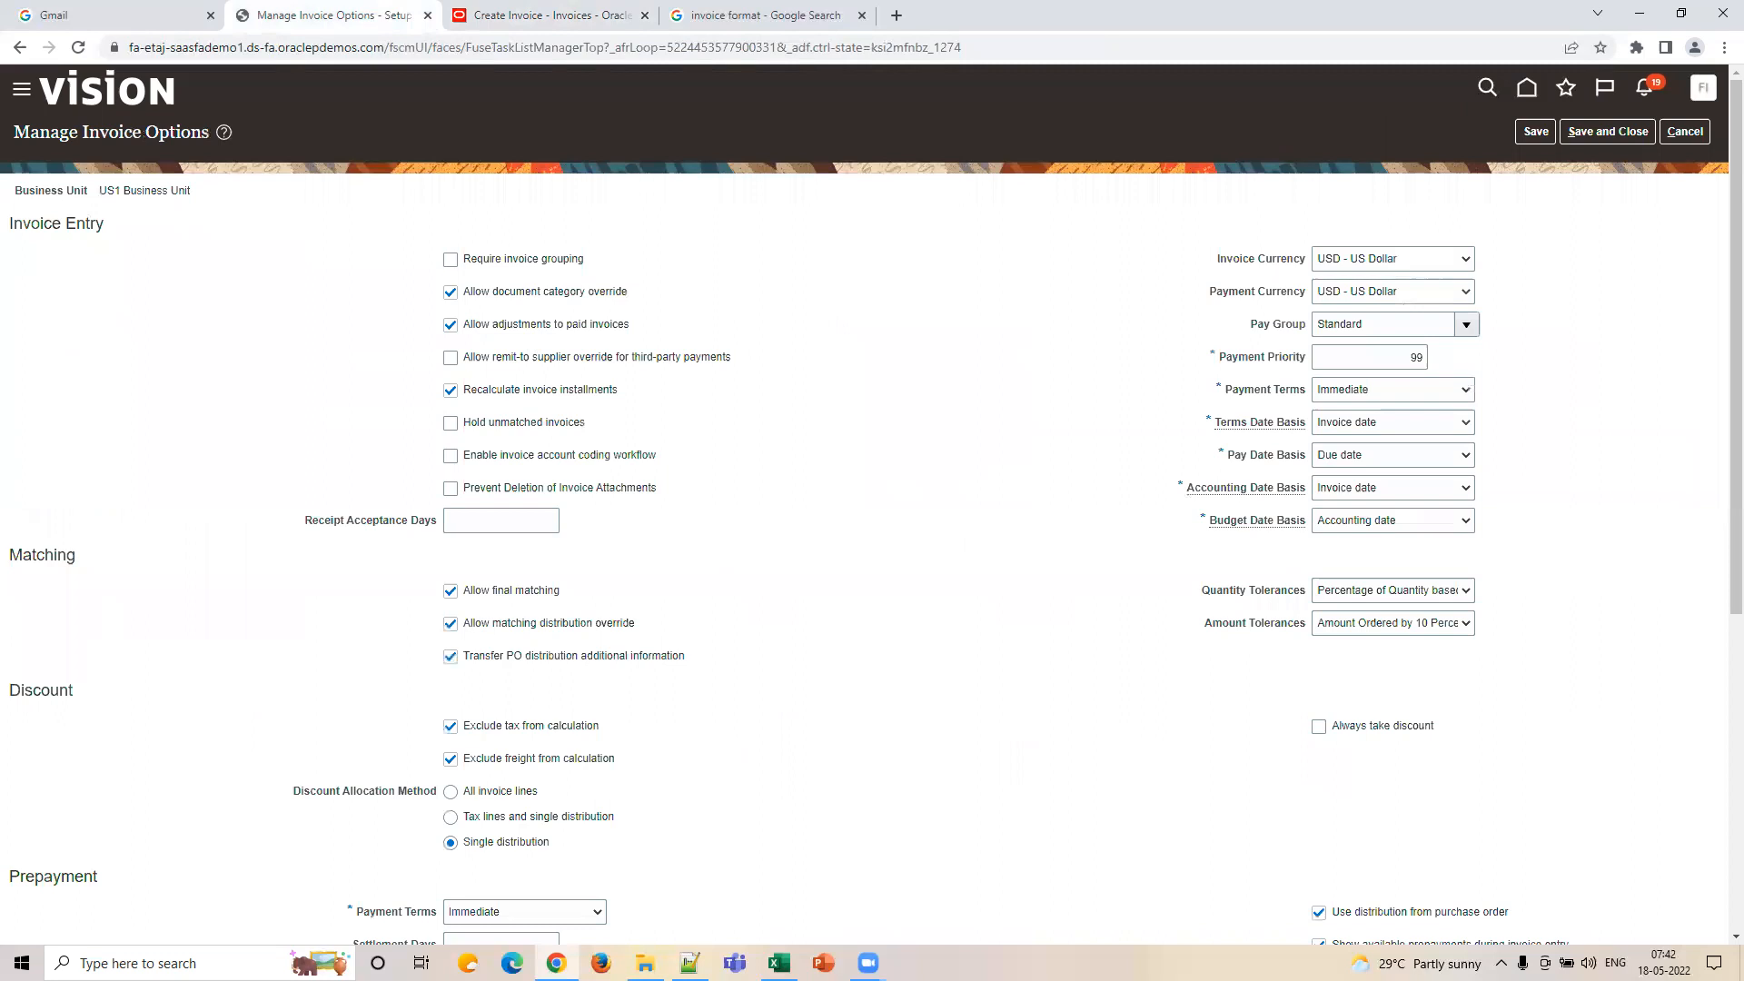
Switch to the Excel setups list and clear the cell range J23:L27 below the AP table.
{"action": "left_click", "coordinate": [778, 963]}
{"action": "left_click", "coordinate": [1011, 800]}
{"action": "left_click_drag", "start_coordinate": [921, 680], "coordinate": [1301, 747]}
{"action": "key", "text": "Delete"}
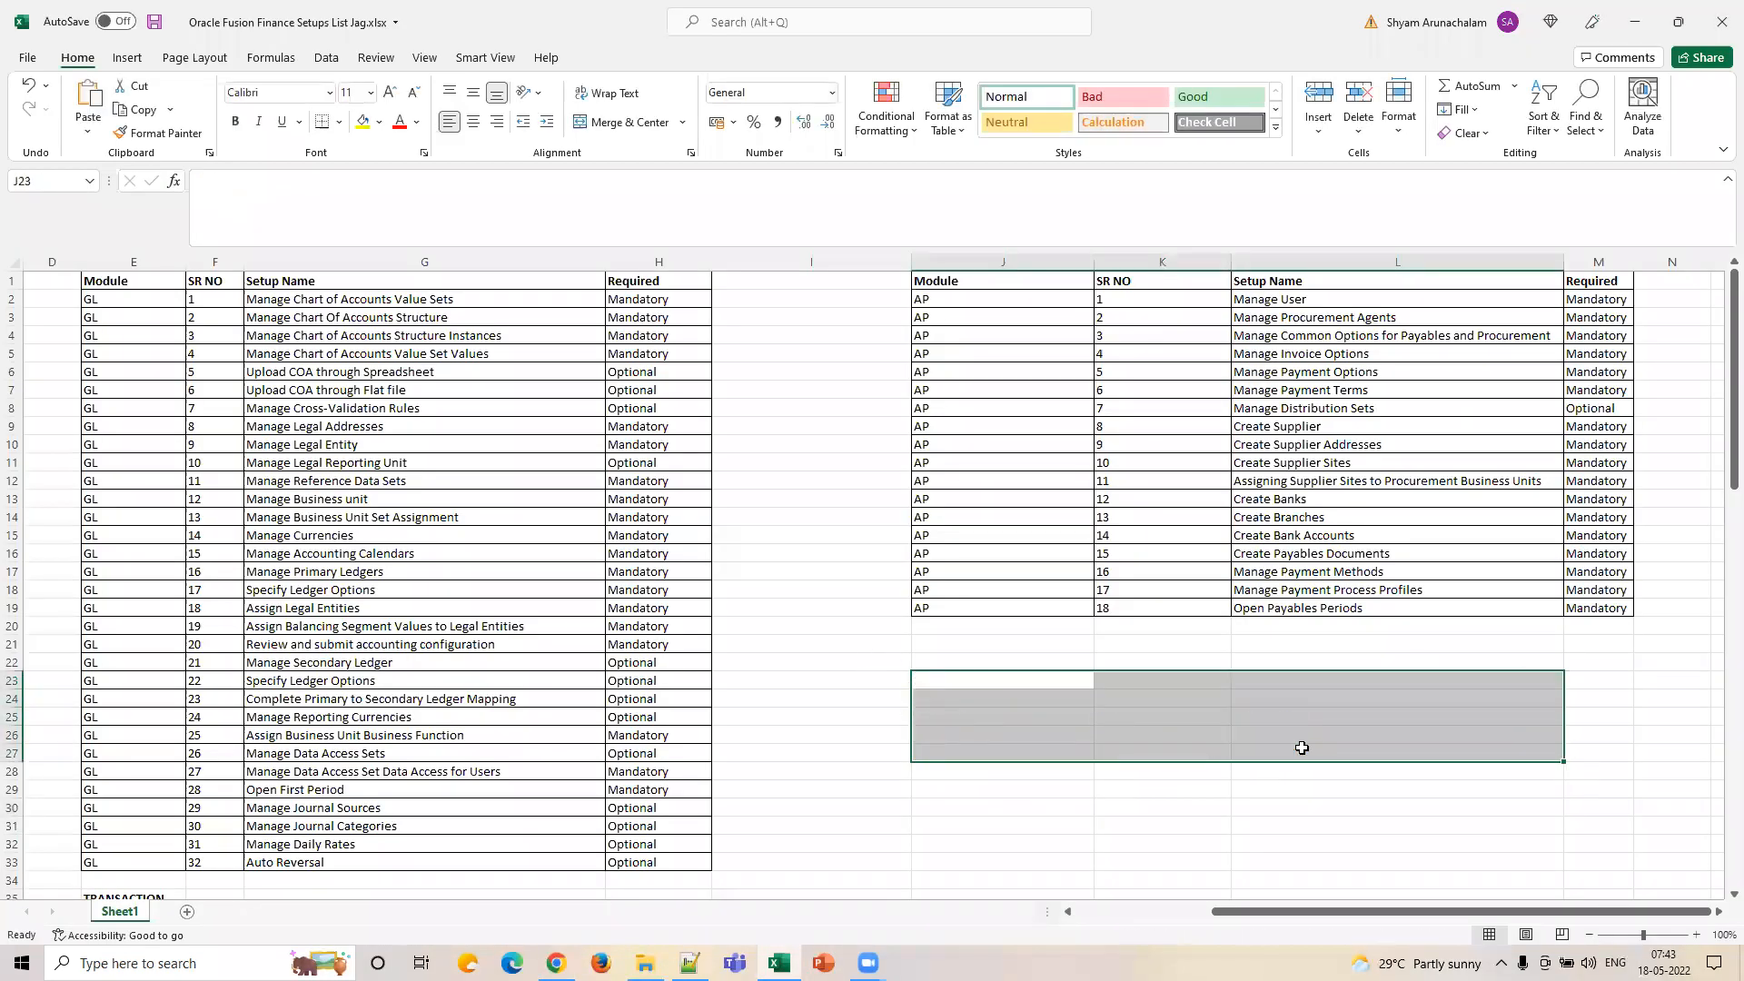
Enter US 1 in cell J23 and Union in cell J24 below the AP setup table.
{"action": "left_click", "coordinate": [972, 731]}
{"action": "left_click", "coordinate": [968, 690]}
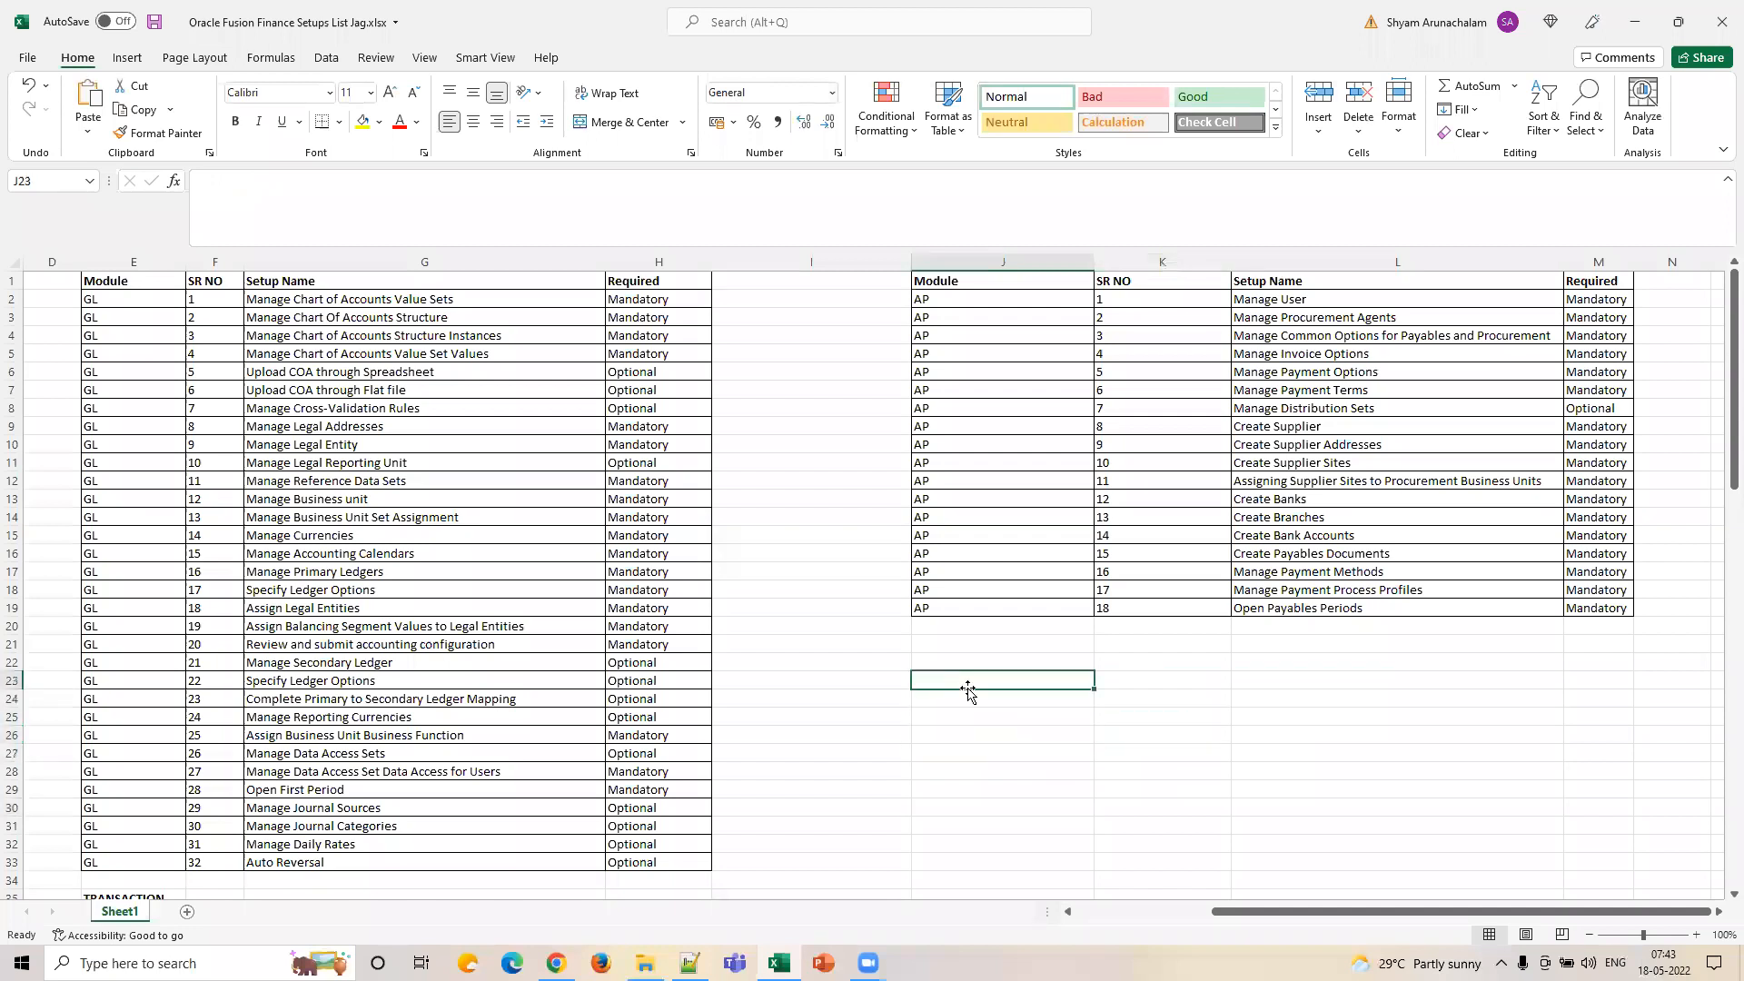
{"action": "type", "text": "US 1"}
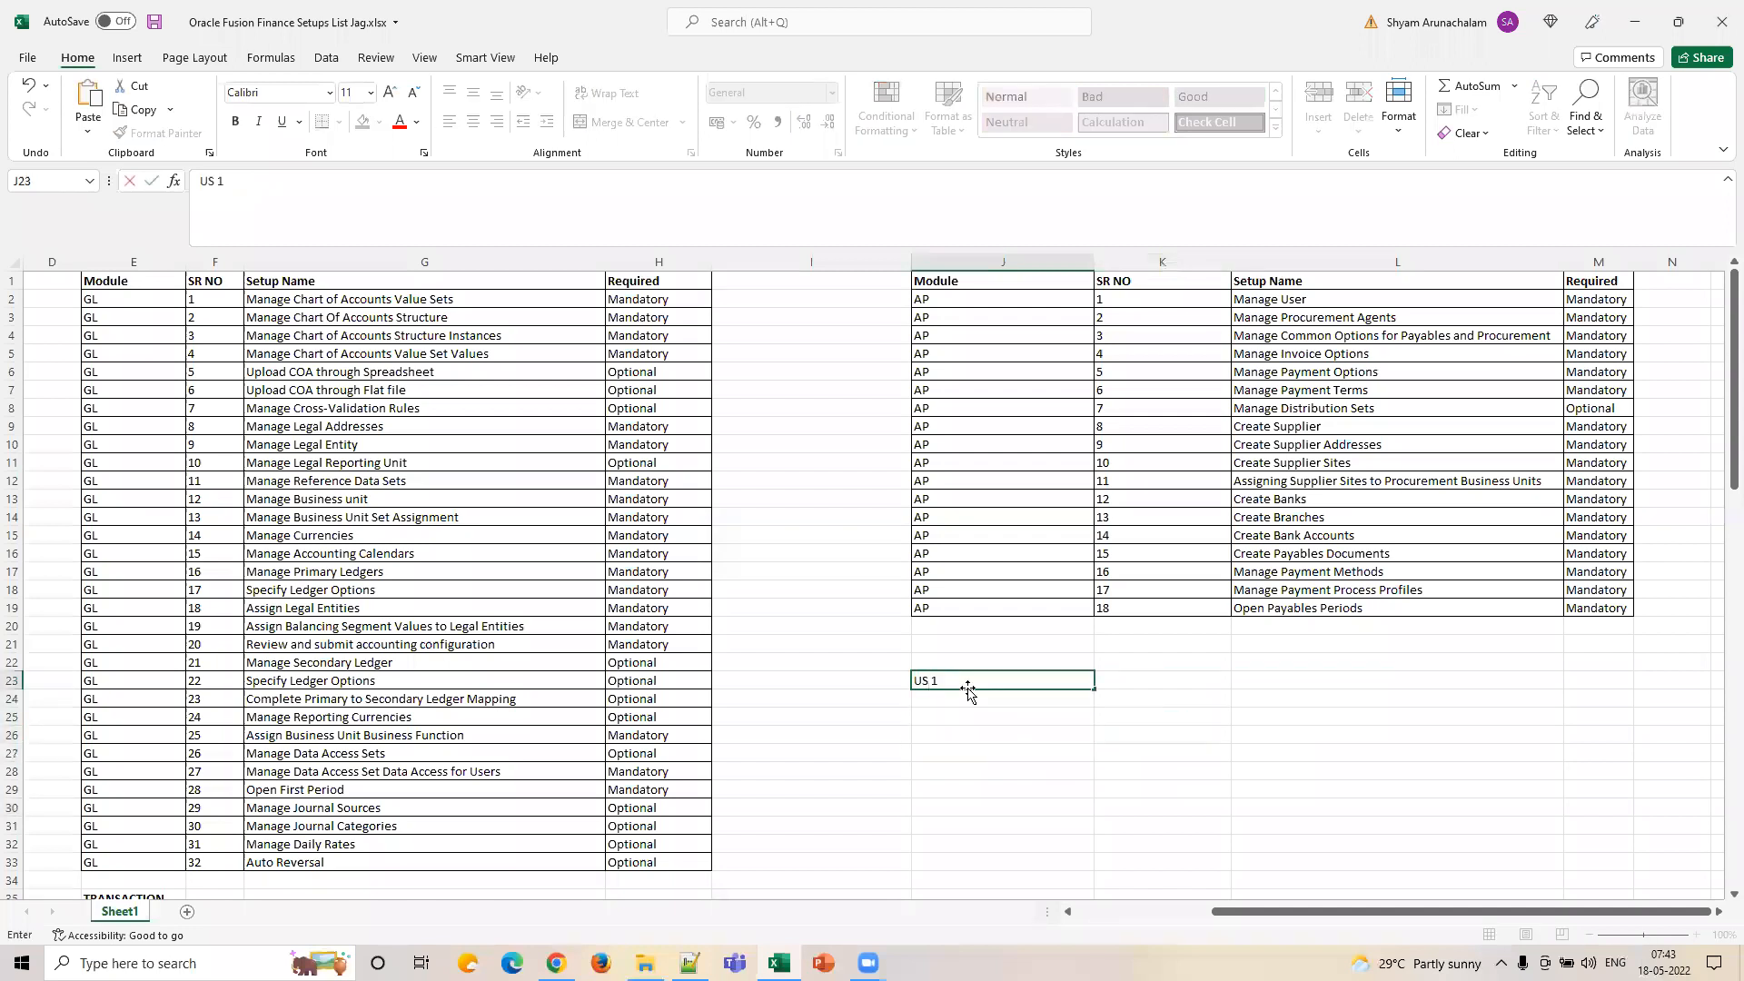
{"action": "key", "text": "Return"}
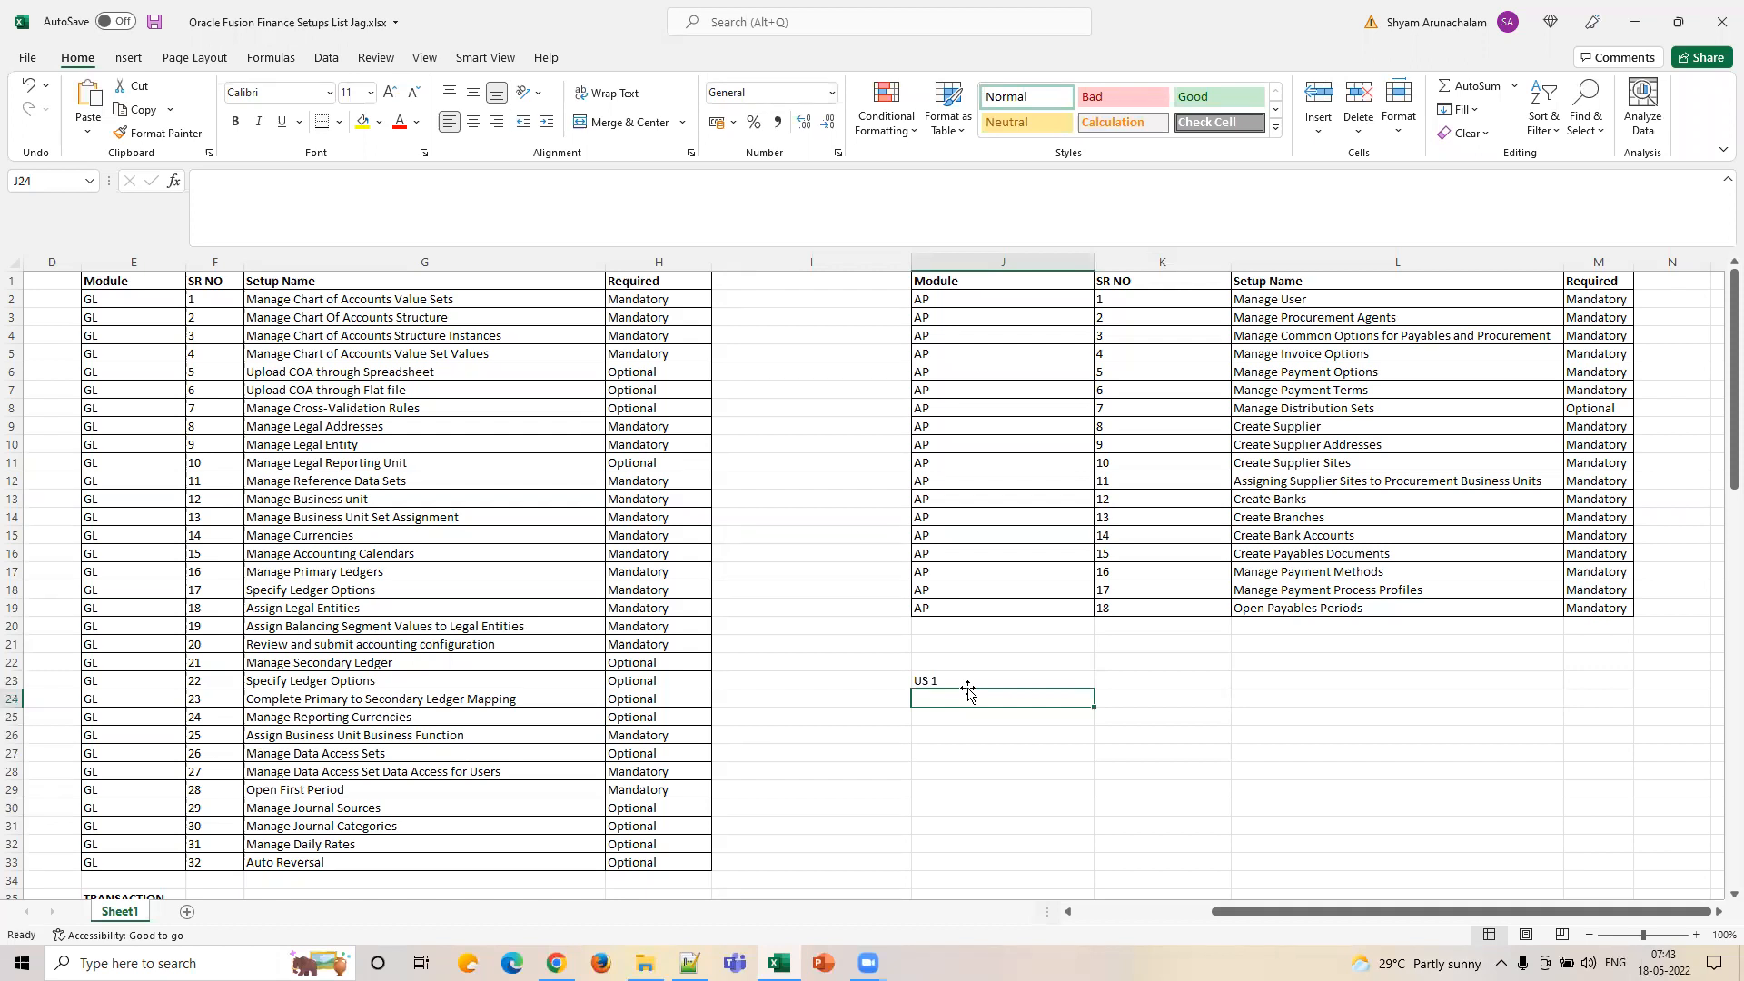
{"action": "type", "text": "Umiom"}
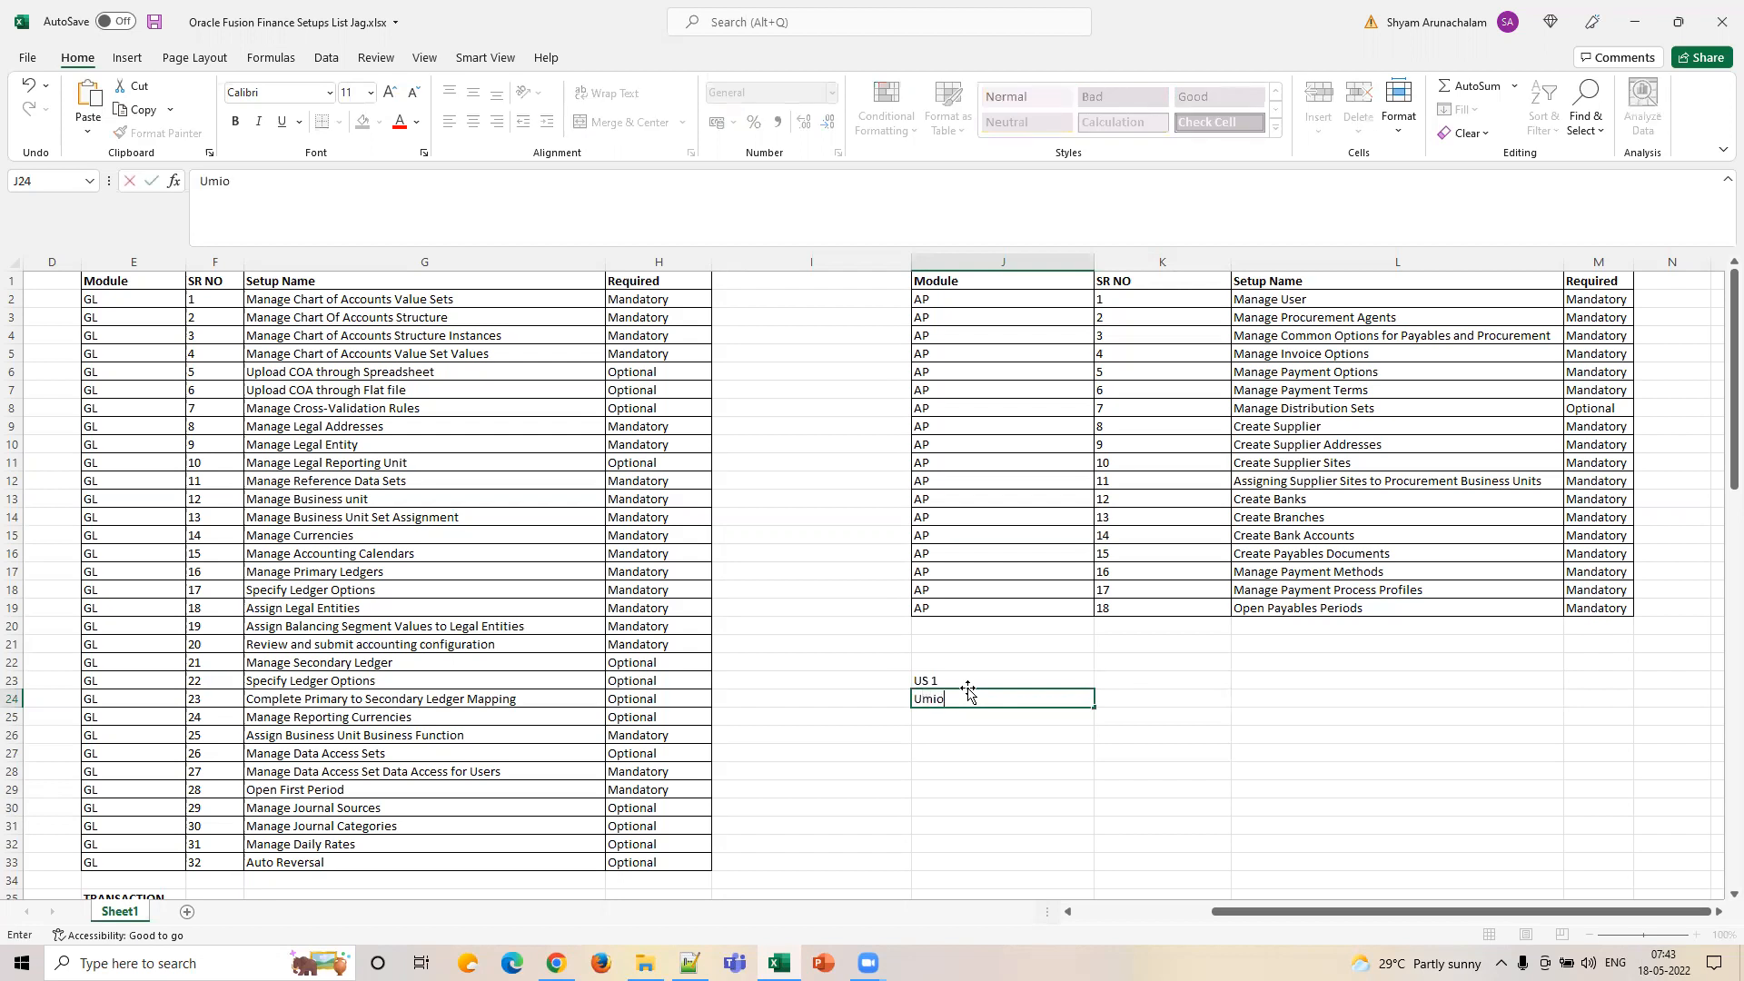
{"action": "key", "text": "BackSpace"}
{"action": "key", "text": "BackSpace"}
{"action": "key", "text": "BackSpace"}
{"action": "key", "text": "BackSpace"}
{"action": "type", "text": "nion"}
{"action": "key", "text": "Return"}
Enter Supplier in cell K24 beside Union and glance at the Manage Invoice Options page.
{"action": "key", "text": "Up"}
{"action": "key", "text": "Right"}
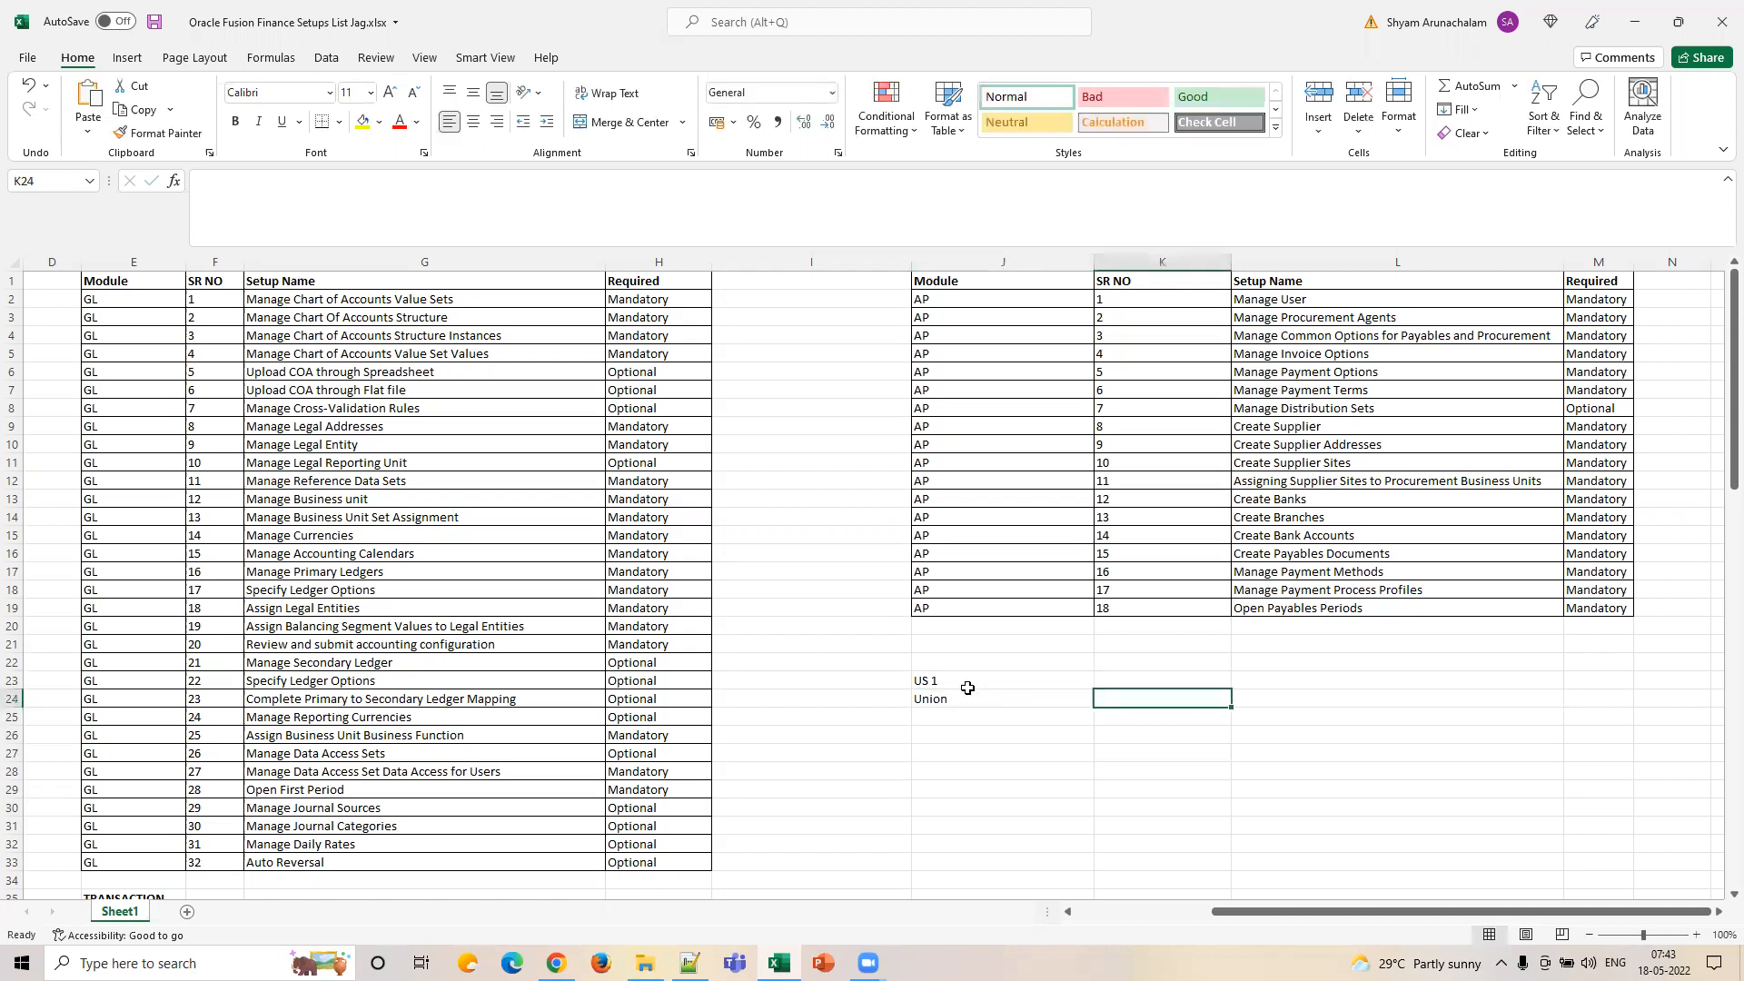
{"action": "type", "text": "Supplier"}
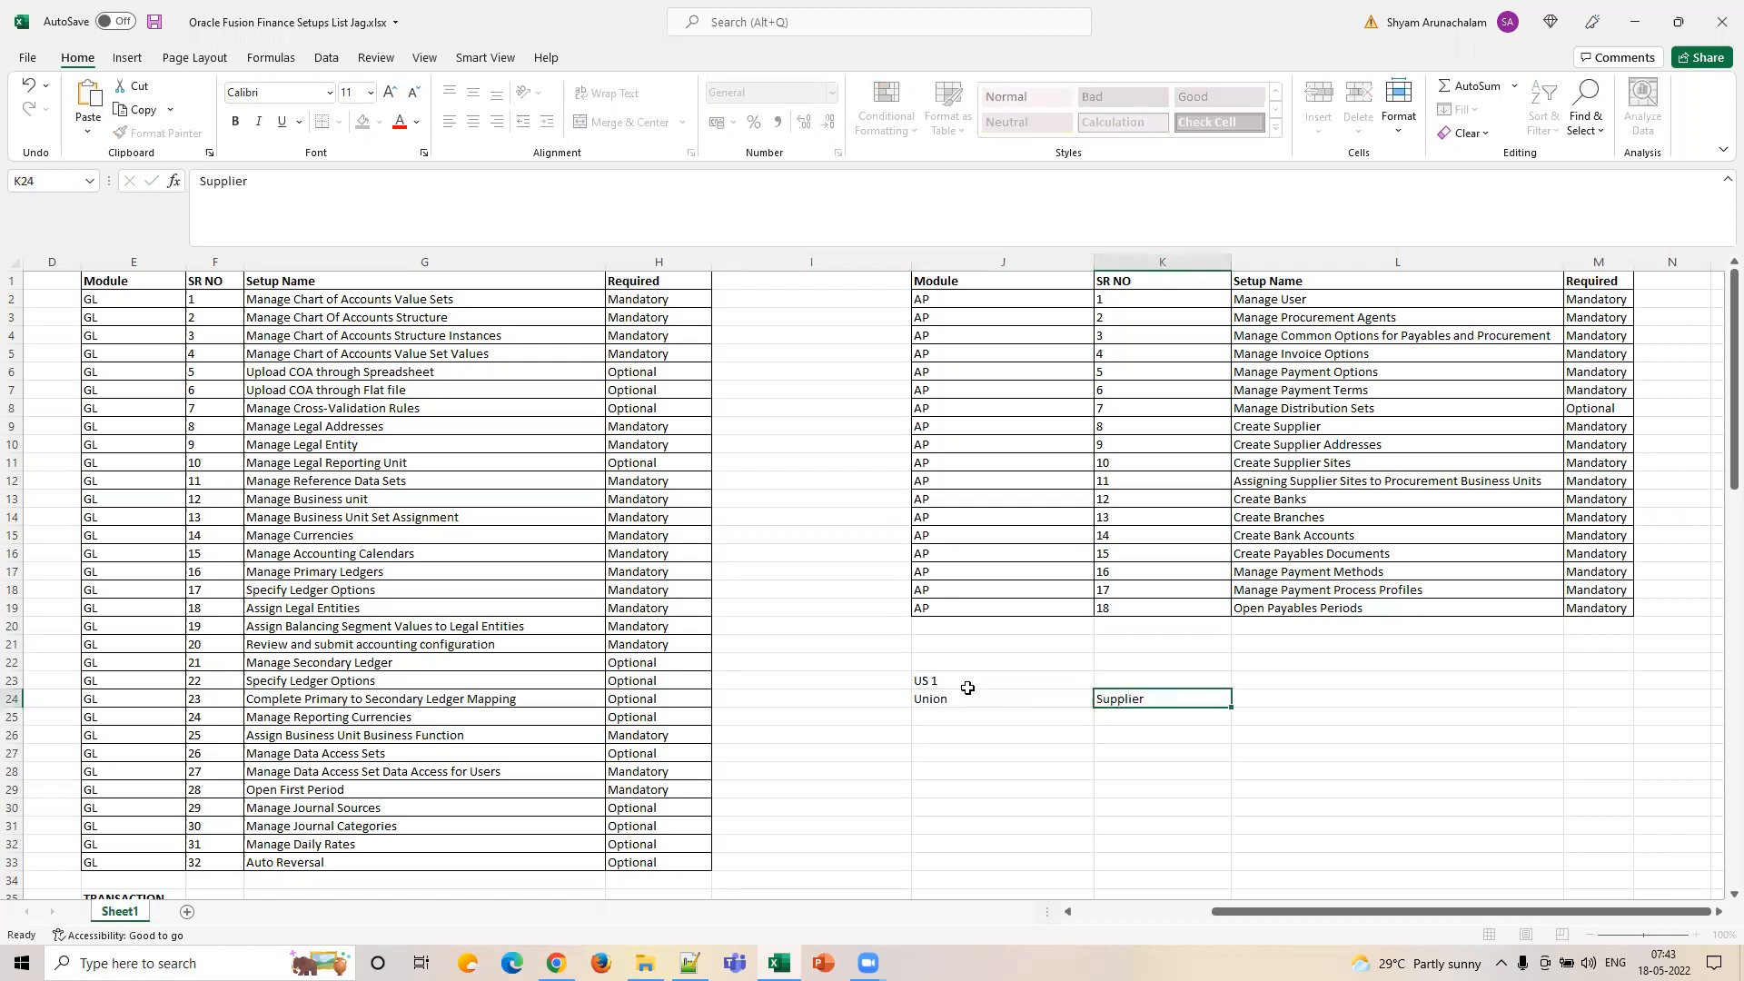
{"action": "key", "text": "Return"}
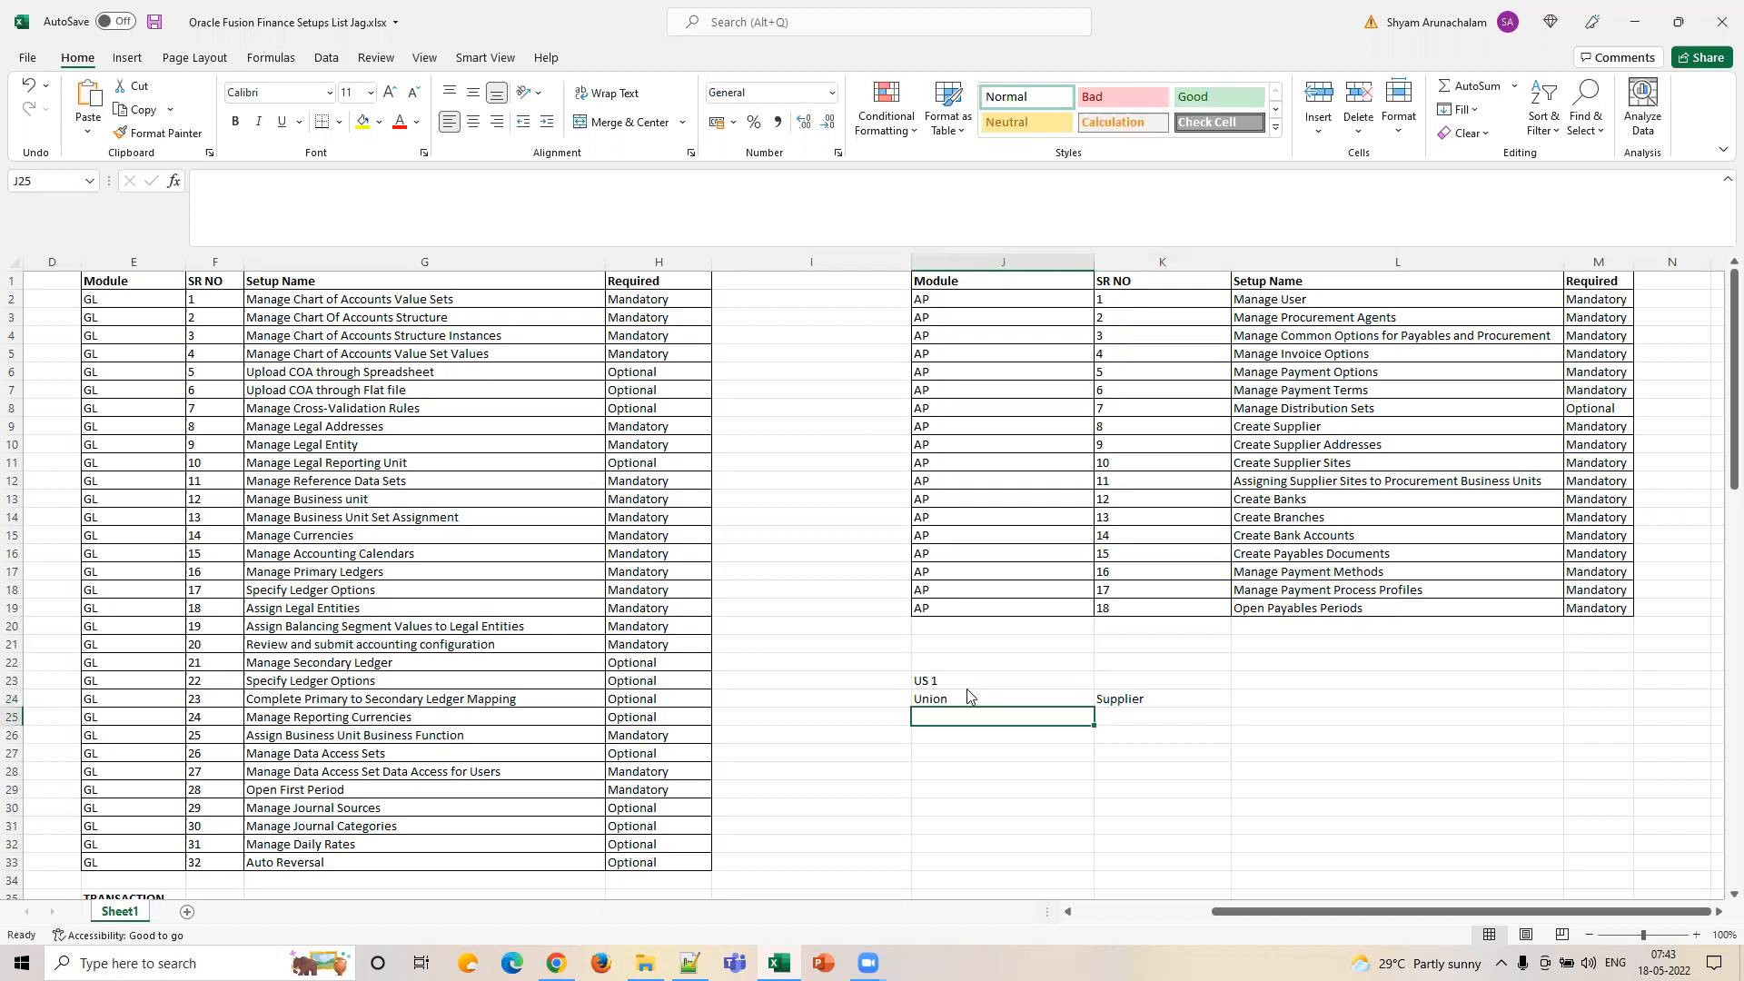
{"action": "key", "text": "alt+Tab"}
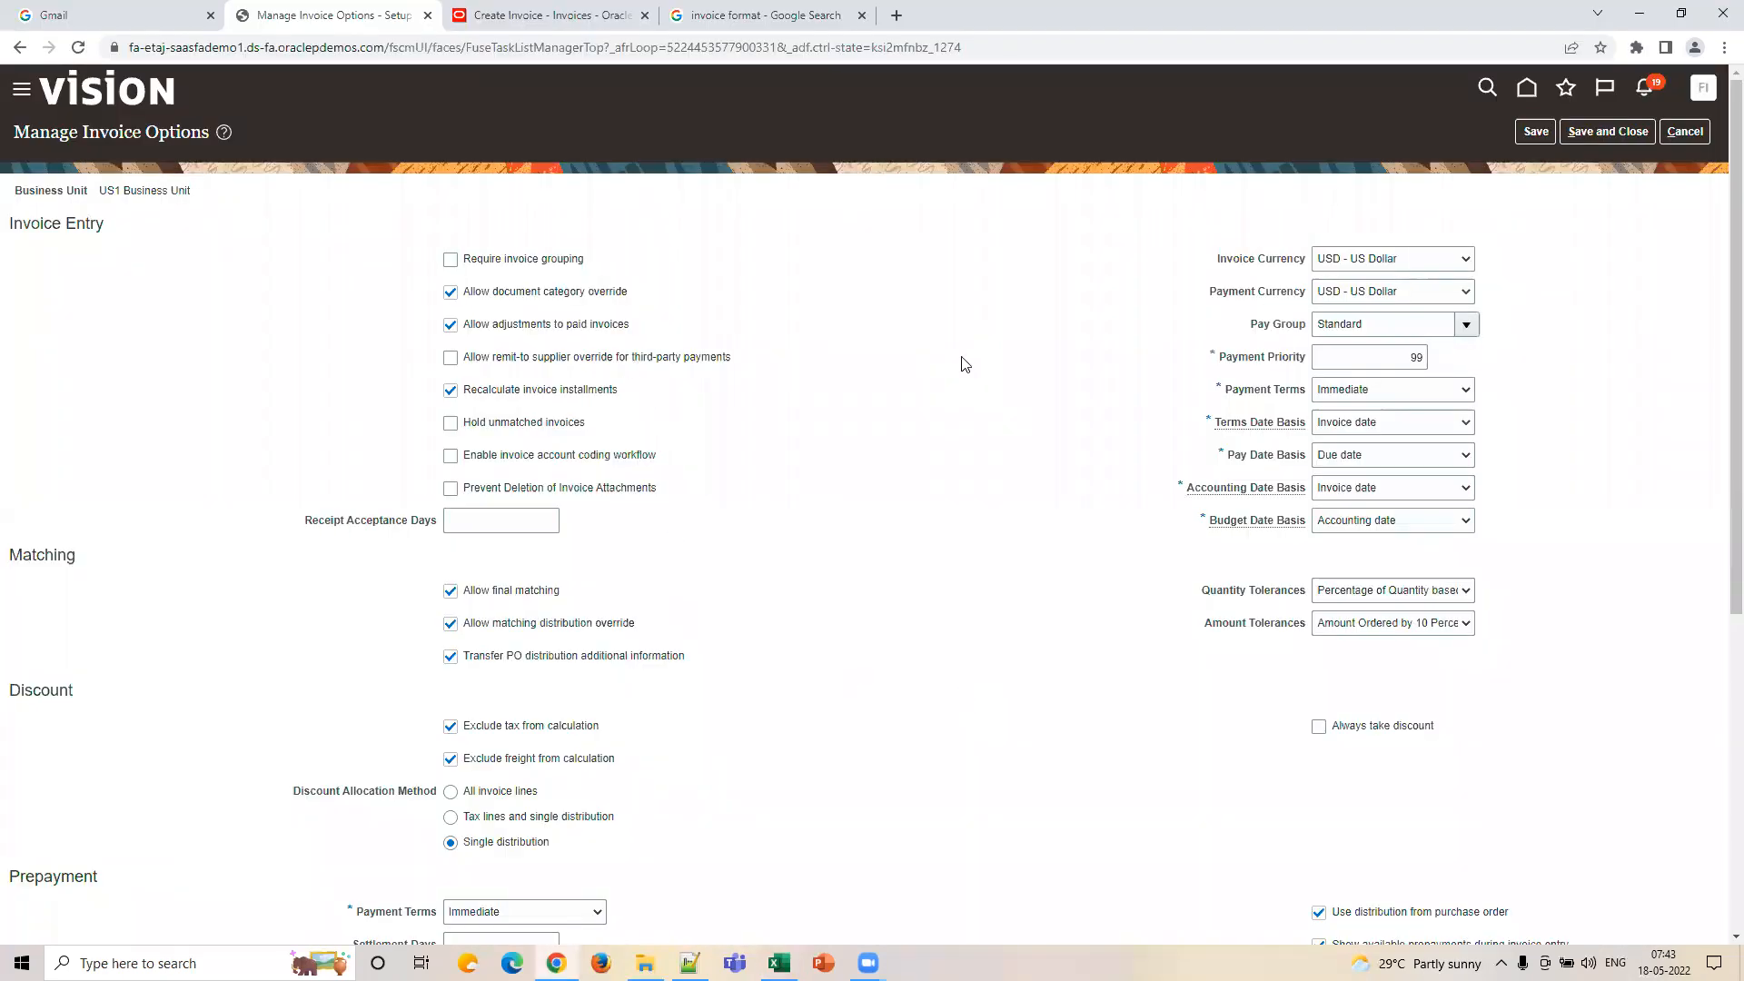
{"action": "key", "text": "alt+Tab"}
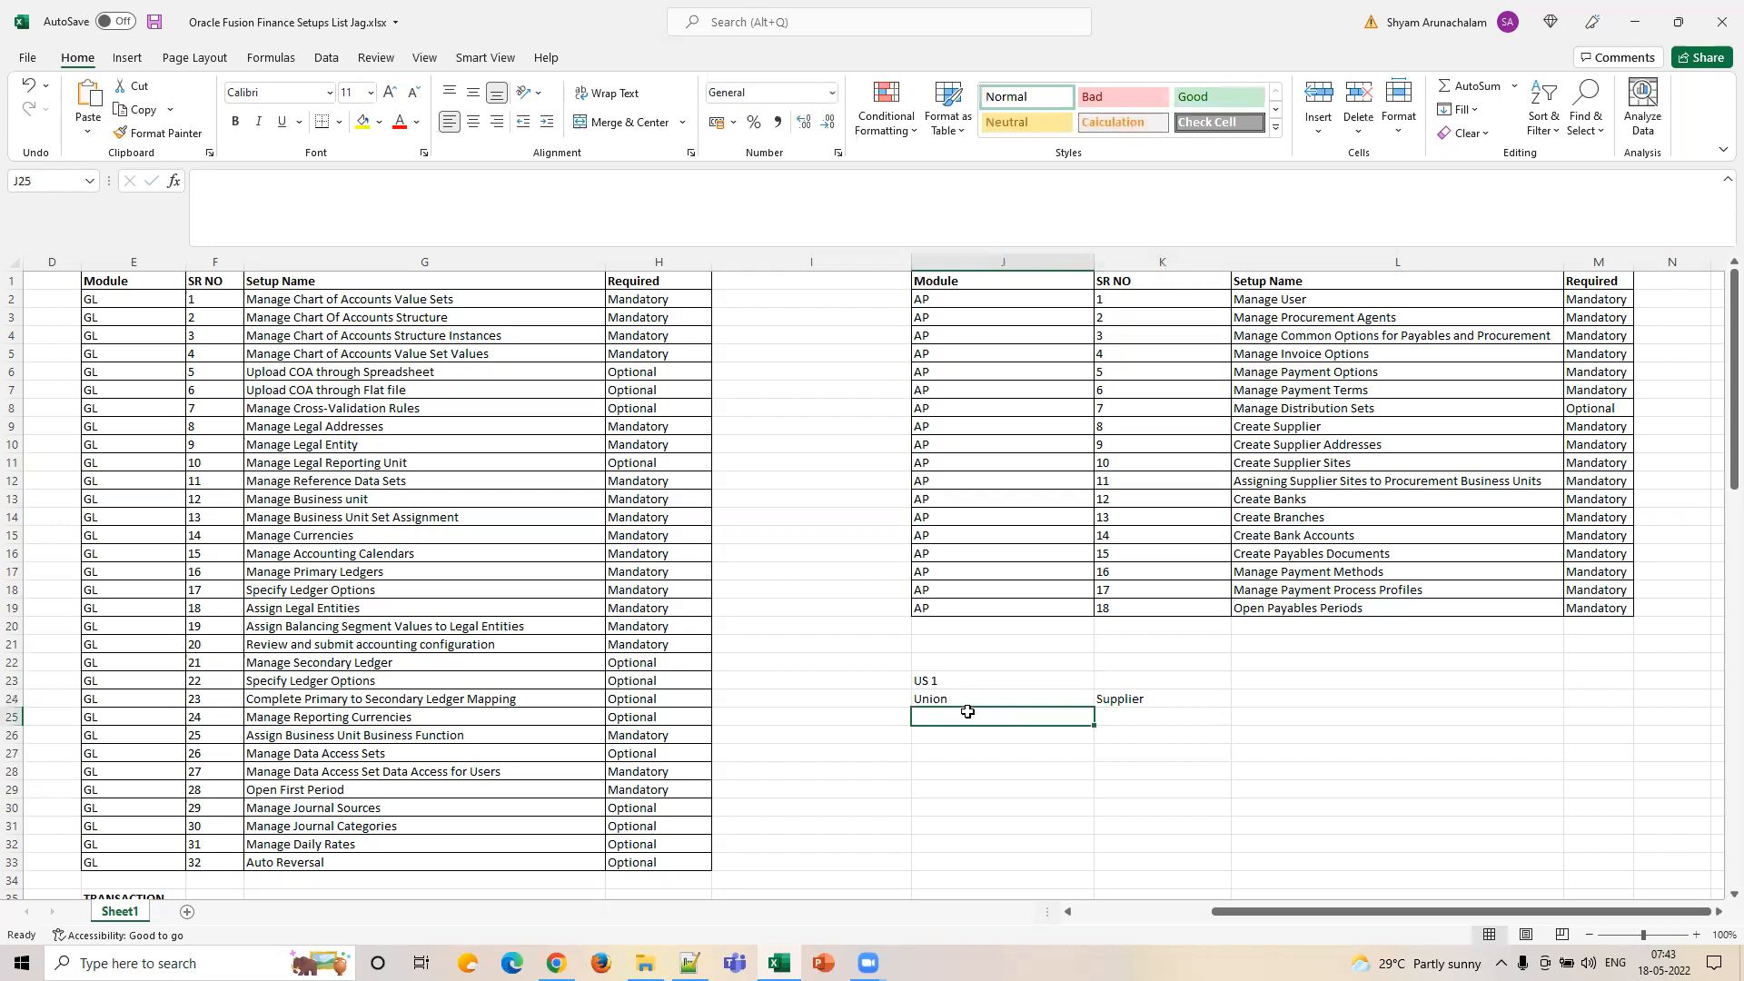
{"action": "left_click", "coordinate": [1010, 701]}
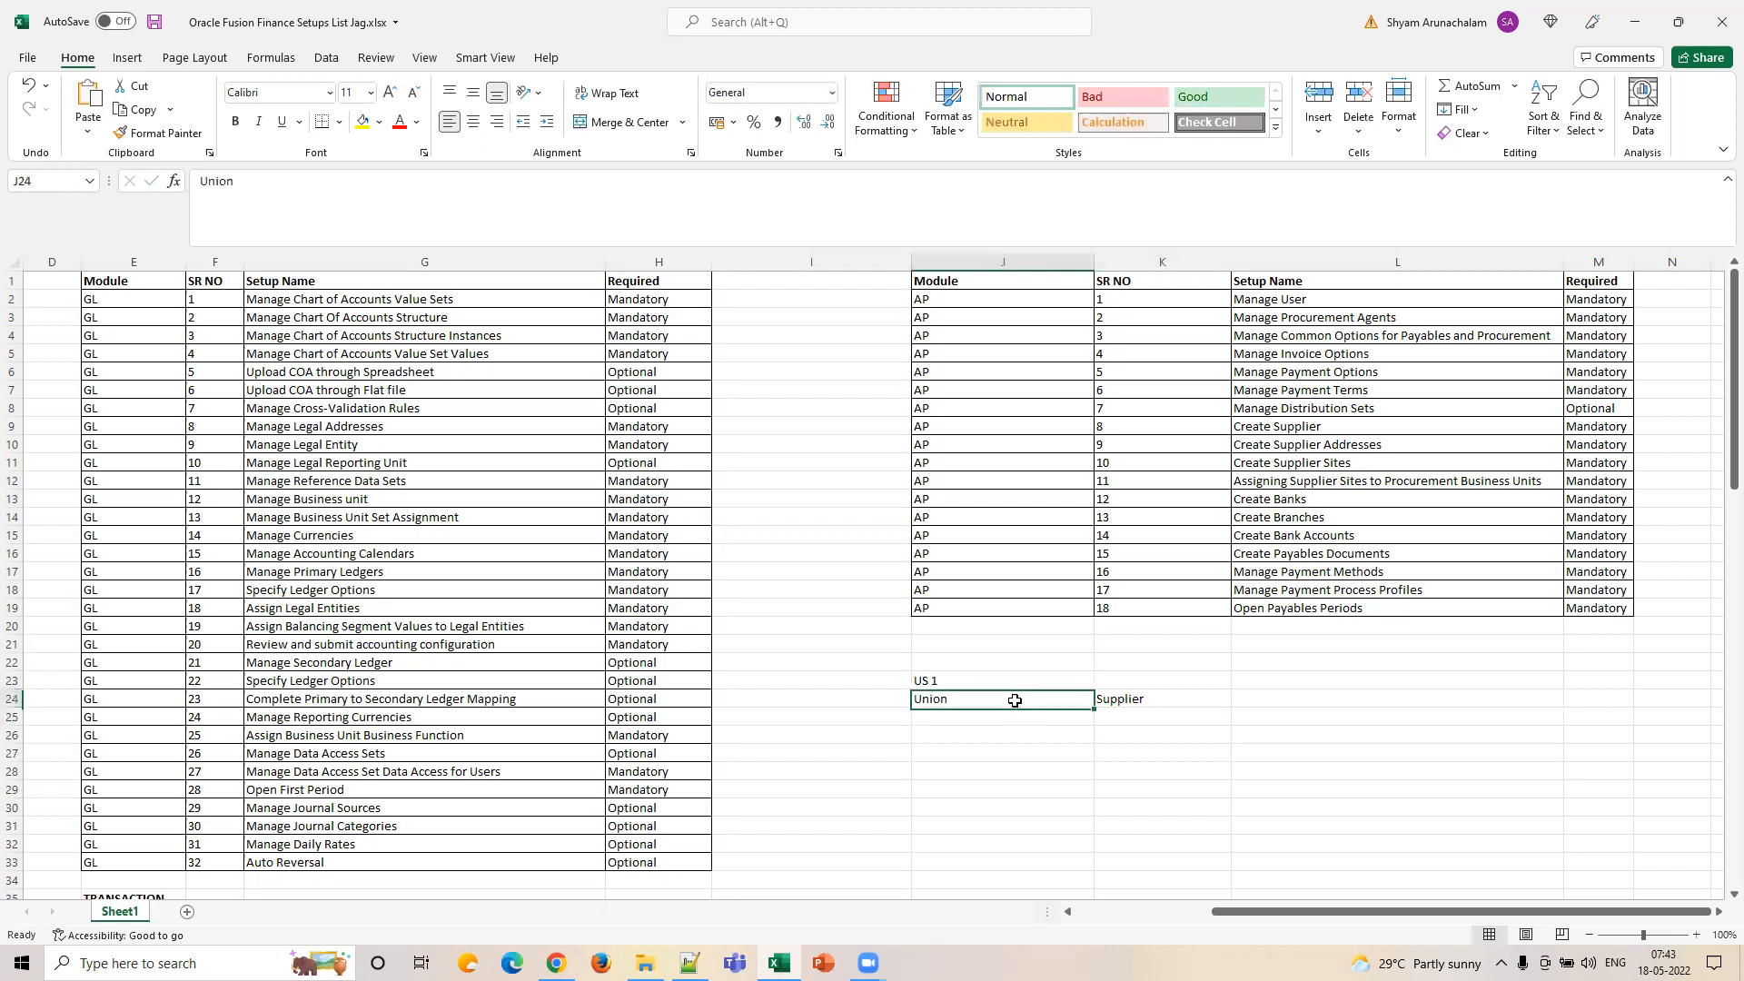
Add a second note row with Union Reg in cell J25 and Supplier in cell K25.
{"action": "left_click", "coordinate": [949, 716]}
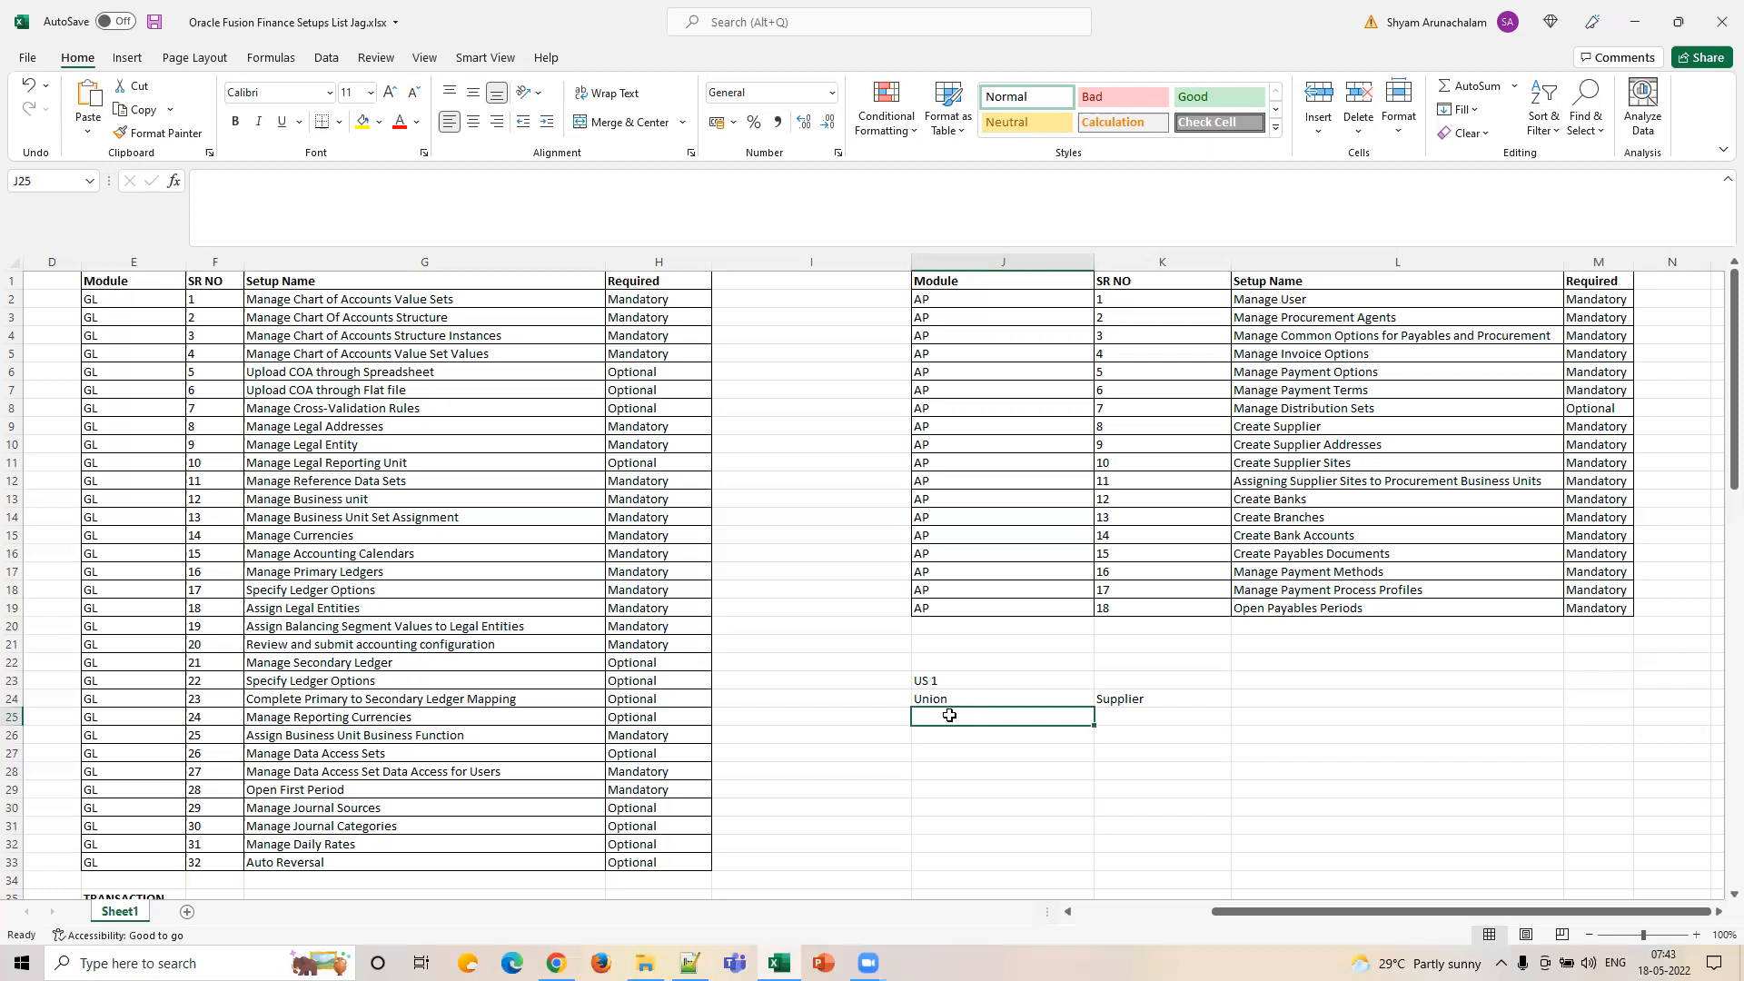
{"action": "type", "text": "Union"}
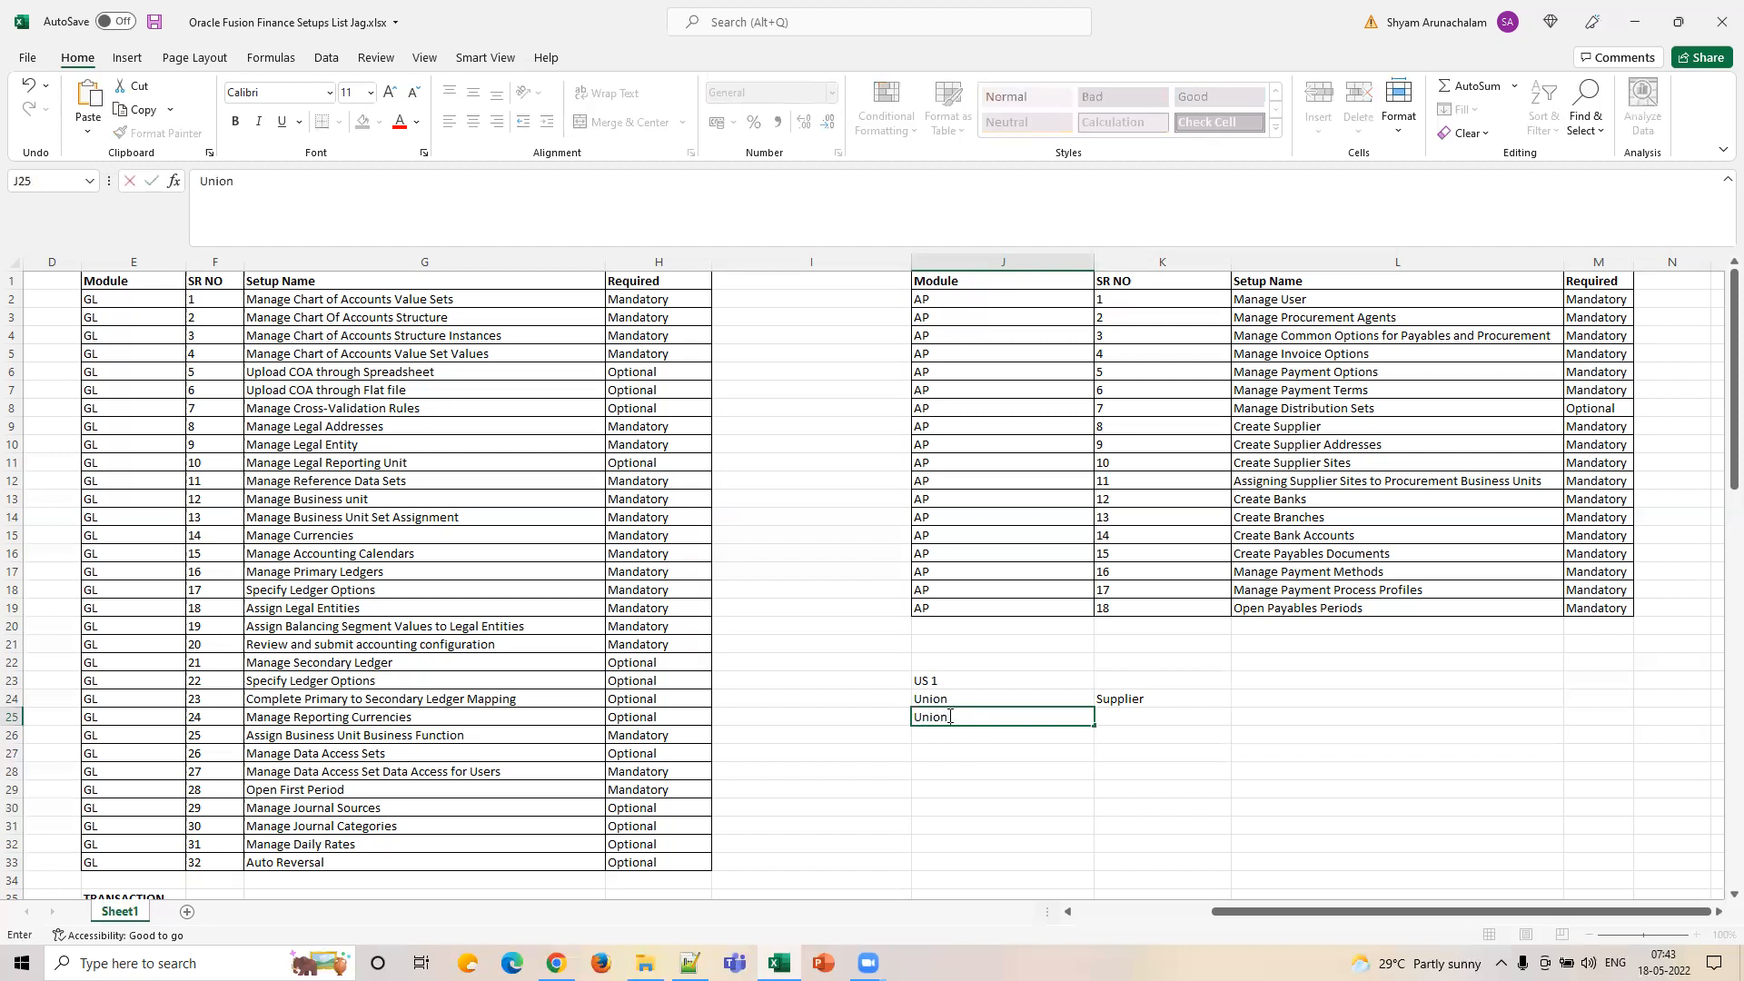
{"action": "type", "text": " Reg"}
{"action": "key", "text": "Tab"}
{"action": "type", "text": "Supplier"}
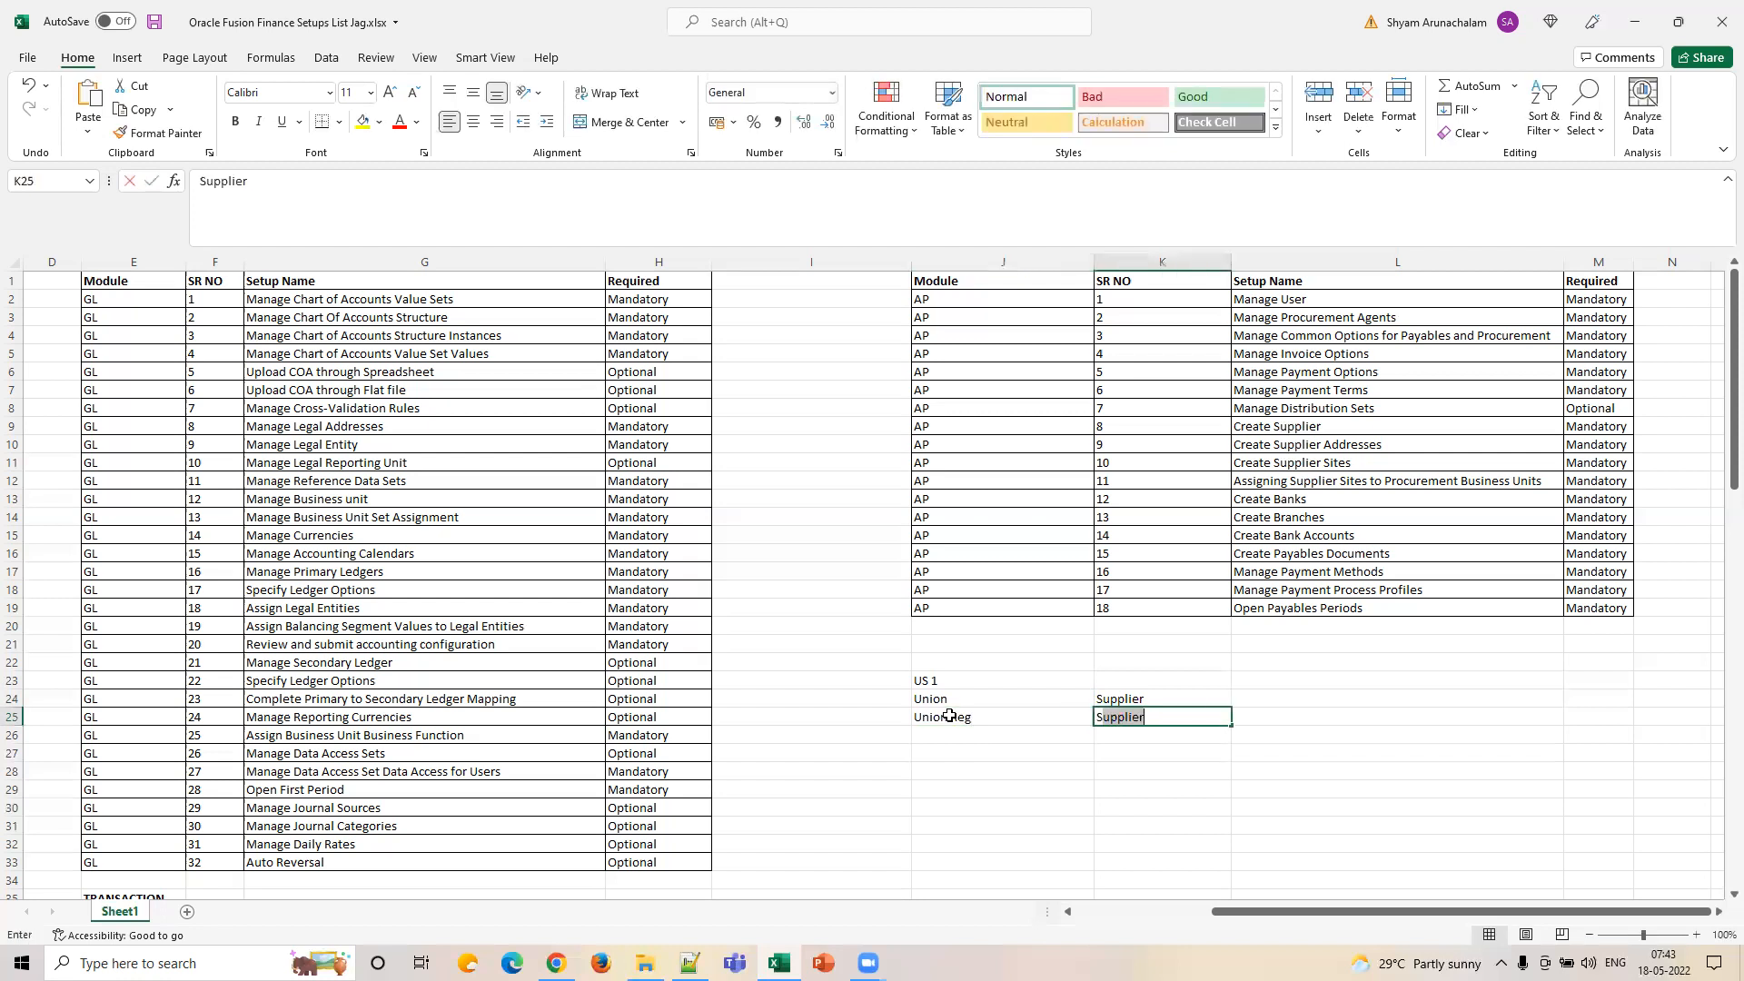
{"action": "key", "text": "Left"}
{"action": "key", "text": "Left"}
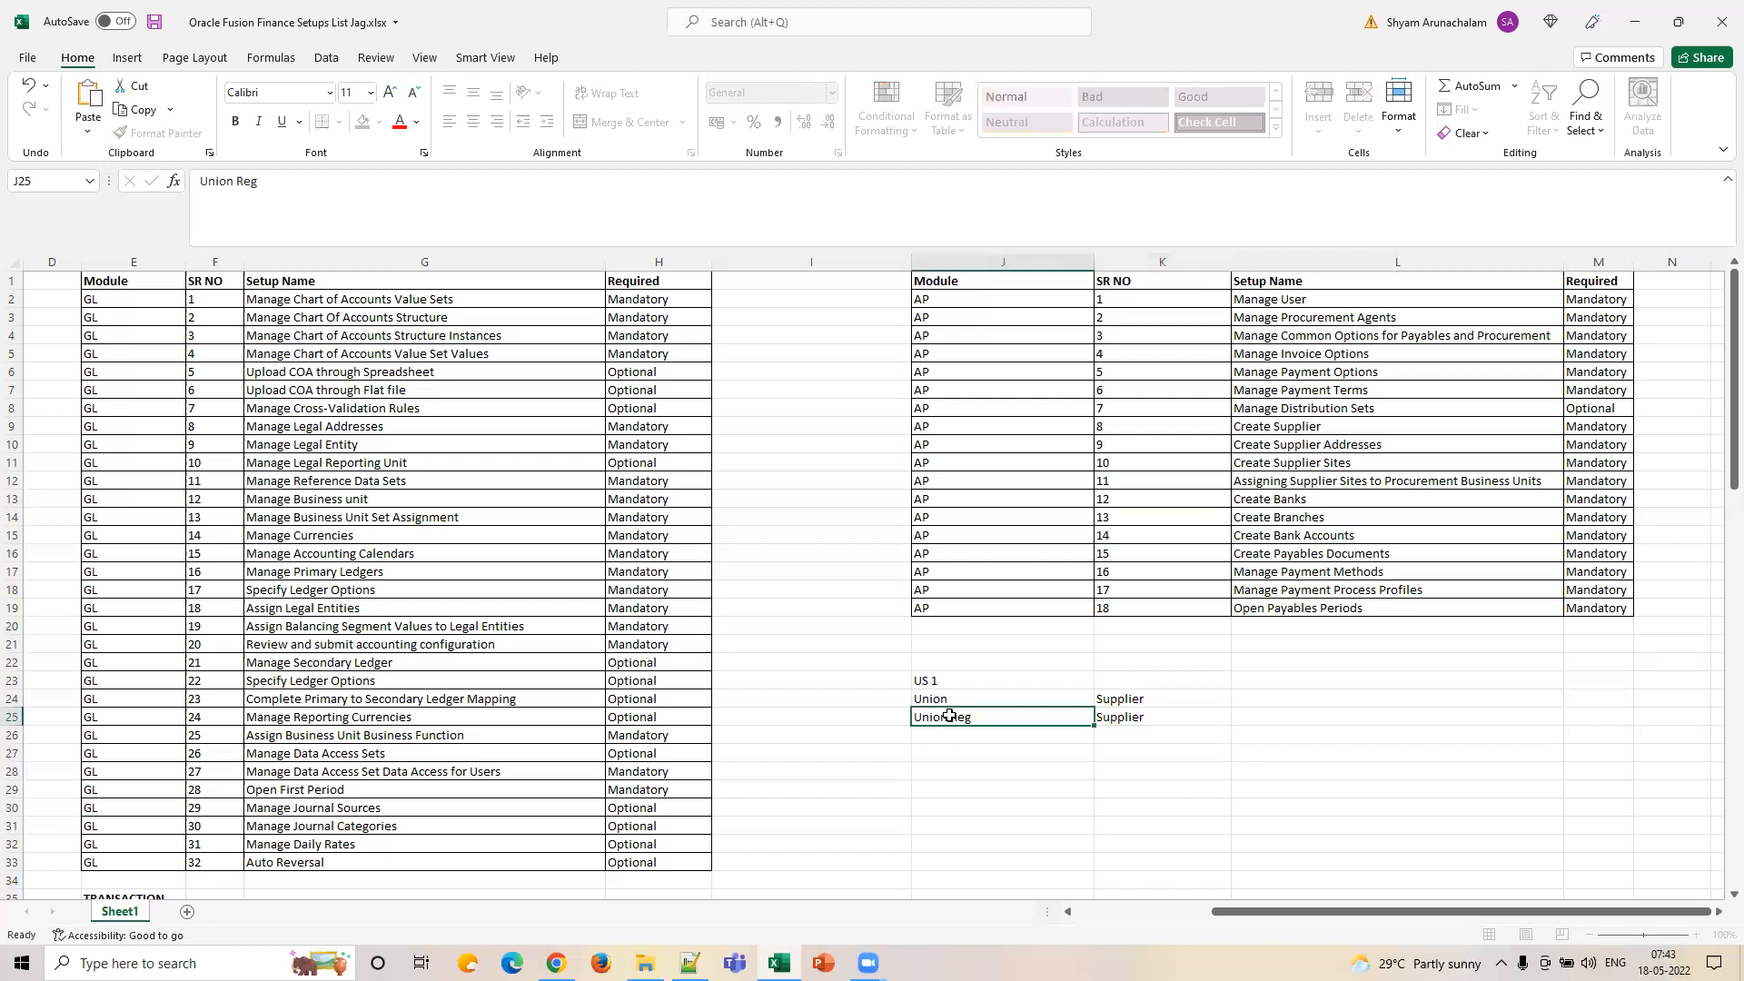
Enter INV in cell L24 for Union and PAY in cell L25 for Union Reg.
{"action": "key", "text": "Right"}
{"action": "key", "text": "Up"}
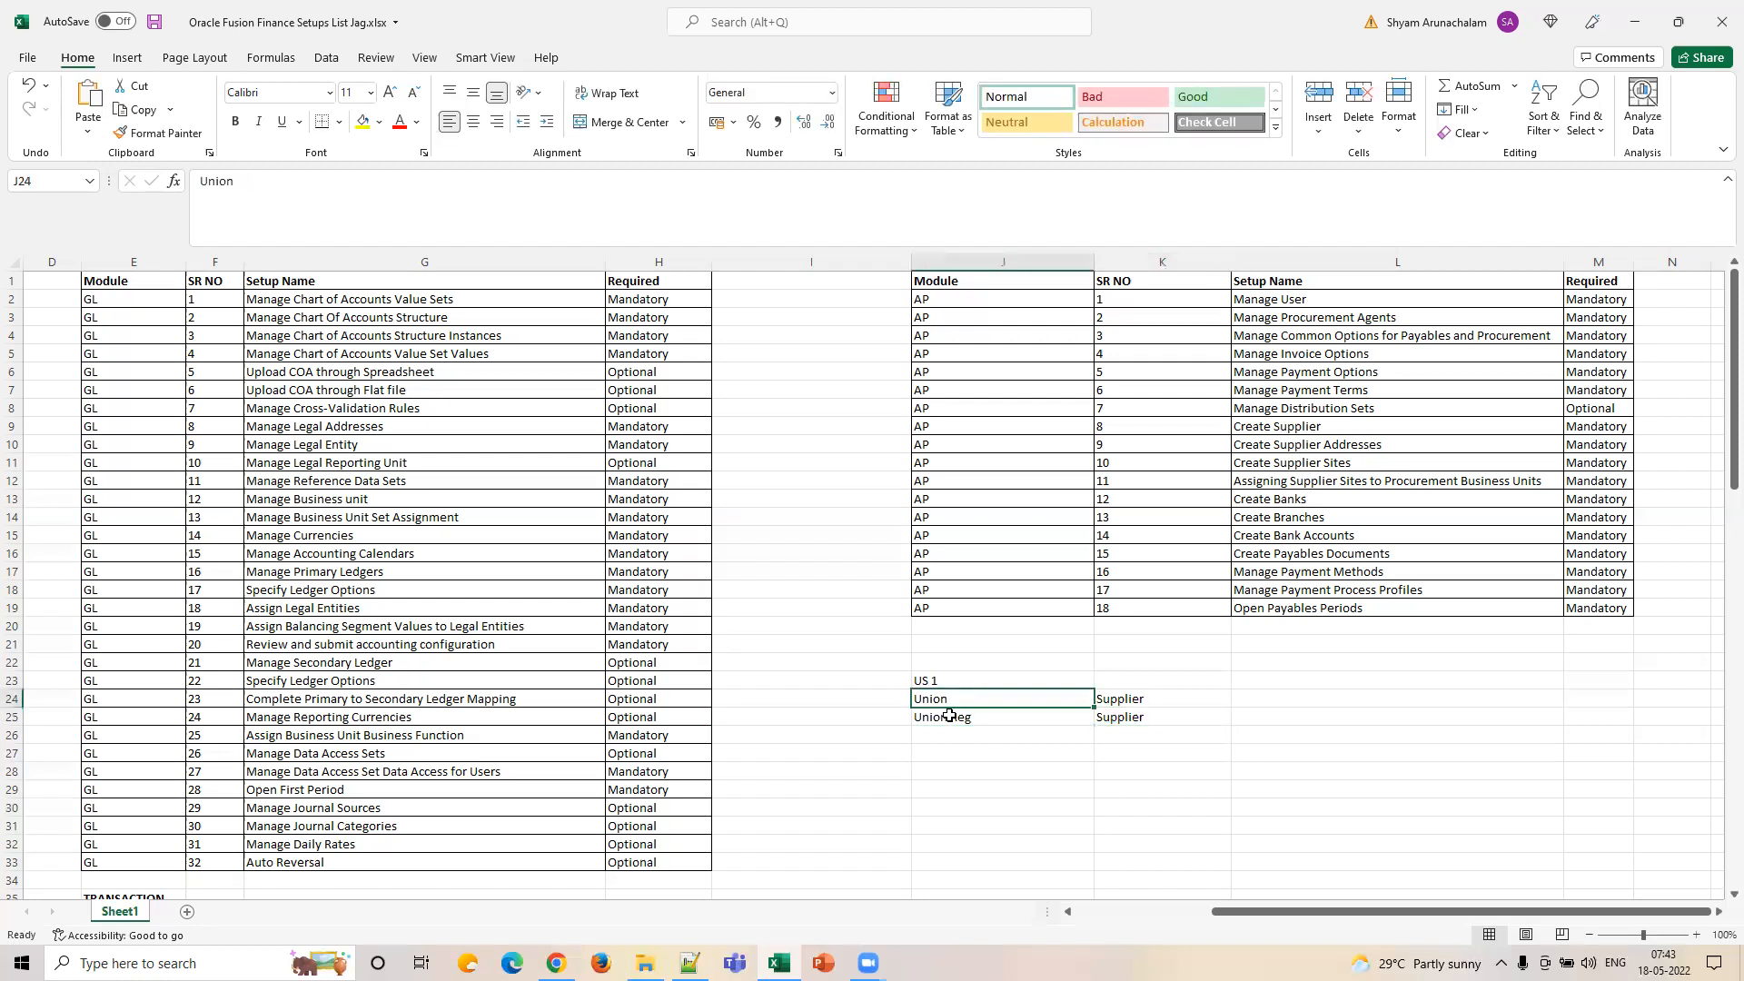
{"action": "key", "text": "Right"}
{"action": "key", "text": "Right"}
{"action": "type", "text": "INV"}
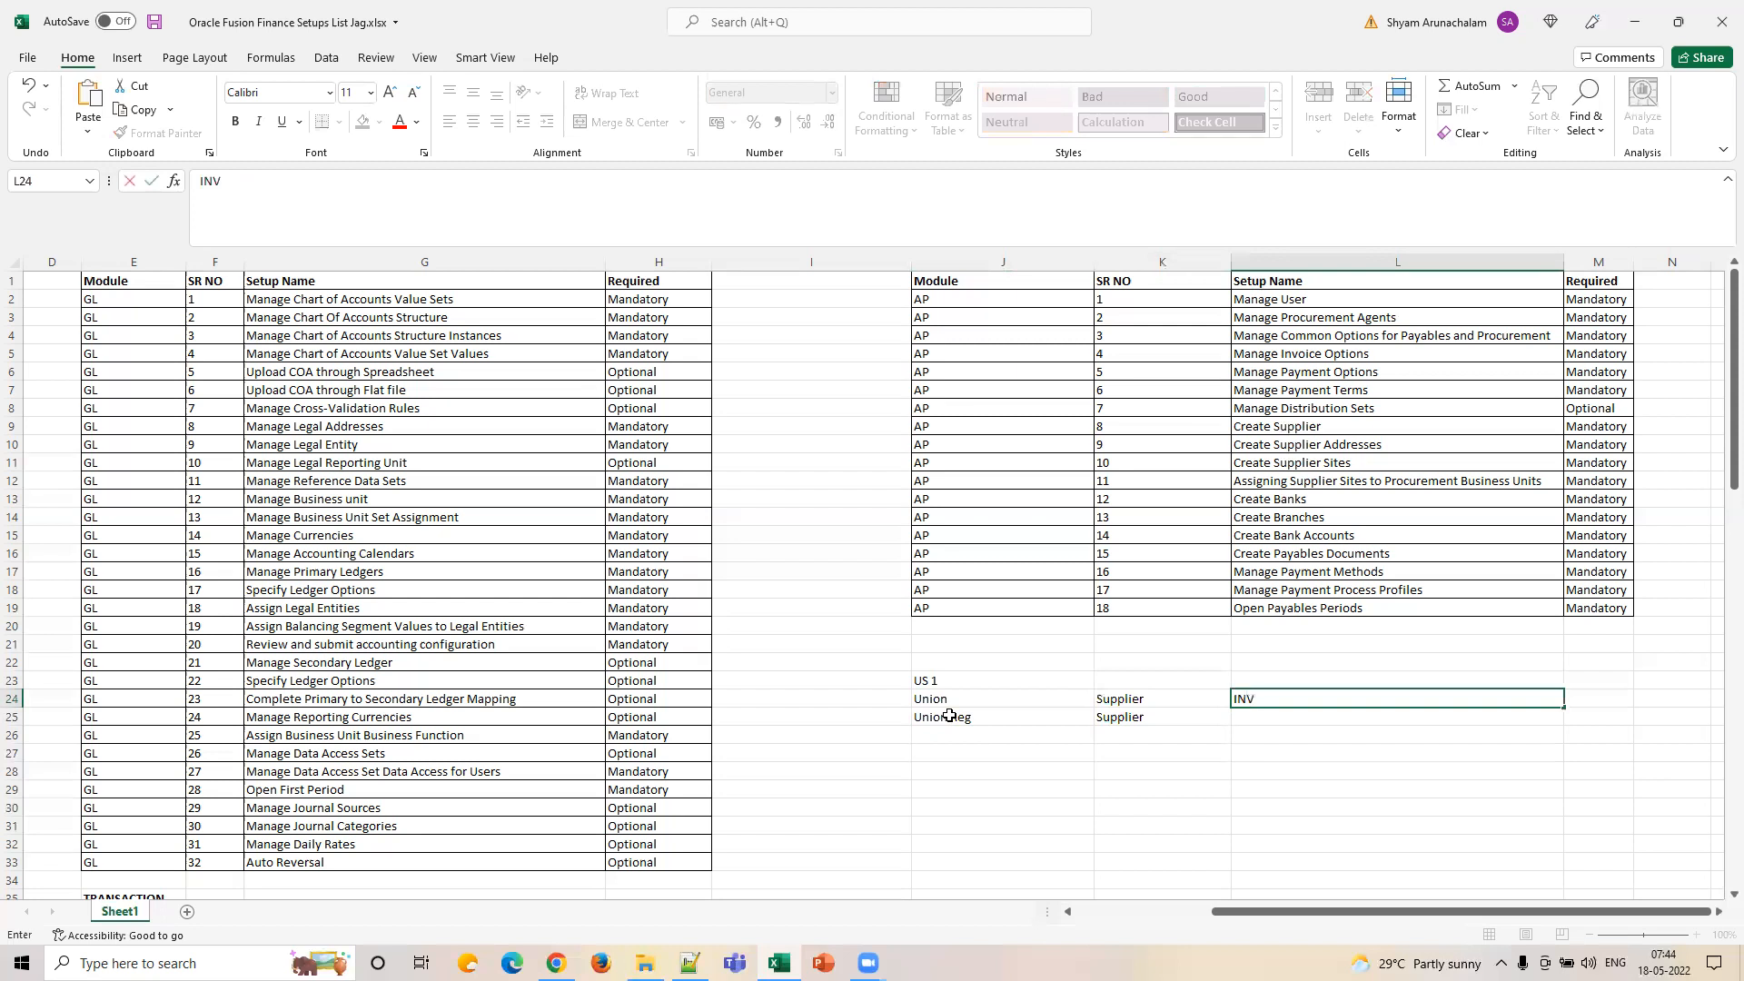
{"action": "key", "text": "Return"}
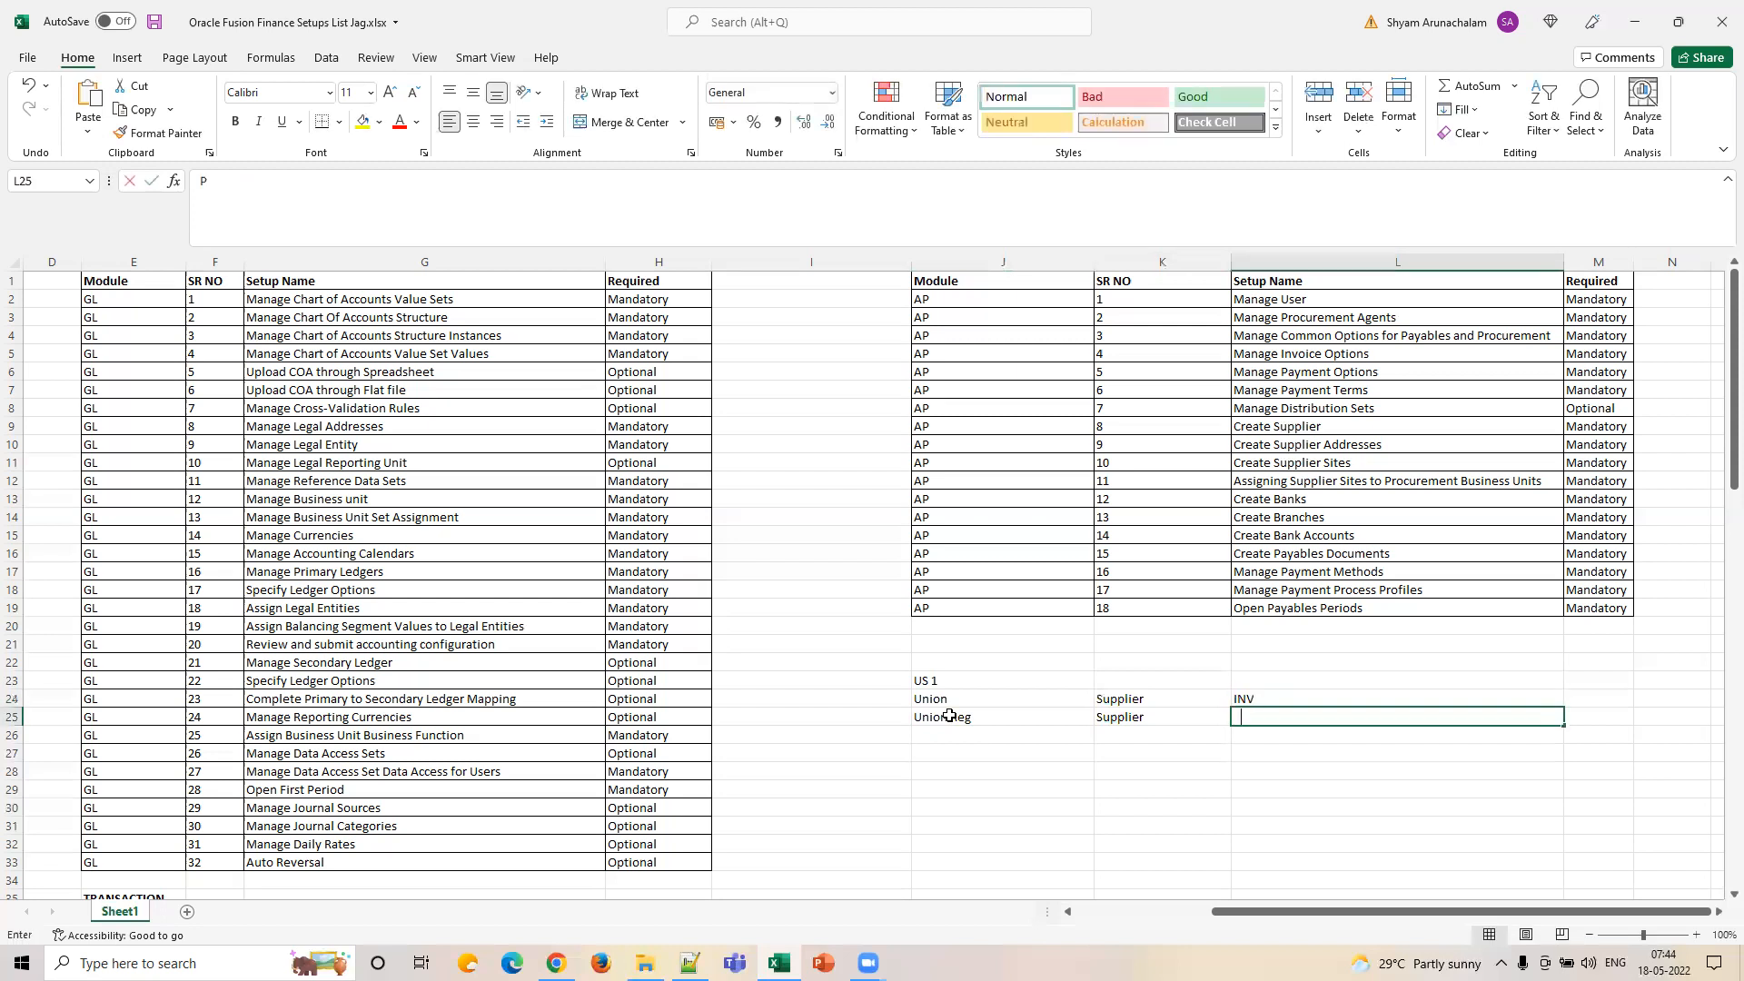
{"action": "type", "text": "PAY"}
{"action": "key", "text": "Up"}
{"action": "key", "text": "Left"}
{"action": "key", "text": "ctrl+c"}
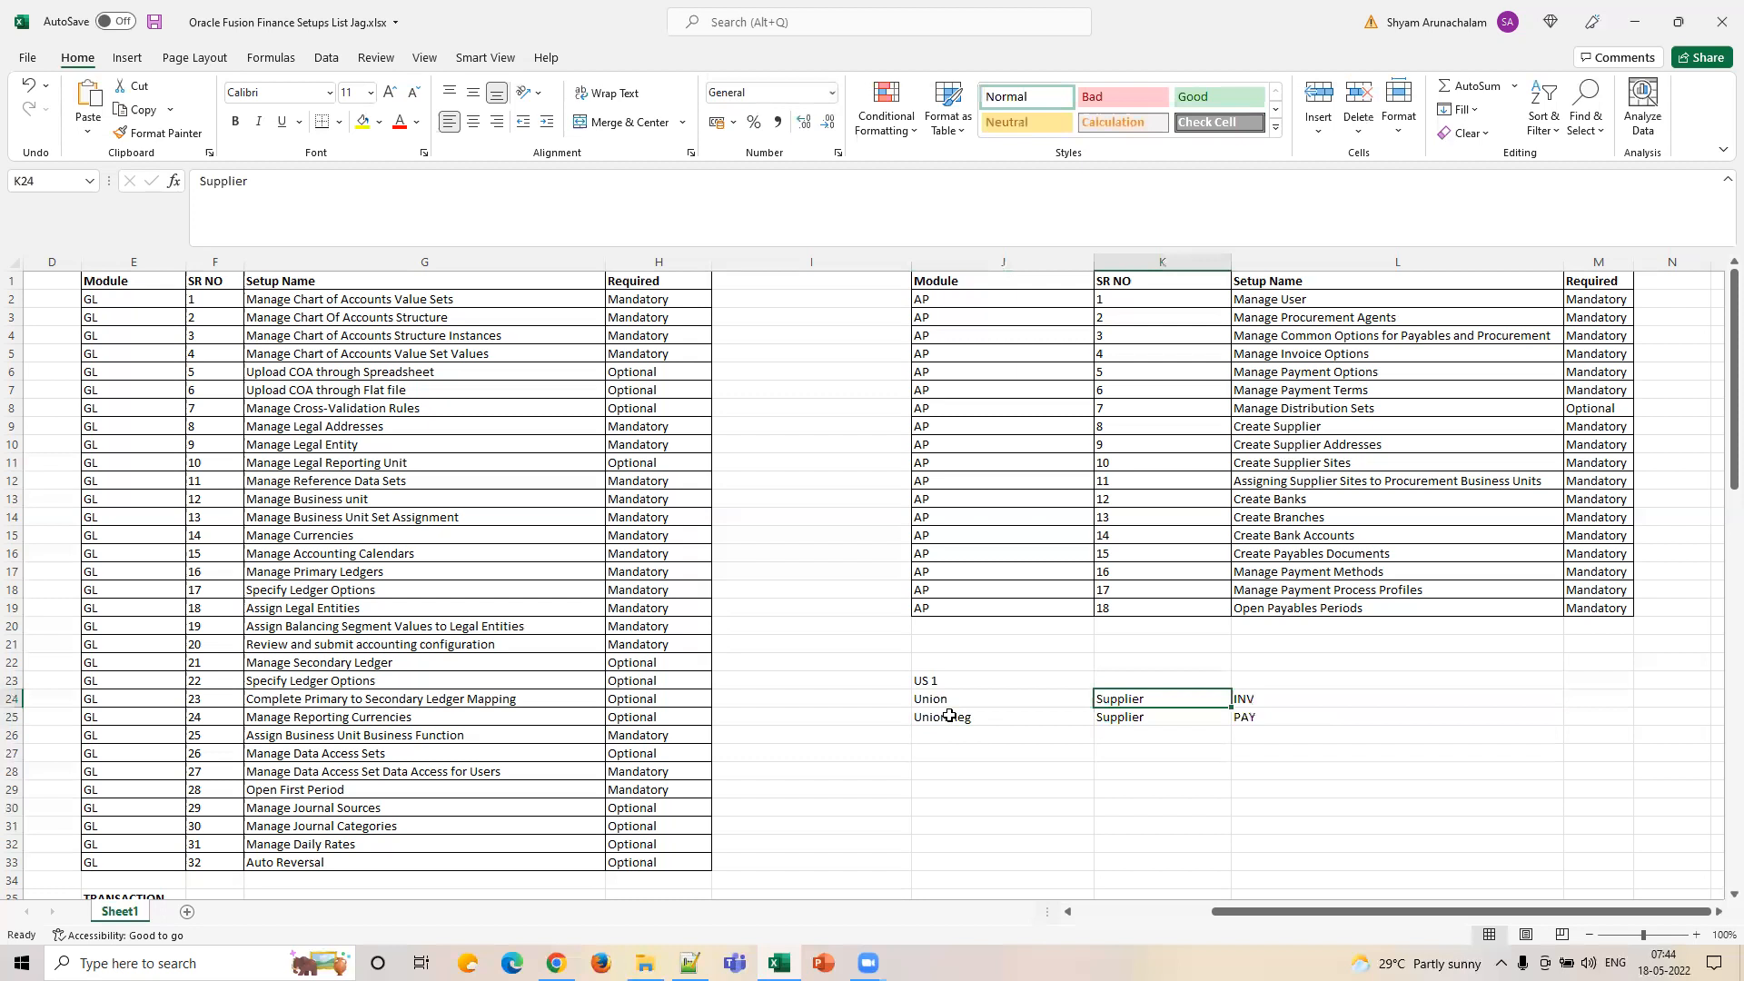
Compare the remit-to supplier override option in Manage Invoice Options with the Union and Union Reg supplier notes in Excel.
{"action": "key", "text": "alt+Tab"}
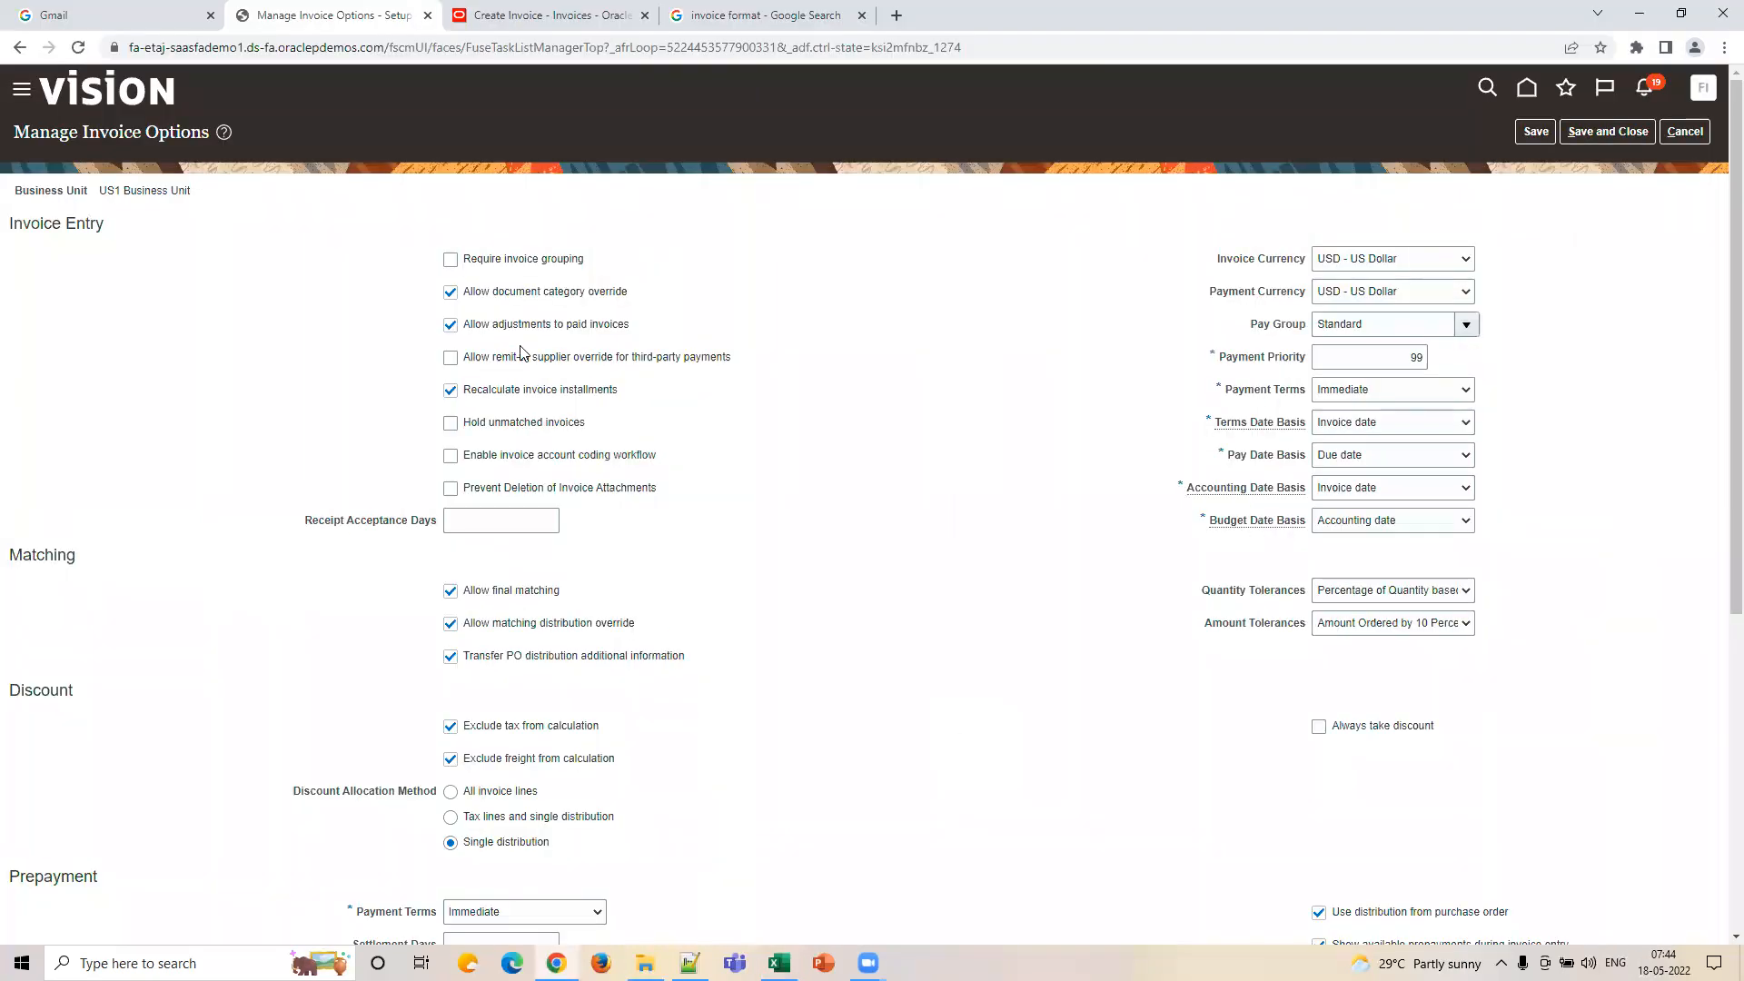
{"action": "key", "text": "alt+Tab"}
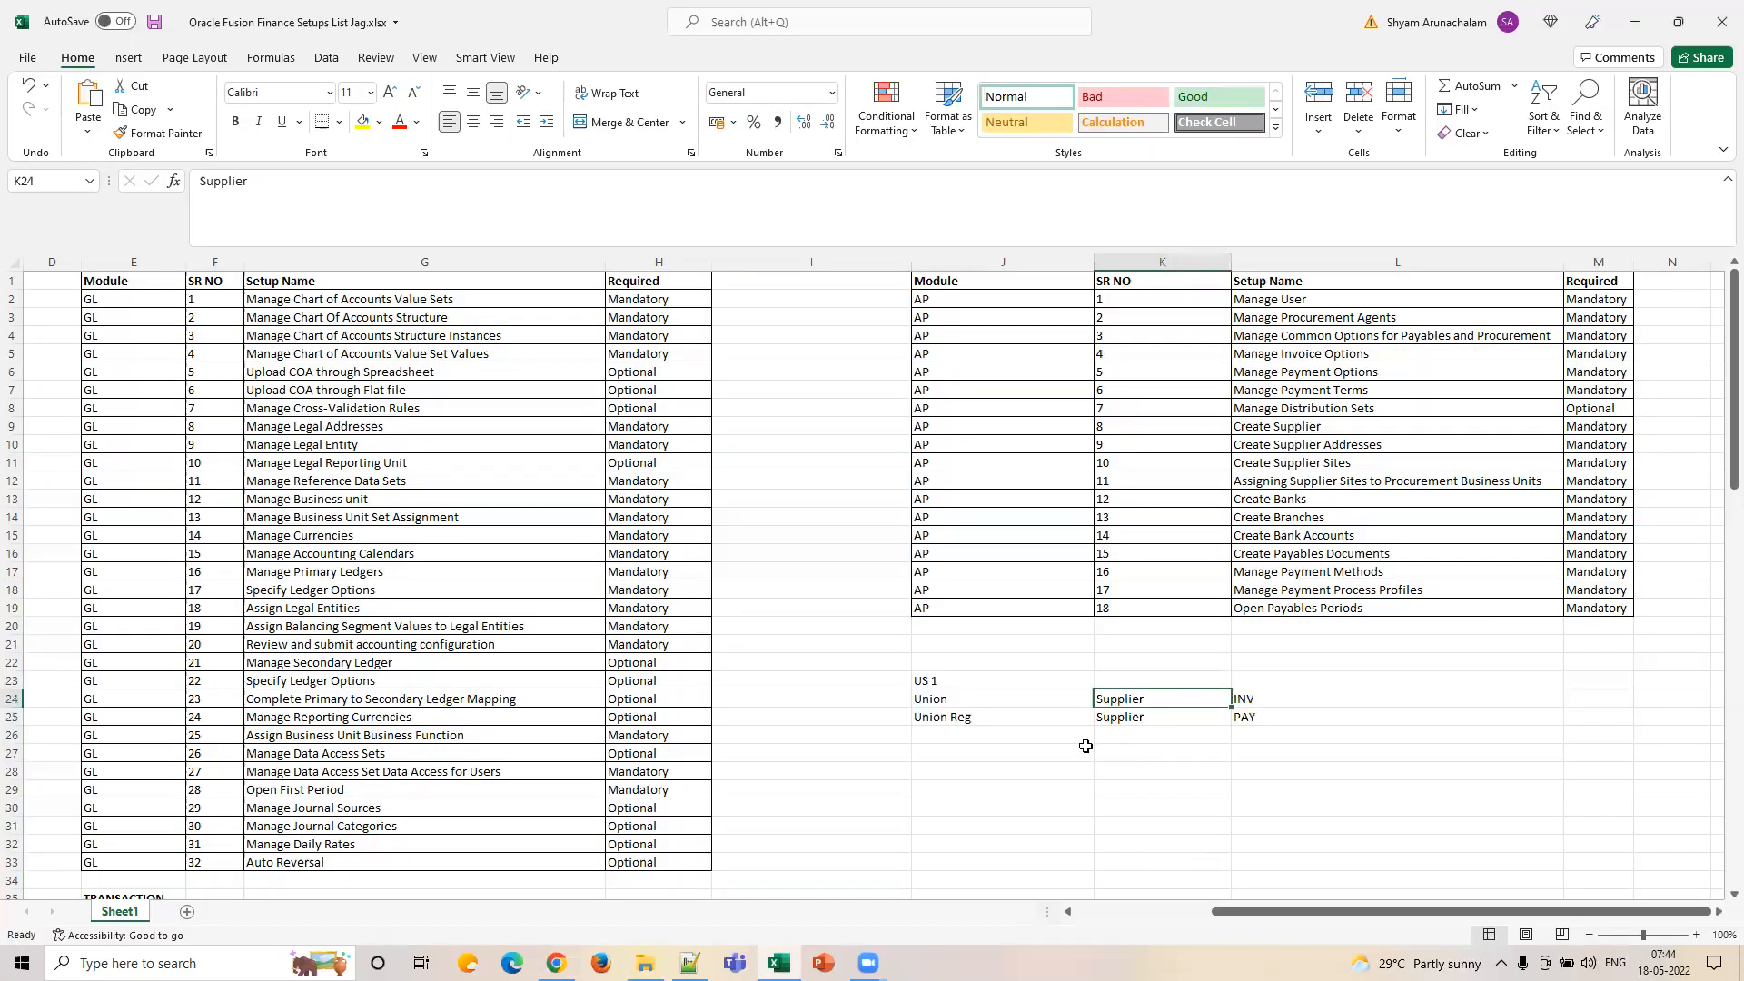
{"action": "left_click", "coordinate": [1129, 725]}
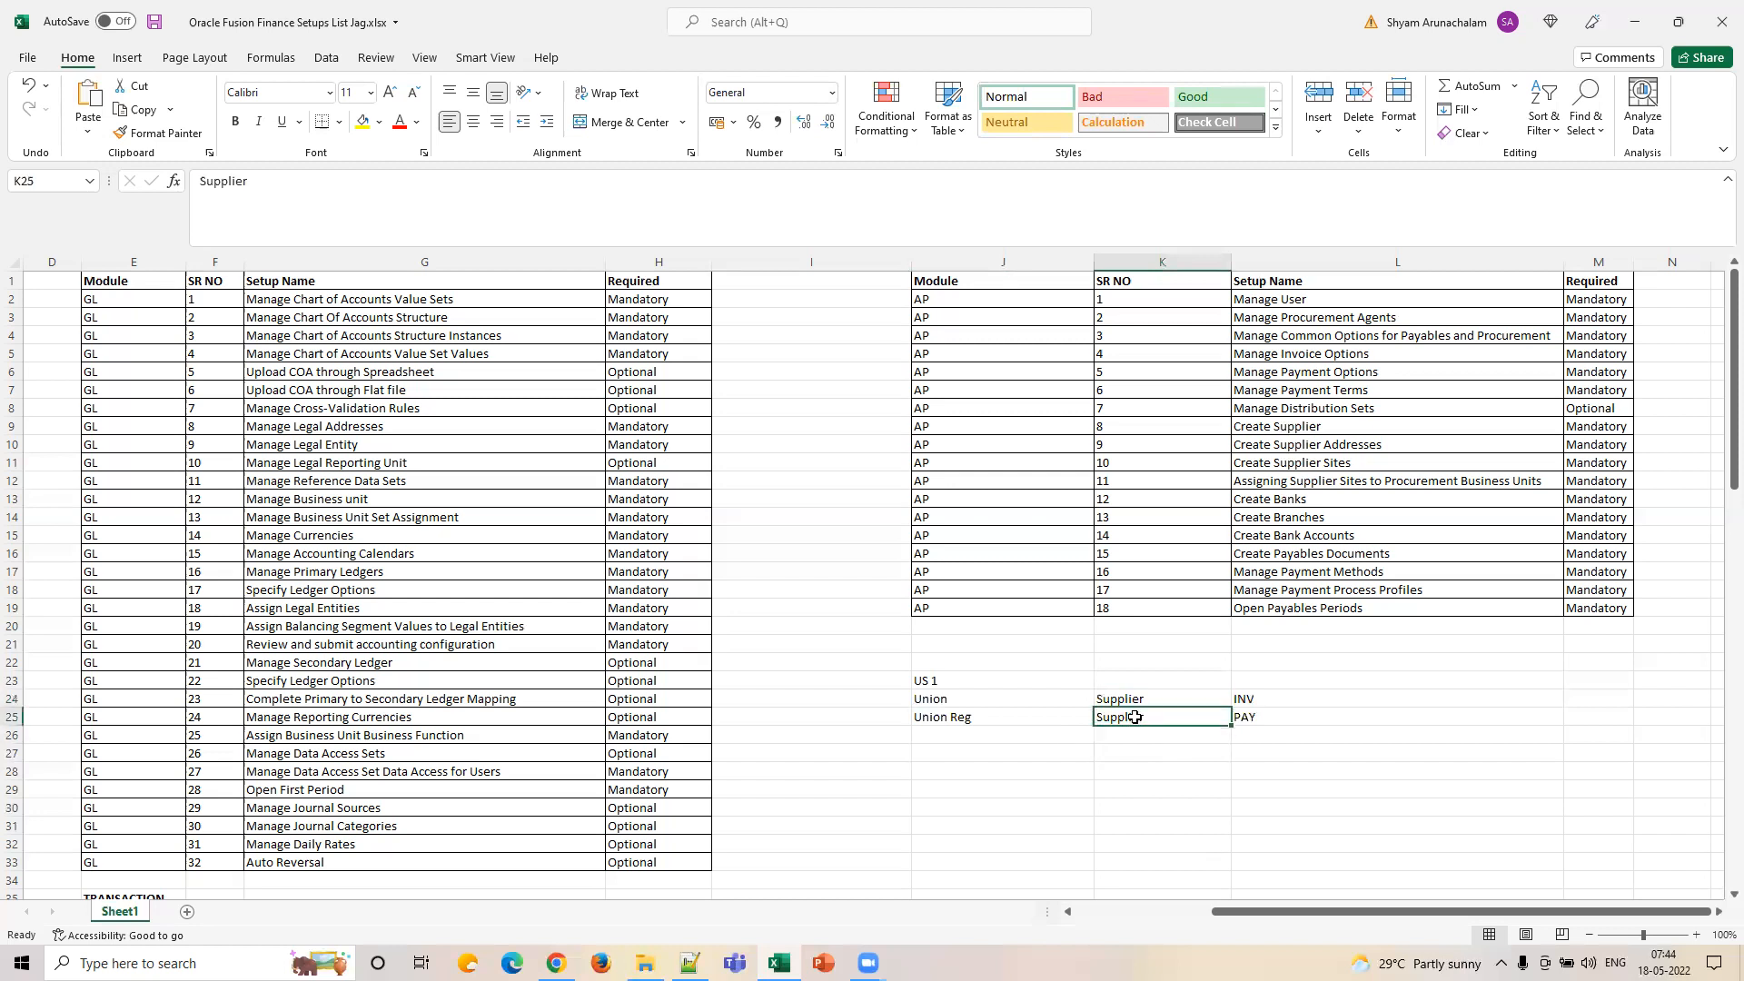
{"action": "left_click", "coordinate": [988, 704]}
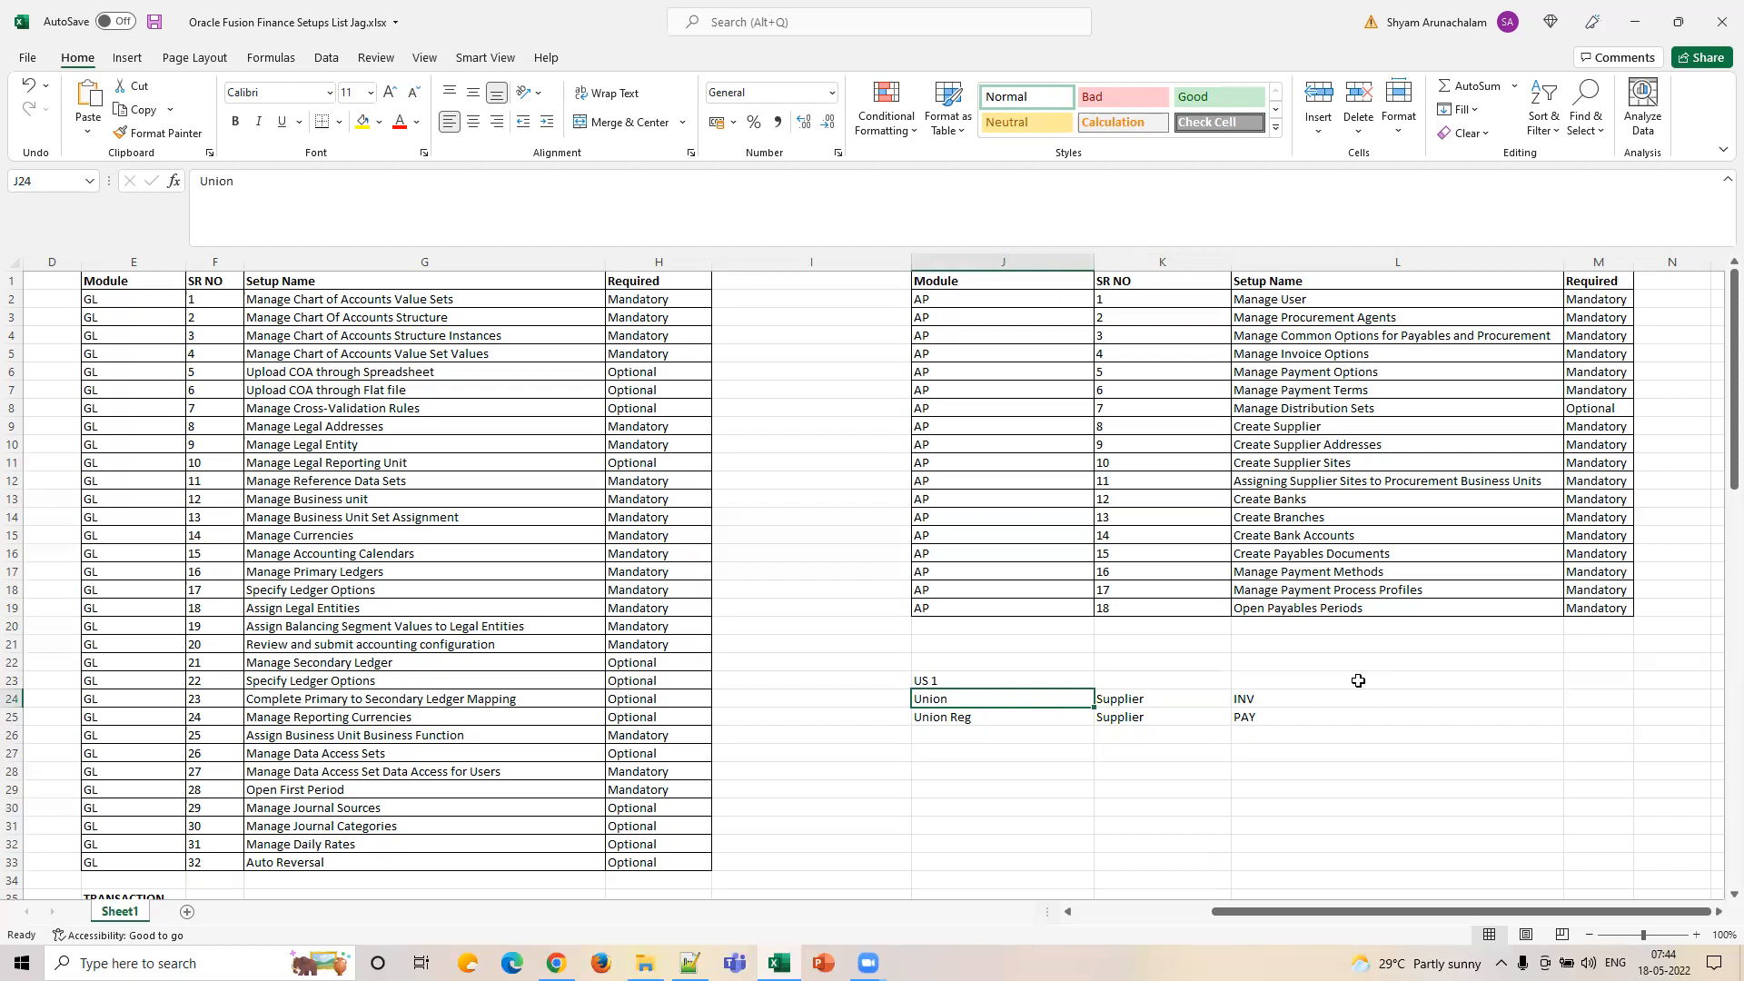
Clear the example notes in cells J23:L25 and return to the Manage Invoice Options page in Chrome.
{"action": "left_click_drag", "start_coordinate": [949, 680], "coordinate": [1240, 715]}
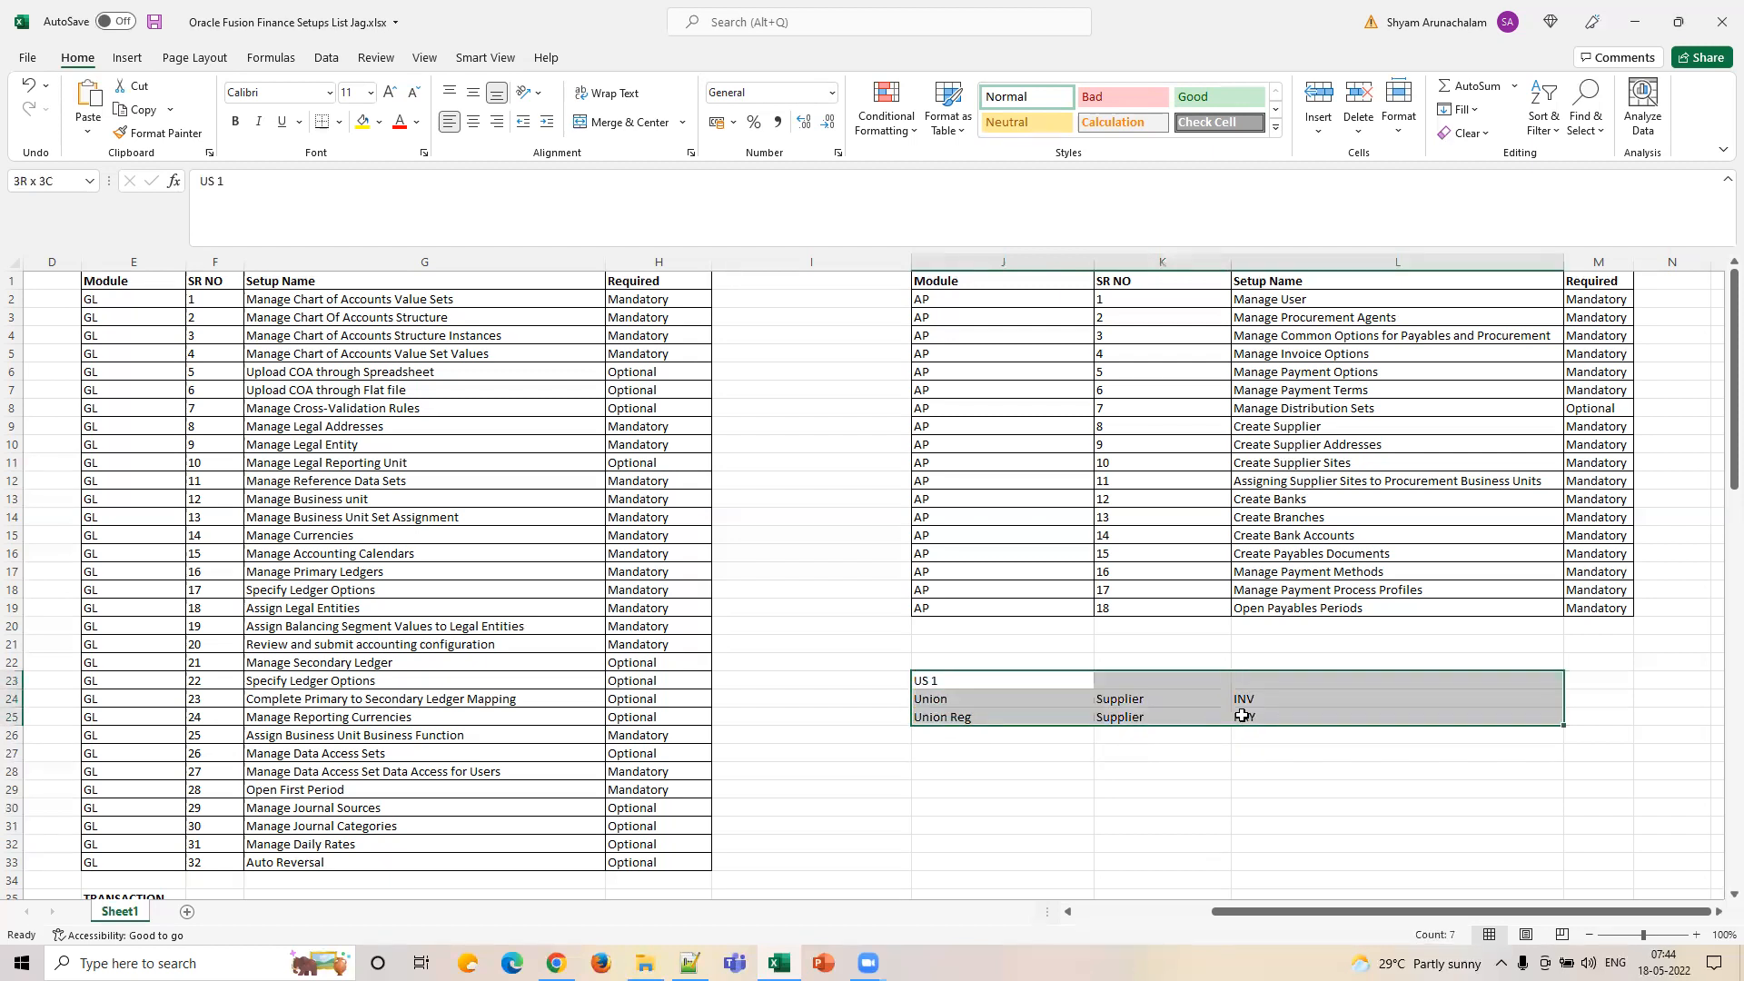
{"action": "key", "text": "Delete"}
{"action": "left_click", "coordinate": [556, 963]}
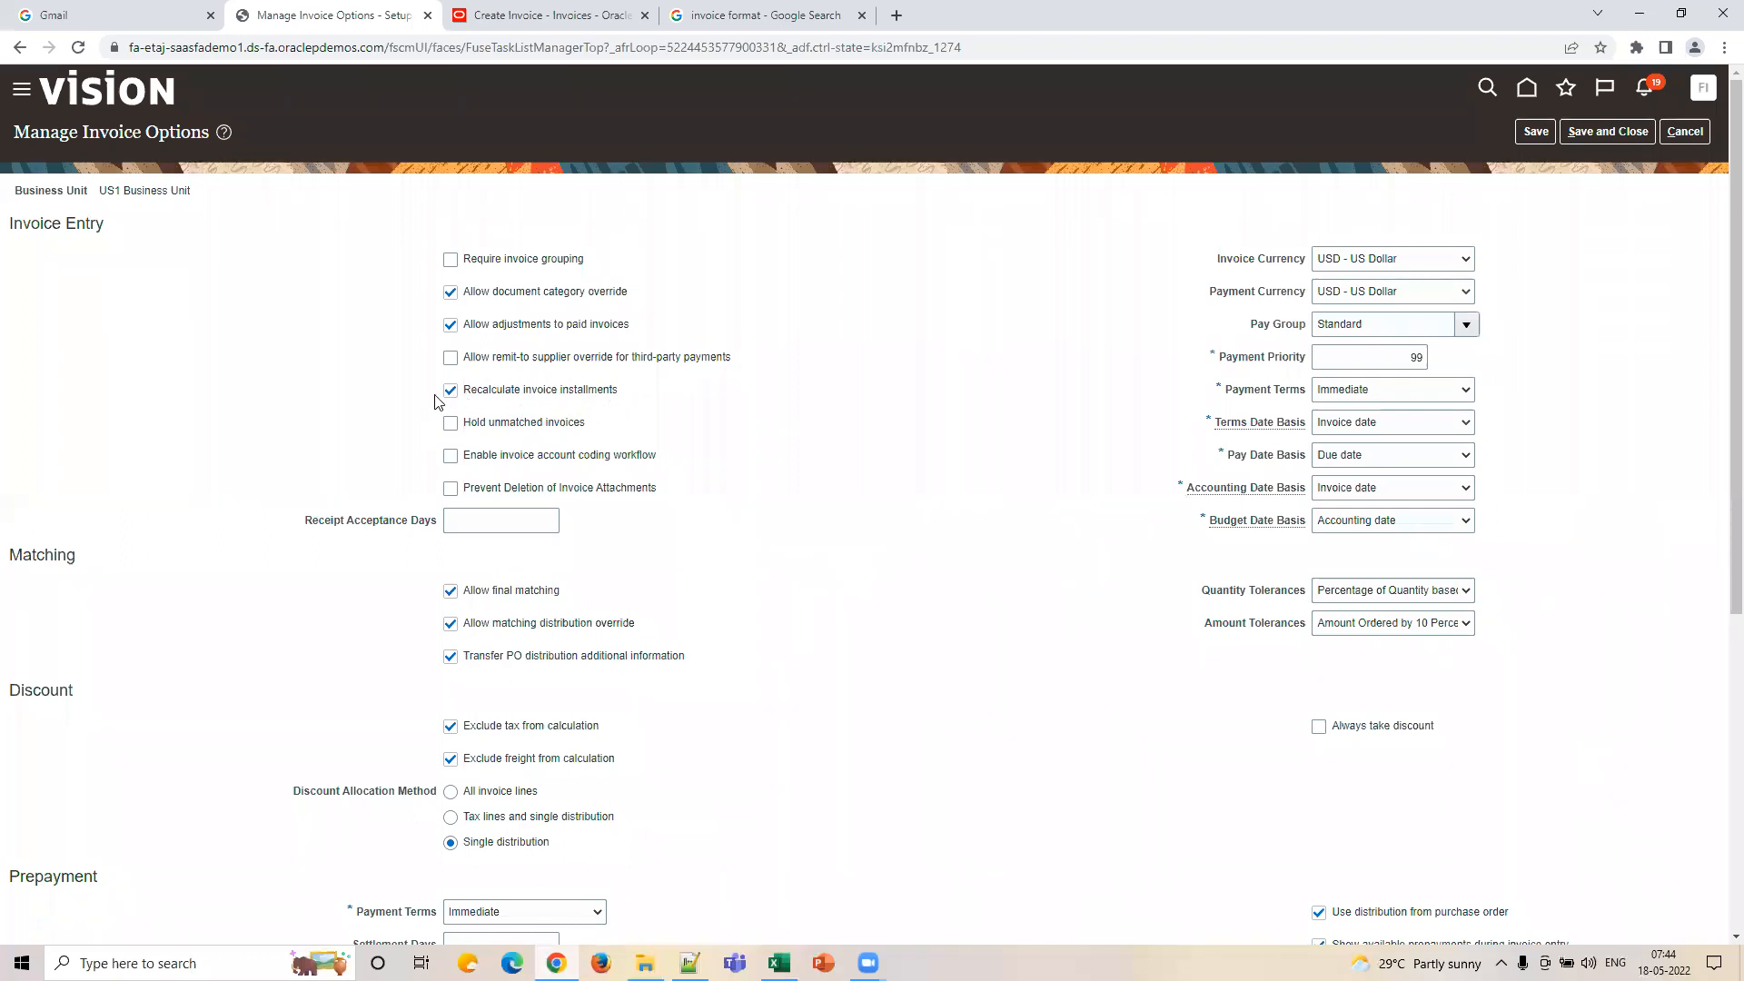
Set the amount to 1000 on the Create Invoice page and try to run an invoice action.
{"action": "key", "text": "ctrl+Tab"}
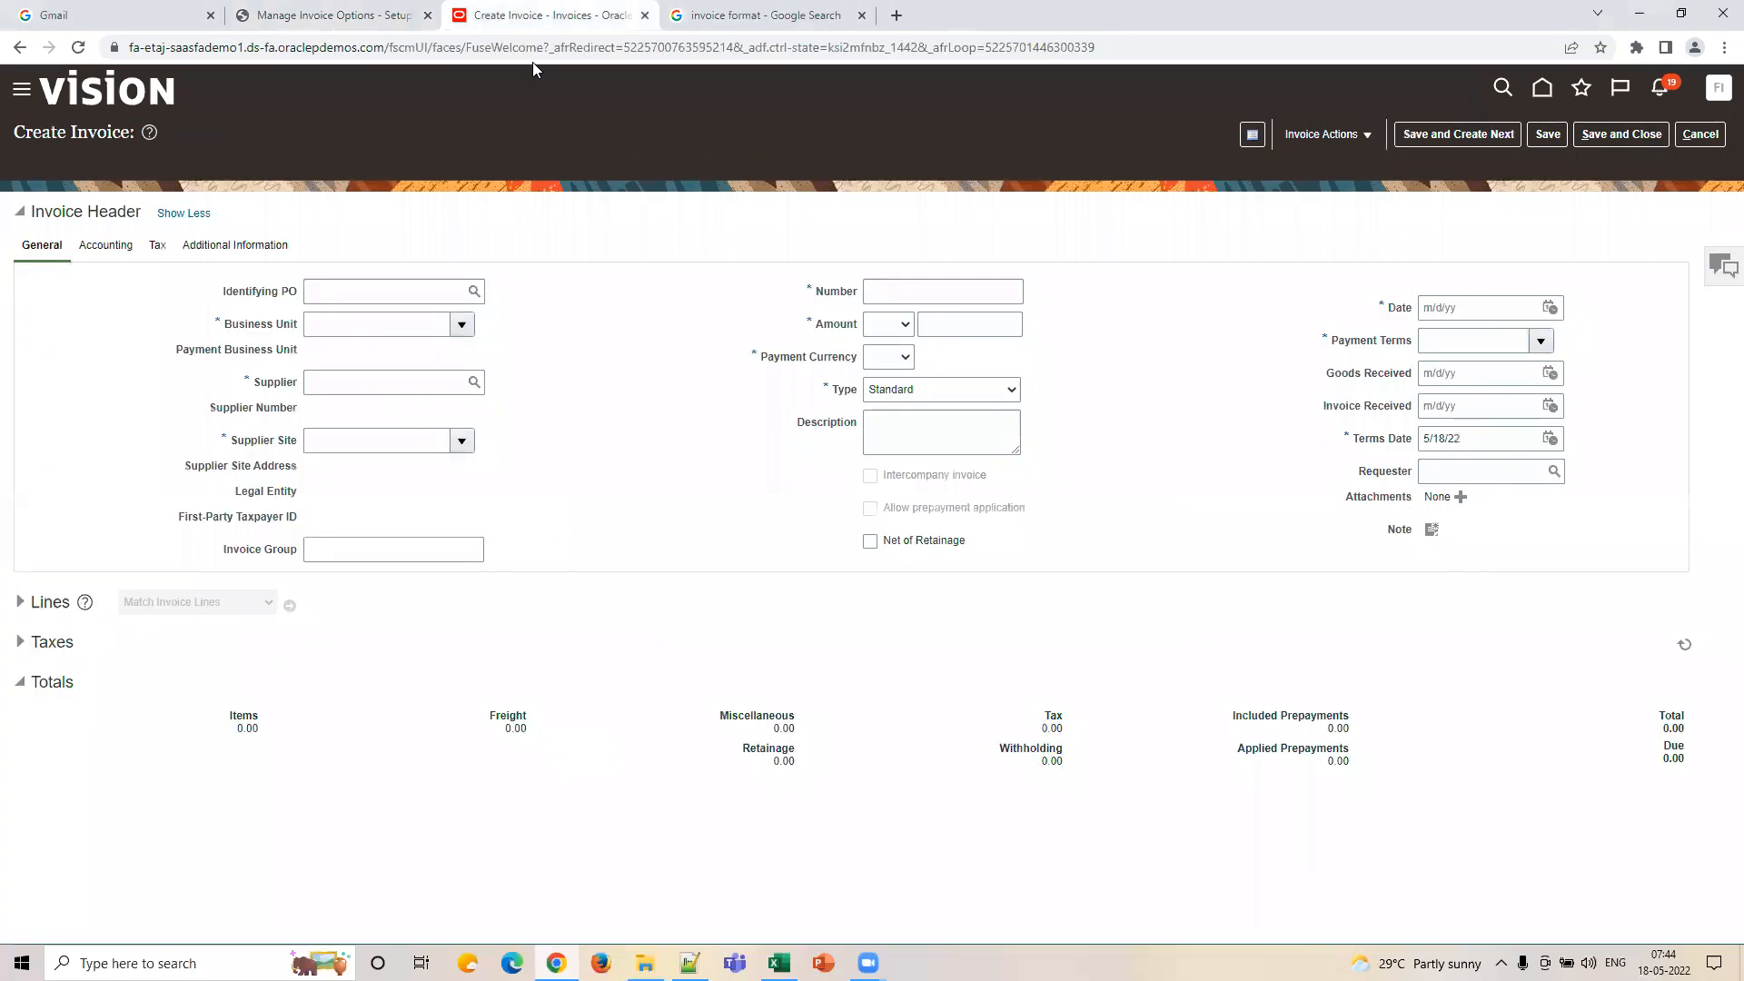
{"action": "left_click", "coordinate": [922, 292]}
{"action": "left_click", "coordinate": [983, 326]}
{"action": "type", "text": "1000"}
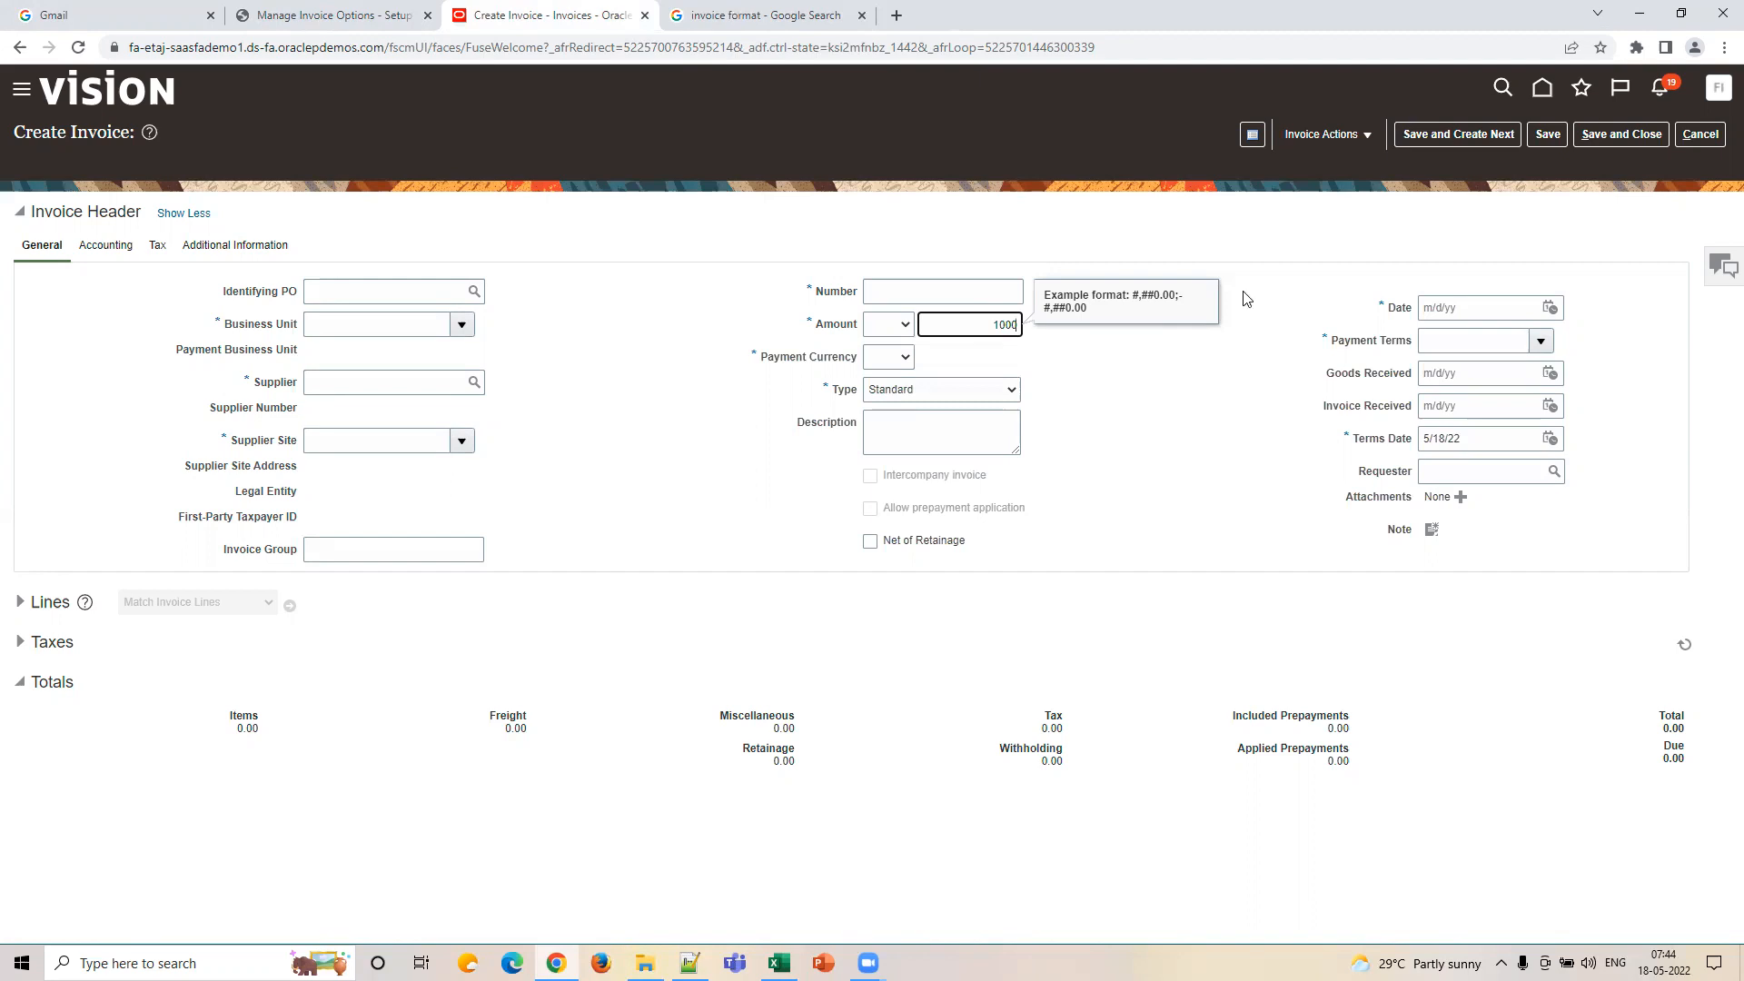
{"action": "left_click", "coordinate": [1311, 138]}
{"action": "left_click", "coordinate": [1338, 185]}
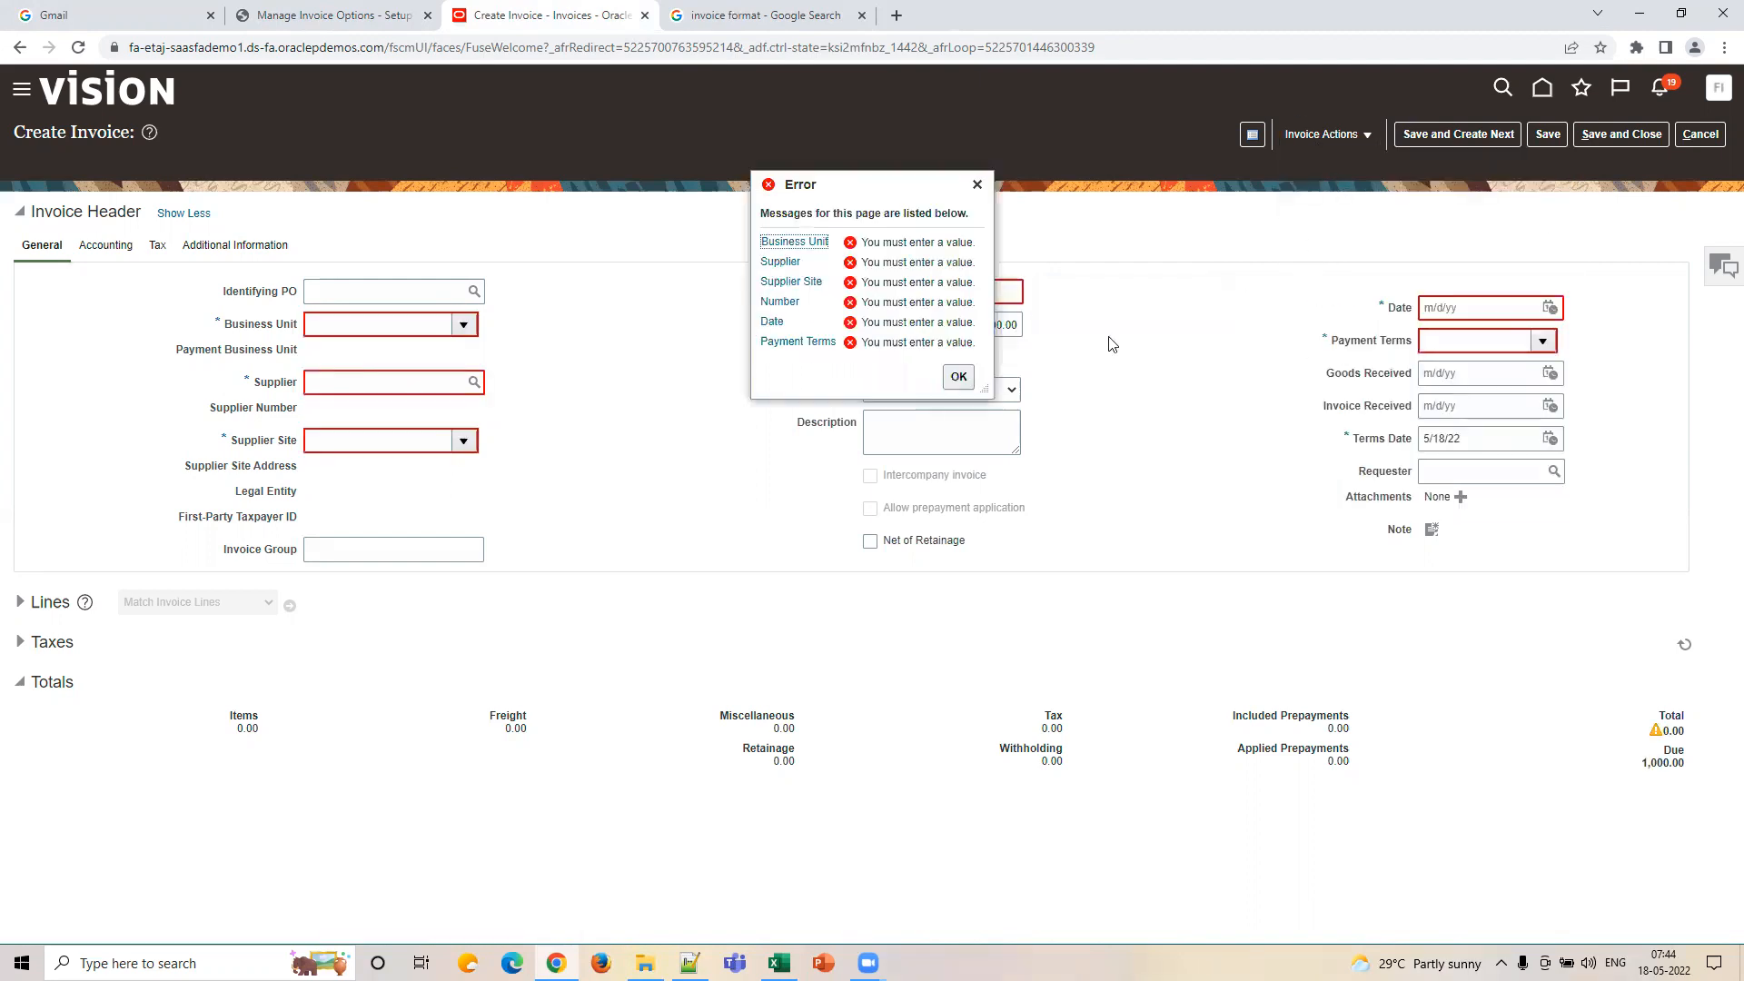
{"action": "left_click", "coordinate": [962, 378]}
Select AU Council Business Unit for the invoice and pick supplier JGA by searching for supplier number 1.
{"action": "left_click", "coordinate": [464, 325]}
{"action": "left_click", "coordinate": [421, 382]}
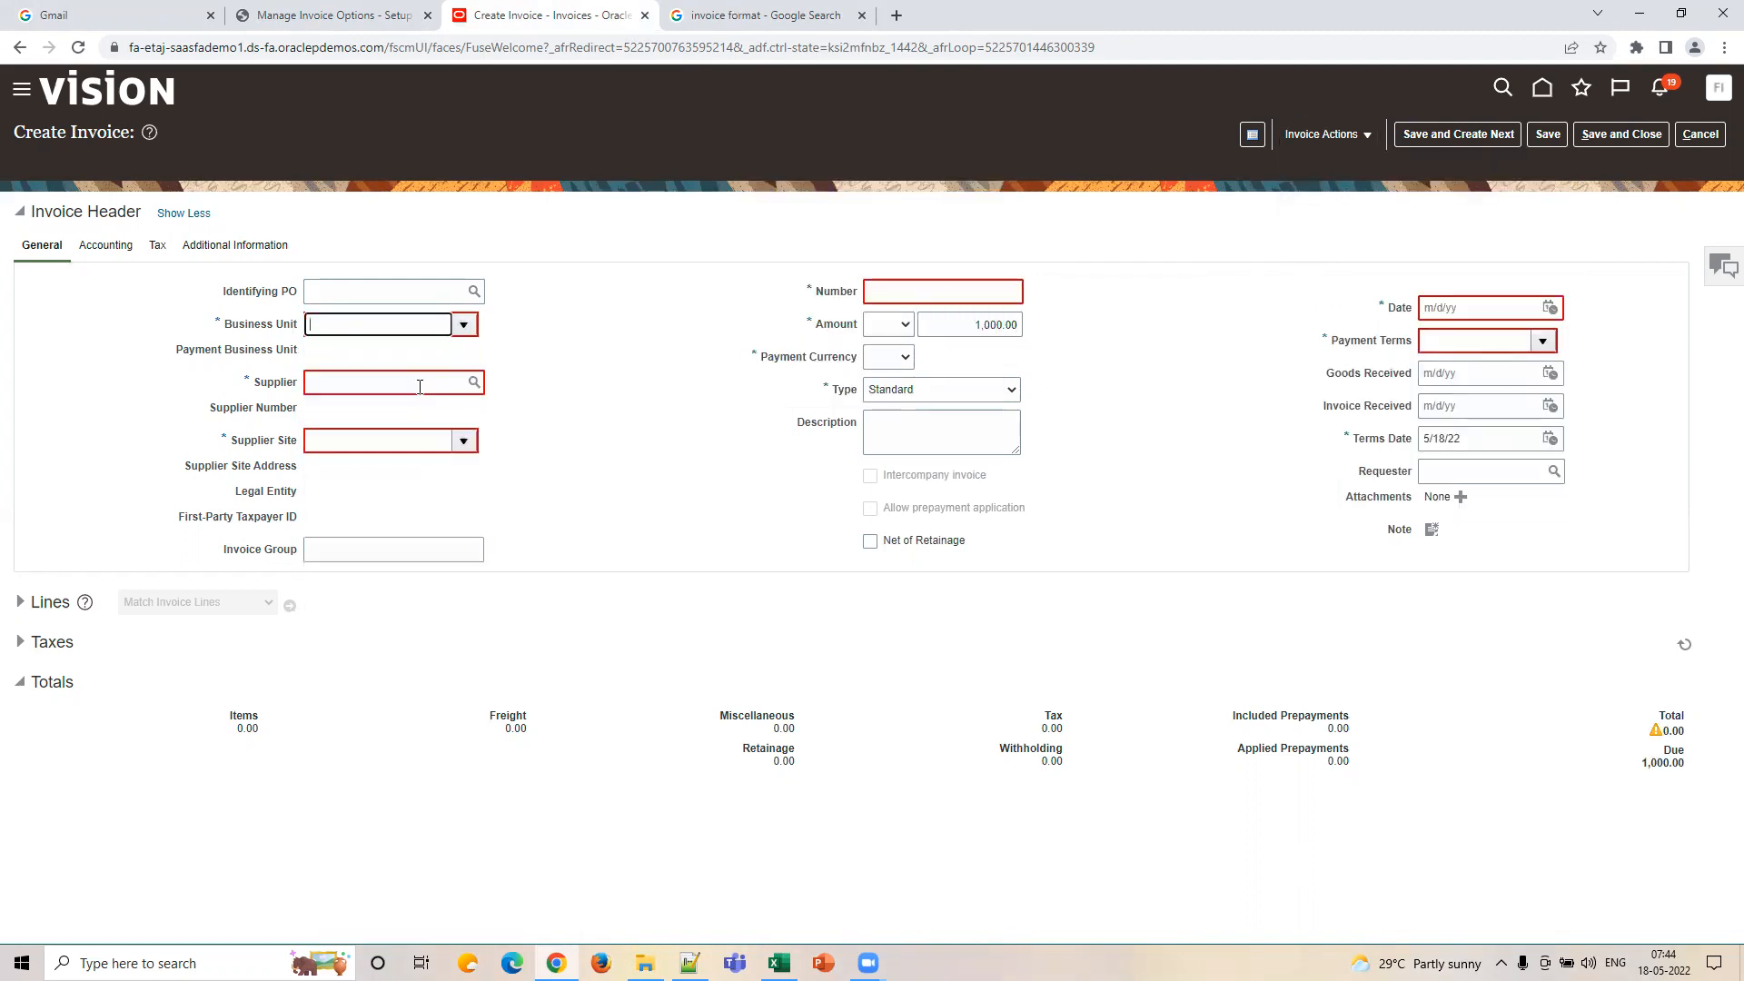
{"action": "left_click", "coordinate": [473, 384]}
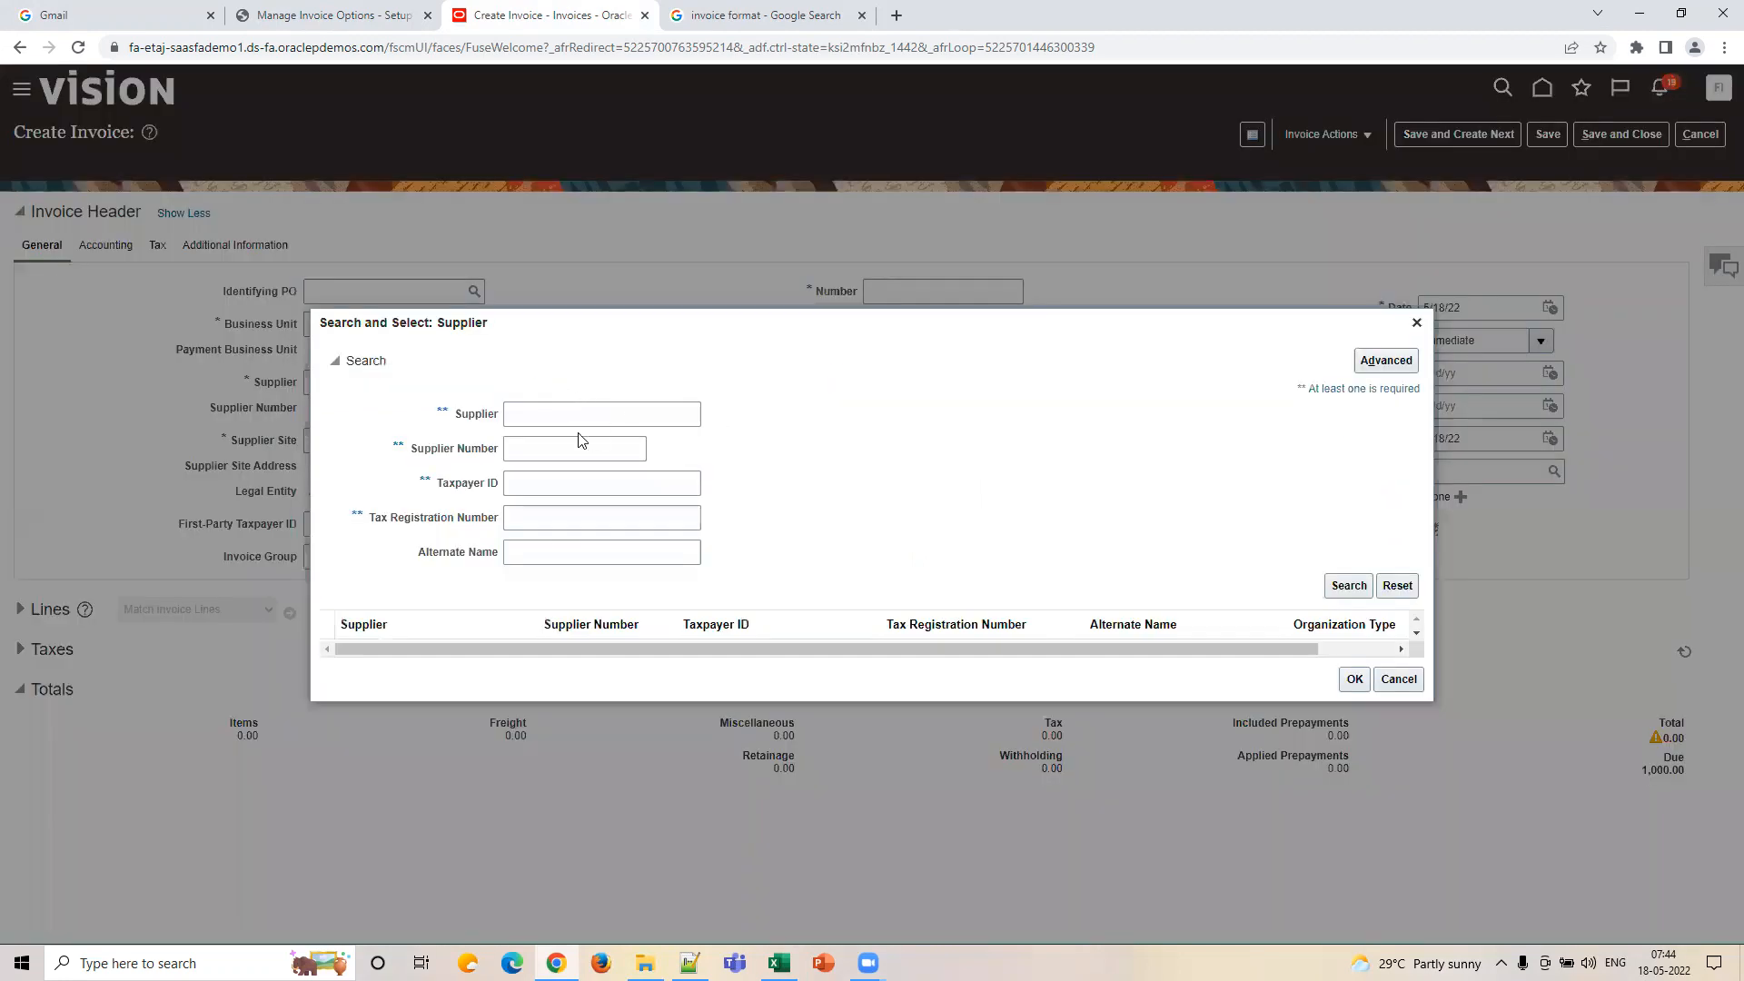
{"action": "left_click", "coordinate": [584, 446]}
{"action": "type", "text": "1"}
{"action": "key", "text": "Return"}
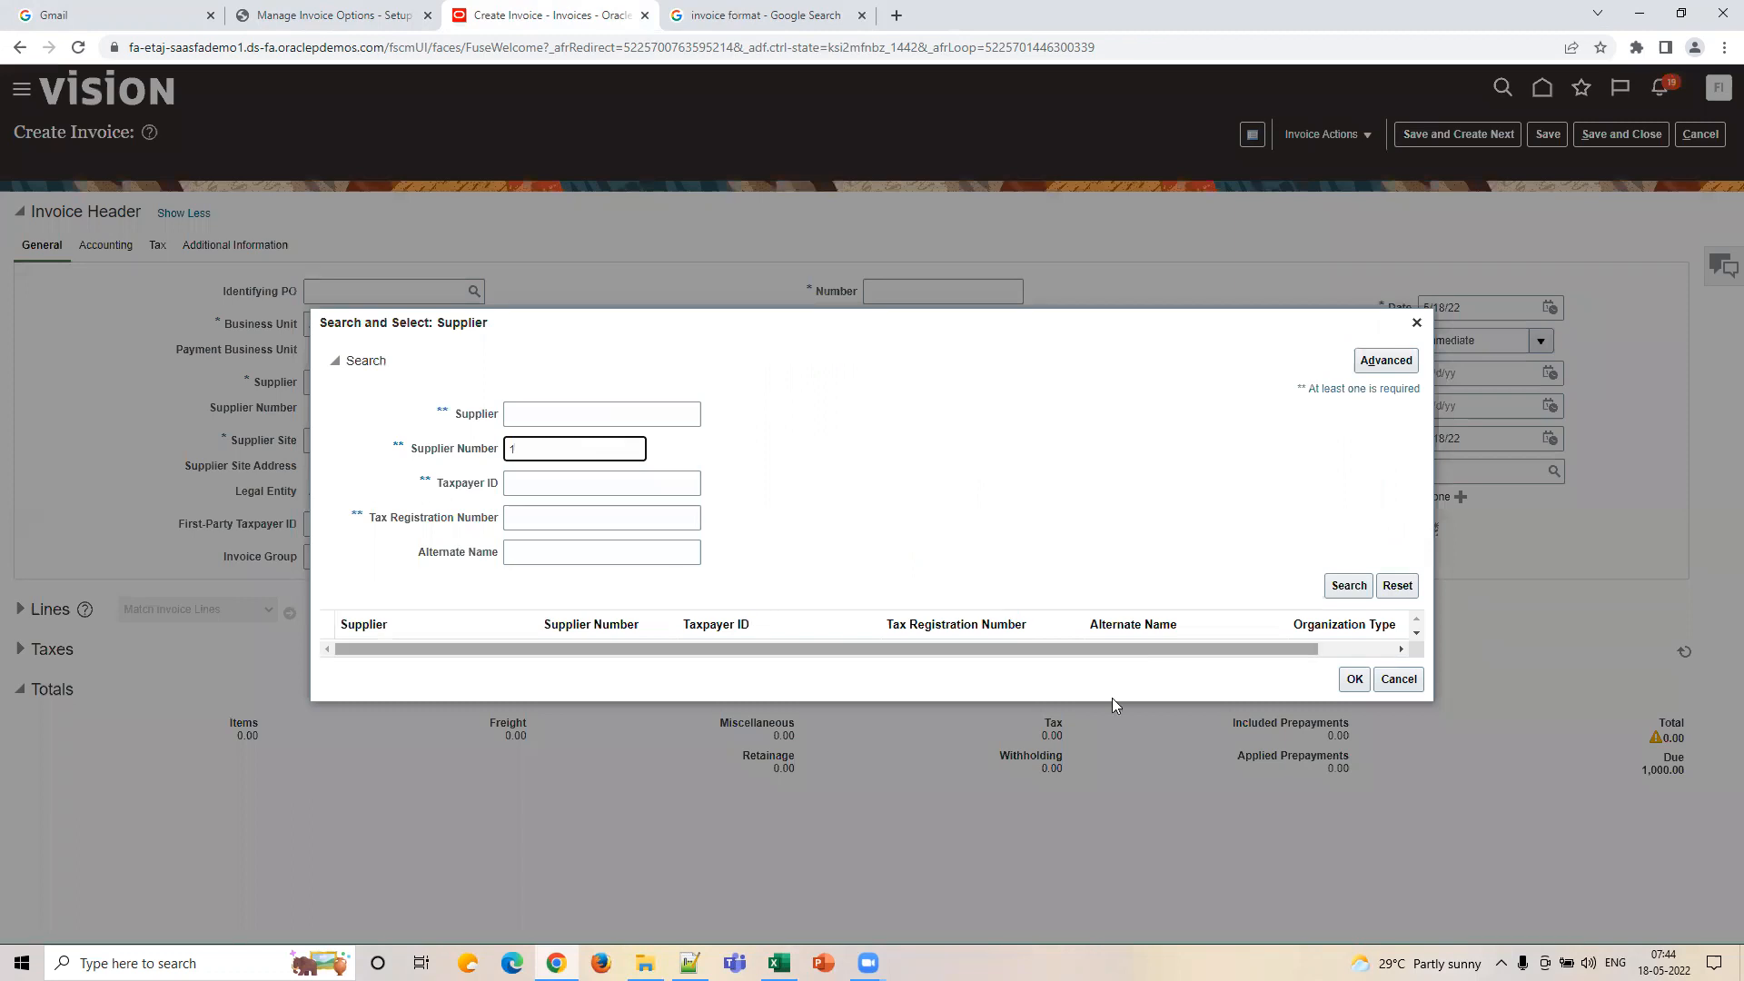
{"action": "left_click", "coordinate": [1011, 640]}
{"action": "left_click", "coordinate": [1354, 722]}
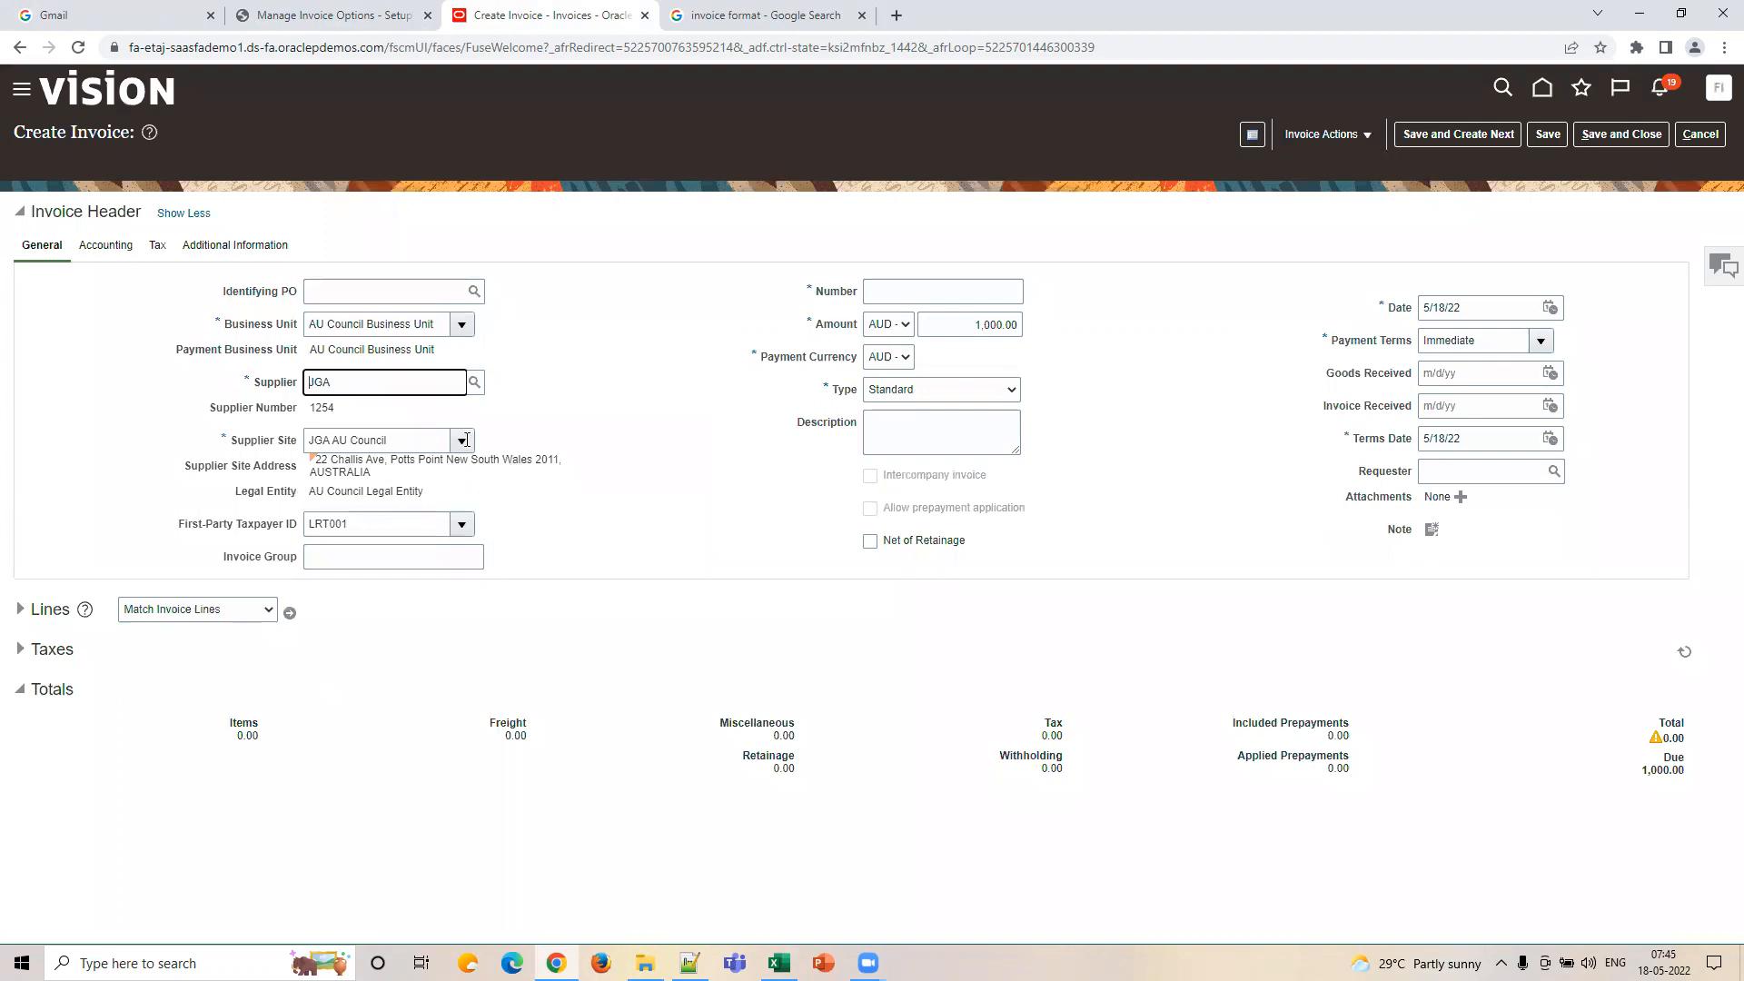
Enter 255 as the invoice number on the Create Invoice page and open the invoice's installments.
{"action": "left_click", "coordinate": [947, 292]}
{"action": "type", "text": "255"}
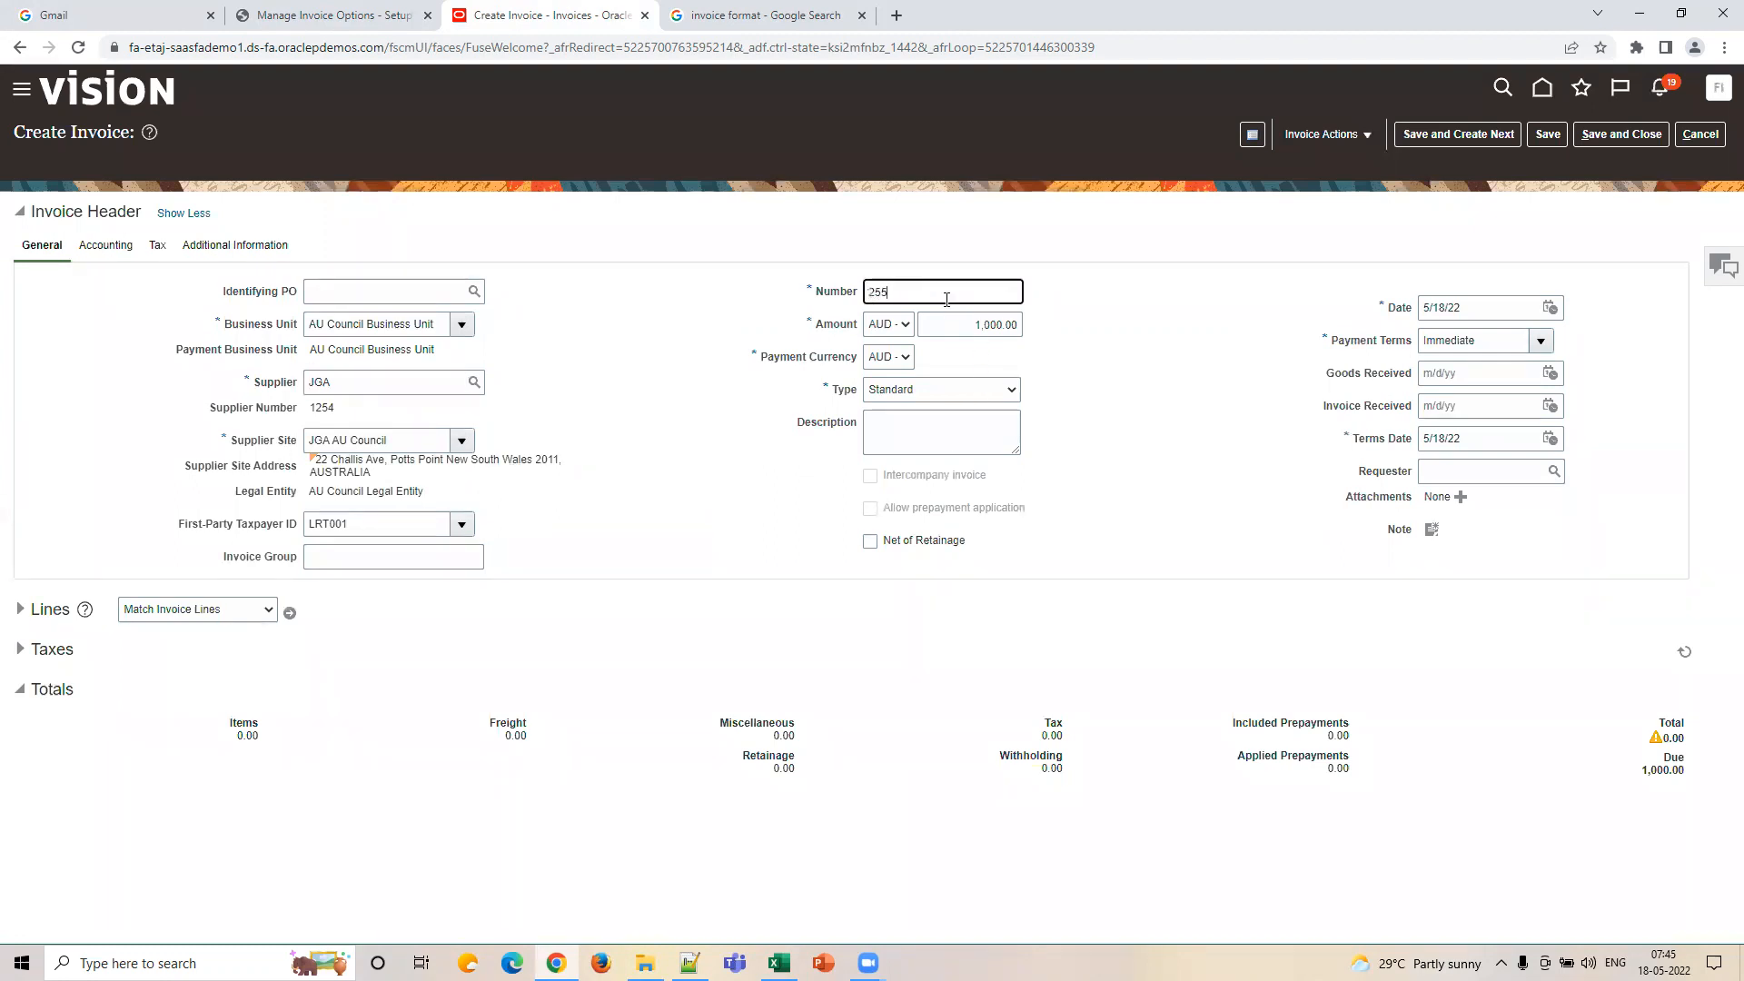
{"action": "left_click", "coordinate": [1314, 407]}
{"action": "left_click", "coordinate": [984, 325]}
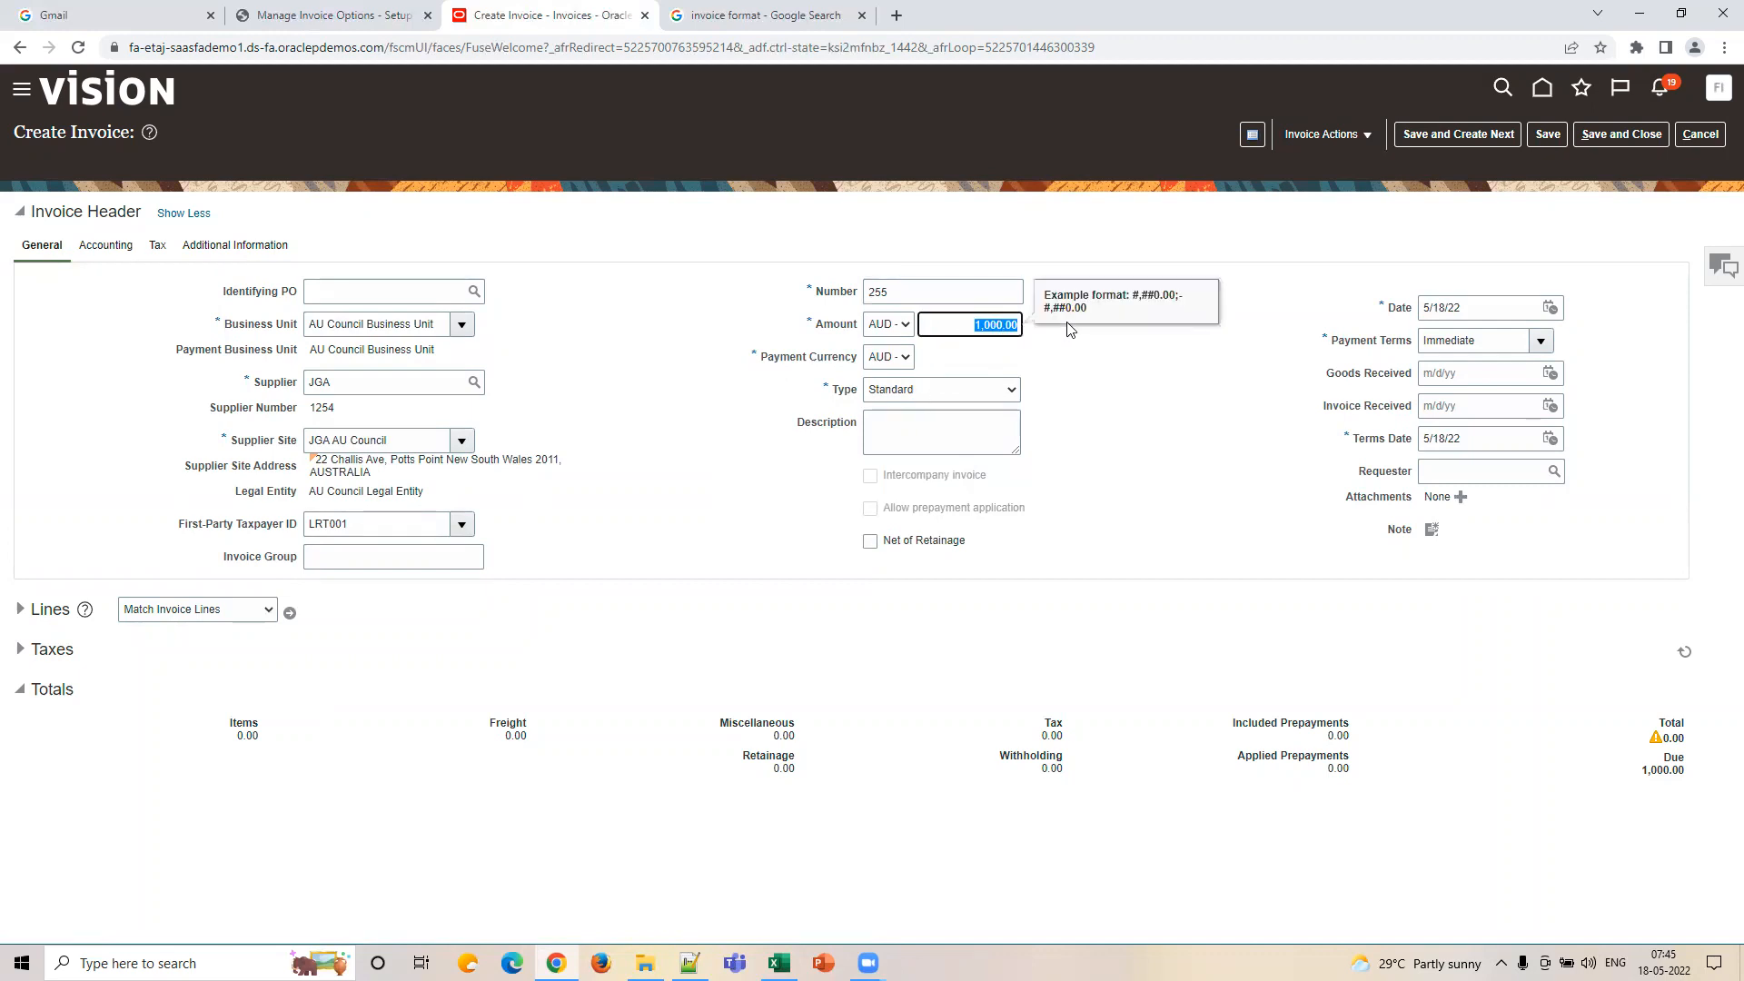
{"action": "left_click", "coordinate": [1322, 135]}
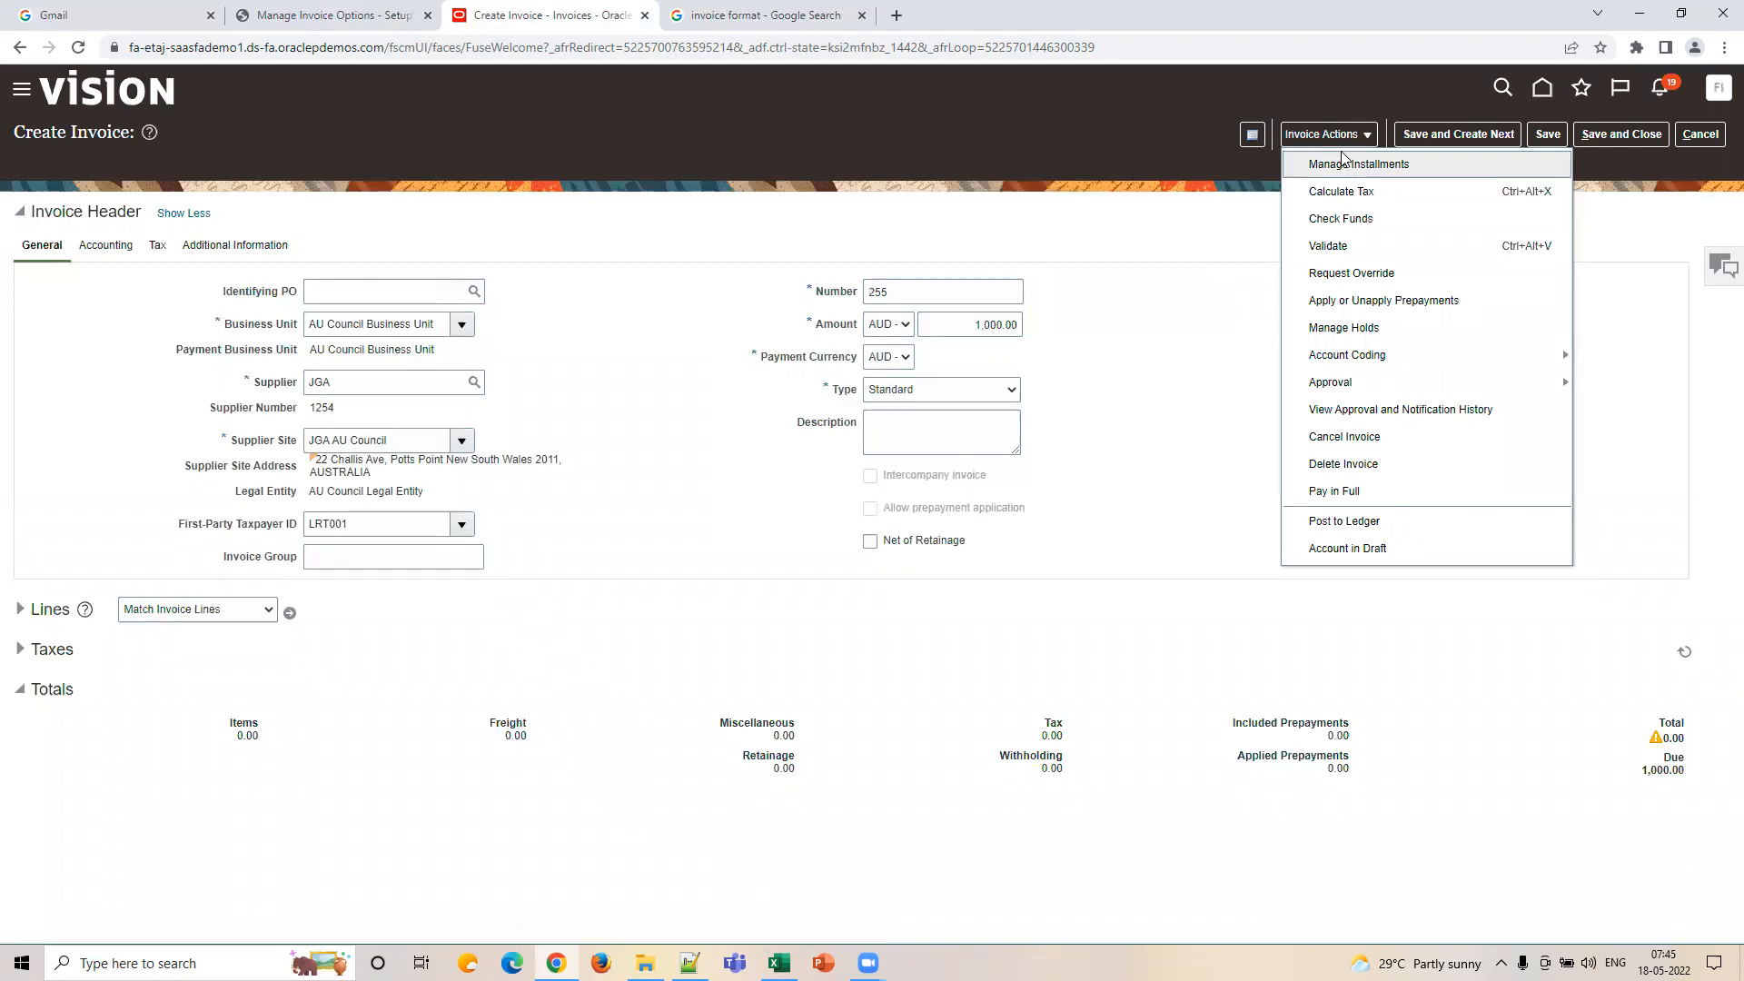
{"action": "left_click", "coordinate": [1400, 171]}
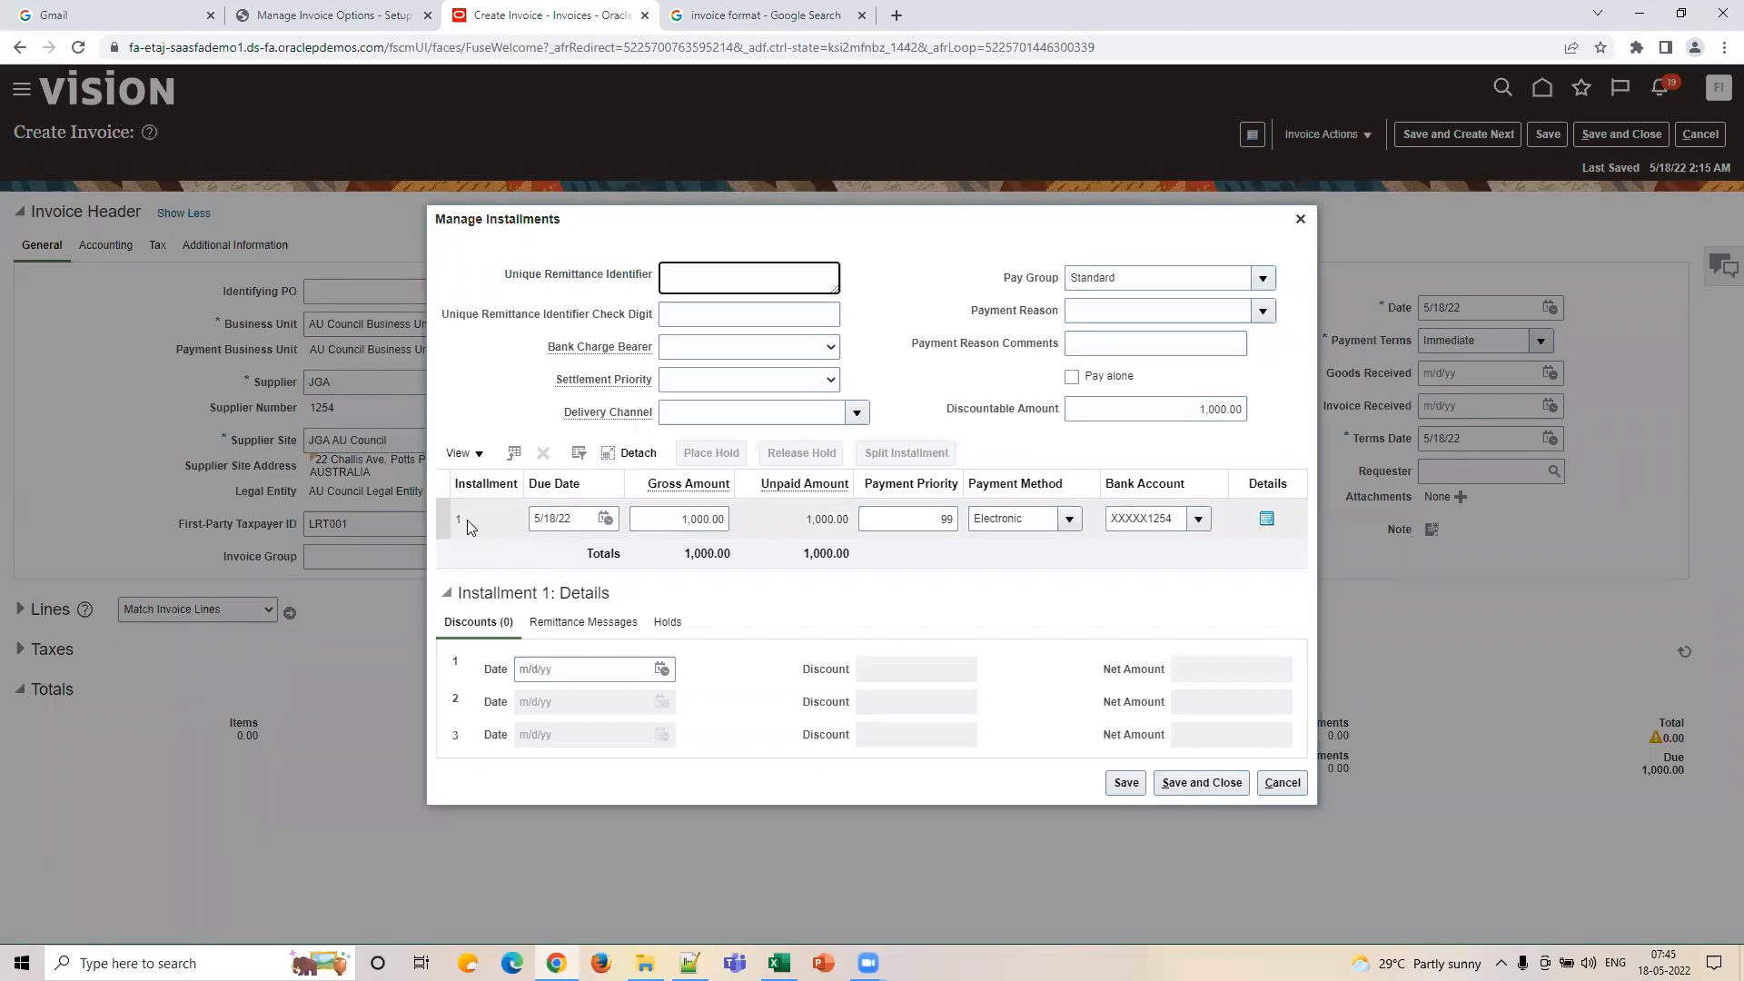
Examine the installment's amounts and bank account, check the recalculate installments option in Manage Invoice Options, and close the installments.
{"action": "left_click", "coordinate": [527, 517]}
{"action": "left_click", "coordinate": [673, 521]}
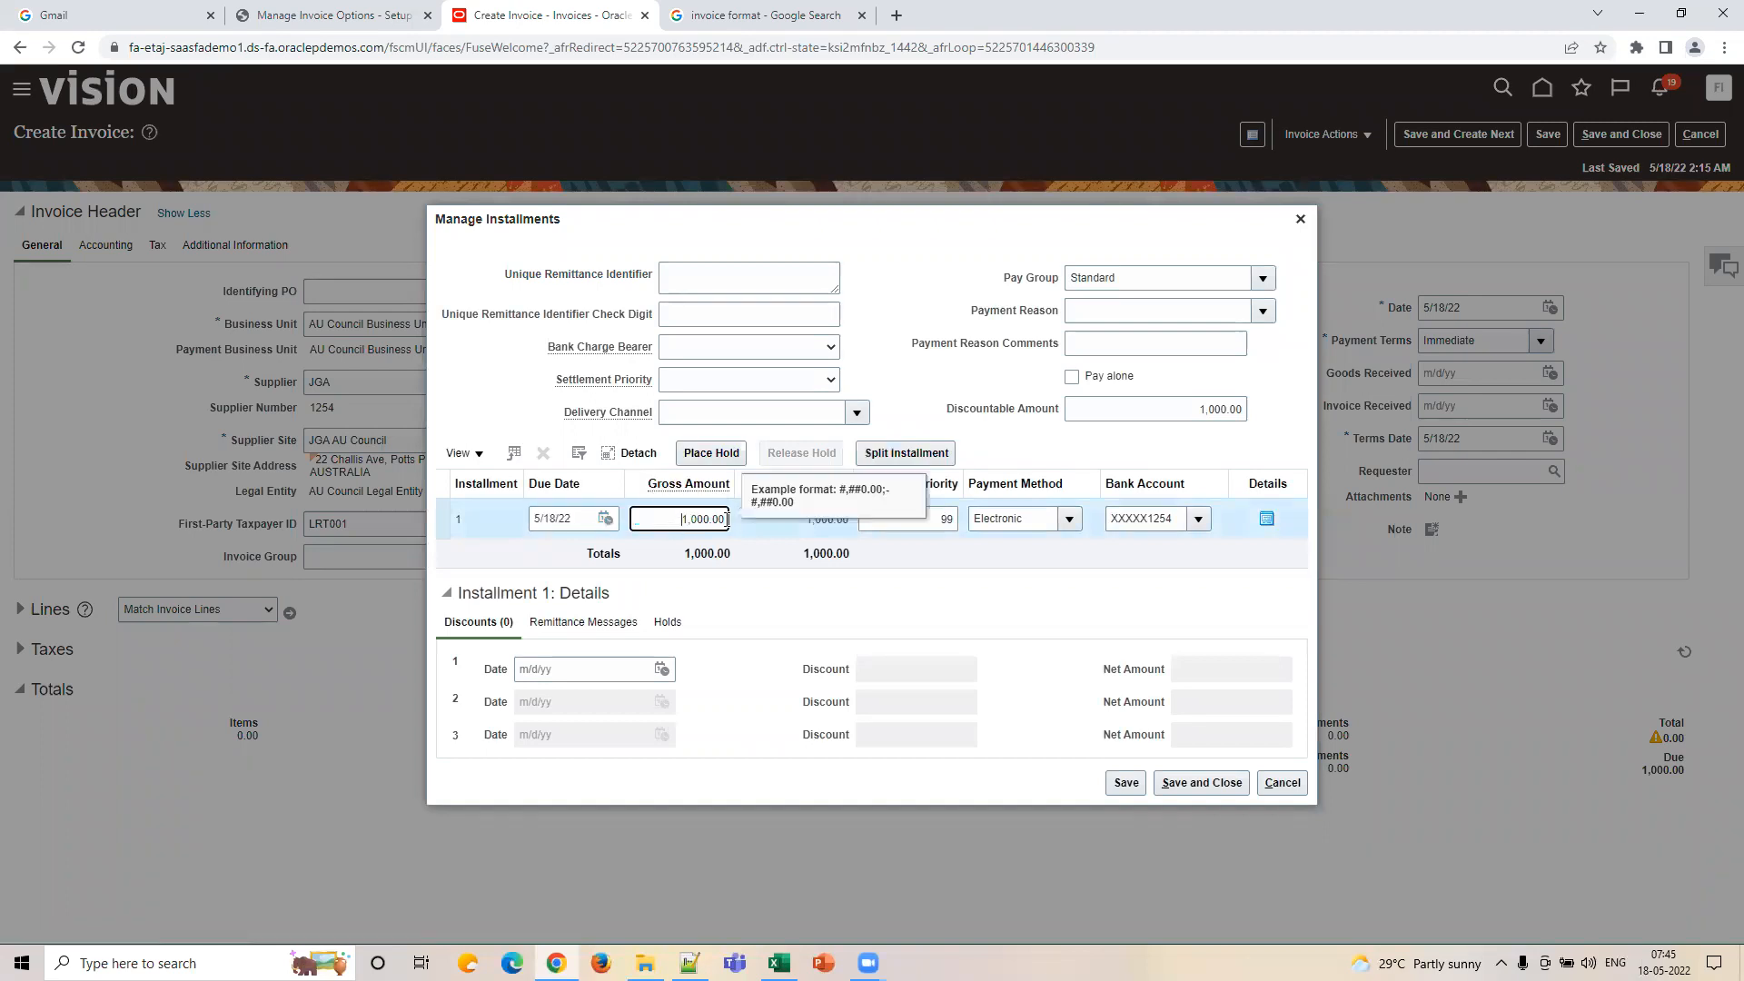
{"action": "left_click", "coordinate": [797, 526]}
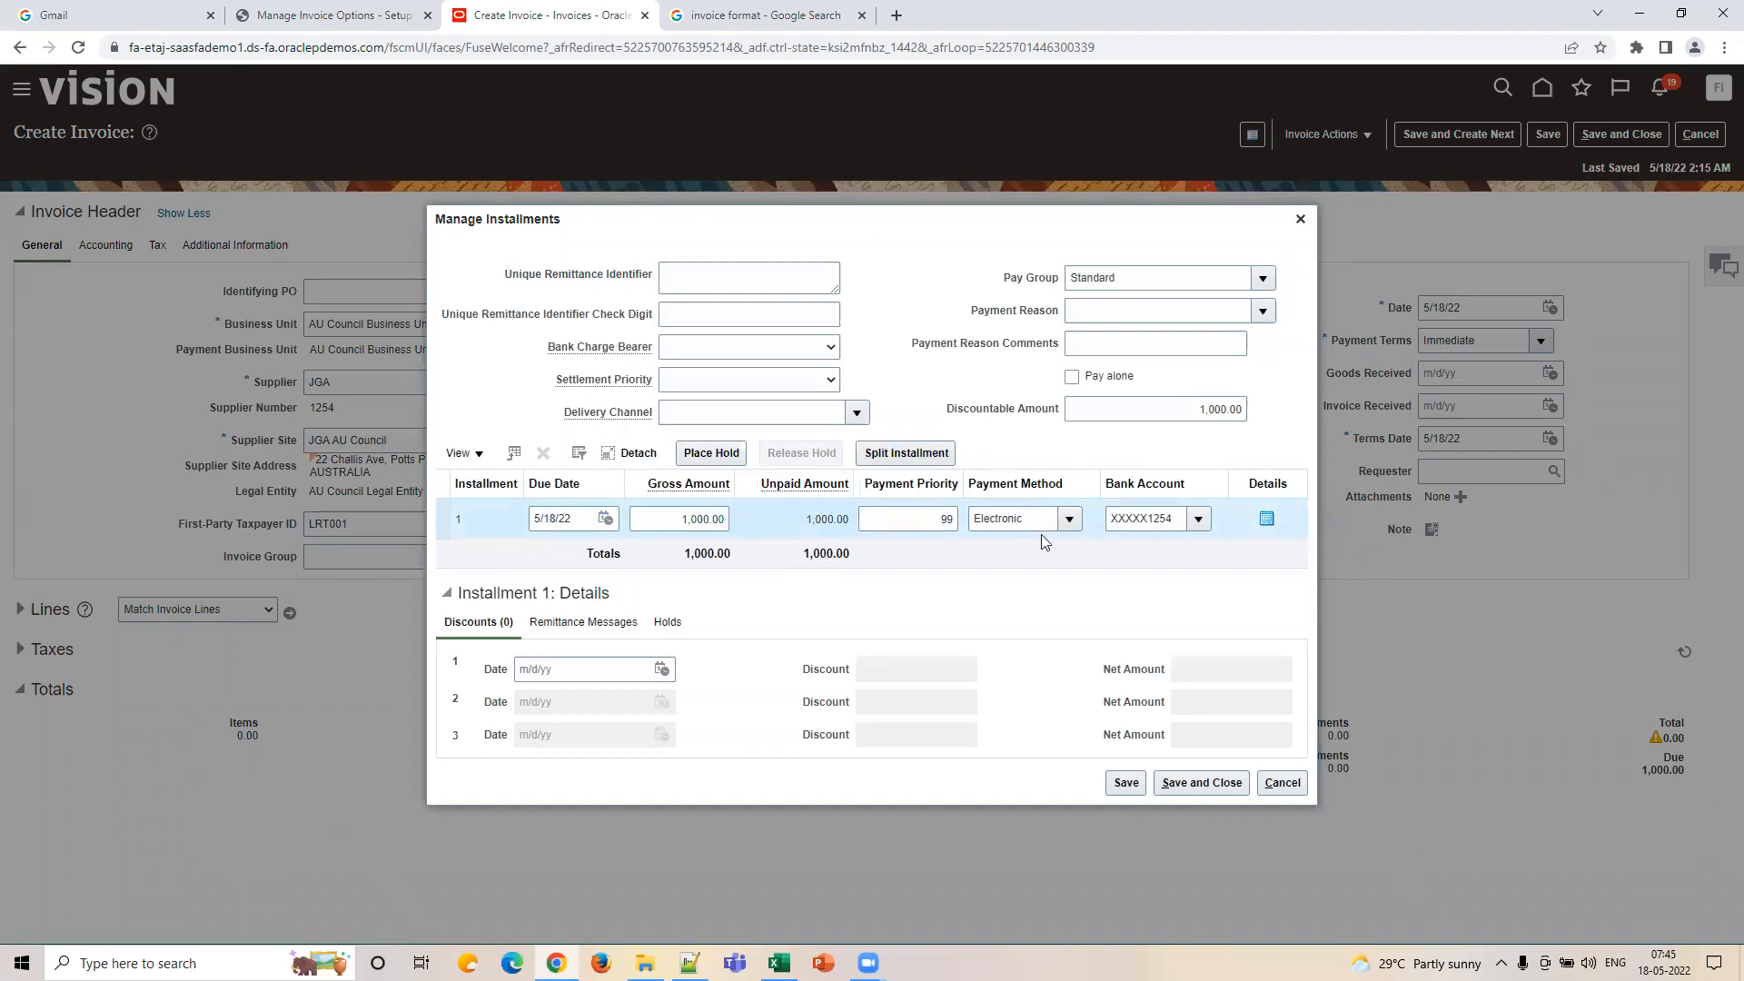
{"action": "left_click", "coordinate": [1130, 525]}
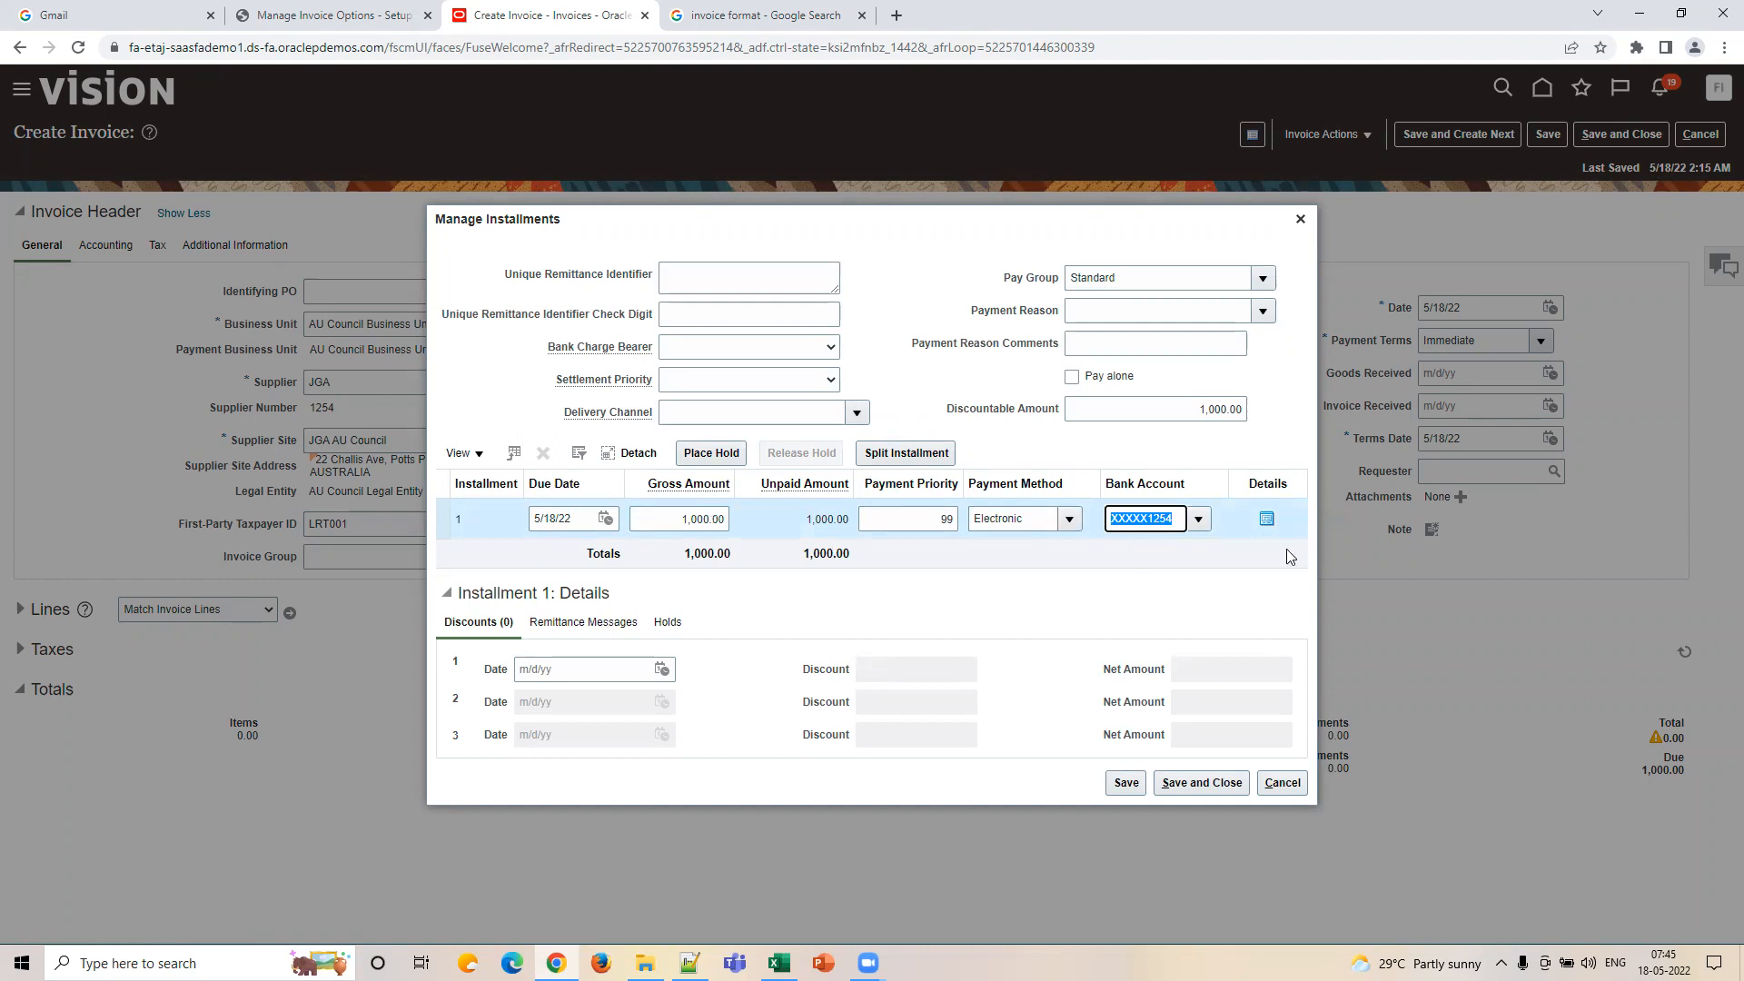
{"action": "left_click", "coordinate": [364, 11]}
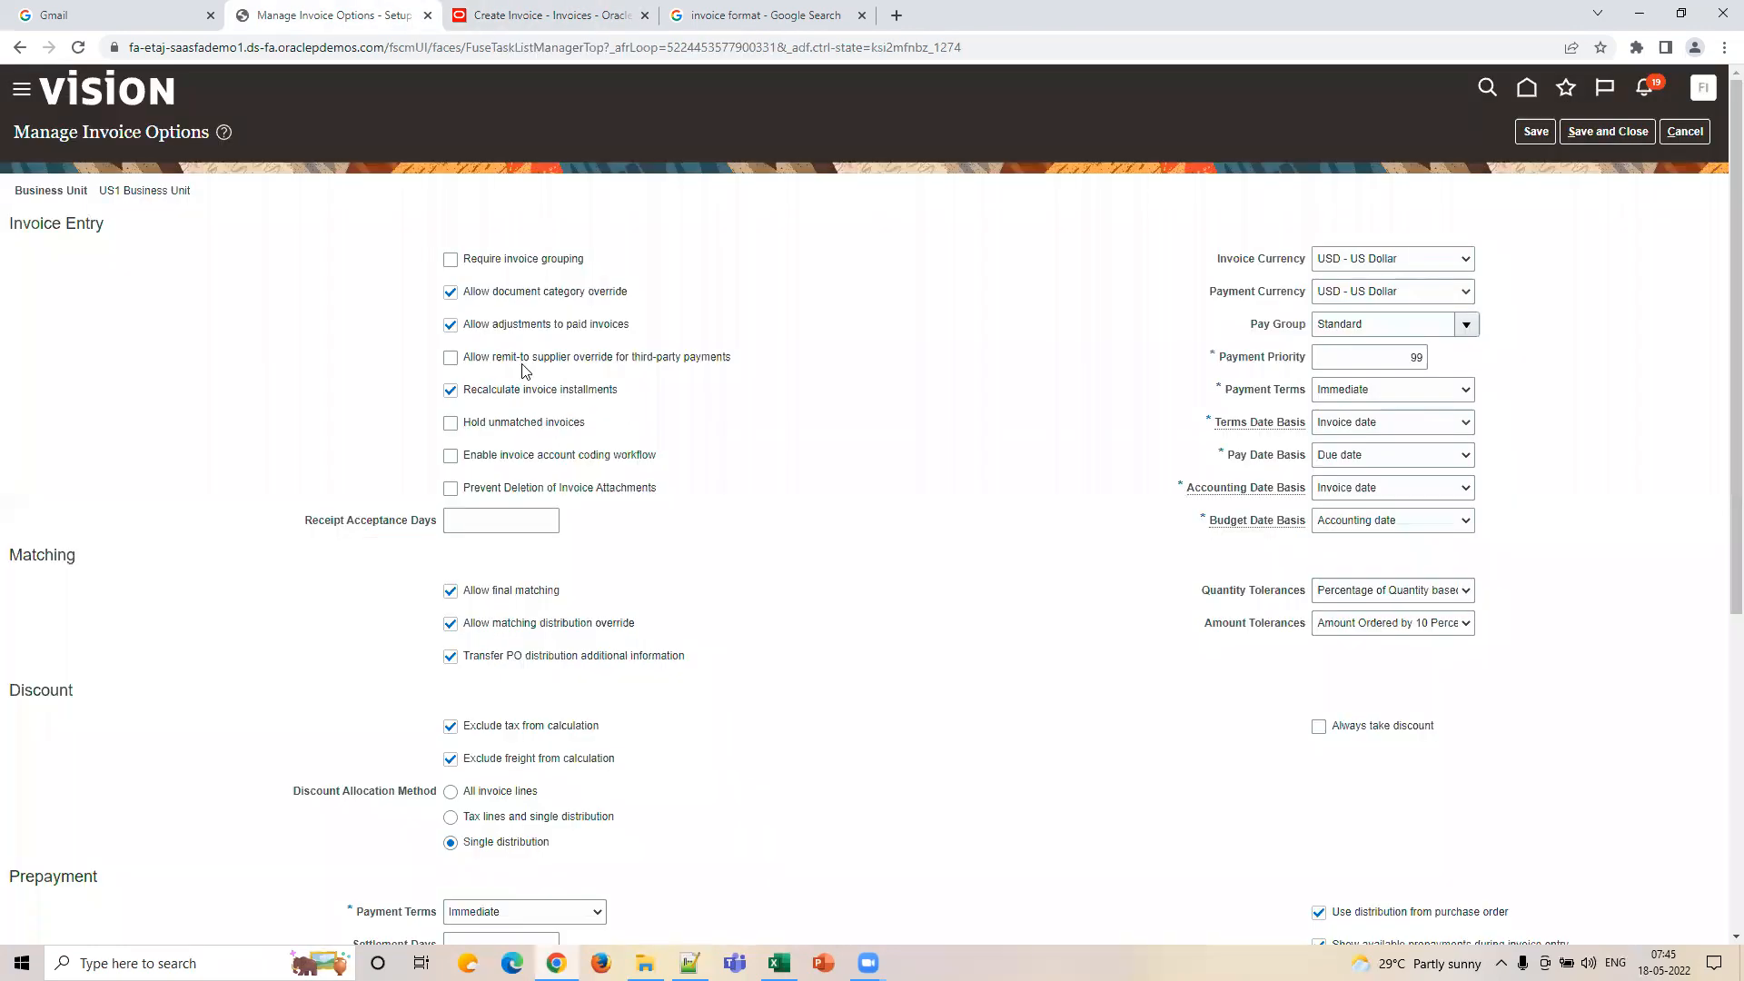
{"action": "left_click", "coordinate": [577, 20]}
{"action": "left_click", "coordinate": [1300, 219]}
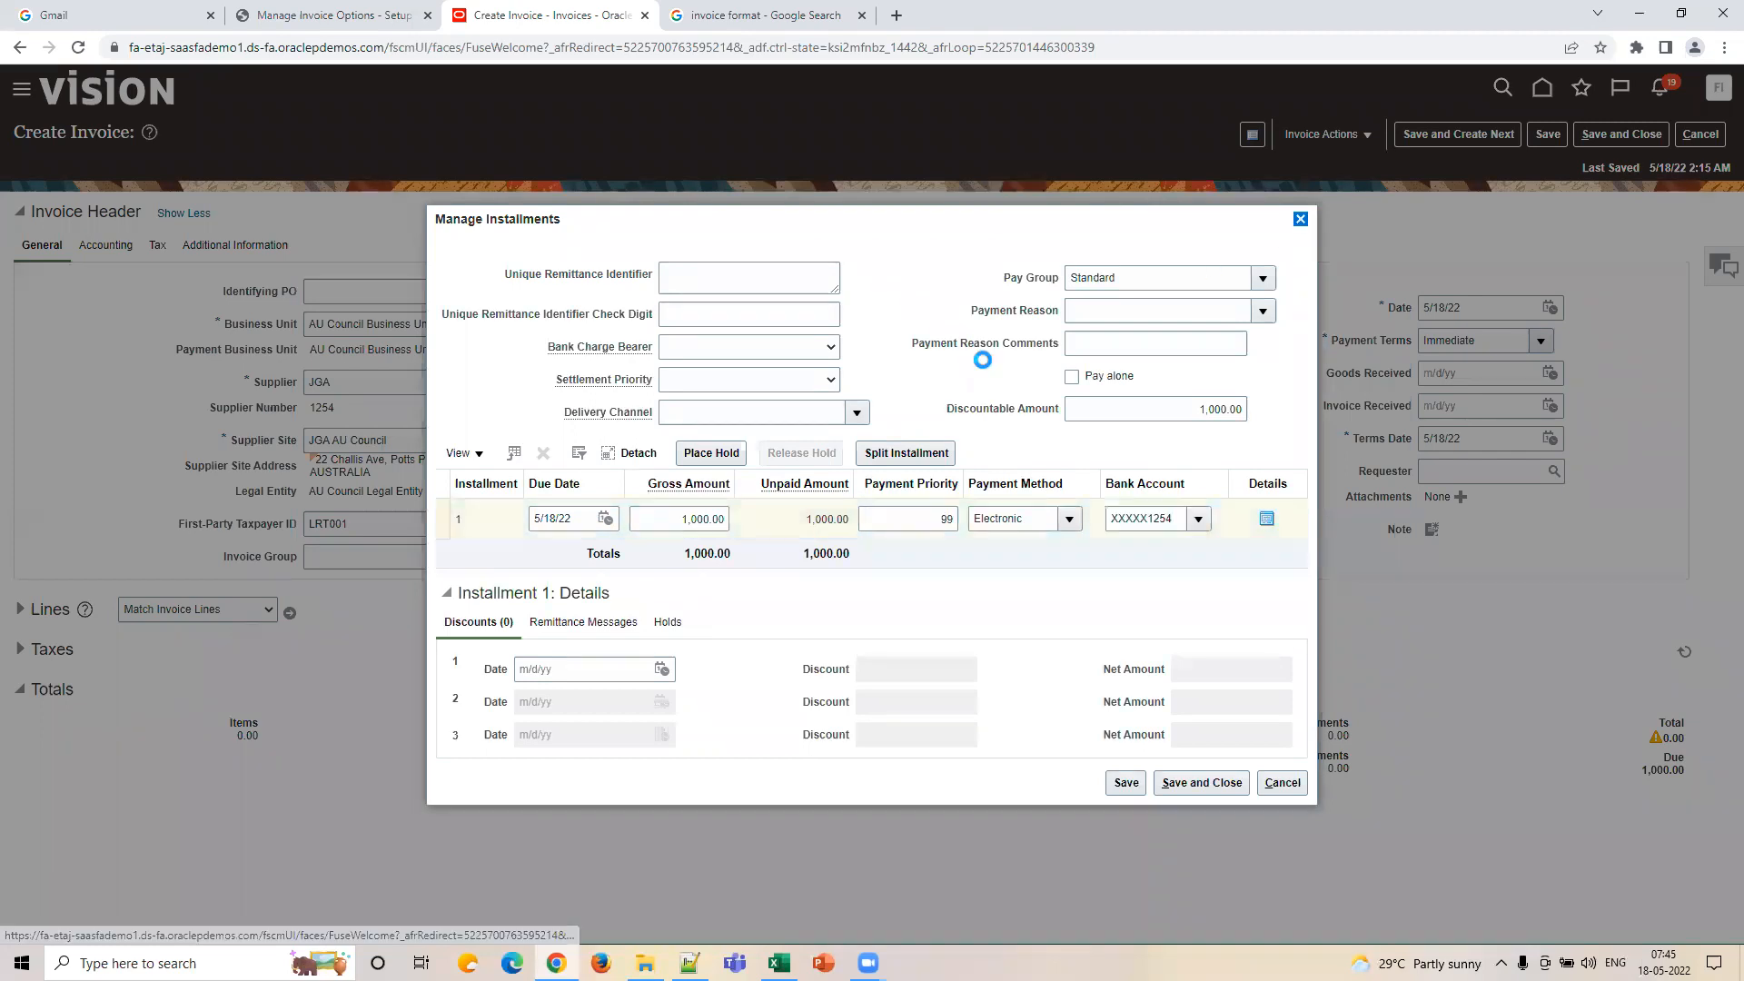
Set the invoice amount to 500 and check the gross amount in the invoice's installments.
{"action": "left_click", "coordinate": [956, 332]}
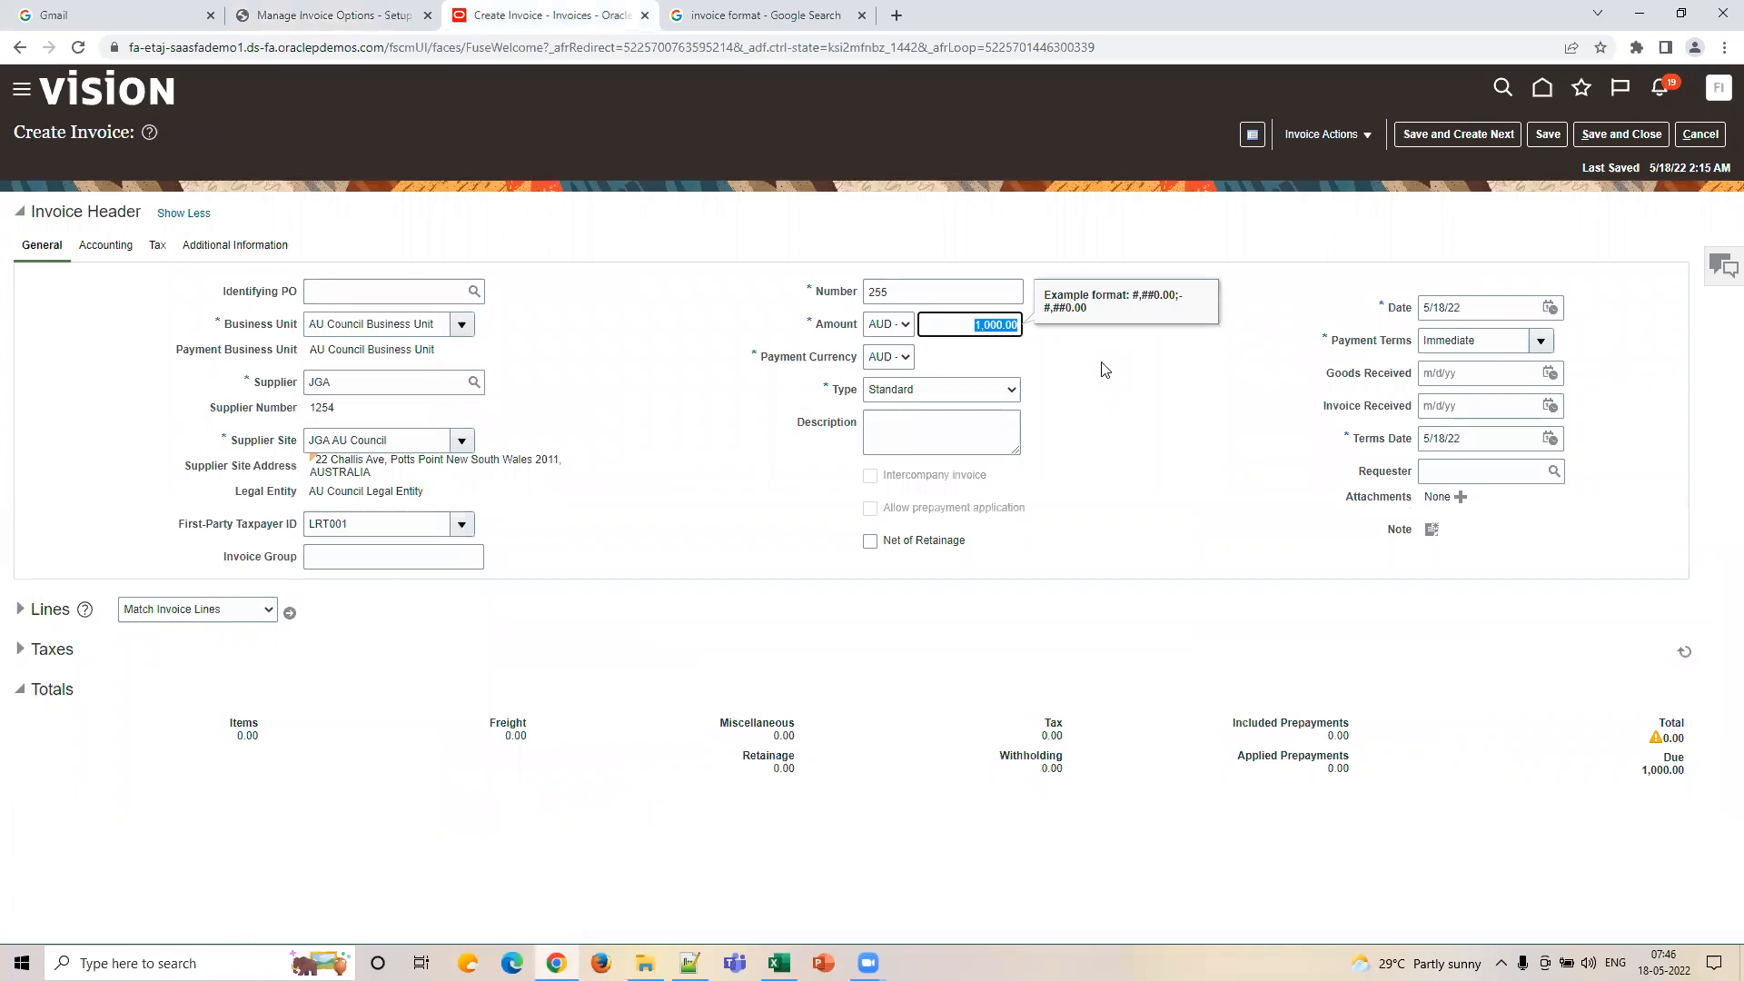
{"action": "type", "text": "500"}
{"action": "left_click", "coordinate": [1071, 352]}
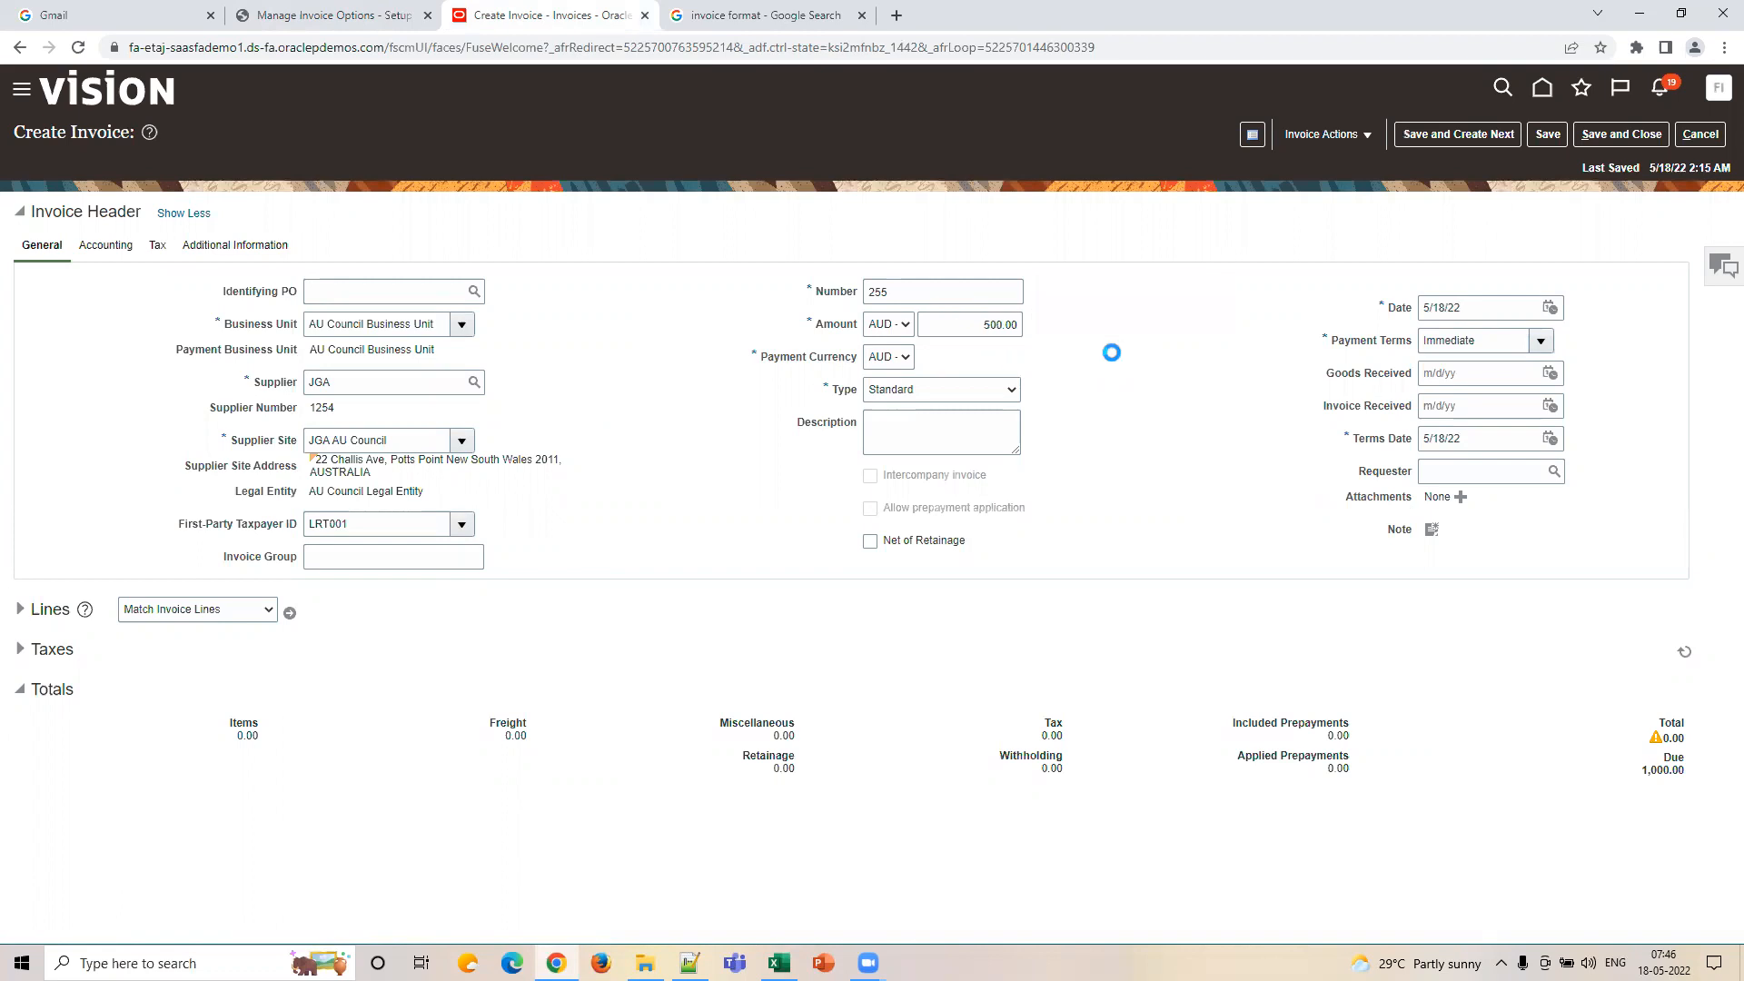
{"action": "left_click", "coordinate": [1314, 141]}
{"action": "left_click", "coordinate": [1334, 161]}
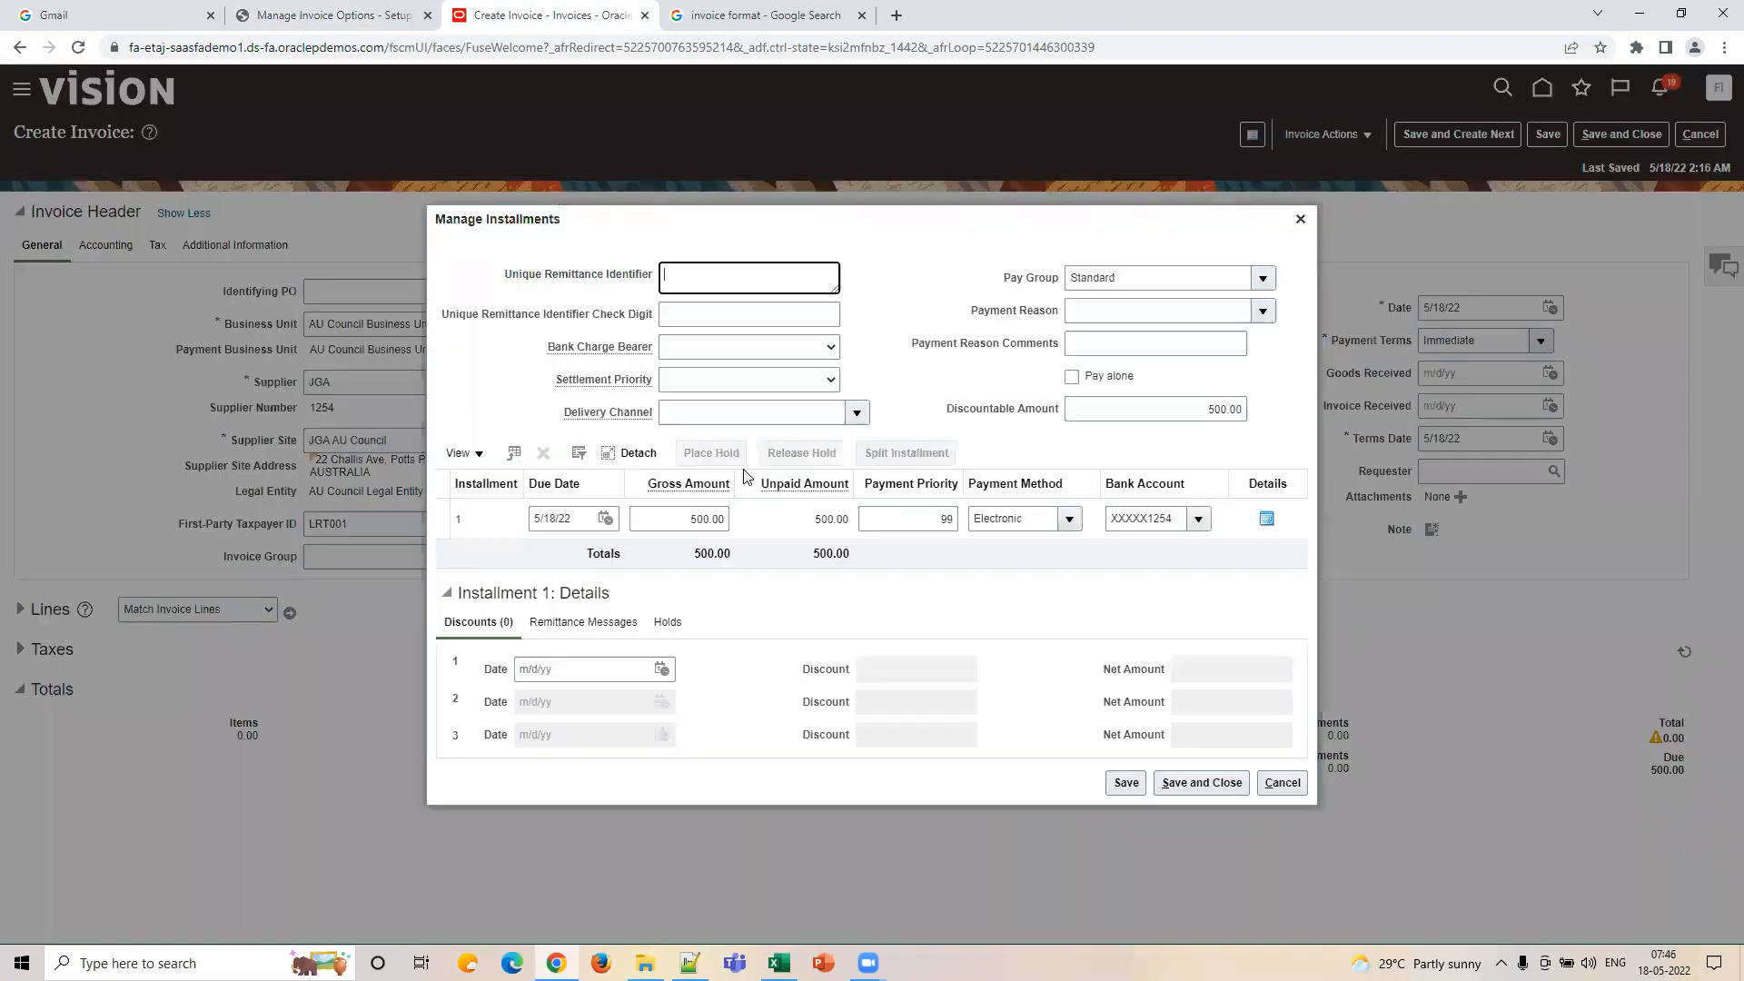
{"action": "left_click_drag", "start_coordinate": [664, 518], "coordinate": [781, 510]}
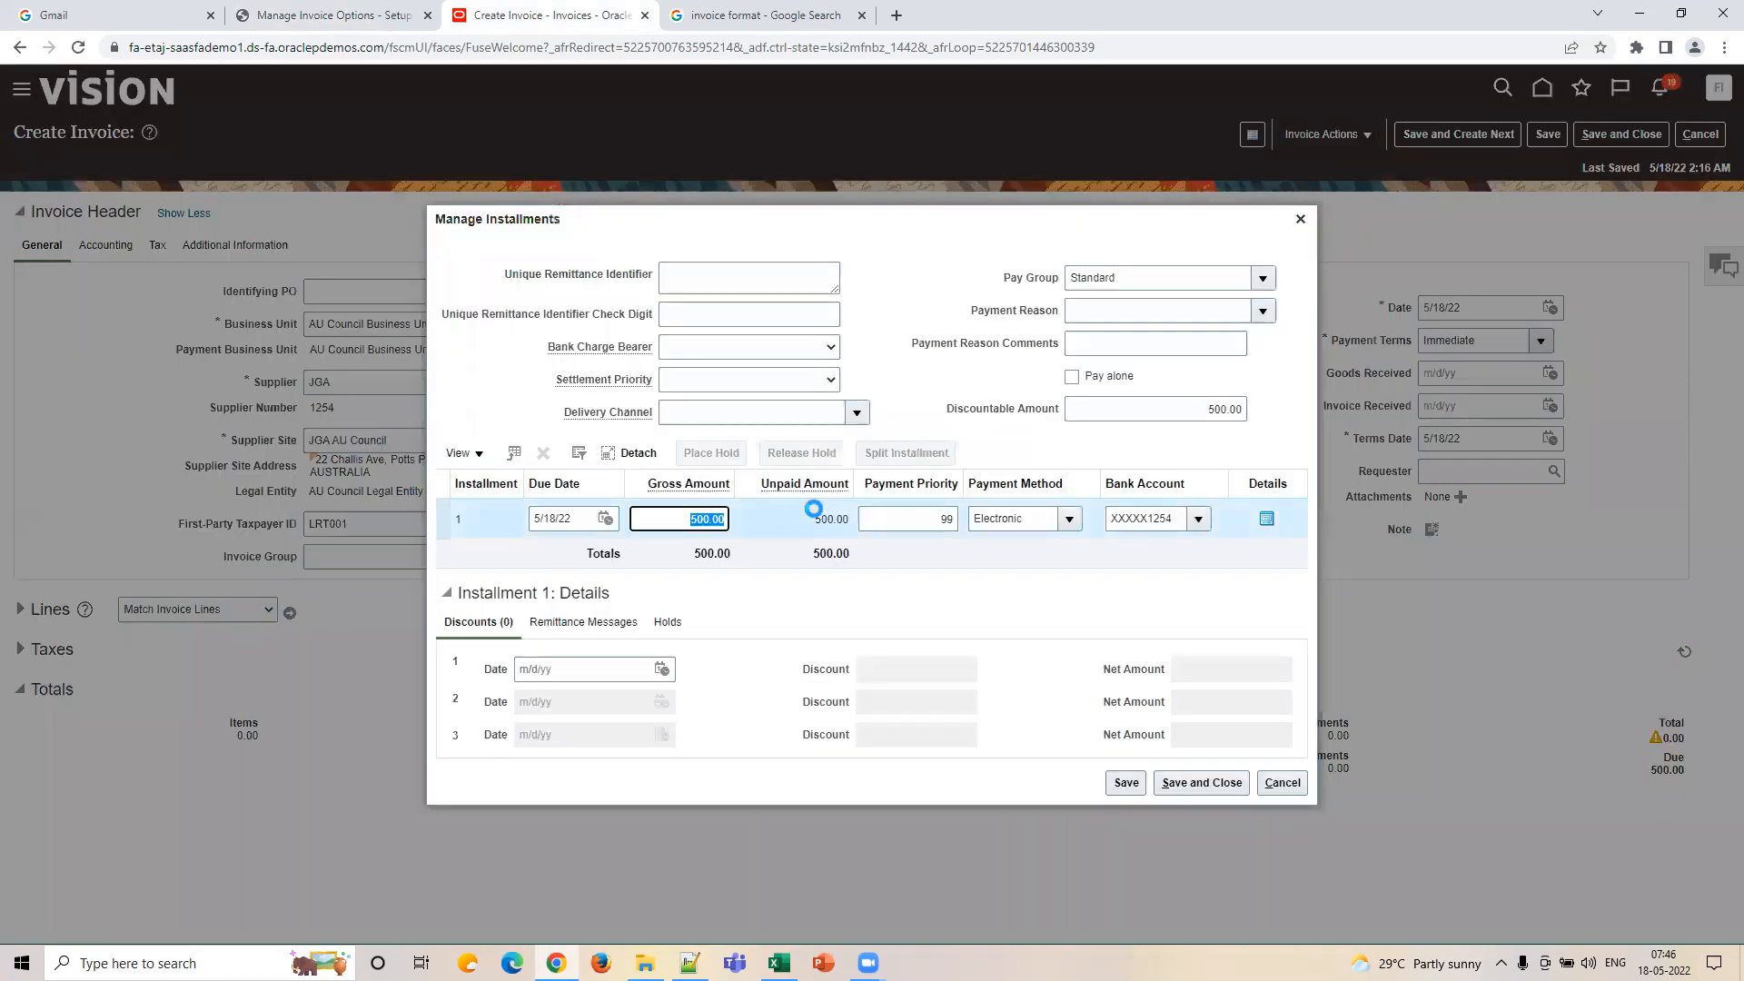
{"action": "left_click", "coordinate": [1300, 220]}
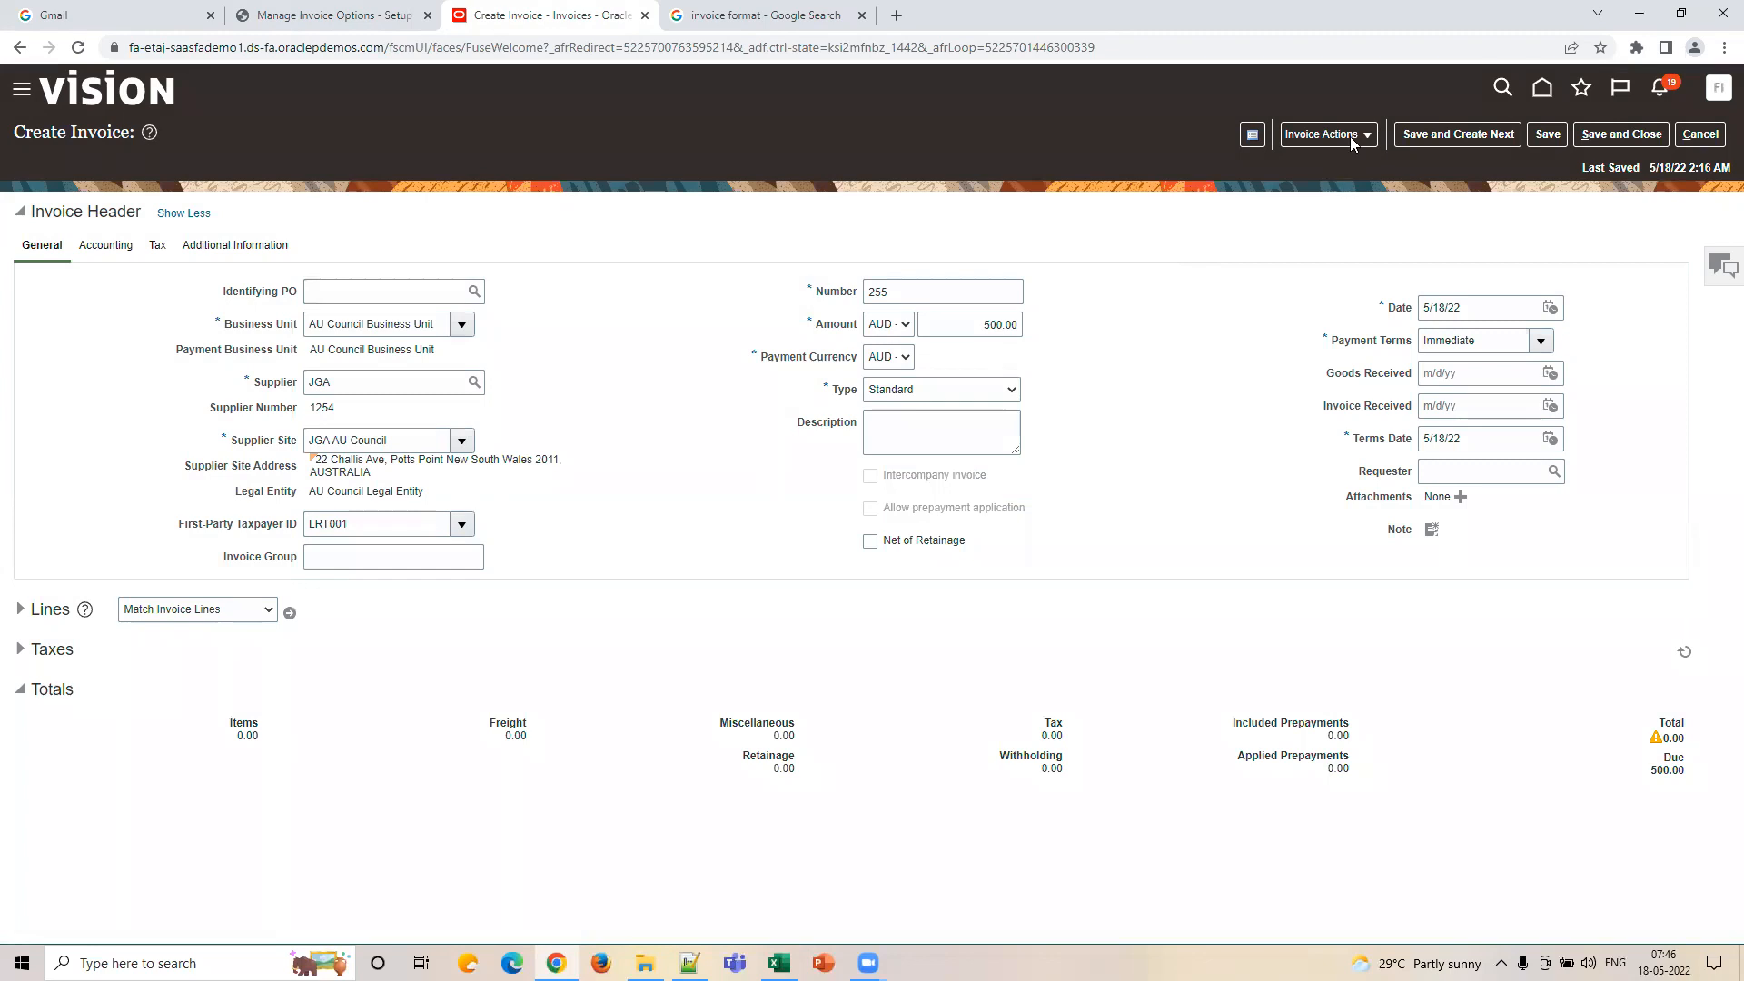
Recheck the invoice's installments and compare them with the invoice entry options on the Manage Invoice Options page.
{"action": "left_click", "coordinate": [1349, 136]}
{"action": "left_click", "coordinate": [1354, 166]}
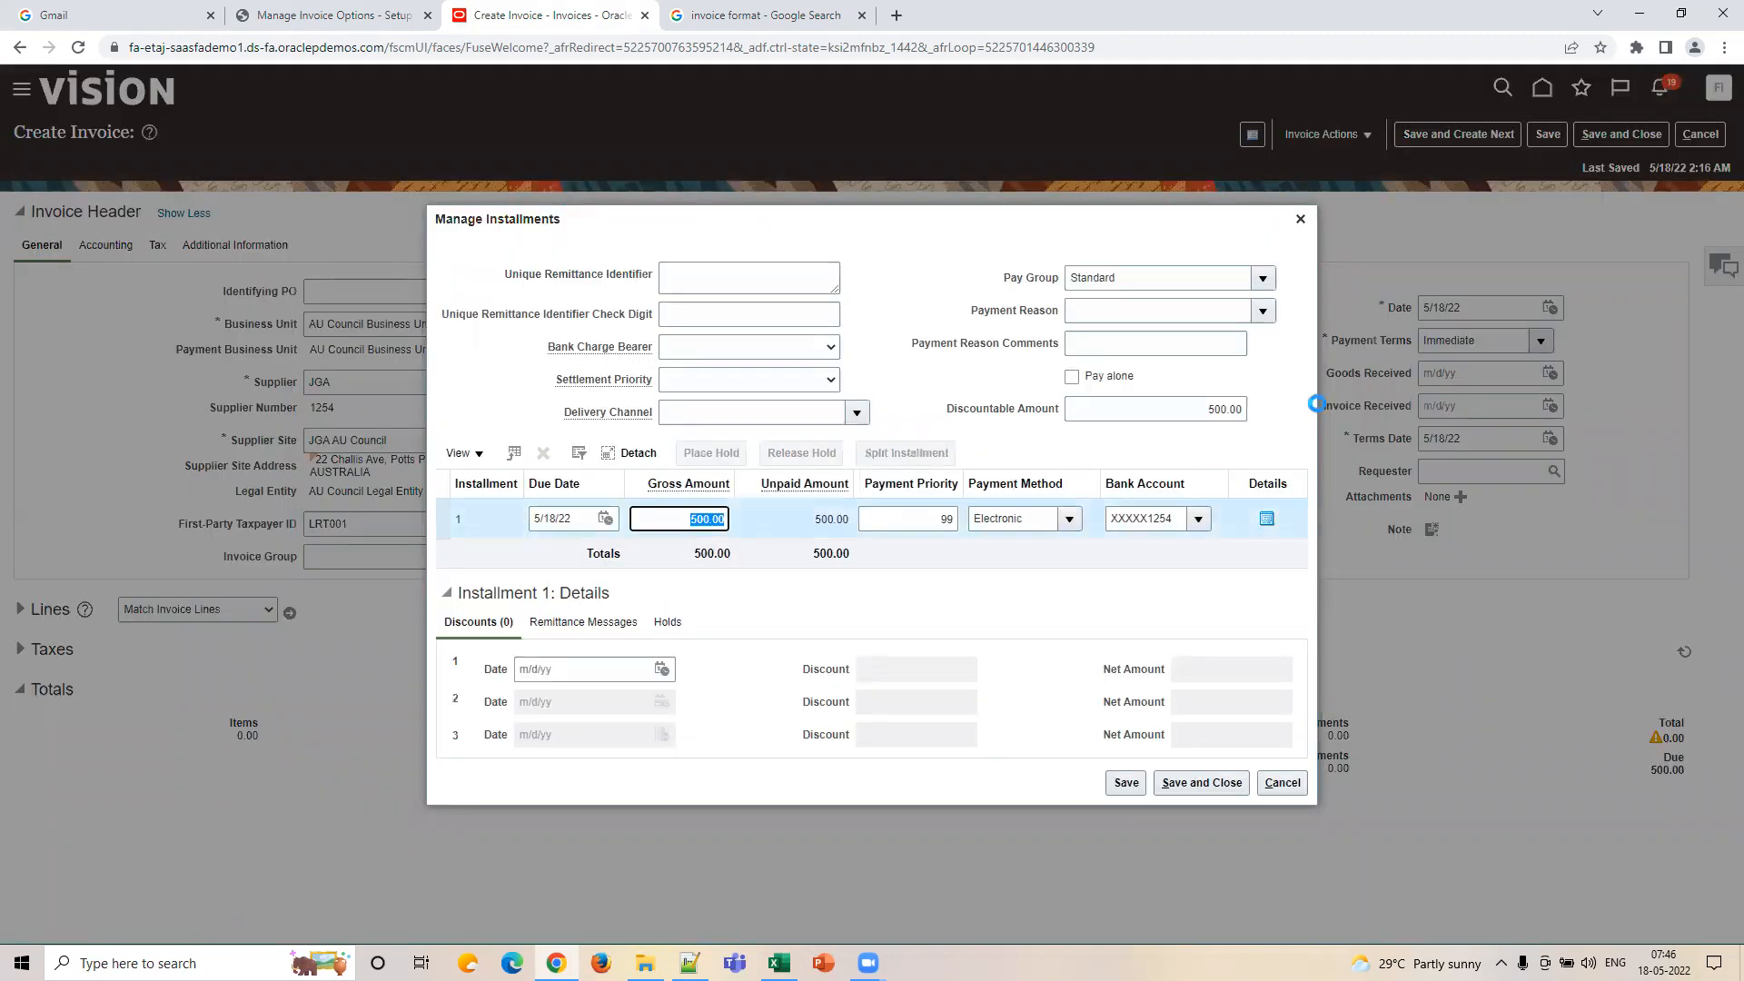
{"action": "left_click", "coordinate": [1301, 219]}
{"action": "left_click", "coordinate": [277, 18]}
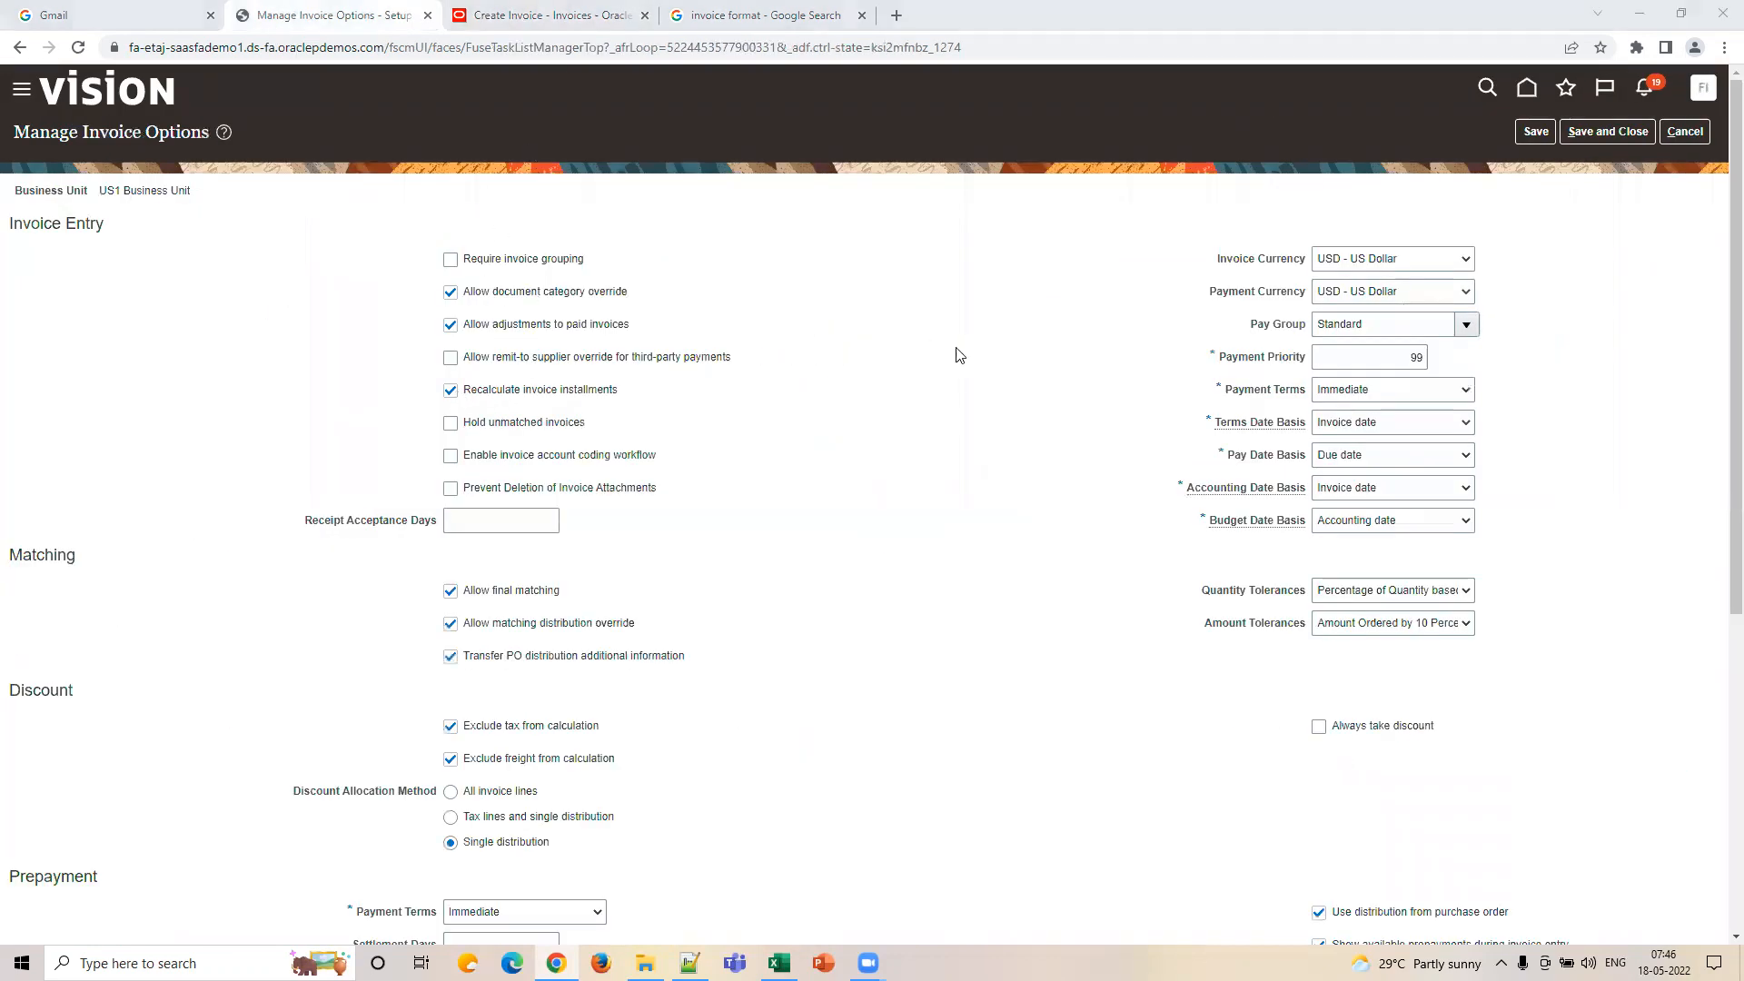
{"action": "left_click", "coordinate": [563, 25]}
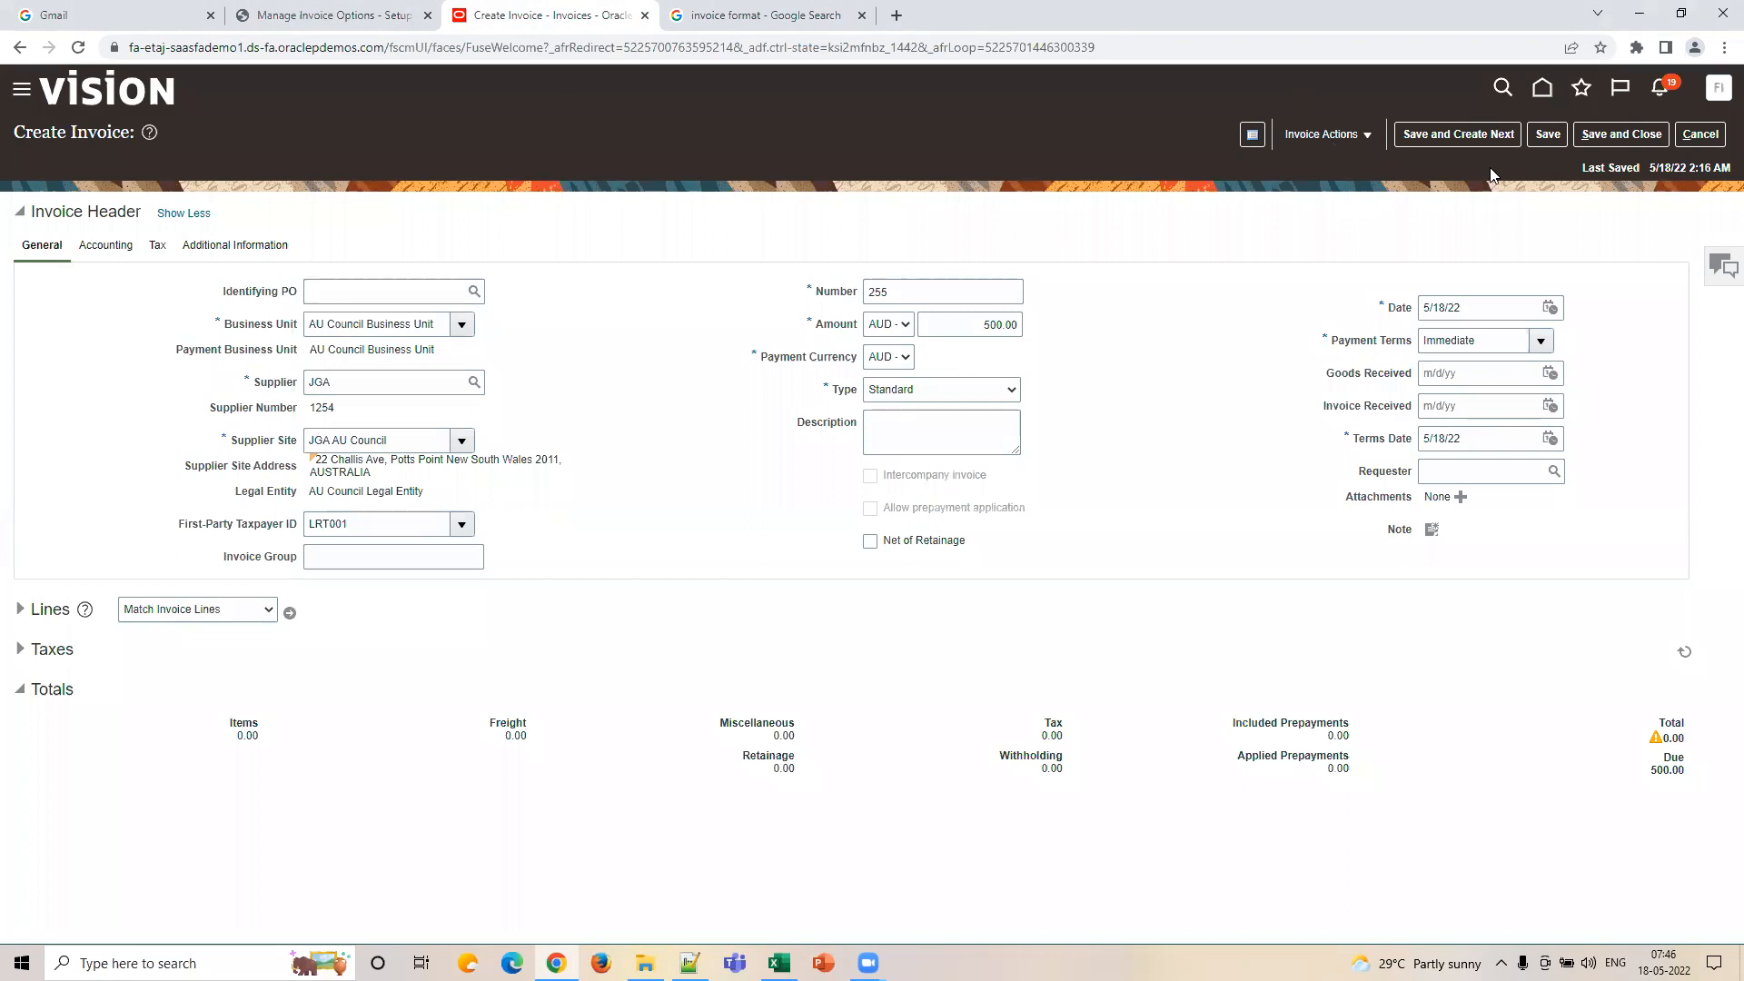
{"action": "left_click", "coordinate": [327, 22]}
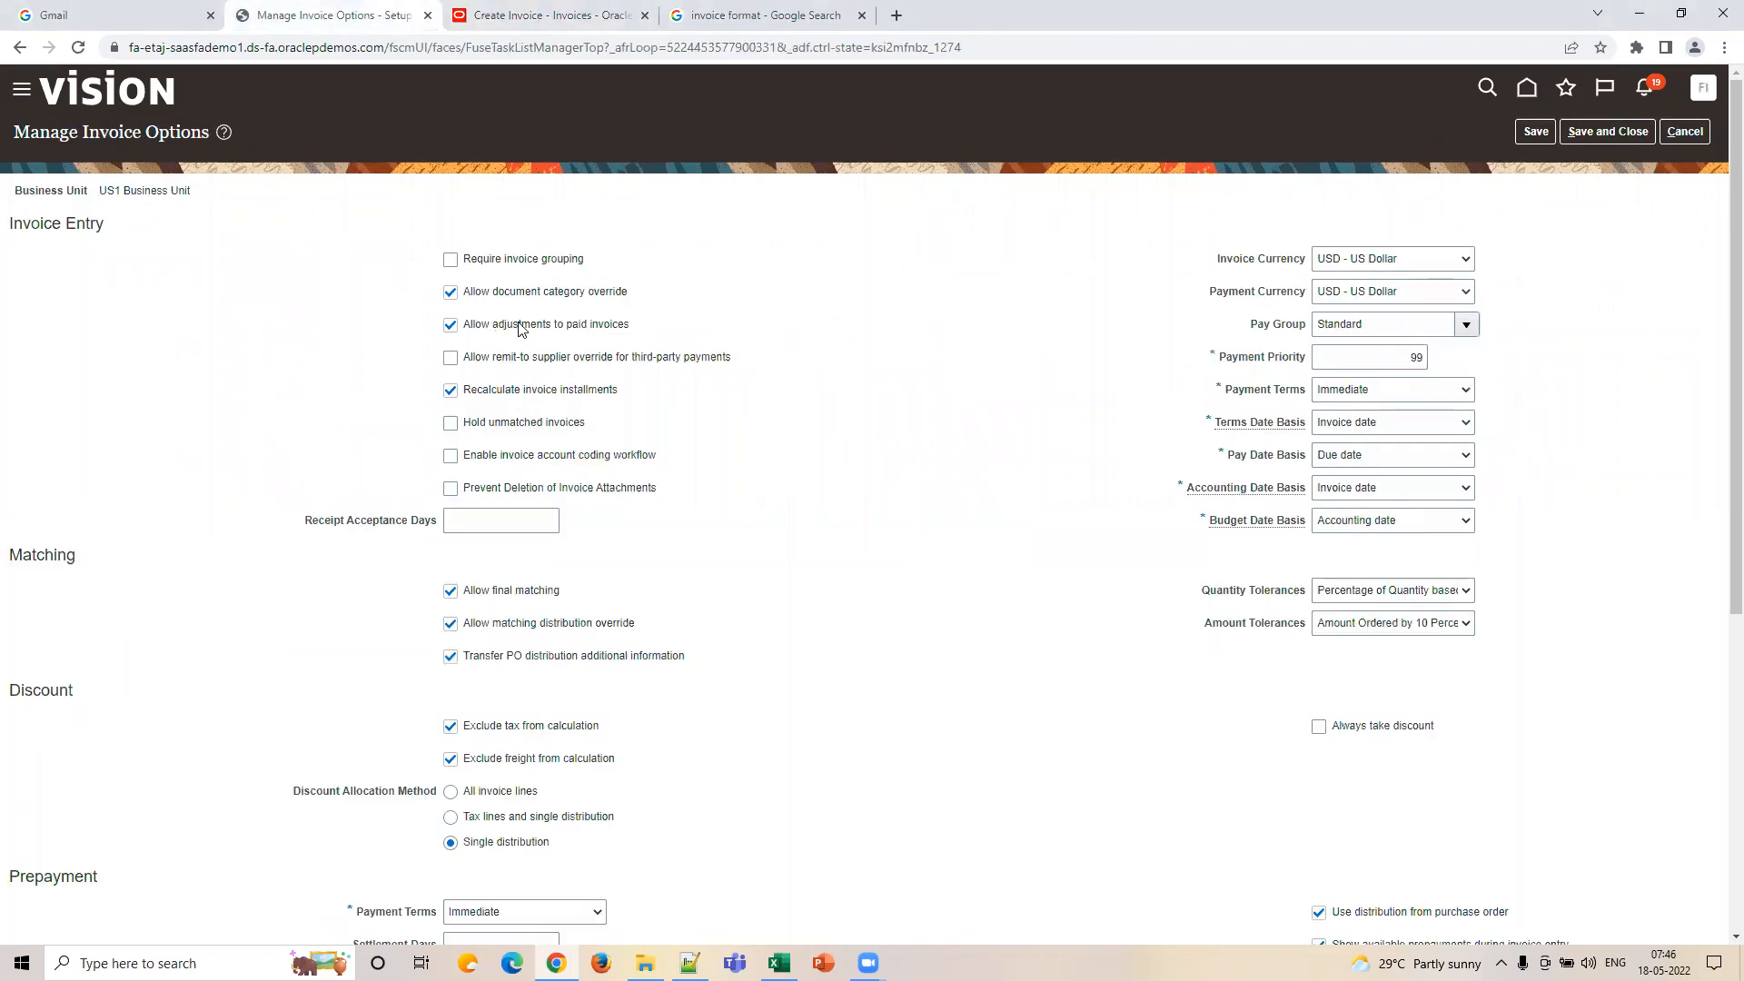
{"action": "left_click", "coordinate": [518, 27]}
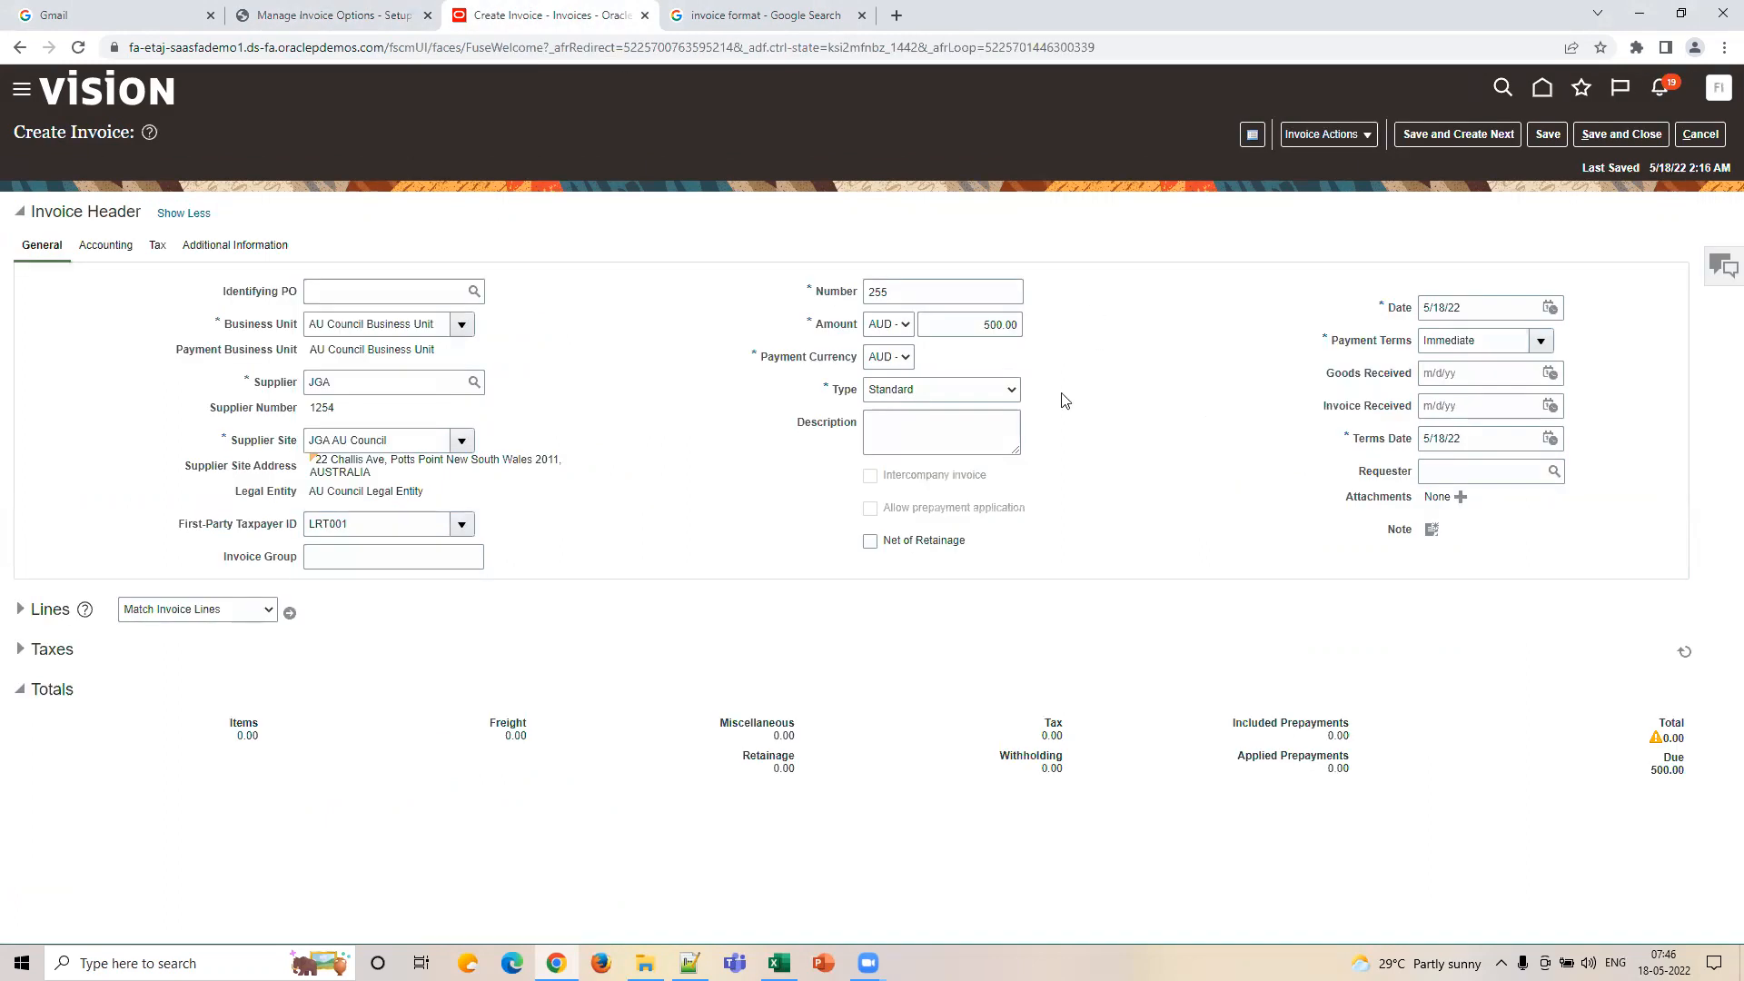
Examine the payment terms choices and invoice date, and check them against the due date in the installments.
{"action": "left_click_drag", "start_coordinate": [1494, 339], "coordinate": [1422, 346]}
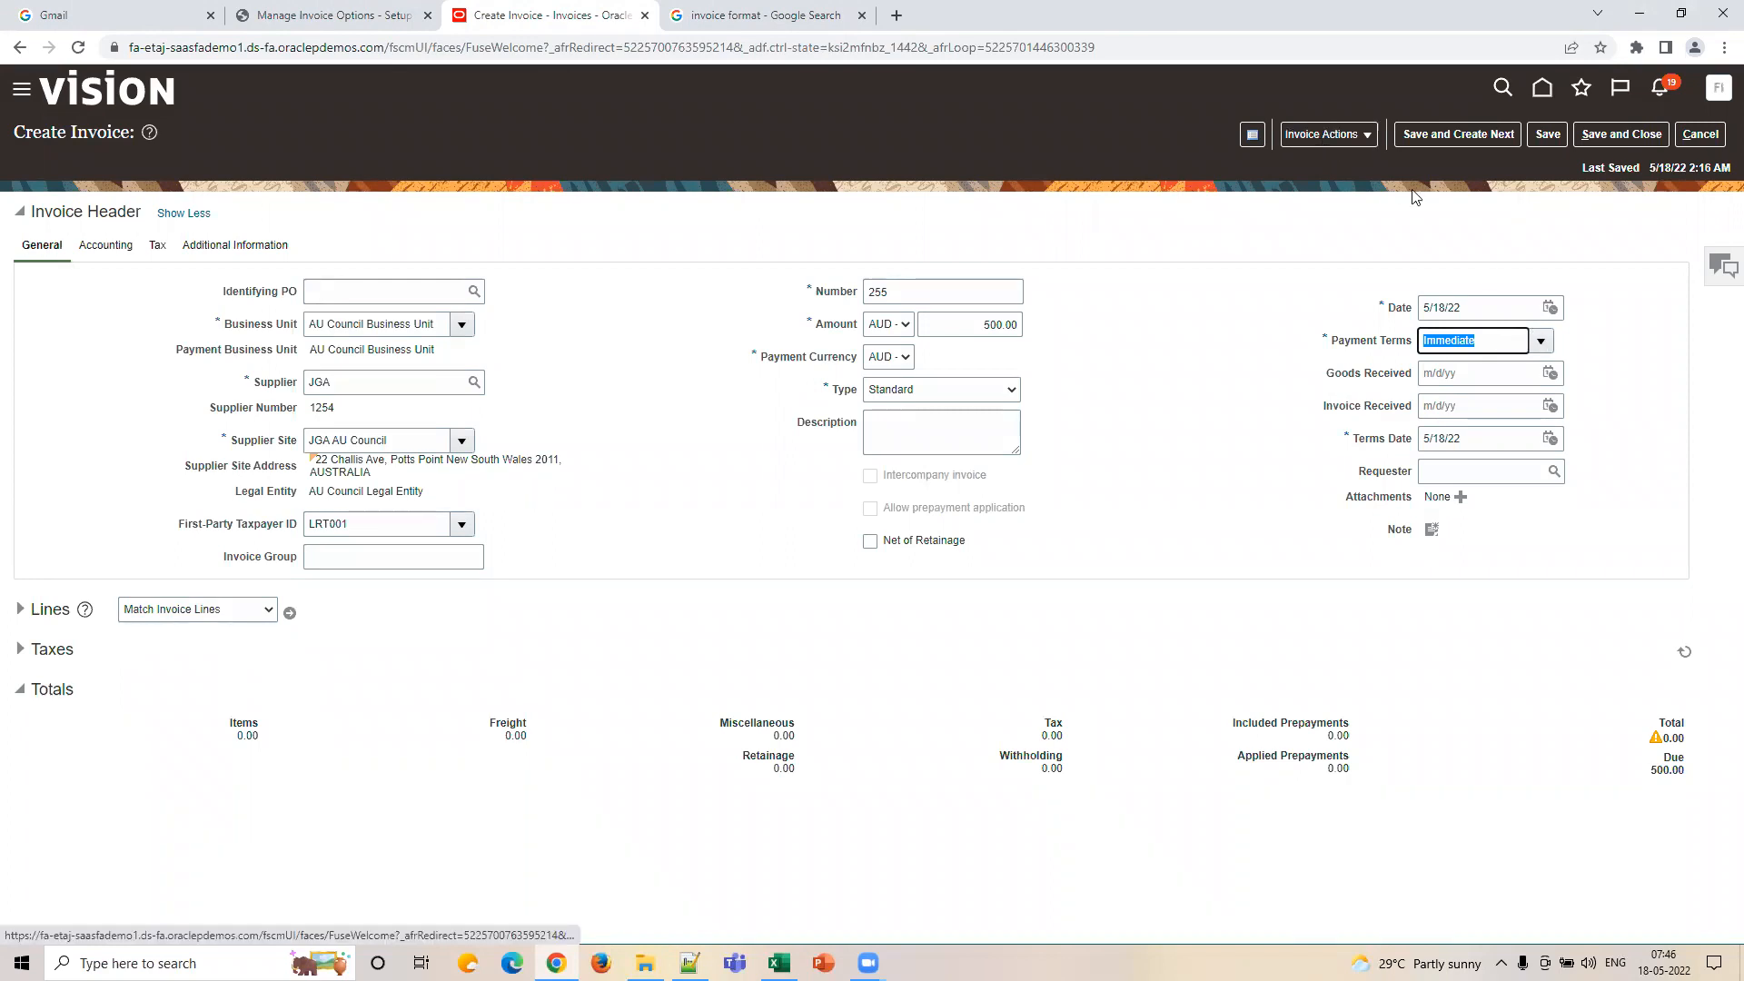
{"action": "left_click", "coordinate": [1529, 343]}
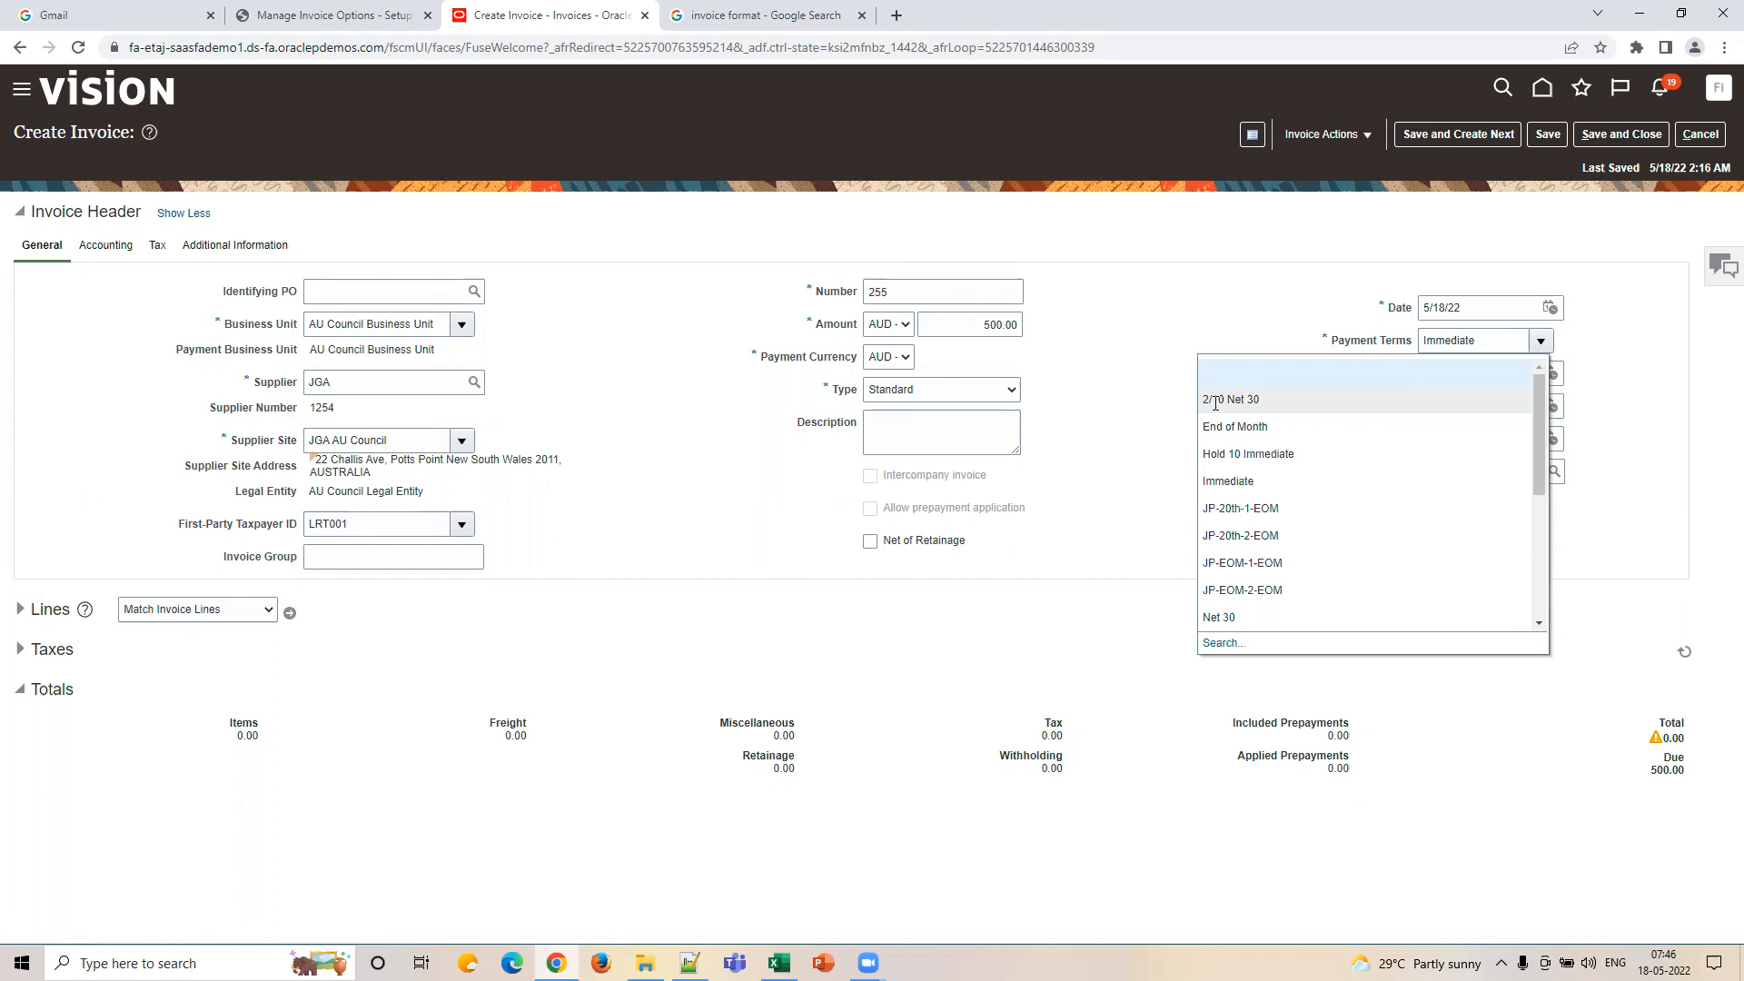
{"action": "left_click", "coordinate": [1267, 326]}
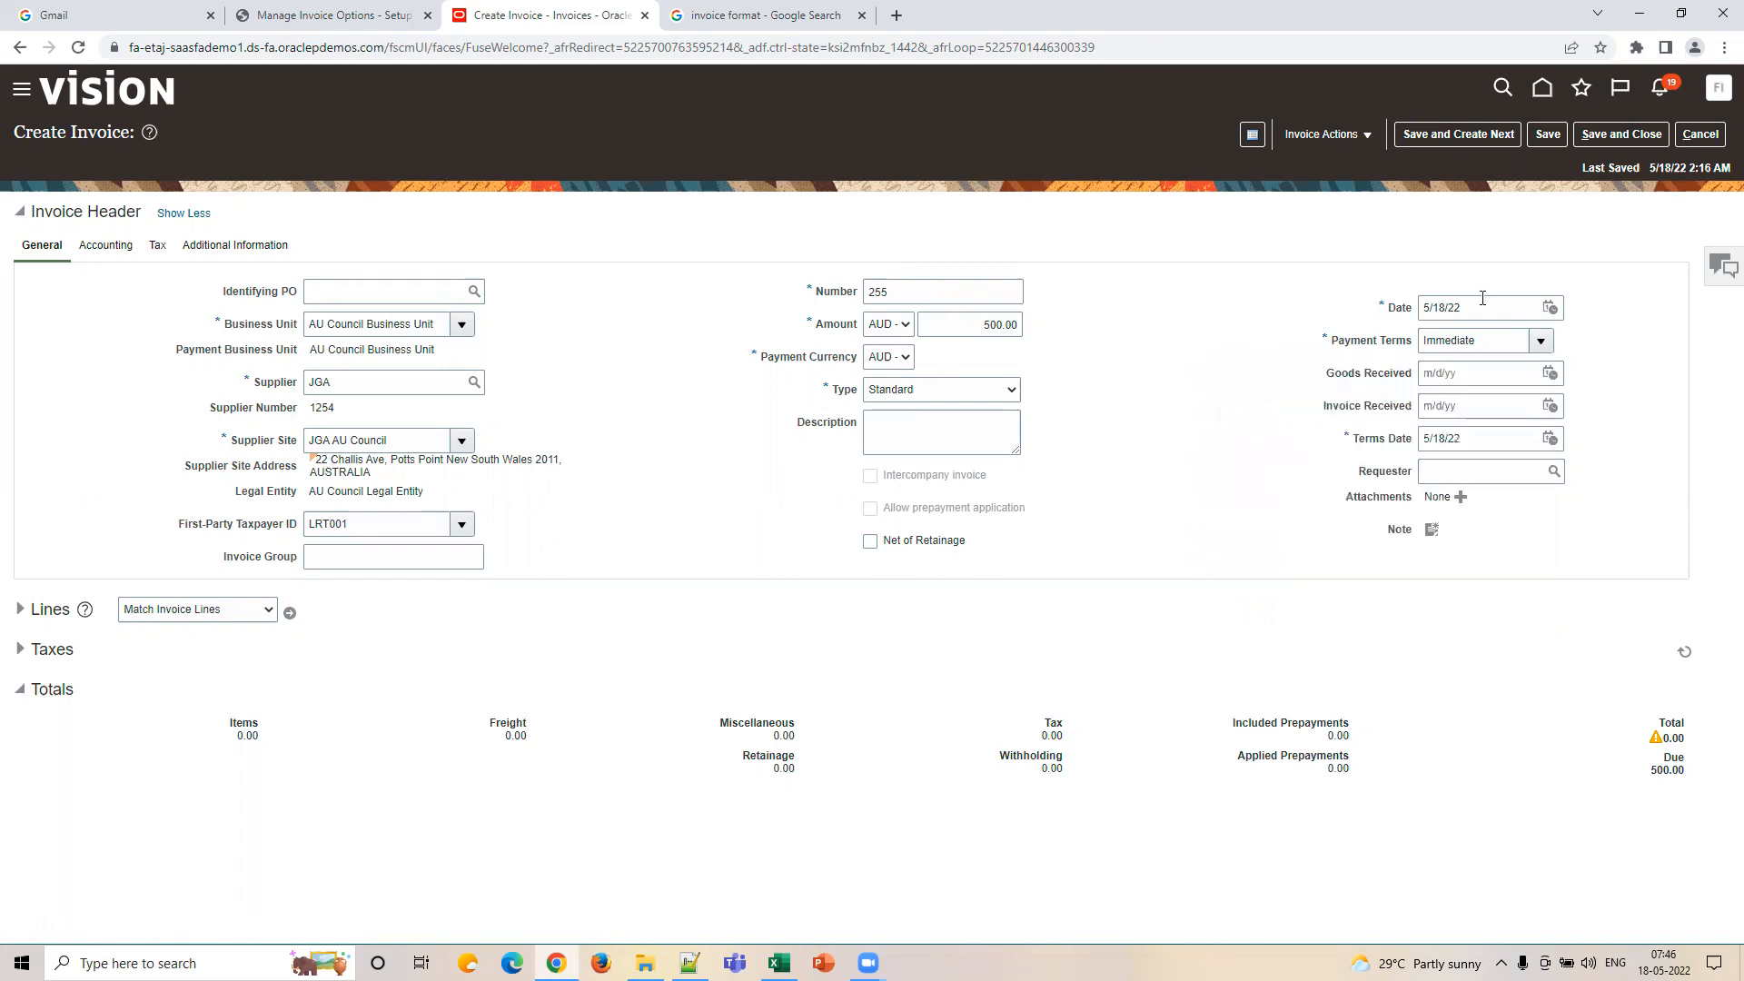
{"action": "left_click", "coordinate": [1484, 308]}
{"action": "left_click", "coordinate": [1324, 140]}
{"action": "left_click", "coordinate": [1333, 165]}
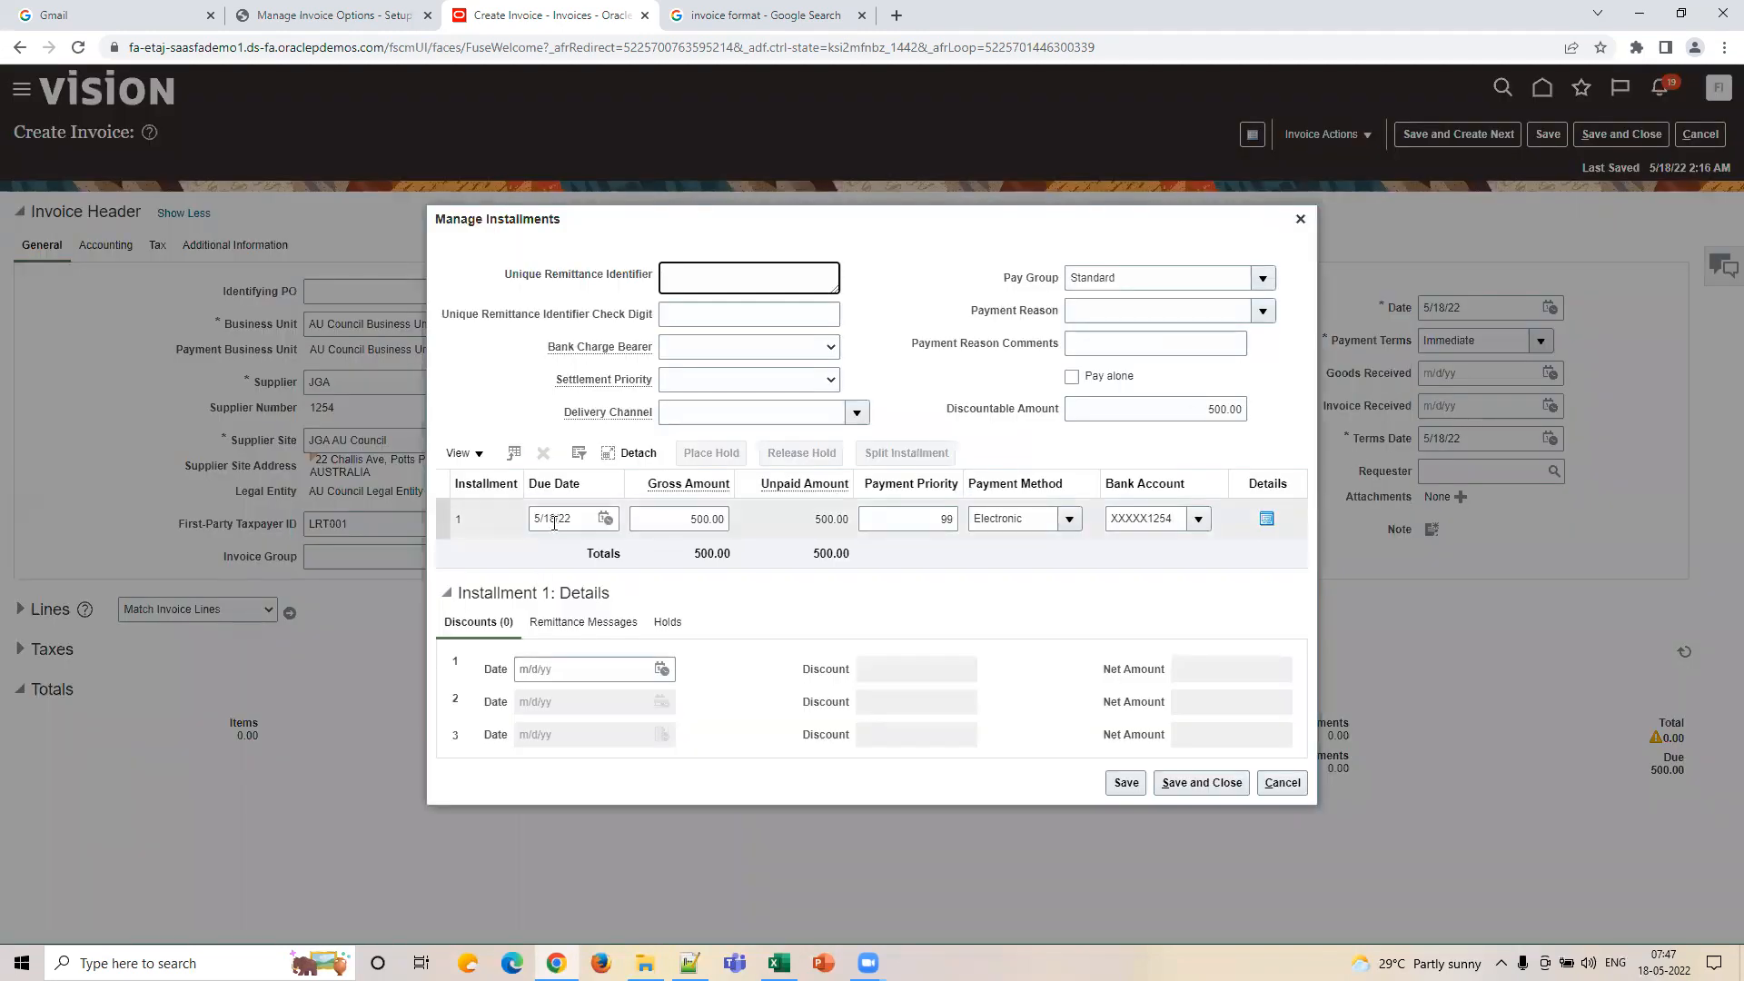
{"action": "left_click", "coordinate": [575, 524]}
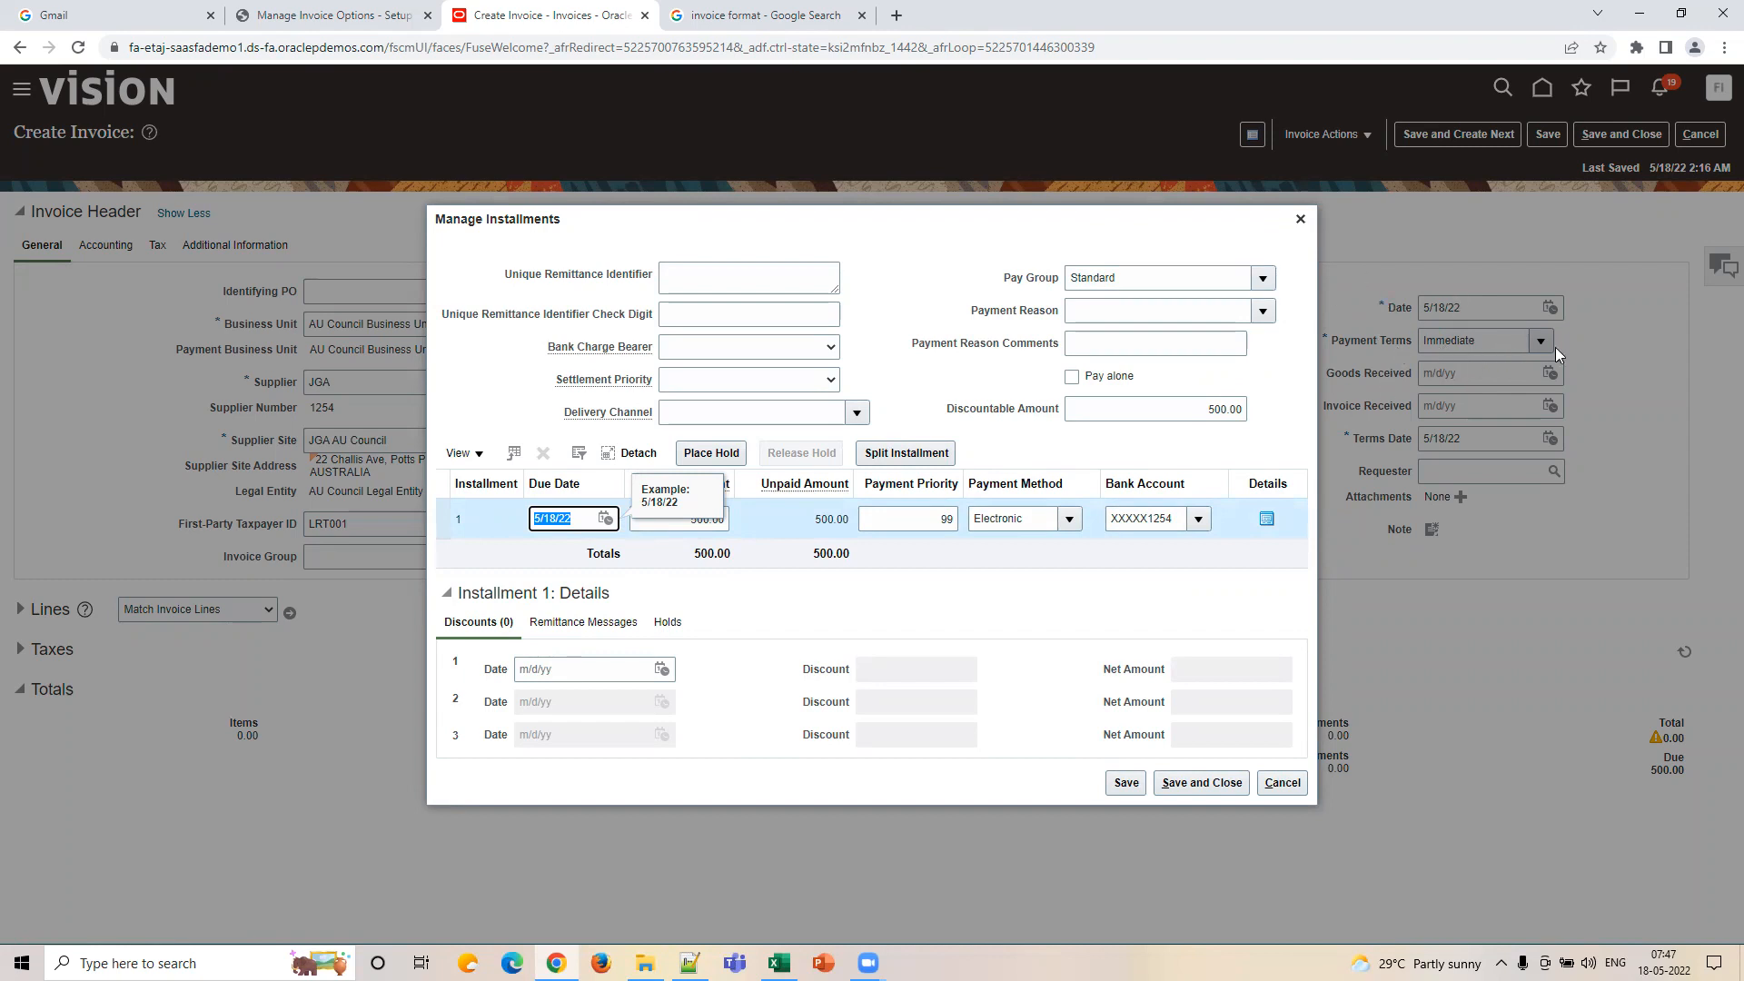
{"action": "left_click", "coordinate": [1300, 219]}
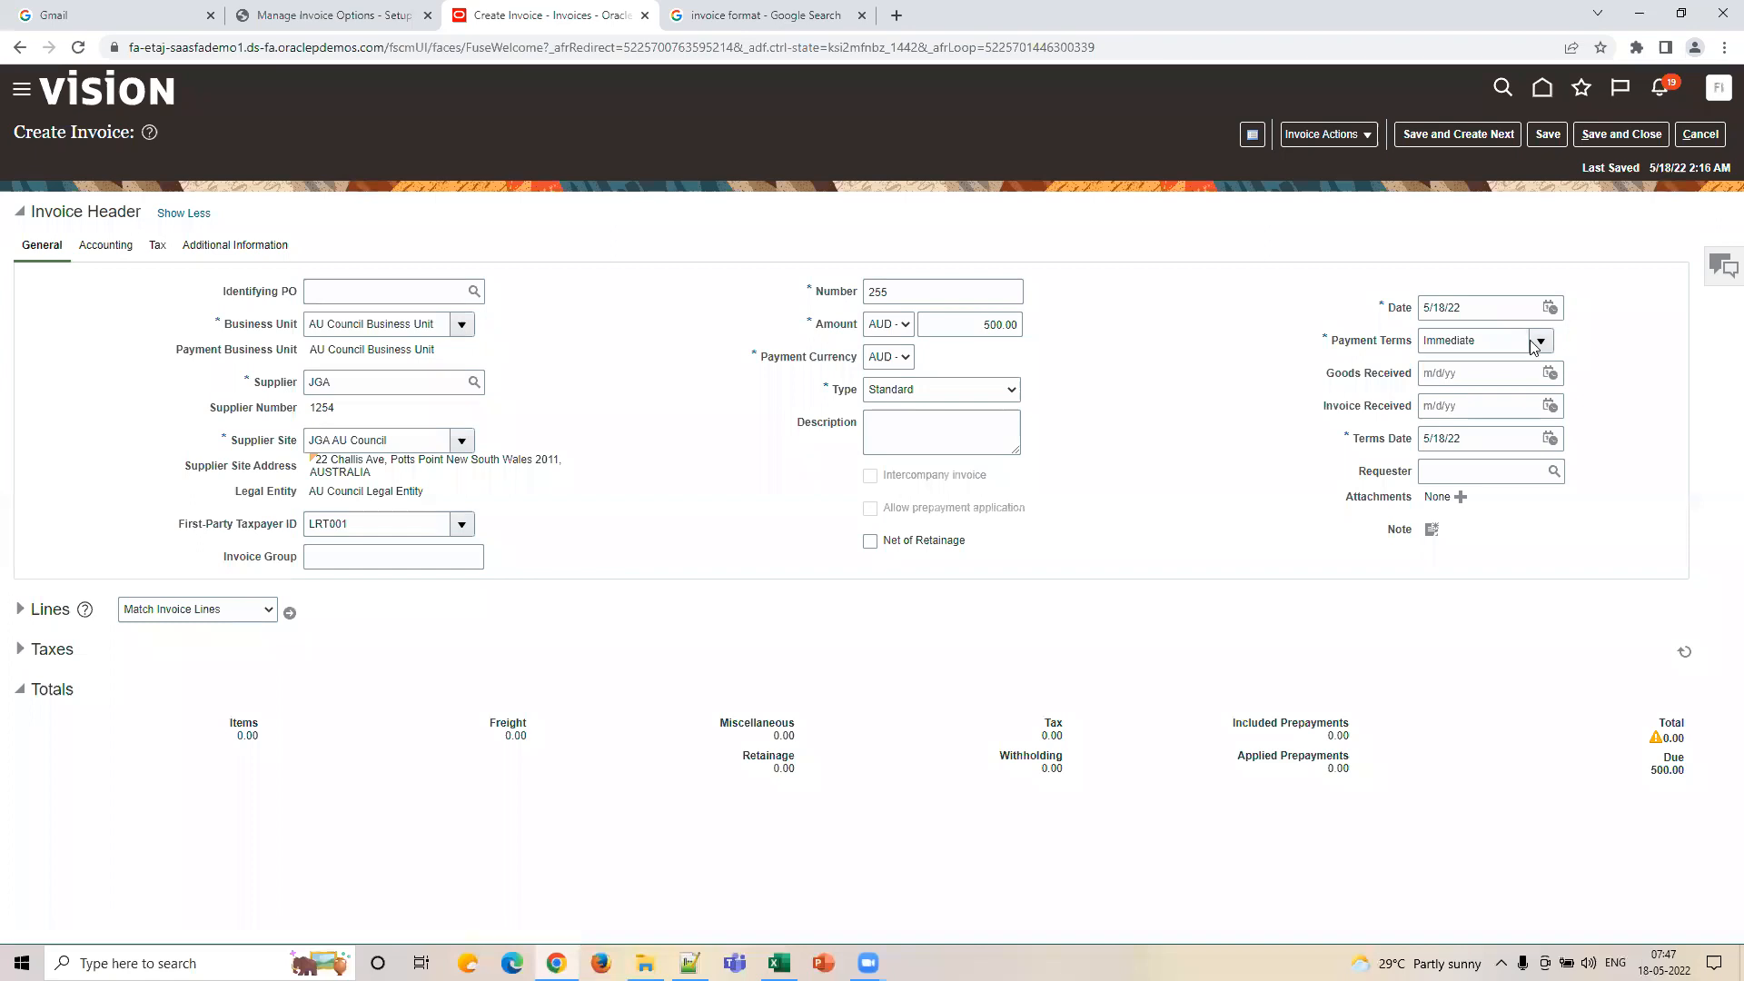
Review the installment's due date and gross amount once more, and close the installments.
{"action": "left_click", "coordinate": [1321, 134]}
{"action": "left_click", "coordinate": [1341, 169]}
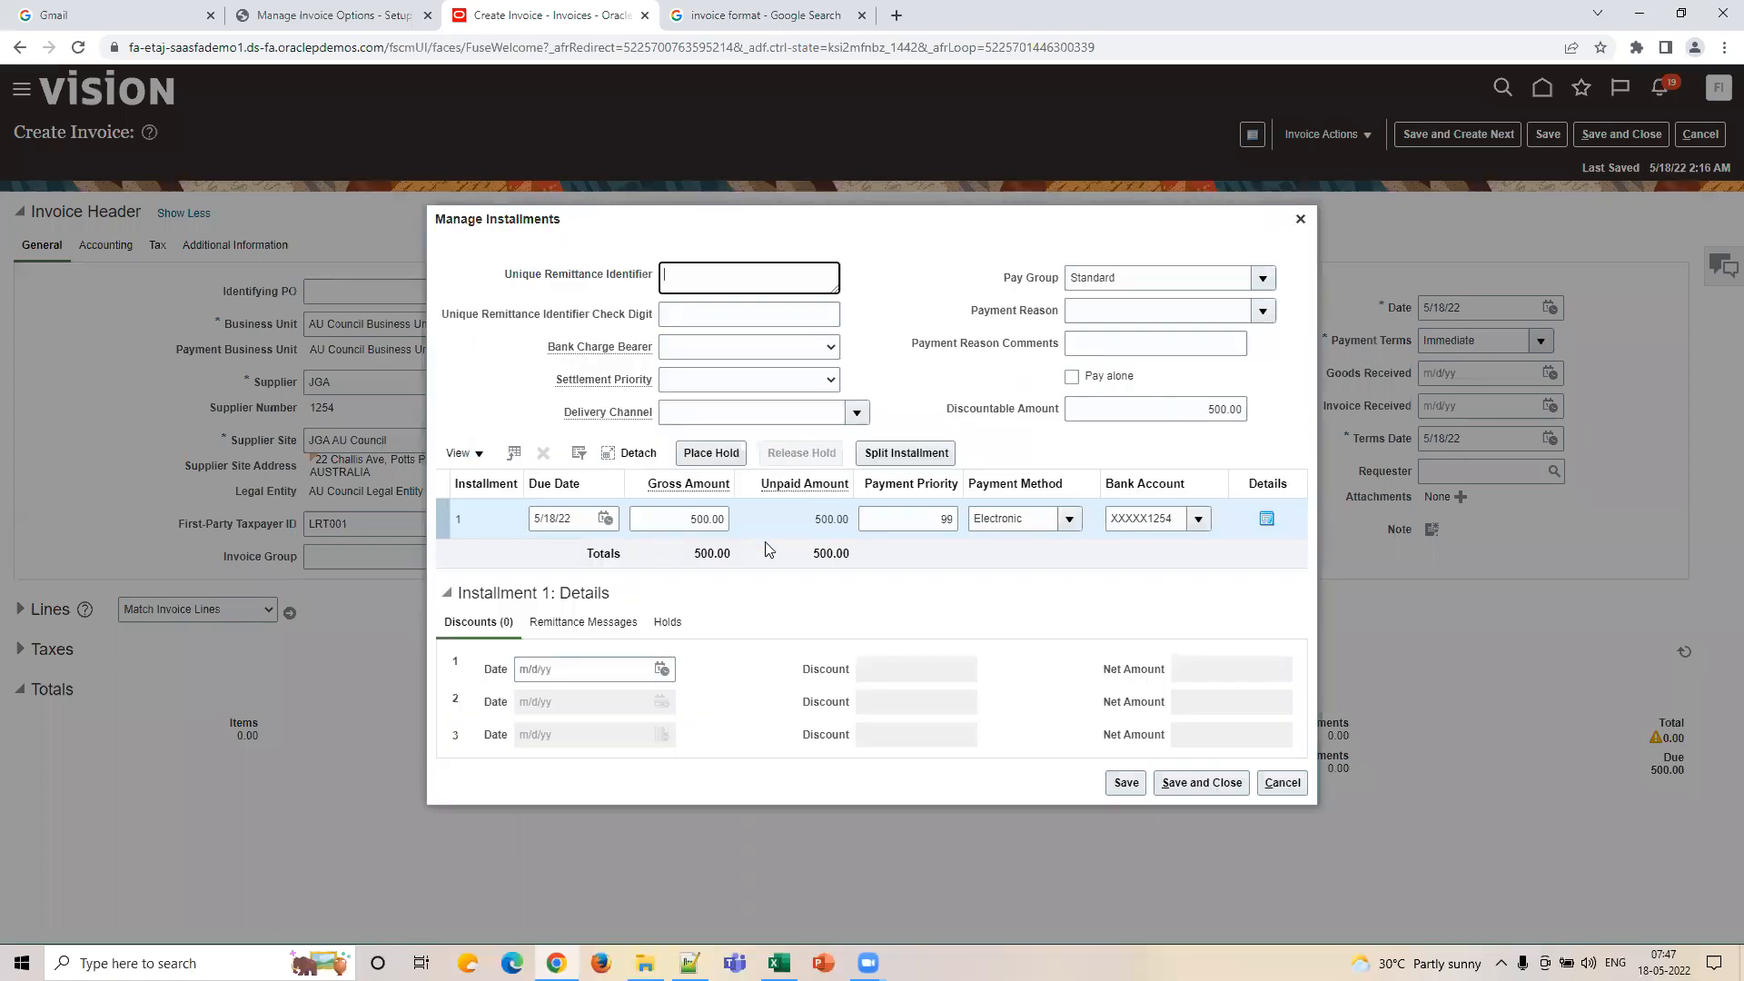
{"action": "left_click_drag", "start_coordinate": [578, 522], "coordinate": [524, 529]}
{"action": "left_click_drag", "start_coordinate": [696, 521], "coordinate": [753, 518]}
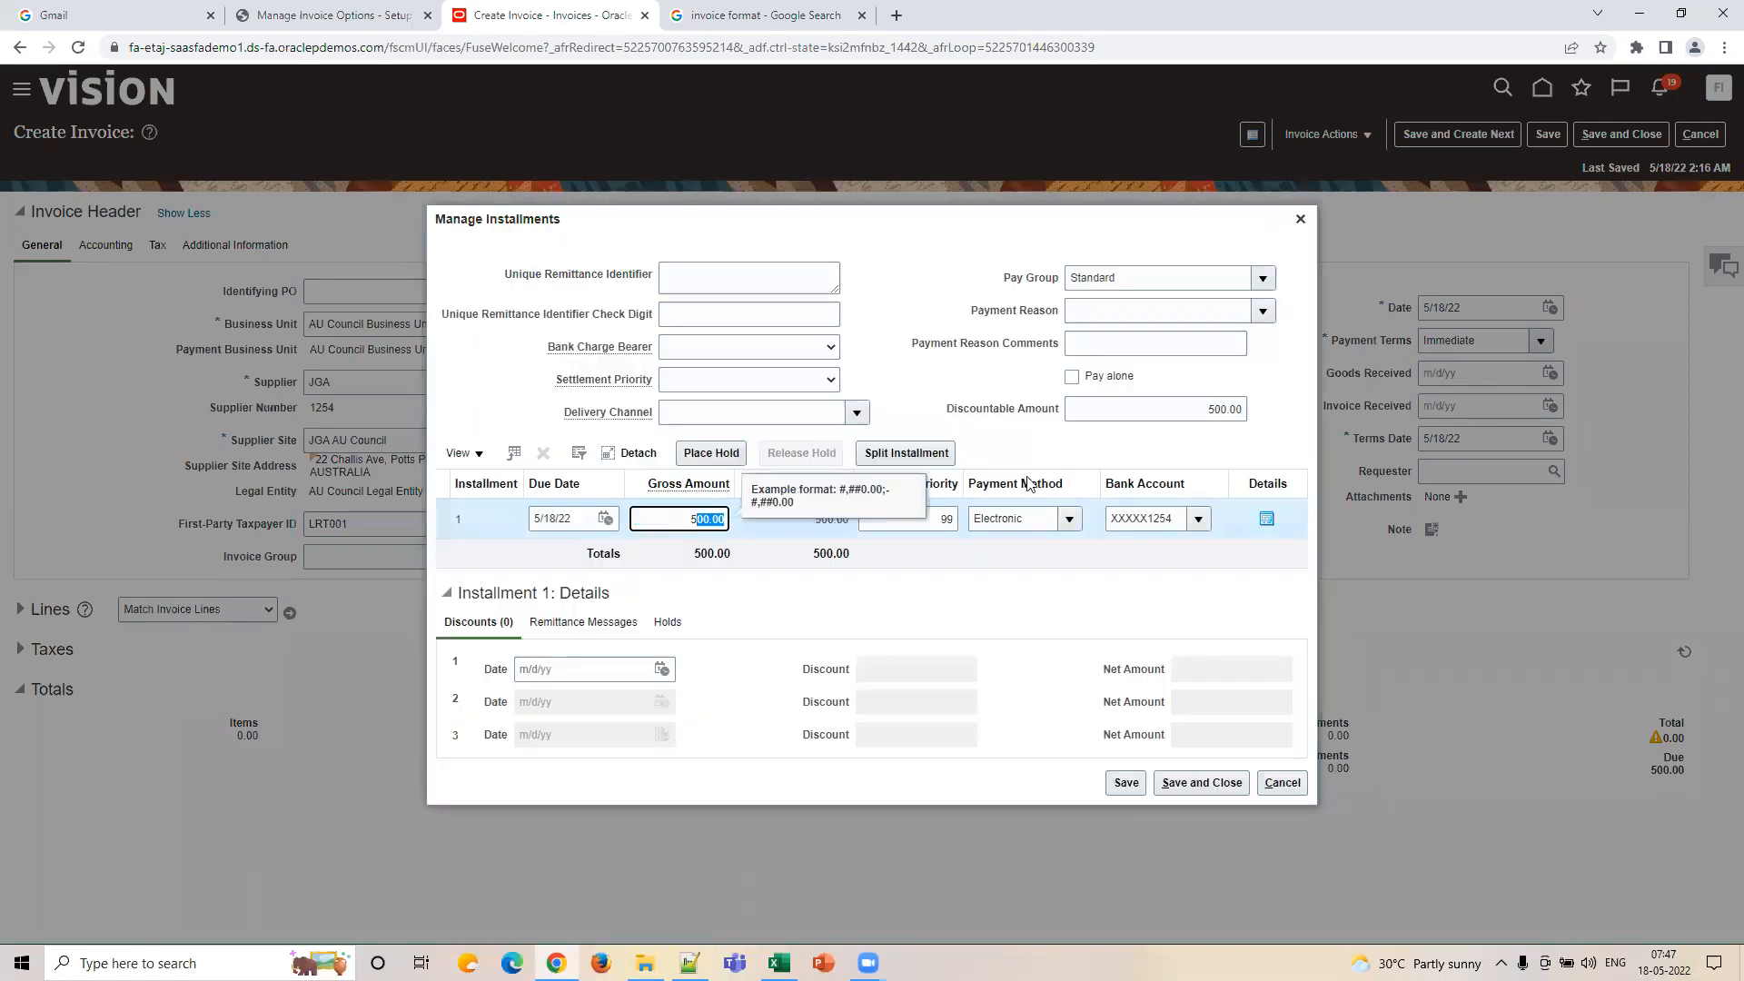
{"action": "left_click", "coordinate": [1299, 219]}
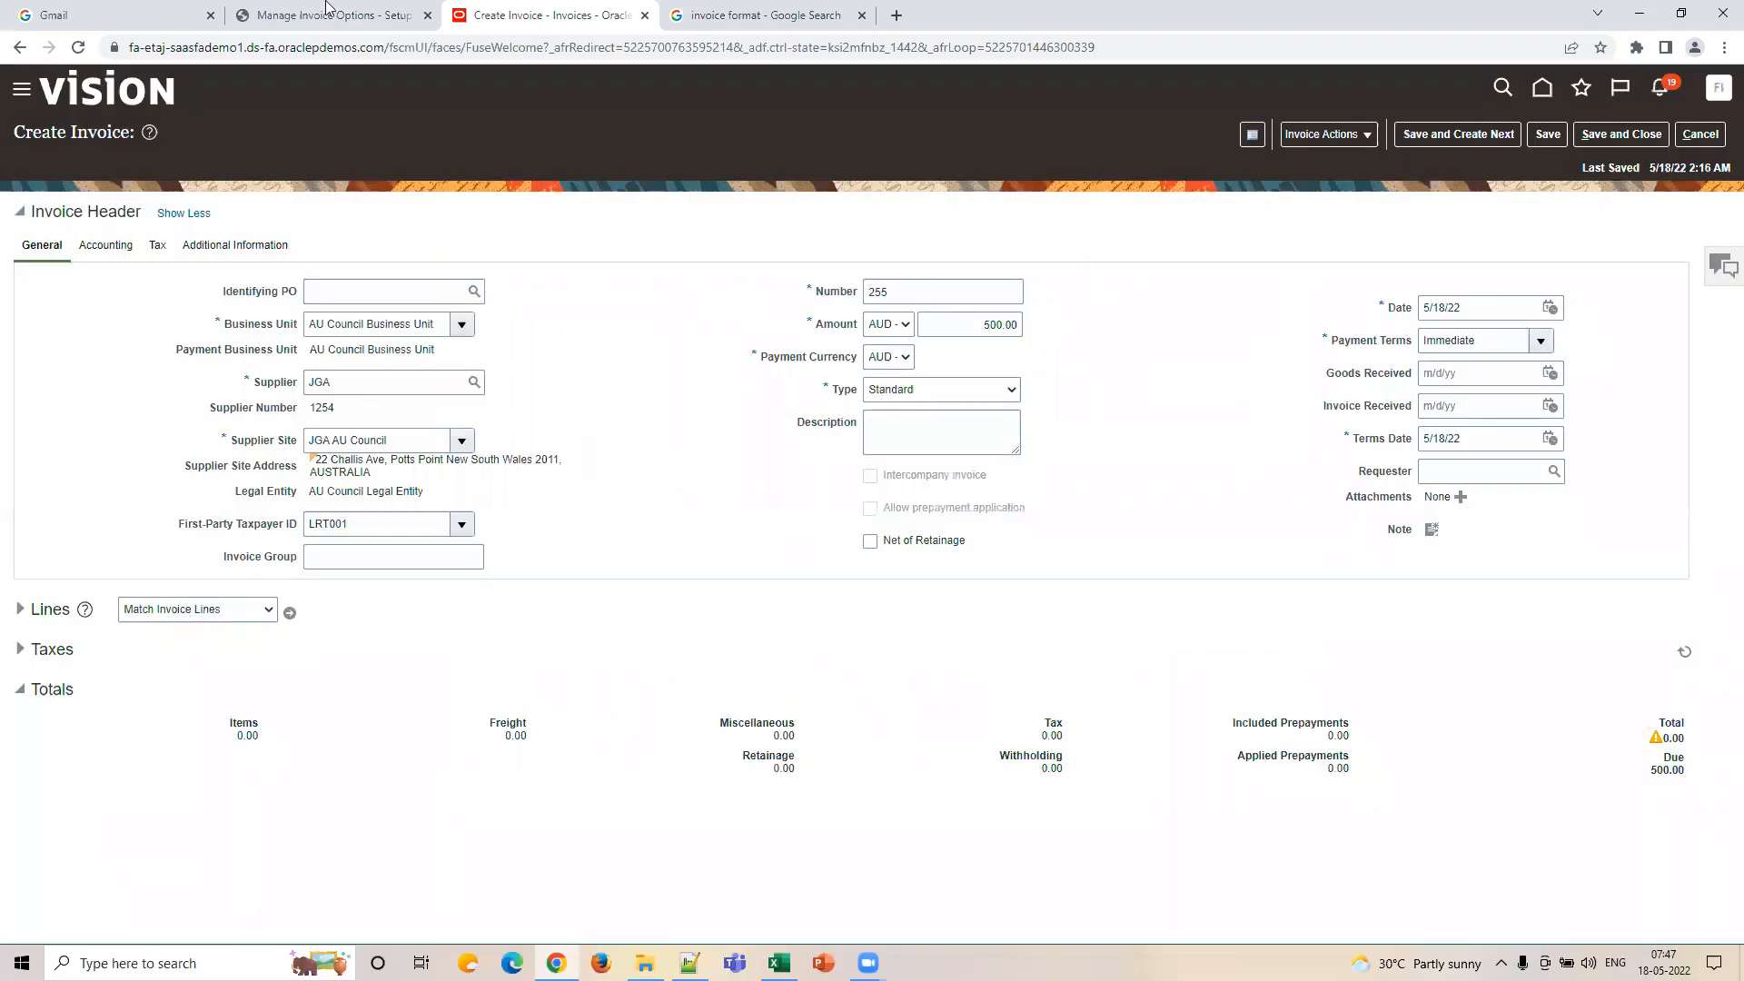
Compare the hold unmatched invoices option in Manage Invoice Options with the invoice's Identifying PO and Business Unit fields.
{"action": "left_click", "coordinate": [328, 13]}
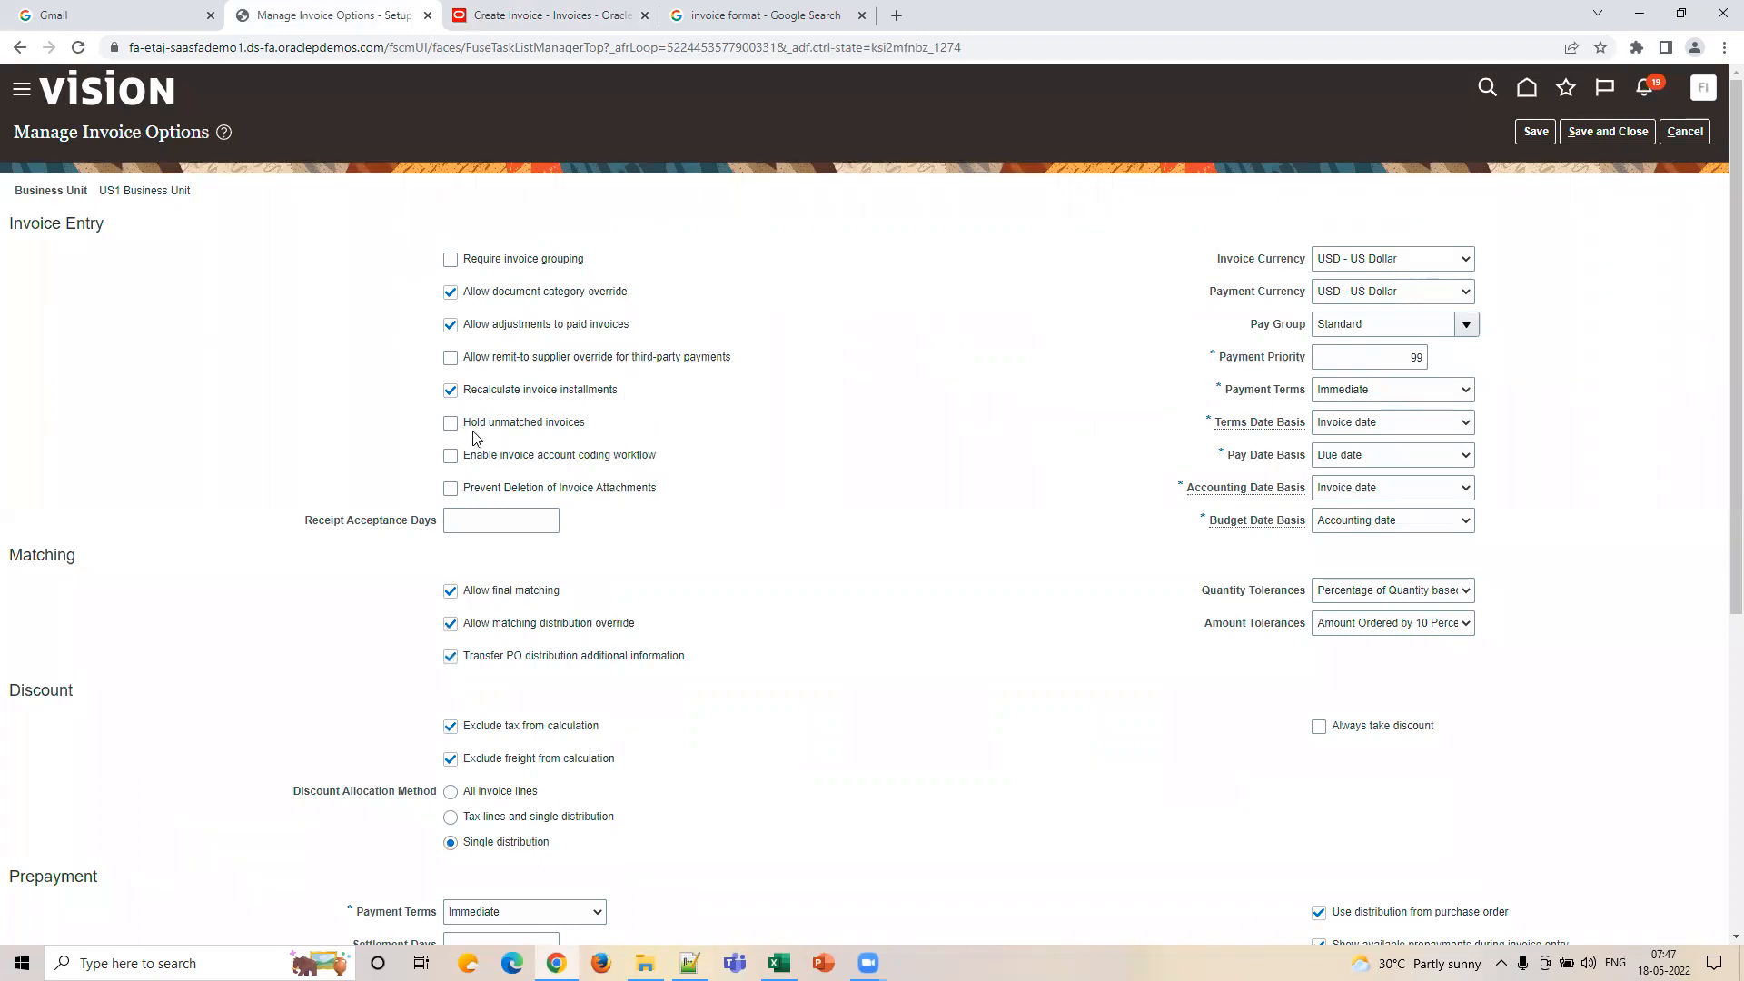
{"action": "left_click", "coordinate": [544, 15]}
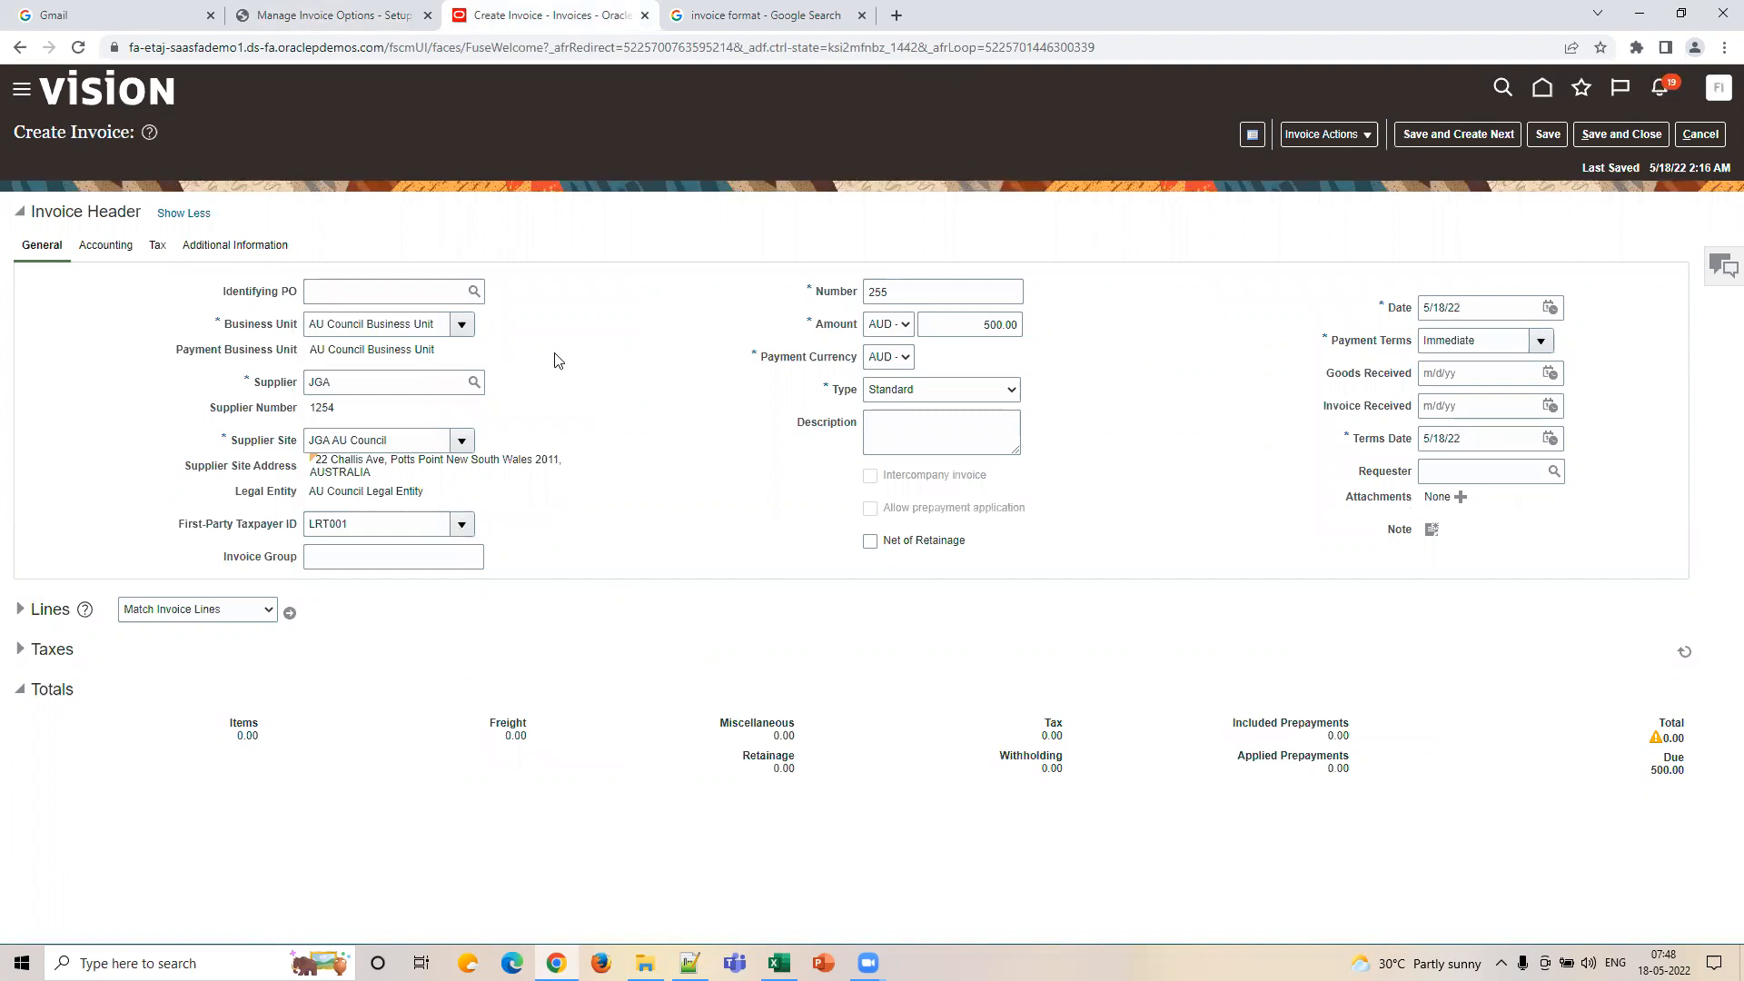
{"action": "double_click", "coordinate": [289, 293]}
{"action": "left_click", "coordinate": [564, 369]}
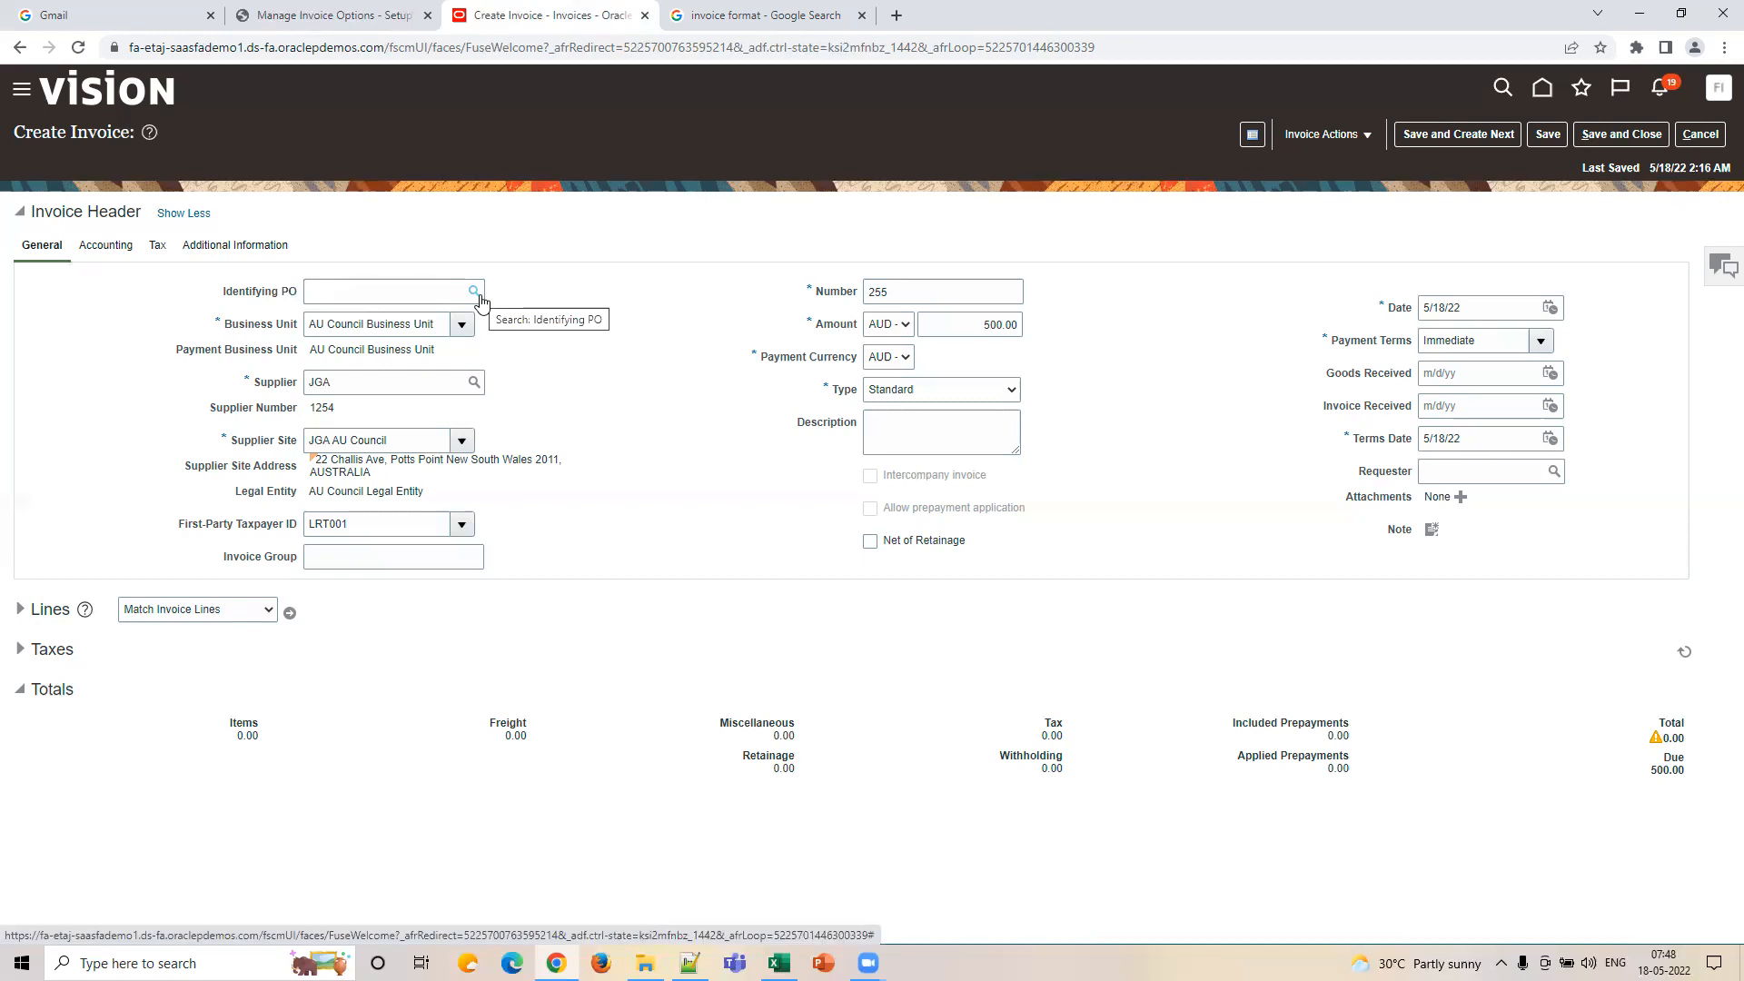
{"action": "double_click", "coordinate": [424, 324]}
{"action": "triple_click", "coordinate": [424, 324]}
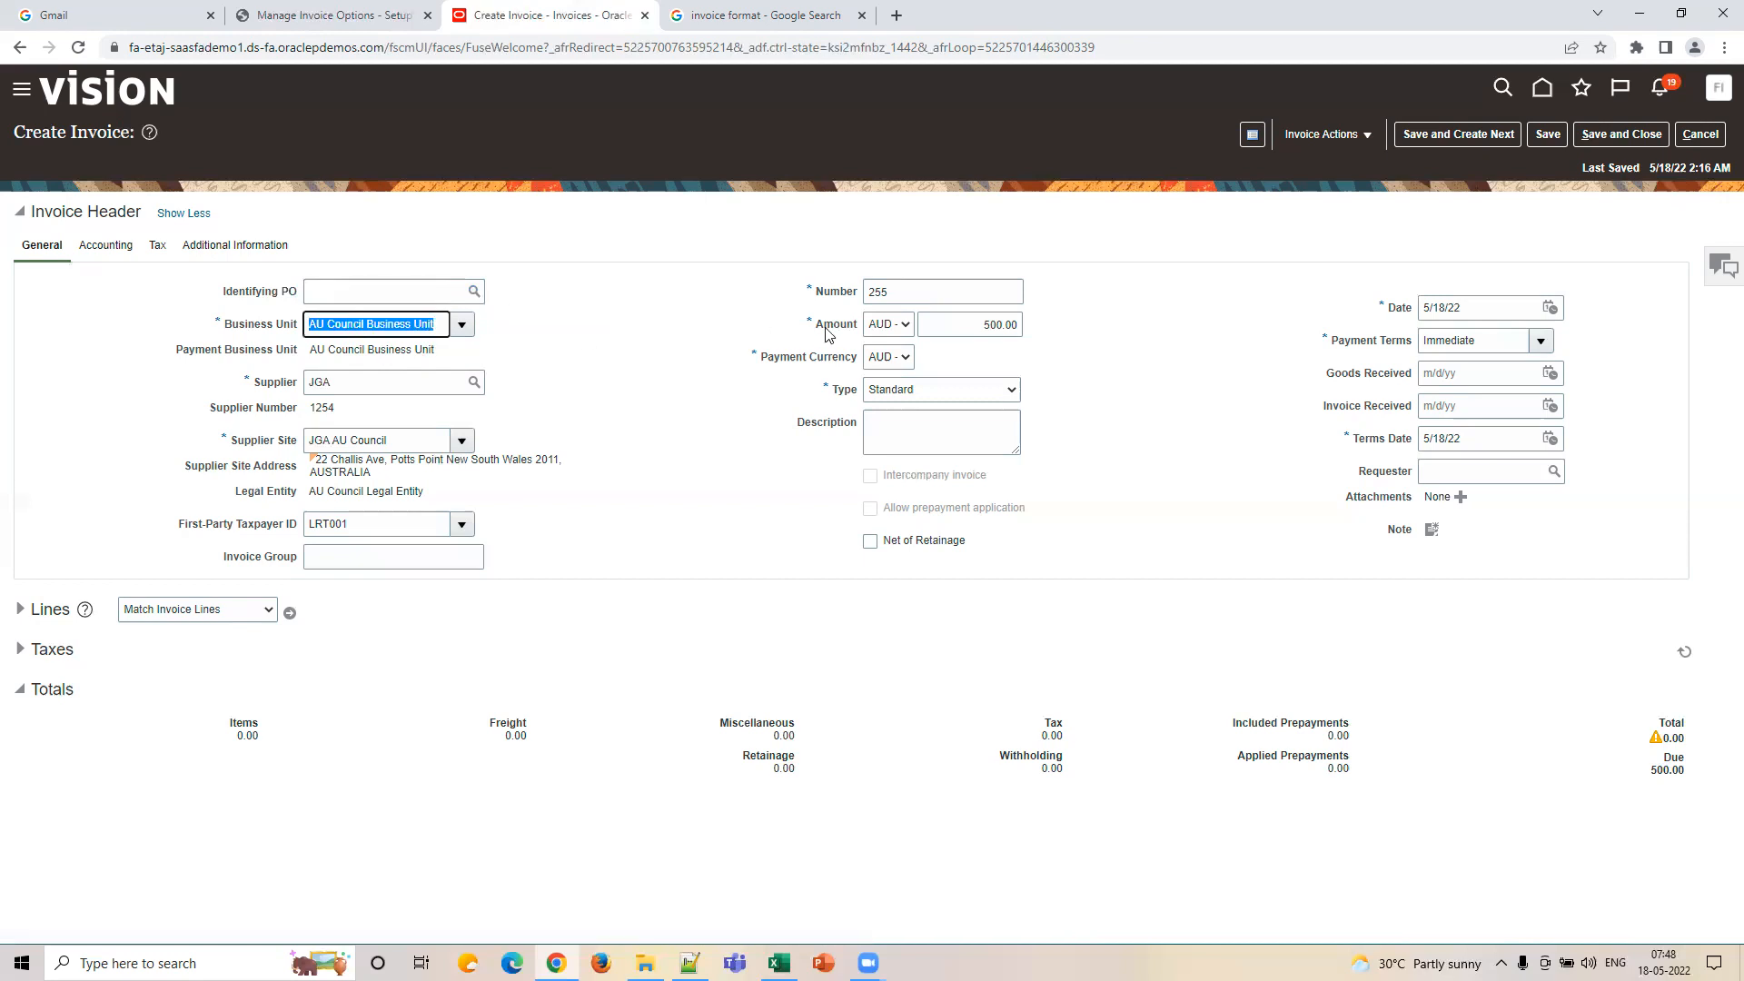
{"action": "left_click", "coordinate": [692, 333]}
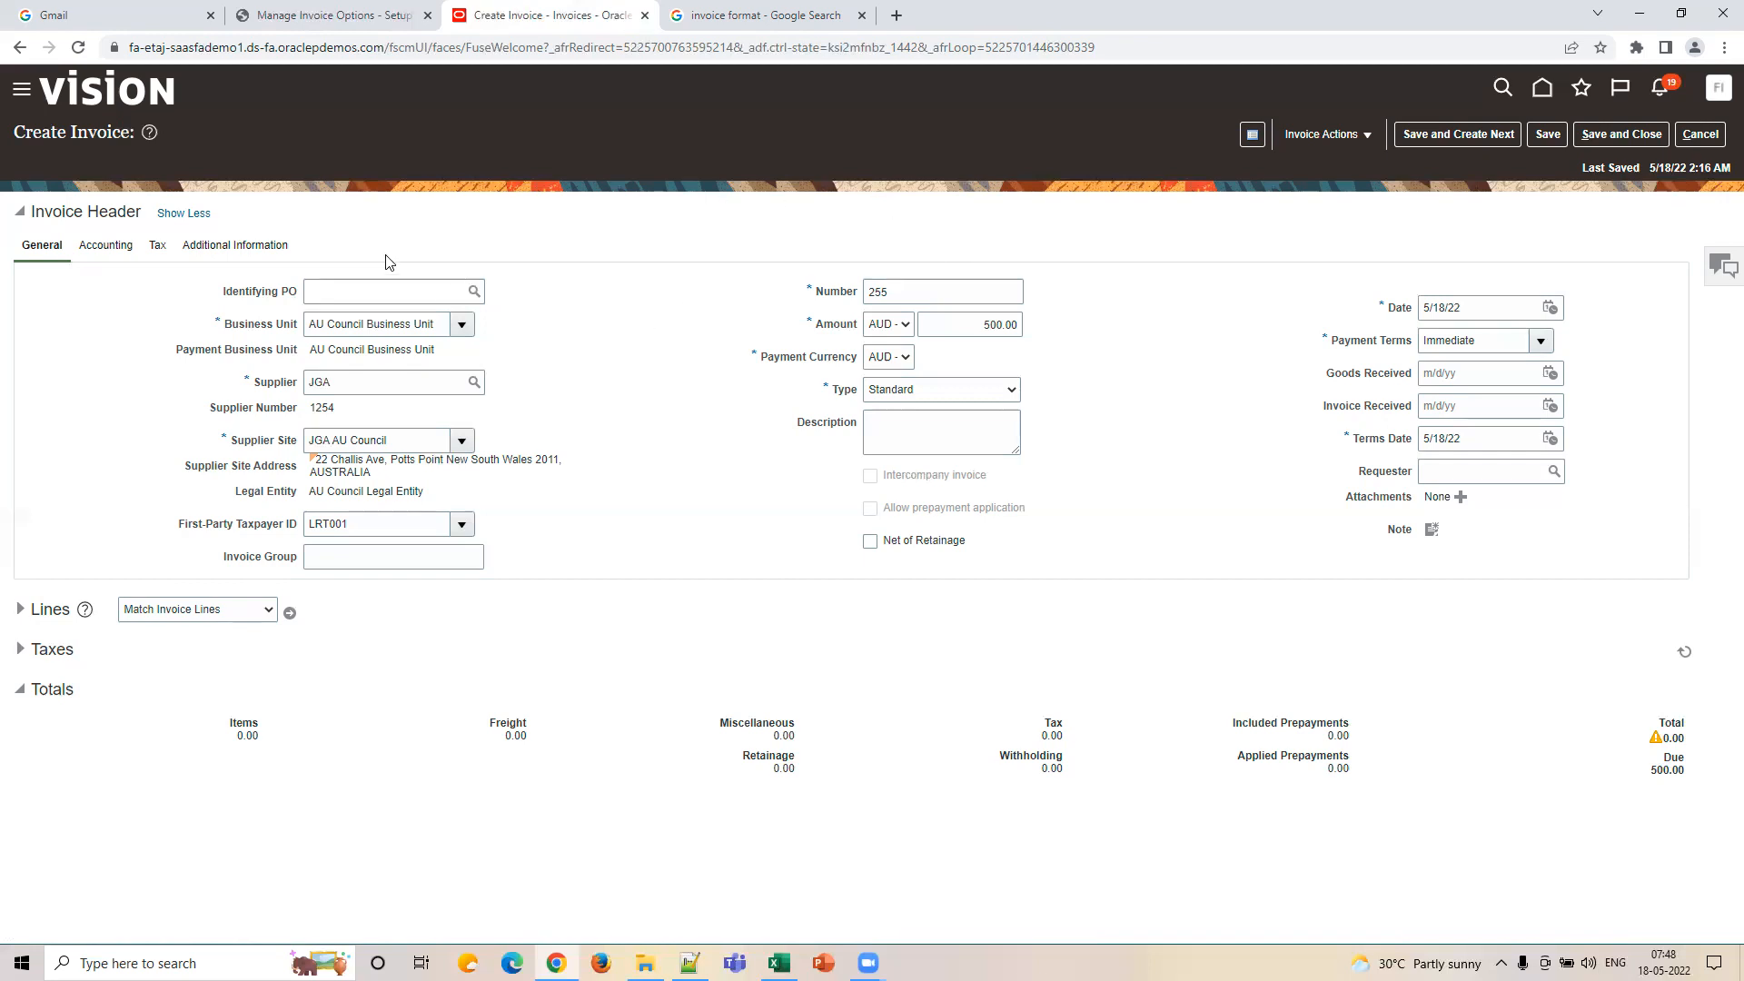
{"action": "left_click", "coordinate": [473, 291]}
{"action": "left_click", "coordinate": [315, 20]}
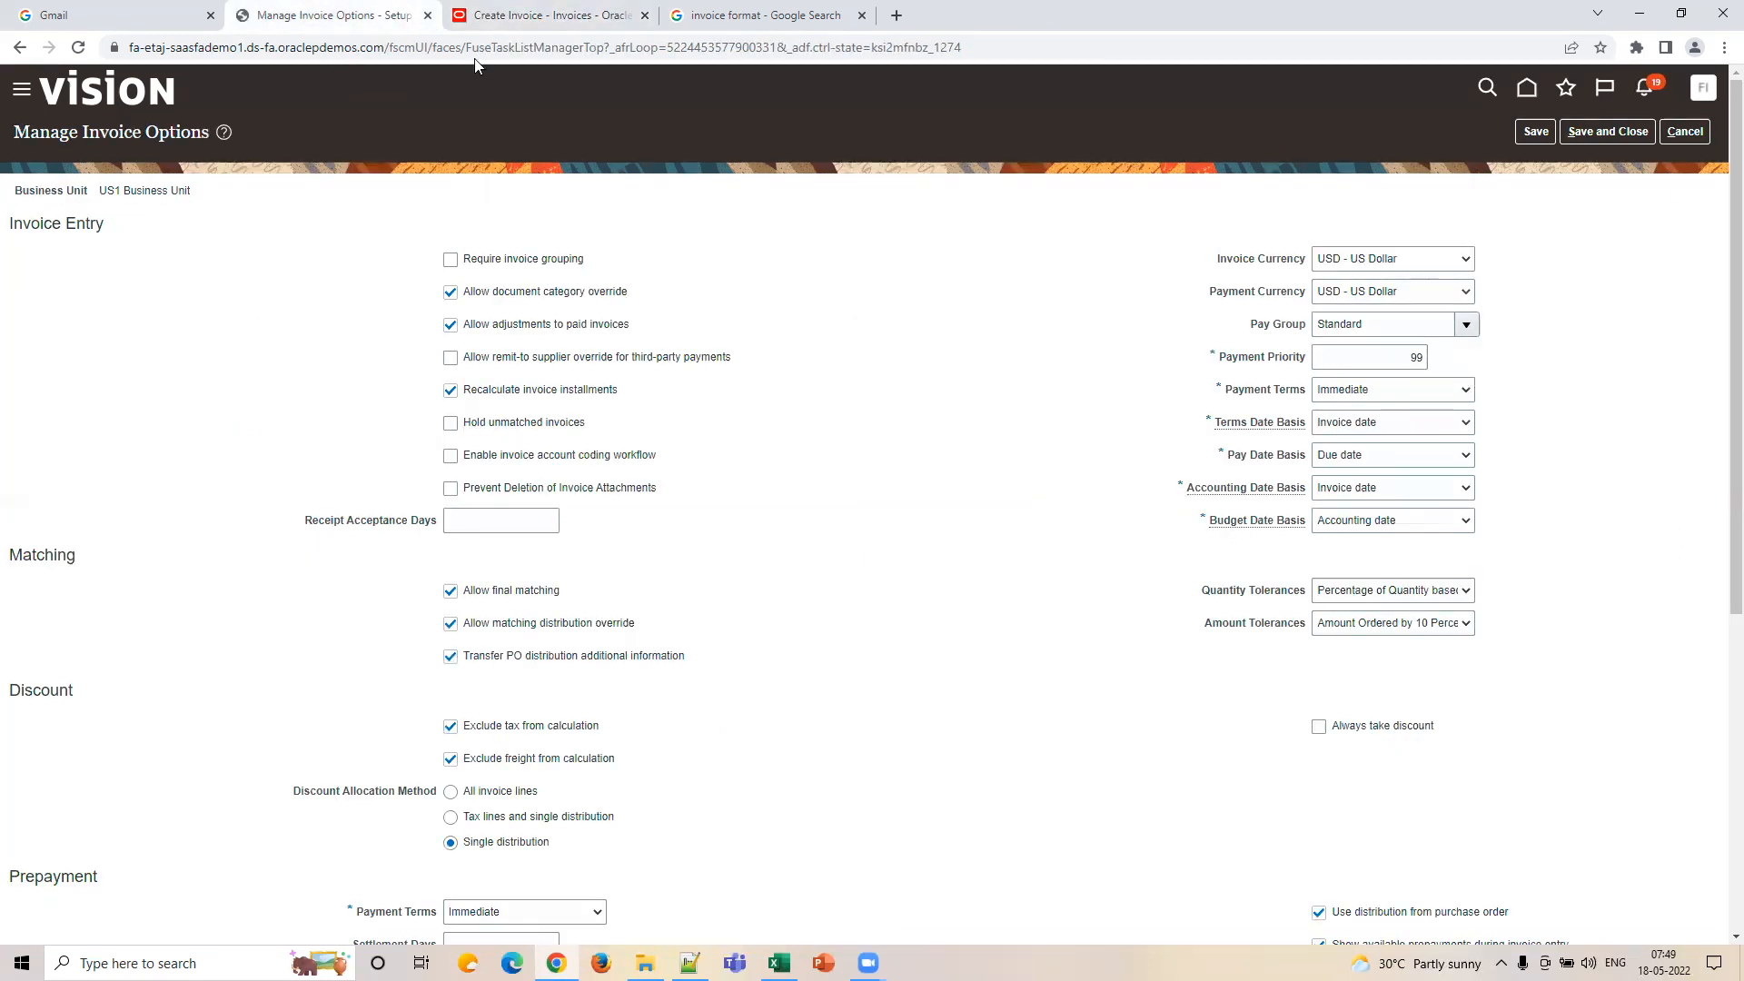
{"action": "left_click", "coordinate": [501, 21]}
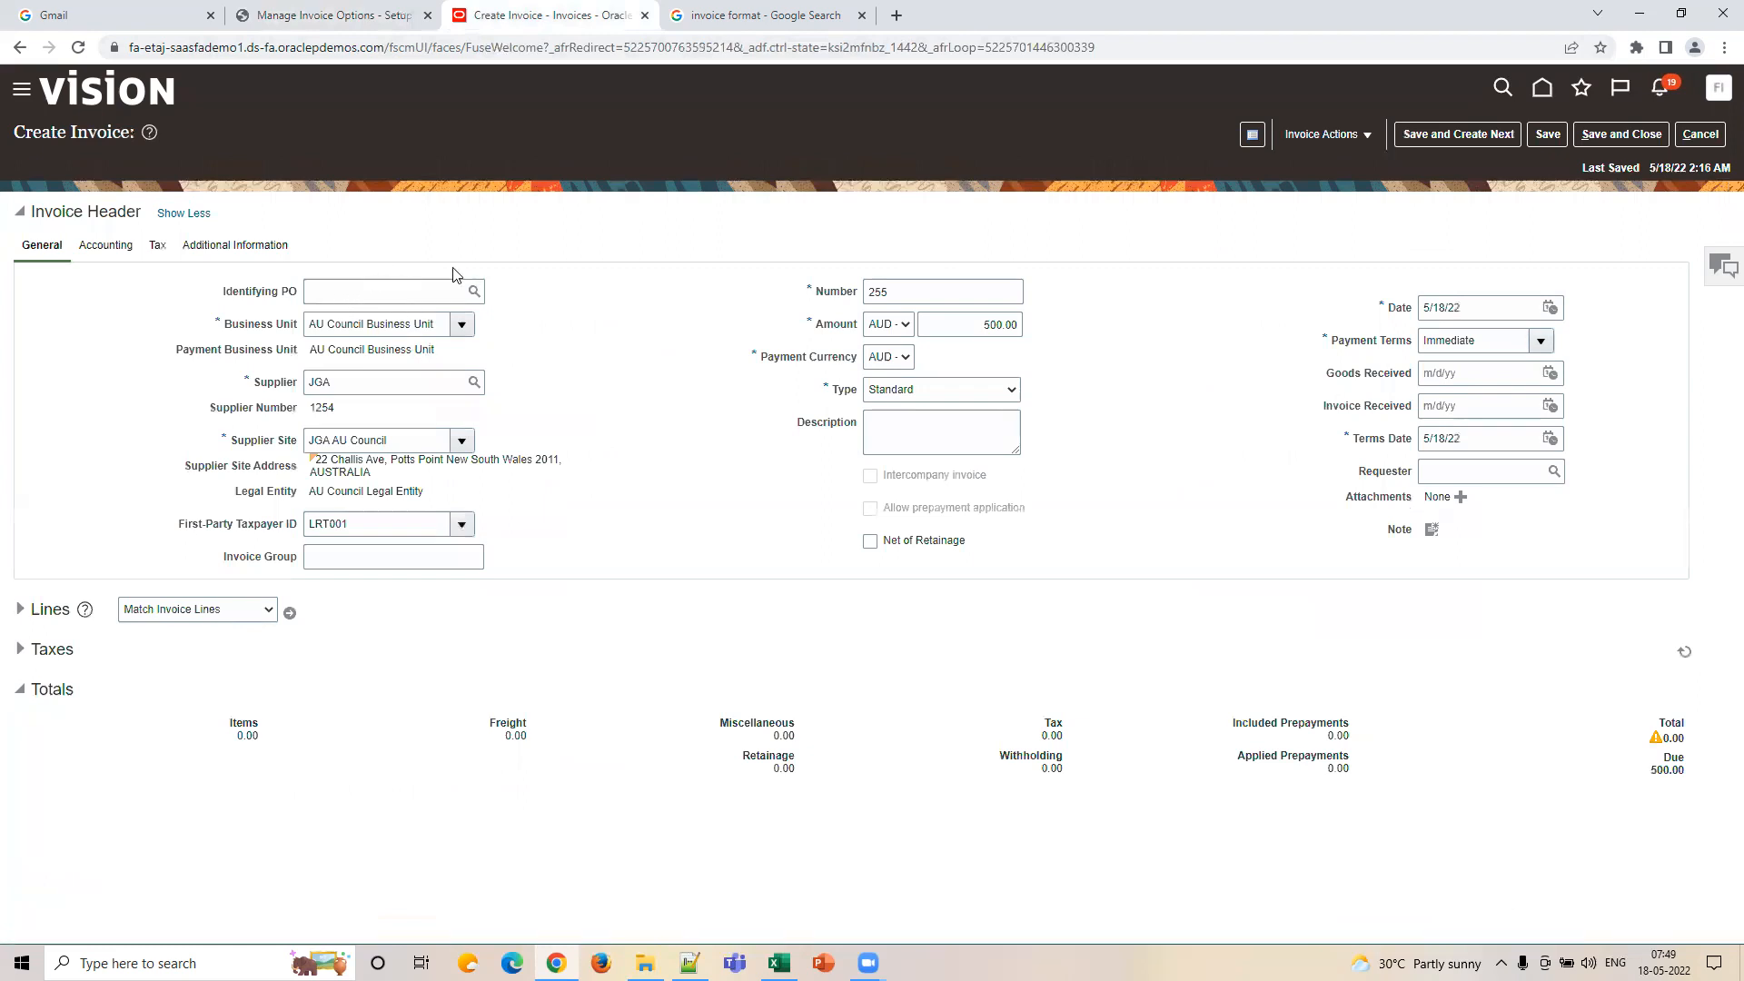
Look over the available invoice actions, expand the invoice lines, and compare them with the account coding workflow option in Manage Invoice Options.
{"action": "left_click", "coordinate": [1321, 133]}
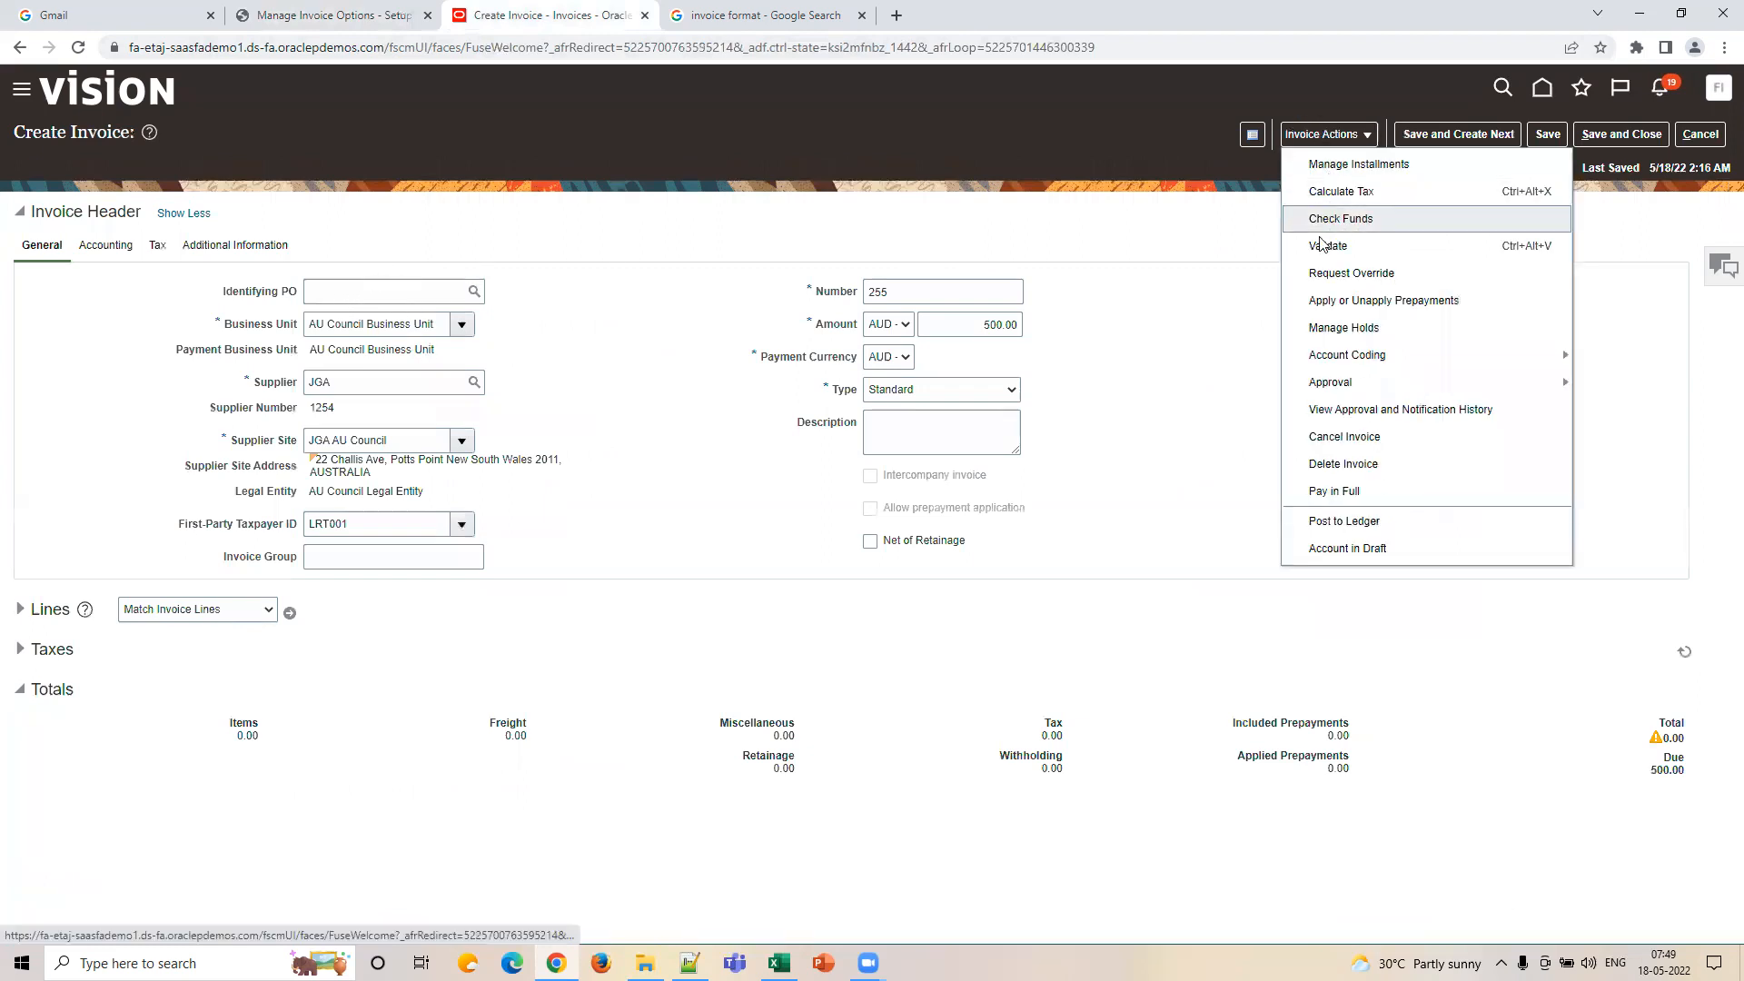
{"action": "left_click", "coordinate": [1104, 319]}
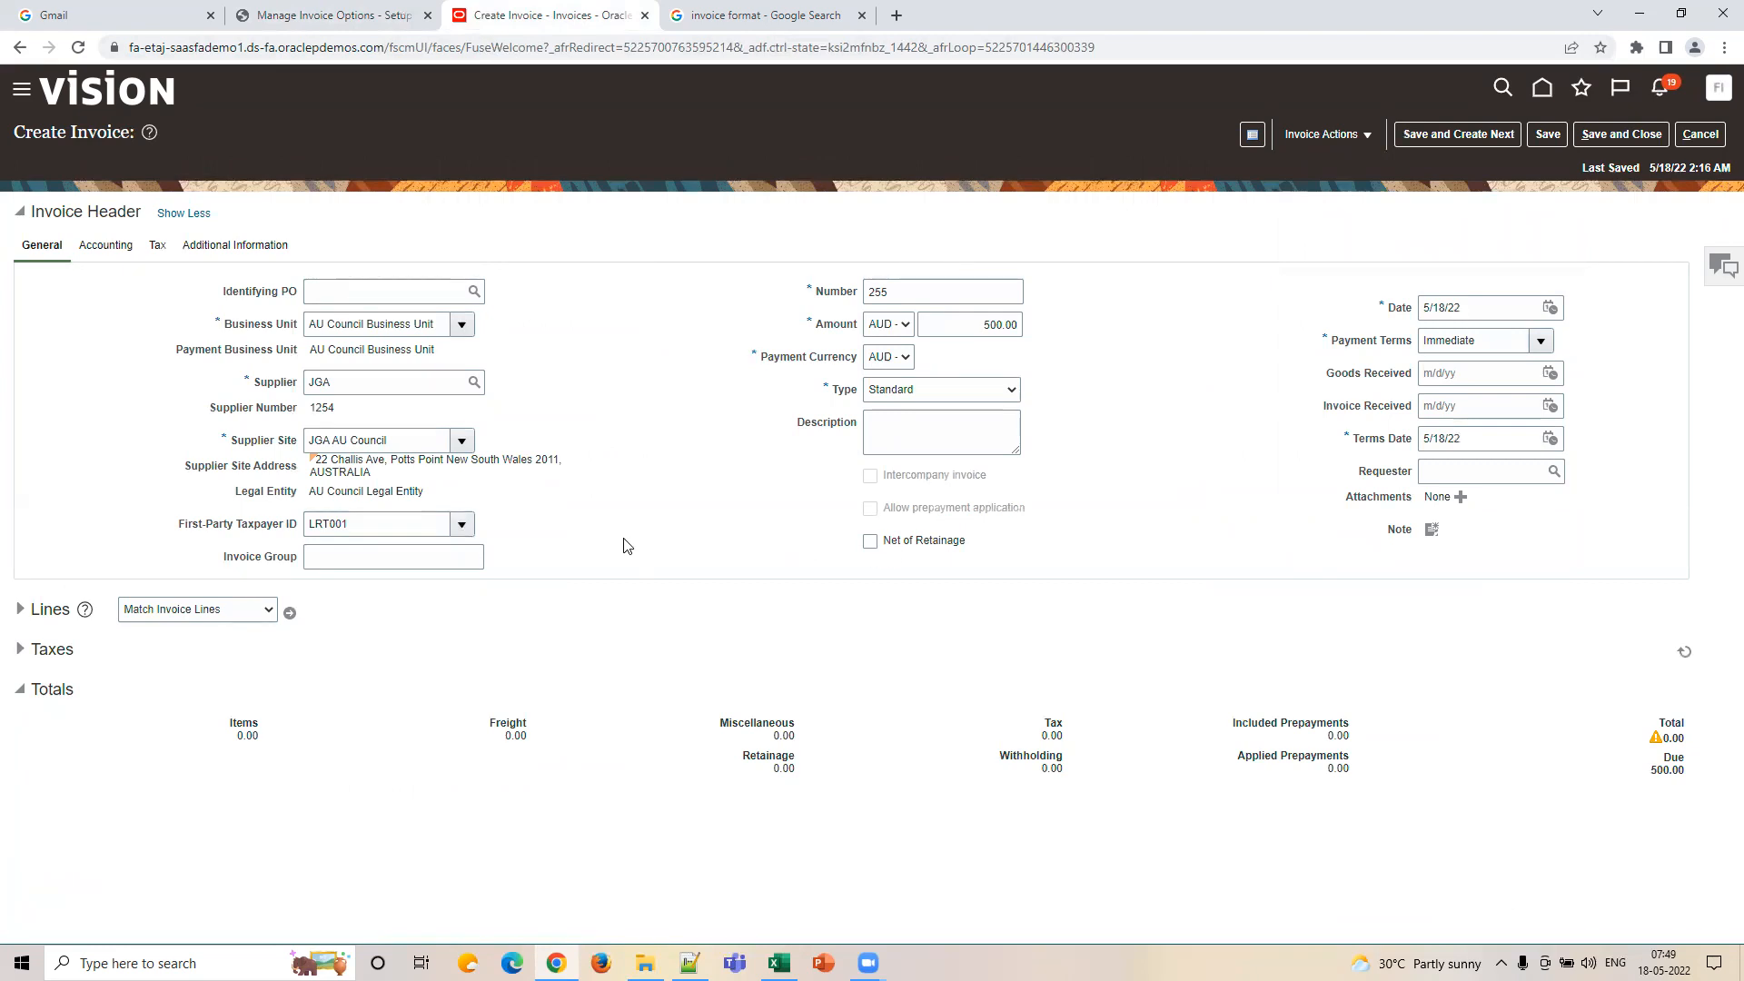
{"action": "left_click", "coordinate": [369, 22]}
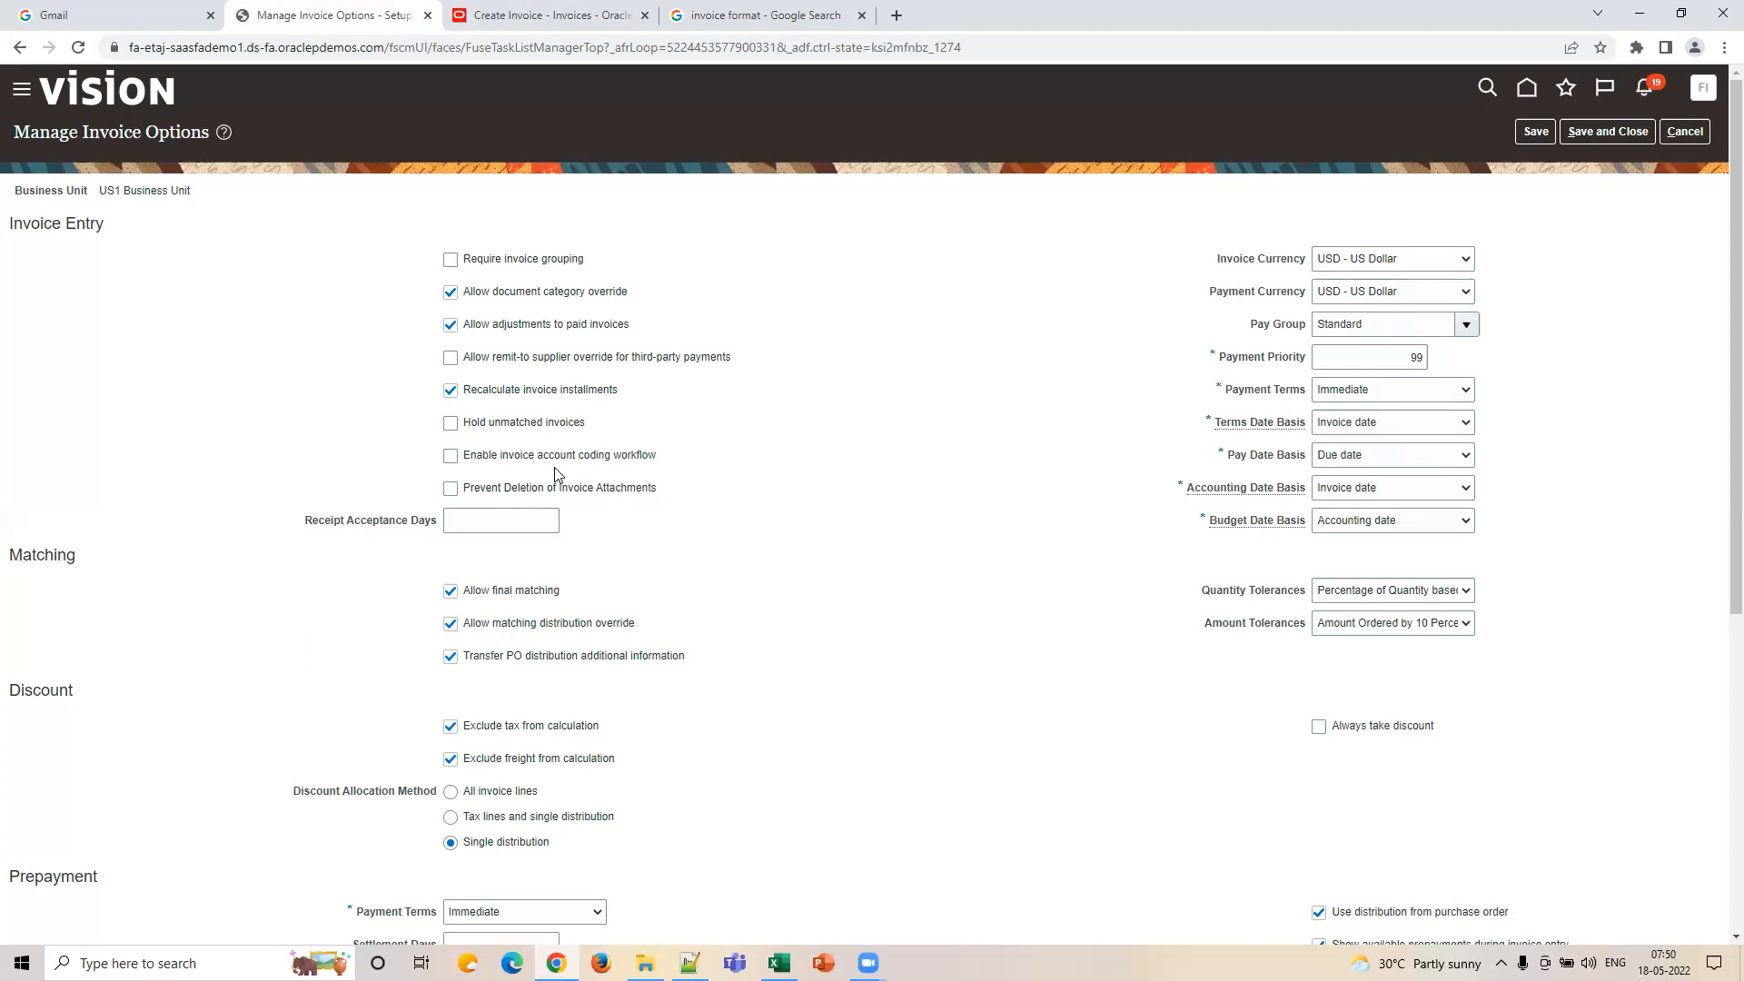
{"action": "left_click", "coordinate": [525, 20]}
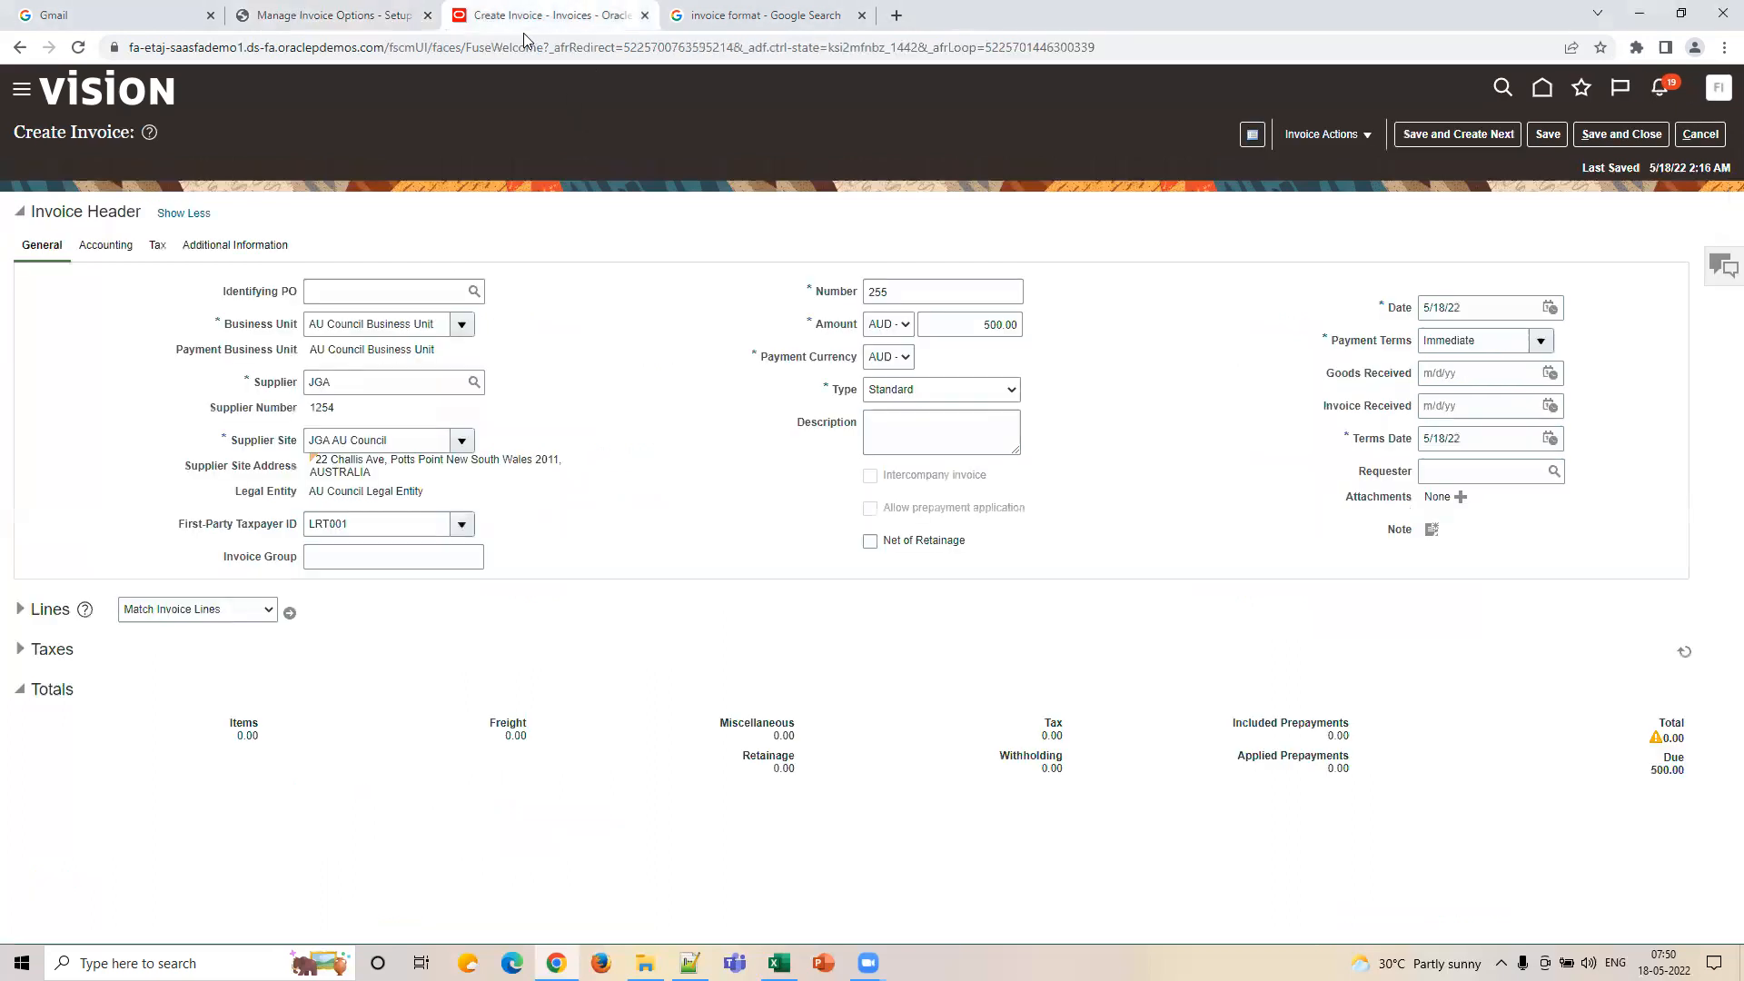
{"action": "left_click", "coordinate": [22, 610]}
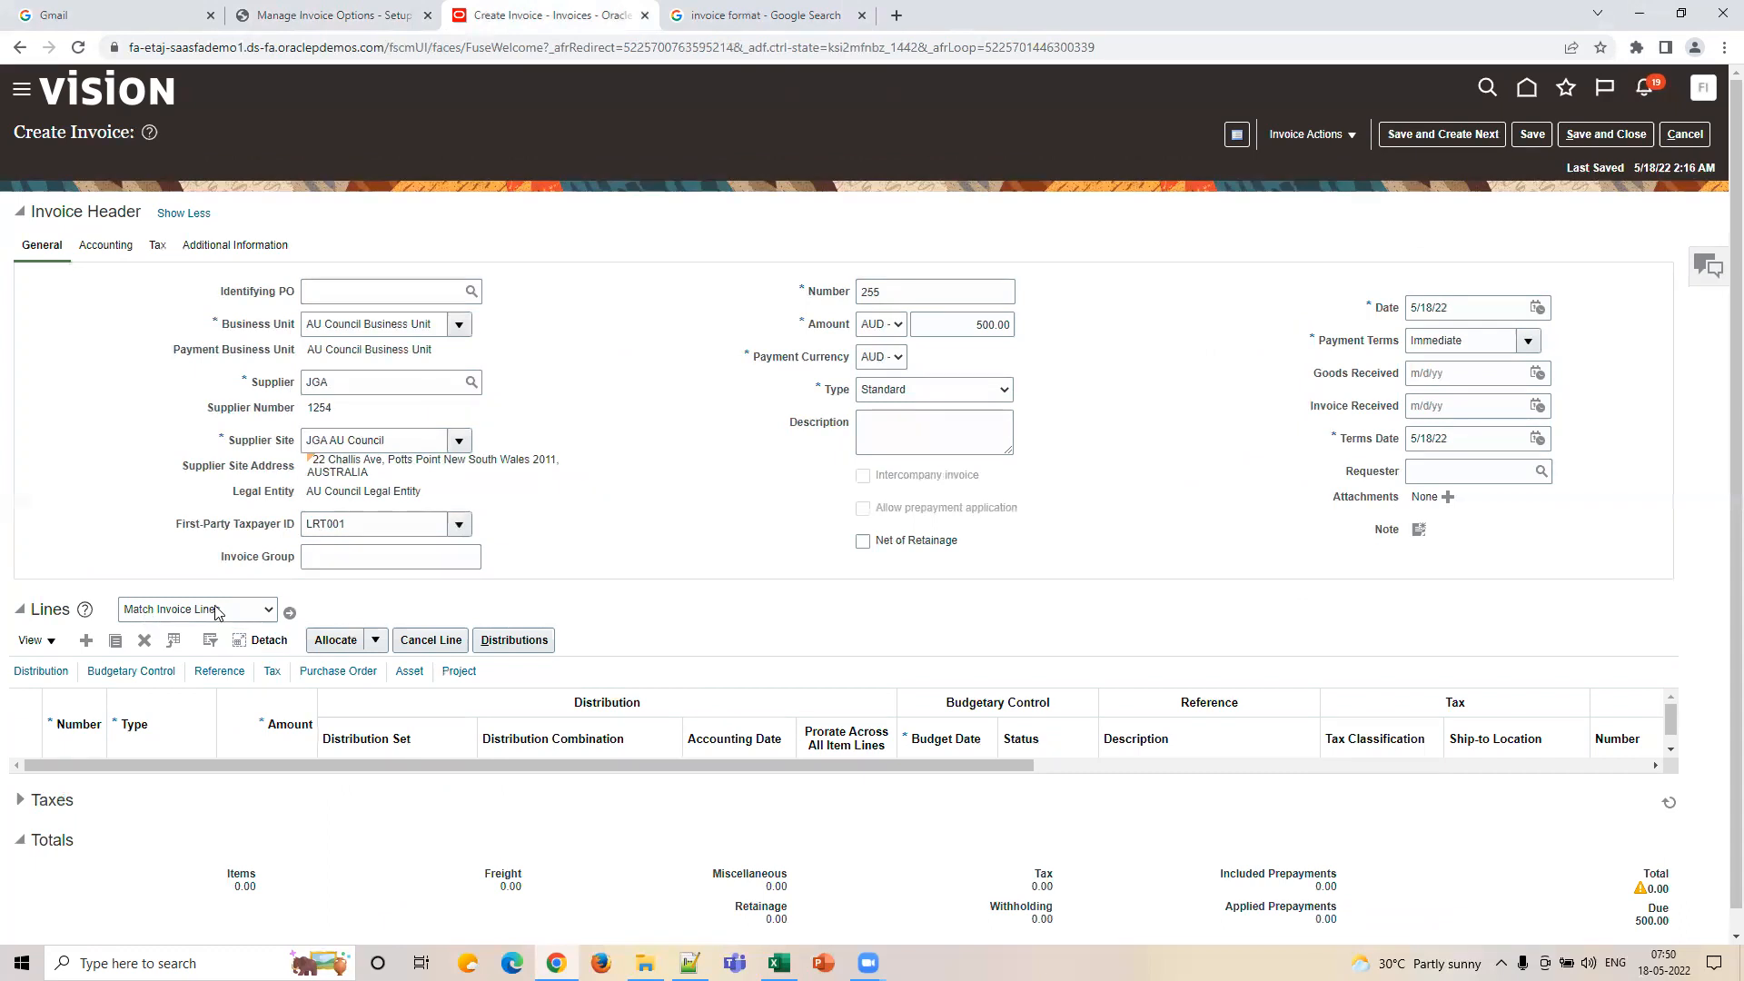
{"action": "left_click", "coordinate": [332, 15]}
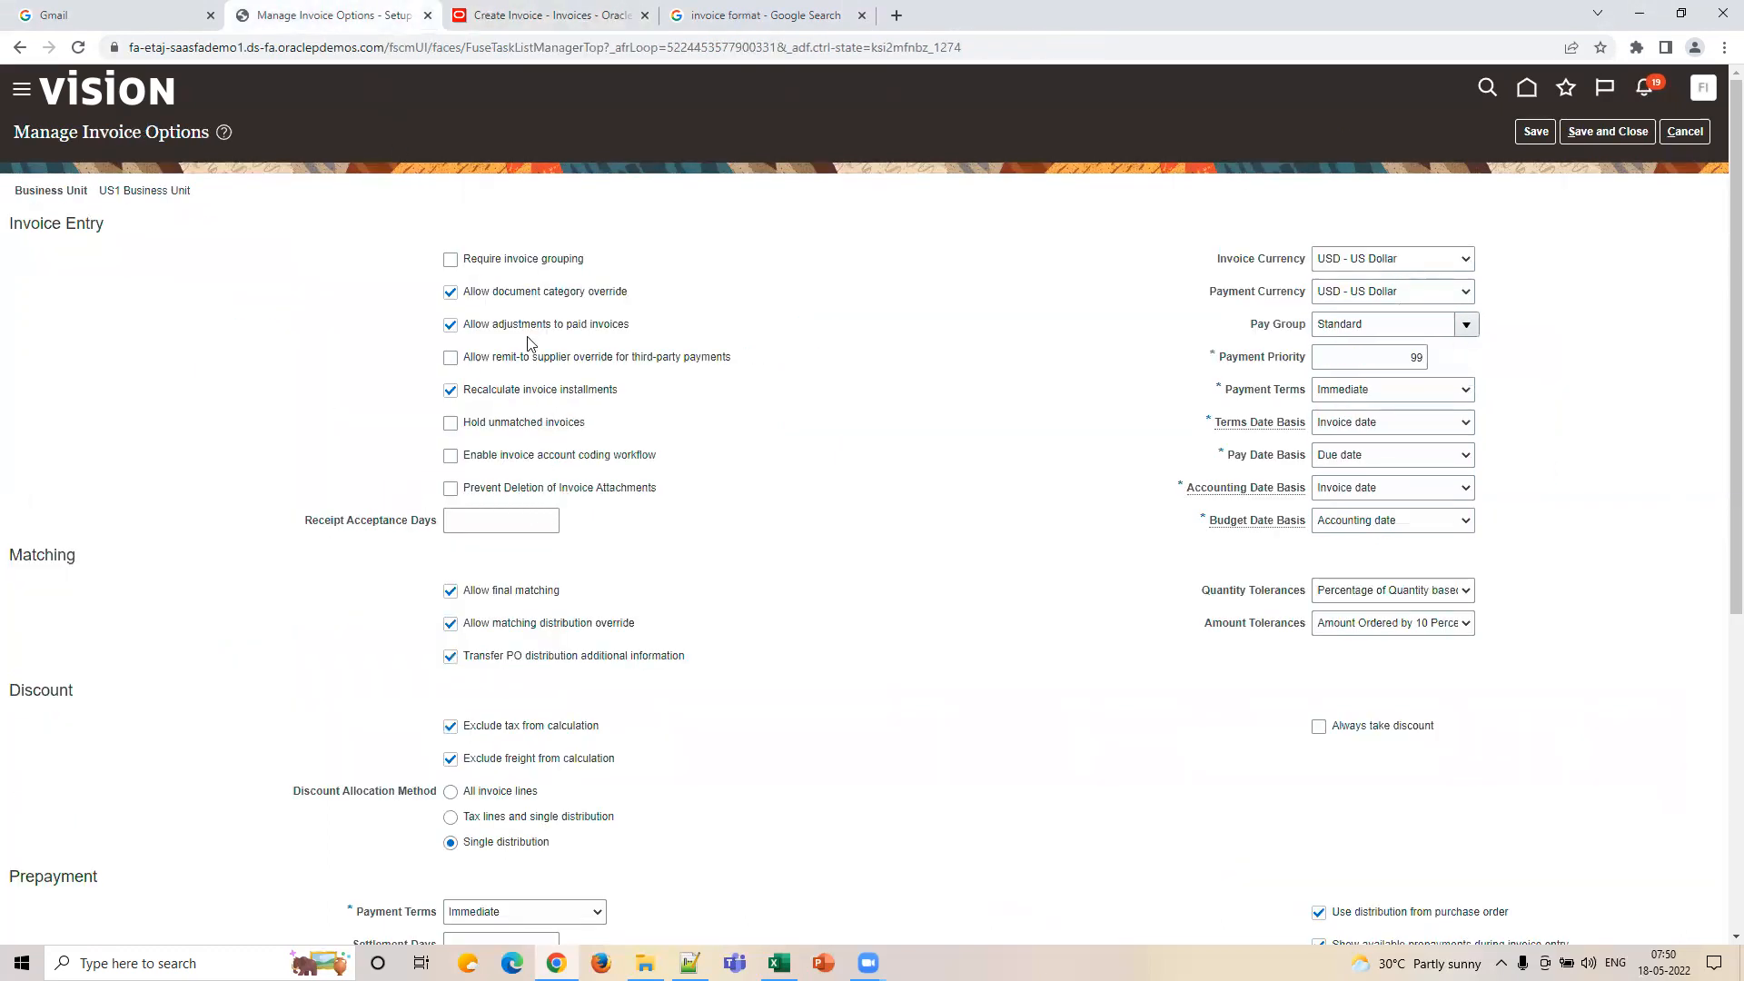
Examine the invoice's attachment and file selection dialogs without attaching anything, and check the Prevent Deletion of Invoice Attachments option in Manage Invoice Options.
{"action": "key", "text": "ctrl+Tab"}
{"action": "left_click", "coordinate": [1447, 497]}
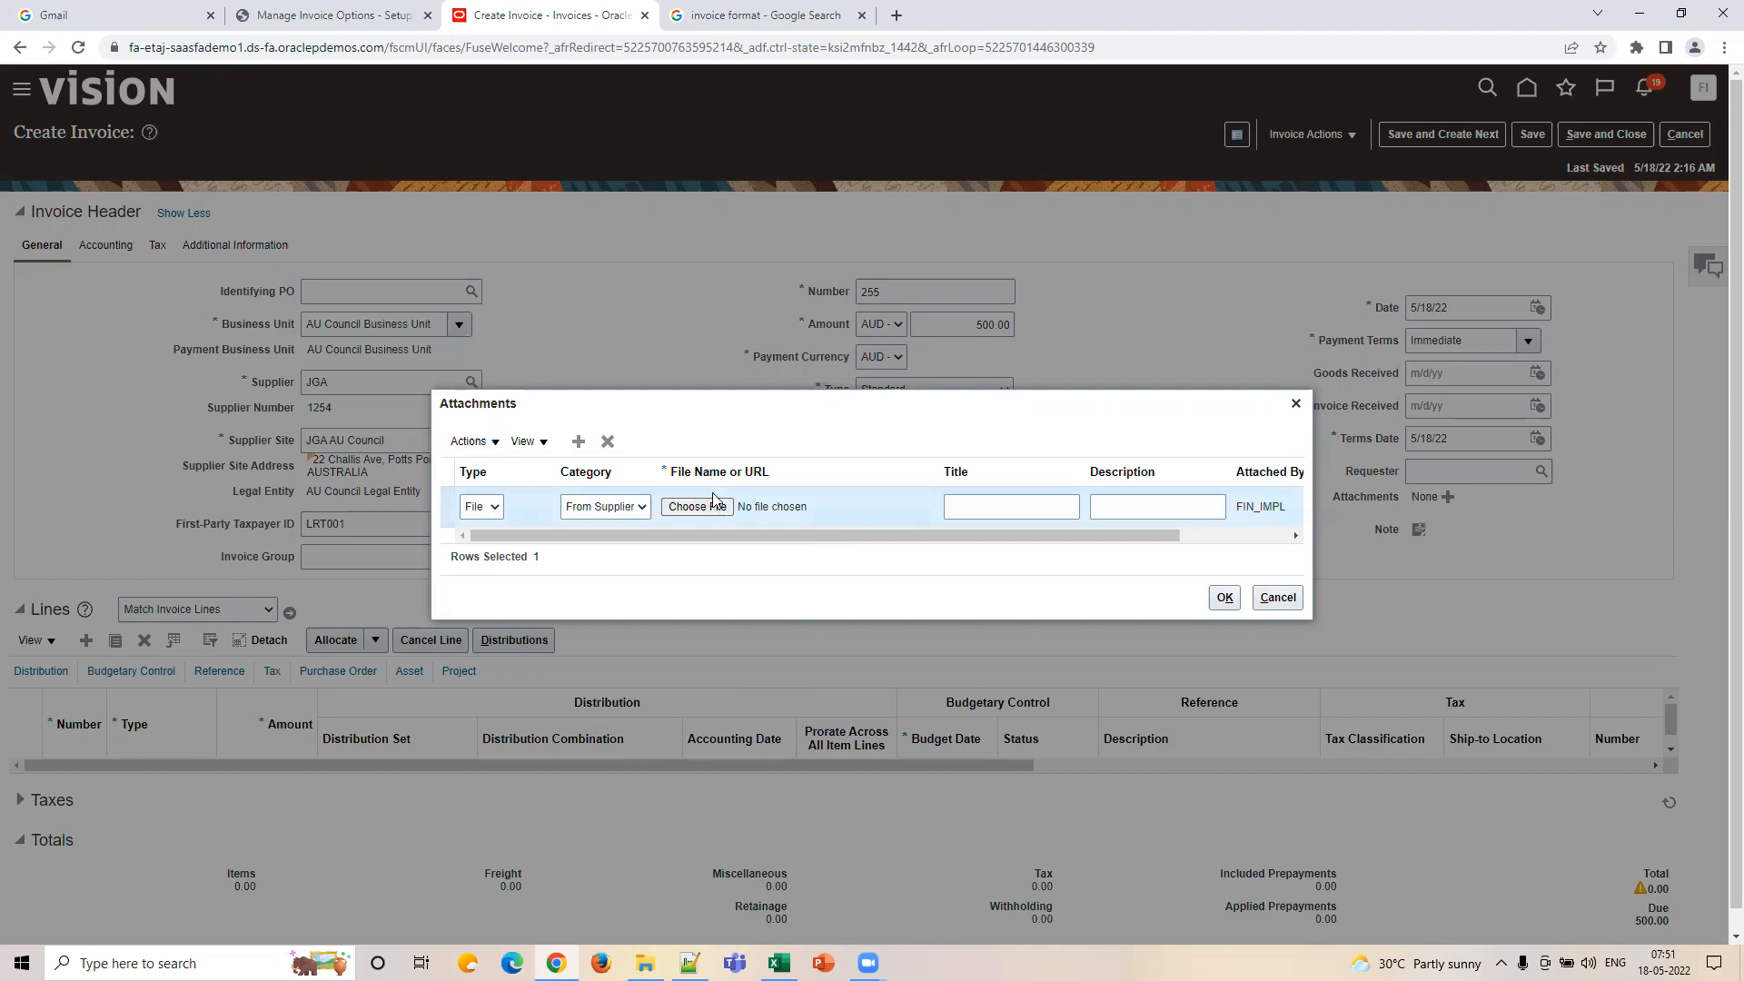
{"action": "left_click", "coordinate": [720, 509]}
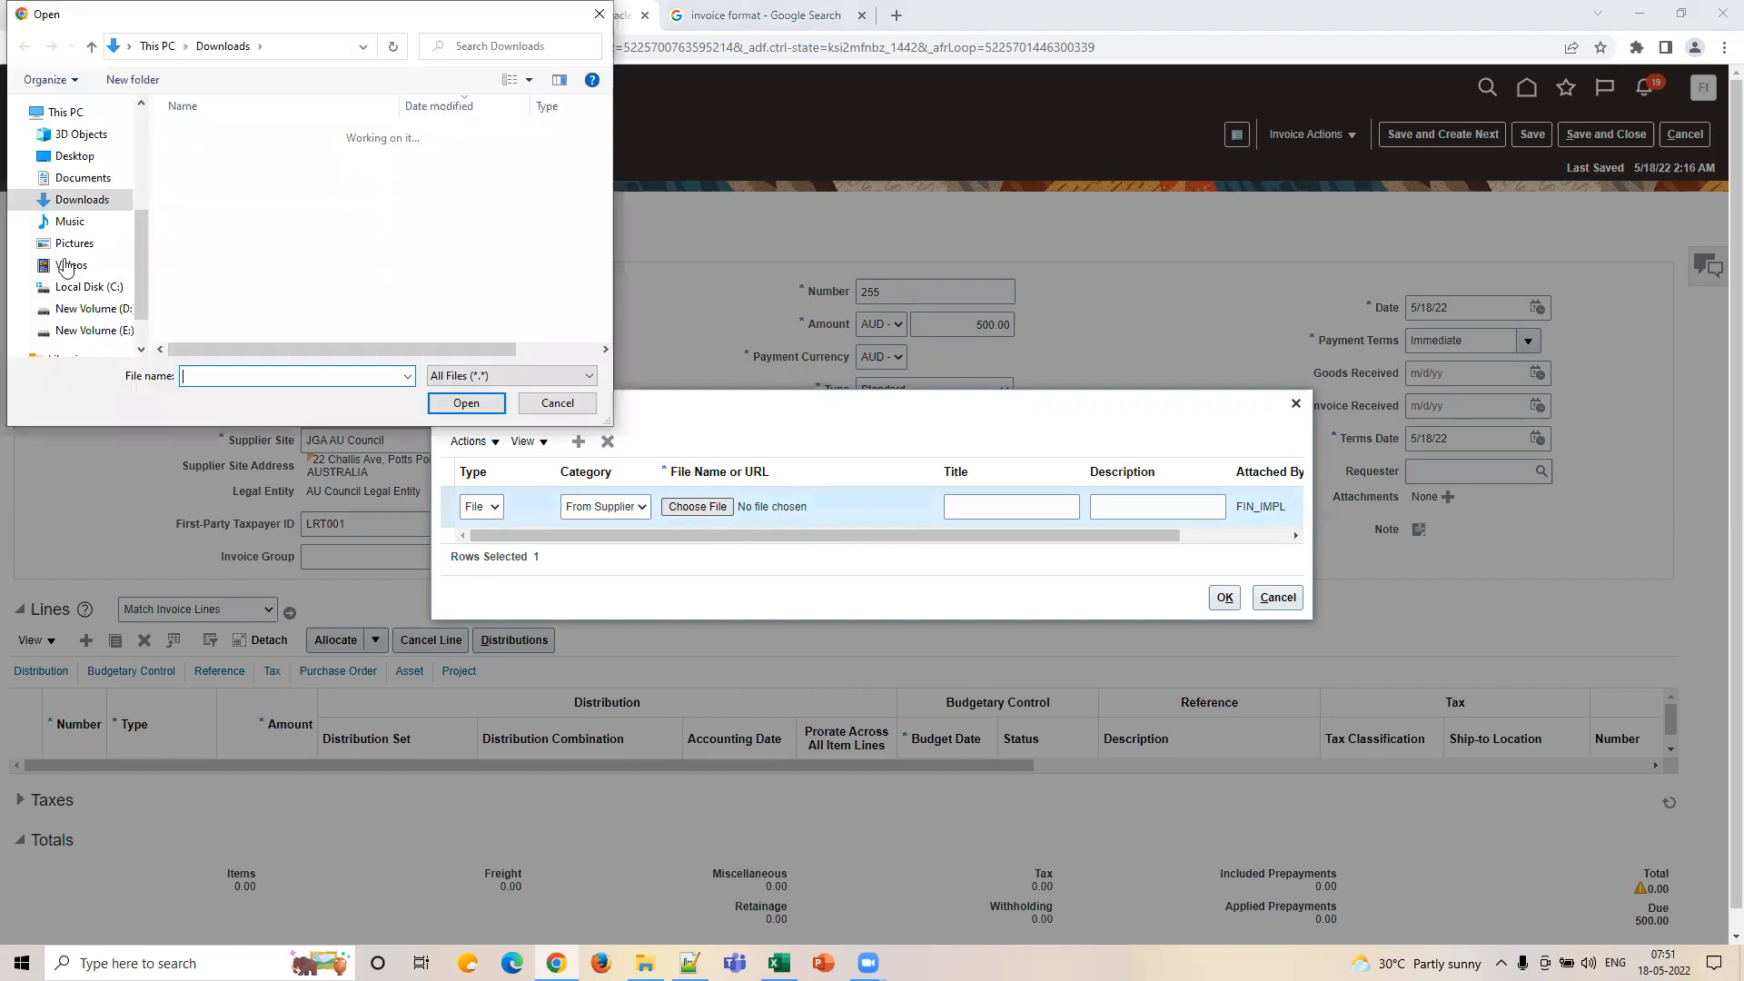
{"action": "left_click", "coordinate": [557, 403]}
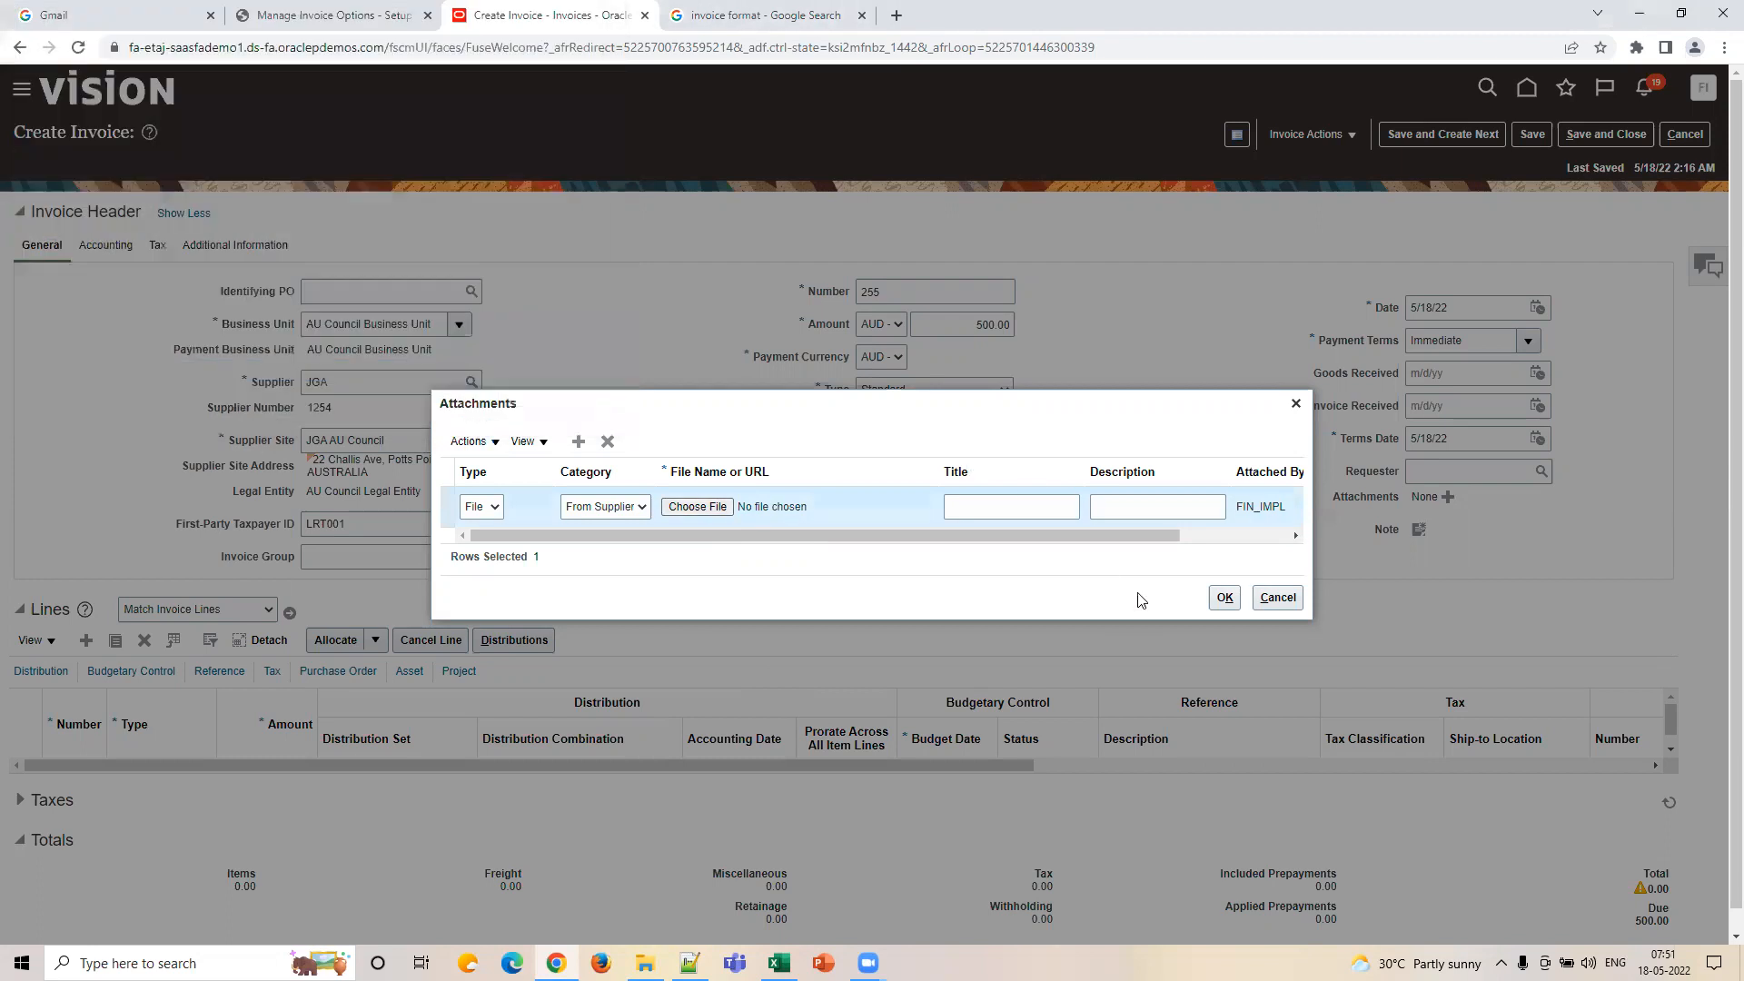
{"action": "left_click", "coordinate": [1296, 403]}
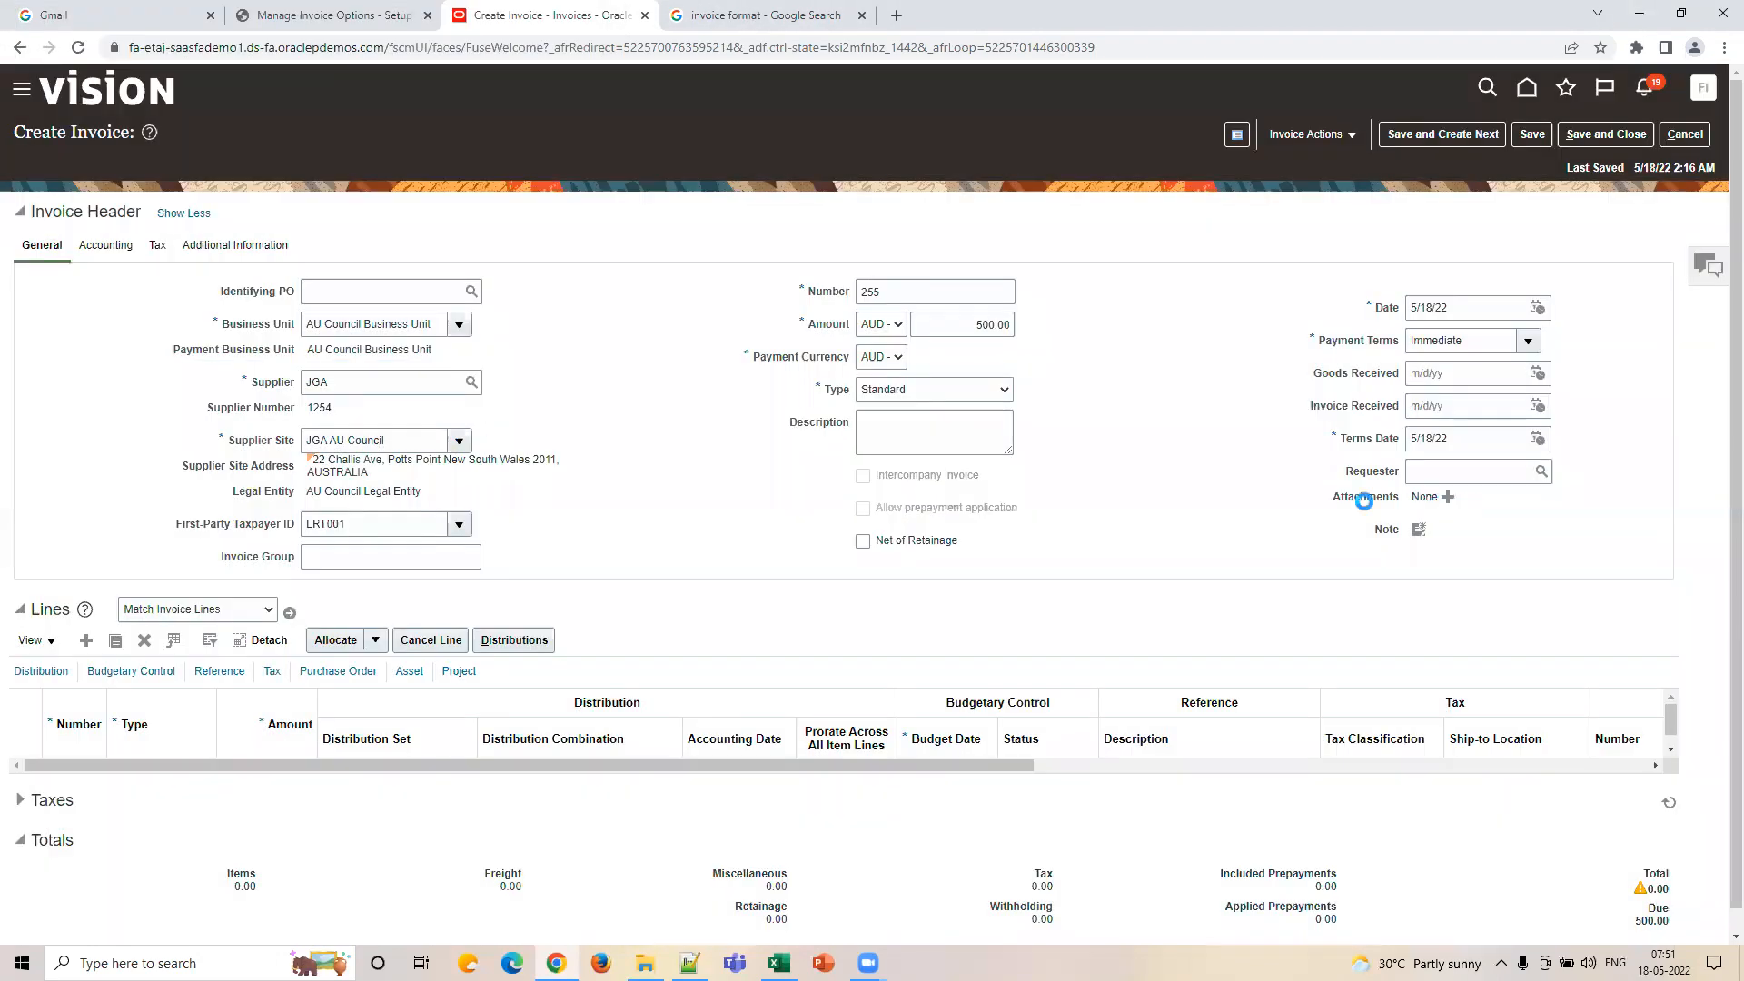
{"action": "left_click", "coordinate": [336, 18]}
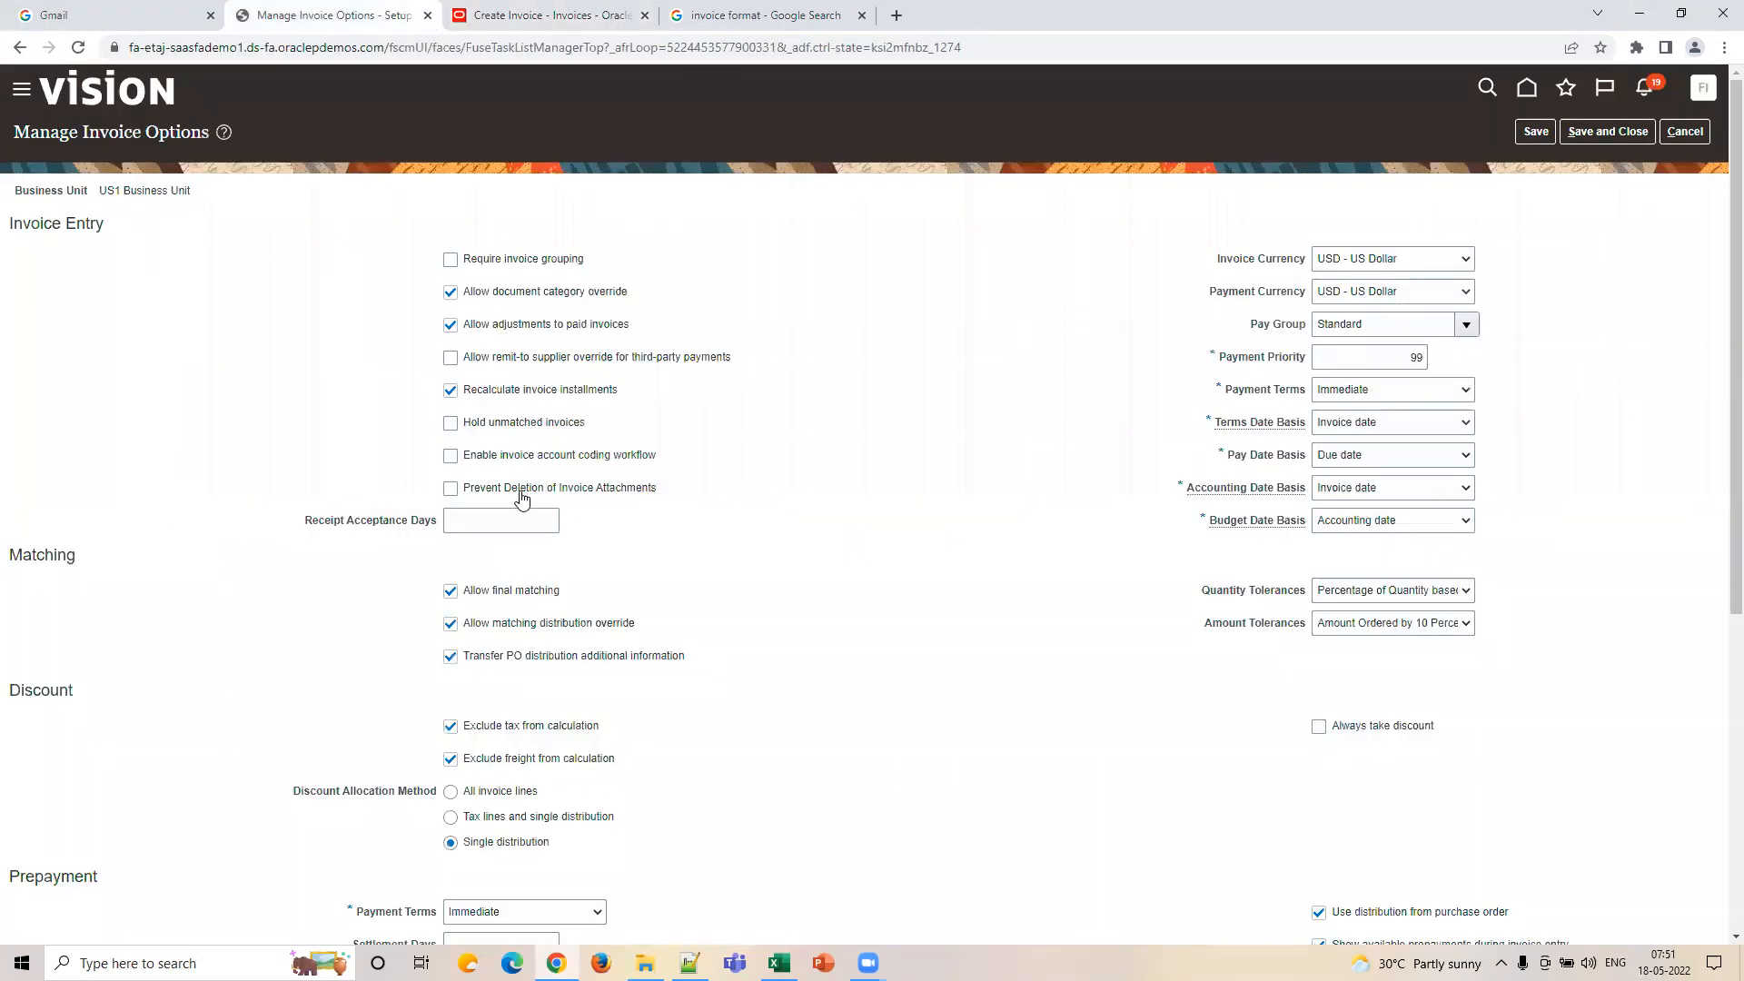
Compare the invoice and payment currency defaults in Manage Invoice Options with the currency fields on the Create Invoice page.
{"action": "left_click", "coordinate": [550, 15]}
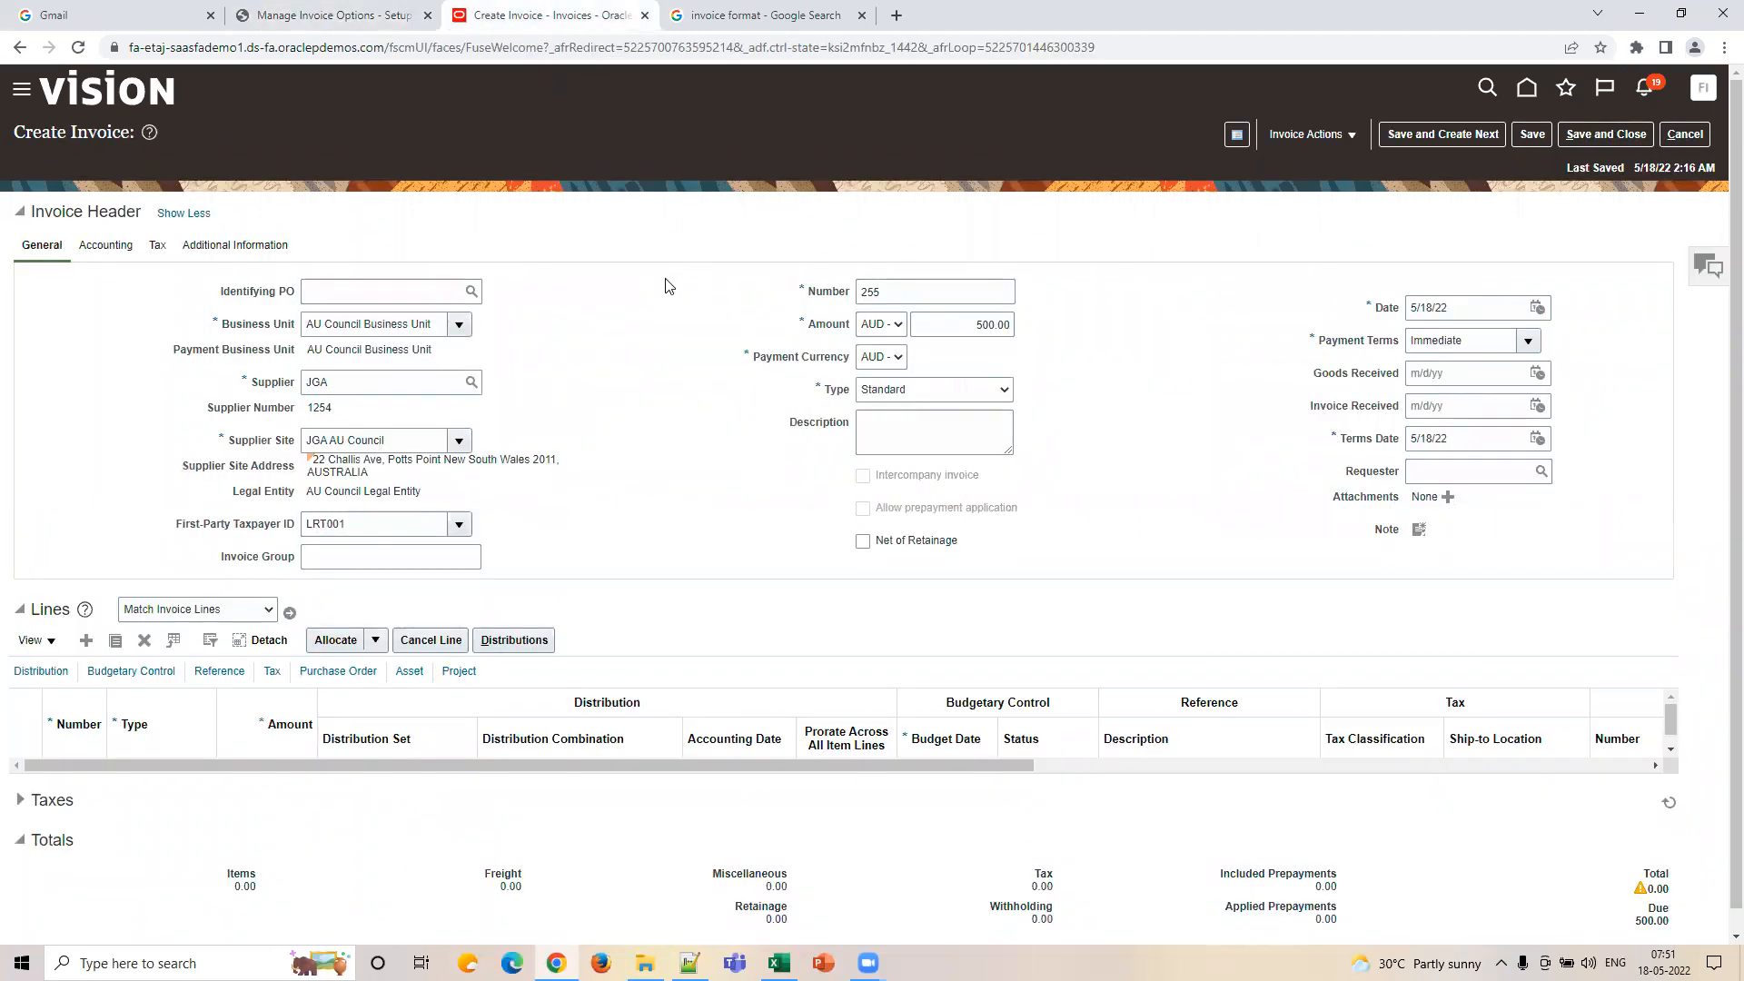
{"action": "left_click", "coordinate": [309, 17]}
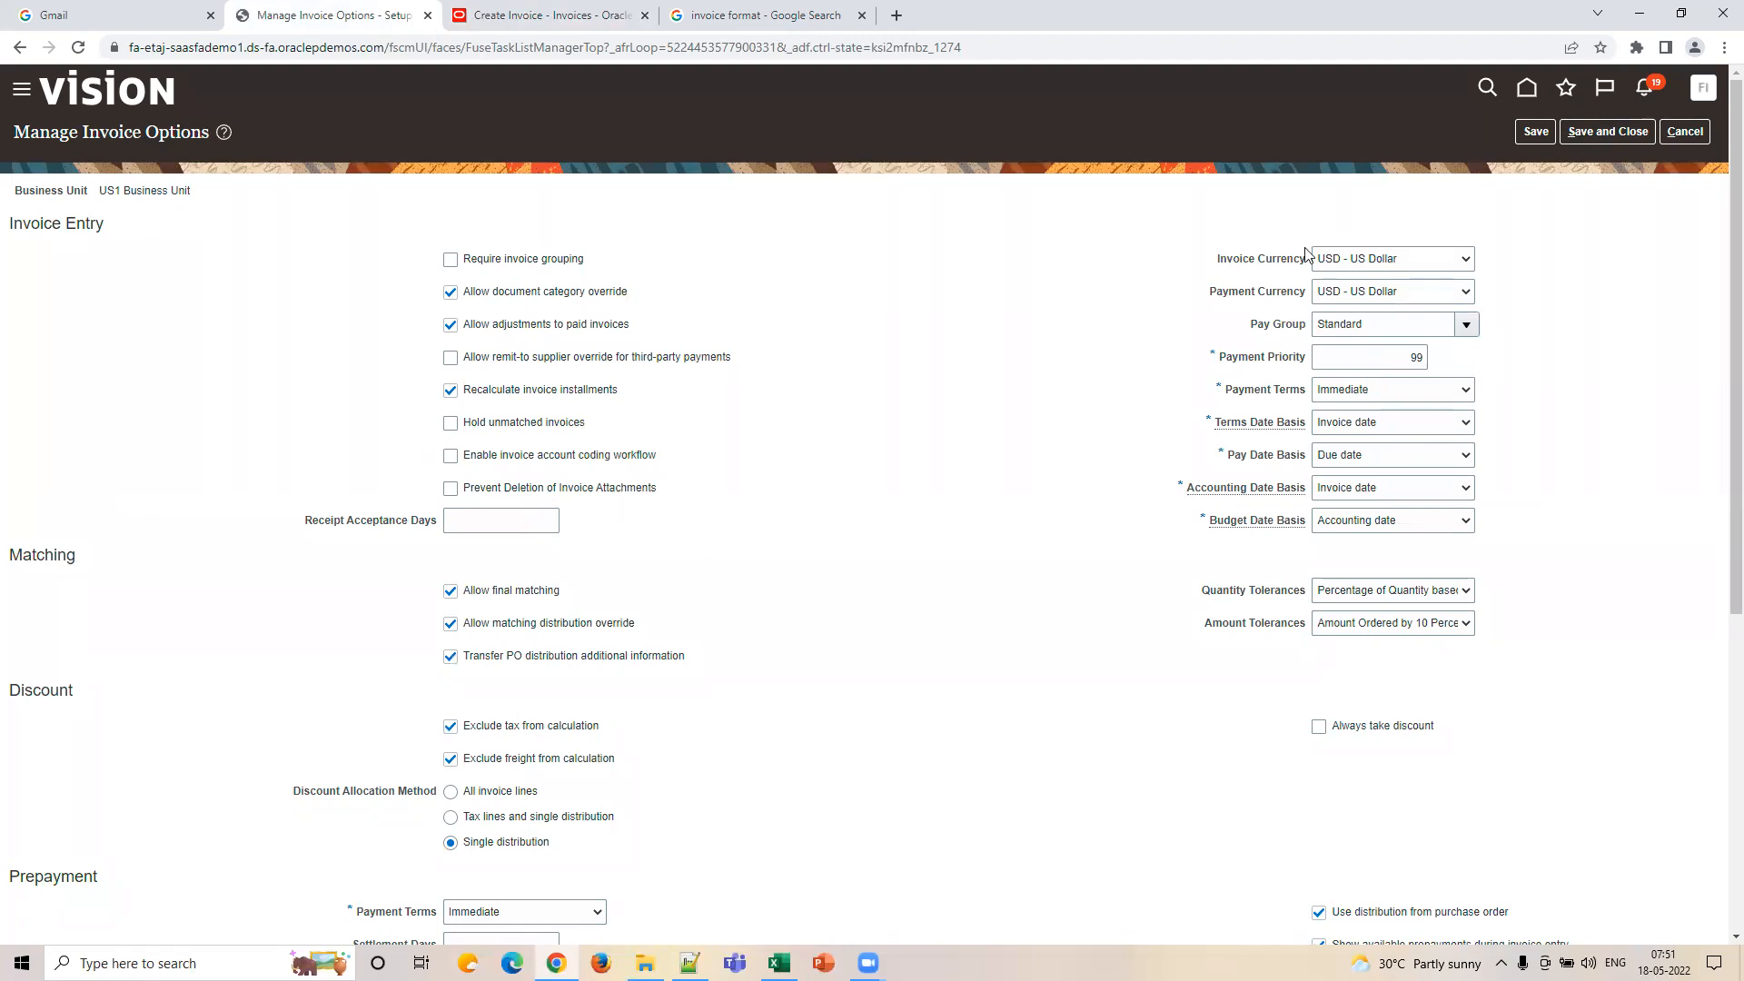
{"action": "left_click", "coordinate": [449, 23]}
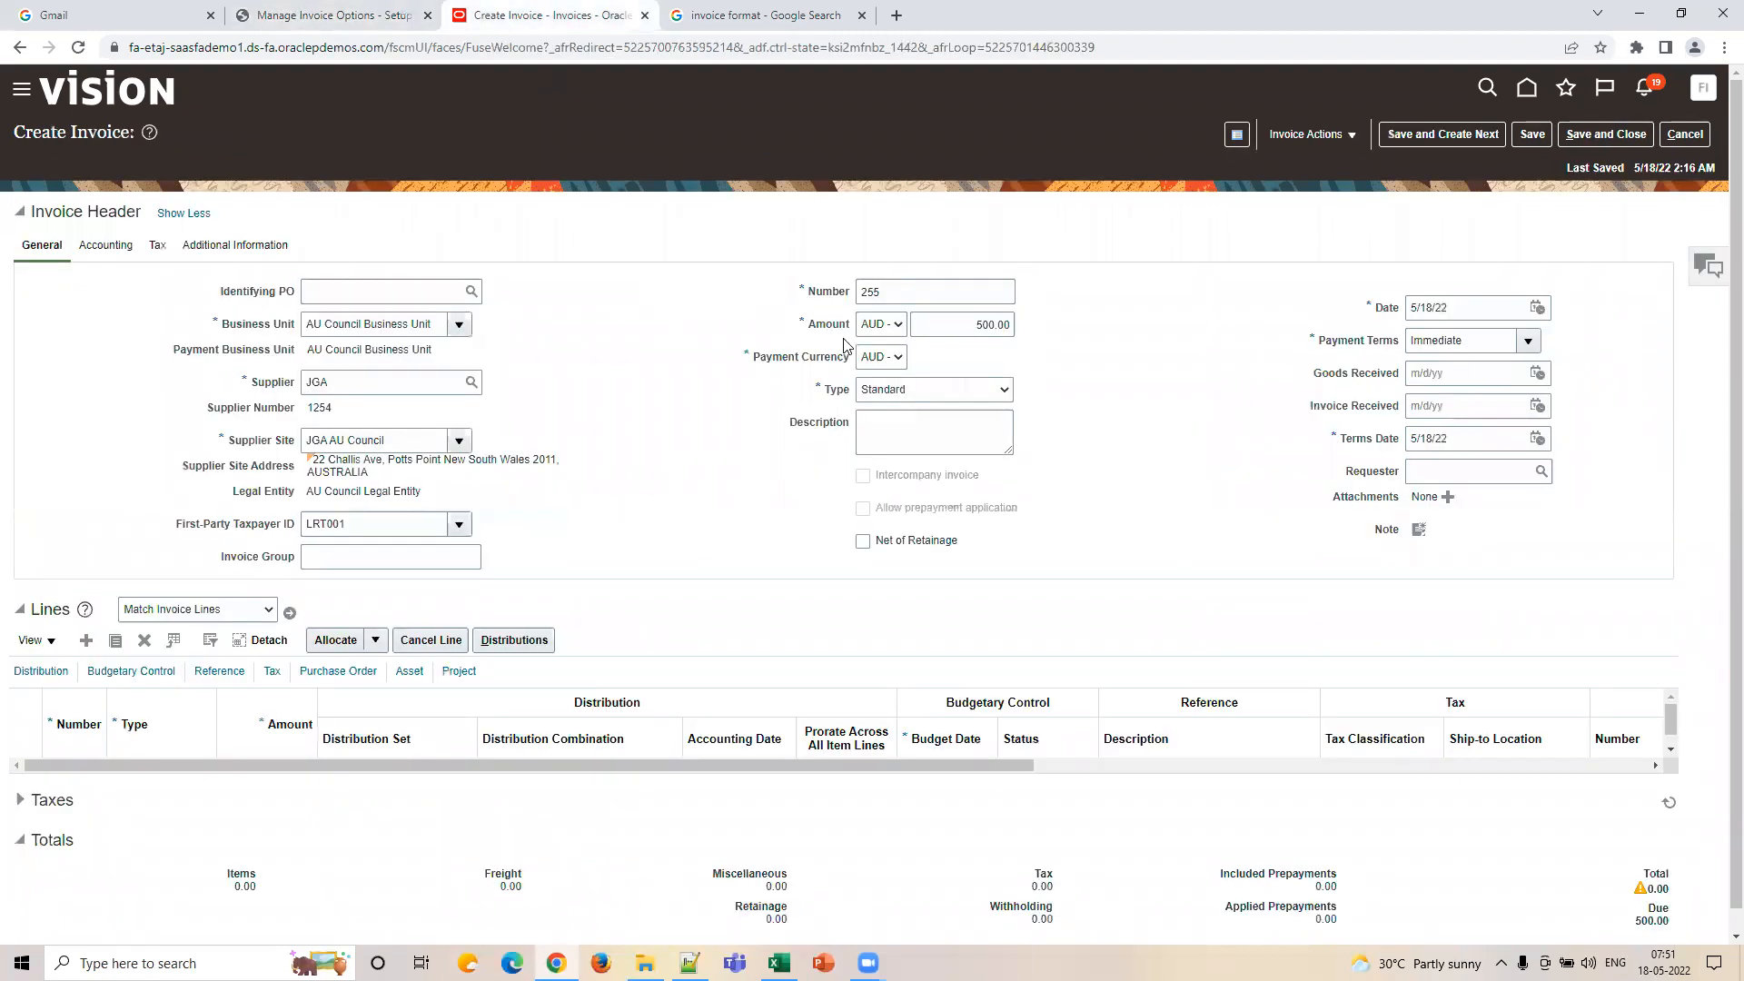
{"action": "left_click", "coordinate": [870, 327]}
{"action": "left_click", "coordinate": [870, 327]}
{"action": "left_click", "coordinate": [347, 22]}
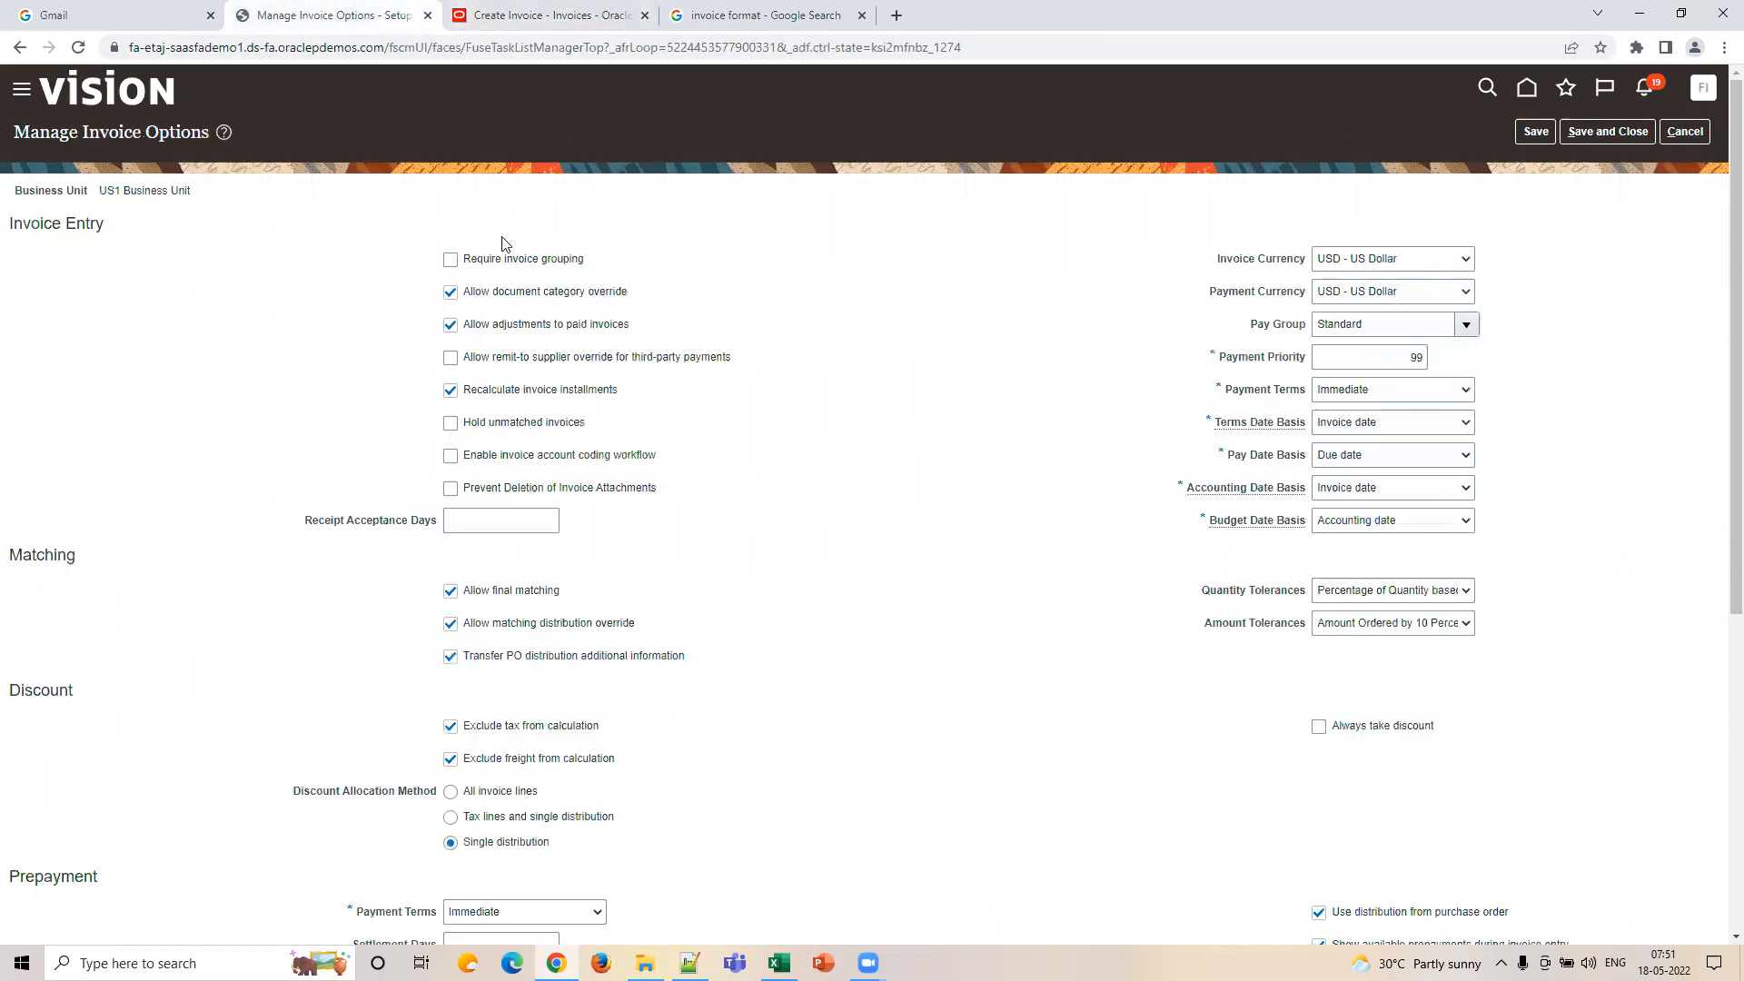
Compare the business unit shown in Manage Invoice Options with the invoice's Business Unit, and recheck the default currencies.
{"action": "double_click", "coordinate": [135, 192]}
{"action": "triple_click", "coordinate": [136, 192]}
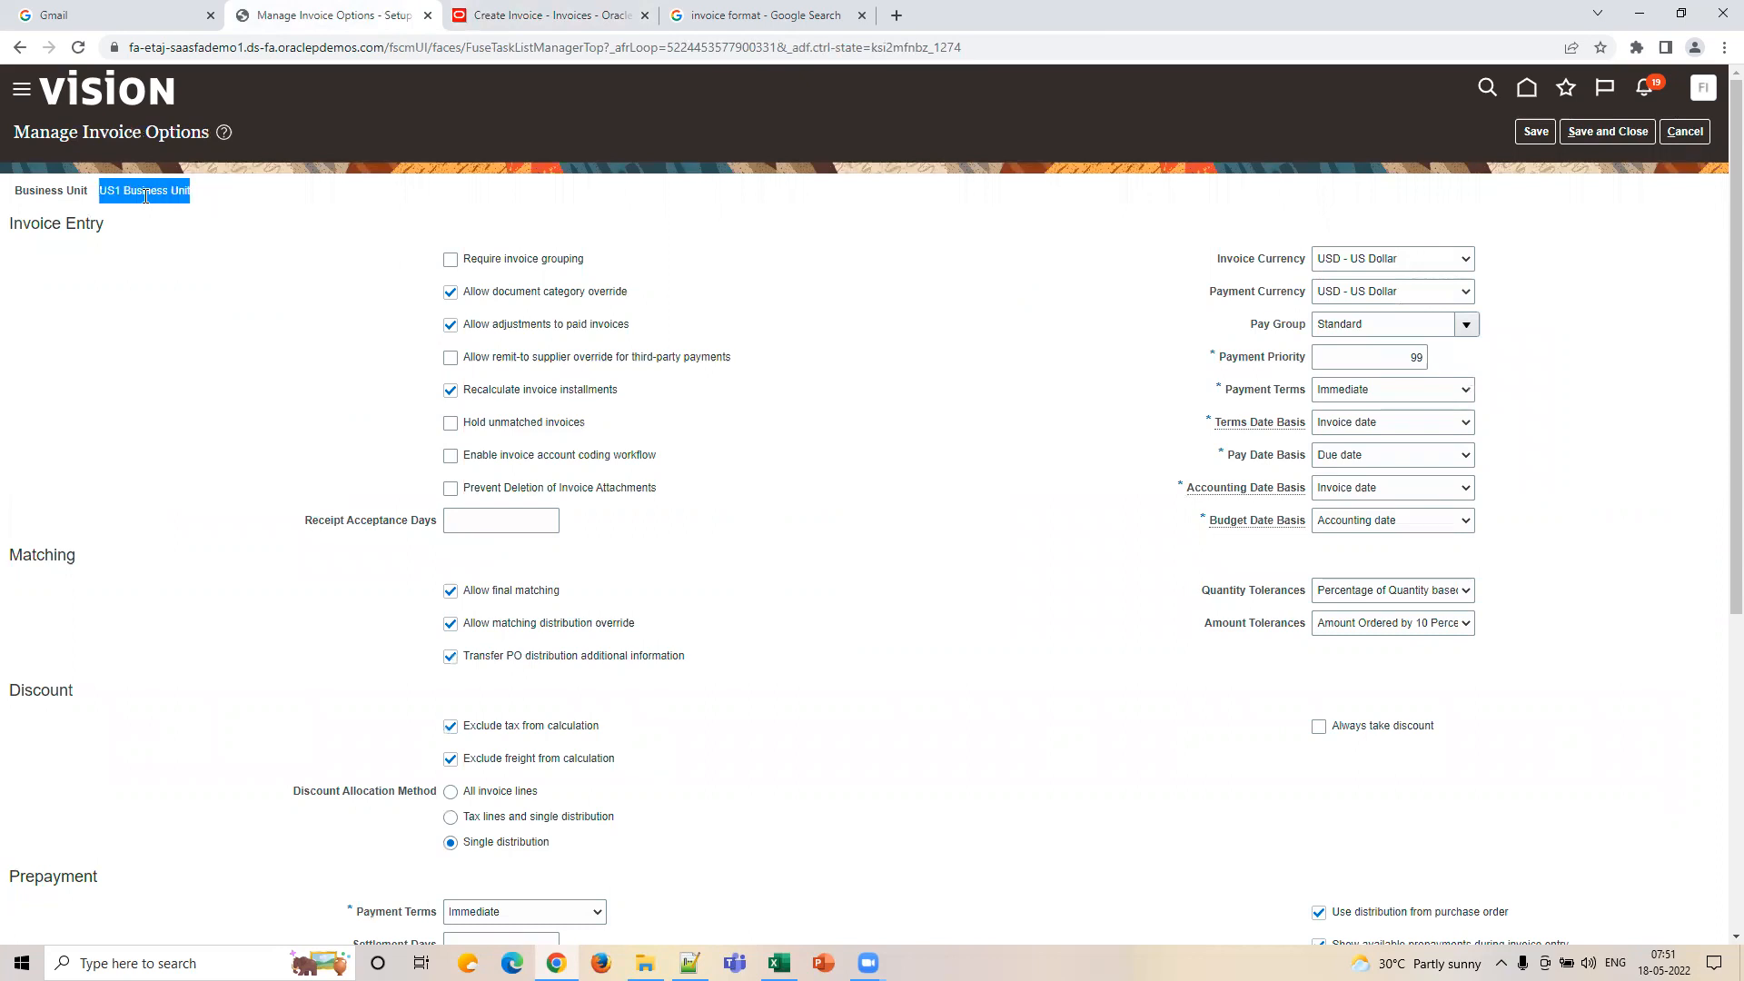
{"action": "left_click", "coordinate": [534, 33]}
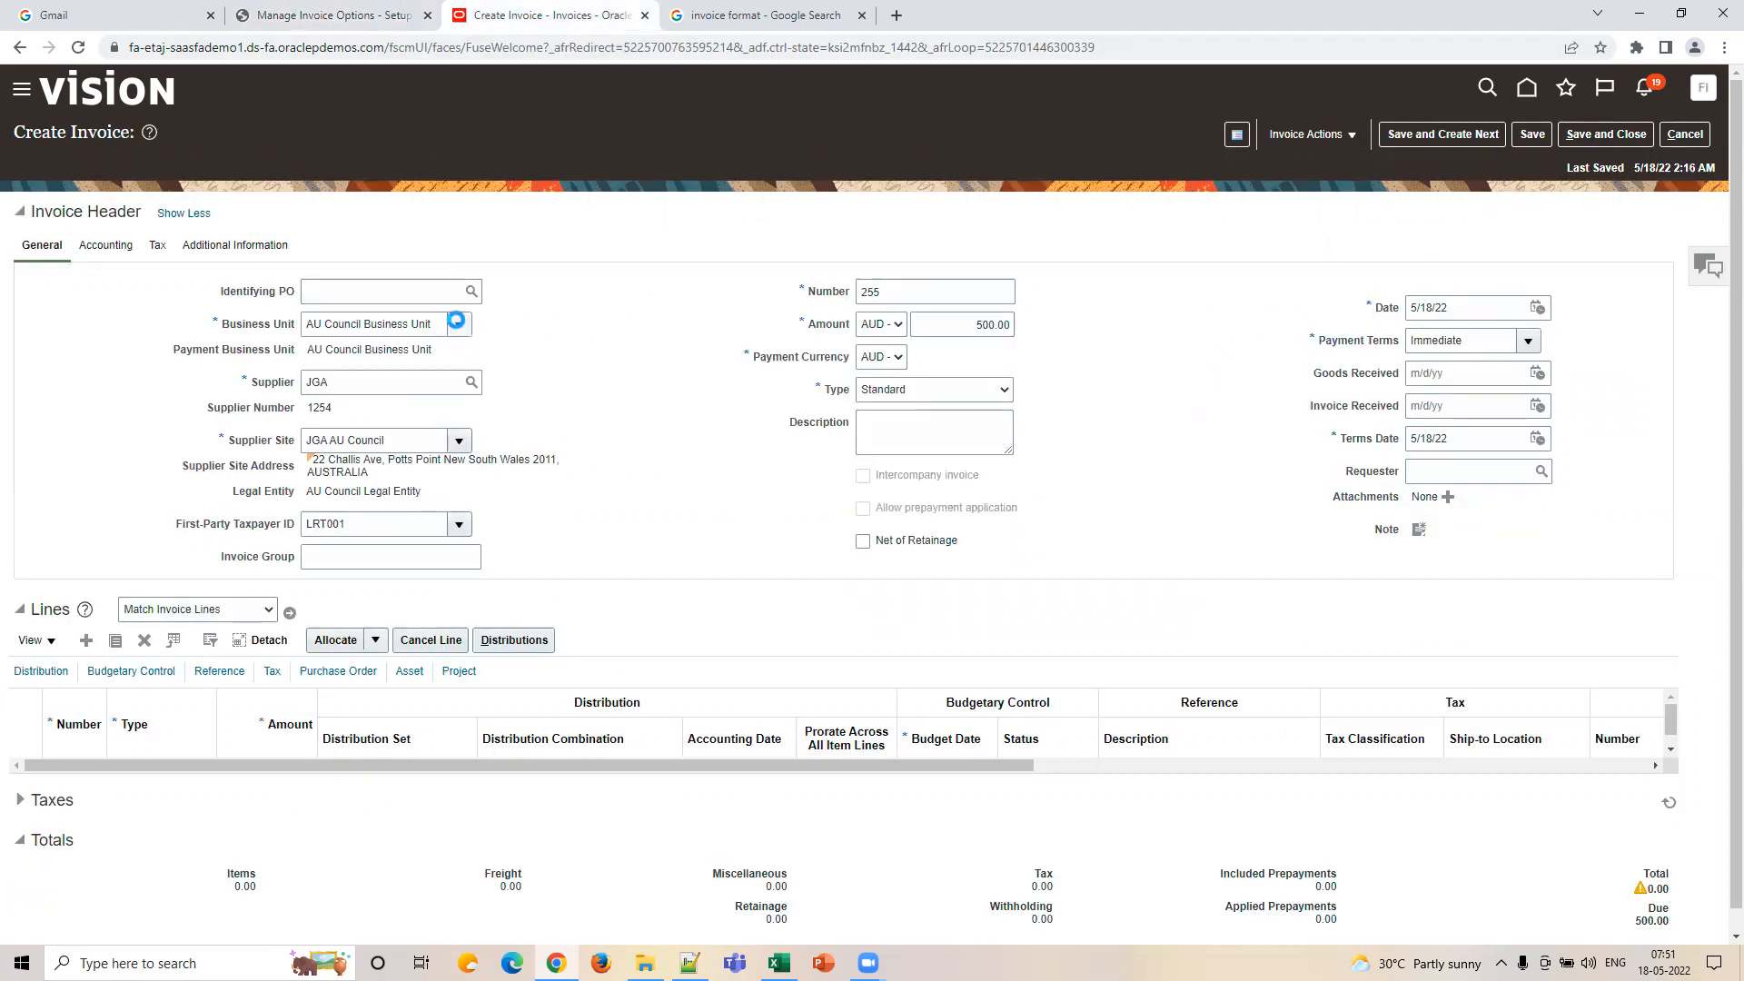
{"action": "left_click", "coordinate": [449, 326]}
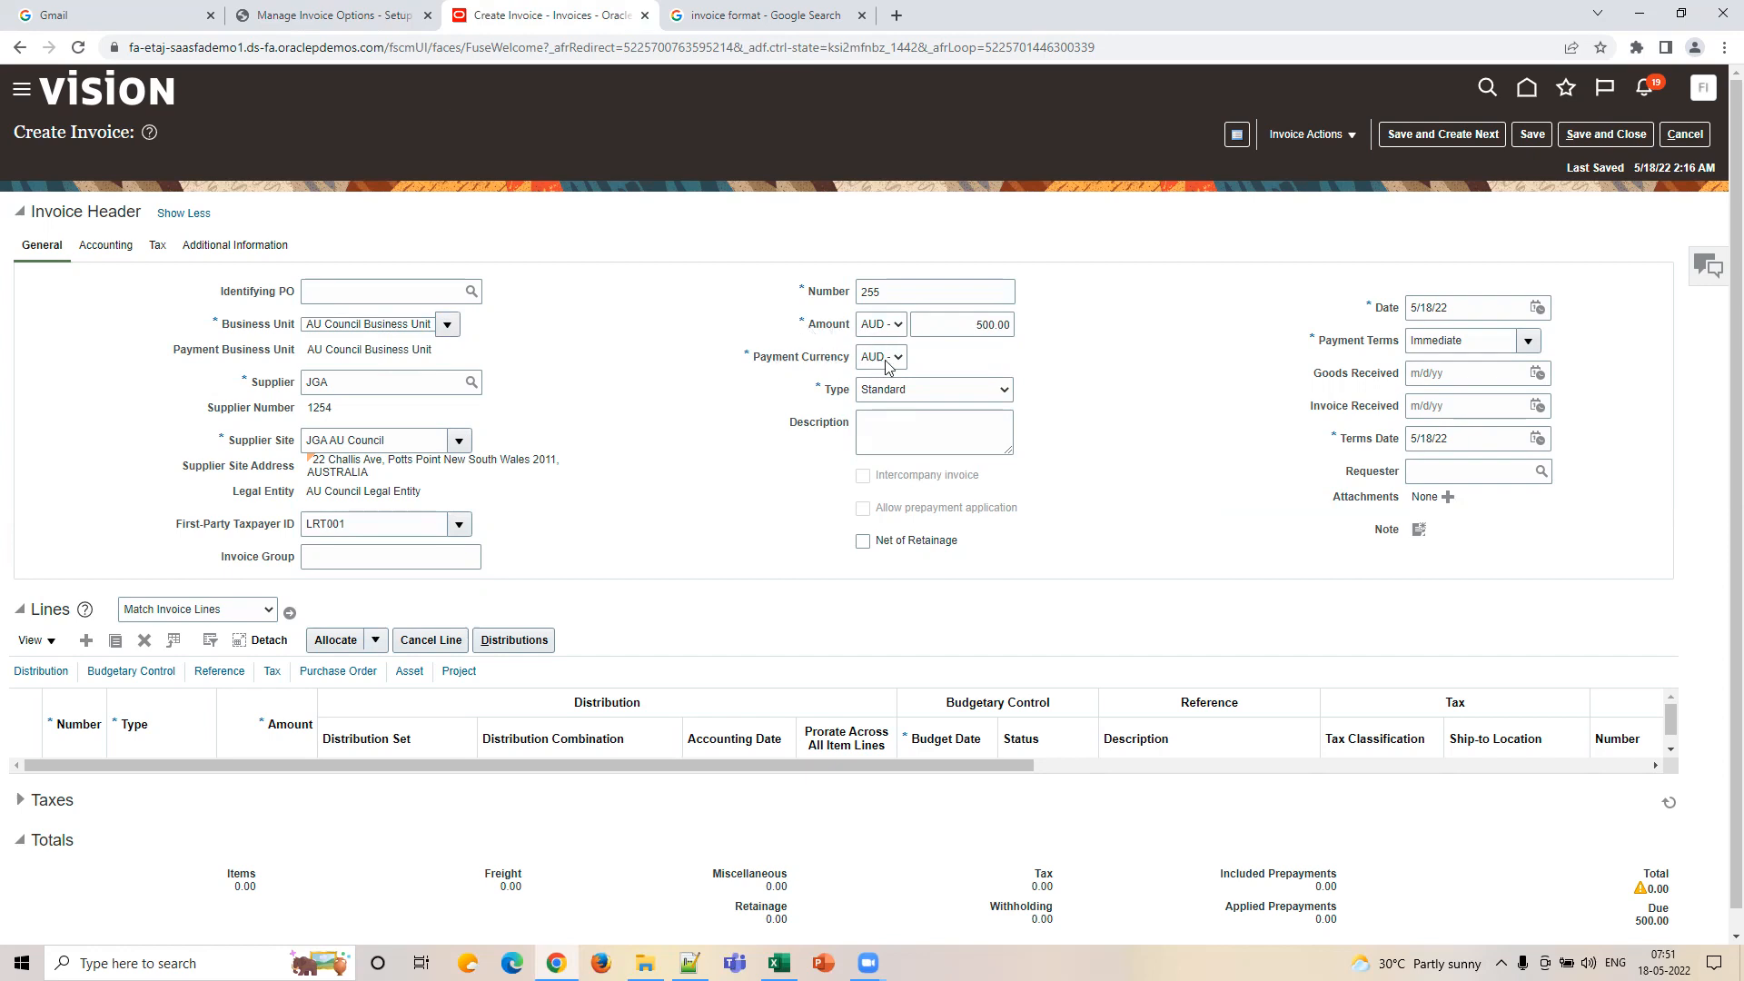
{"action": "left_click", "coordinate": [323, 20]}
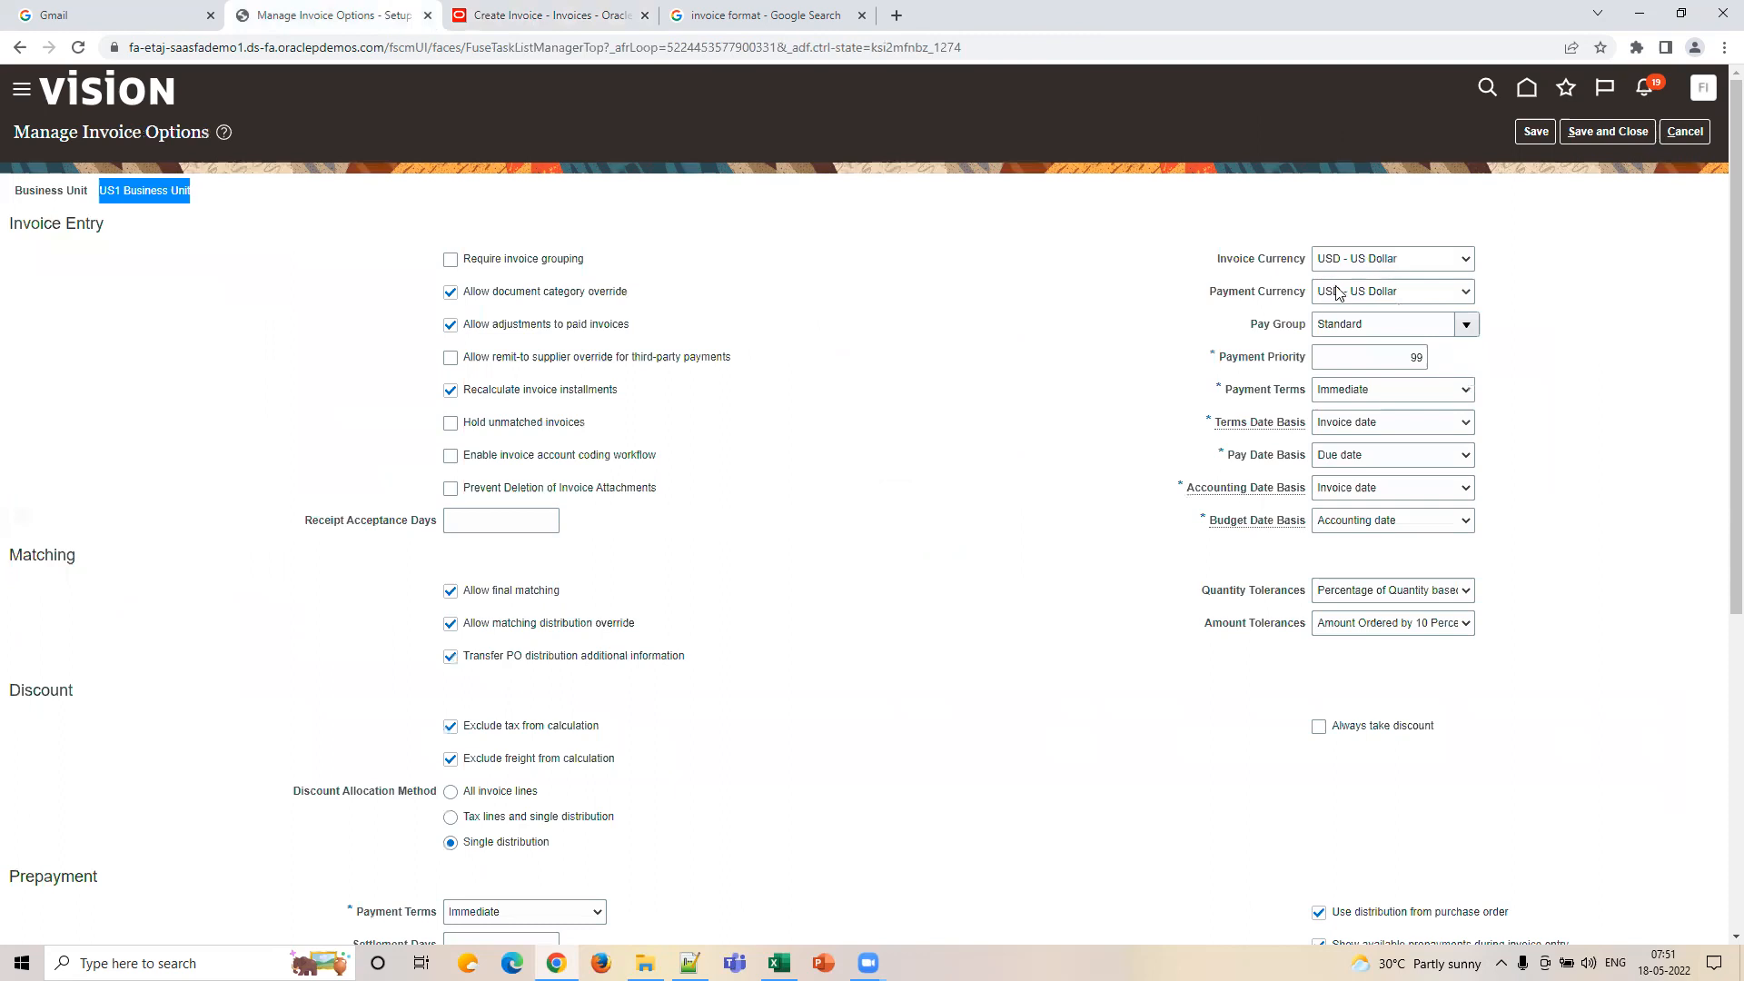
Check the default Pay Group in Manage Invoice Options against the Pay Group in the invoice's installments.
{"action": "left_click", "coordinate": [1375, 329]}
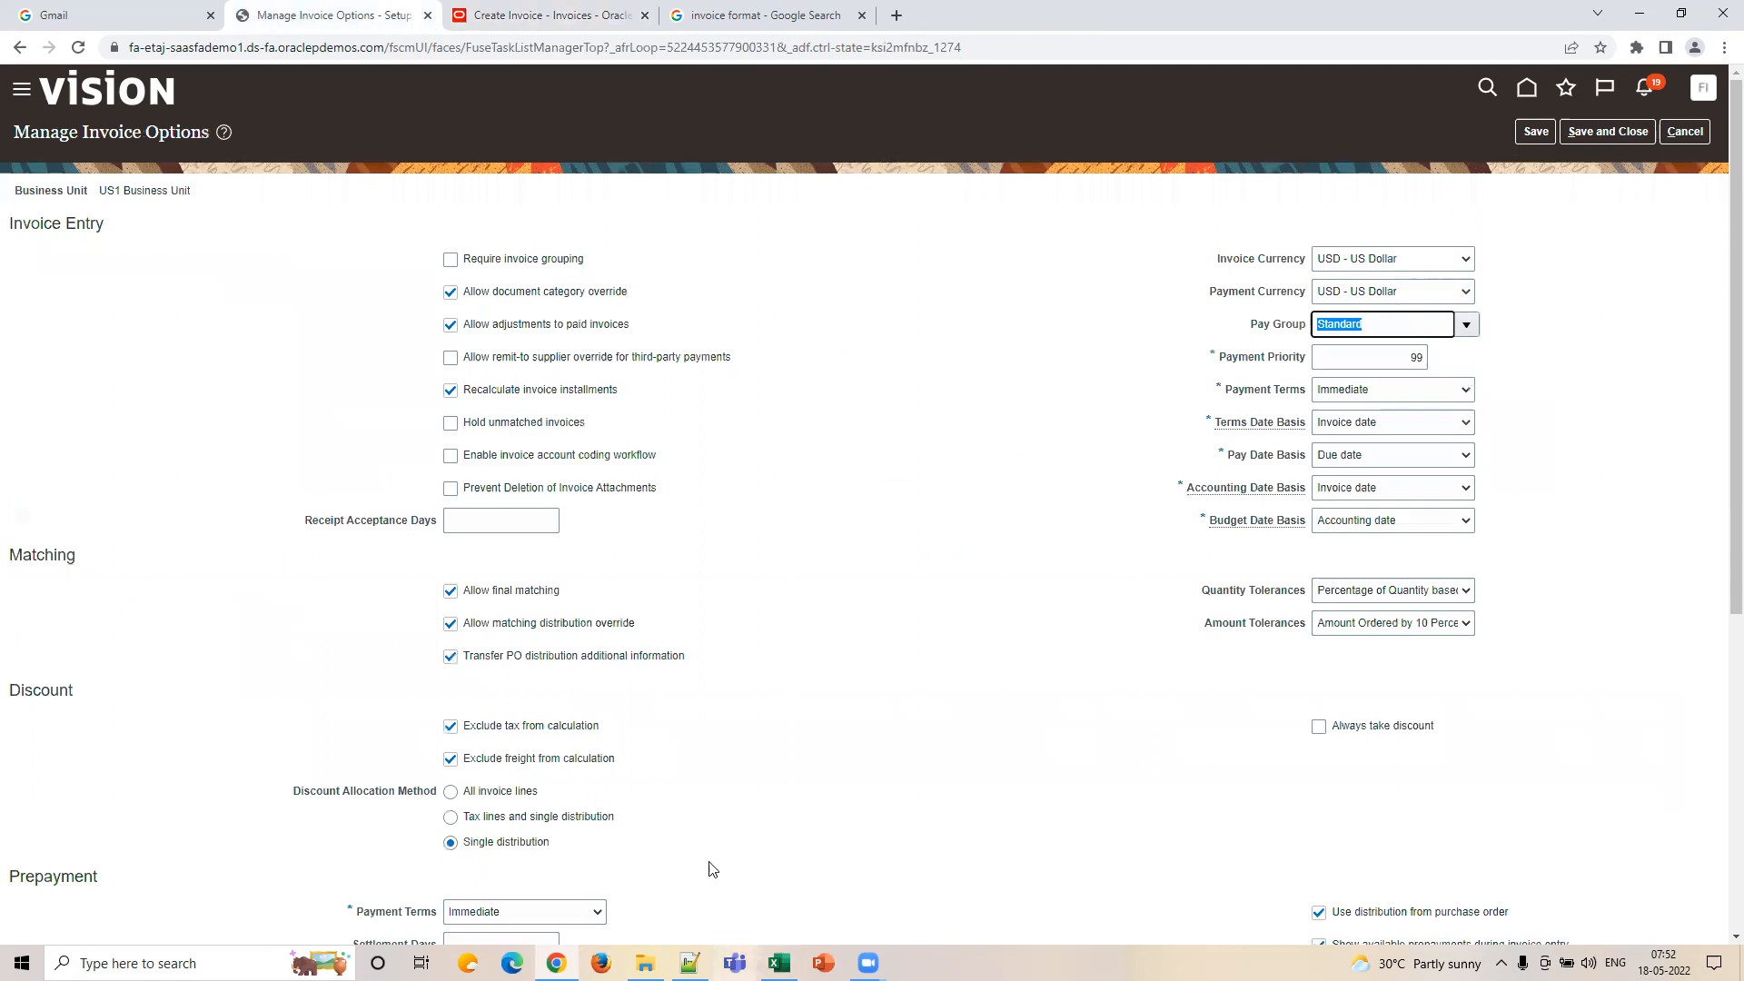
{"action": "left_click", "coordinate": [549, 16]}
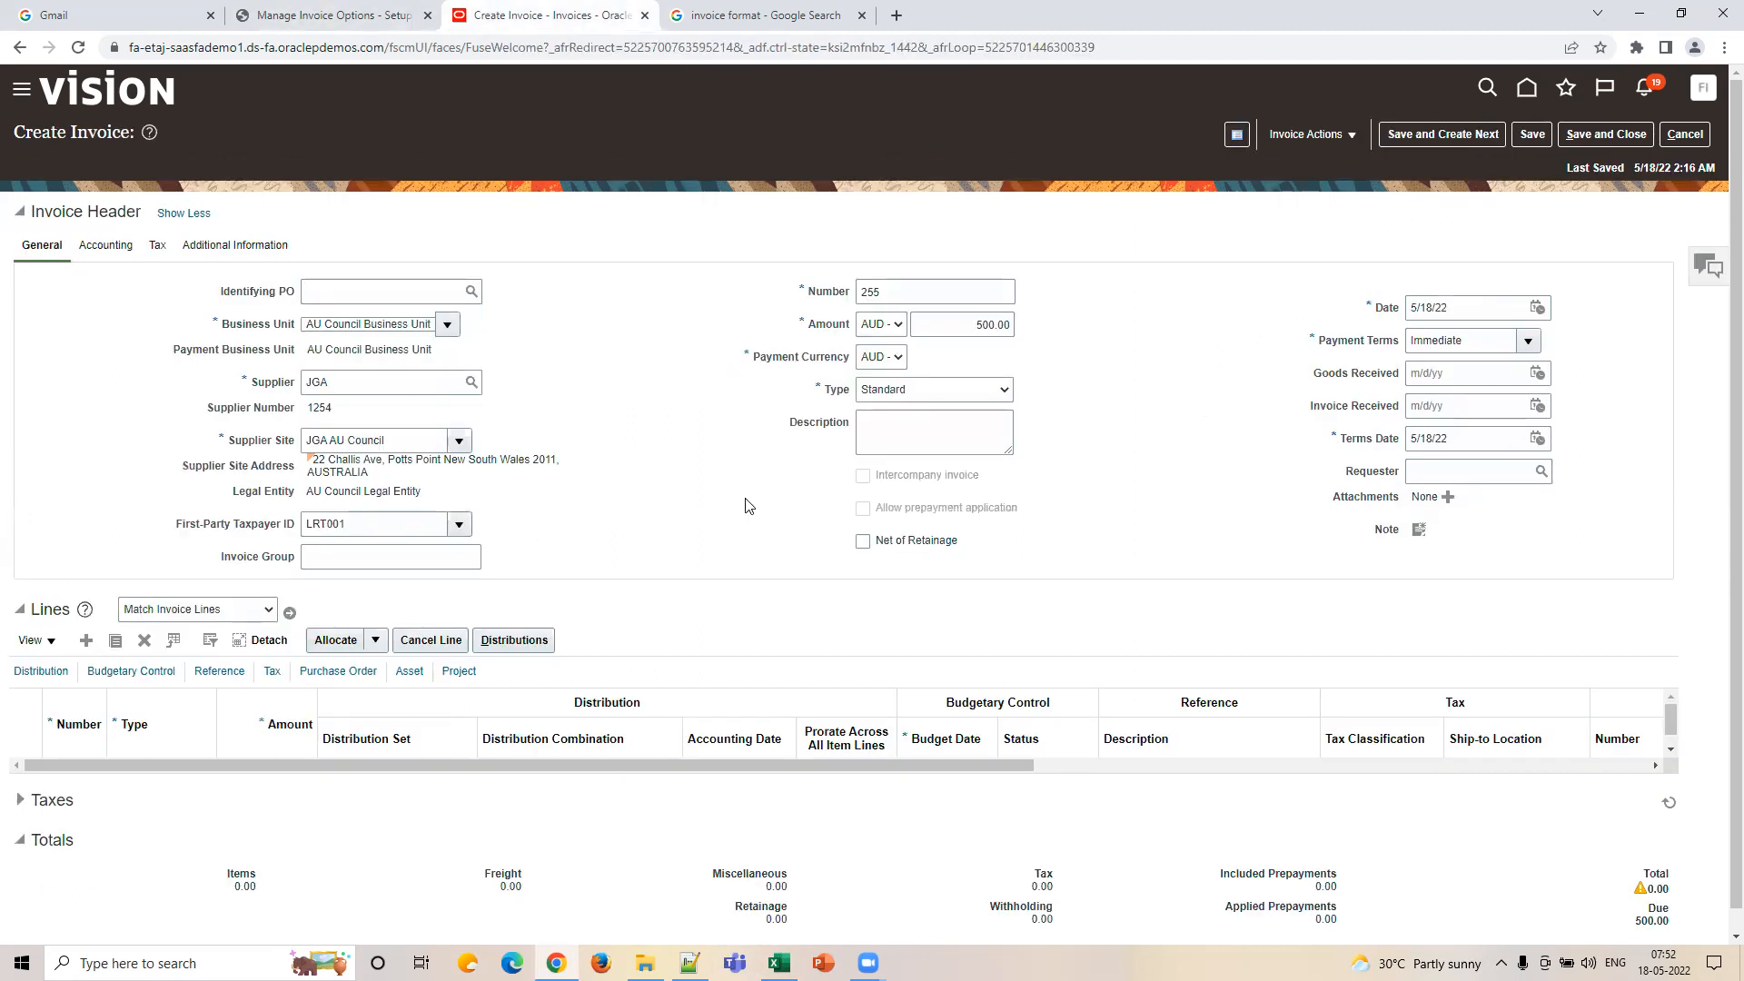
{"action": "left_click", "coordinate": [1310, 135]}
{"action": "left_click", "coordinate": [1416, 251]}
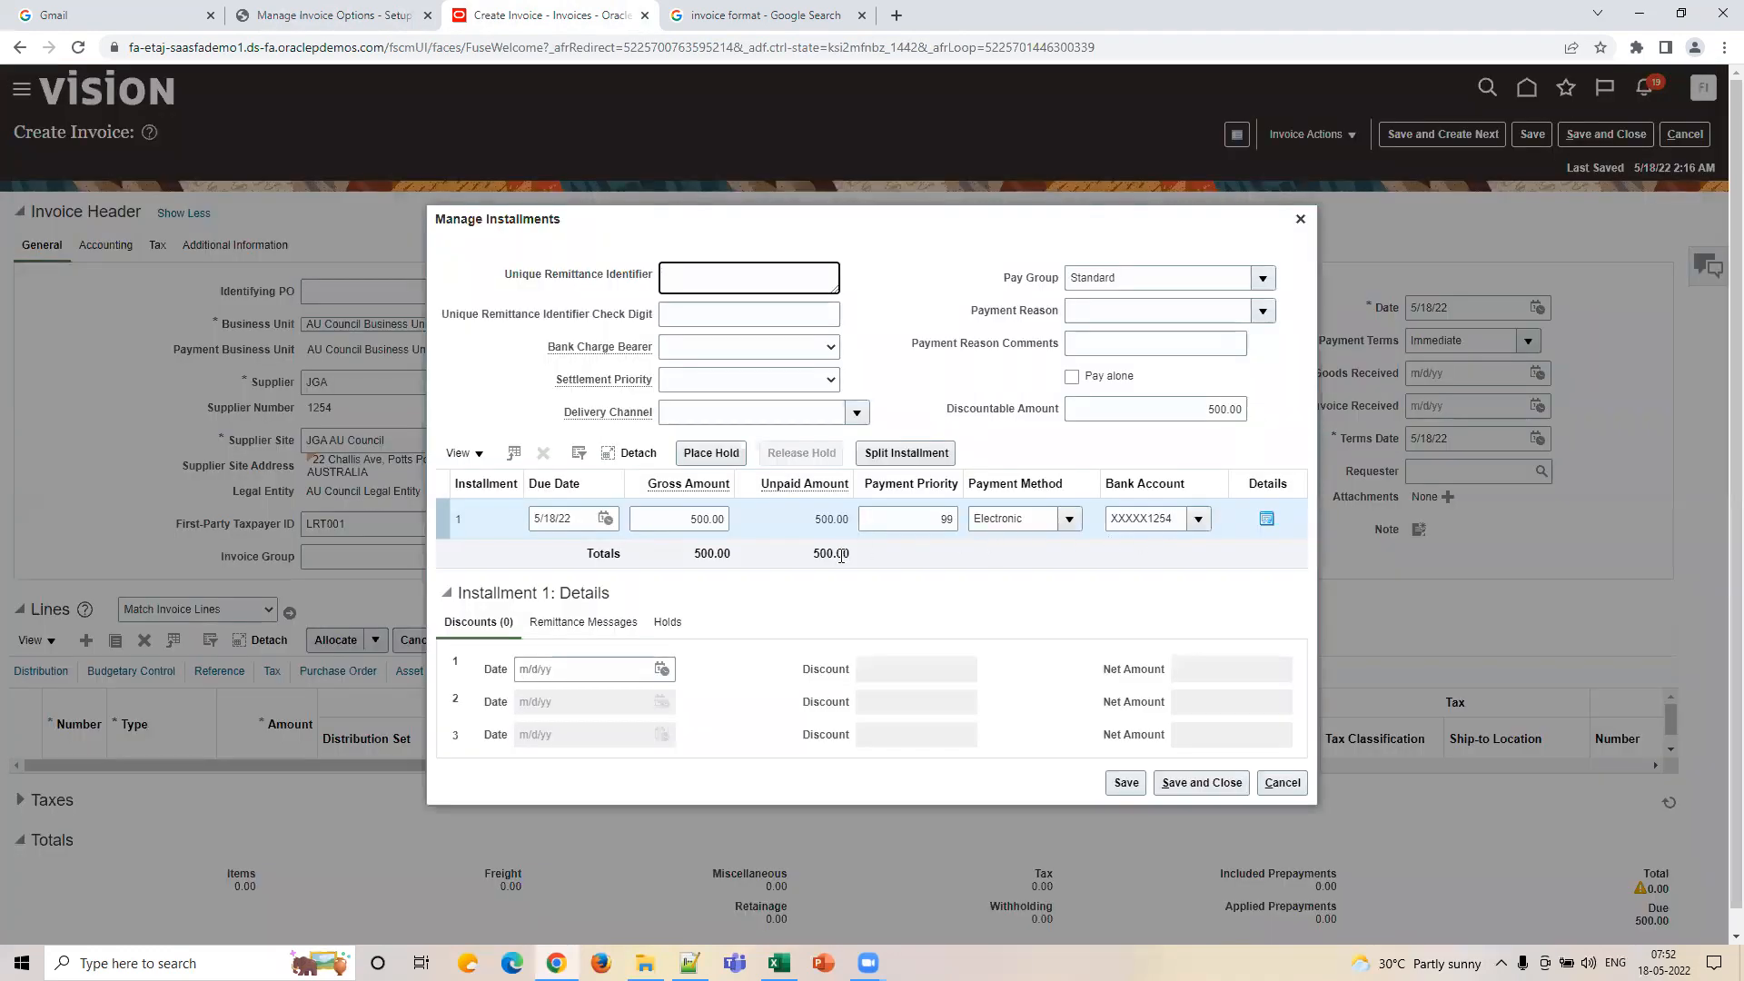
{"action": "left_click", "coordinate": [1149, 272]}
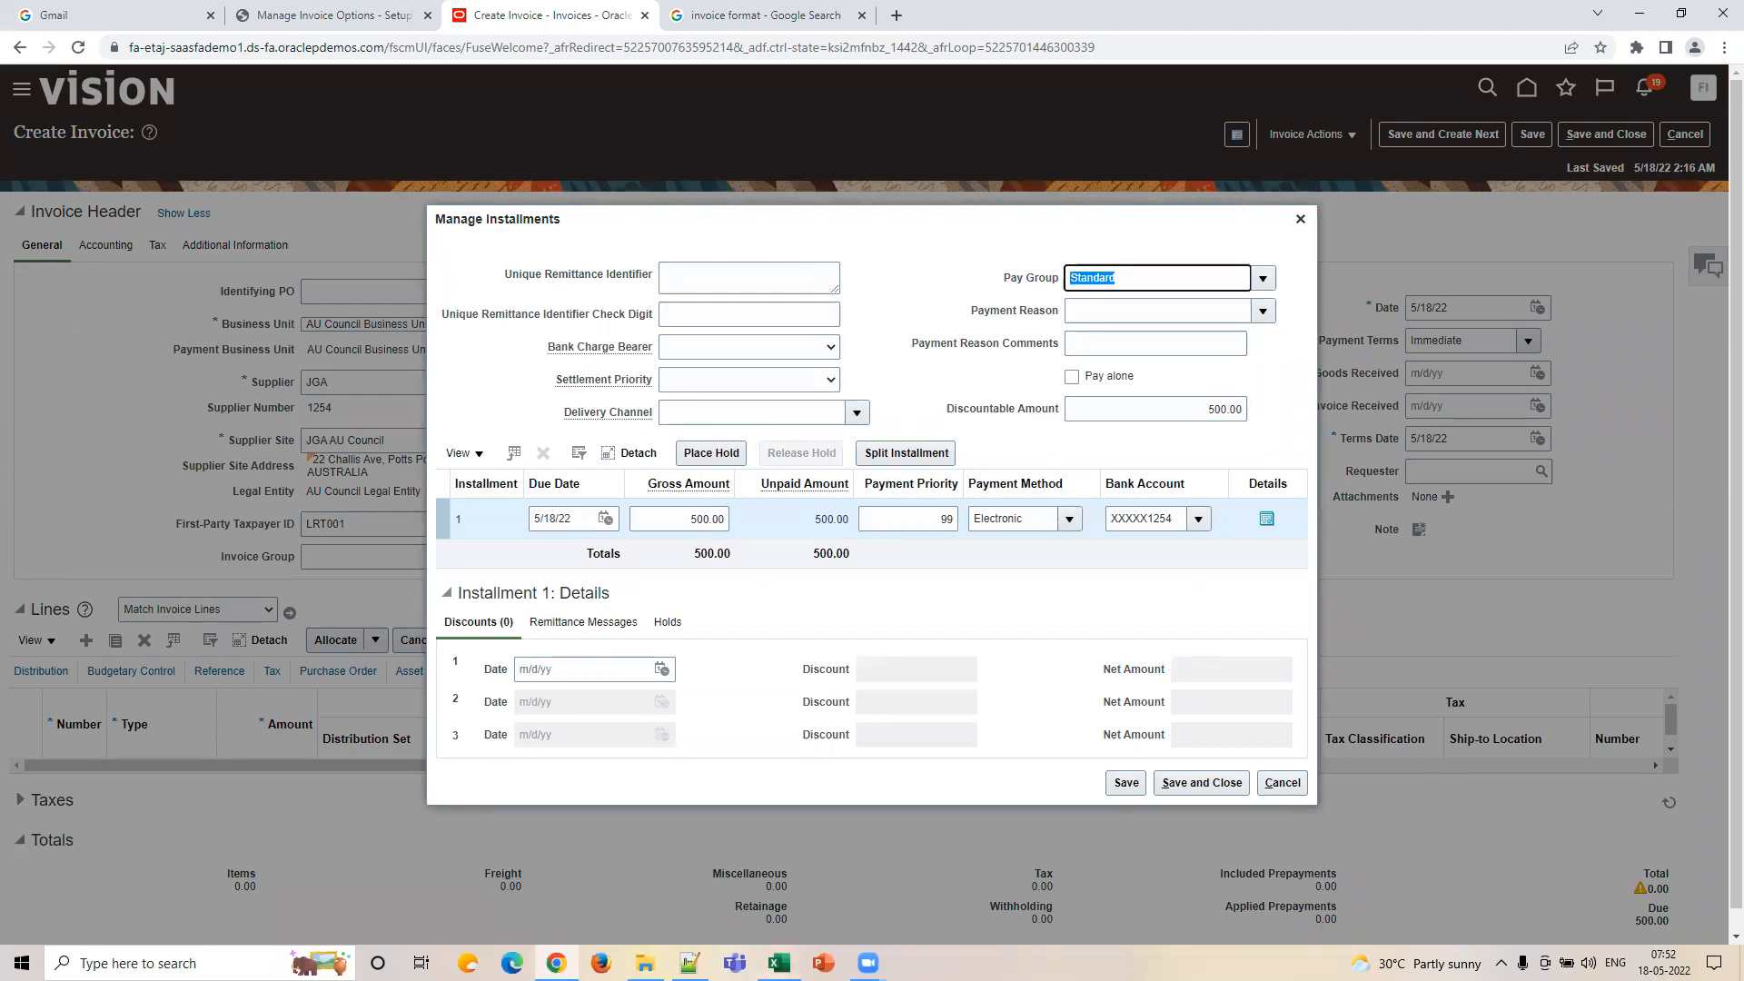
{"action": "left_click", "coordinate": [779, 962]}
{"action": "left_click", "coordinate": [984, 675]}
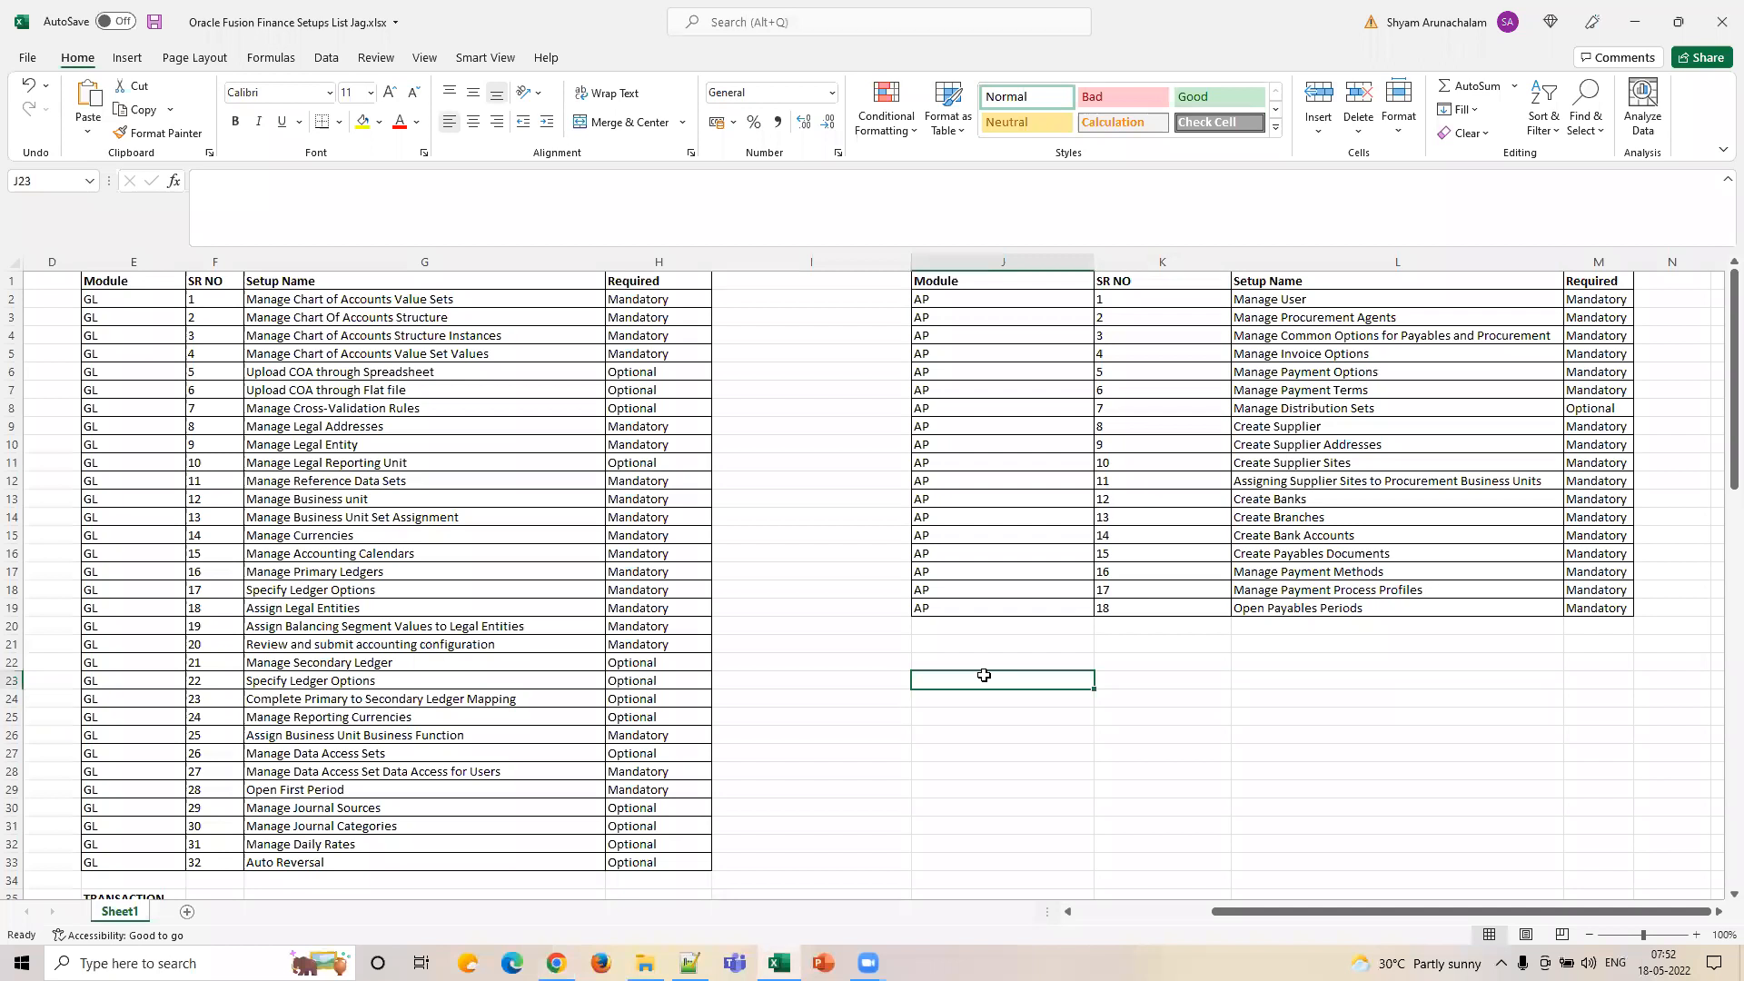
{"action": "key", "text": "Down"}
{"action": "key", "text": "Down"}
{"action": "key", "text": "Down"}
{"action": "key", "text": "Up"}
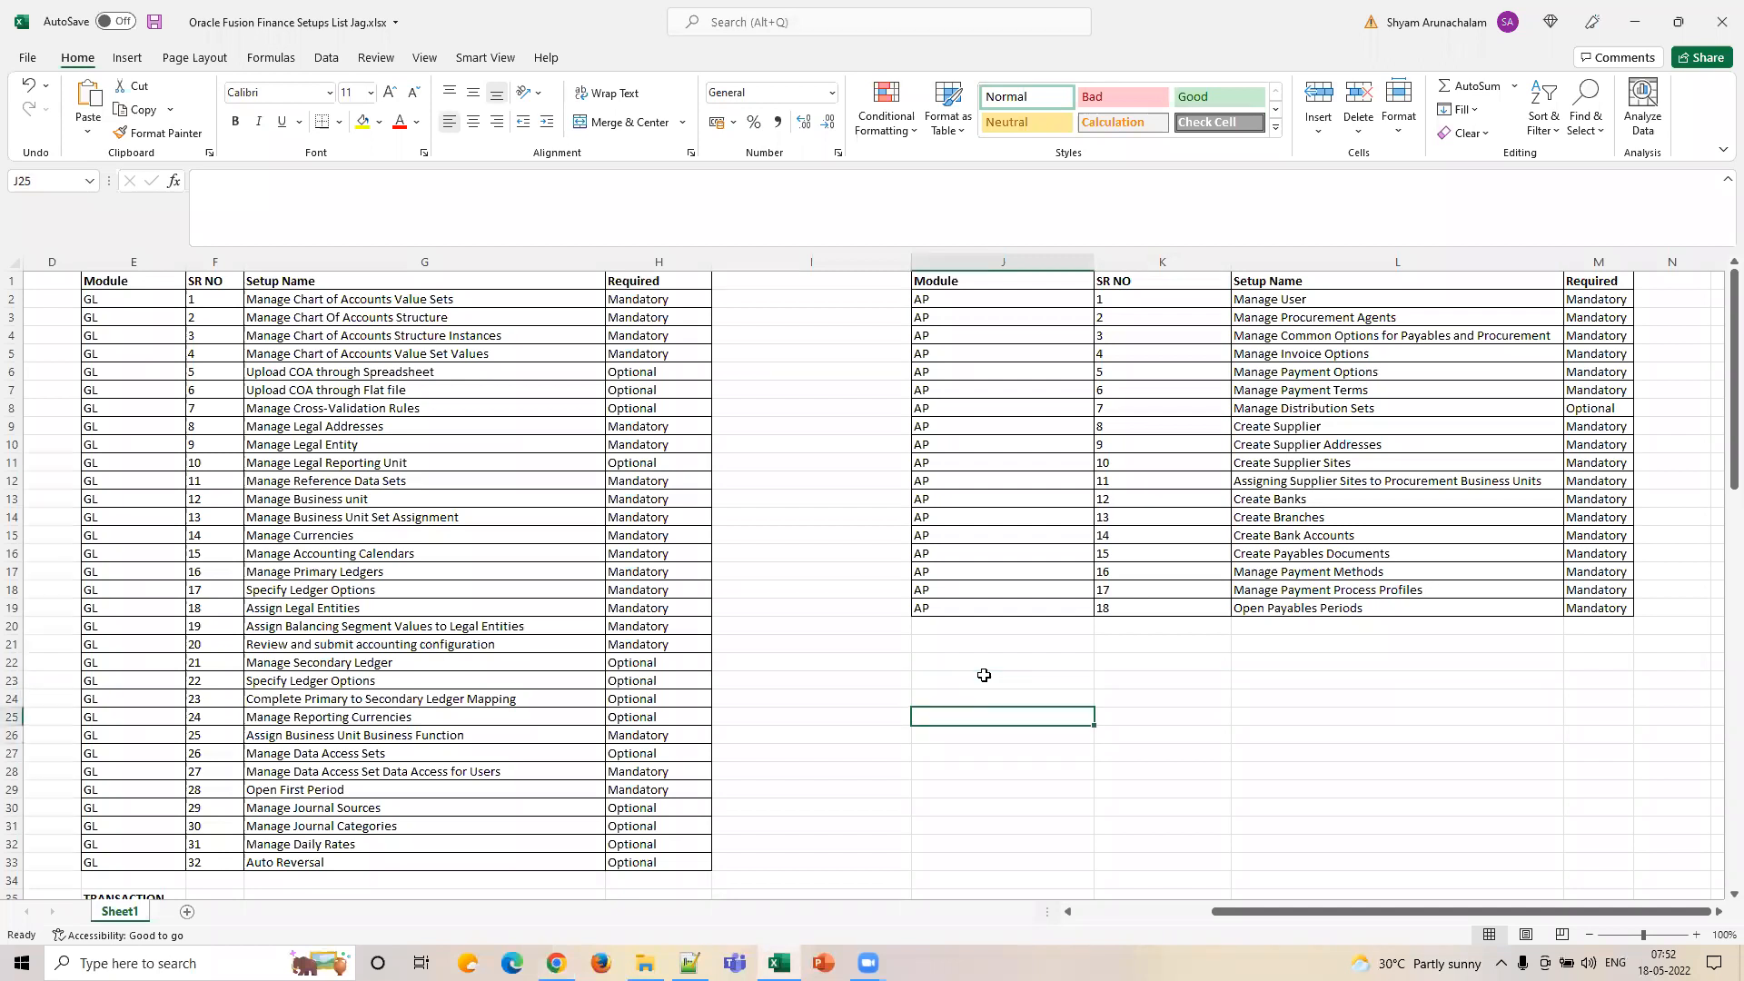
{"action": "key", "text": "Up"}
{"action": "key", "text": "Right"}
{"action": "key", "text": "Down"}
{"action": "key", "text": "Down"}
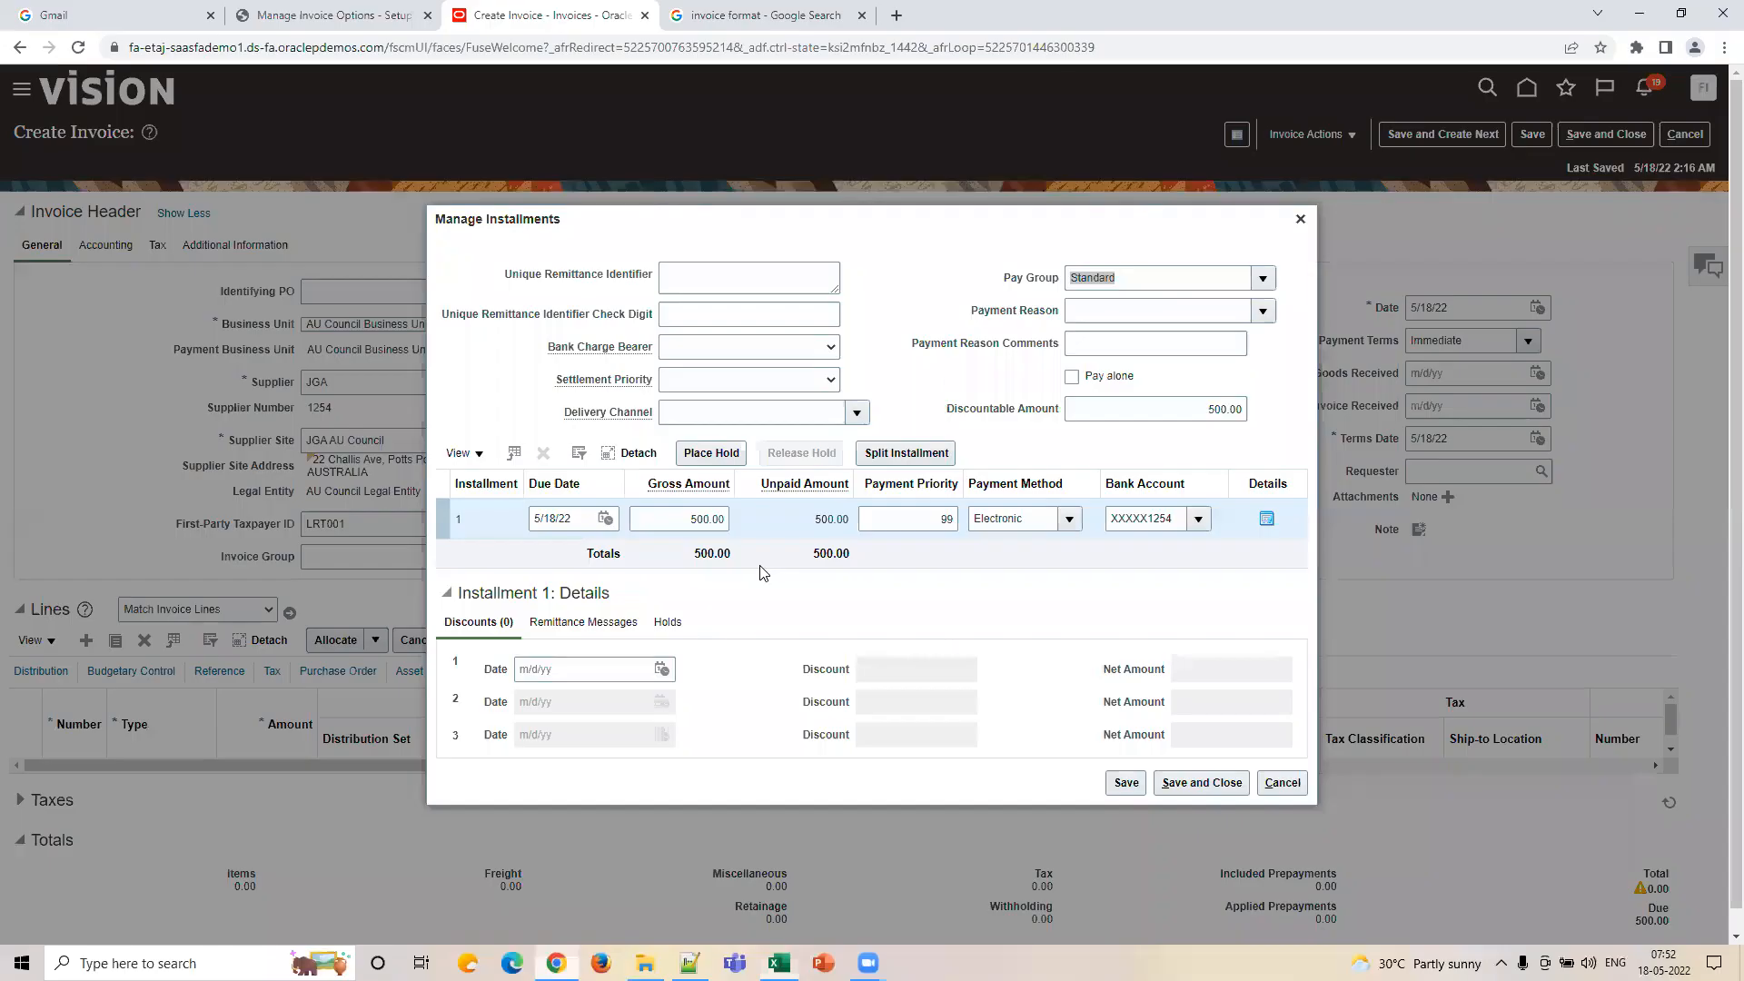
{"action": "left_click", "coordinate": [555, 963]}
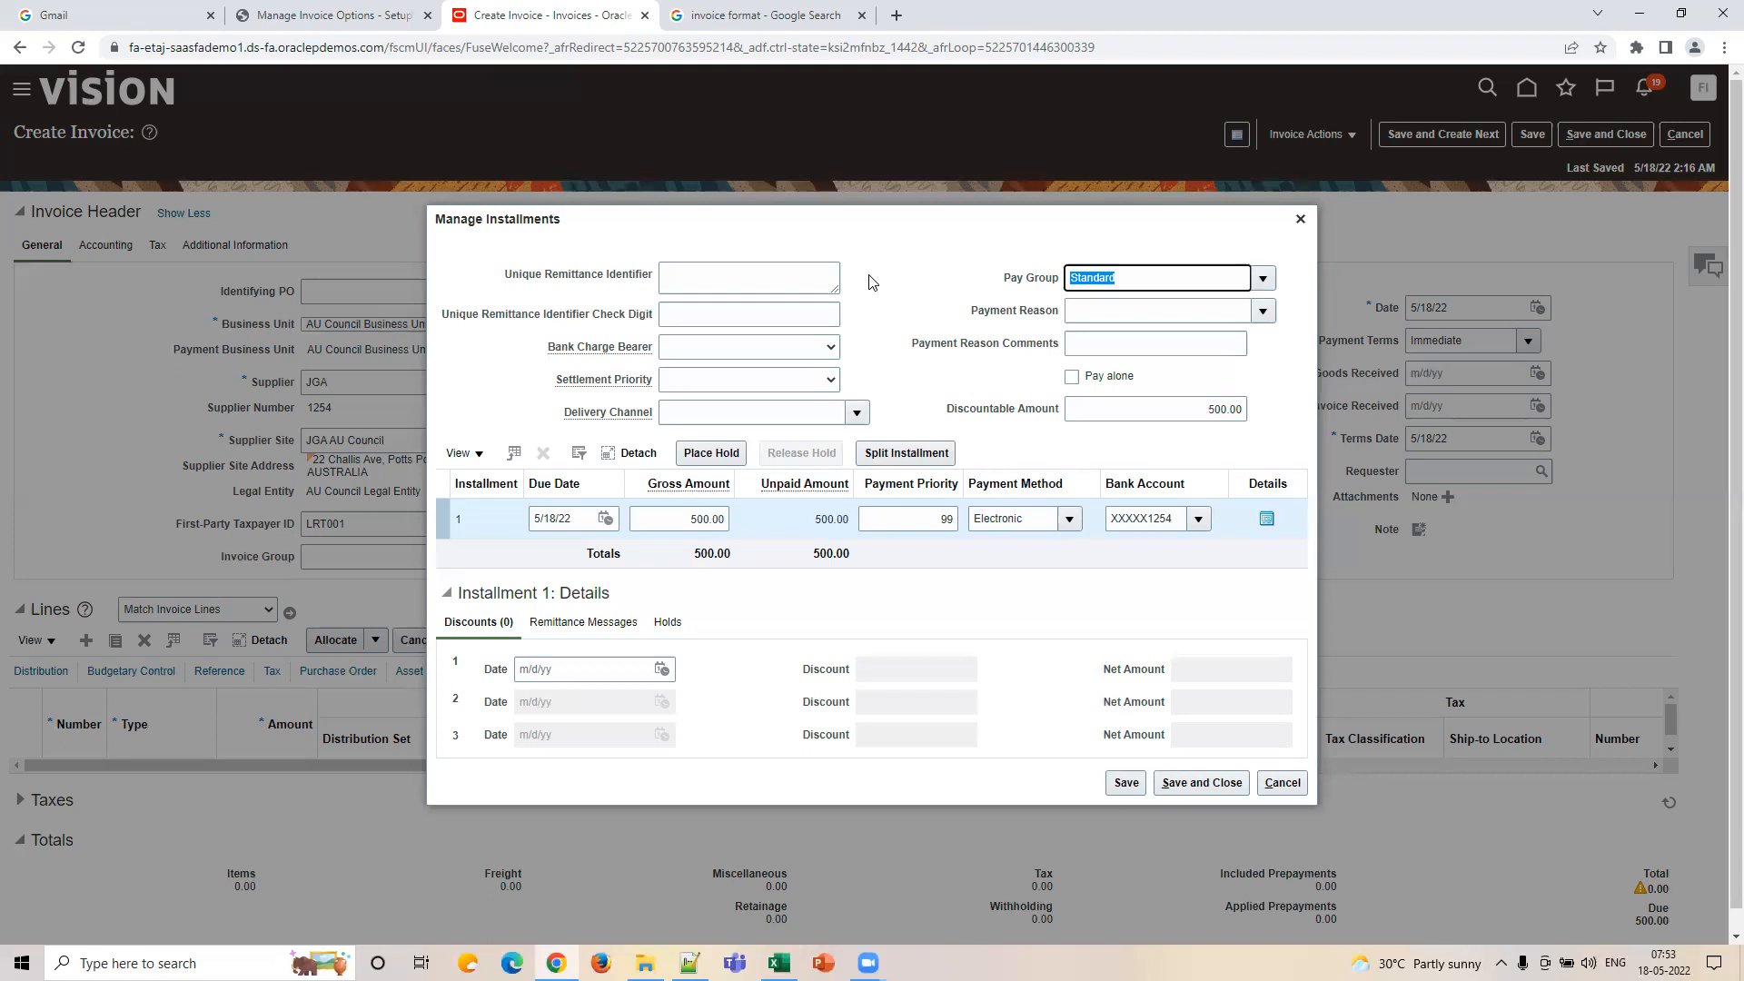
Examine the Pay Group value in the invoice's installments, and close the installments without changes.
{"action": "double_click", "coordinate": [1202, 281]}
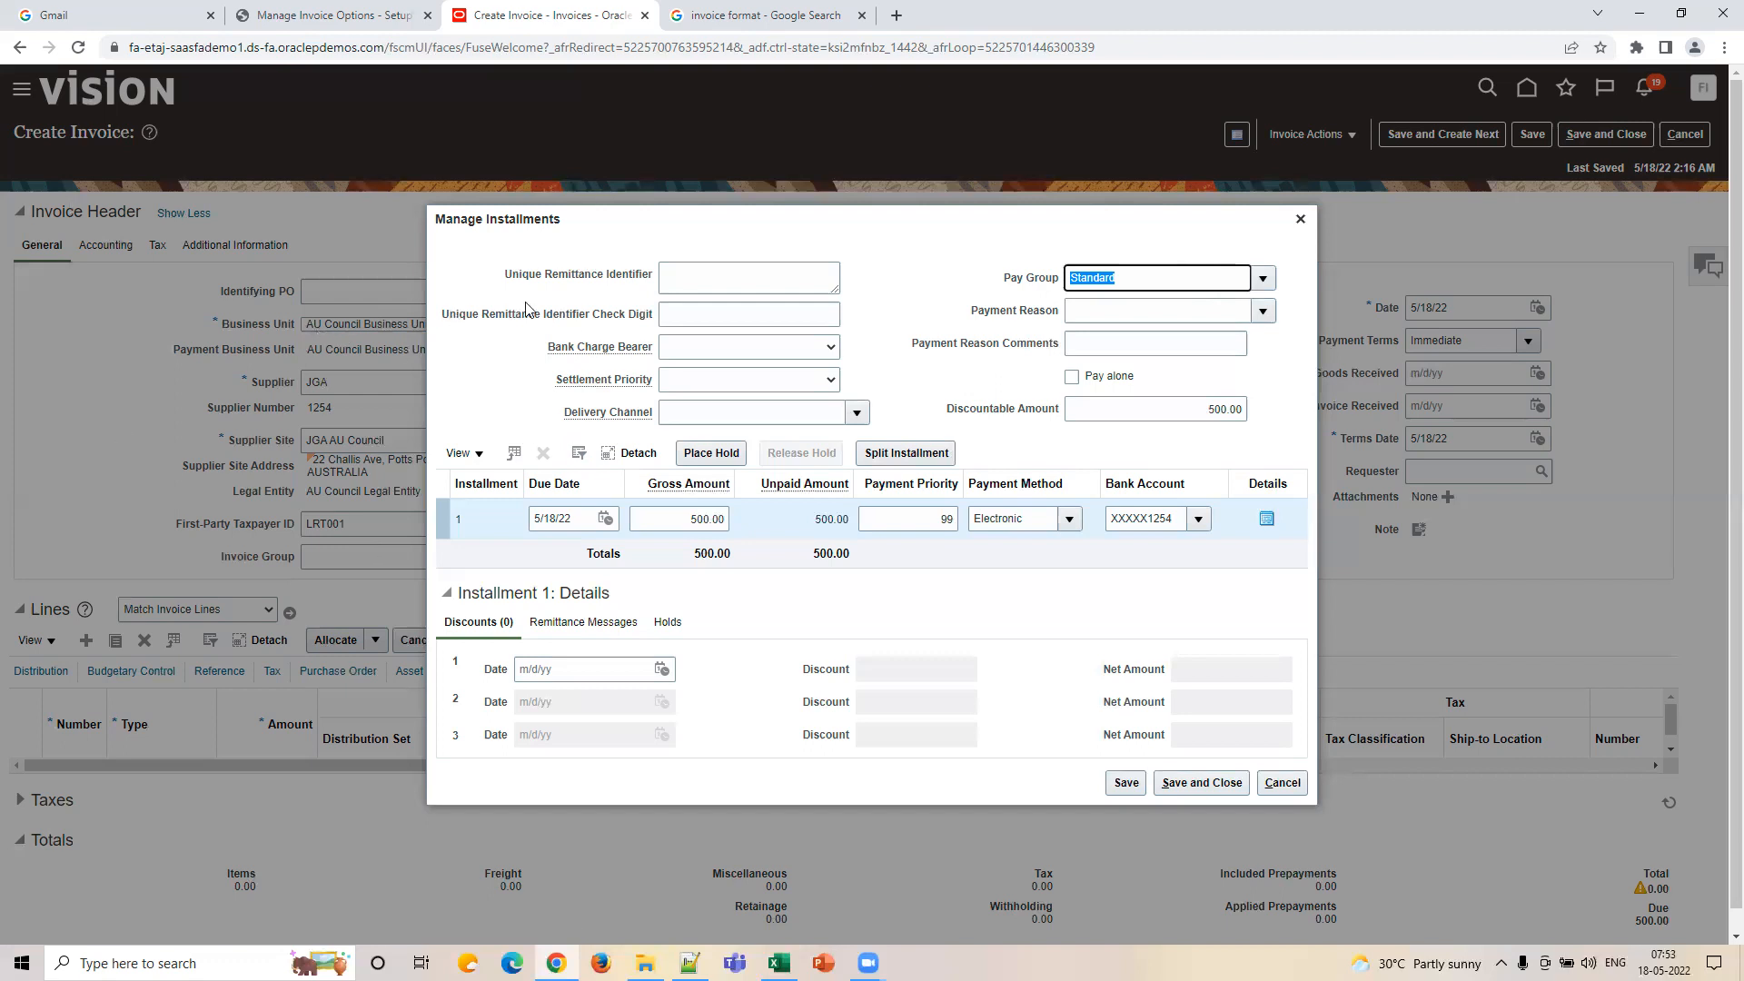
{"action": "left_click", "coordinate": [1193, 284]}
{"action": "left_click_drag", "start_coordinate": [1135, 283], "coordinate": [1044, 290]}
{"action": "left_click", "coordinate": [1152, 288]}
{"action": "double_click", "coordinate": [1137, 277]}
{"action": "left_click", "coordinate": [1300, 219]}
Review the Pay Group and Payment Priority defaults on the Manage Invoice Options page.
{"action": "left_click", "coordinate": [386, 15]}
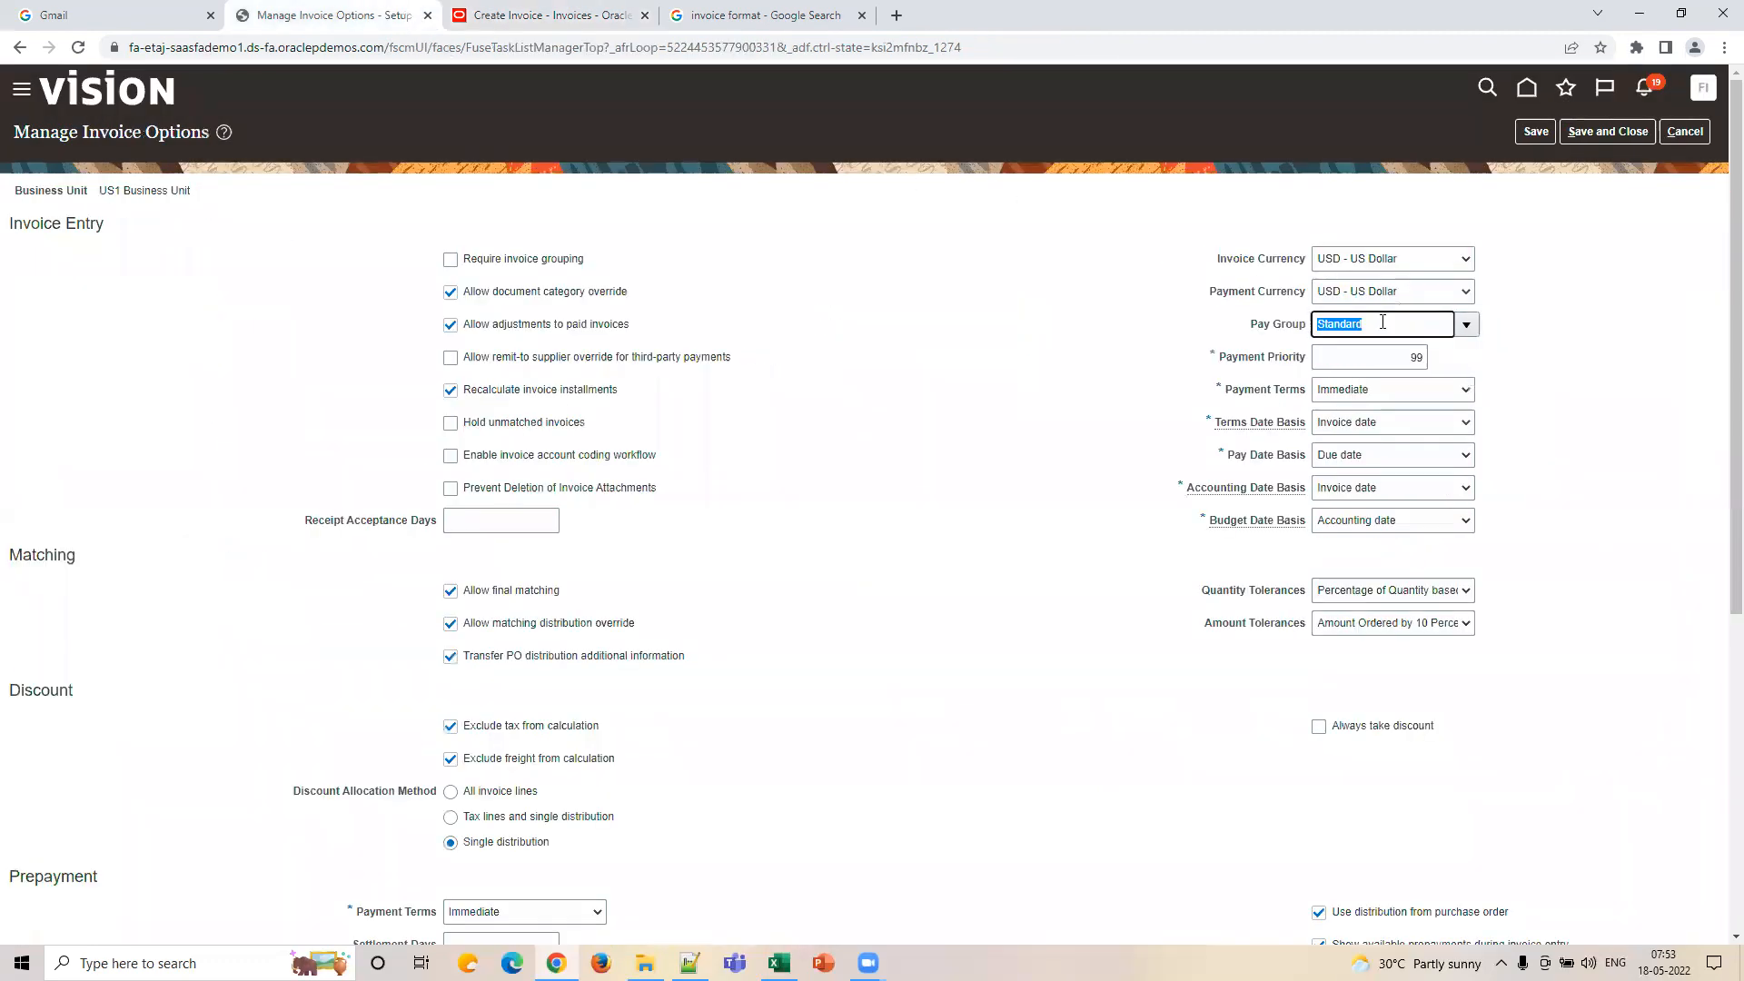
{"action": "key", "text": "ctrl+Tab"}
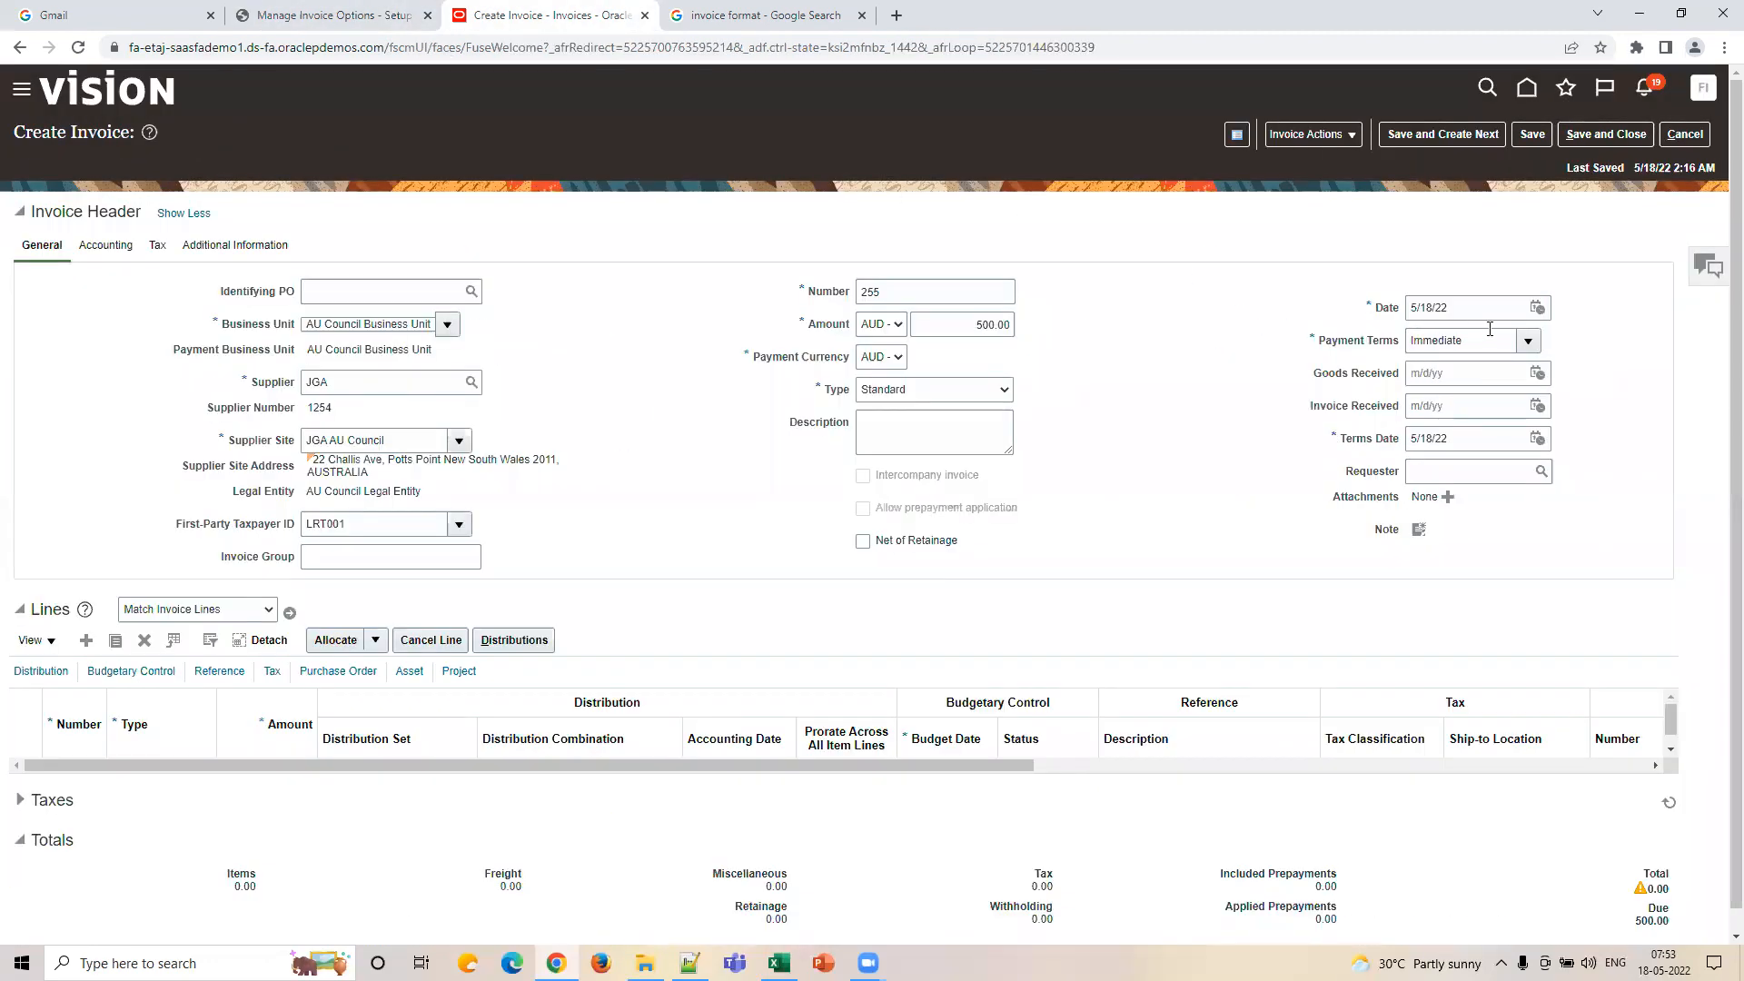
{"action": "key", "text": "ctrl+shift+Tab"}
{"action": "left_click", "coordinate": [1375, 327]}
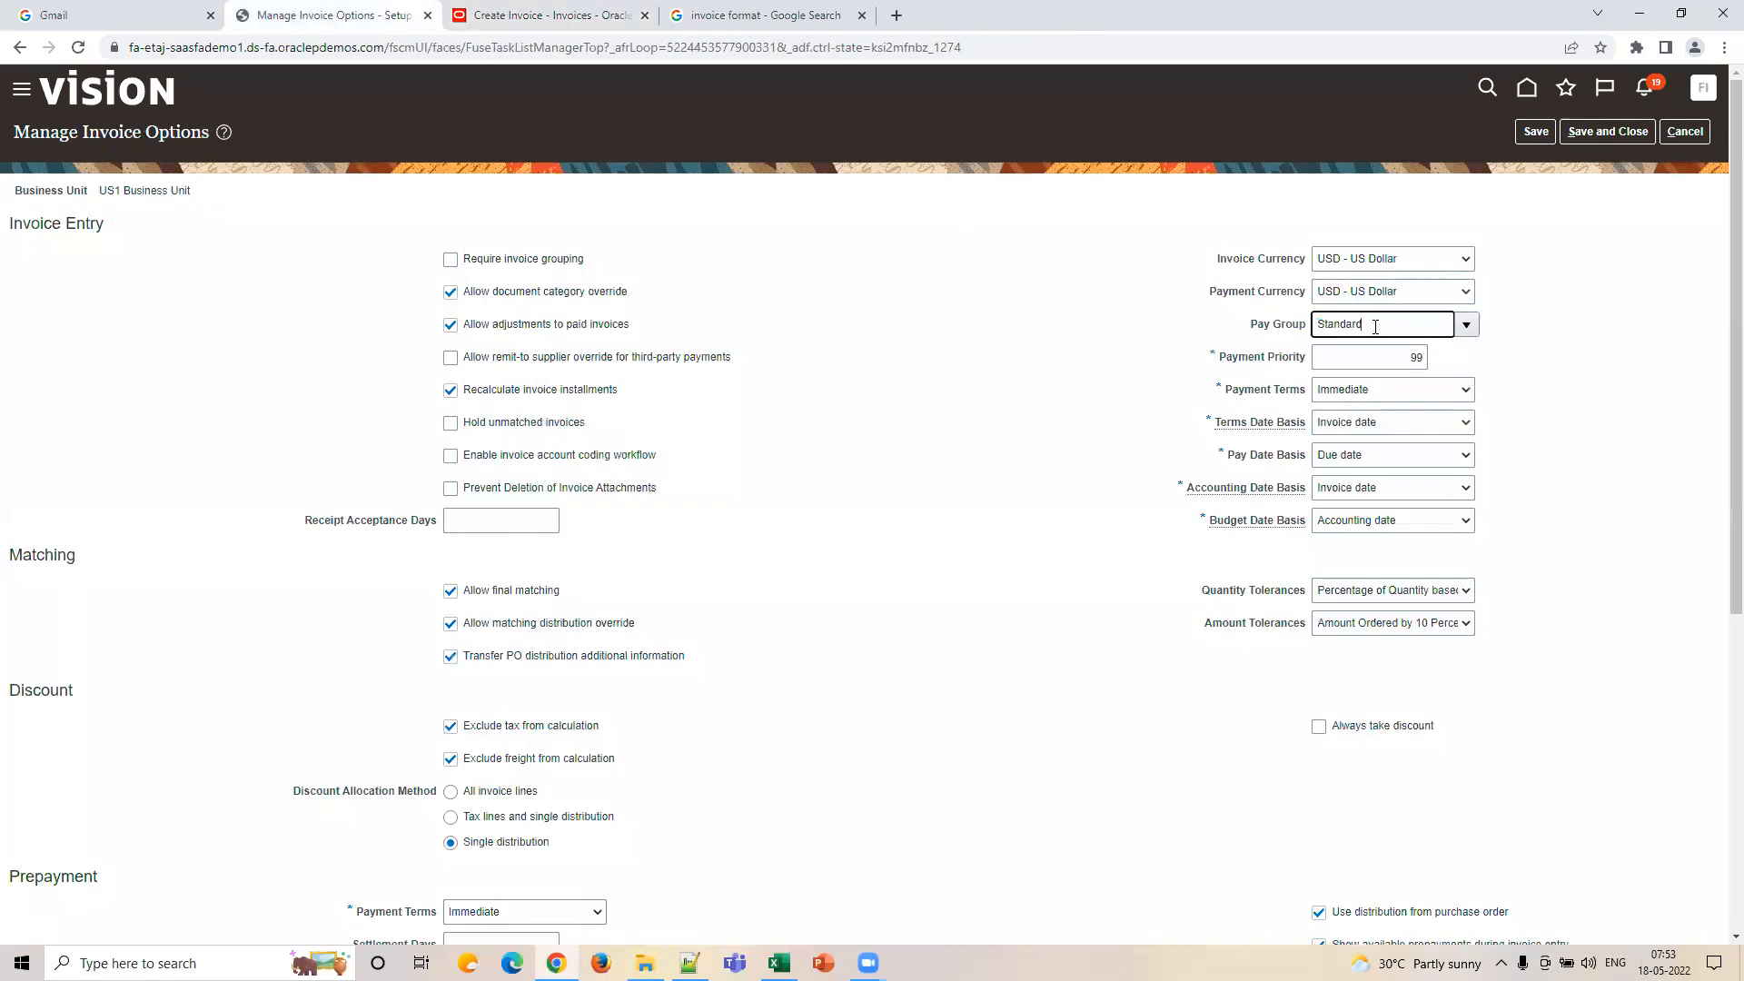
{"action": "left_click", "coordinate": [1398, 359]}
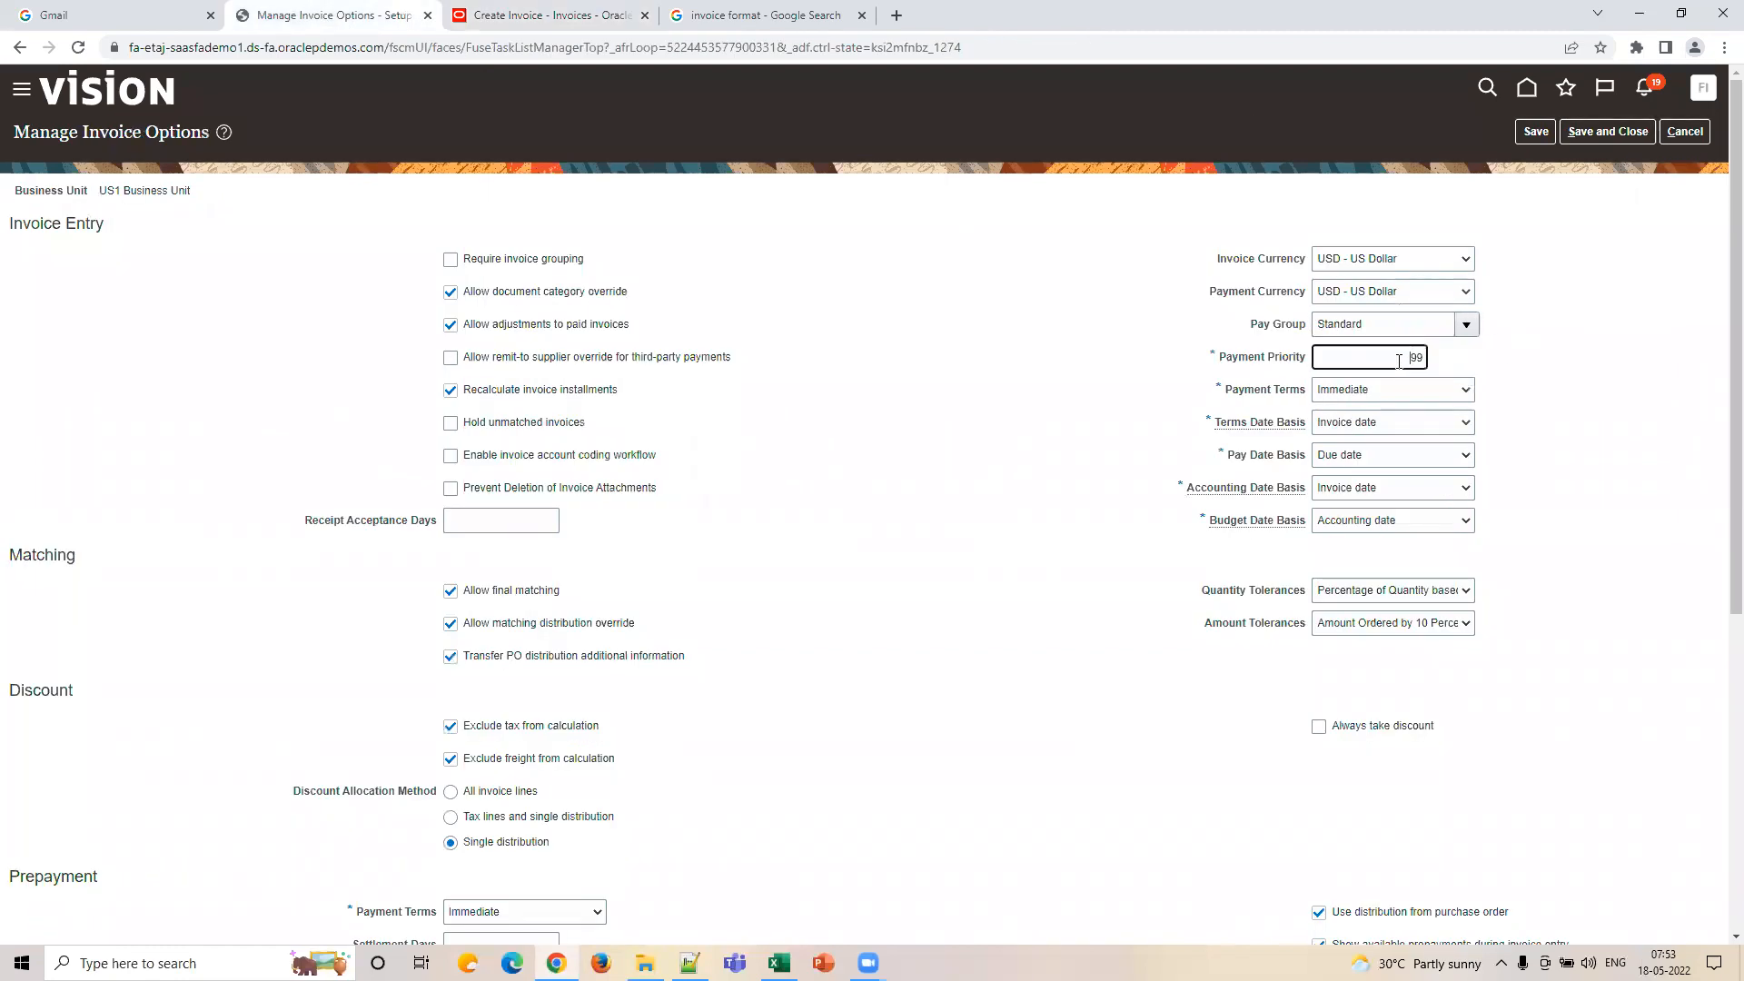
{"action": "double_click", "coordinate": [1424, 357]}
Reopen the invoice's installments and check the payment priority of installment 1.
{"action": "left_click", "coordinate": [540, 31]}
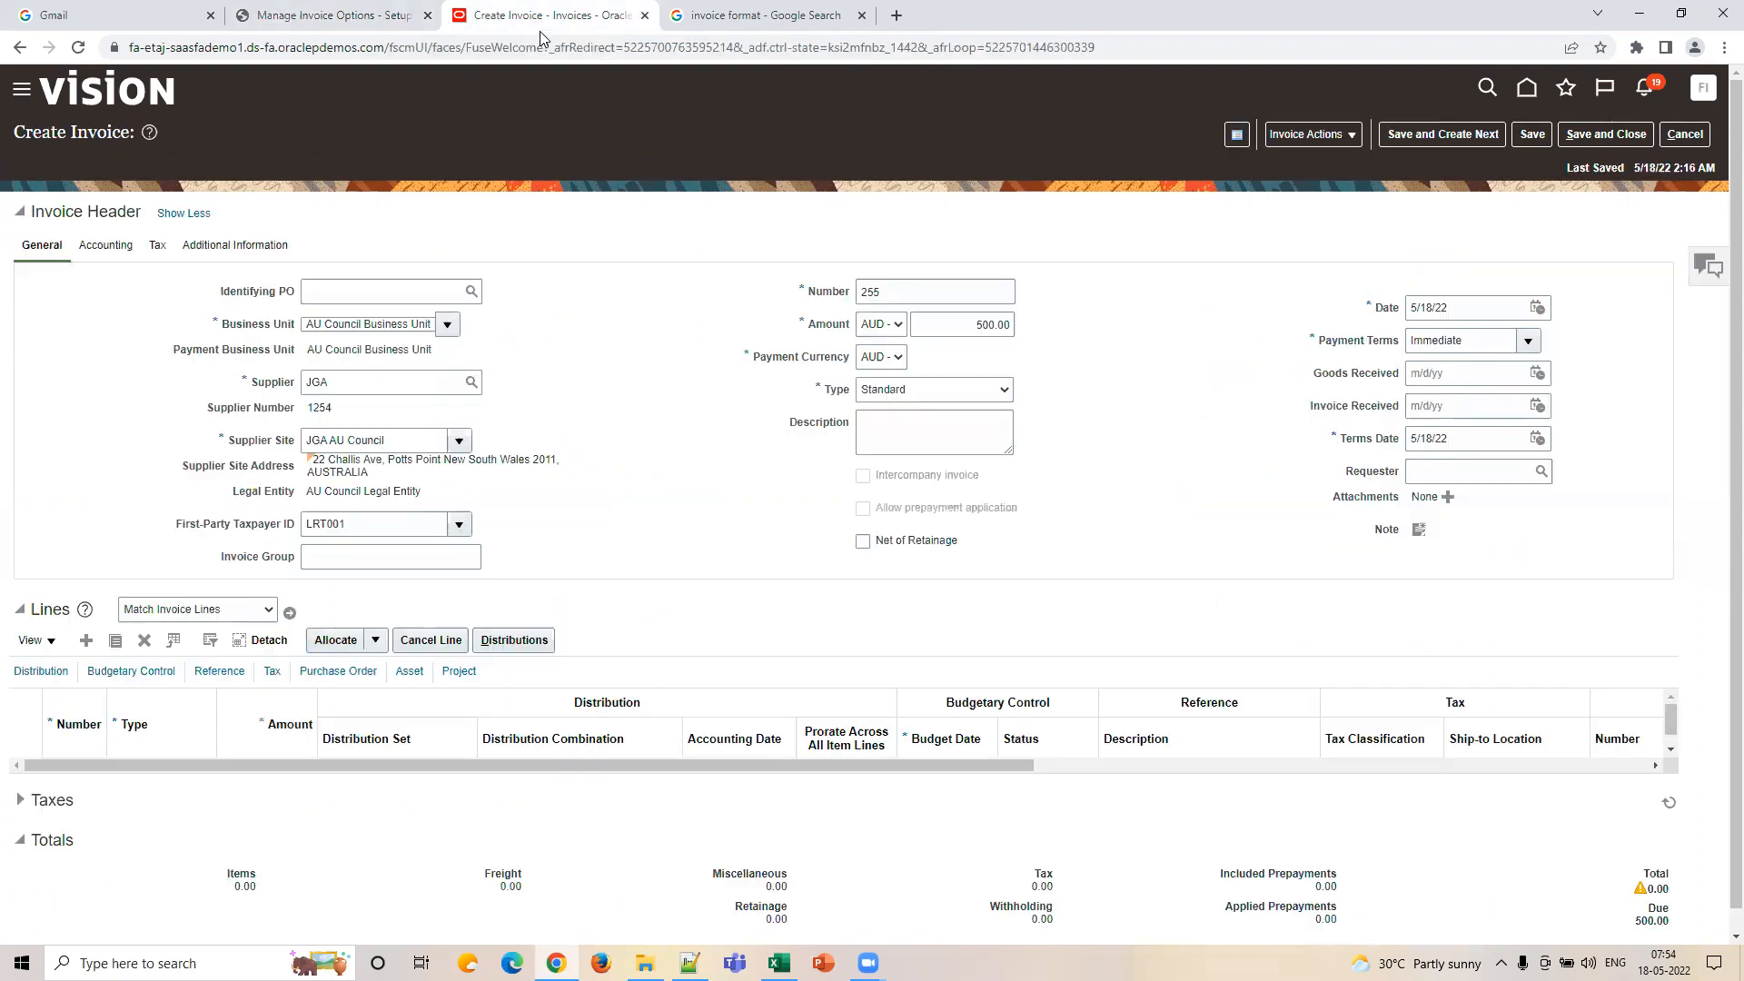
{"action": "left_click", "coordinate": [1307, 137]}
{"action": "left_click", "coordinate": [1305, 162]}
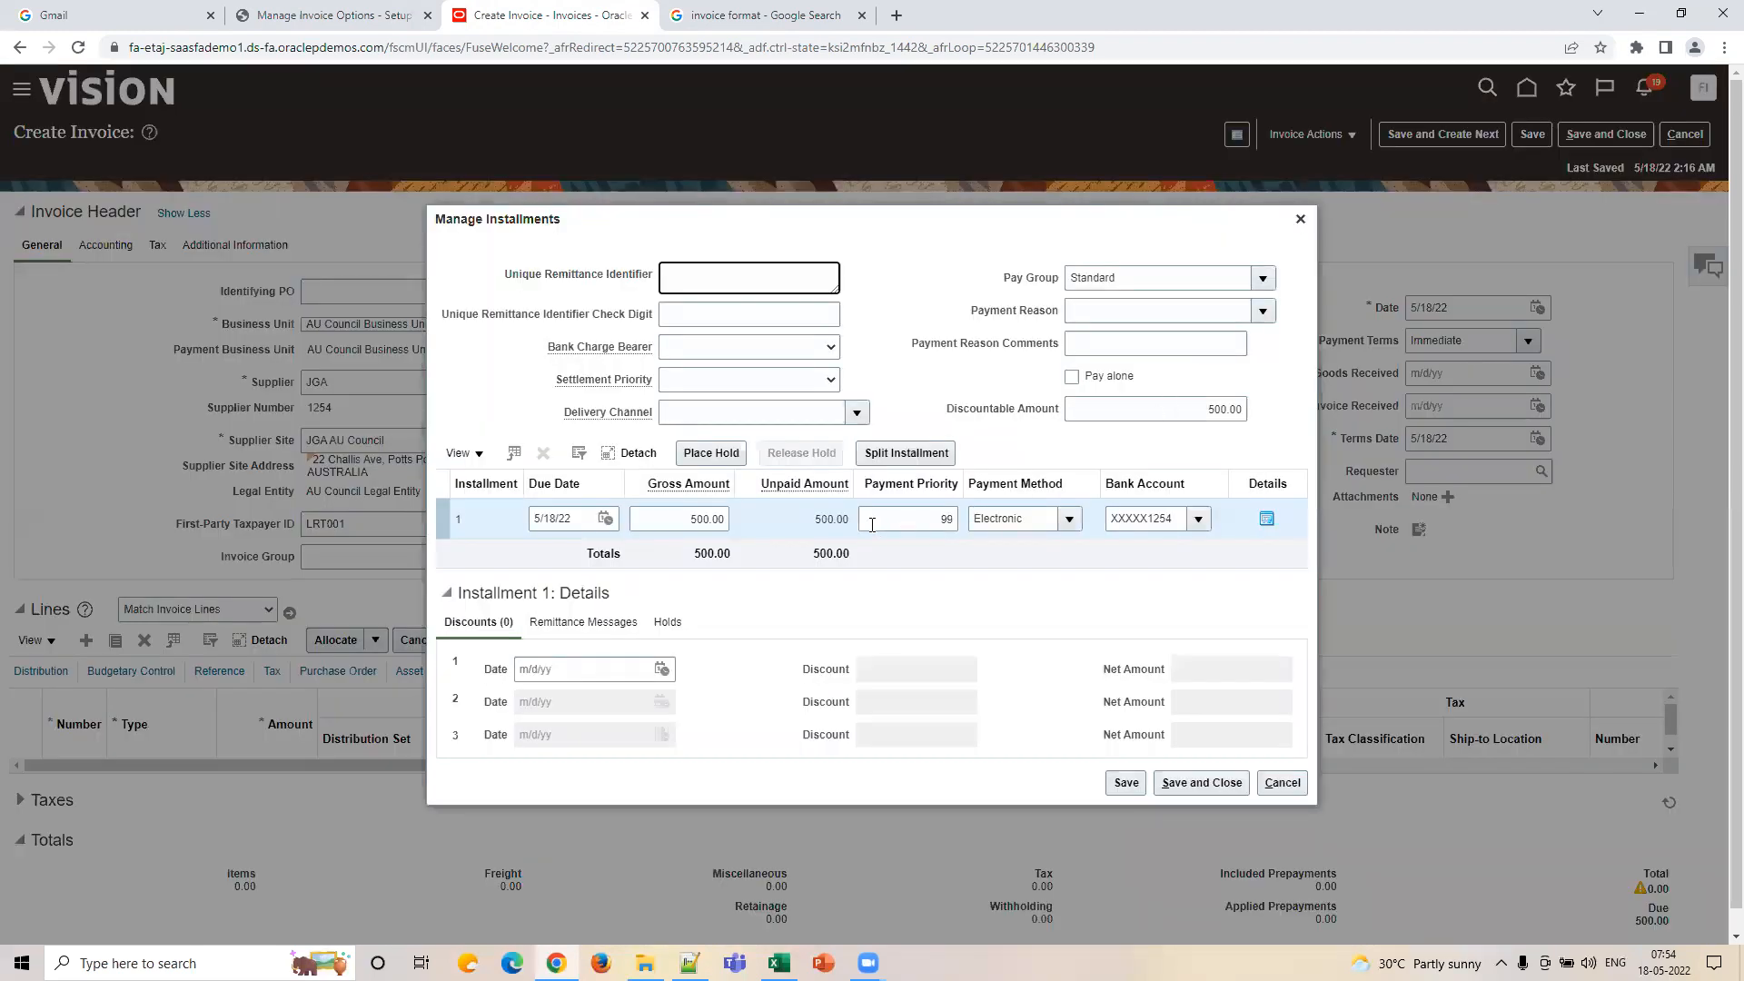
{"action": "left_click", "coordinate": [872, 525]}
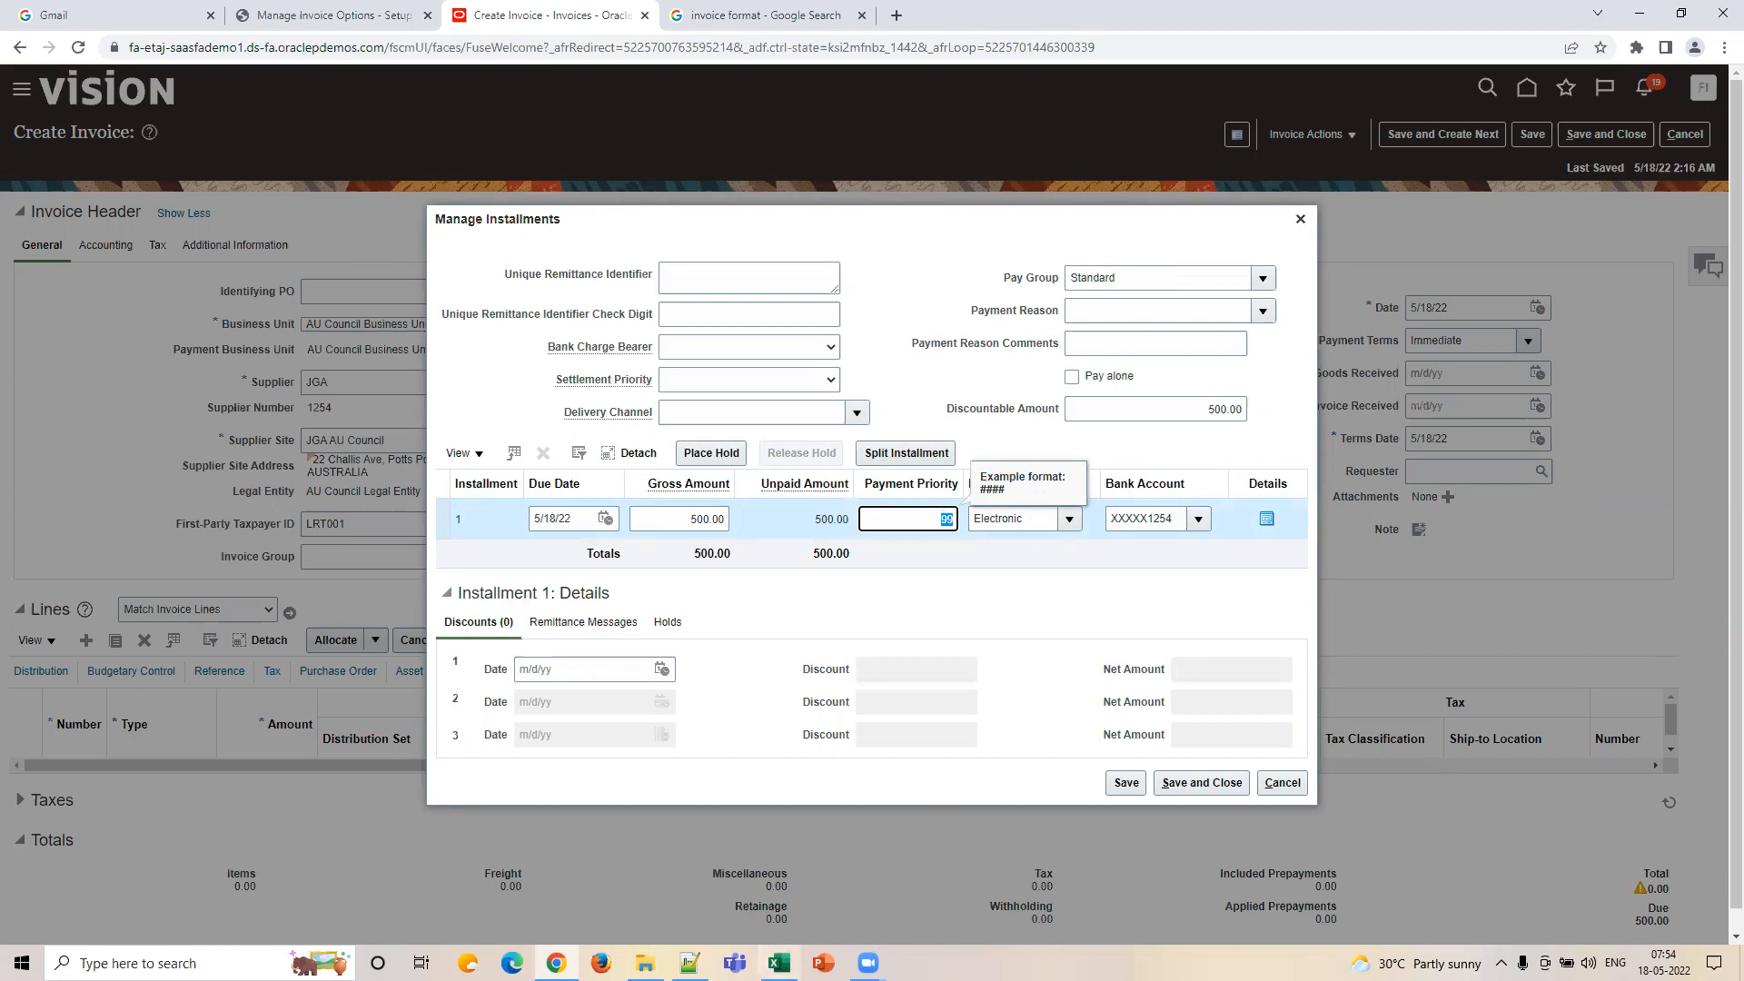
Switch to the Excel setup list and create a sample invoice list from INV 1 to INV 6 in cells J24:J29.
{"action": "key", "text": "alt+Tab"}
{"action": "left_click", "coordinate": [1056, 695]}
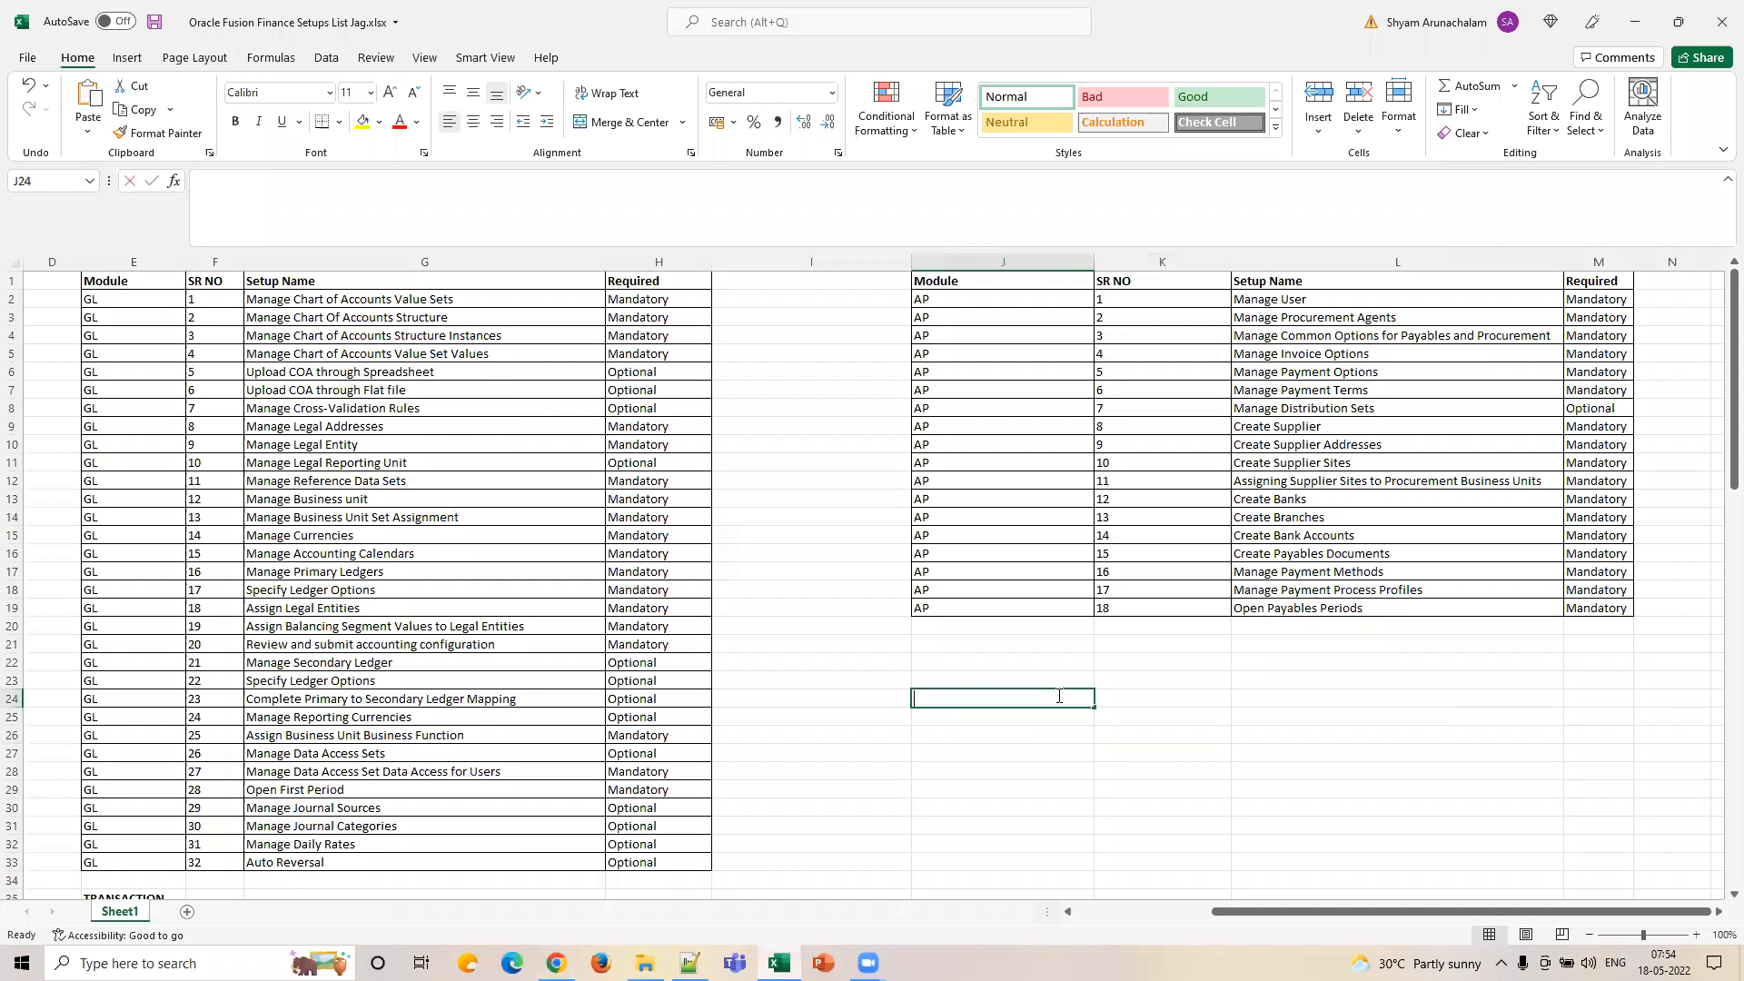
{"action": "type", "text": "INV 1"}
{"action": "key", "text": "Return"}
{"action": "type", "text": "INV 2"}
{"action": "left_click", "coordinate": [937, 666]}
{"action": "left_click_drag", "start_coordinate": [954, 700], "coordinate": [987, 714]}
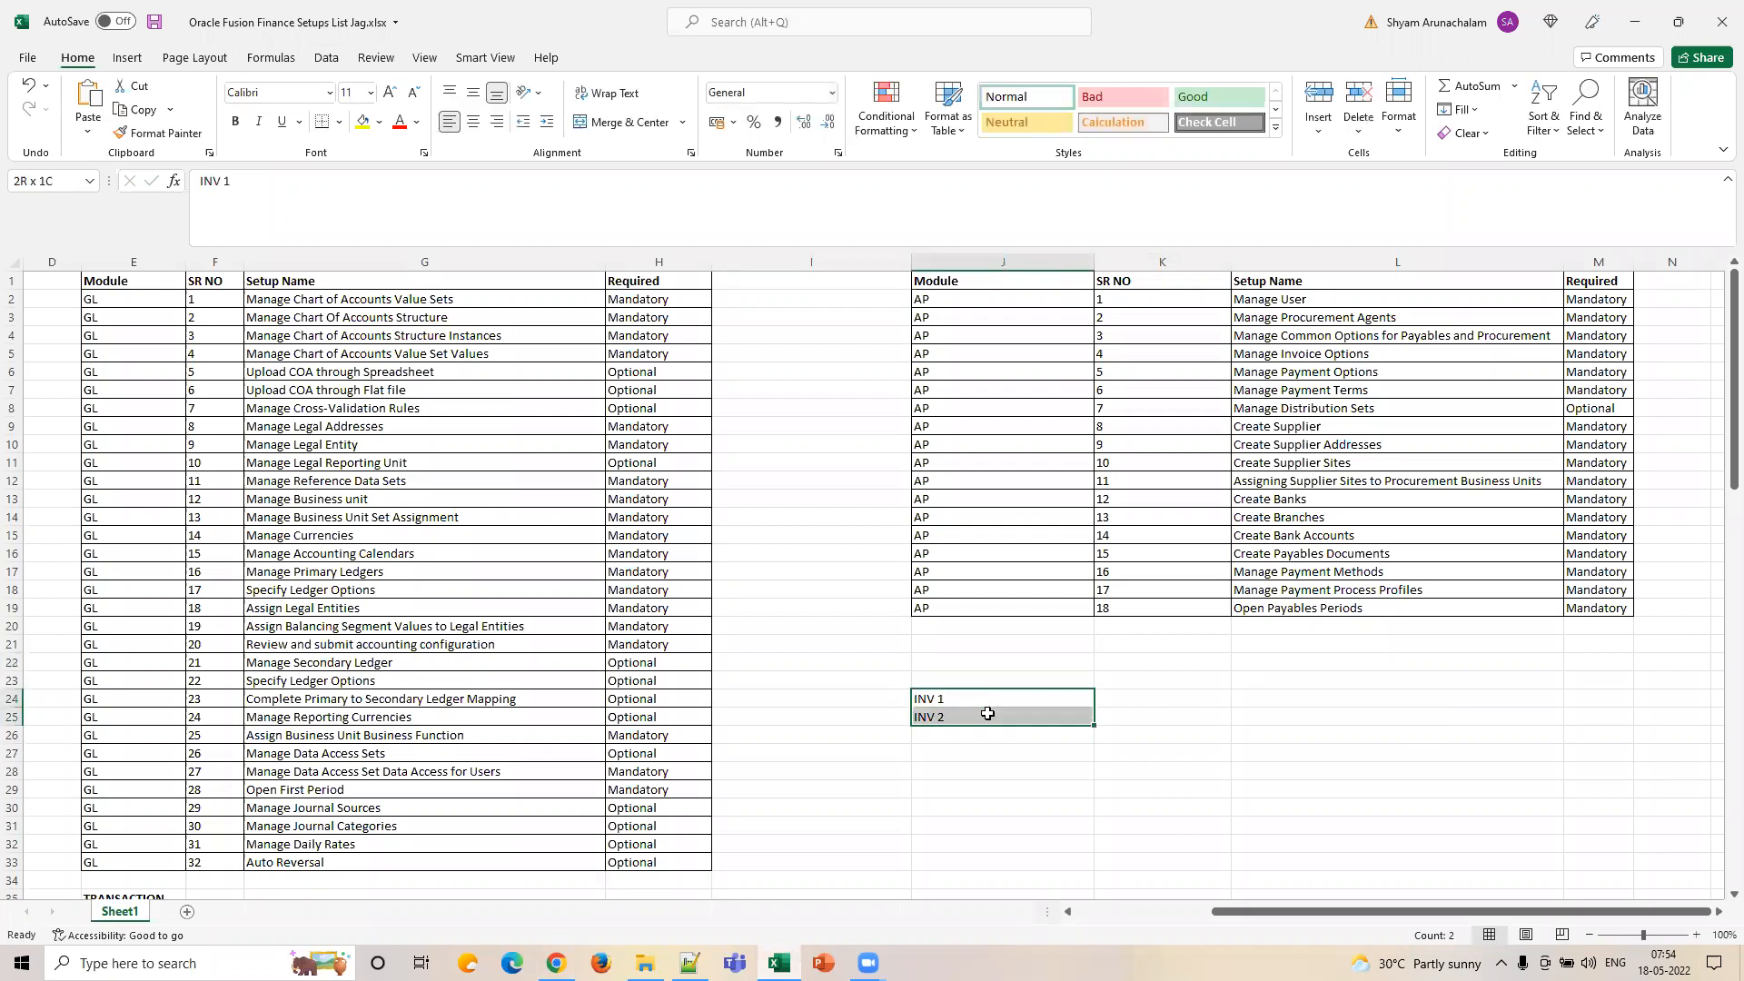
{"action": "left_click_drag", "start_coordinate": [1095, 725], "coordinate": [1095, 792]}
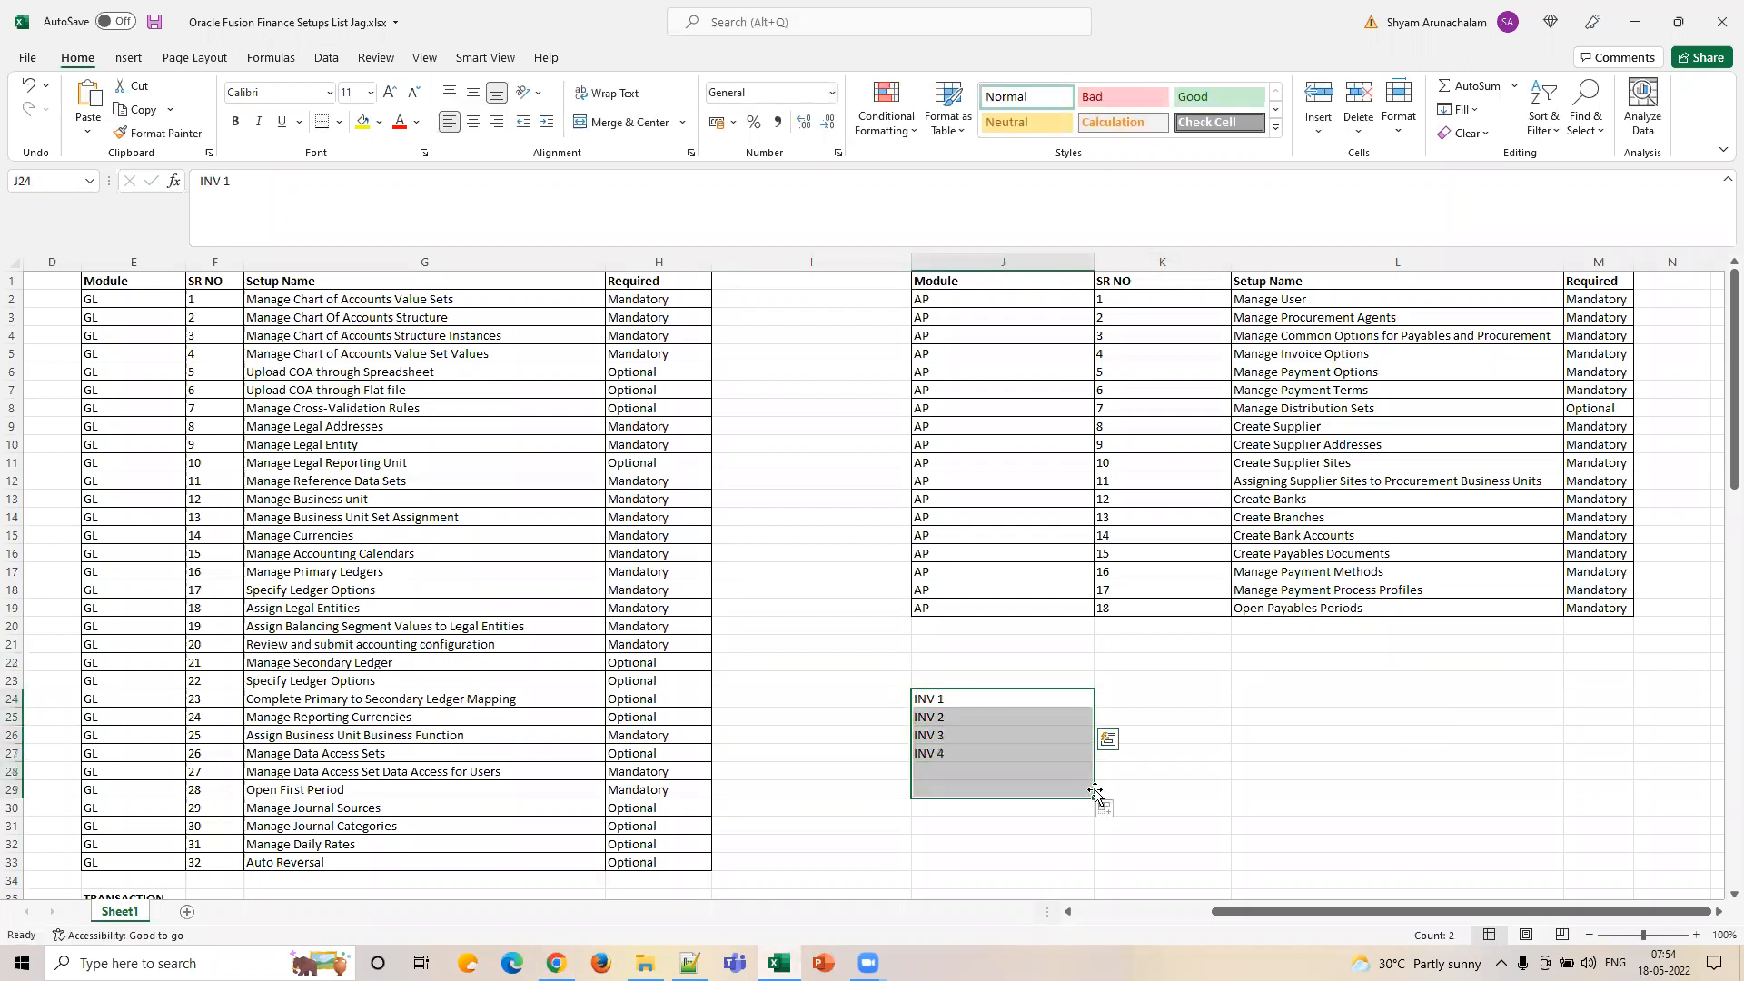
Enter sample payment priorities 1, 2, 10 and 58 beside INV 1 through INV 4 in column K.
{"action": "left_click", "coordinate": [1154, 694]}
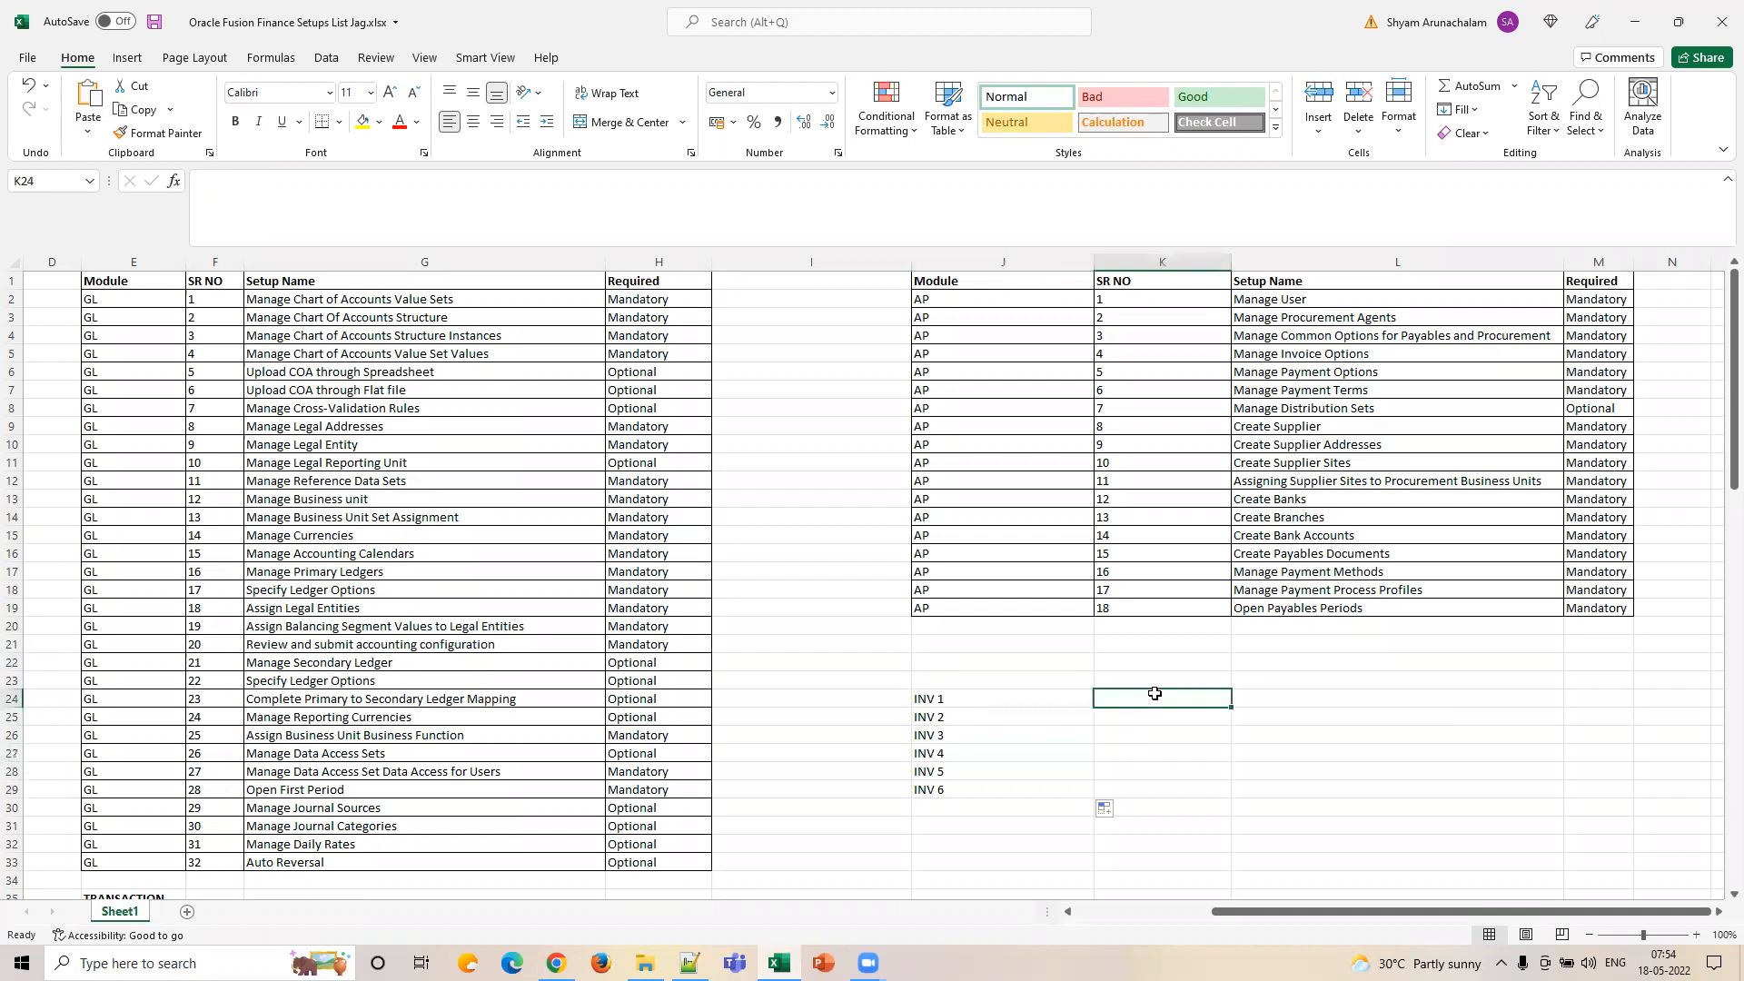
{"action": "type", "text": "1"}
{"action": "left_click", "coordinate": [1163, 713]}
{"action": "type", "text": "2"}
{"action": "left_click", "coordinate": [1163, 732]}
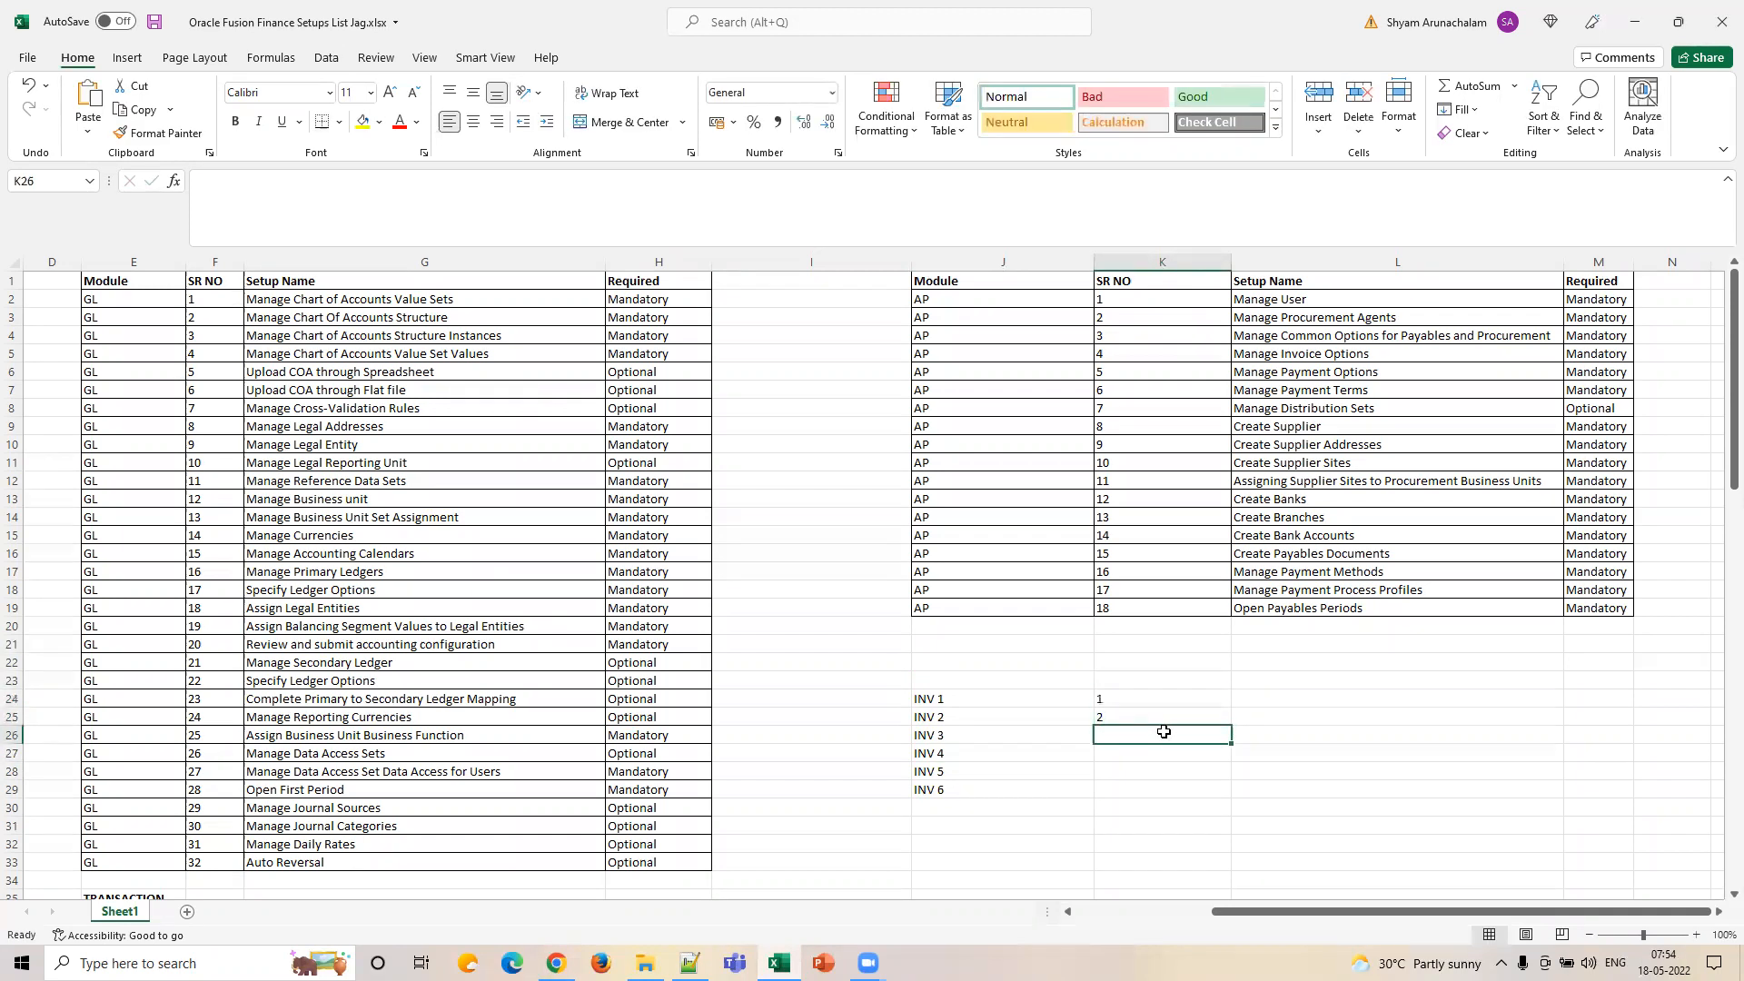
{"action": "type", "text": "10"}
{"action": "left_click", "coordinate": [1149, 753]}
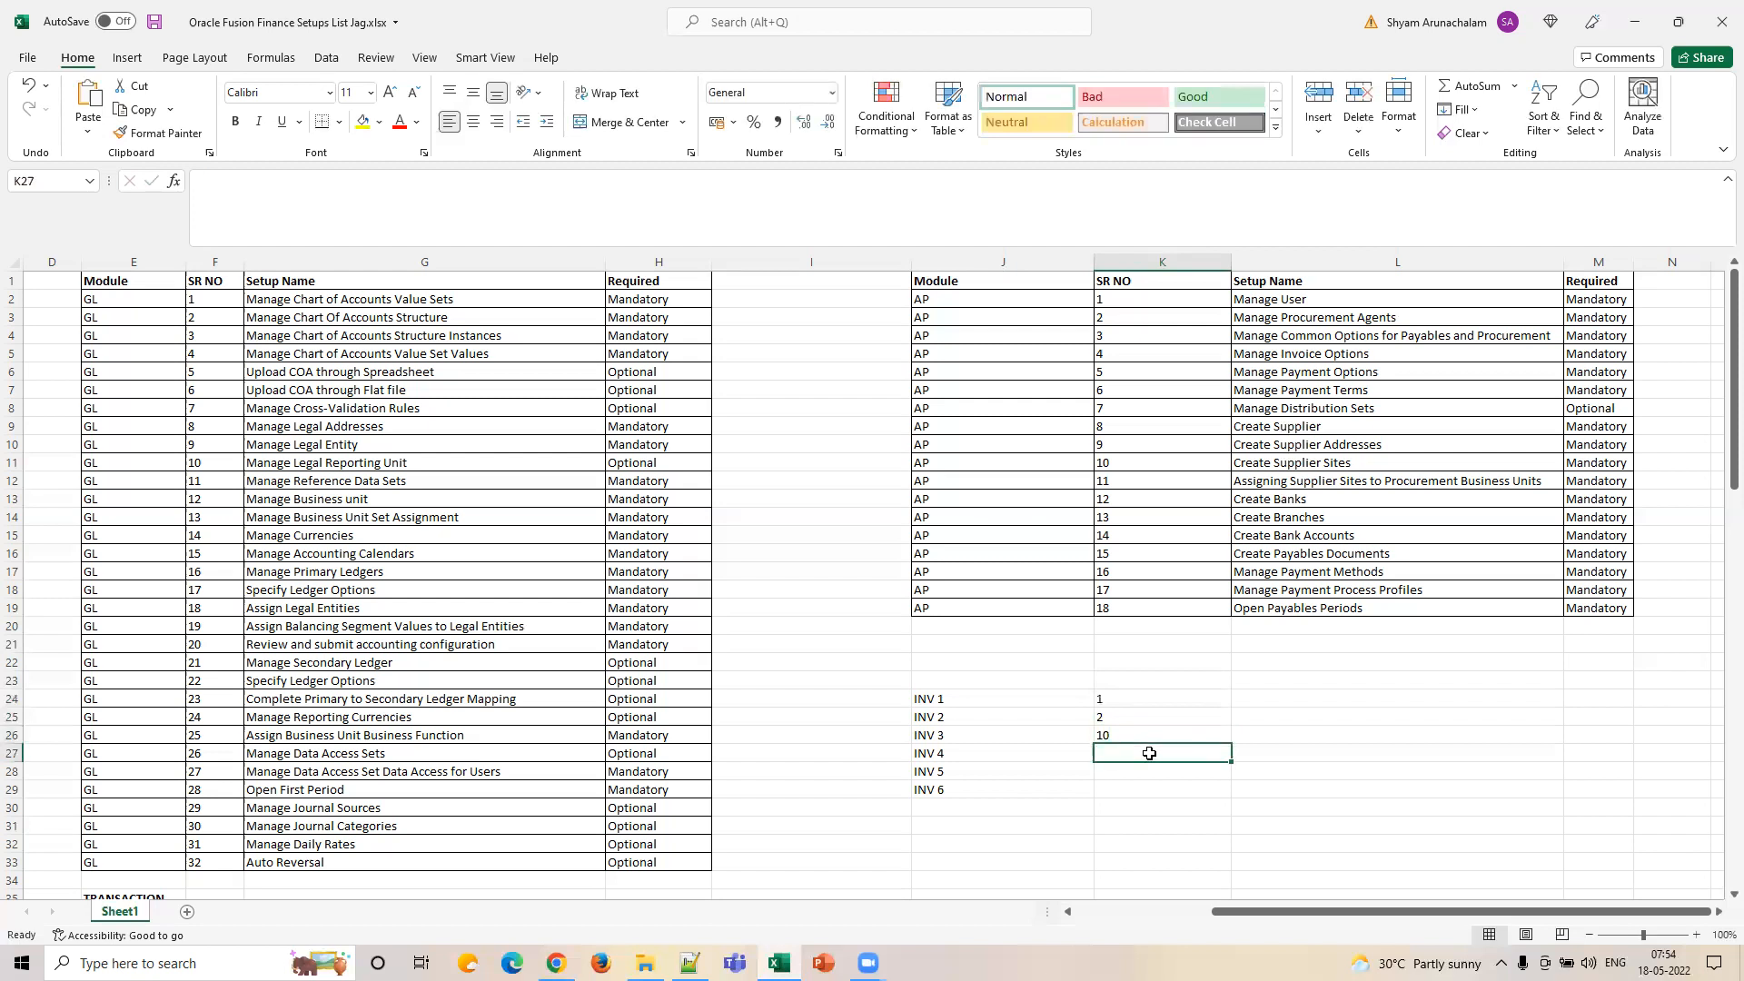
{"action": "type", "text": "58"}
Enter payment priority 99 for both INV 5 and INV 6 in cells K28 and K29.
{"action": "left_click", "coordinate": [1146, 775]}
{"action": "type", "text": "92"}
{"action": "key", "text": "Return"}
{"action": "left_click", "coordinate": [1119, 771]}
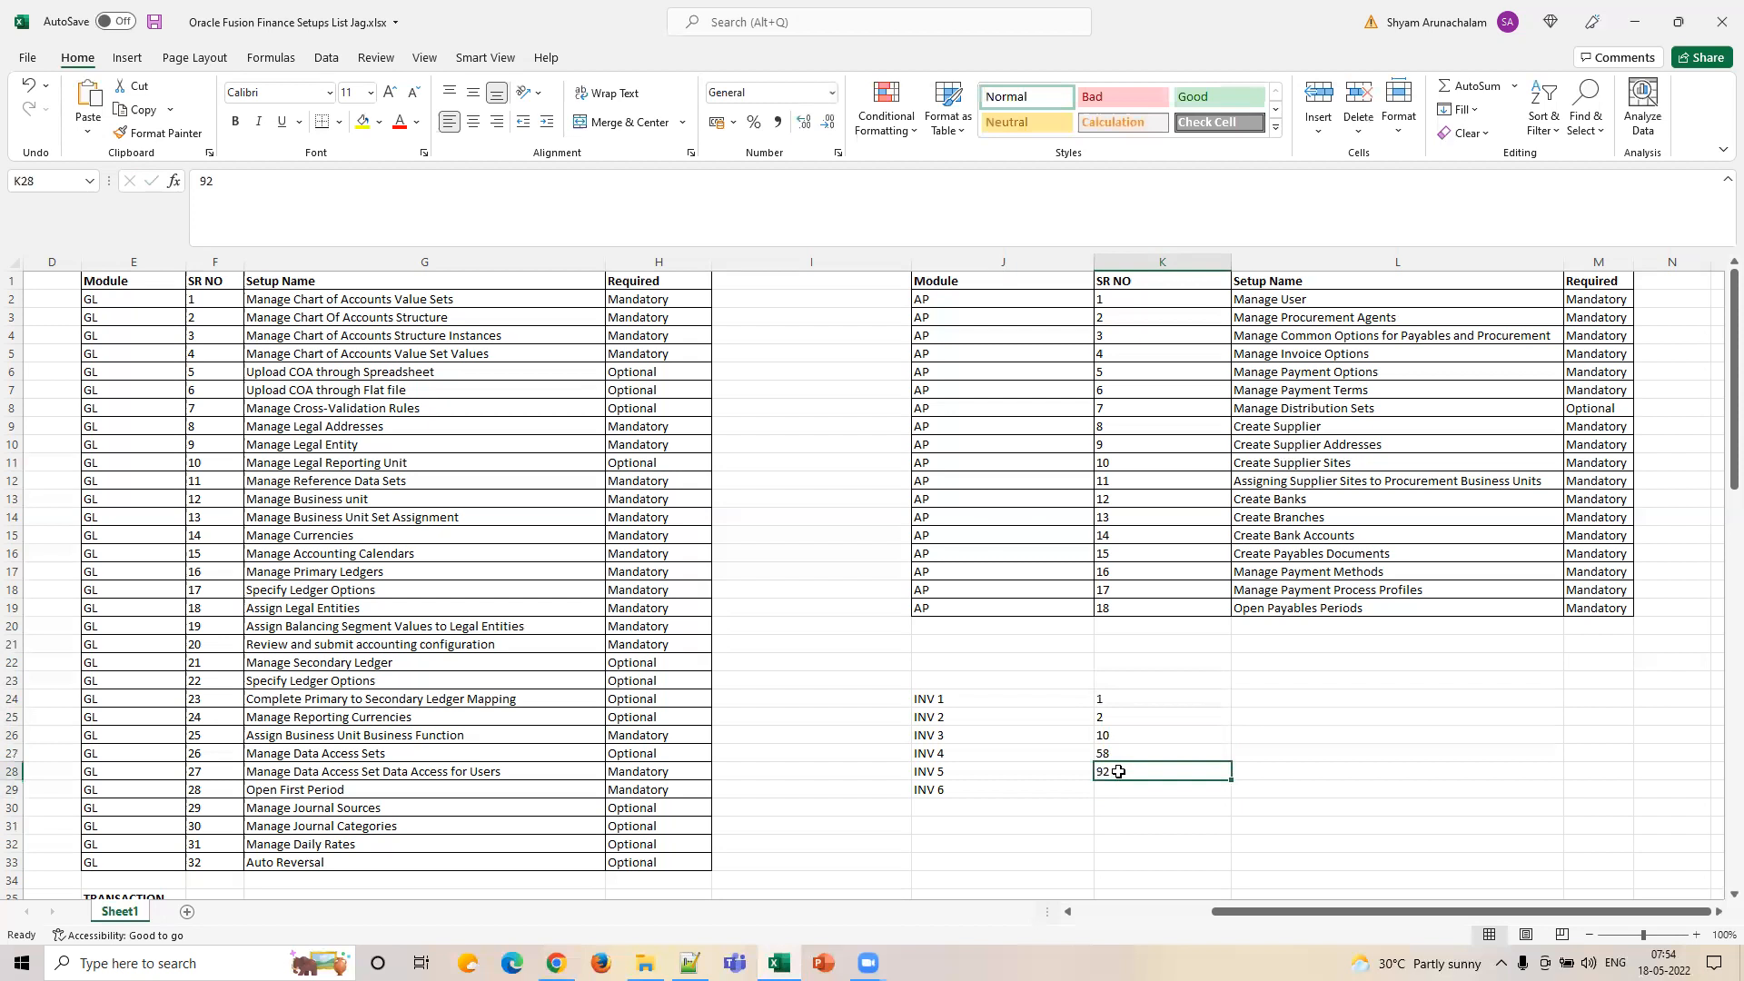
{"action": "type", "text": "99"}
{"action": "left_click", "coordinate": [1121, 790]}
{"action": "type", "text": "99"}
{"action": "left_click", "coordinate": [1134, 804]}
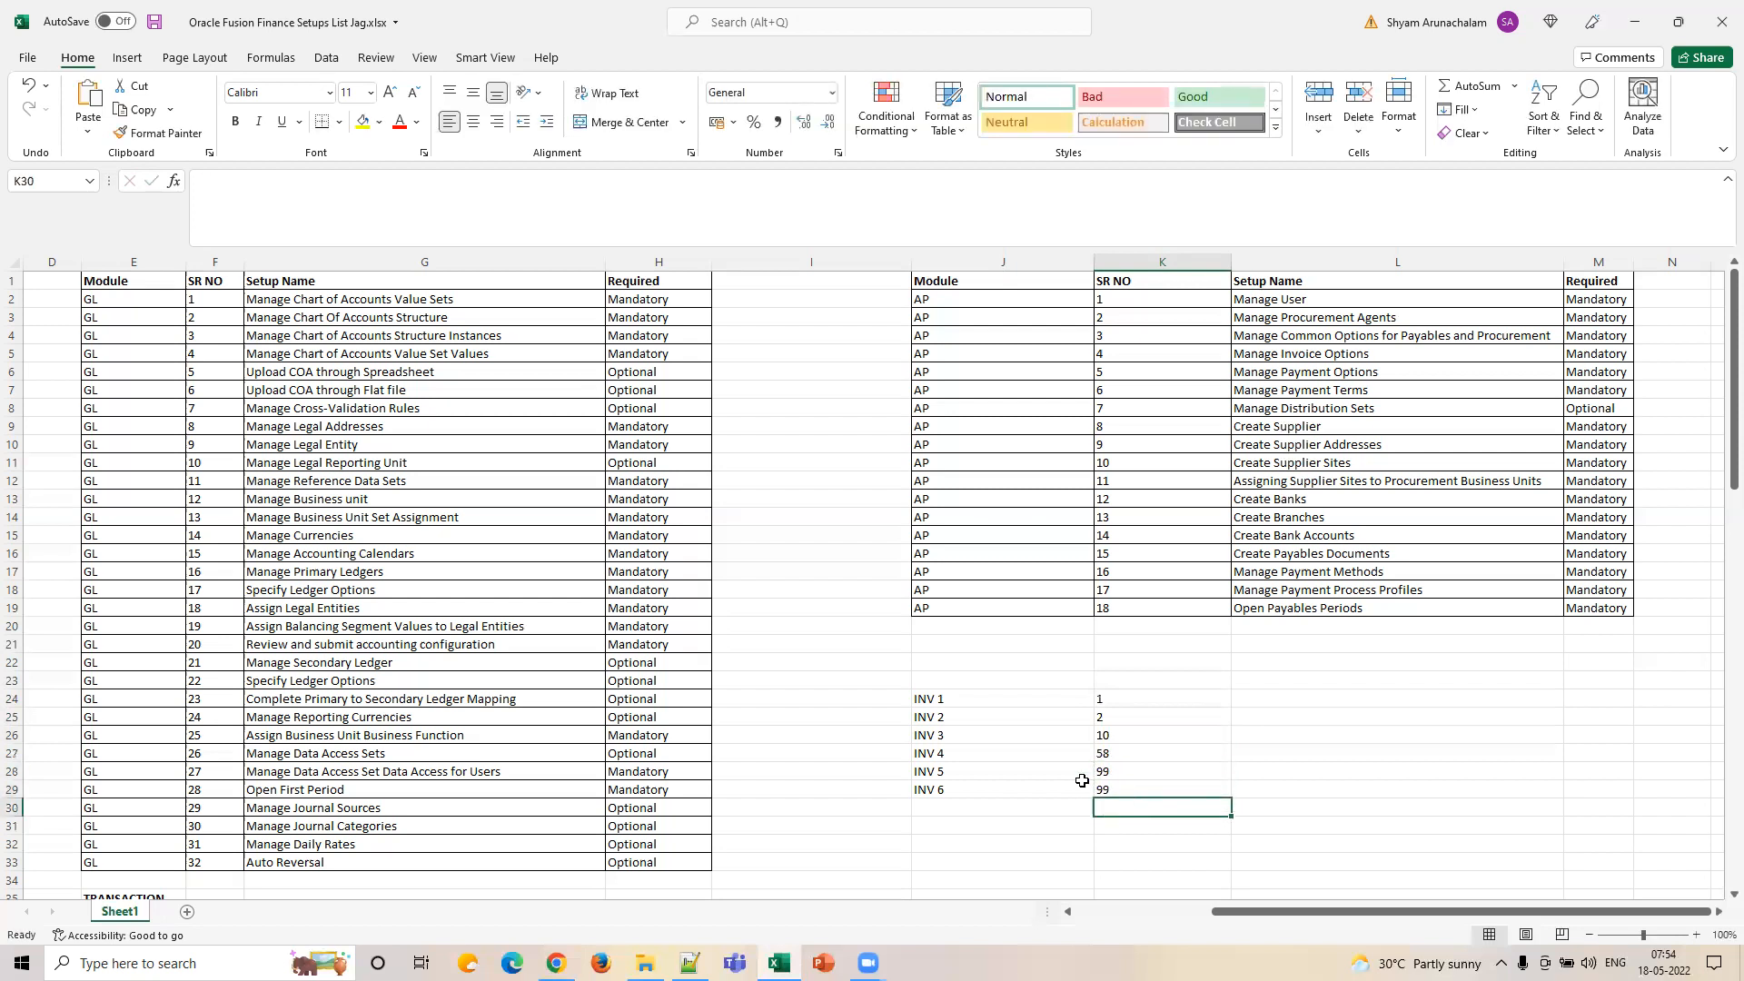
{"action": "left_click_drag", "start_coordinate": [919, 698], "coordinate": [1196, 786]}
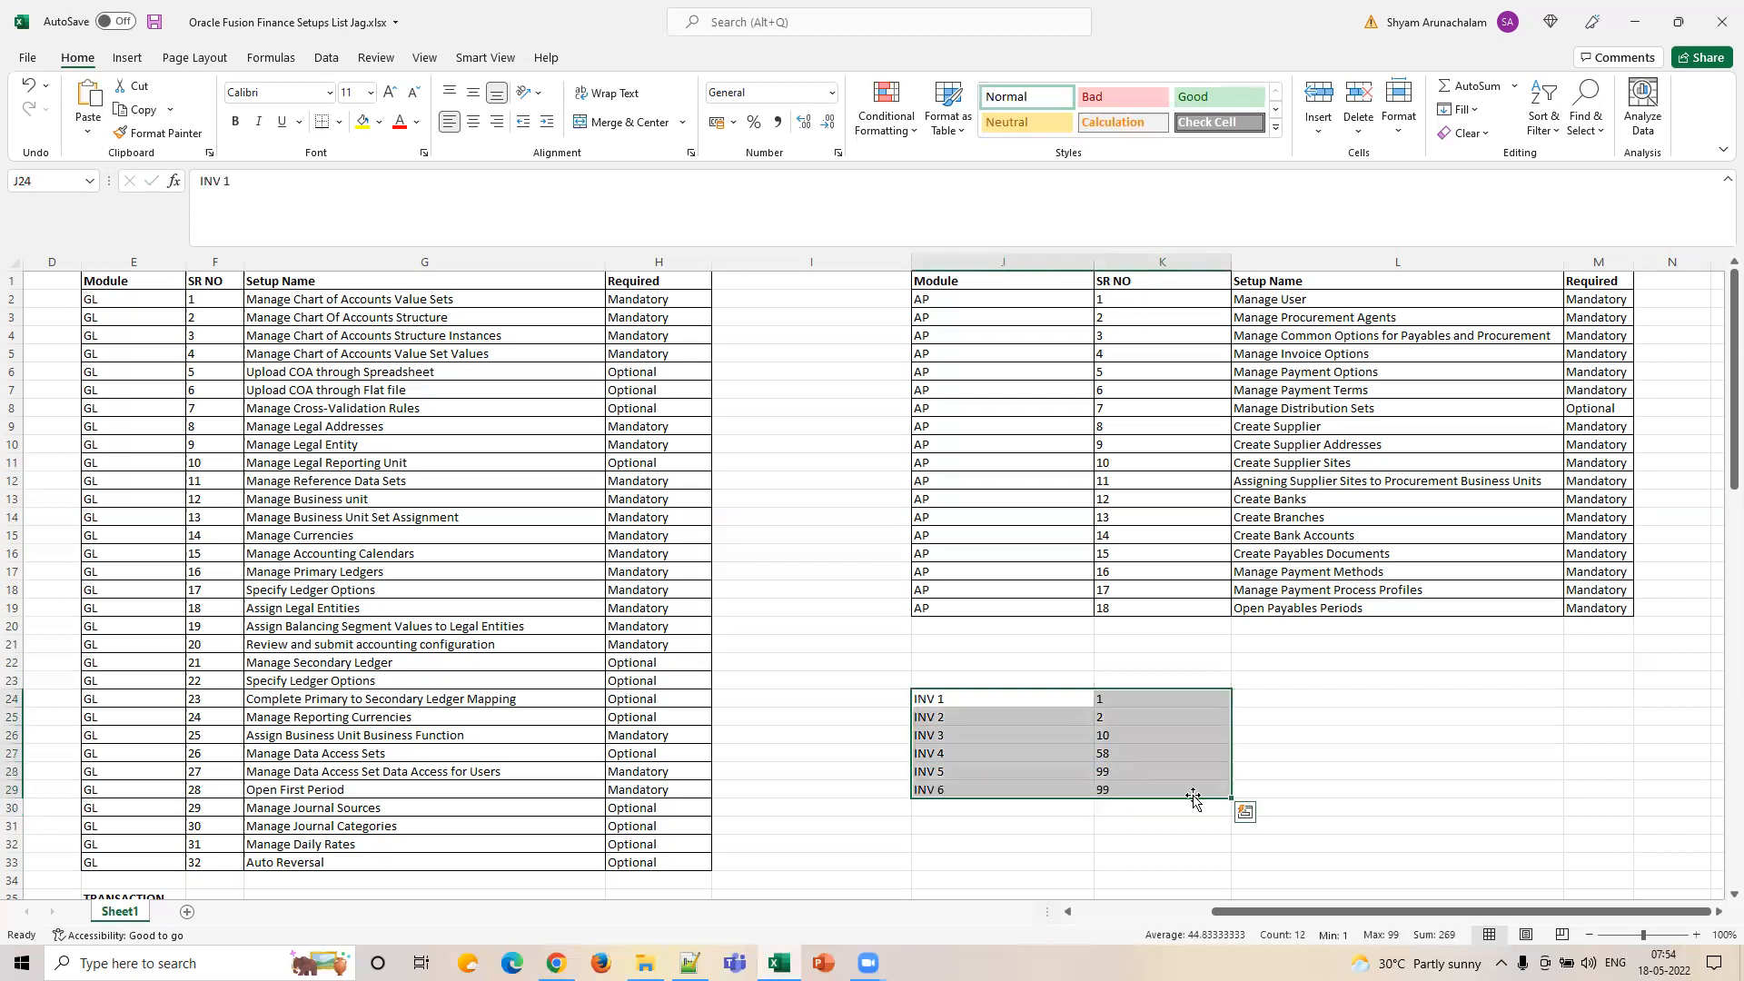
{"action": "left_click", "coordinate": [1174, 697]}
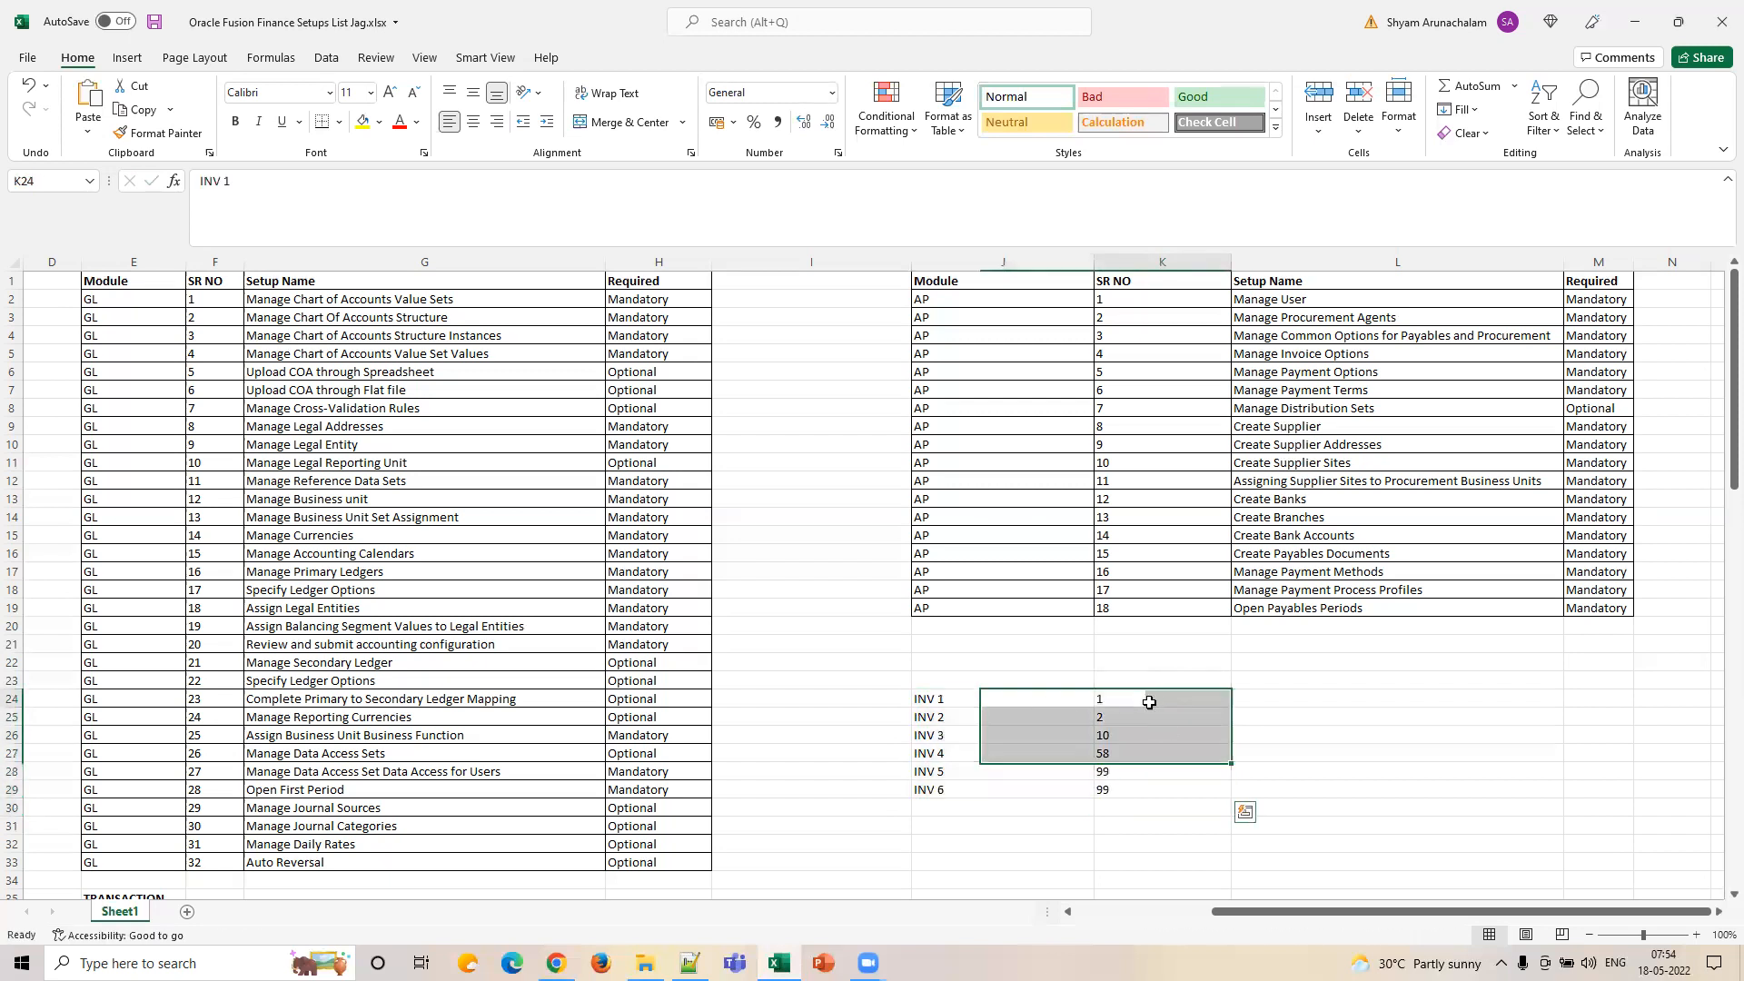
{"action": "left_click", "coordinate": [556, 963]}
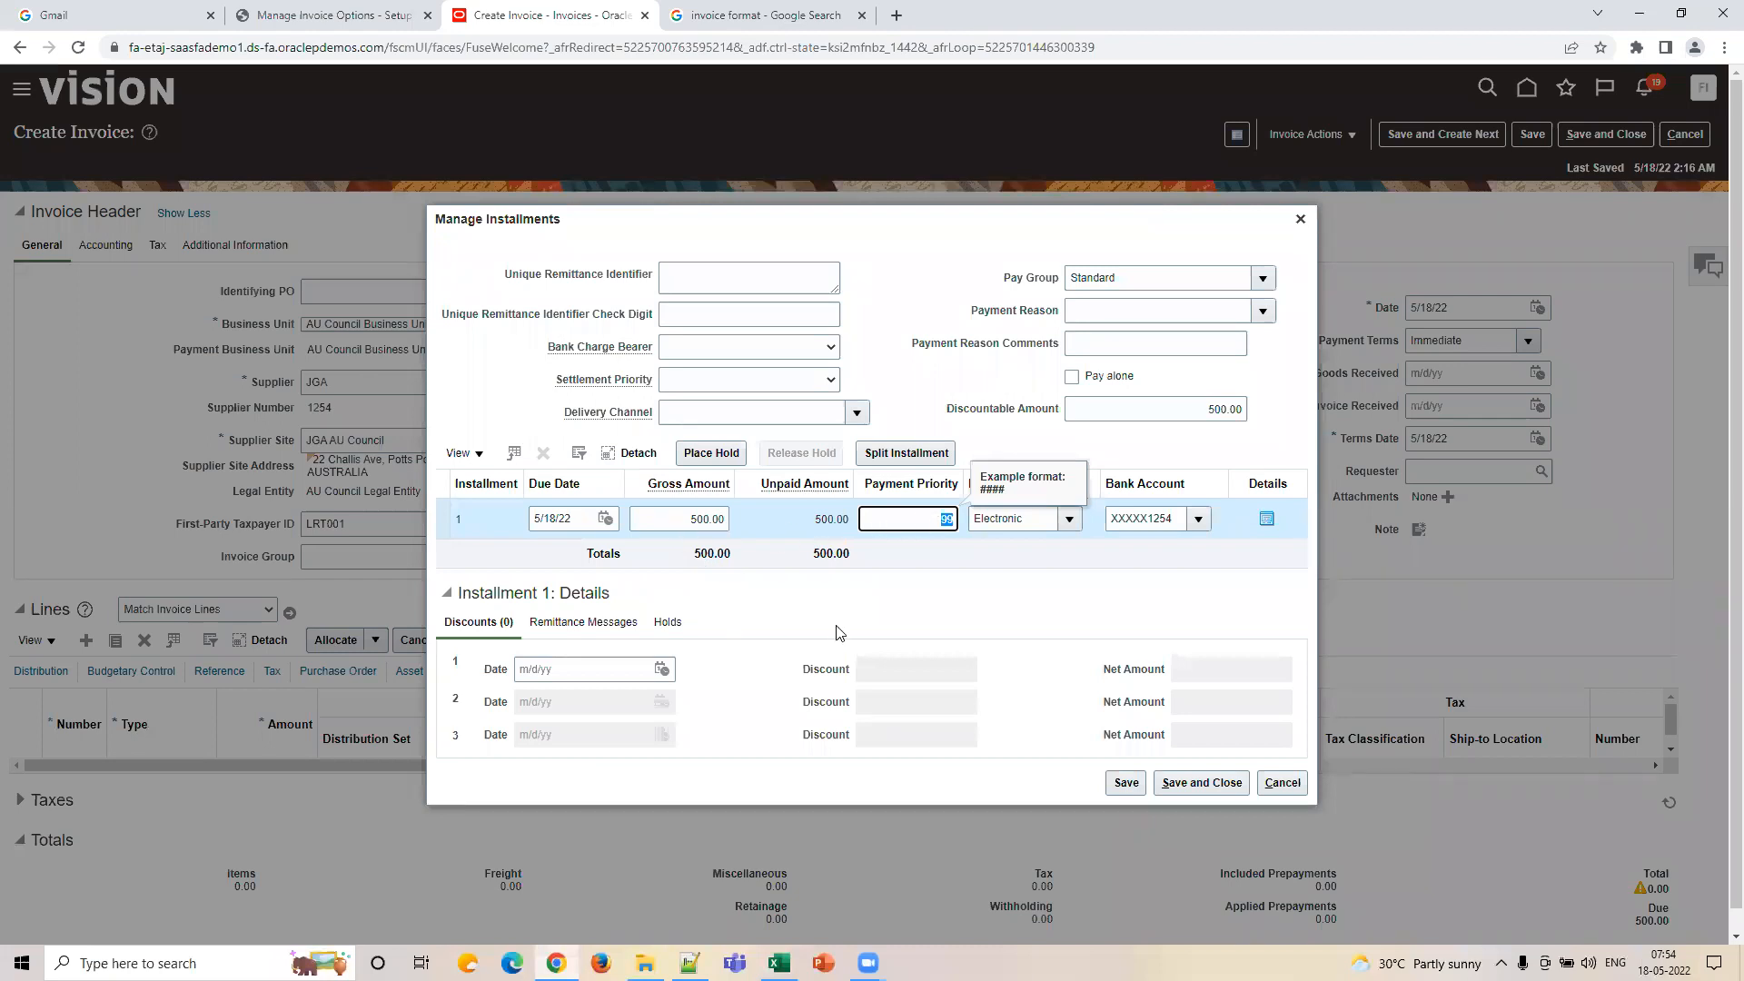
{"action": "left_click", "coordinate": [601, 962]}
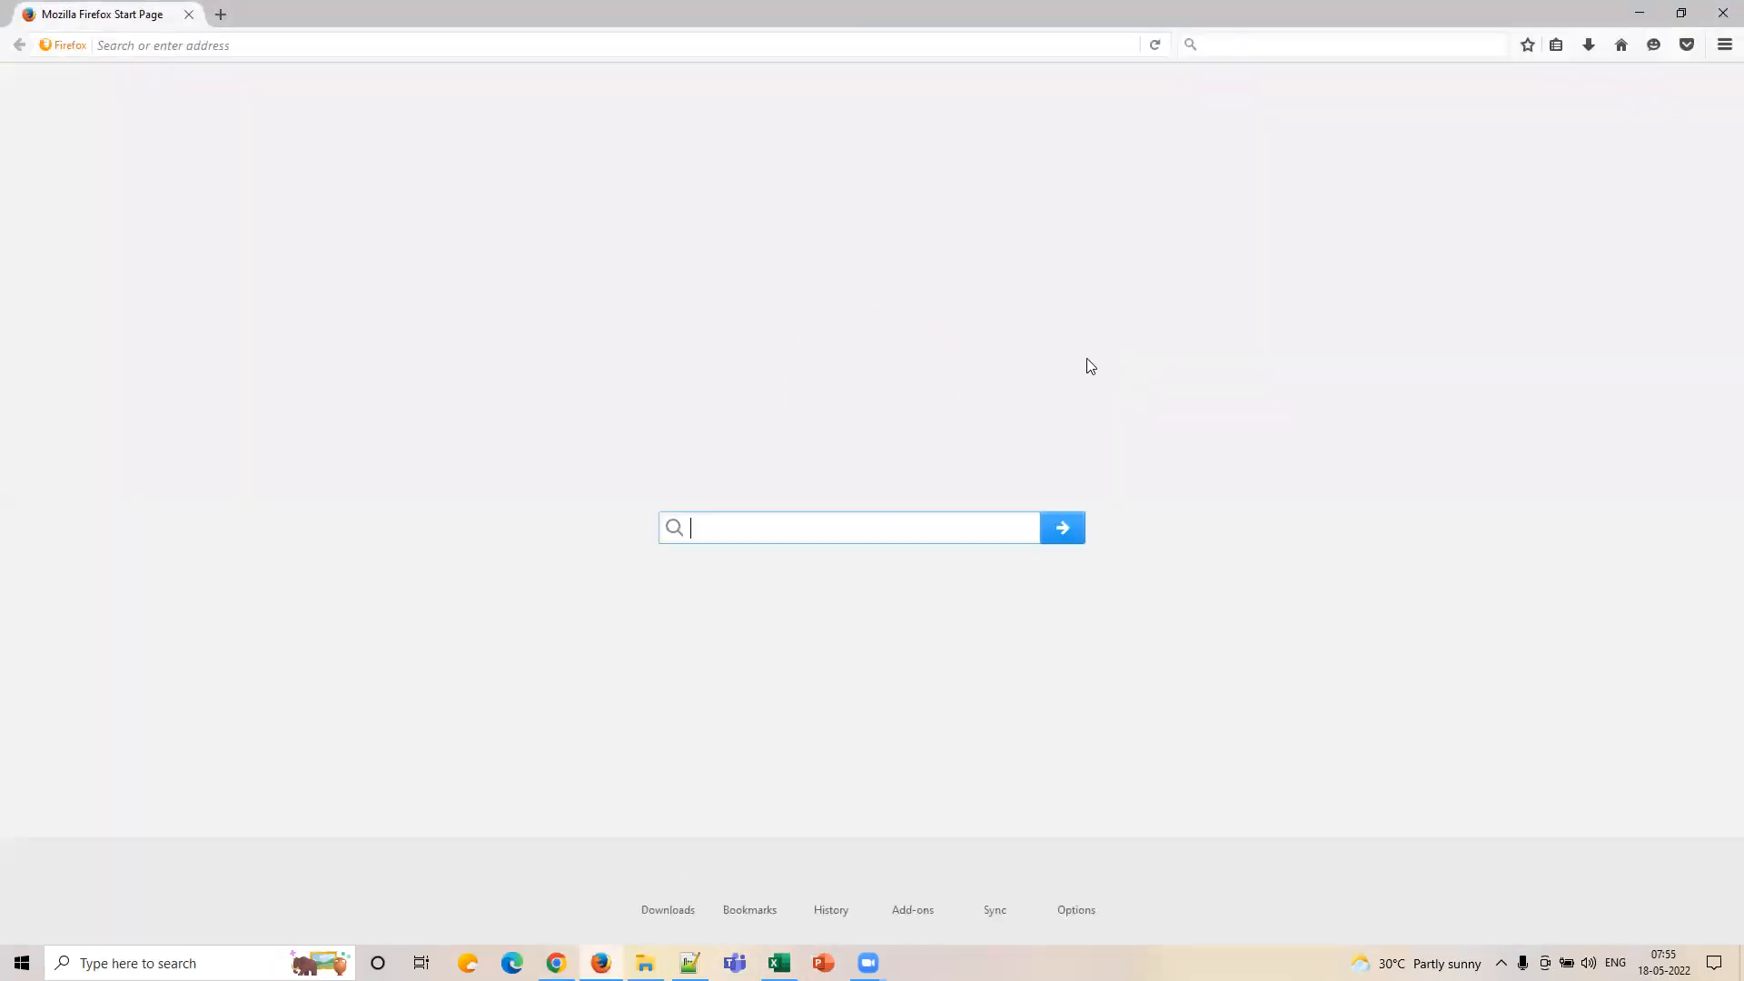
{"action": "left_click", "coordinate": [1716, 9]}
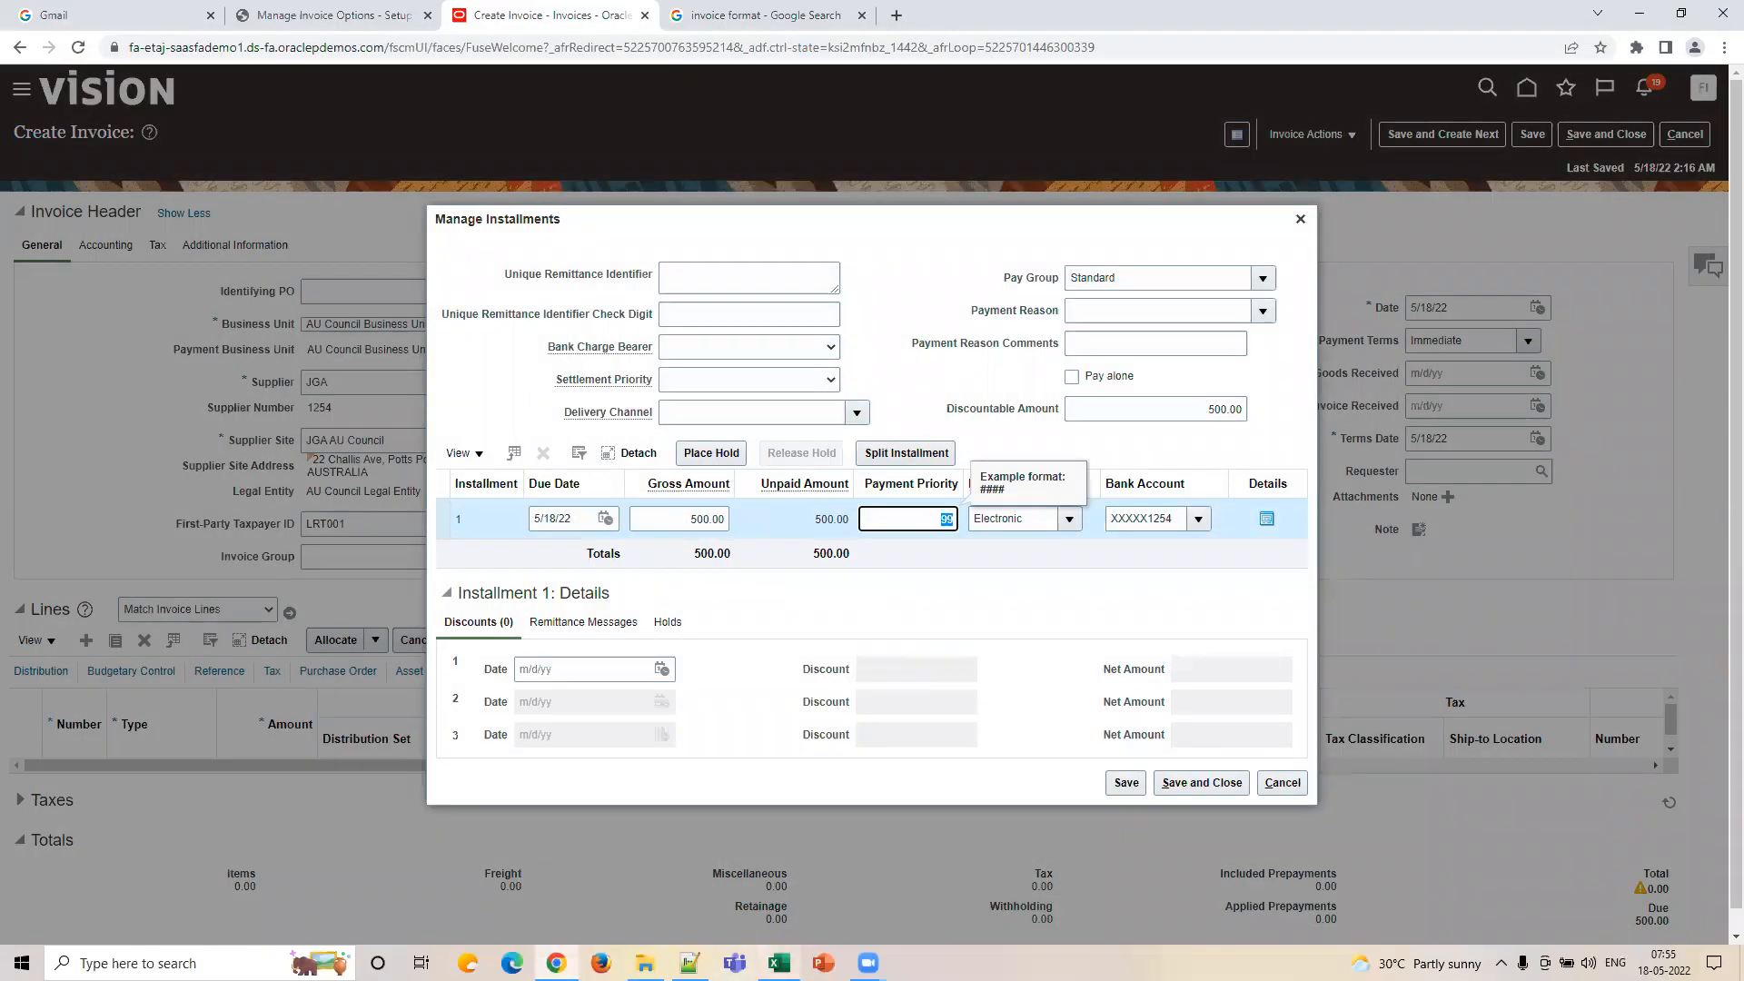
{"action": "key", "text": "alt+Tab"}
Go through the sample invoices row by row in L24:L29 to compare their payment priorities.
{"action": "left_click", "coordinate": [1287, 698]}
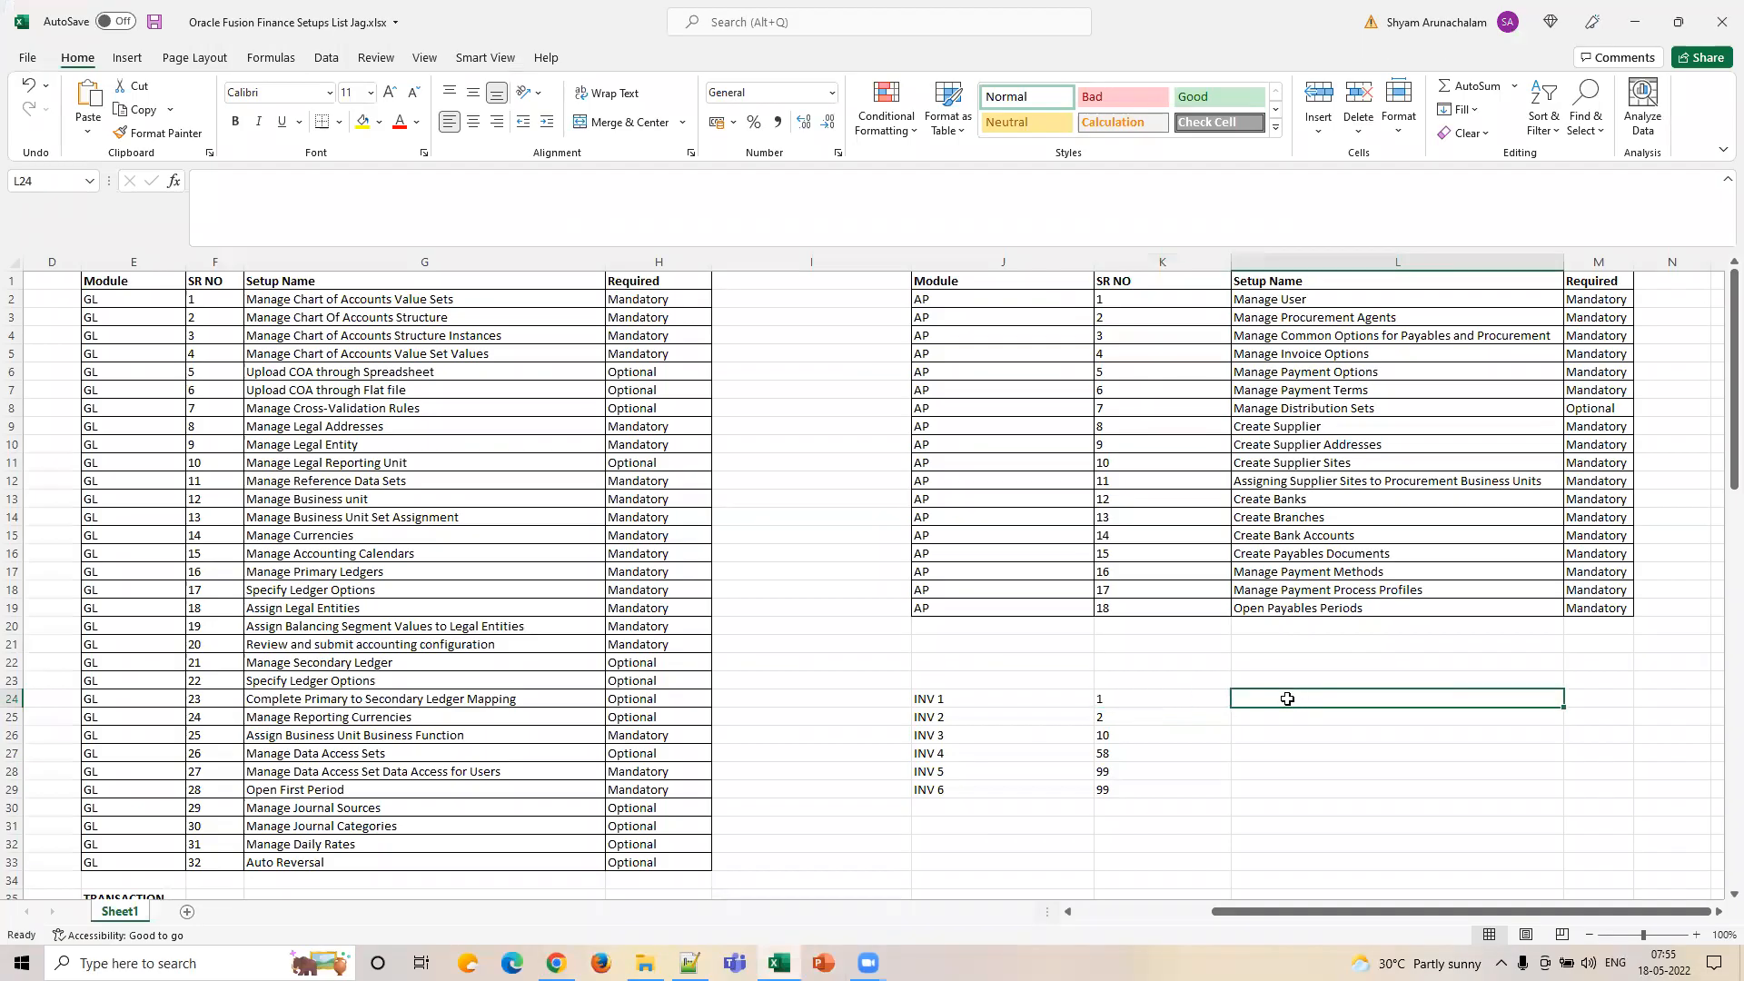
{"action": "left_click", "coordinate": [1180, 699]}
{"action": "left_click", "coordinate": [1293, 702]}
{"action": "left_click", "coordinate": [1265, 714]}
{"action": "left_click", "coordinate": [1263, 734]}
{"action": "left_click", "coordinate": [1264, 752]}
{"action": "left_click", "coordinate": [1256, 770]}
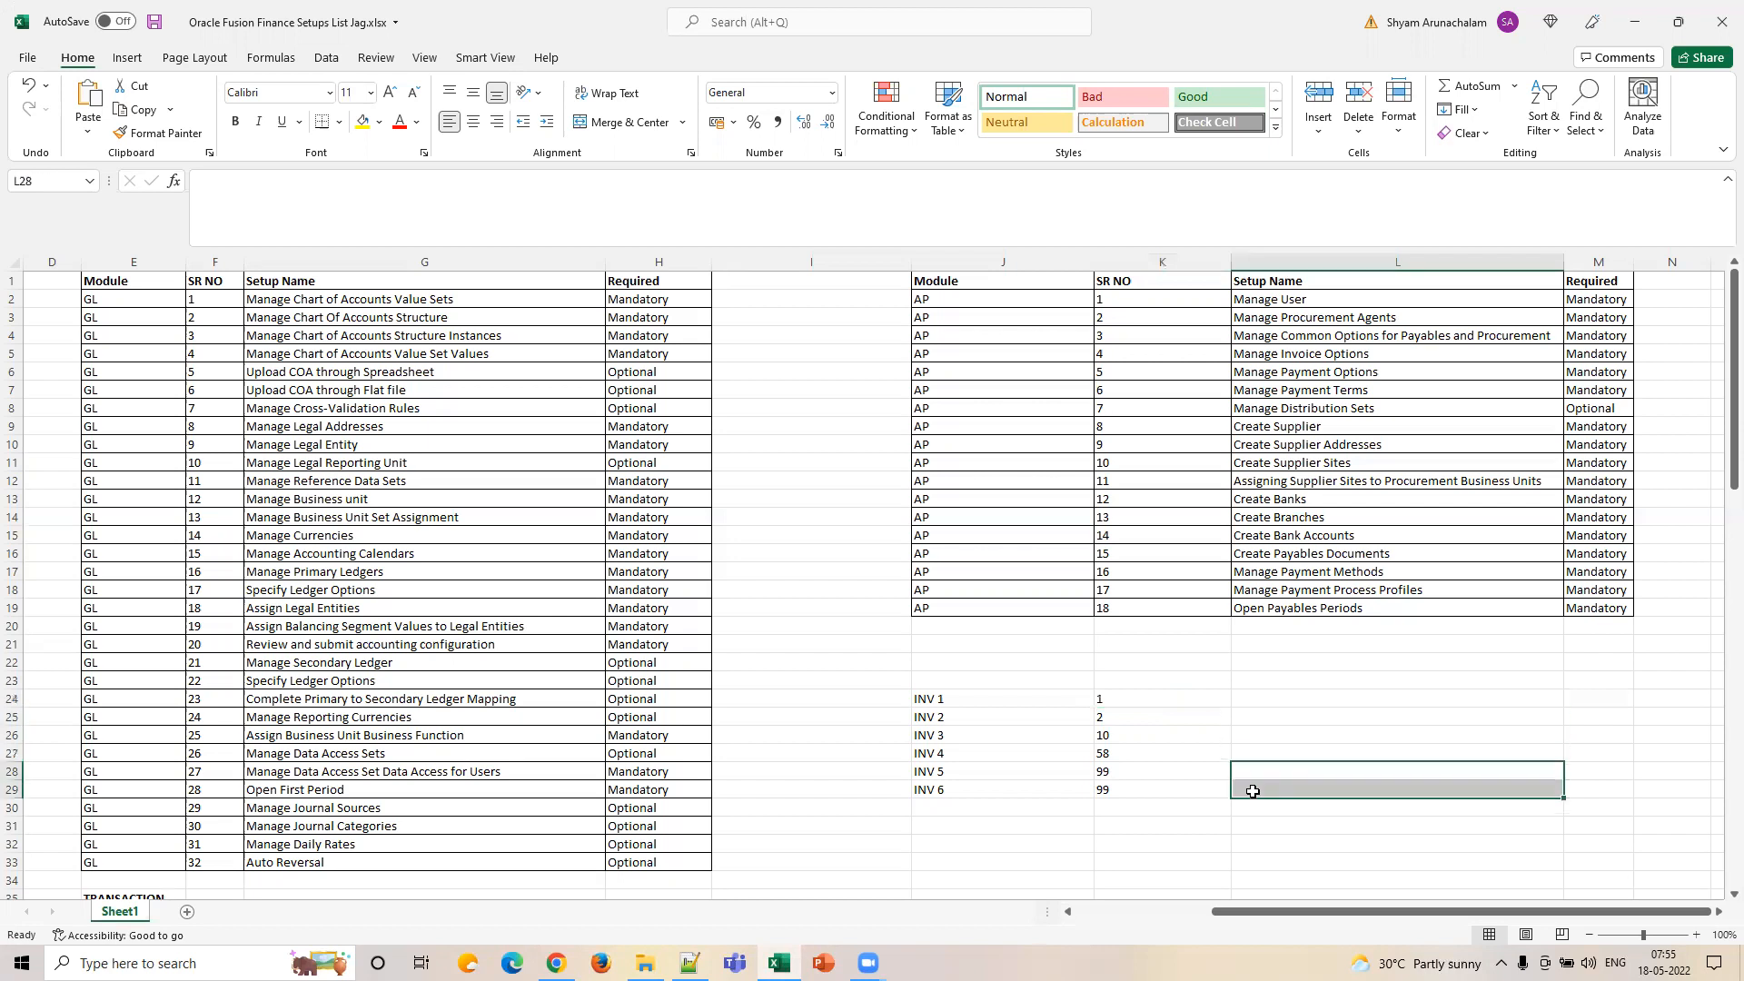
Set the priority of INV 1 to 99 and copy it to the other sample invoices in K25:K29.
{"action": "left_click", "coordinate": [1118, 699]}
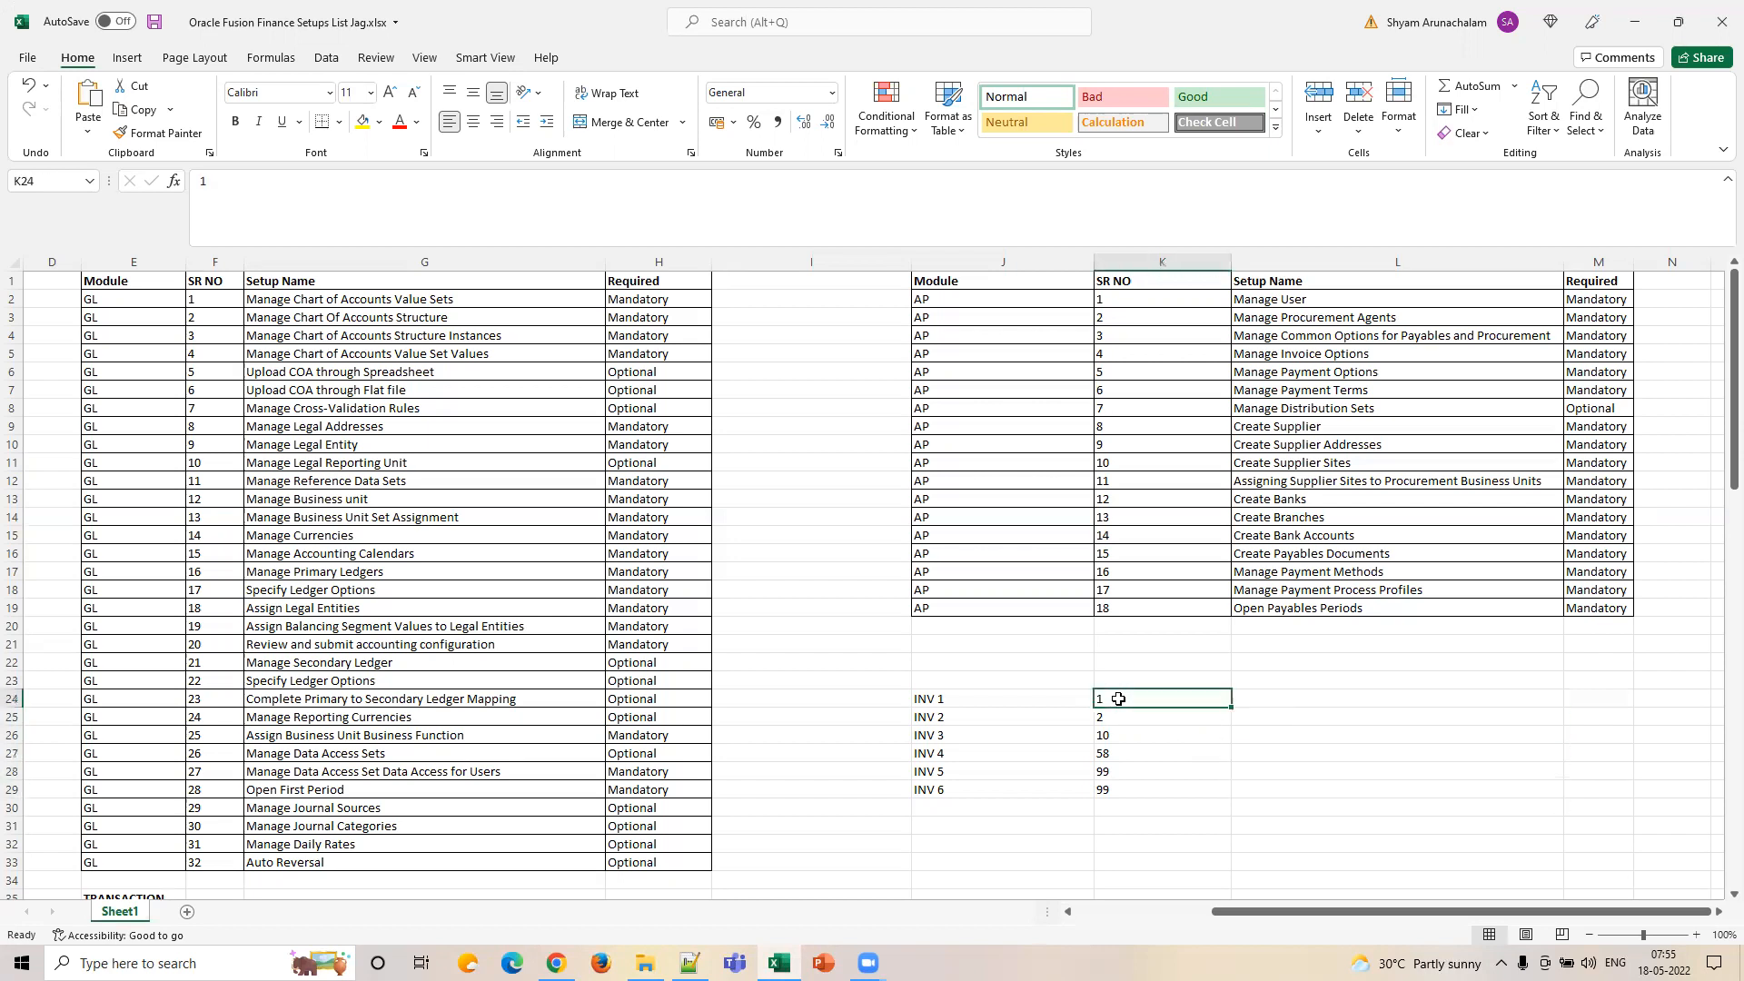
{"action": "type", "text": "(("}
{"action": "key", "text": "BackSpace"}
{"action": "key", "text": "BackSpace"}
{"action": "type", "text": "99"}
{"action": "key", "text": "Return"}
{"action": "left_click", "coordinate": [1118, 698]}
{"action": "key", "text": "ctrl+c"}
{"action": "key", "text": "Down"}
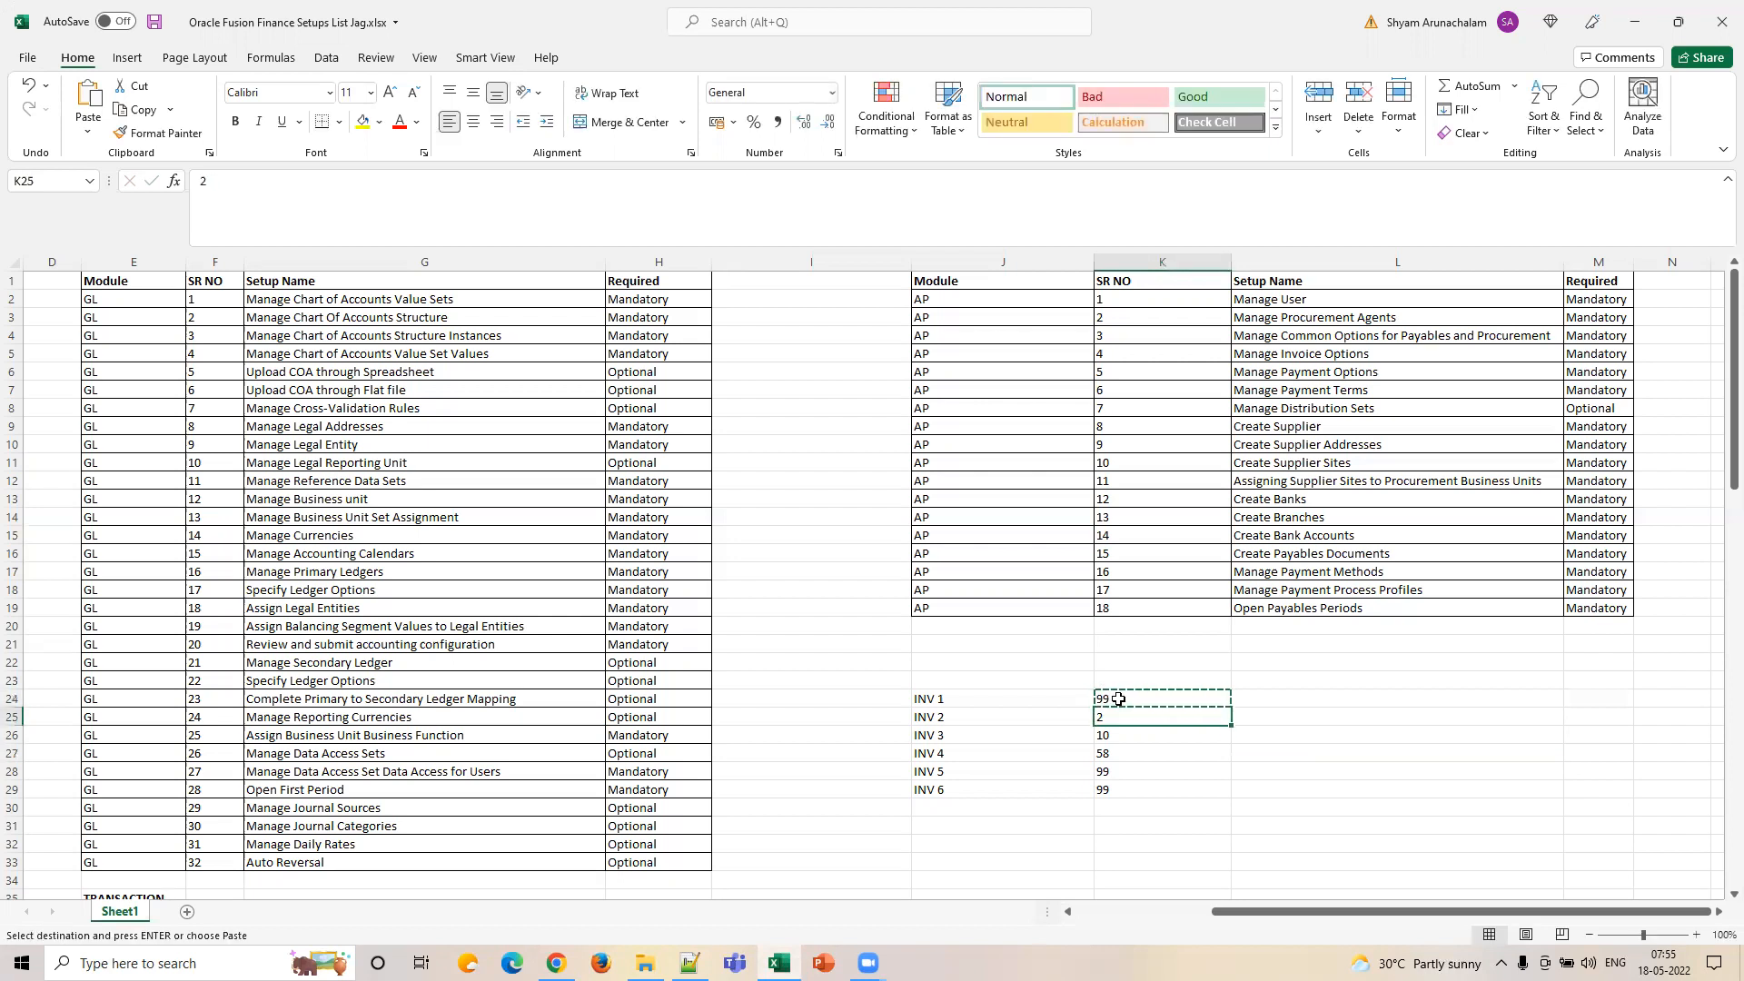
{"action": "key", "text": "ctrl+shift+Down"}
{"action": "key", "text": "ctrl+v"}
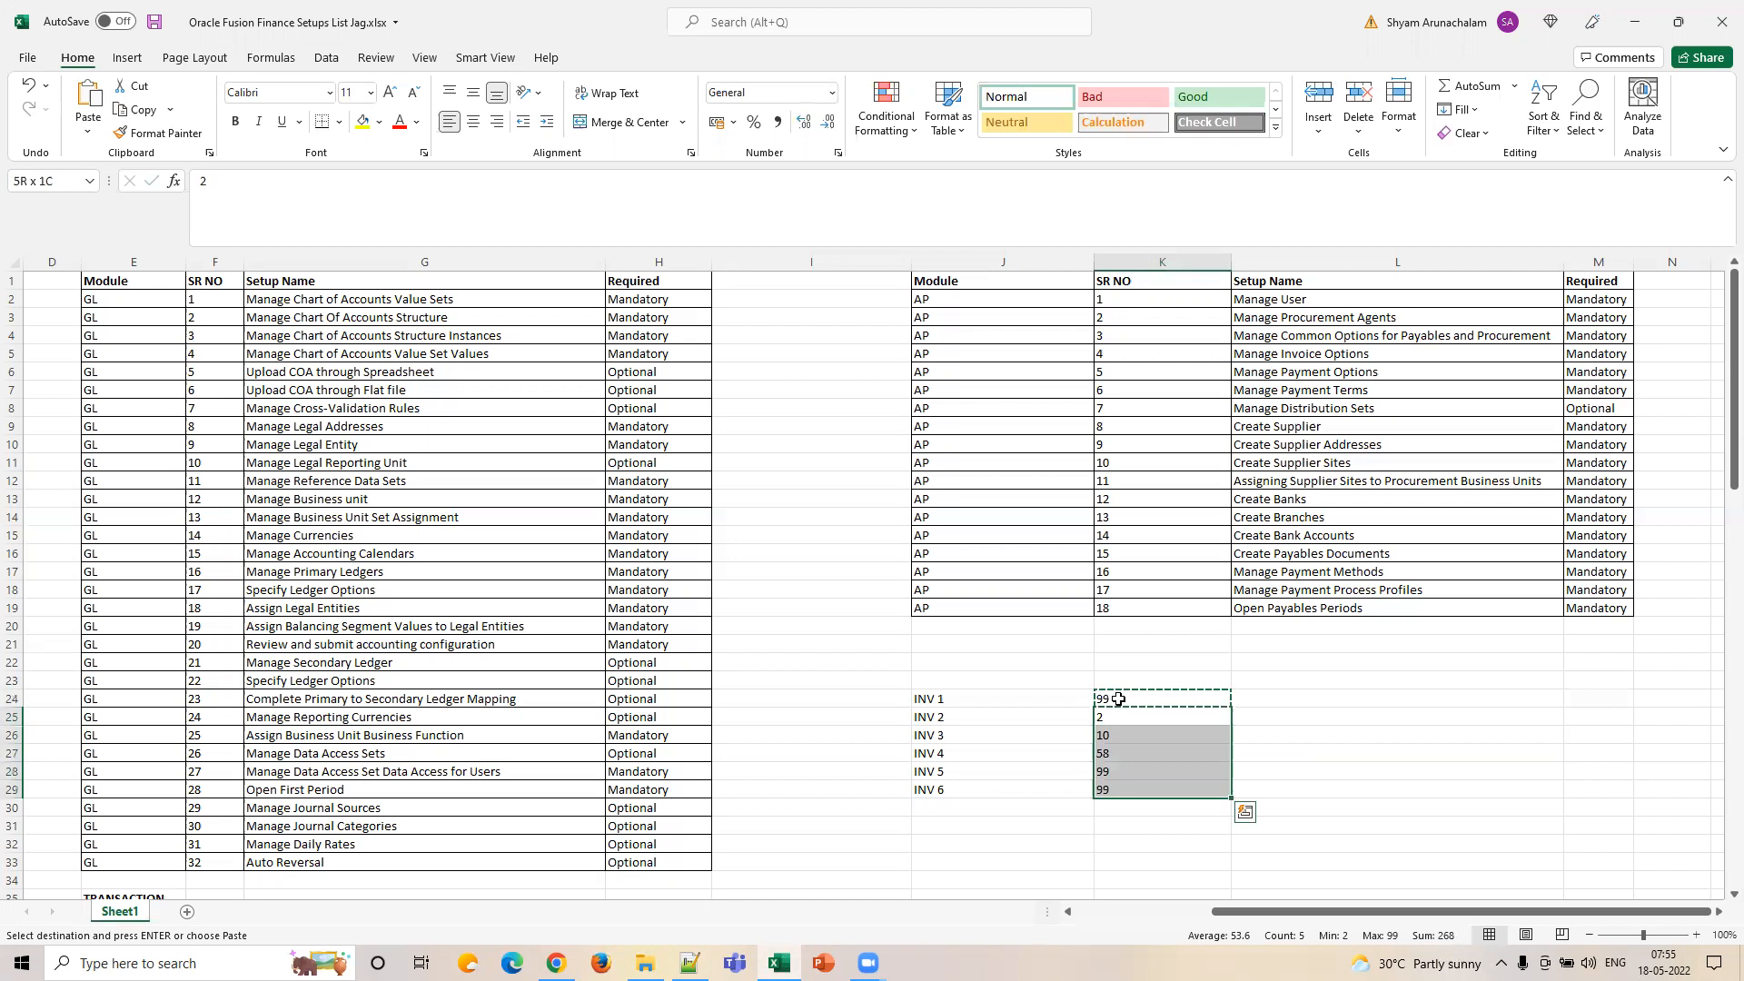
{"action": "left_click_drag", "start_coordinate": [1118, 699], "coordinate": [1106, 587]}
Clear the sample invoice and priority entries from cells J24:K29.
{"action": "left_click_drag", "start_coordinate": [977, 695], "coordinate": [1161, 777]}
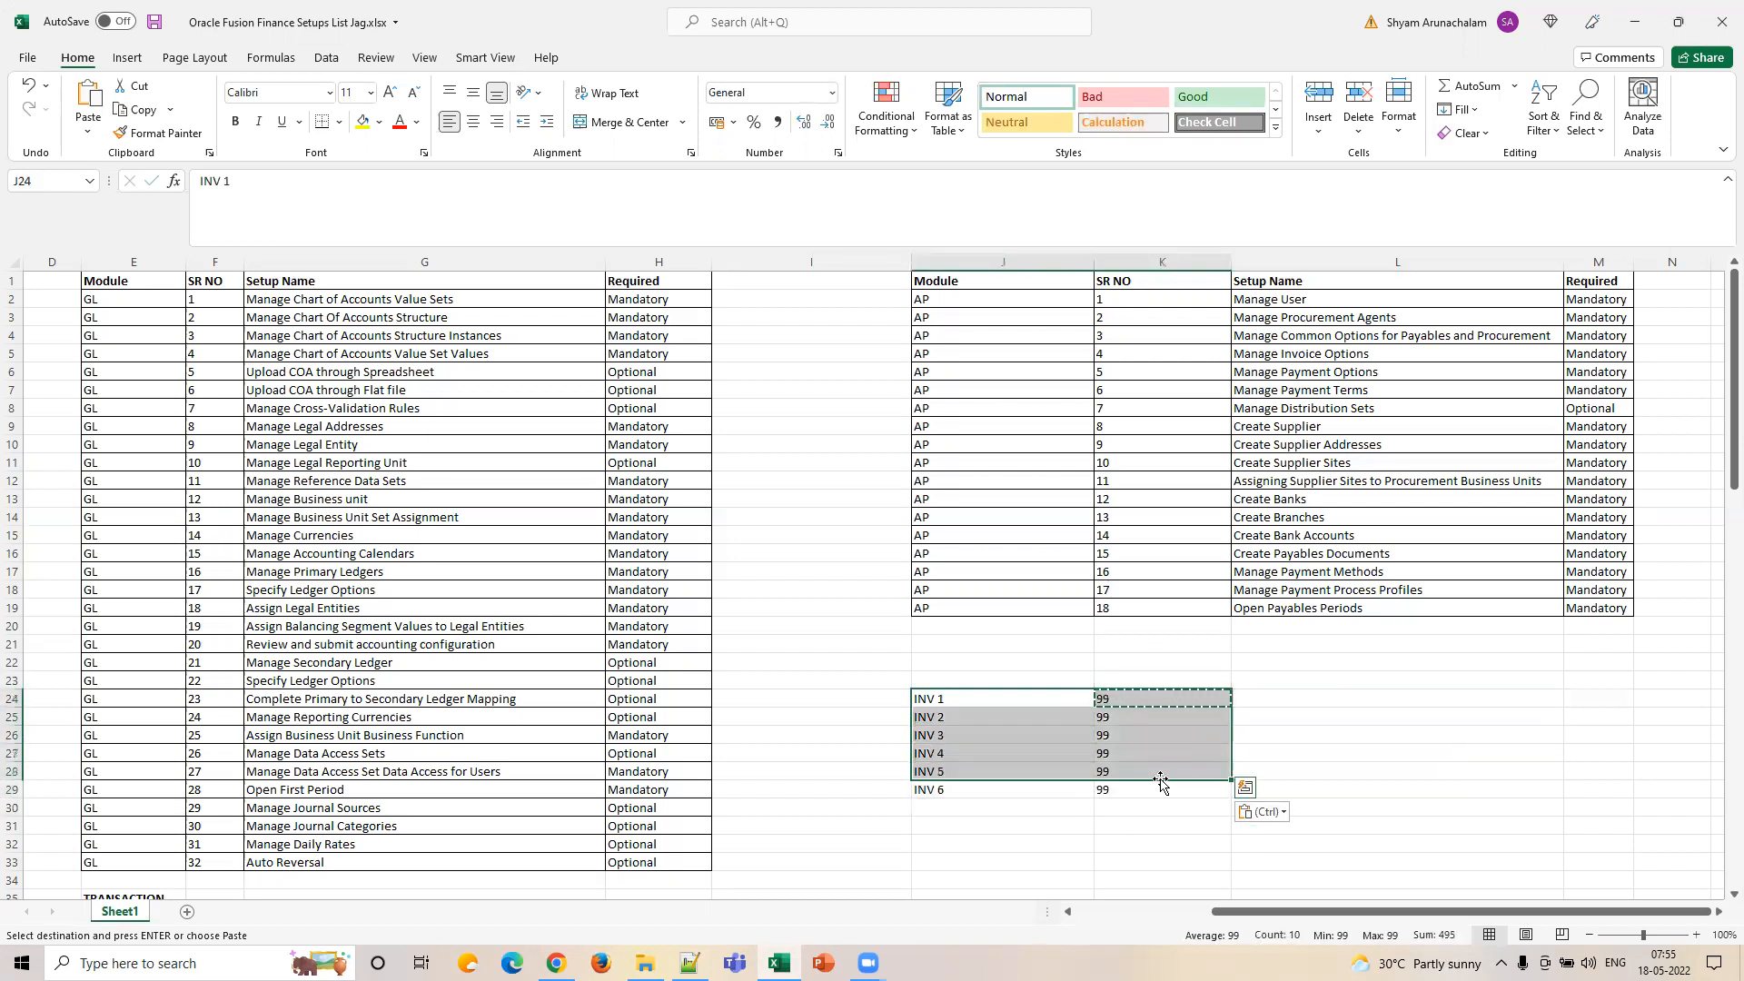
{"action": "left_click", "coordinate": [969, 701]}
{"action": "mouse_move", "coordinate": [960, 707]}
{"action": "left_mouse_down"}
{"action": "mouse_move", "coordinate": [1138, 791]}
{"action": "mouse_move", "coordinate": [994, 699]}
{"action": "mouse_move", "coordinate": [1126, 737]}
{"action": "mouse_move", "coordinate": [1135, 785]}
{"action": "left_mouse_up"}
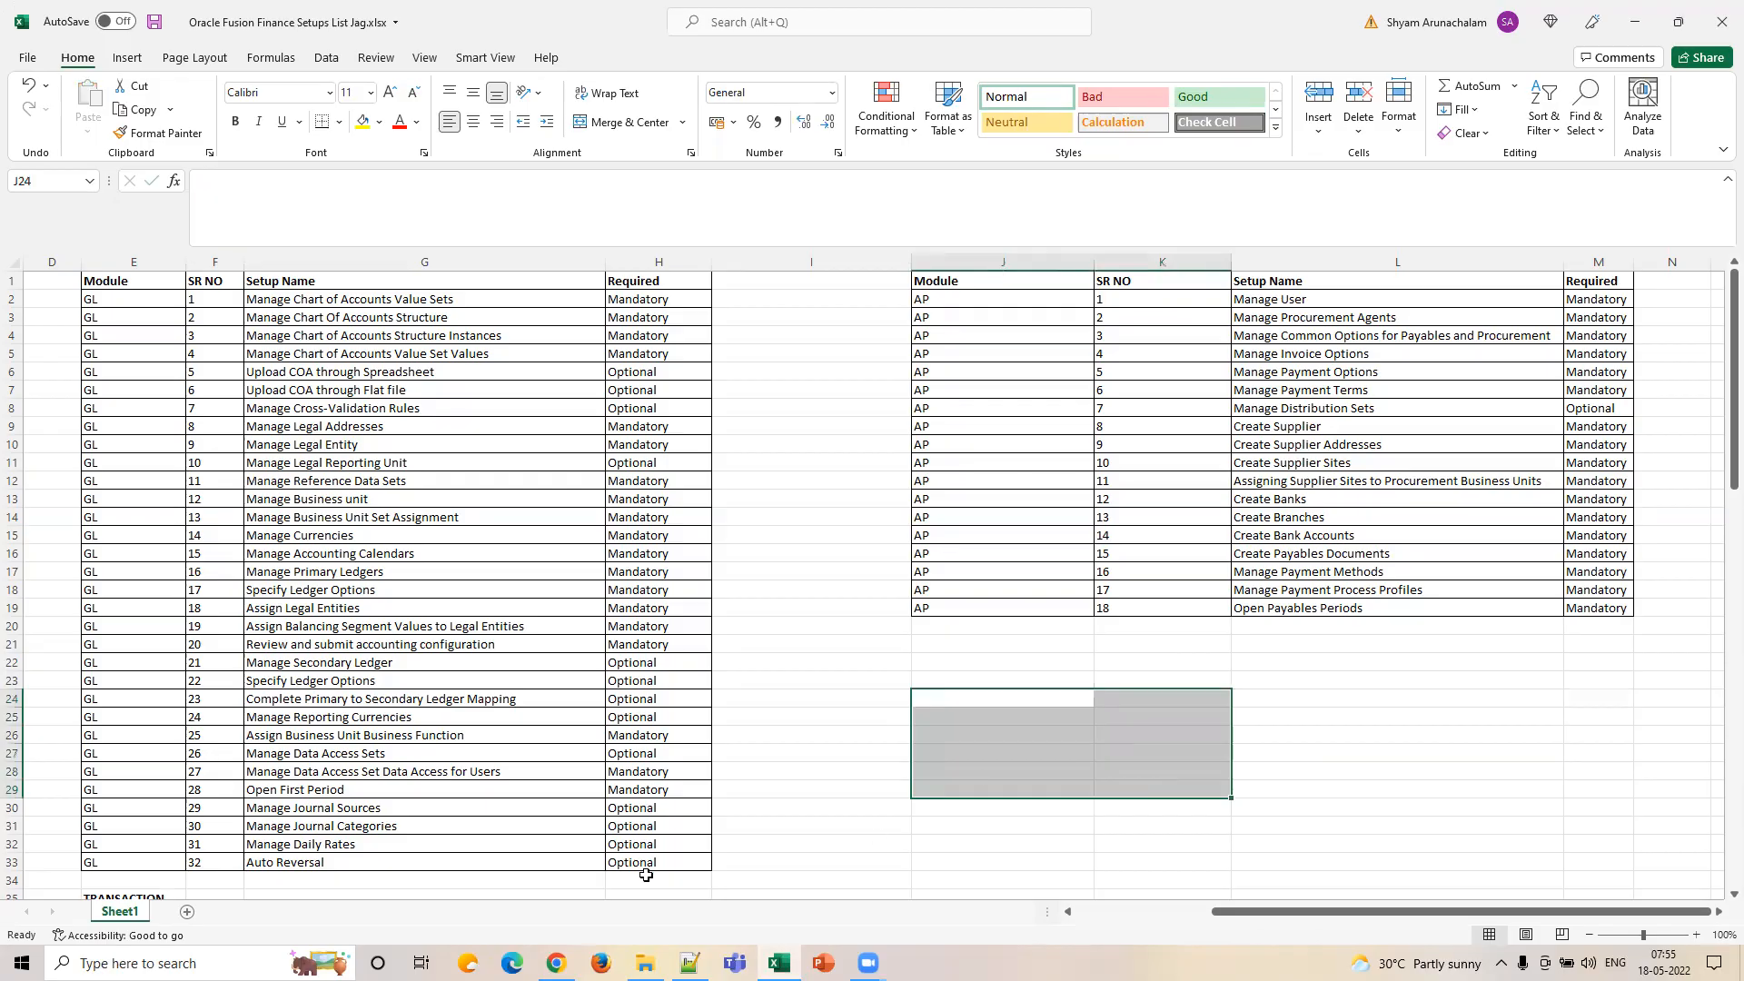
Return to Chrome, check the Payment Priority default in Manage Invoice Options, and close the invoice's installments without changes.
{"action": "left_click", "coordinate": [556, 963]}
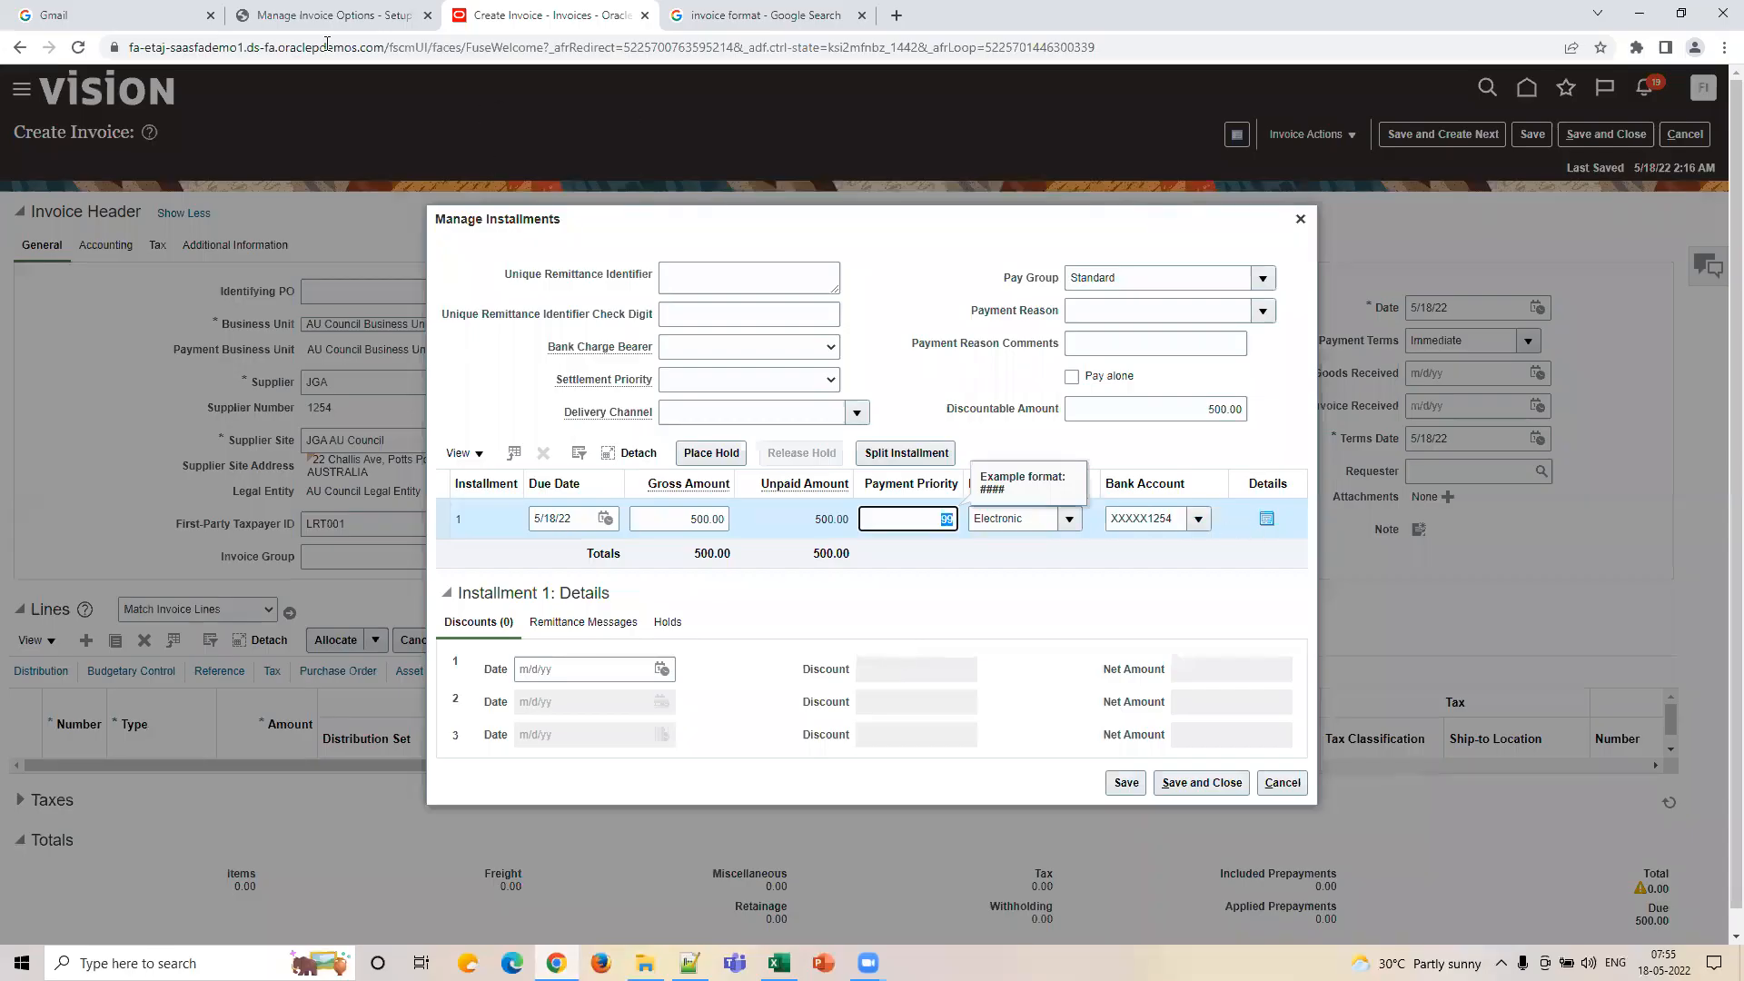
{"action": "left_click", "coordinate": [310, 18]}
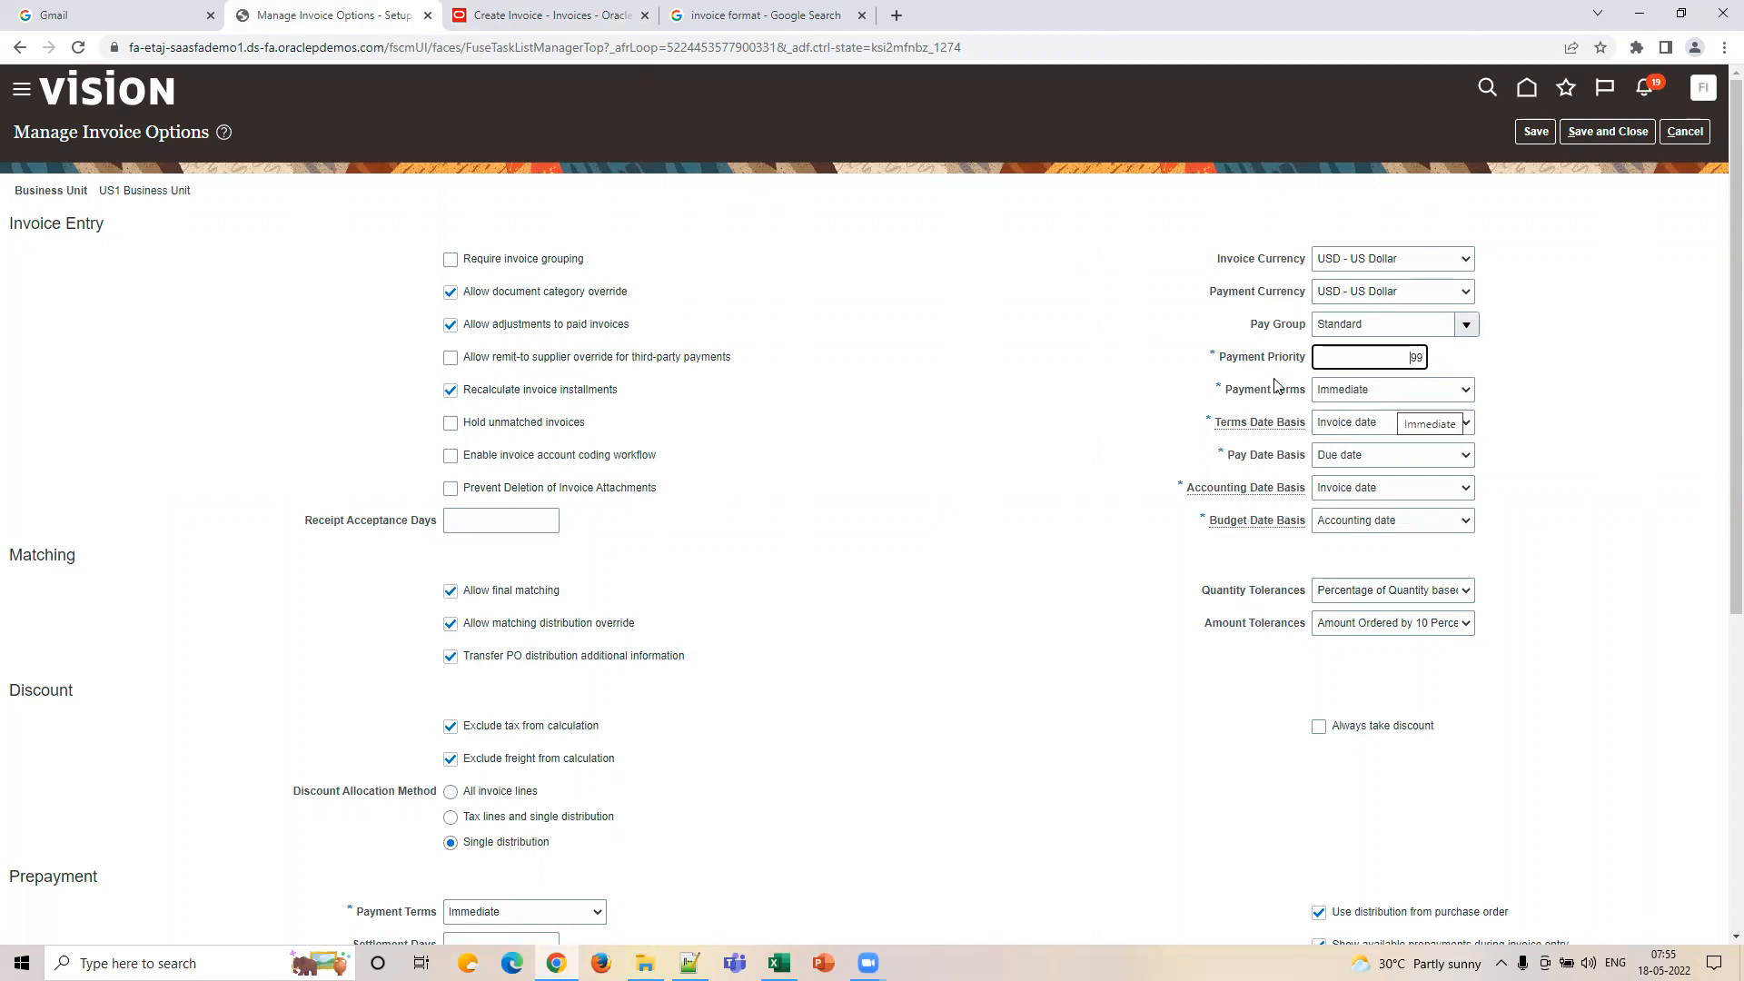
{"action": "left_click", "coordinate": [503, 30]}
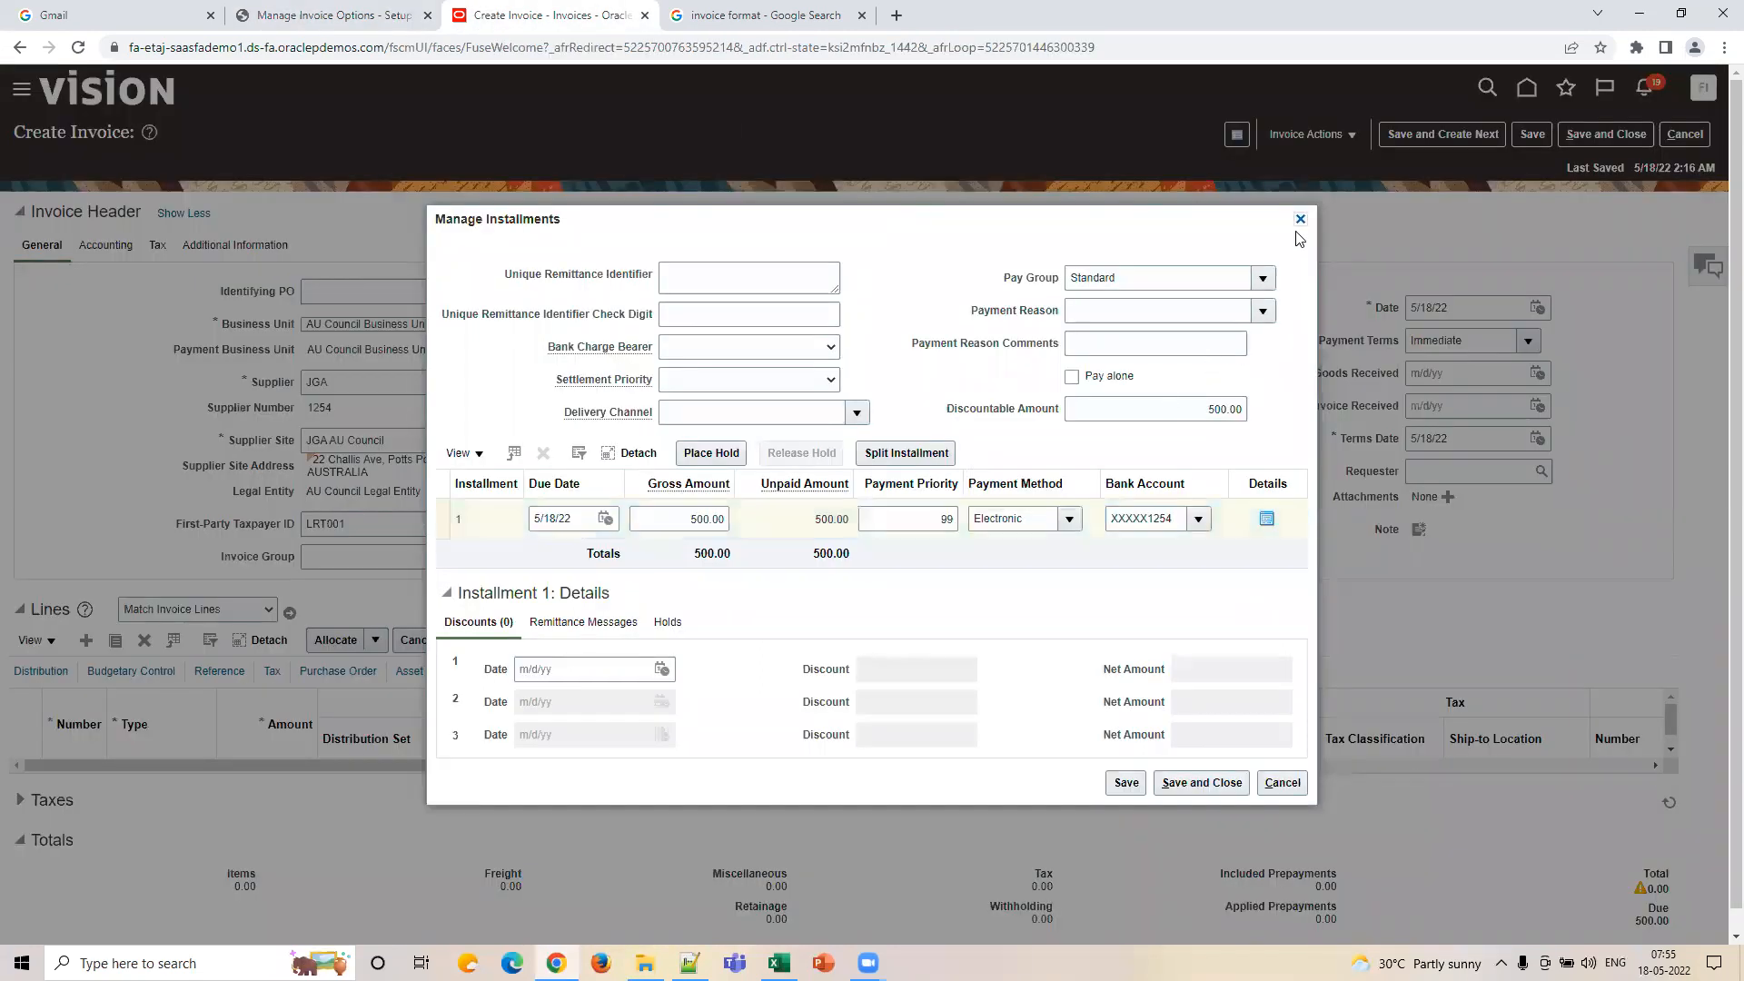
{"action": "left_click", "coordinate": [1300, 219]}
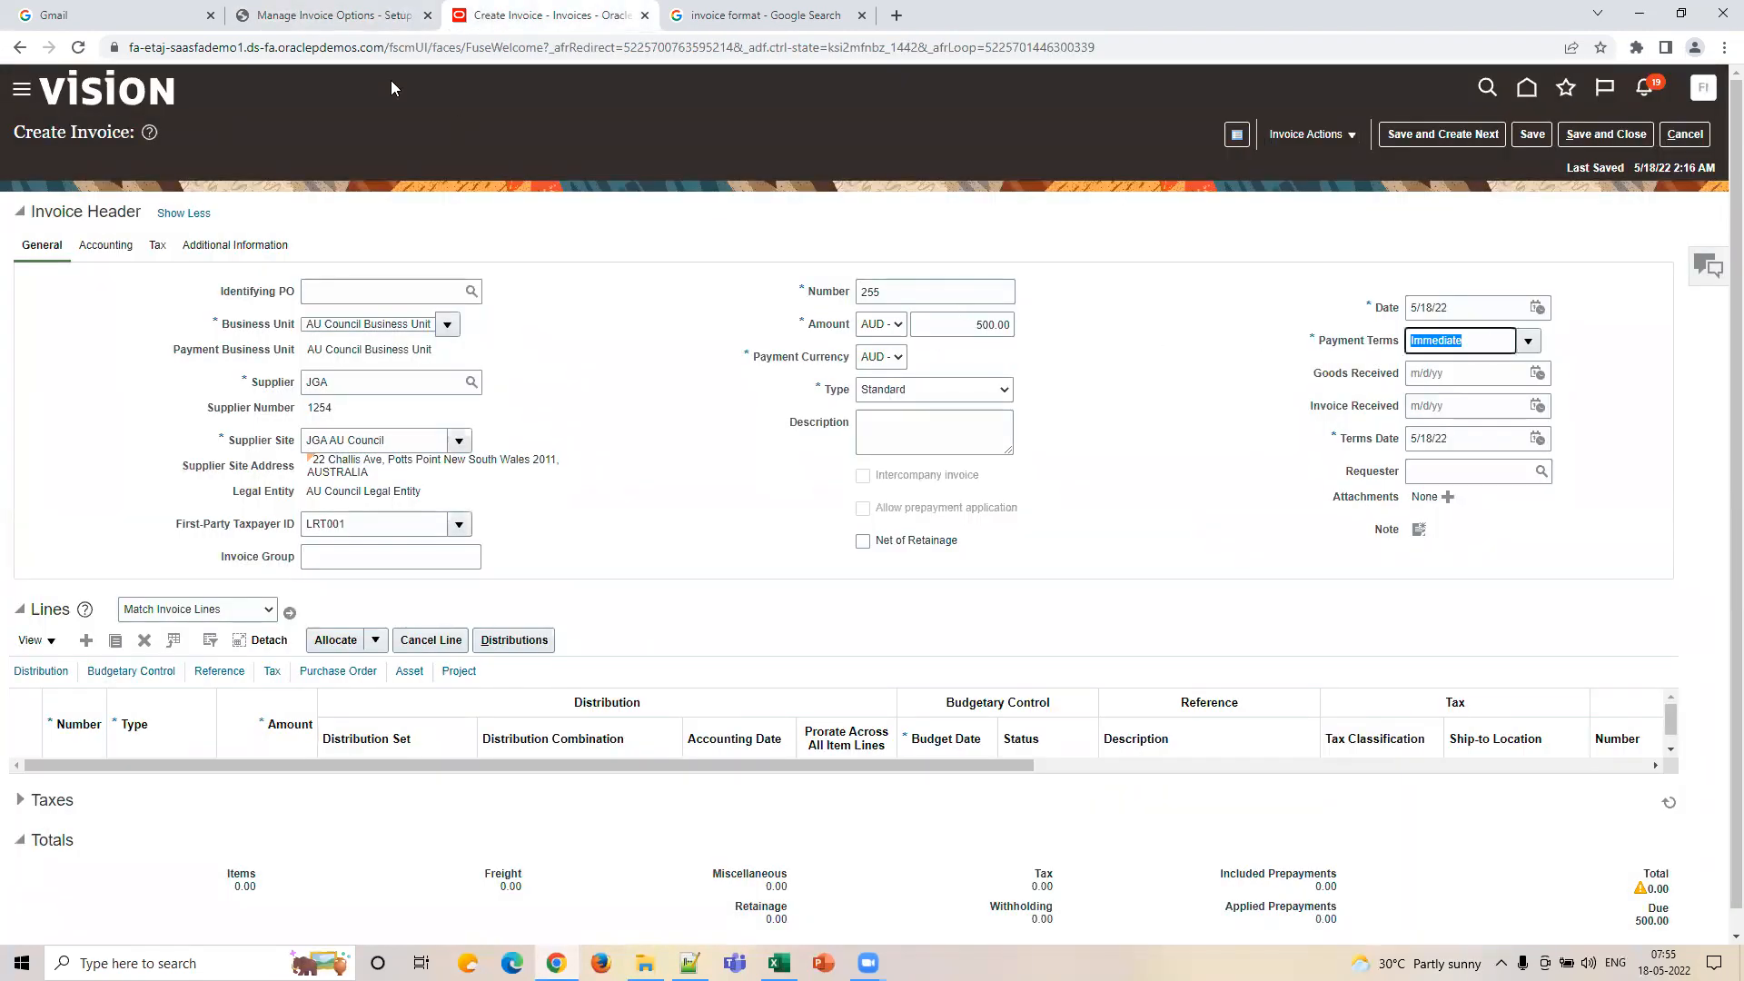
Check the Terms Date Basis setting and its description on the Manage Invoice Options page.
{"action": "left_click", "coordinate": [396, 12]}
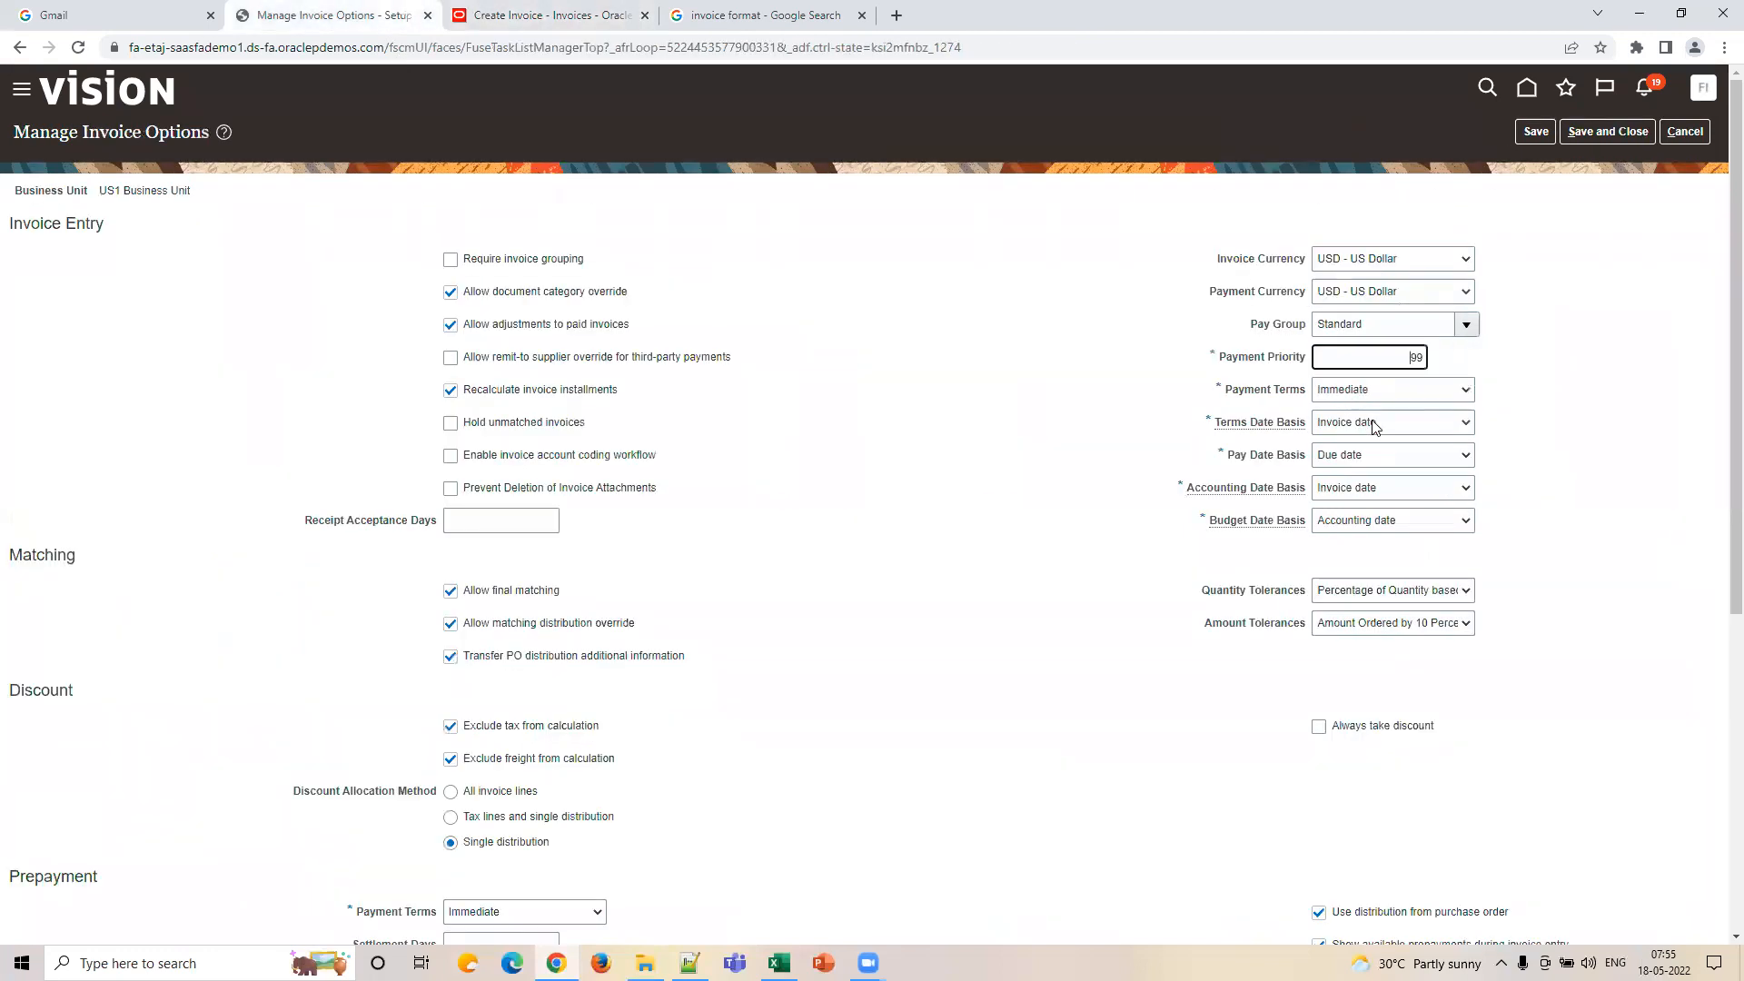
{"action": "left_click", "coordinate": [1373, 424]}
{"action": "left_click", "coordinate": [1374, 424]}
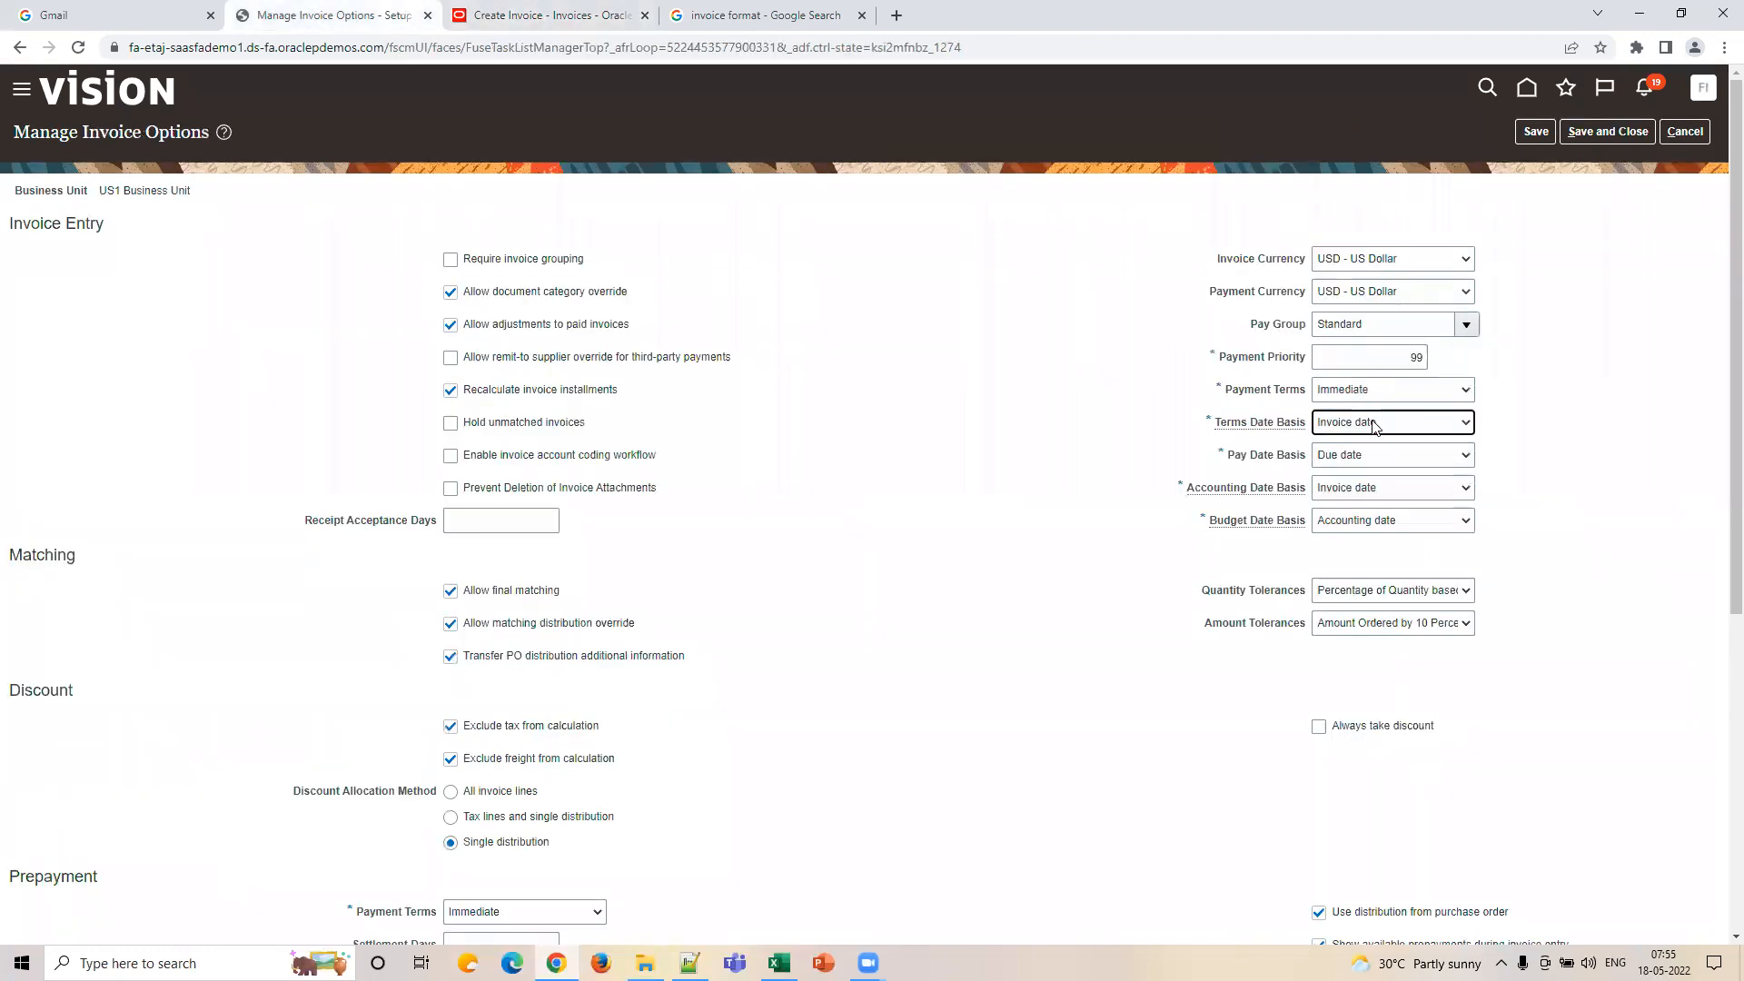
{"action": "mouse_move", "coordinate": [1253, 425]}
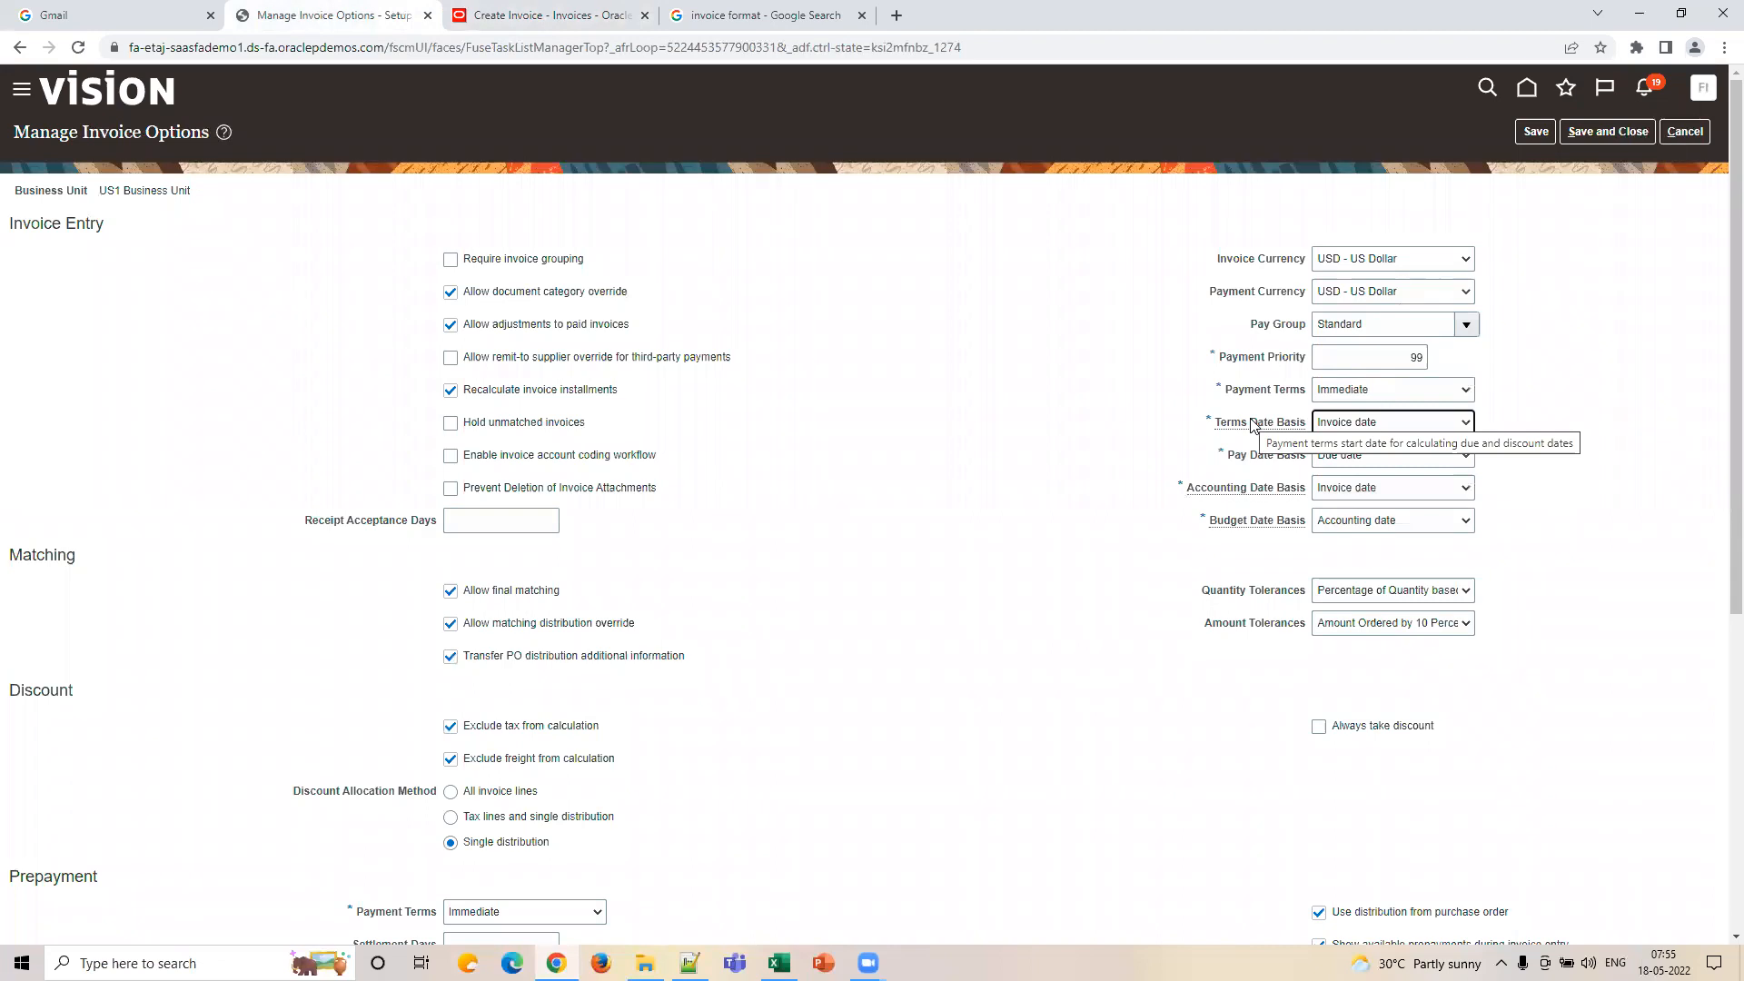
Examine the invoice header's Date, Payment Terms and Terms Date on the Create Invoice page.
{"action": "left_click", "coordinate": [599, 20]}
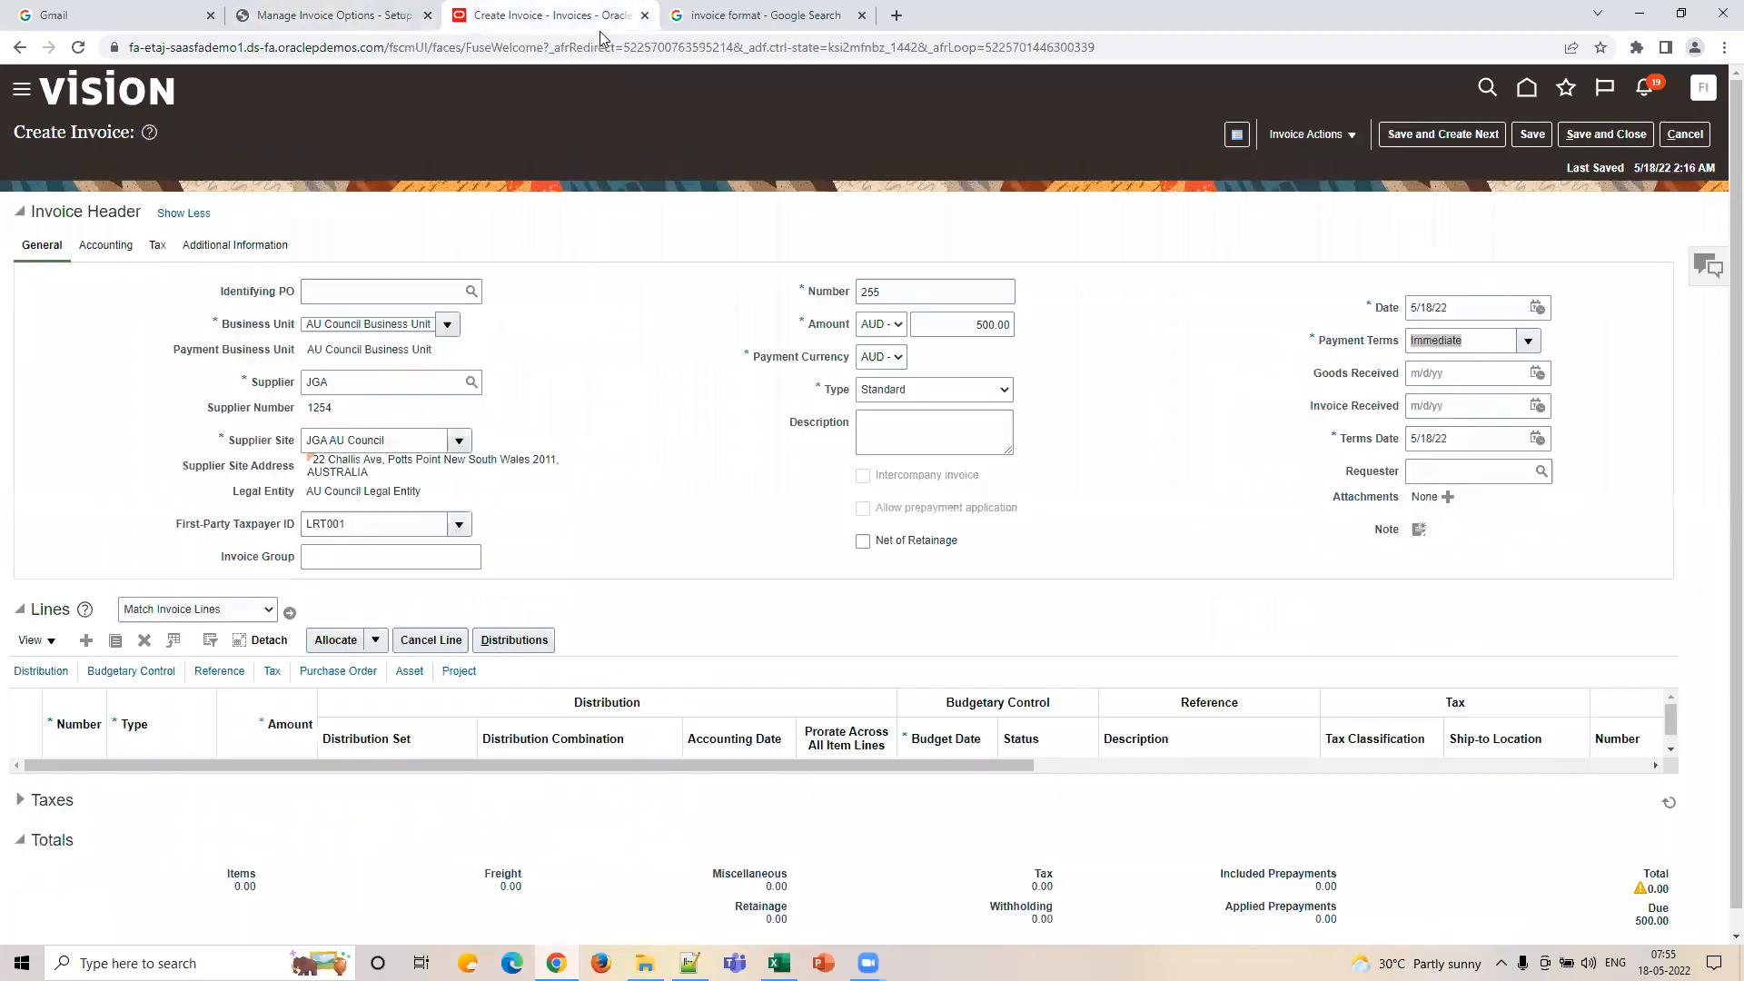
{"action": "left_click", "coordinate": [1222, 427]}
{"action": "left_click", "coordinate": [1457, 343]}
{"action": "left_click", "coordinate": [1468, 307]}
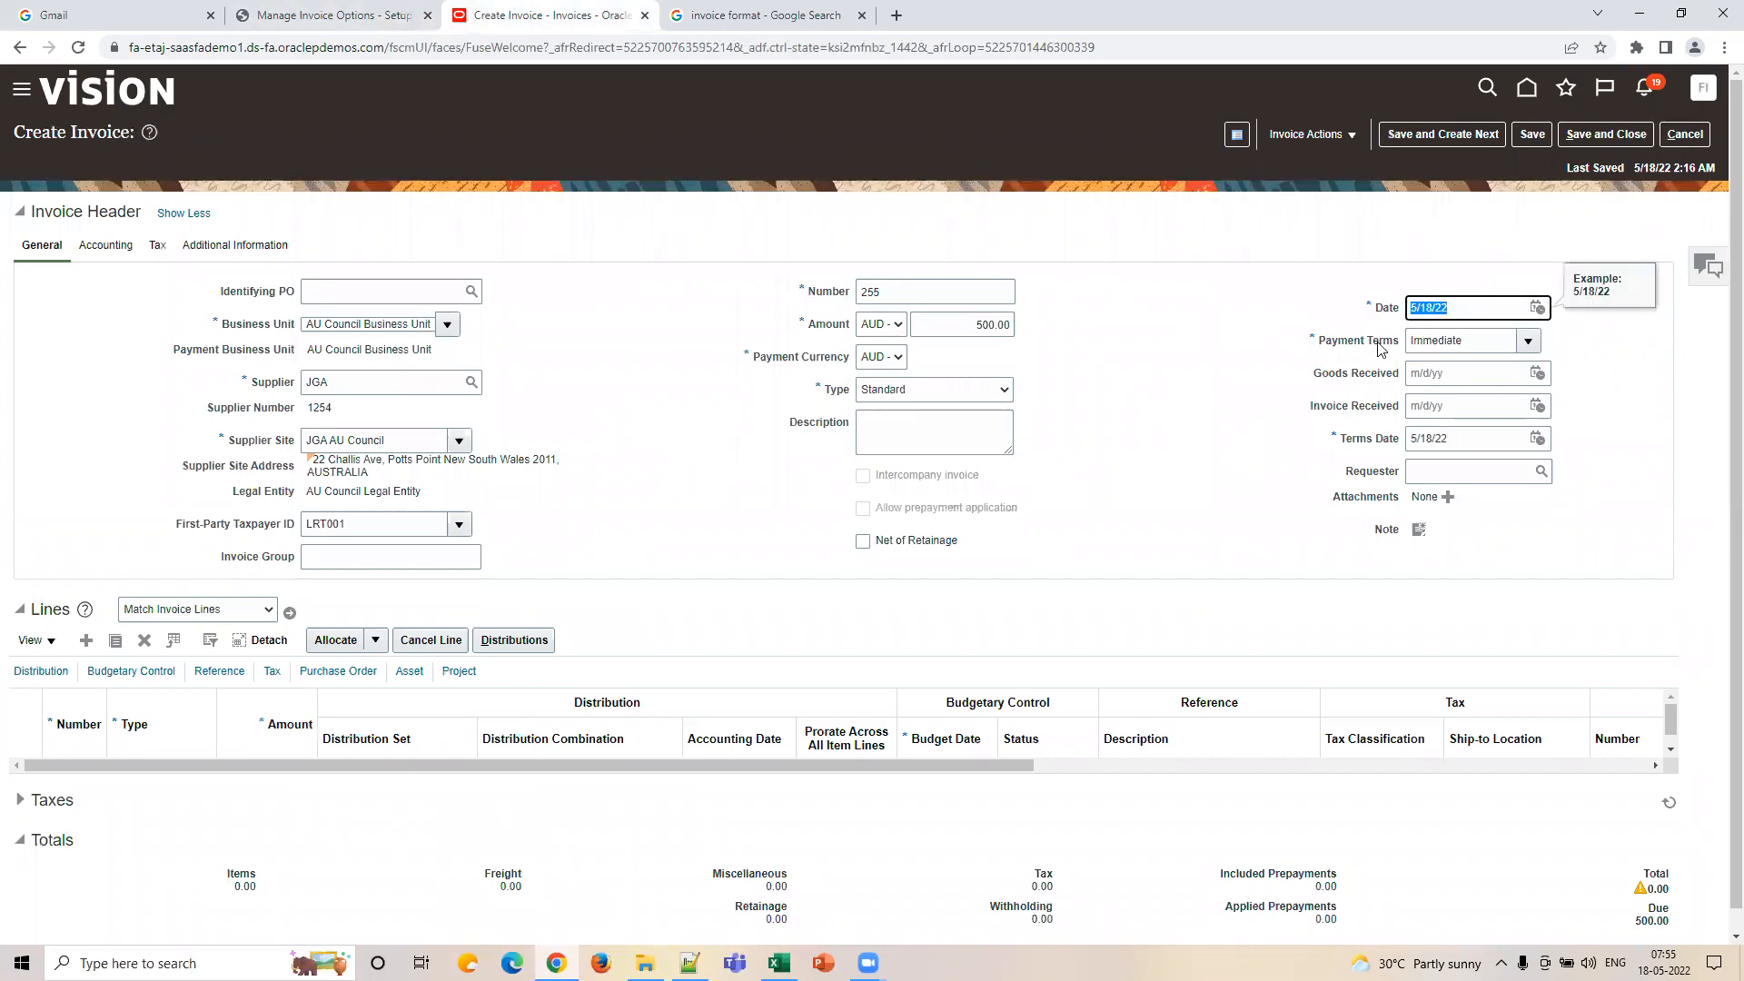
{"action": "left_click", "coordinate": [1459, 441]}
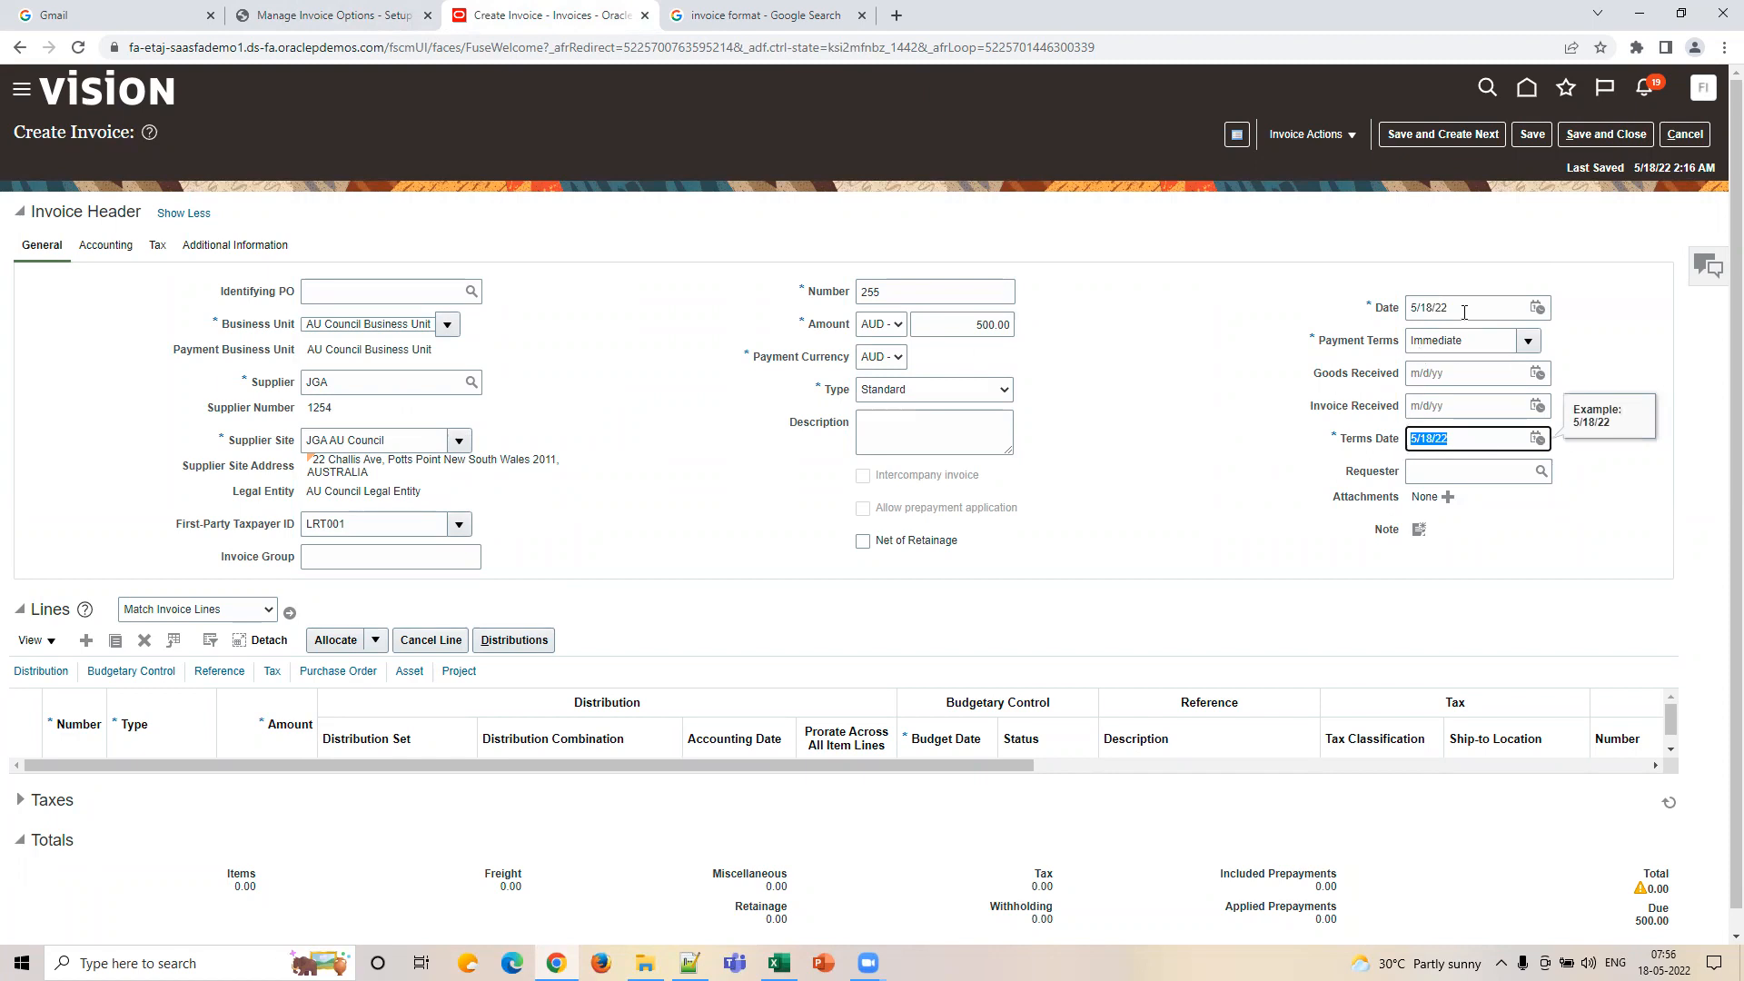
{"action": "left_click_drag", "start_coordinate": [1464, 312], "coordinate": [1400, 313]}
{"action": "left_click_drag", "start_coordinate": [1464, 438], "coordinate": [1346, 443]}
{"action": "left_click", "coordinate": [1447, 339]}
{"action": "left_click_drag", "start_coordinate": [1468, 308], "coordinate": [1353, 348]}
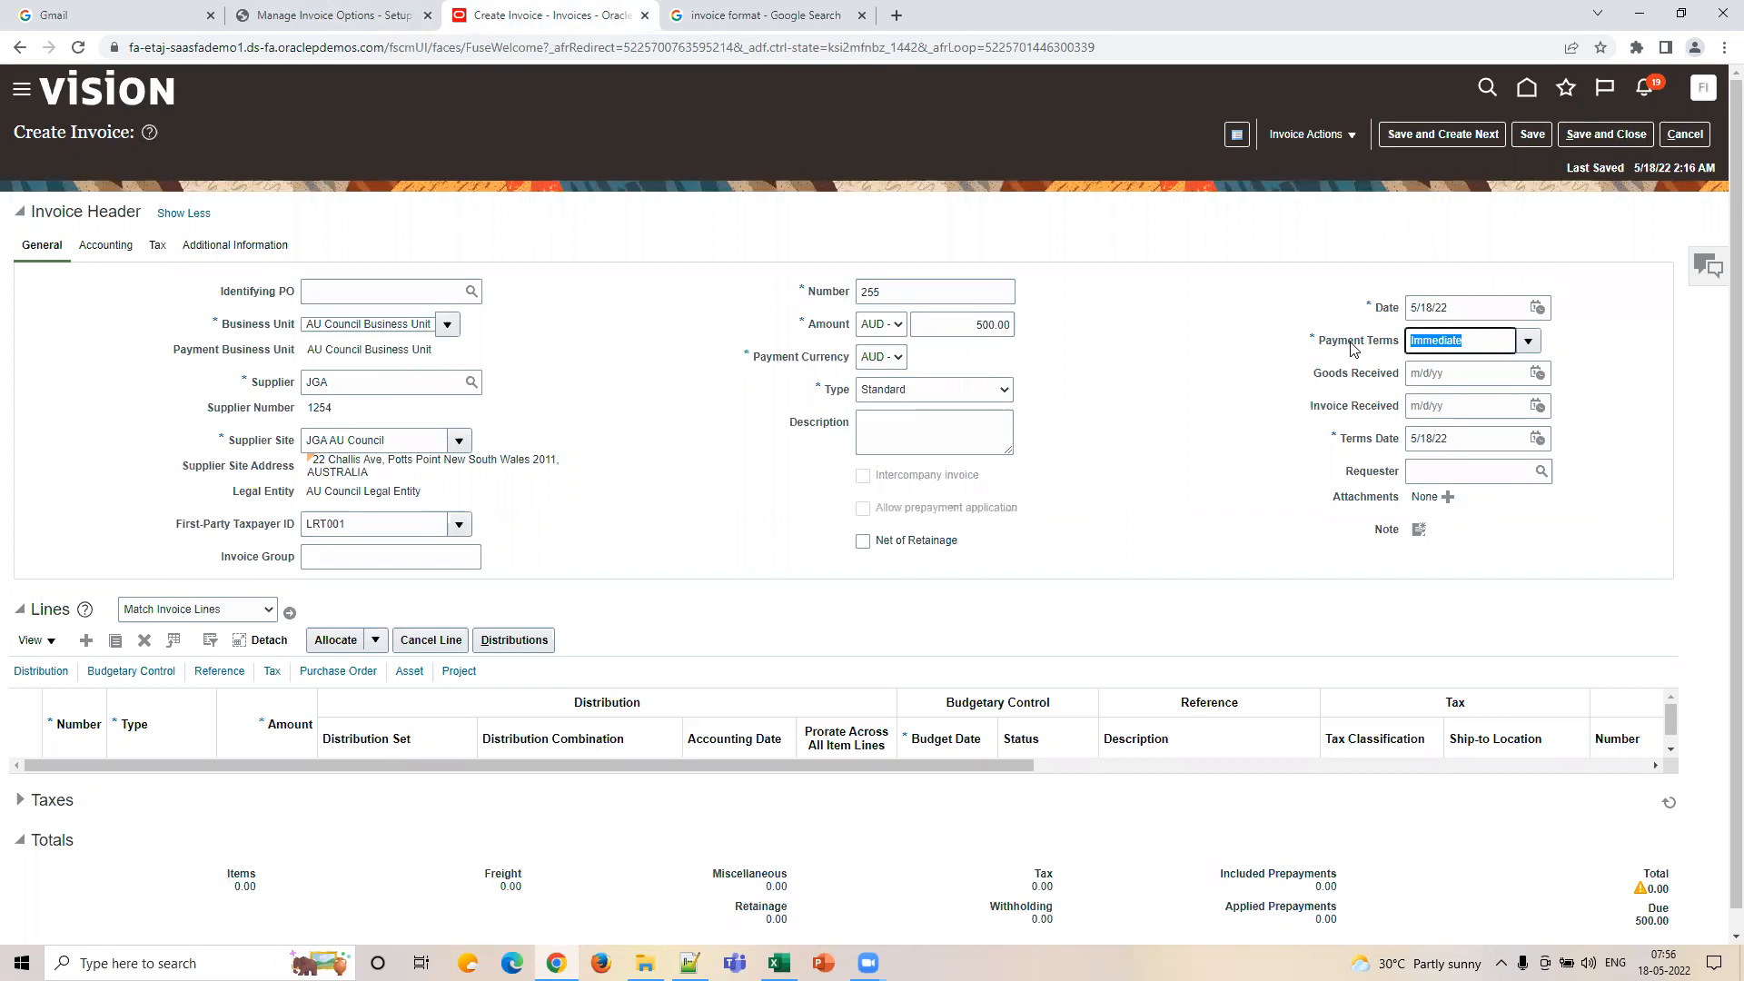
{"action": "left_click", "coordinate": [1466, 441]}
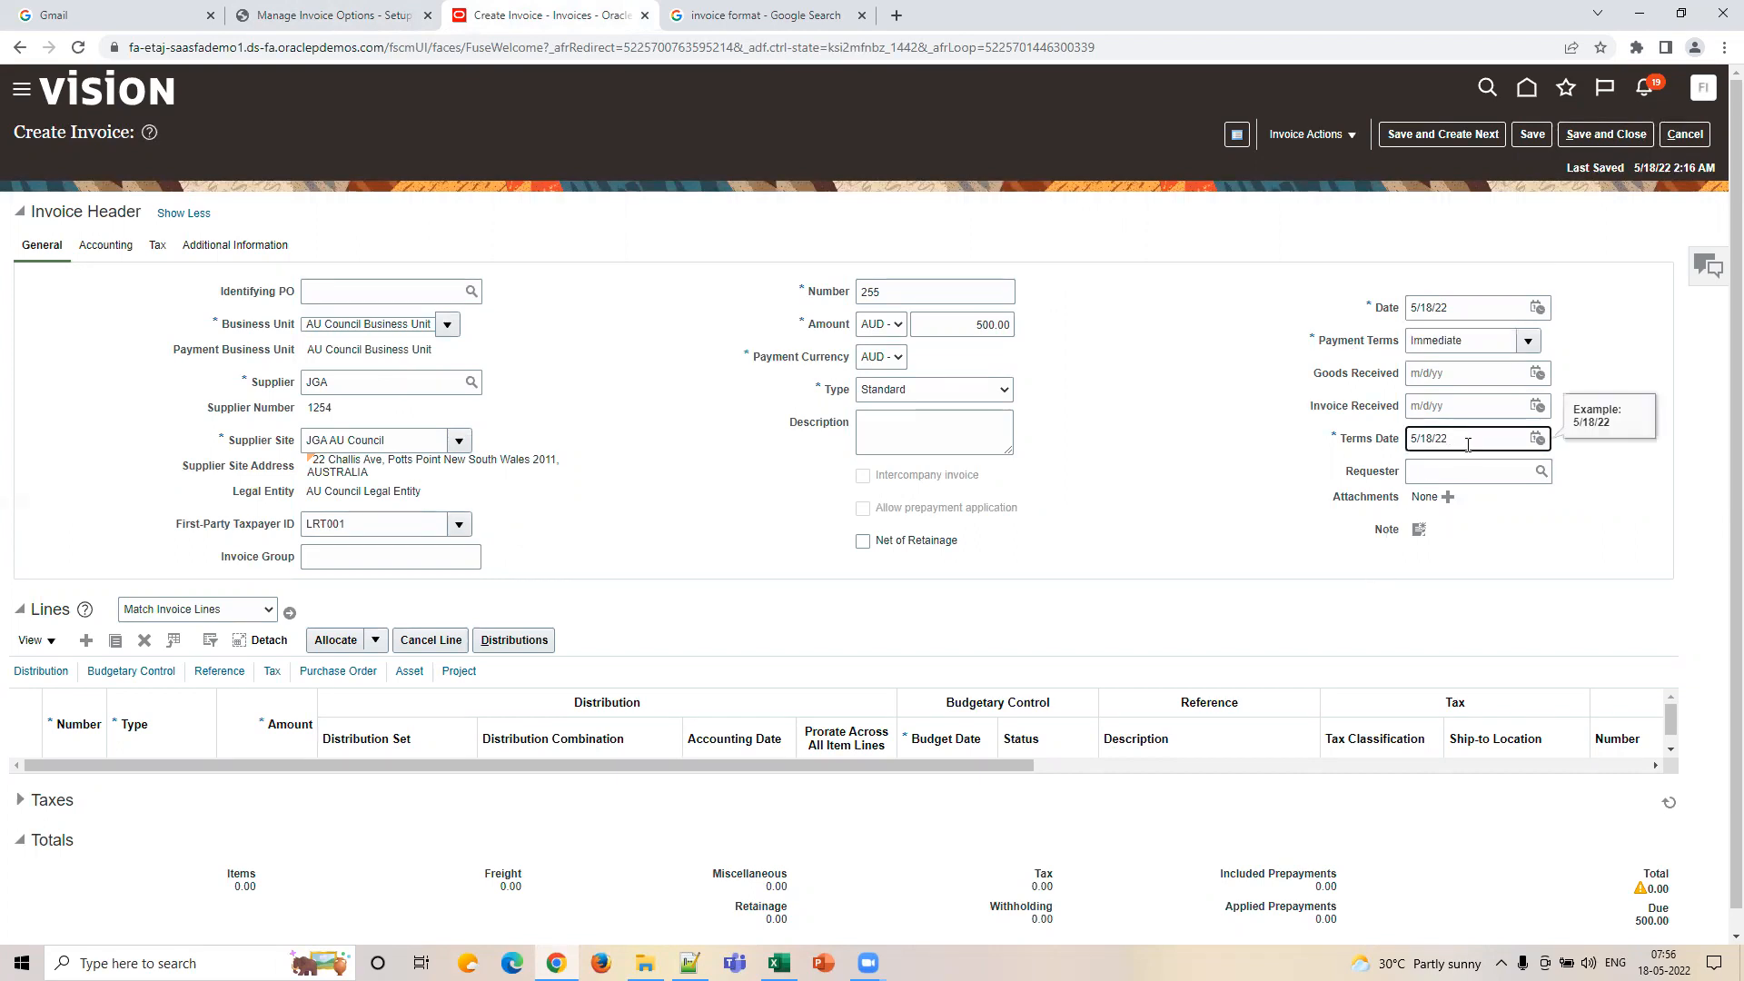
{"action": "left_click_drag", "start_coordinate": [1468, 444], "coordinate": [1344, 444]}
{"action": "left_click", "coordinate": [1464, 438]}
Try End of Month as the invoice's Payment Terms, ending with 2/10 Net 30 selected.
{"action": "left_click", "coordinate": [1527, 341]}
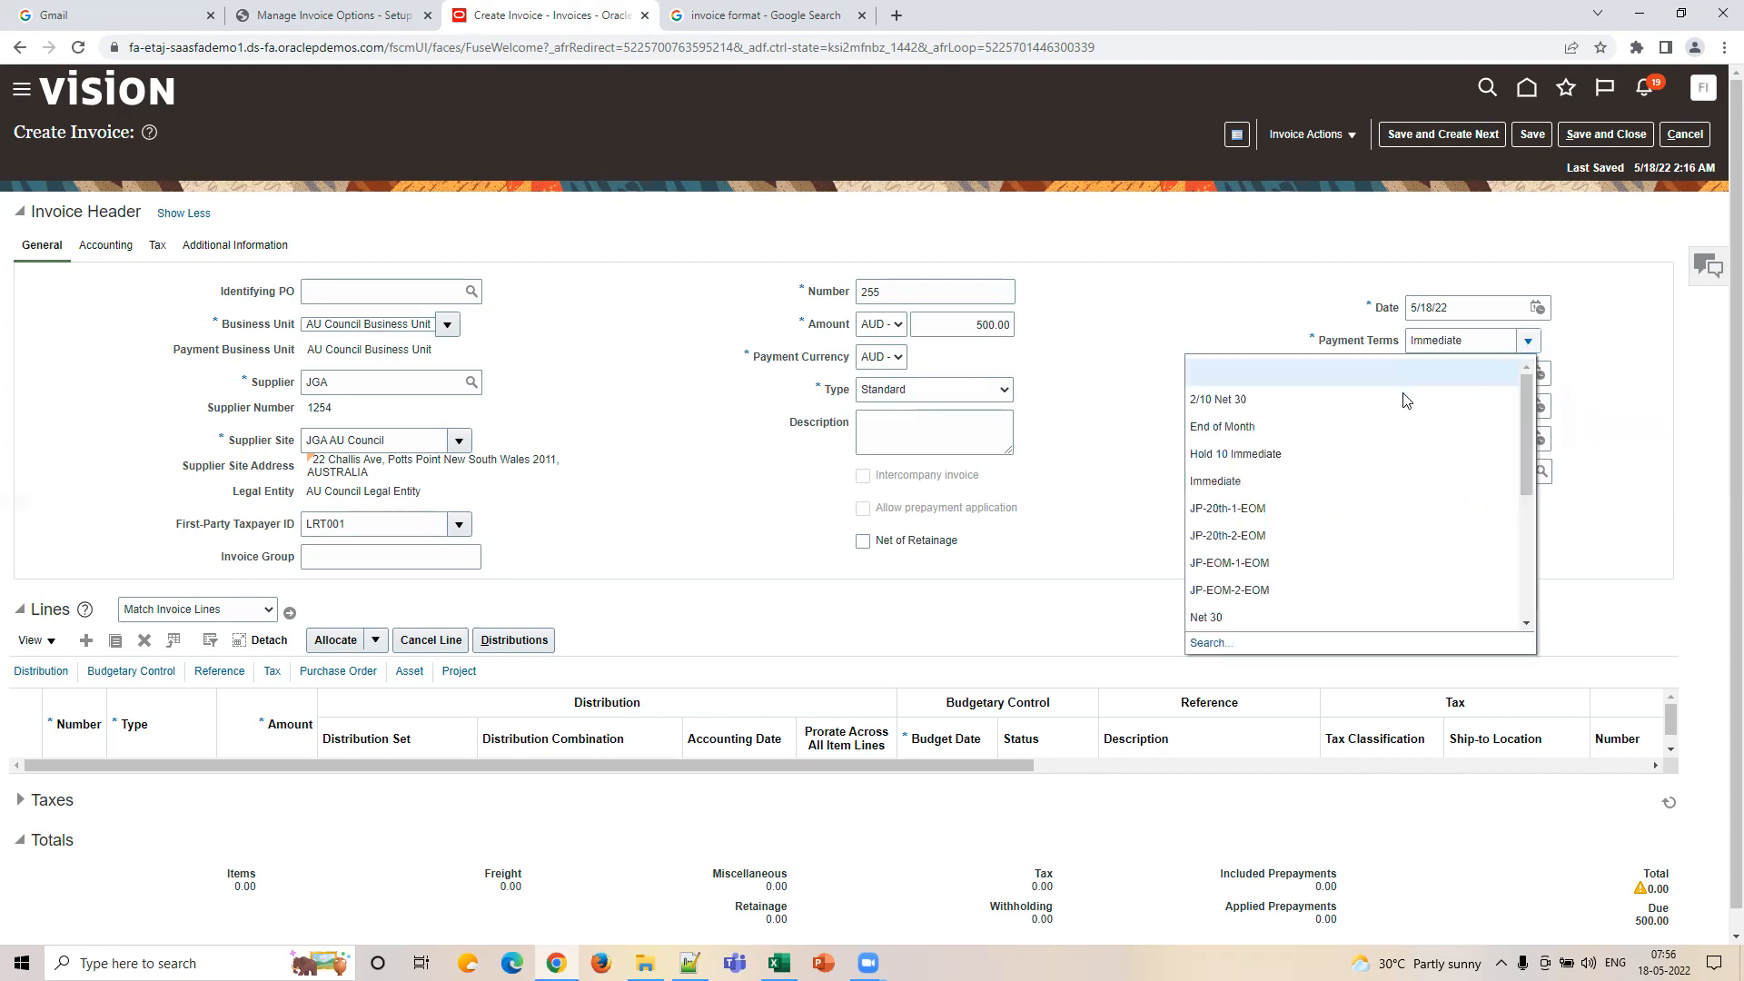
{"action": "left_click", "coordinate": [1291, 419]}
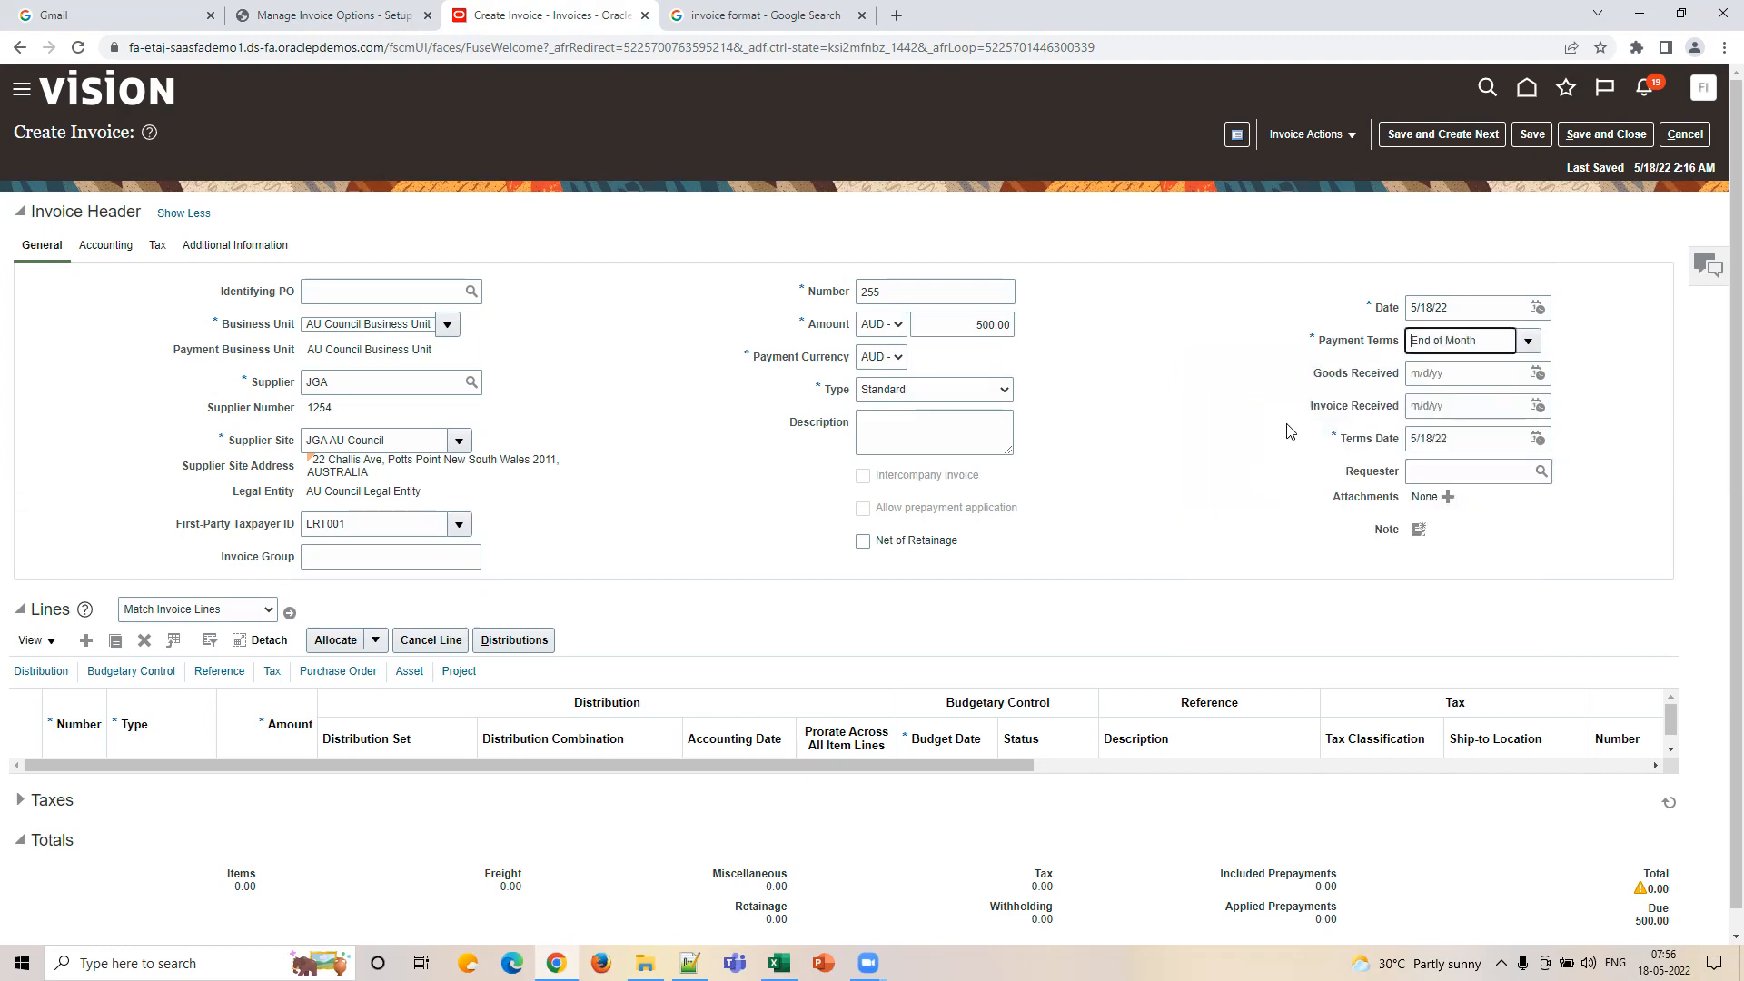
{"action": "left_click", "coordinate": [1527, 341]}
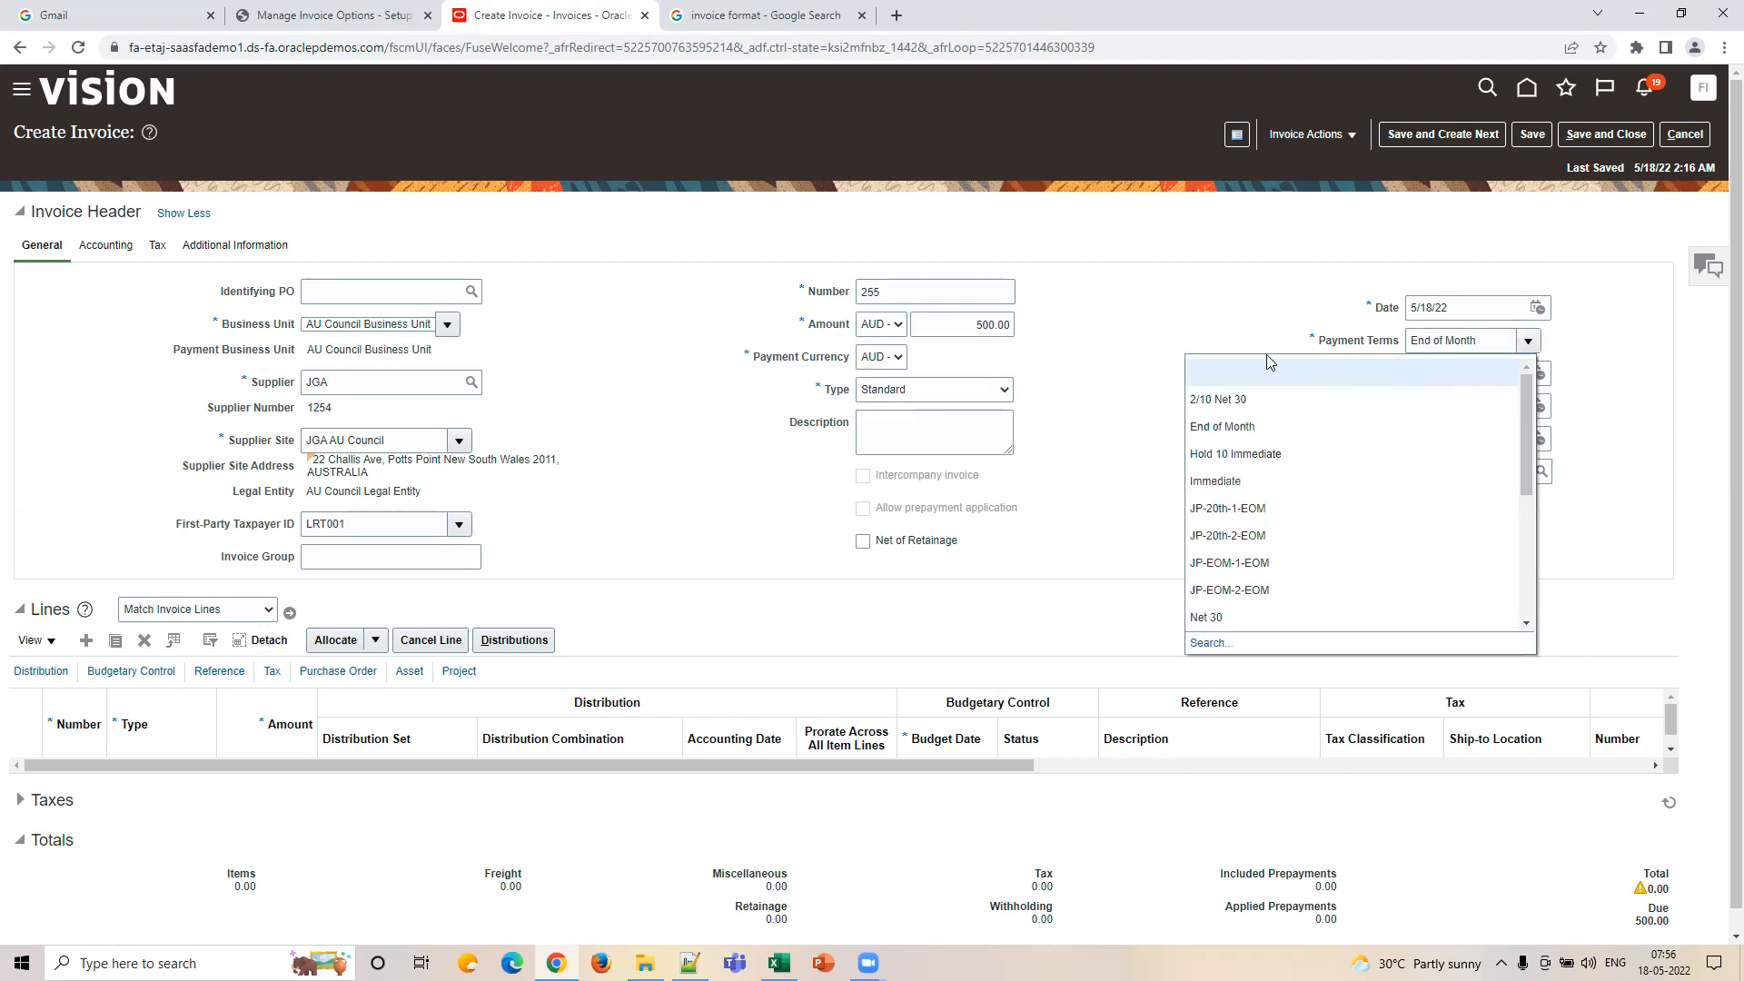
{"action": "left_click", "coordinate": [1255, 404]}
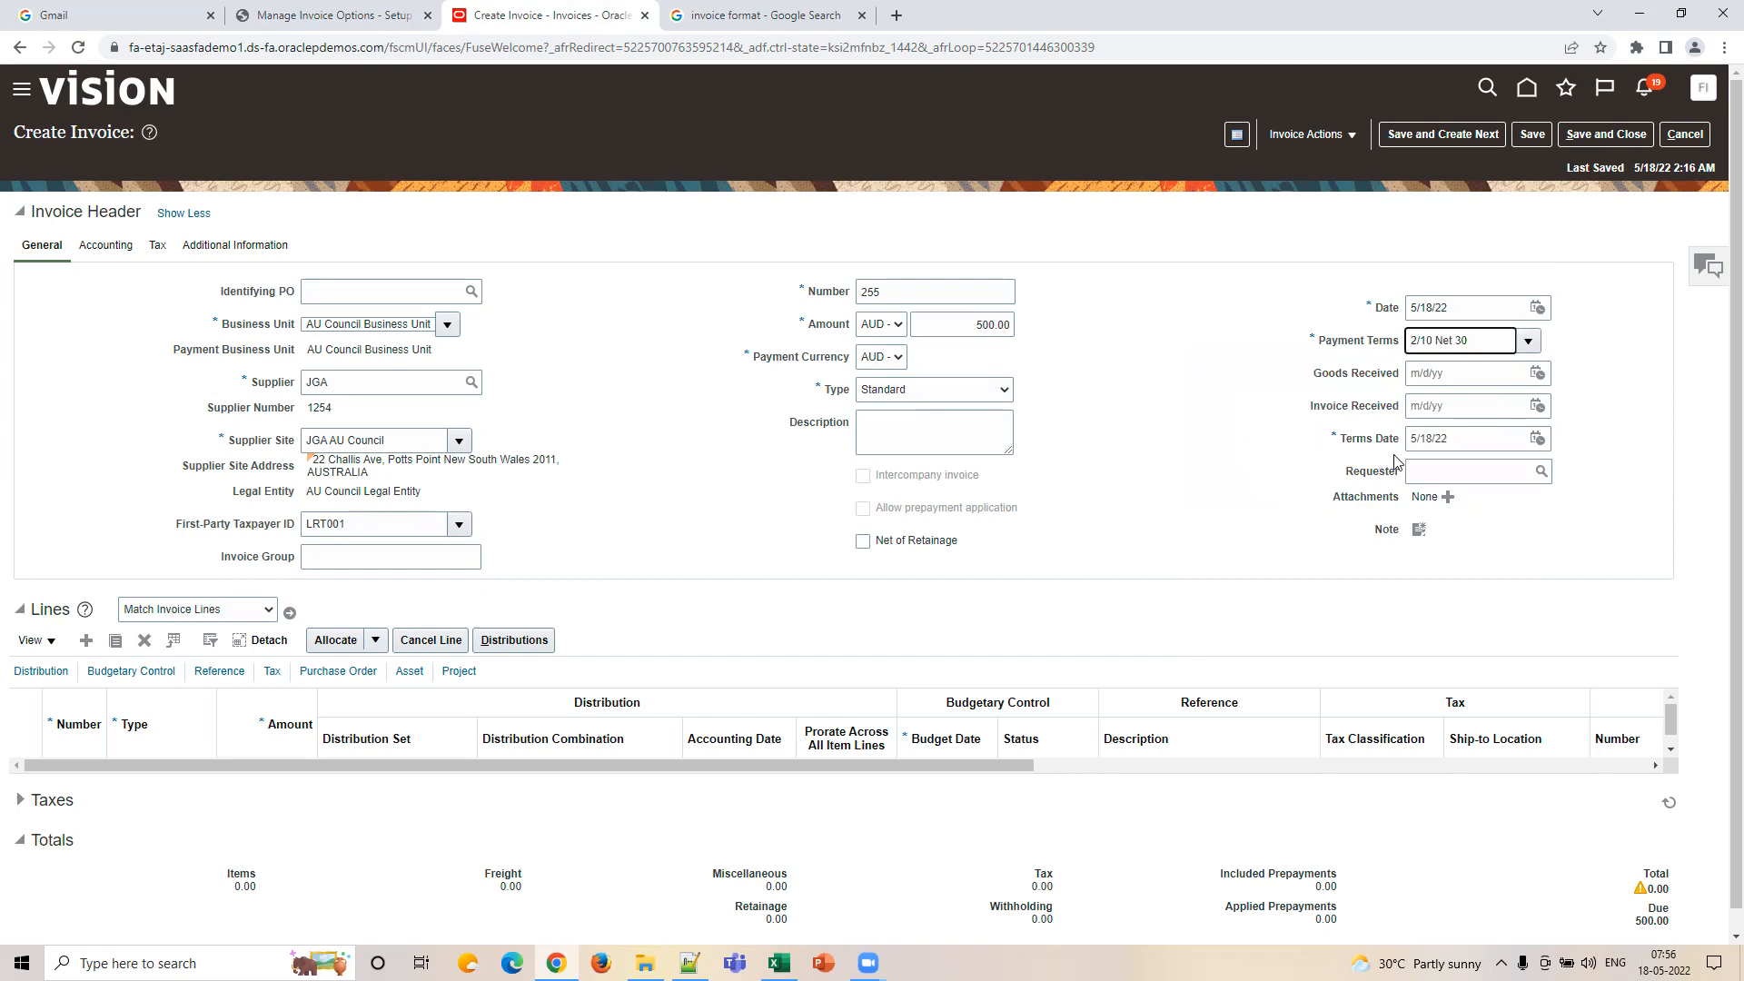
{"action": "left_click", "coordinate": [1455, 439]}
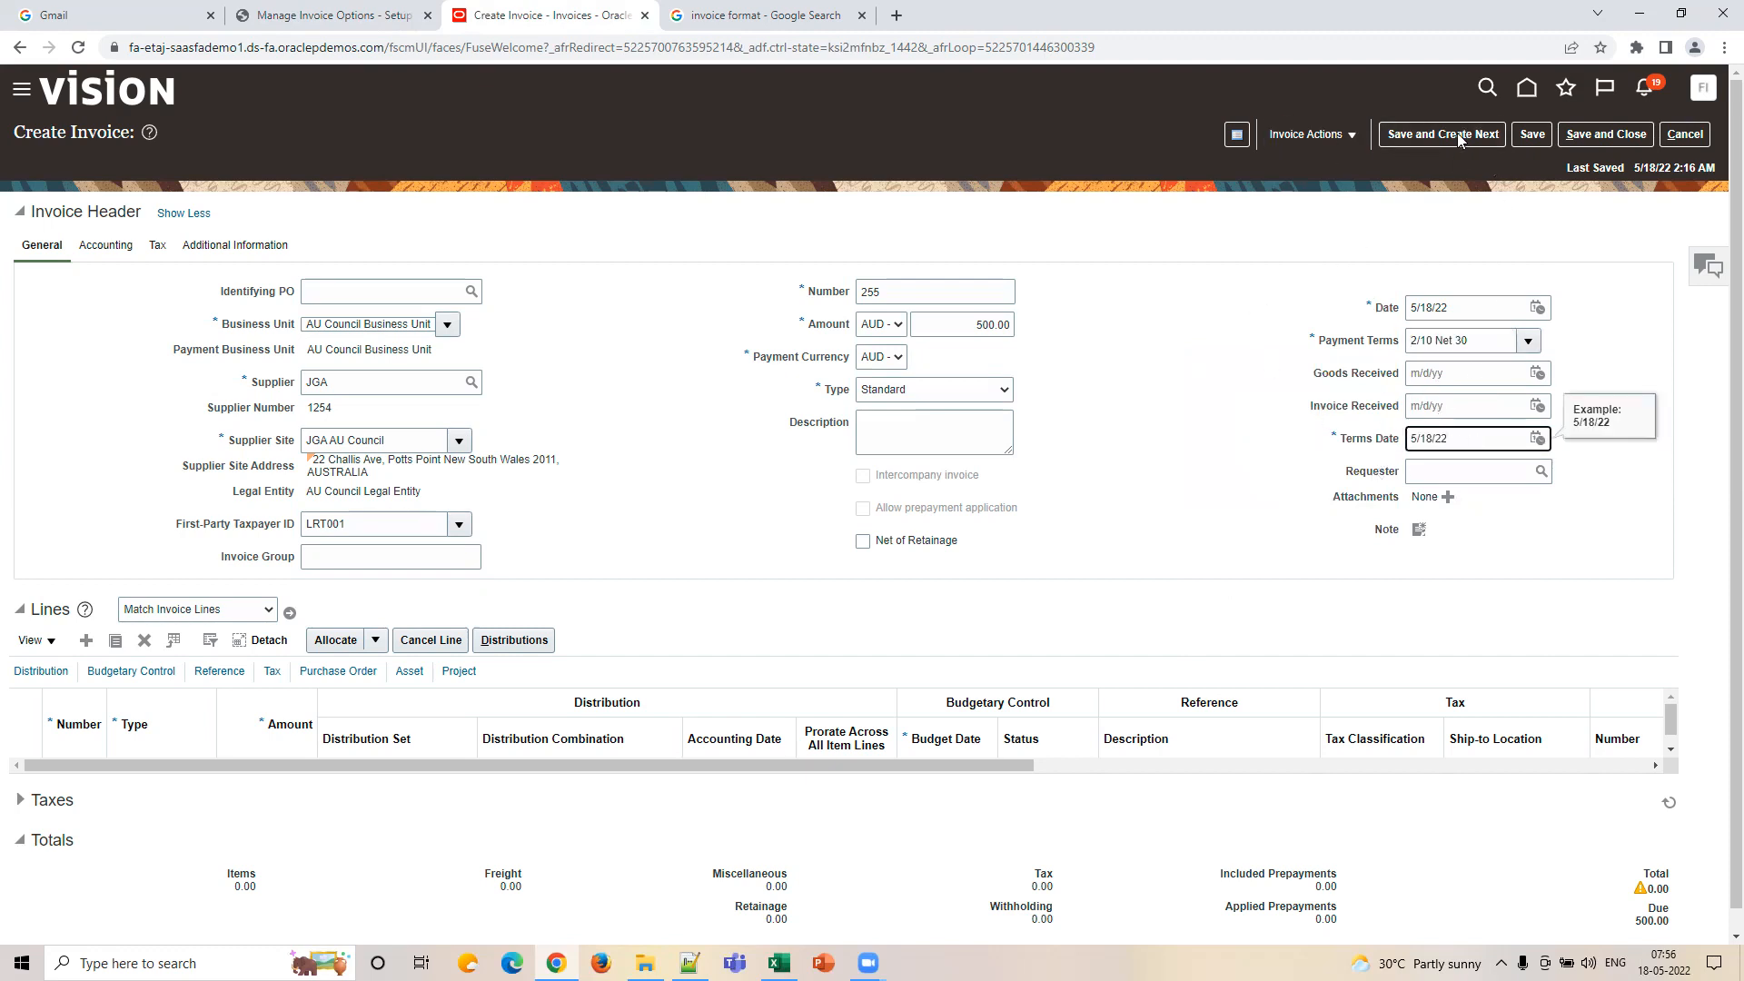
{"action": "left_click", "coordinate": [1460, 342]}
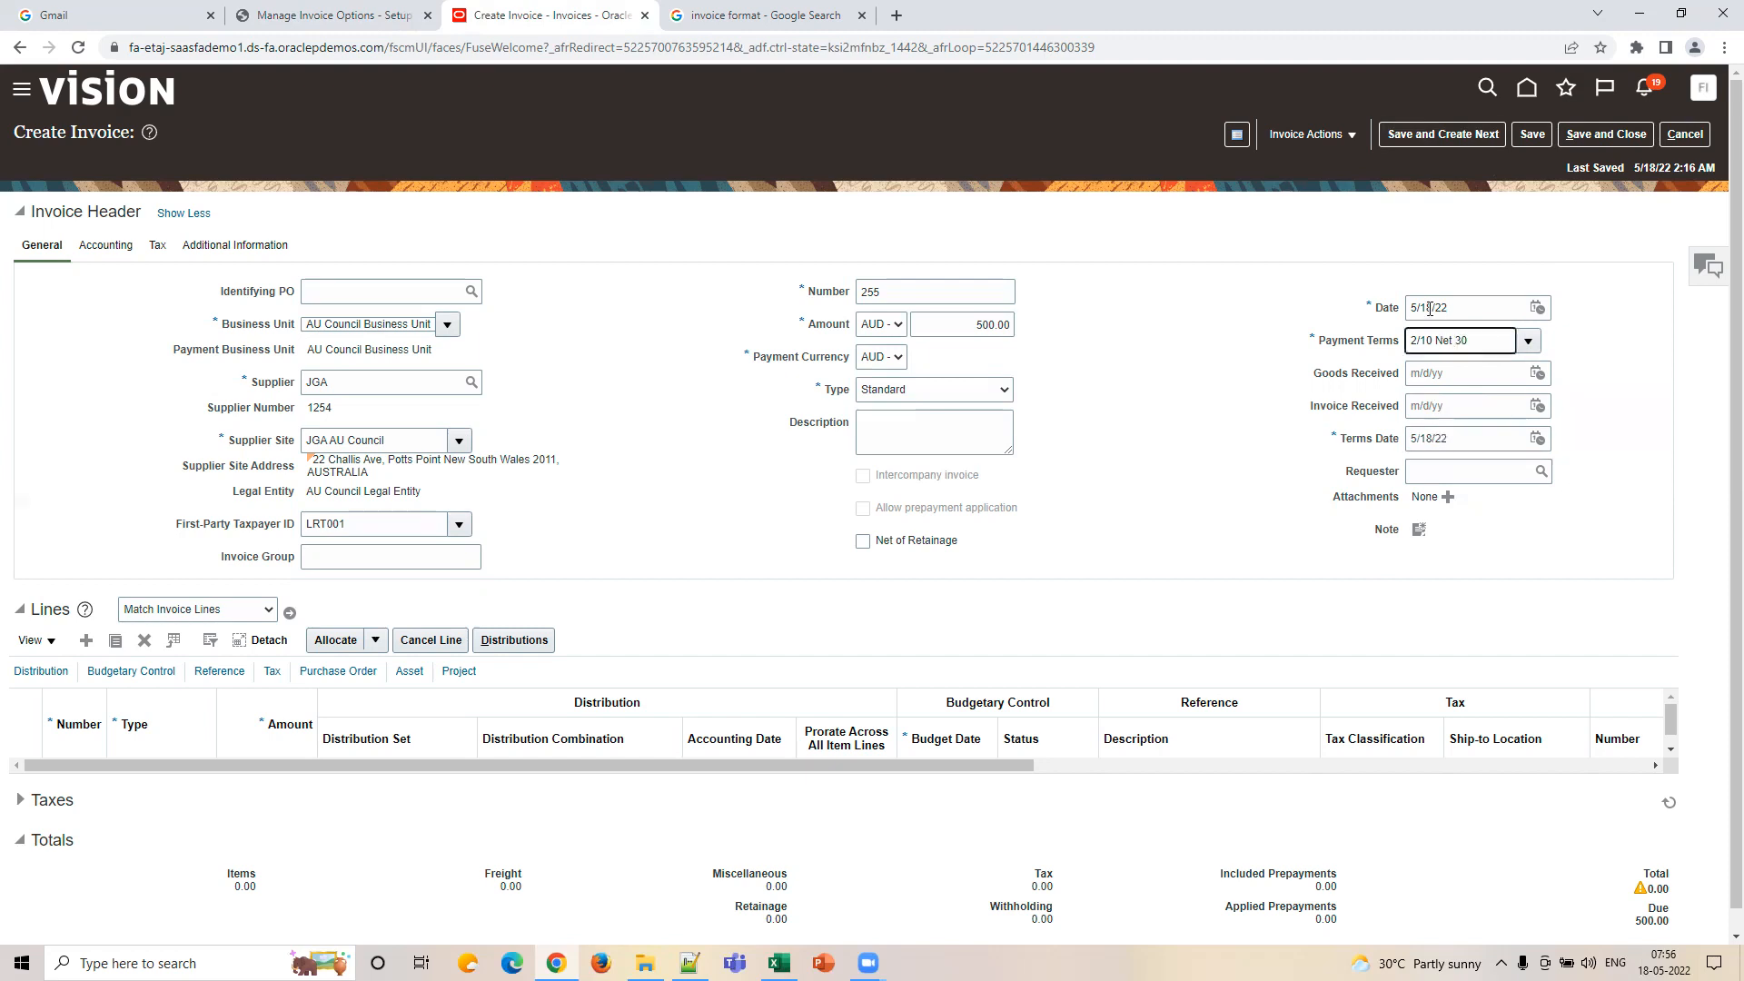
Set the invoice's Terms Date to 6/18/22.
{"action": "left_click", "coordinate": [1418, 440]}
{"action": "key", "text": "BackSpace"}
{"action": "type", "text": "6"}
{"action": "left_click", "coordinate": [1149, 491]}
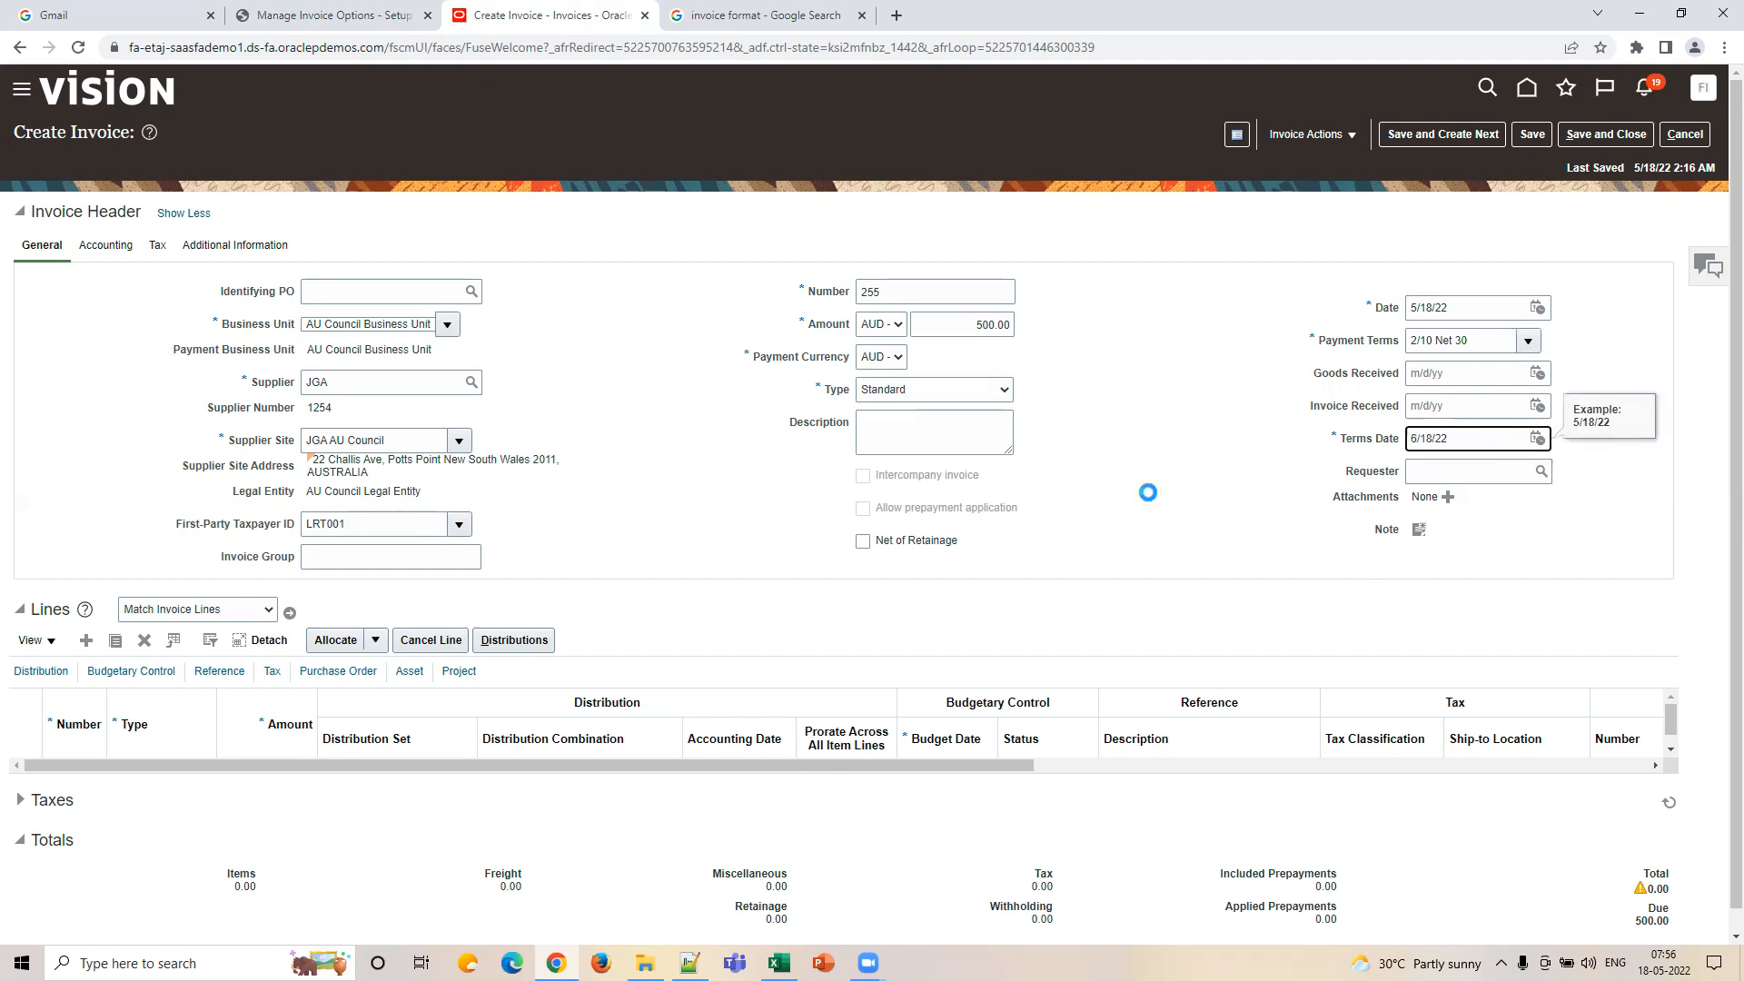
Restore the Terms Date to match the invoice date, 5/18/22.
{"action": "triple_click", "coordinate": [1472, 443]}
{"action": "triple_click", "coordinate": [1474, 309]}
{"action": "key", "text": "ctrl+c"}
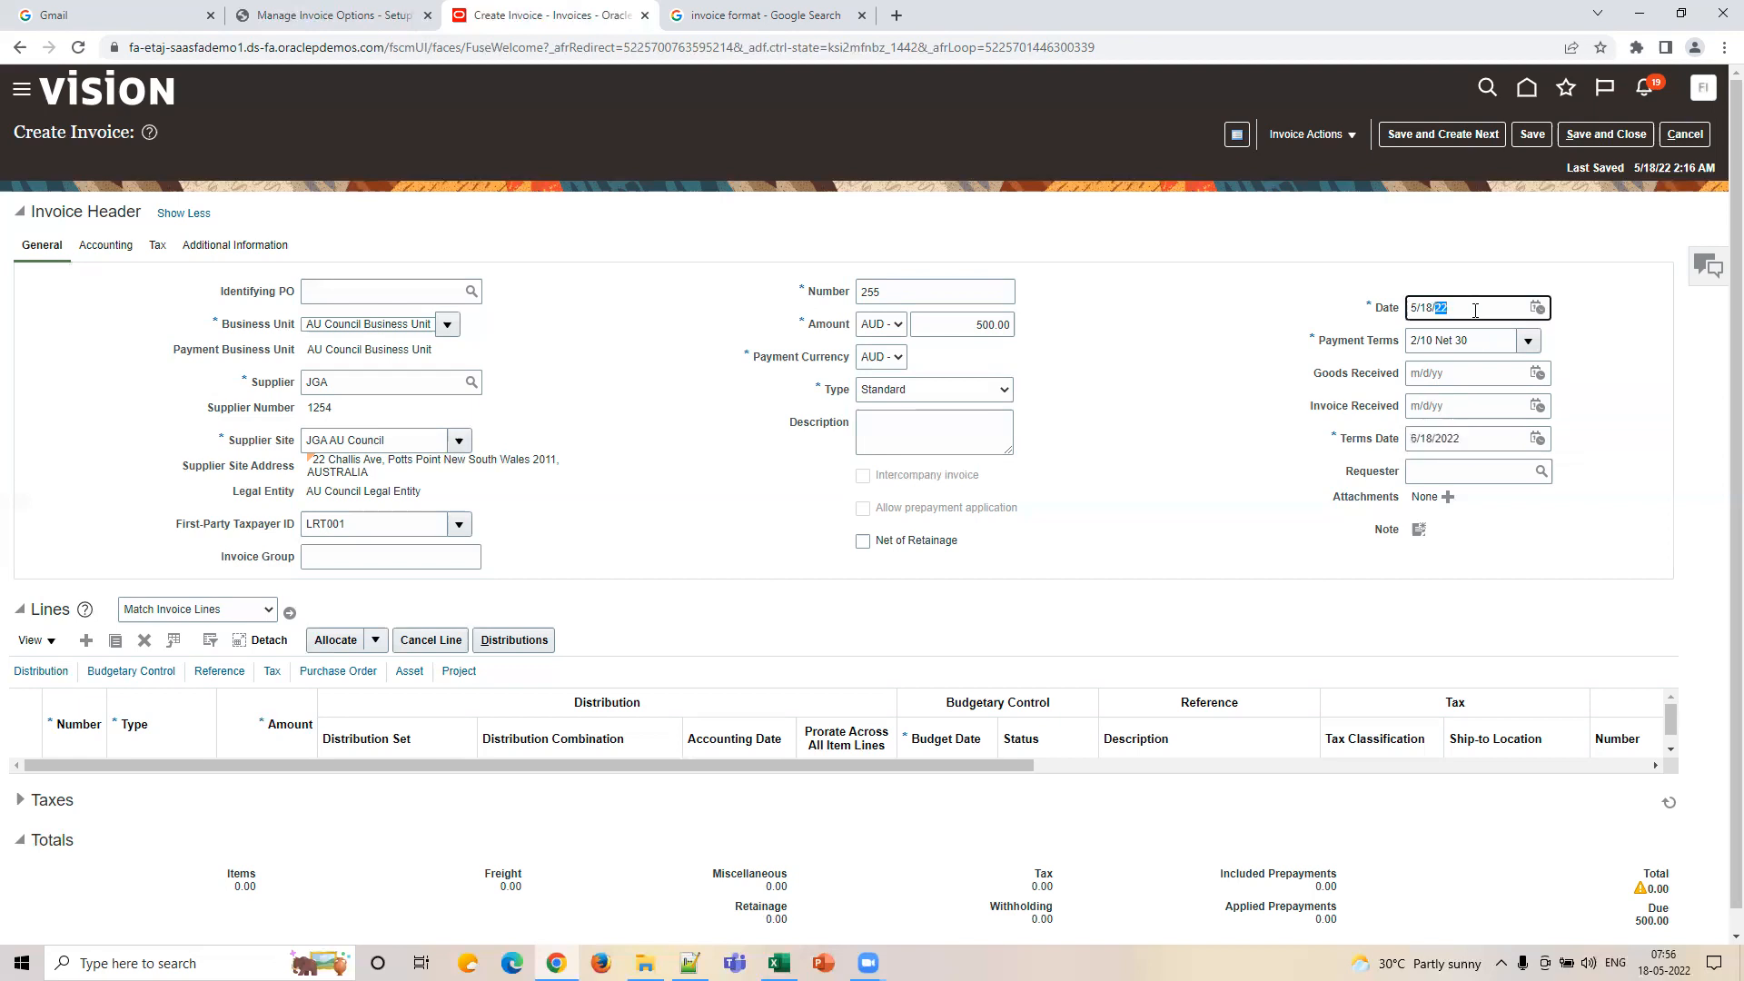
{"action": "triple_click", "coordinate": [1475, 440]}
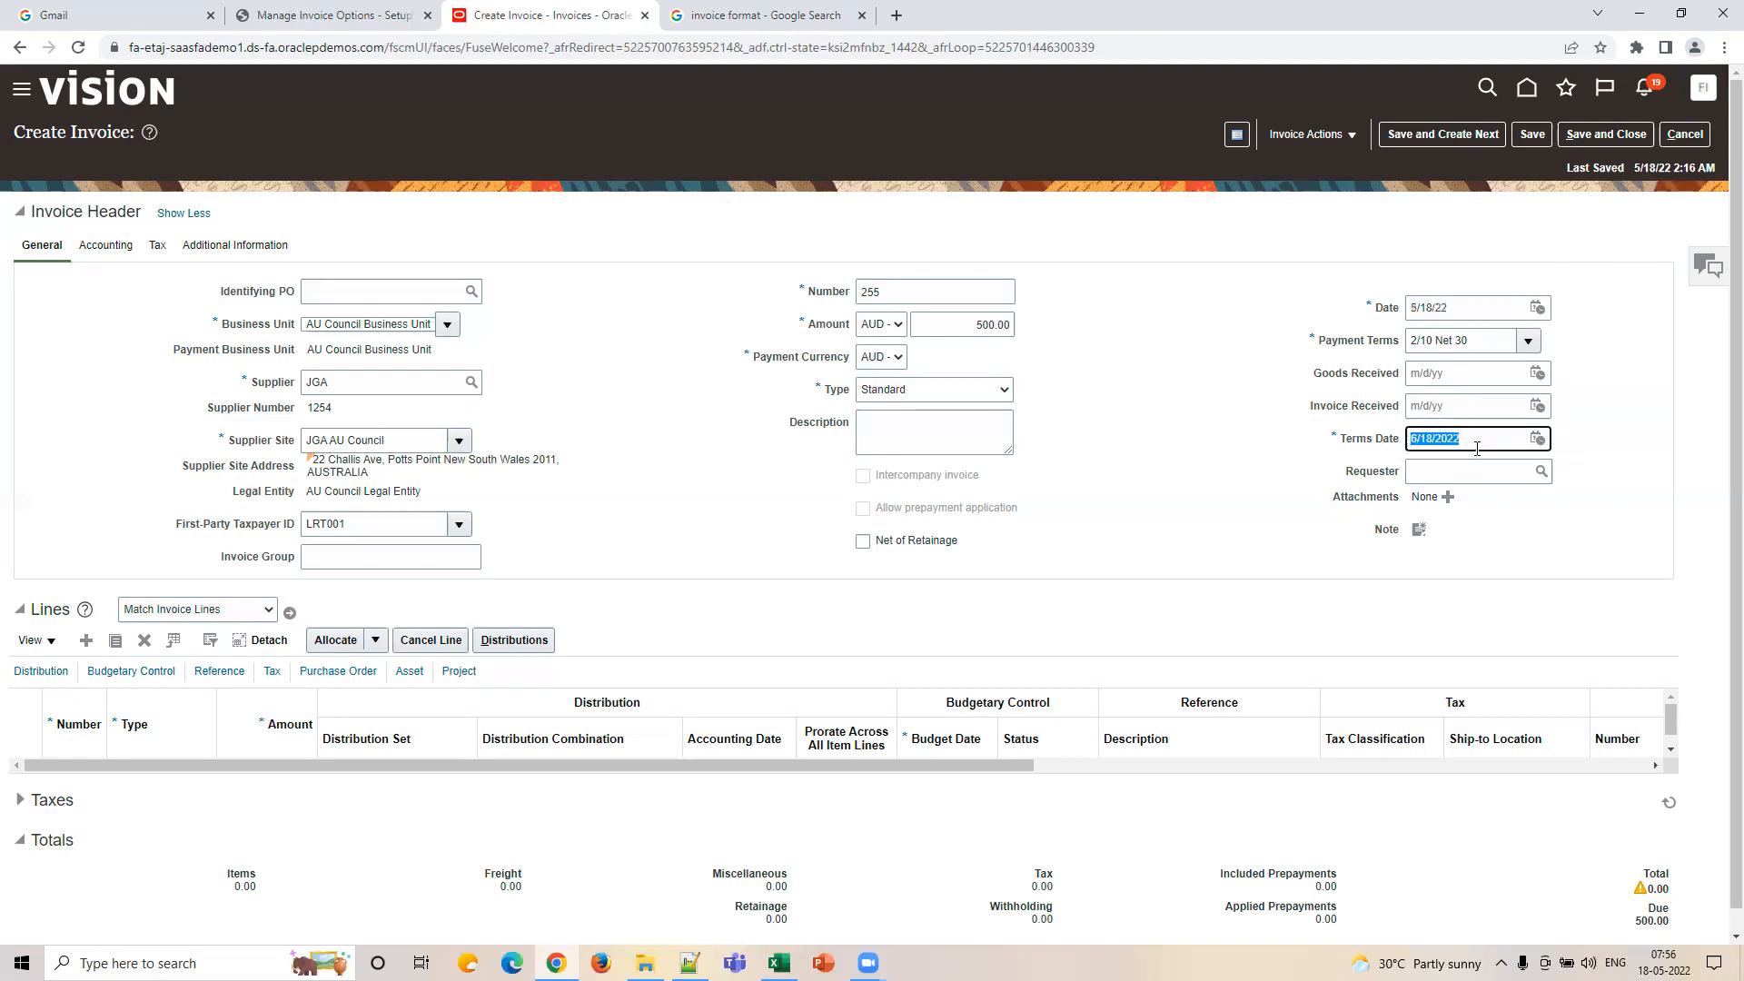
{"action": "key", "text": "ctrl+v"}
{"action": "left_click", "coordinate": [1319, 453]}
Review the Terms Date Basis description and its available choices on the Manage Invoice Options page.
{"action": "left_click", "coordinate": [411, 15]}
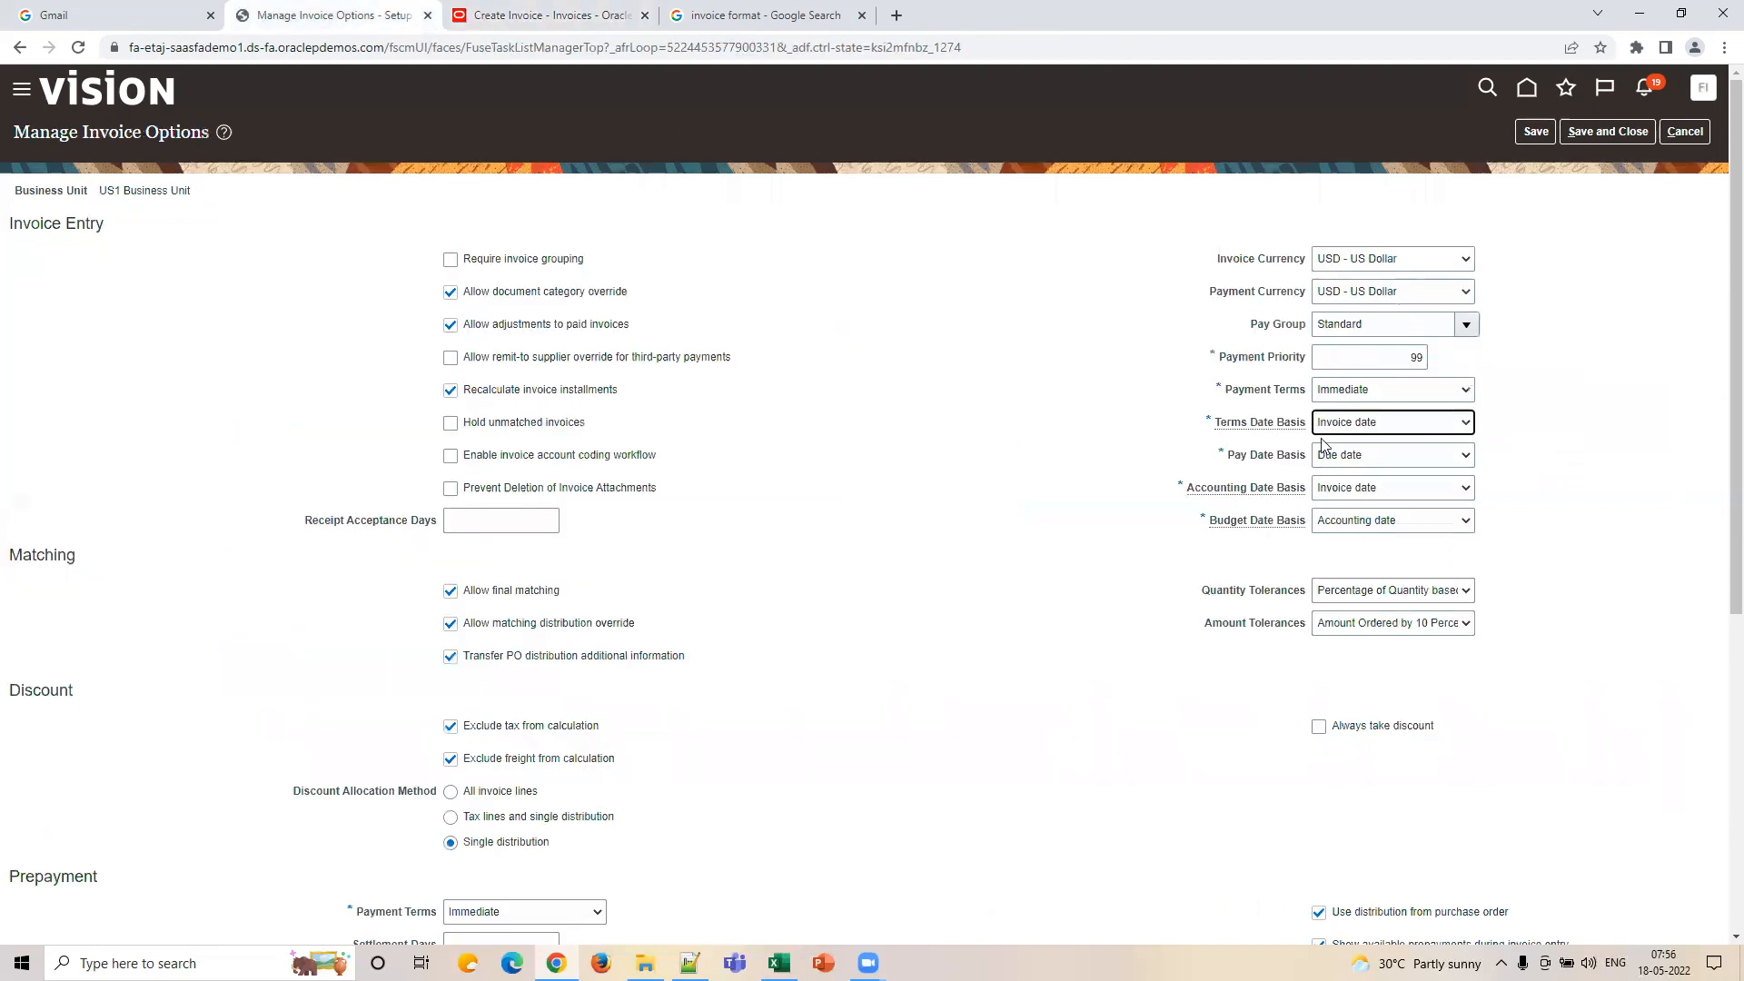
{"action": "mouse_move", "coordinate": [1251, 429]}
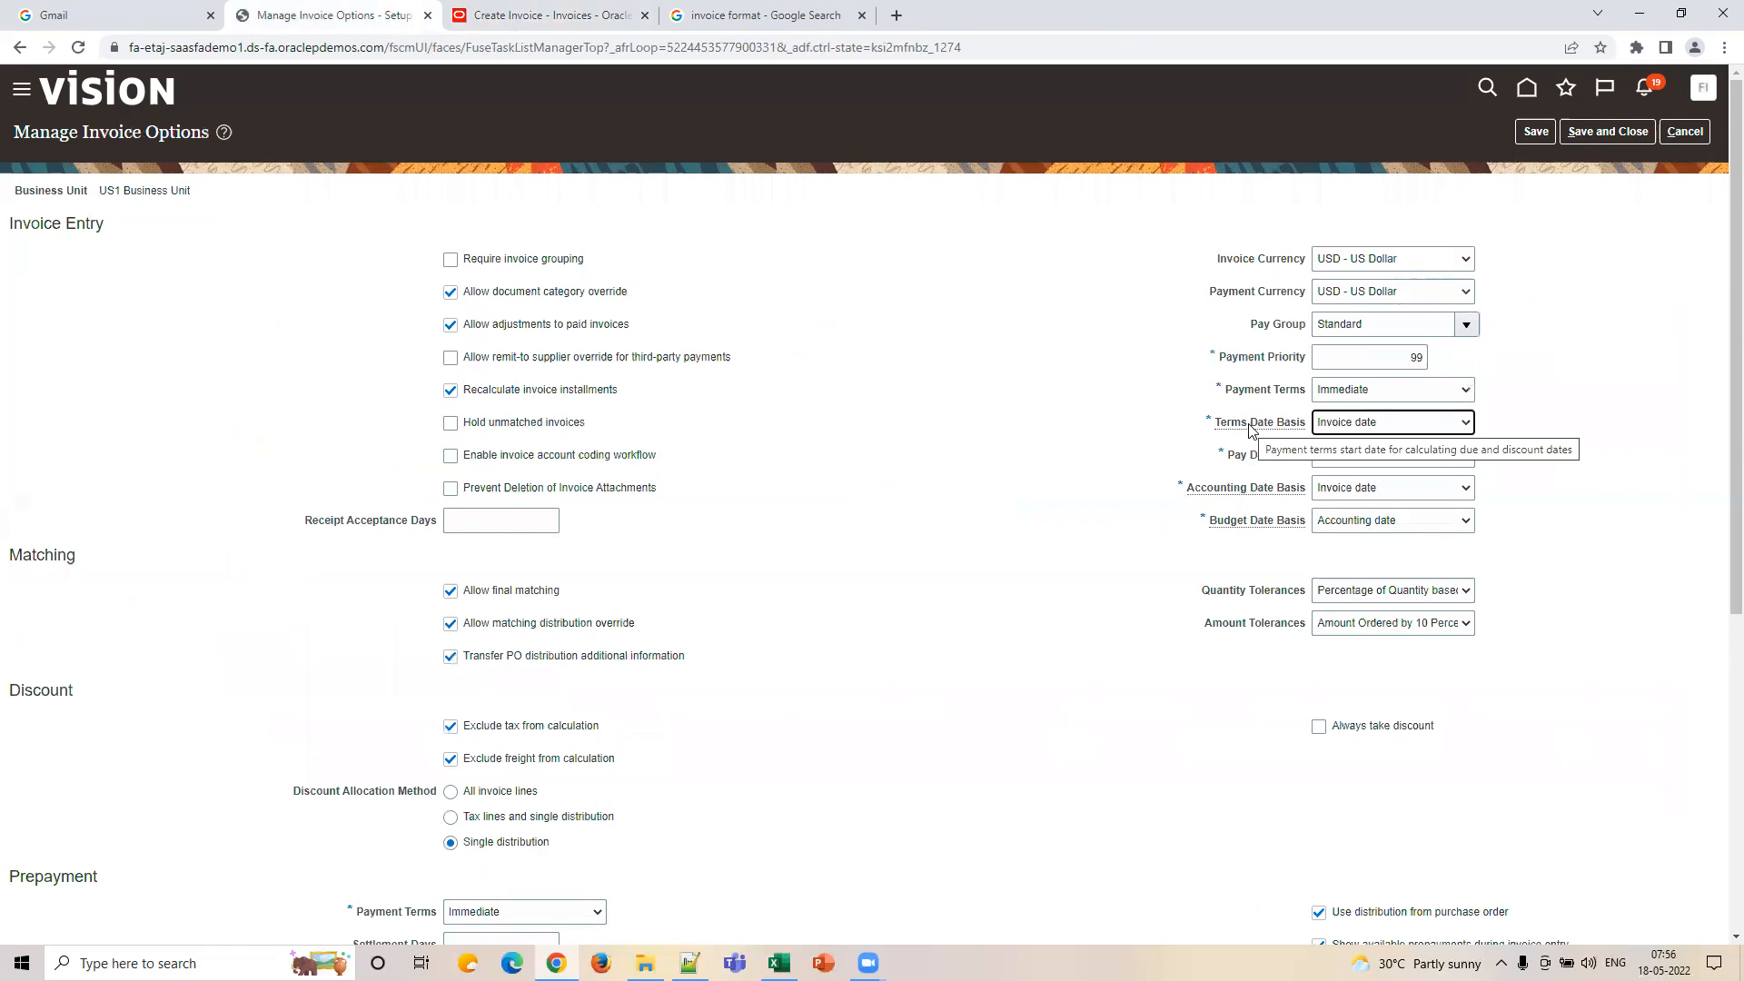
{"action": "left_click", "coordinate": [1426, 424]}
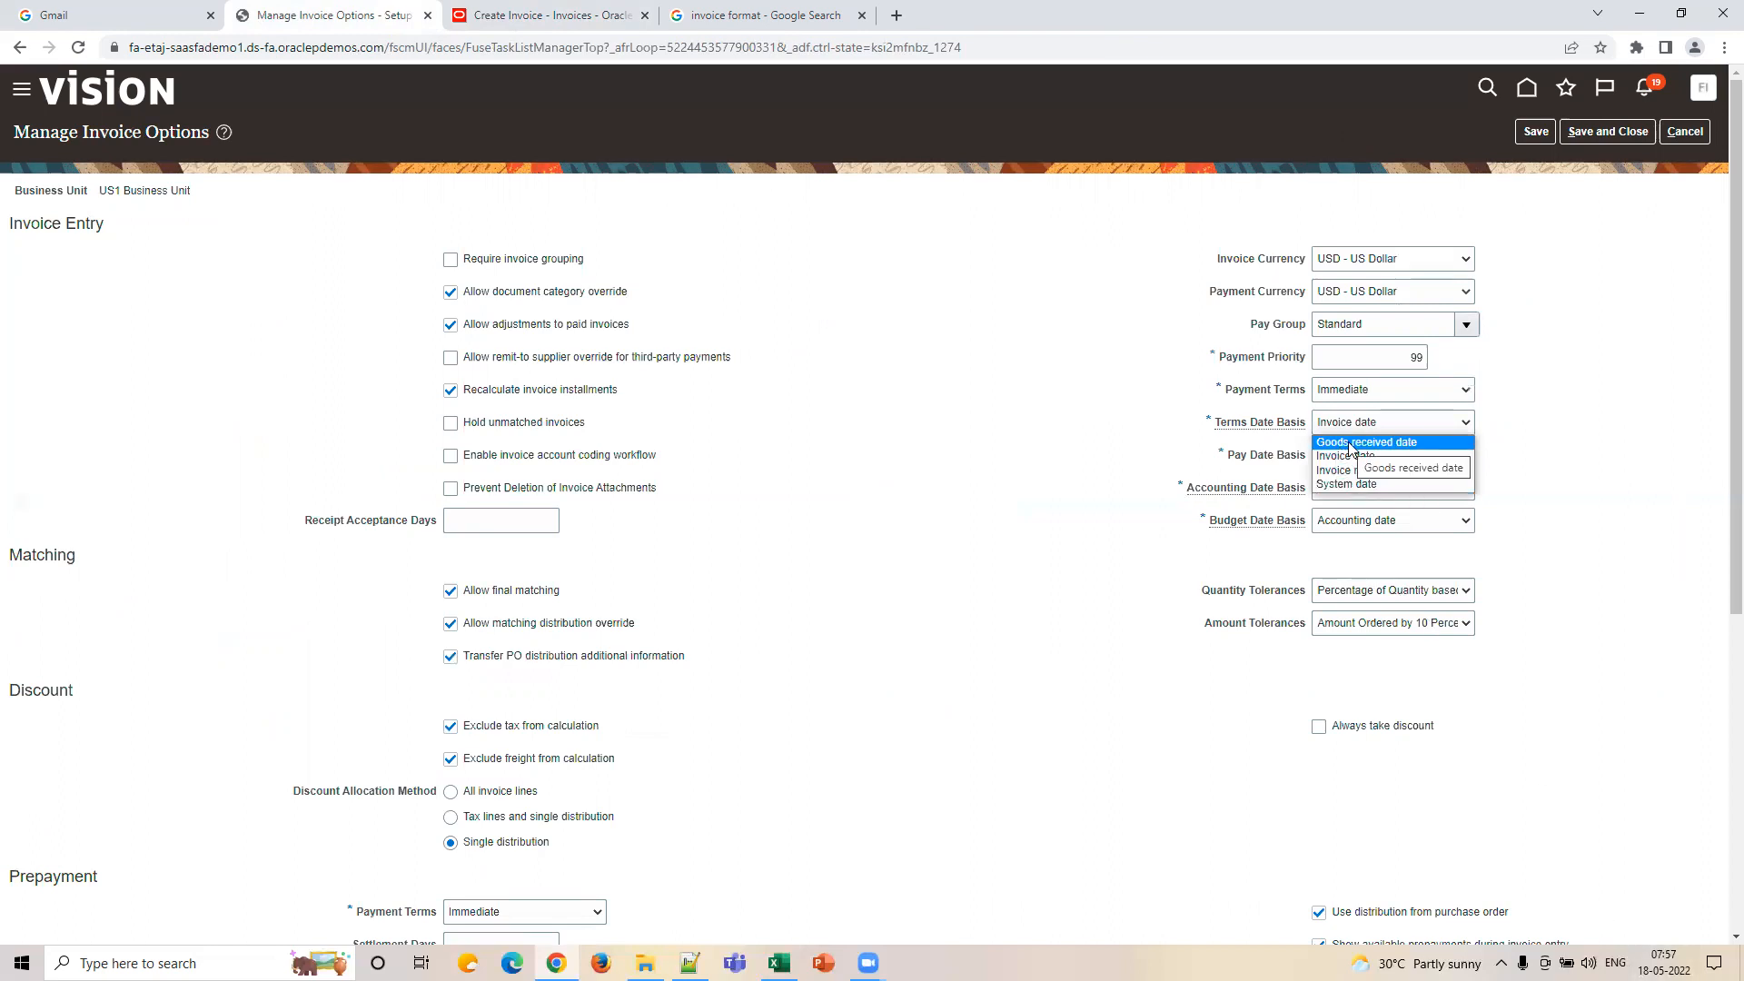
{"action": "left_click", "coordinate": [1683, 411]}
Review the available Pay Date Basis choices in Manage Invoice Options without changing the selection.
{"action": "left_click", "coordinate": [1390, 463]}
{"action": "left_click", "coordinate": [1533, 428]}
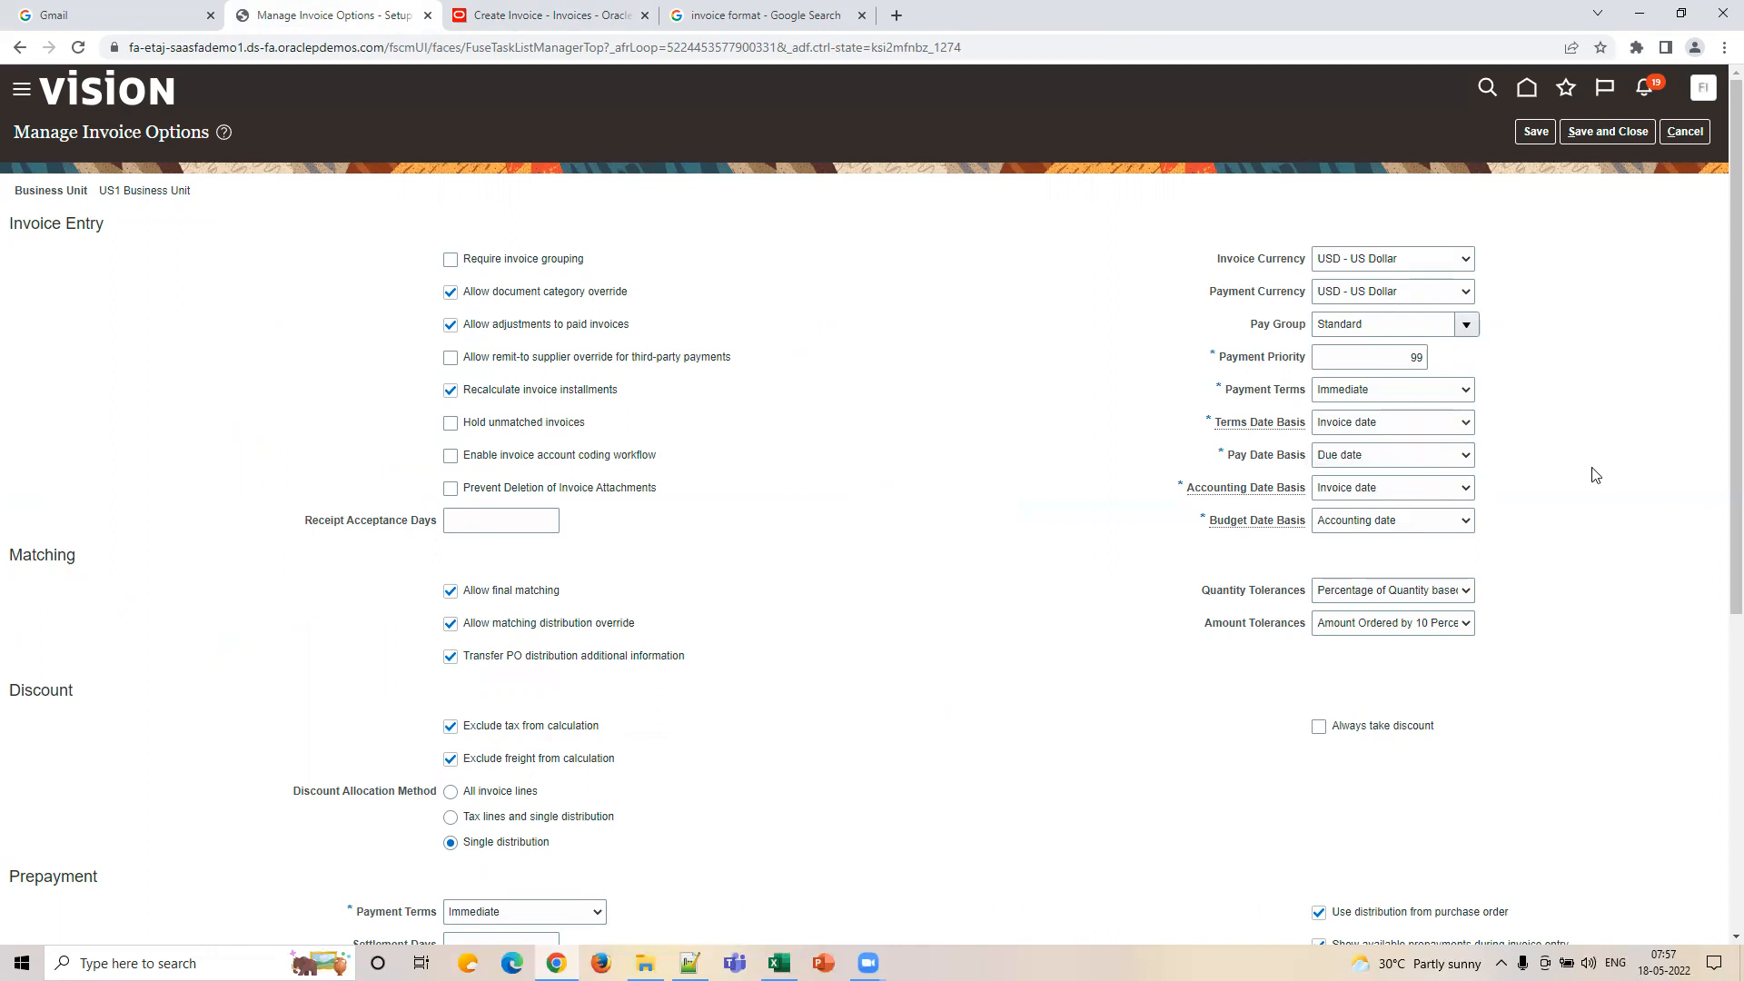
{"action": "left_click", "coordinate": [1422, 458]}
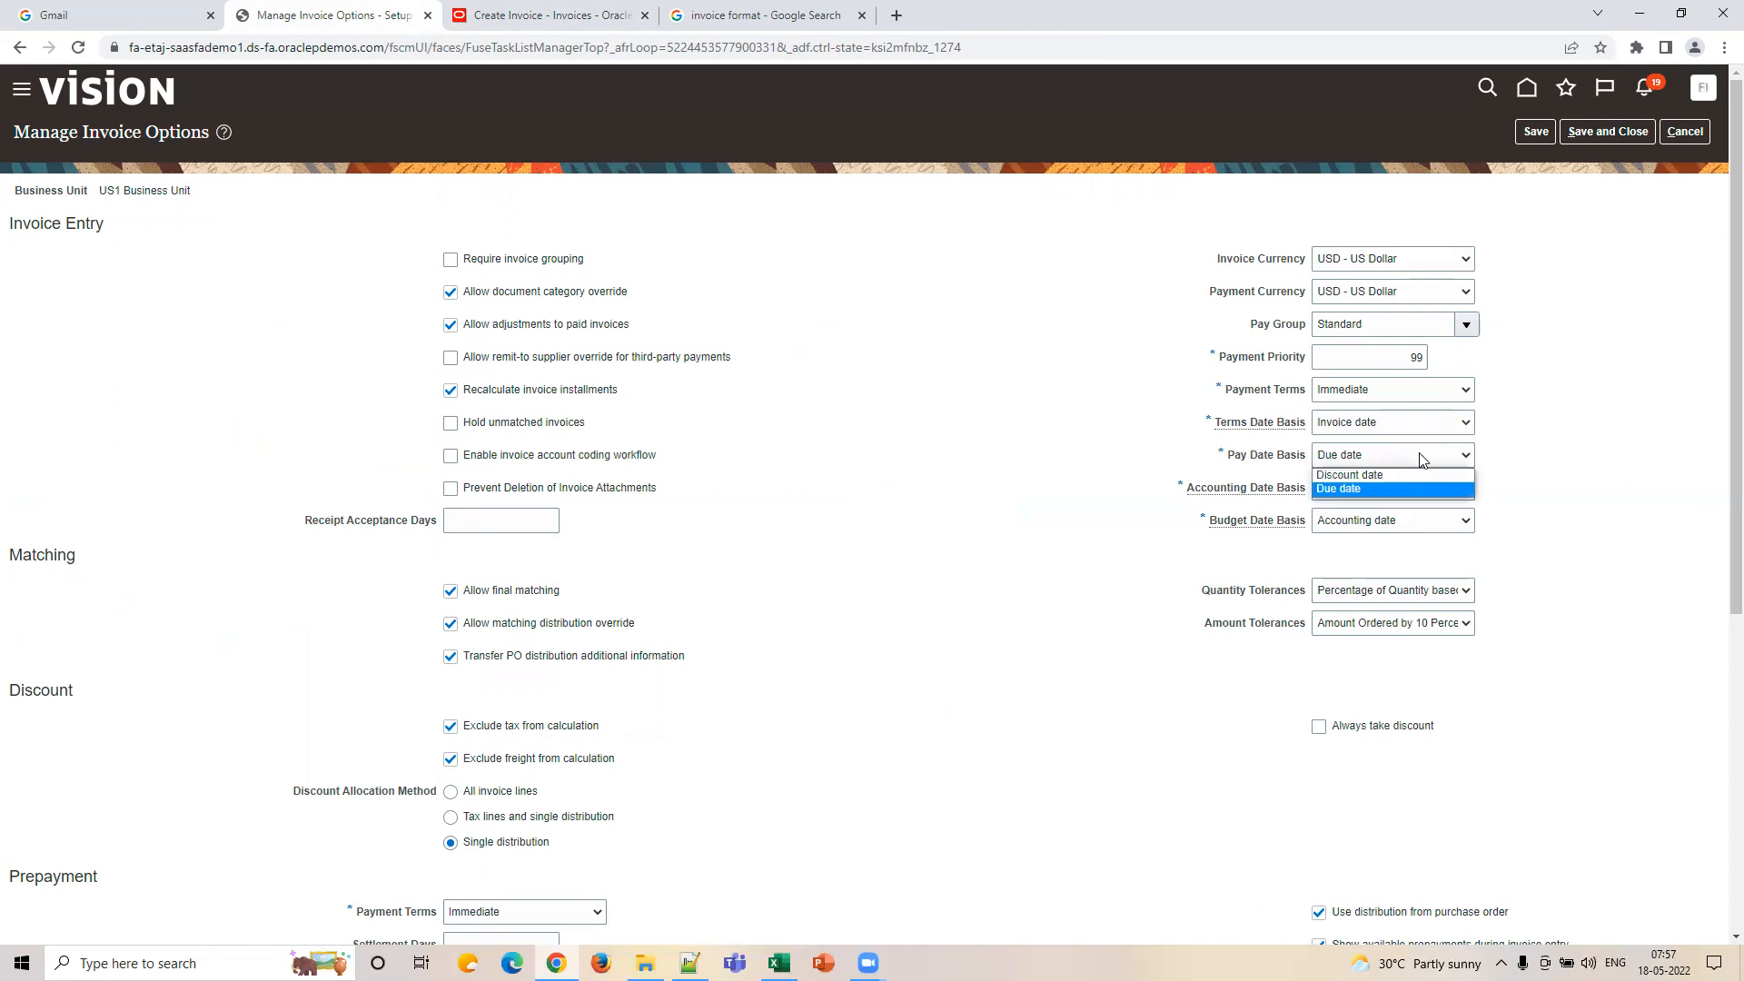
{"action": "left_click", "coordinate": [1422, 459]}
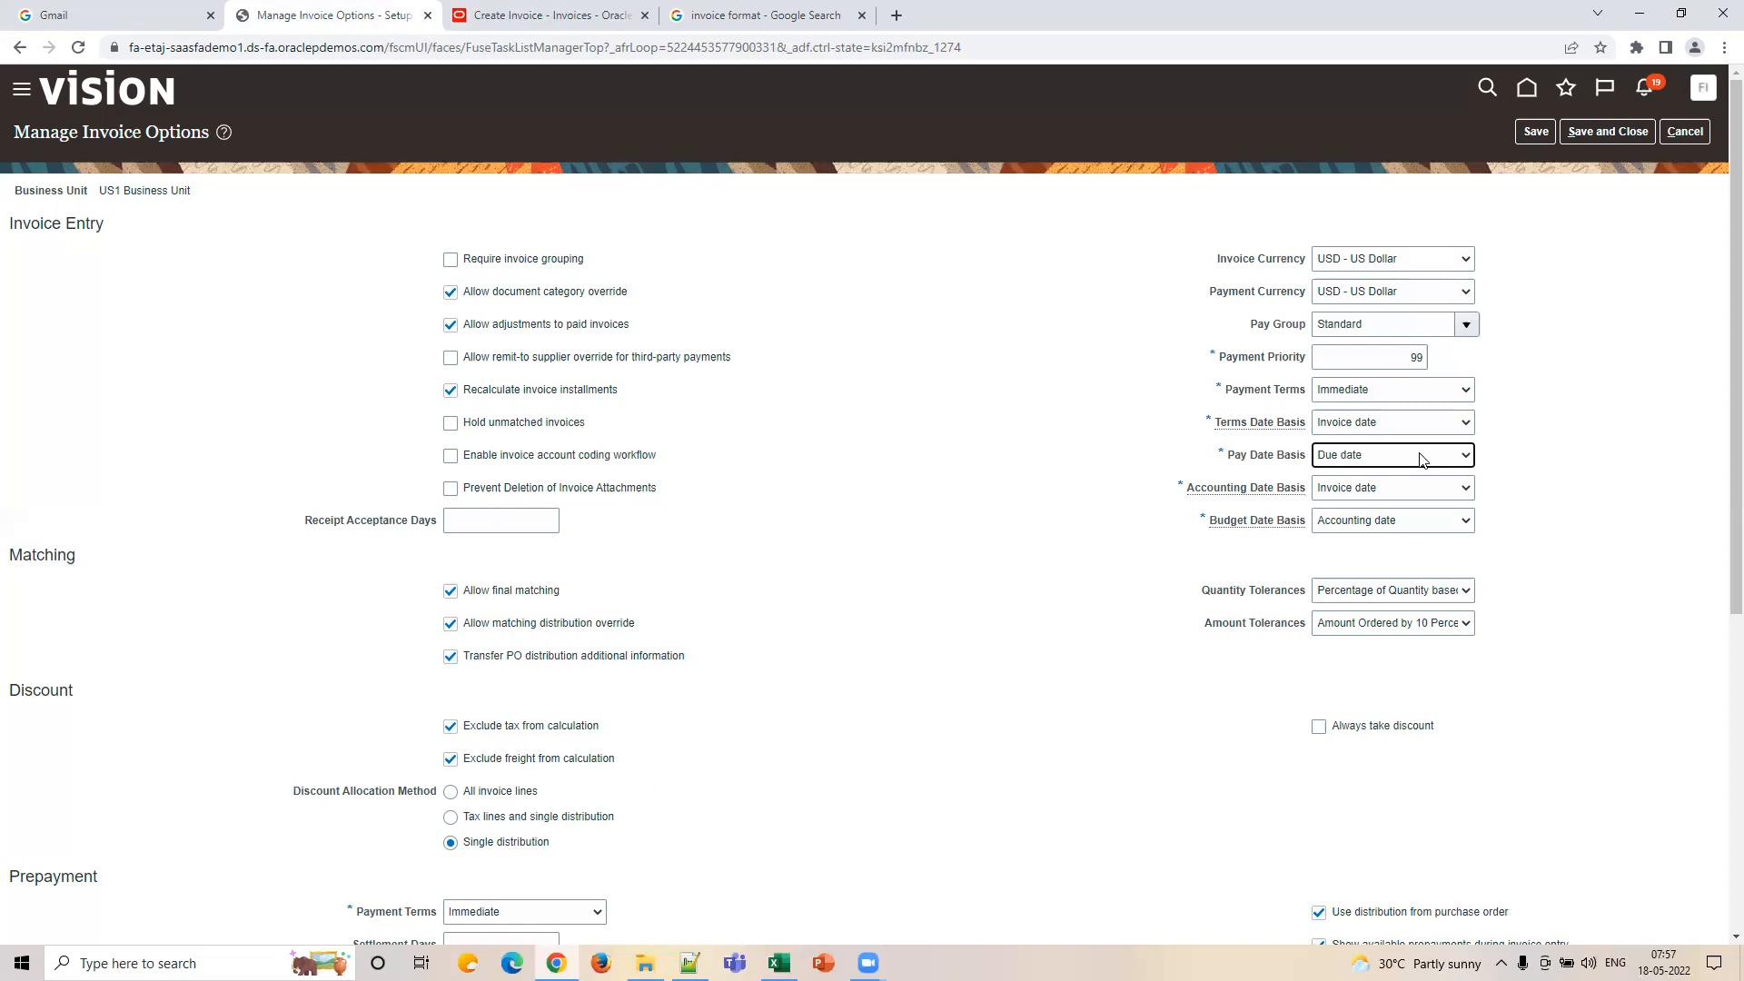
{"action": "left_click", "coordinate": [374, 13]}
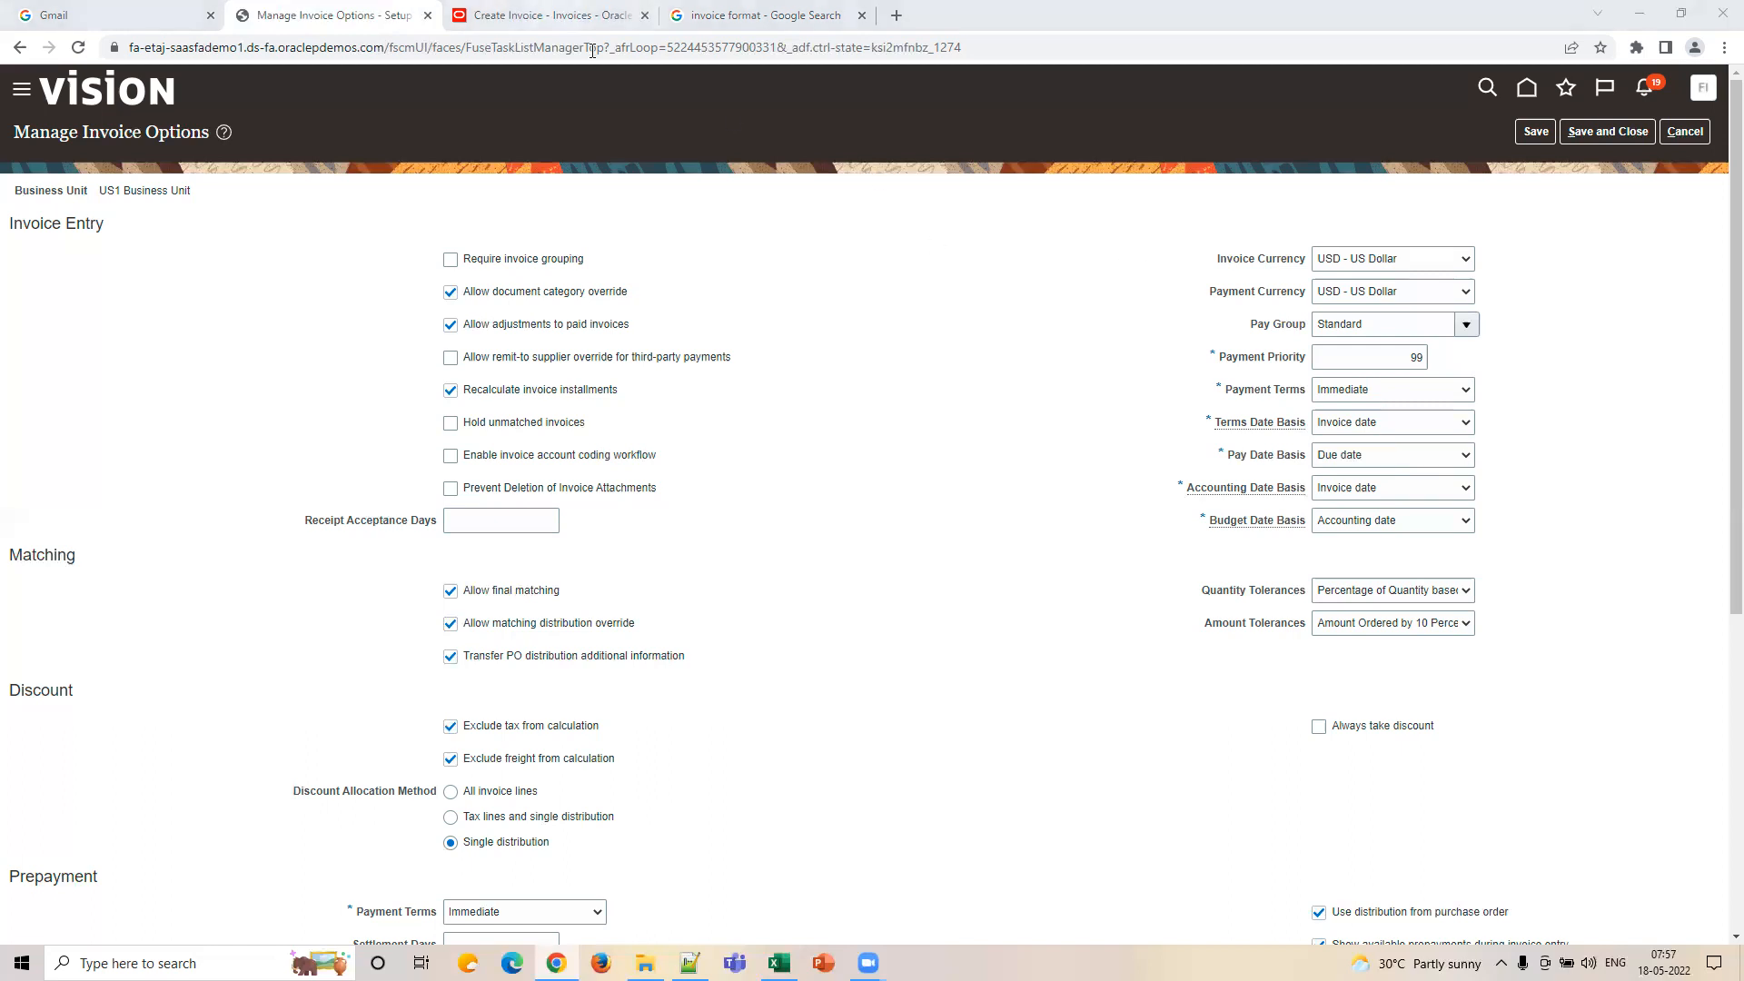
Open the sample invoice's installments, check the due date and discount date, and close them without changes.
{"action": "left_click", "coordinate": [545, 14]}
{"action": "left_click", "coordinate": [1311, 136]}
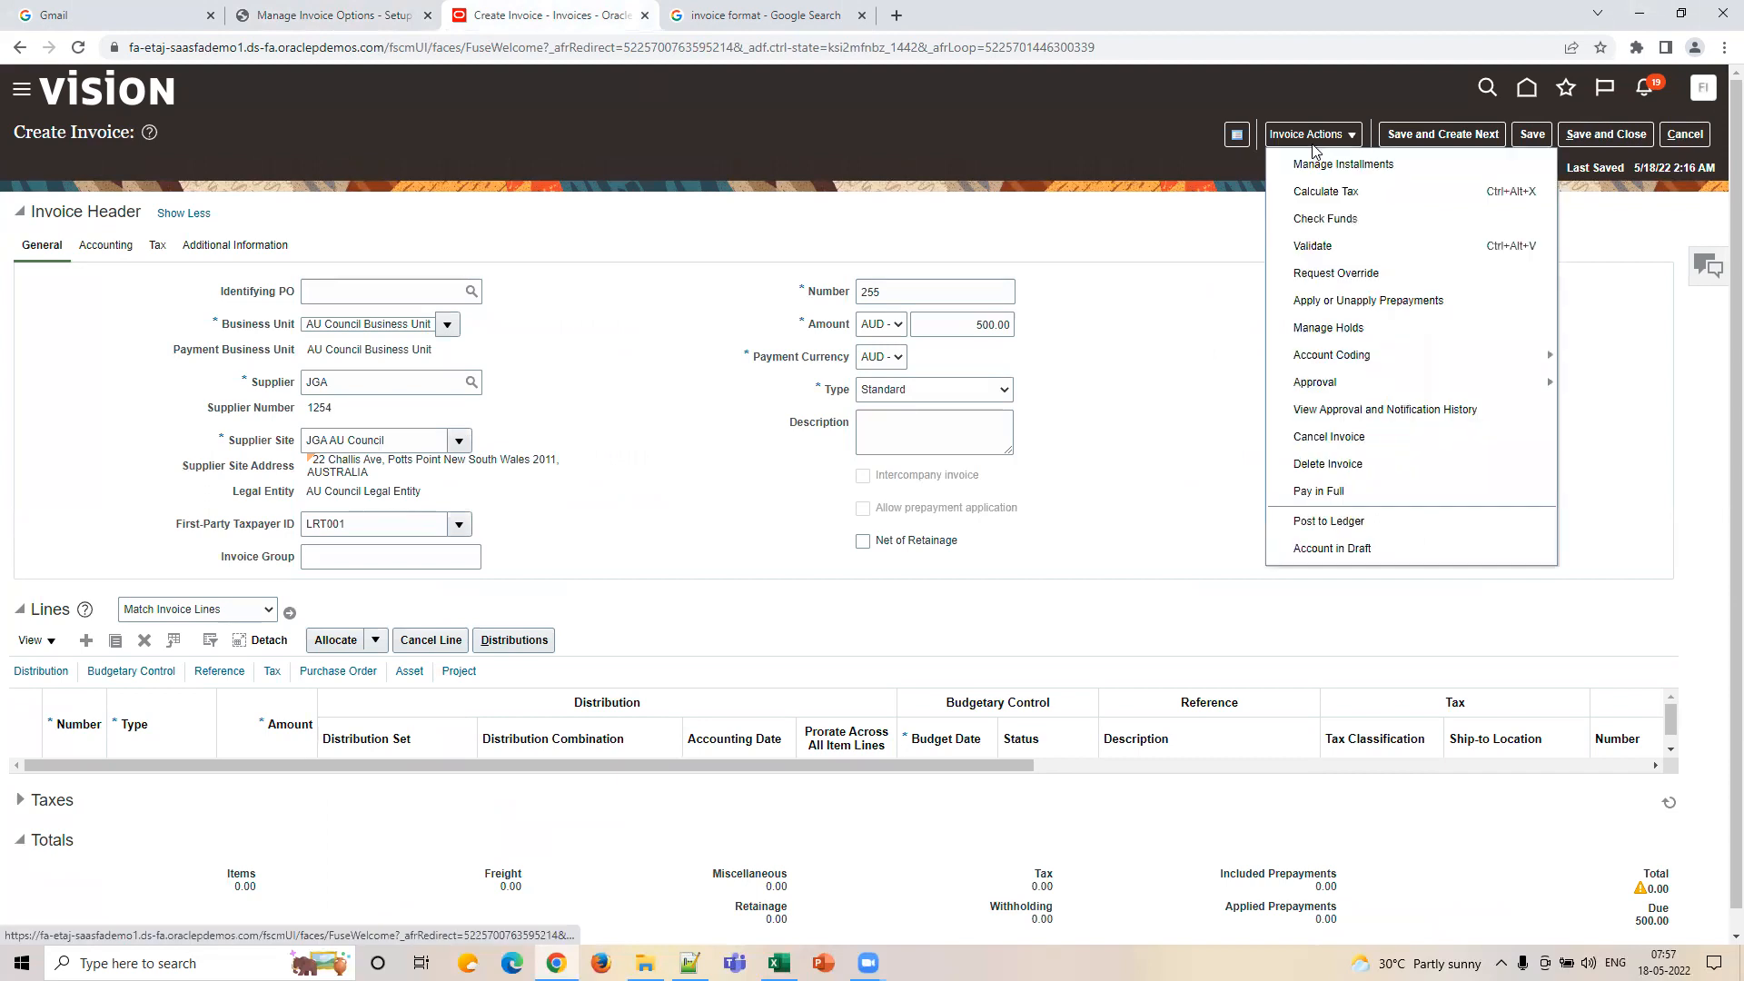
{"action": "left_click", "coordinate": [1308, 191]}
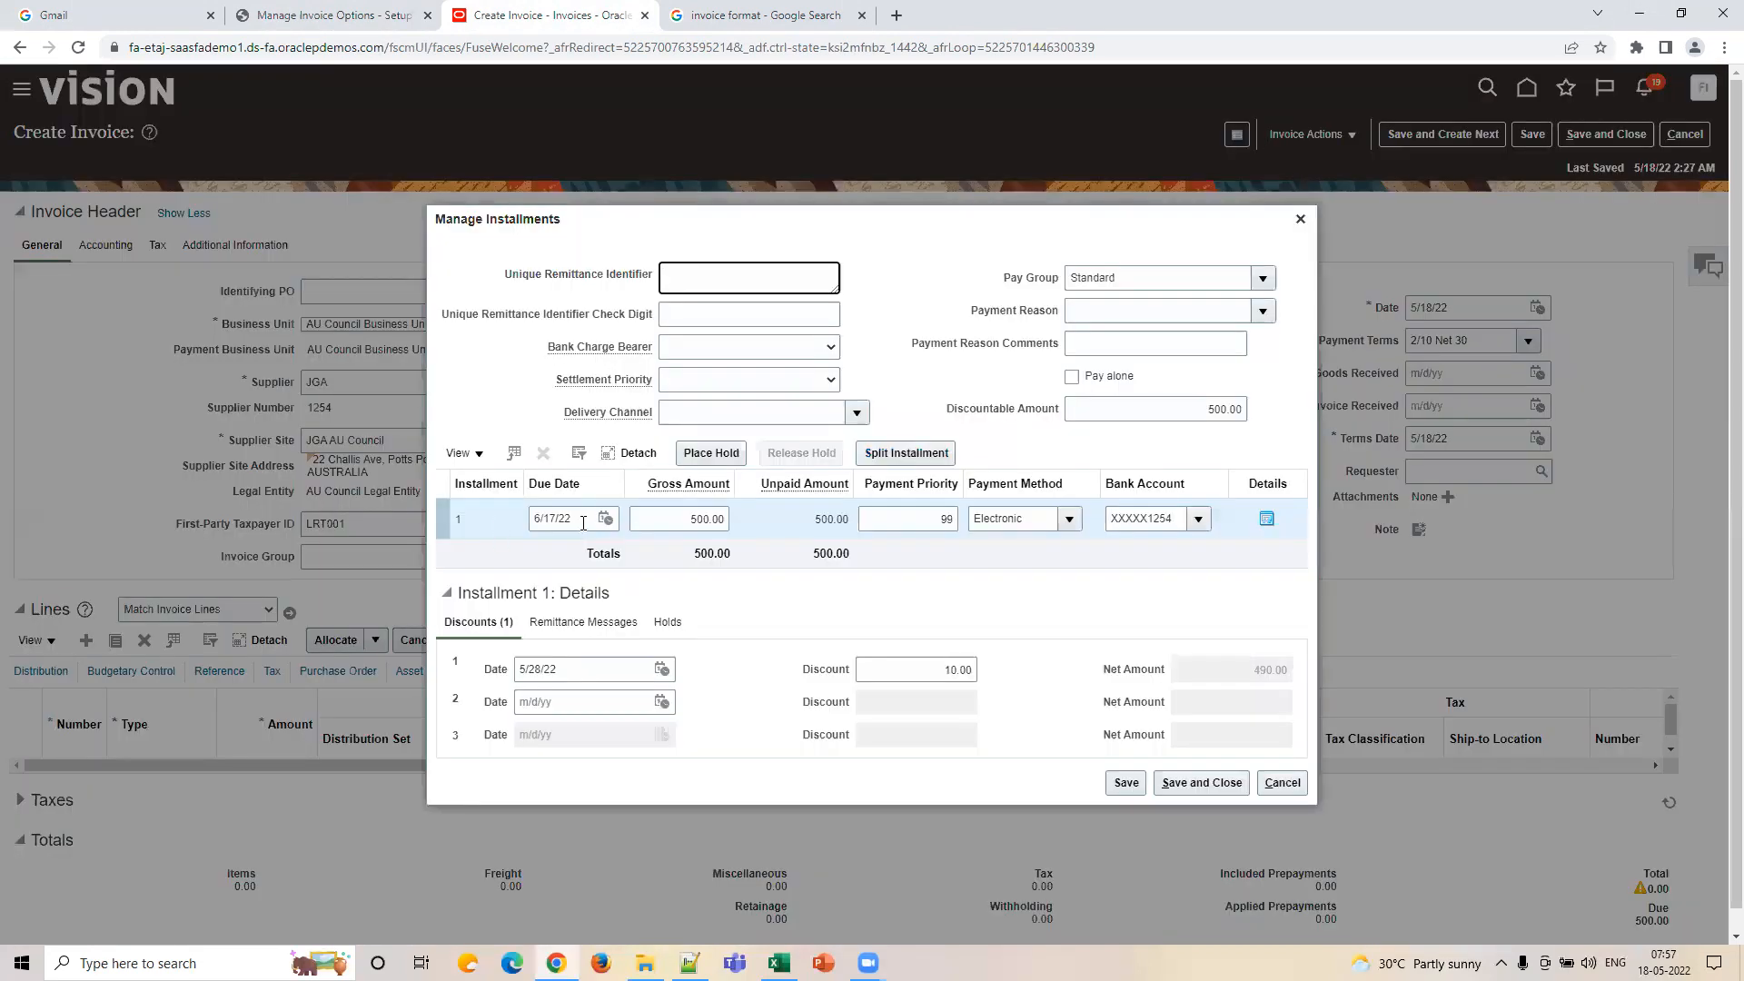
{"action": "left_click", "coordinate": [583, 523]}
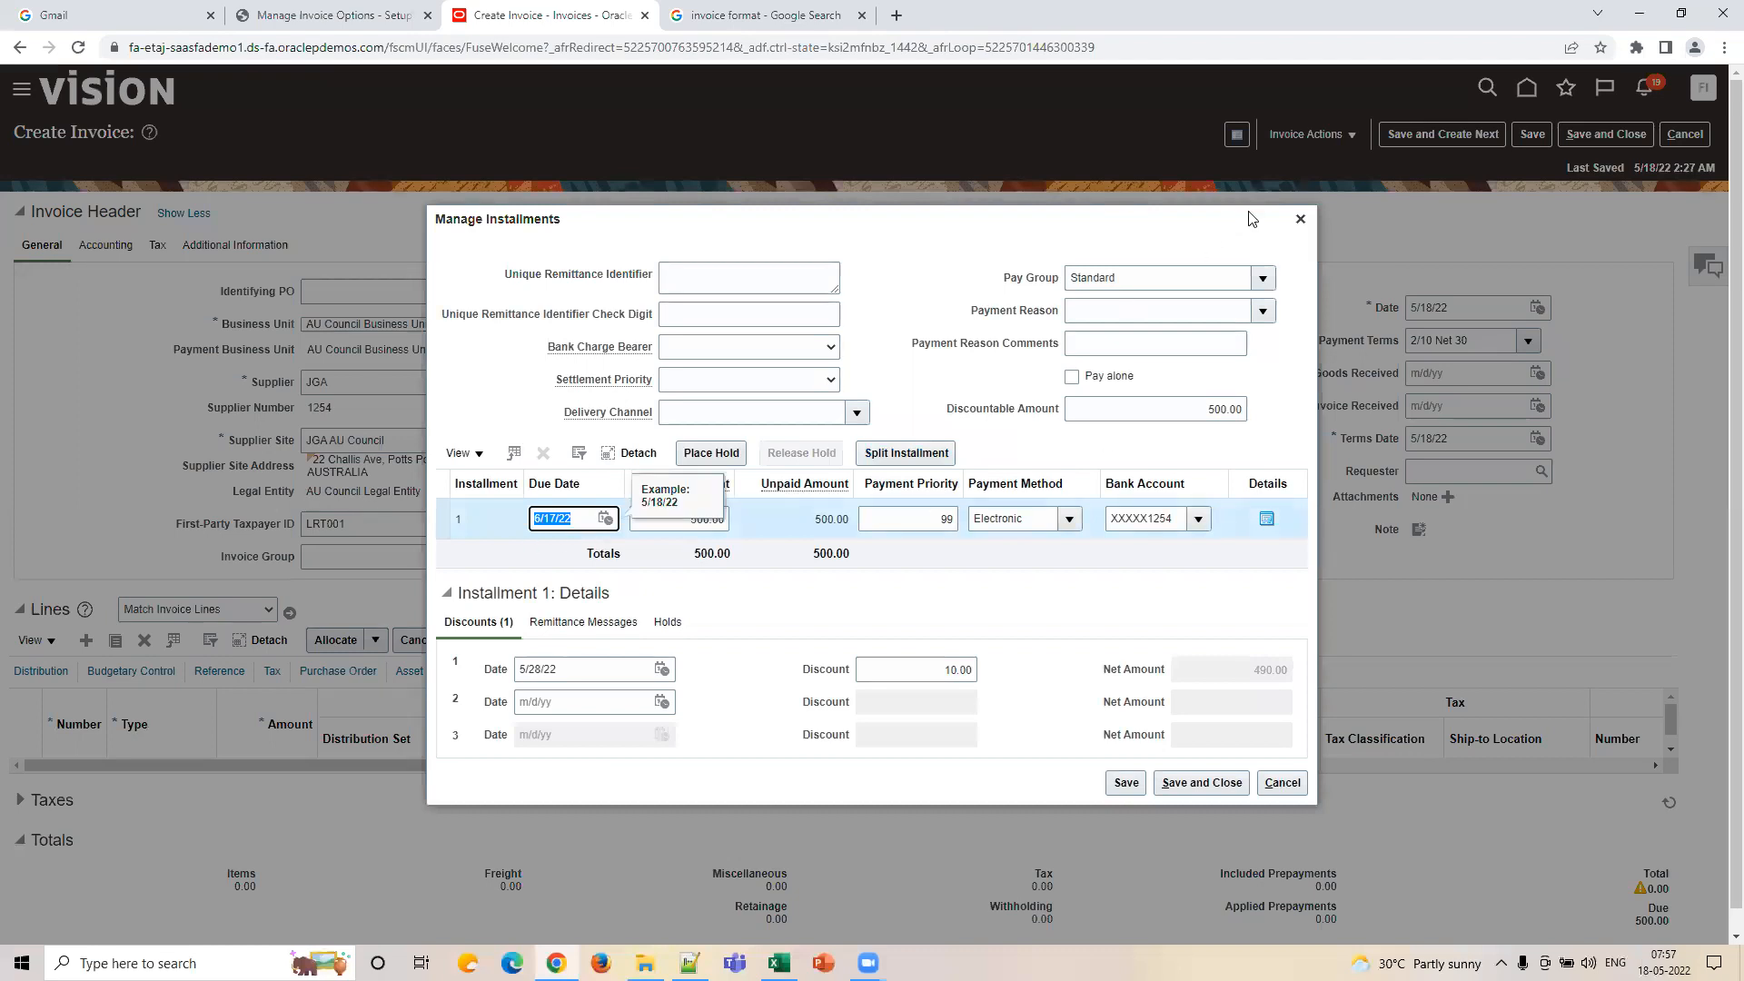
{"action": "left_click", "coordinate": [1299, 220]}
Check the Pay Date Basis and Accounting Date Basis choices in Manage Invoice Options.
{"action": "left_click", "coordinate": [362, 15]}
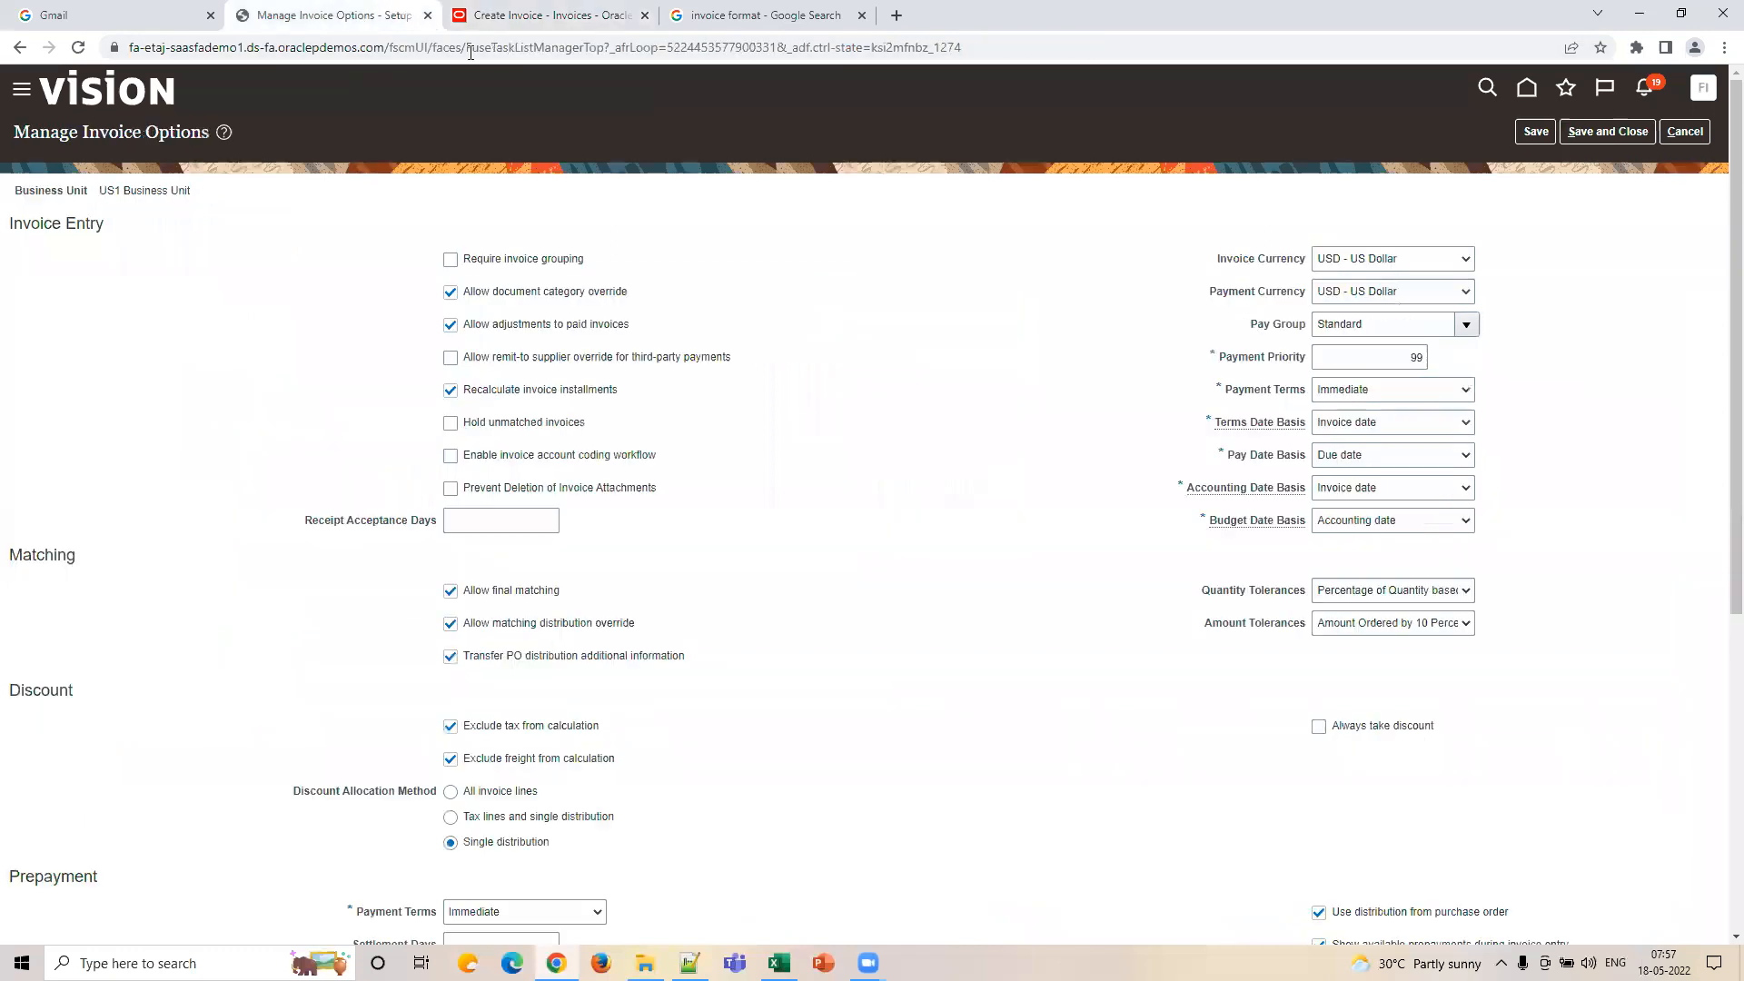
{"action": "left_click", "coordinate": [1362, 456]}
{"action": "left_click", "coordinate": [1363, 460]}
{"action": "left_click", "coordinate": [1395, 494]}
{"action": "left_click", "coordinate": [1396, 495]}
Check the Accounting Date in the sample invoice's accounting details.
{"action": "left_click", "coordinate": [536, 15]}
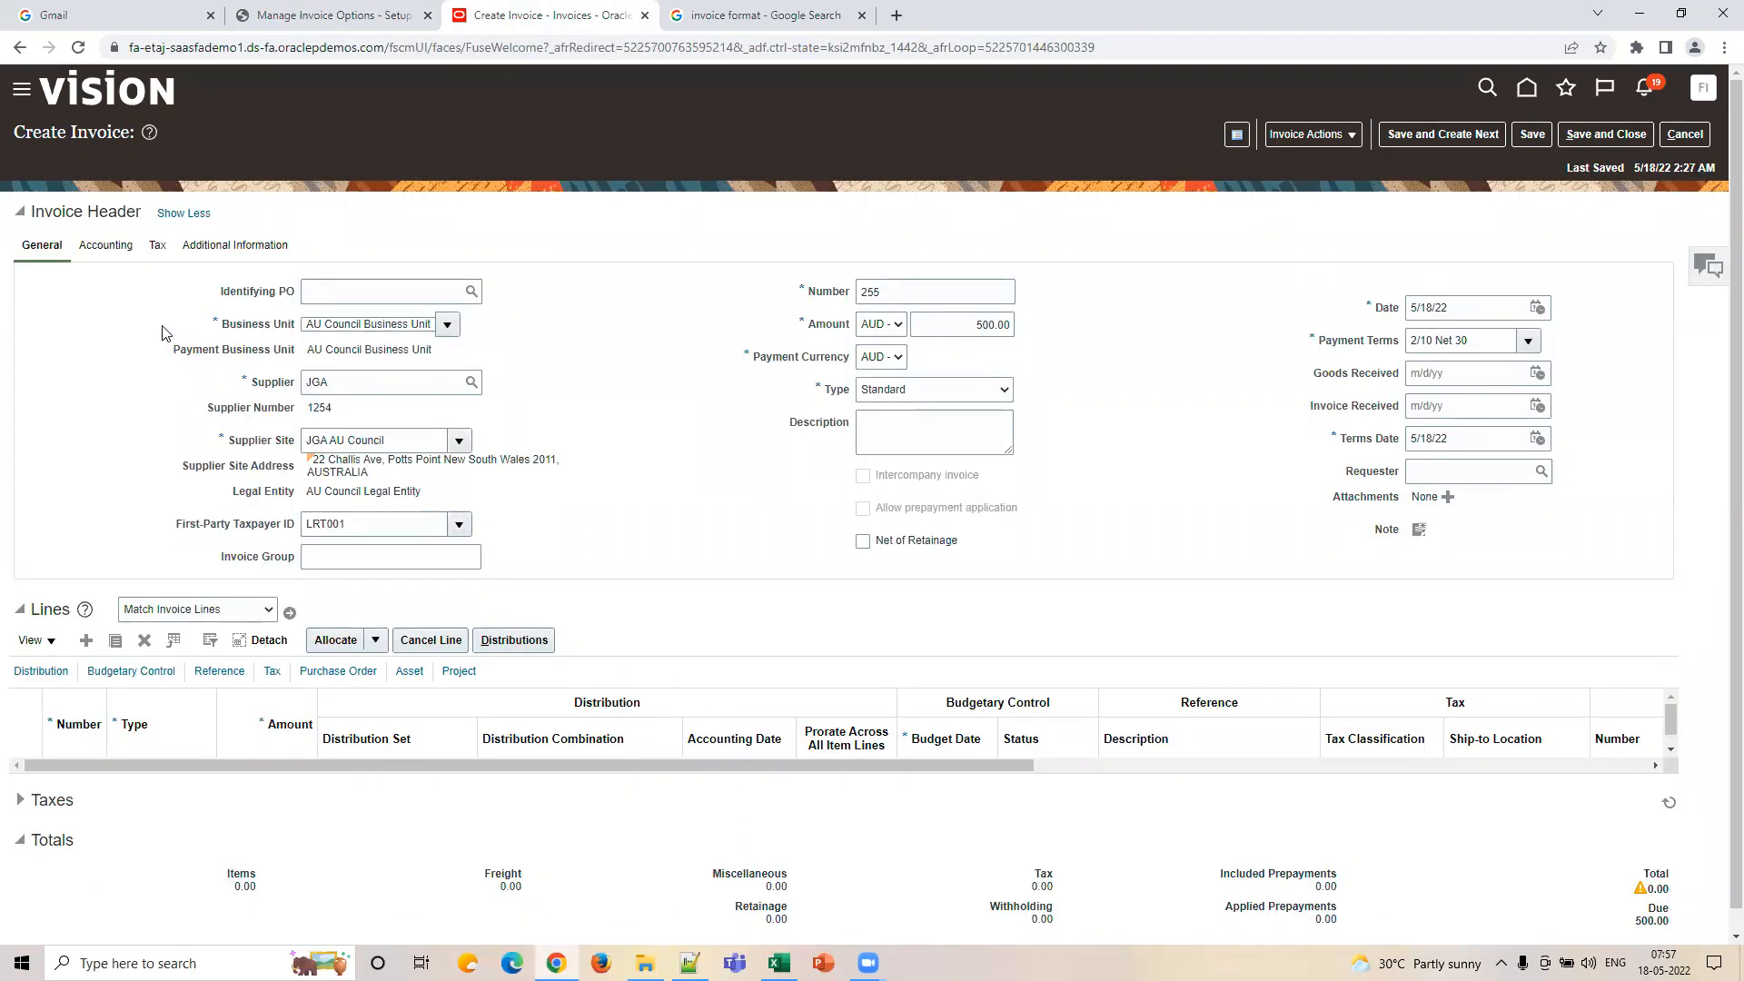
{"action": "left_click", "coordinate": [107, 257]}
{"action": "left_click", "coordinate": [332, 291]}
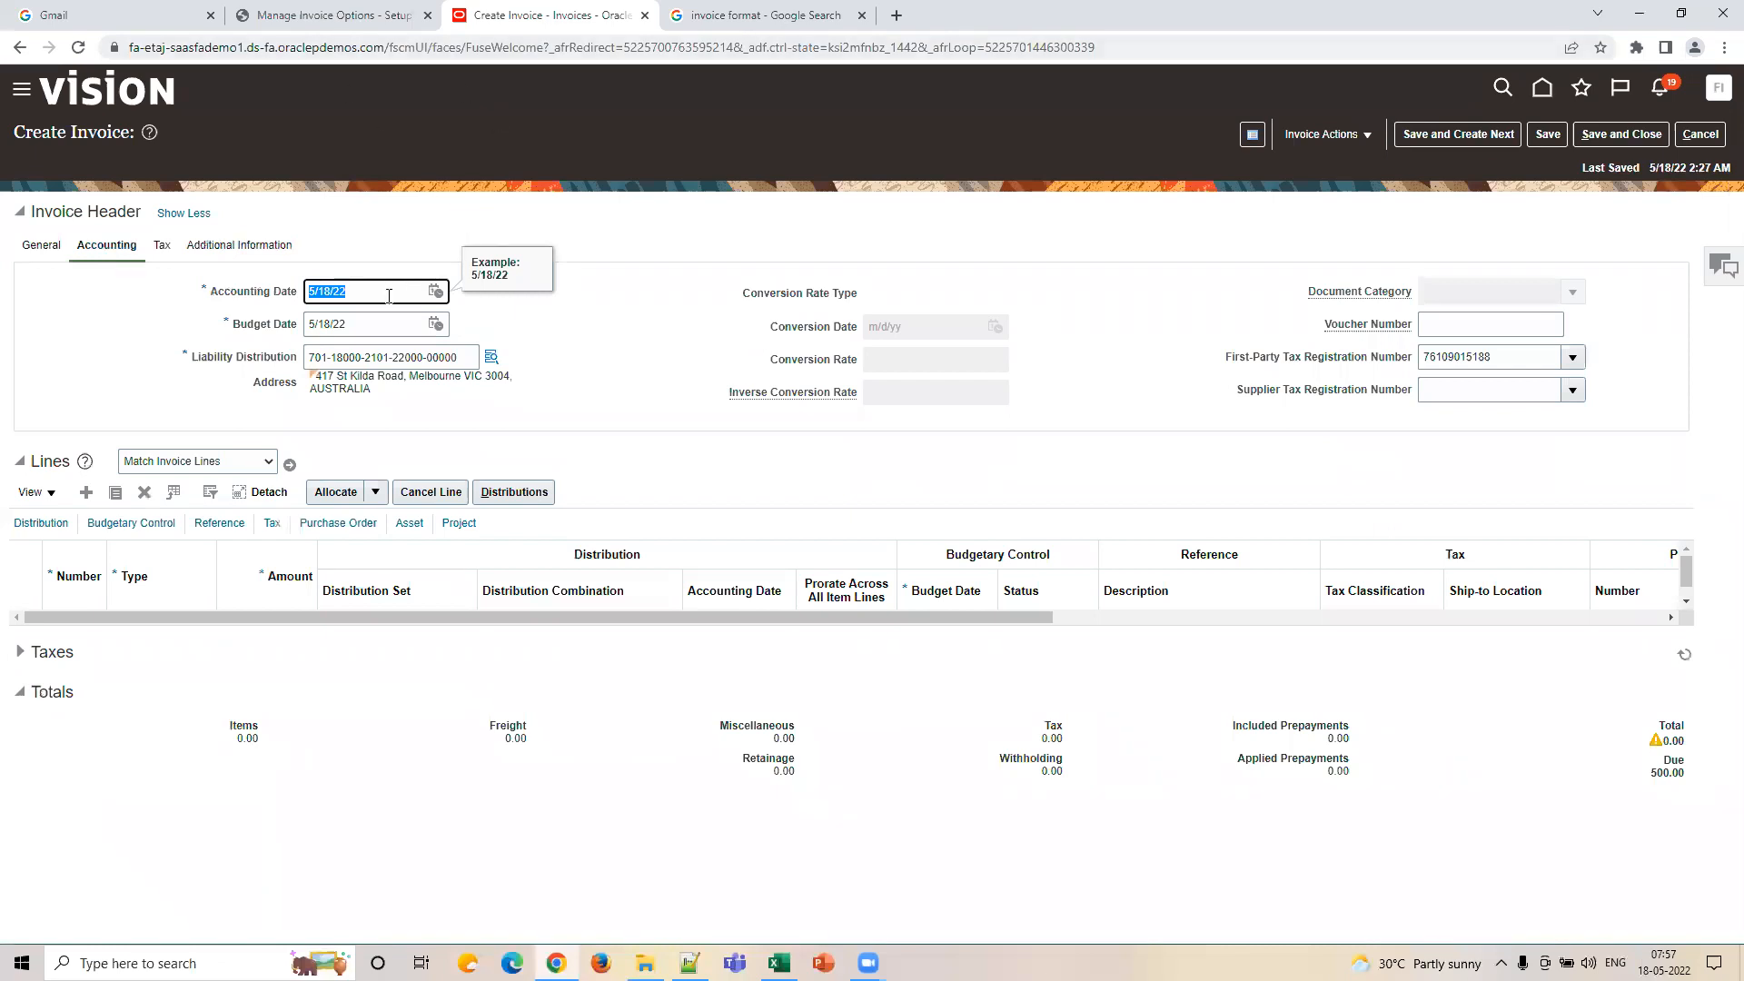
Review the Accounting Date Basis choices for US1 Business Unit and set it to System date.
{"action": "left_click", "coordinate": [354, 15]}
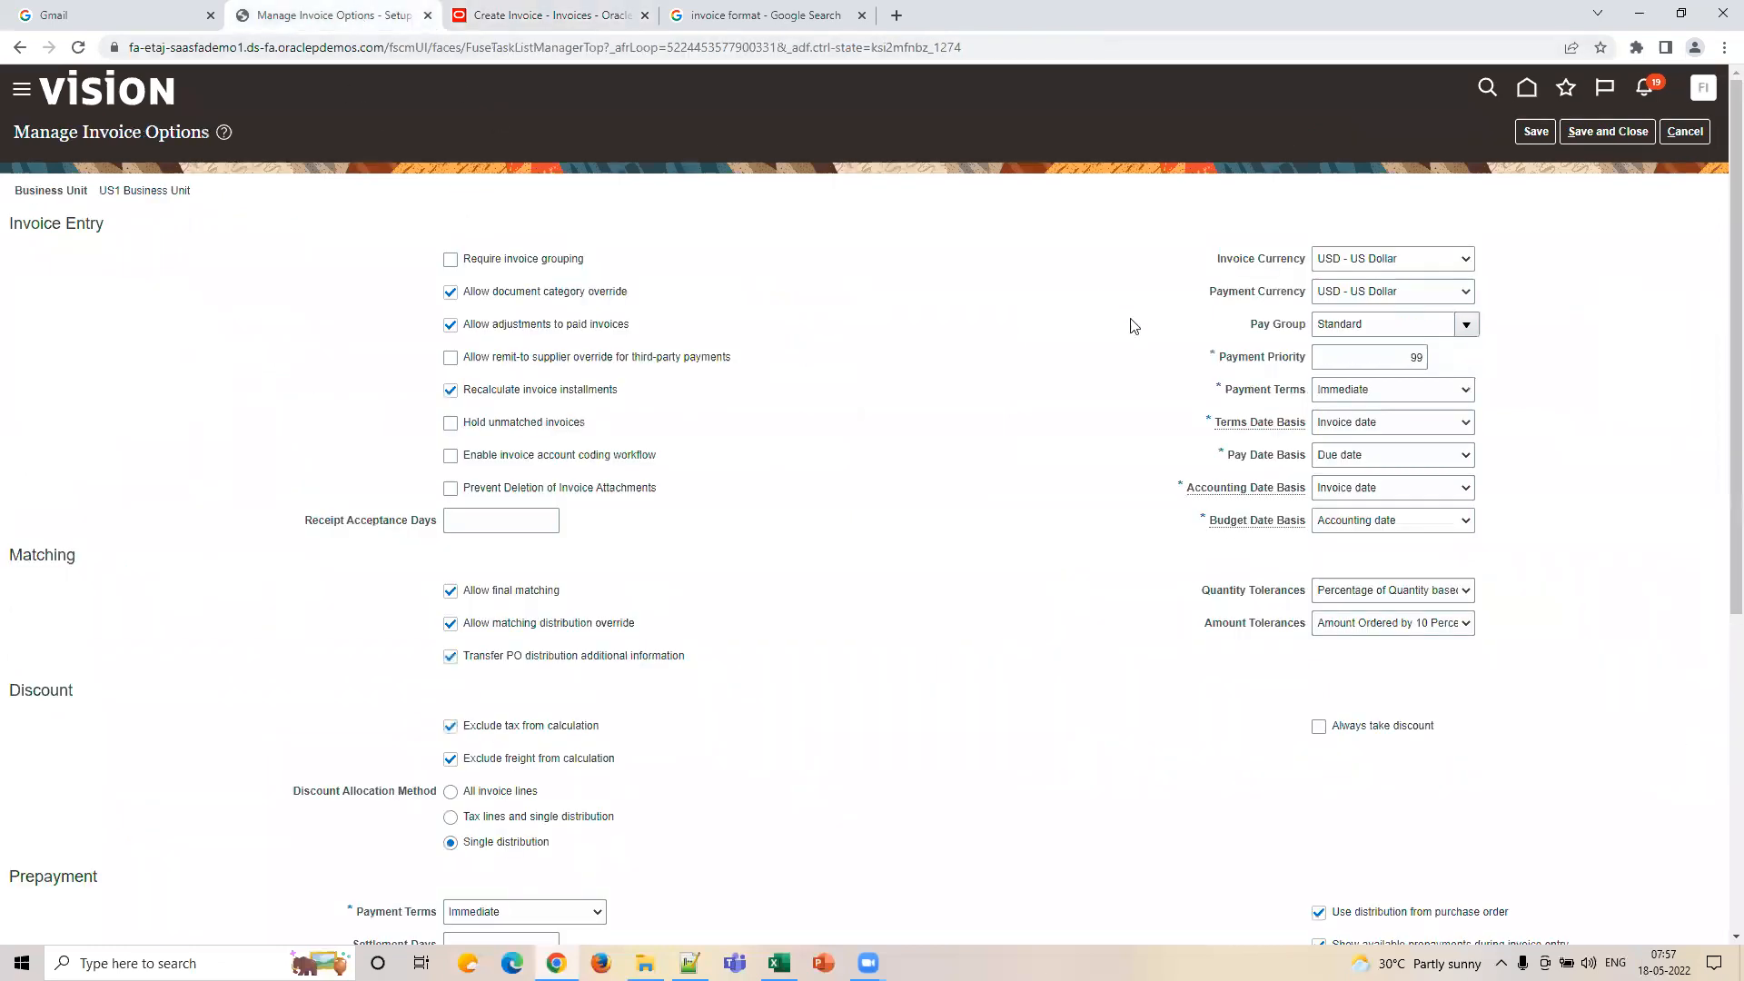
{"action": "left_click", "coordinate": [1342, 491]}
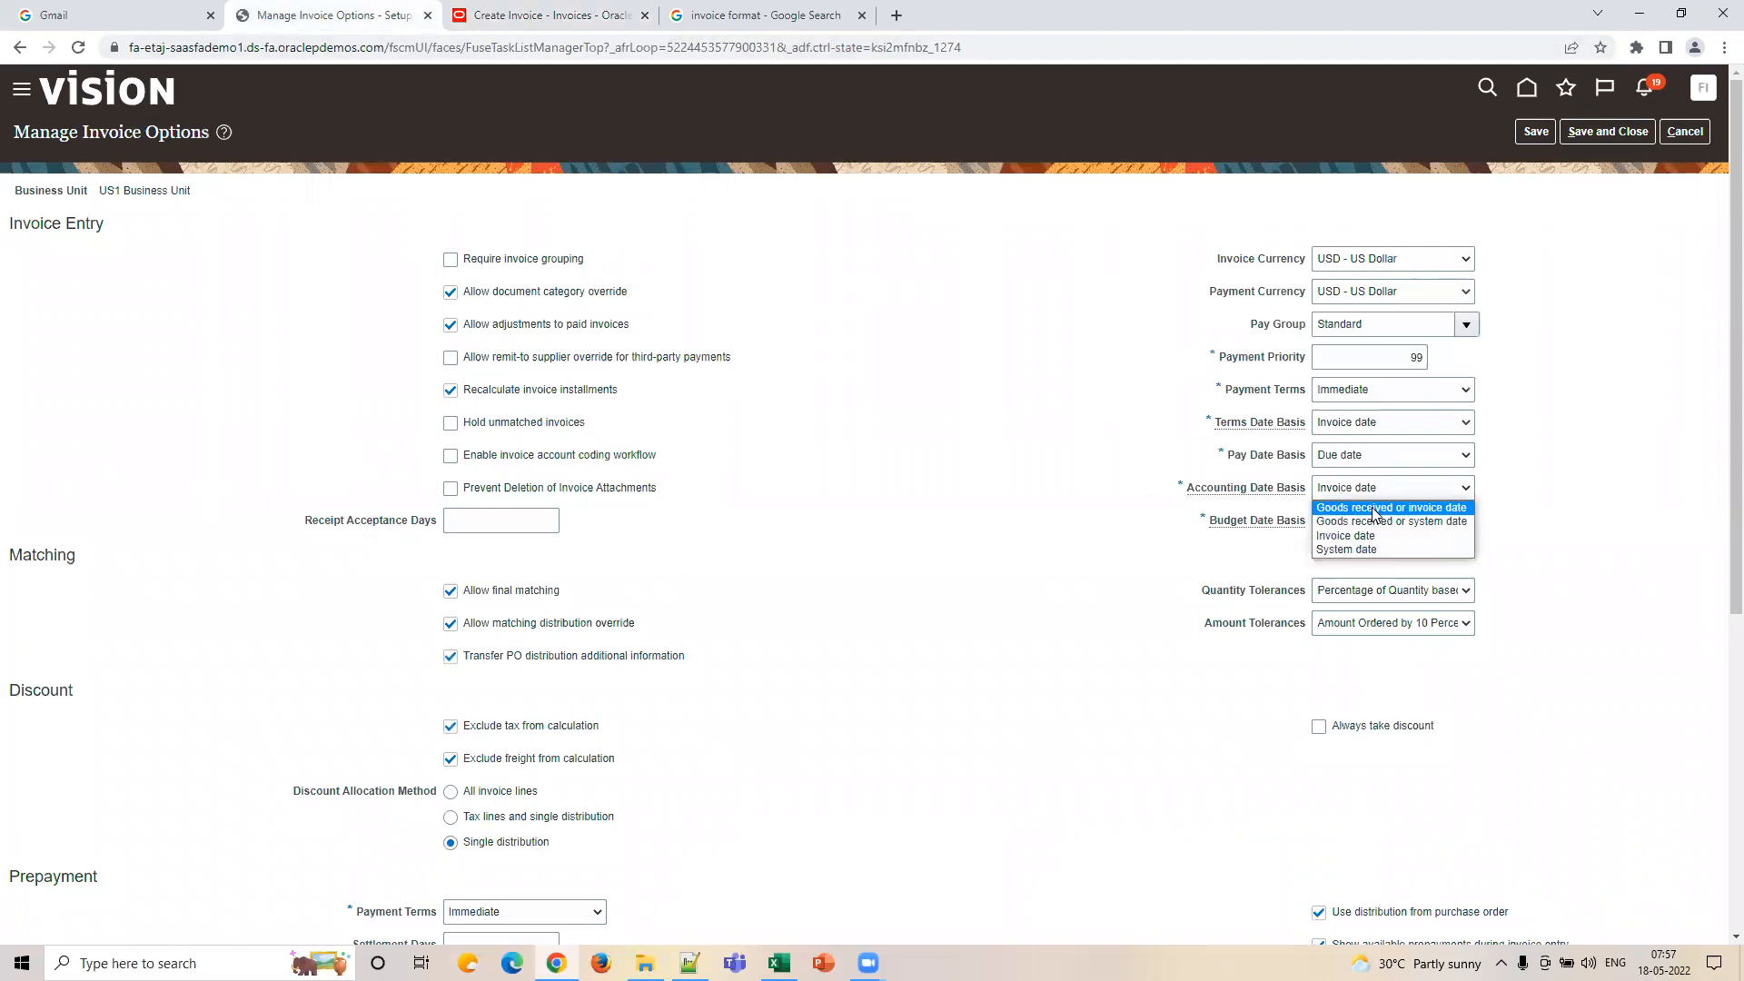
{"action": "left_click", "coordinate": [1567, 554]}
{"action": "left_click", "coordinate": [1437, 495]}
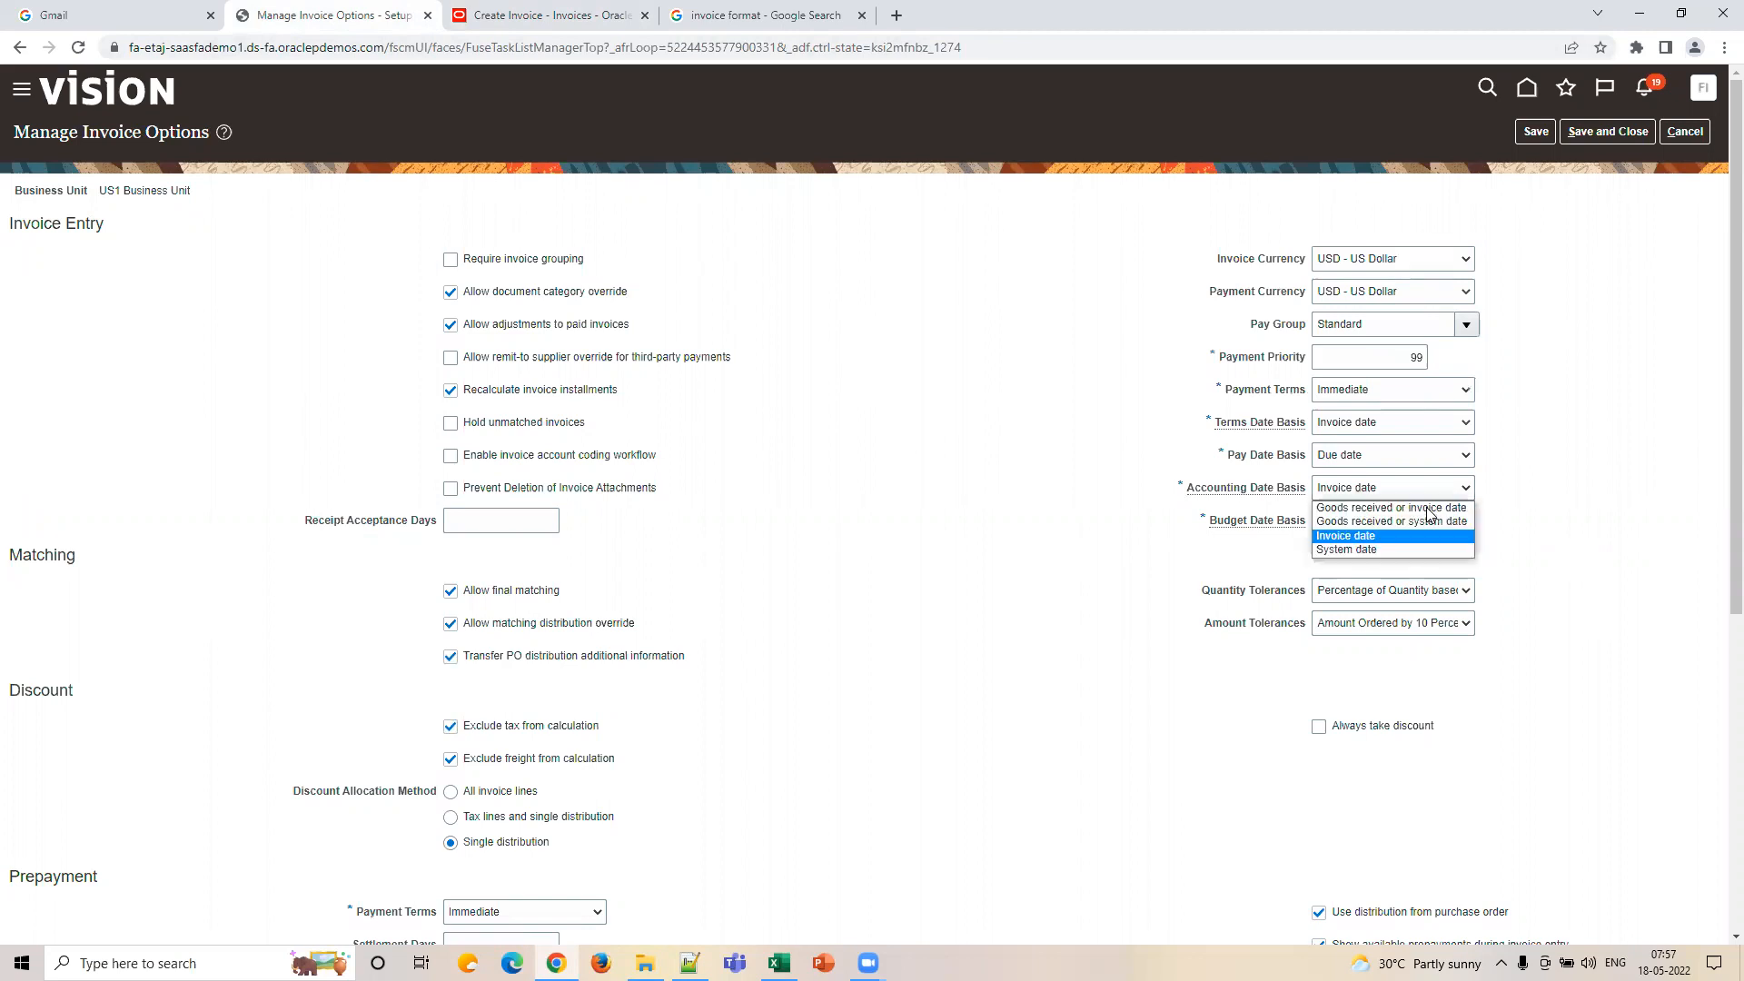
{"action": "left_click", "coordinate": [1408, 548]}
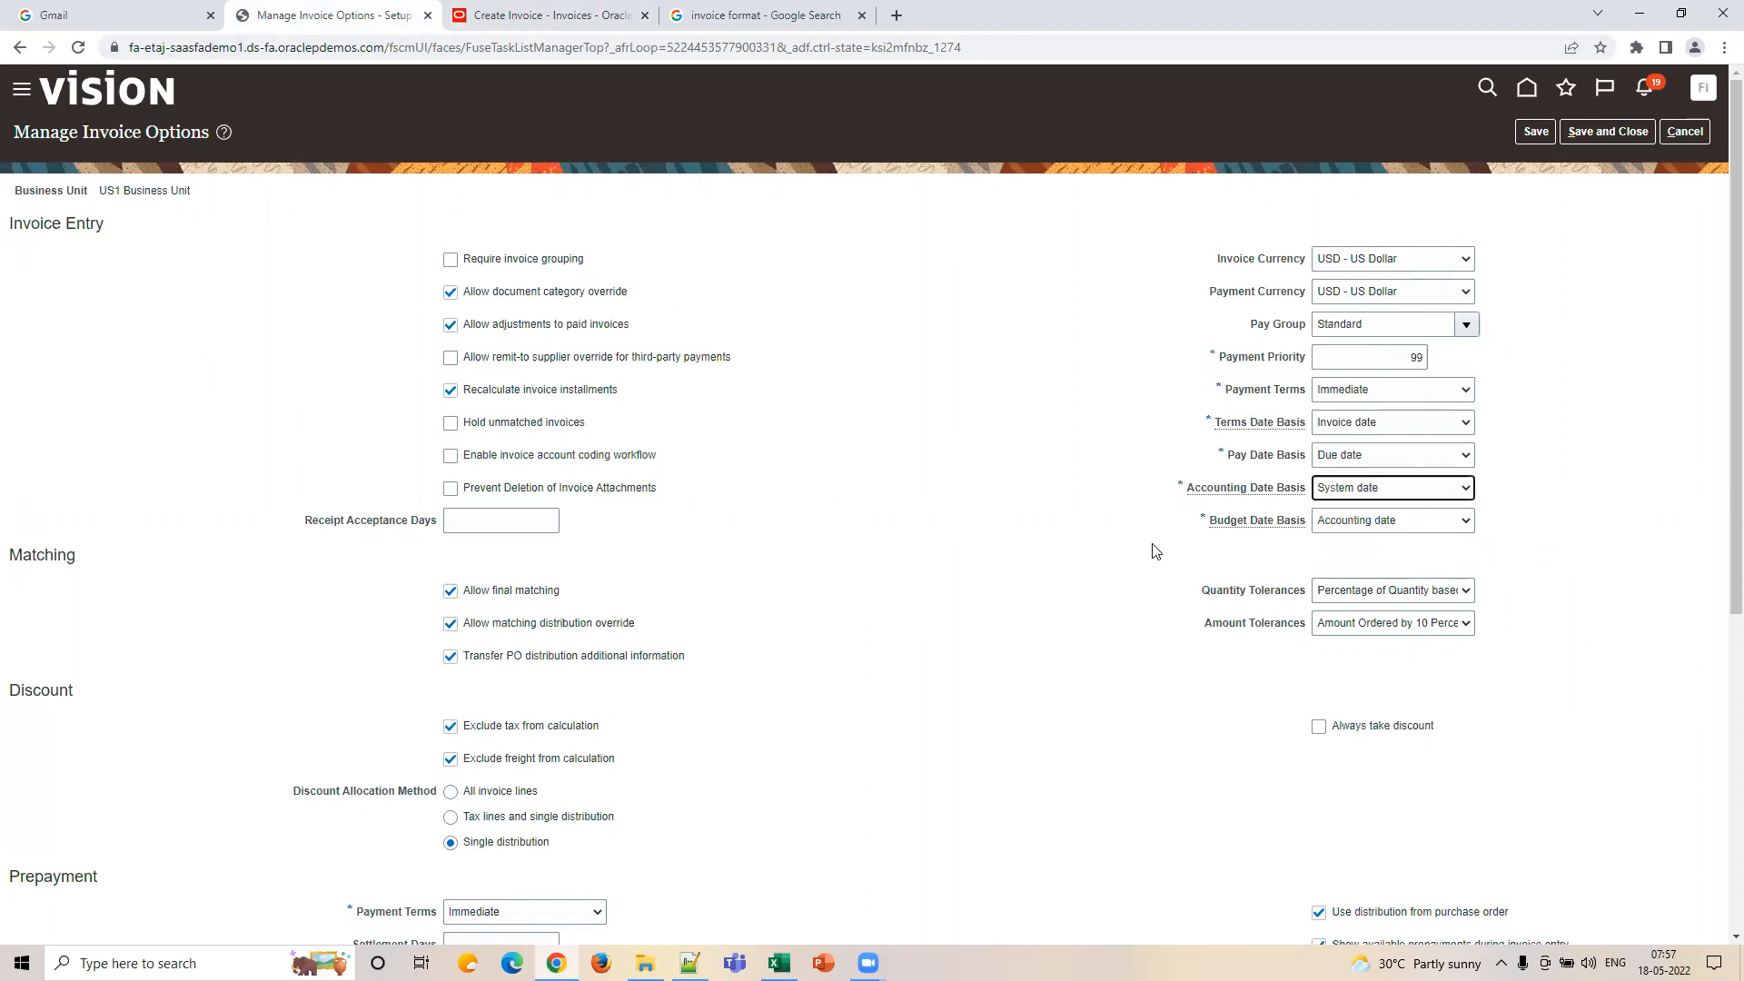
Check the sample invoice's accounting dates and its available invoice actions.
{"action": "left_click", "coordinate": [450, 27]}
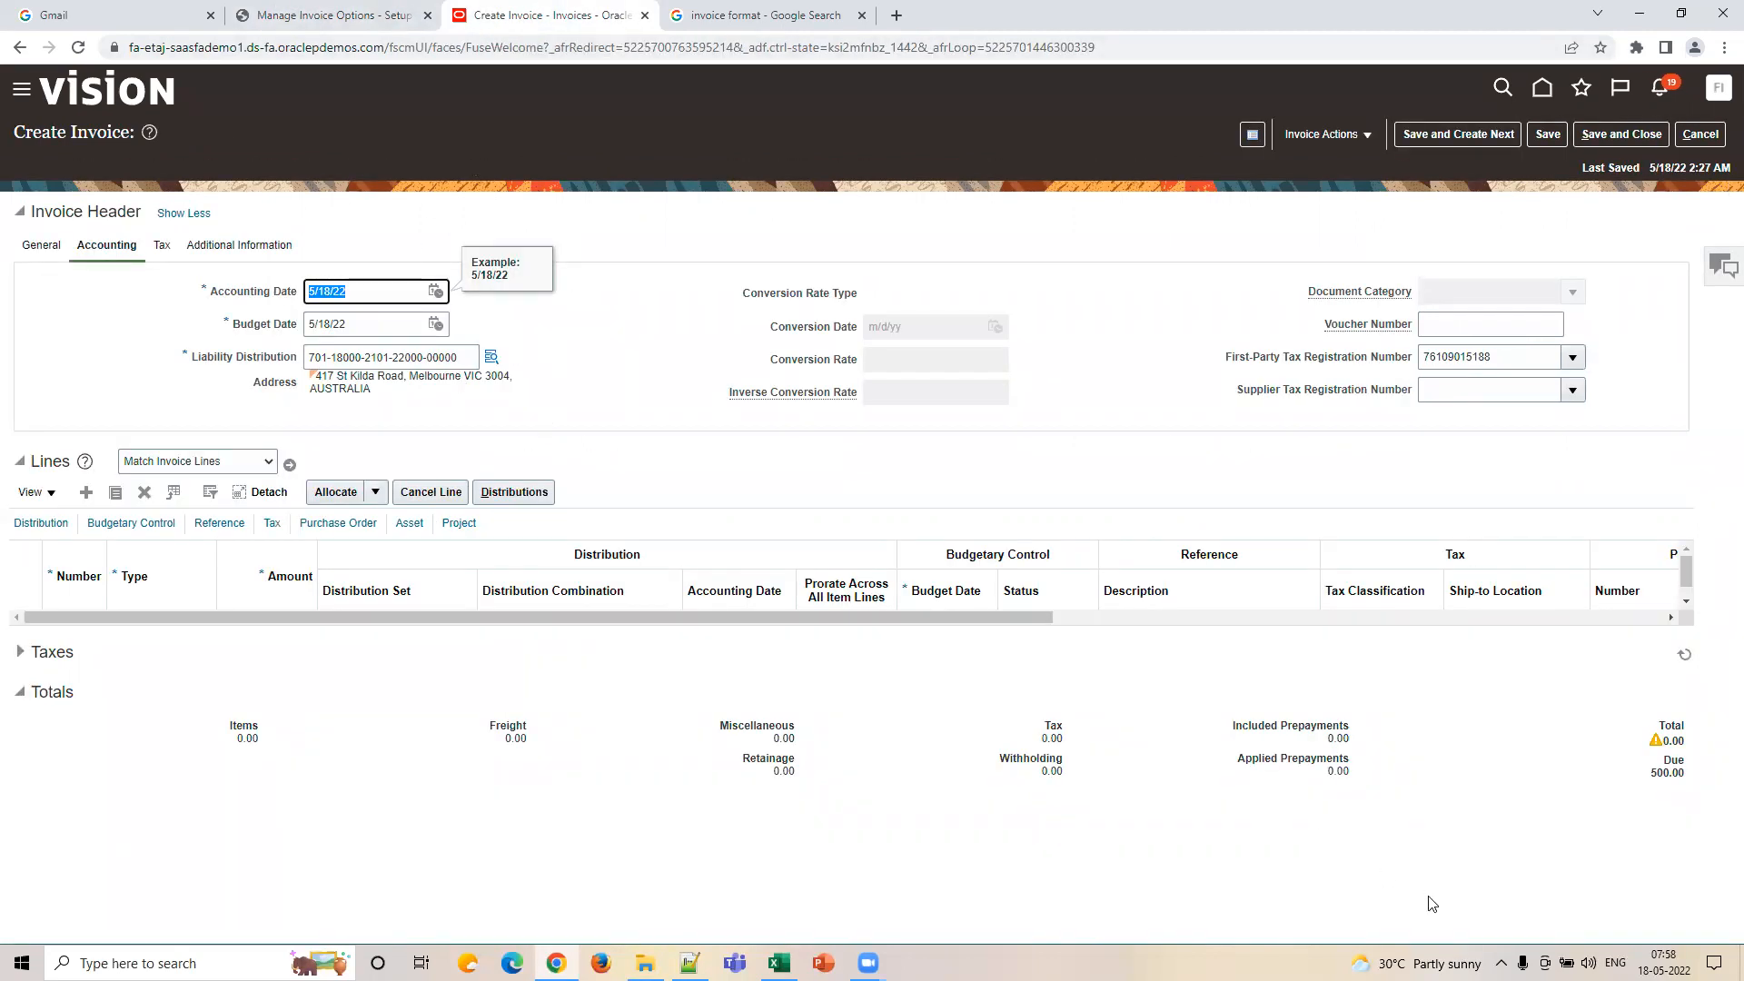
{"action": "left_click", "coordinate": [1323, 133]}
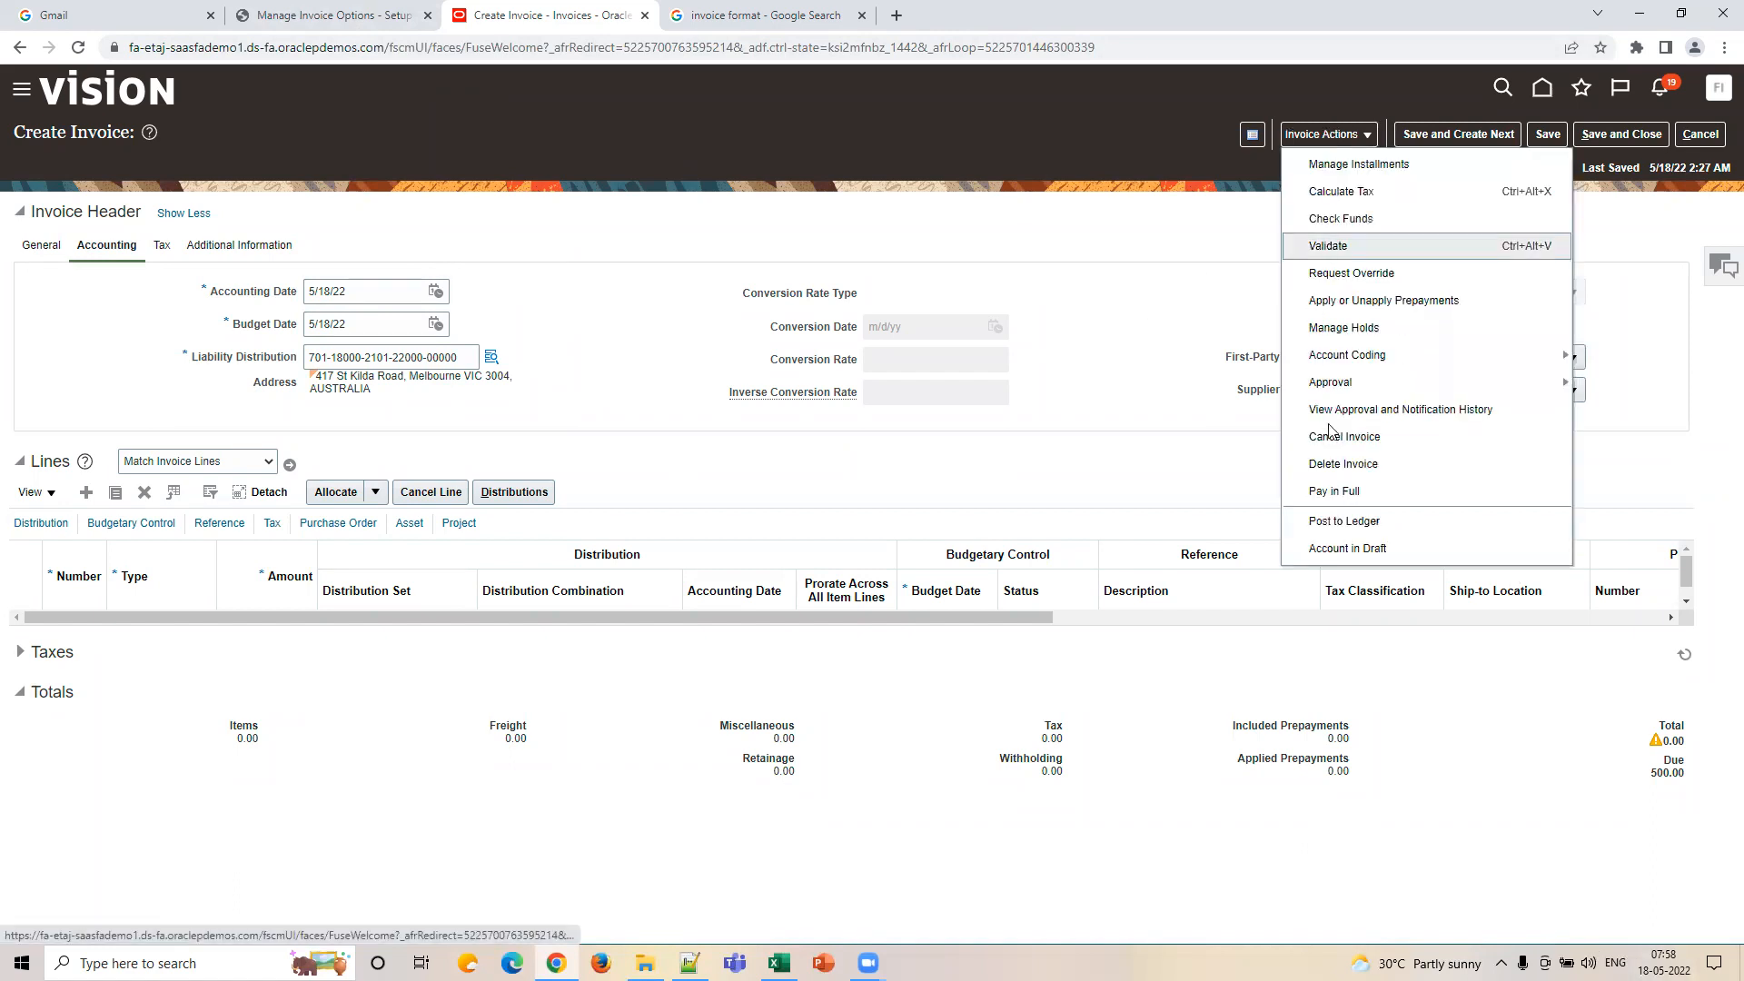
{"action": "left_click", "coordinate": [1088, 321]}
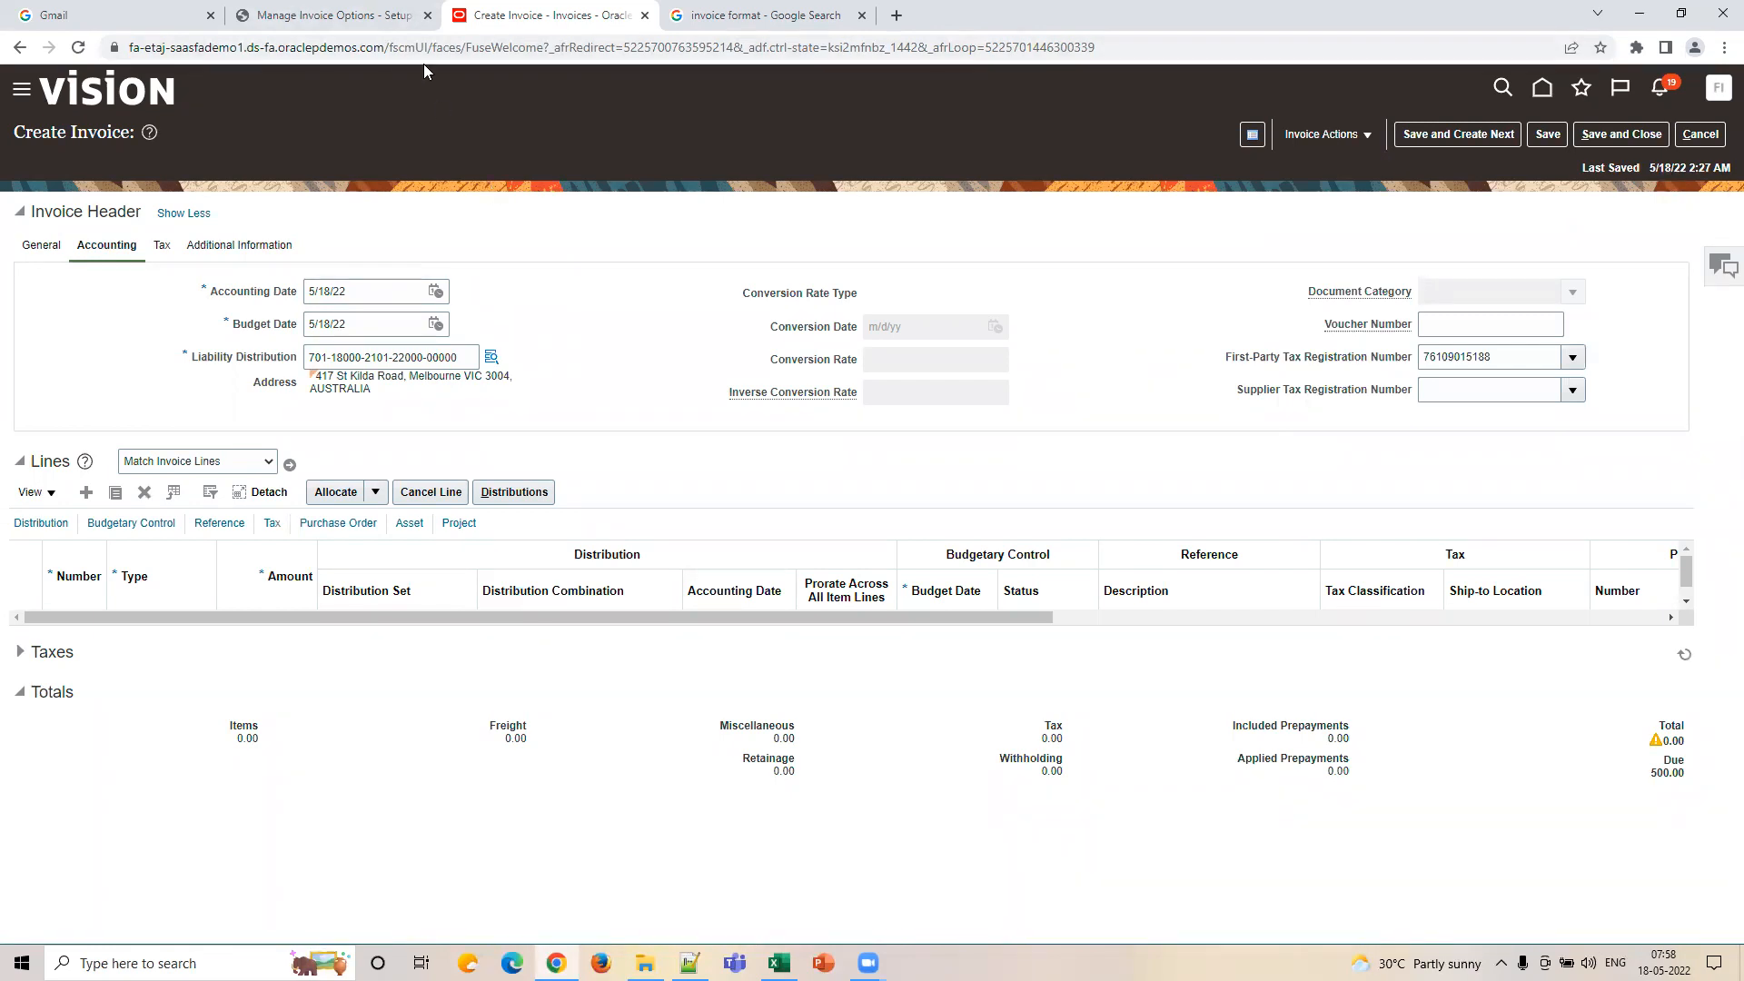
Set the Accounting Date Basis back to Invoice date in Manage Invoice Options.
{"action": "left_click", "coordinate": [345, 15]}
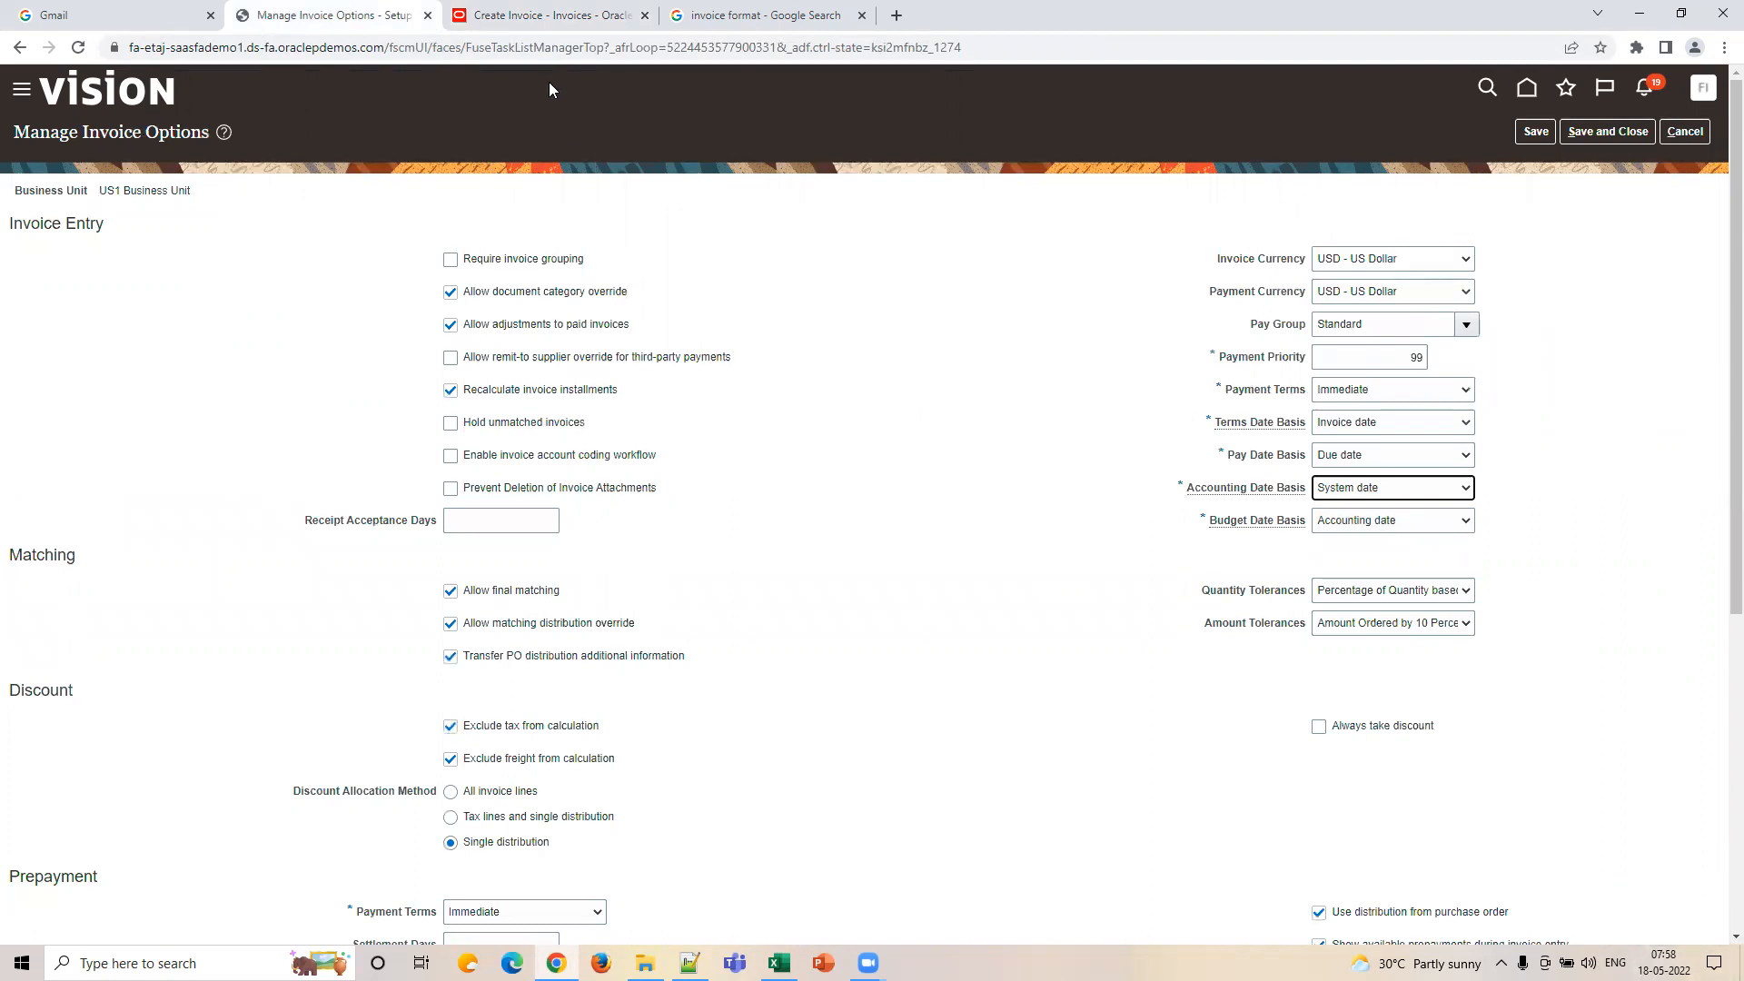
{"action": "left_click", "coordinate": [1341, 492]}
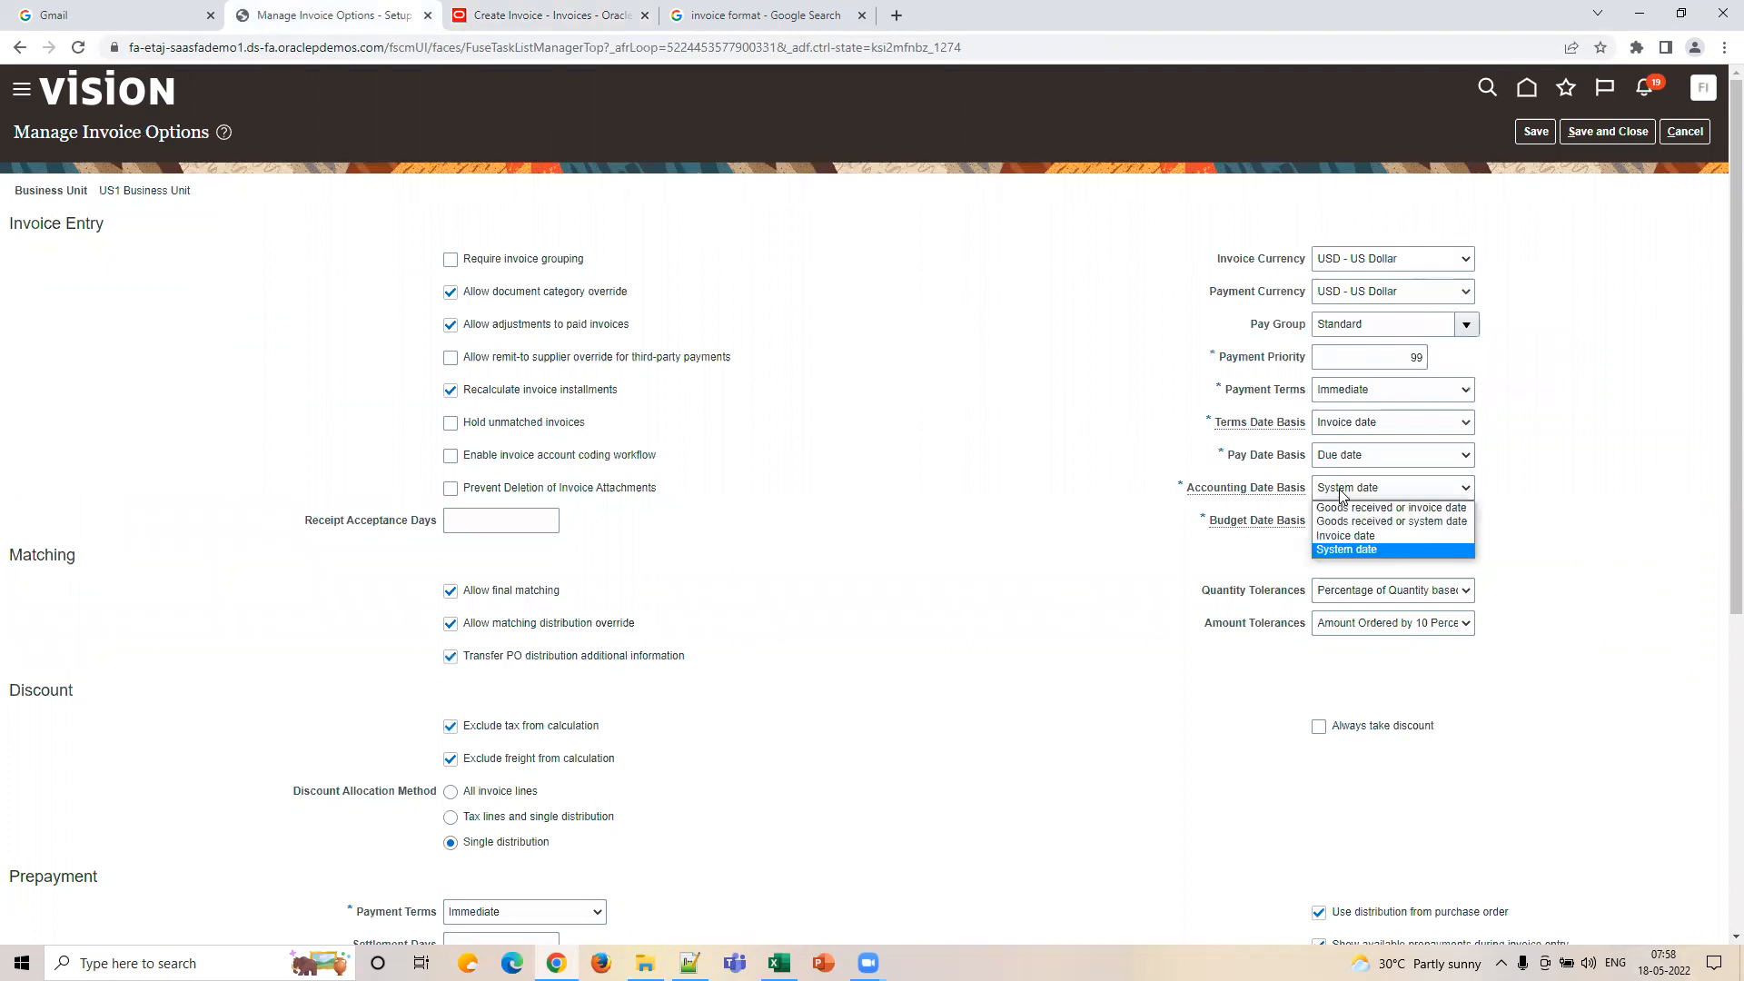
{"action": "left_click", "coordinate": [1345, 535]}
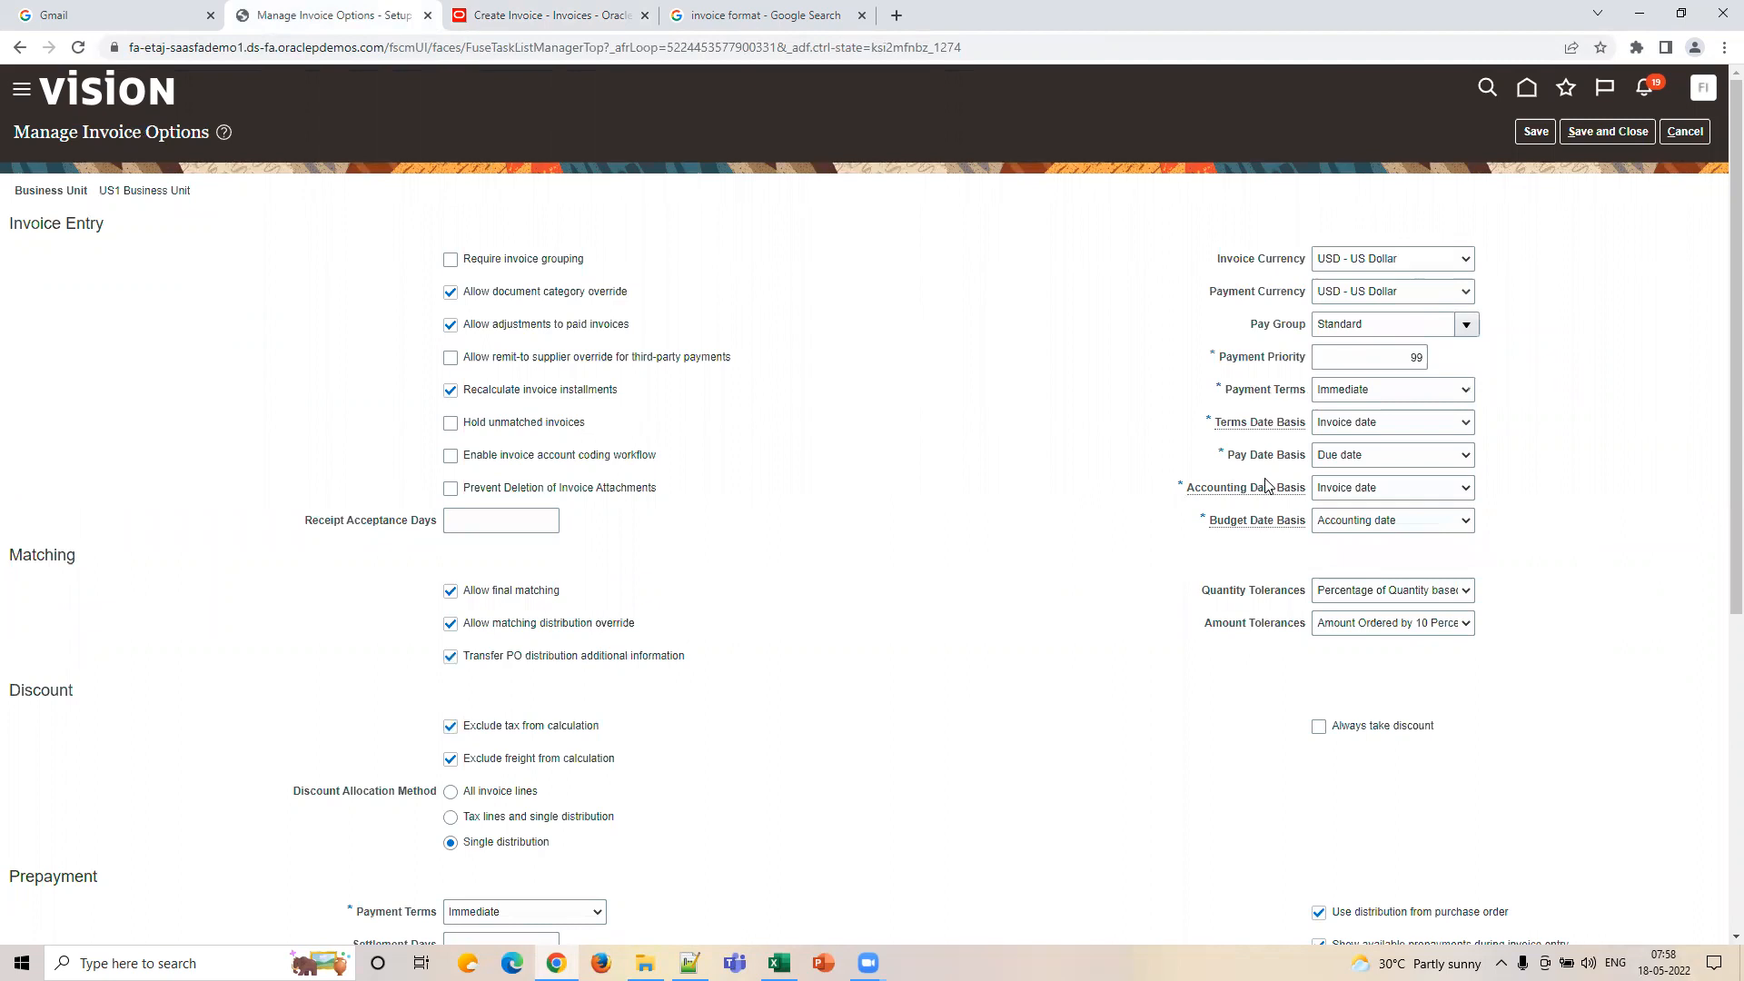
Review the Budget Date Basis choices and compare them with the Budget Date on the sample invoice.
{"action": "left_click", "coordinate": [1357, 526]}
{"action": "left_click", "coordinate": [1357, 527]}
{"action": "left_click", "coordinate": [1399, 526]}
{"action": "left_click", "coordinate": [1398, 520]}
{"action": "left_click", "coordinate": [1311, 547]}
{"action": "left_click", "coordinate": [495, 18]}
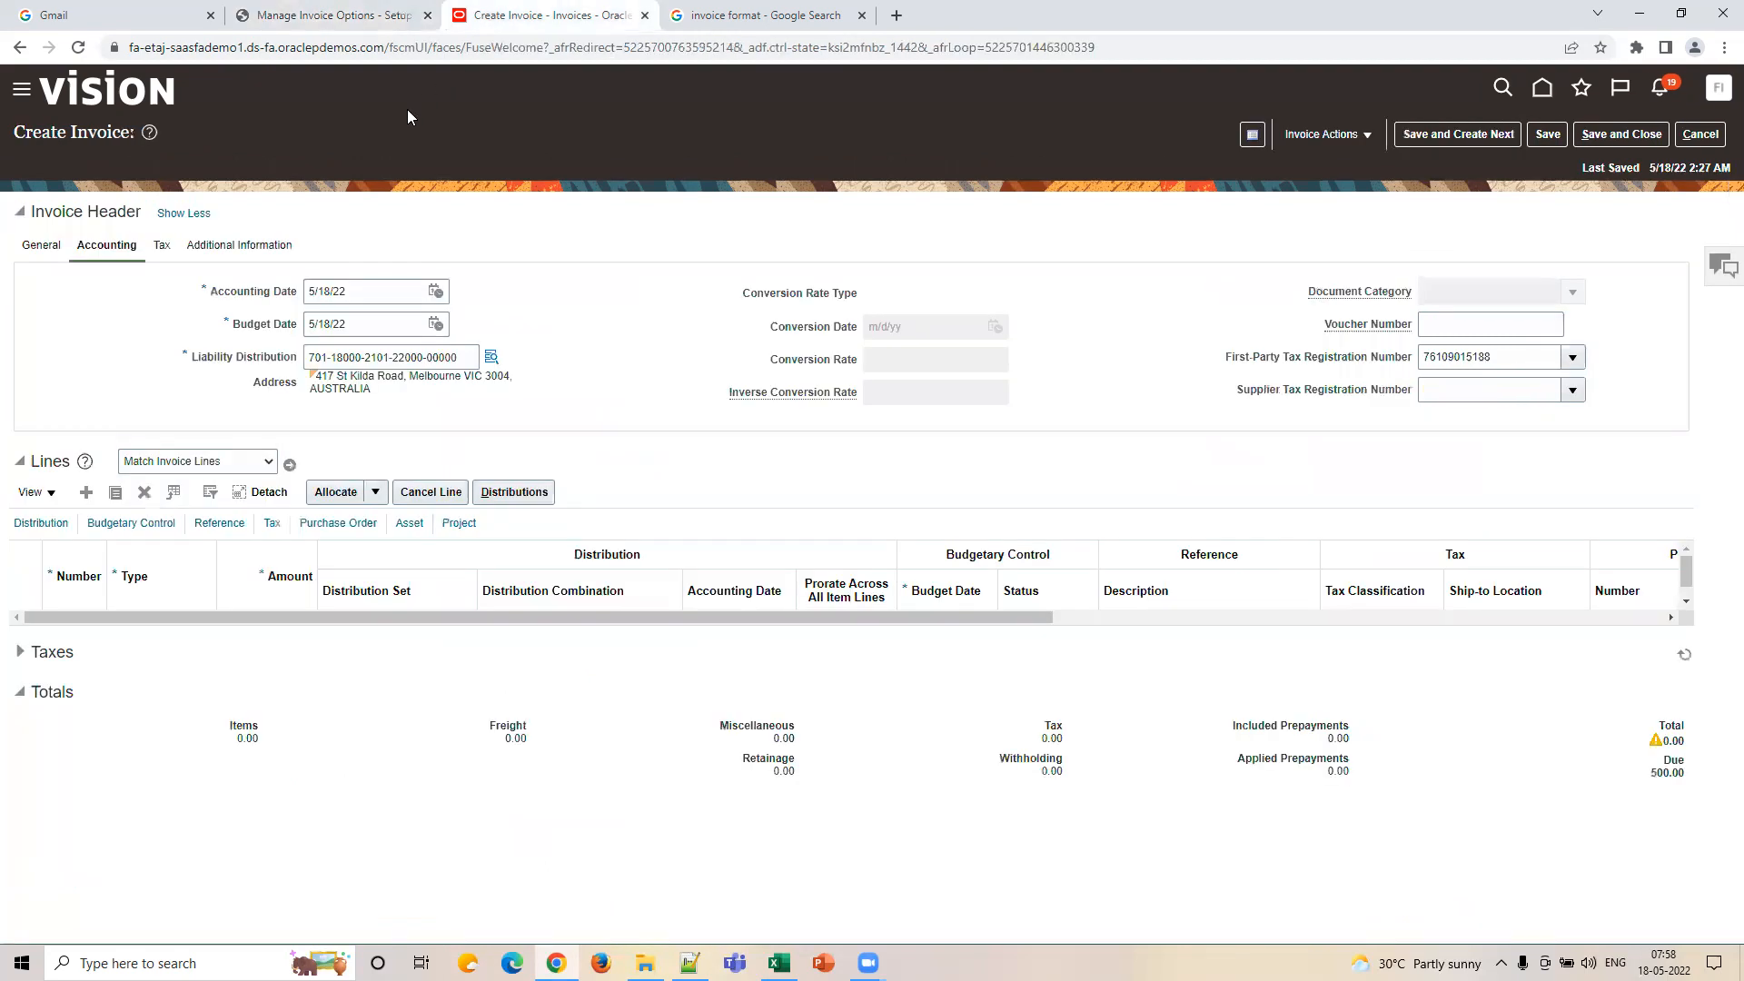
Review the Allow final matching option in Manage Invoice Options and compare it with the sample invoice's general header and Identifying PO.
{"action": "left_click", "coordinate": [322, 20]}
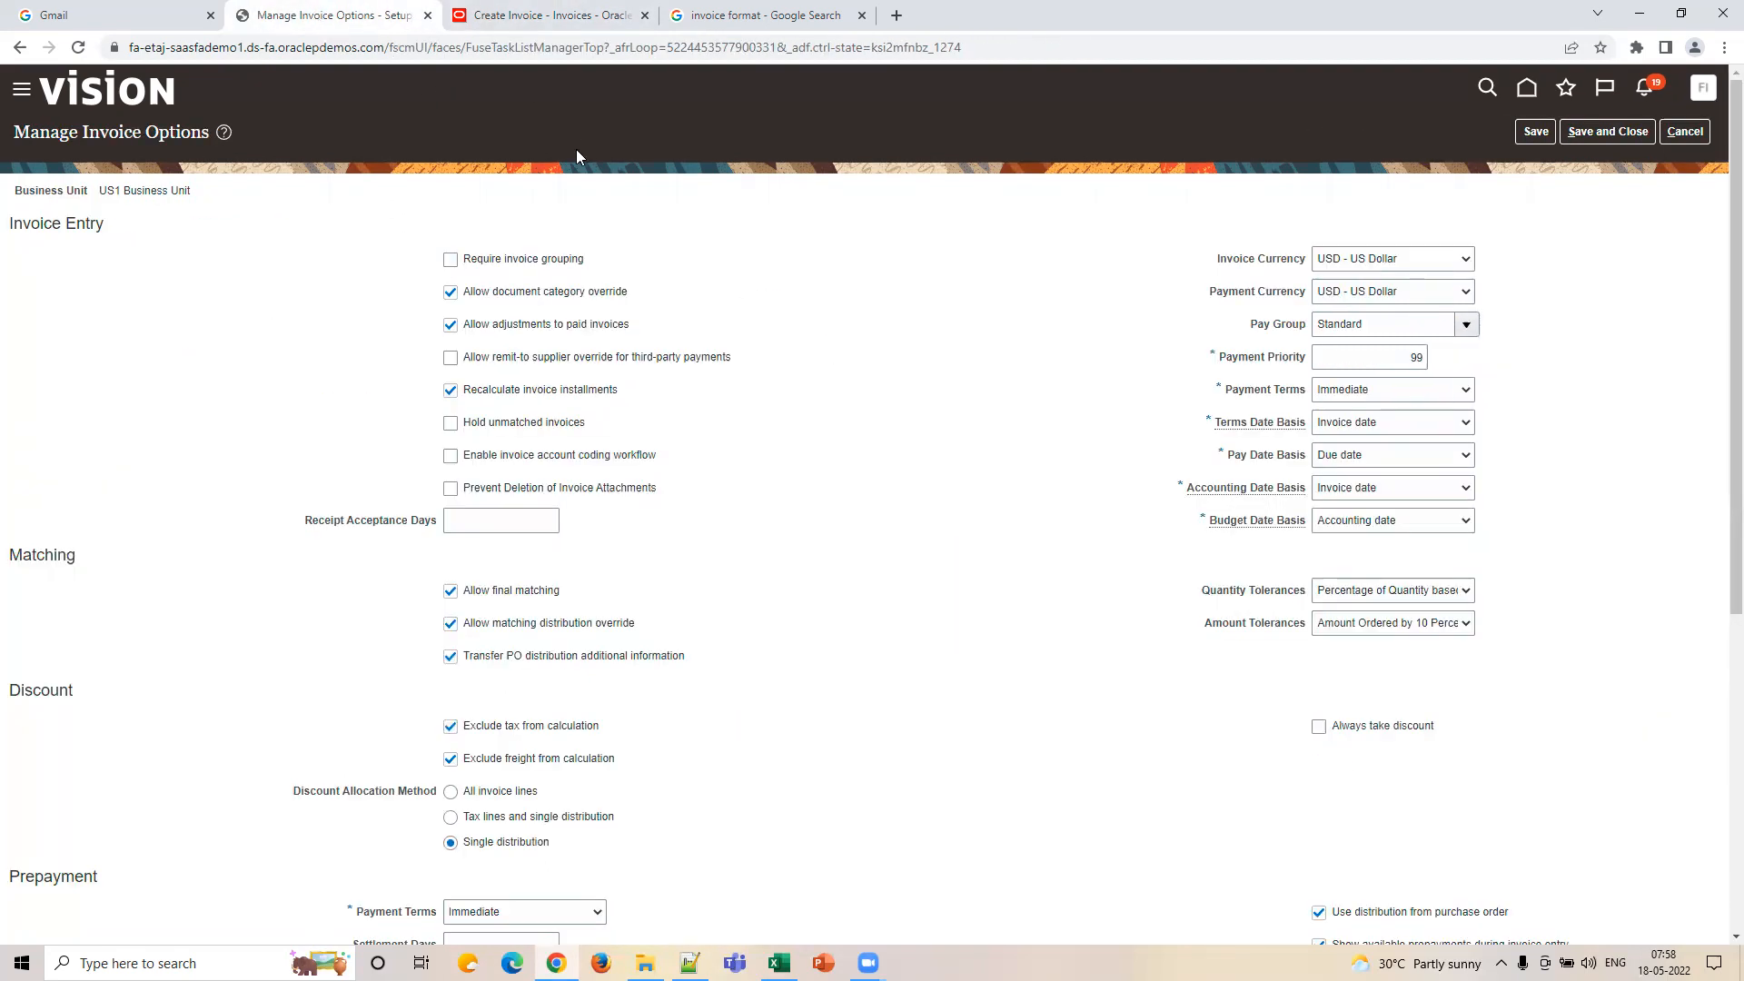
{"action": "scroll", "coordinate": [1469, 543], "scroll_direction": "down", "scroll_amount": 2}
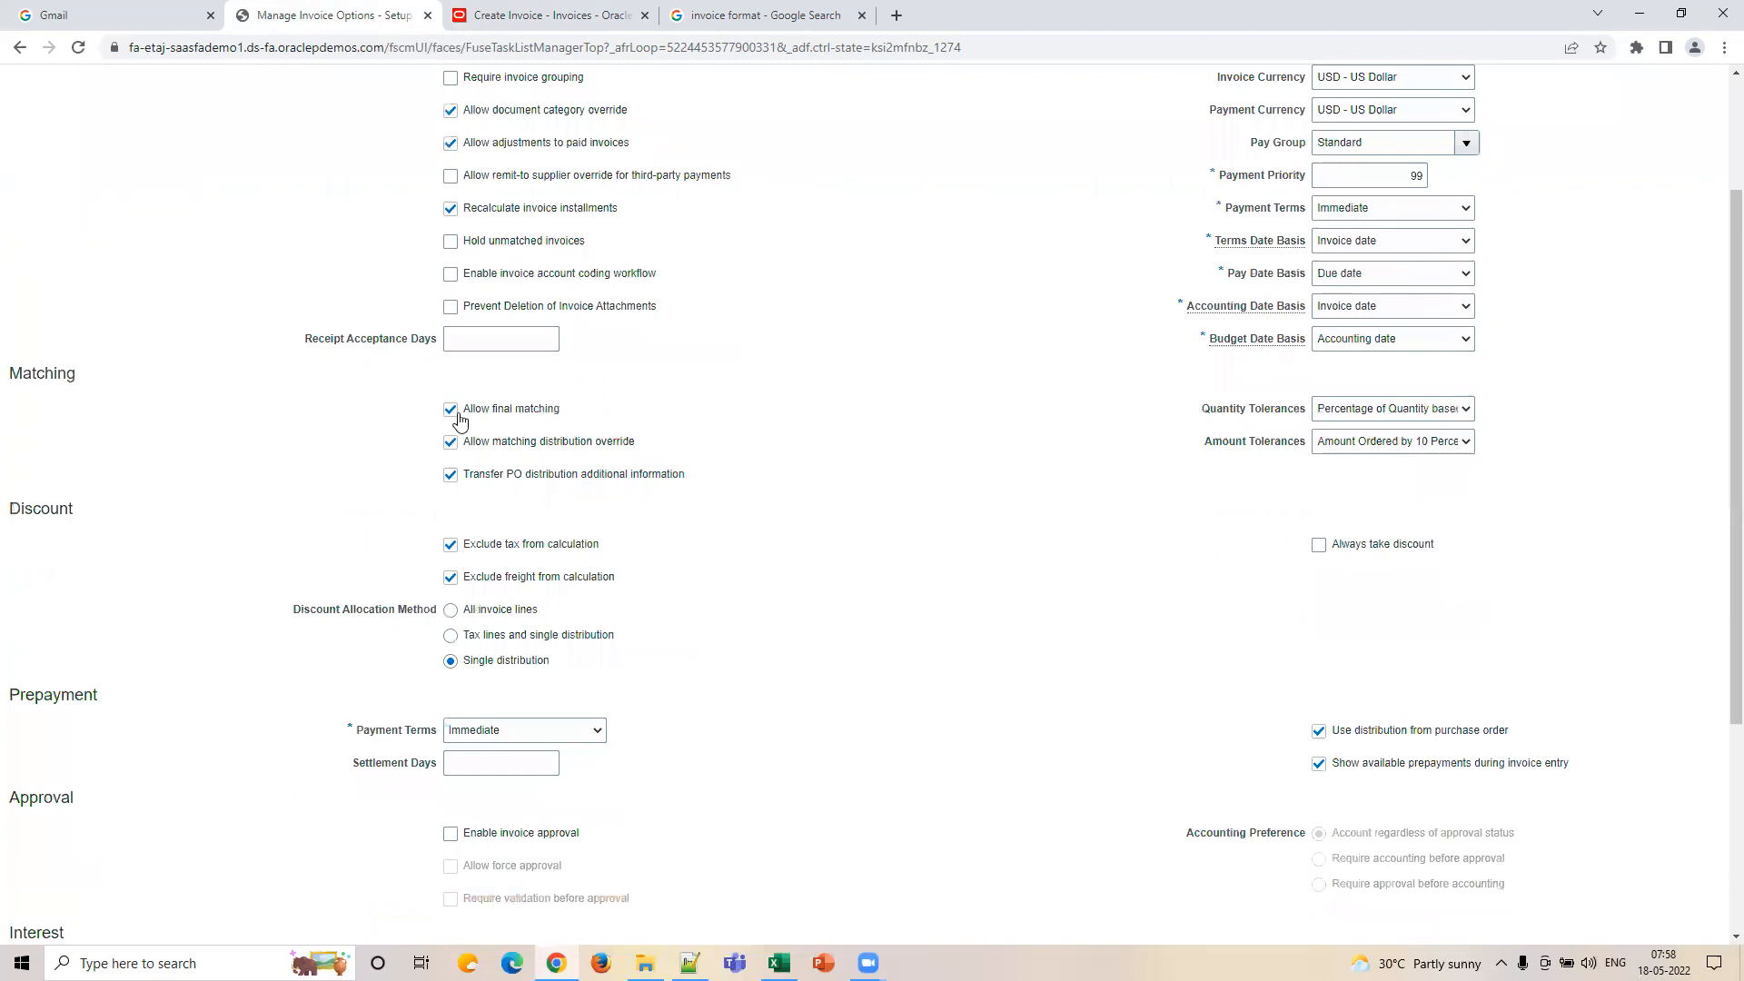
{"action": "left_click", "coordinate": [508, 15]}
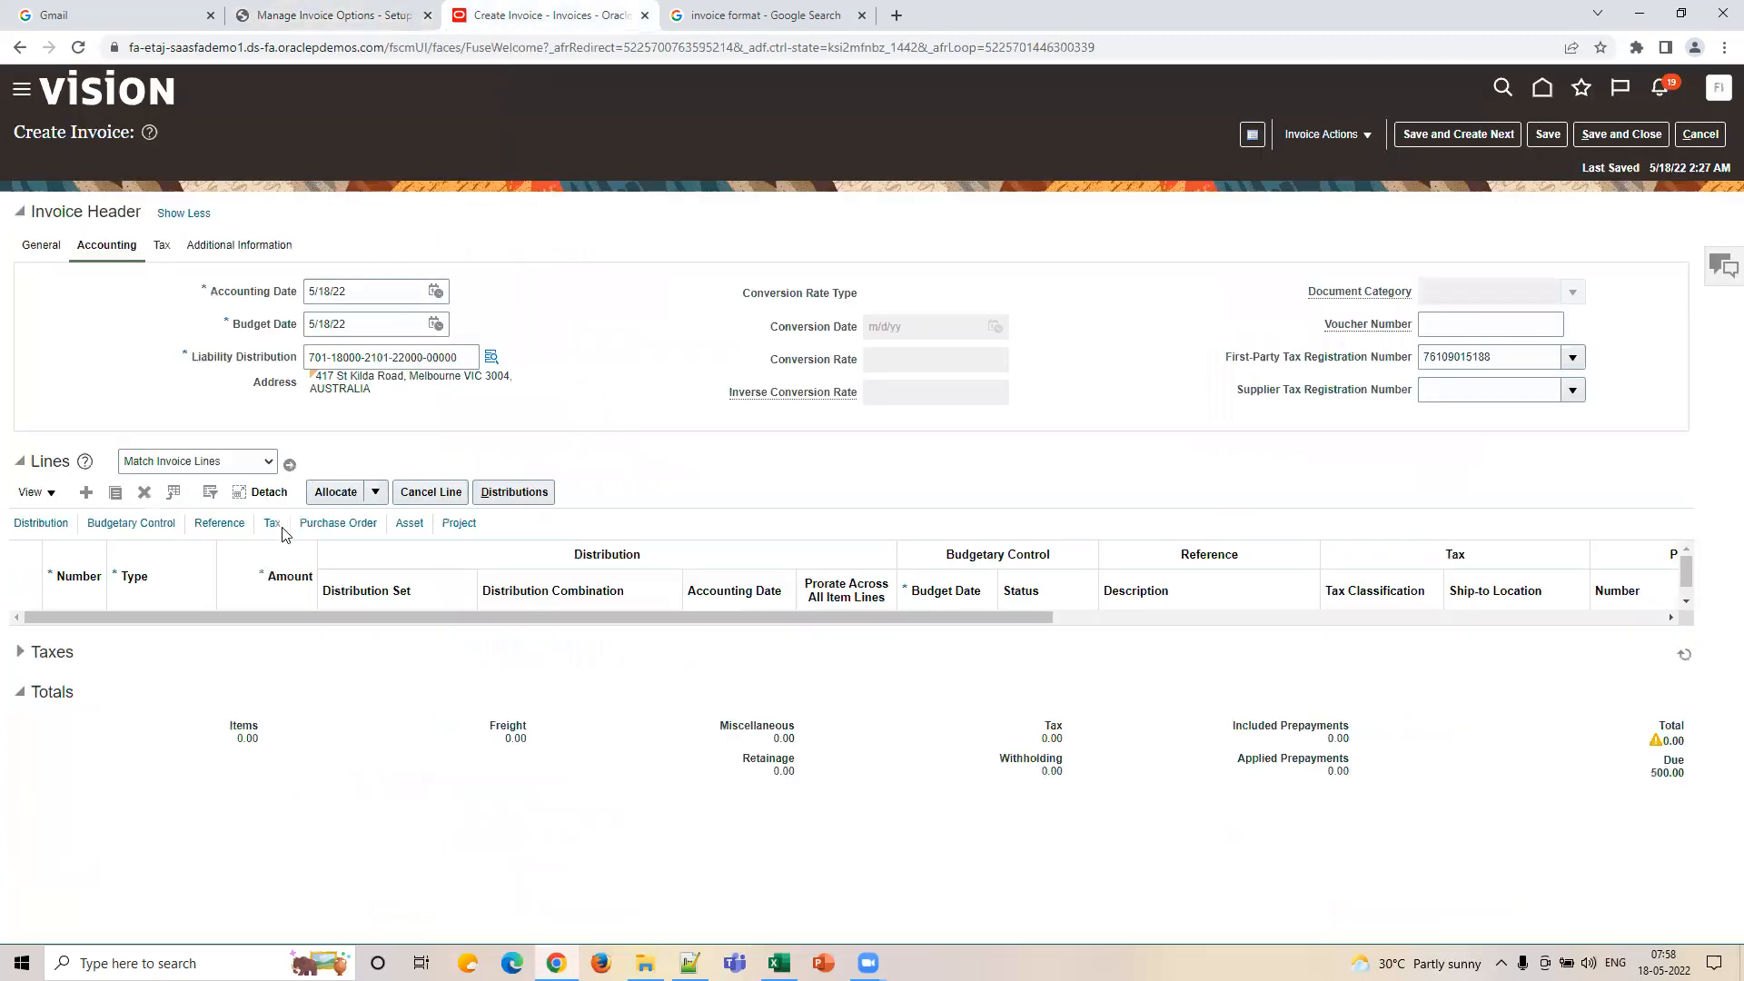
{"action": "left_click", "coordinate": [231, 463]}
{"action": "left_click", "coordinate": [344, 426]}
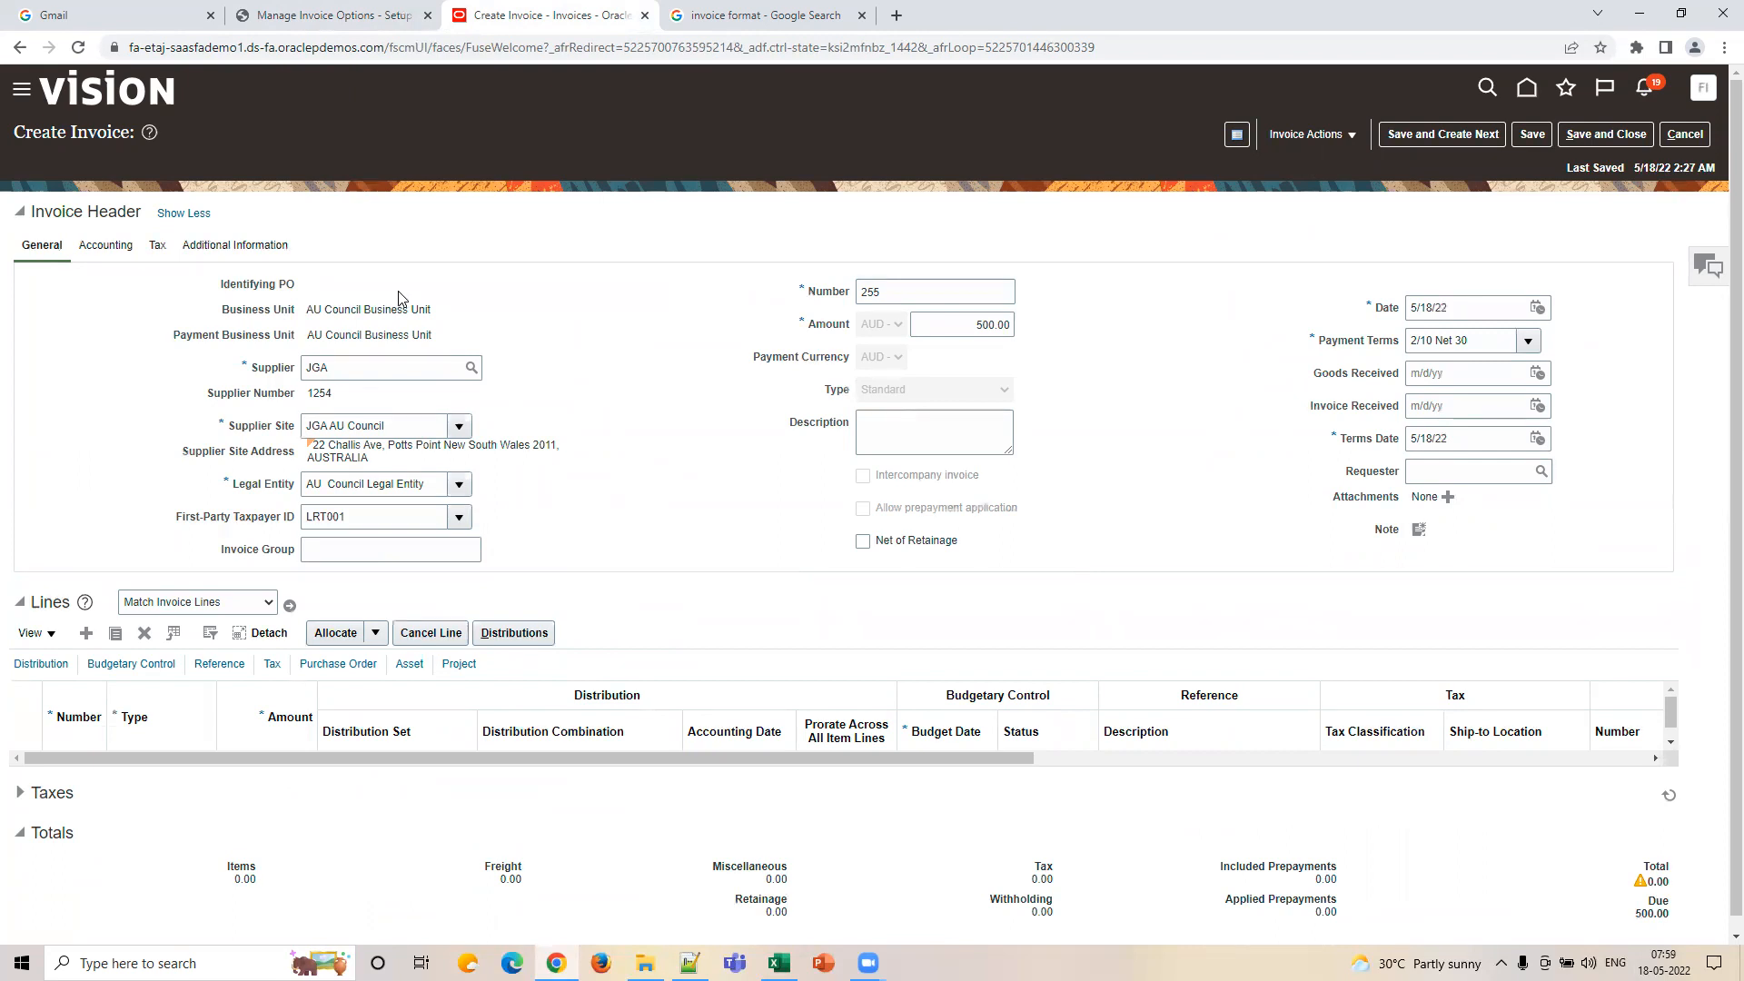
{"action": "left_click", "coordinate": [338, 13]}
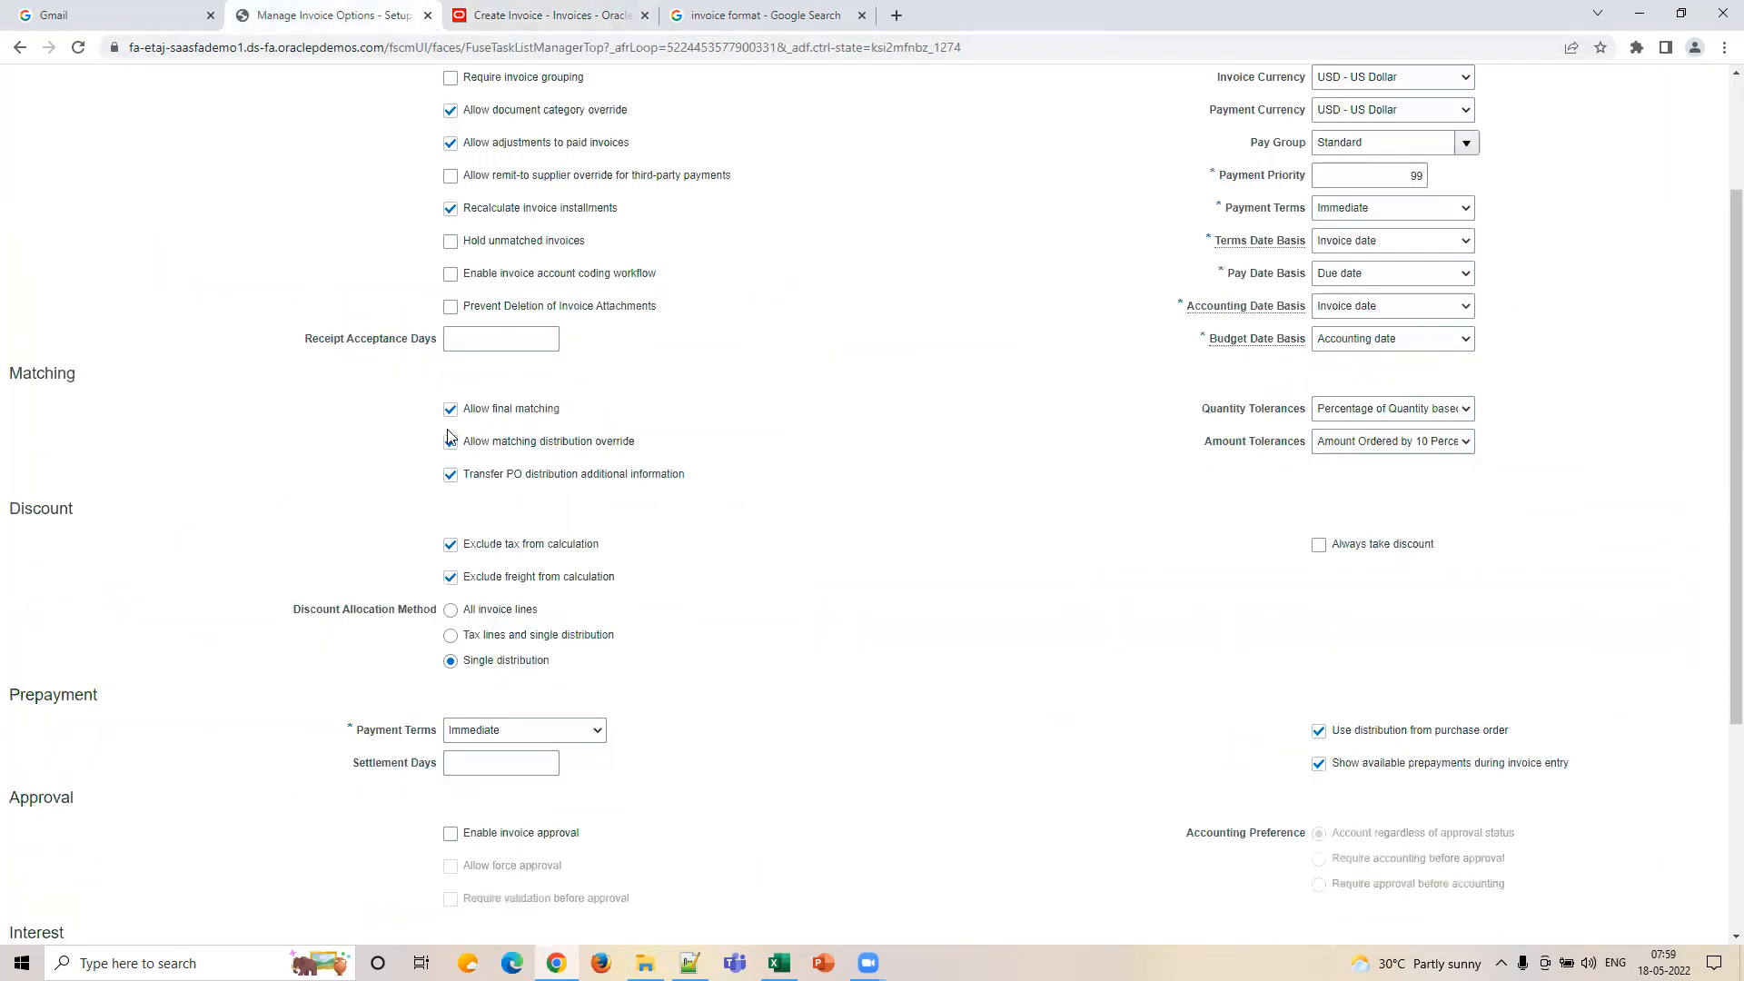
{"action": "left_click", "coordinate": [545, 11]}
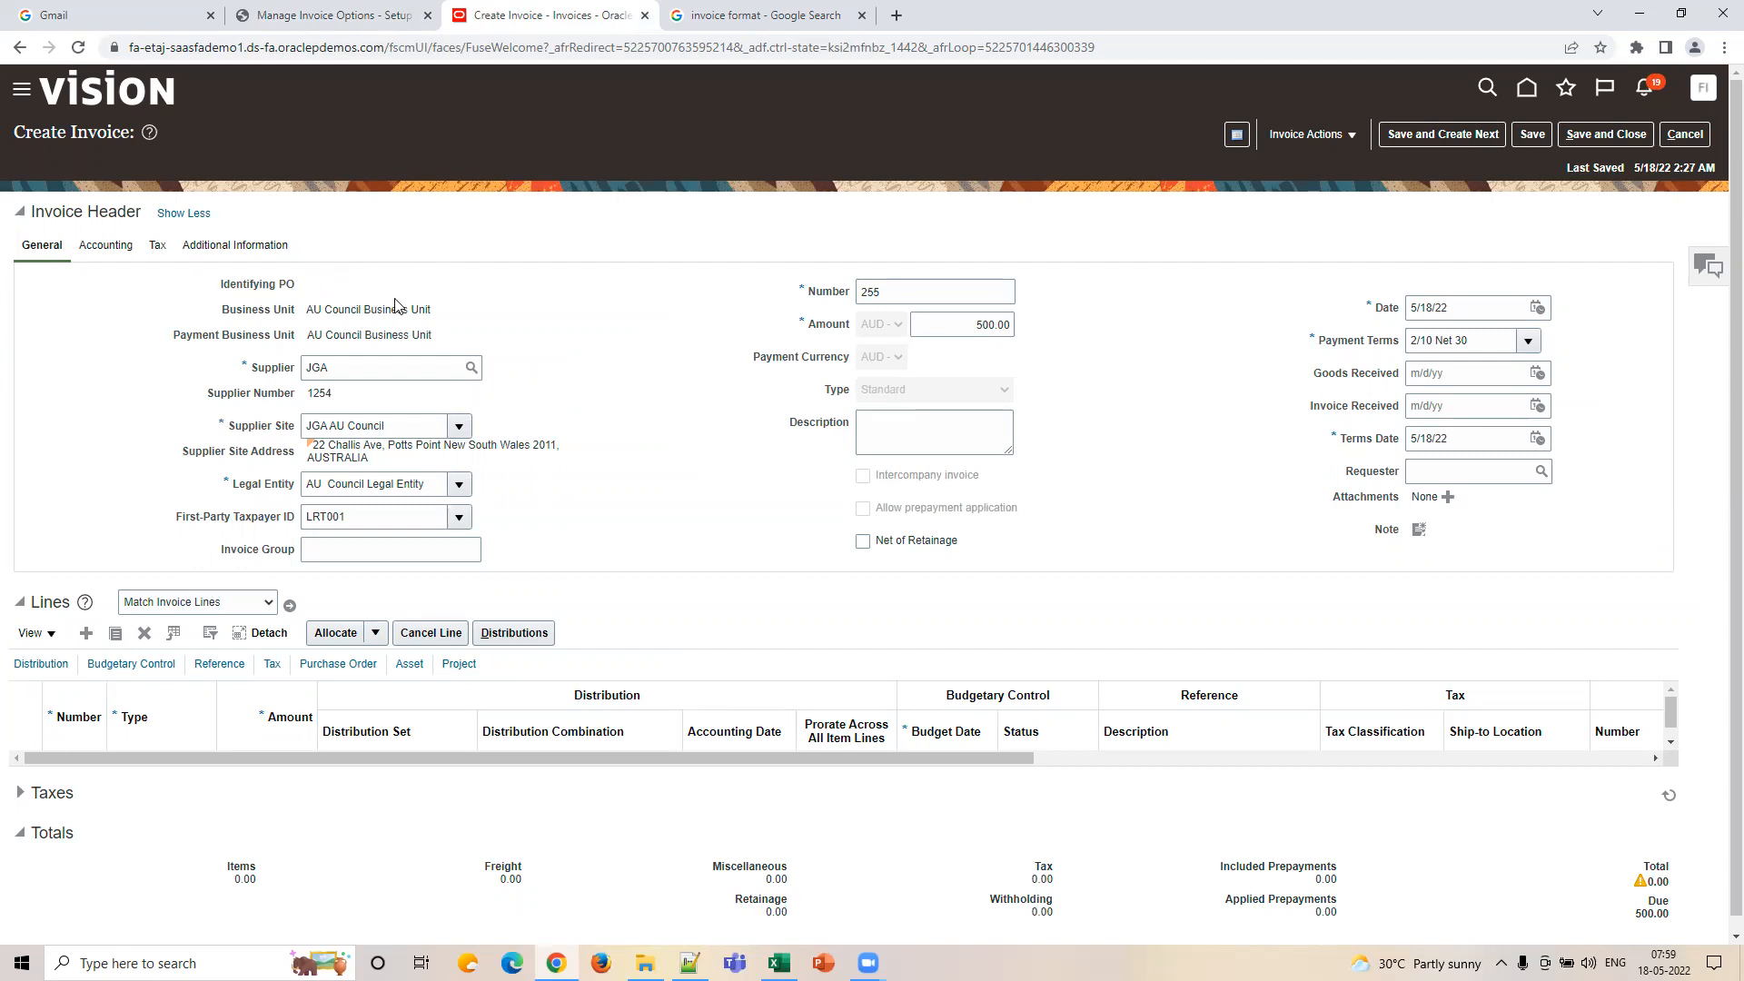
Review the Allow matching distribution override option and compare it with the Distribution Combination column on the sample invoice lines.
{"action": "left_click", "coordinate": [335, 25]}
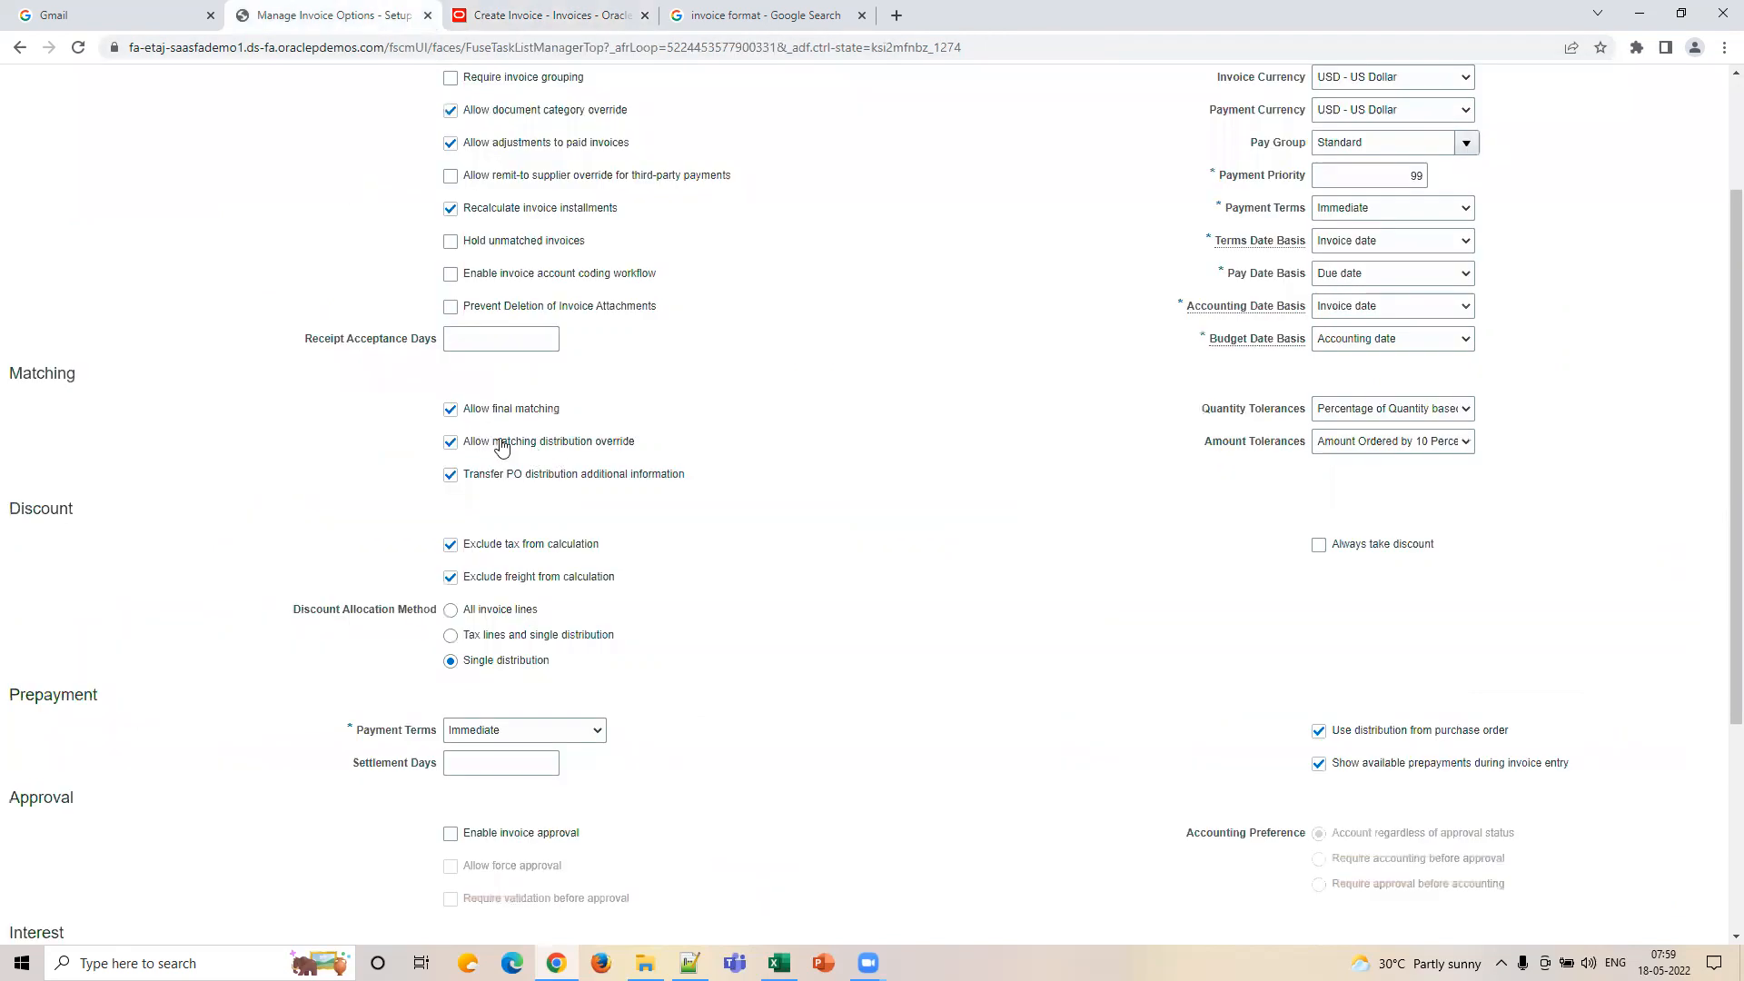
{"action": "left_click", "coordinate": [539, 16]}
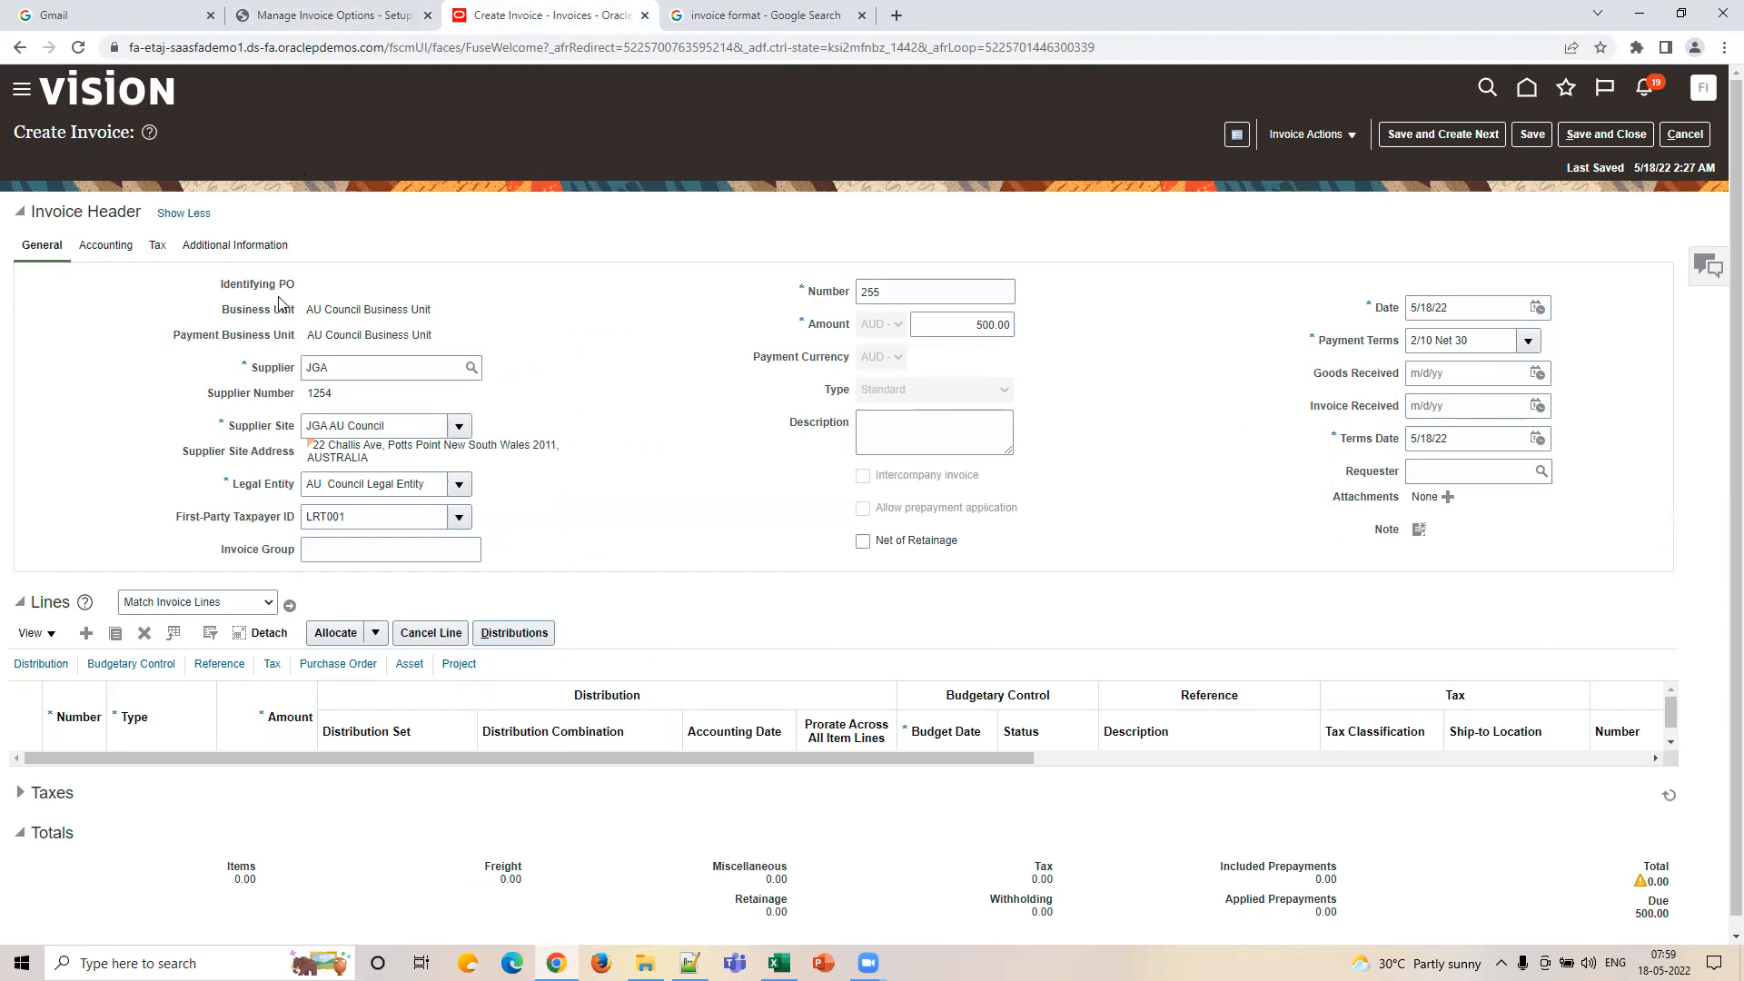
{"action": "left_click", "coordinate": [284, 17]}
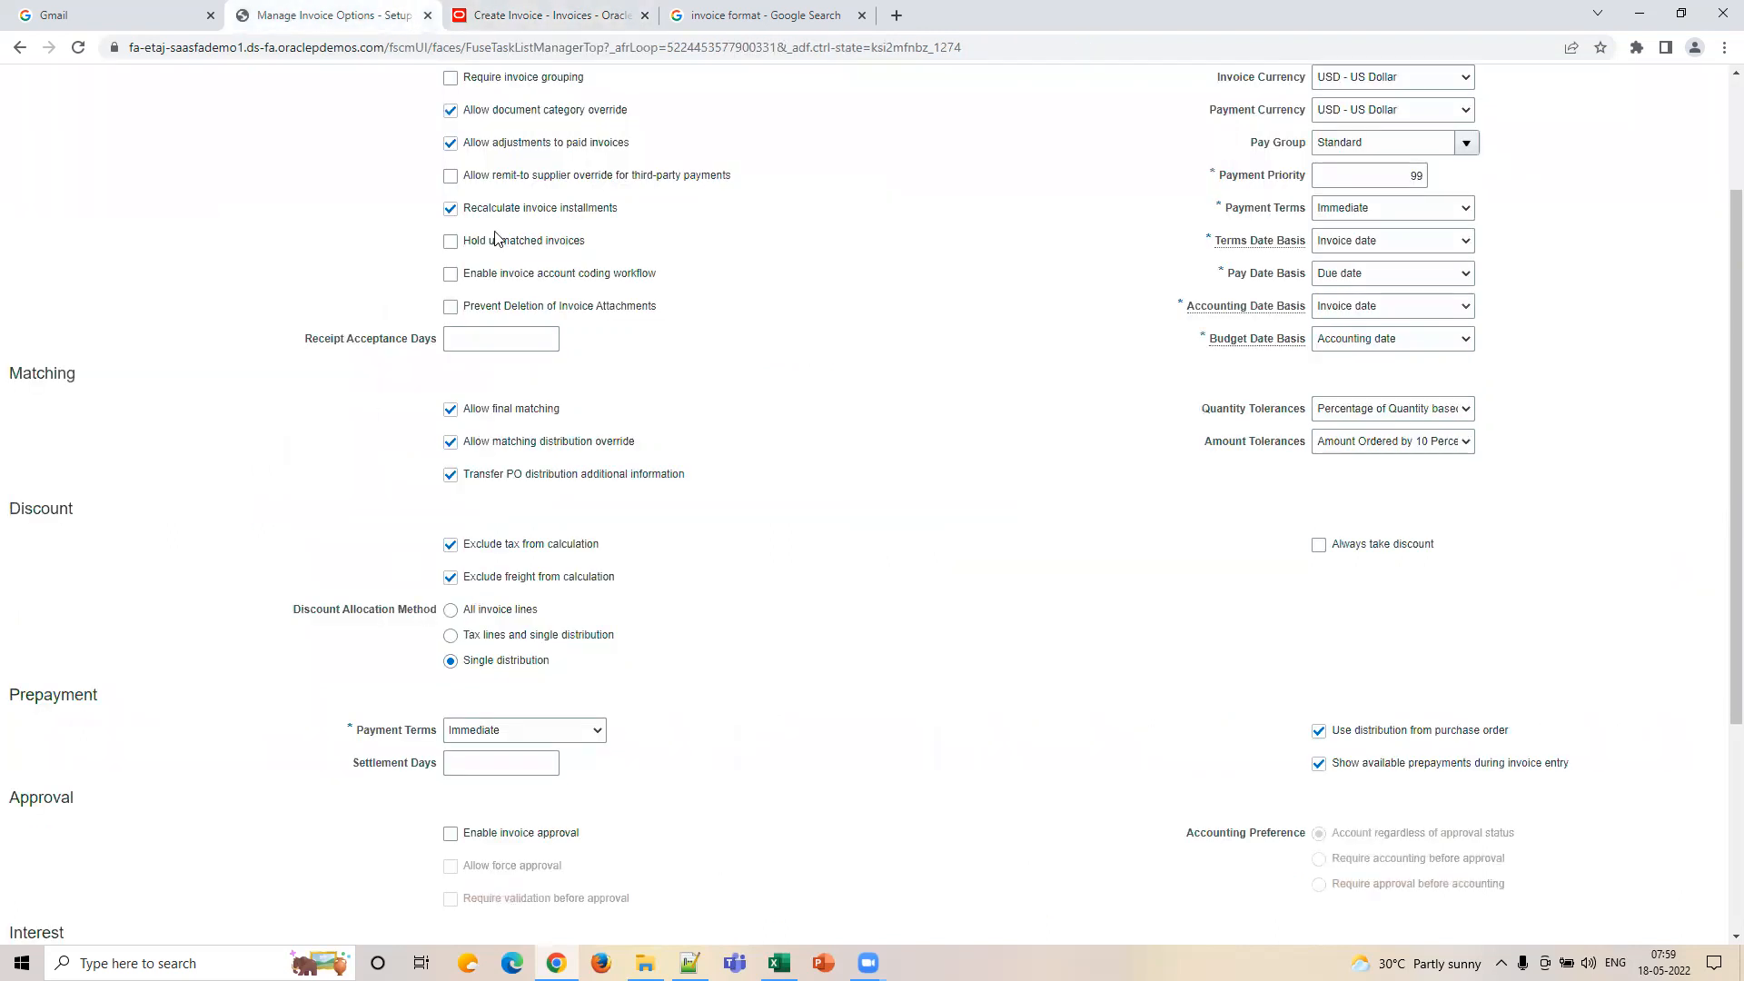
{"action": "left_click", "coordinate": [543, 15]}
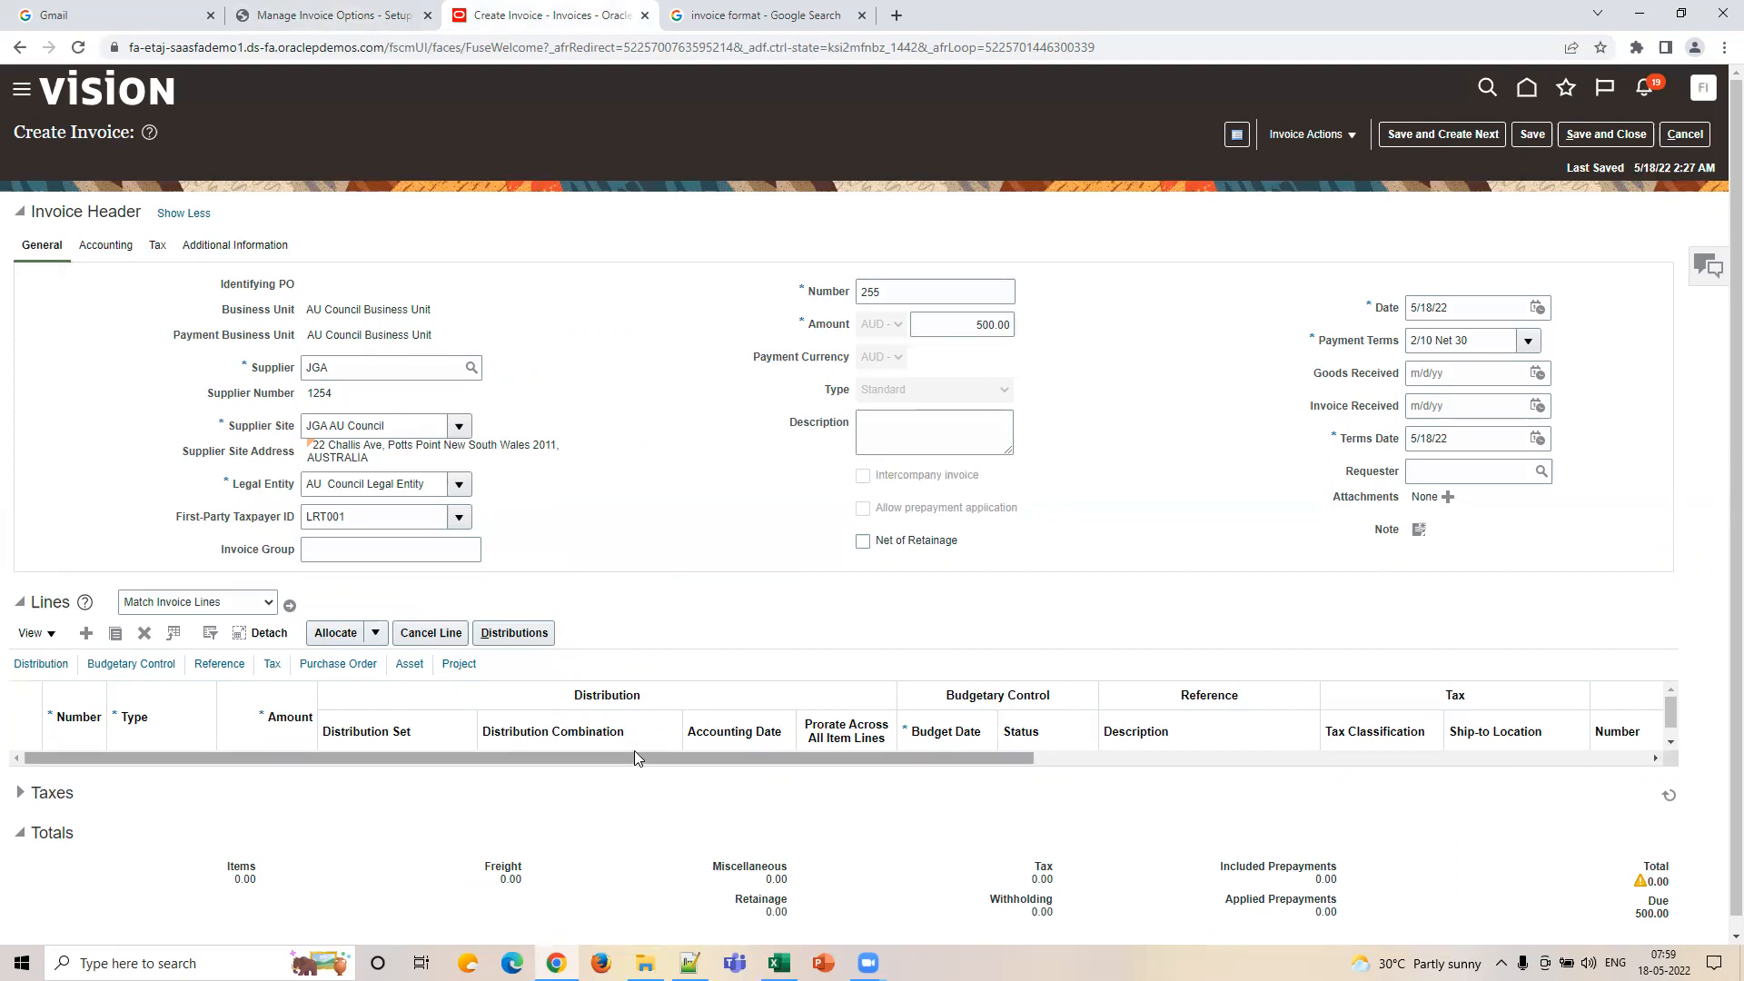
{"action": "left_click", "coordinate": [302, 27]}
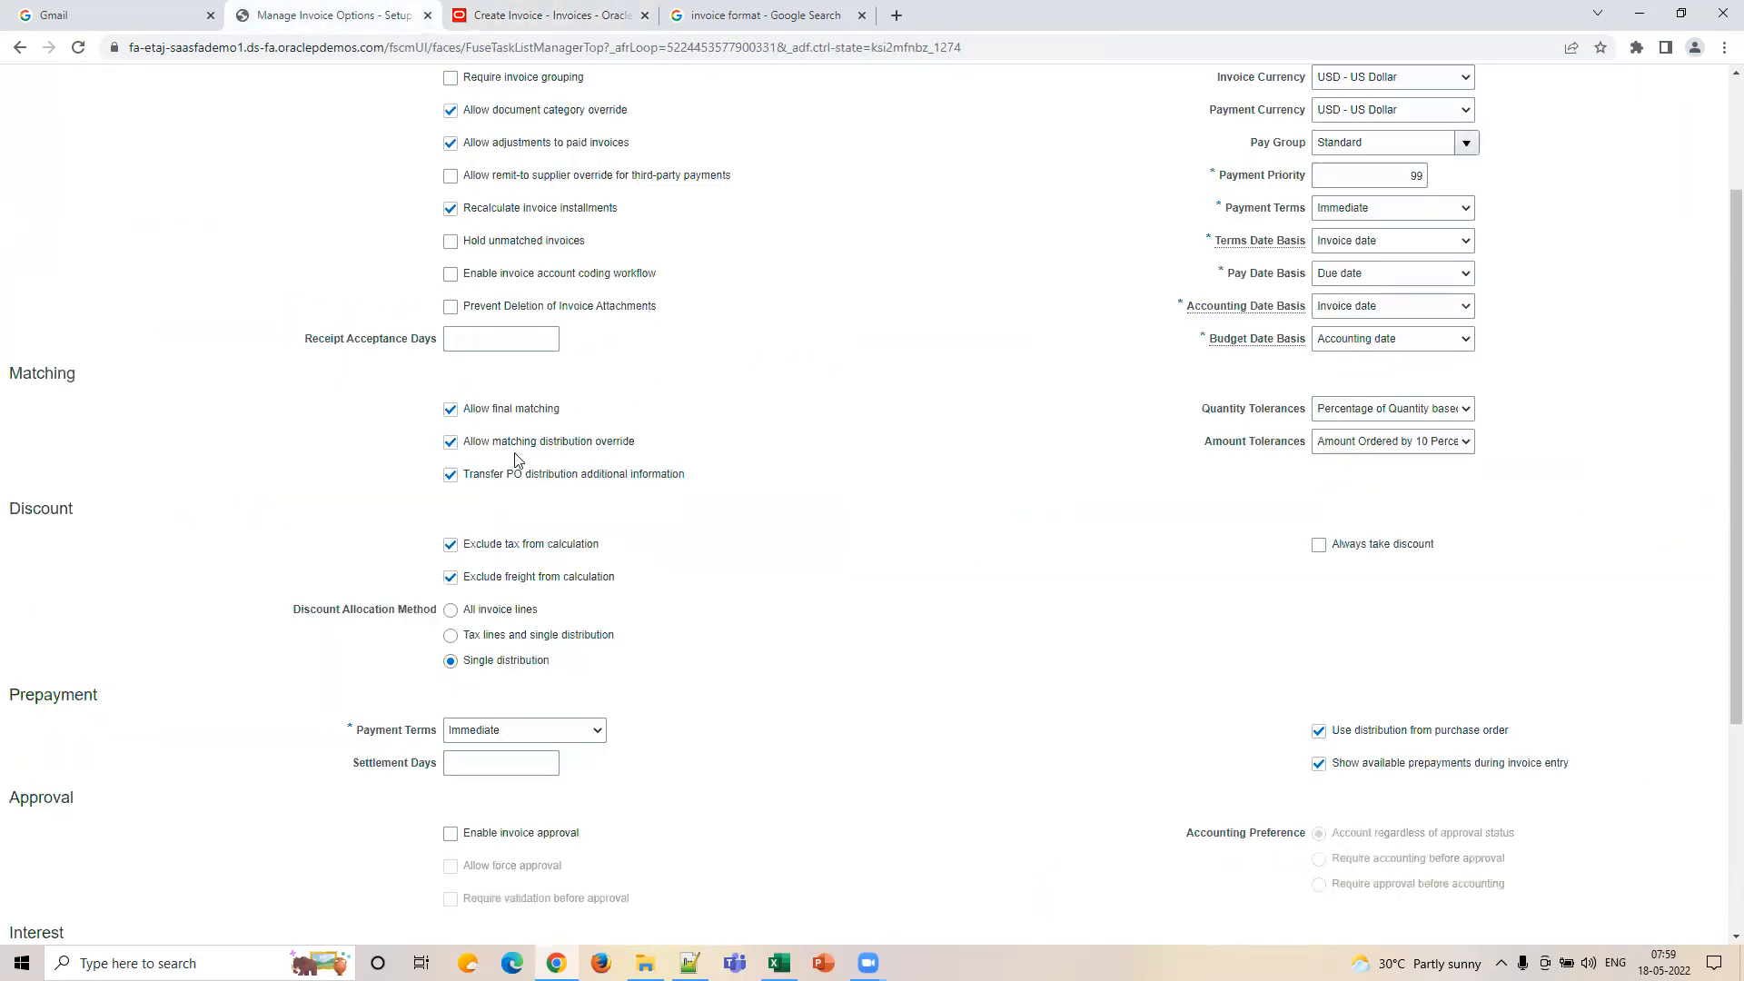
{"action": "left_click", "coordinate": [582, 27]}
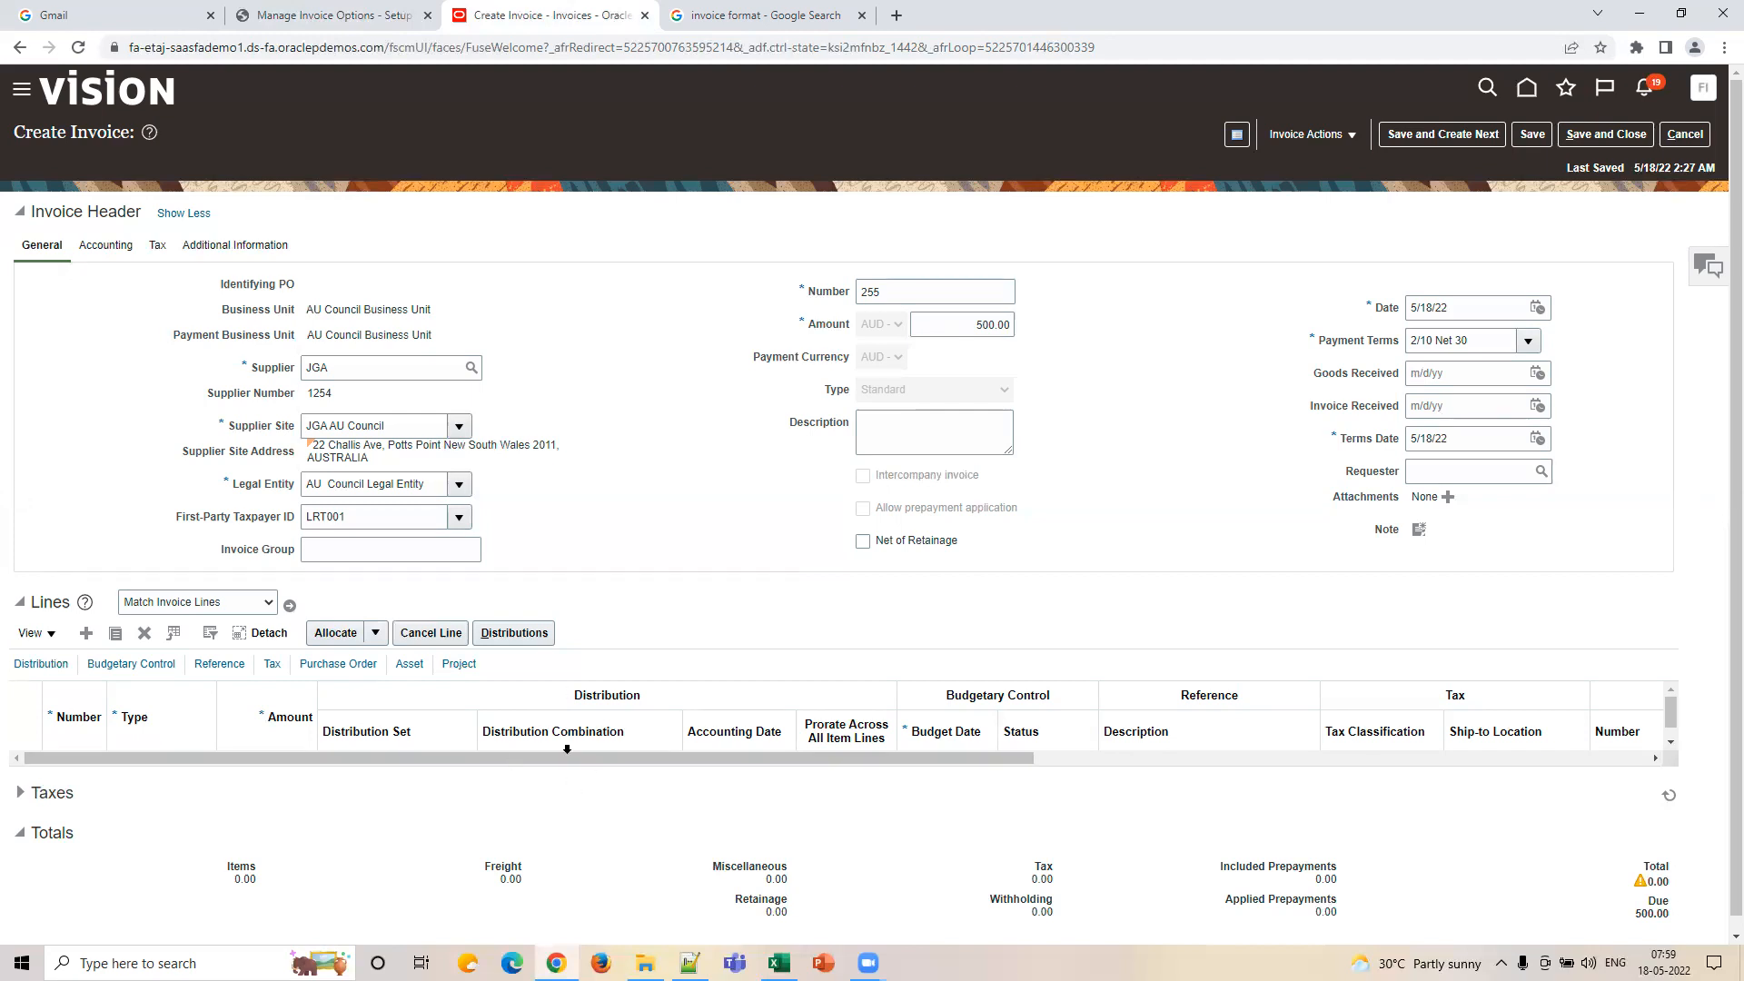
Examine the Transfer PO distribution additional information option alongside the sample invoice lines.
{"action": "left_click", "coordinate": [327, 19]}
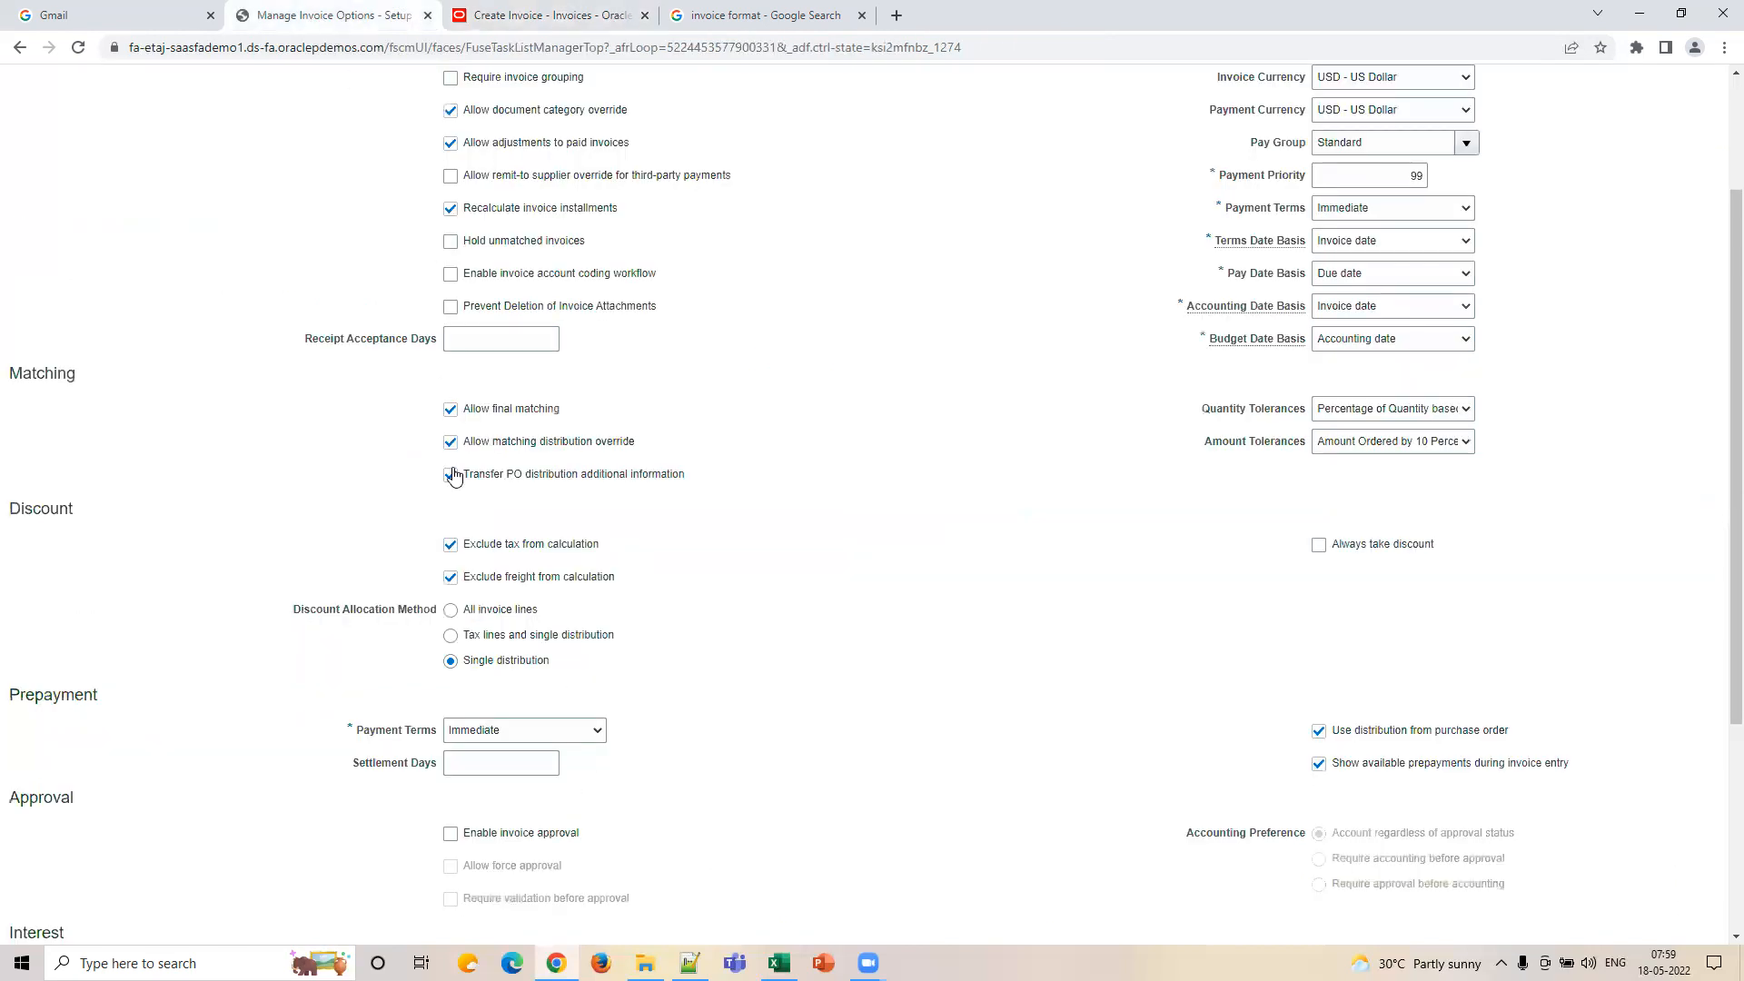
{"action": "left_click_drag", "start_coordinate": [692, 476], "coordinate": [585, 480]}
{"action": "left_click", "coordinate": [710, 468]}
{"action": "left_click", "coordinate": [572, 27]}
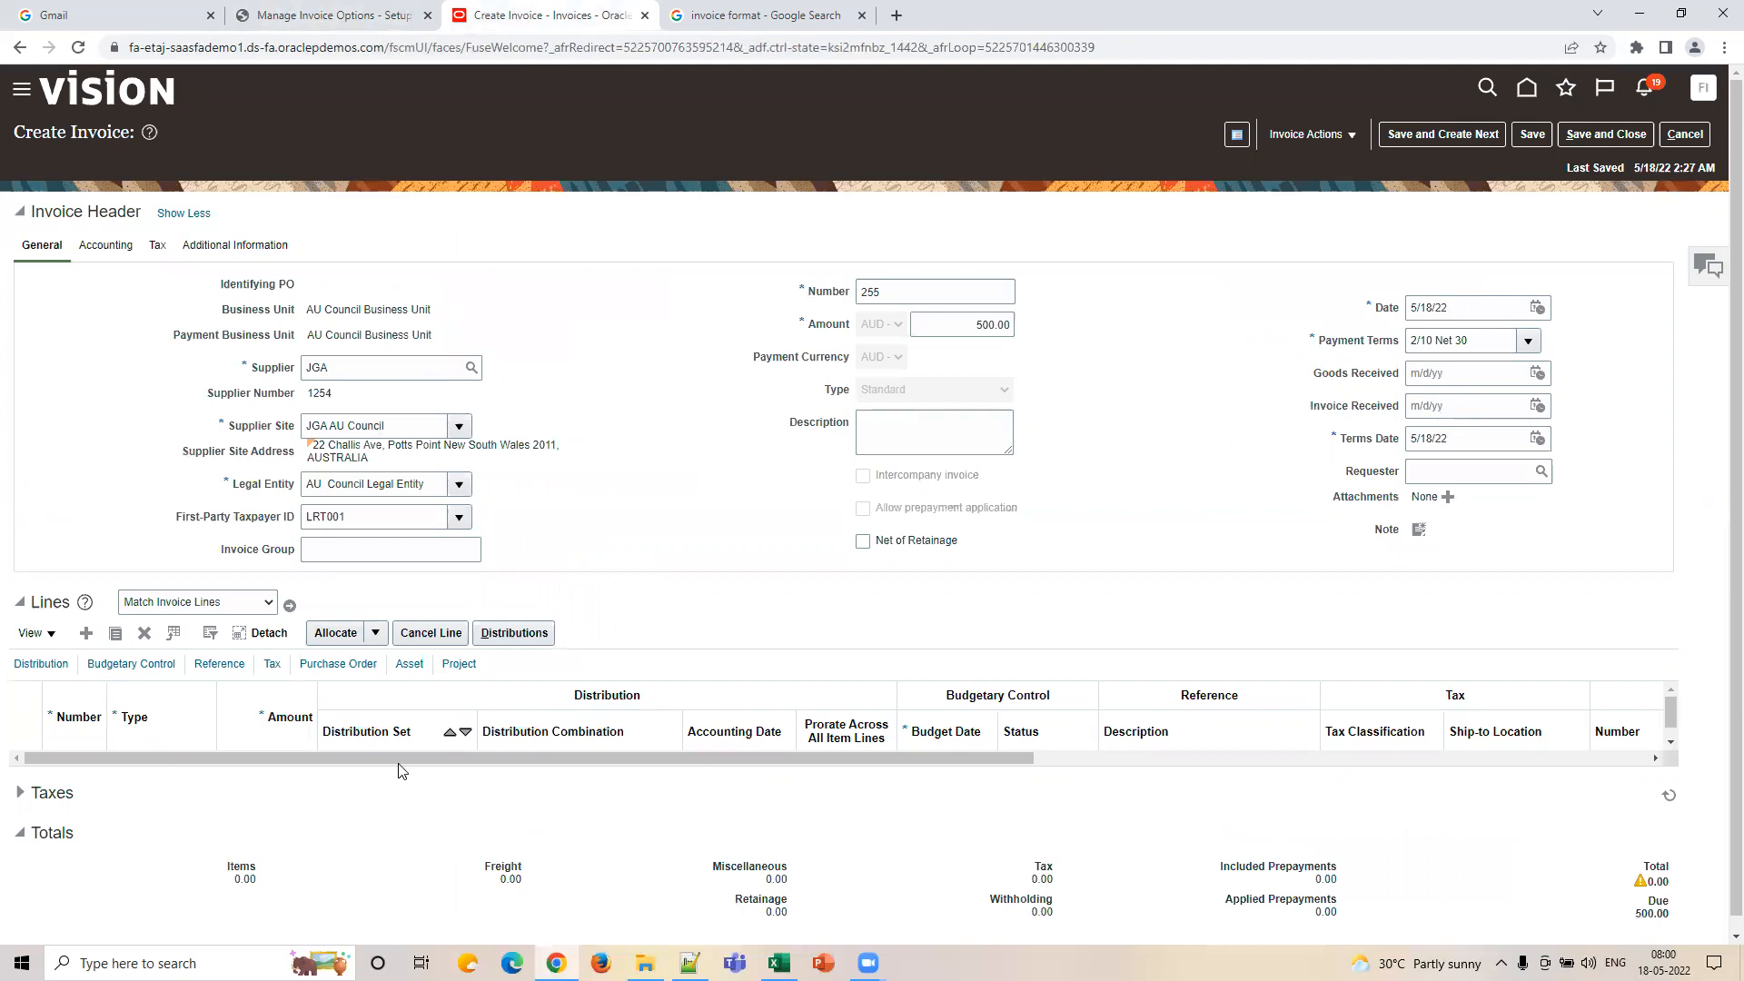
{"action": "left_click", "coordinate": [349, 18]}
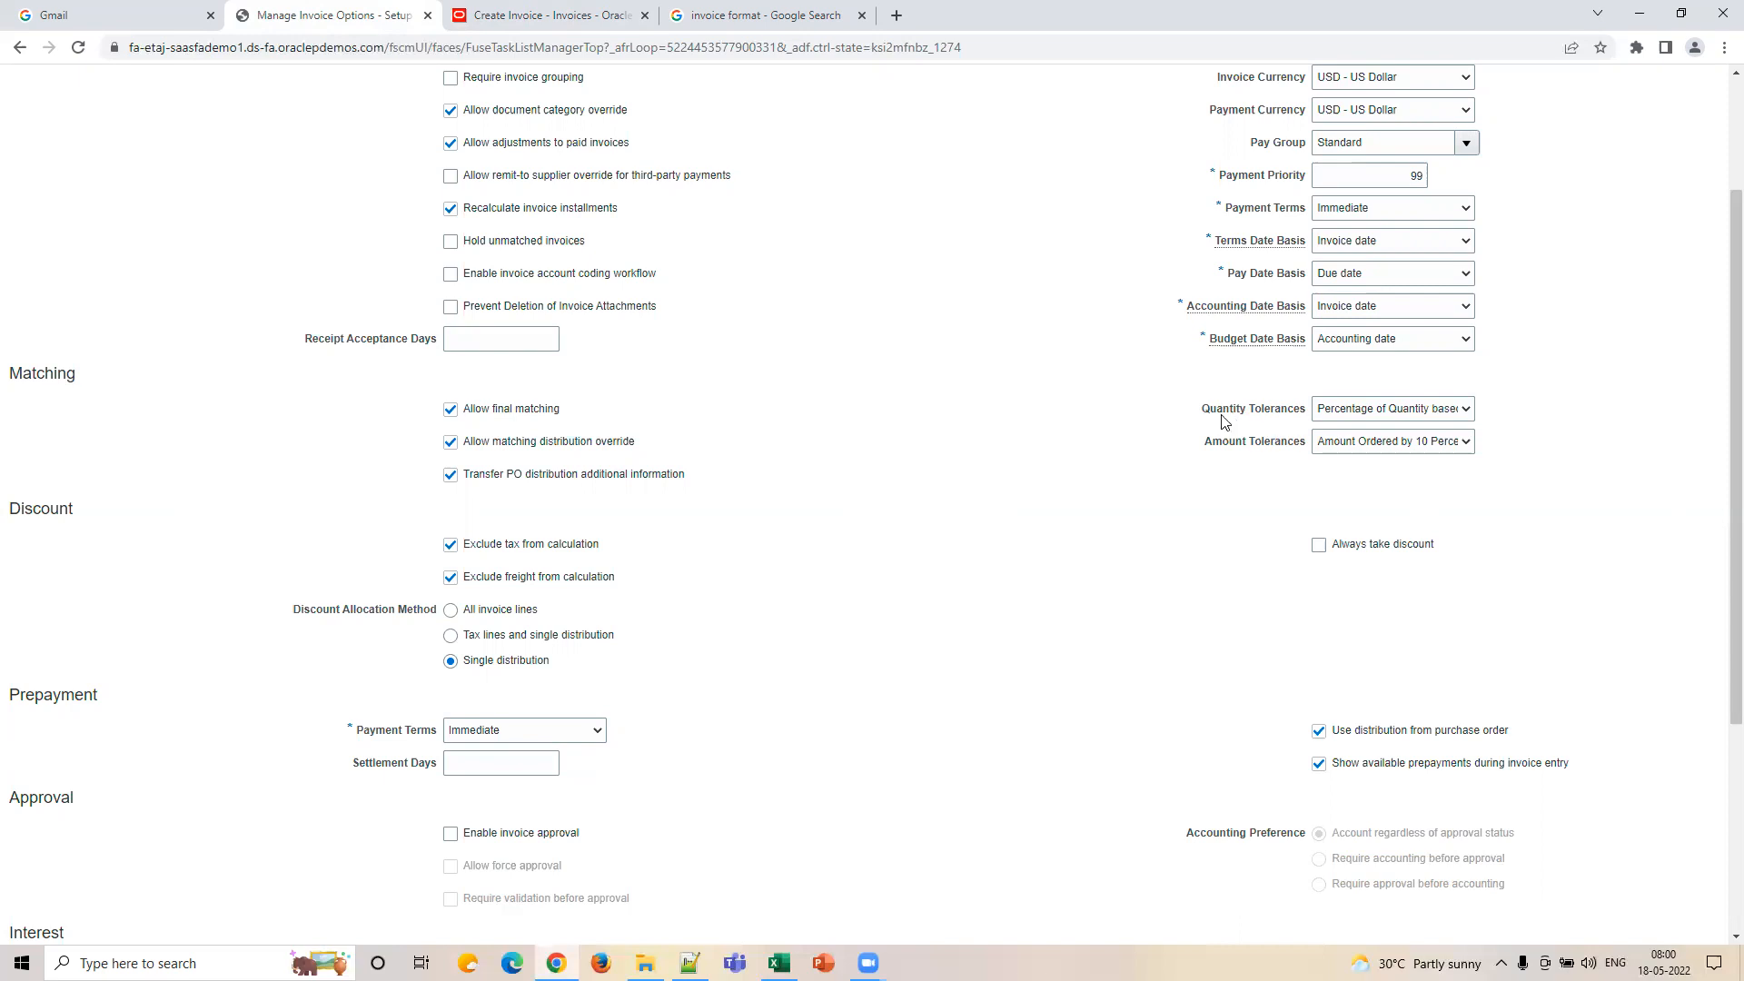
Switch to the Excel setups list and add the headings PO in J23 and INV in K23.
{"action": "left_click", "coordinate": [778, 963]}
{"action": "type", "text": "PO"}
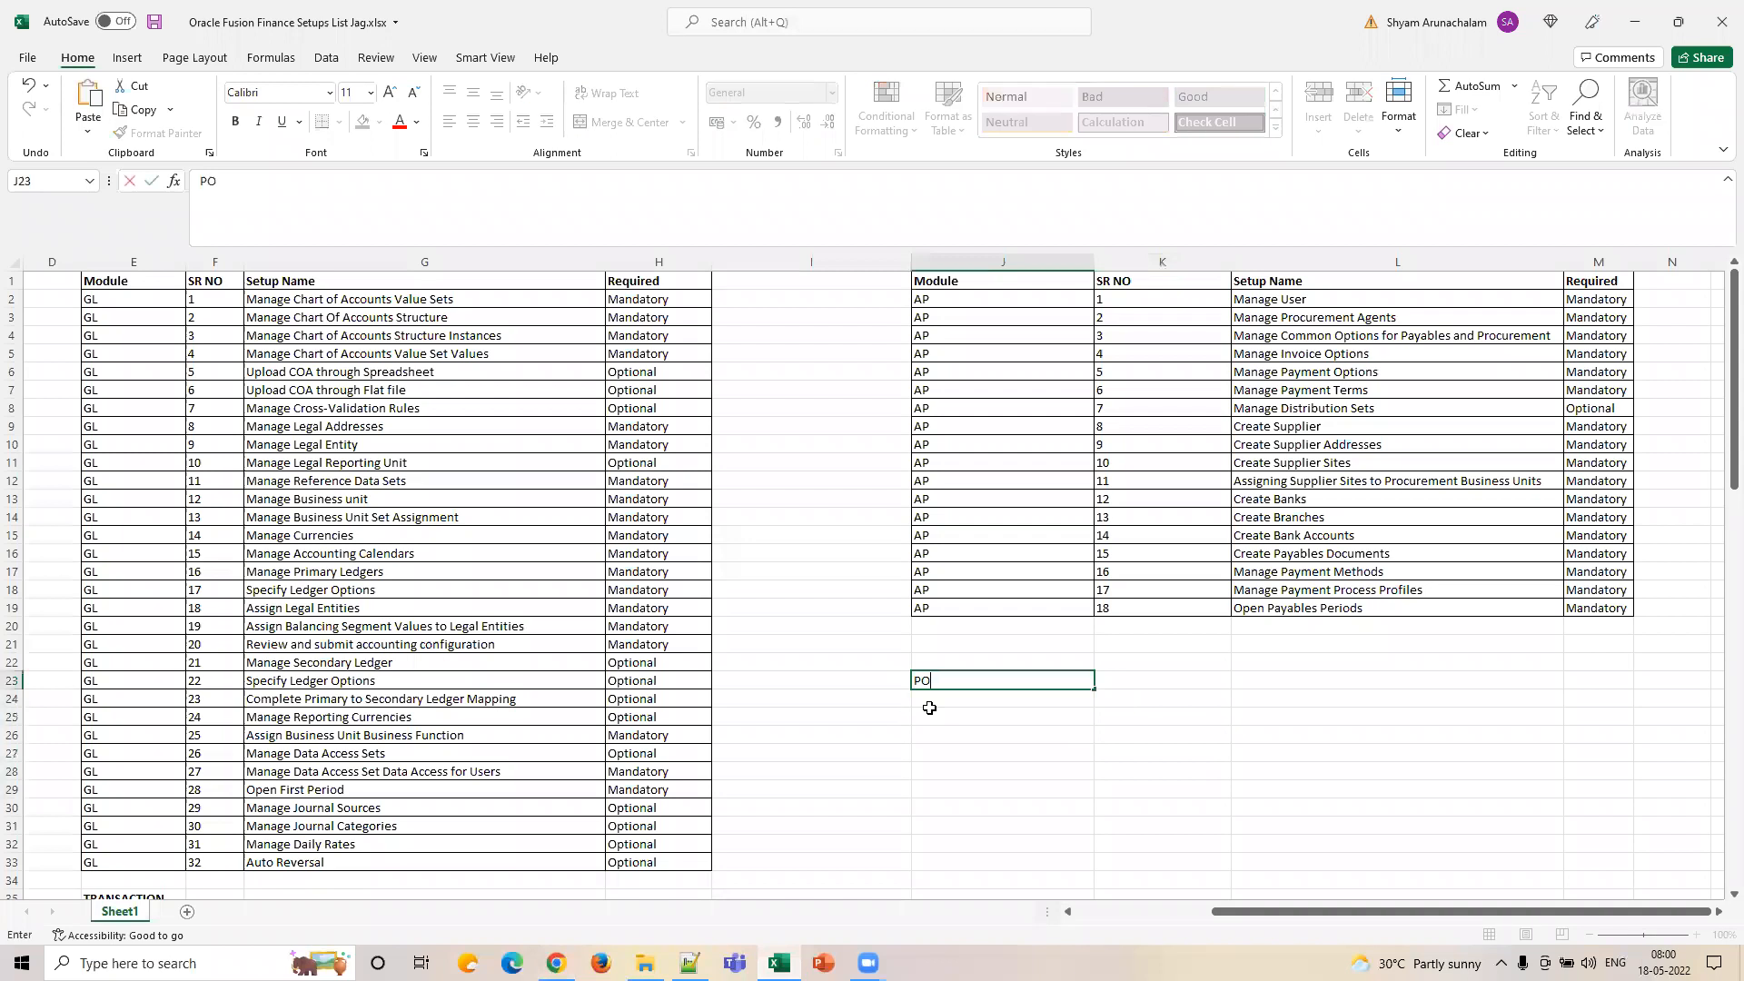
{"action": "key", "text": "Tab"}
{"action": "type", "text": "1N"}
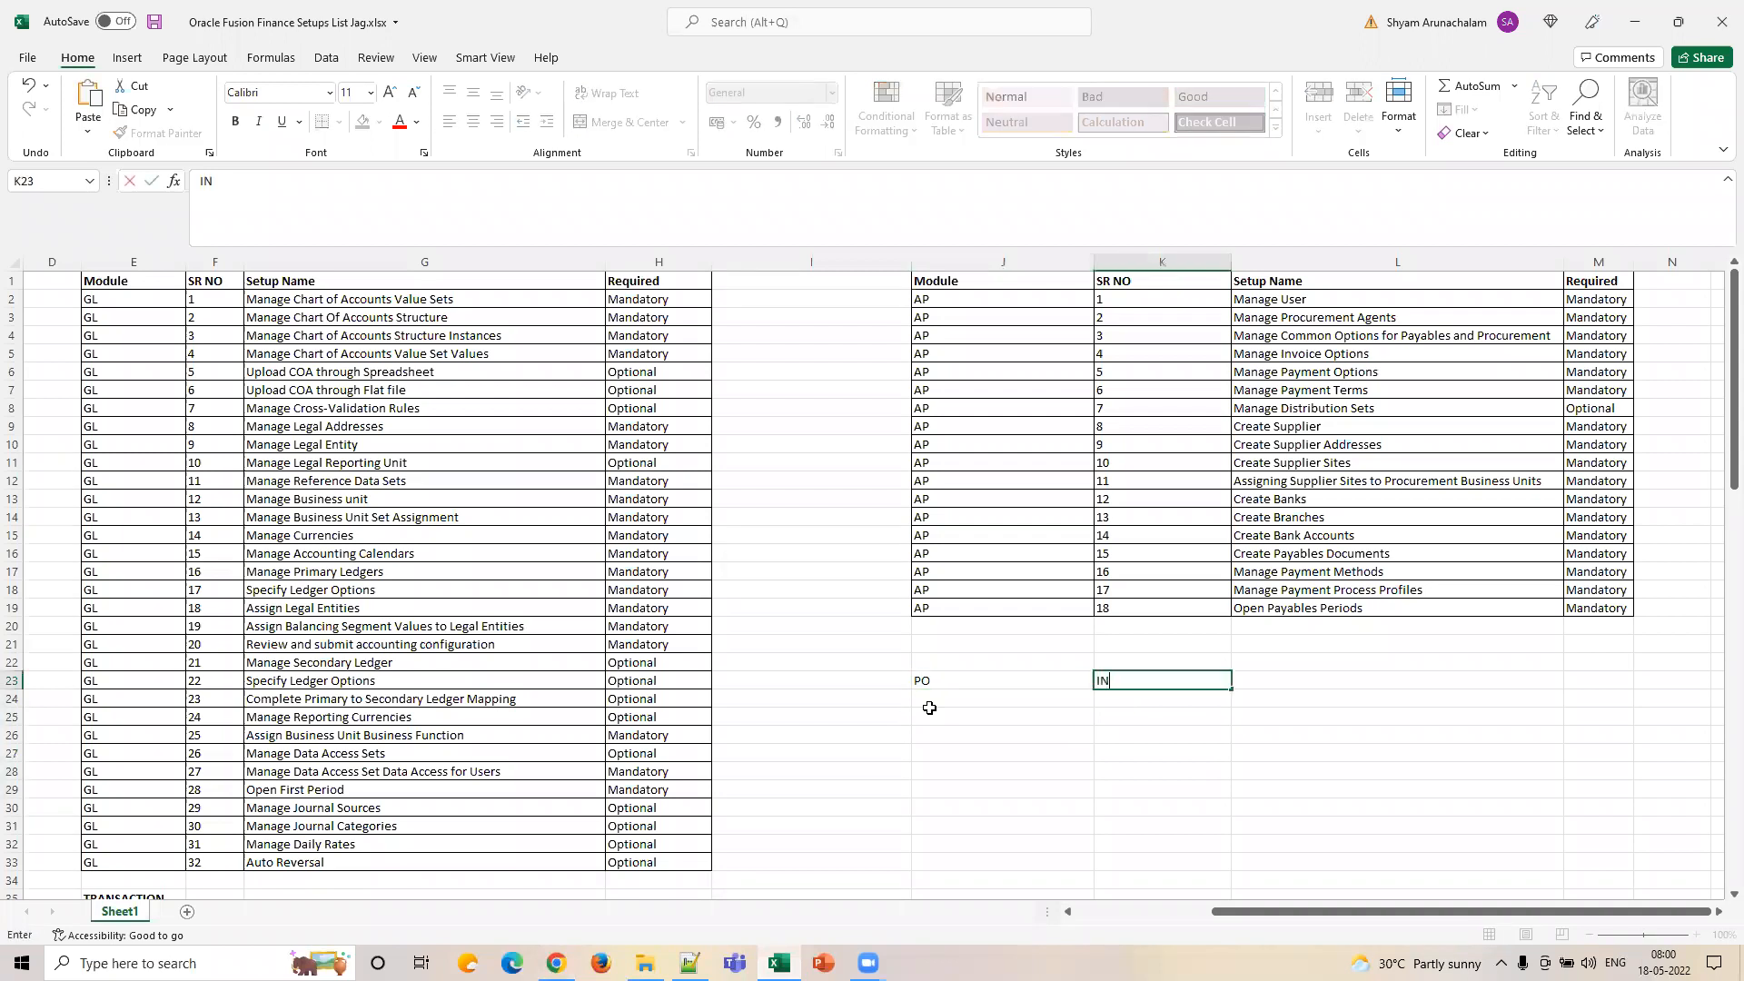
Enter the example quantity 5 and amount 500 under PO in J24:J25.
{"action": "left_click", "coordinate": [929, 707]}
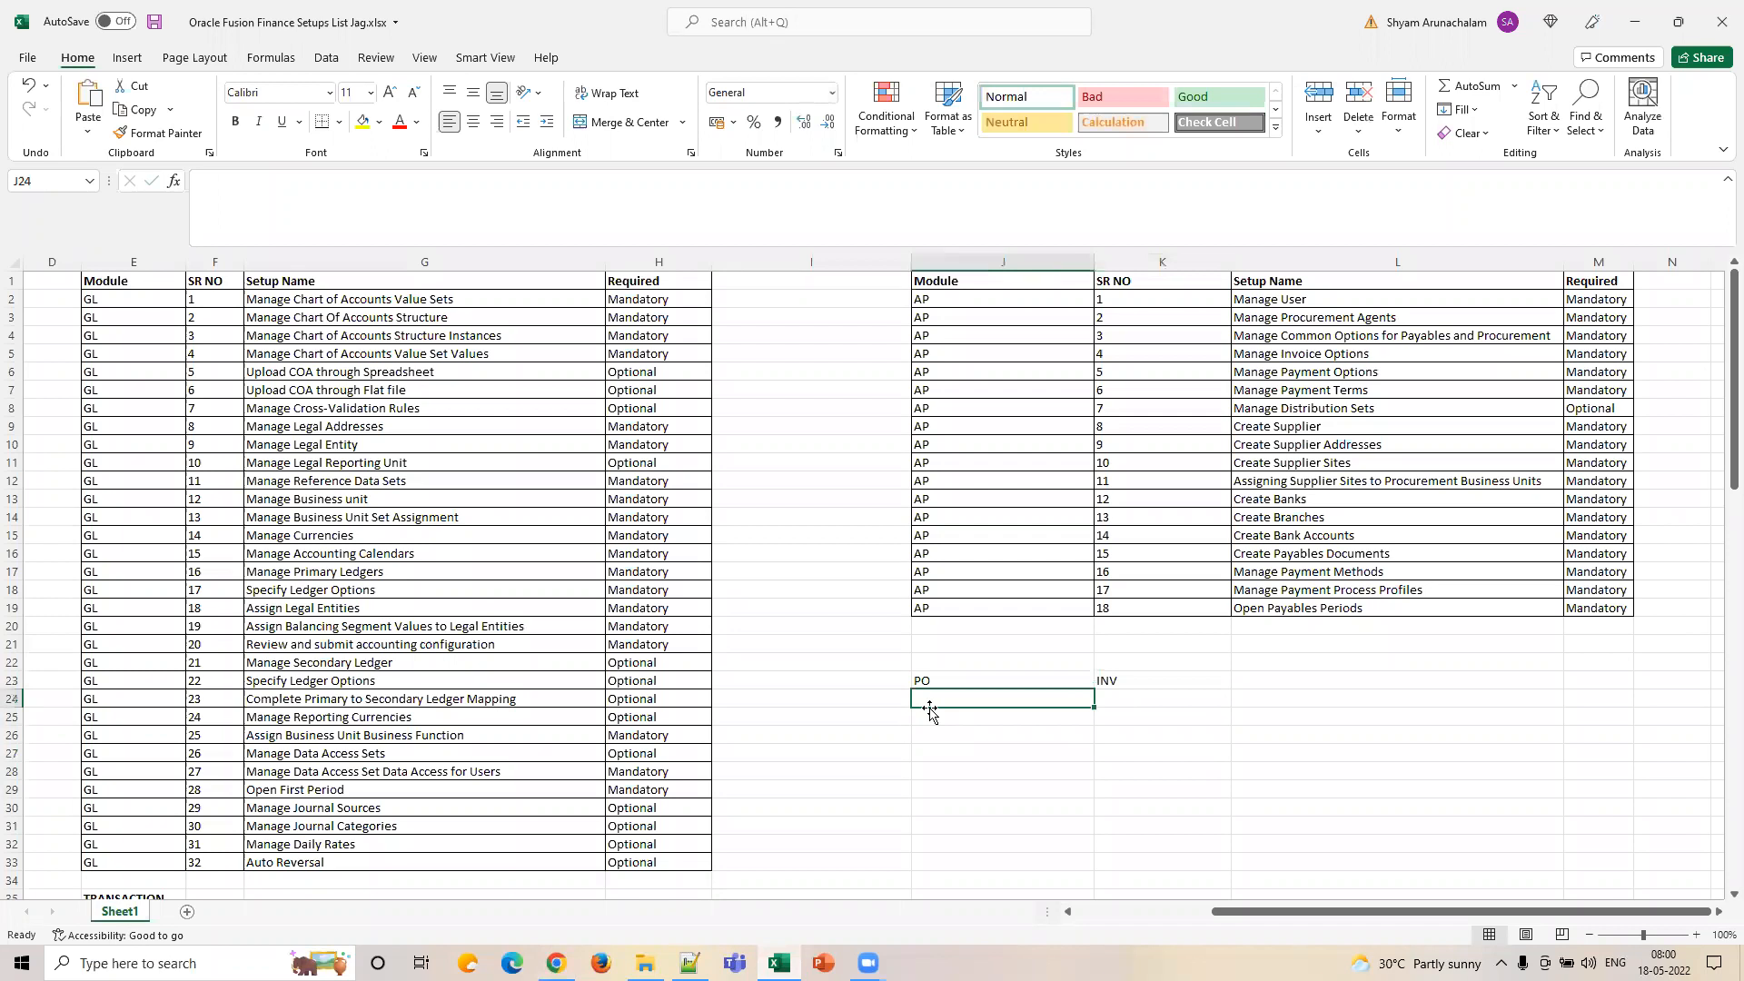
{"action": "type", "text": "5"}
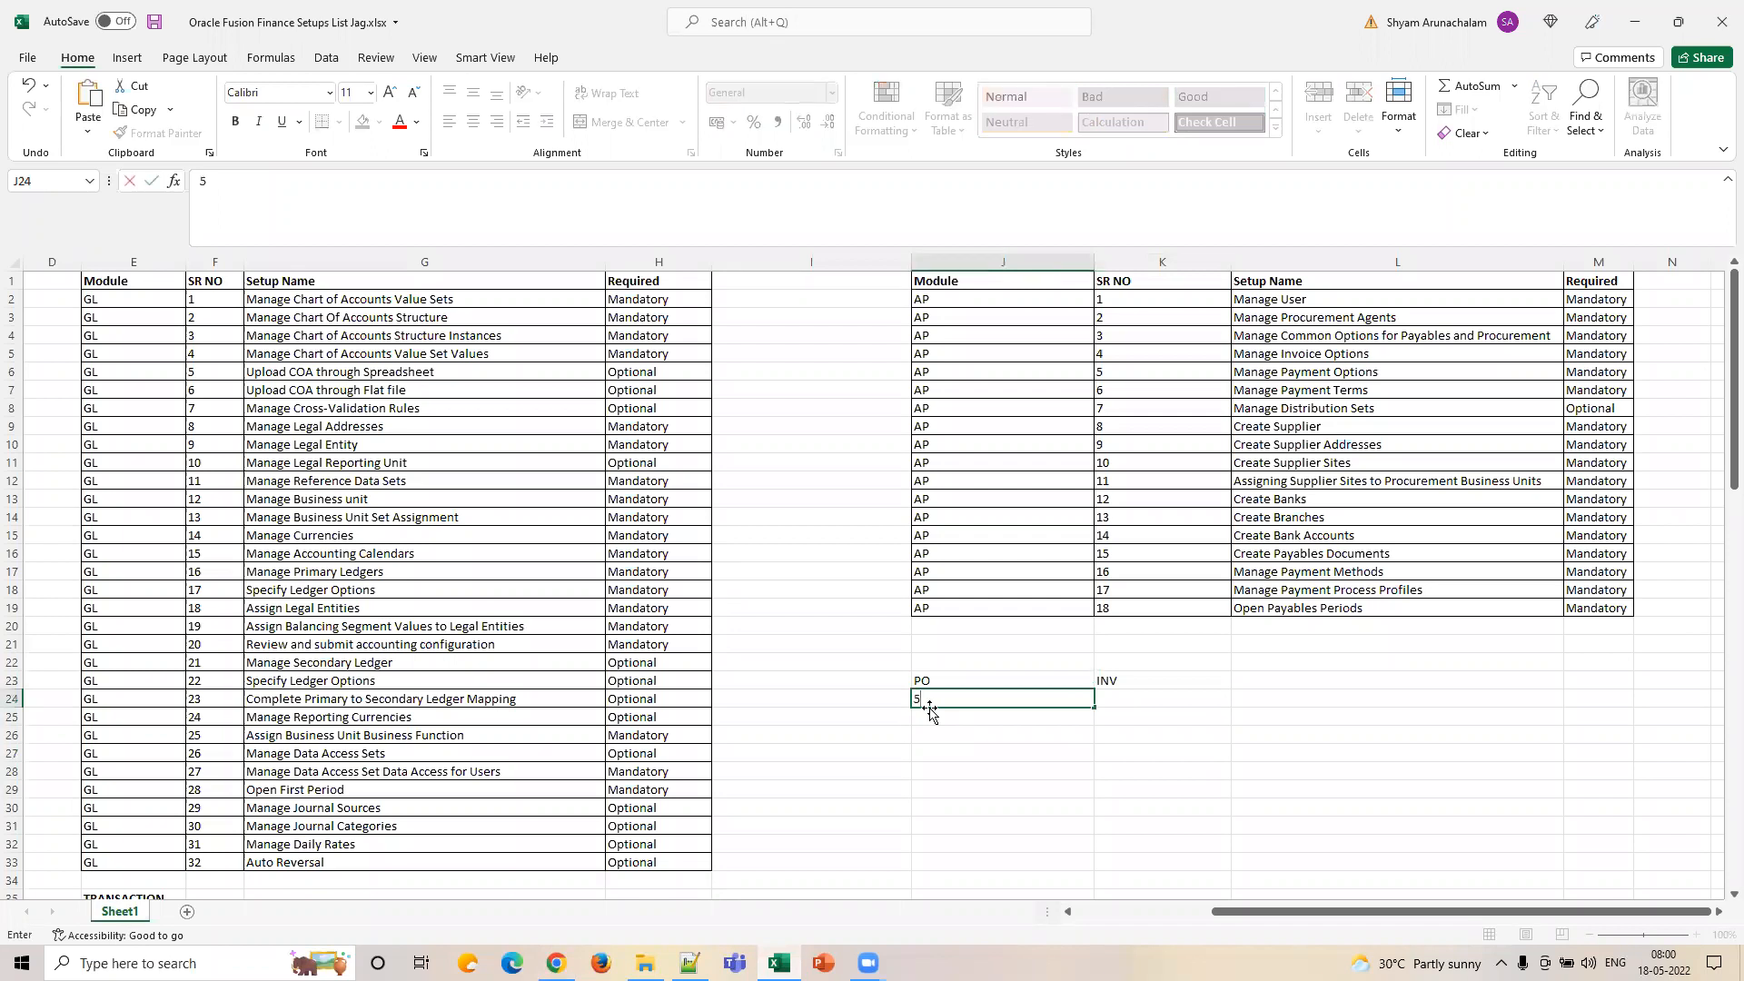
{"action": "key", "text": "Return"}
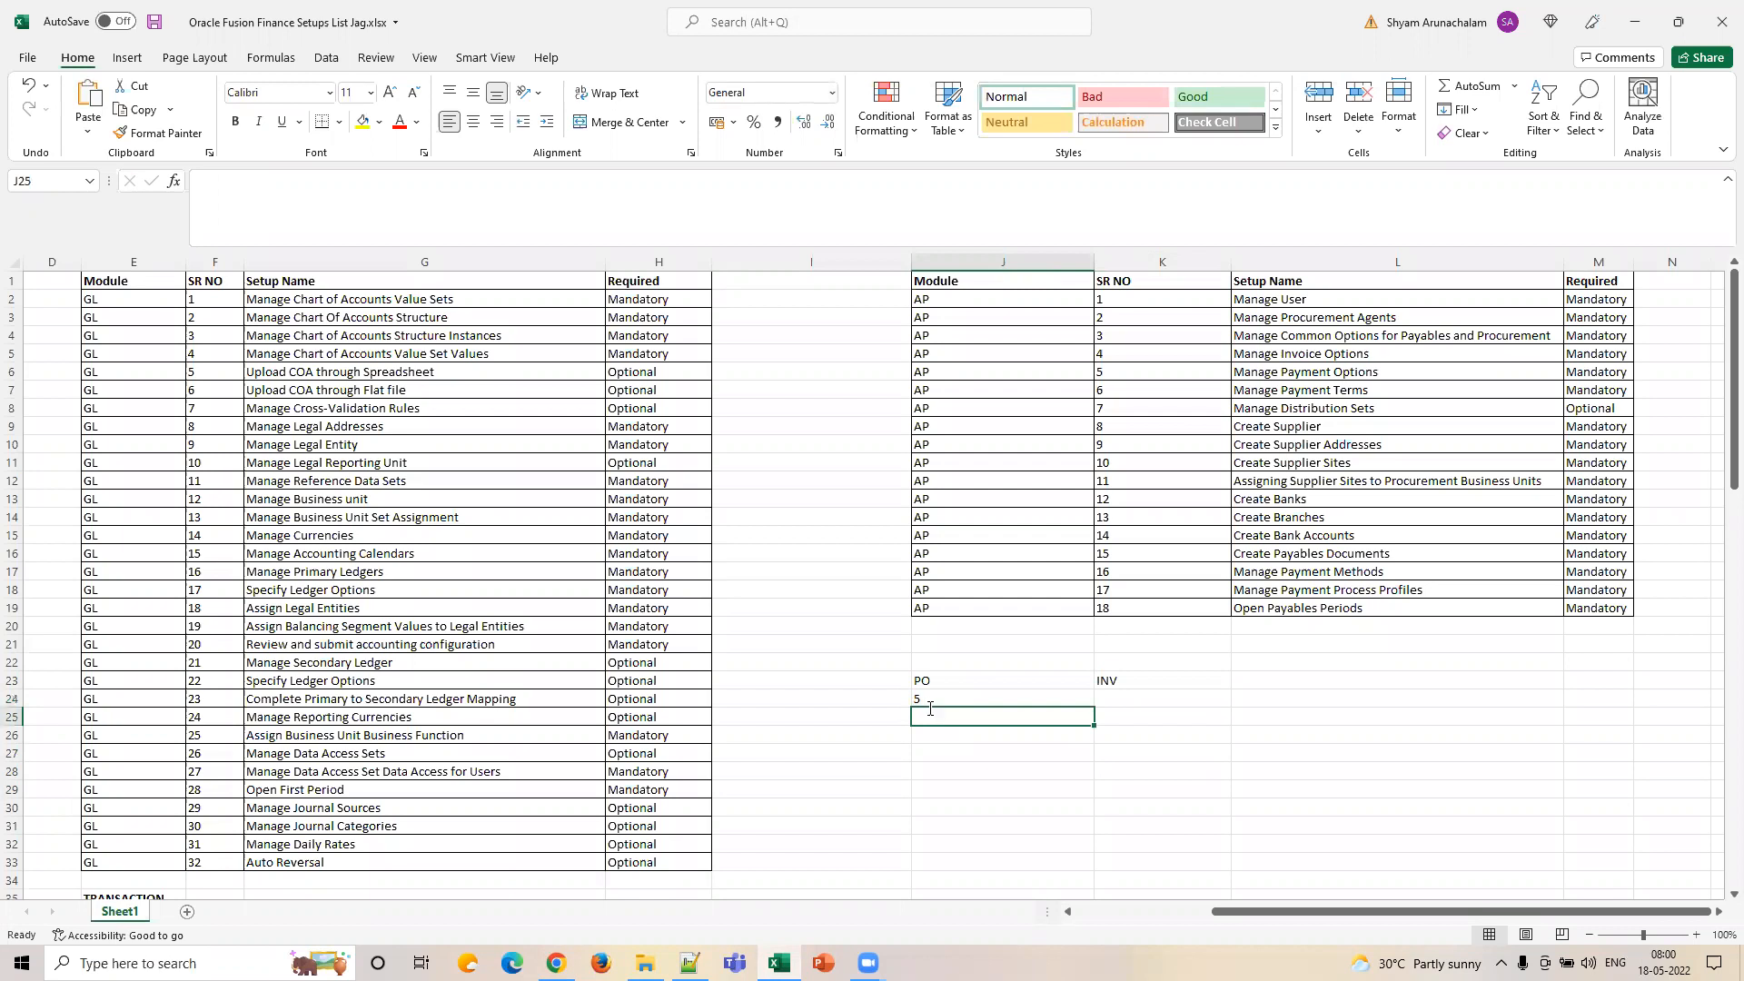
{"action": "type", "text": "56"}
{"action": "type", "text": "0"}
{"action": "key", "text": "Tab"}
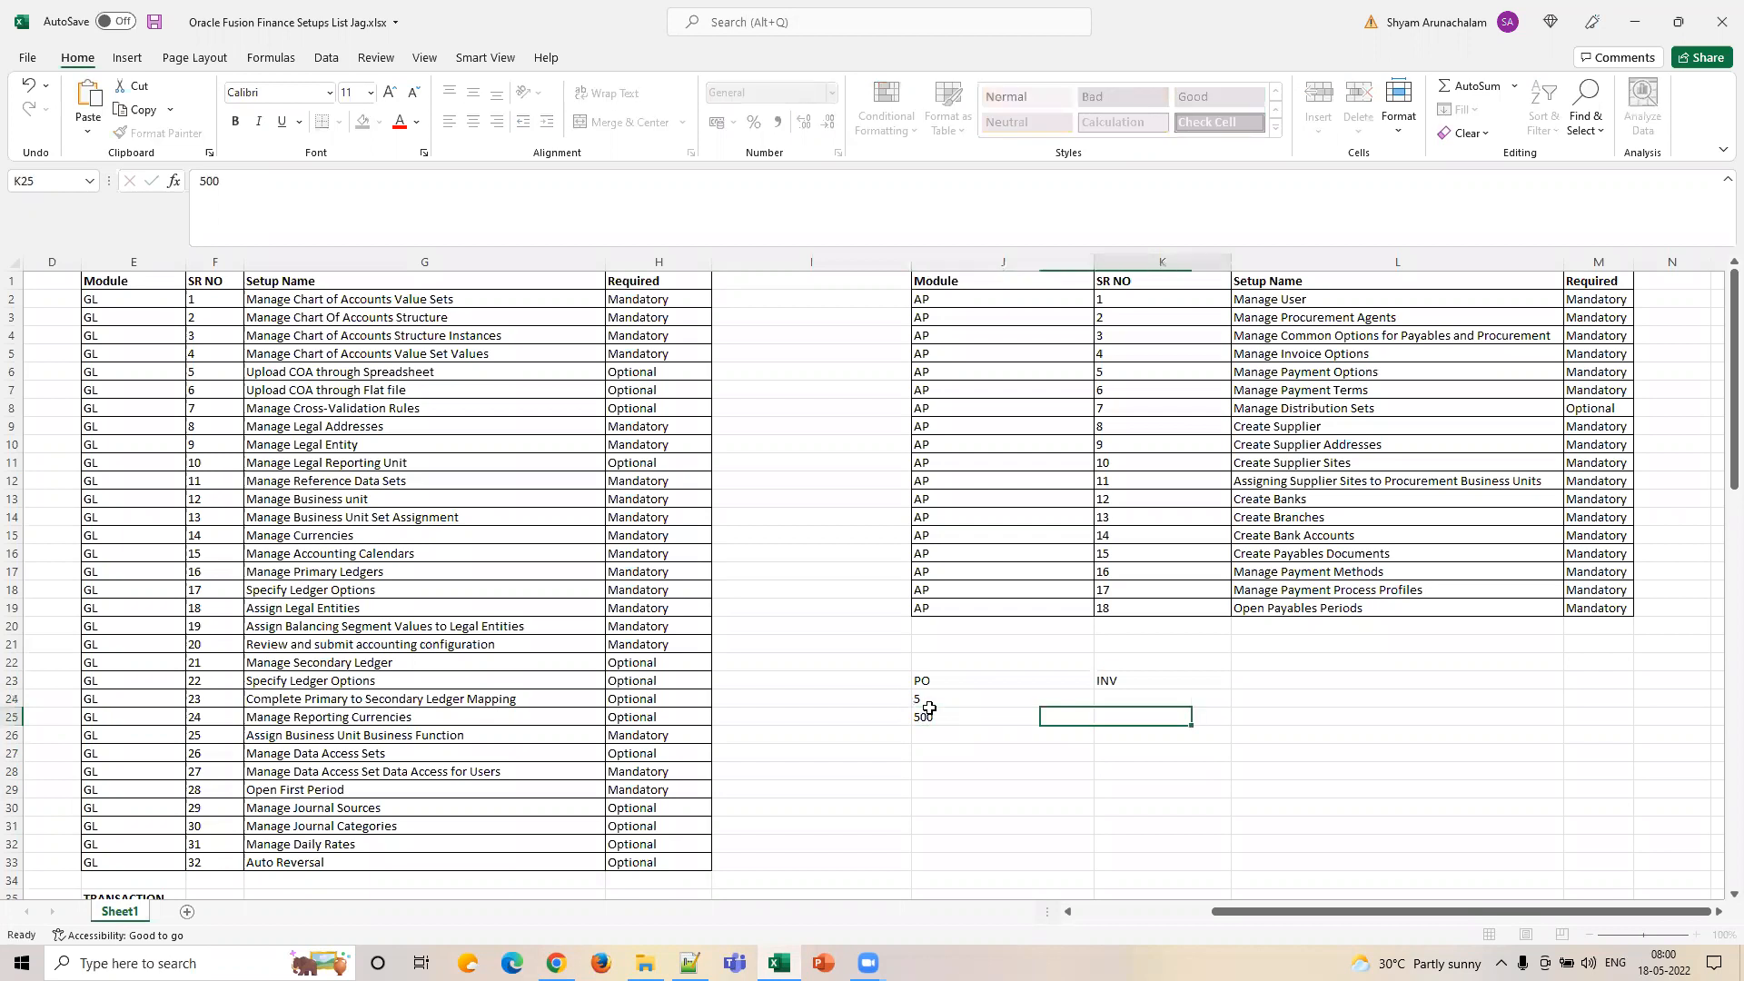
Enter the example quantity 5 and amount 500 under INV in K24:K25.
{"action": "key", "text": "Up"}
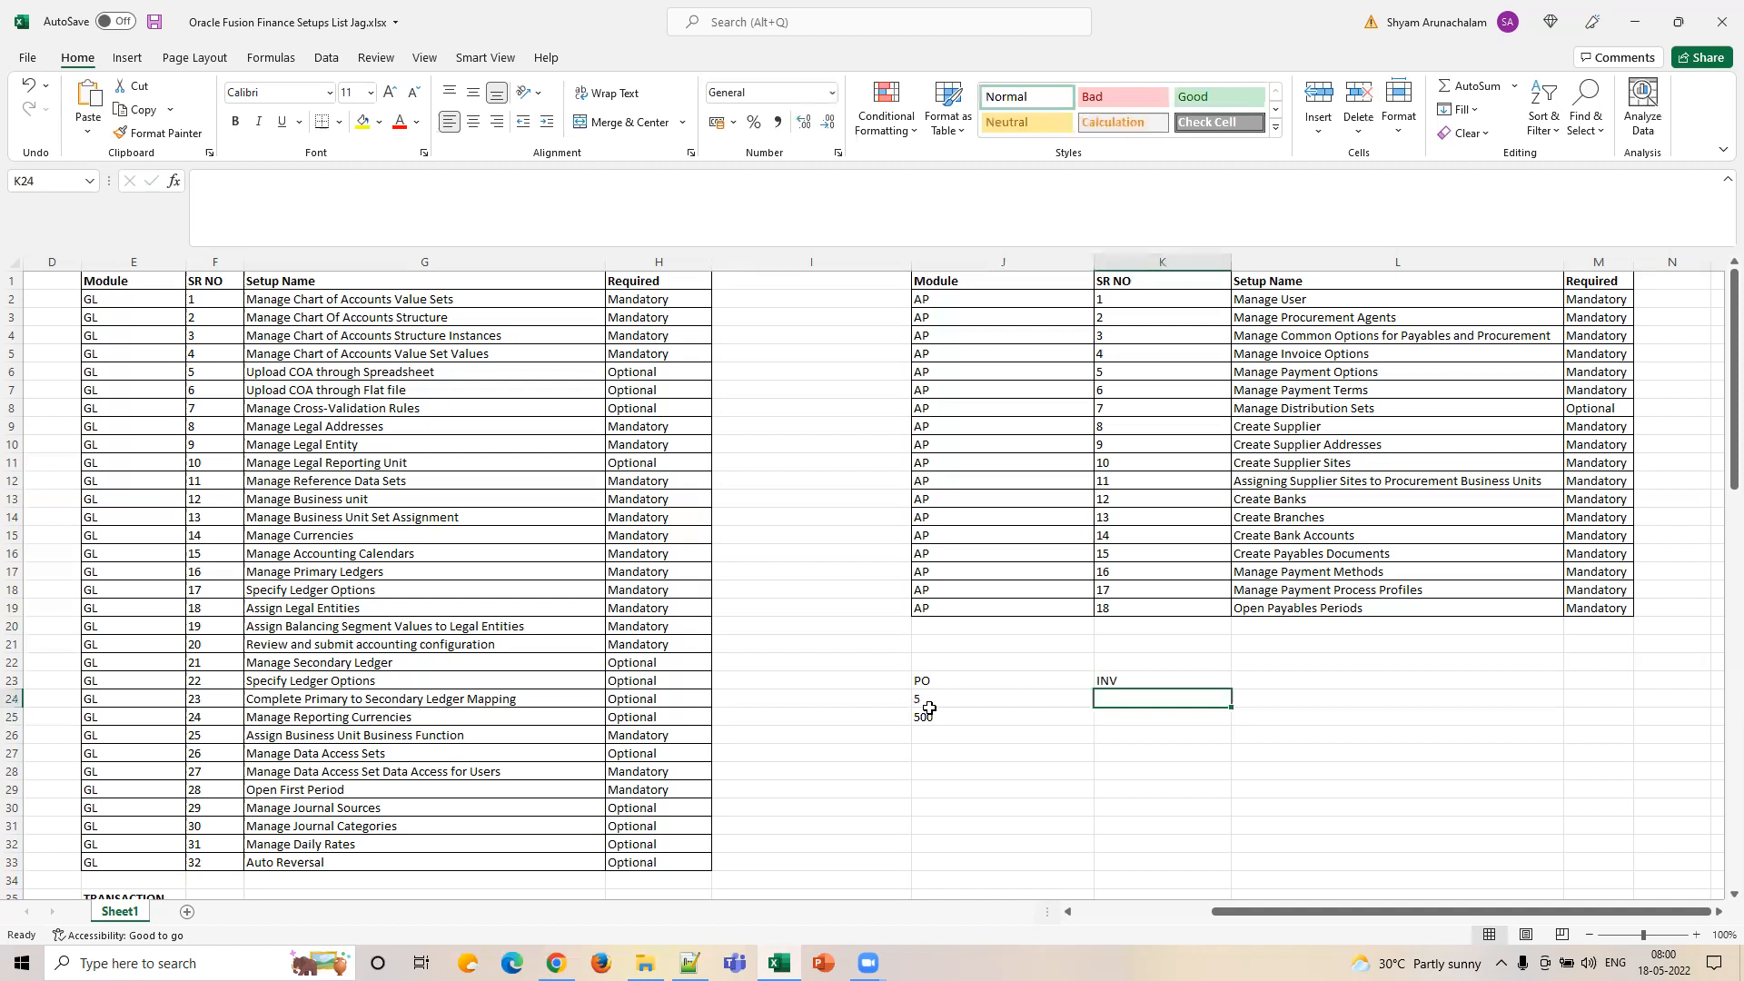
{"action": "type", "text": "5"}
{"action": "key", "text": "Return"}
{"action": "type", "text": "500"}
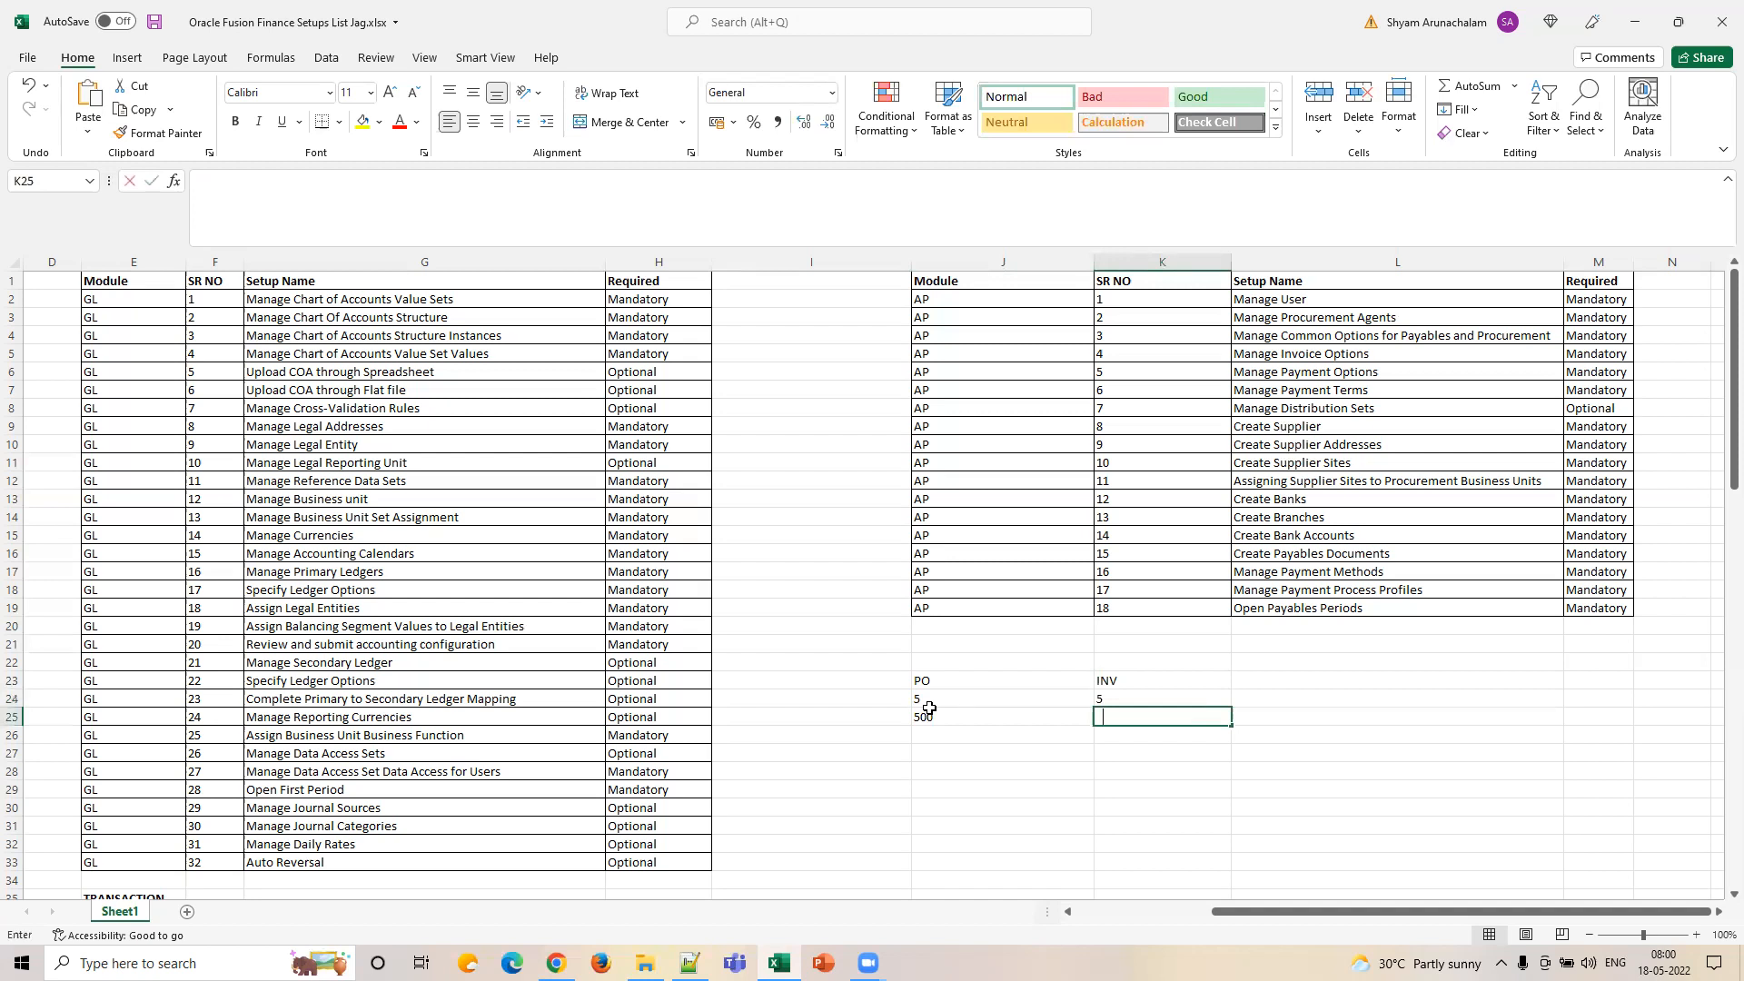
{"action": "key", "text": "Tab"}
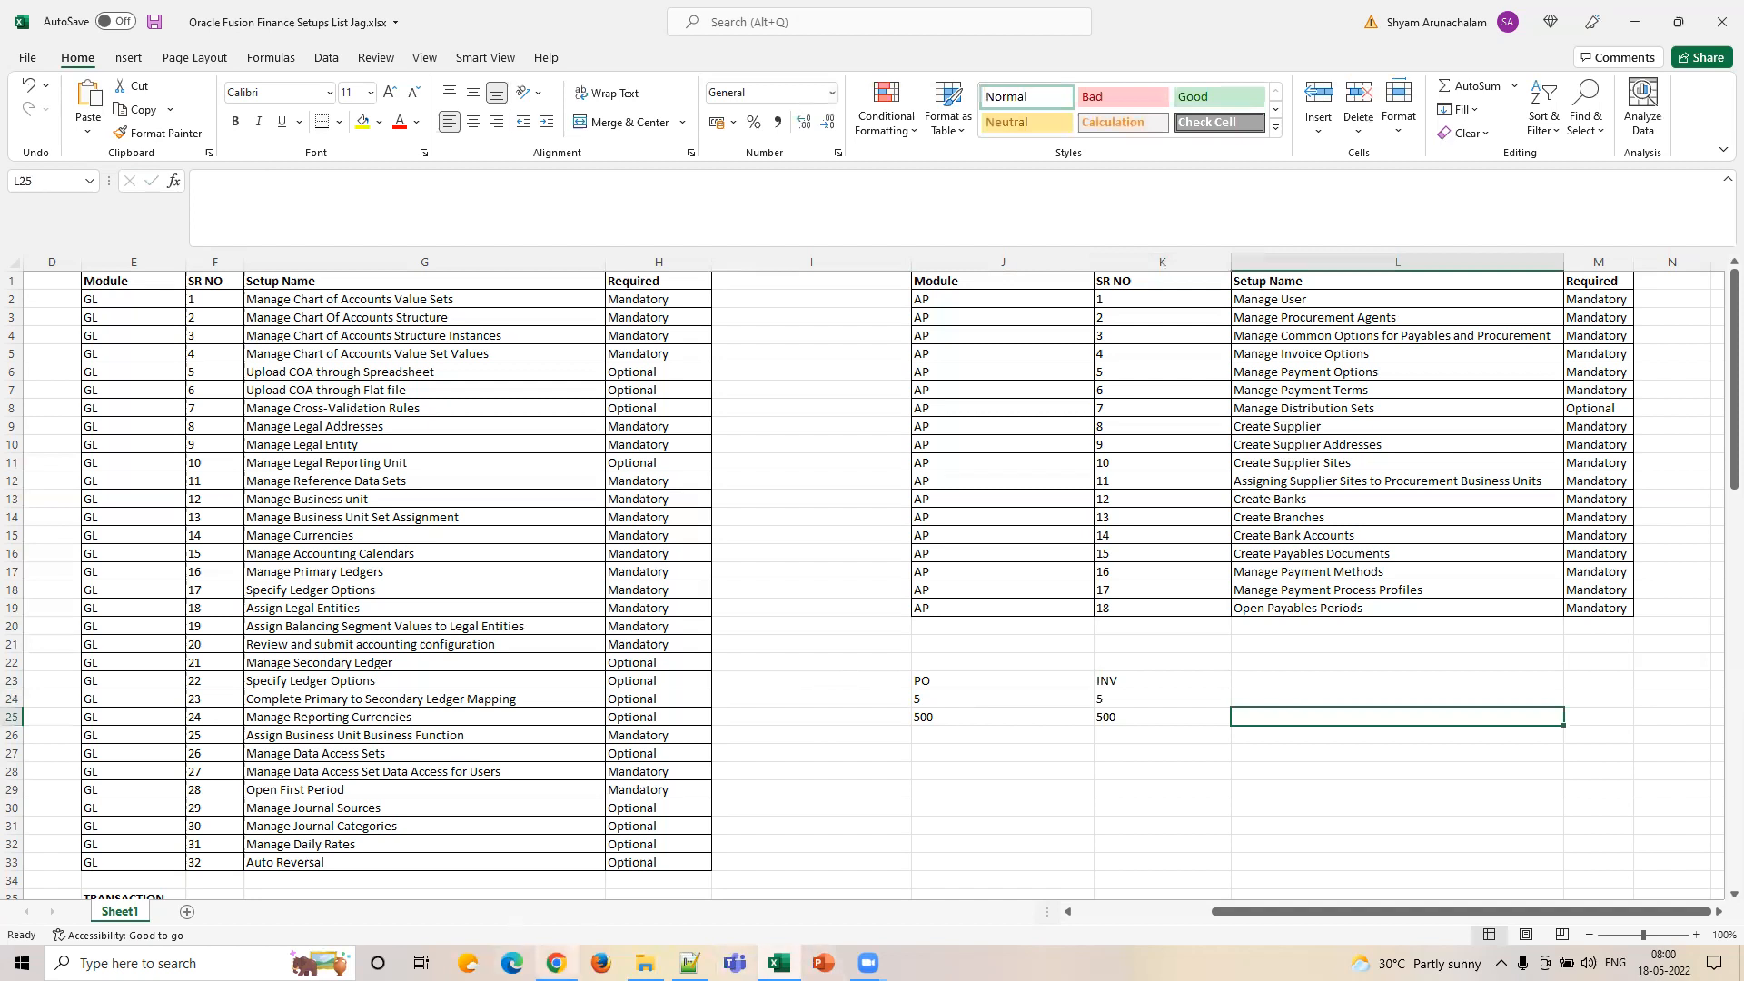
Switch to the browser and review the Quantity Tolerances and Amount Tolerances choices in Manage Invoice Options alongside the sample invoice.
{"action": "left_click", "coordinate": [556, 962]}
{"action": "left_click", "coordinate": [1365, 408]}
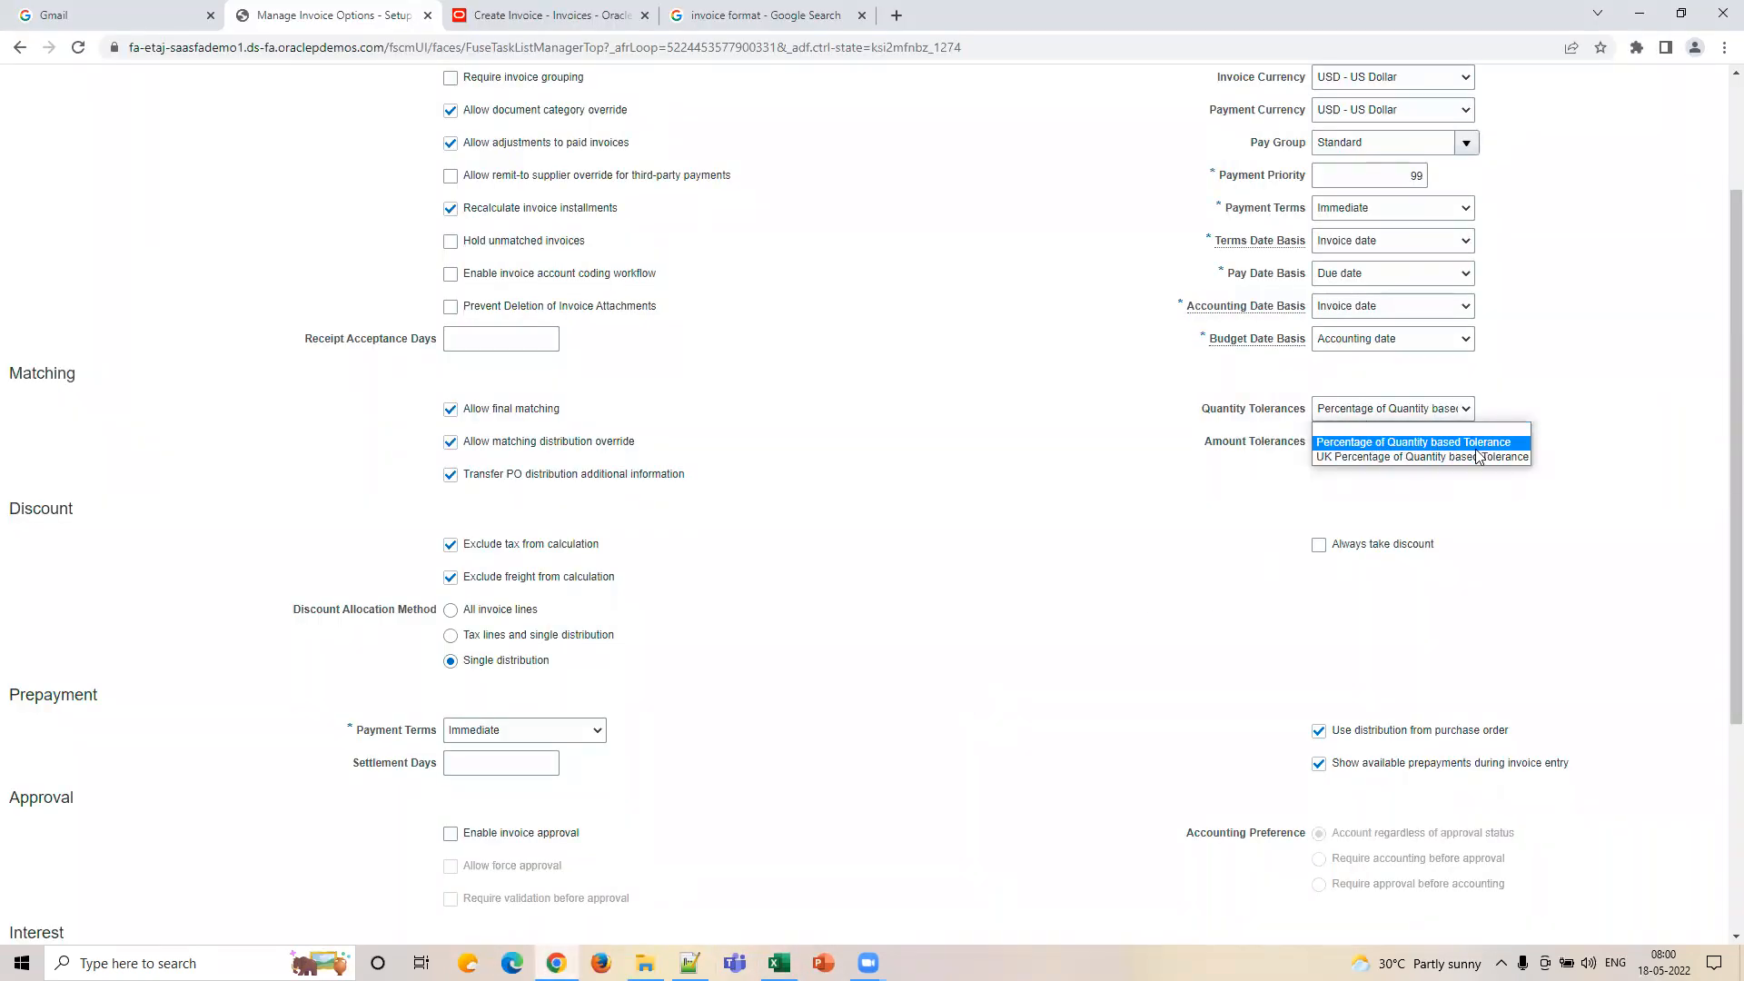
{"action": "left_click", "coordinate": [1320, 492]}
{"action": "left_click", "coordinate": [1375, 445]}
{"action": "left_click", "coordinate": [1556, 438]}
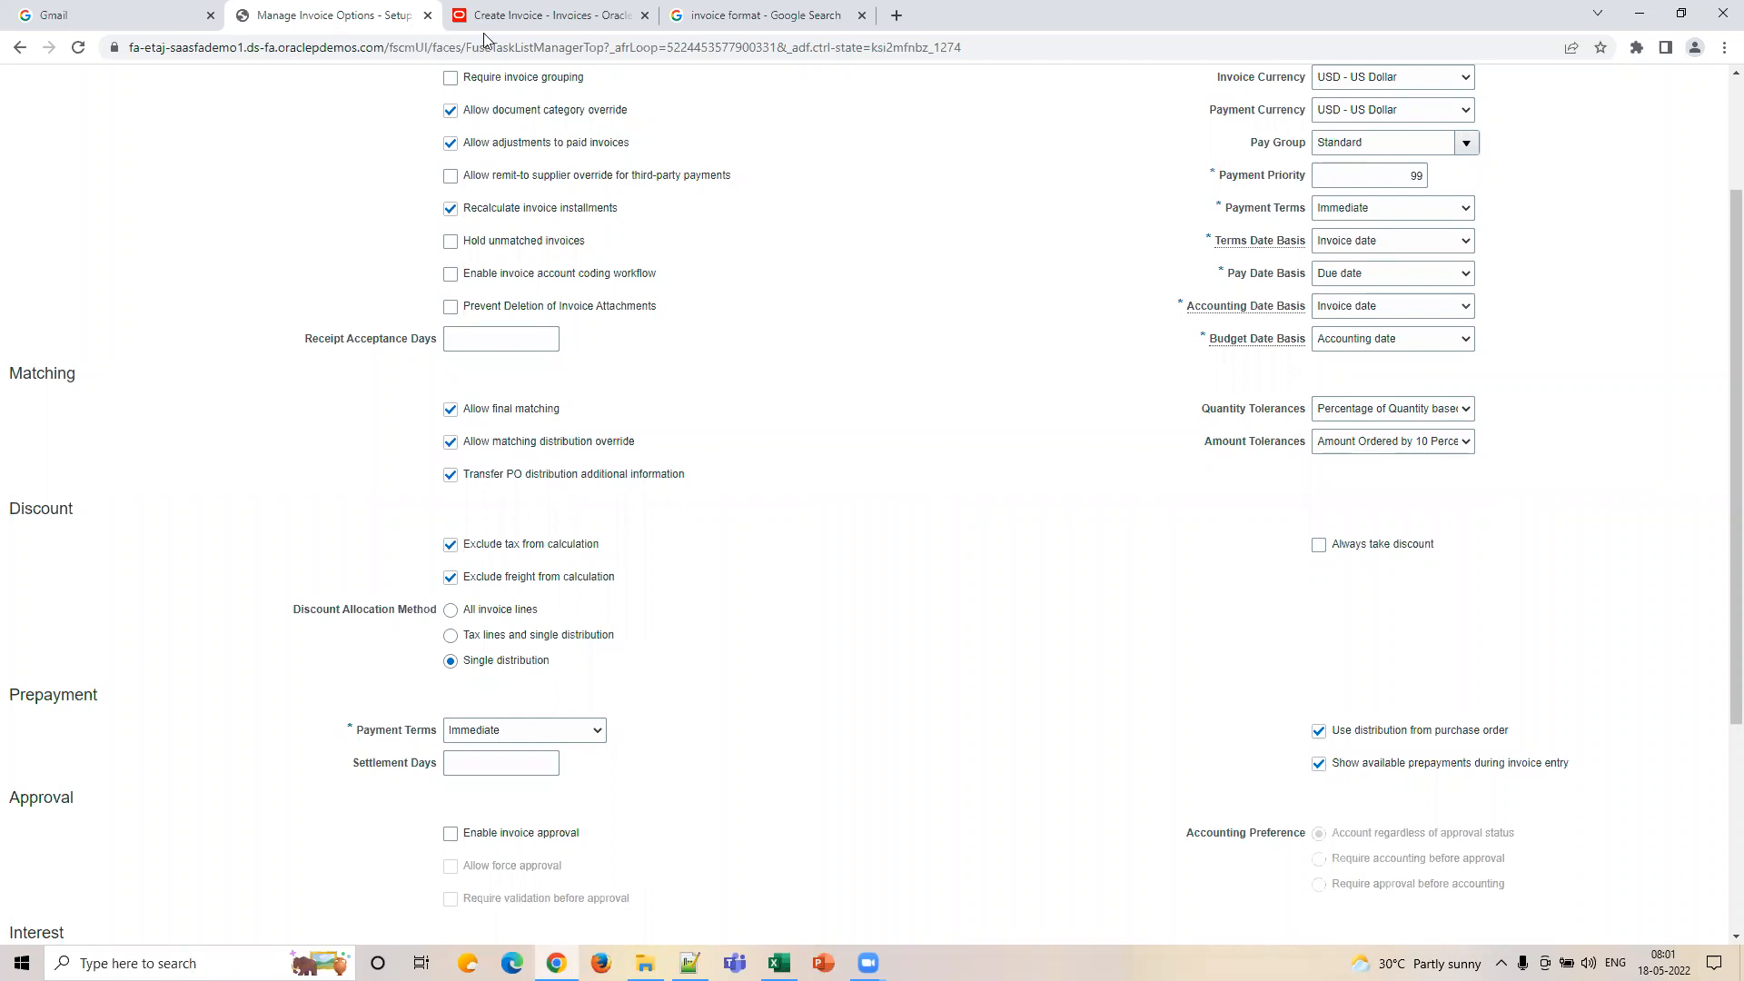
{"action": "left_click", "coordinate": [525, 17]}
{"action": "left_click", "coordinate": [389, 11]}
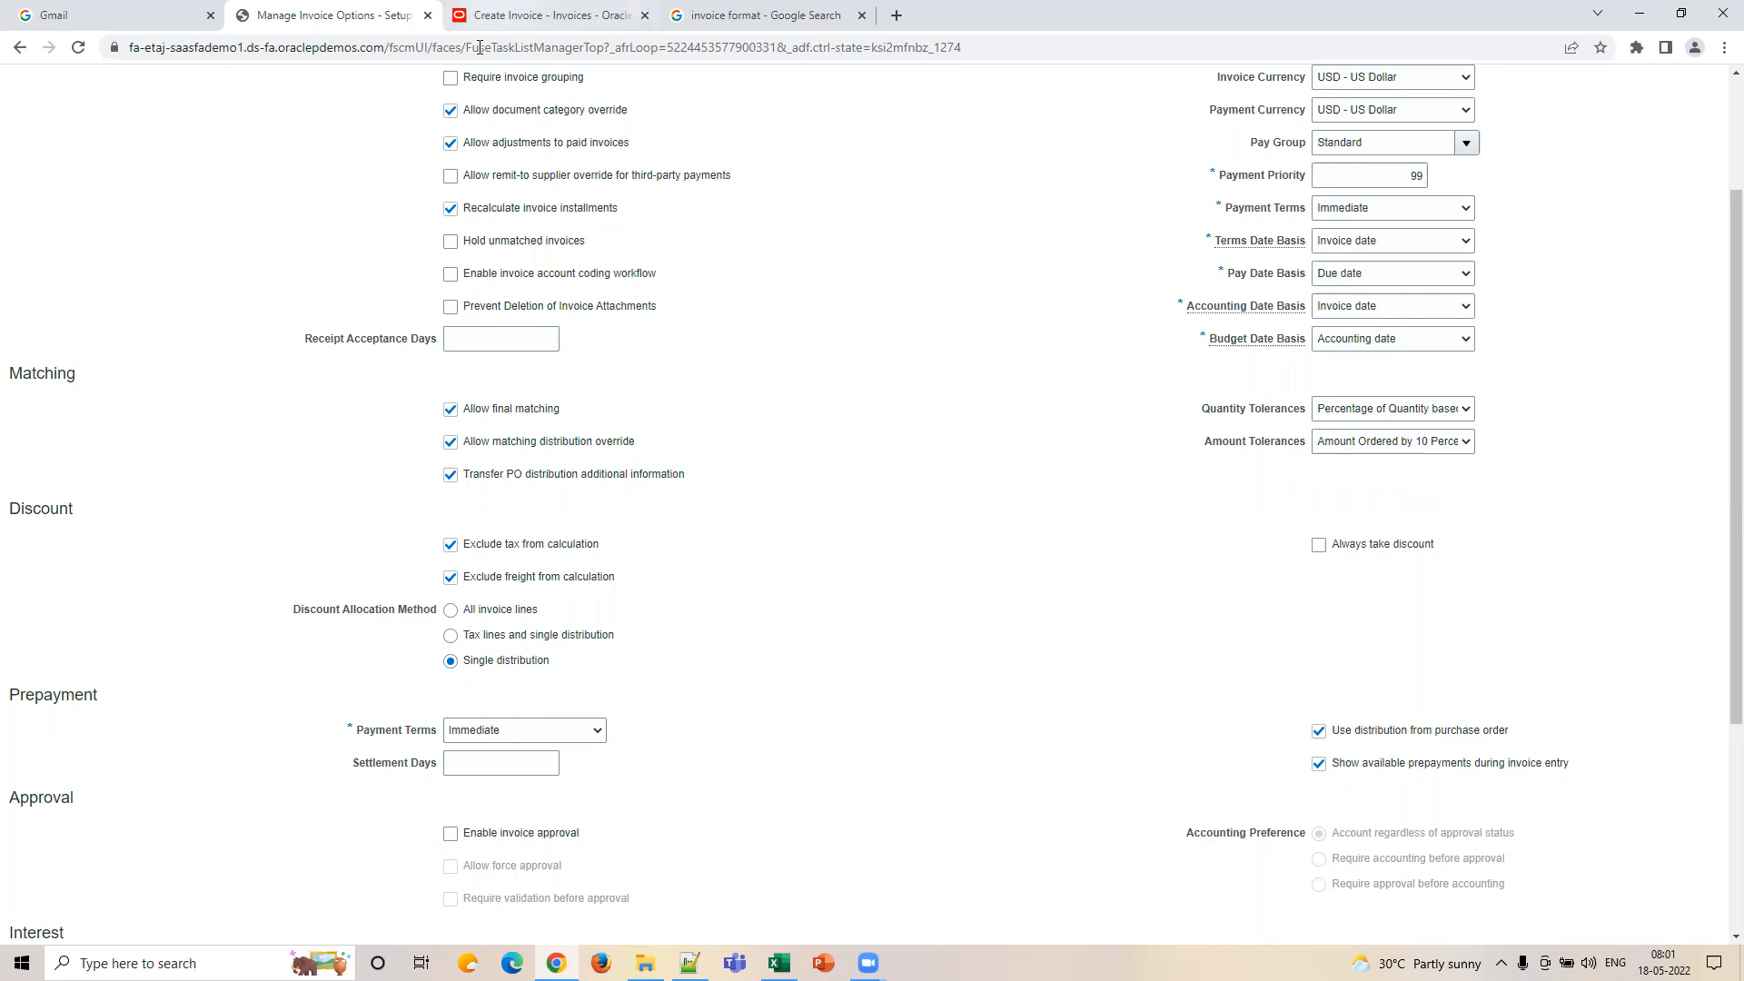
{"action": "left_click", "coordinate": [527, 15]}
{"action": "left_click", "coordinate": [291, 18]}
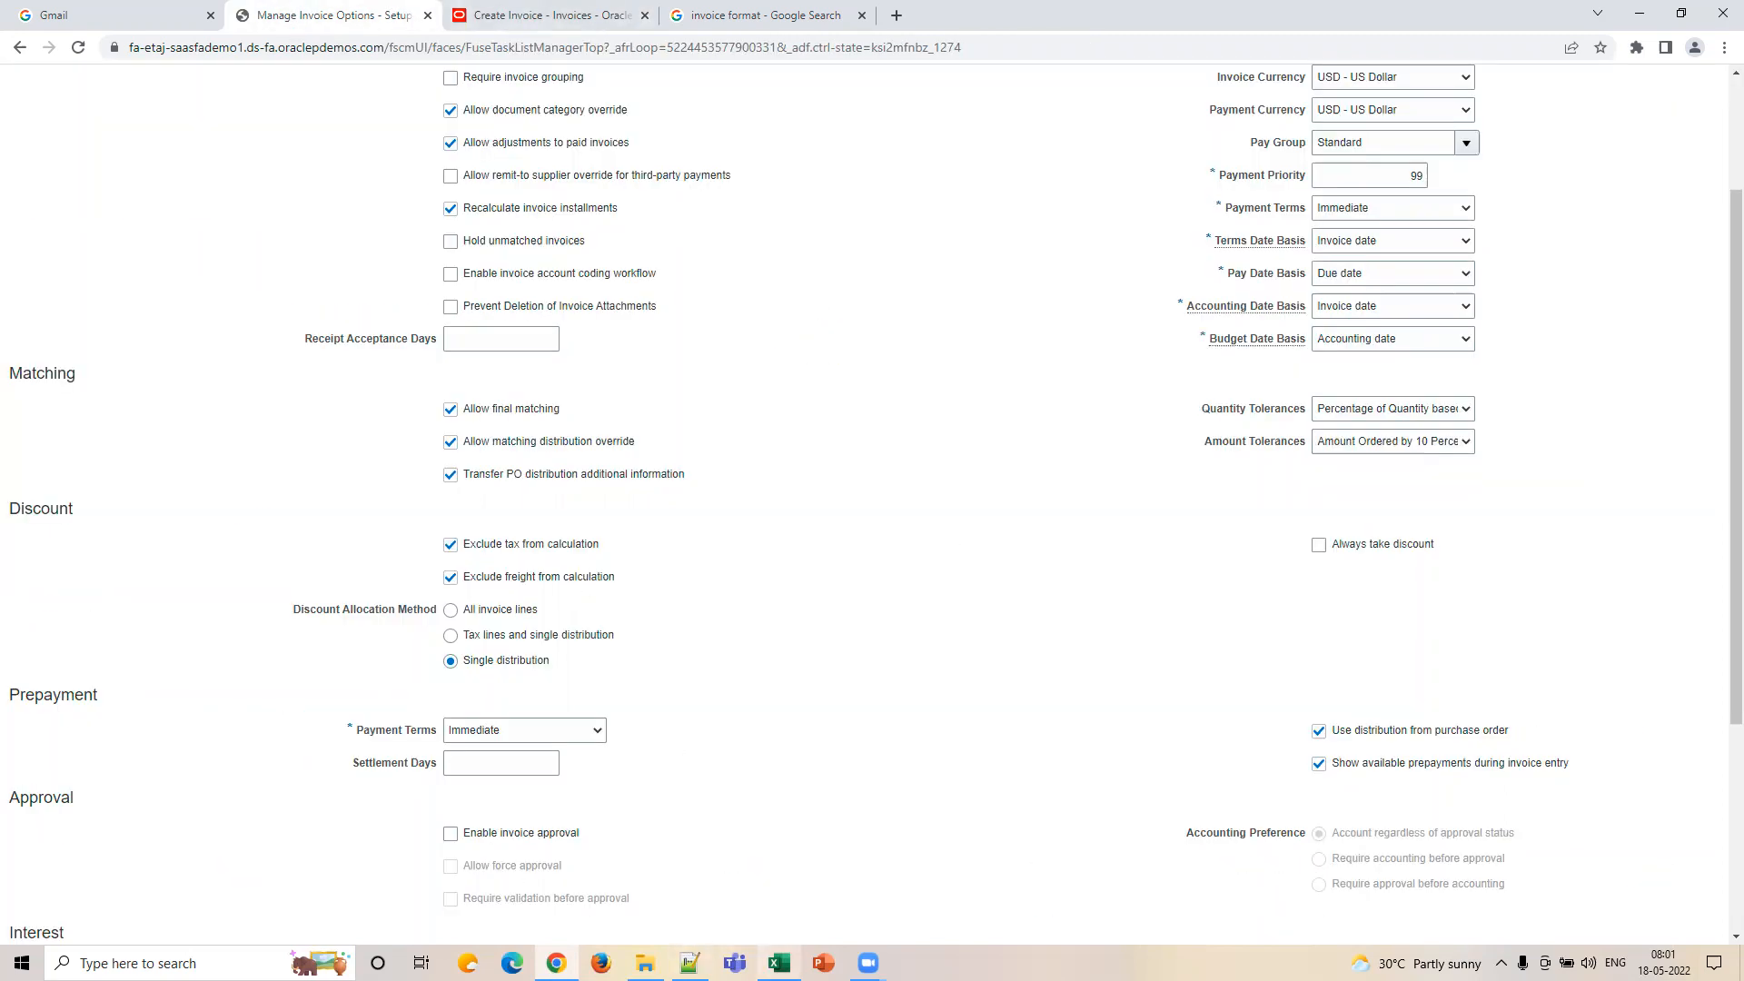
Switch to the Excel setups list and clear the example values under INV in K24:K25.
{"action": "left_click", "coordinate": [778, 963]}
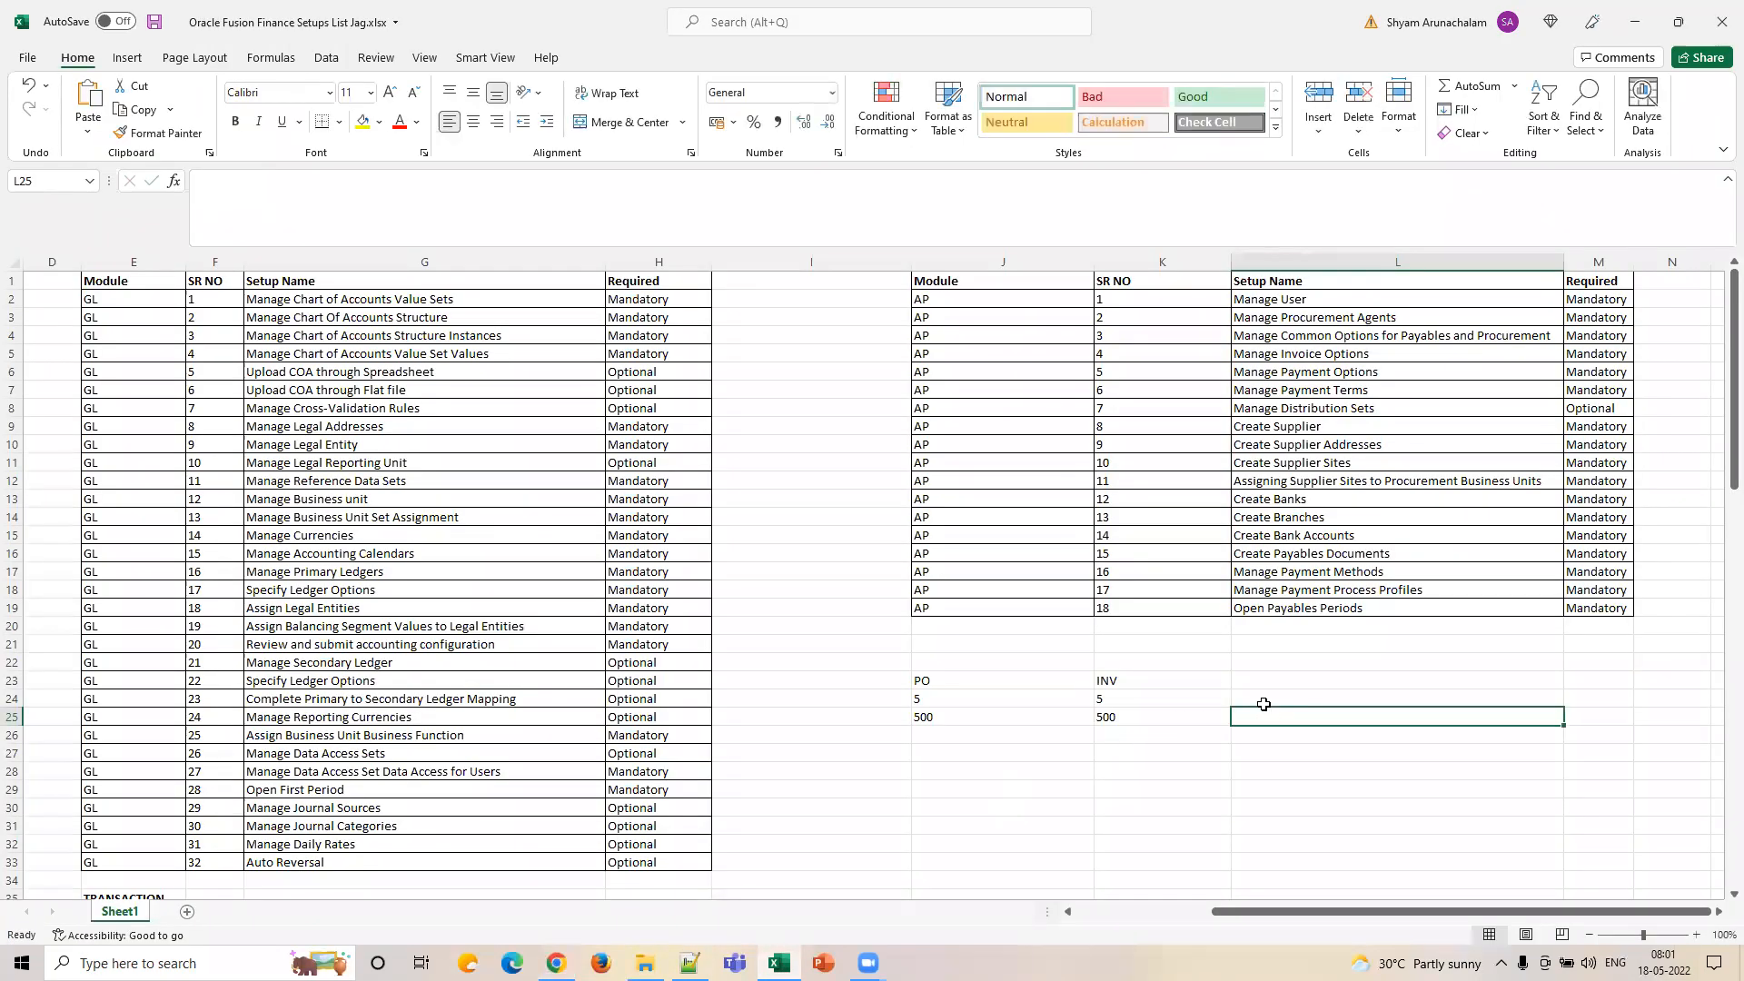
{"action": "left_click", "coordinate": [1146, 701]}
{"action": "left_click_drag", "start_coordinate": [1131, 701], "coordinate": [1135, 731]}
{"action": "key", "text": "Delete"}
Note an example quantity tolerance below the PO values, with 20% in J28 and Quan in K28.
{"action": "left_click", "coordinate": [1015, 767]}
{"action": "type", "text": "20%"}
{"action": "key", "text": "Tab"}
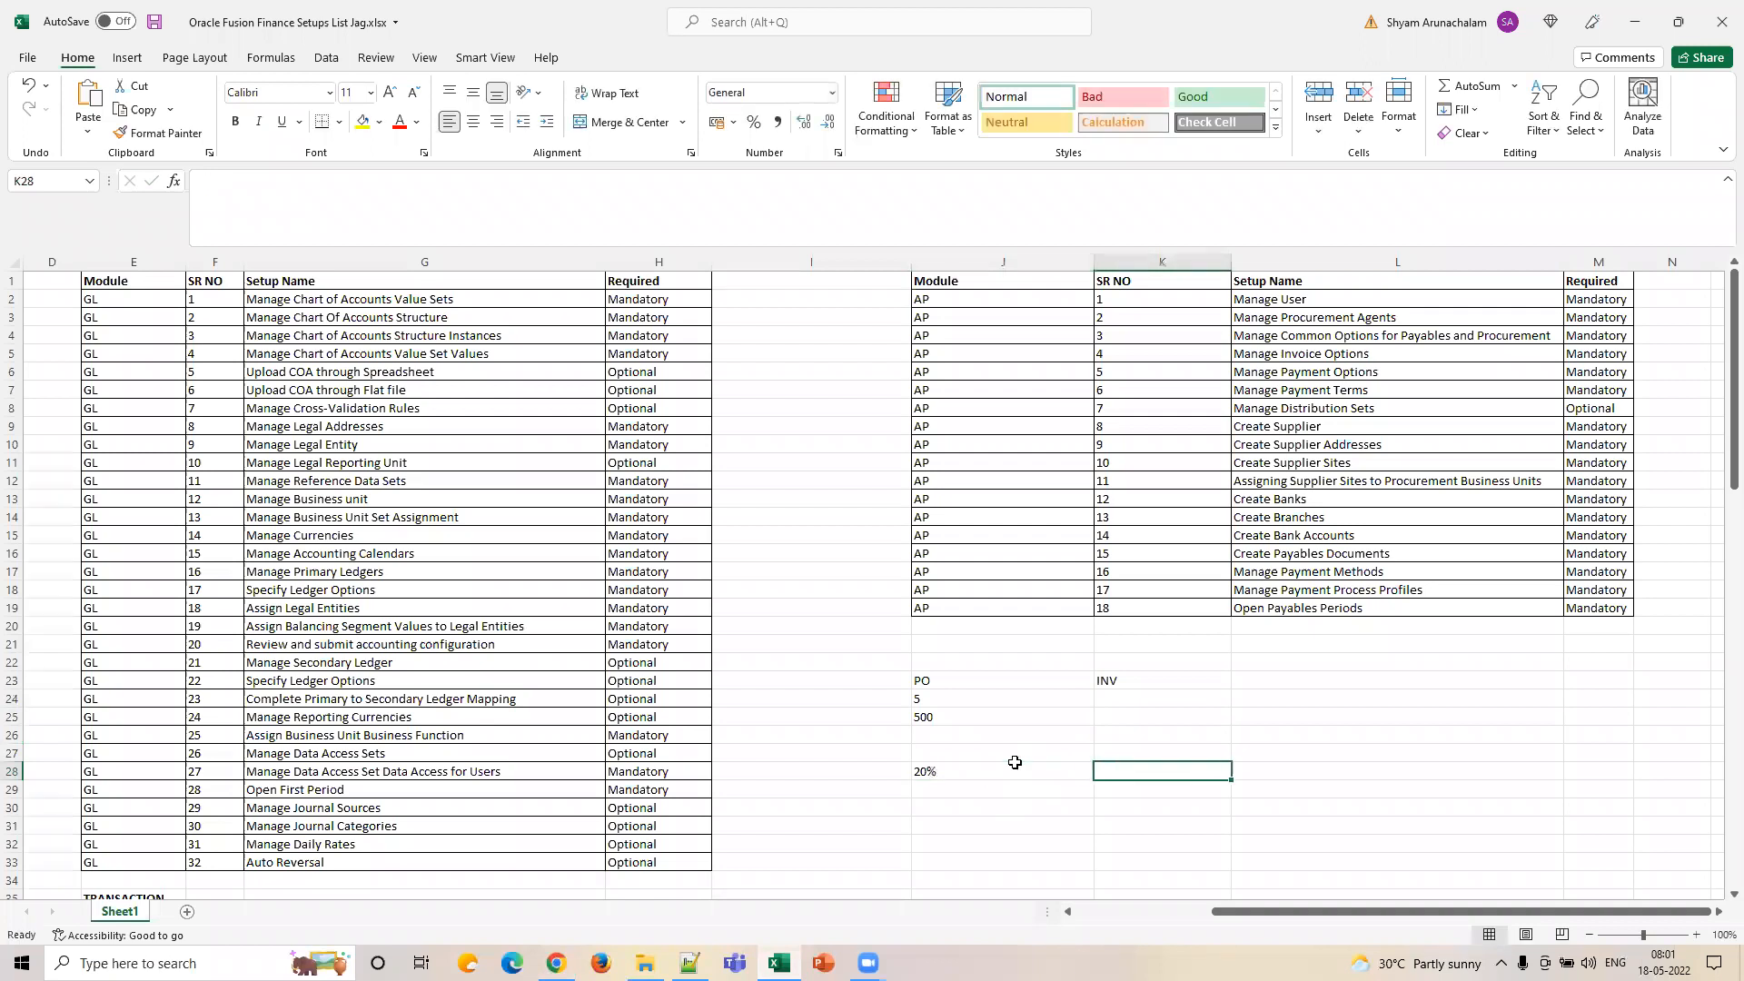
{"action": "type", "text": "Q"}
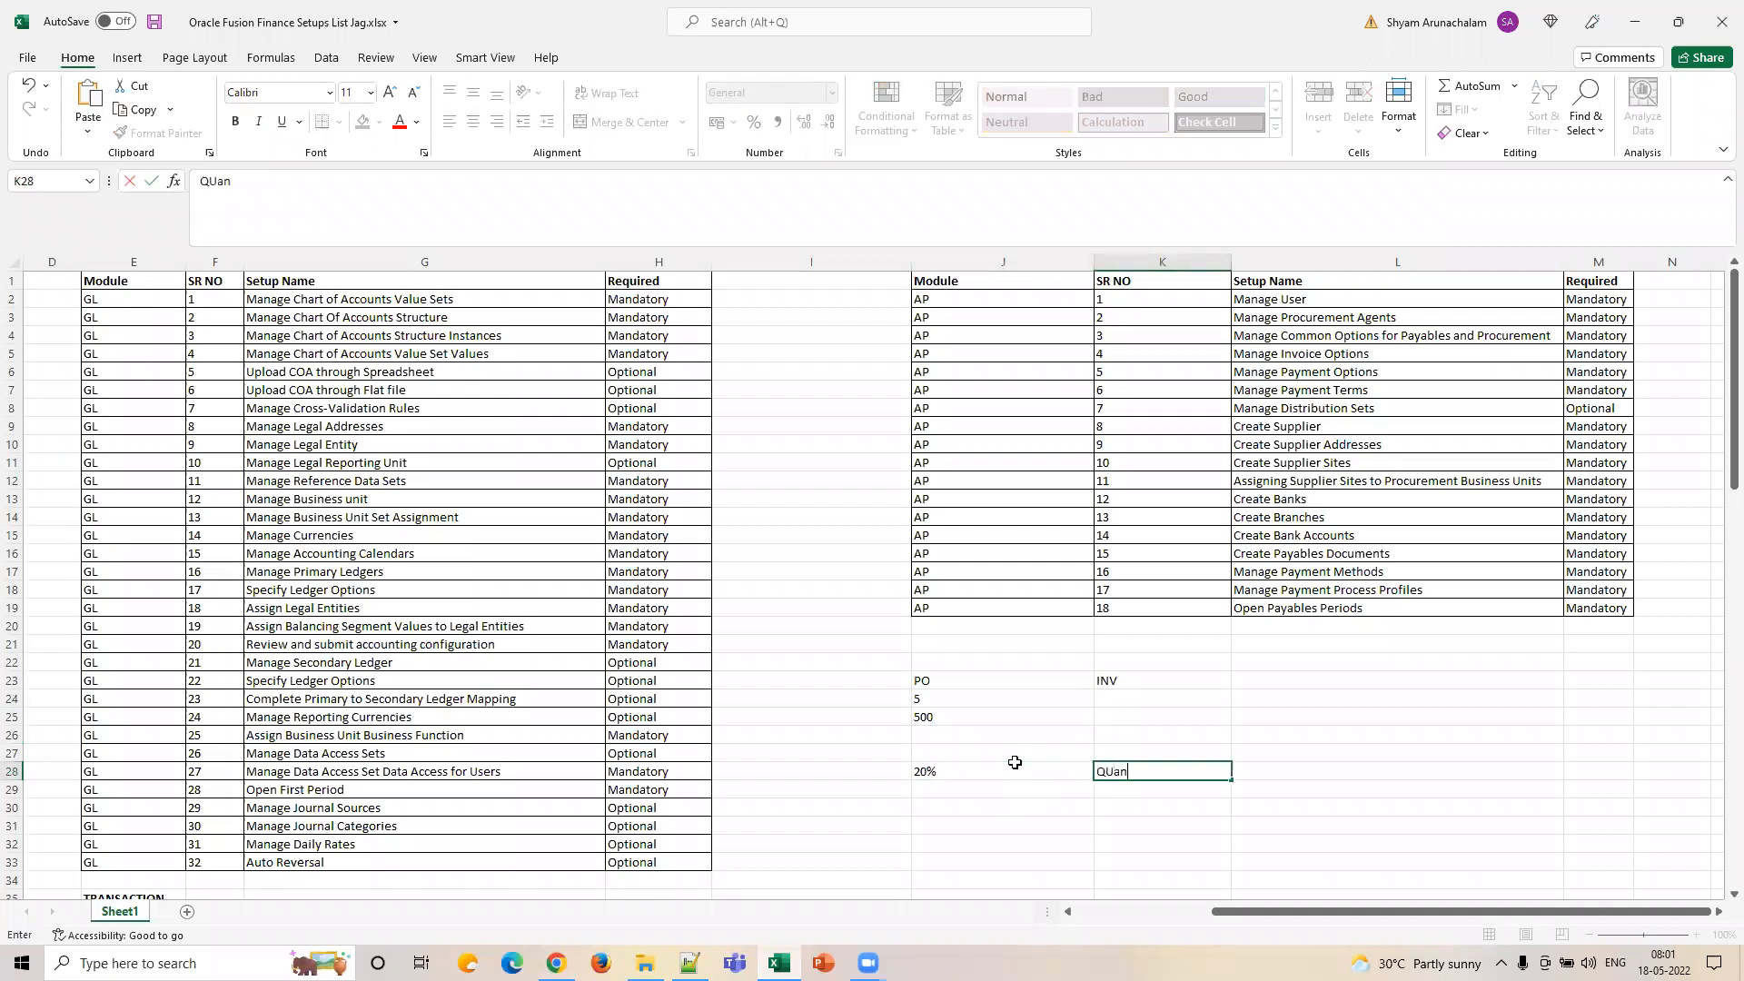
{"action": "type", "text": "Uan"}
{"action": "key", "text": "Return"}
{"action": "left_click", "coordinate": [980, 776]}
{"action": "left_click", "coordinate": [1100, 774]}
Enter the example invoice quantity 3 and amount 300 under INV in K24:K25.
{"action": "left_click", "coordinate": [1143, 700]}
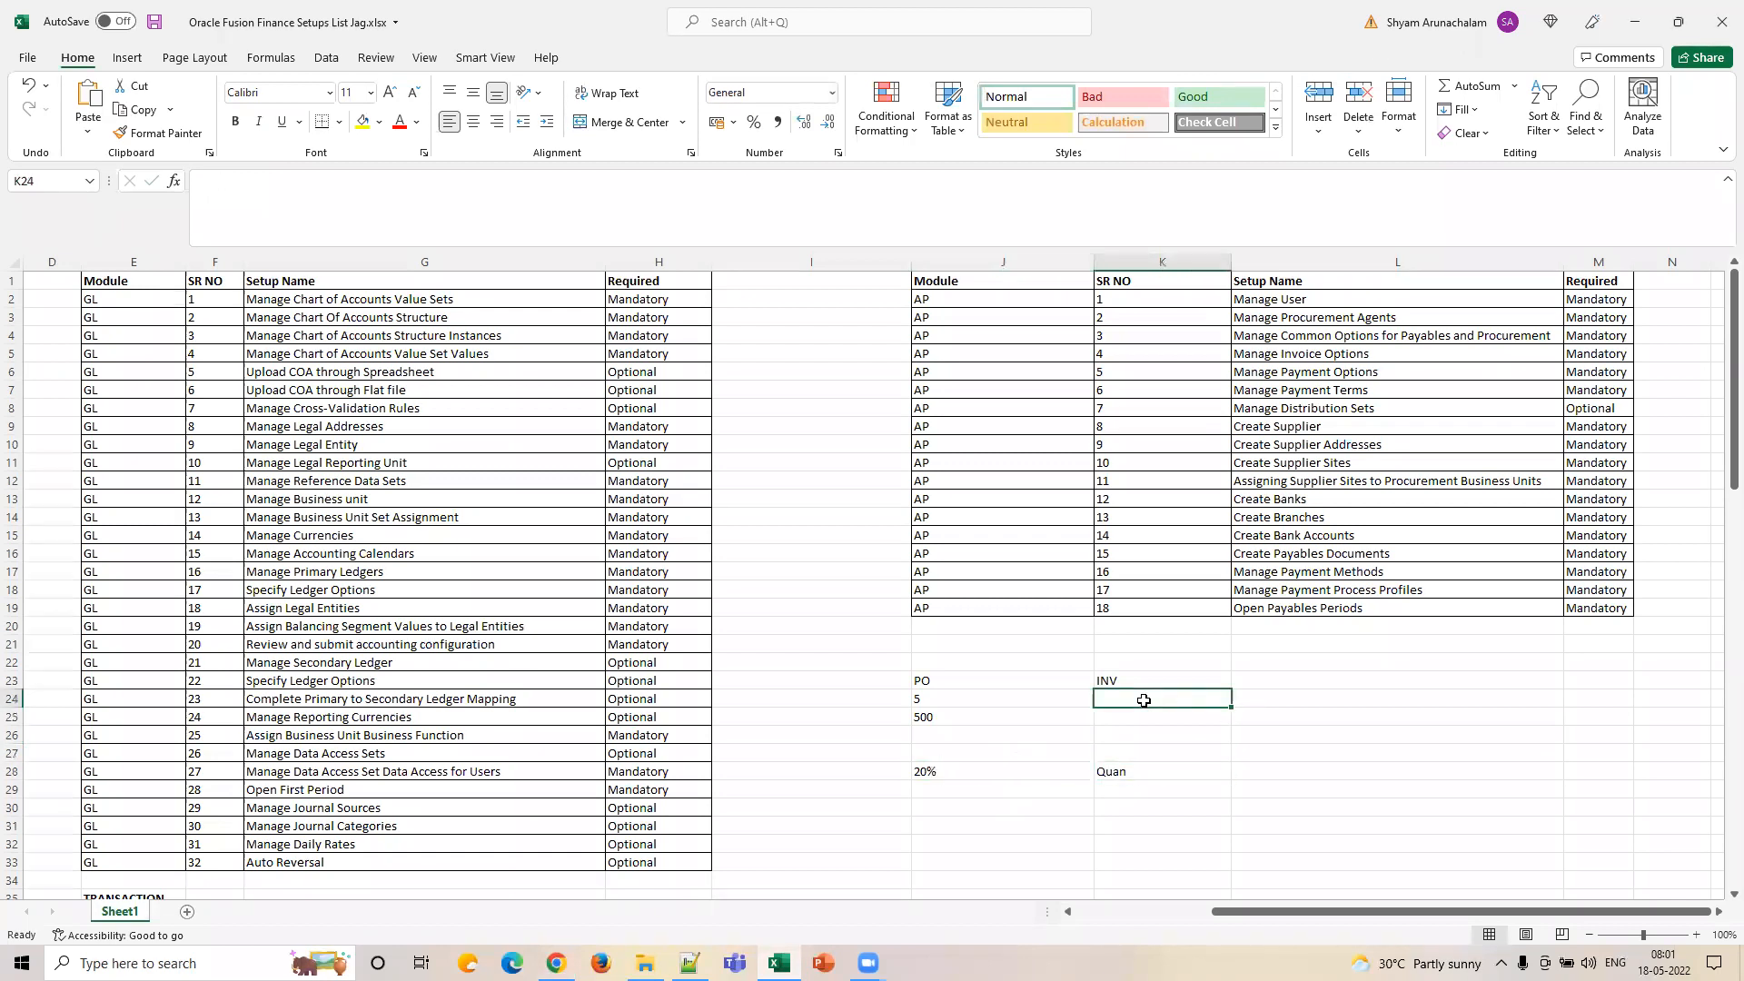
{"action": "type", "text": "3"}
{"action": "key", "text": "Return"}
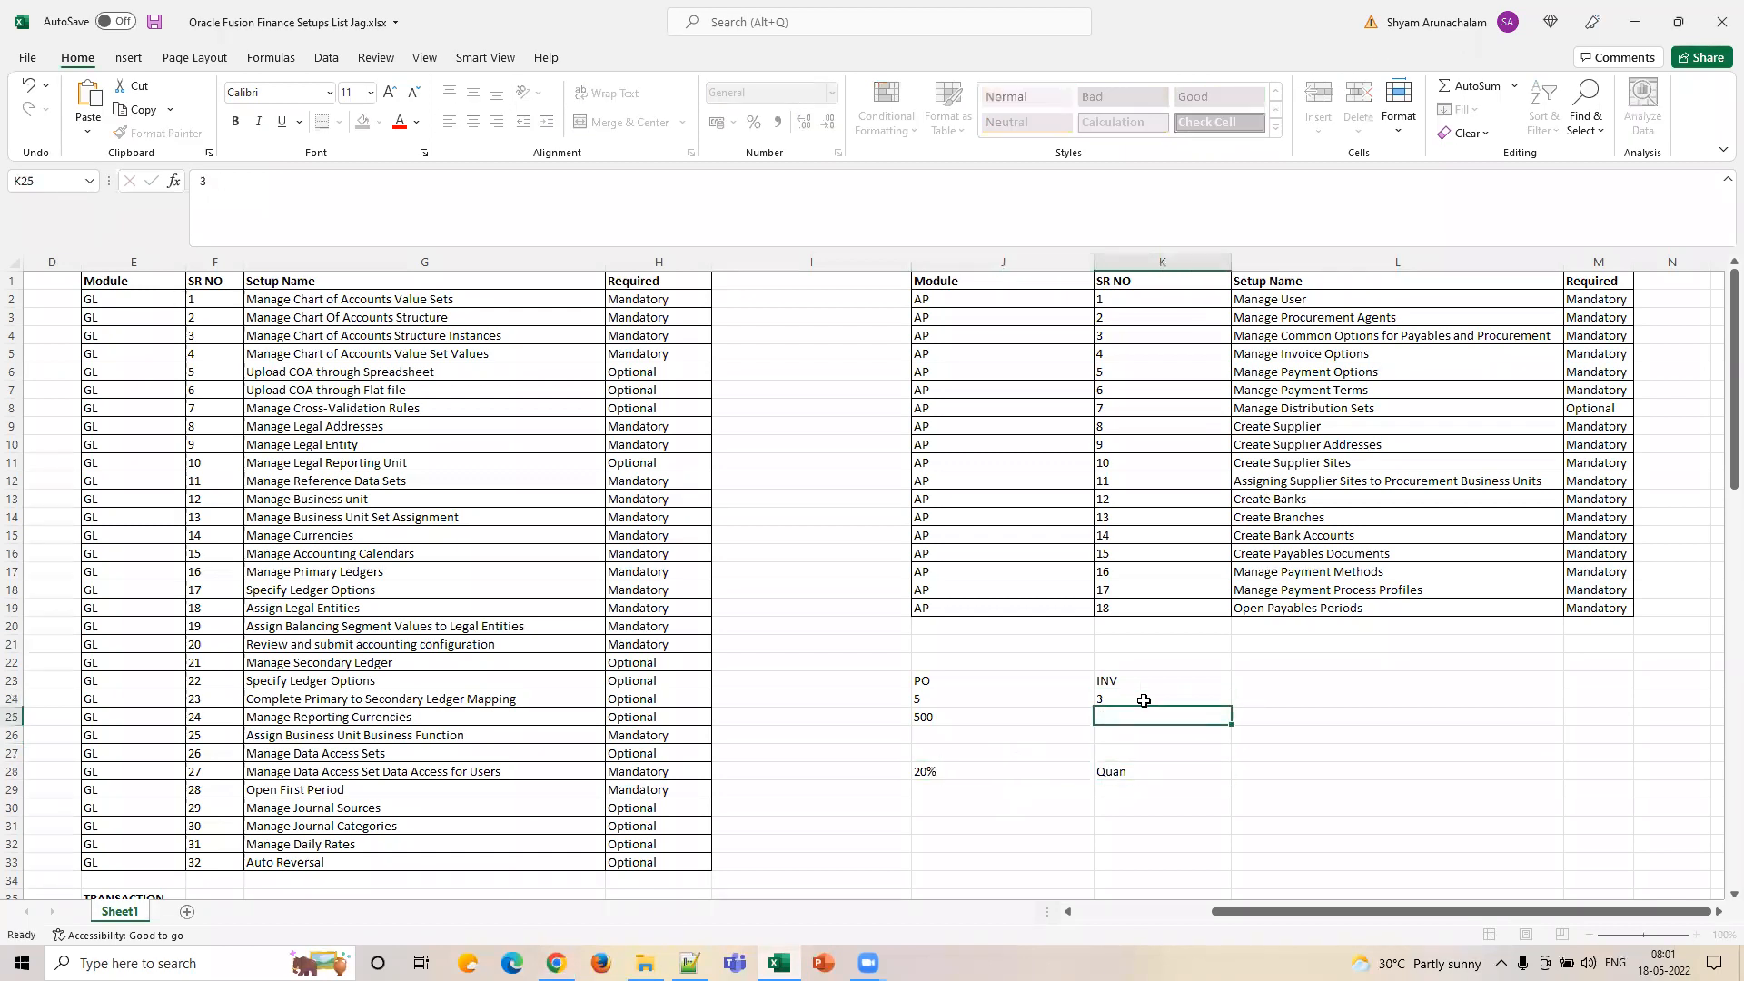
{"action": "type", "text": "30"}
{"action": "key", "text": "Return"}
{"action": "key", "text": "Up"}
{"action": "key", "text": "Up"}
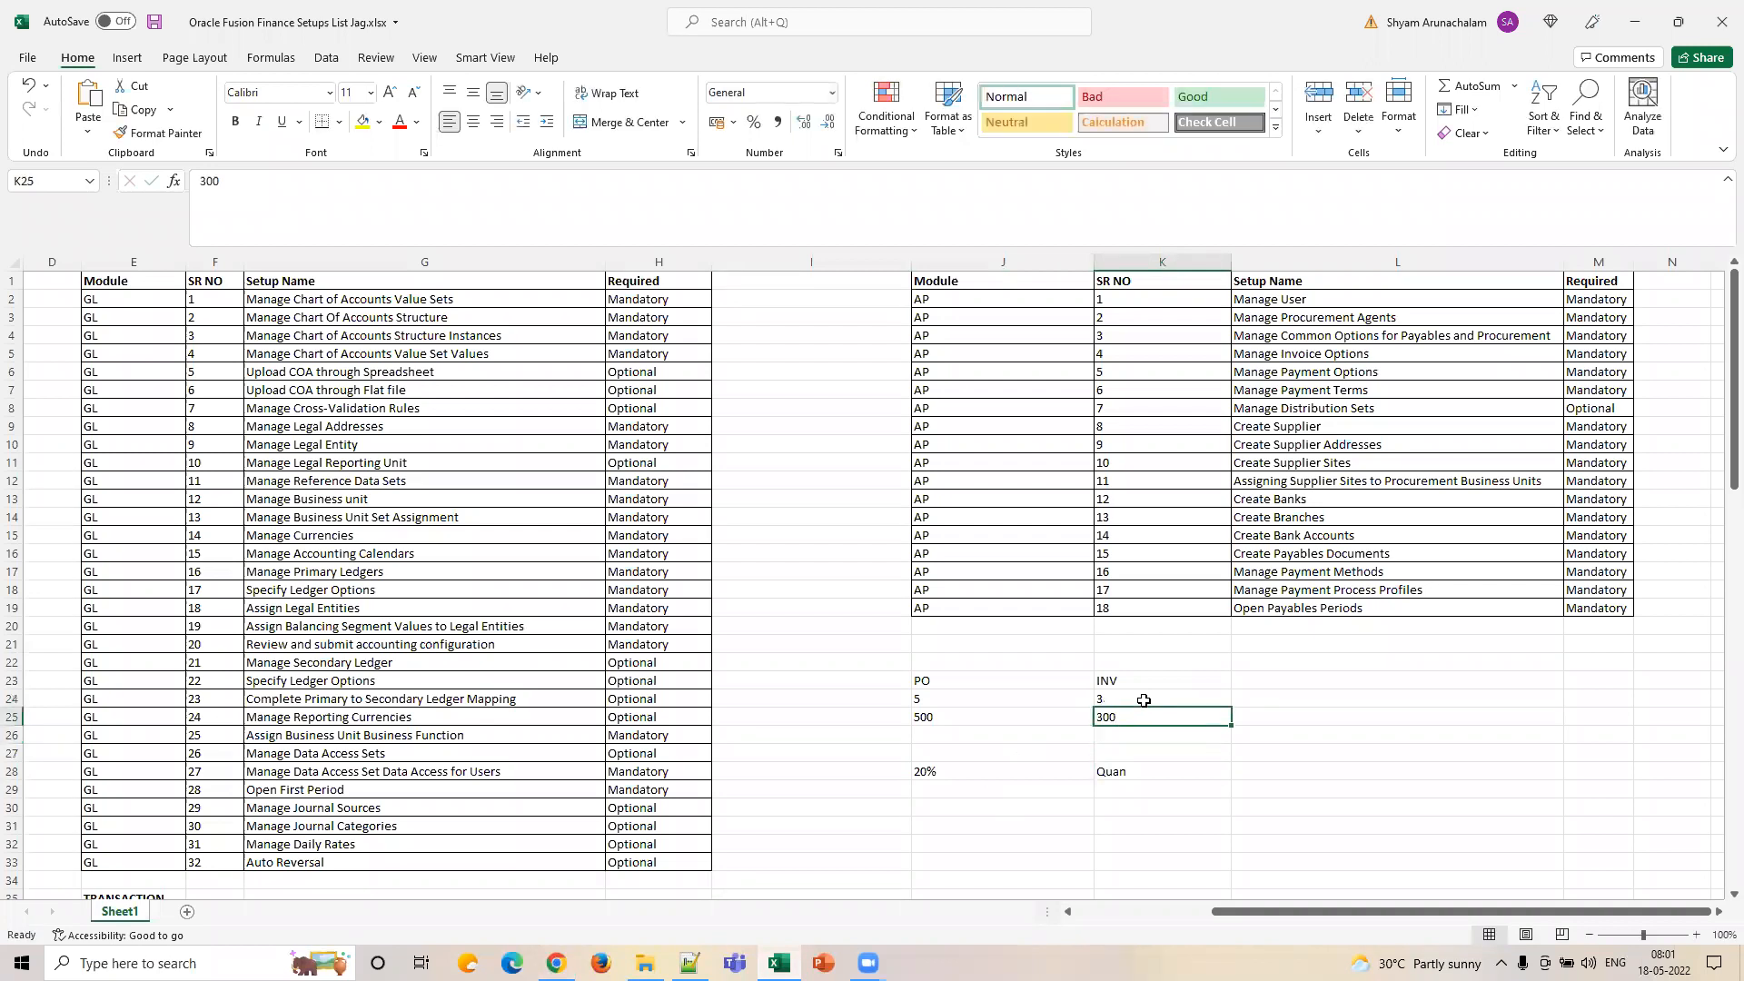
{"action": "key", "text": "Left"}
{"action": "key", "text": "Left"}
{"action": "key", "text": "Right"}
{"action": "key", "text": "Right"}
{"action": "key", "text": "Left"}
{"action": "key", "text": "Right"}
{"action": "key", "text": "Left"}
{"action": "key", "text": "Right"}
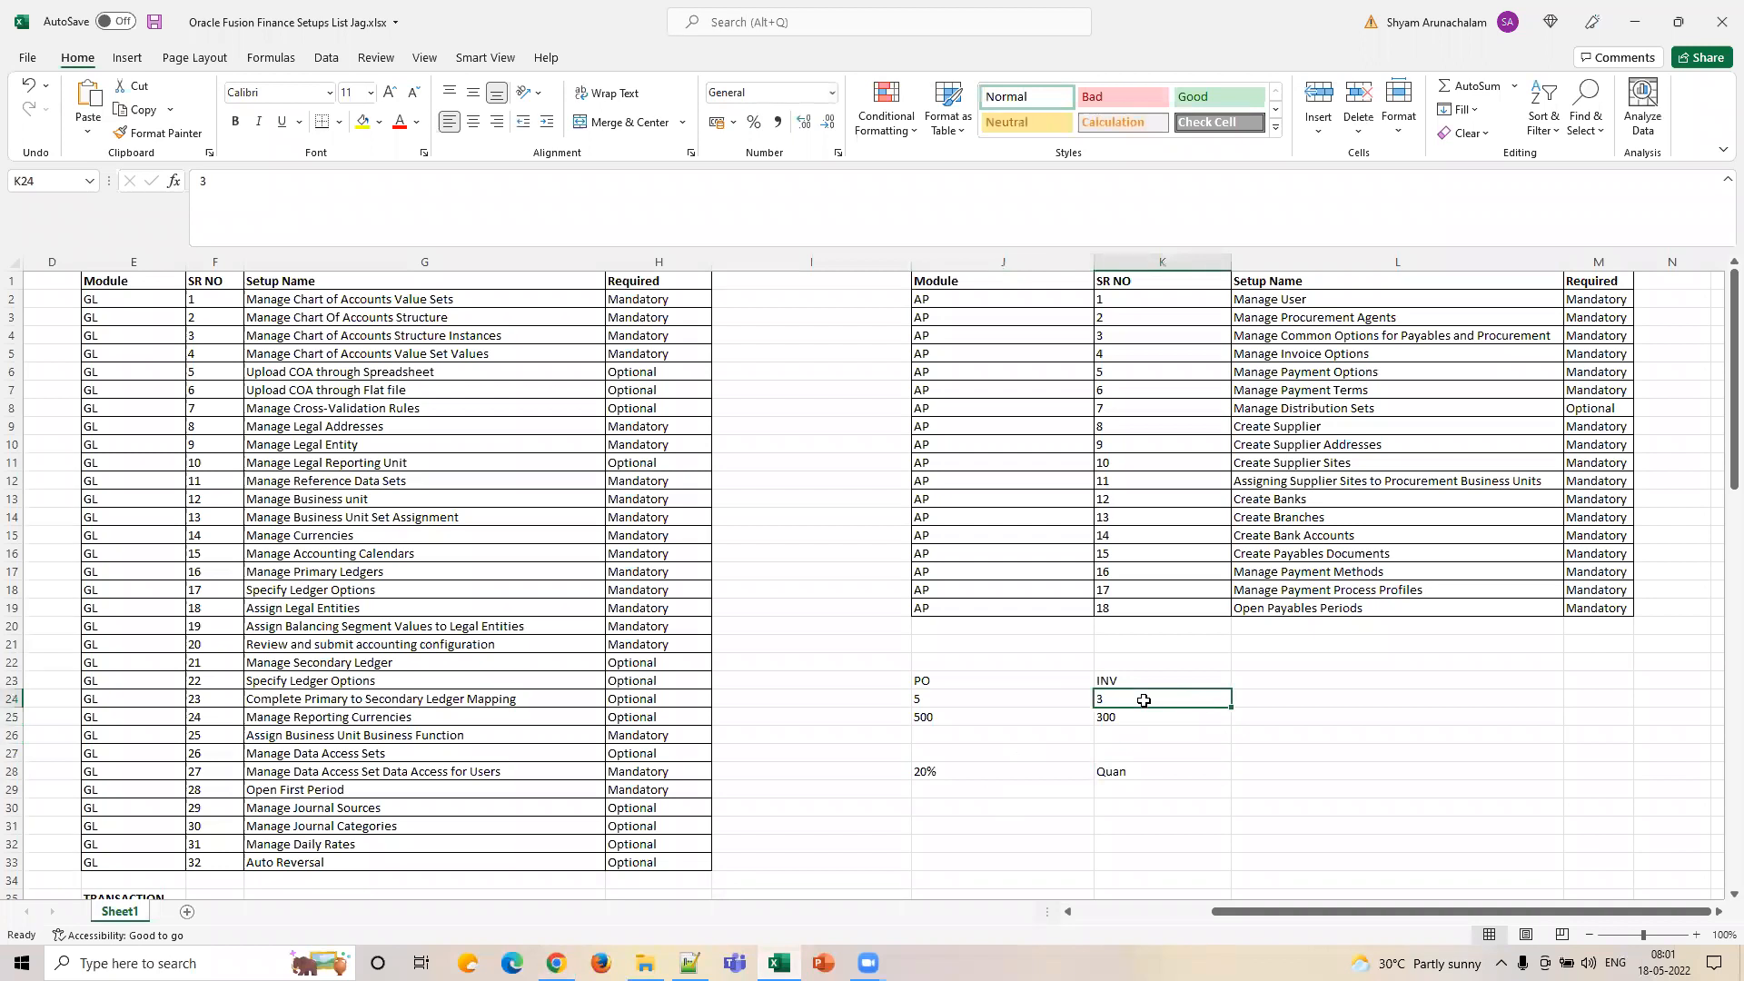
Set the PO quantity to 10 in J24 and the PO amount to 1000 in J25.
{"action": "key", "text": "Left"}
{"action": "type", "text": "10"}
{"action": "key", "text": "Return"}
{"action": "type", "text": "1000"}
{"action": "key", "text": "Tab"}
Set the INV quantity to 7 in K24 and the INV amount to 700 in K25.
{"action": "key", "text": "Up"}
{"action": "key", "text": "Down"}
{"action": "key", "text": "Up"}
{"action": "type", "text": "7"}
{"action": "key", "text": "Return"}
{"action": "type", "text": "700"}
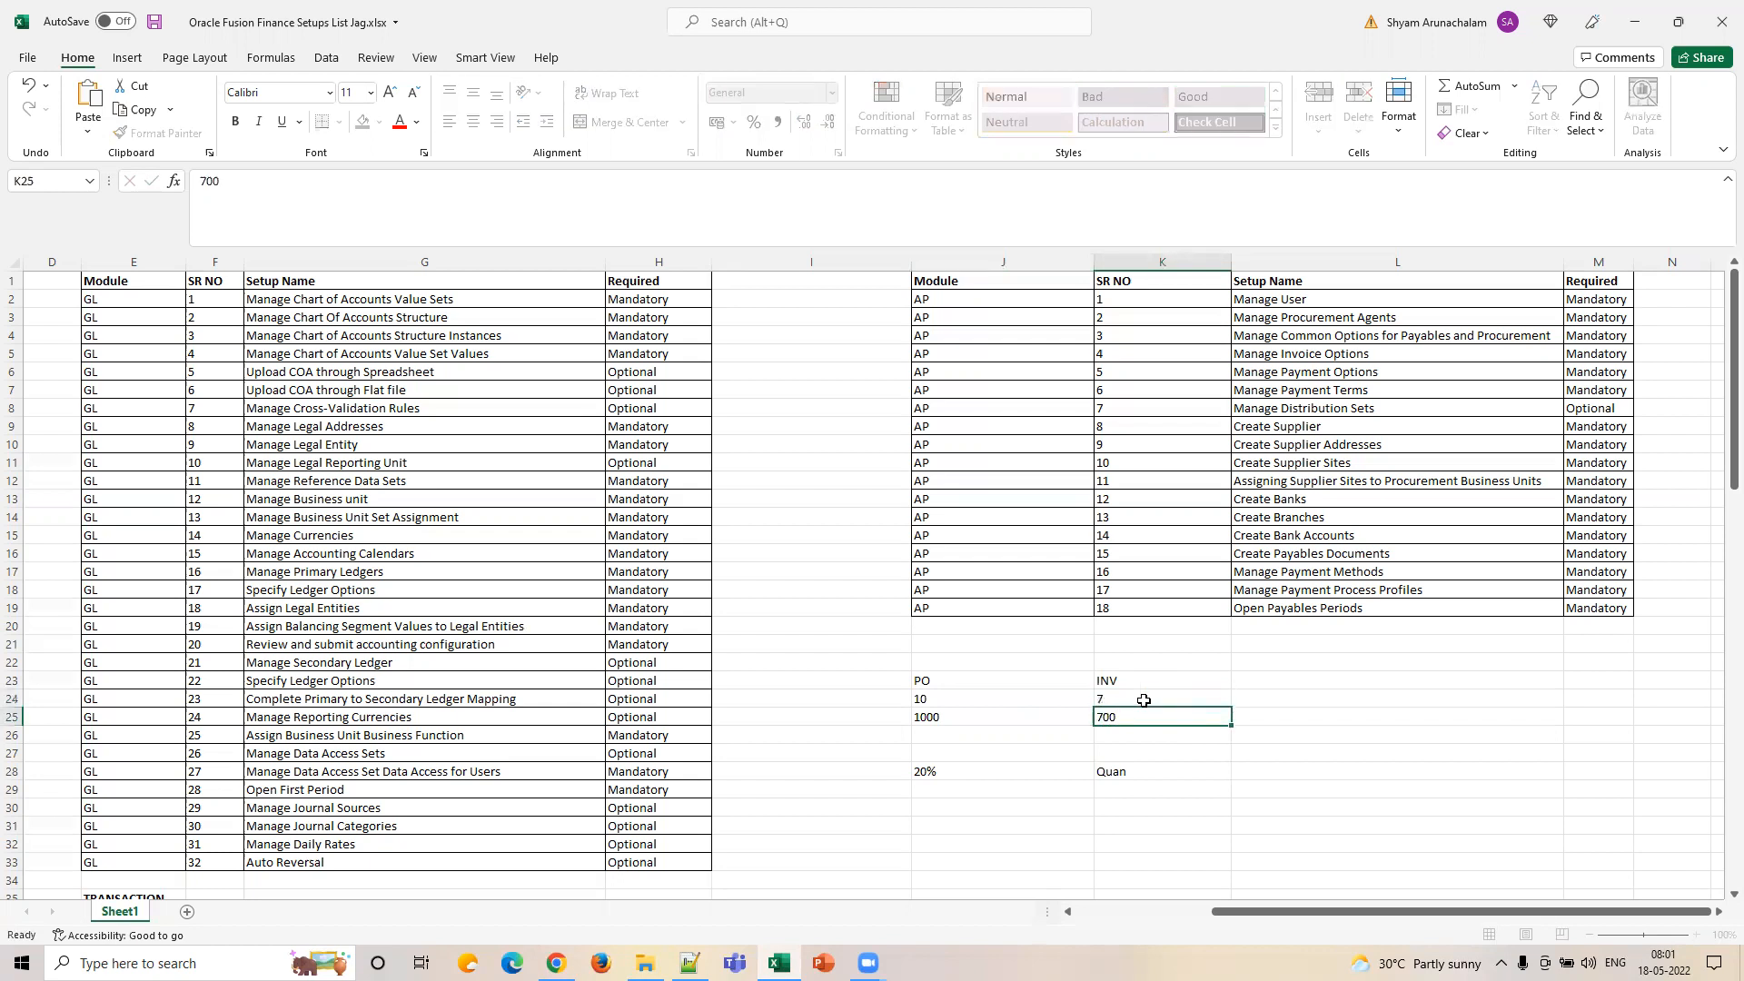
{"action": "key", "text": "Tab"}
{"action": "key", "text": "Up"}
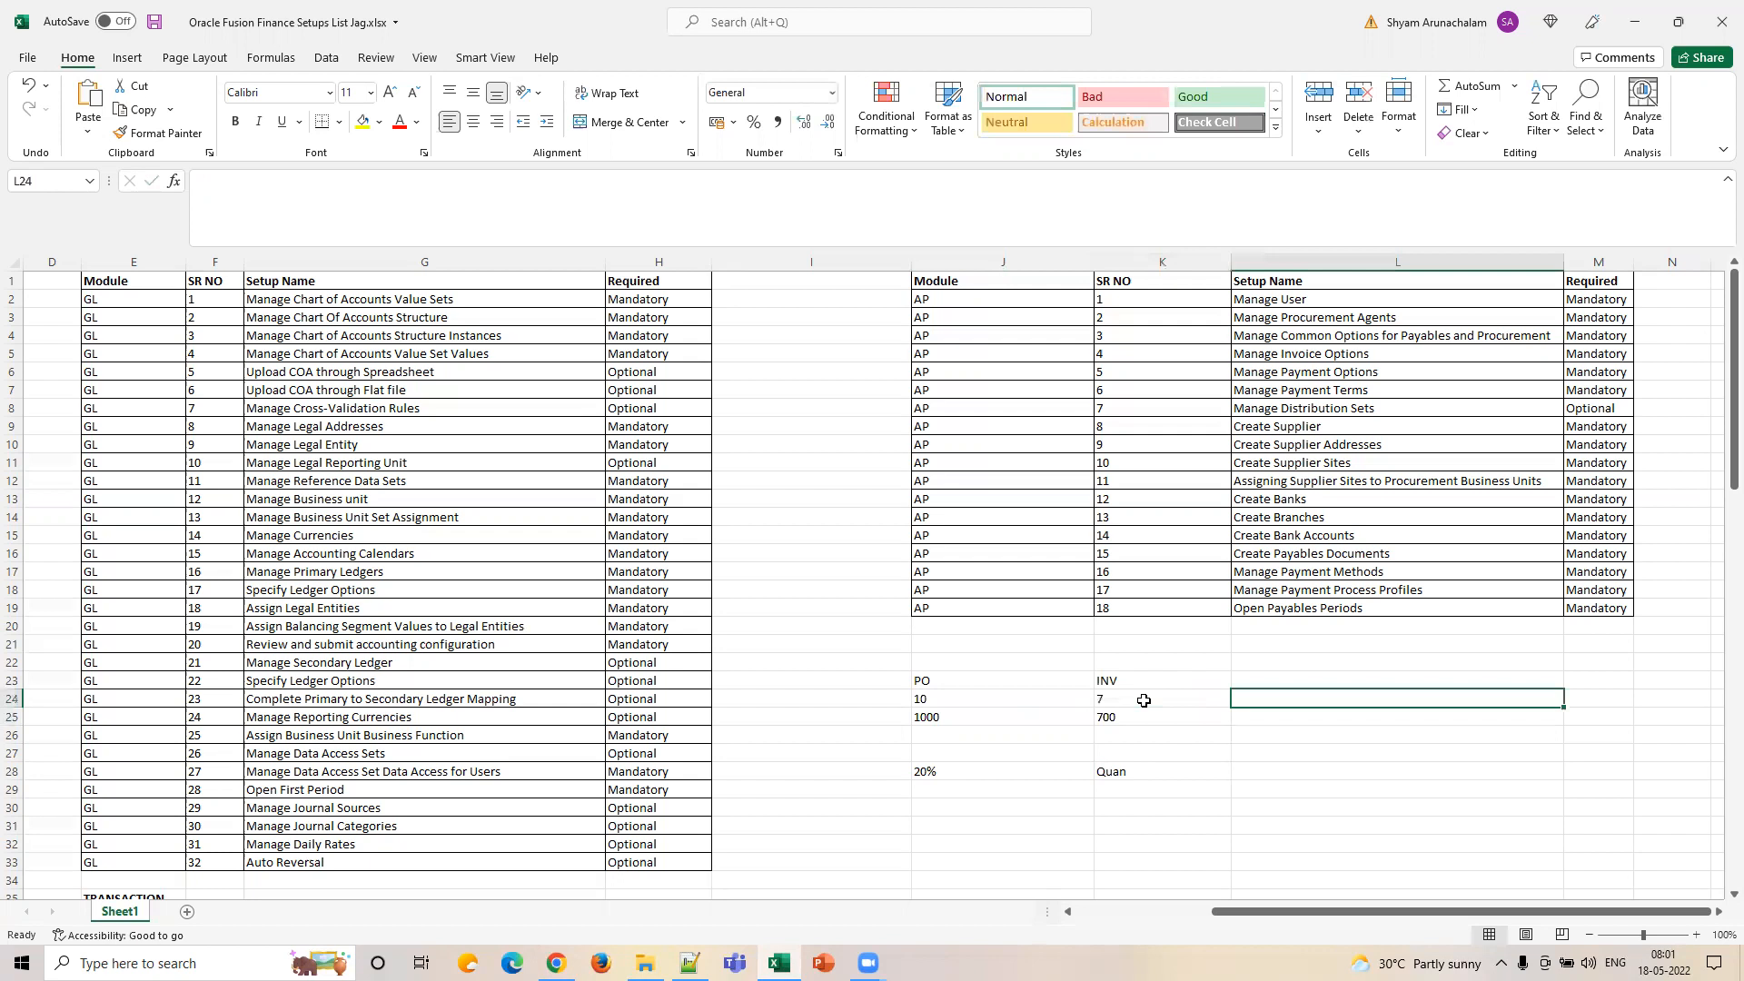
Examine the PO and INV quantities against the Quan tolerance row below them.
{"action": "key", "text": "Left"}
{"action": "key", "text": "Left"}
{"action": "key", "text": "Right"}
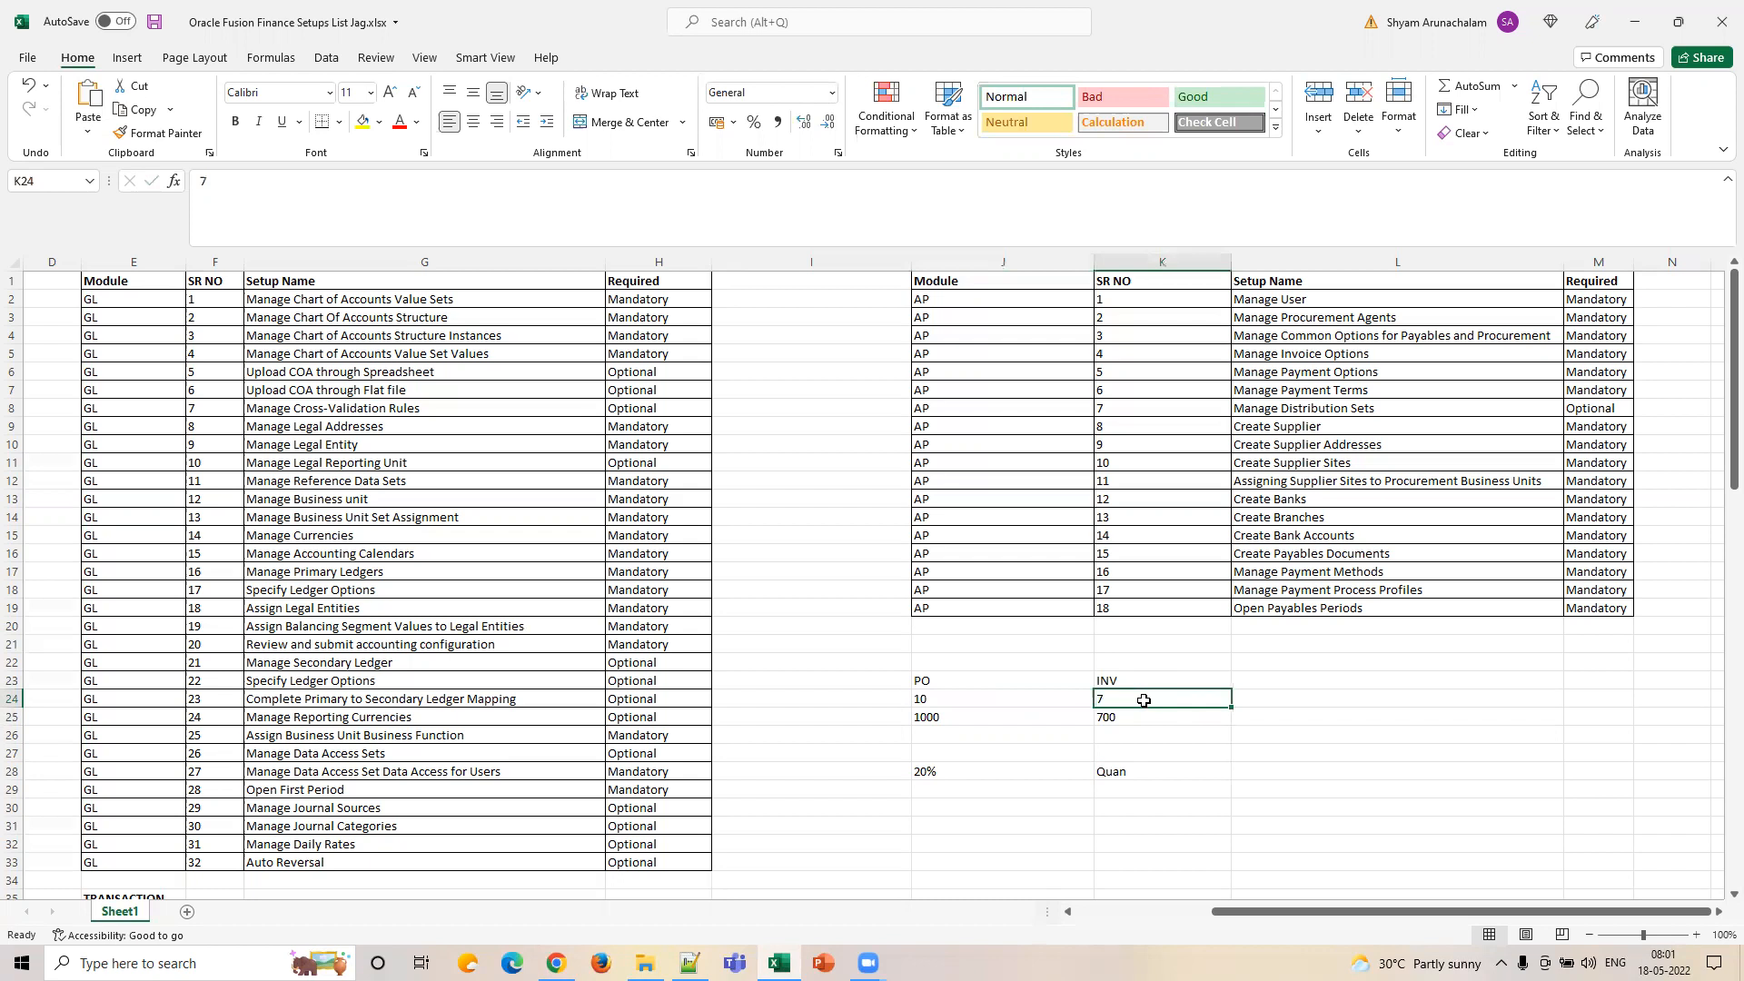
{"action": "key", "text": "Down"}
{"action": "key", "text": "Down"}
{"action": "key", "text": "Down"}
{"action": "key", "text": "Down"}
{"action": "key", "text": "Left"}
{"action": "key", "text": "Right"}
Change the INV quantity to 8 and the INV amount to 800.
{"action": "key", "text": "Up"}
{"action": "key", "text": "Up"}
{"action": "key", "text": "Up"}
{"action": "key", "text": "Up"}
{"action": "type", "text": "8"}
{"action": "key", "text": "Return"}
{"action": "type", "text": "800"}
{"action": "key", "text": "Return"}
Compare the PO quantity with the INV quantity in row 24 and with the Quan tolerance in row 28.
{"action": "key", "text": "Up"}
{"action": "key", "text": "Up"}
{"action": "key", "text": "Left"}
{"action": "key", "text": "Left"}
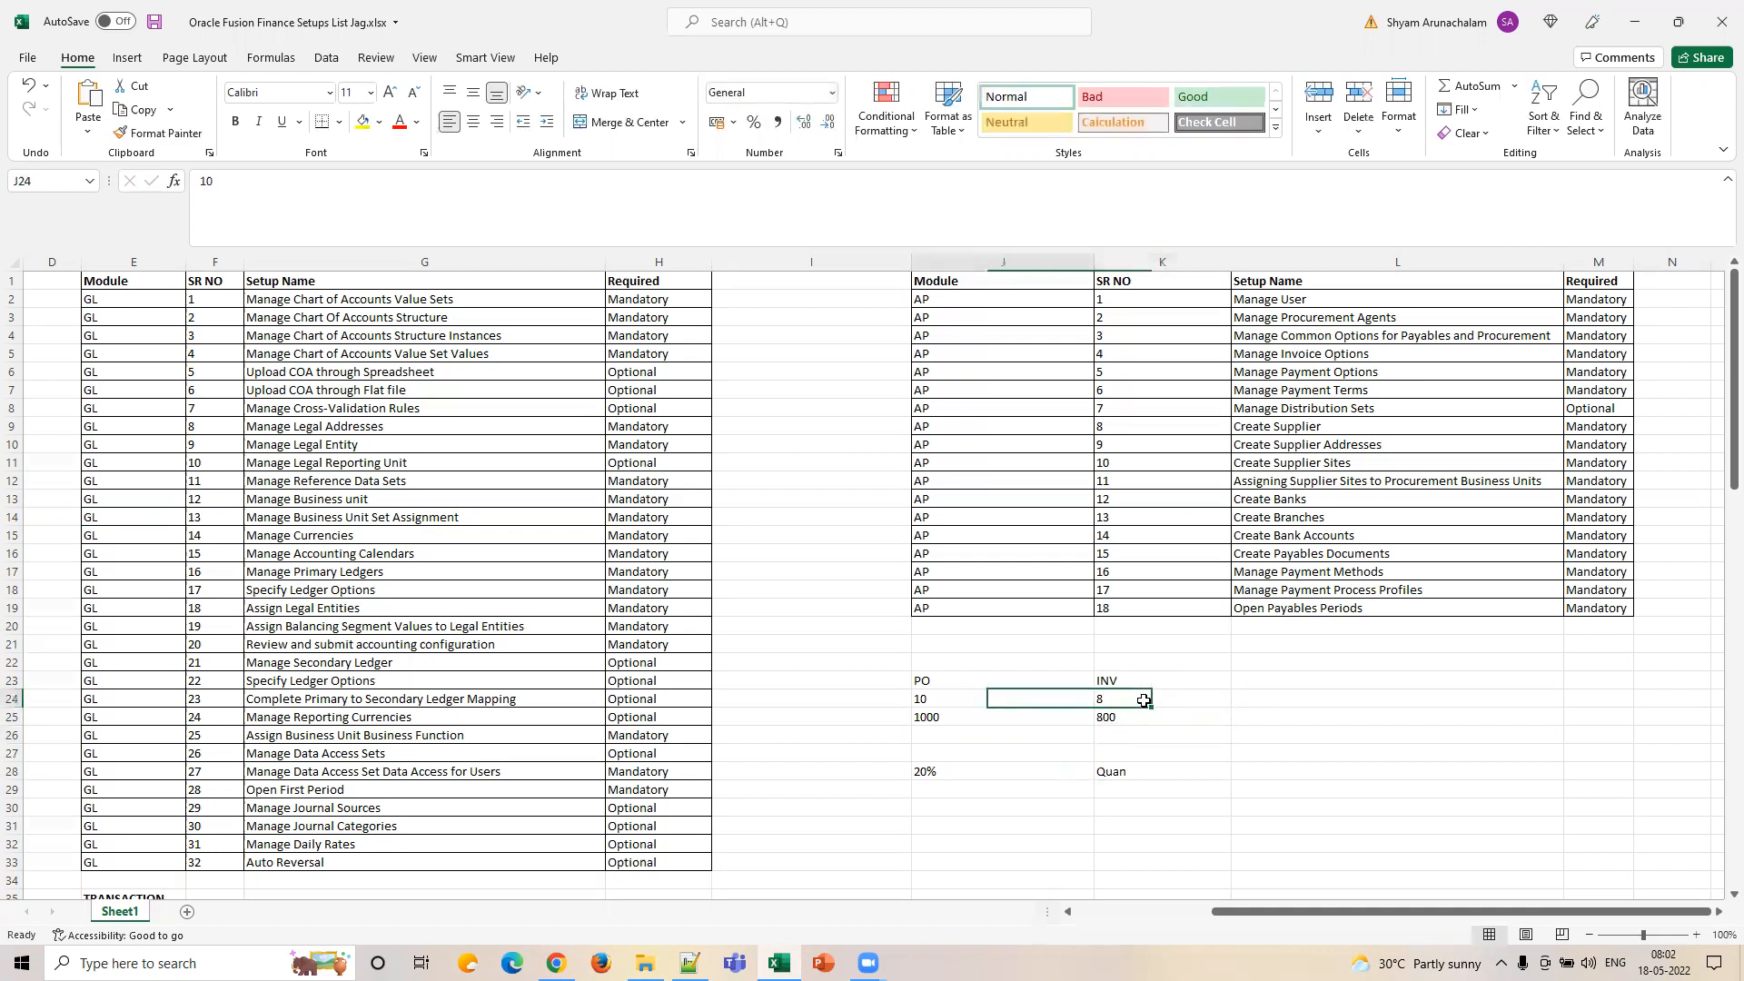
{"action": "key", "text": "Down"}
{"action": "key", "text": "Down"}
{"action": "key", "text": "Down"}
{"action": "key", "text": "Right"}
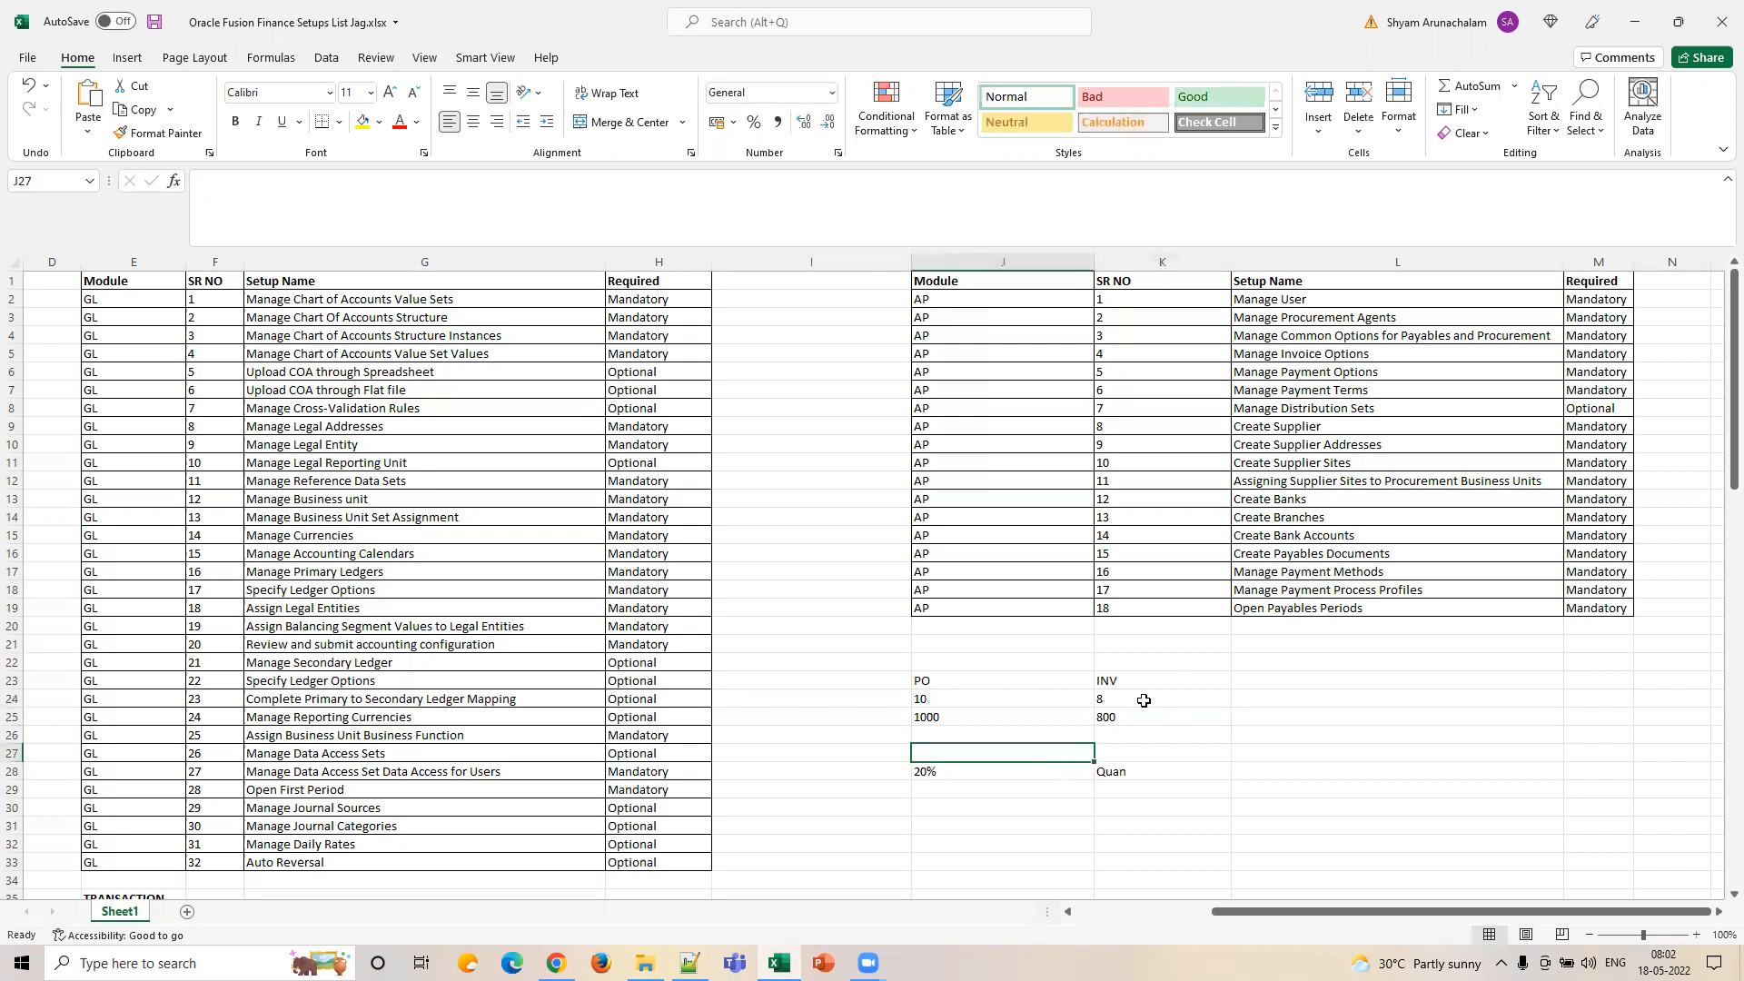
{"action": "left_click", "coordinate": [1143, 700]}
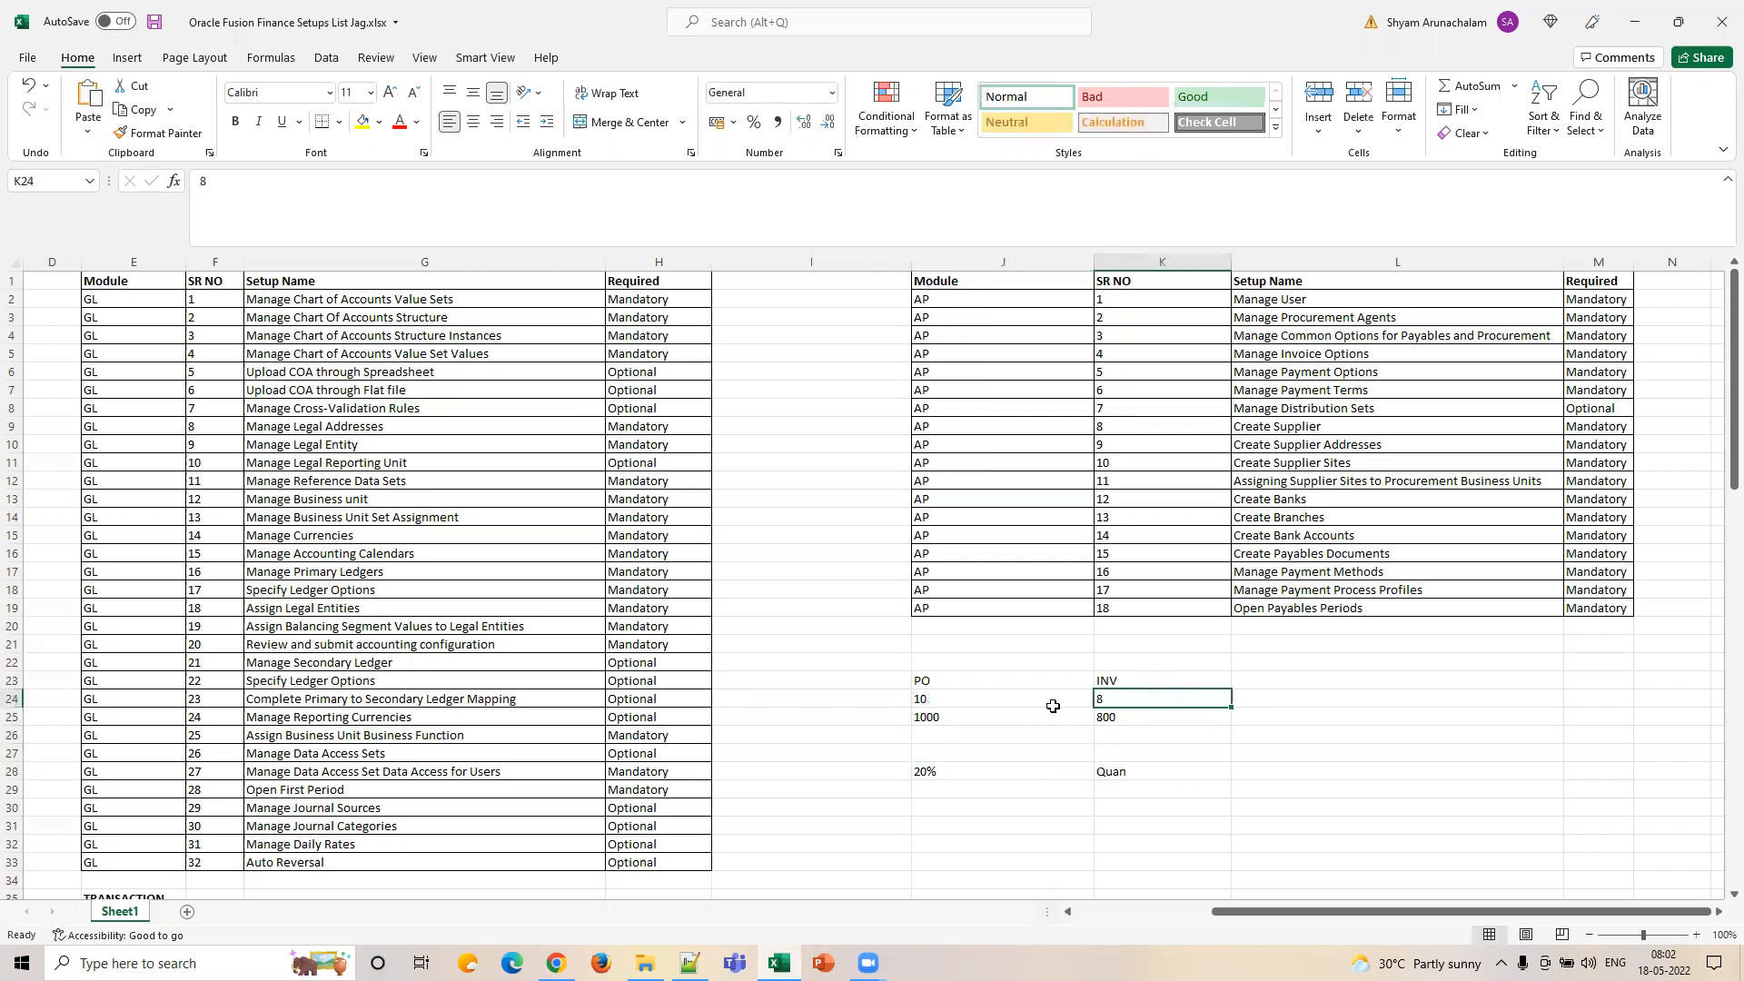
{"action": "left_click_drag", "start_coordinate": [999, 700], "coordinate": [1139, 706]}
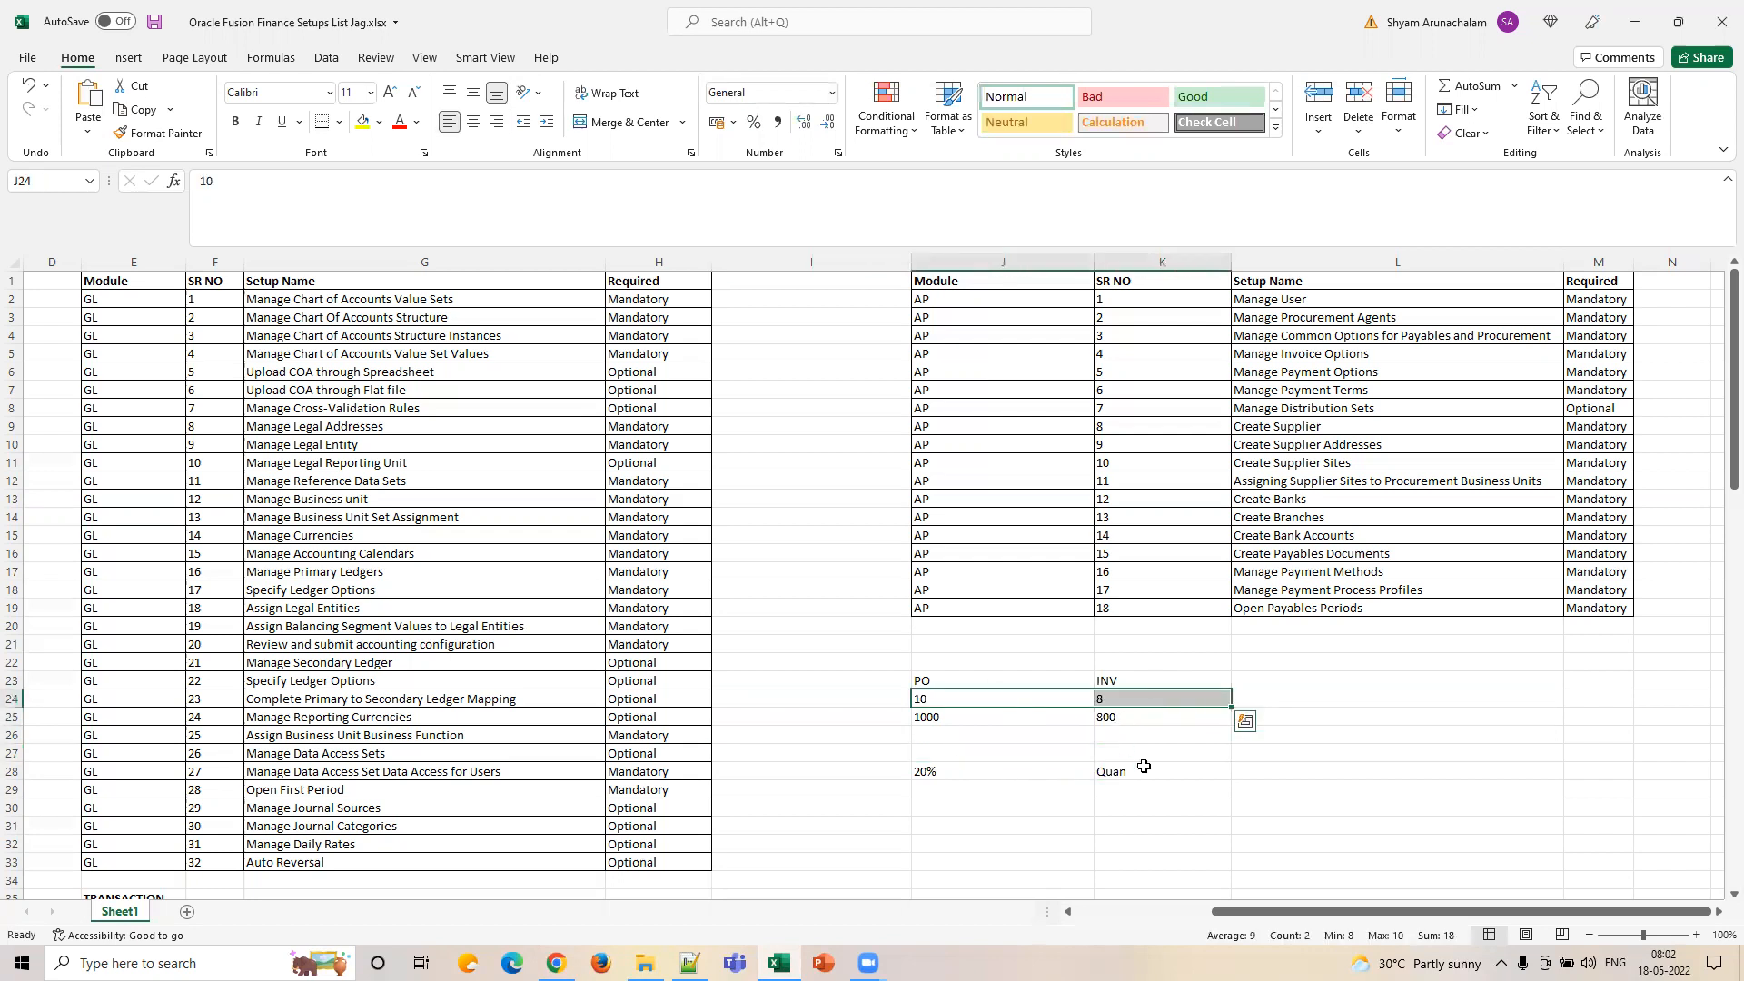
{"action": "left_click_drag", "start_coordinate": [985, 771], "coordinate": [1143, 766]}
{"action": "left_click_drag", "start_coordinate": [926, 695], "coordinate": [1276, 681]}
{"action": "left_click", "coordinate": [967, 700]}
{"action": "left_click_drag", "start_coordinate": [967, 700], "coordinate": [1118, 699]}
{"action": "left_click", "coordinate": [1118, 699]}
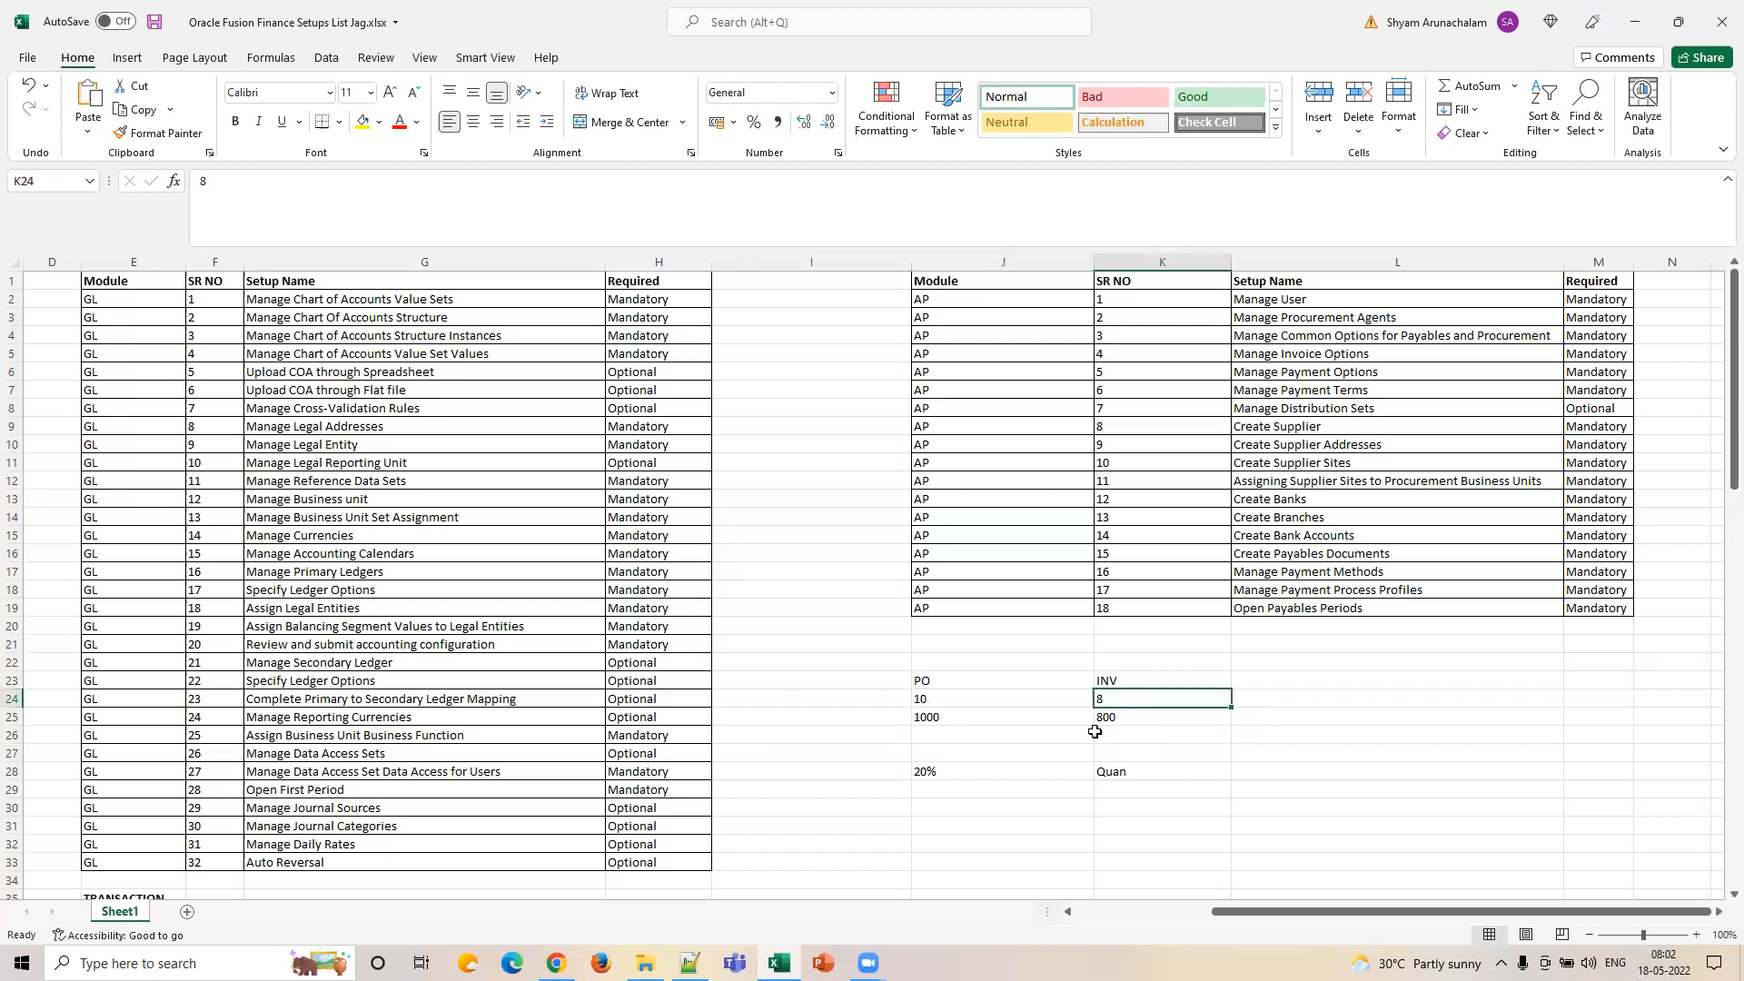
Add a second tolerance row below Quan, with 10% in J29 and Amount in K29.
{"action": "left_click", "coordinate": [960, 791]}
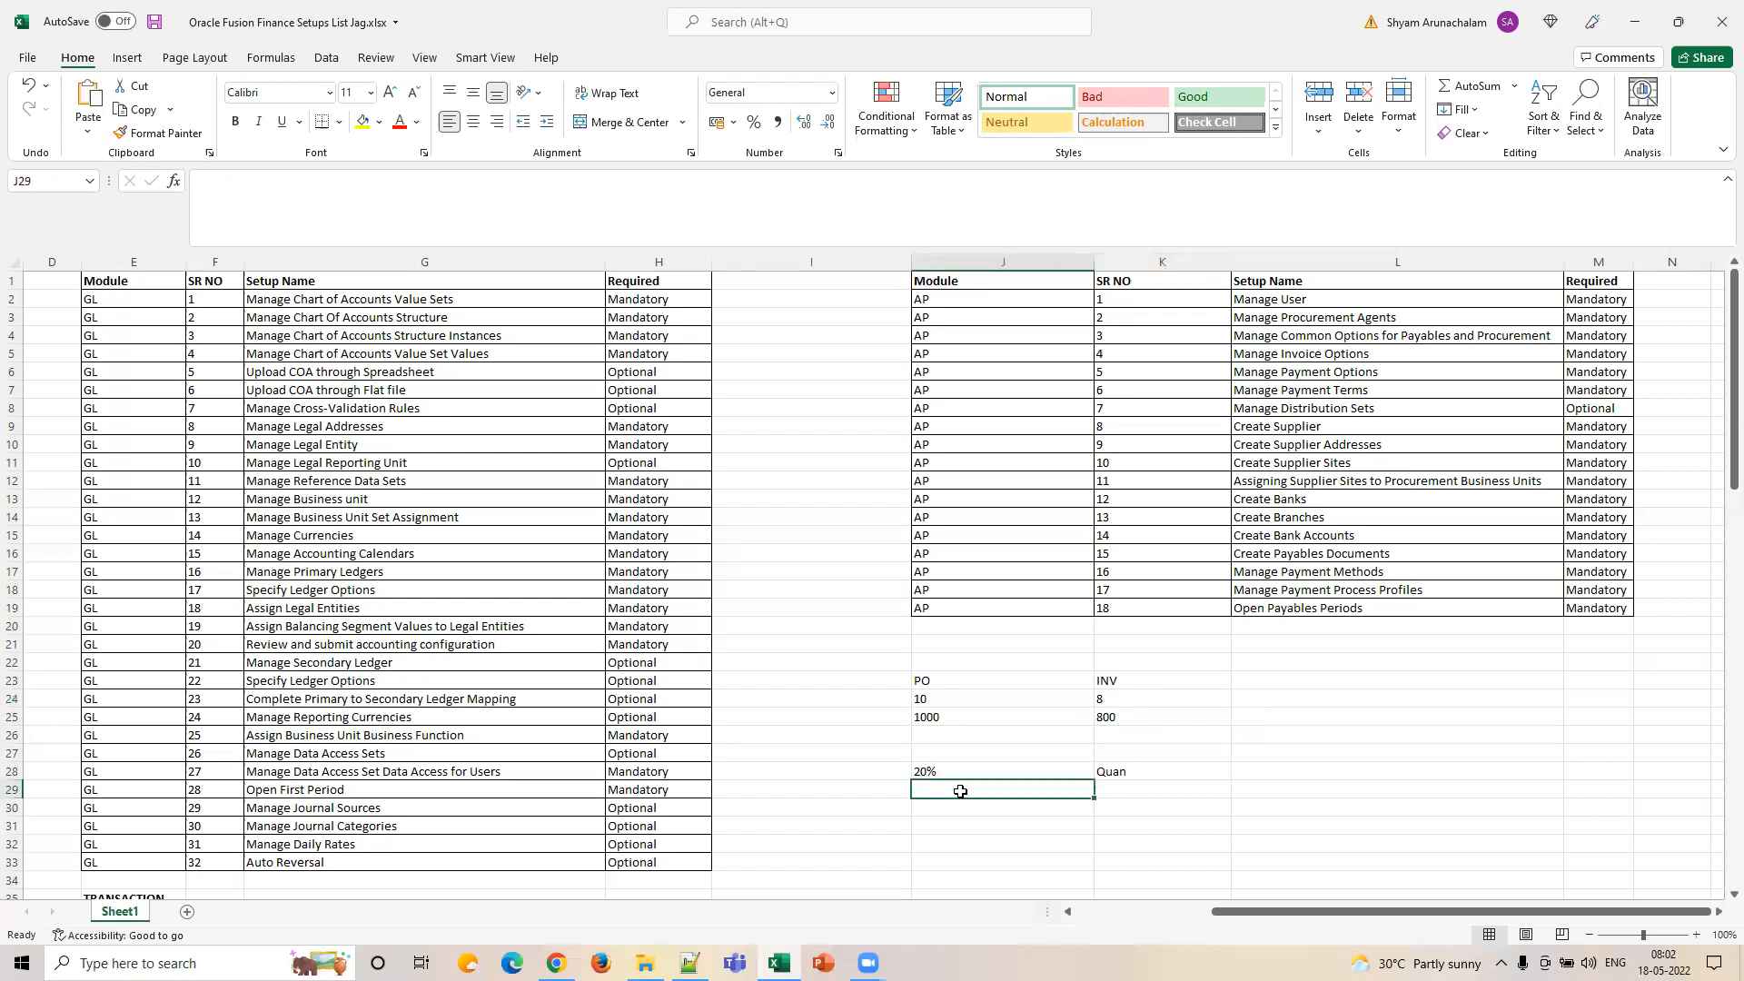
{"action": "type", "text": "10"}
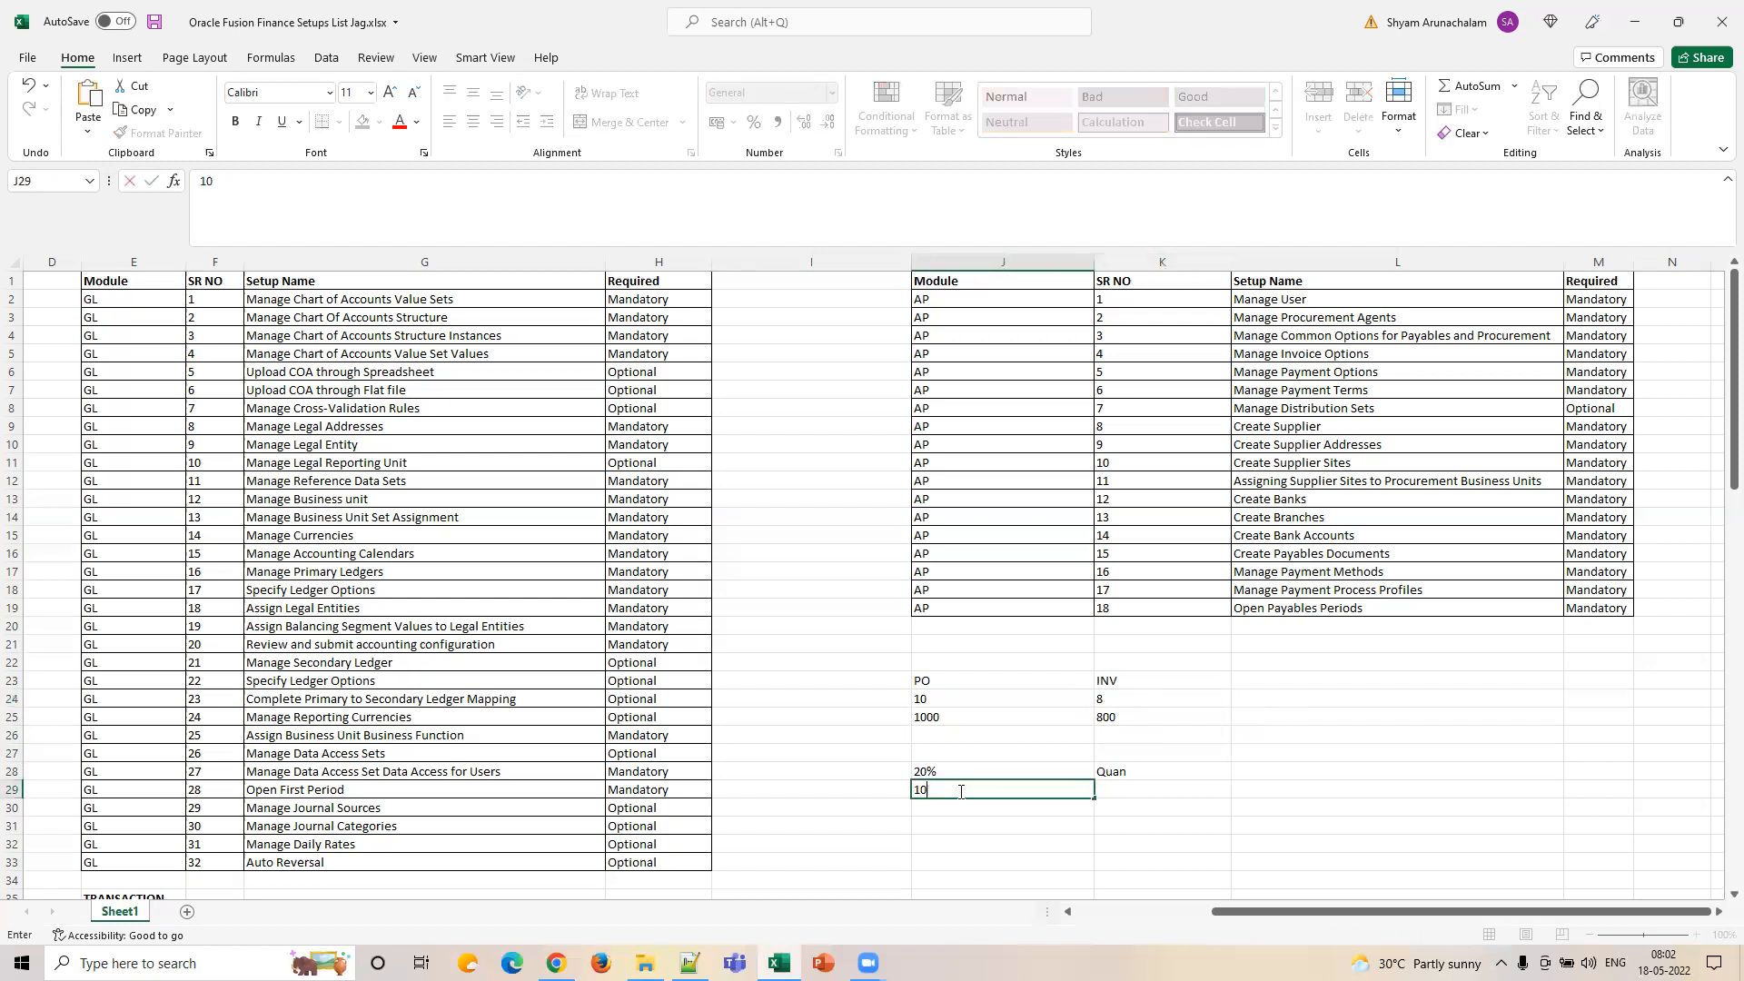
{"action": "key", "text": "Tab"}
{"action": "type", "text": "Am"}
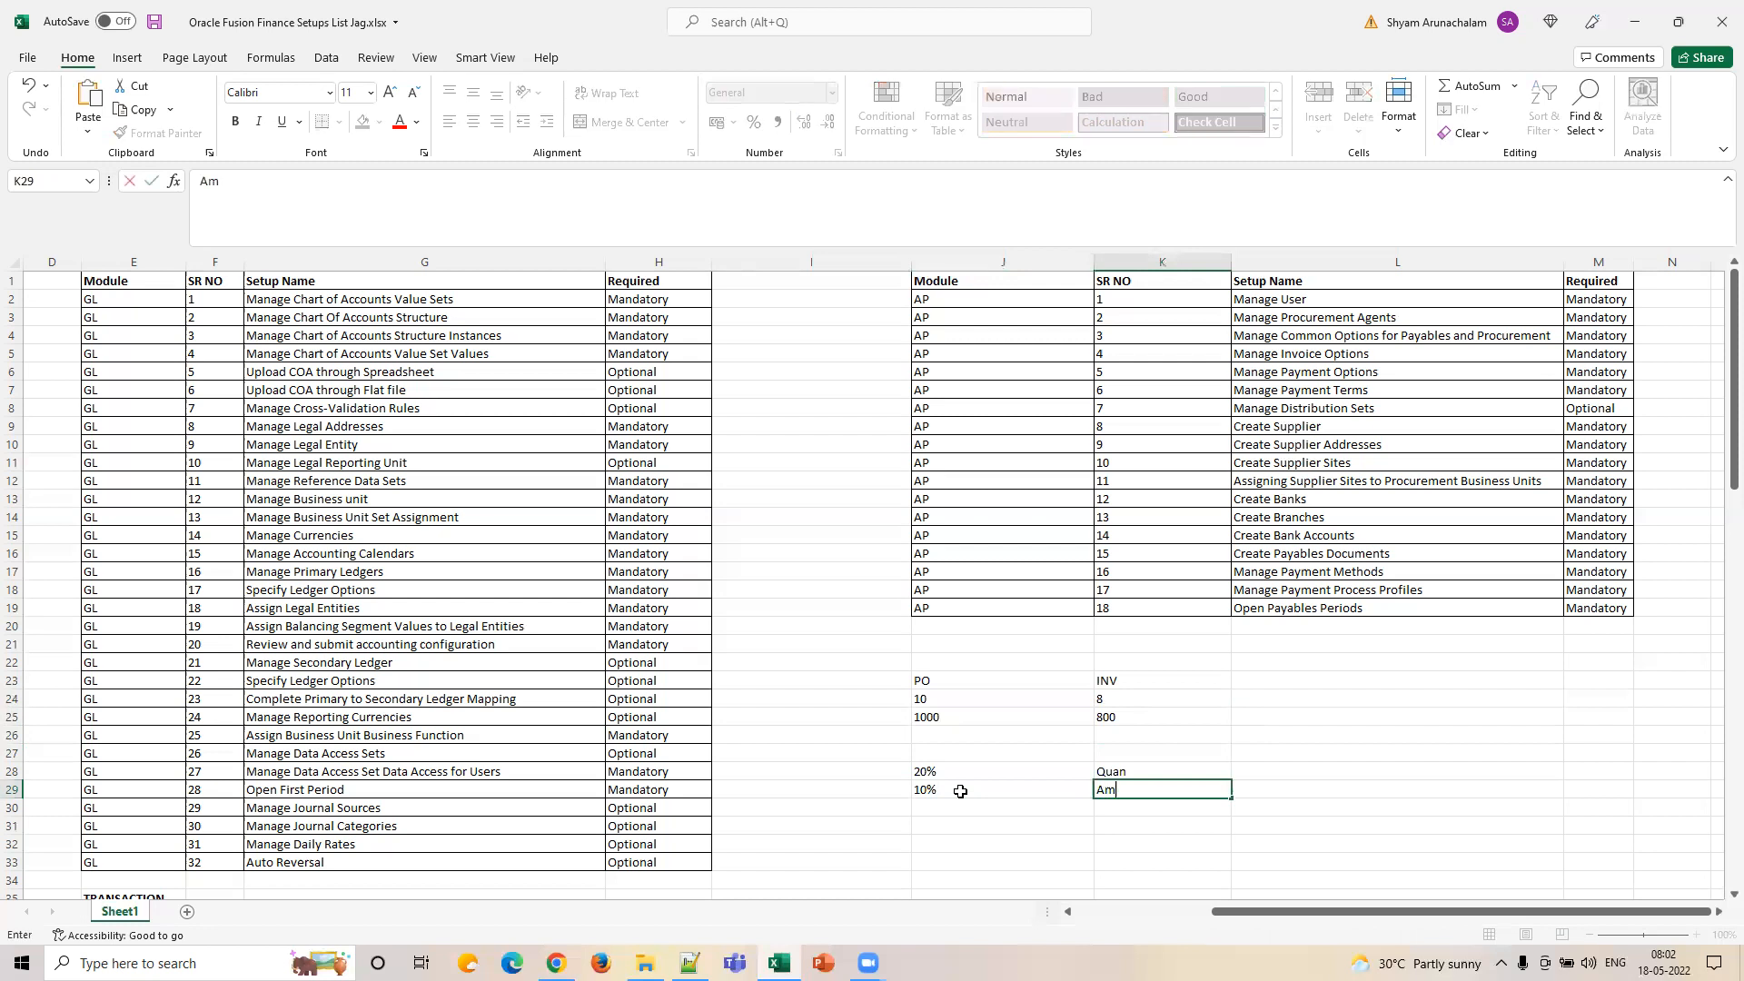
{"action": "key", "text": "Up"}
Set the INV quantity to 10 in K24 and the INV amount to 850 in K25.
{"action": "key", "text": "Up"}
{"action": "key", "text": "Up"}
{"action": "key", "text": "Up"}
{"action": "key", "text": "Up"}
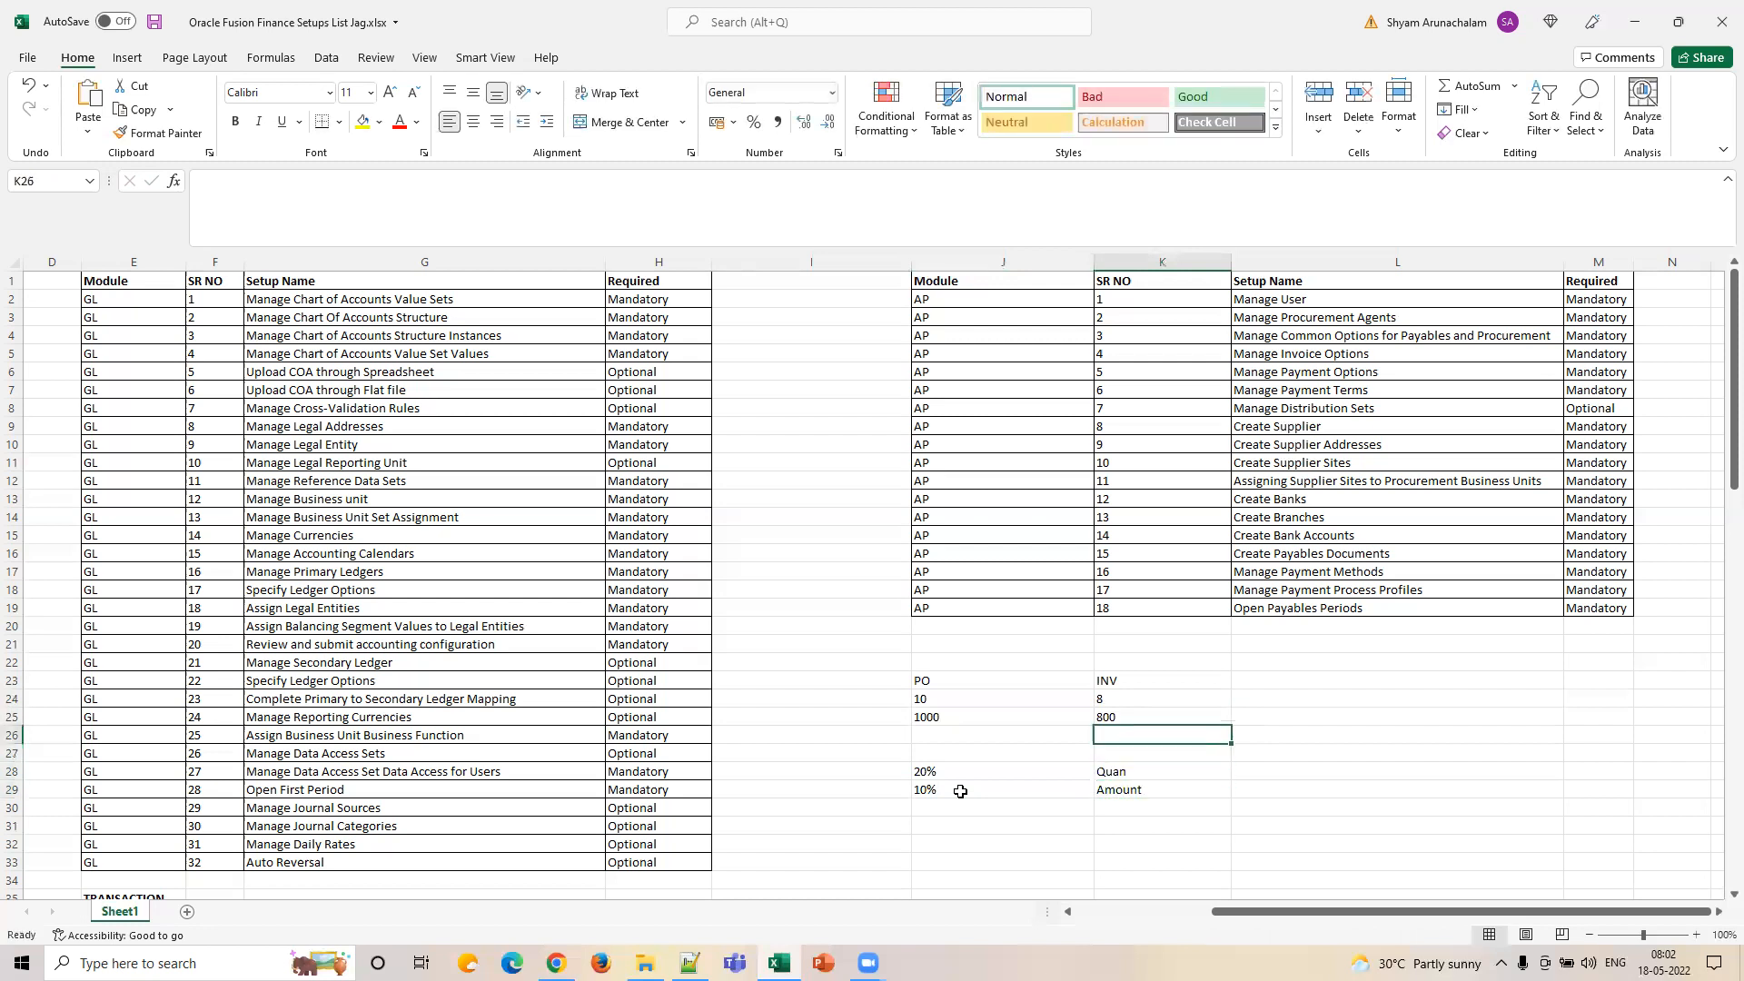
{"action": "type", "text": "10"}
{"action": "key", "text": "Return"}
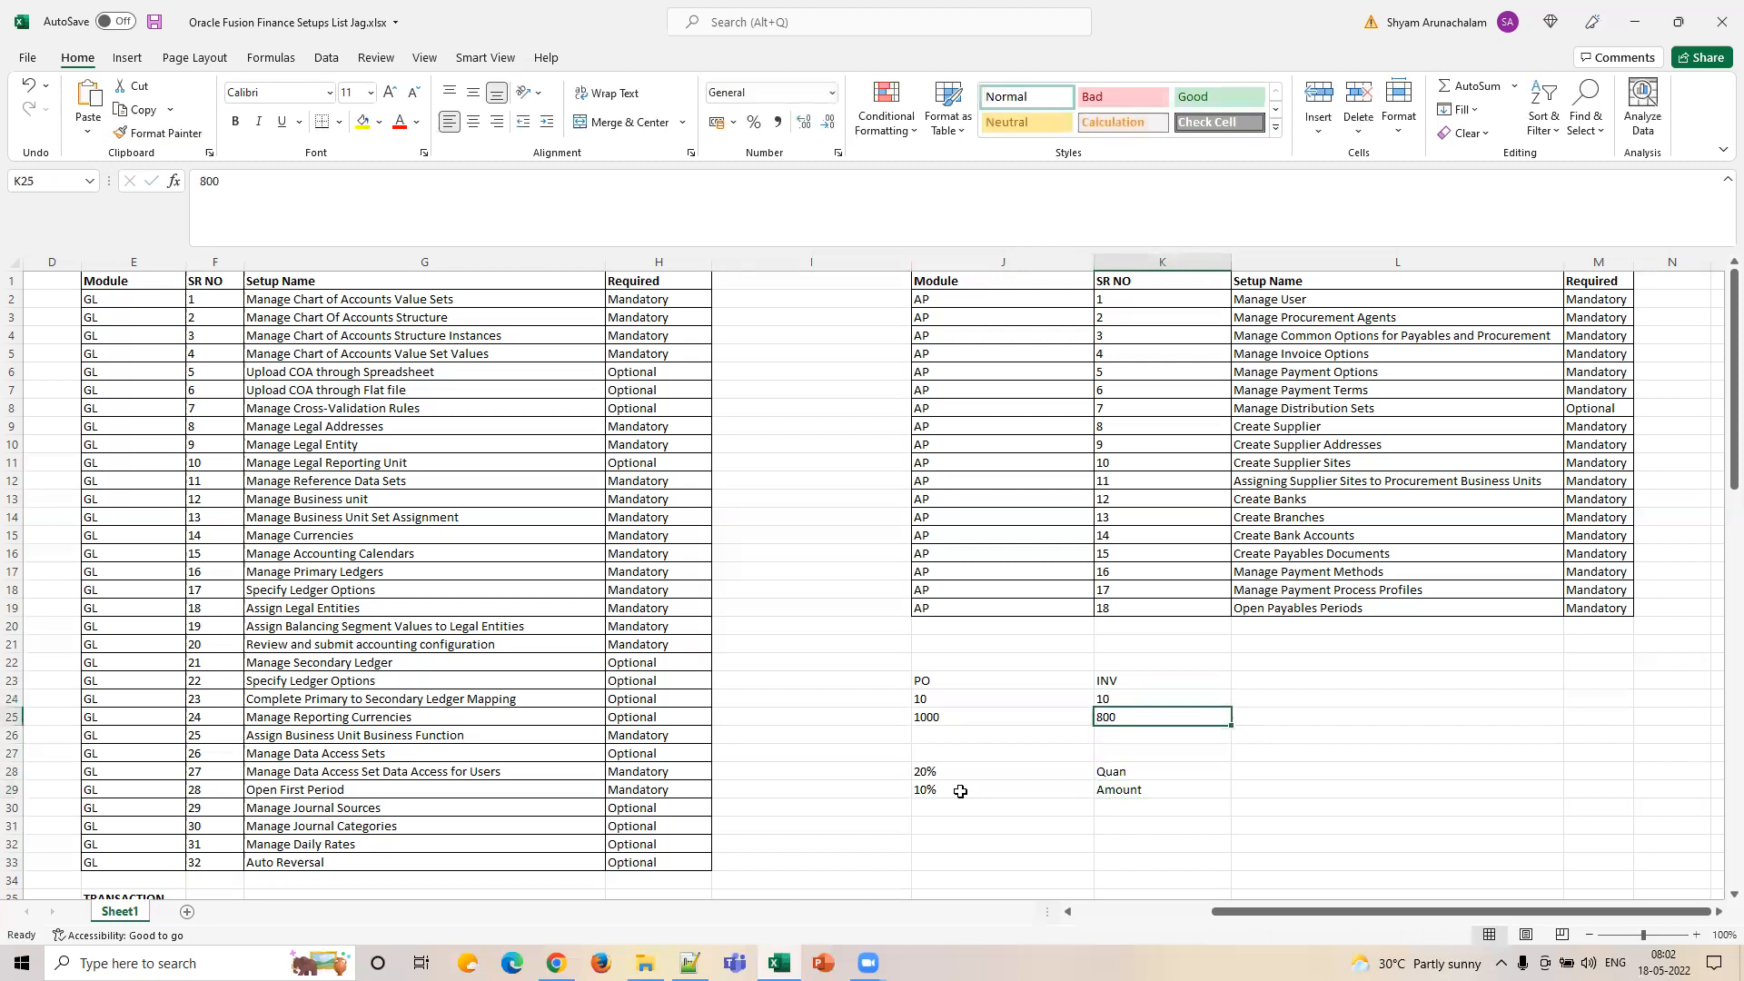
{"action": "type", "text": "850"}
{"action": "key", "text": "Return"}
Change the INV amount in K25 to 900.
{"action": "key", "text": "Up"}
{"action": "type", "text": "90"}
{"action": "key", "text": "Return"}
{"action": "key", "text": "Up"}
Clear the two tolerance rows in J28:K29 and the PO and INV example above them.
{"action": "left_click_drag", "start_coordinate": [947, 767], "coordinate": [1205, 791]}
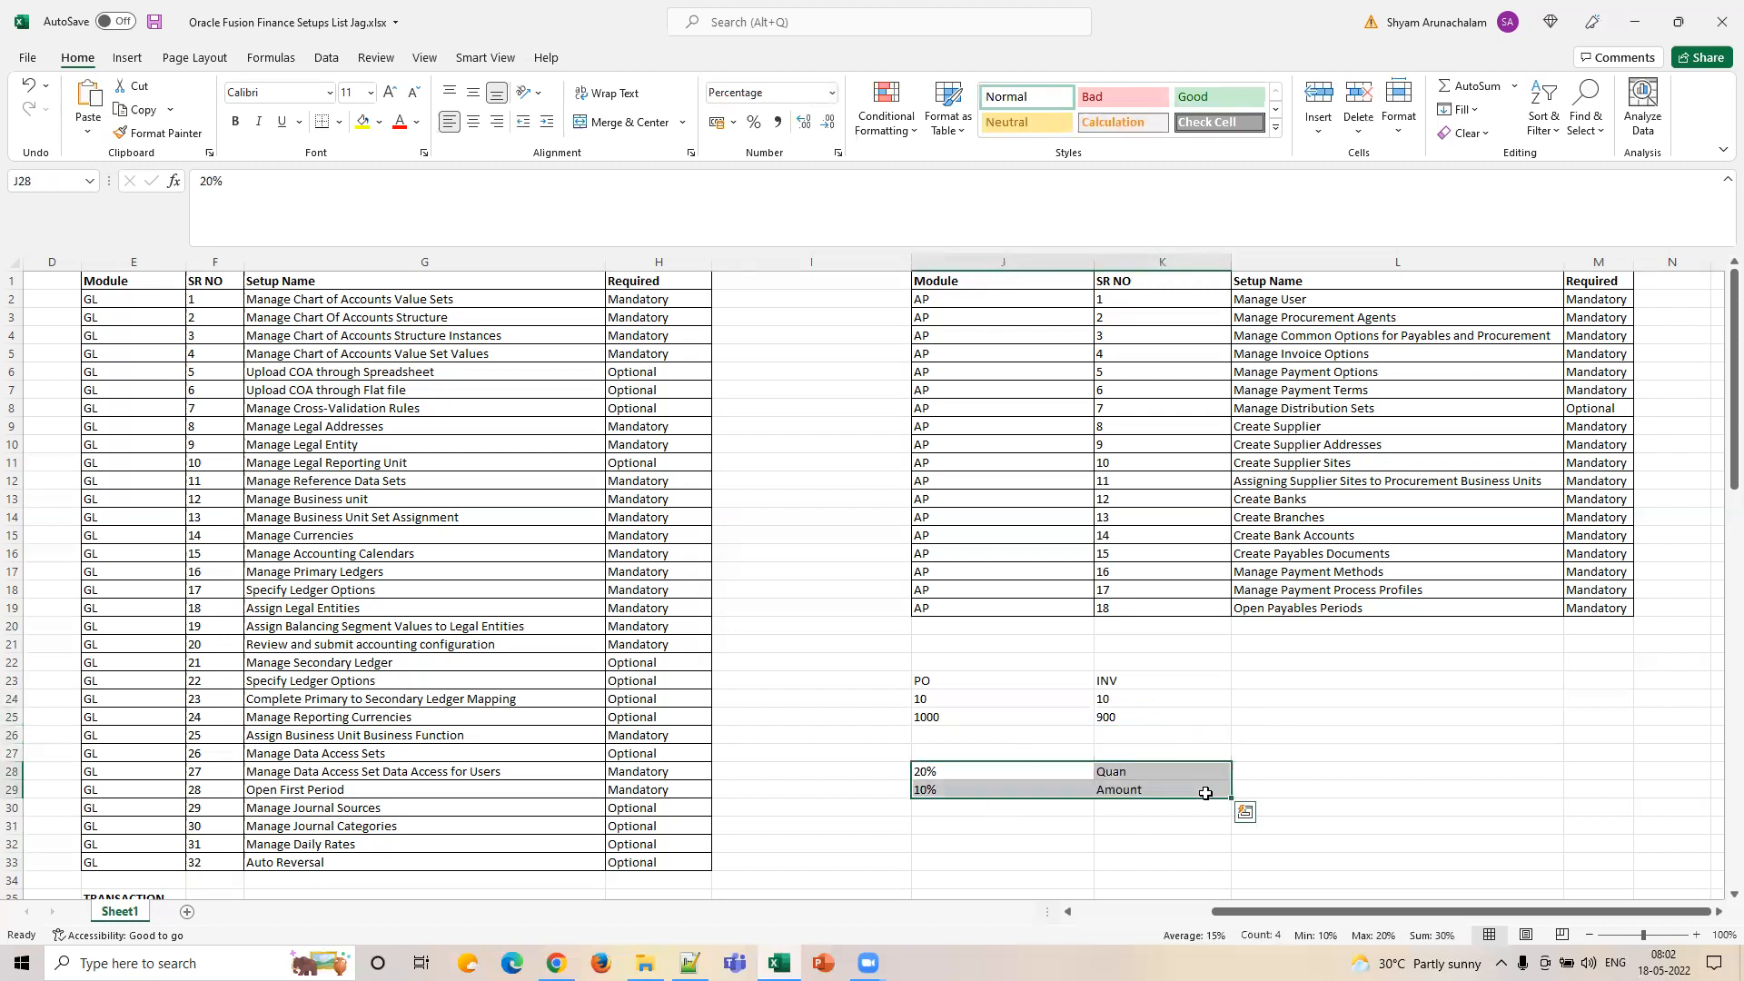
{"action": "key", "text": "Delete"}
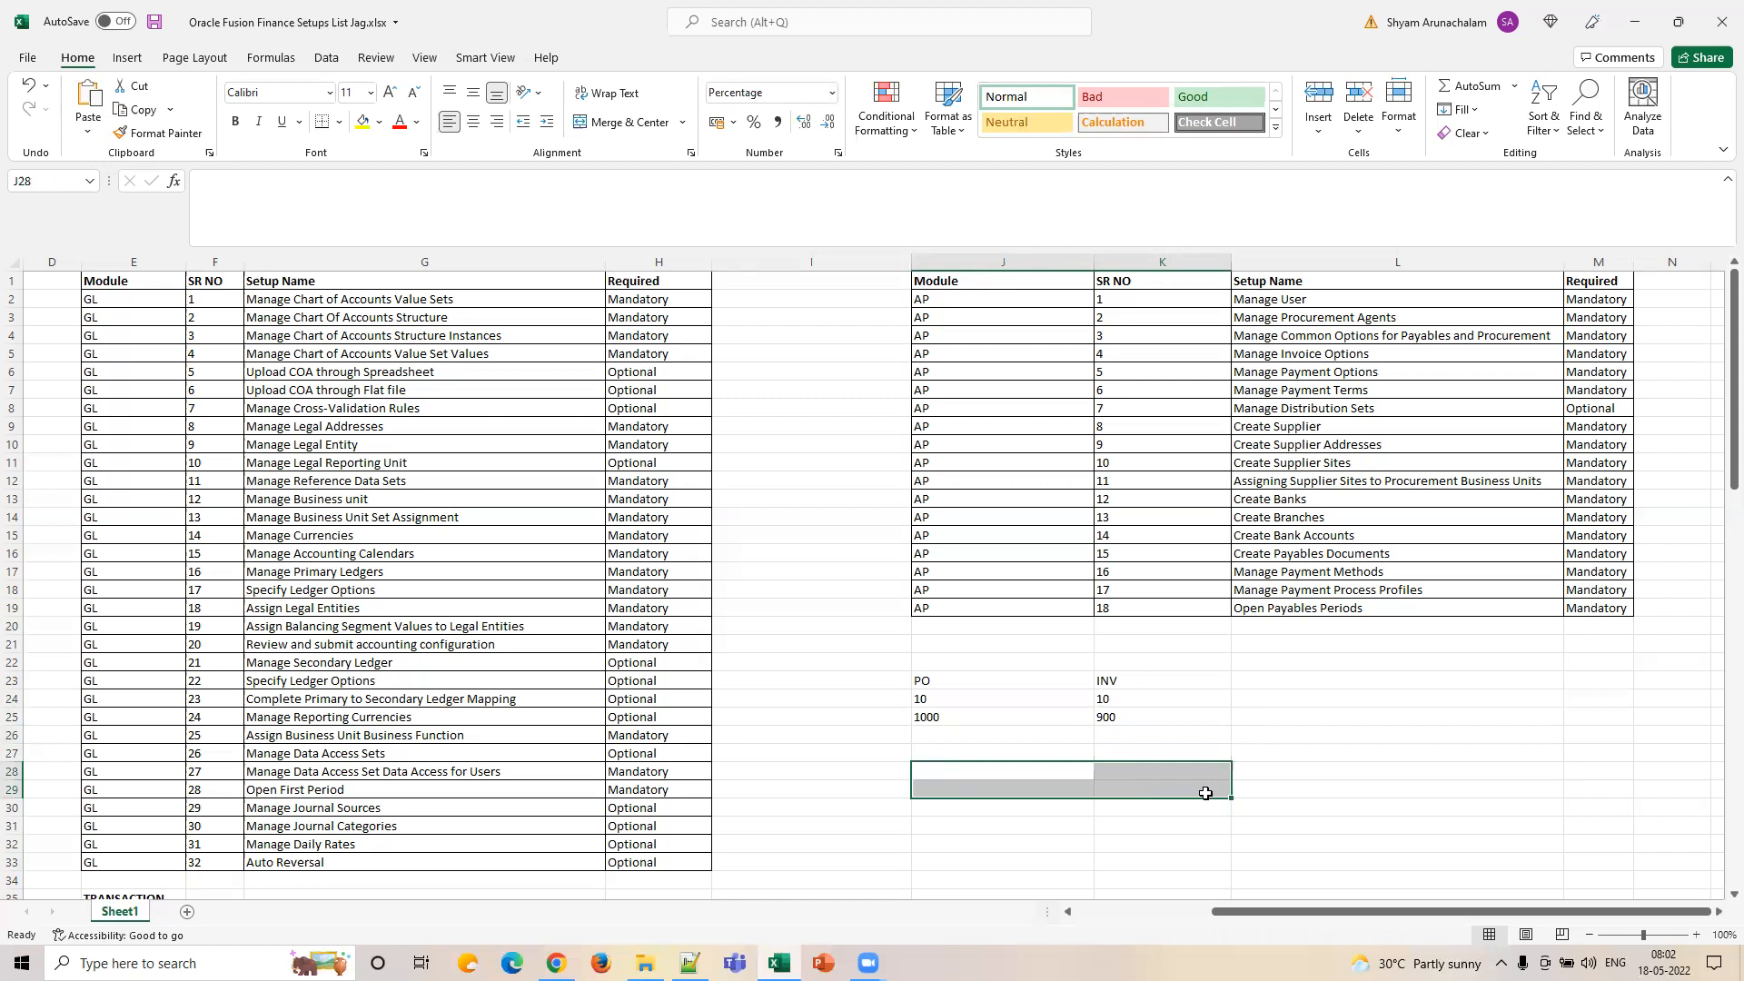
{"action": "left_click_drag", "start_coordinate": [907, 662], "coordinate": [1142, 737]}
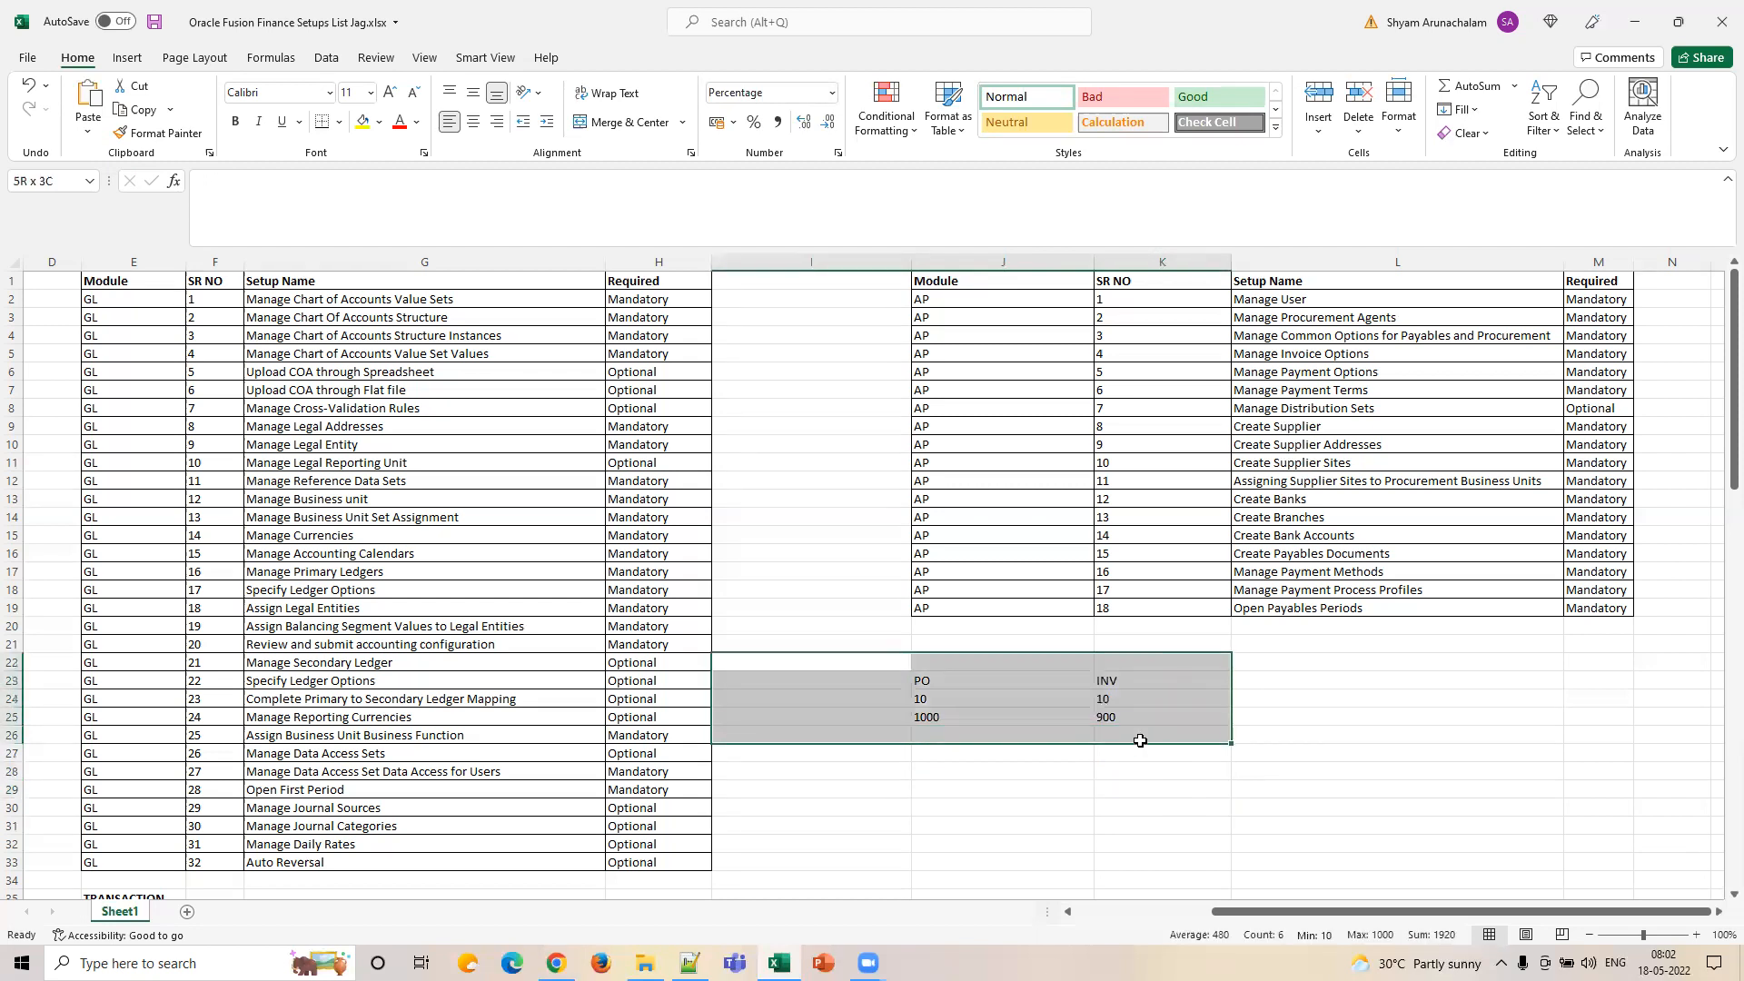
{"action": "key", "text": "Delete"}
{"action": "left_click", "coordinate": [1195, 724]}
Switch to Chrome to review the Discount section of Manage Invoice Options, and return to the Excel workbook.
{"action": "key", "text": "alt+Tab"}
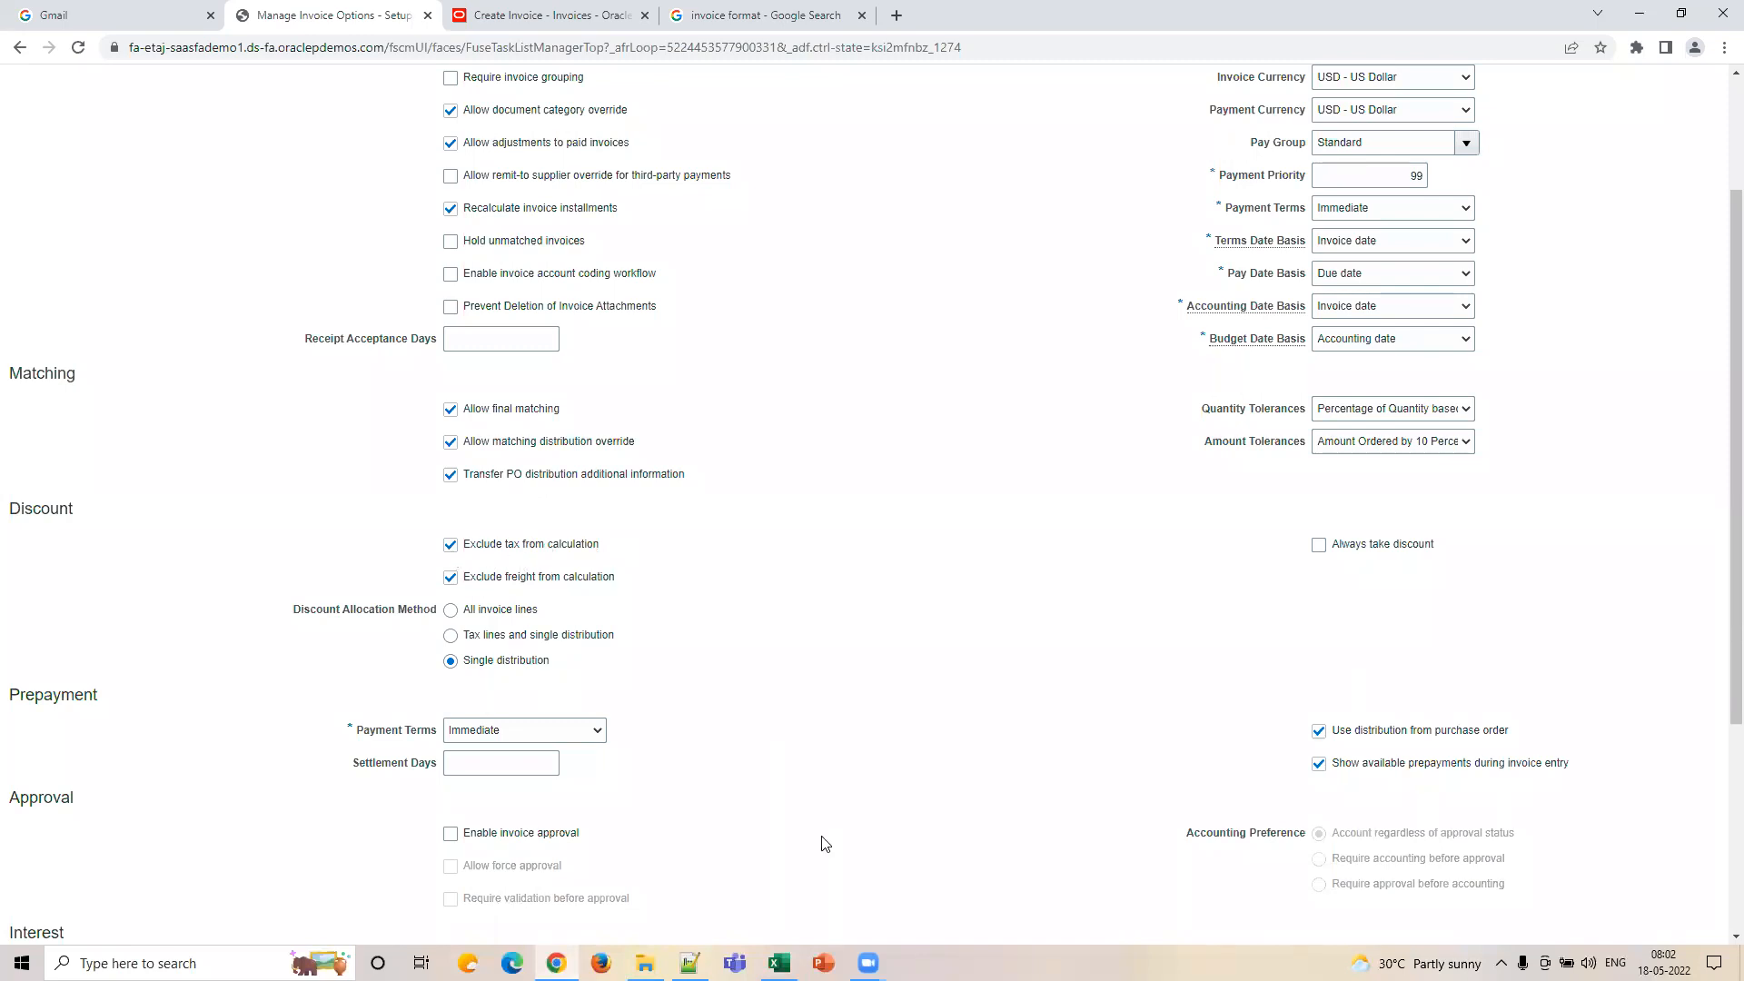
{"action": "left_click", "coordinate": [778, 963]}
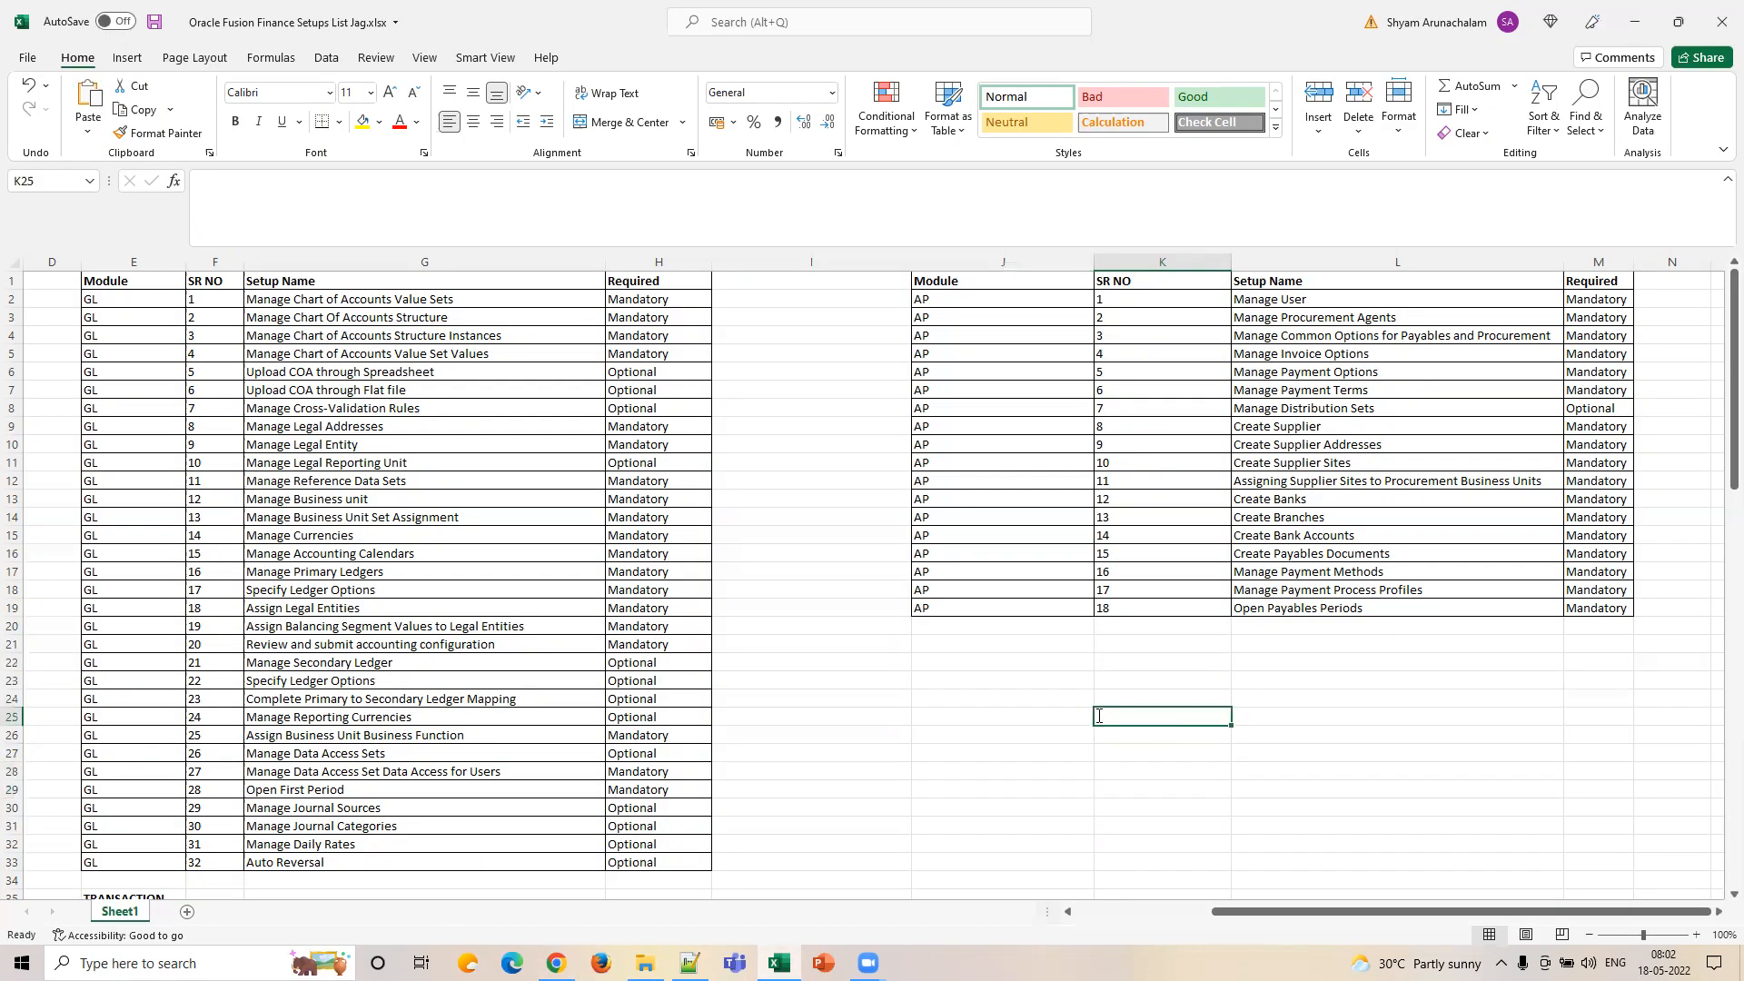
Enter 100 in K25 and 10 in K26 for a new invoice example.
{"action": "type", "text": "100"}
{"action": "key", "text": "Return"}
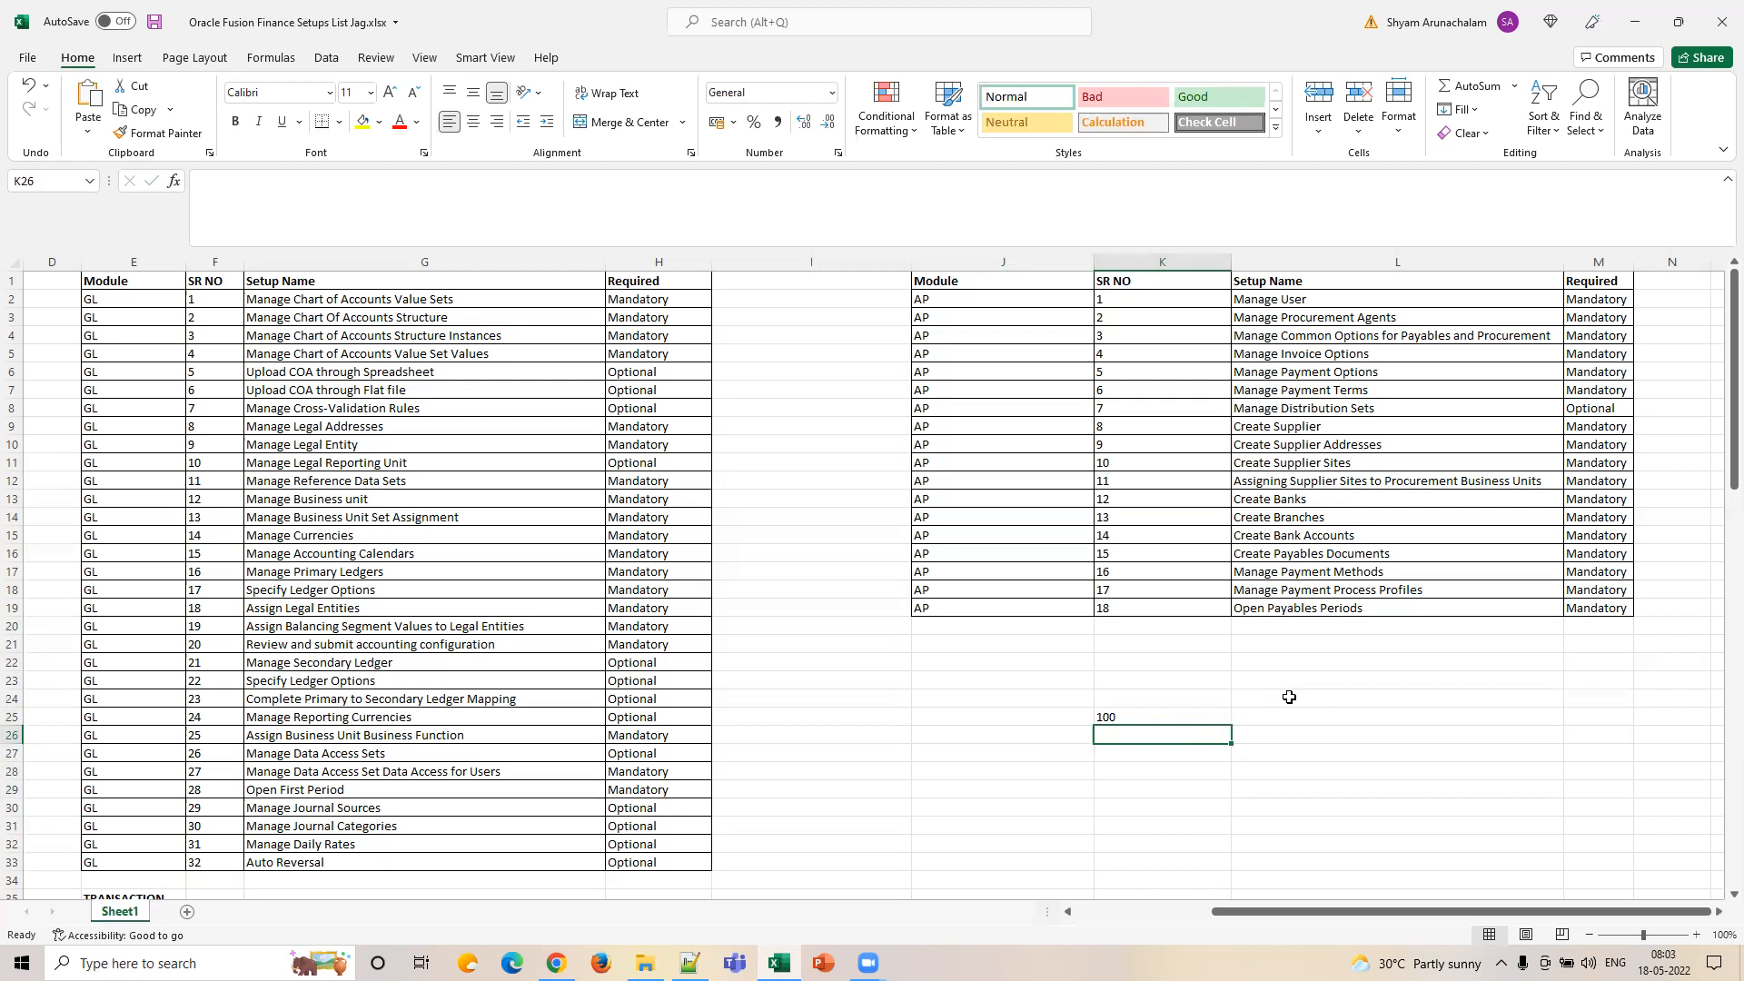
{"action": "type", "text": "10"}
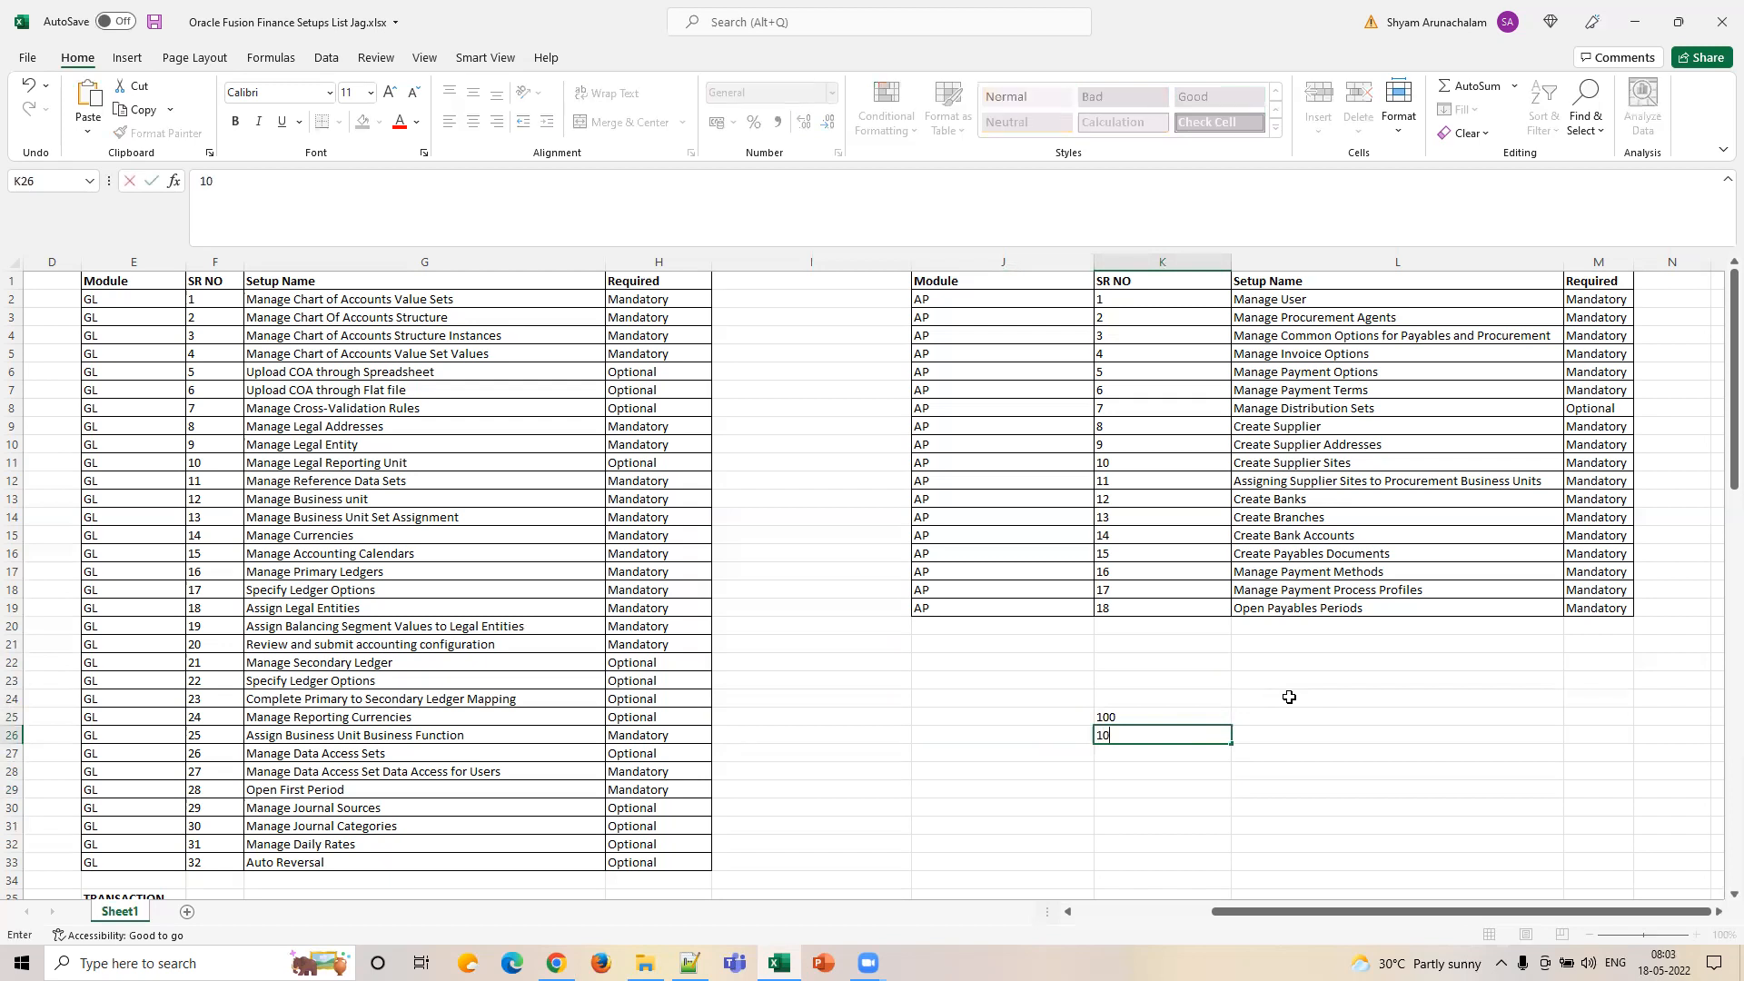
{"action": "key", "text": "Return"}
Label the two amounts Invoice Amt in J25 and Discount in J26.
{"action": "key", "text": "Up"}
{"action": "key", "text": "Up"}
{"action": "key", "text": "Left"}
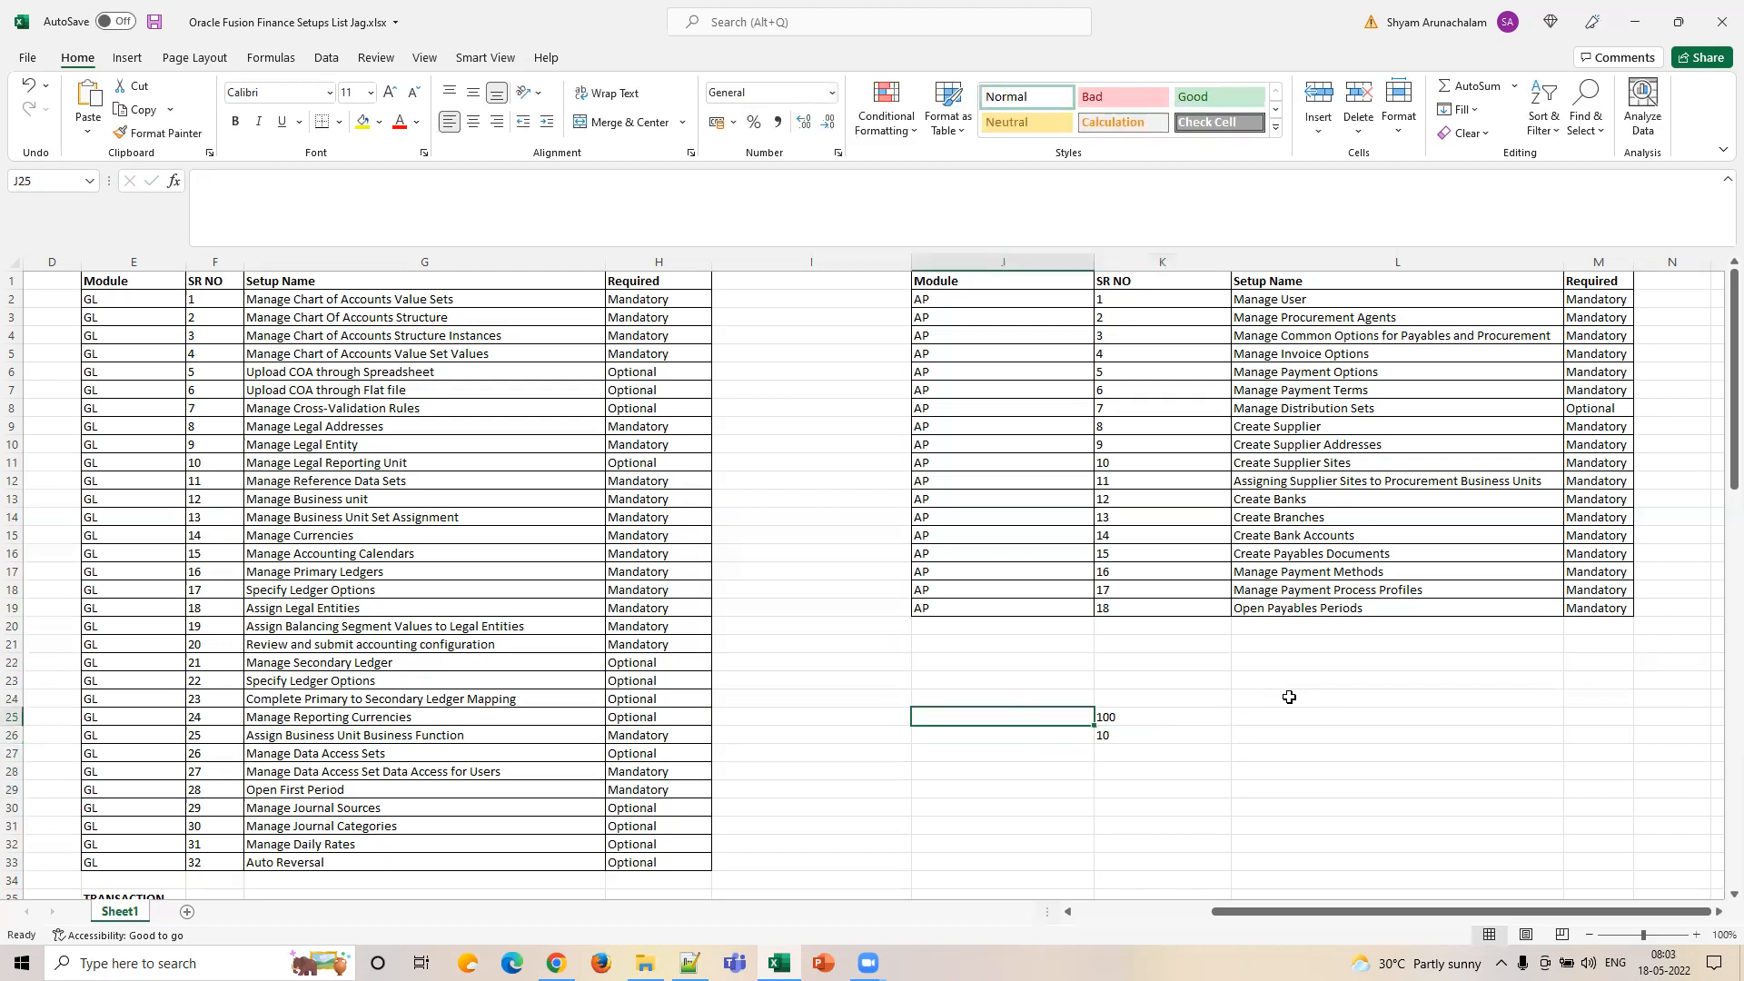
{"action": "type", "text": "Invoice "}
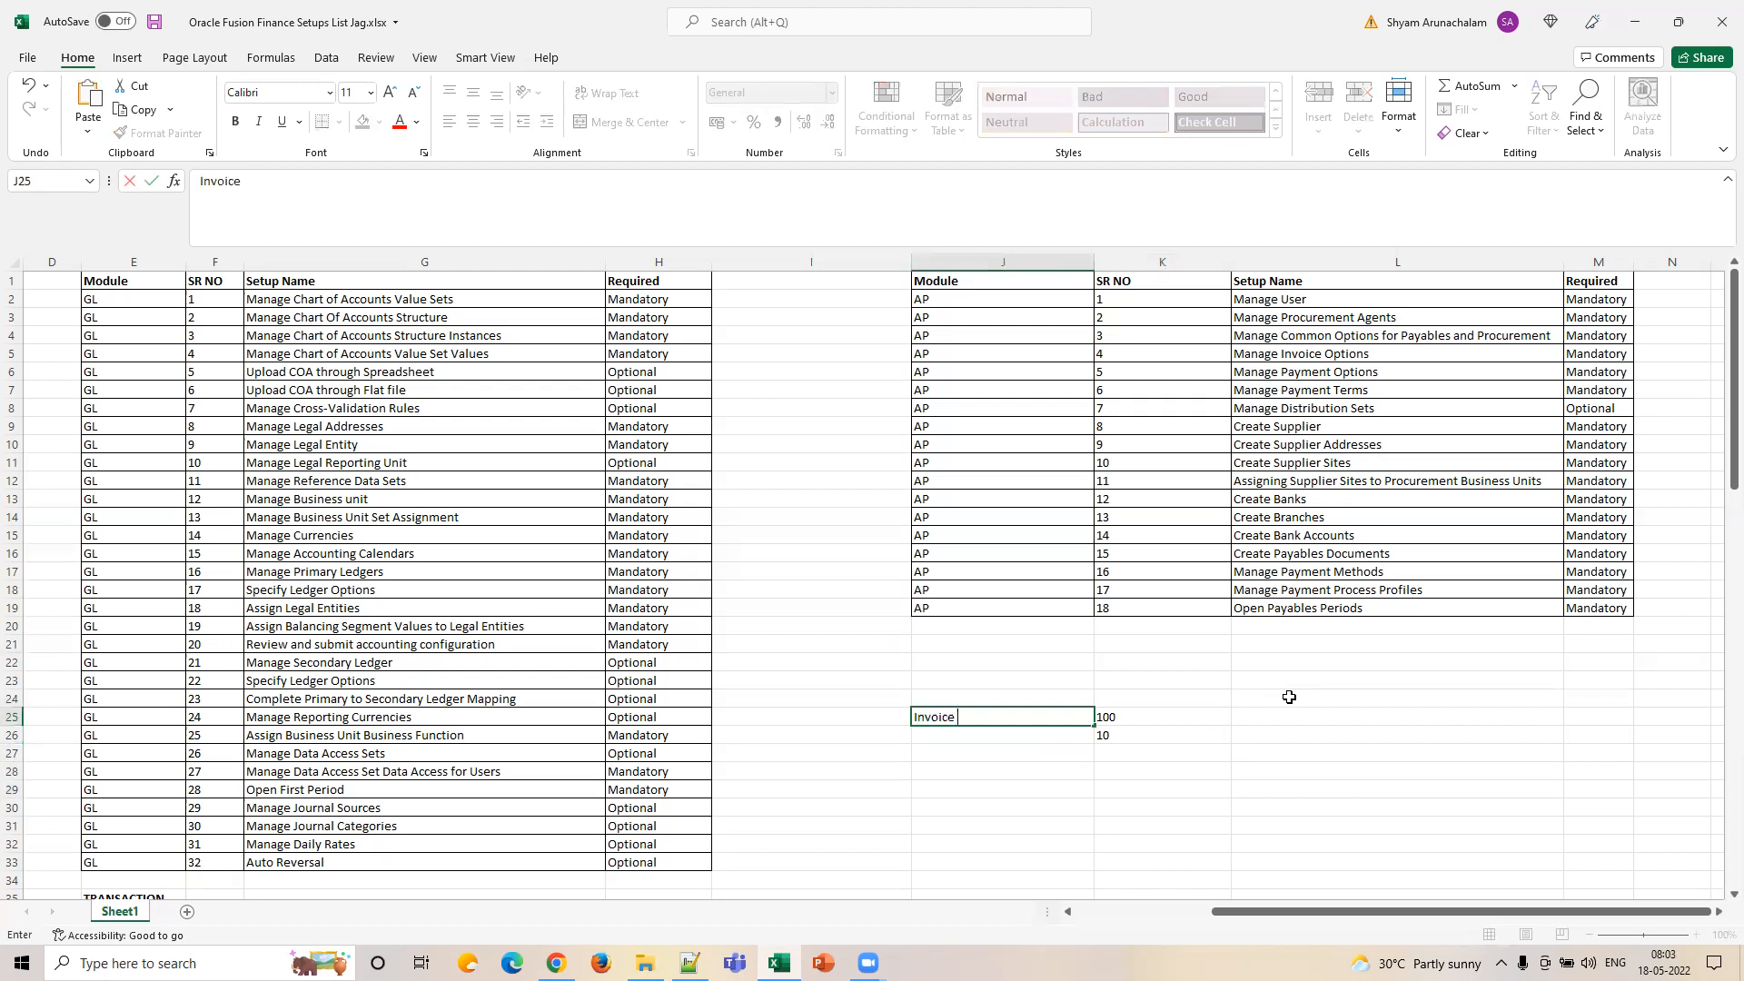
{"action": "type", "text": "Amt"}
{"action": "key", "text": "Return"}
{"action": "type", "text": "Discount"}
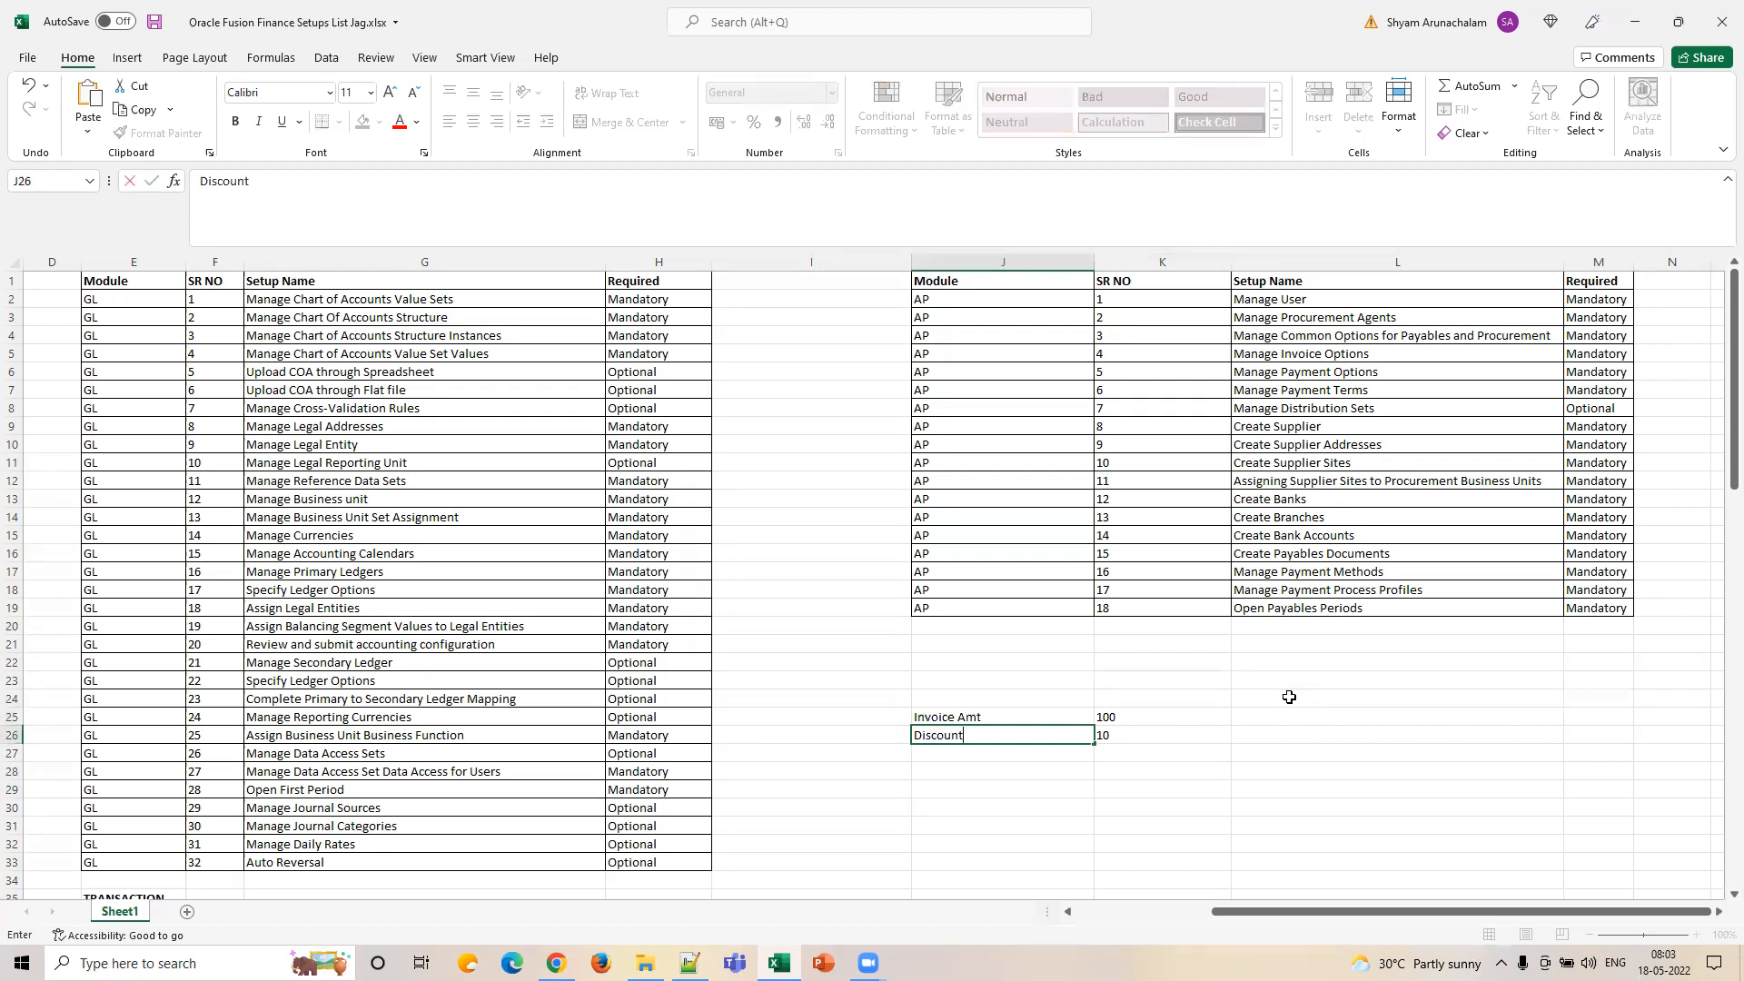
{"action": "key", "text": "Tab"}
Replace the Discount label in J26 with Tax.
{"action": "key", "text": "Down"}
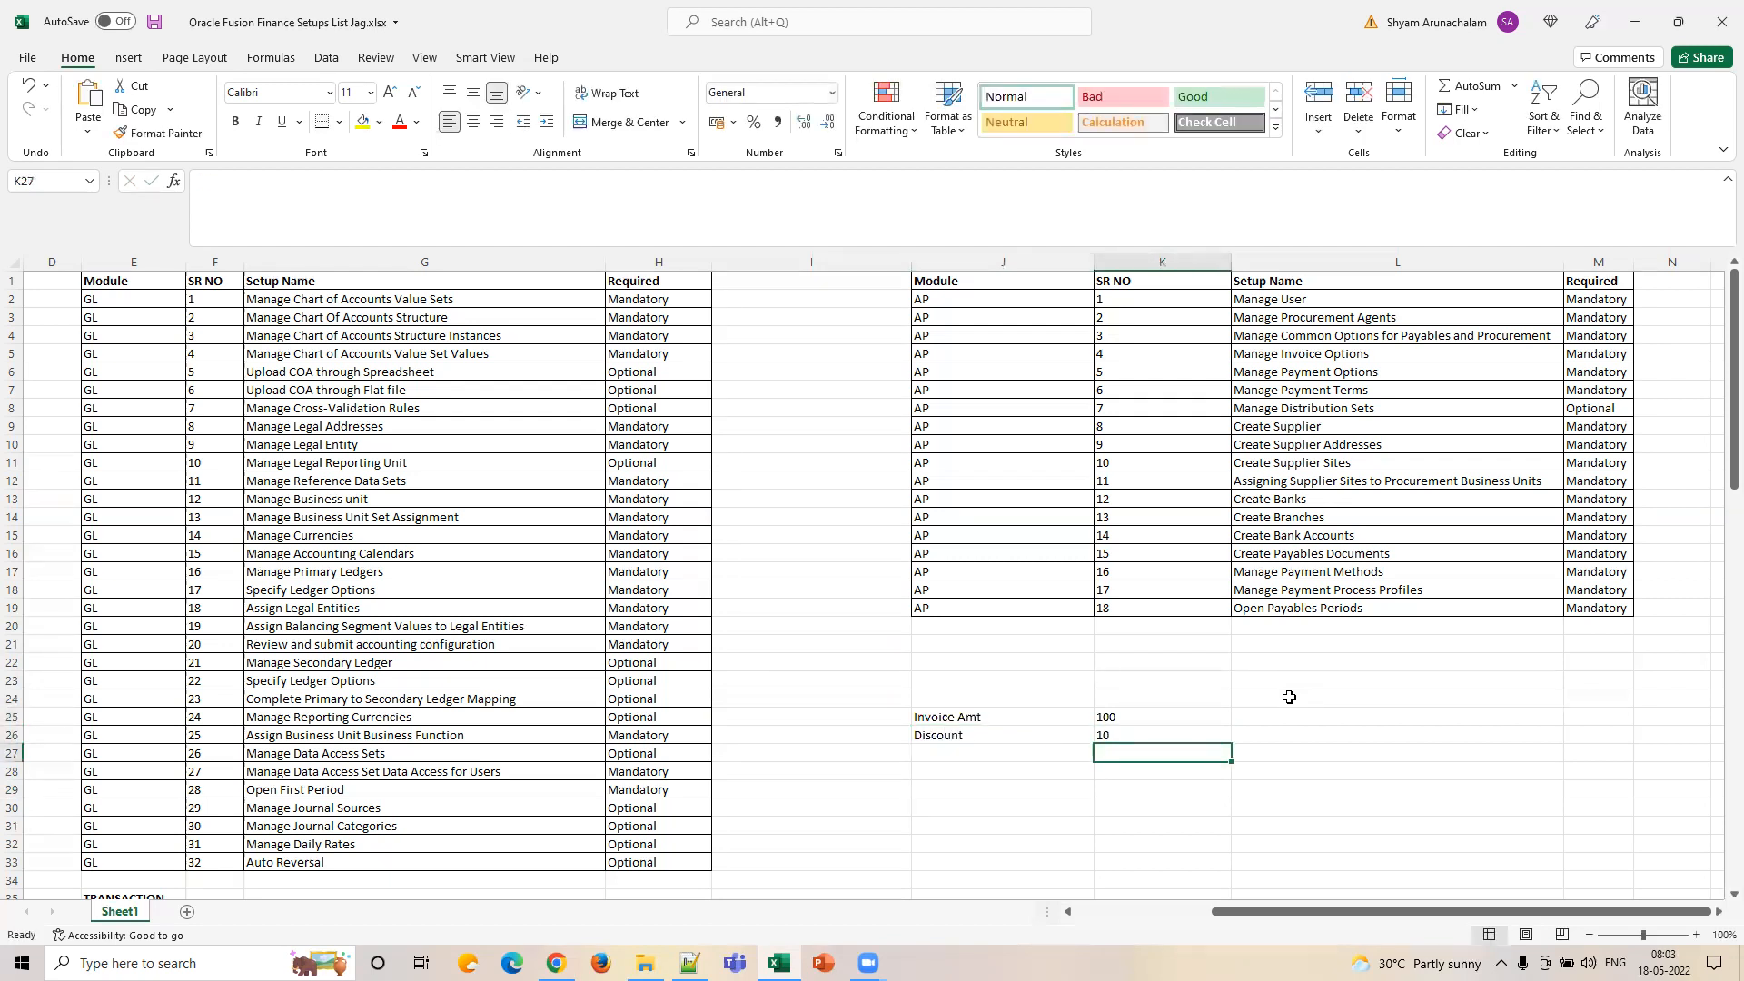
{"action": "key", "text": "Left"}
{"action": "type", "text": "T"}
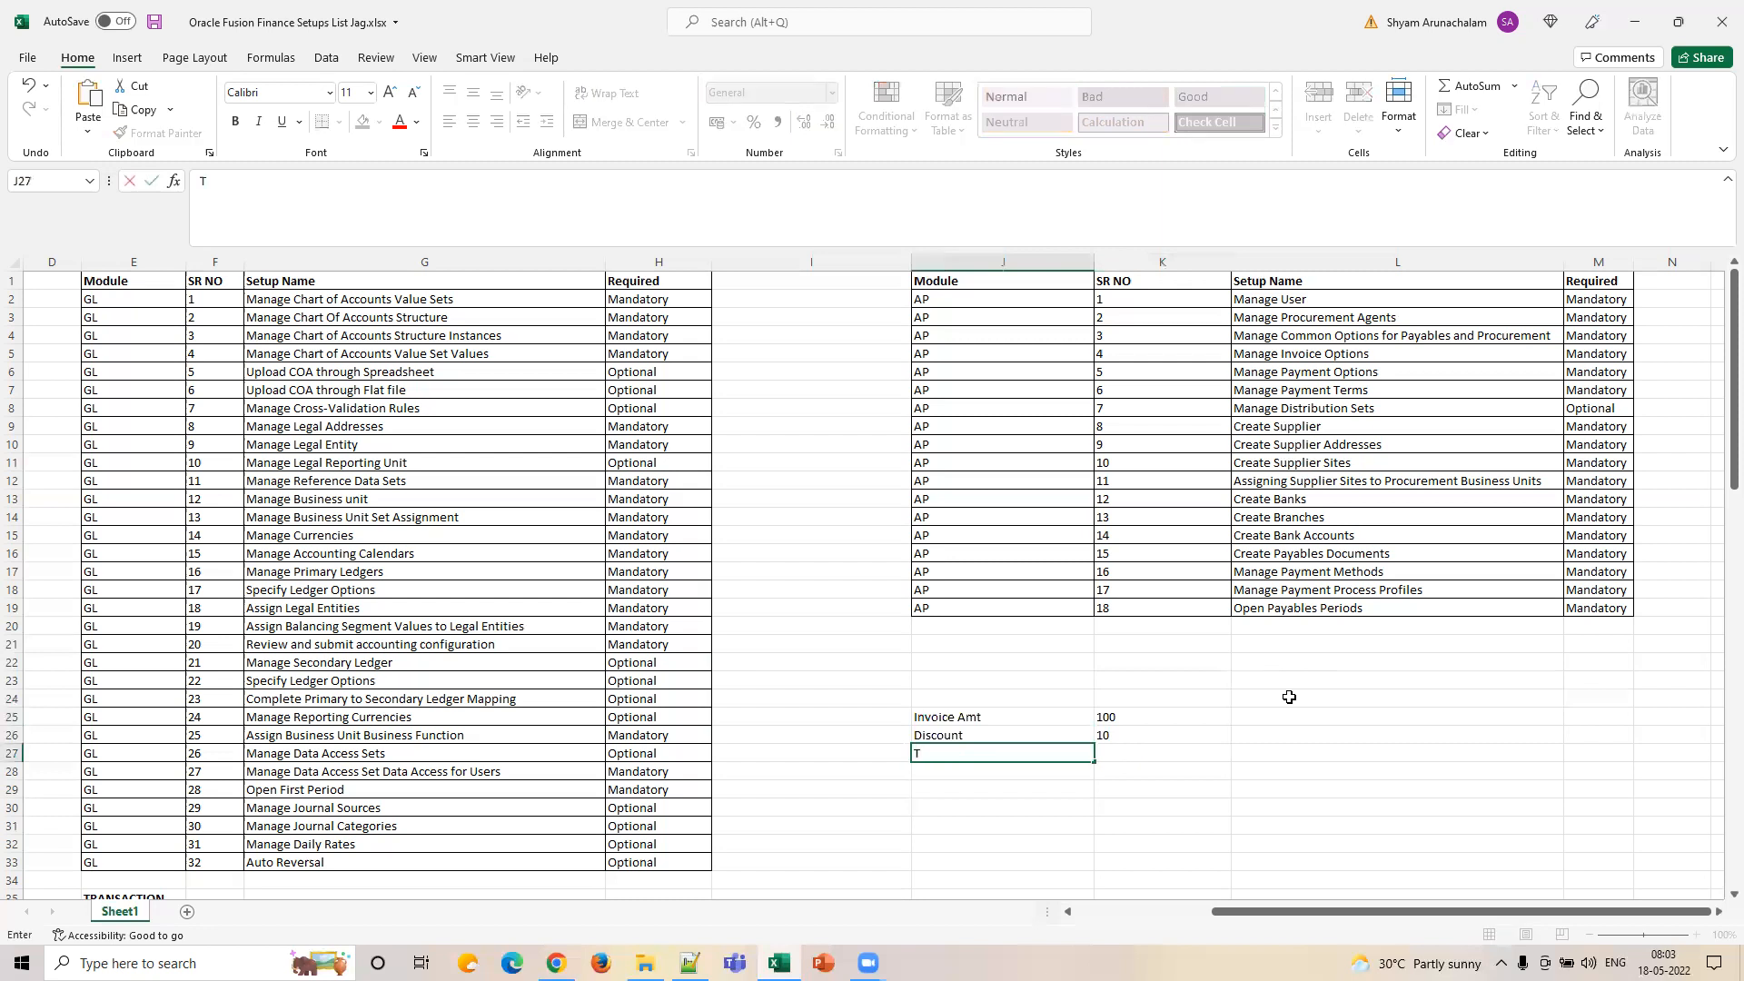
{"action": "key", "text": "Up"}
{"action": "key", "text": "Delete"}
{"action": "type", "text": "Tax"}
{"action": "key", "text": "Tab"}
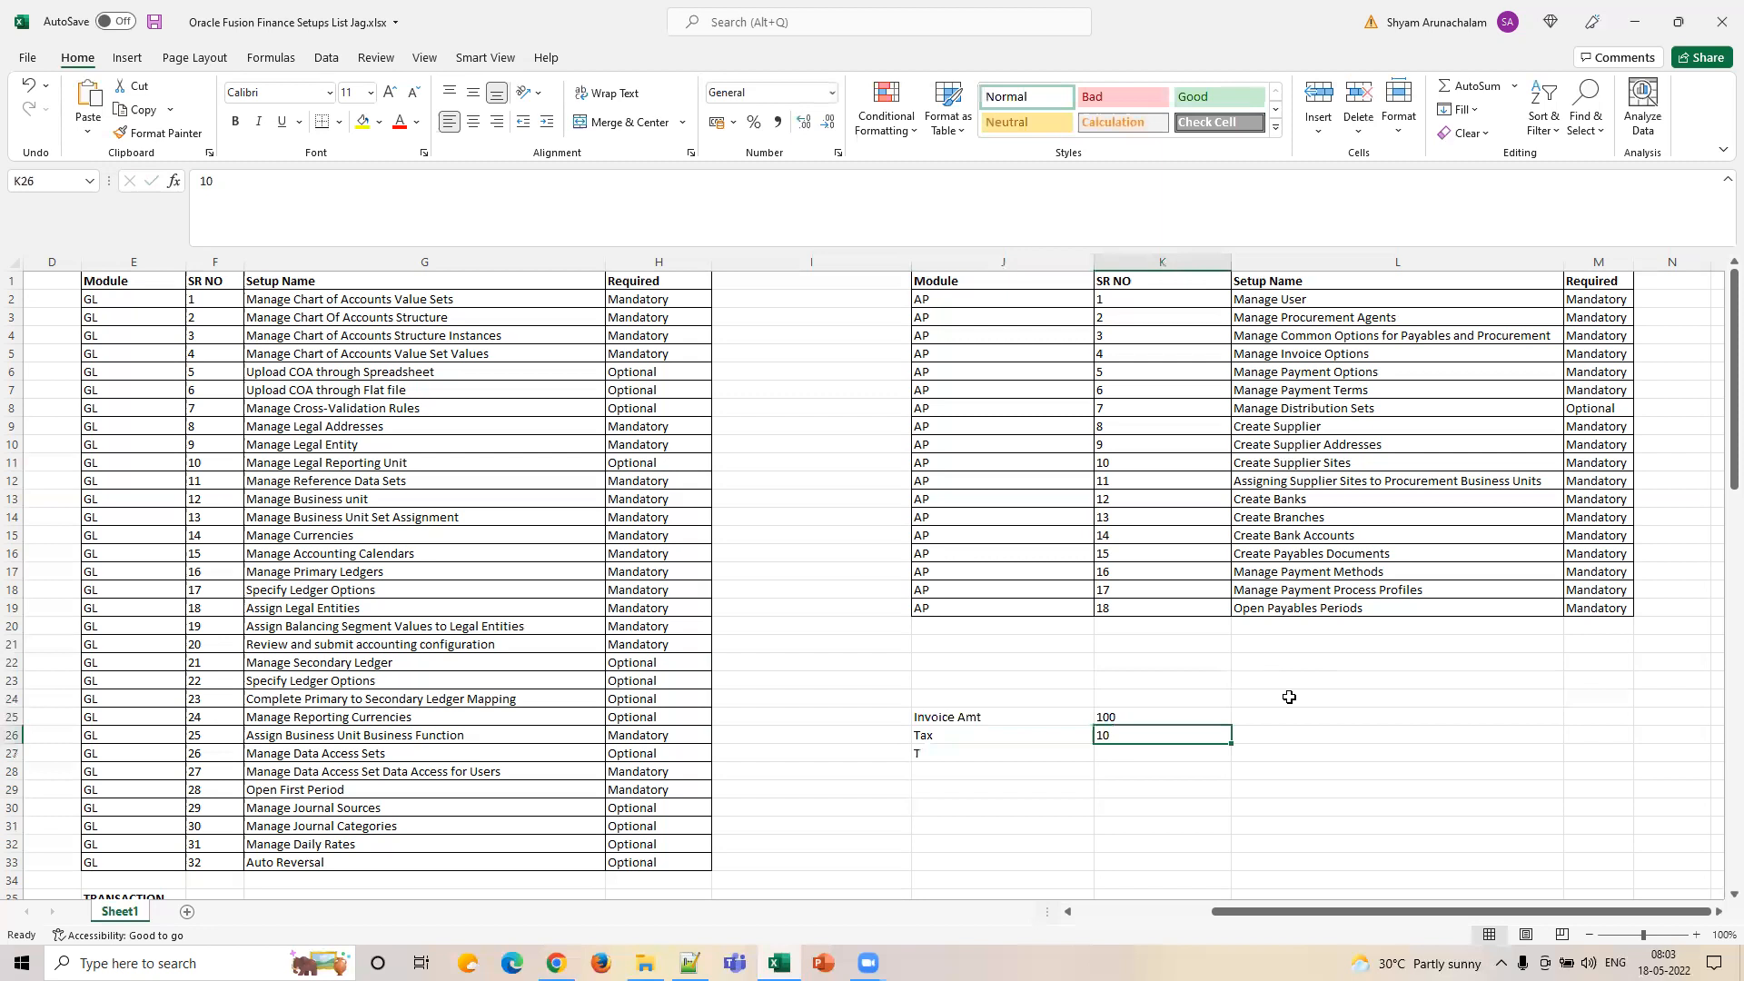
Add a Total Amount label in J27 with the value 110 in K27.
{"action": "key", "text": "Left"}
{"action": "key", "text": "Down"}
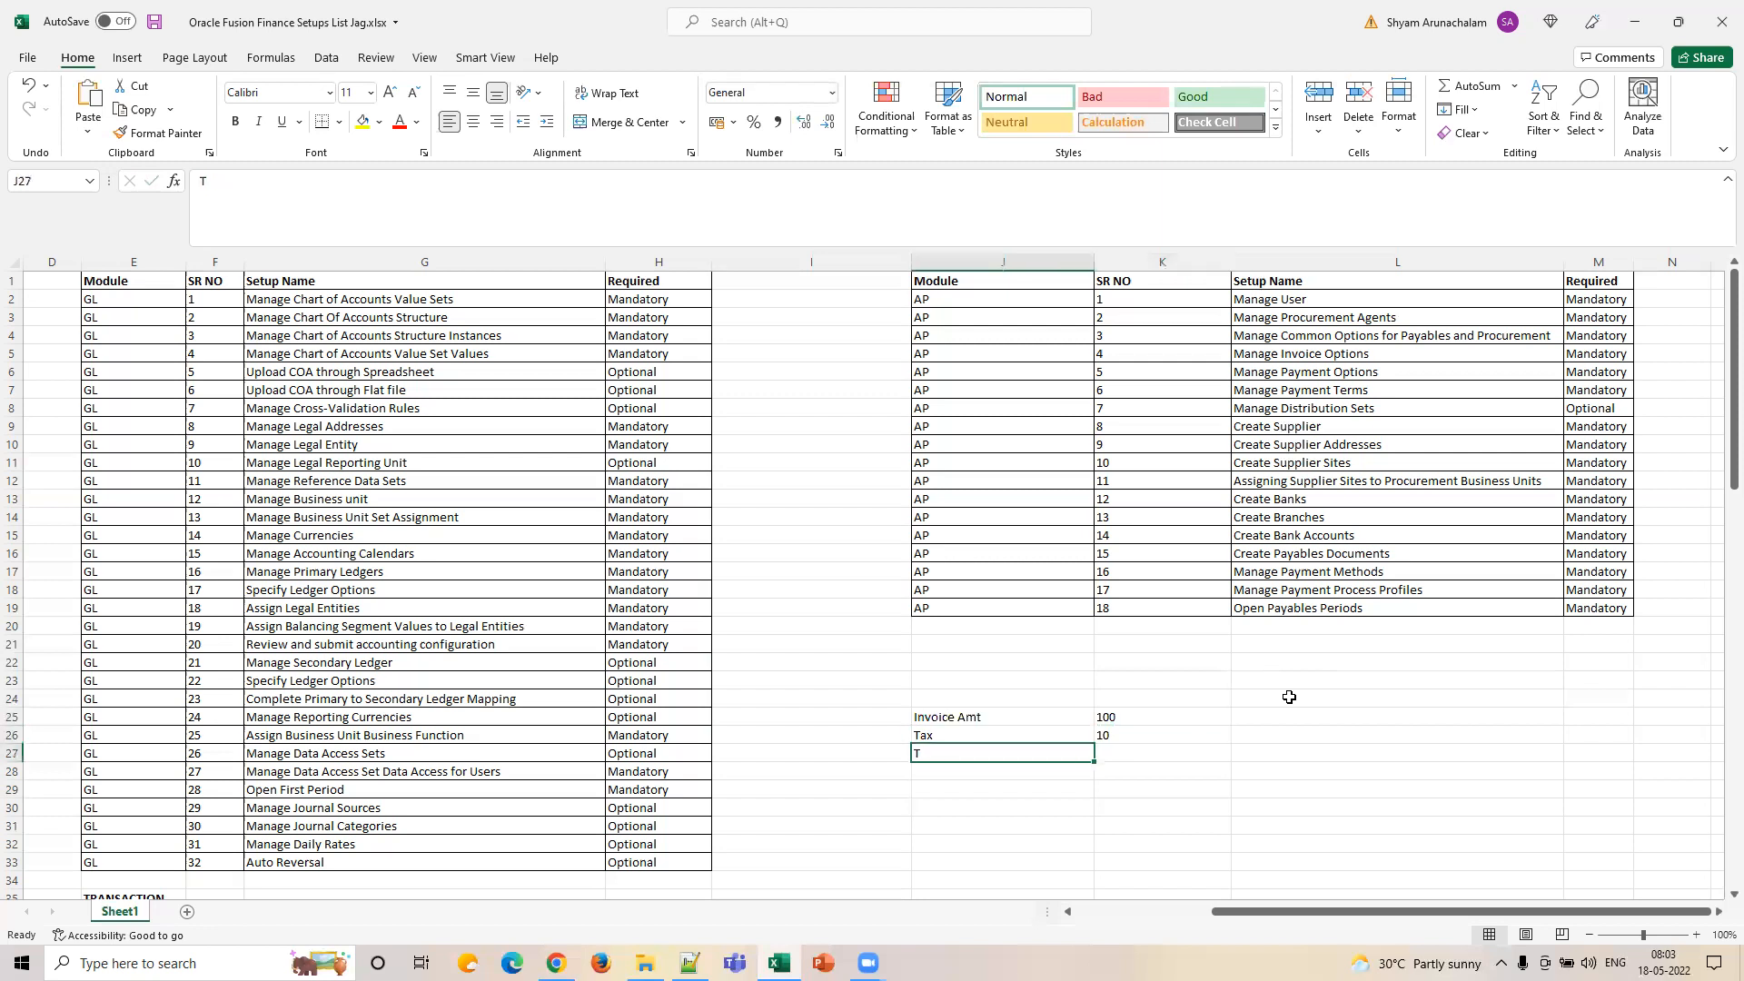
{"action": "type", "text": "Total Amount"}
{"action": "key", "text": "Tab"}
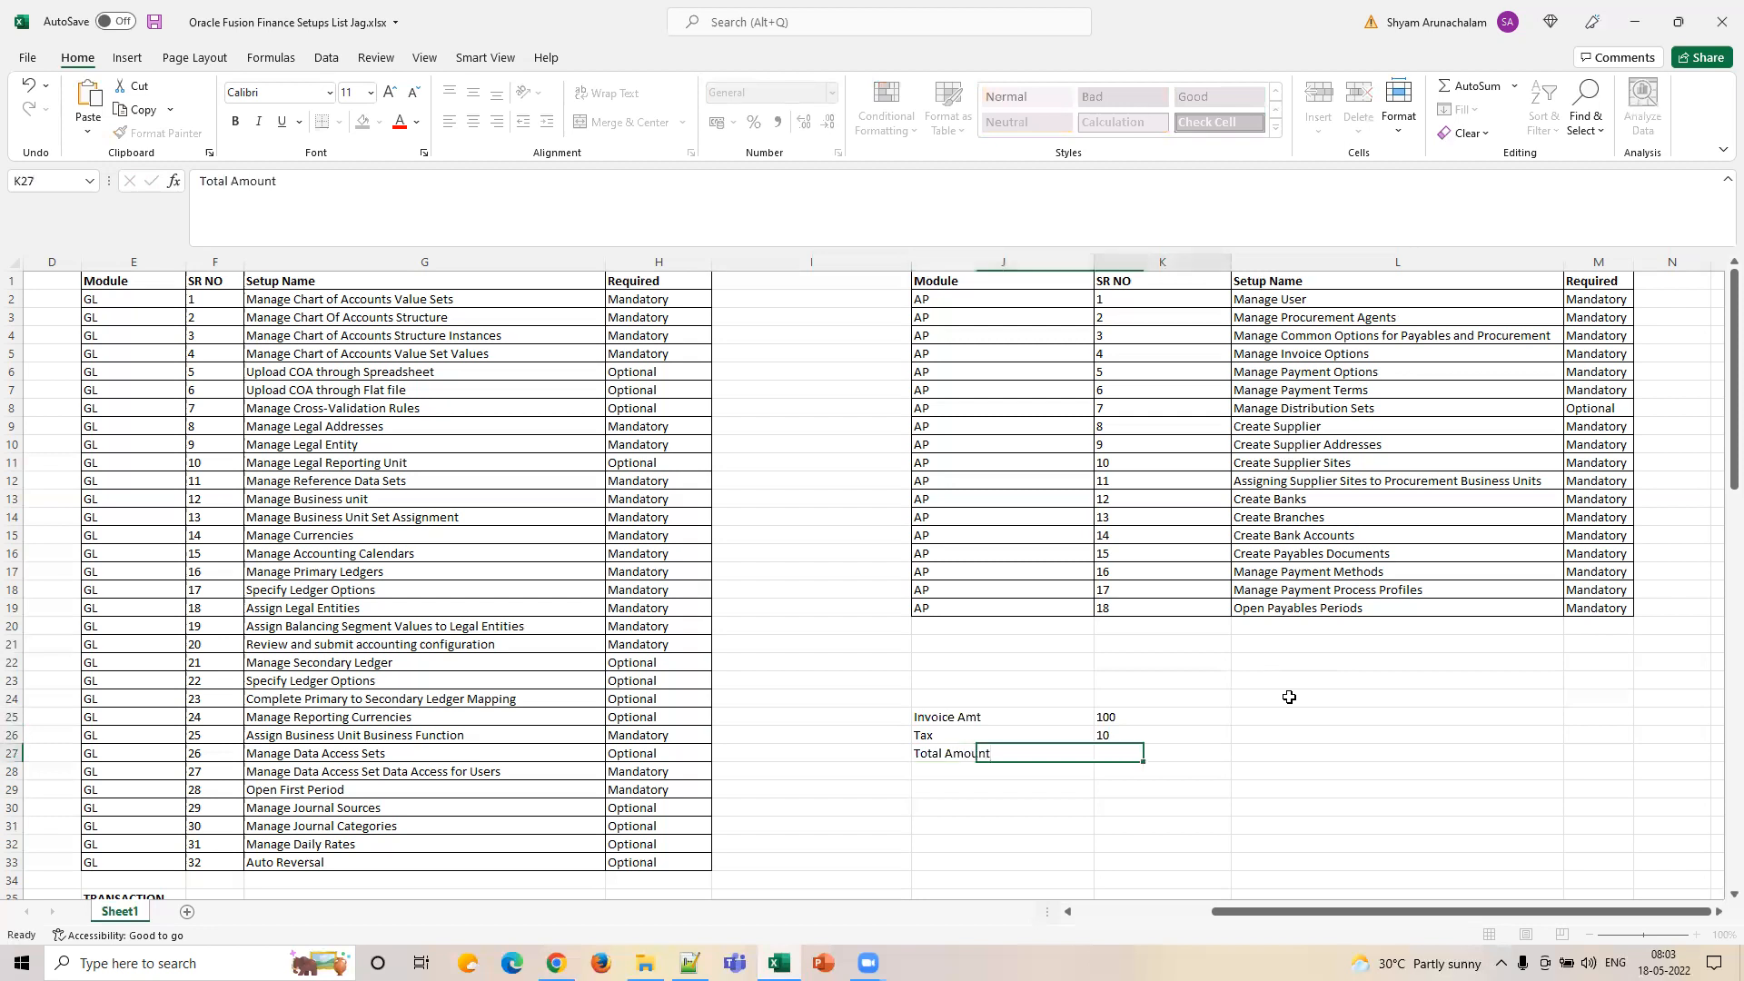
{"action": "type", "text": "110"}
{"action": "key", "text": "Right"}
{"action": "key", "text": "Right"}
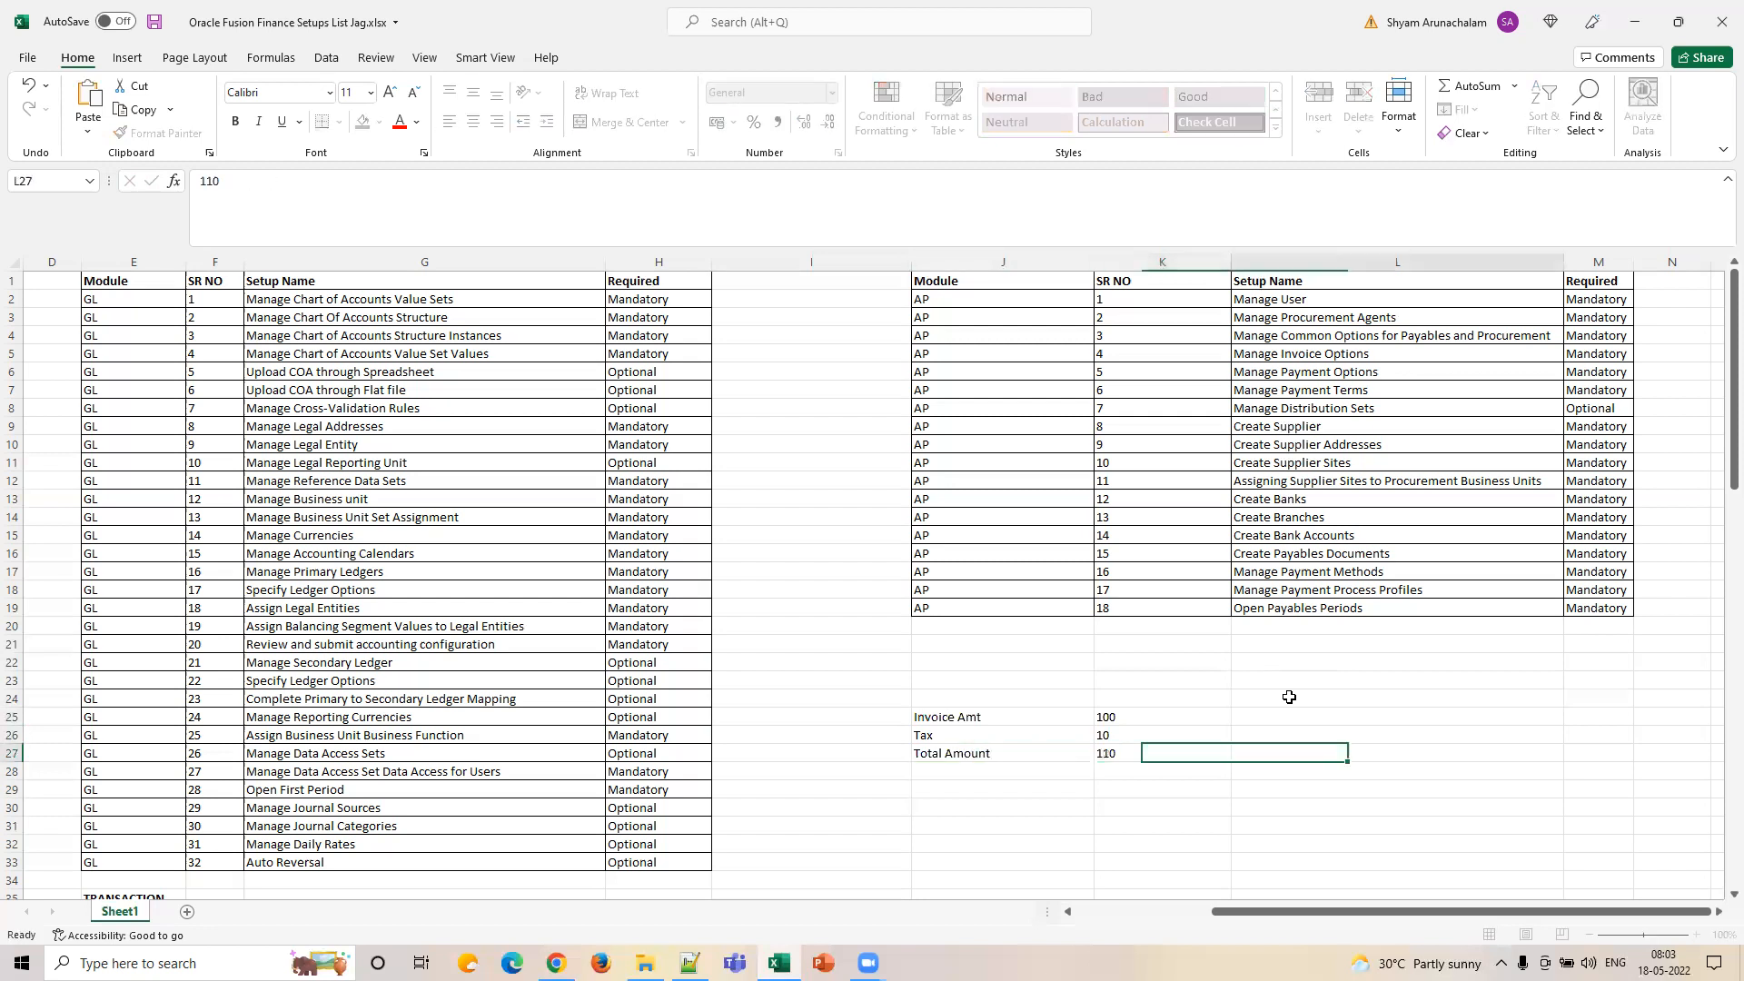
{"action": "key", "text": "Up"}
{"action": "key", "text": "Left"}
{"action": "key", "text": "Up"}
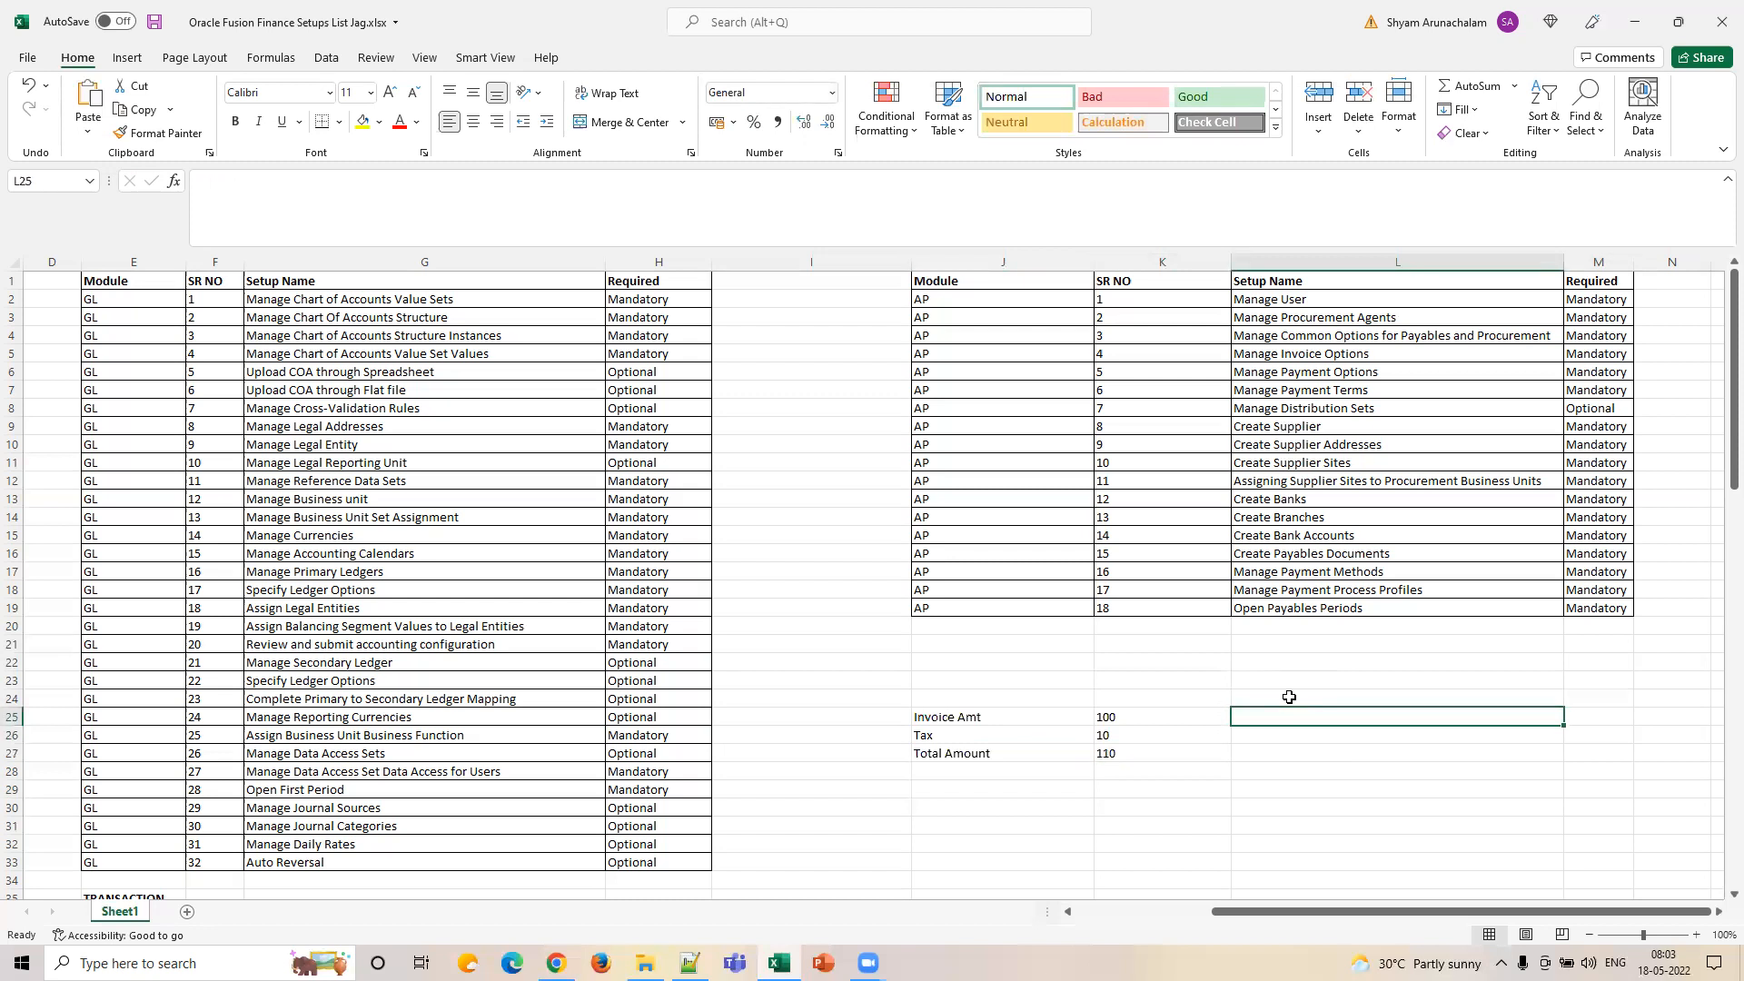
Check the discount options in Chrome, then examine the total and invoice amounts in the Excel example.
{"action": "left_click", "coordinate": [555, 963]}
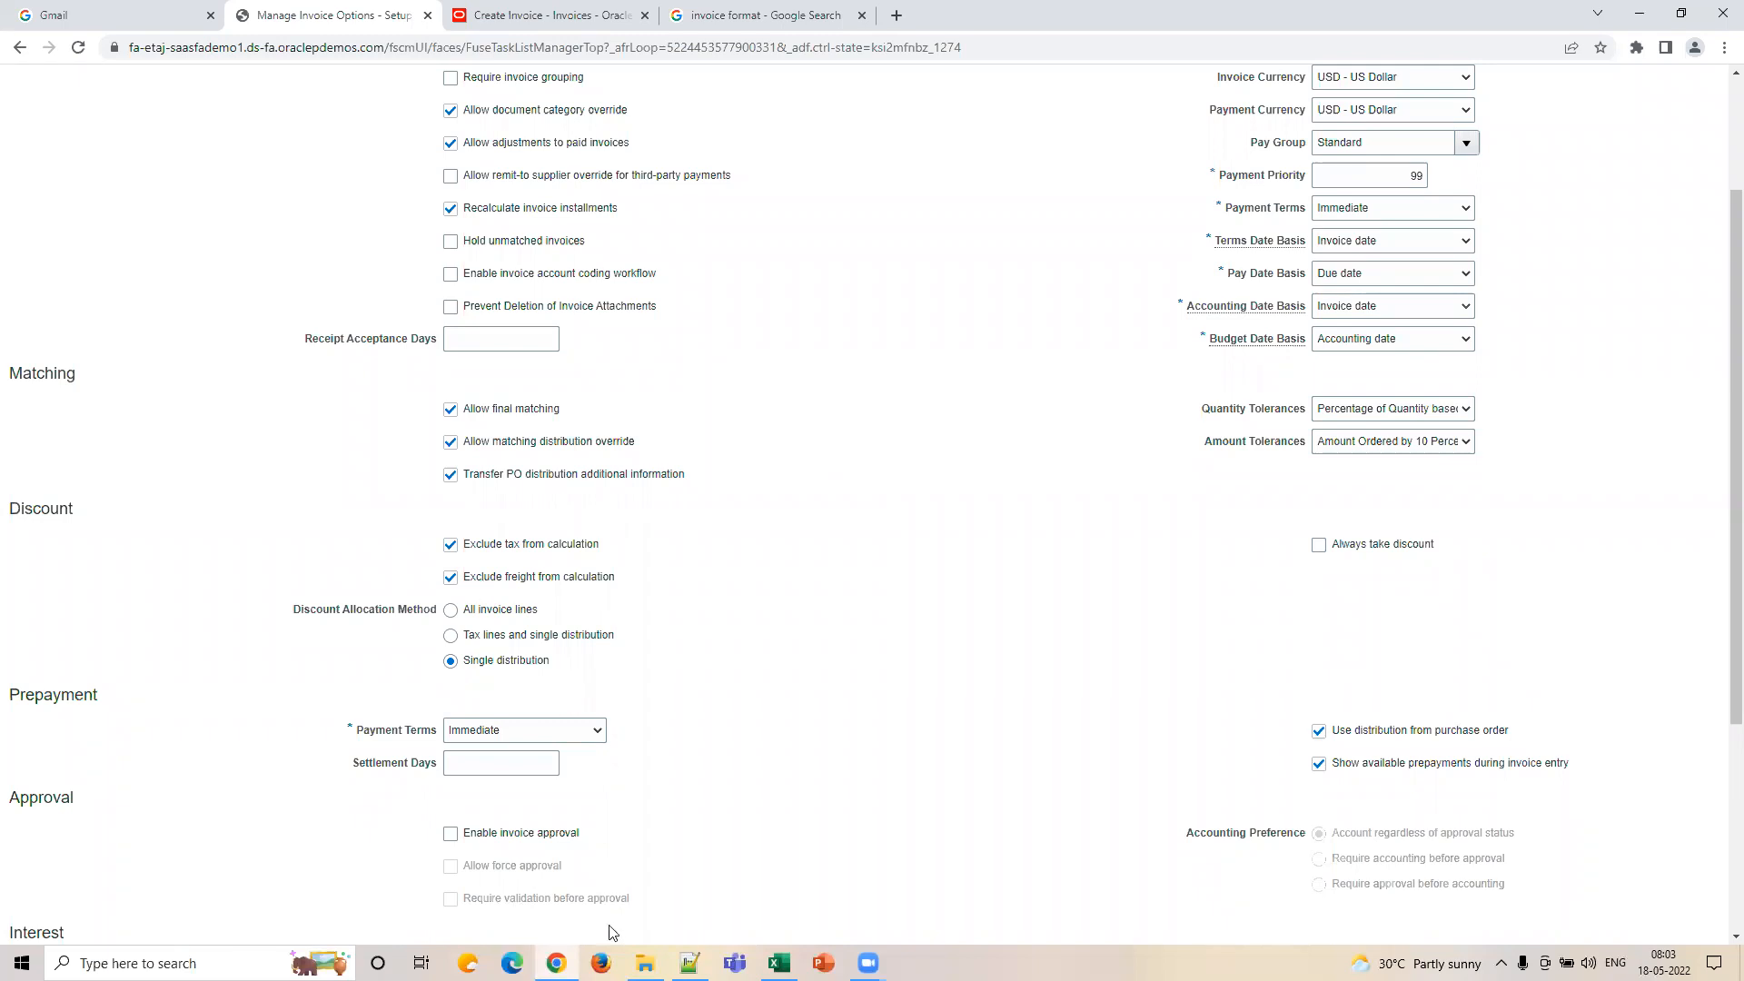
{"action": "left_click", "coordinate": [778, 962]}
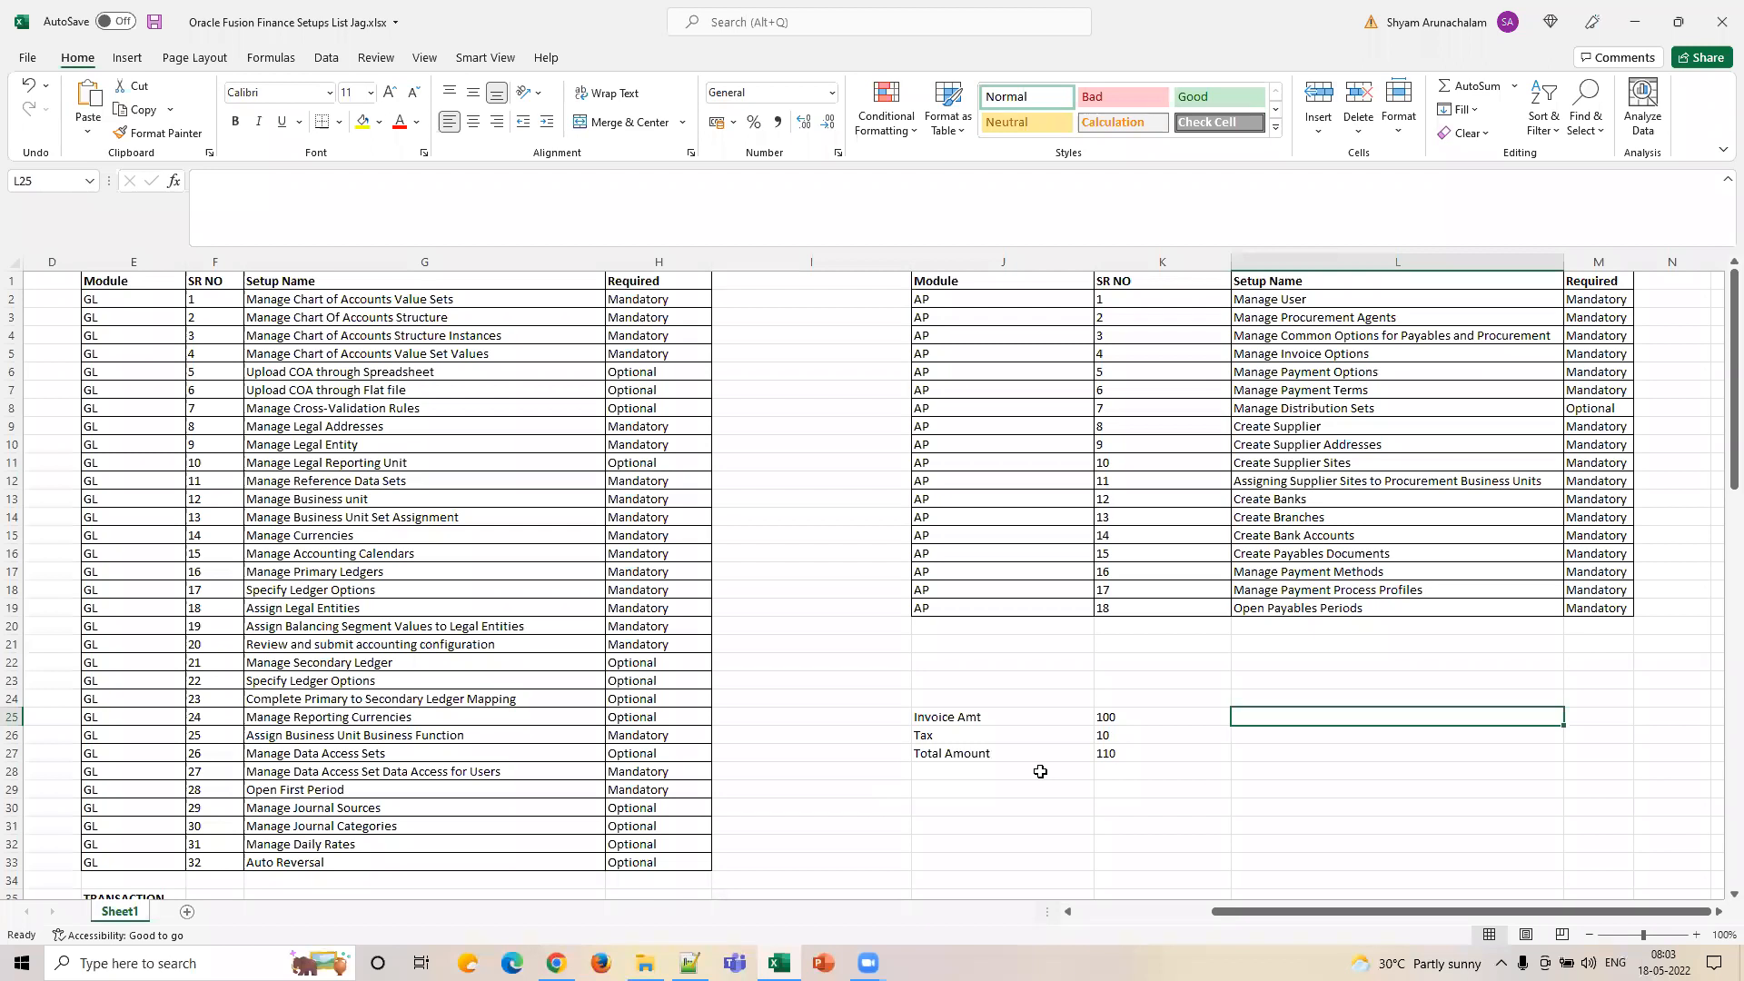
{"action": "left_click", "coordinate": [1113, 750]}
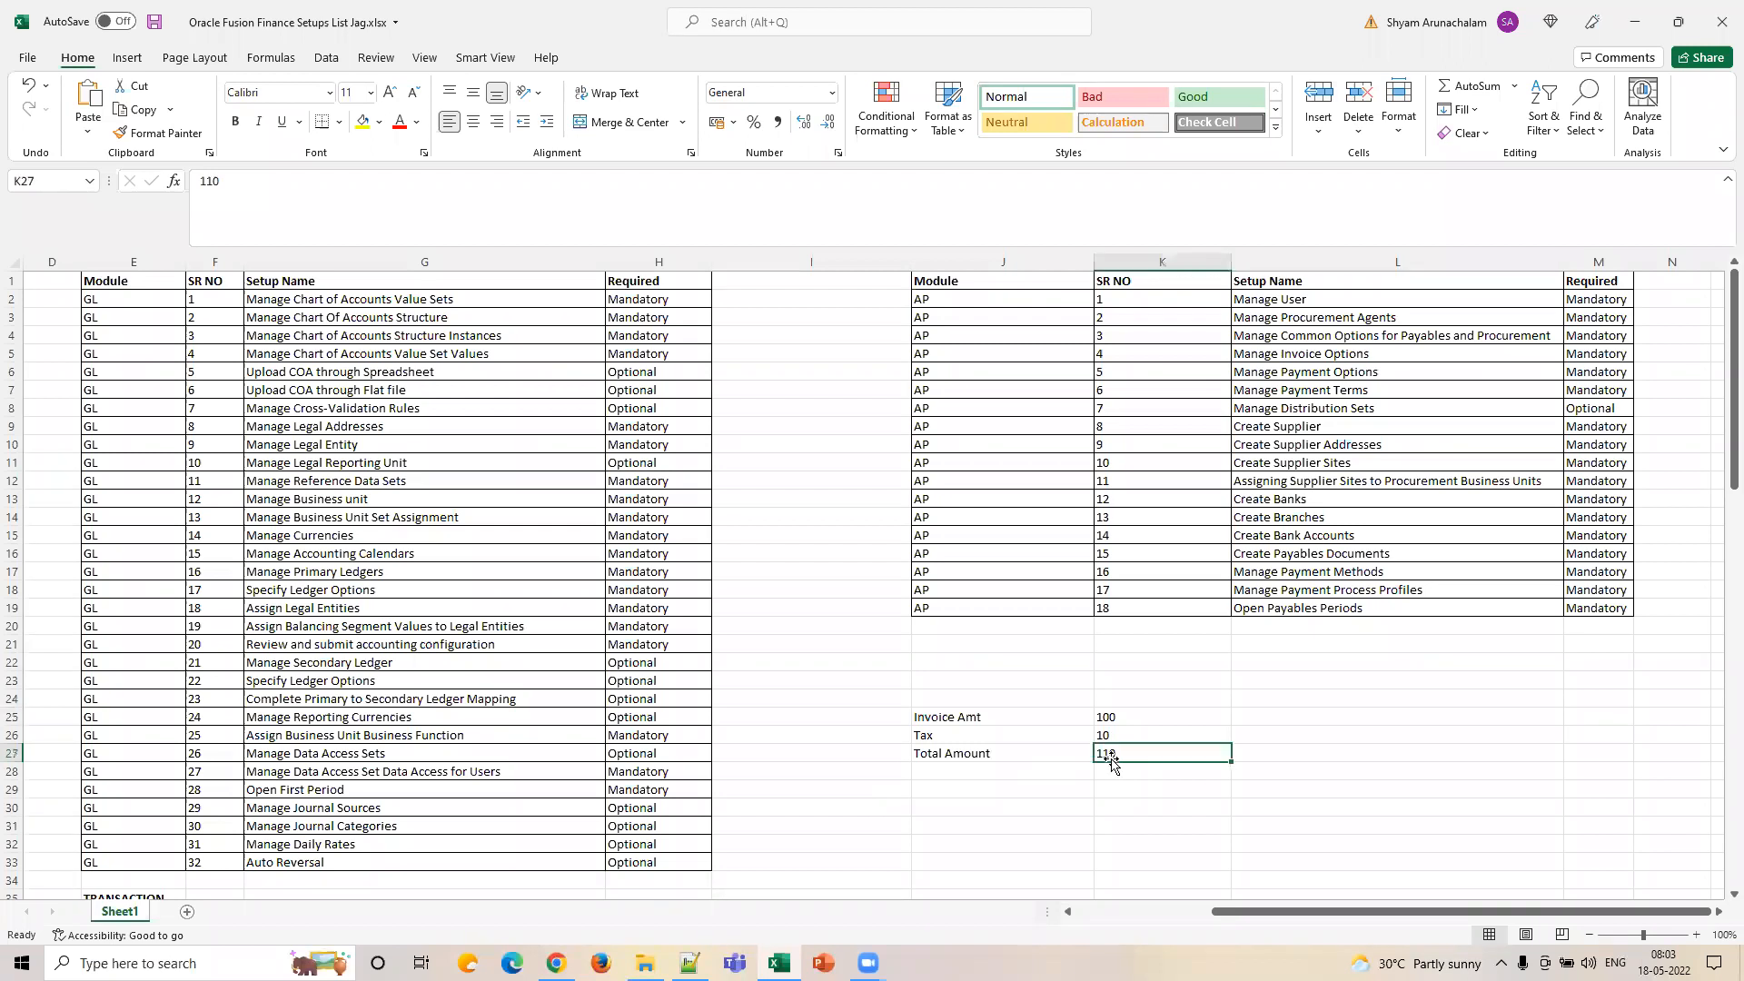
{"action": "left_click", "coordinate": [1129, 719]}
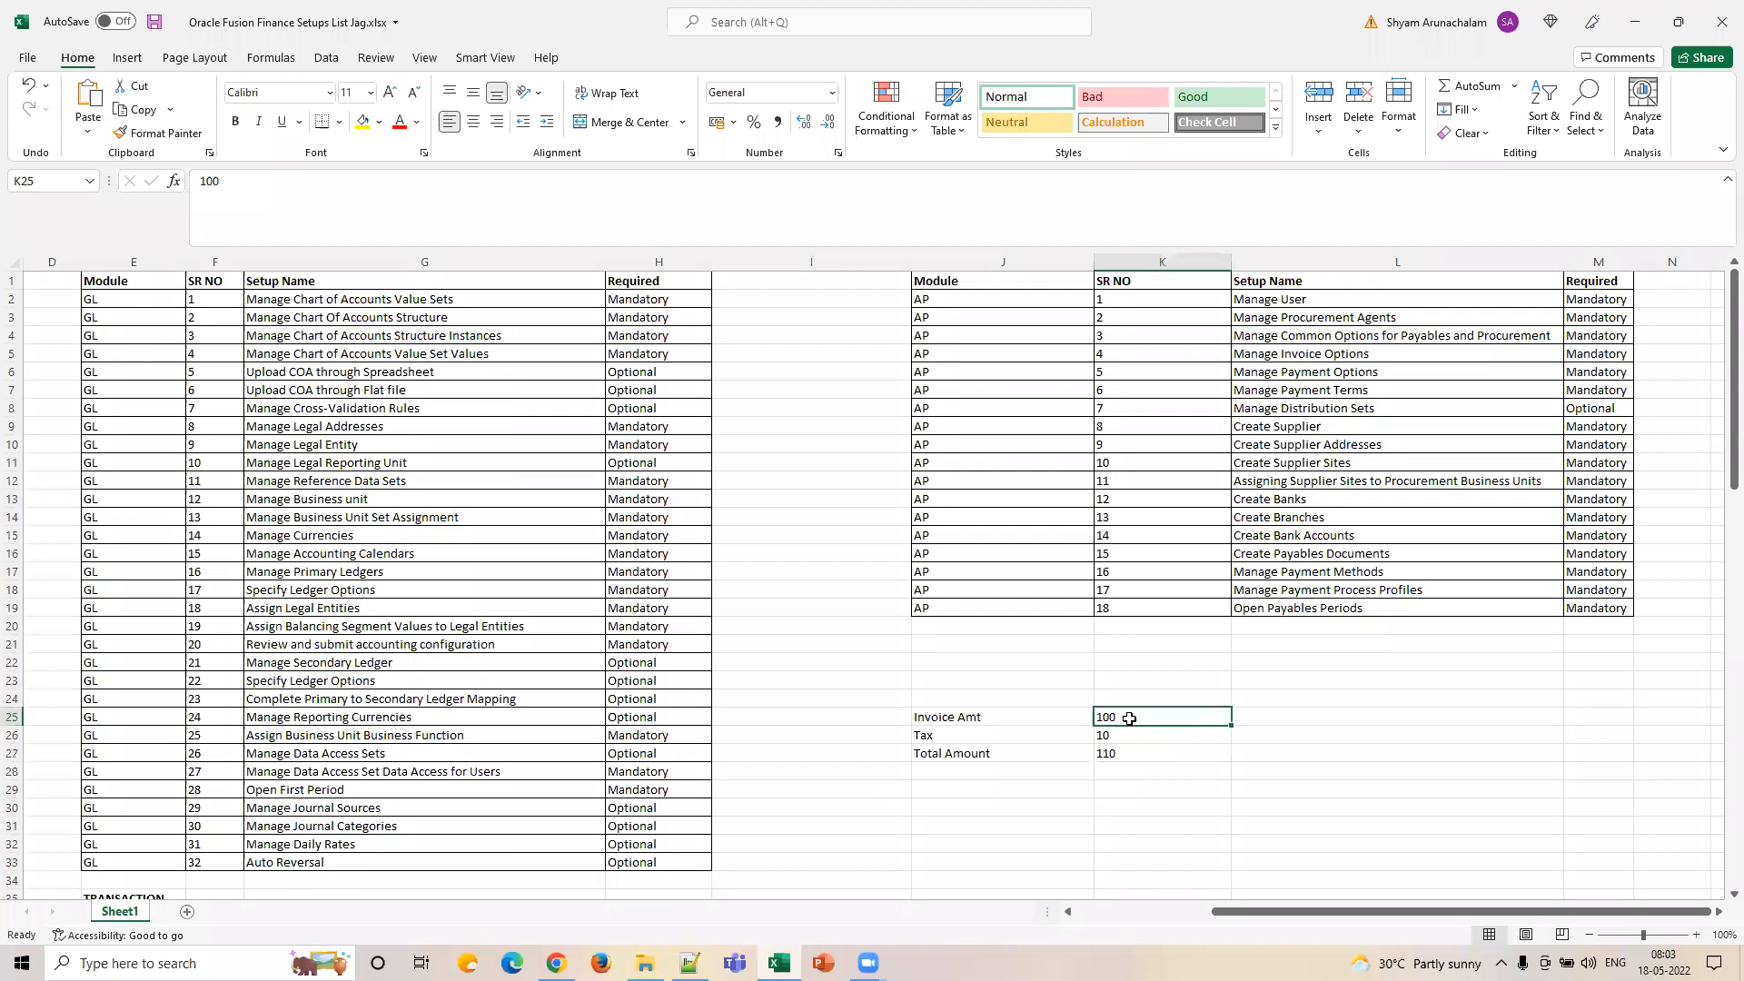
Enter a trial discount of 5.5 in L26 for the total amount, and clear it again.
{"action": "left_click", "coordinate": [1126, 736]}
{"action": "left_click", "coordinate": [1140, 756]}
{"action": "left_click", "coordinate": [1287, 729]}
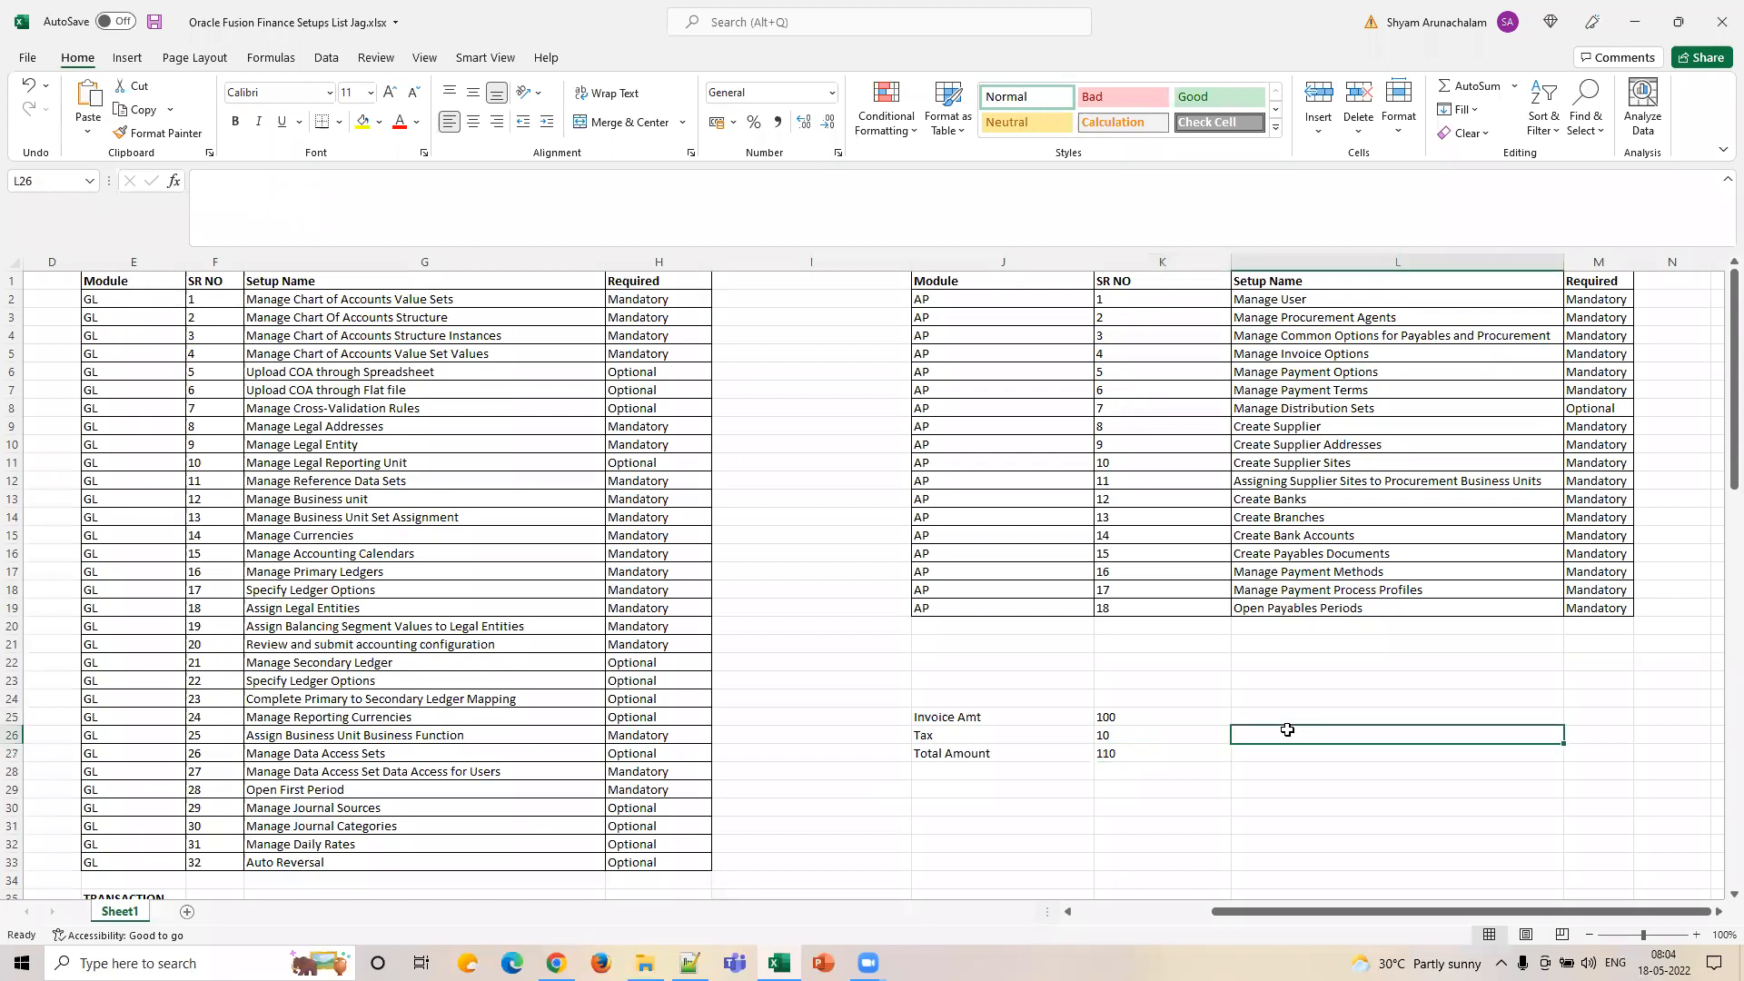
{"action": "left_click", "coordinate": [1122, 757]}
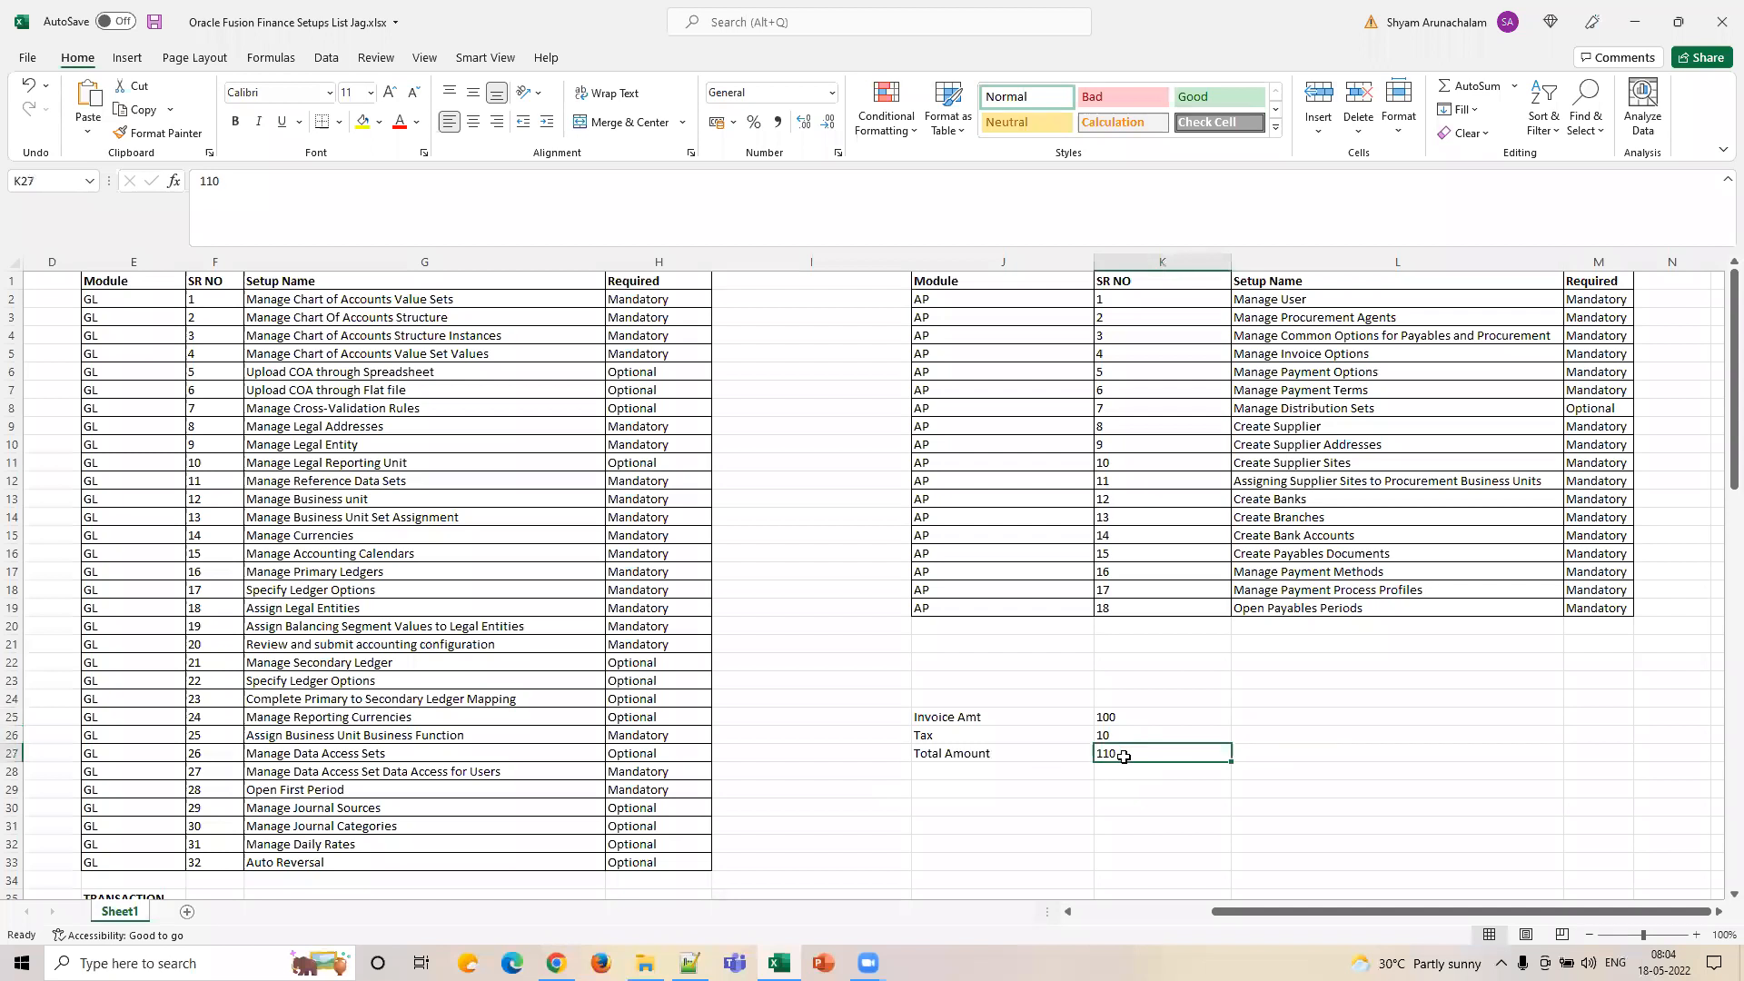
{"action": "left_click", "coordinate": [1327, 735]}
{"action": "type", "text": "5.5"}
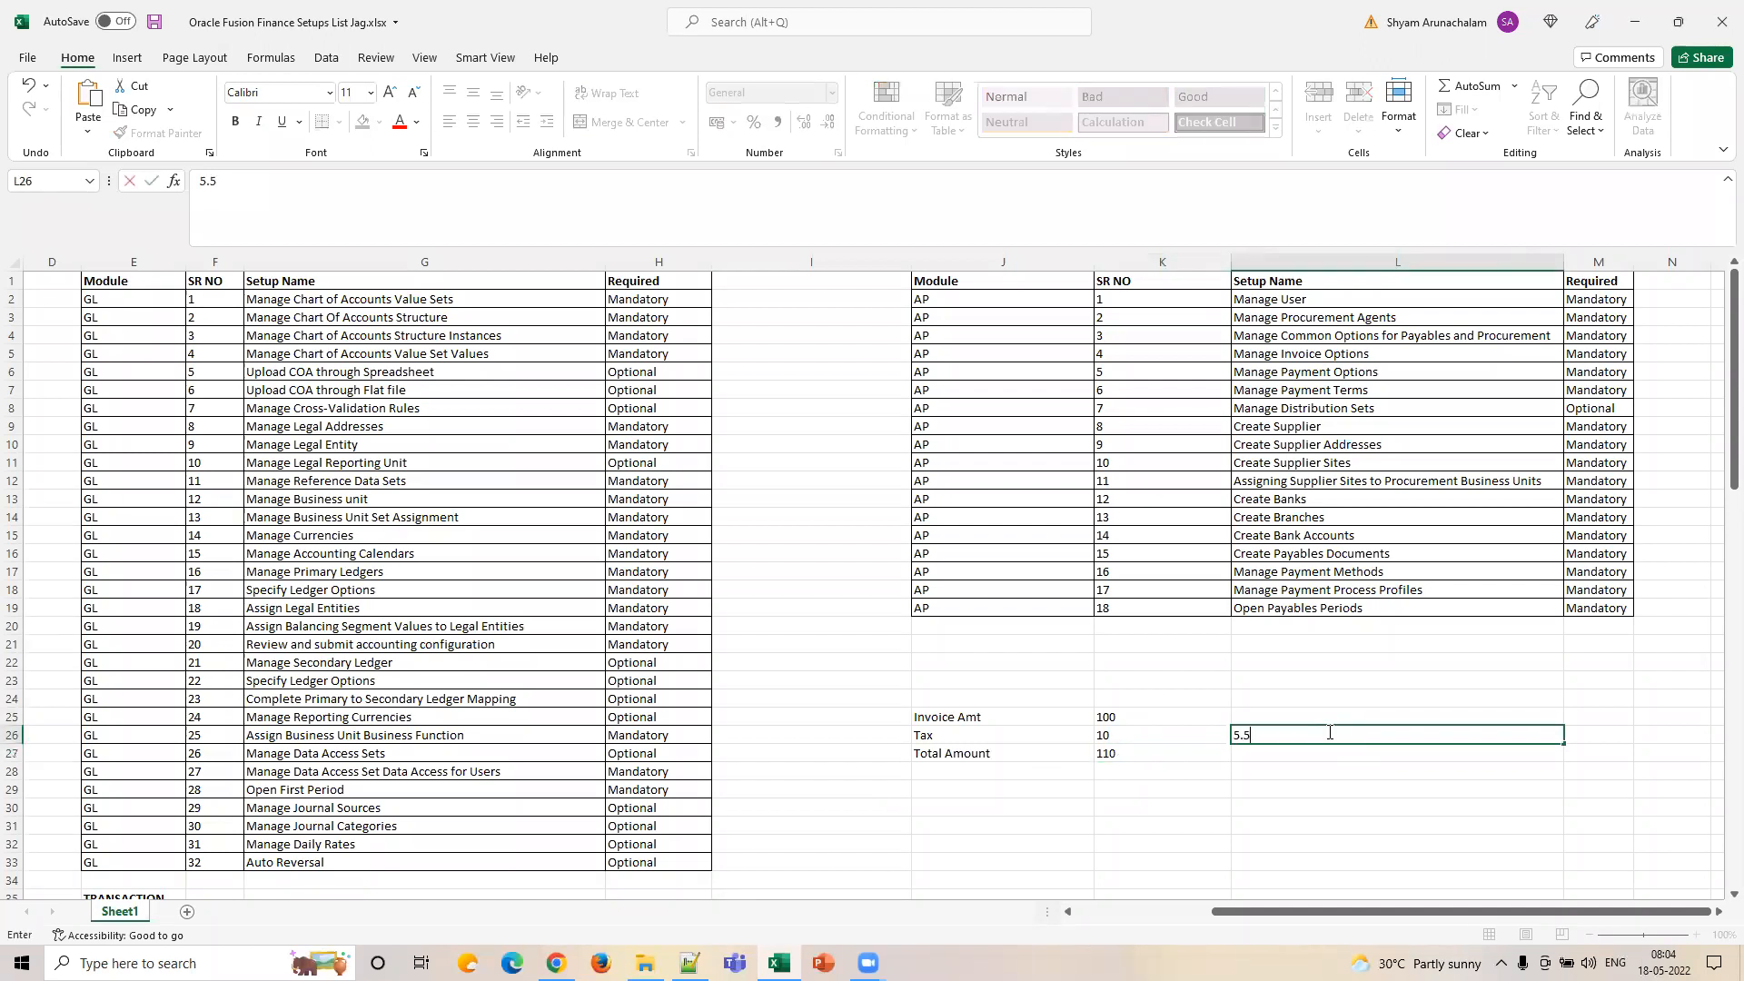
{"action": "left_click", "coordinate": [1325, 763]}
{"action": "left_click", "coordinate": [1255, 738]}
{"action": "left_click", "coordinate": [1175, 753]}
{"action": "left_click", "coordinate": [1249, 738]}
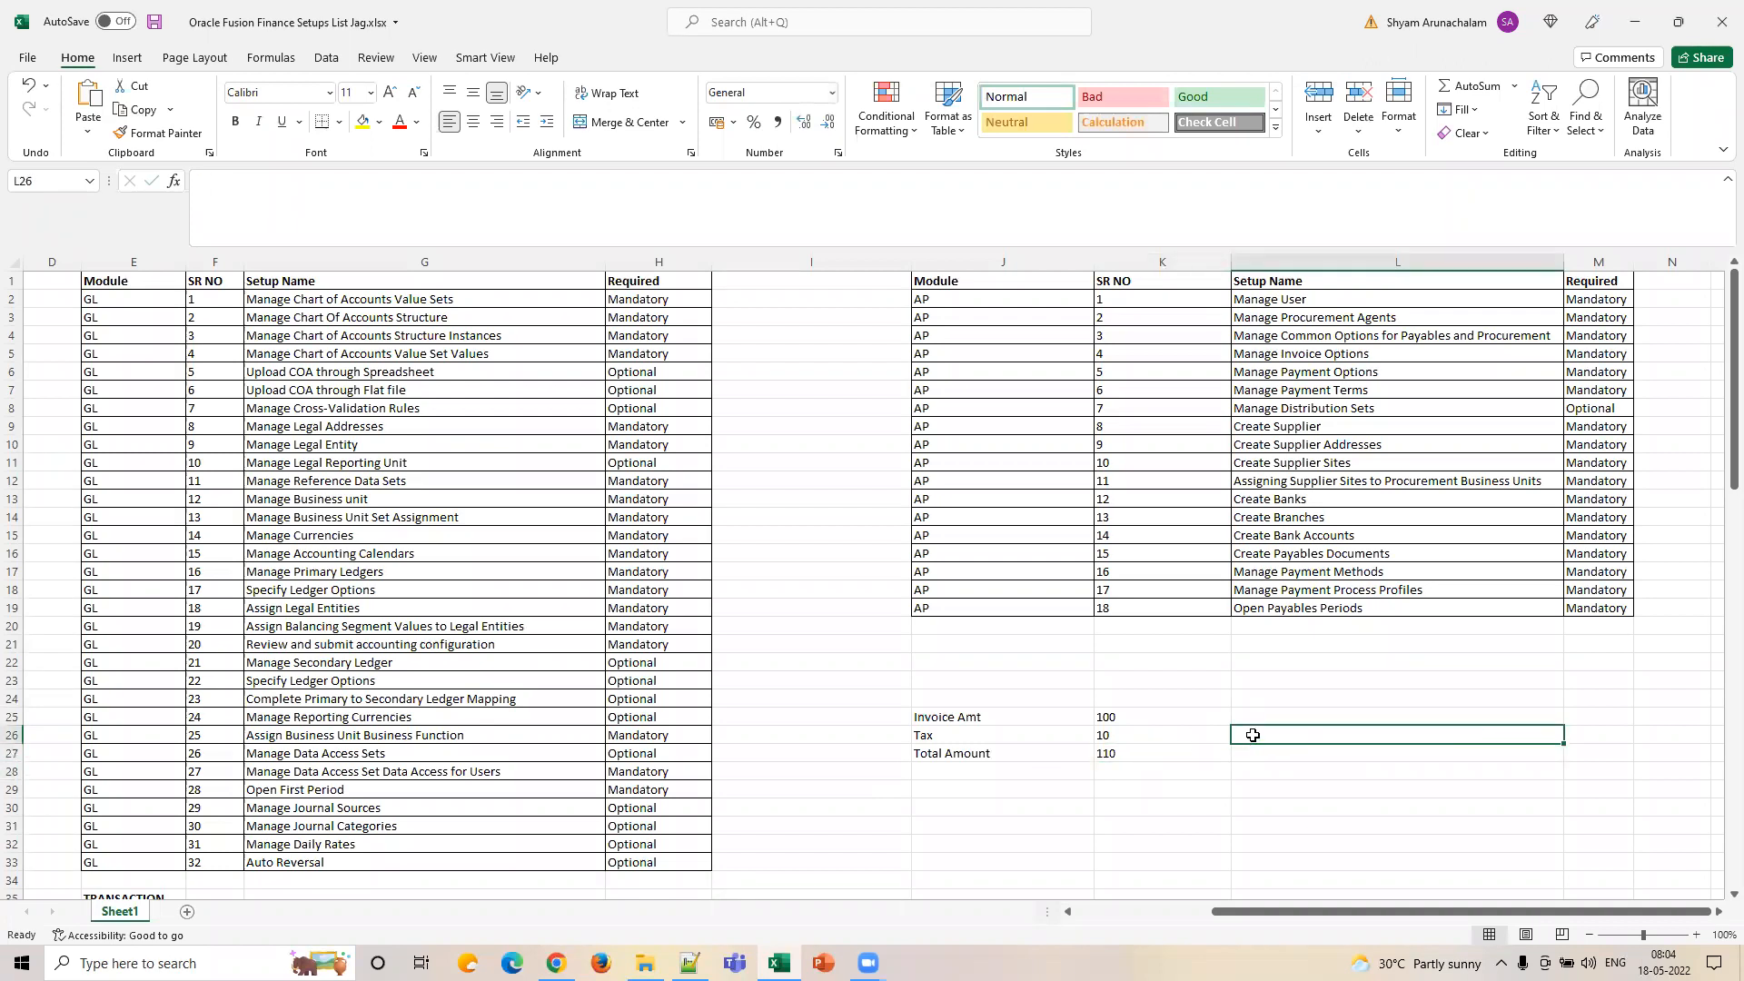
Enter a discount of 5 in L25 beside the invoice amount, checking the discount options in Chrome.
{"action": "left_click", "coordinate": [1126, 717]}
{"action": "left_click", "coordinate": [1265, 720]}
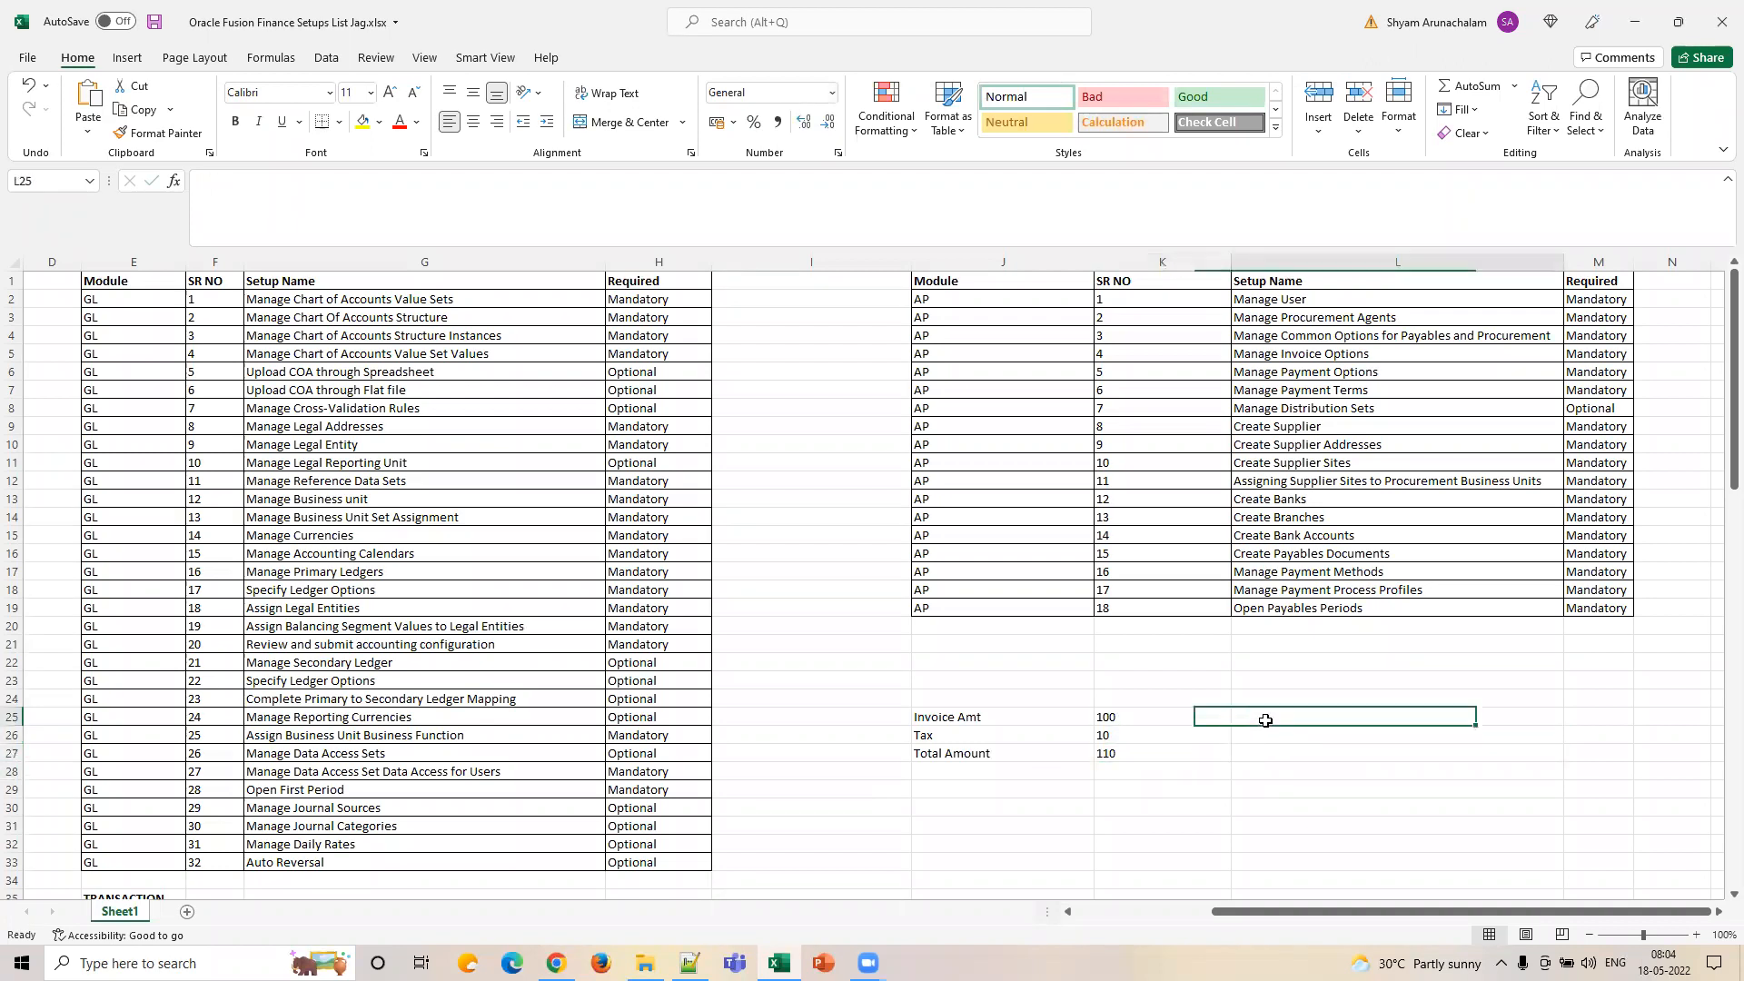
{"action": "type", "text": "5"}
{"action": "left_click", "coordinate": [555, 962]}
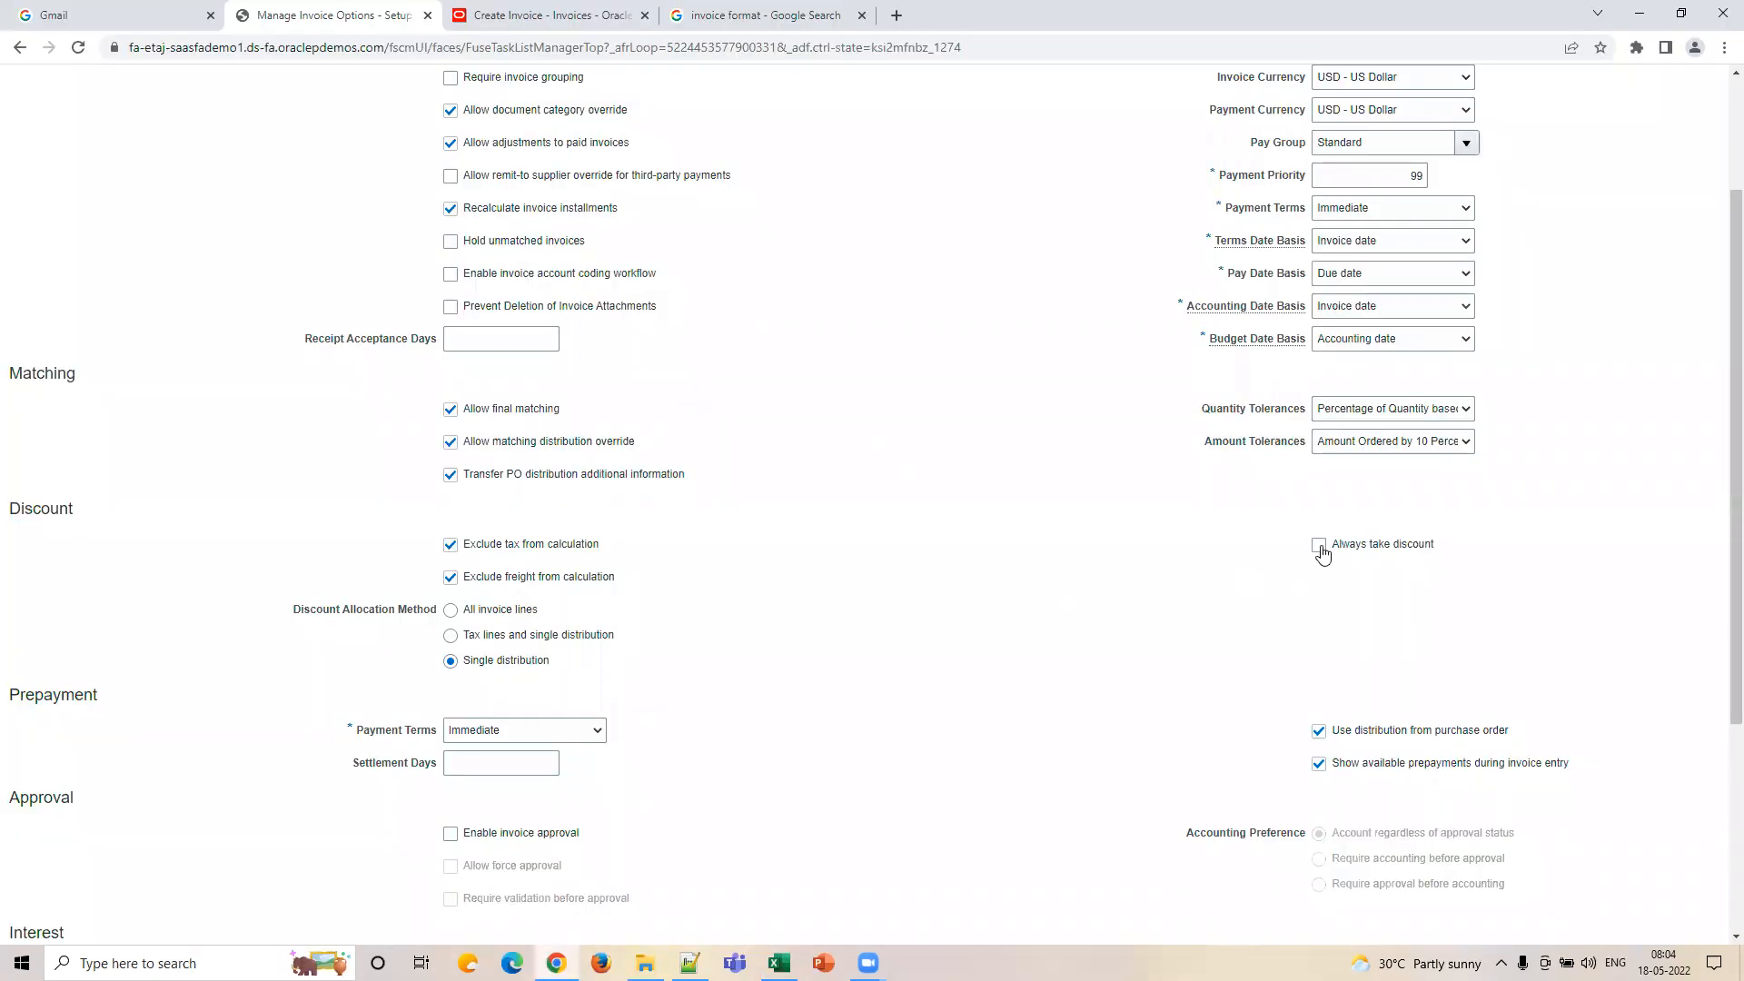
{"action": "left_click", "coordinate": [778, 962]}
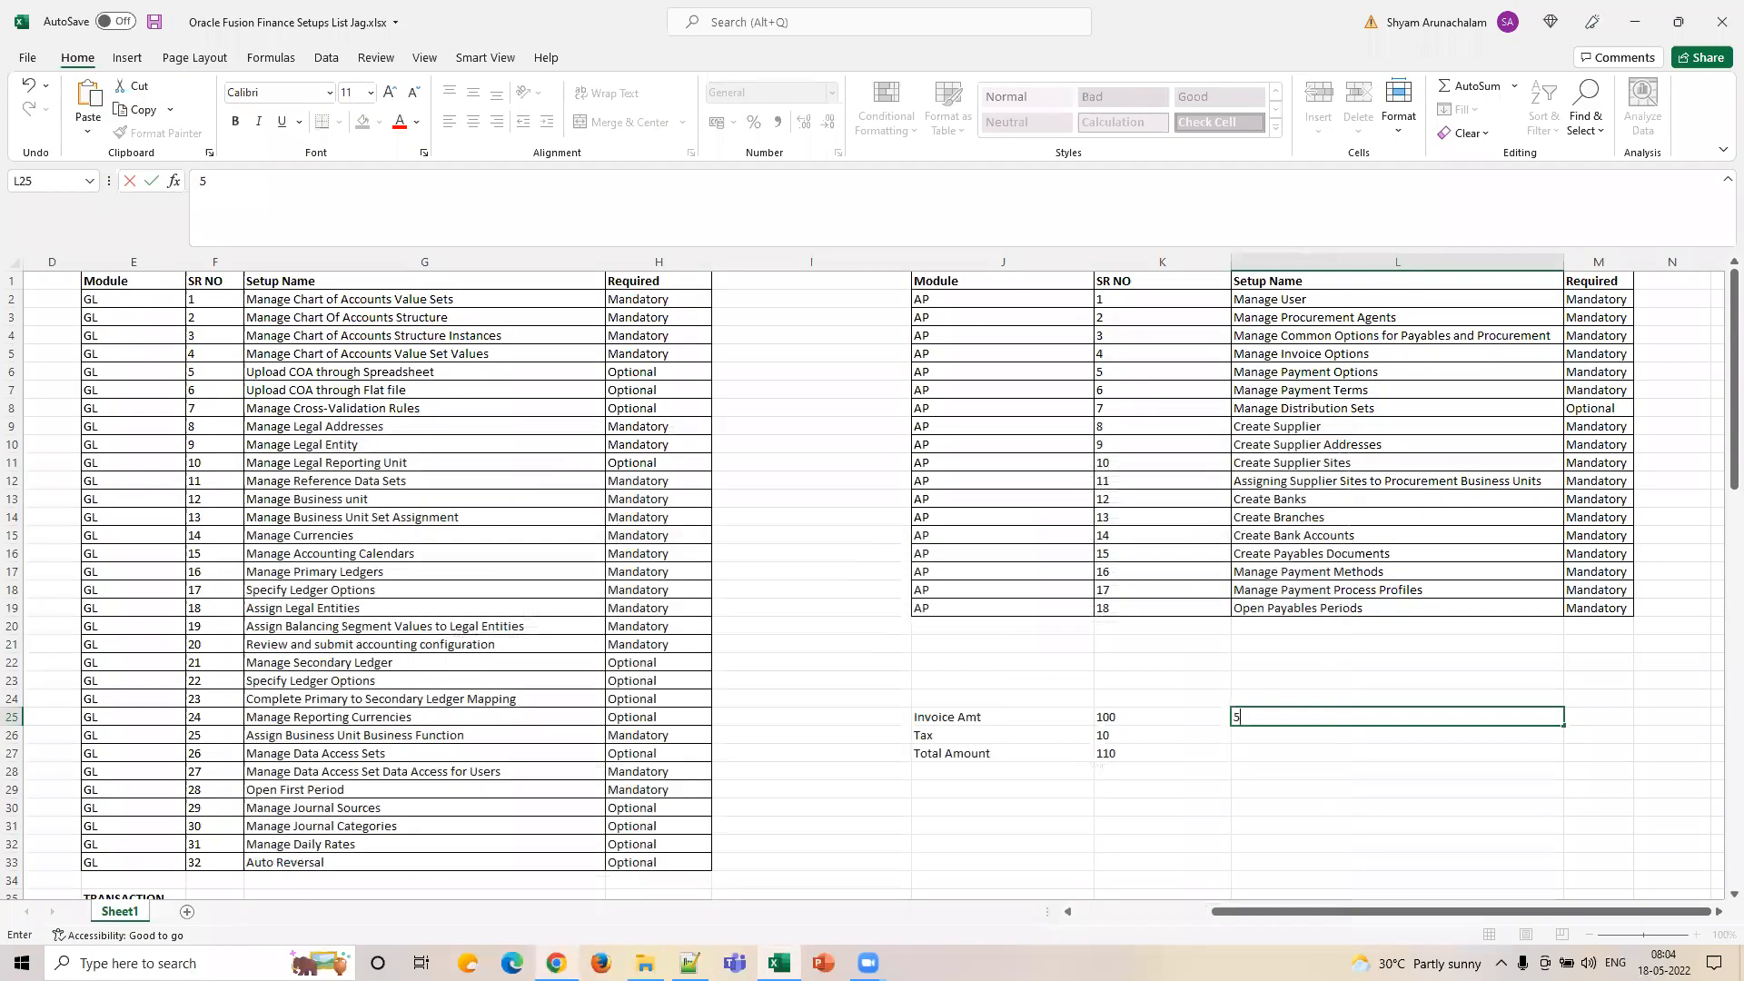
{"action": "left_click", "coordinate": [1289, 750]}
{"action": "left_click", "coordinate": [1290, 720]}
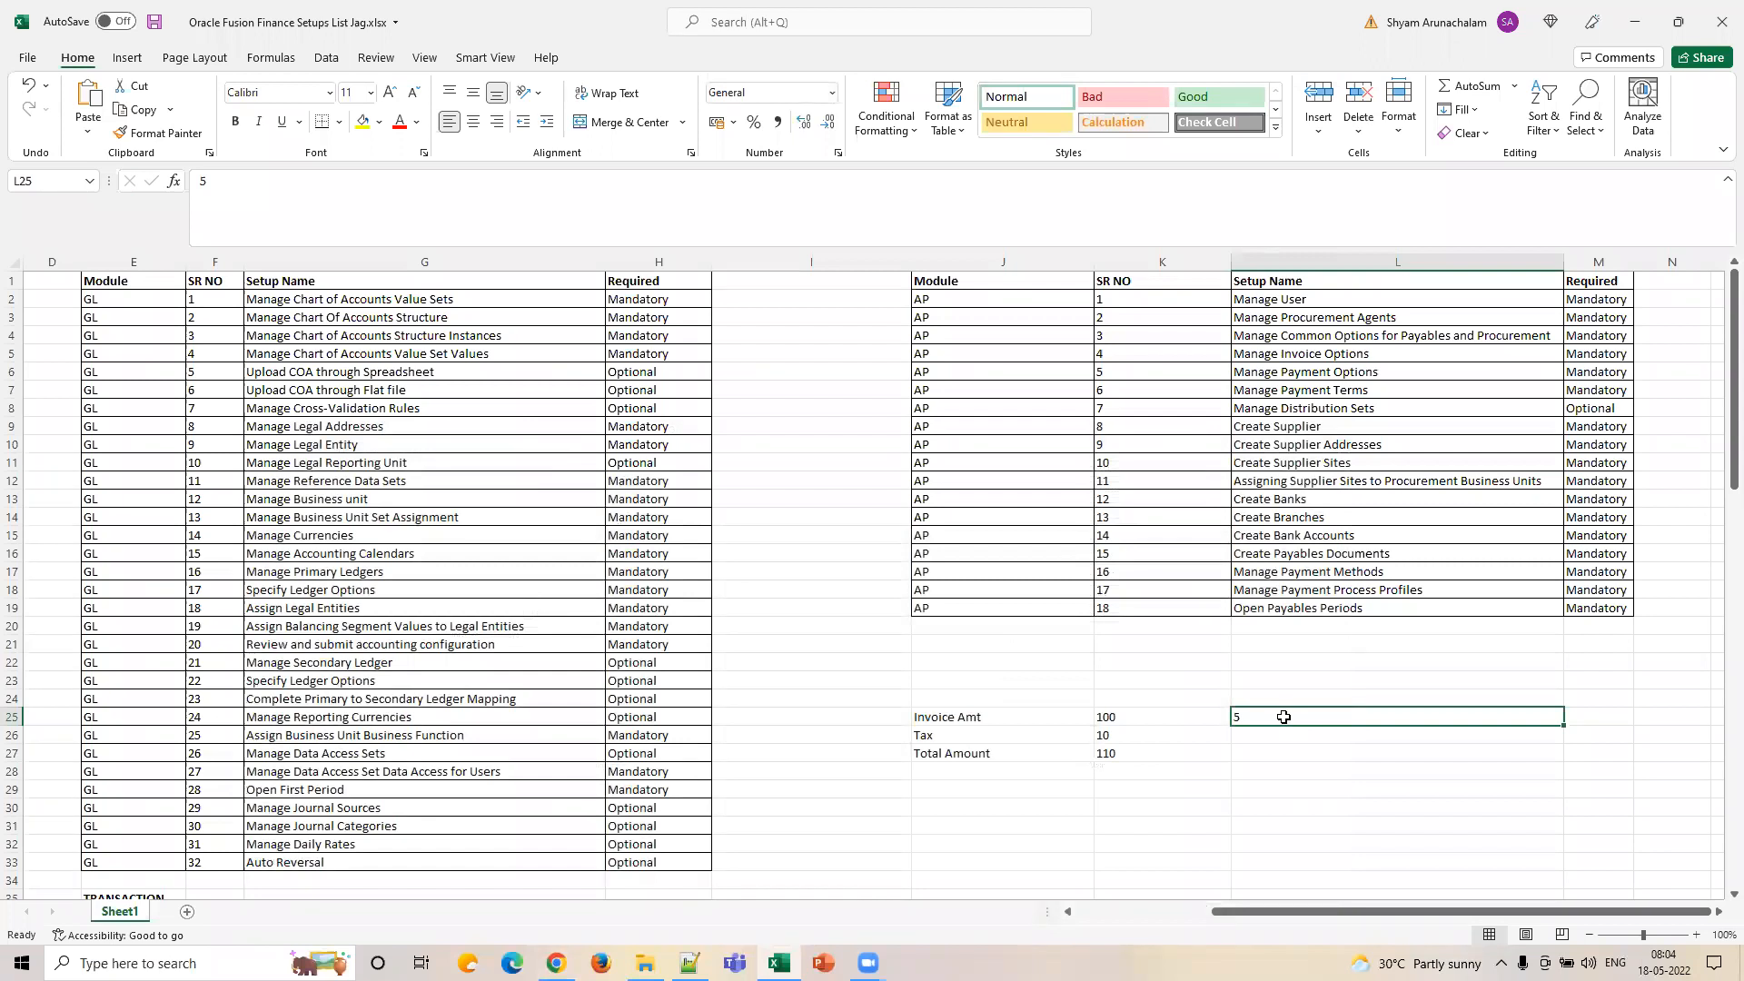
Clear the worked example in J25:L27 and switch back to the invoice options in Chrome.
{"action": "left_click_drag", "start_coordinate": [1012, 714], "coordinate": [1272, 756]}
{"action": "key", "text": "Delete"}
{"action": "mouse_move", "coordinate": [556, 962]}
{"action": "left_click", "coordinate": [565, 885]}
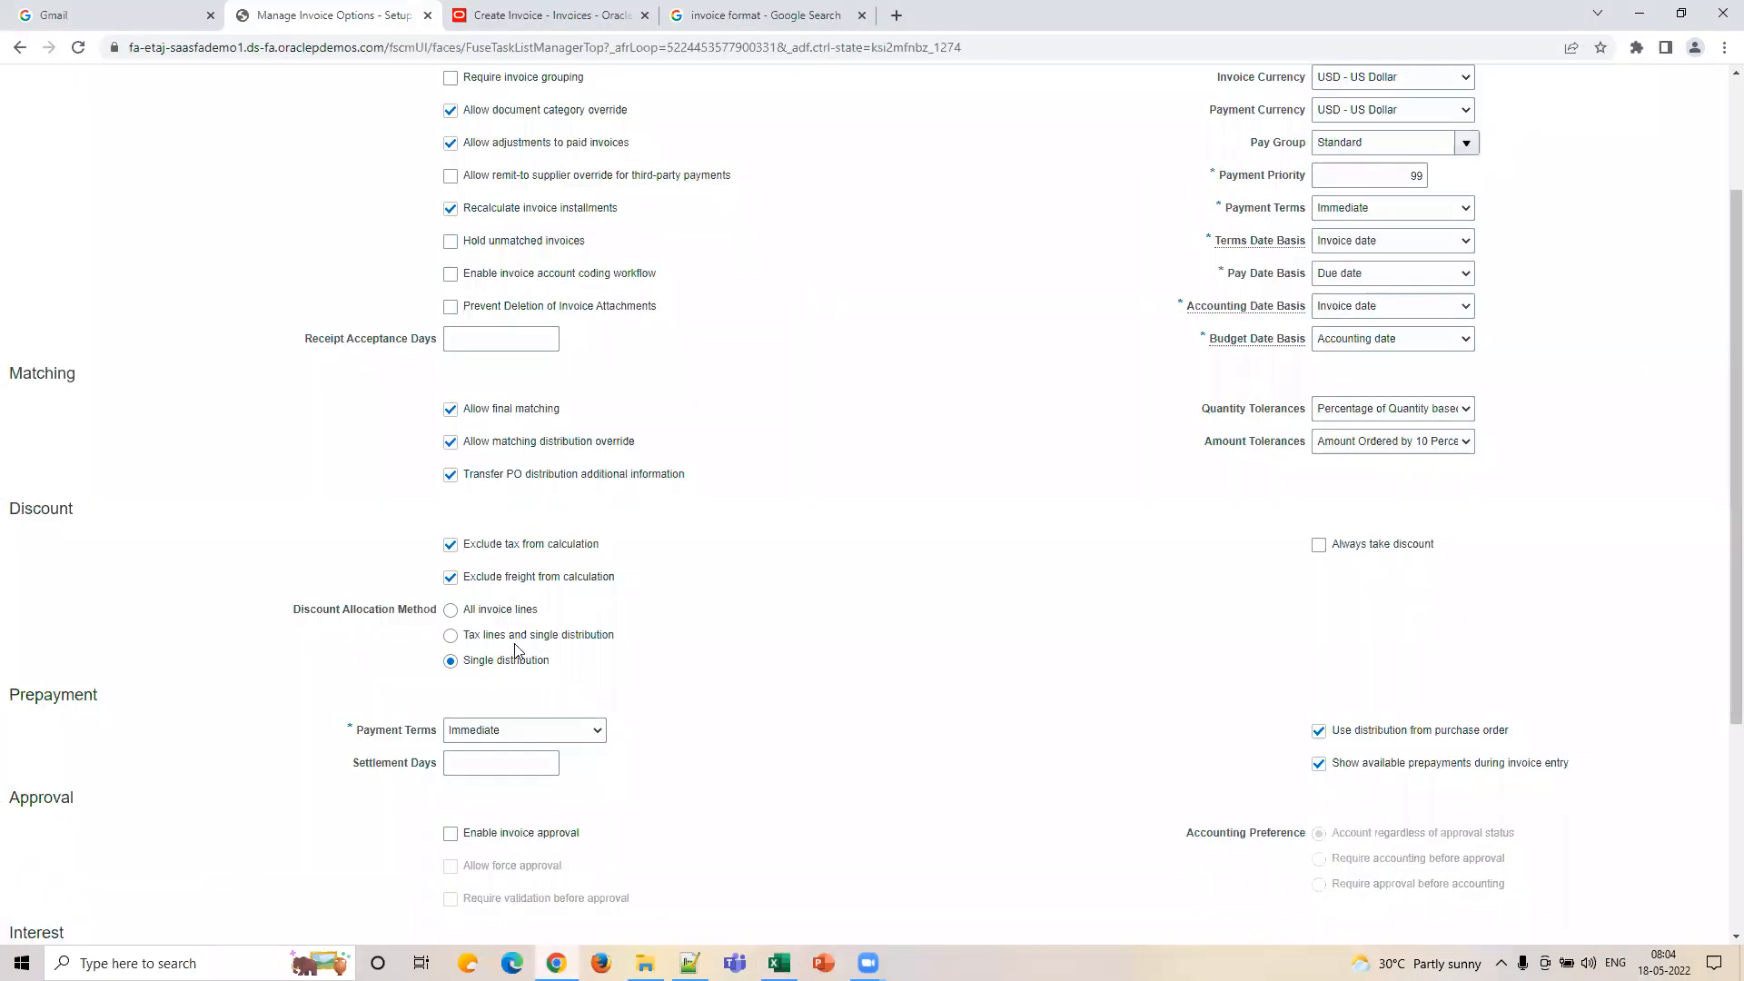
Examine the discount allocation methods against the sample invoice's lines and the Create Invoice page.
{"action": "left_click", "coordinate": [717, 15]}
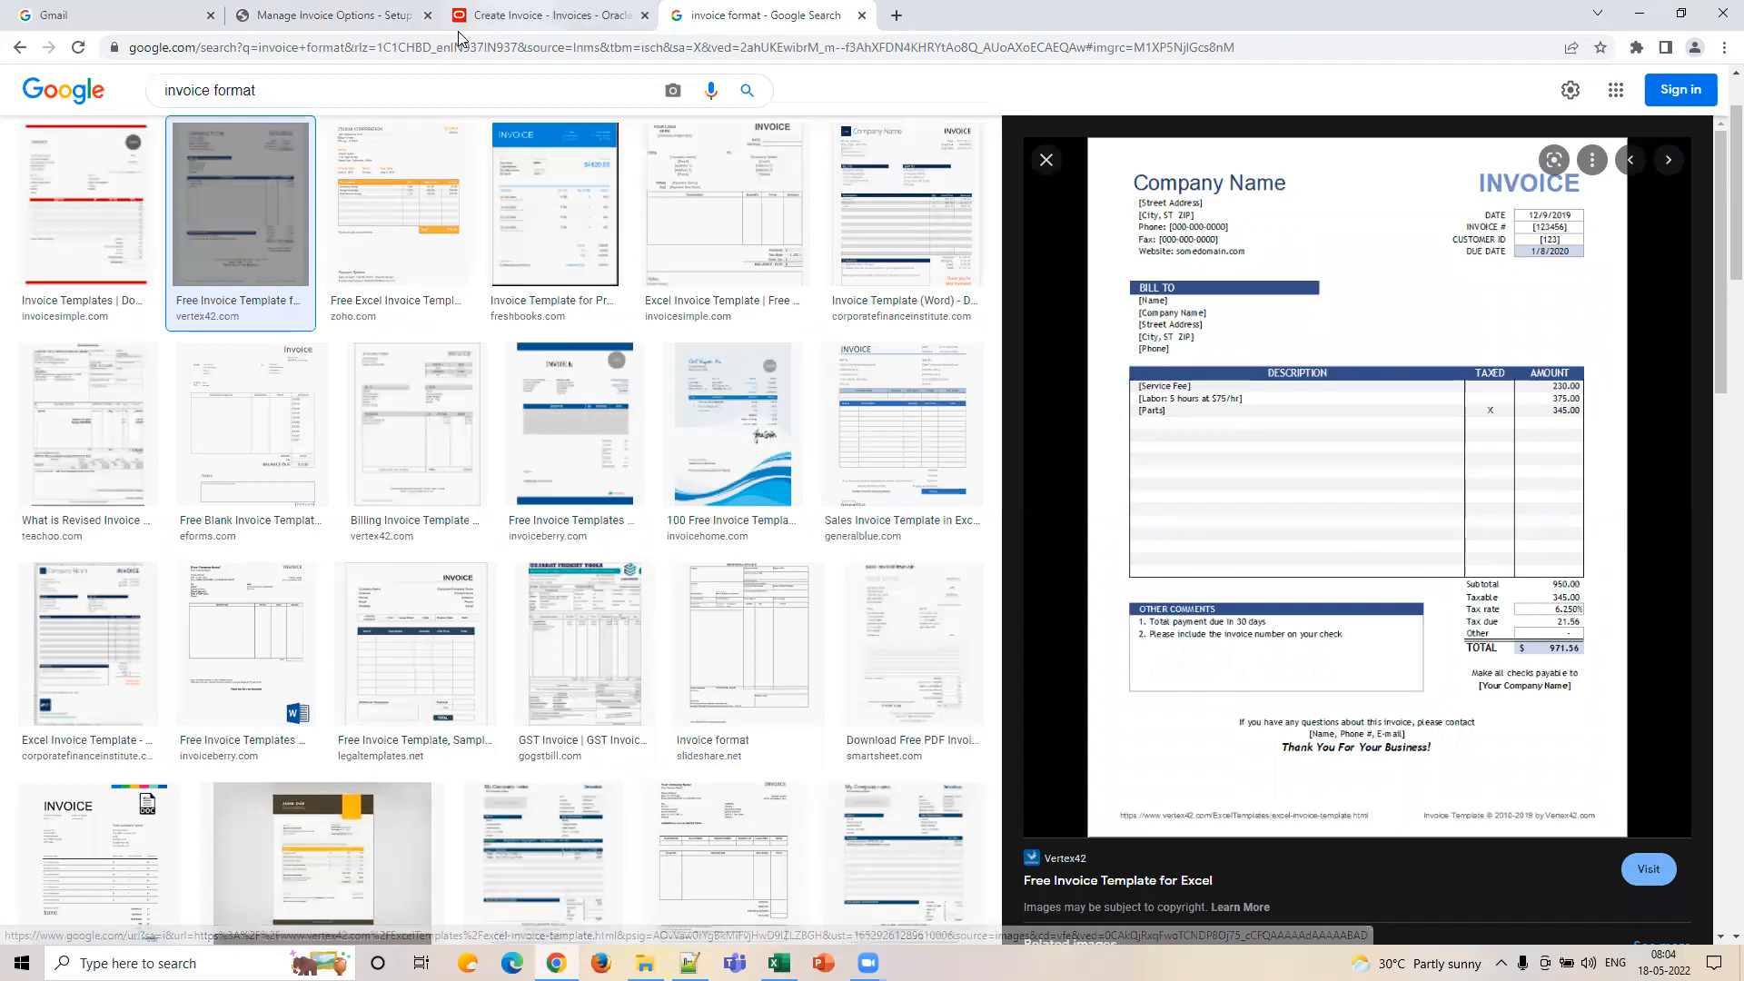
{"action": "left_click", "coordinate": [545, 16]}
{"action": "left_click", "coordinate": [345, 15]}
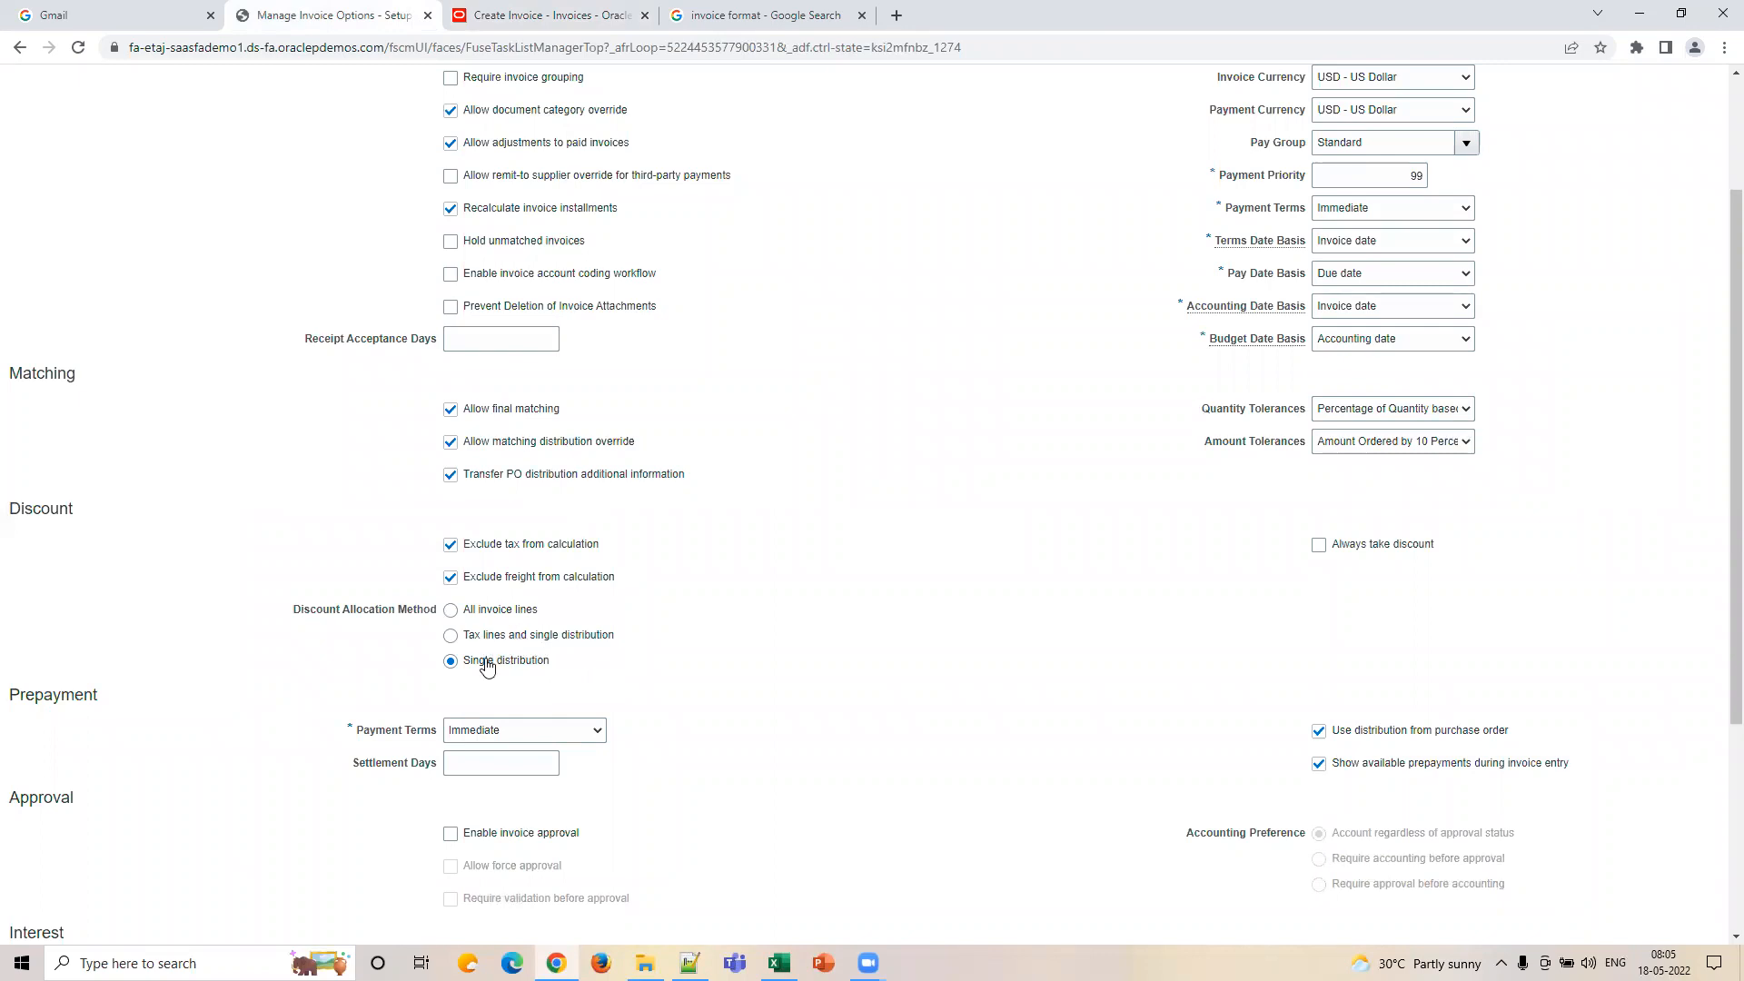
{"action": "left_click", "coordinate": [763, 15]}
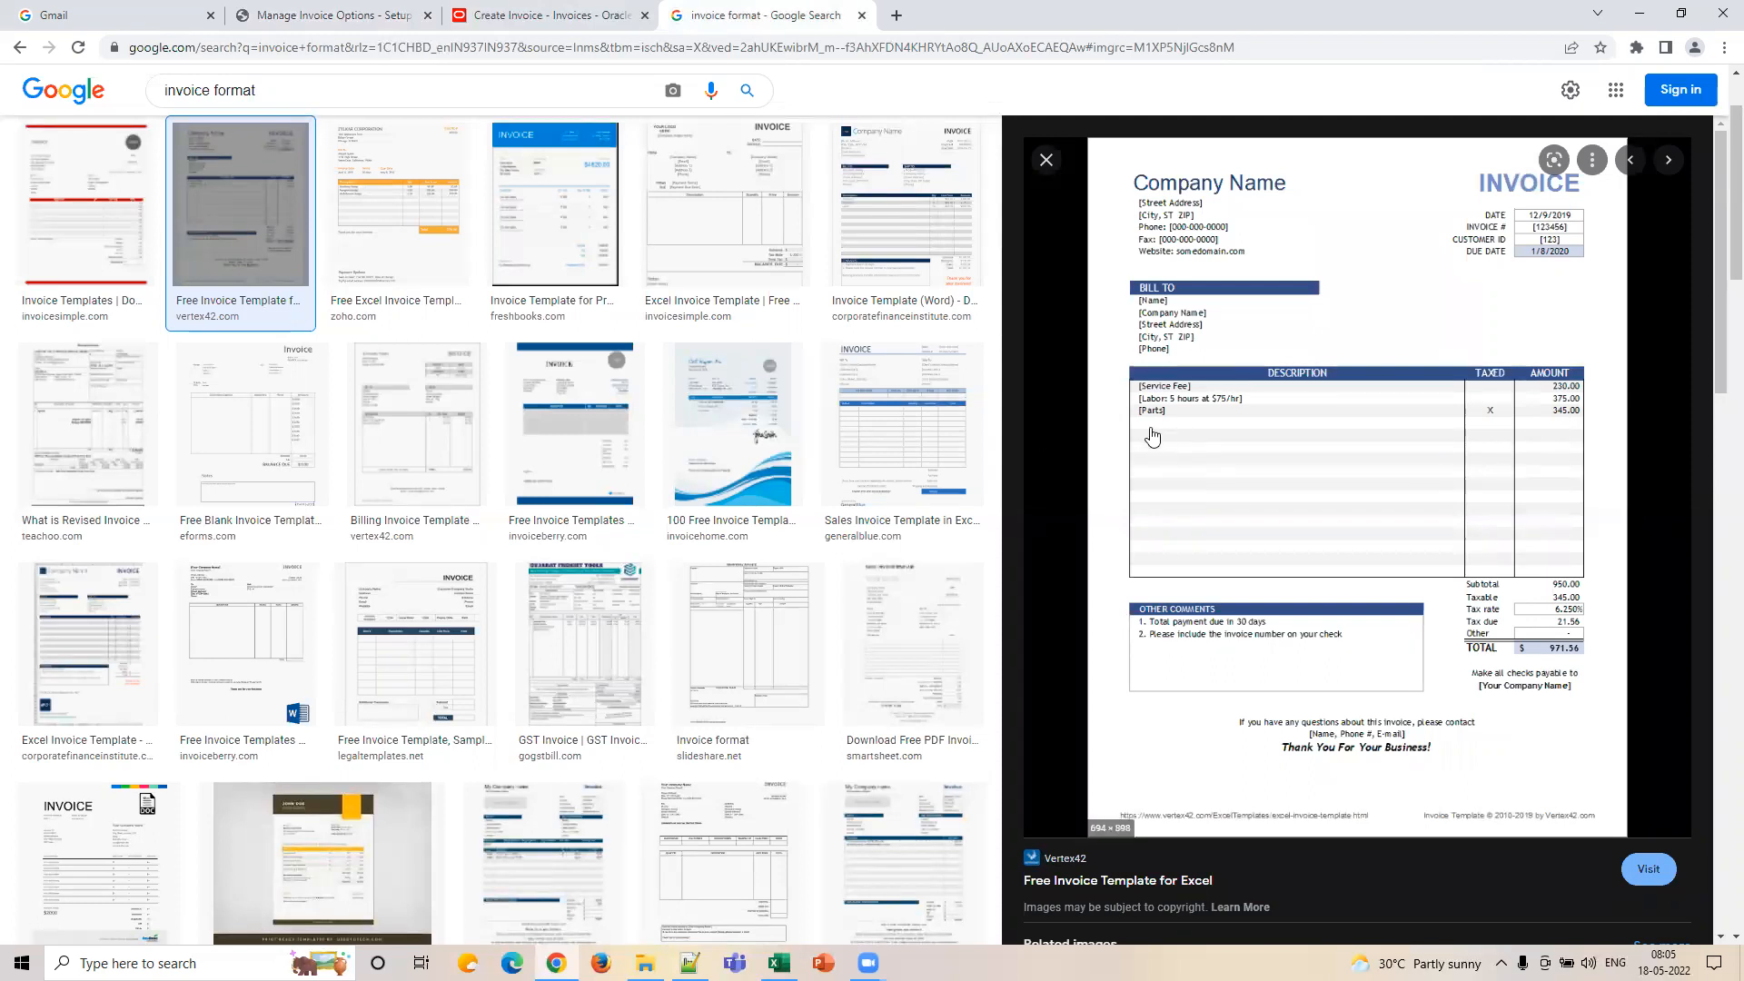
{"action": "left_click", "coordinate": [451, 19]}
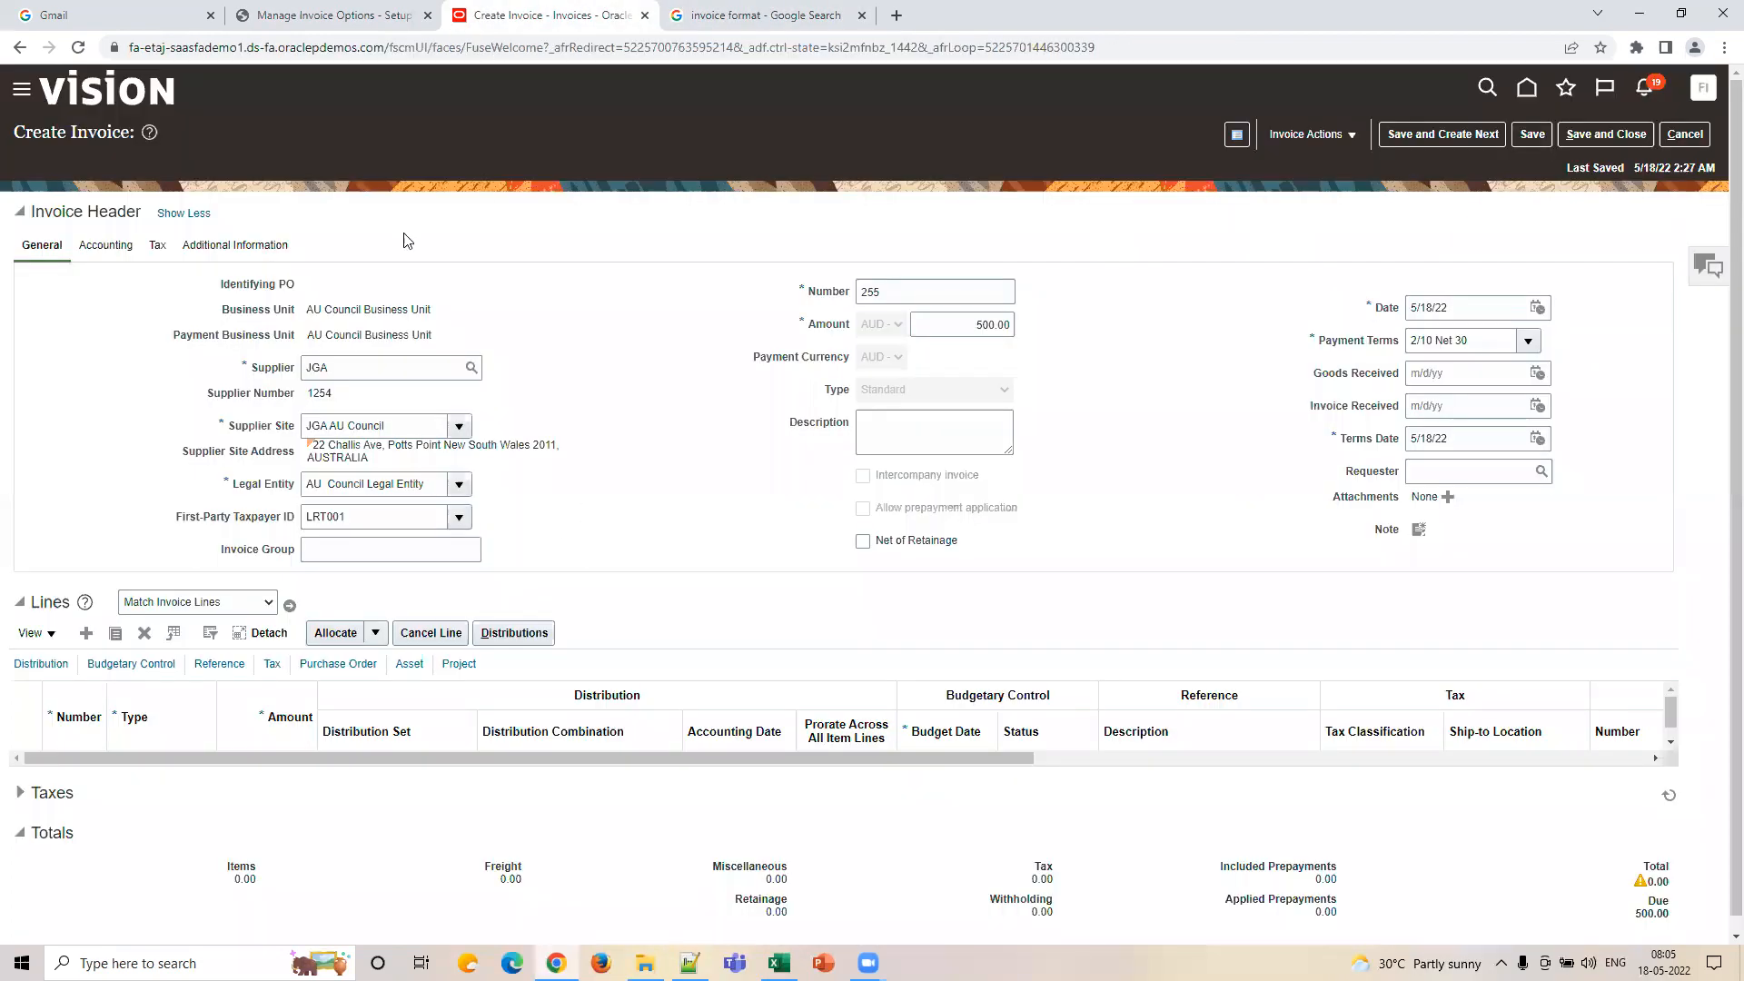
{"action": "left_click", "coordinate": [298, 15]}
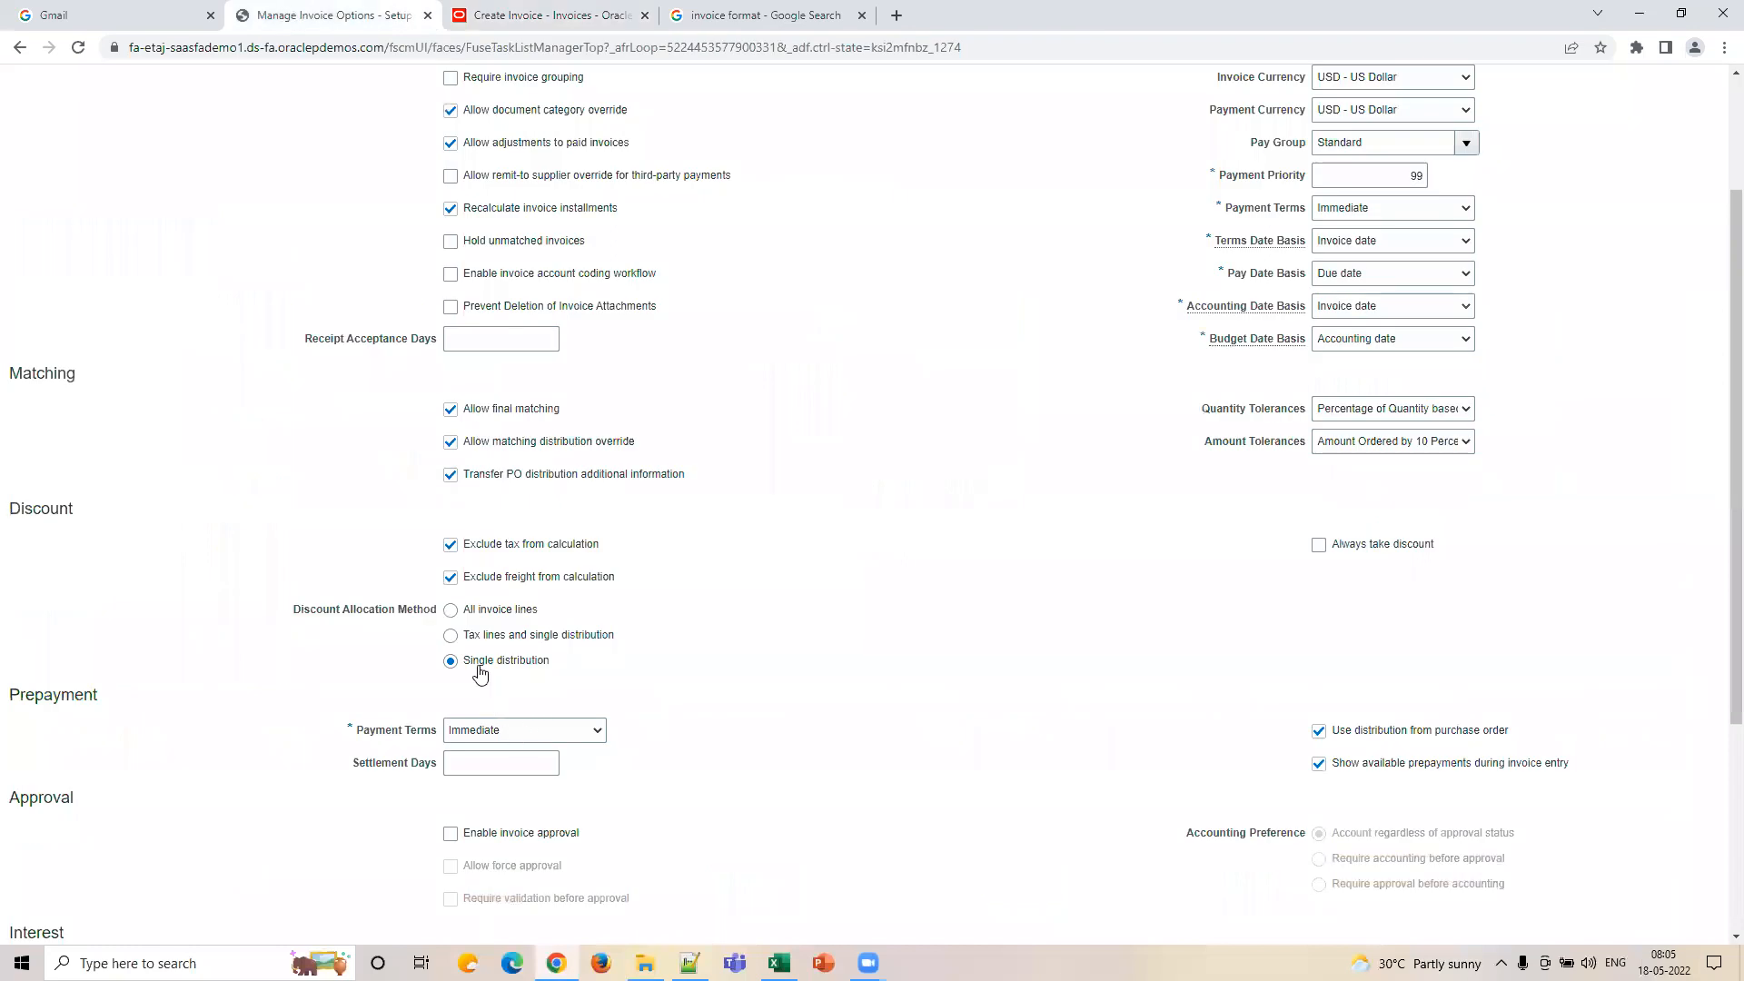
Examine the Prepayment payment terms choices and compare them with the payment terms under Invoice Entry.
{"action": "scroll", "coordinate": [973, 722], "scroll_direction": "down", "scroll_amount": 3}
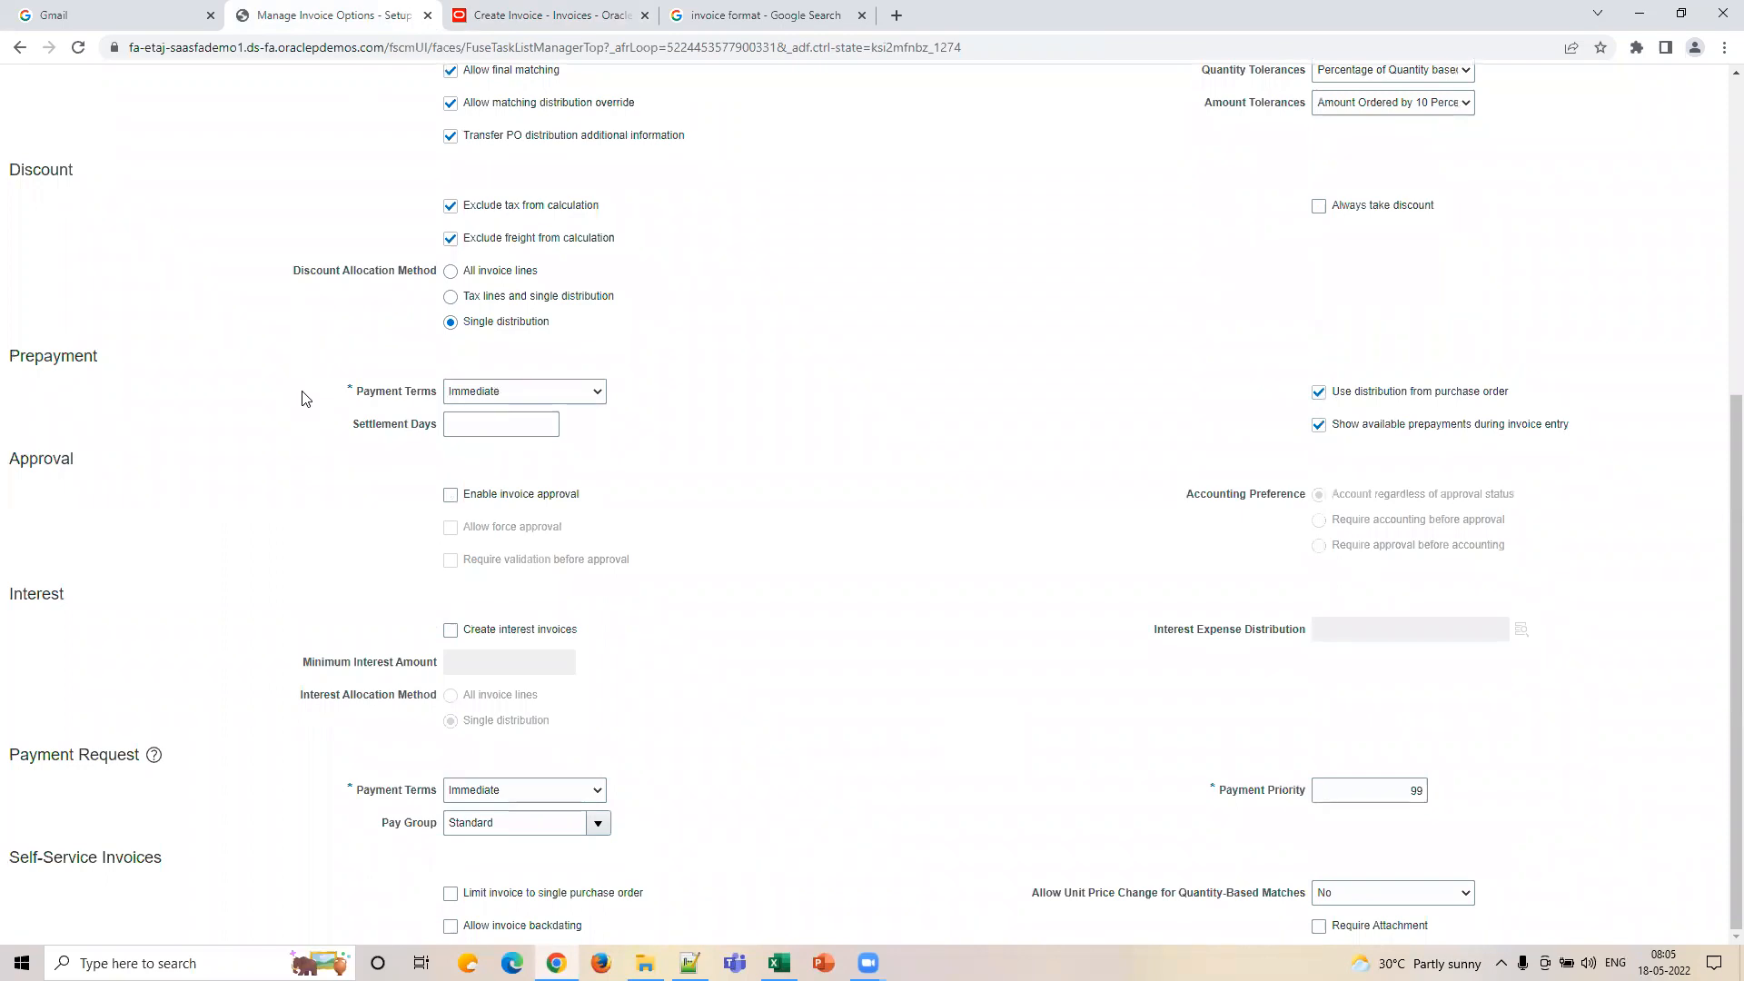
{"action": "left_click", "coordinate": [505, 400]}
{"action": "left_click", "coordinate": [505, 400]}
{"action": "scroll", "coordinate": [1171, 319], "scroll_direction": "up", "scroll_amount": 4}
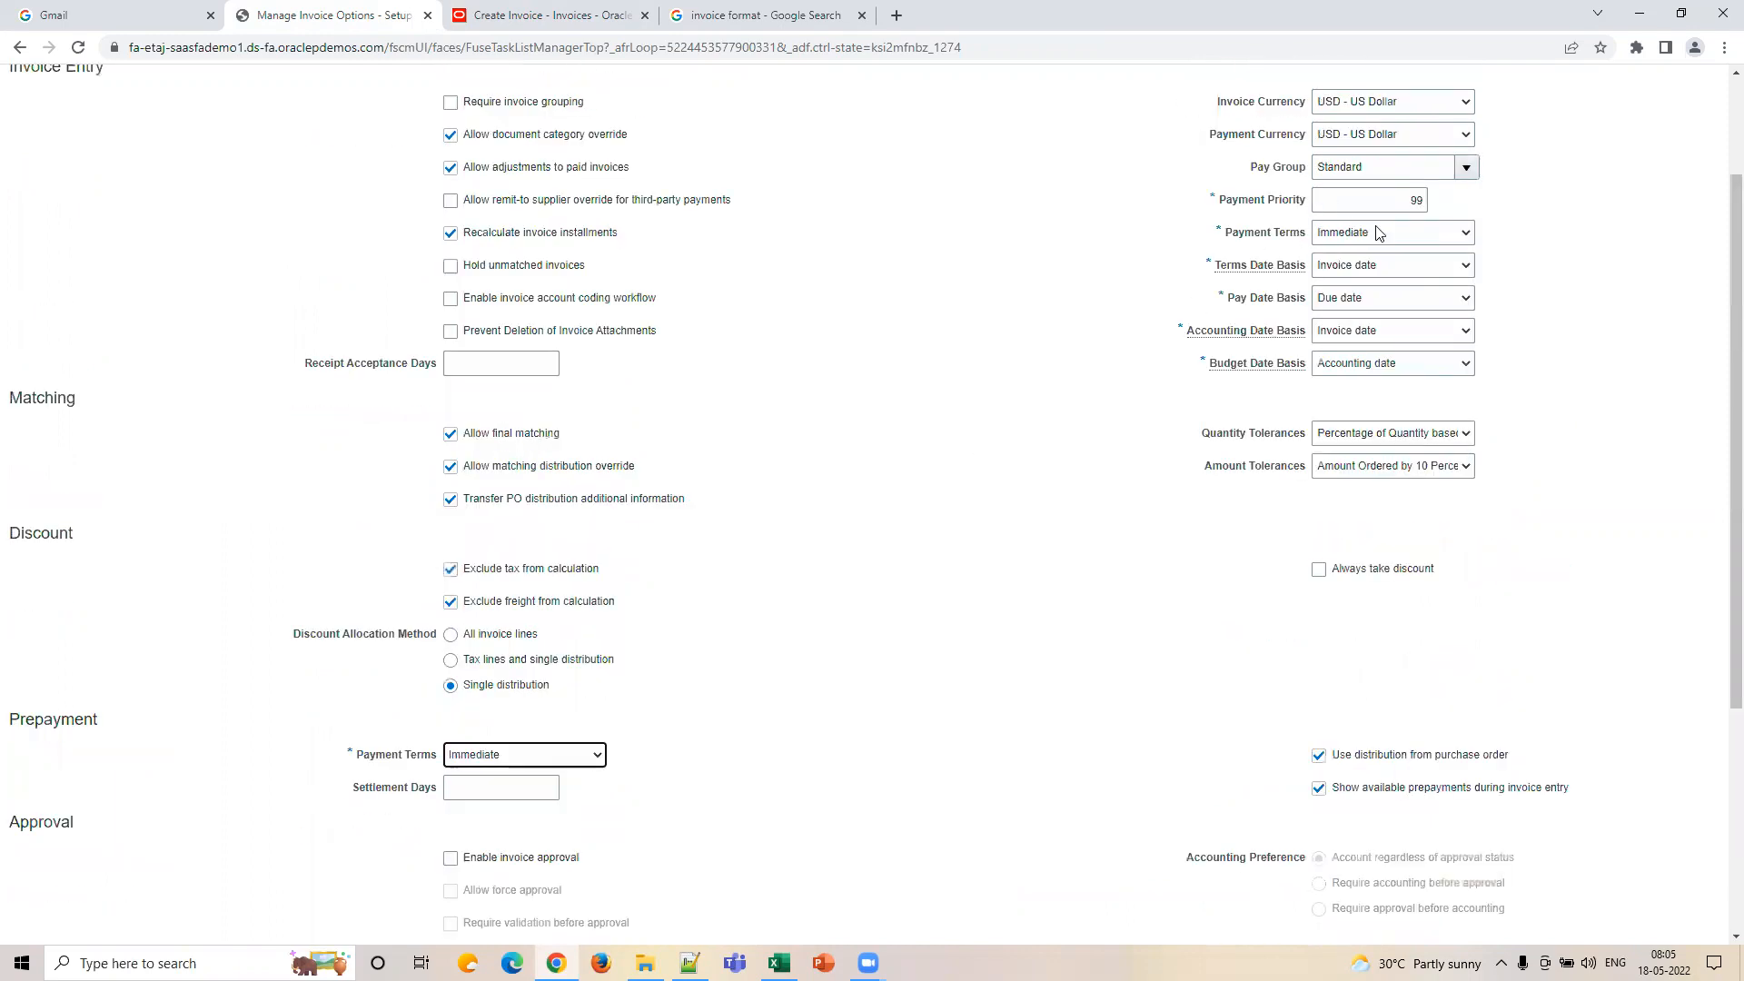
{"action": "scroll", "coordinate": [690, 713], "scroll_direction": "down", "scroll_amount": 2}
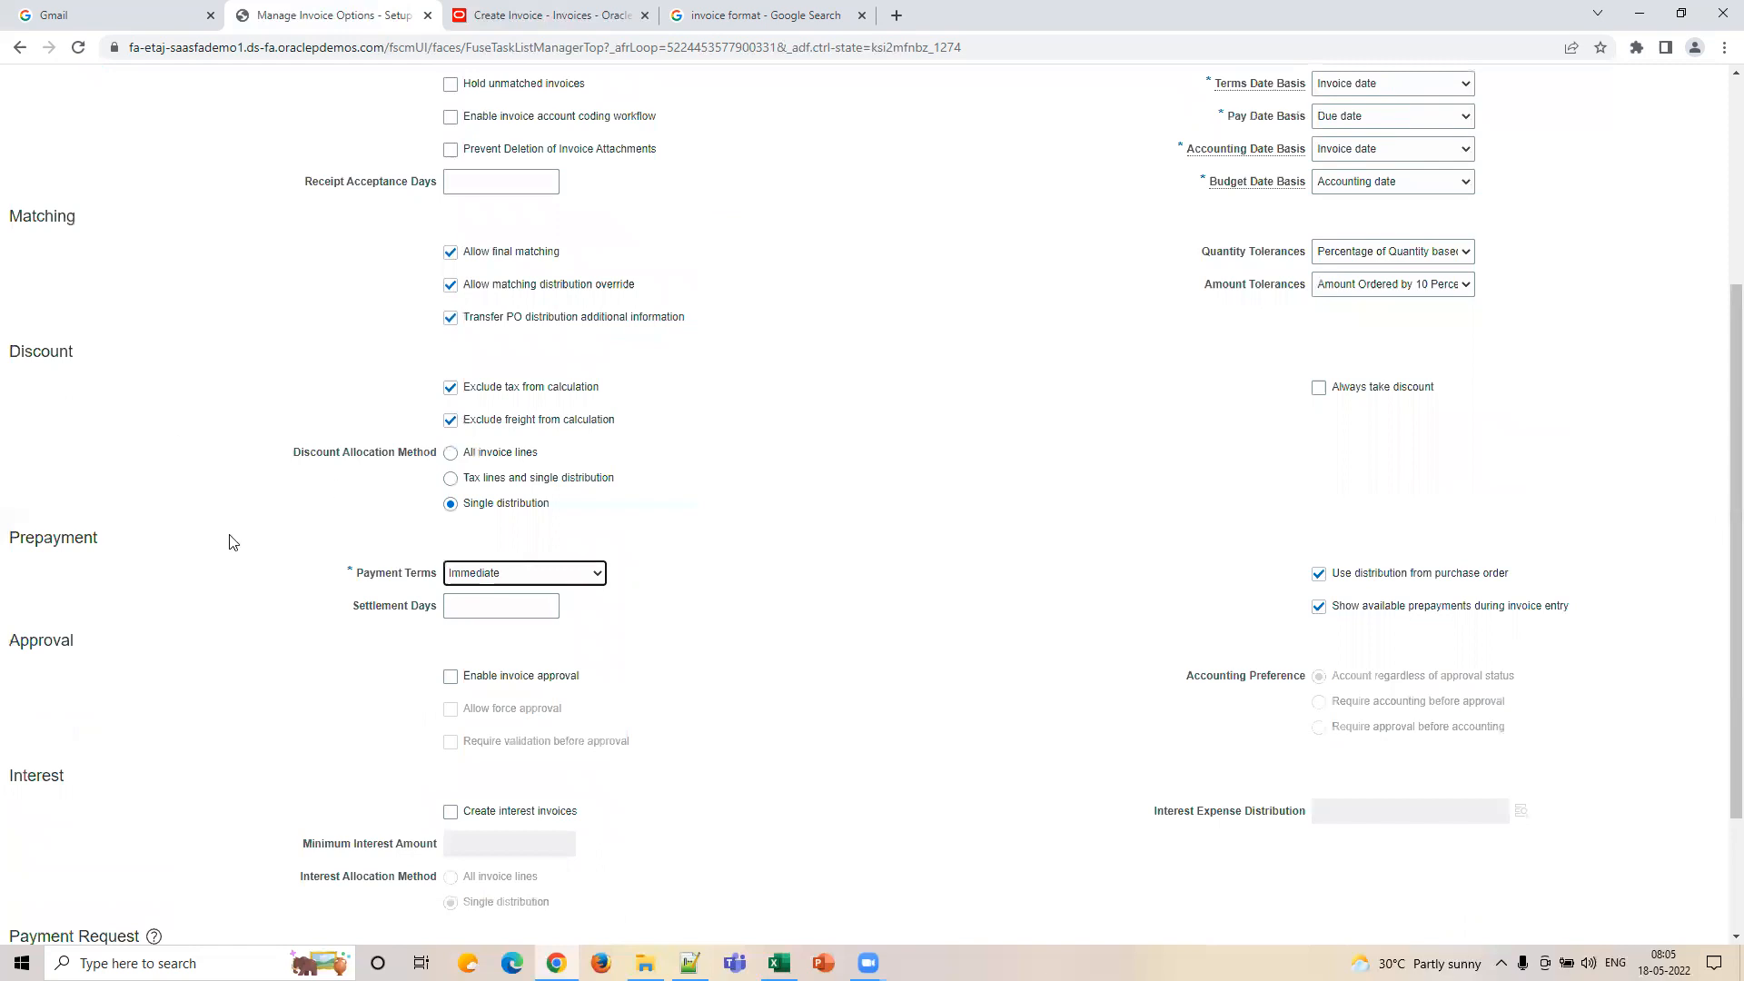
{"action": "scroll", "coordinate": [501, 594], "scroll_direction": "down", "scroll_amount": 2}
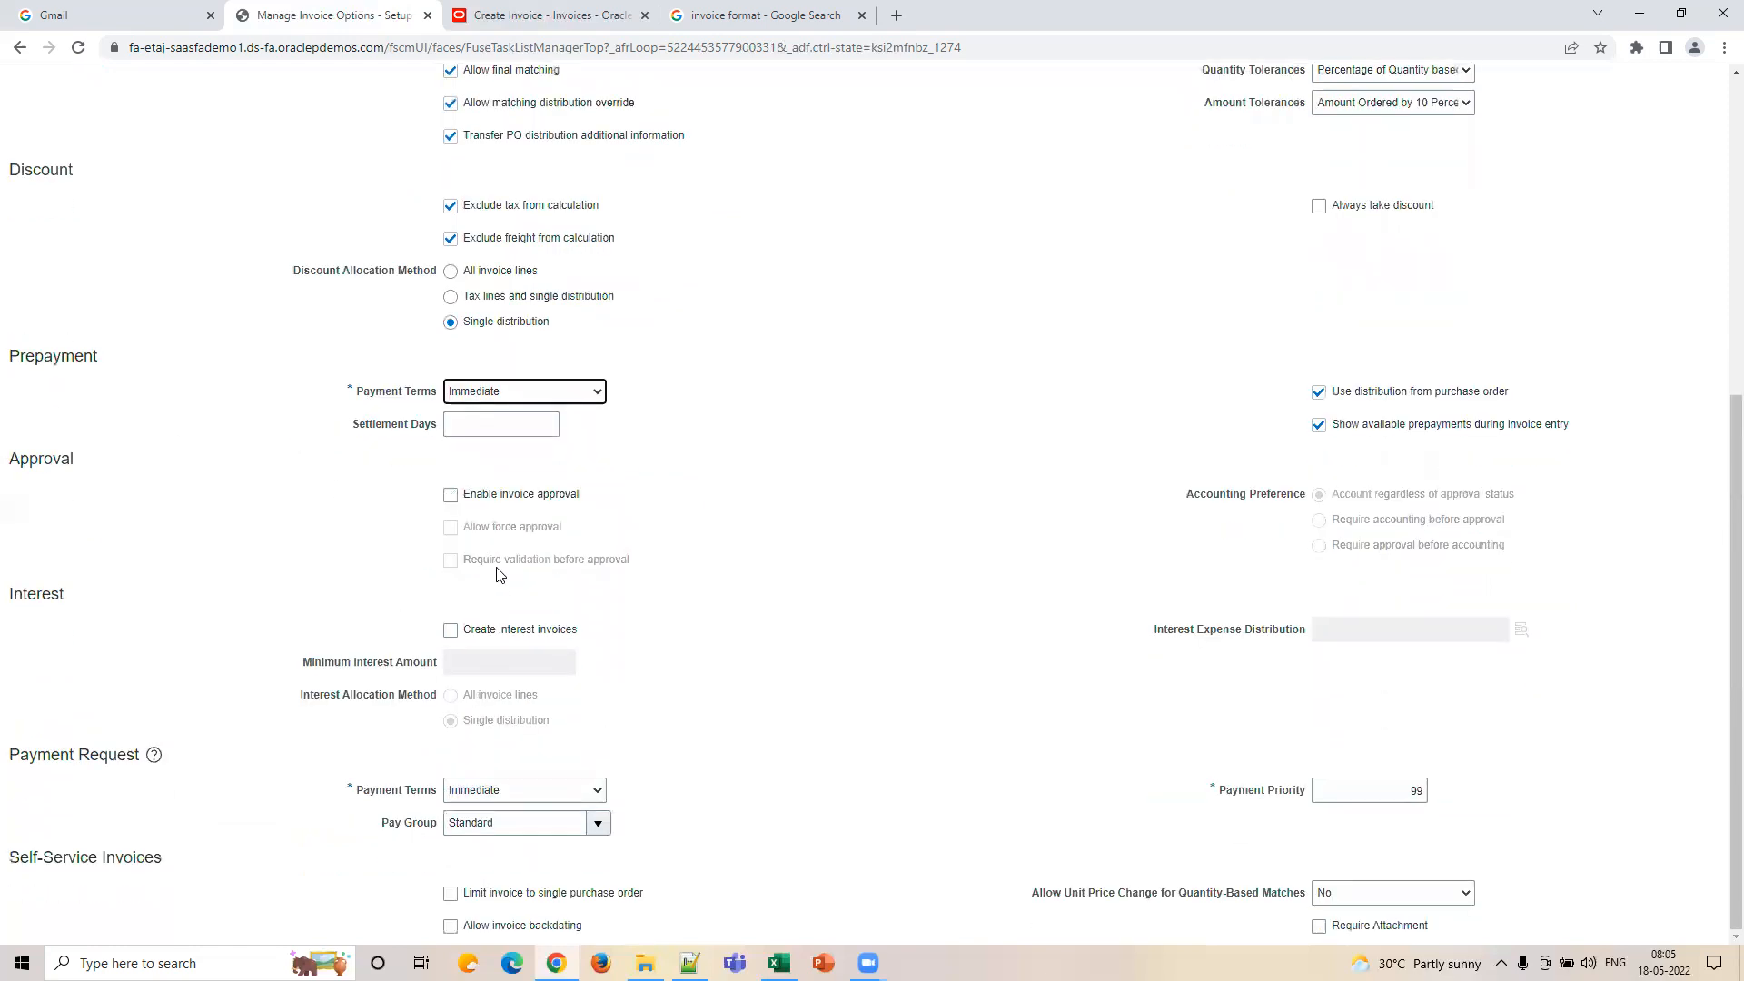
Enter 30 as the prepayment Settlement Days, and clear the value again.
{"action": "left_click", "coordinate": [495, 431]}
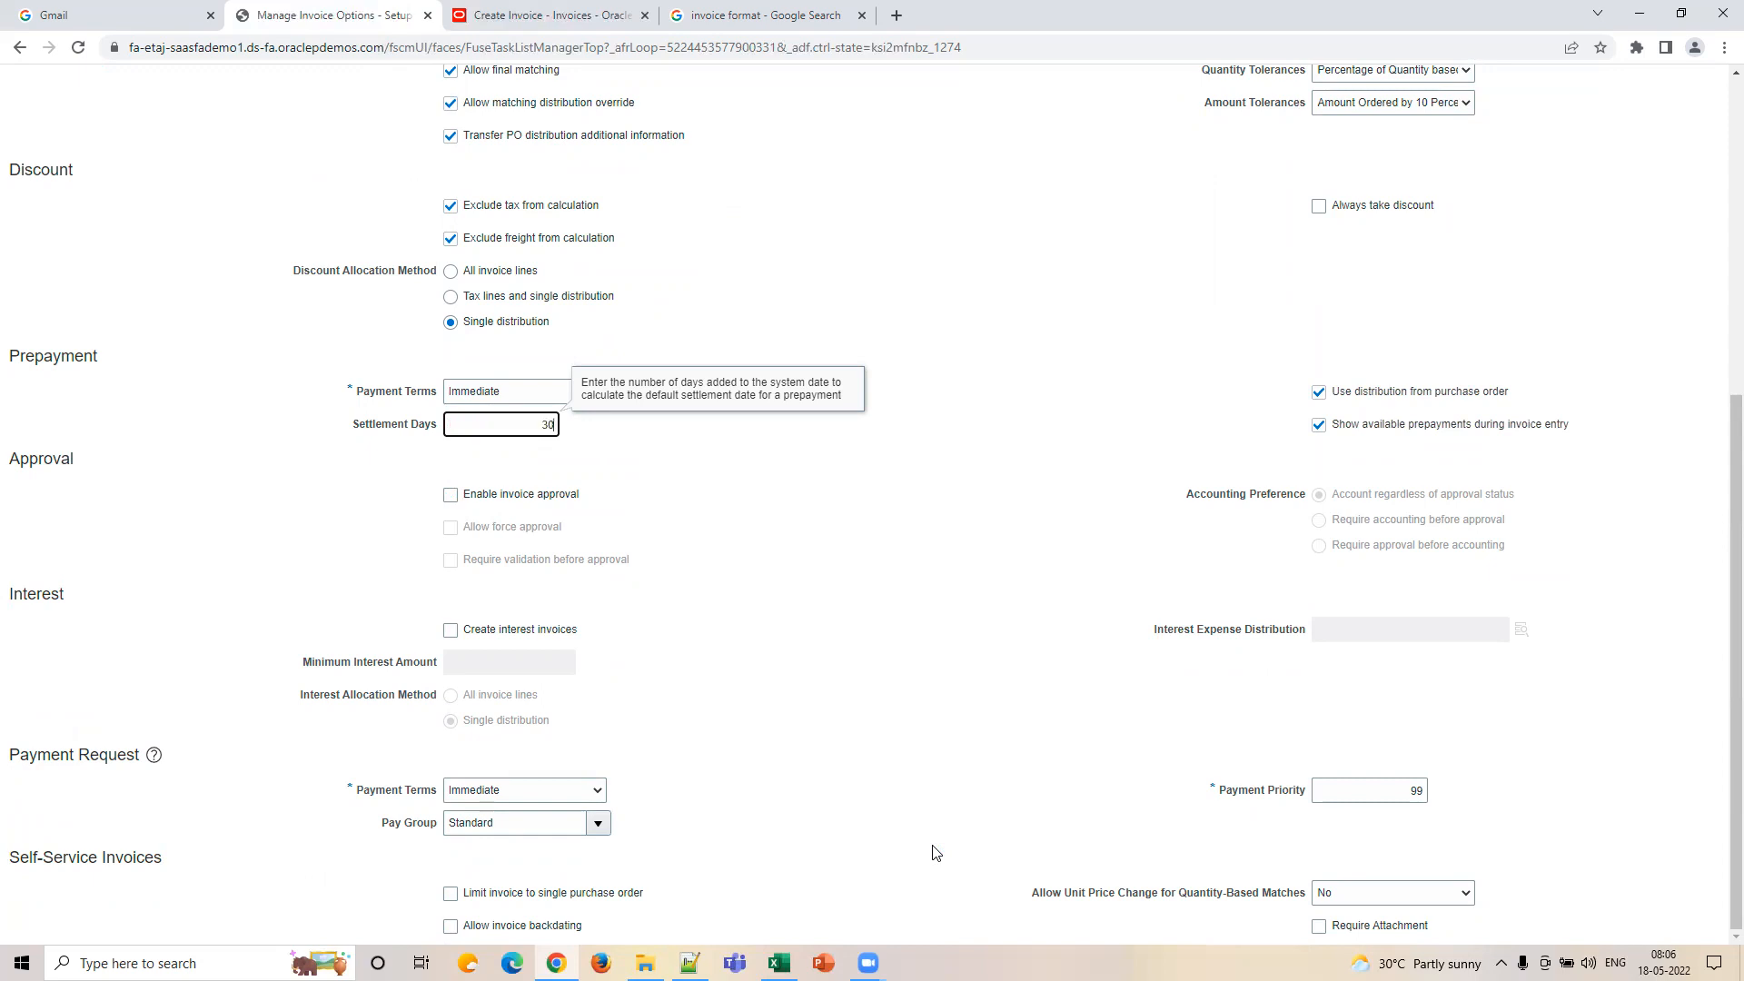
{"action": "left_click", "coordinate": [936, 601]}
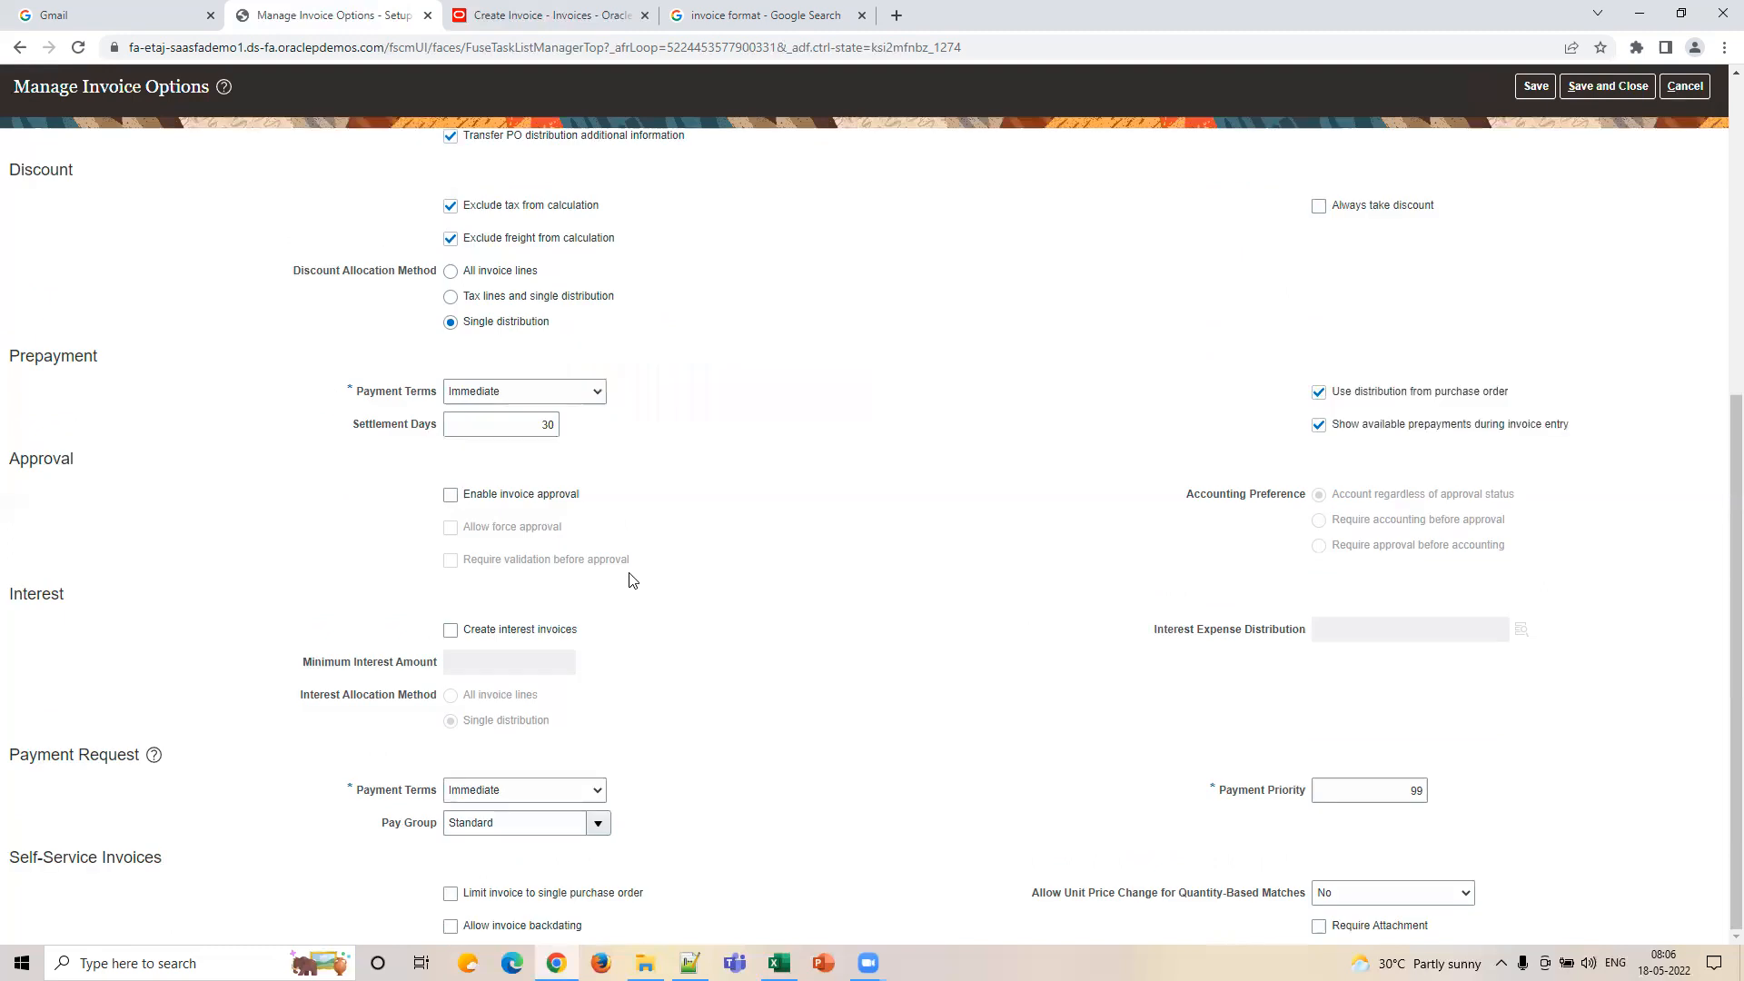
{"action": "double_click", "coordinate": [538, 419]}
{"action": "key", "text": "BackSpace"}
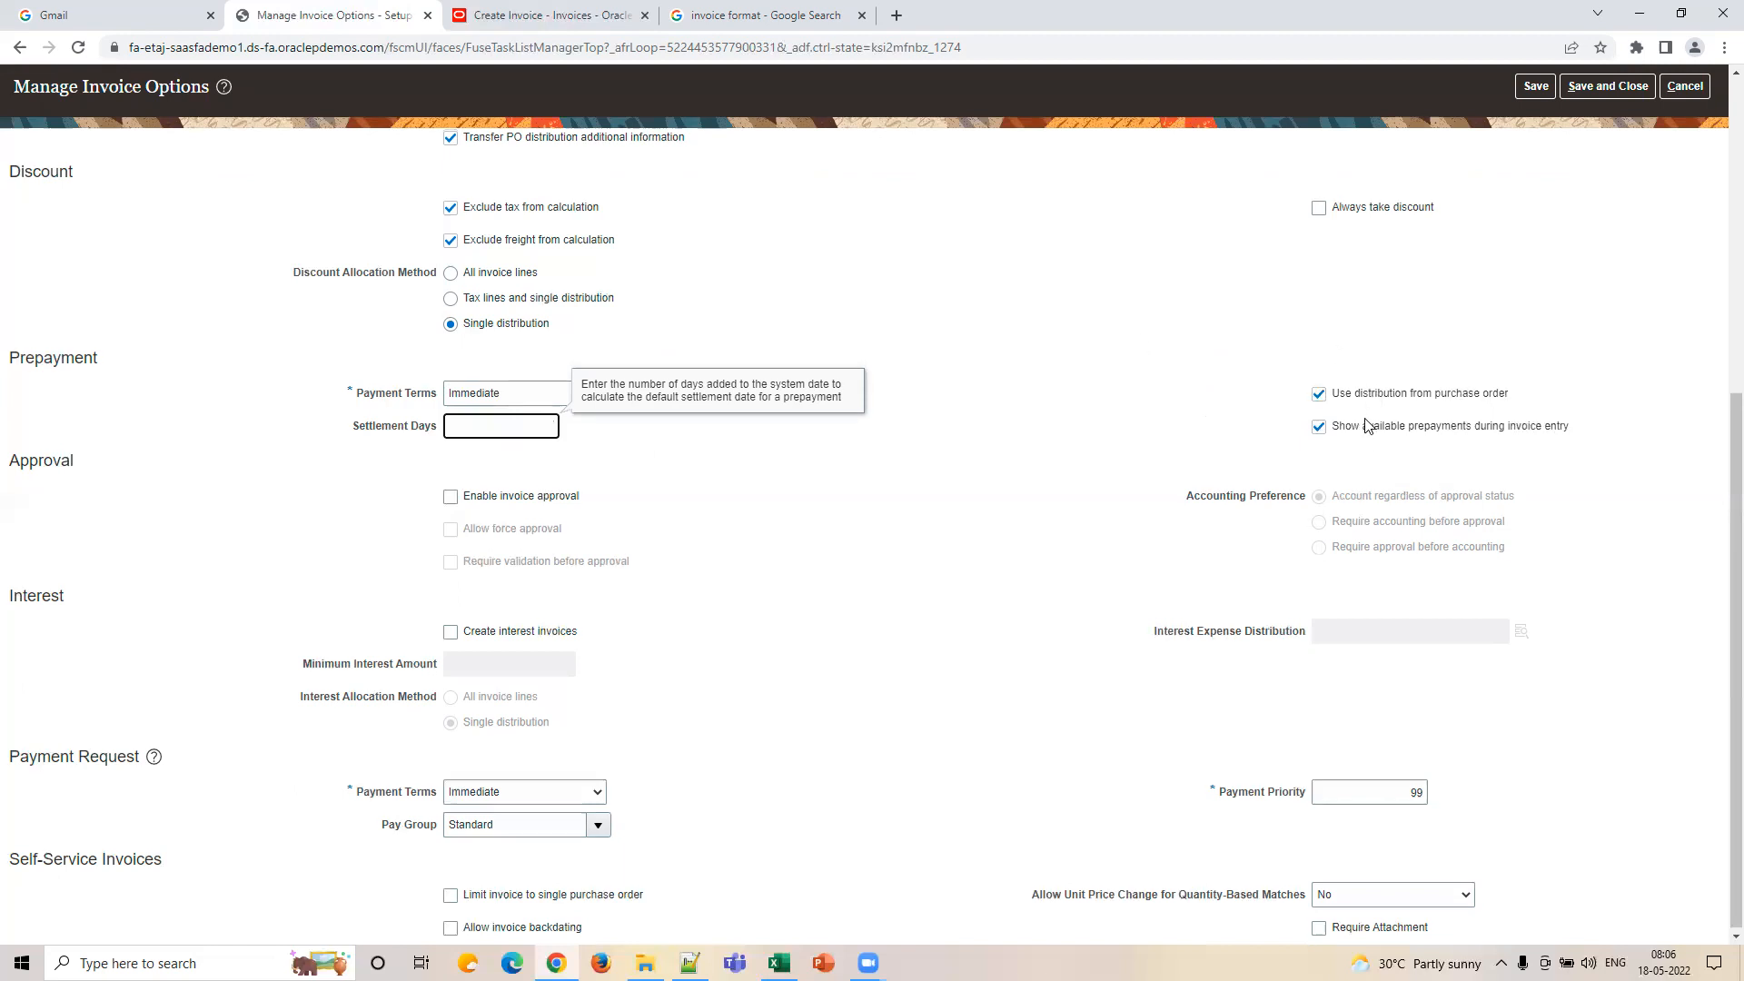
Examine the prepayment and approval options in Manage Invoice Options alongside the Create Invoice page.
{"action": "scroll", "coordinate": [1344, 473], "scroll_direction": "up", "scroll_amount": 1}
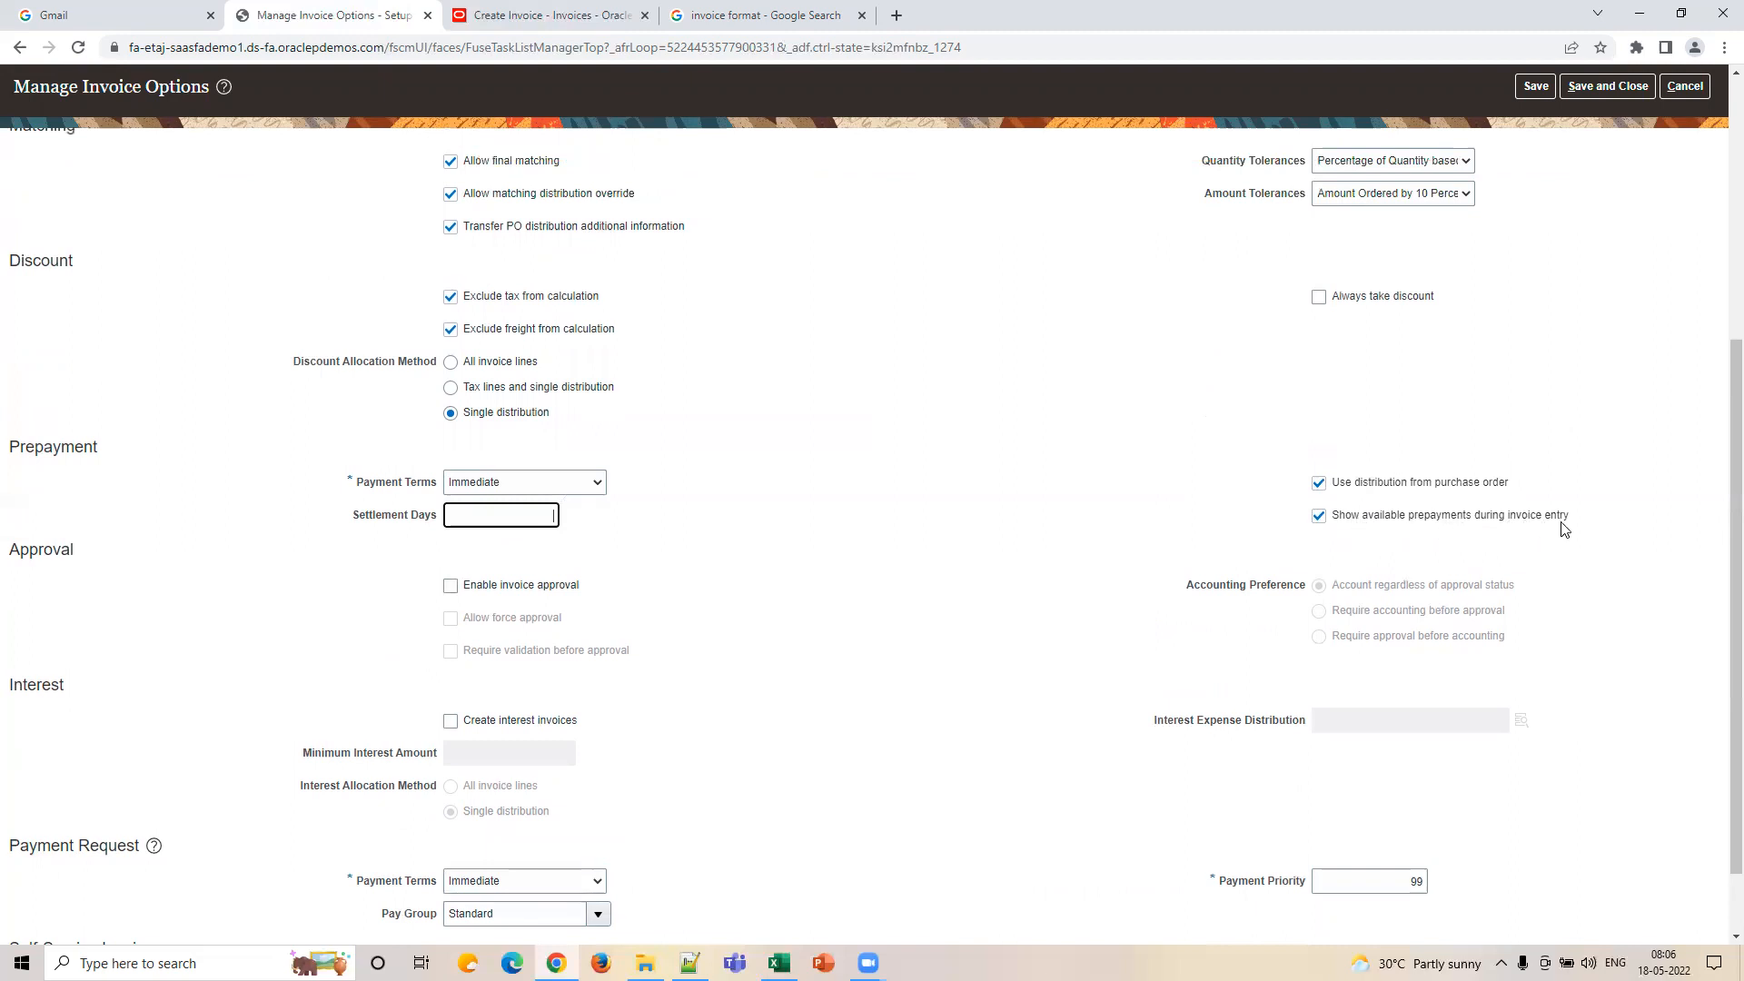
{"action": "scroll", "coordinate": [1303, 581], "scroll_direction": "up", "scroll_amount": 3}
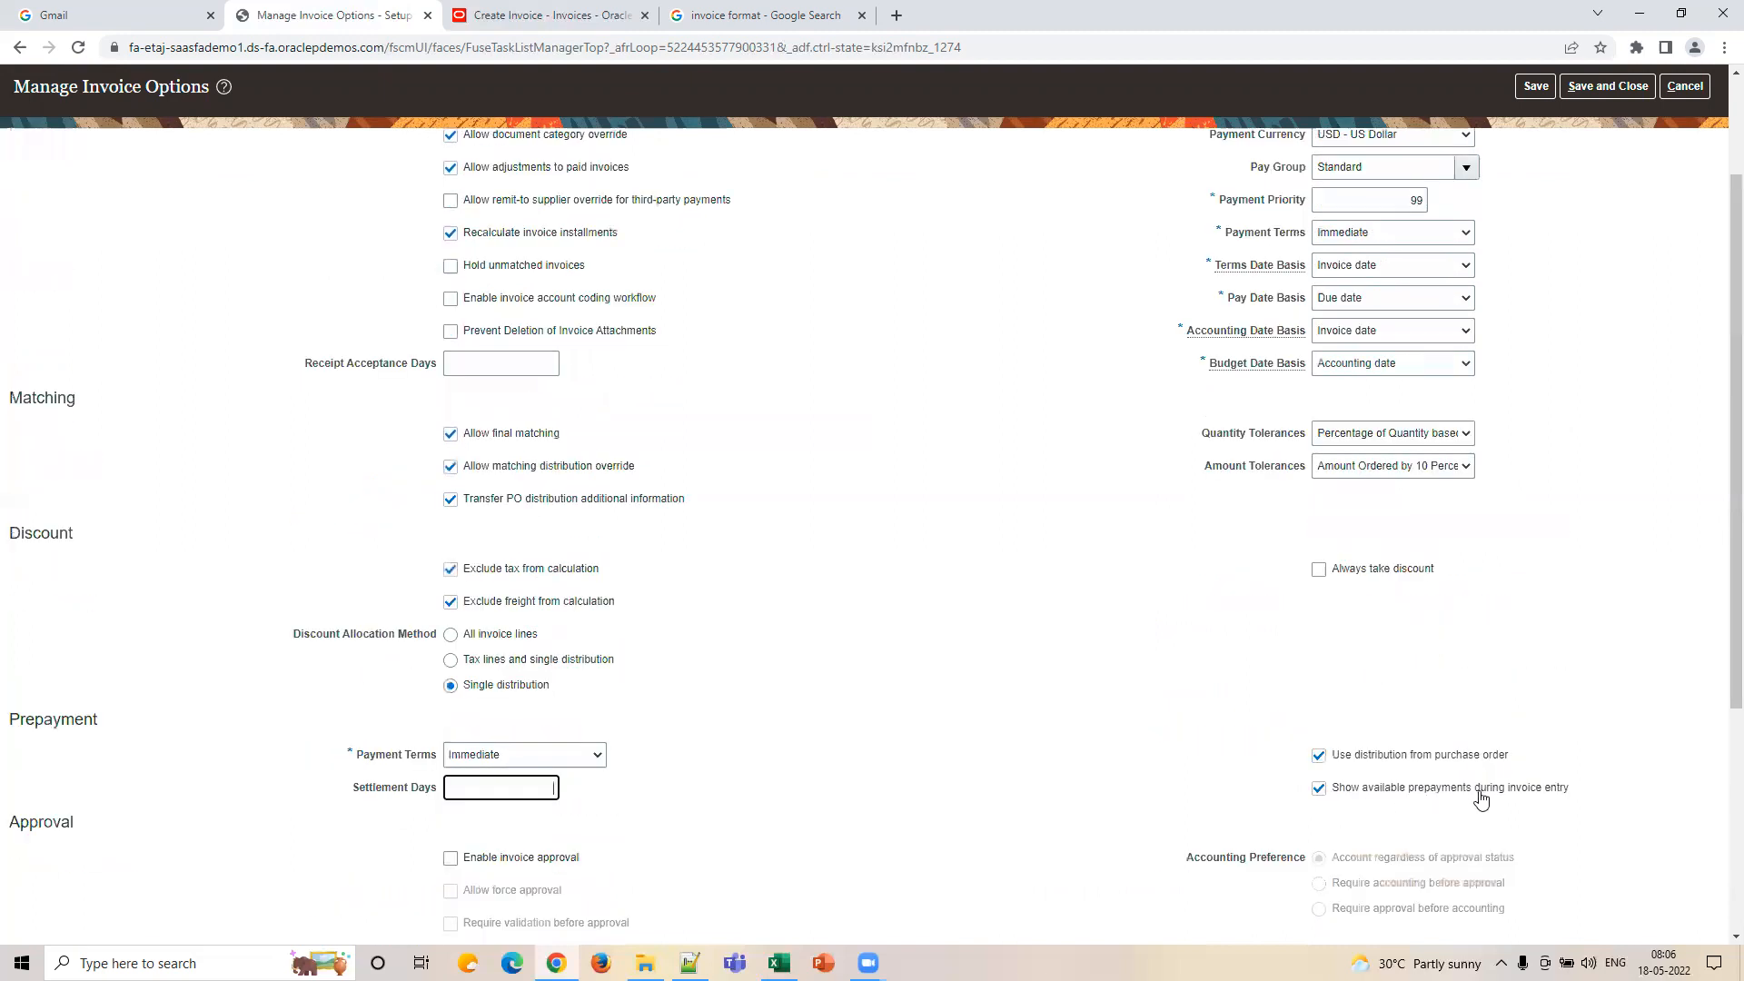
{"action": "left_click", "coordinate": [545, 15]}
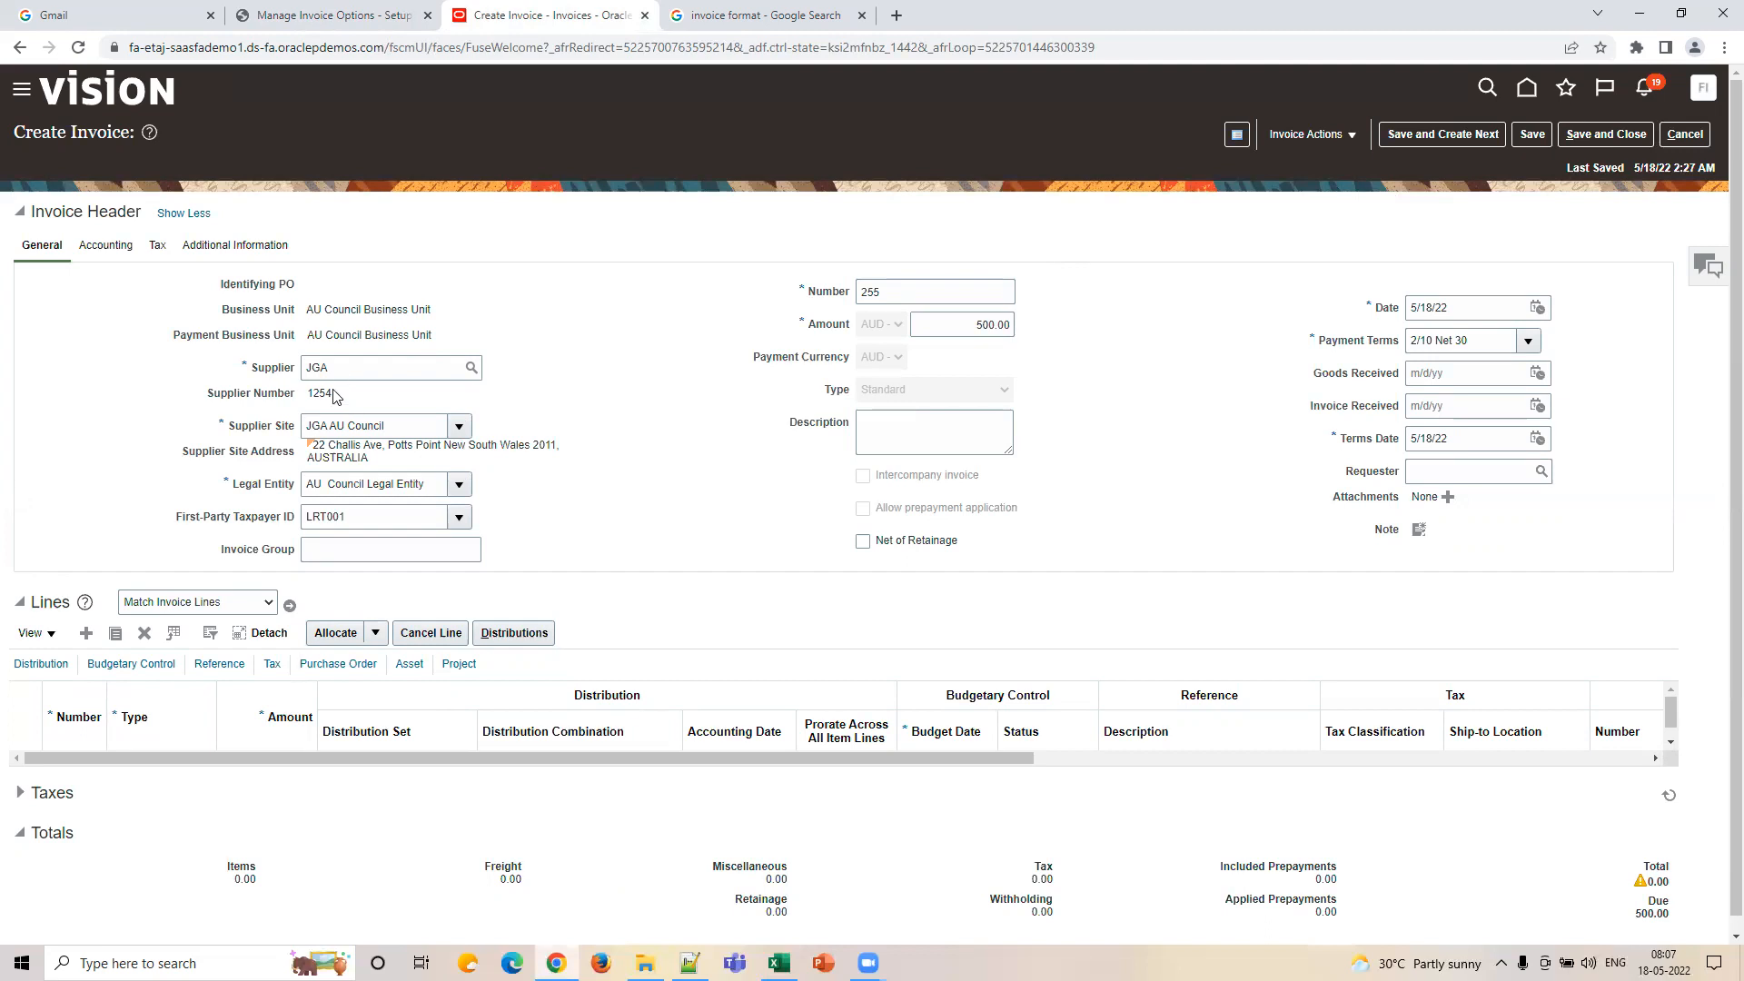
{"action": "left_click", "coordinate": [379, 22]}
{"action": "scroll", "coordinate": [1175, 662], "scroll_direction": "down", "scroll_amount": 2}
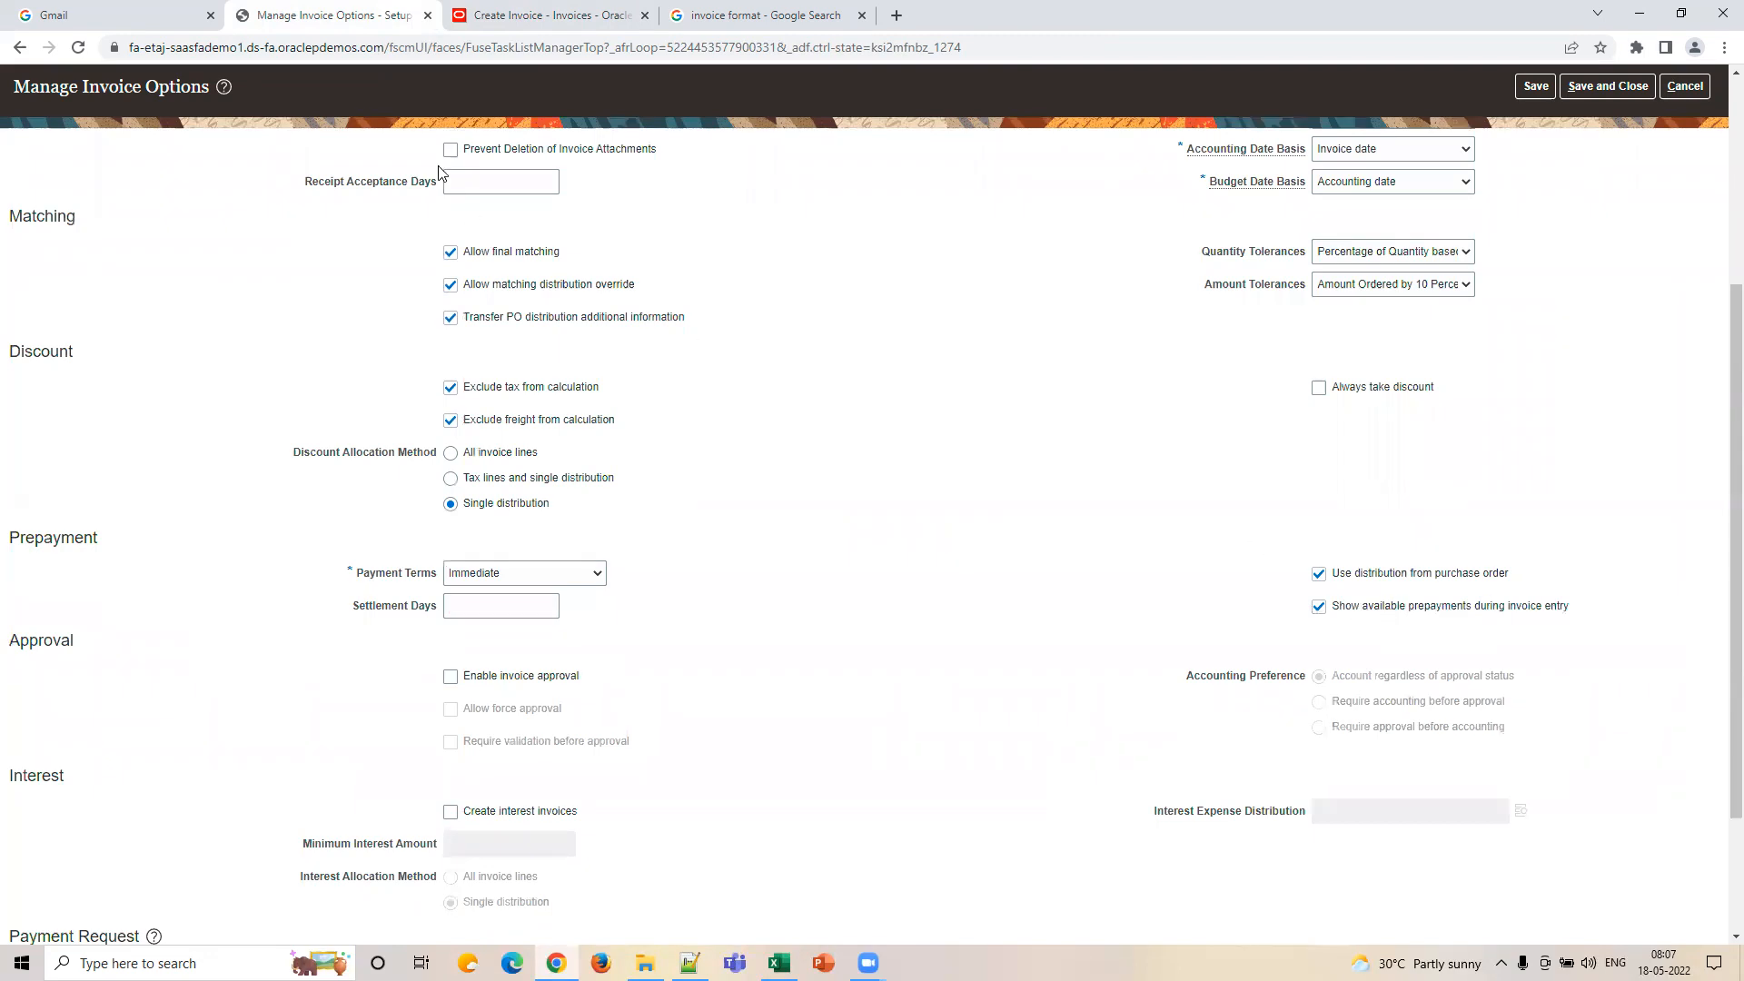
{"action": "left_click", "coordinate": [552, 12]}
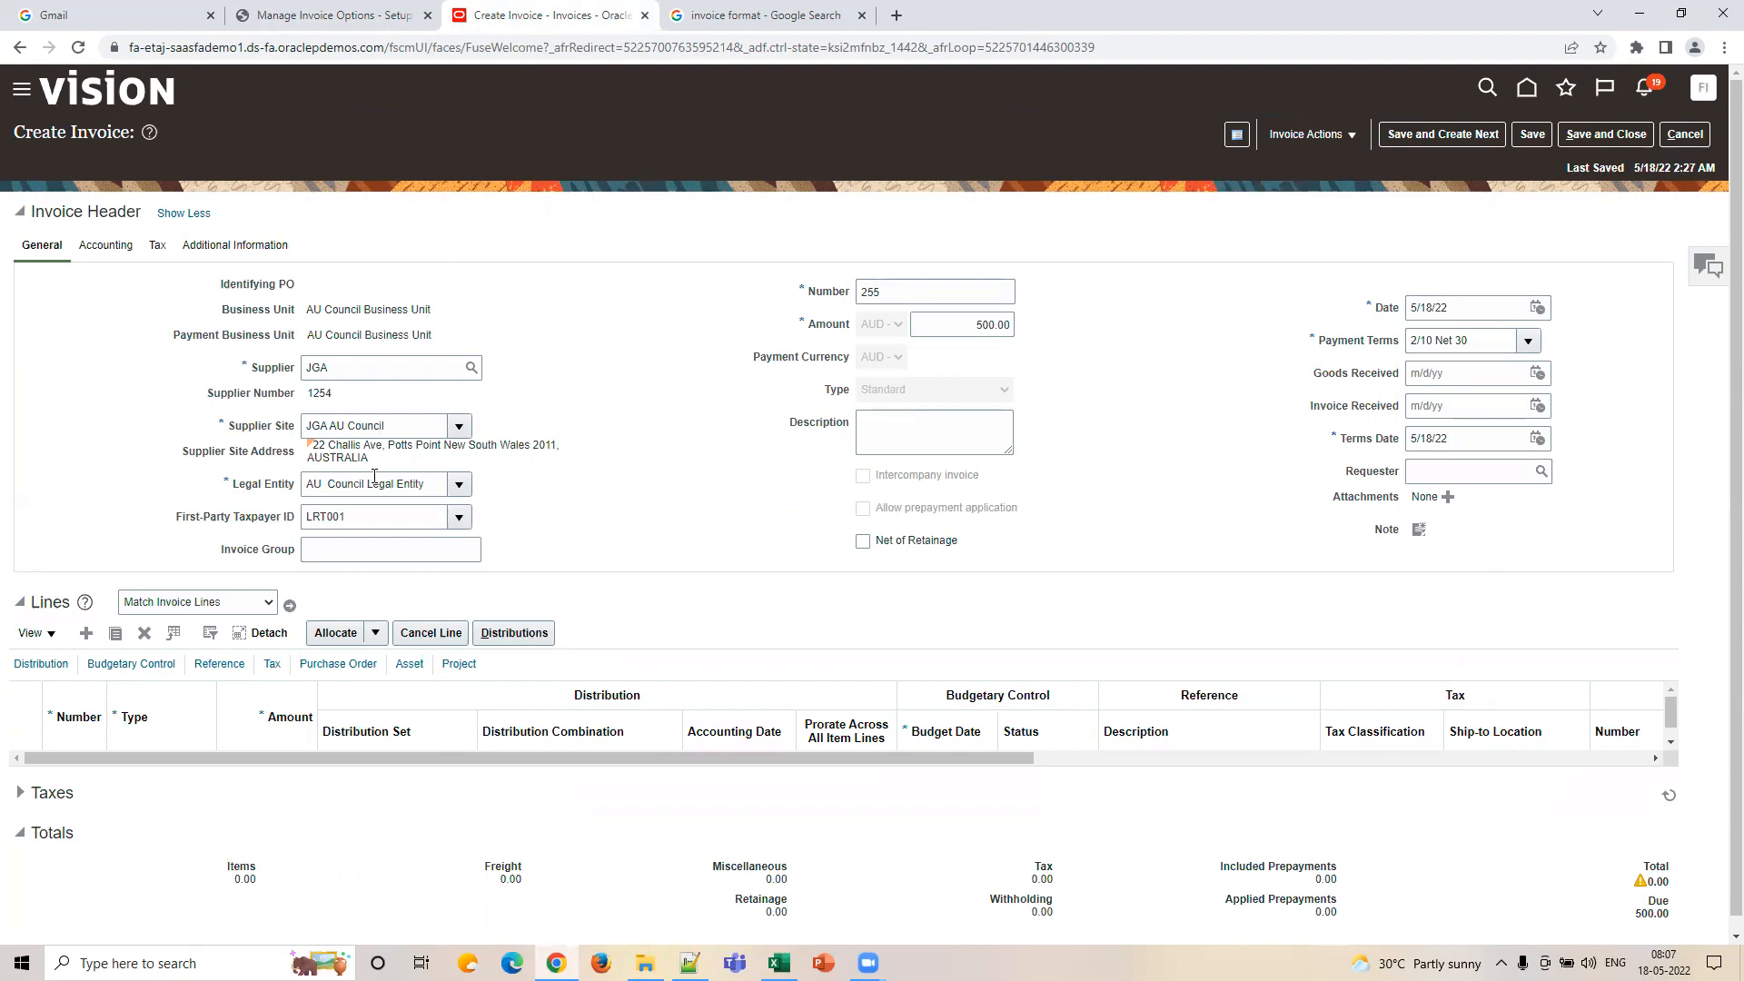
{"action": "left_click", "coordinate": [391, 25]}
{"action": "scroll", "coordinate": [779, 683], "scroll_direction": "down", "scroll_amount": 2}
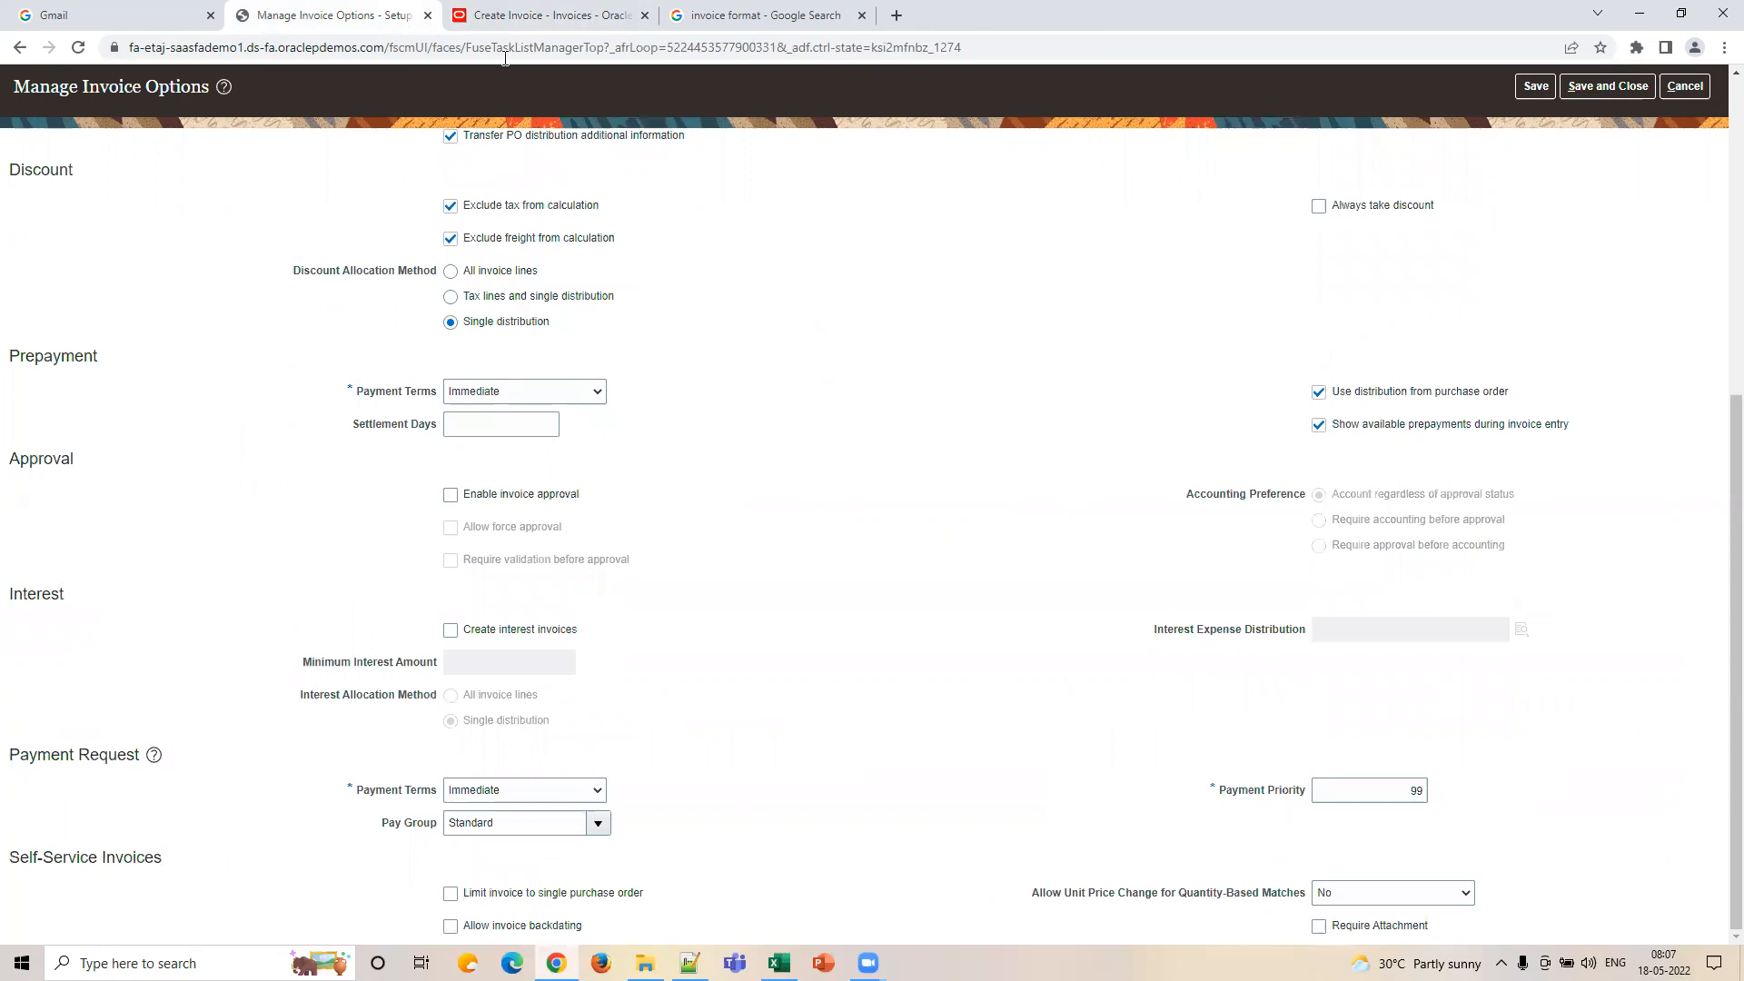
Open the invoice actions on the Create Invoice page and compare them with the Approval options.
{"action": "left_click", "coordinate": [527, 16]}
{"action": "left_click", "coordinate": [1304, 135]}
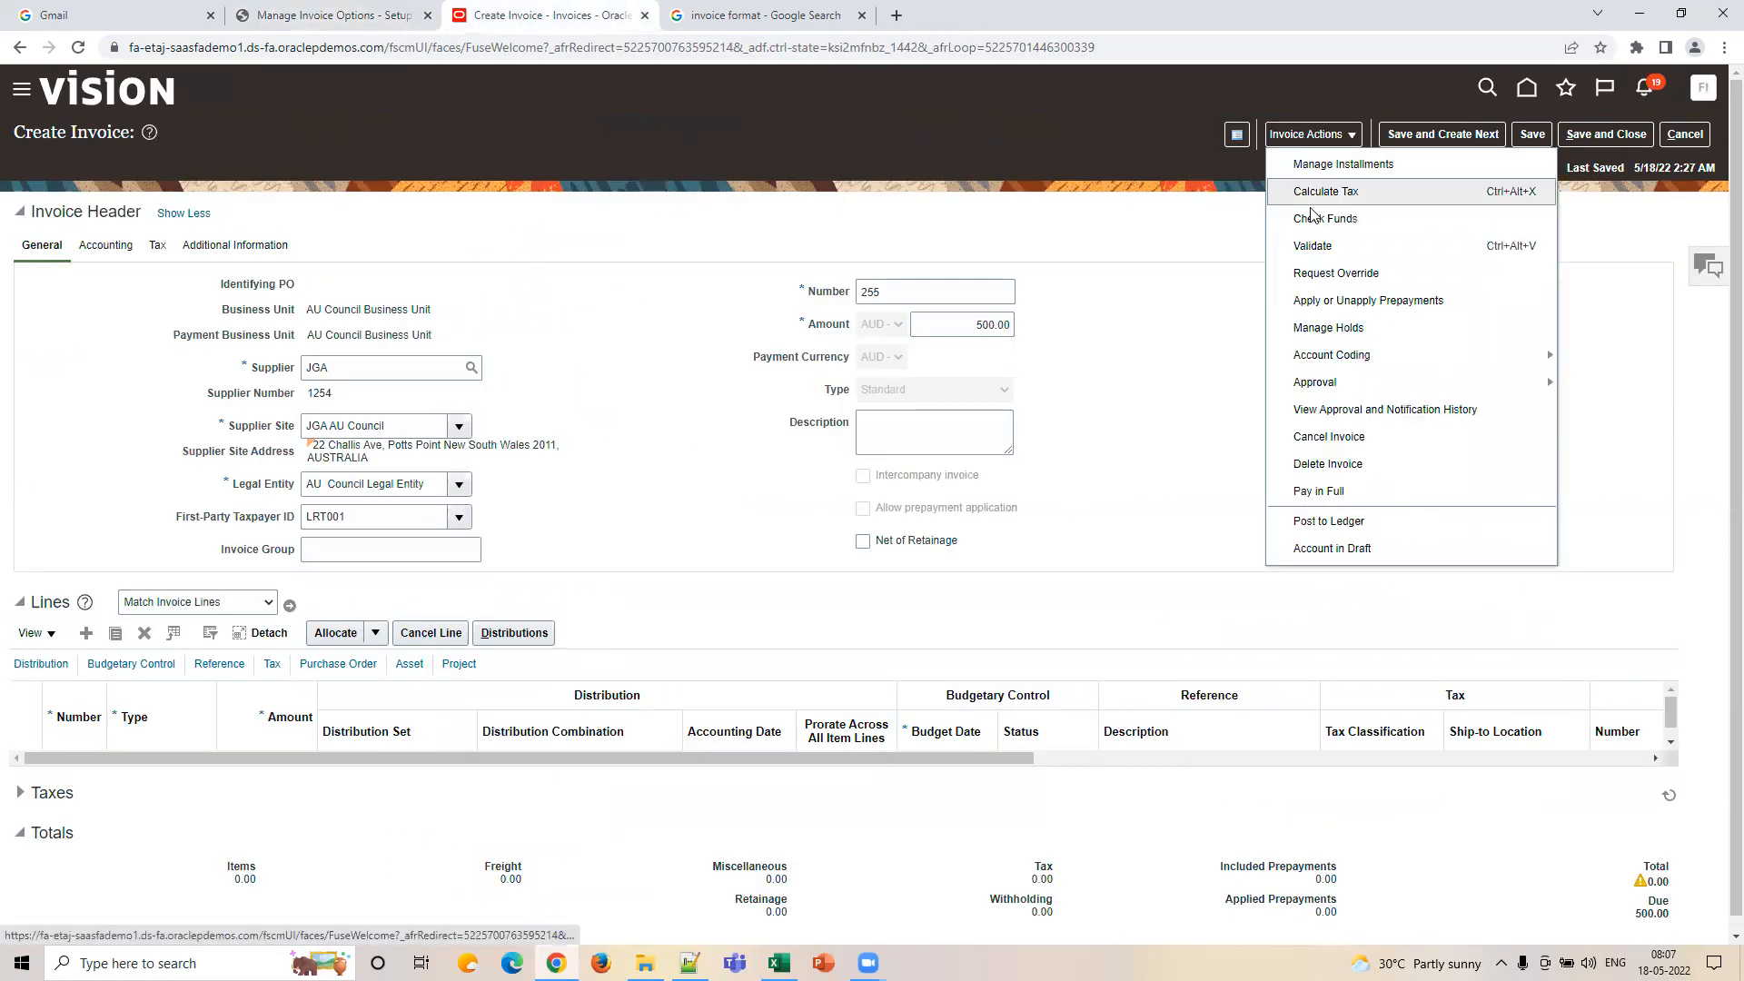
{"action": "left_click", "coordinate": [338, 16]}
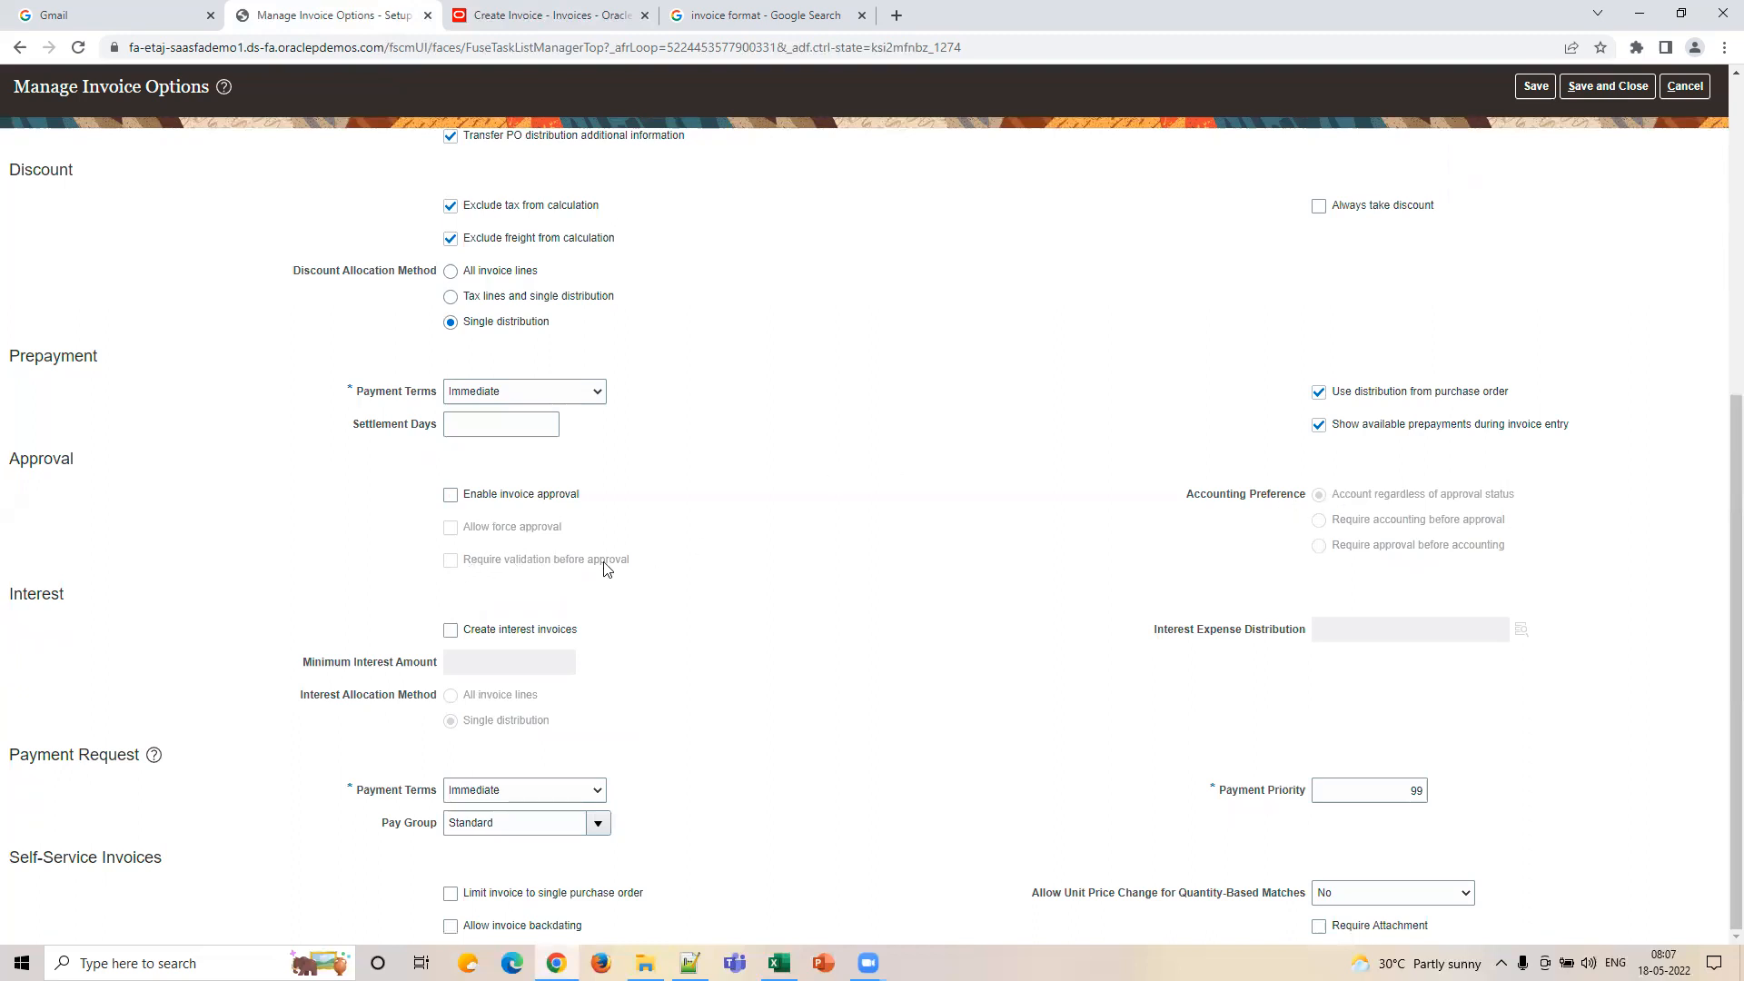
{"action": "left_click", "coordinate": [634, 27]}
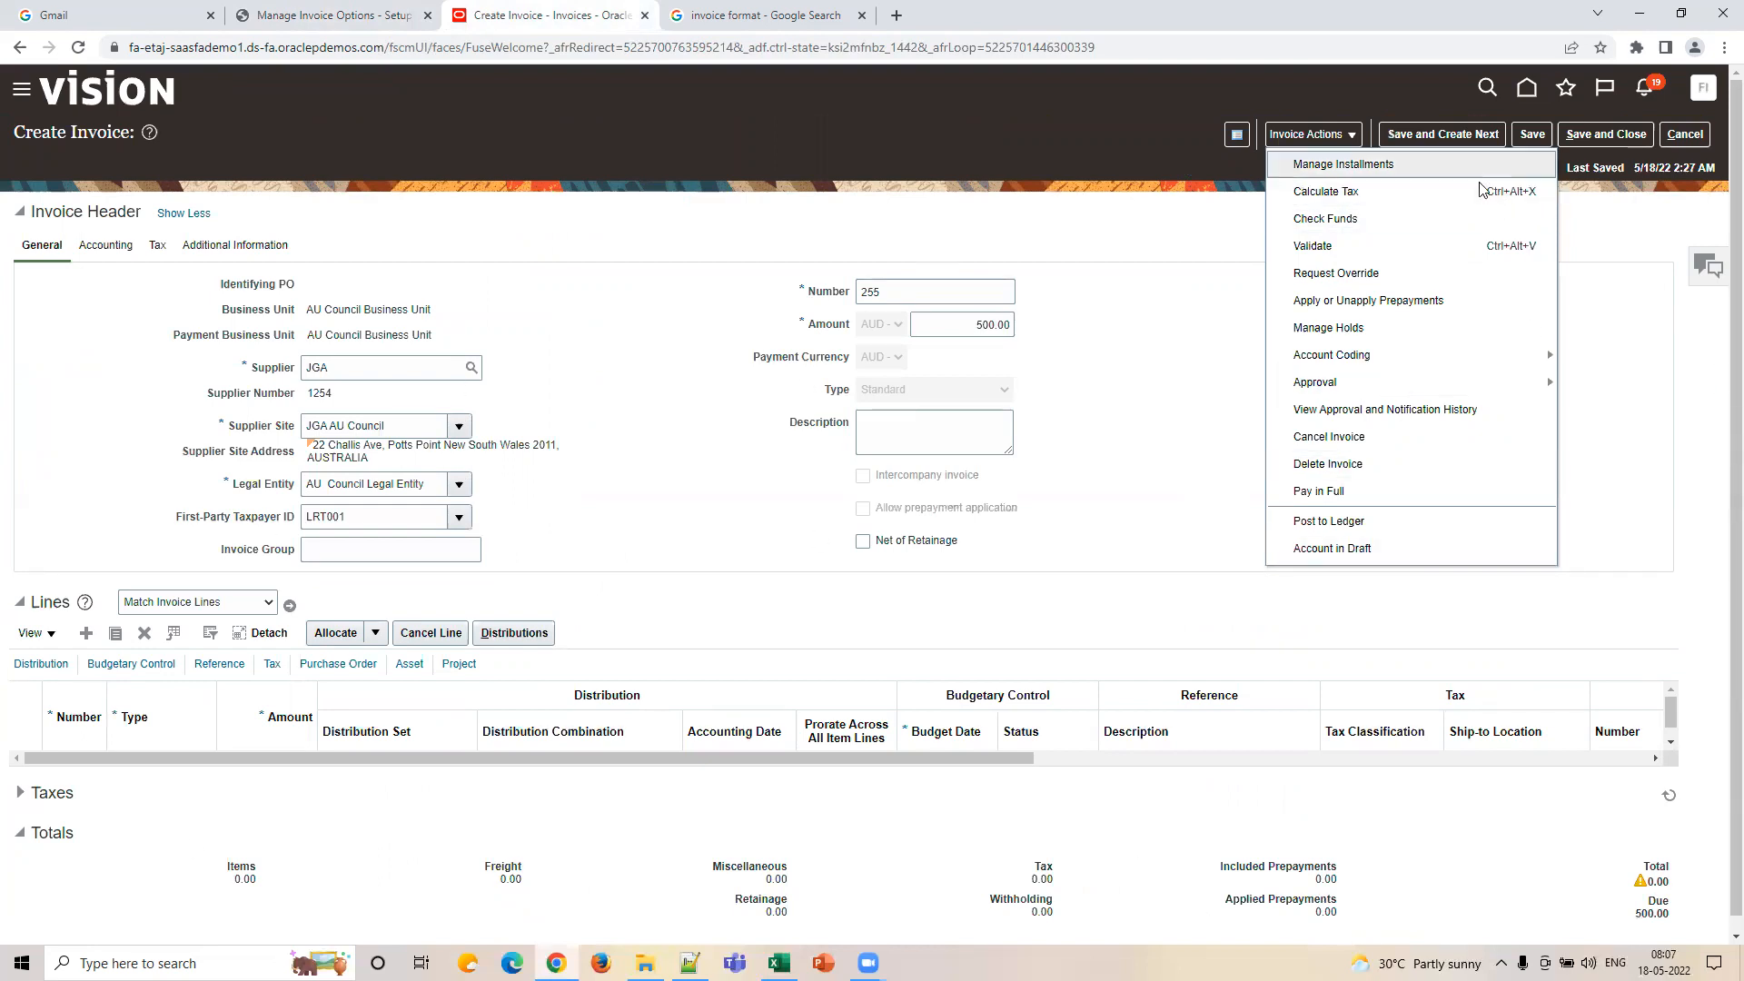
Enable invoice approval and require validation before approval in Manage Invoice Options.
{"action": "left_click", "coordinate": [348, 12]}
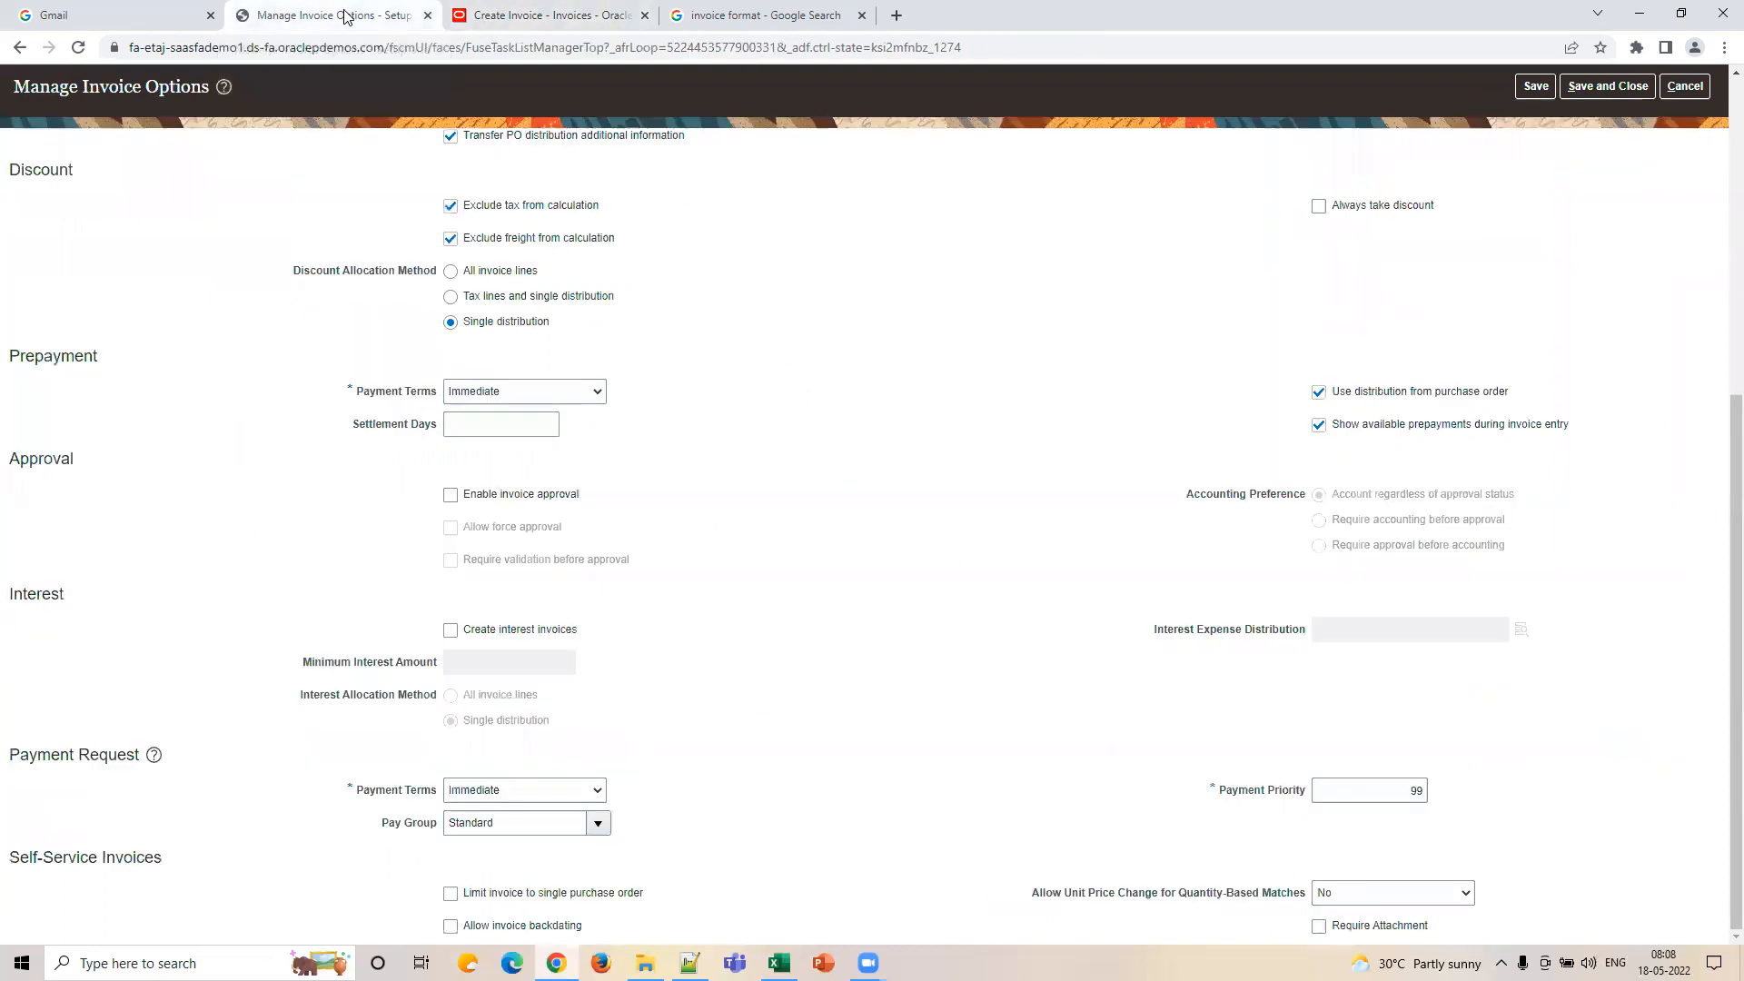
{"action": "left_click", "coordinate": [450, 495]}
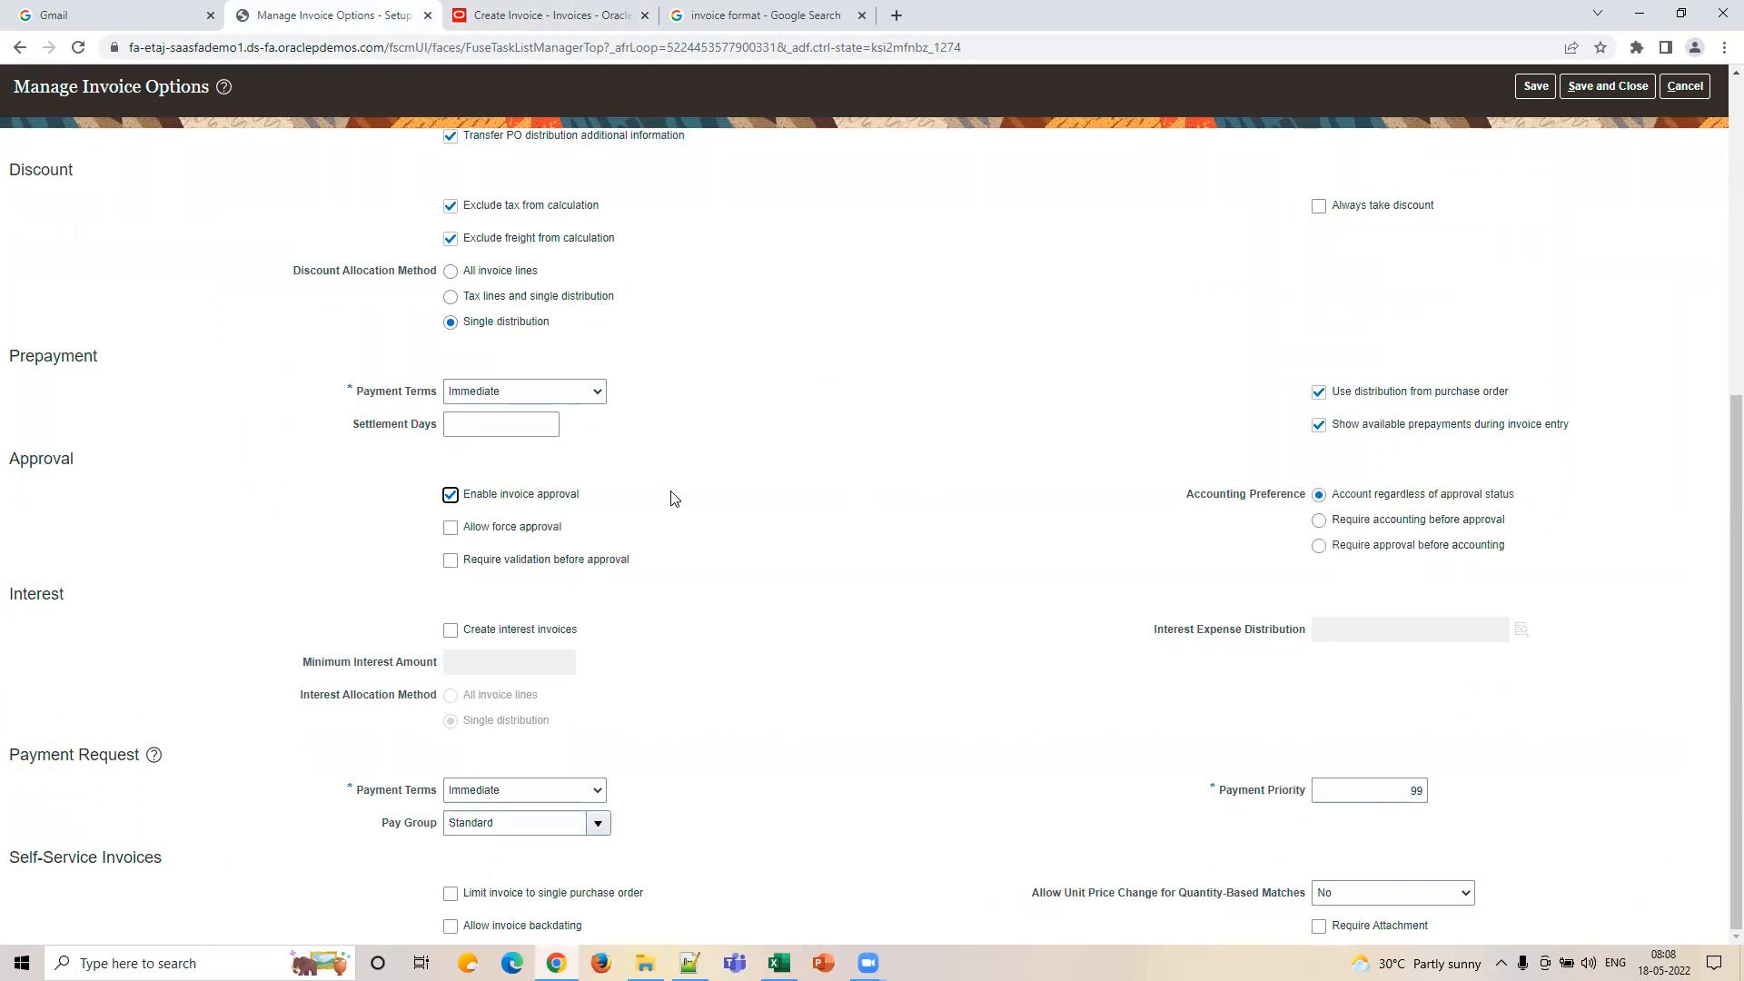
{"action": "left_click", "coordinate": [472, 560]}
Review the validation and approval actions available for the invoice on the Create Invoice page.
{"action": "left_click", "coordinate": [544, 15]}
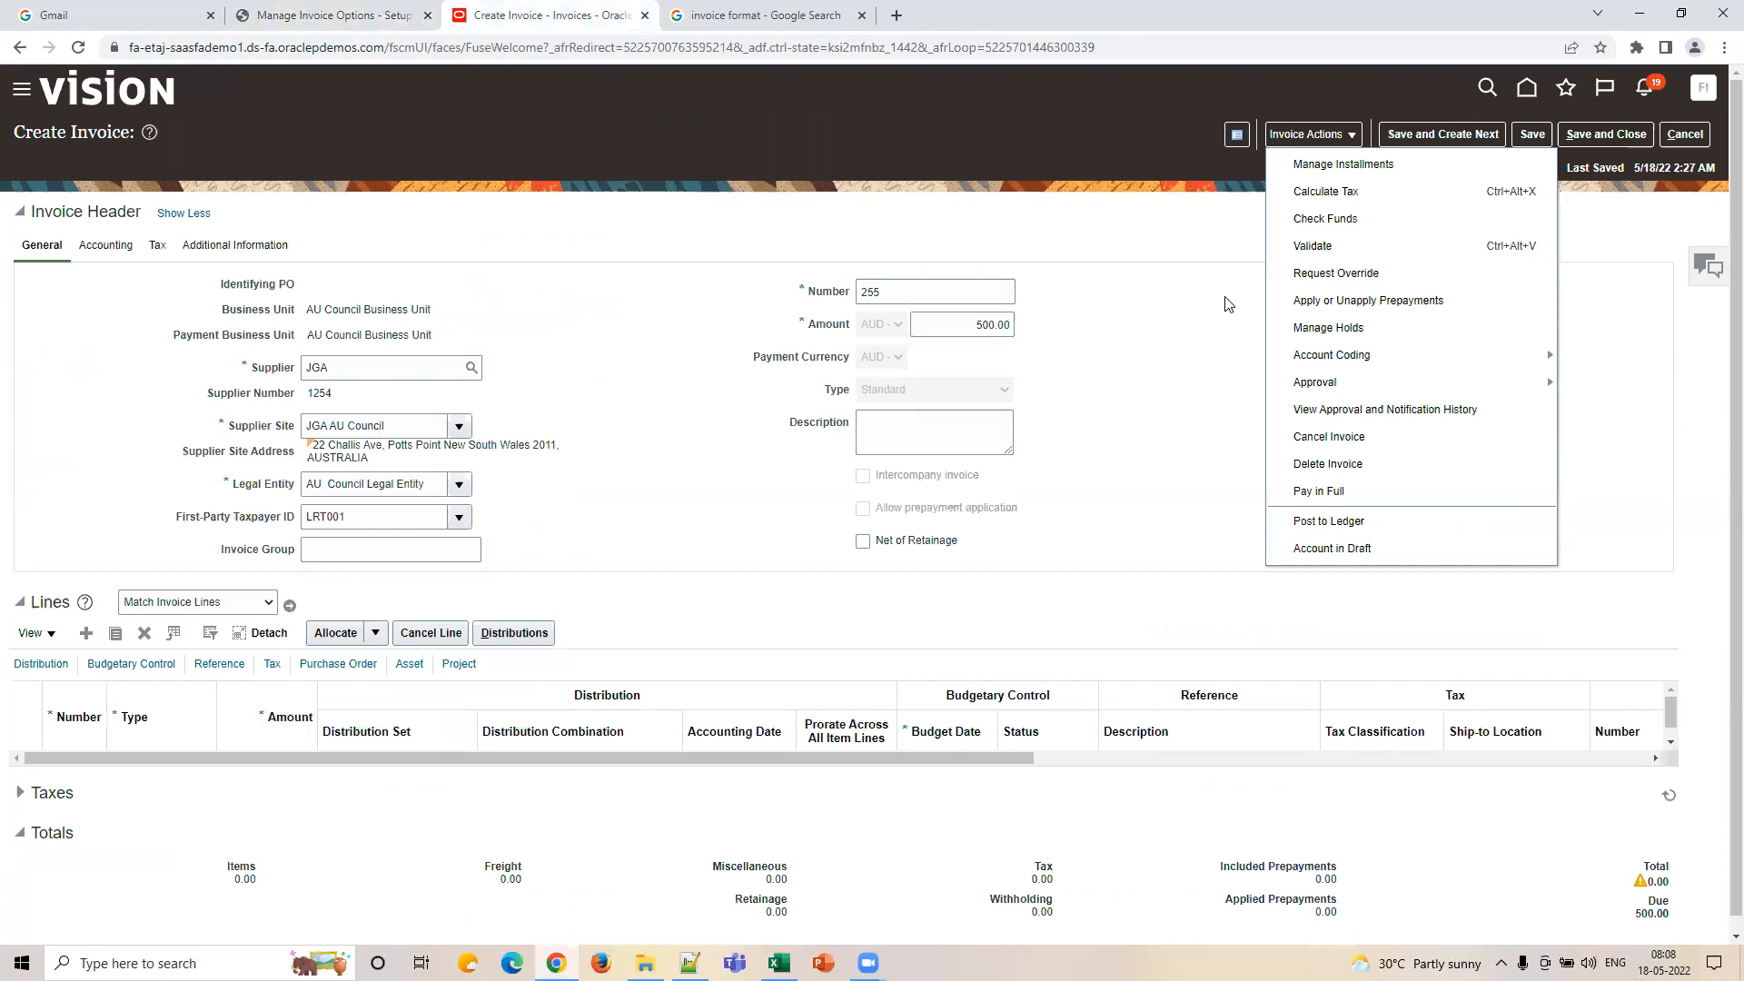
{"action": "left_click", "coordinate": [1182, 411]}
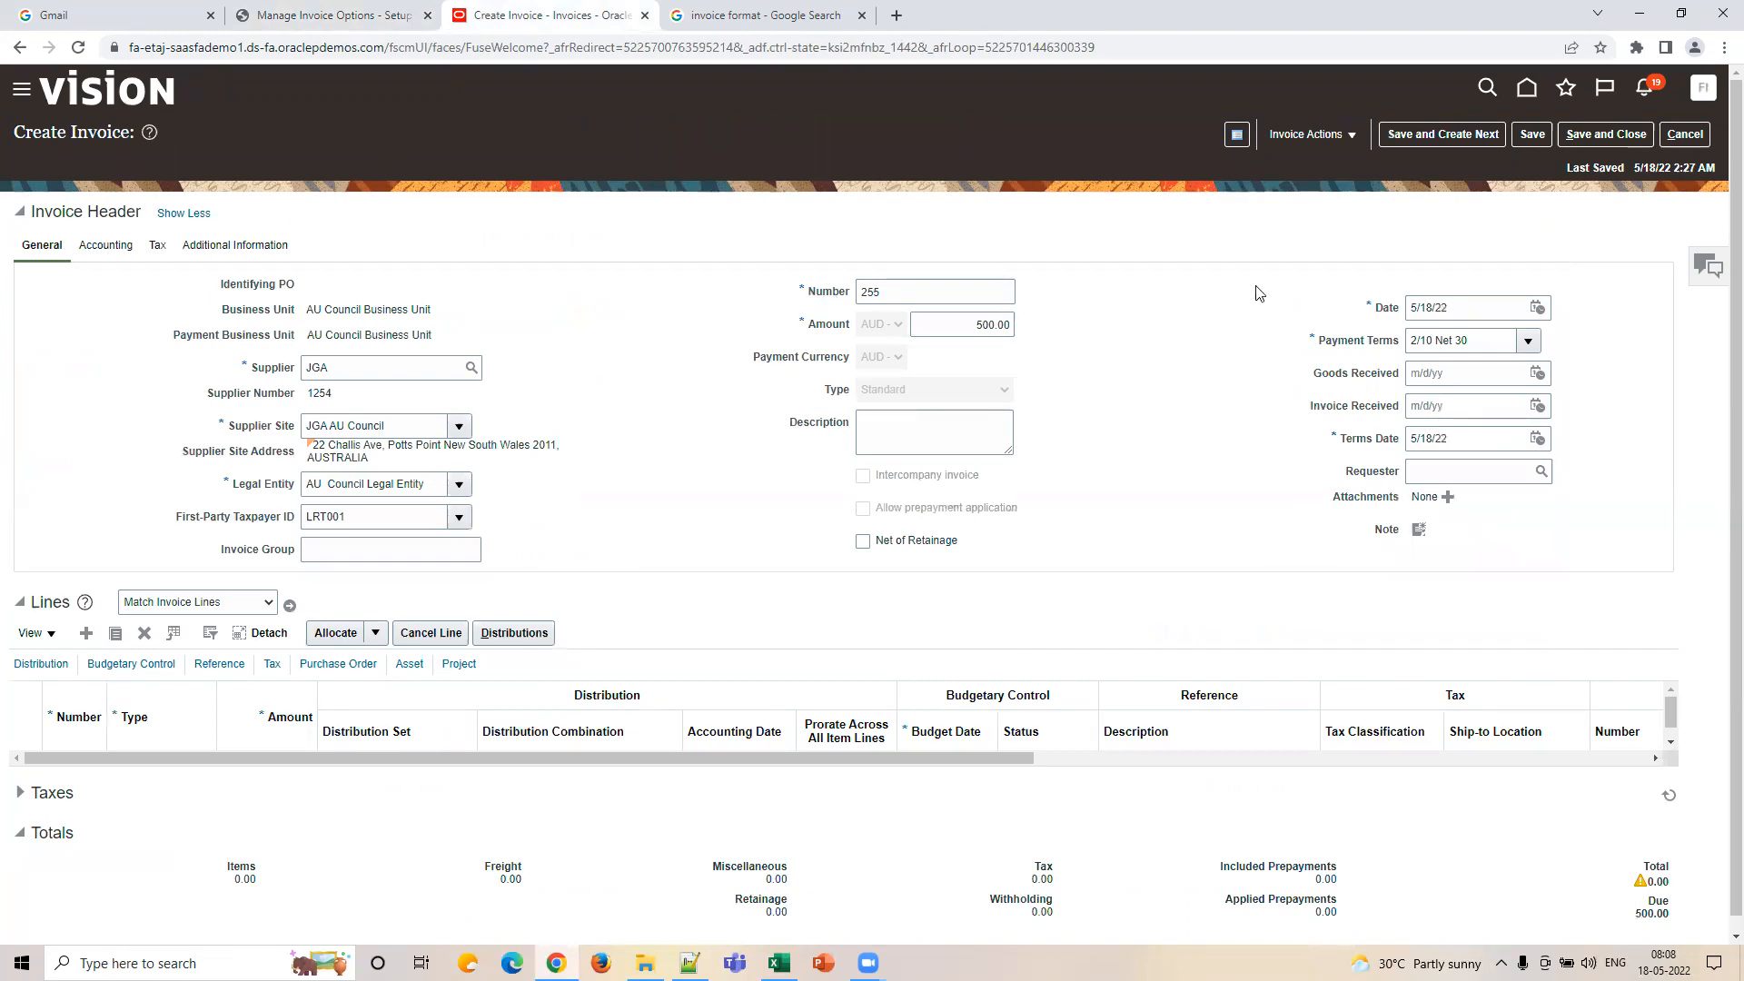
{"action": "left_click", "coordinate": [1313, 136]}
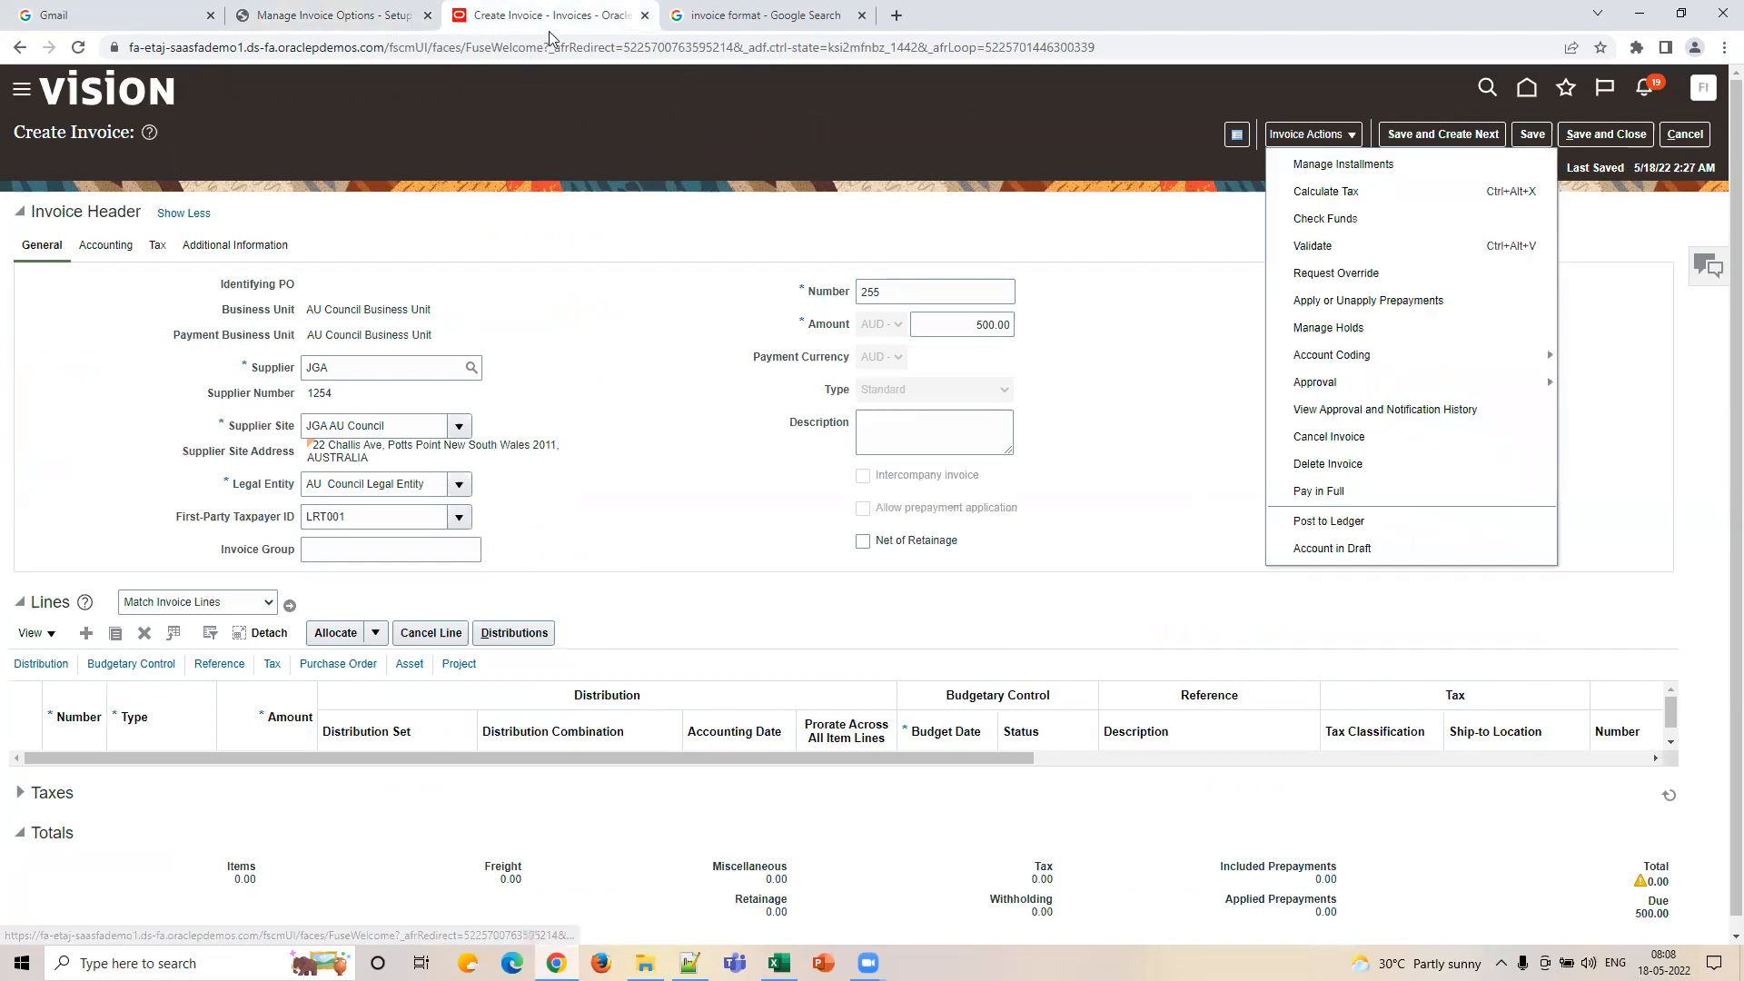
Try requiring accounting before approval and approval before accounting, compare with the Create Invoice page, and disable invoice approval in Manage Invoice Options.
{"action": "left_click", "coordinate": [363, 18]}
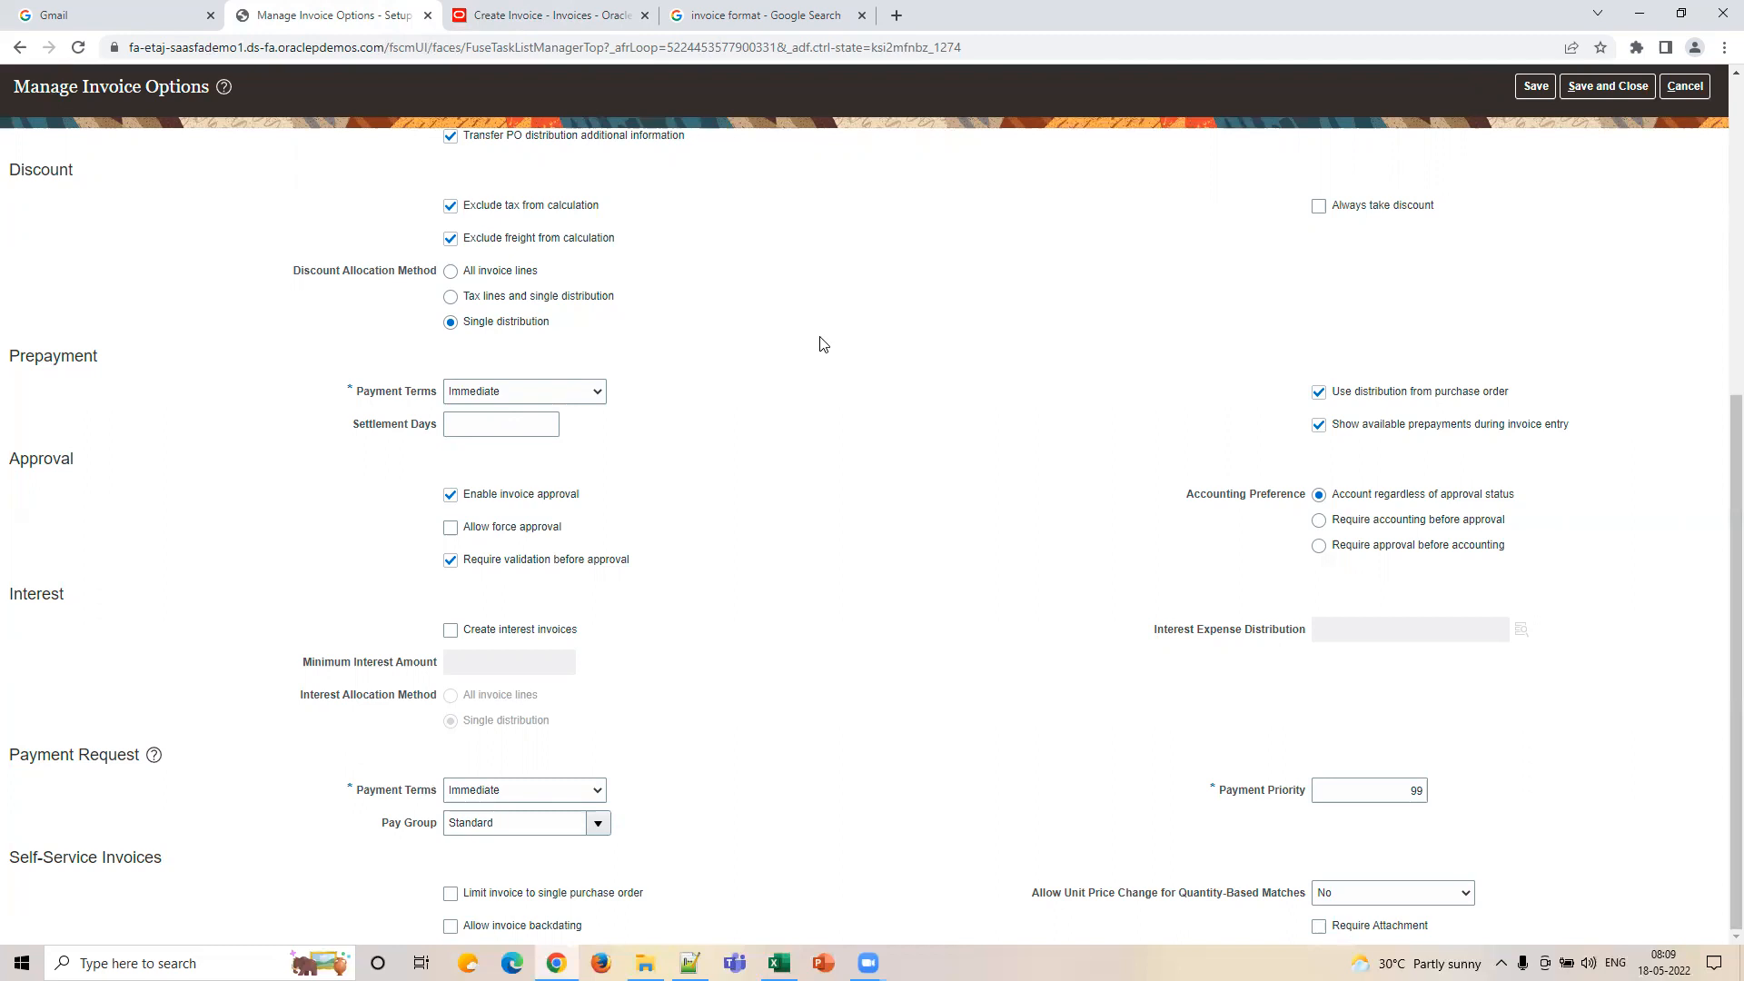
{"action": "left_click", "coordinate": [1359, 527]}
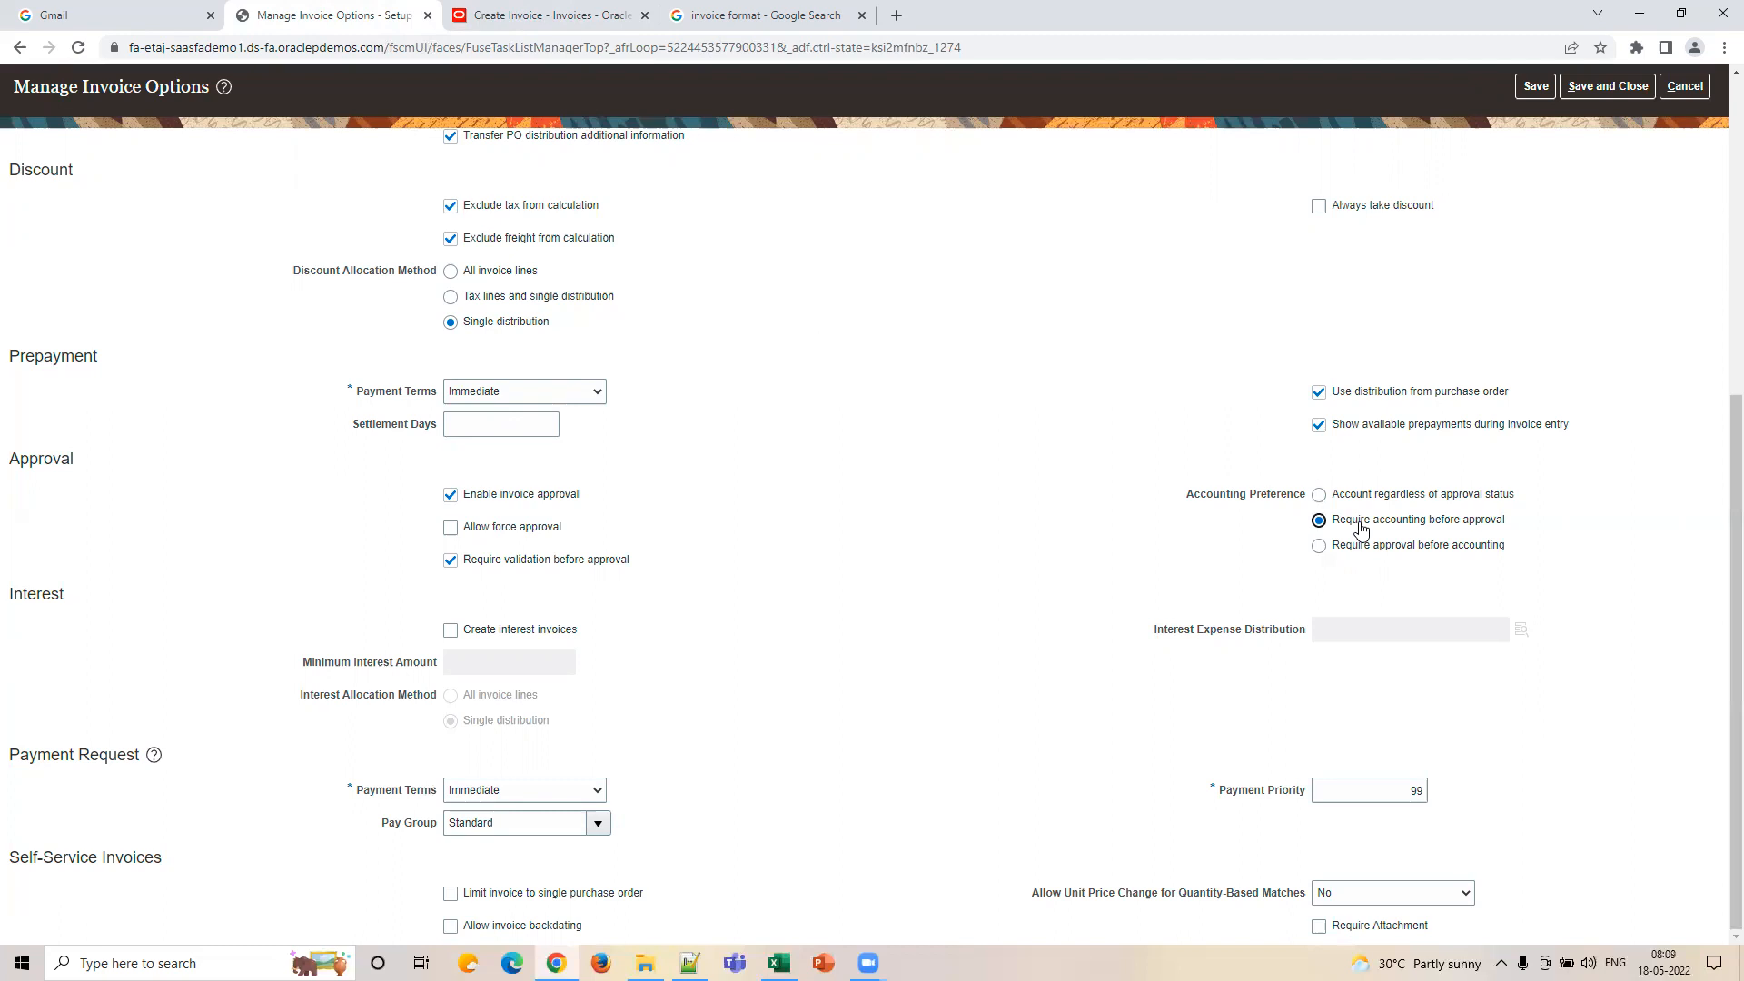
{"action": "left_click", "coordinate": [1398, 554]}
{"action": "left_click", "coordinate": [545, 15]}
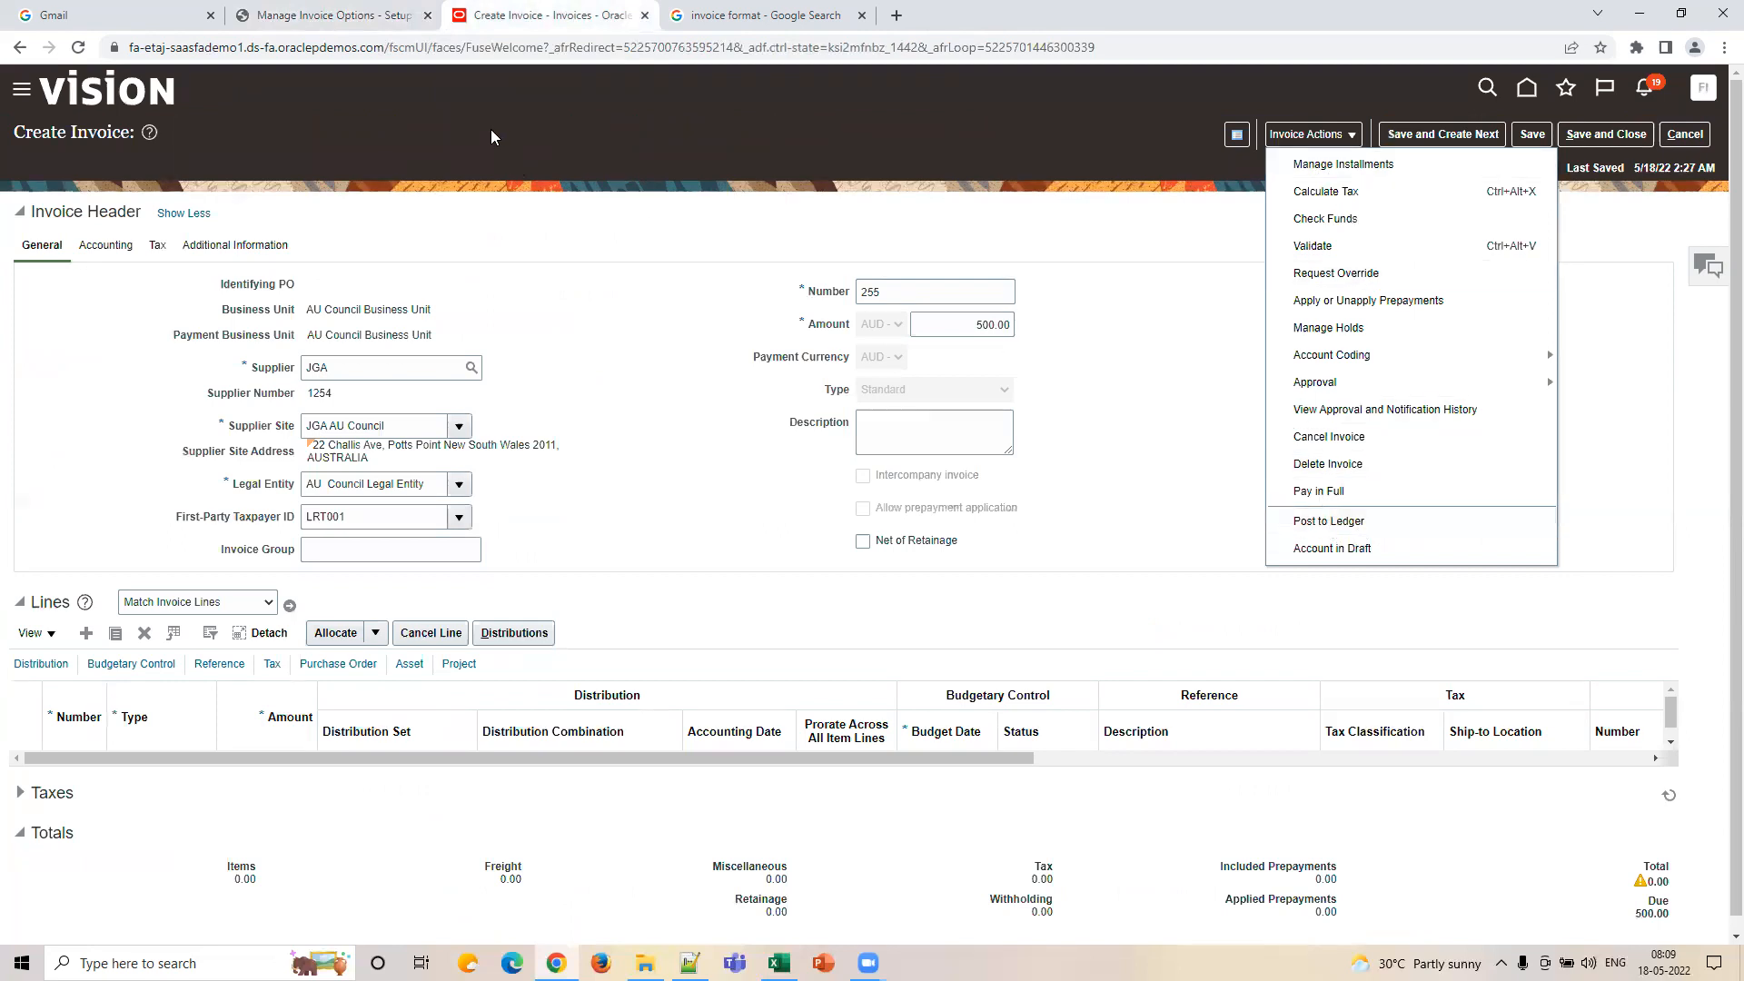
{"action": "left_click", "coordinate": [390, 17]}
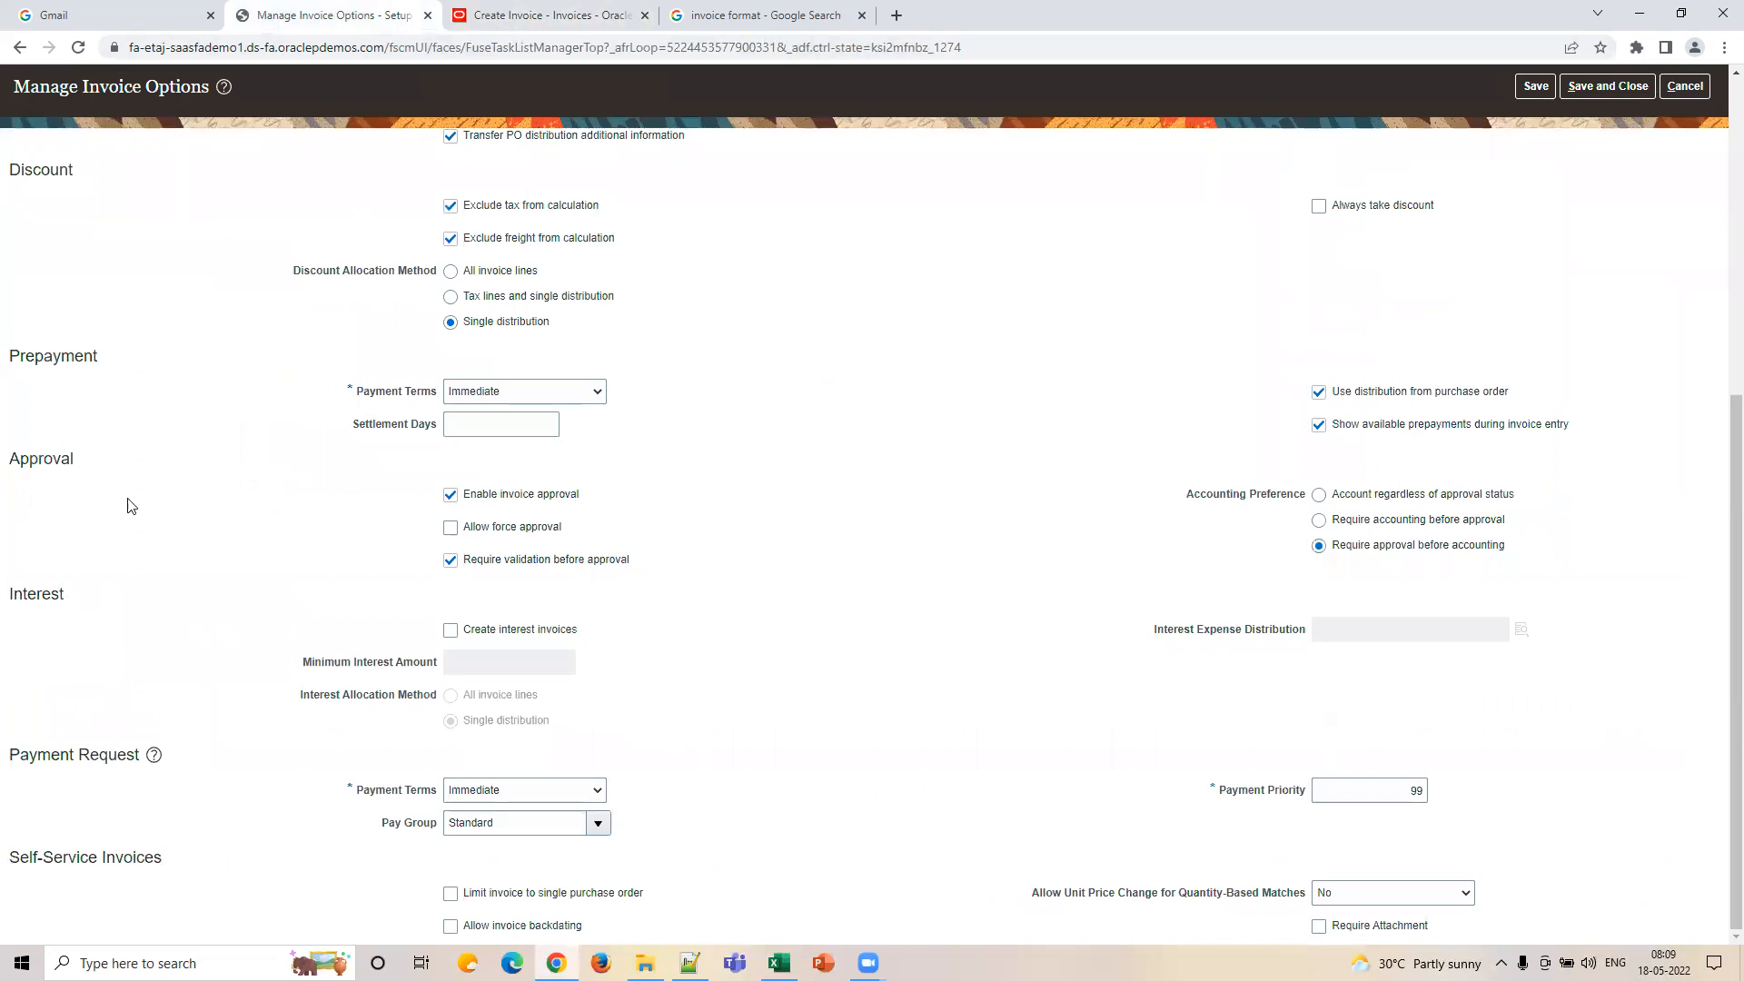
{"action": "left_click", "coordinate": [450, 495]}
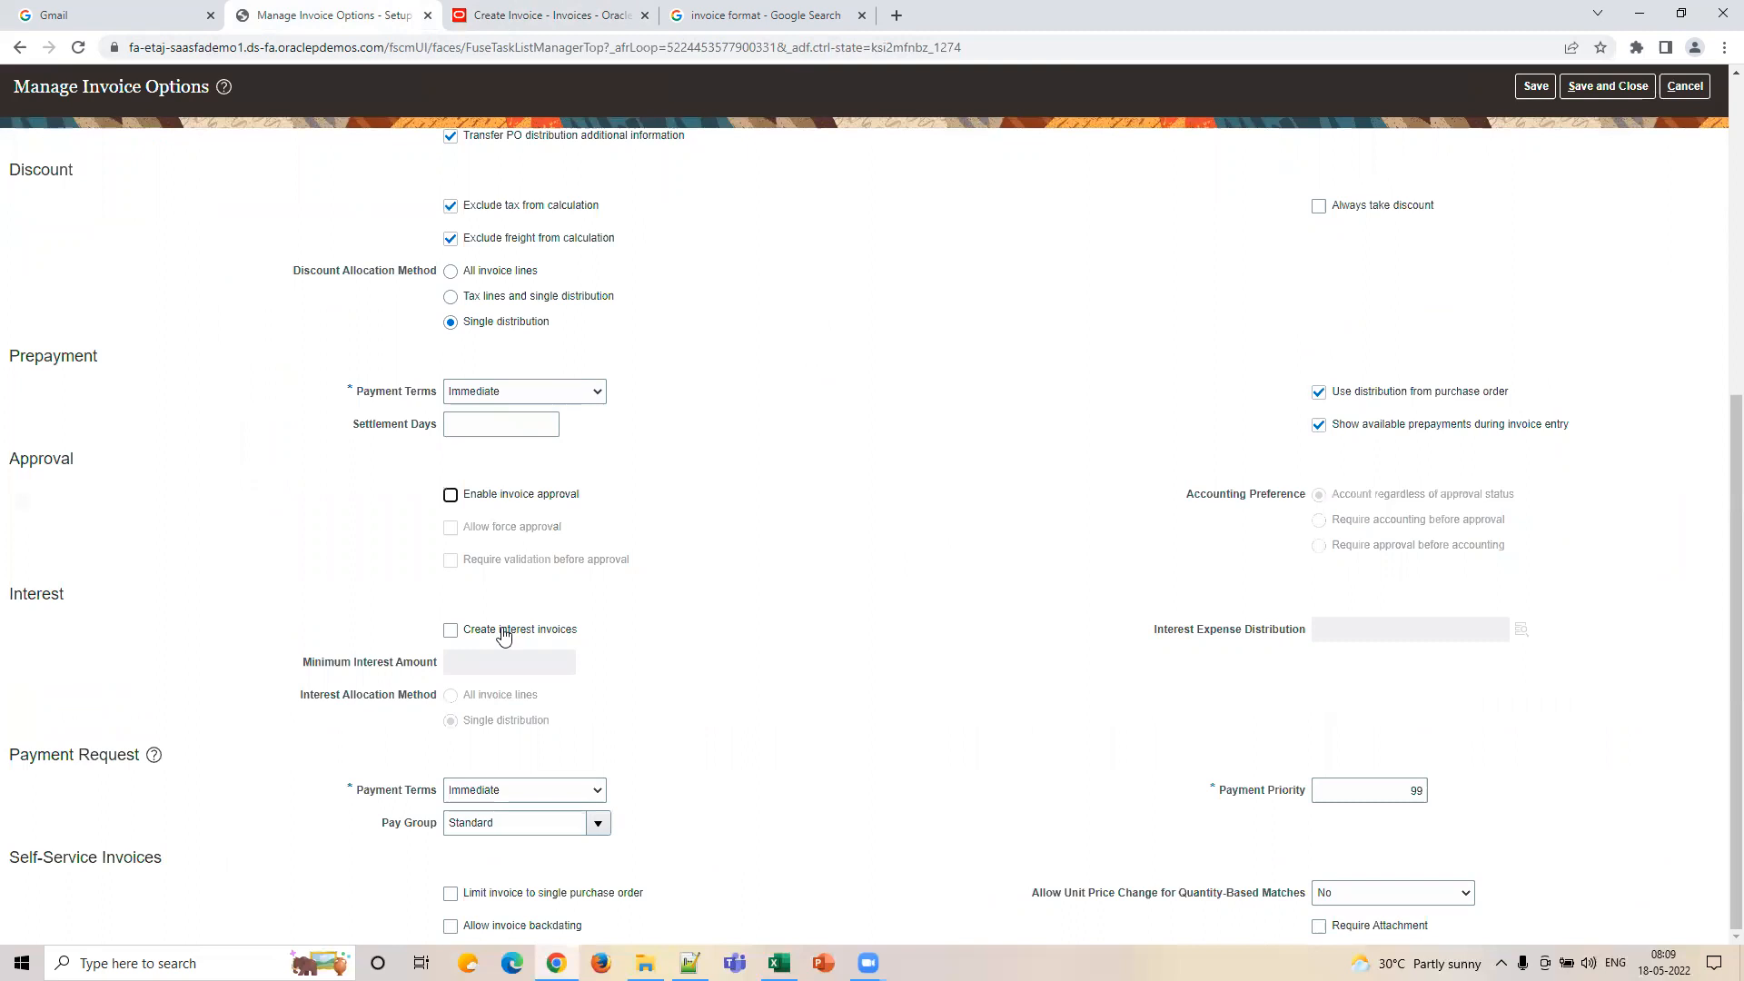
Switch to Excel and start an interest example below the AP setup list with 1000 in K24 and 10 Days in J25.
{"action": "left_click", "coordinate": [778, 961]}
{"action": "left_click", "coordinate": [978, 692]}
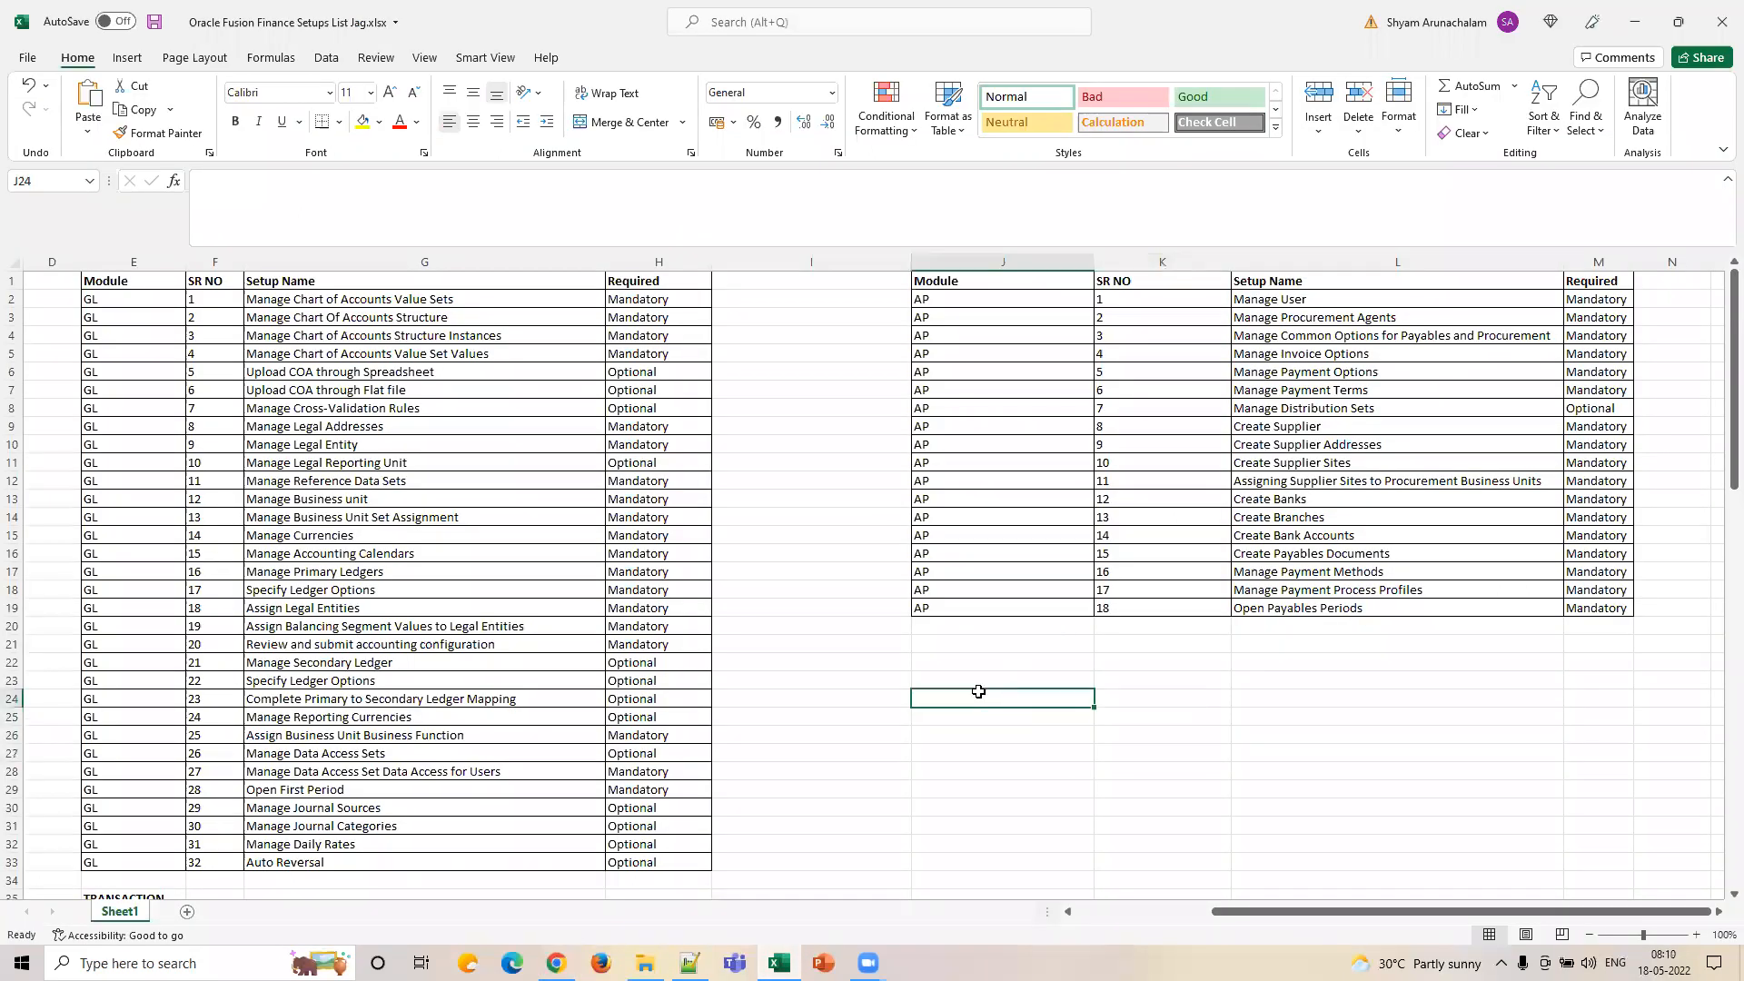
{"action": "key", "text": "Tab"}
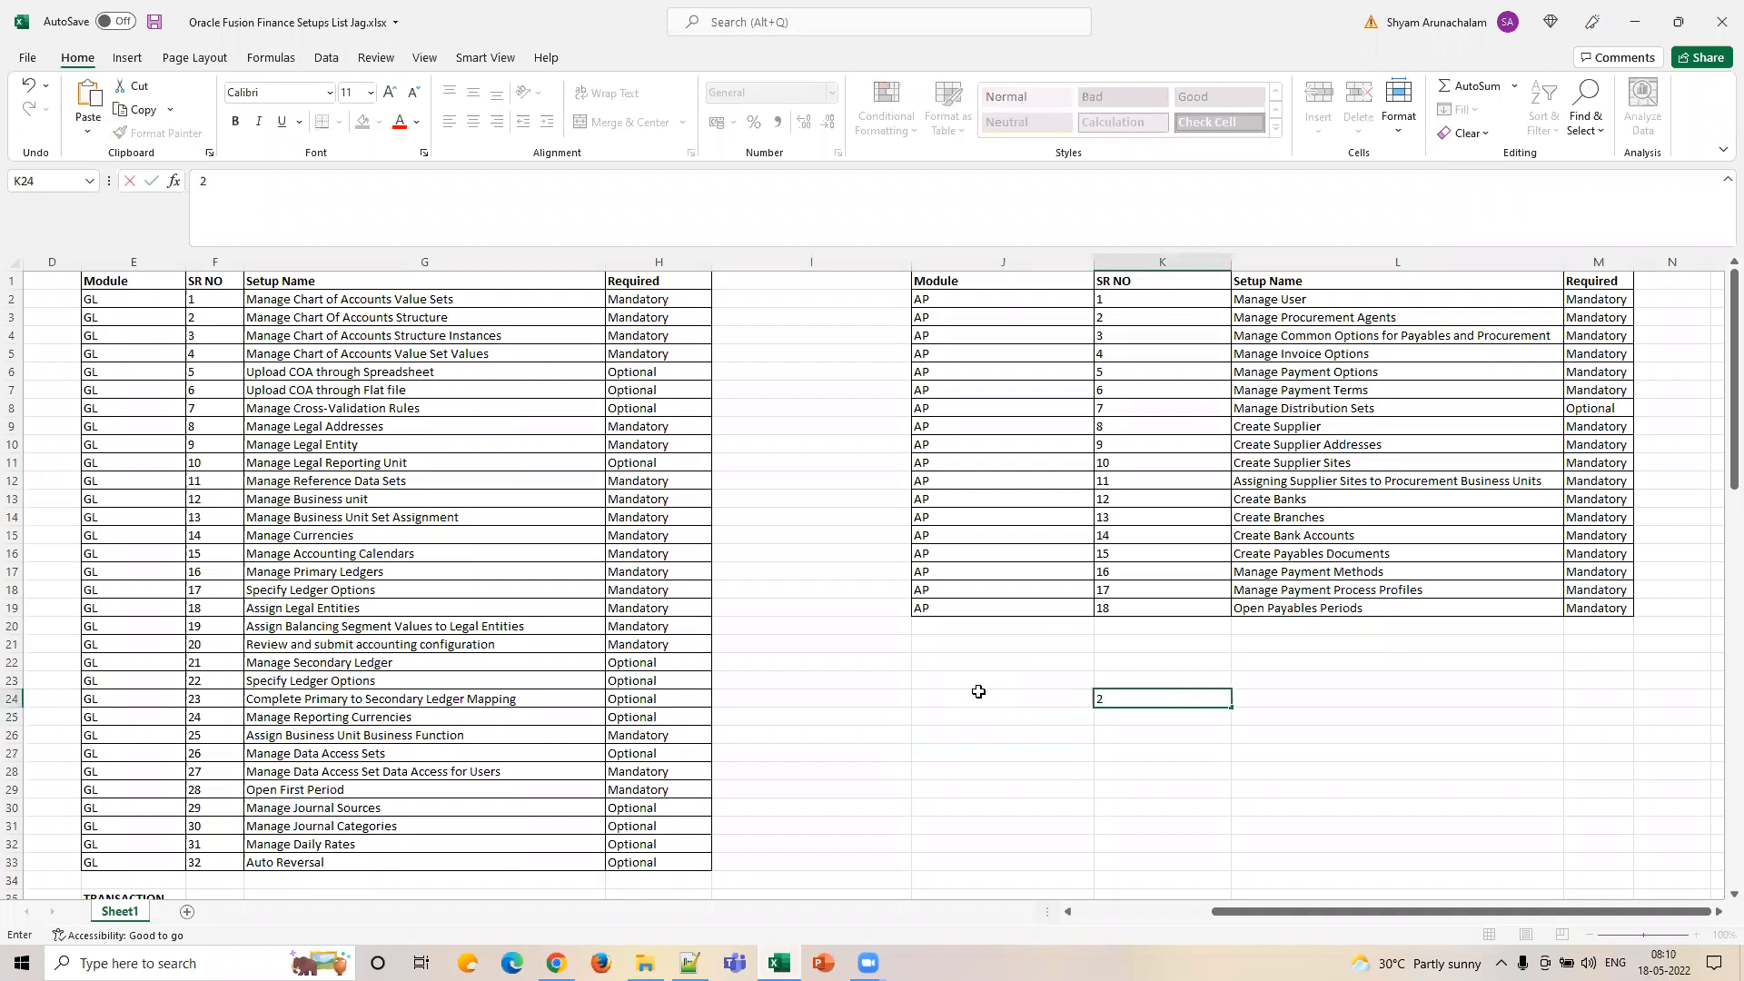
{"action": "type", "text": "1000"}
{"action": "key", "text": "Return"}
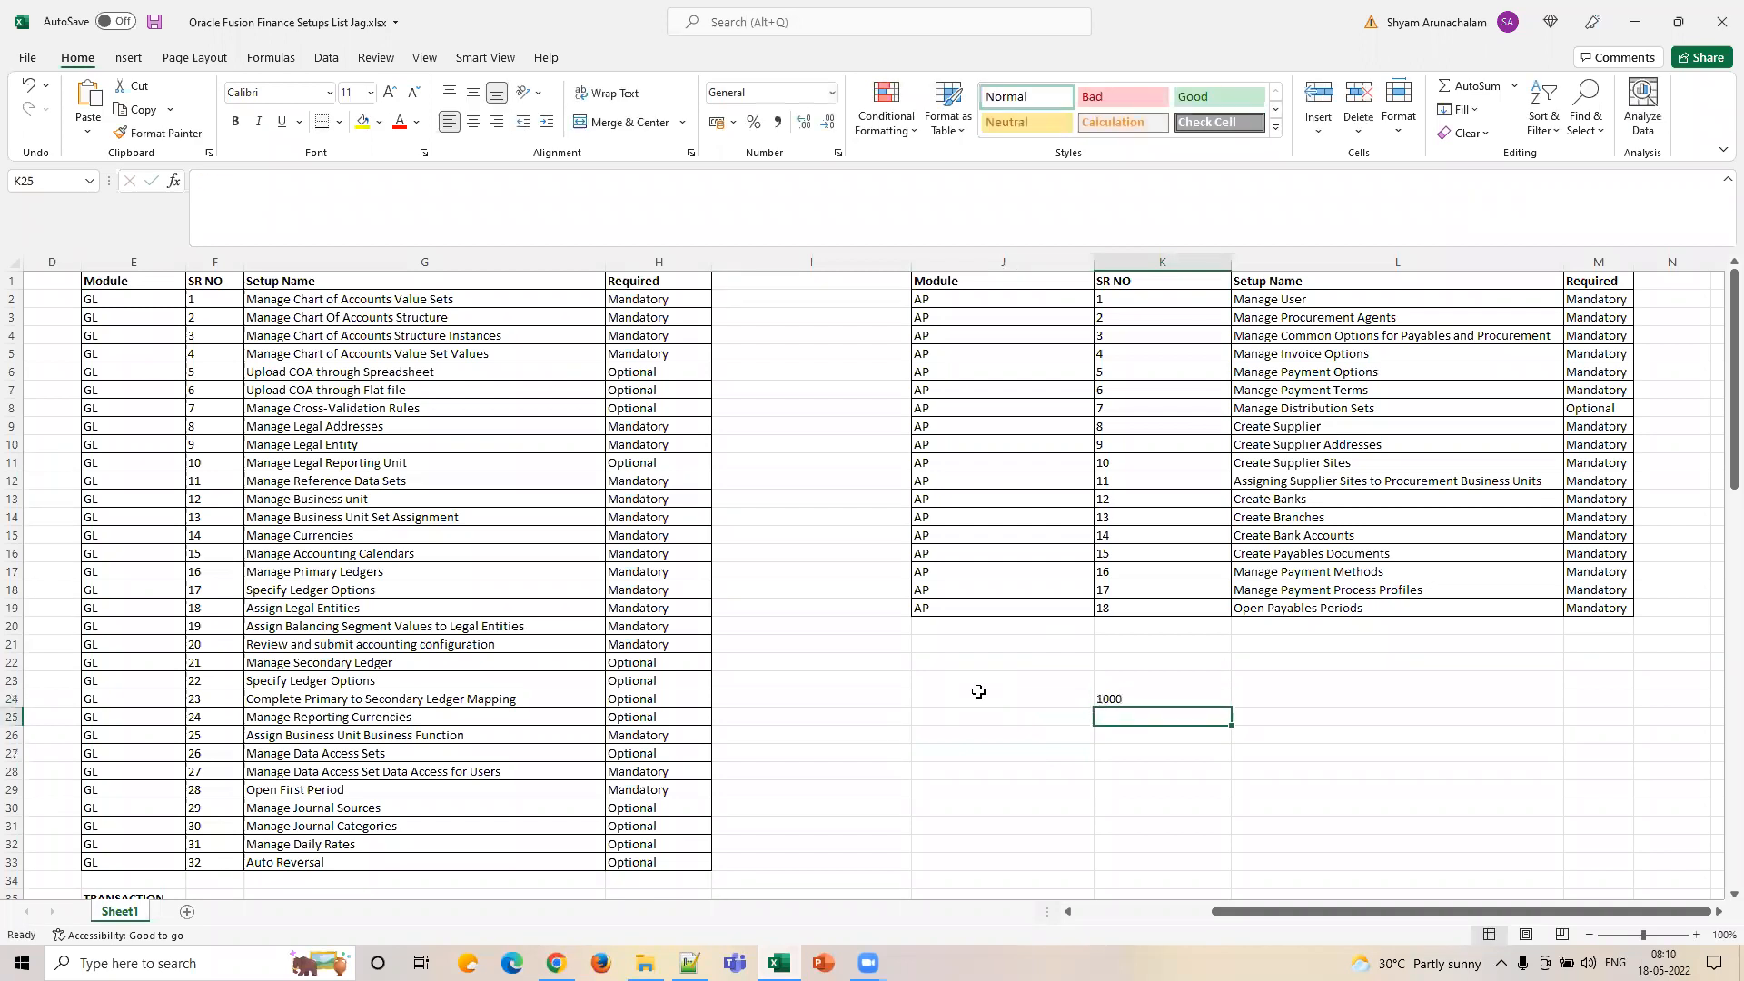
{"action": "key", "text": "Left"}
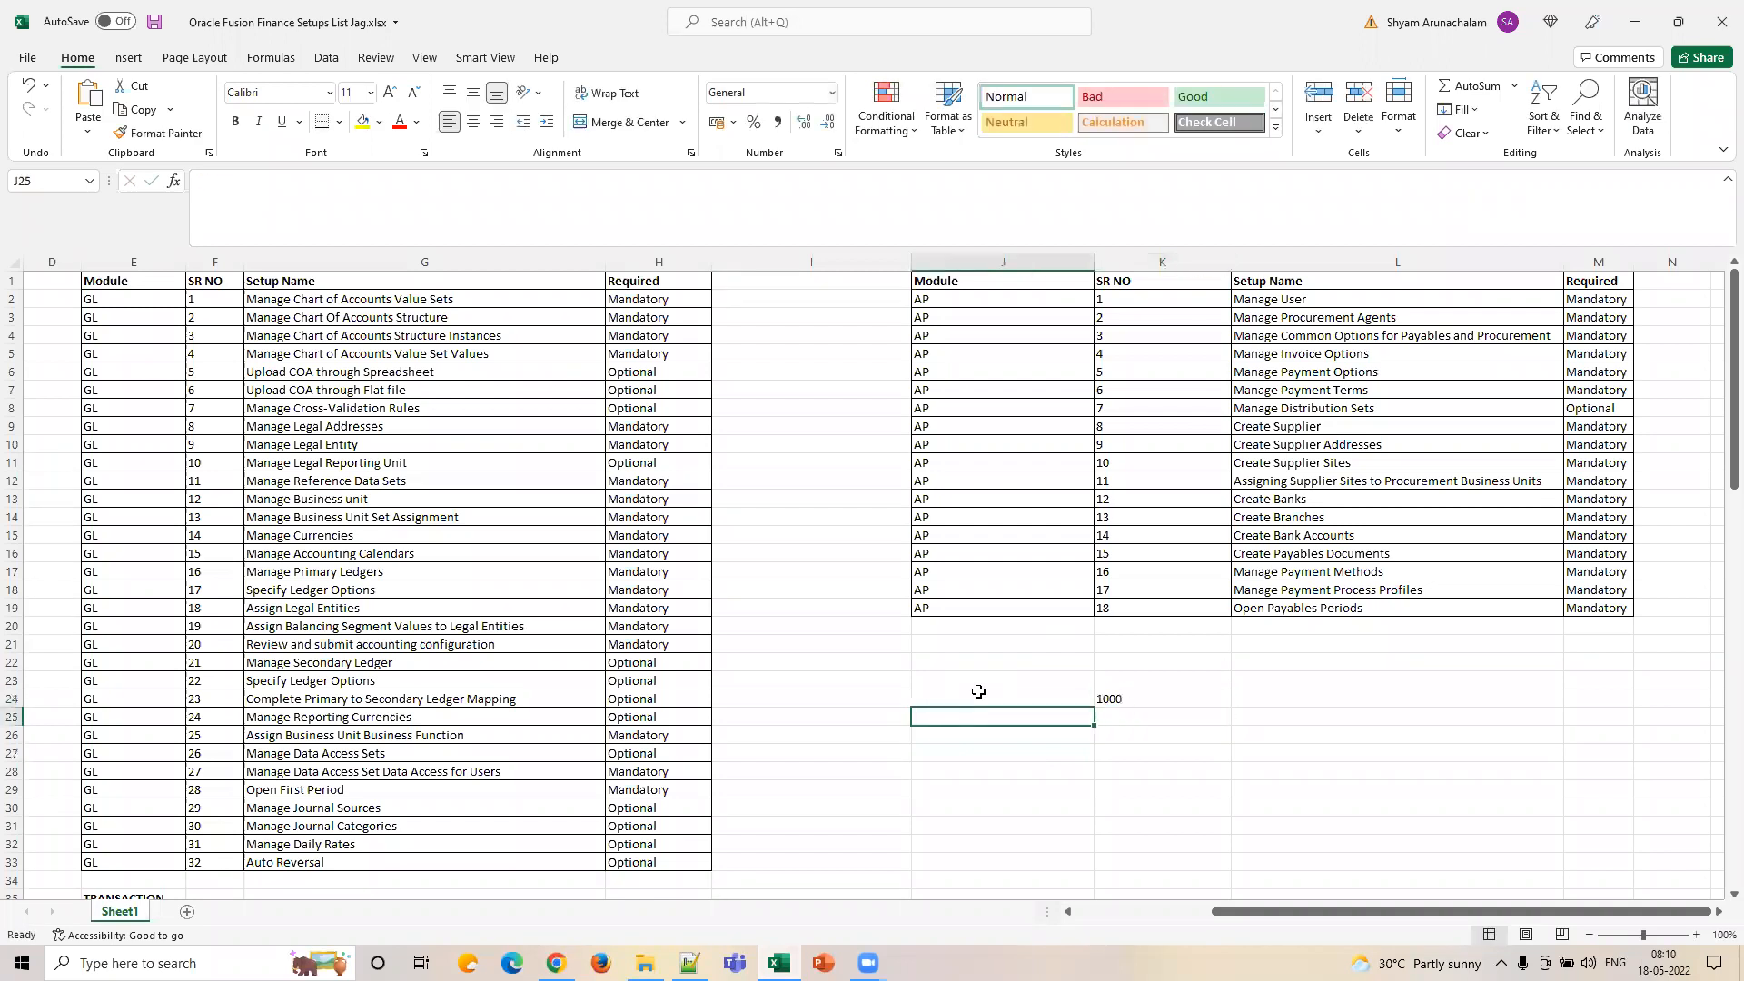
{"action": "type", "text": "10"}
{"action": "key", "text": "Tab"}
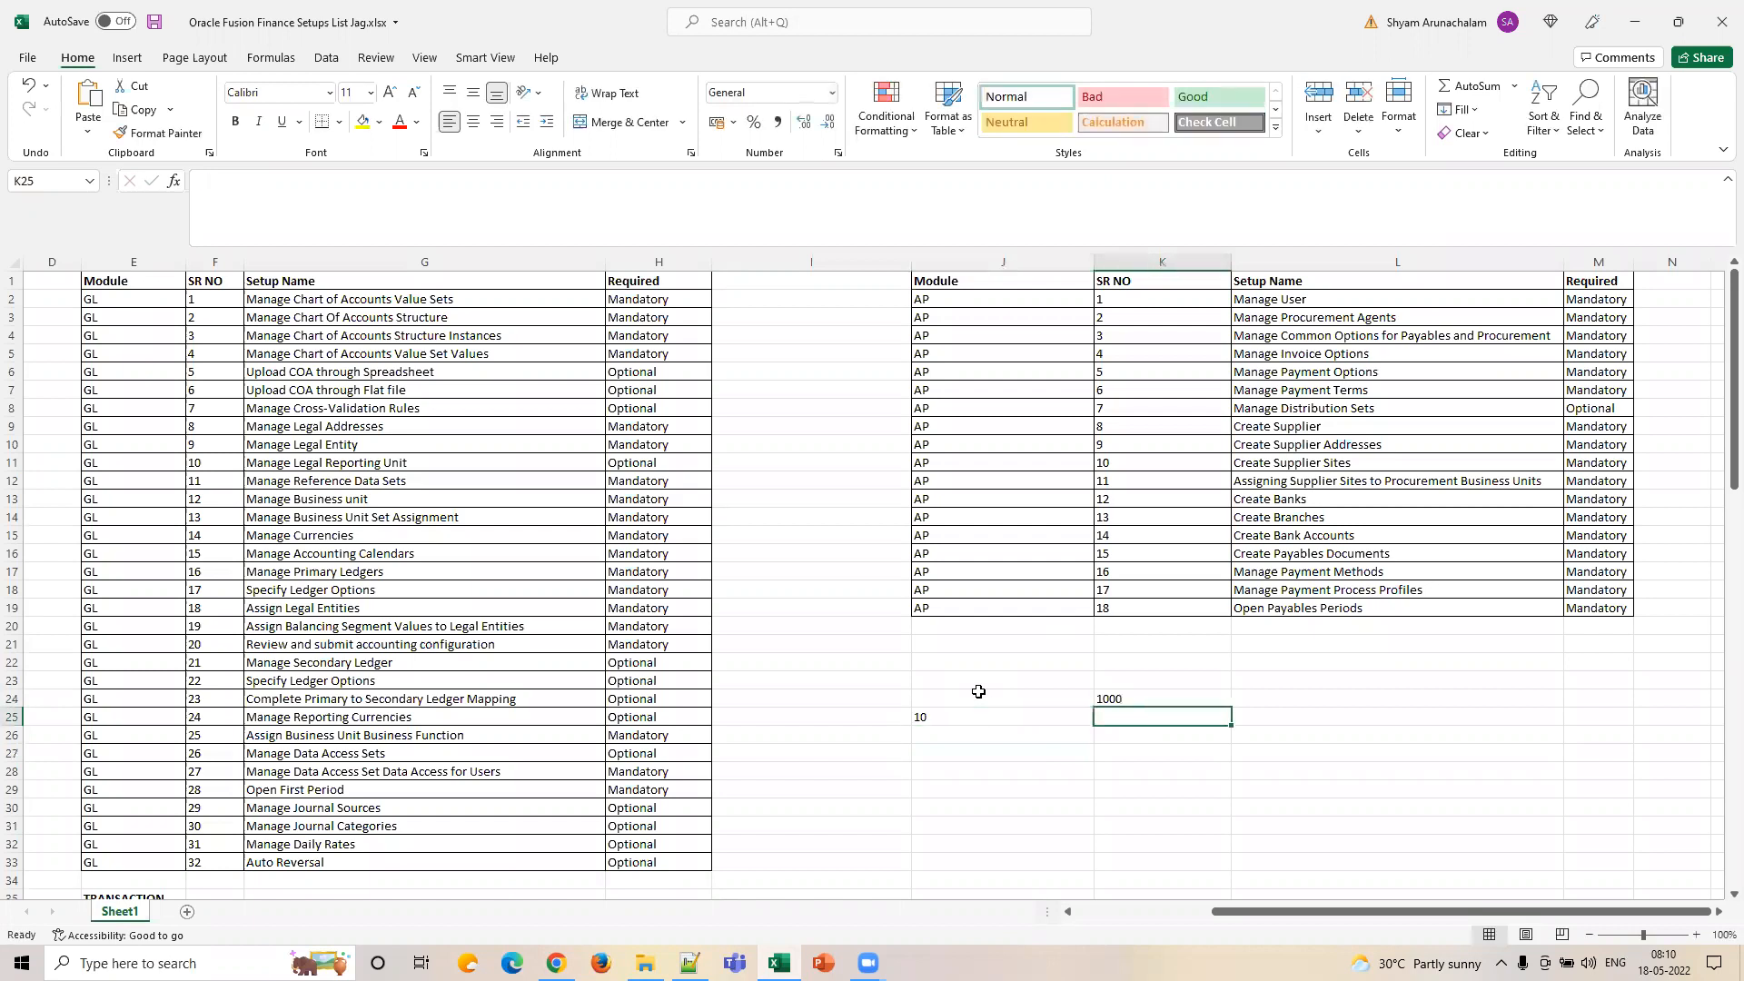
{"action": "key", "text": "Left"}
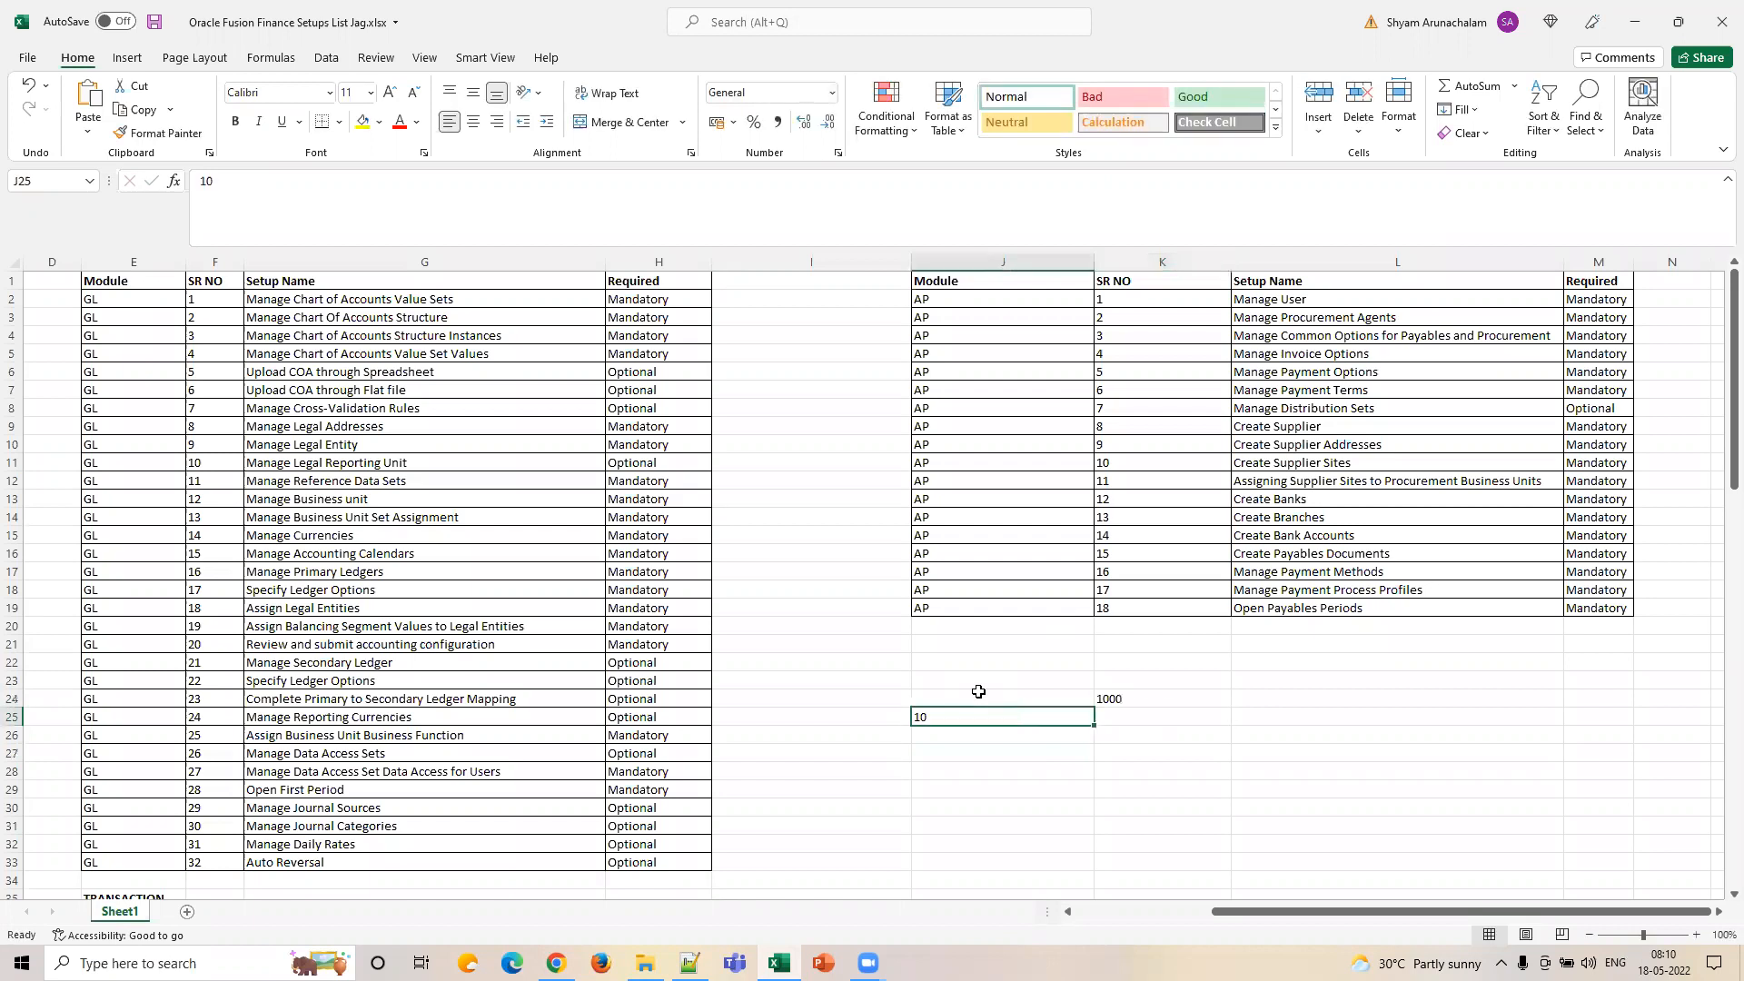
{"action": "type", "text": "10 Days"}
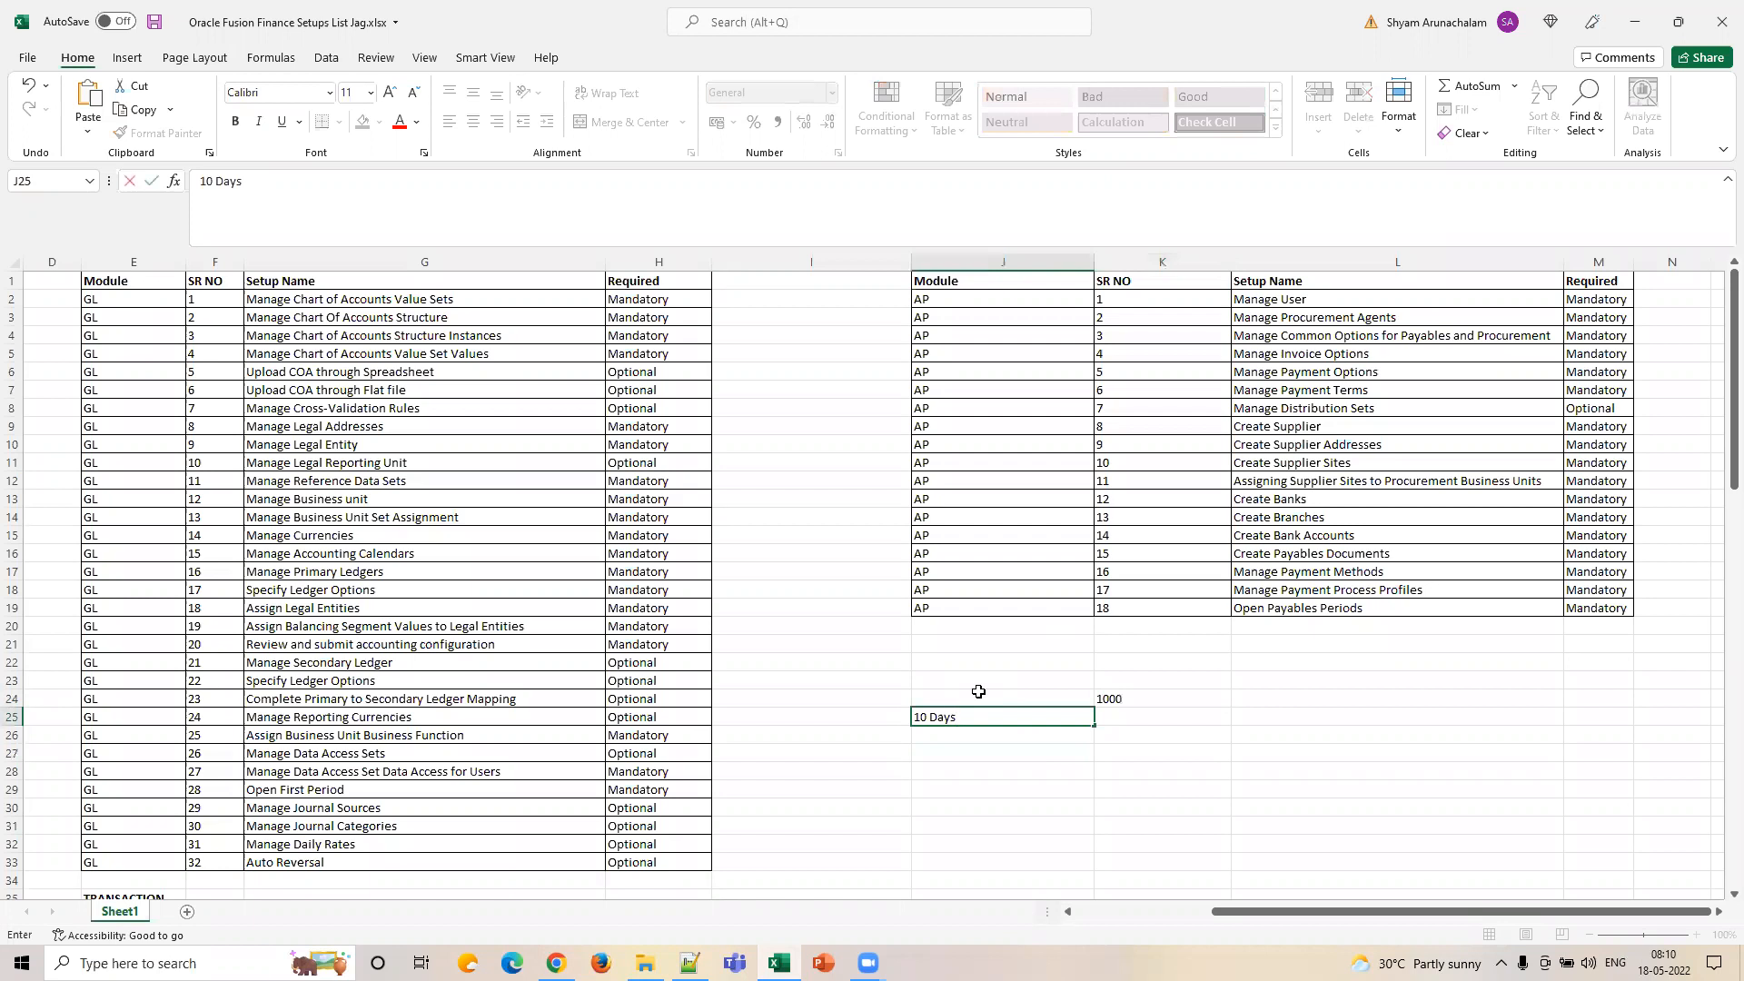
Switch to the browser and check the Payment Terms on the Create Invoice page.
{"action": "left_click", "coordinate": [556, 962]}
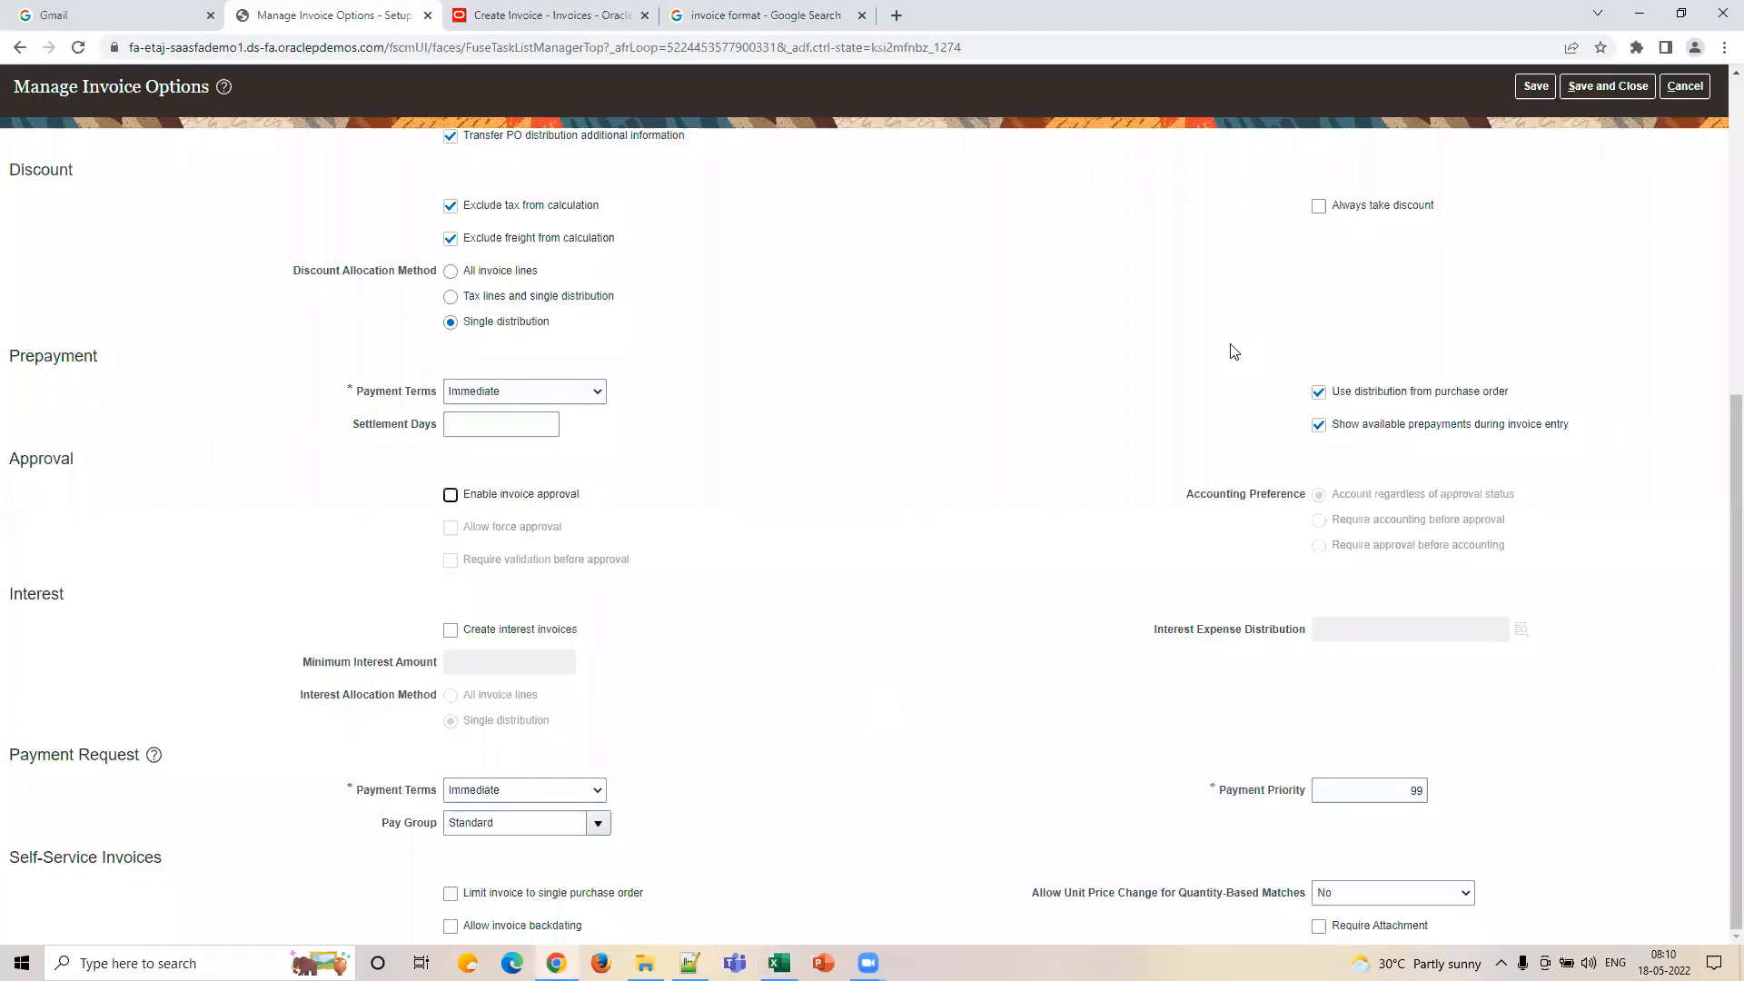
{"action": "left_click", "coordinate": [552, 15]}
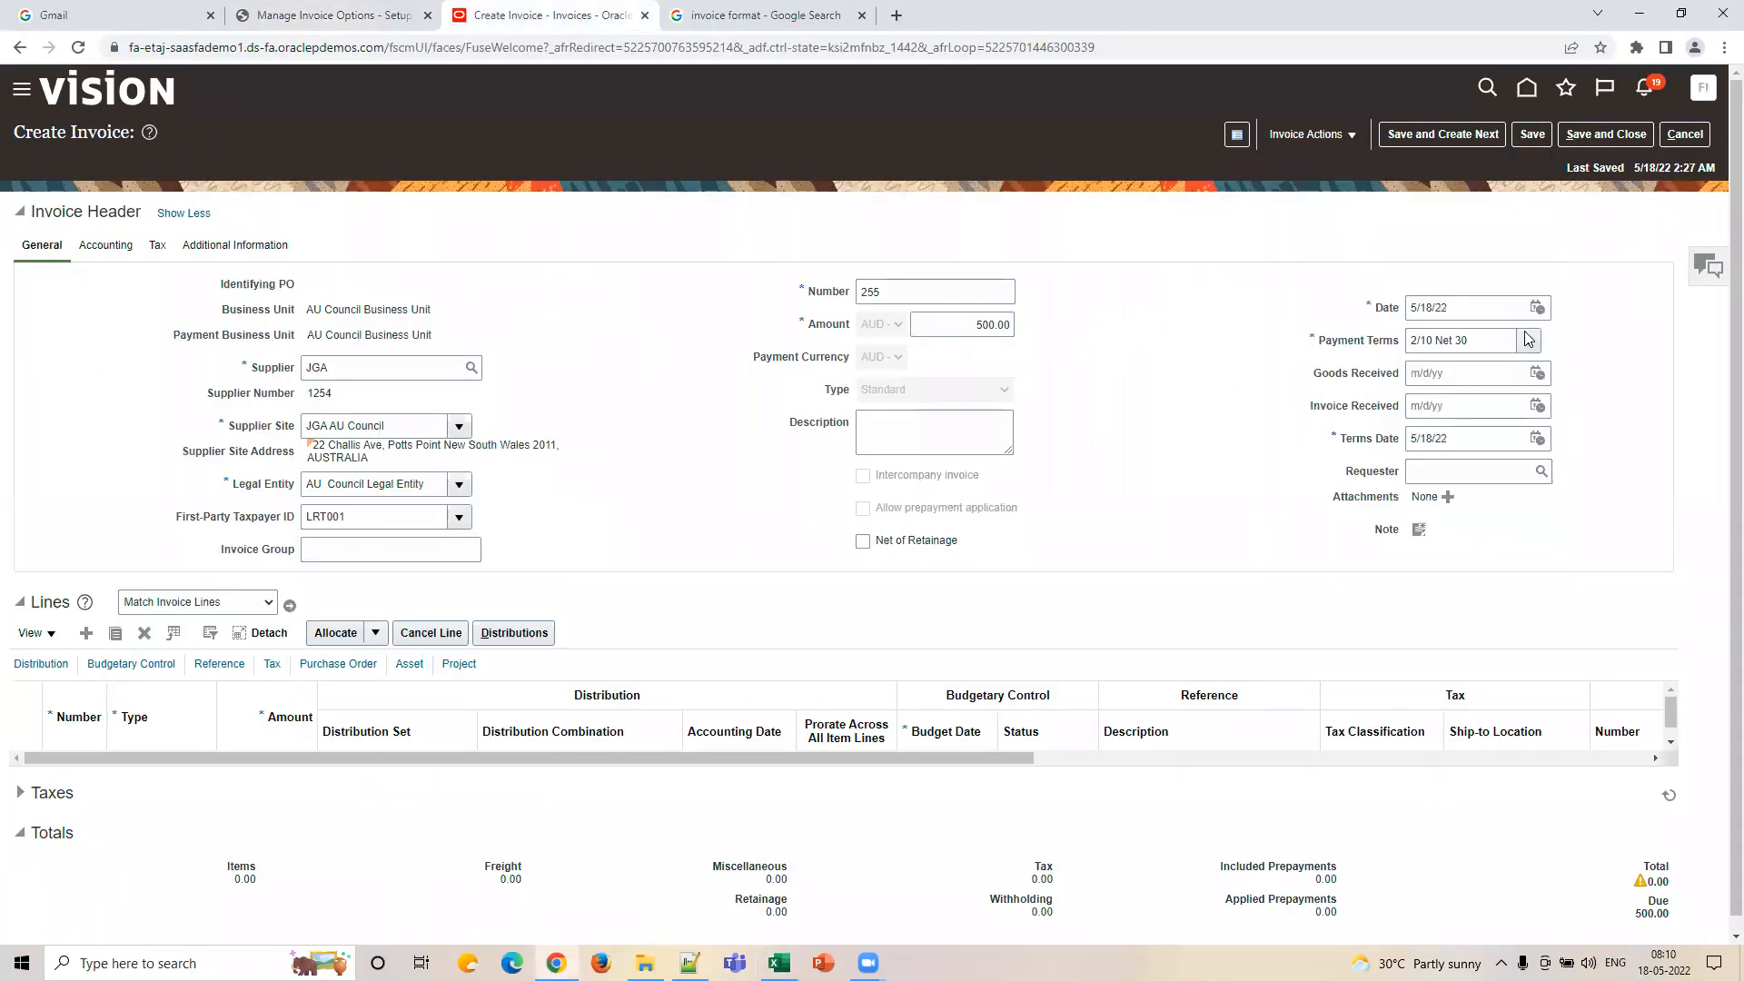
{"action": "left_click", "coordinate": [1495, 339]}
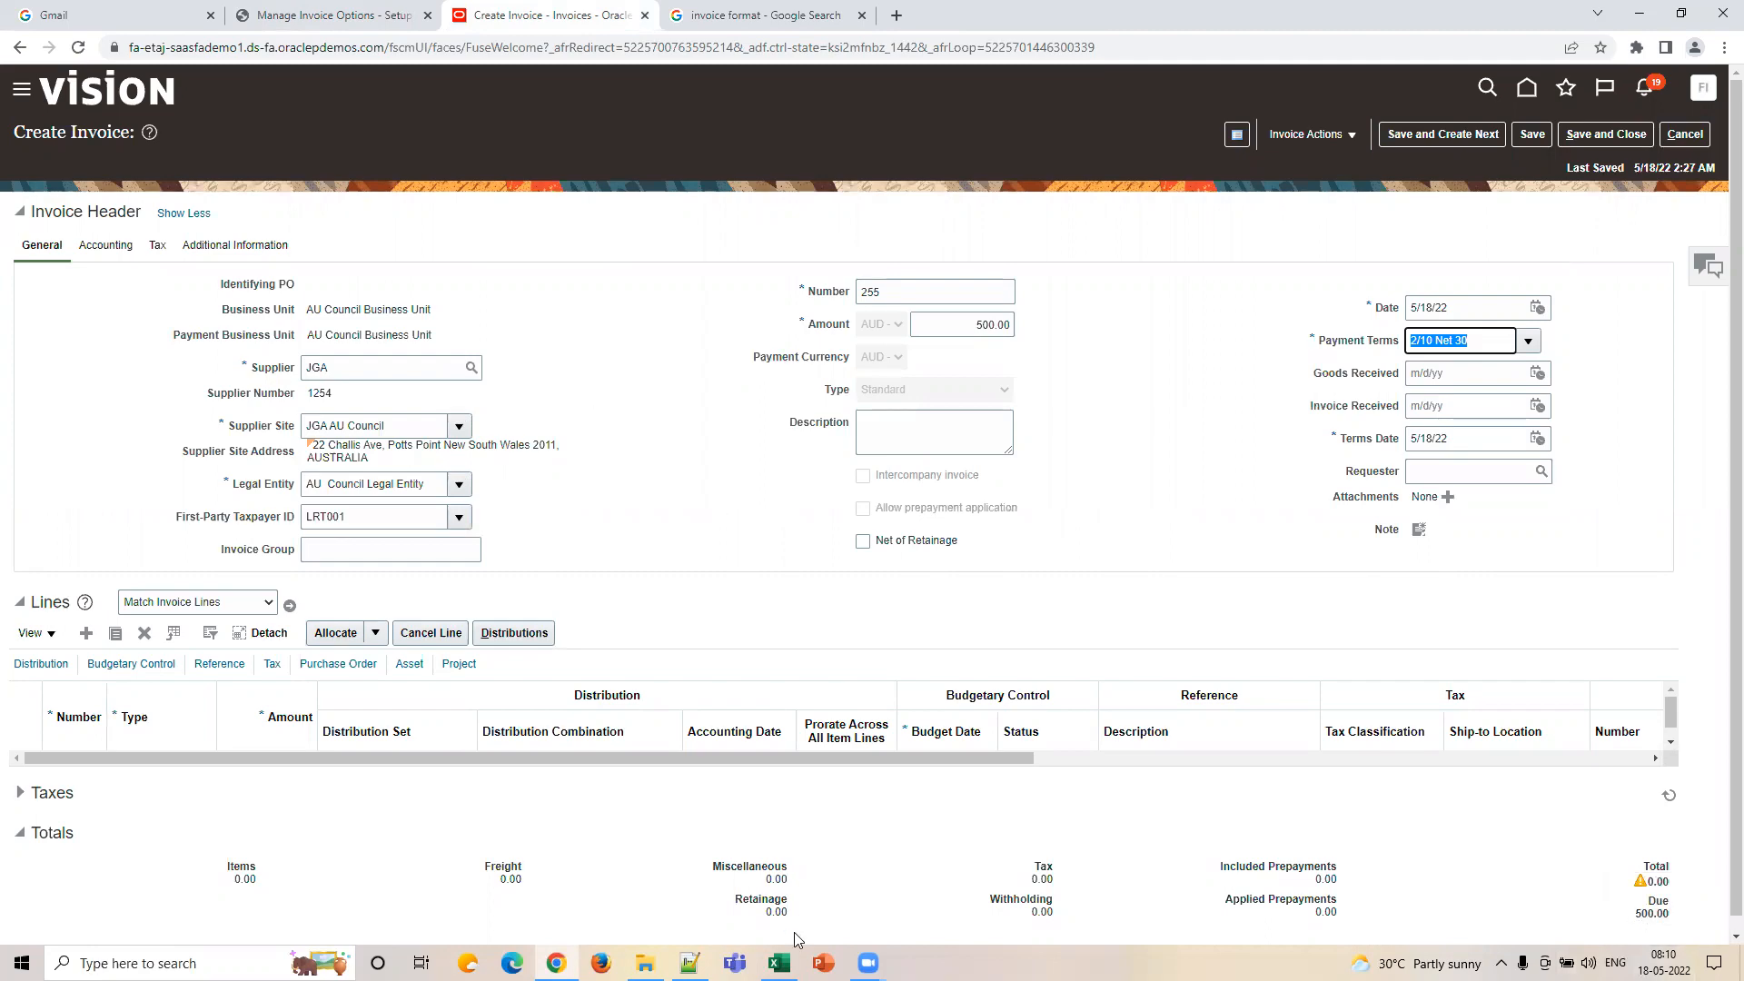
Back in Excel, calculate one day's interest at 1% in L25 with the formula =K24*1/100*1/365.
{"action": "left_click", "coordinate": [780, 961]}
{"action": "left_click", "coordinate": [1118, 719]}
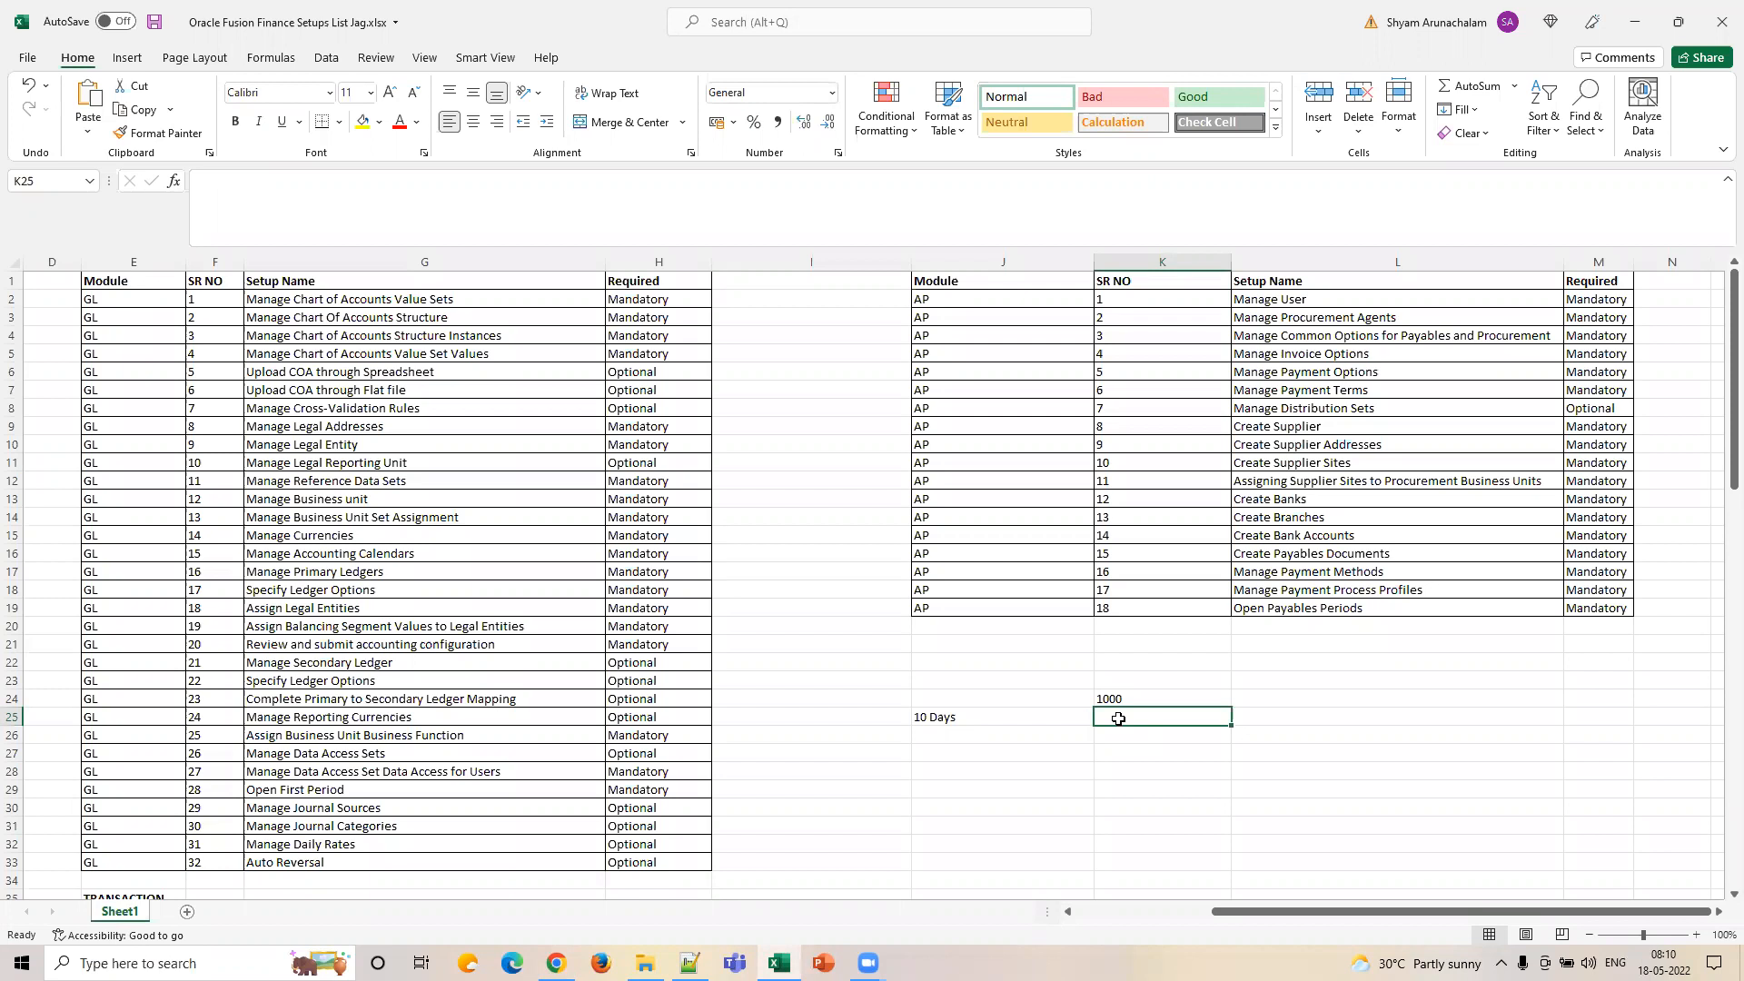
{"action": "key", "text": "Right"}
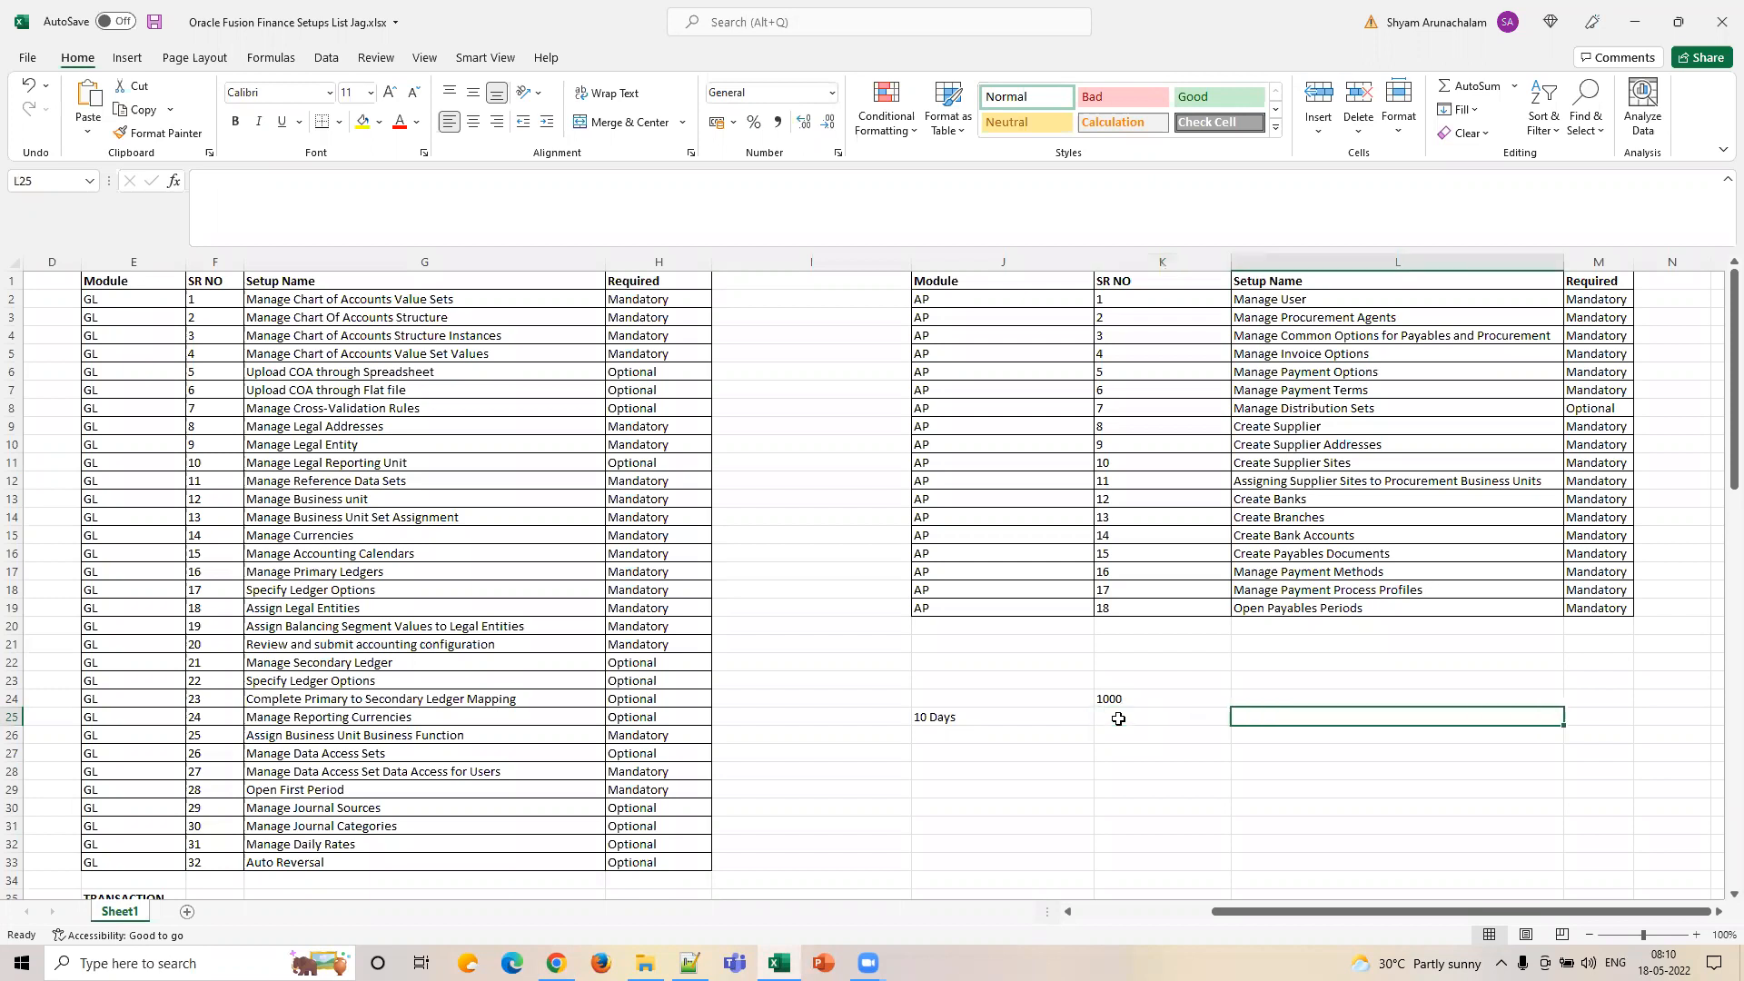
{"action": "type", "text": "="}
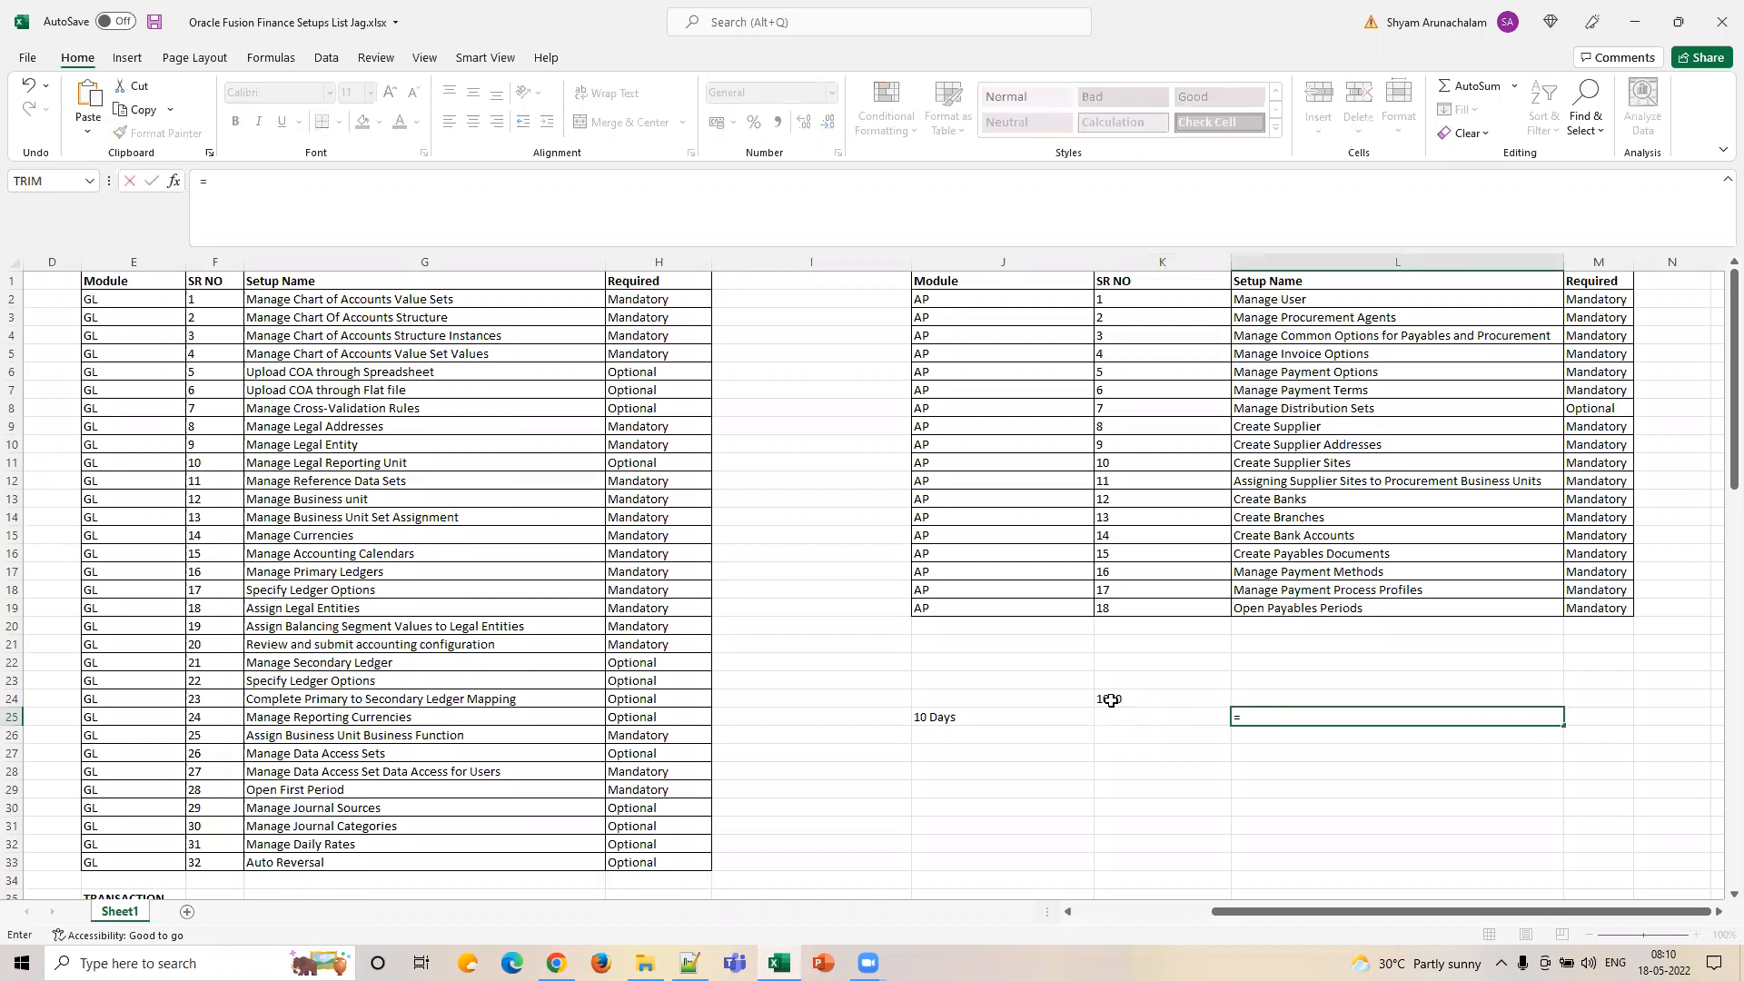
{"action": "left_click", "coordinate": [1115, 699]}
{"action": "type", "text": "*1"}
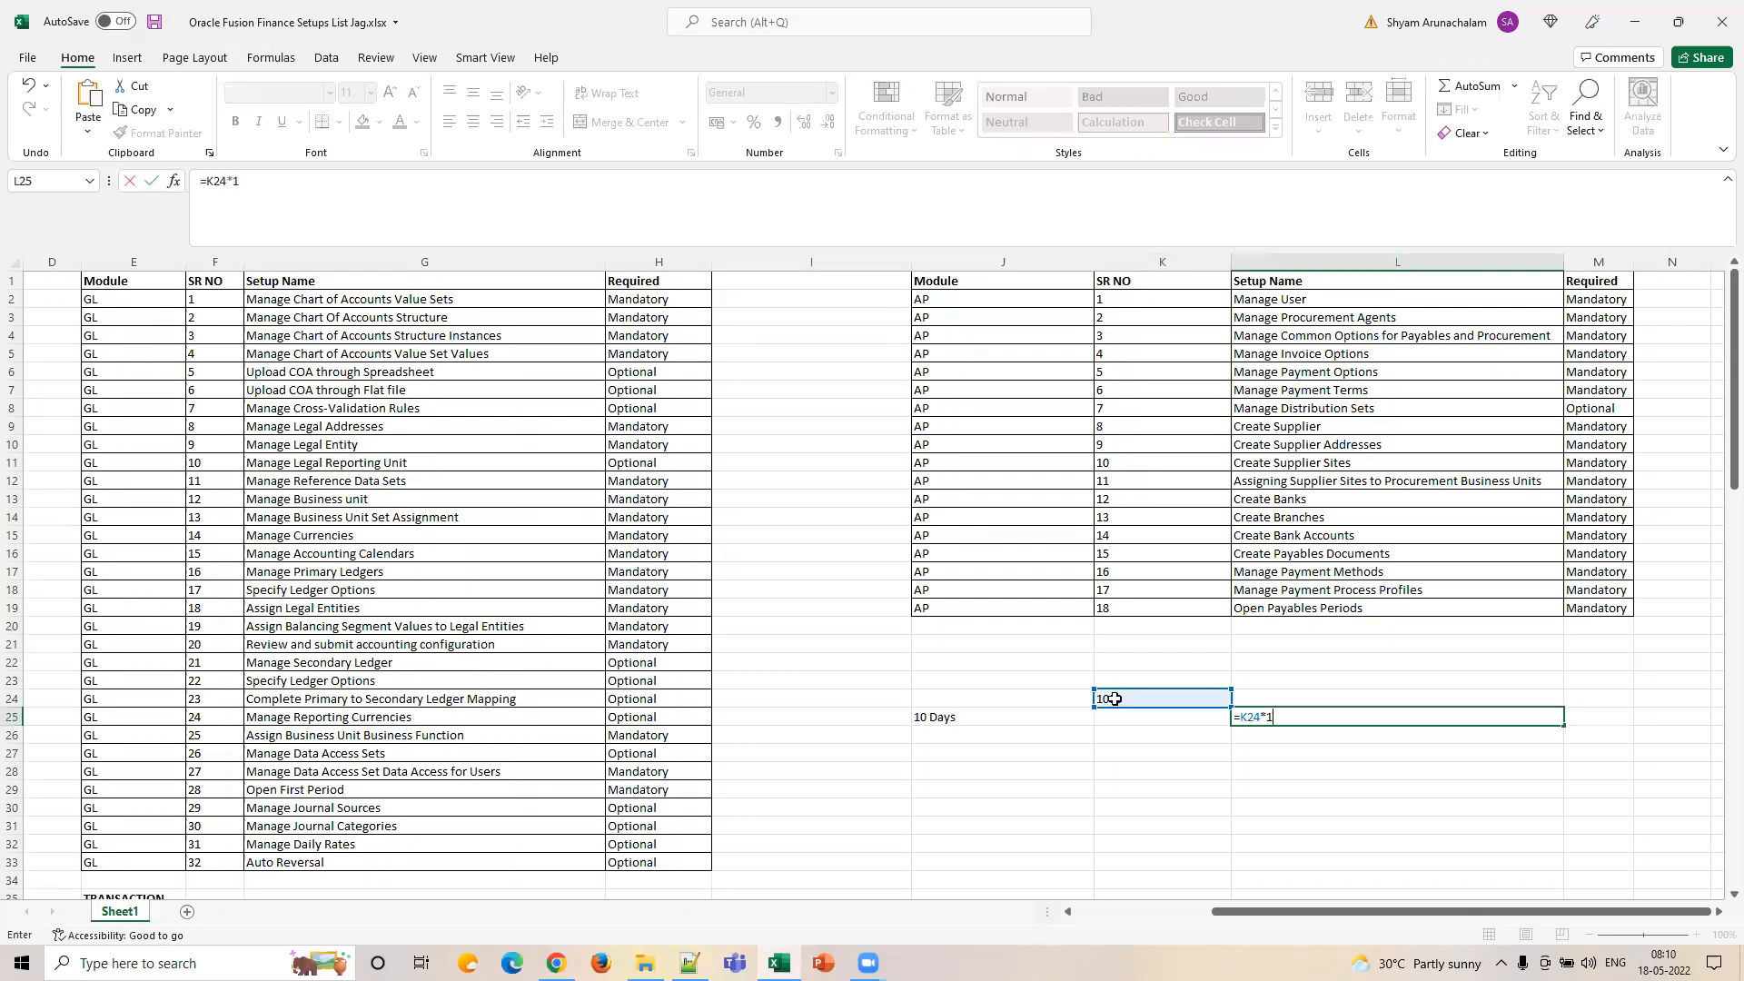
{"action": "type", "text": "/100*1/365"}
{"action": "key", "text": "Return"}
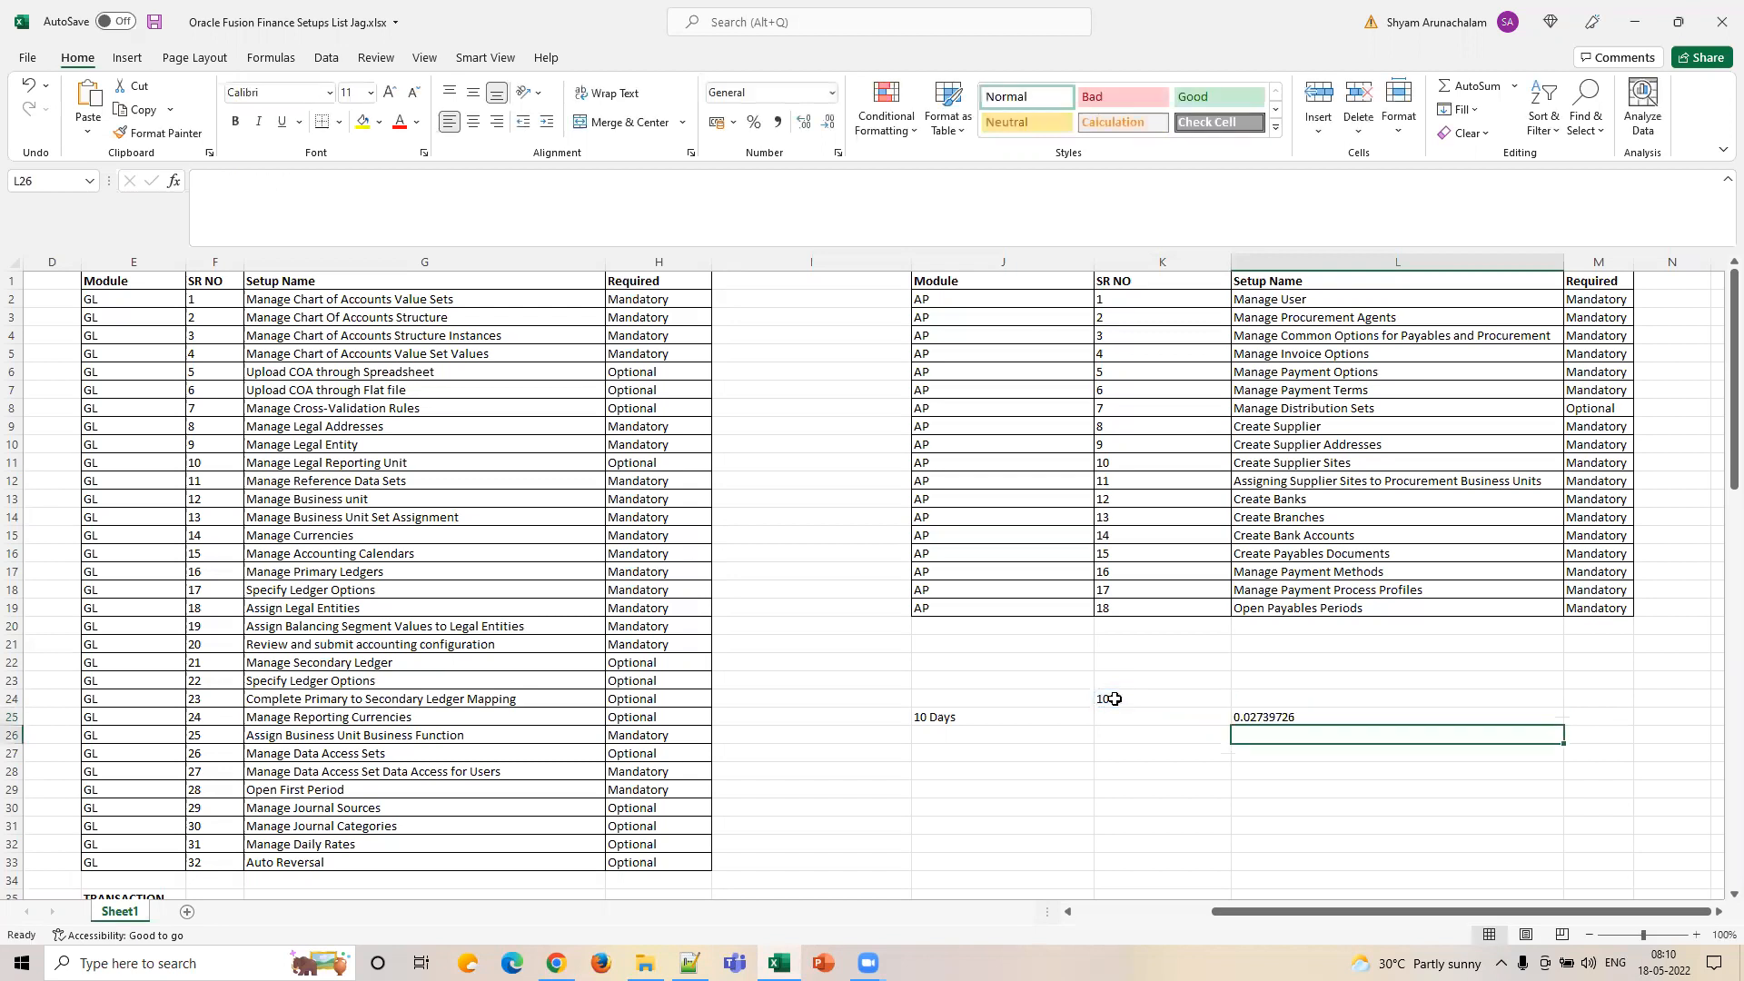
{"action": "left_click", "coordinate": [1278, 718]}
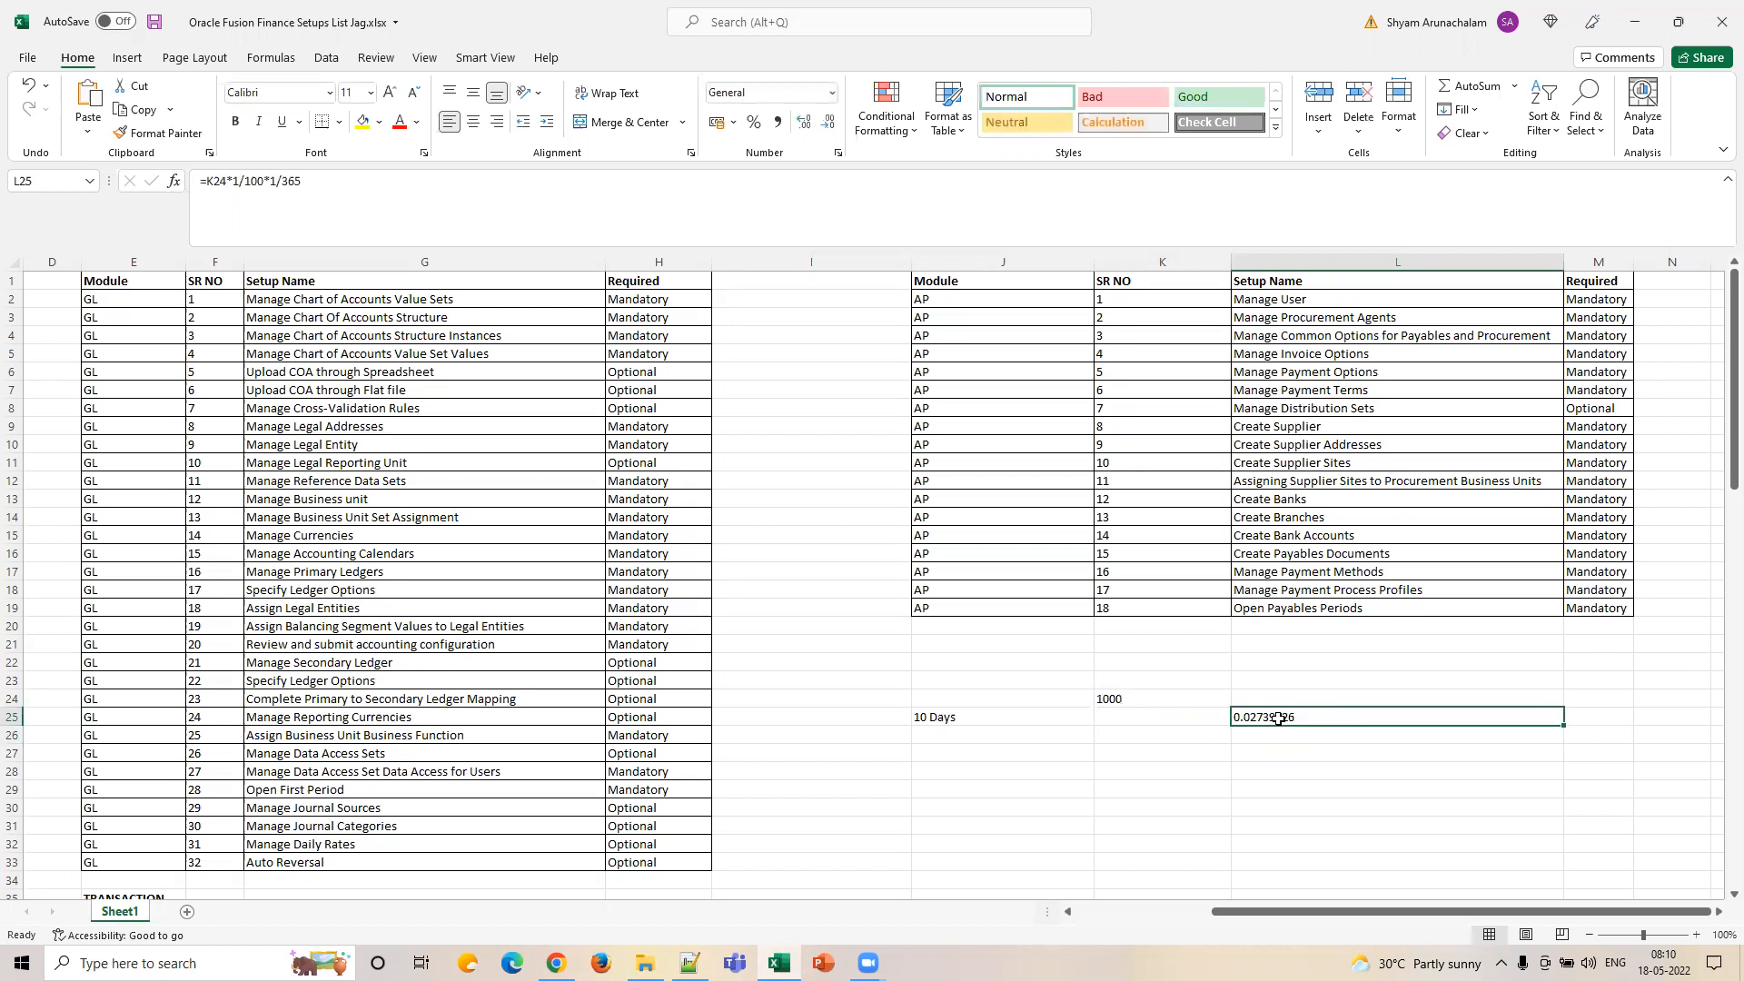
Raise the example amount in K24 to 1000000 and check the recalculated interest in L25.
{"action": "left_click", "coordinate": [1184, 719]}
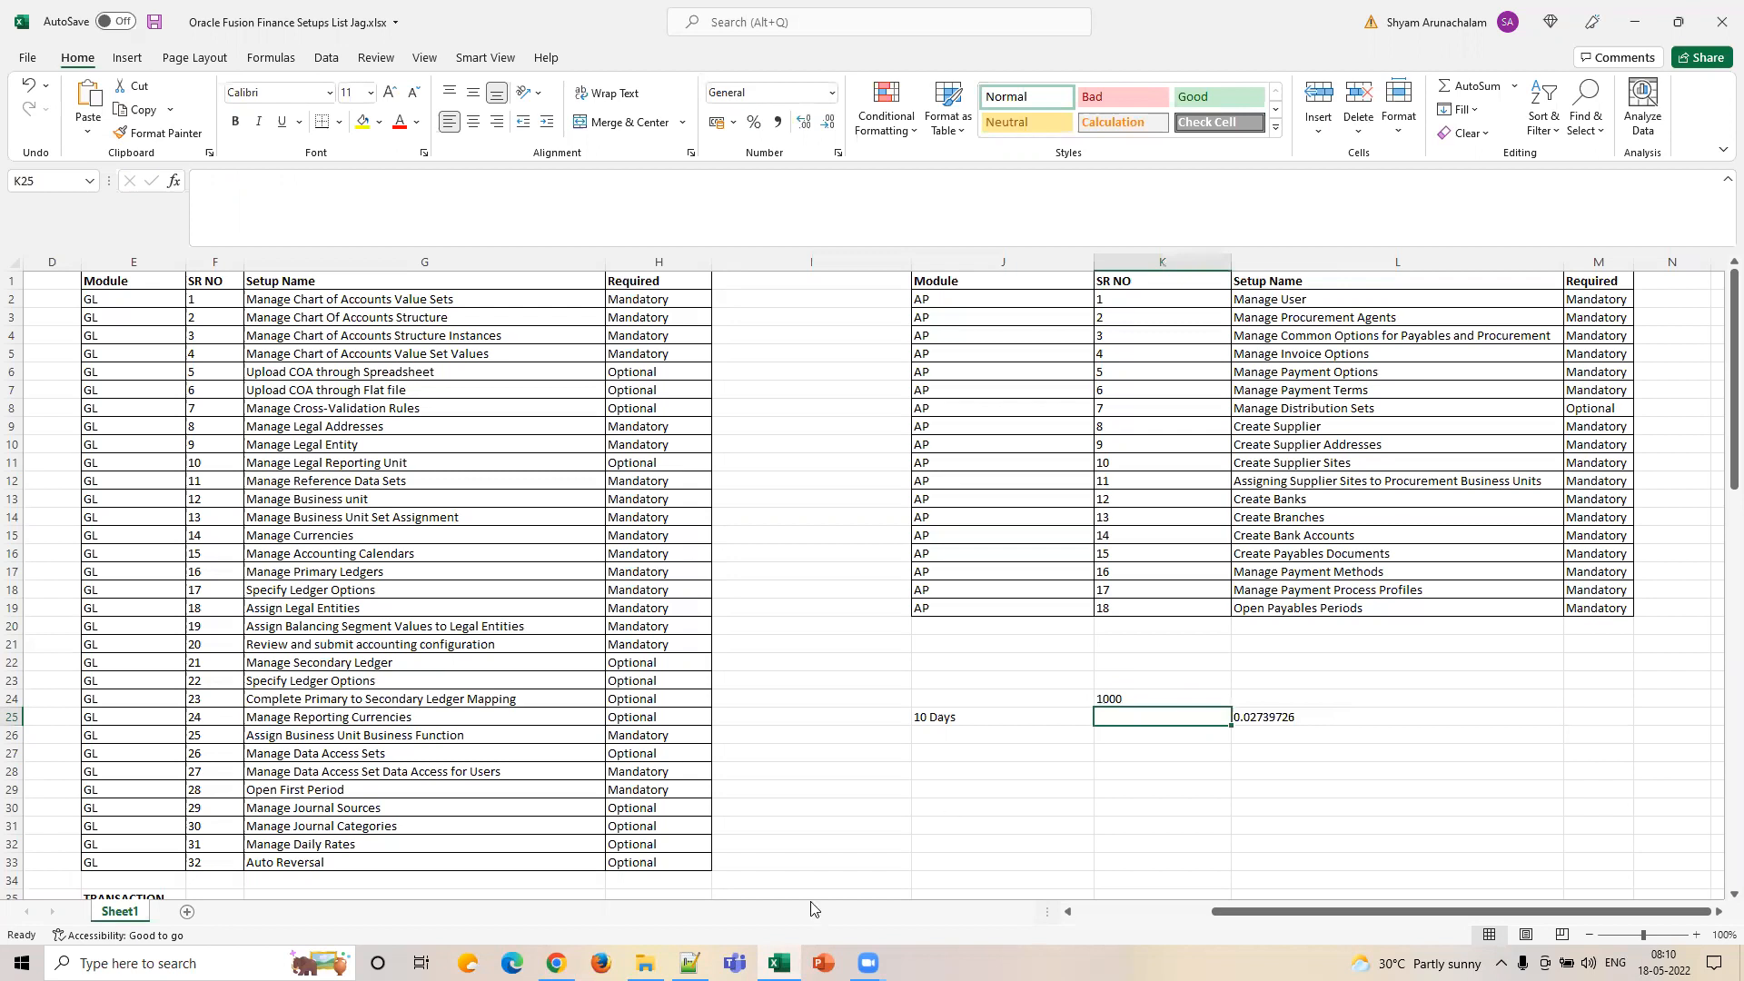
{"action": "left_click", "coordinate": [1163, 695]}
{"action": "left_click", "coordinate": [258, 181]}
{"action": "type", "text": "000"}
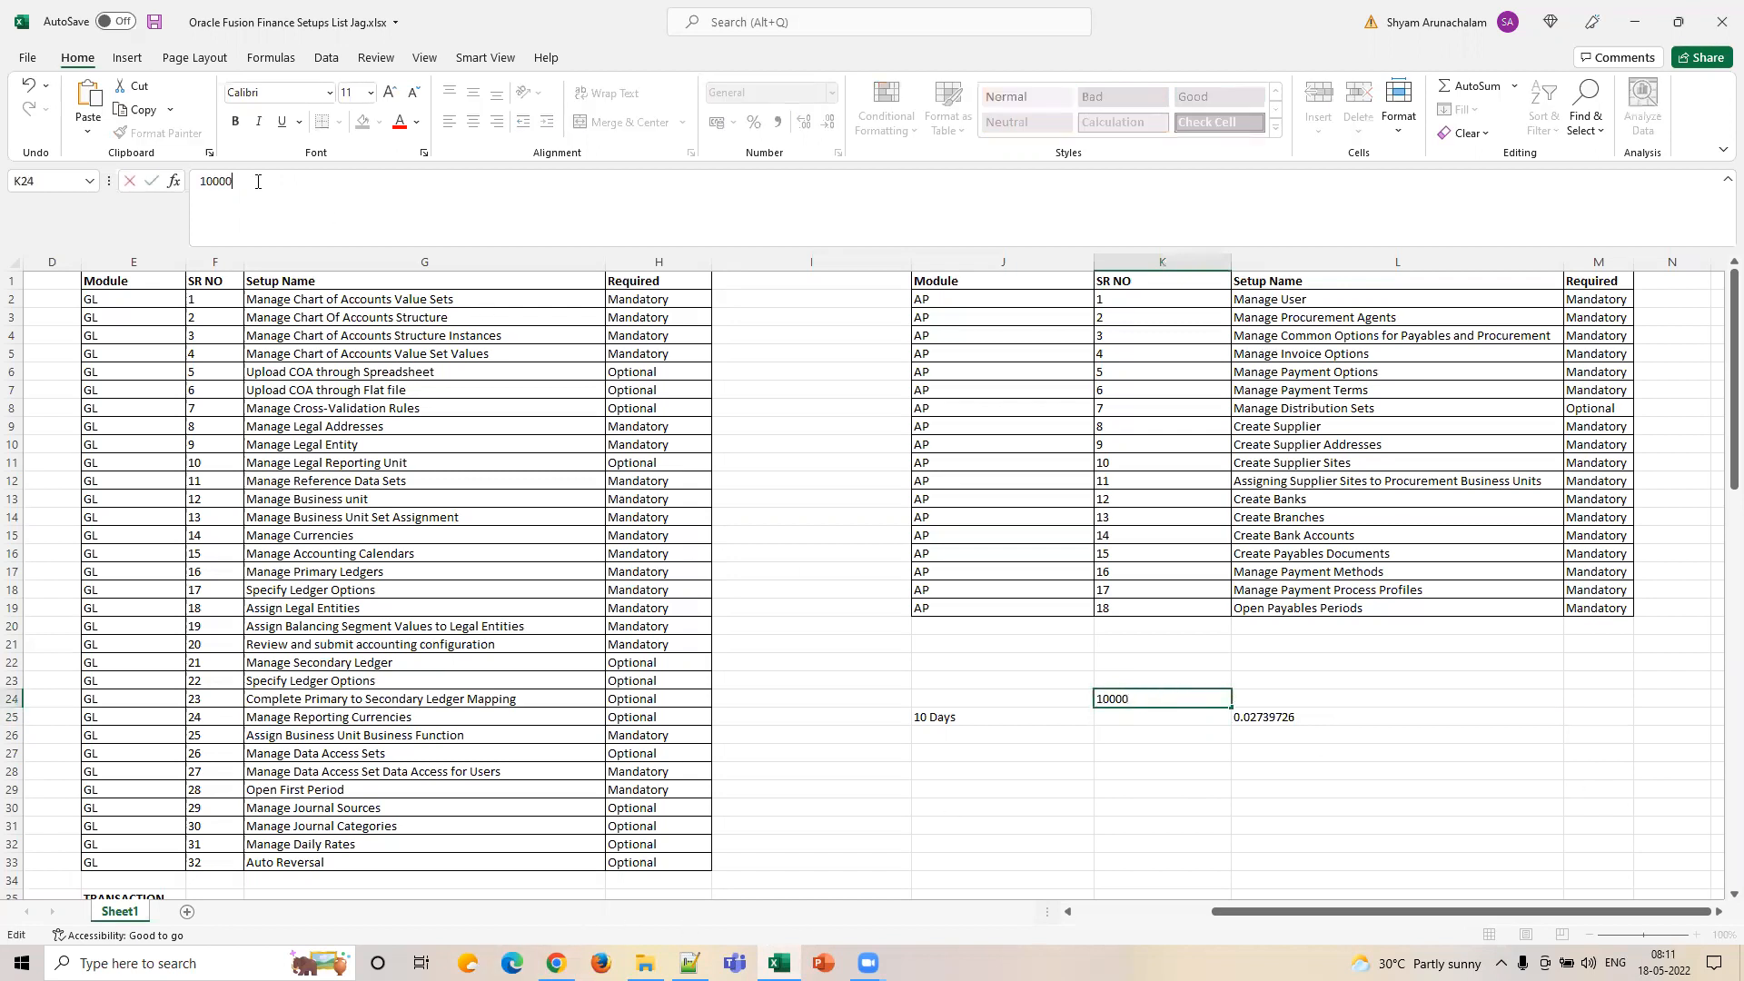
{"action": "left_click", "coordinate": [1220, 771]}
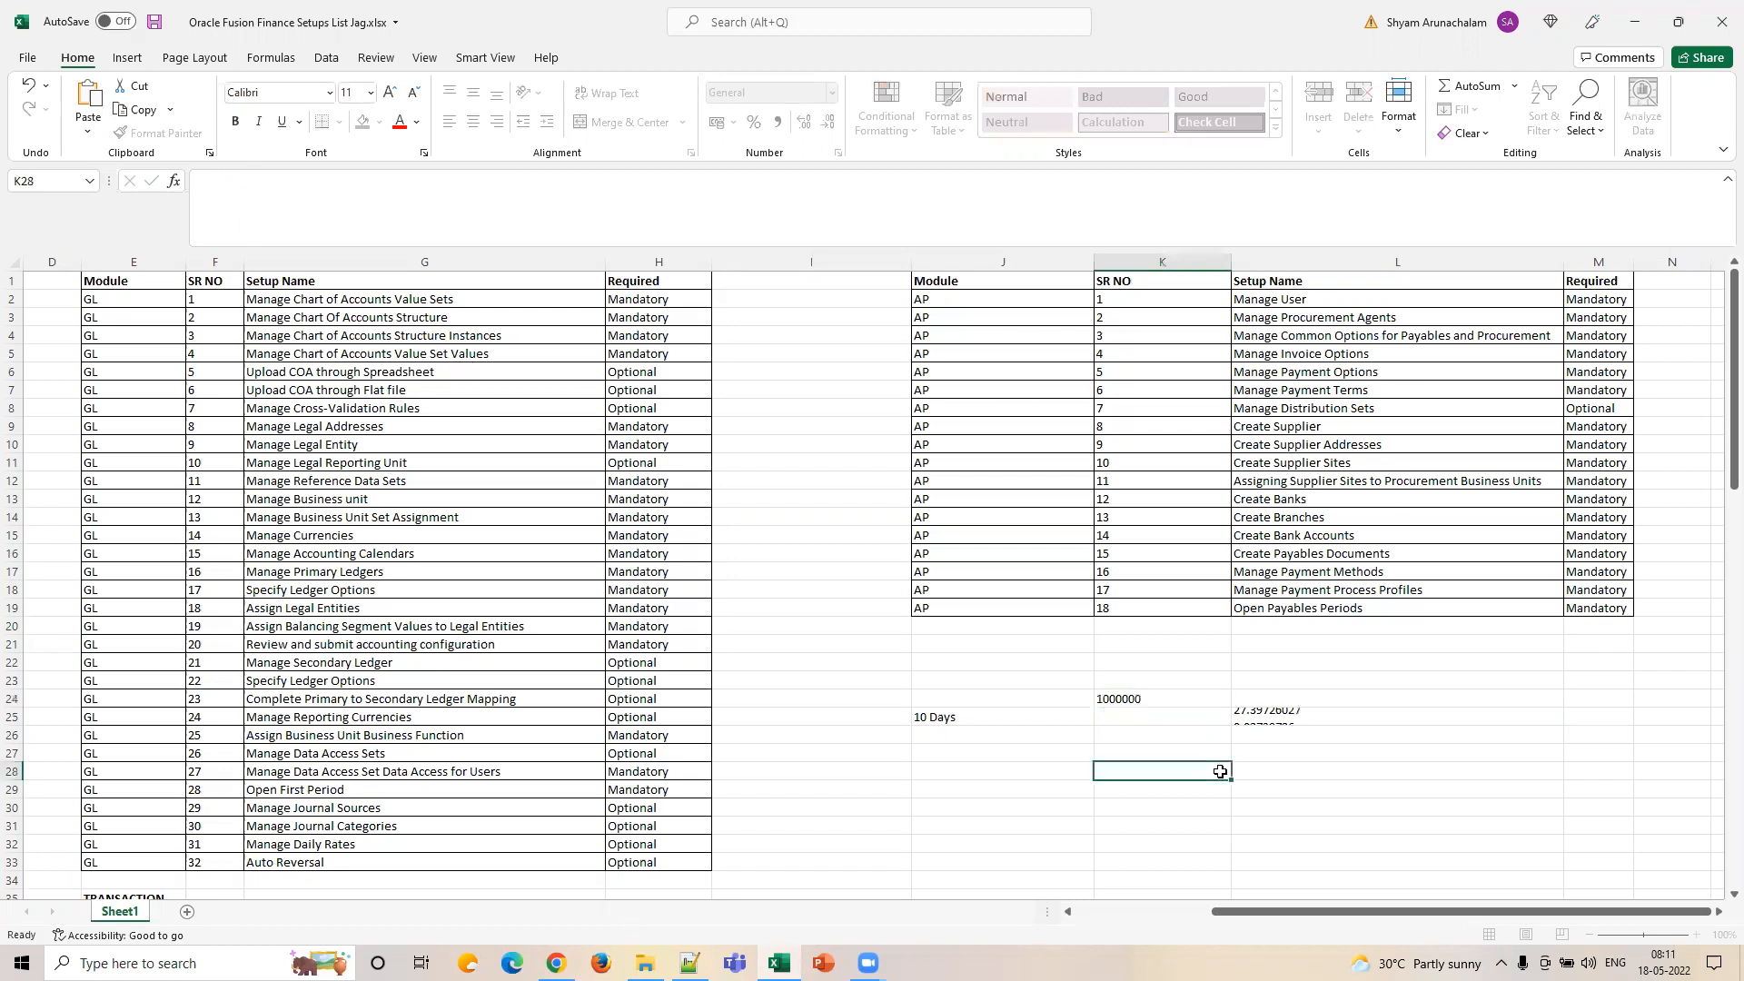
{"action": "left_click", "coordinate": [1256, 718]}
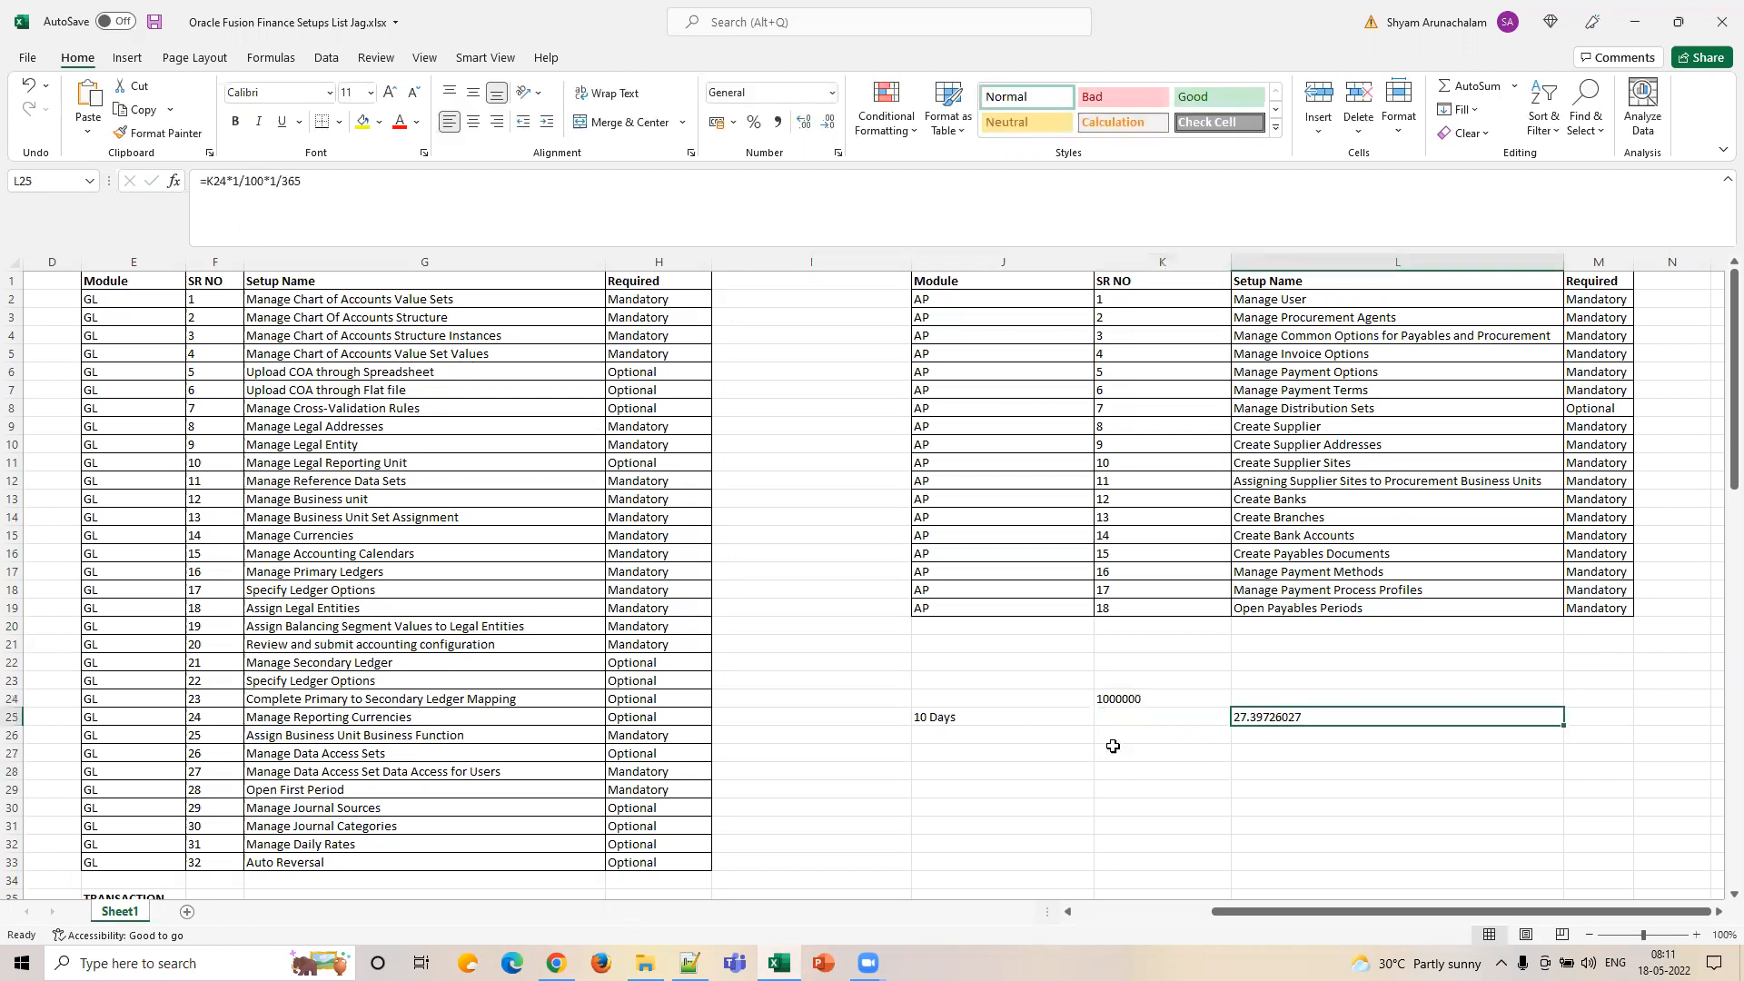
{"action": "left_click", "coordinate": [1170, 714]}
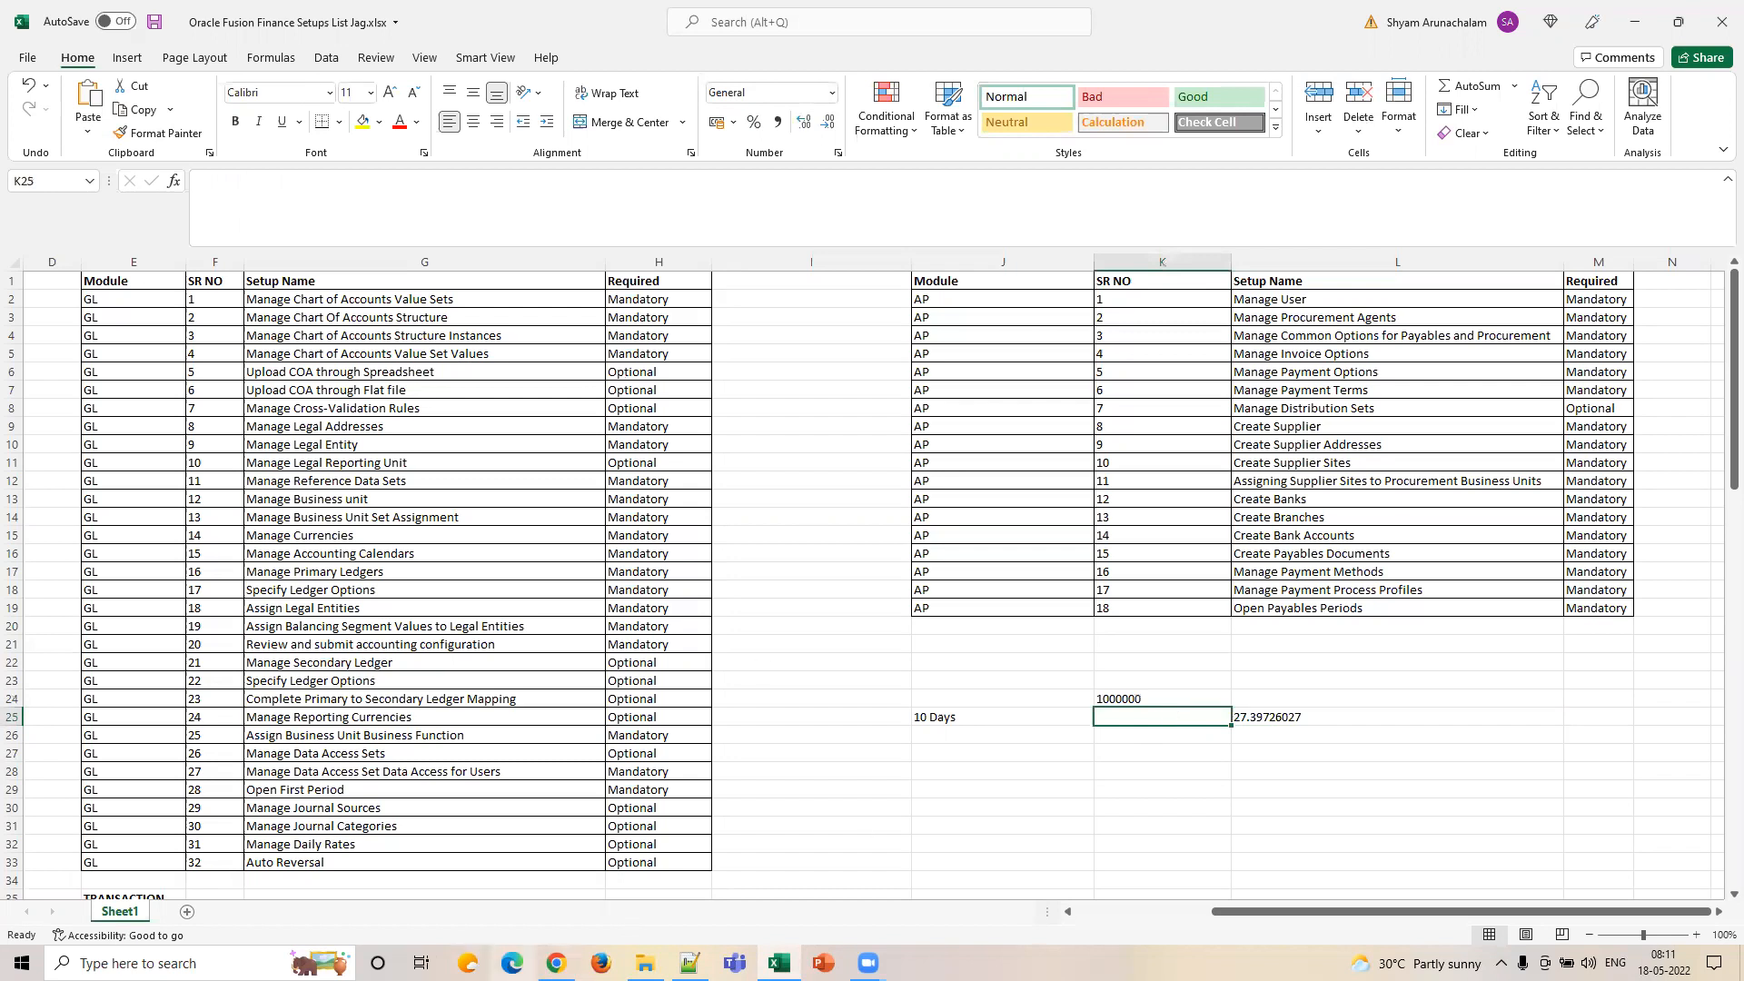
In Manage Invoice Options, try creating interest invoices with a minimum interest amount of 1, look at Interest Expense Distribution, and disable interest invoices again.
{"action": "left_click", "coordinate": [556, 963]}
{"action": "left_click", "coordinate": [331, 15]}
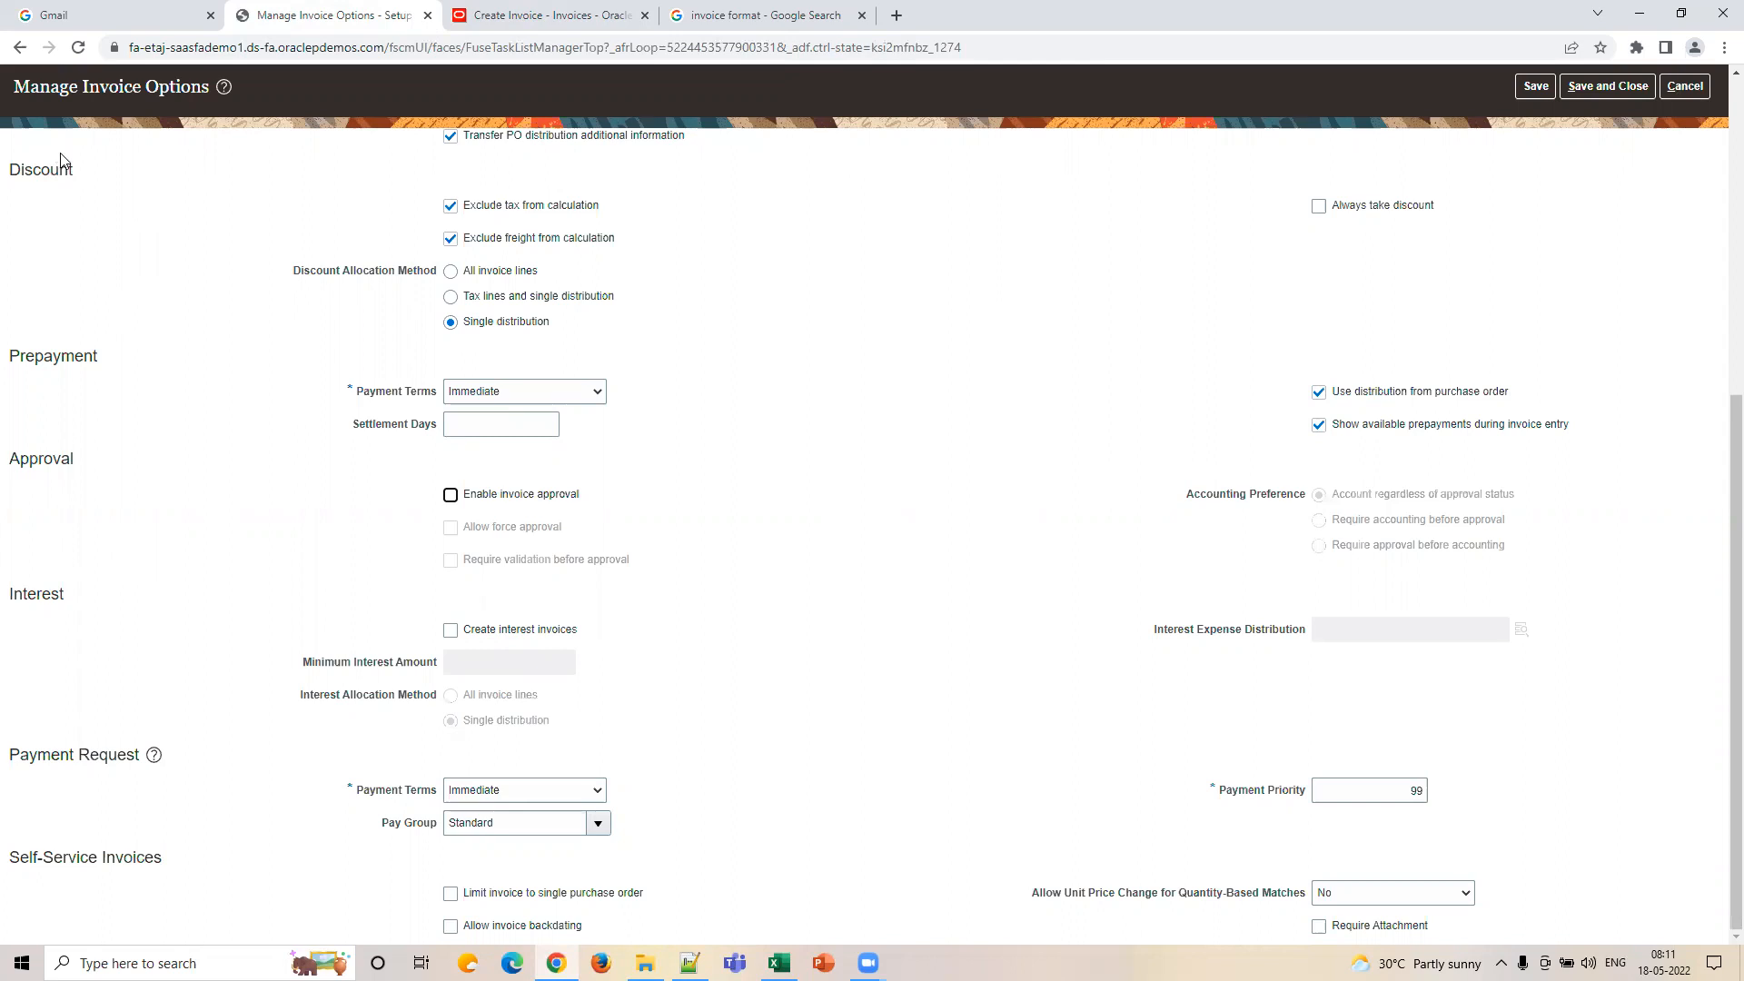
{"action": "scroll", "coordinate": [218, 341], "scroll_direction": "up", "scroll_amount": 4}
{"action": "scroll", "coordinate": [254, 489], "scroll_direction": "down", "scroll_amount": 4}
{"action": "left_click", "coordinate": [450, 630]}
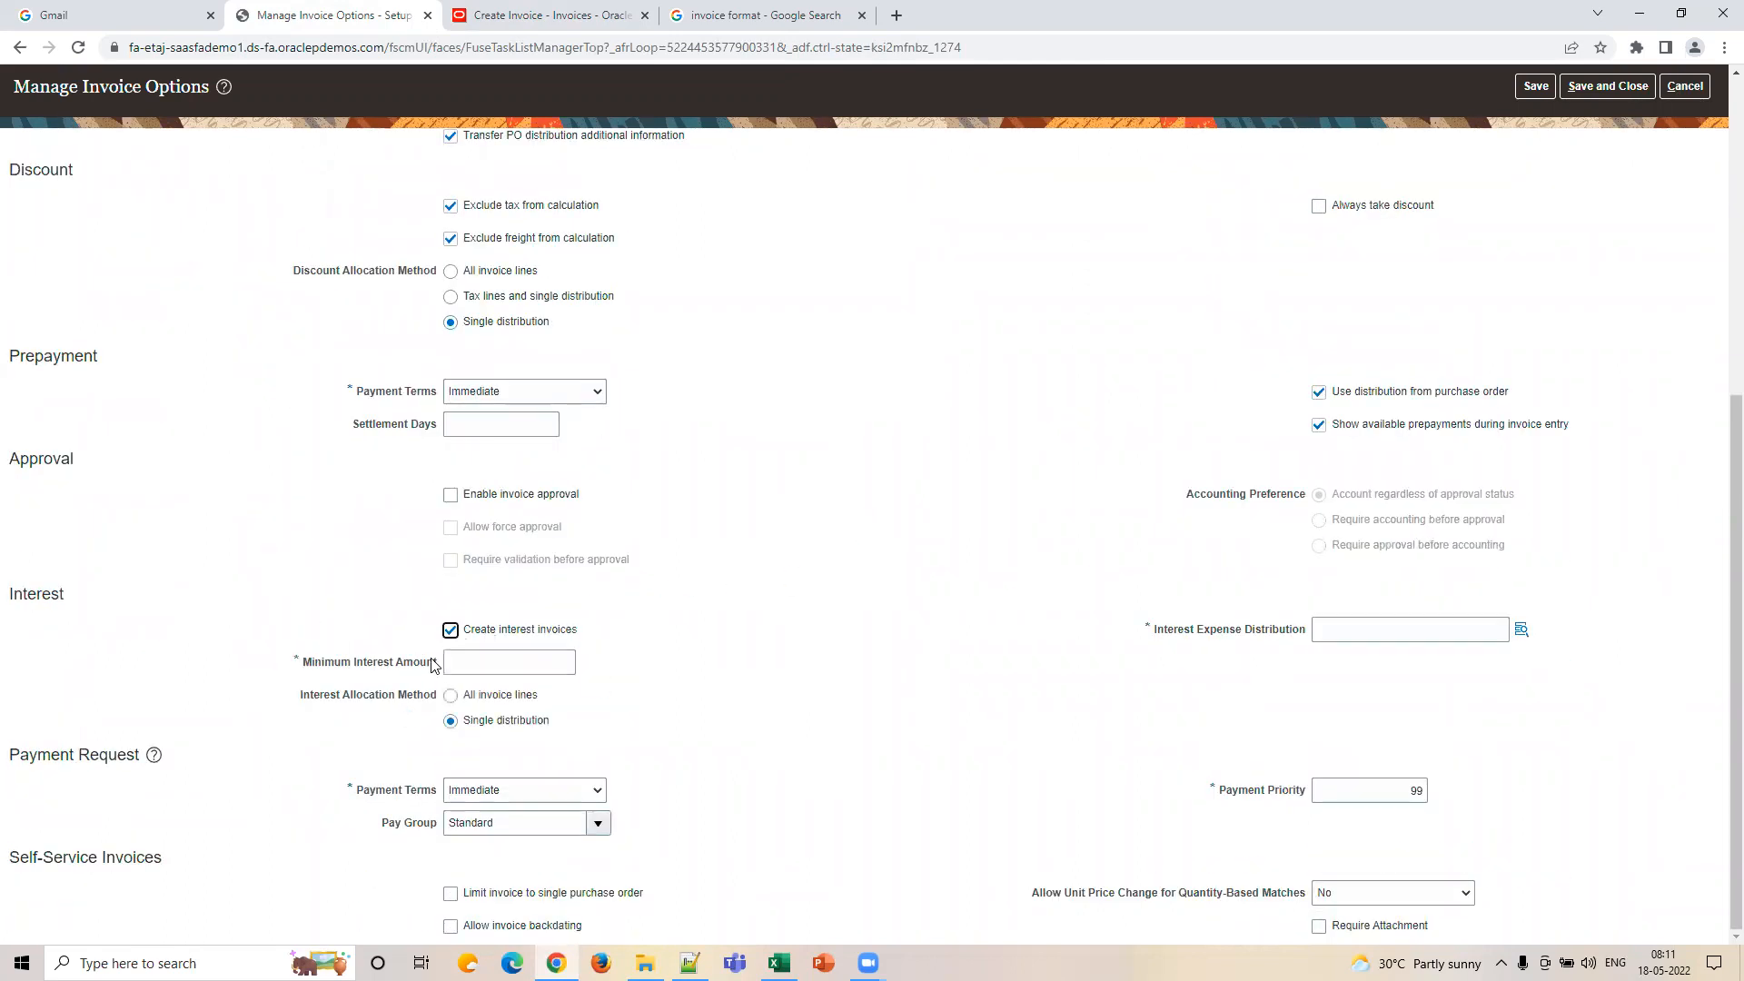
{"action": "left_click", "coordinate": [507, 672]}
{"action": "type", "text": "1"}
{"action": "left_click", "coordinate": [897, 706]}
{"action": "left_click", "coordinate": [1369, 625]}
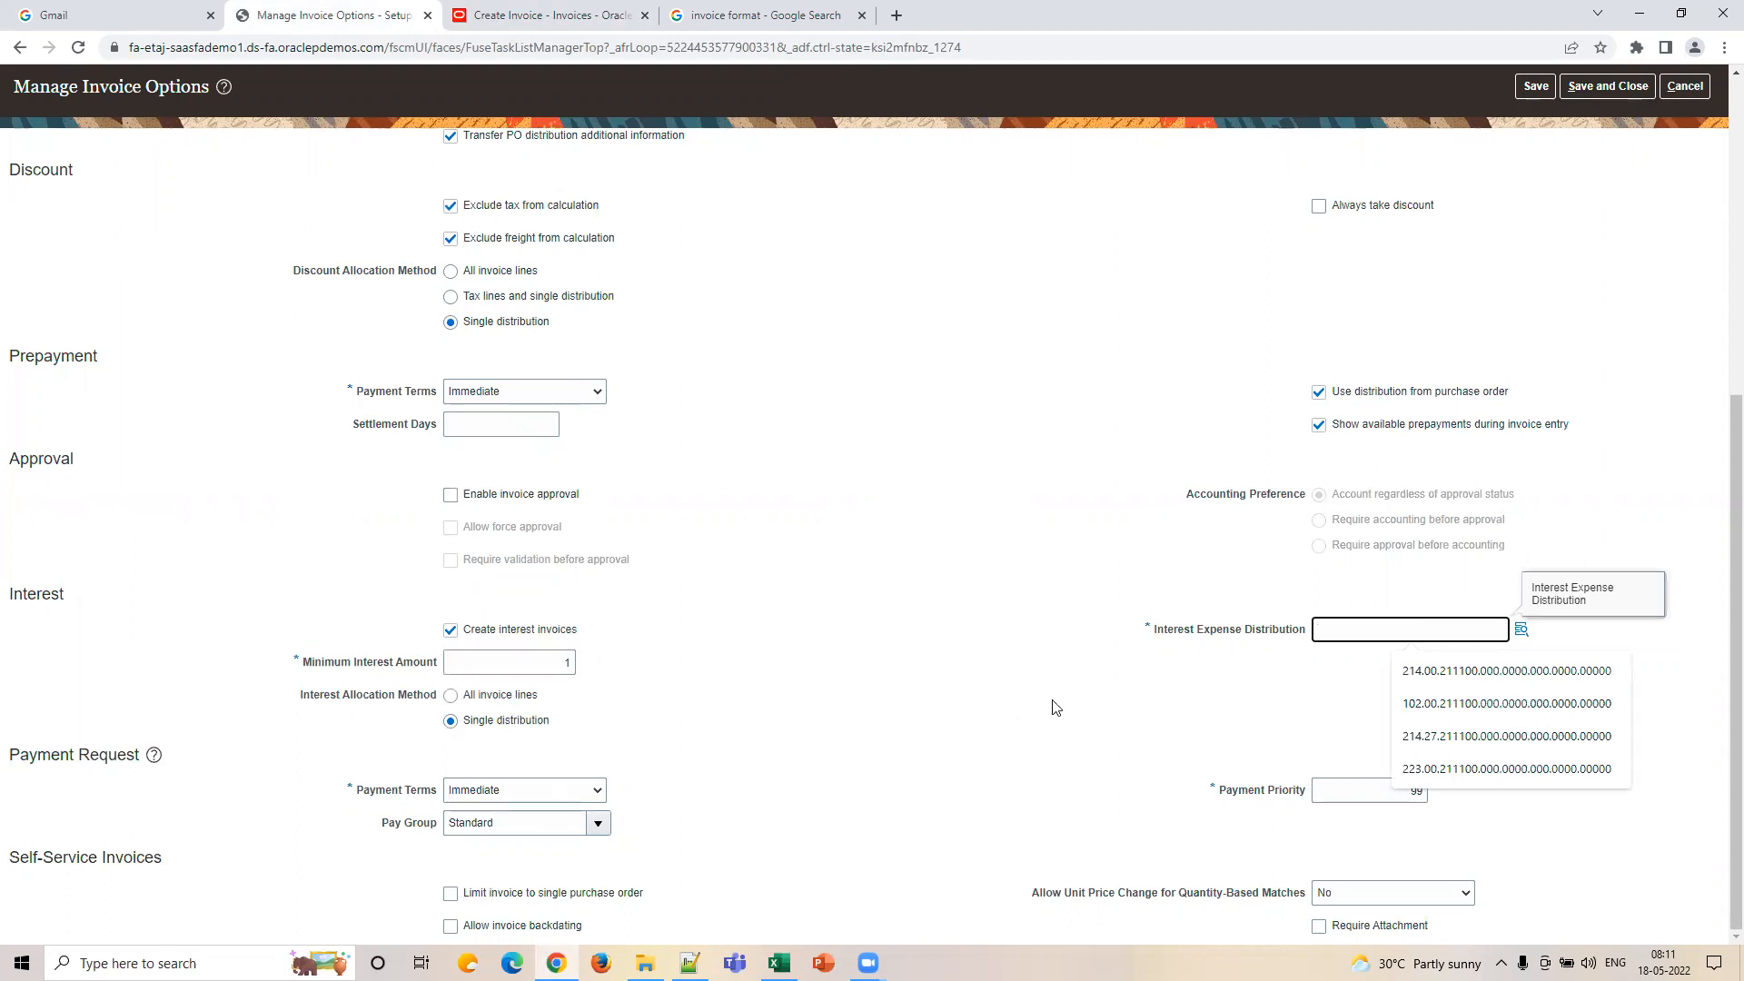
{"action": "left_click", "coordinate": [450, 630]}
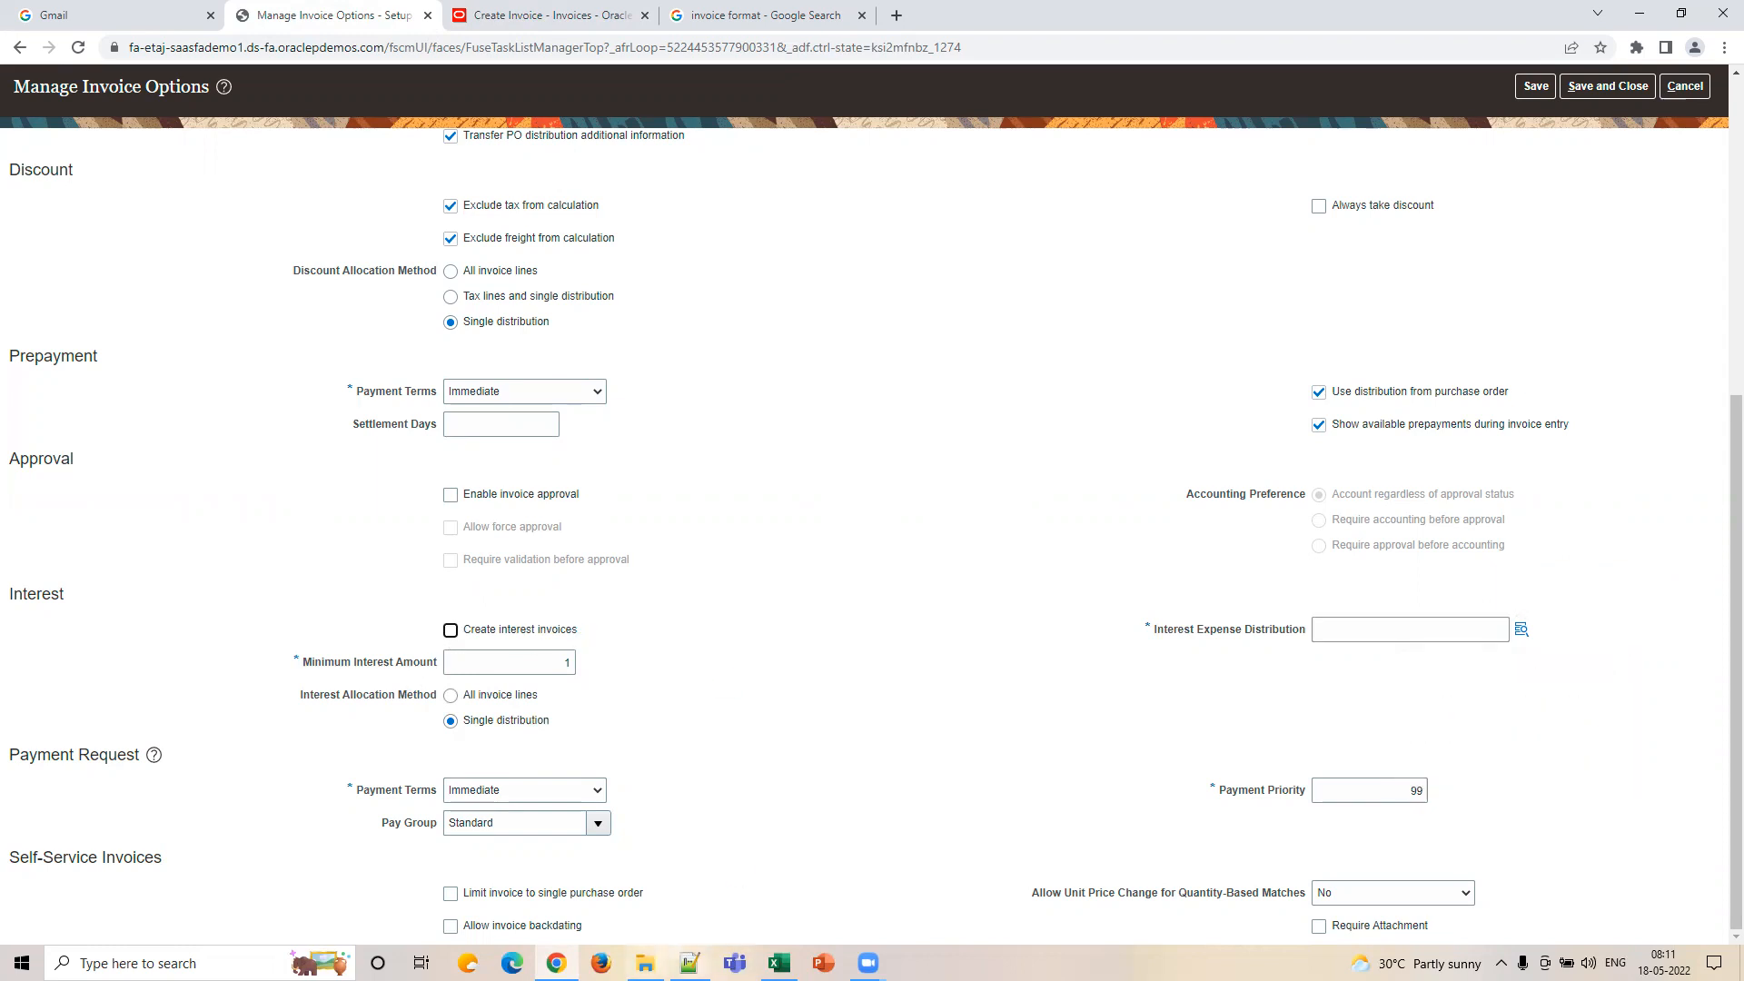
Clear the interest example in J24:L25 of the Excel sheet and return to Manage Invoice Options.
{"action": "key", "text": "alt+Tab"}
{"action": "left_click_drag", "start_coordinate": [975, 694], "coordinate": [1323, 719]}
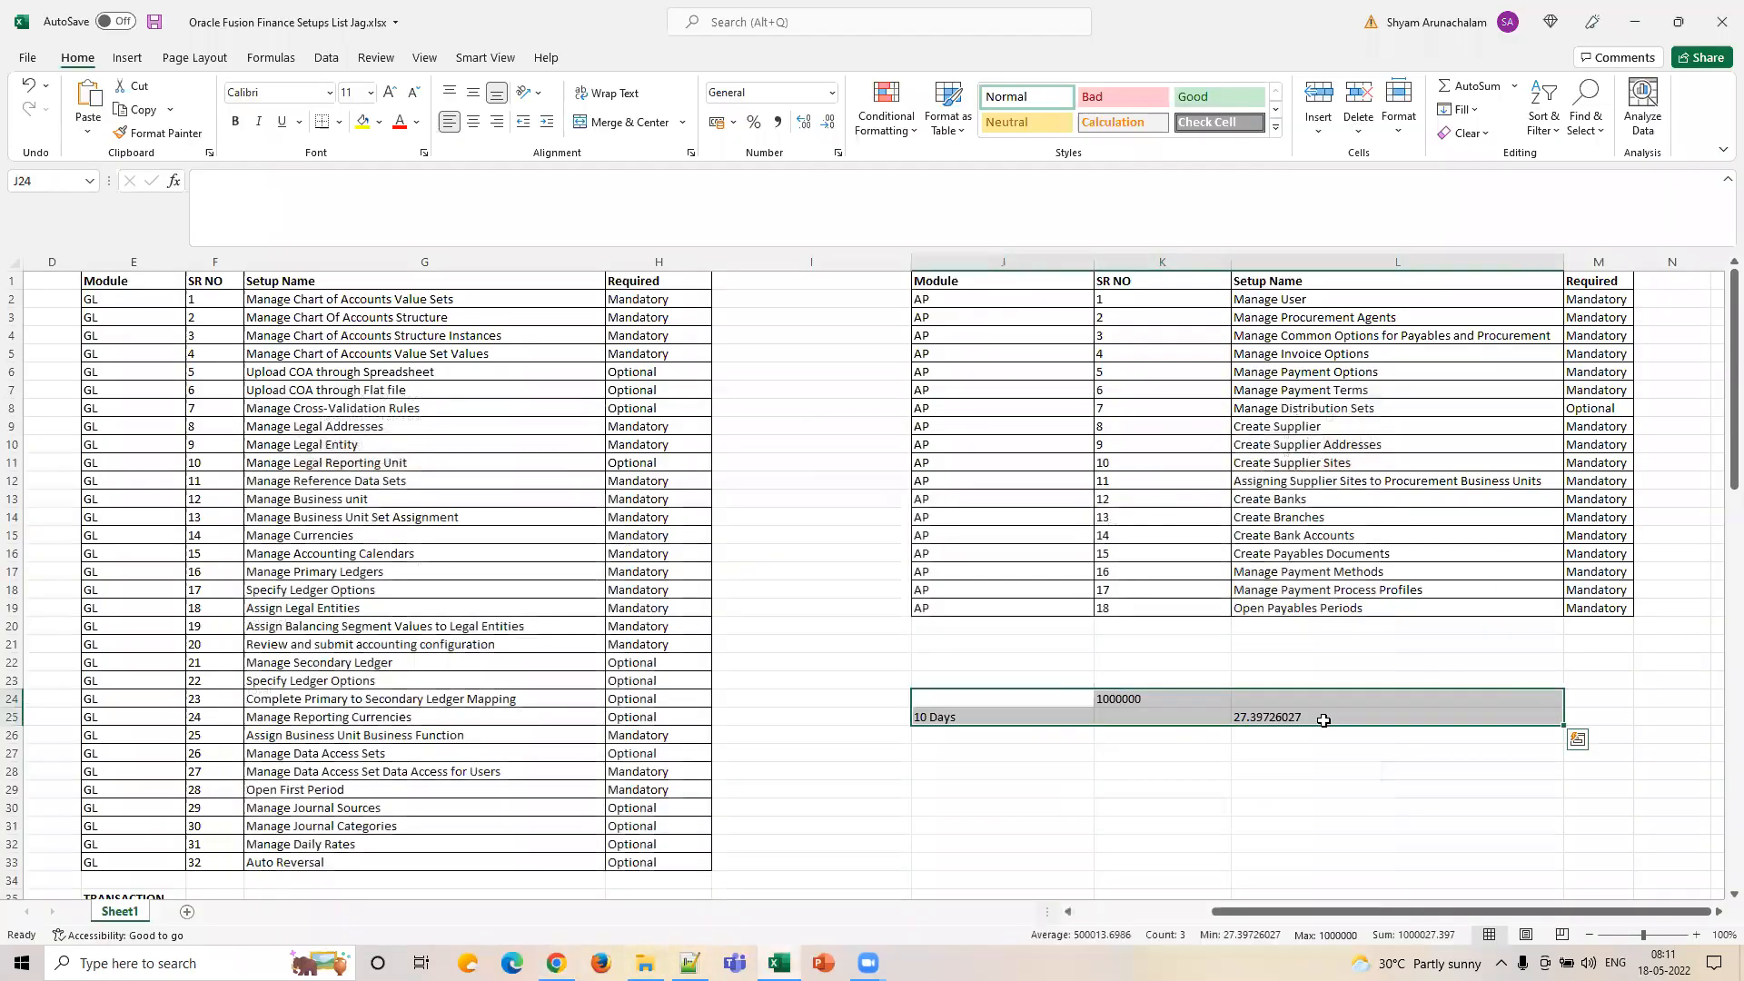
{"action": "key", "text": "alt+Tab"}
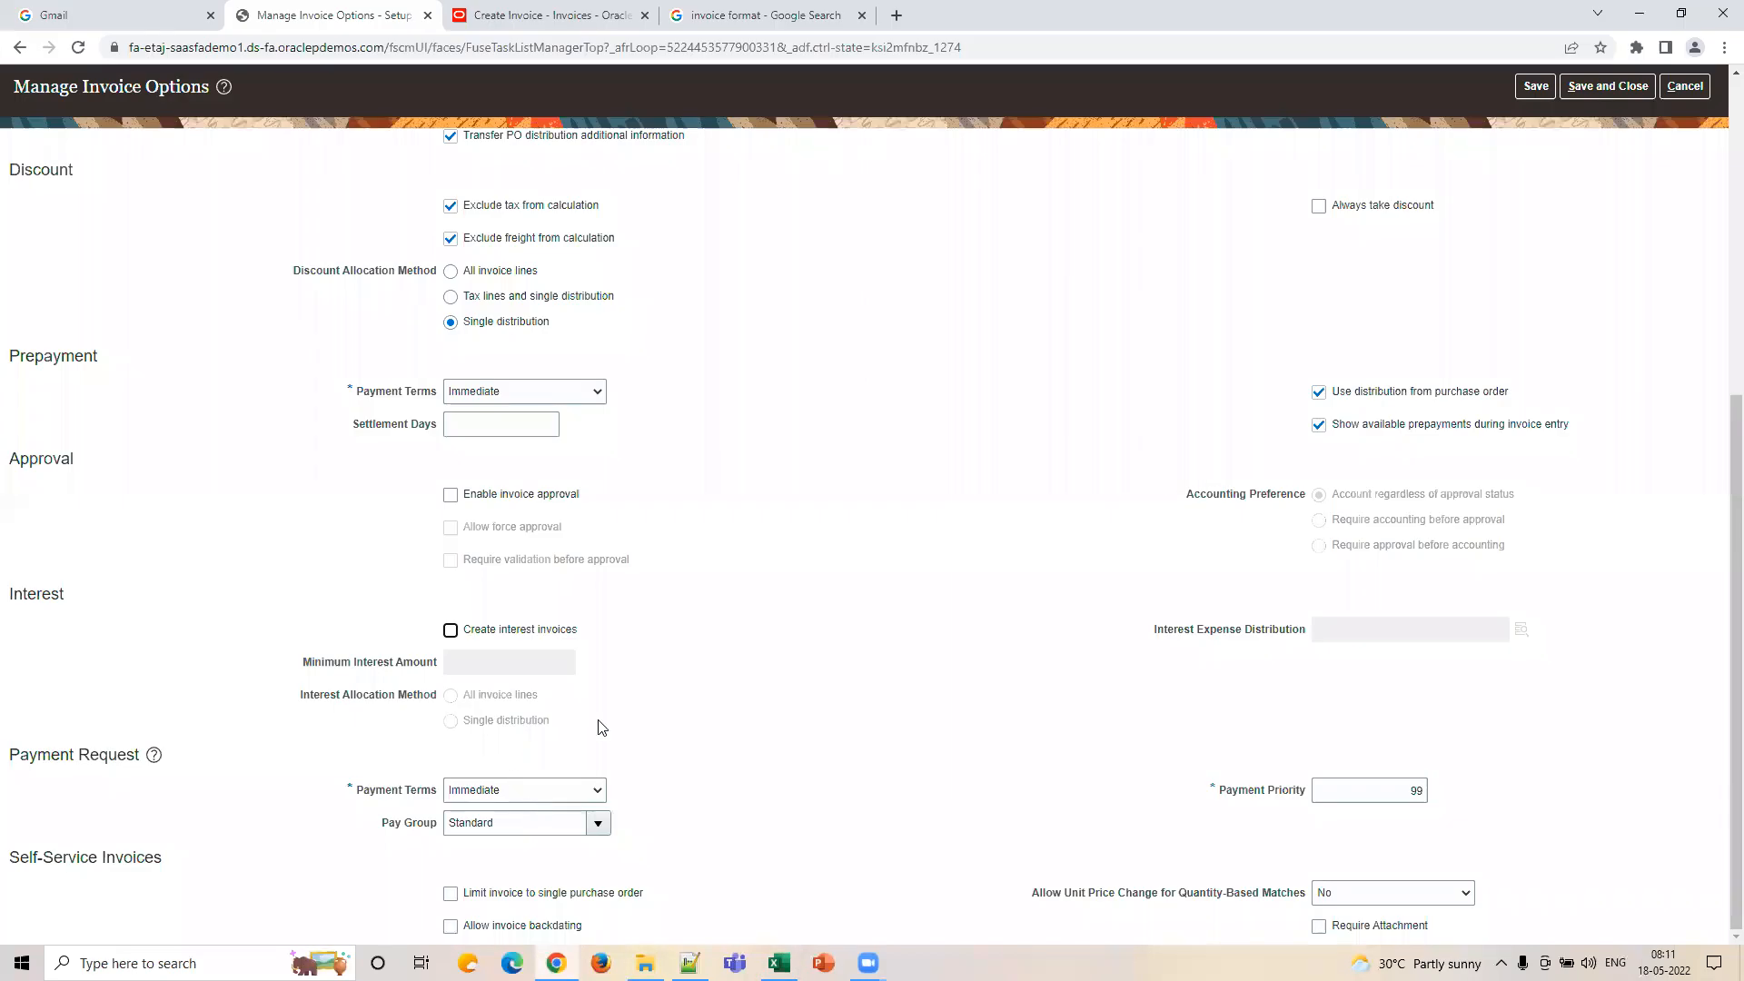
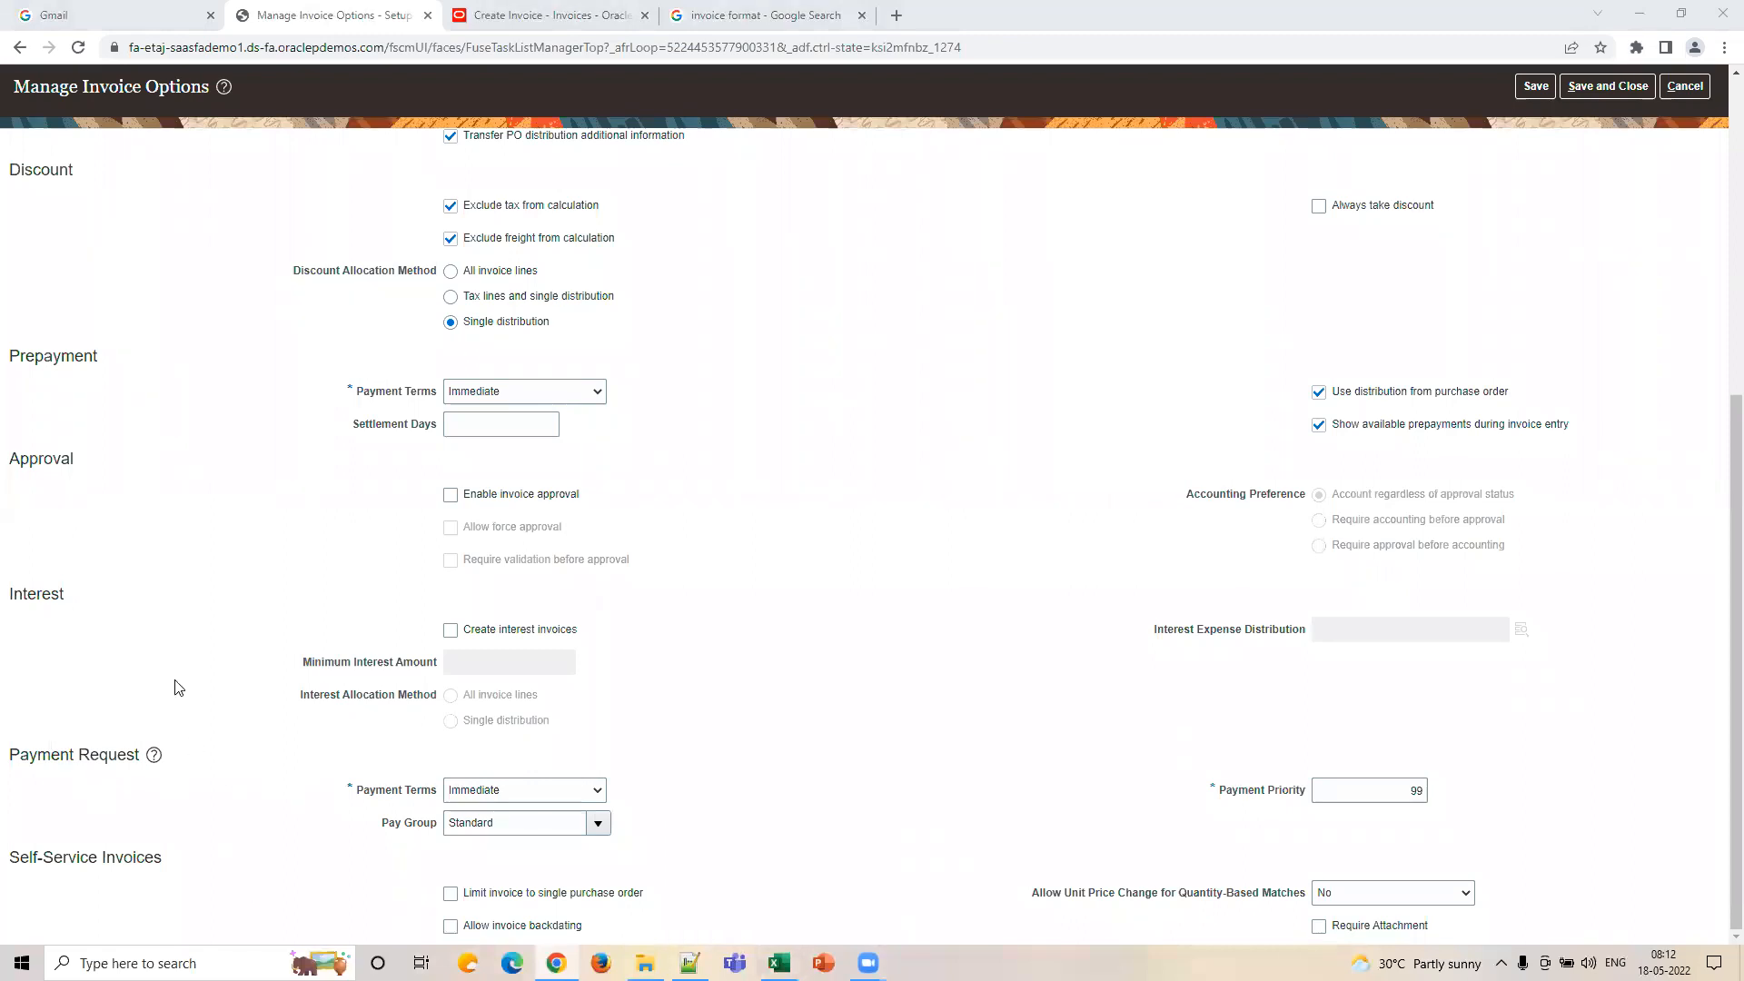
Switch to the Excel setup list and enter the headings AR in K24 and Customer in K26.
{"action": "mouse_move", "coordinate": [778, 963]}
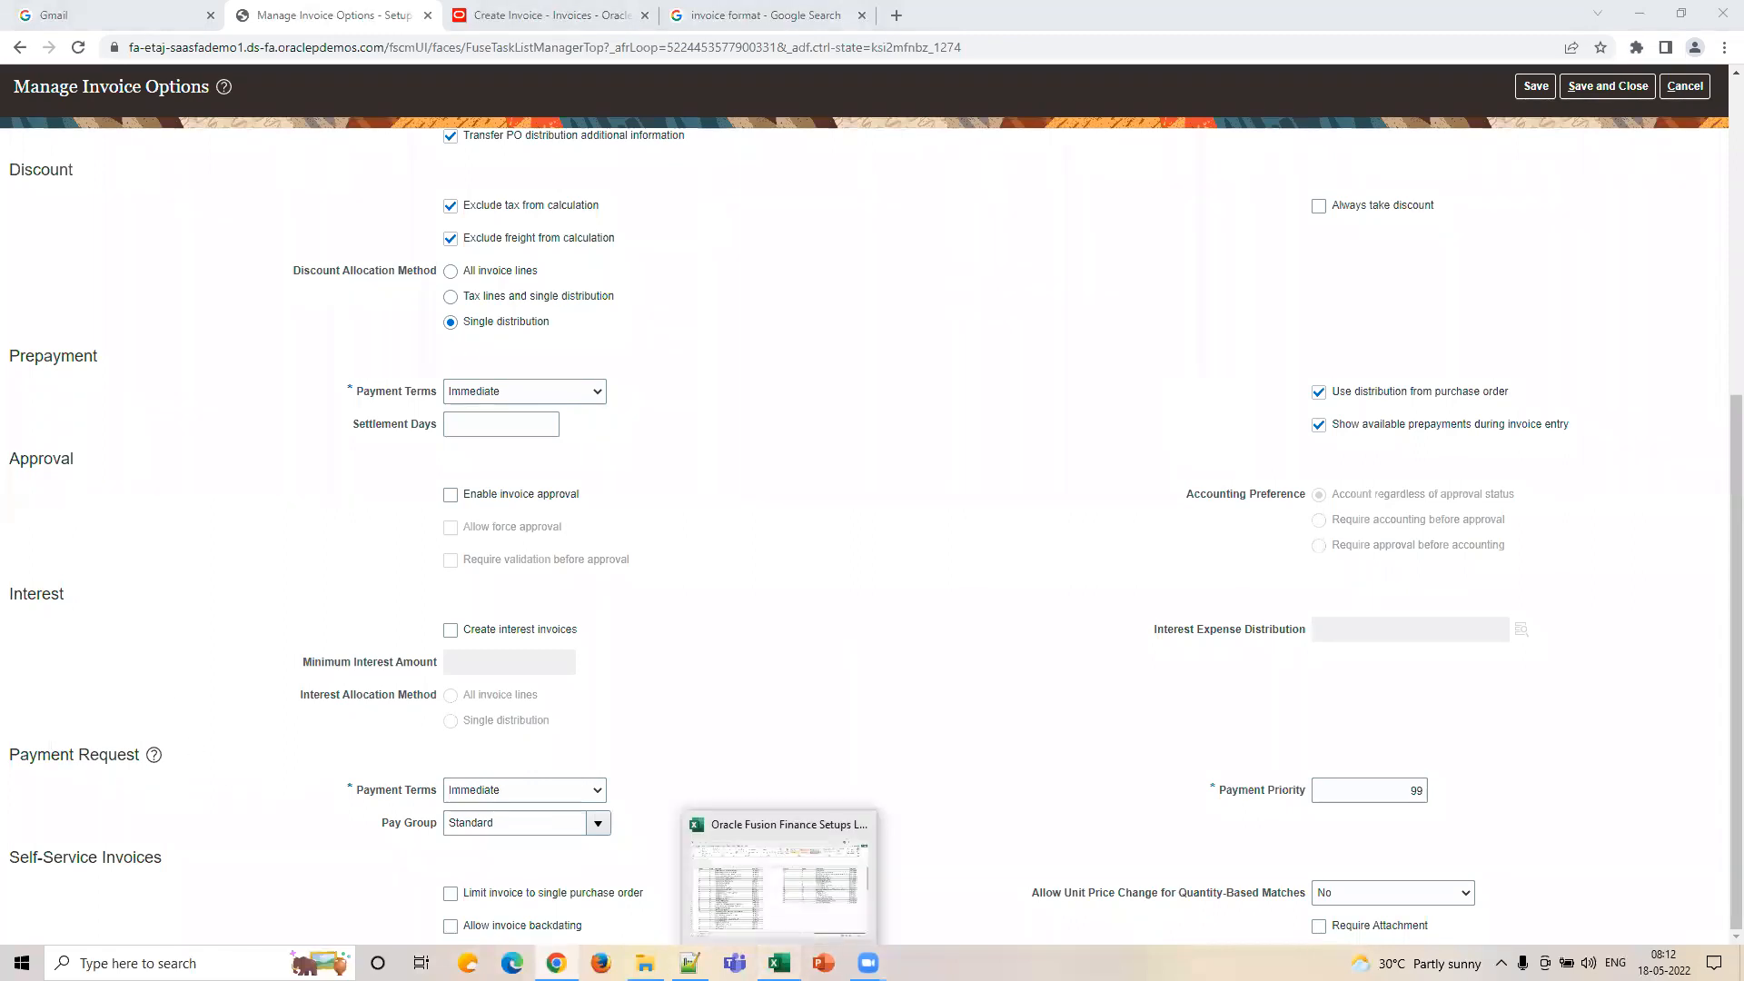
{"action": "left_click", "coordinate": [778, 886]}
{"action": "left_click", "coordinate": [1149, 695]}
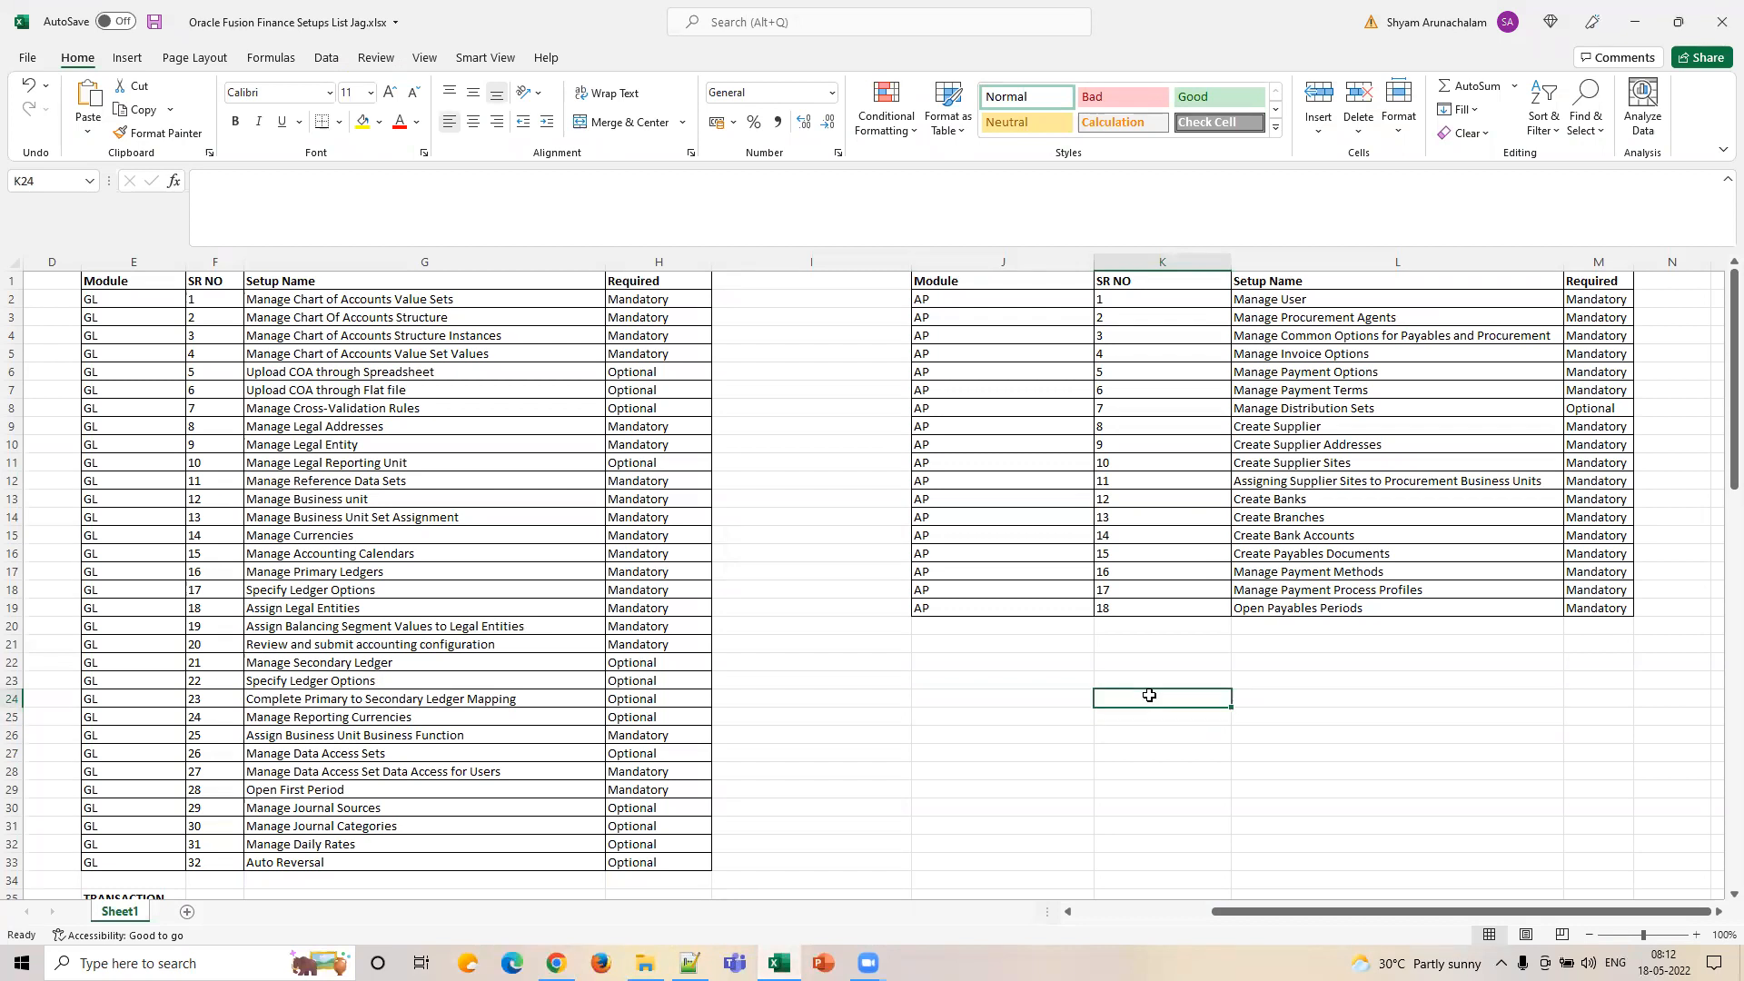
{"action": "type", "text": "AR"}
{"action": "key", "text": "Return"}
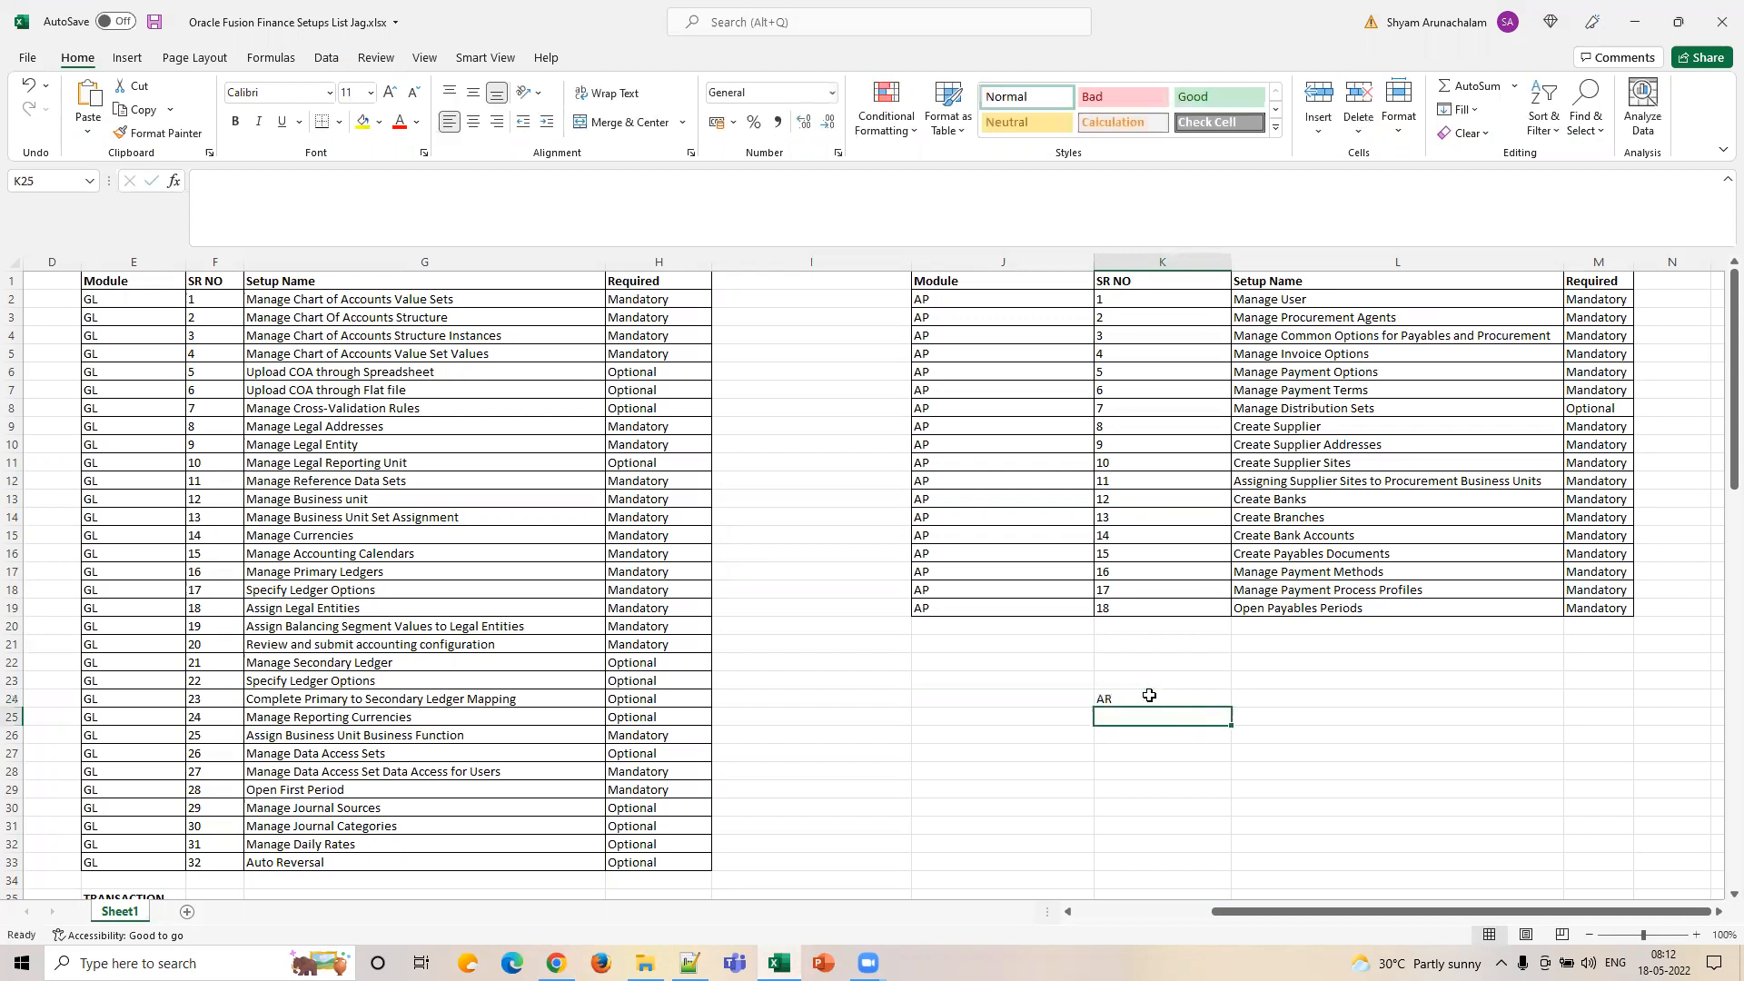
{"action": "key", "text": "Down"}
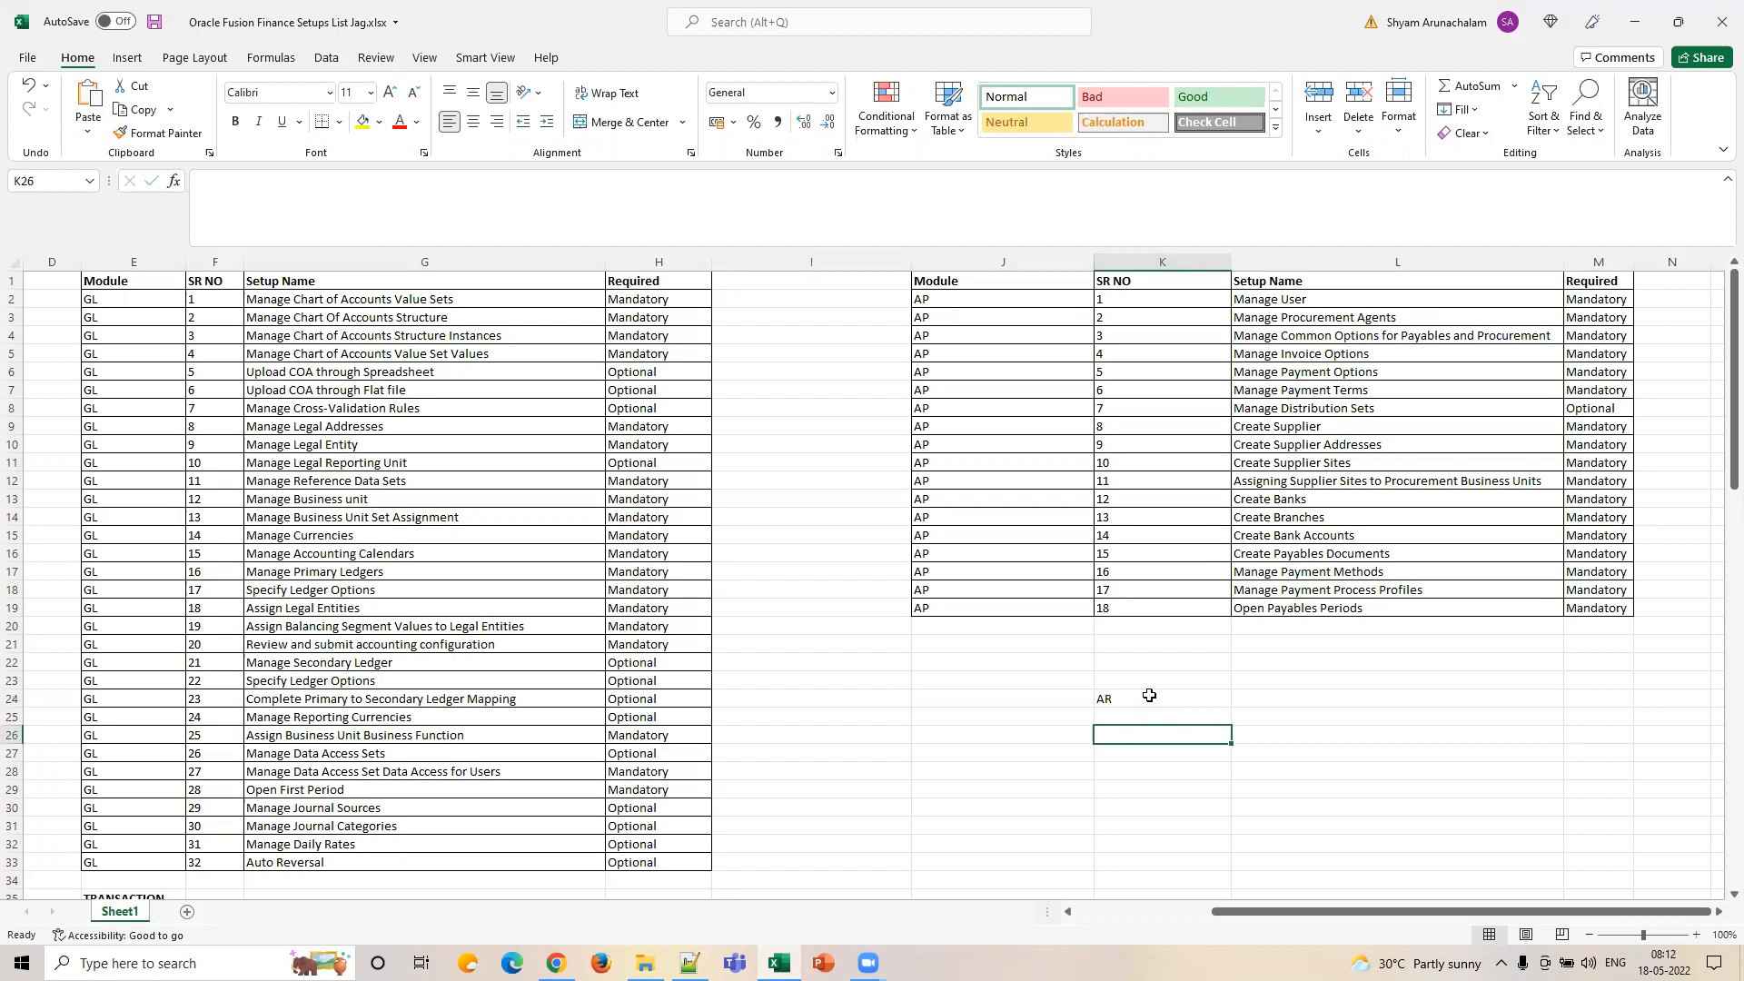
{"action": "type", "text": "Customer"}
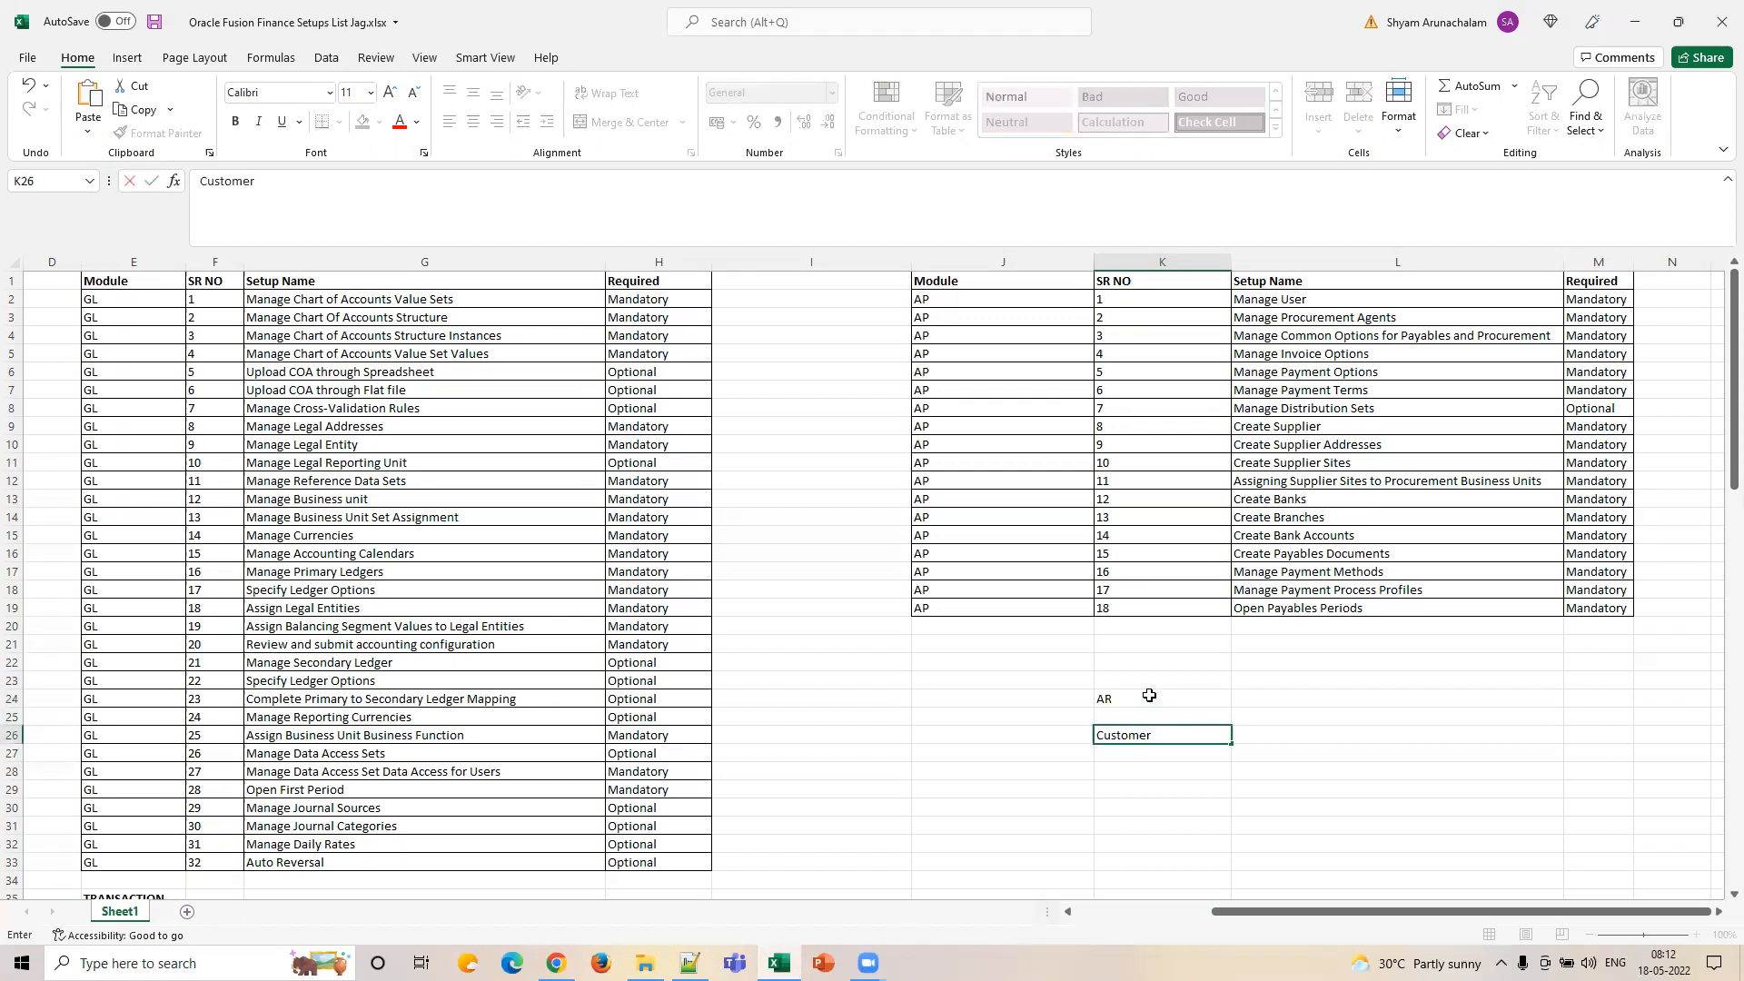
{"action": "key", "text": "Return"}
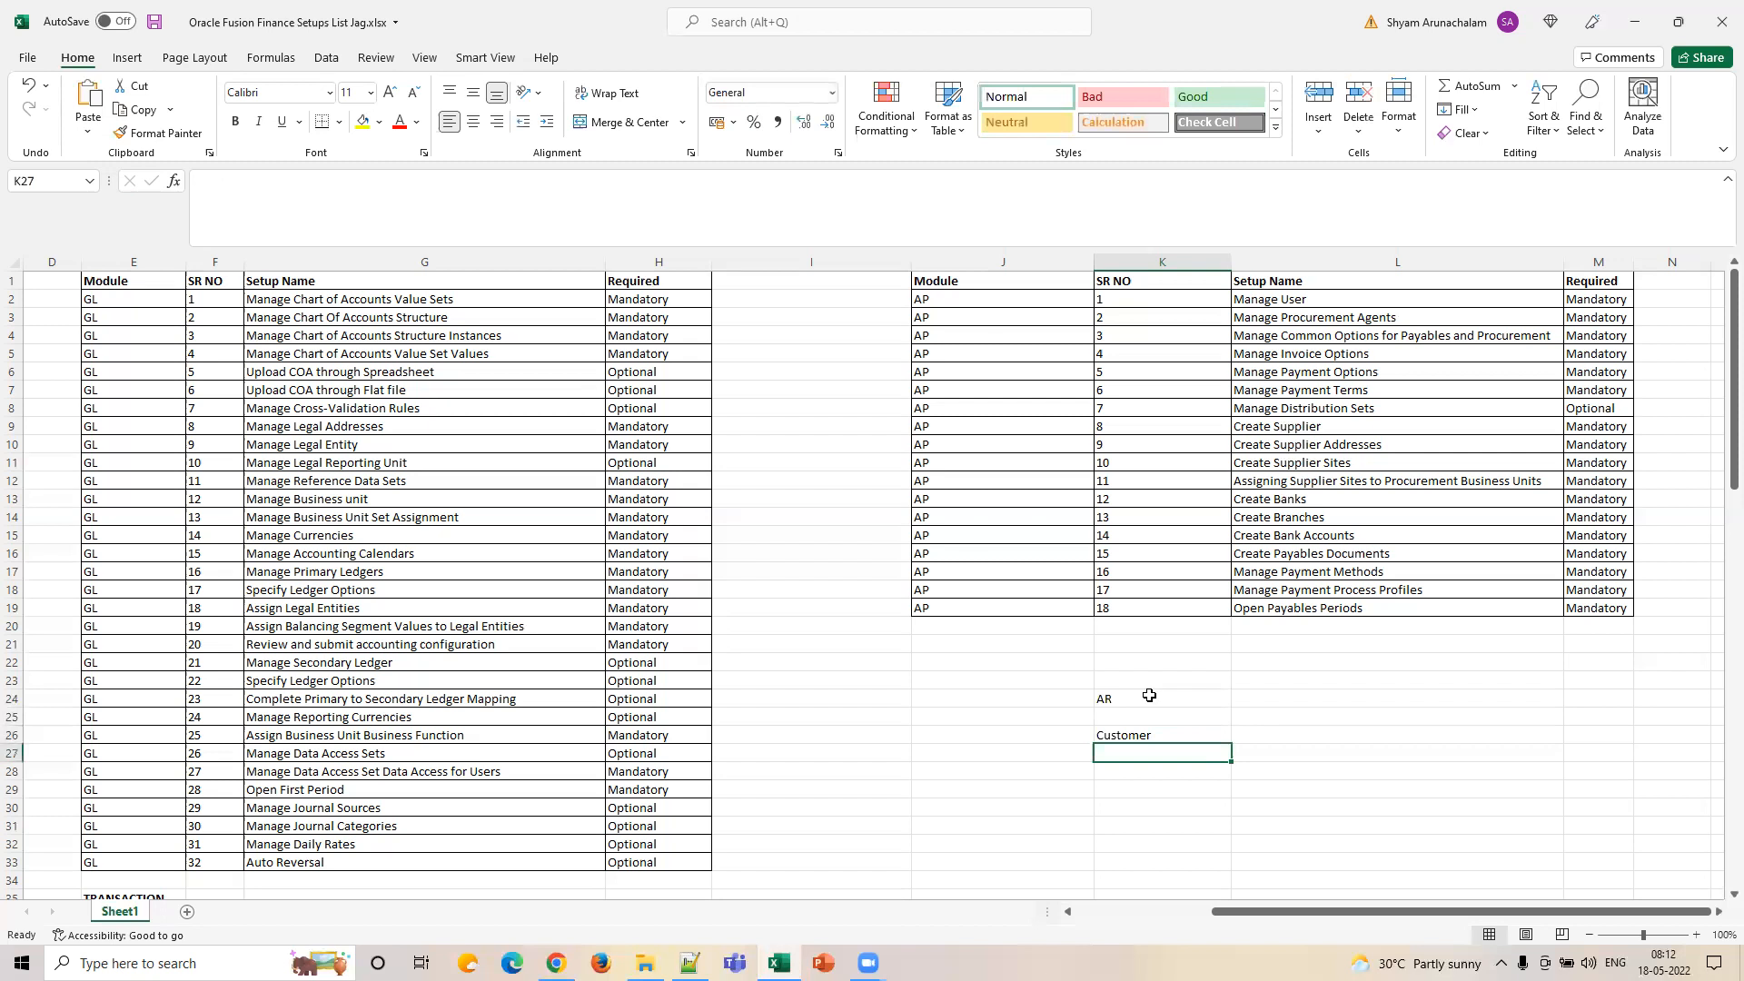
Add the customer invoice example with an amount of 1000 in K27 and the label INV in J27.
{"action": "type", "text": "1000"}
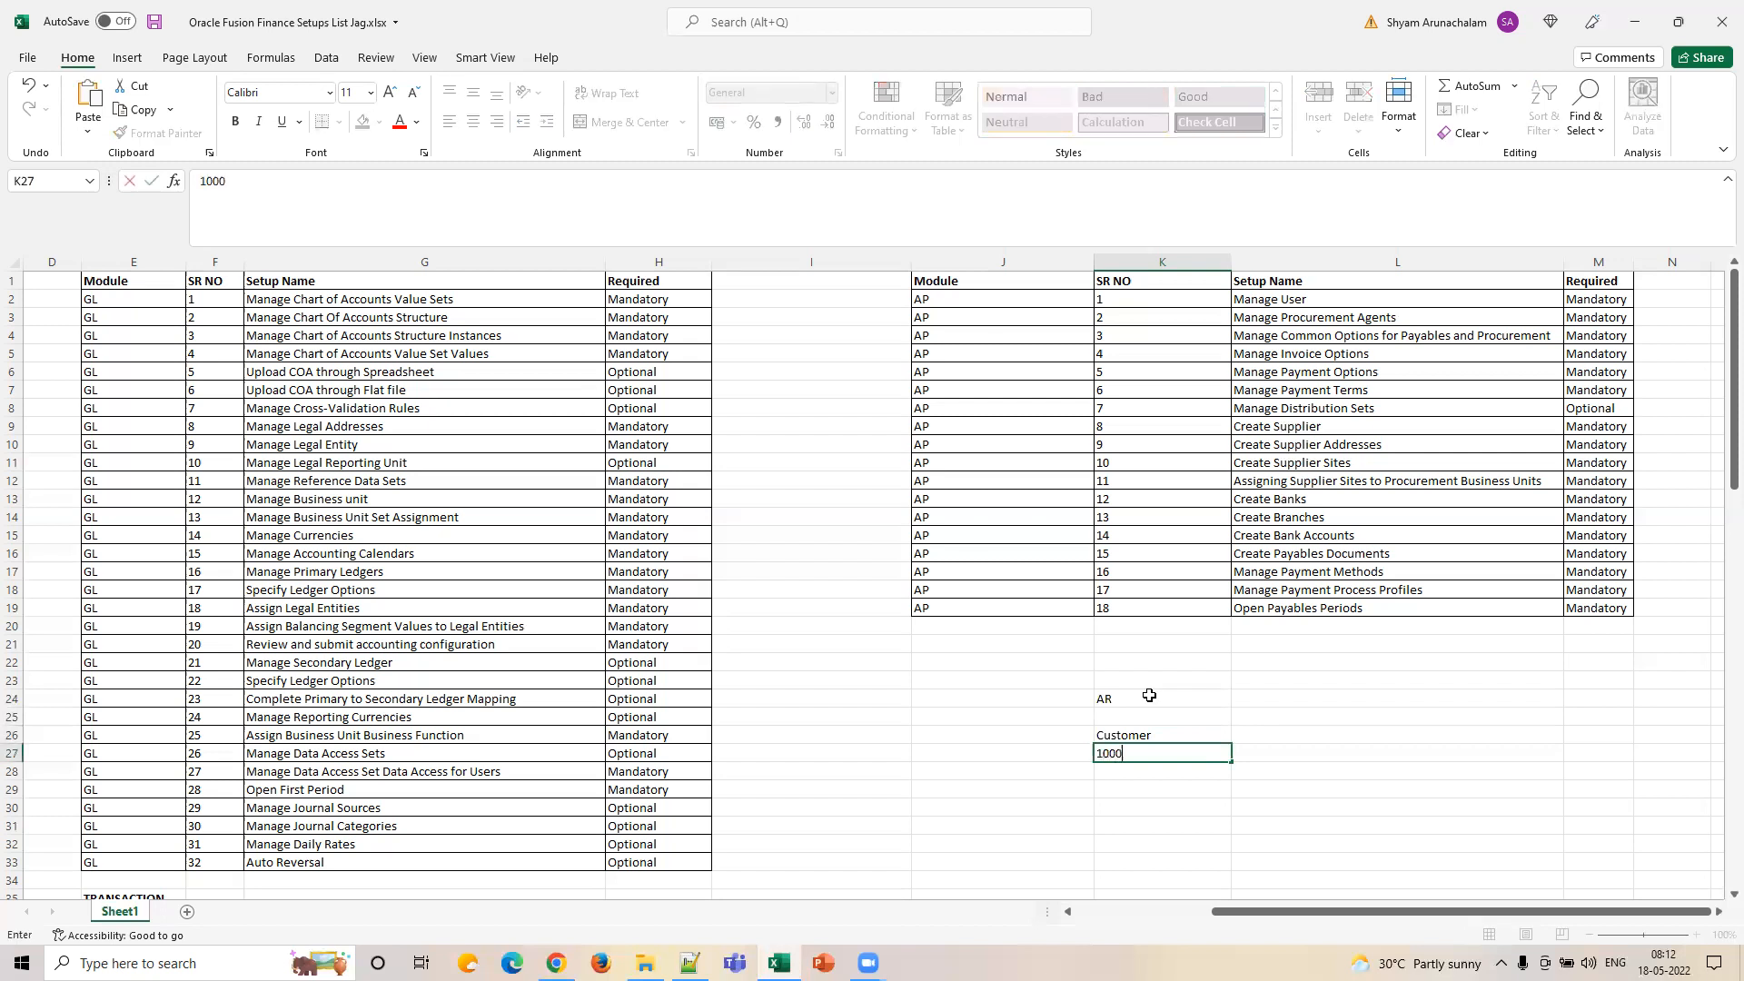
{"action": "key", "text": "Left"}
{"action": "type", "text": "INV"}
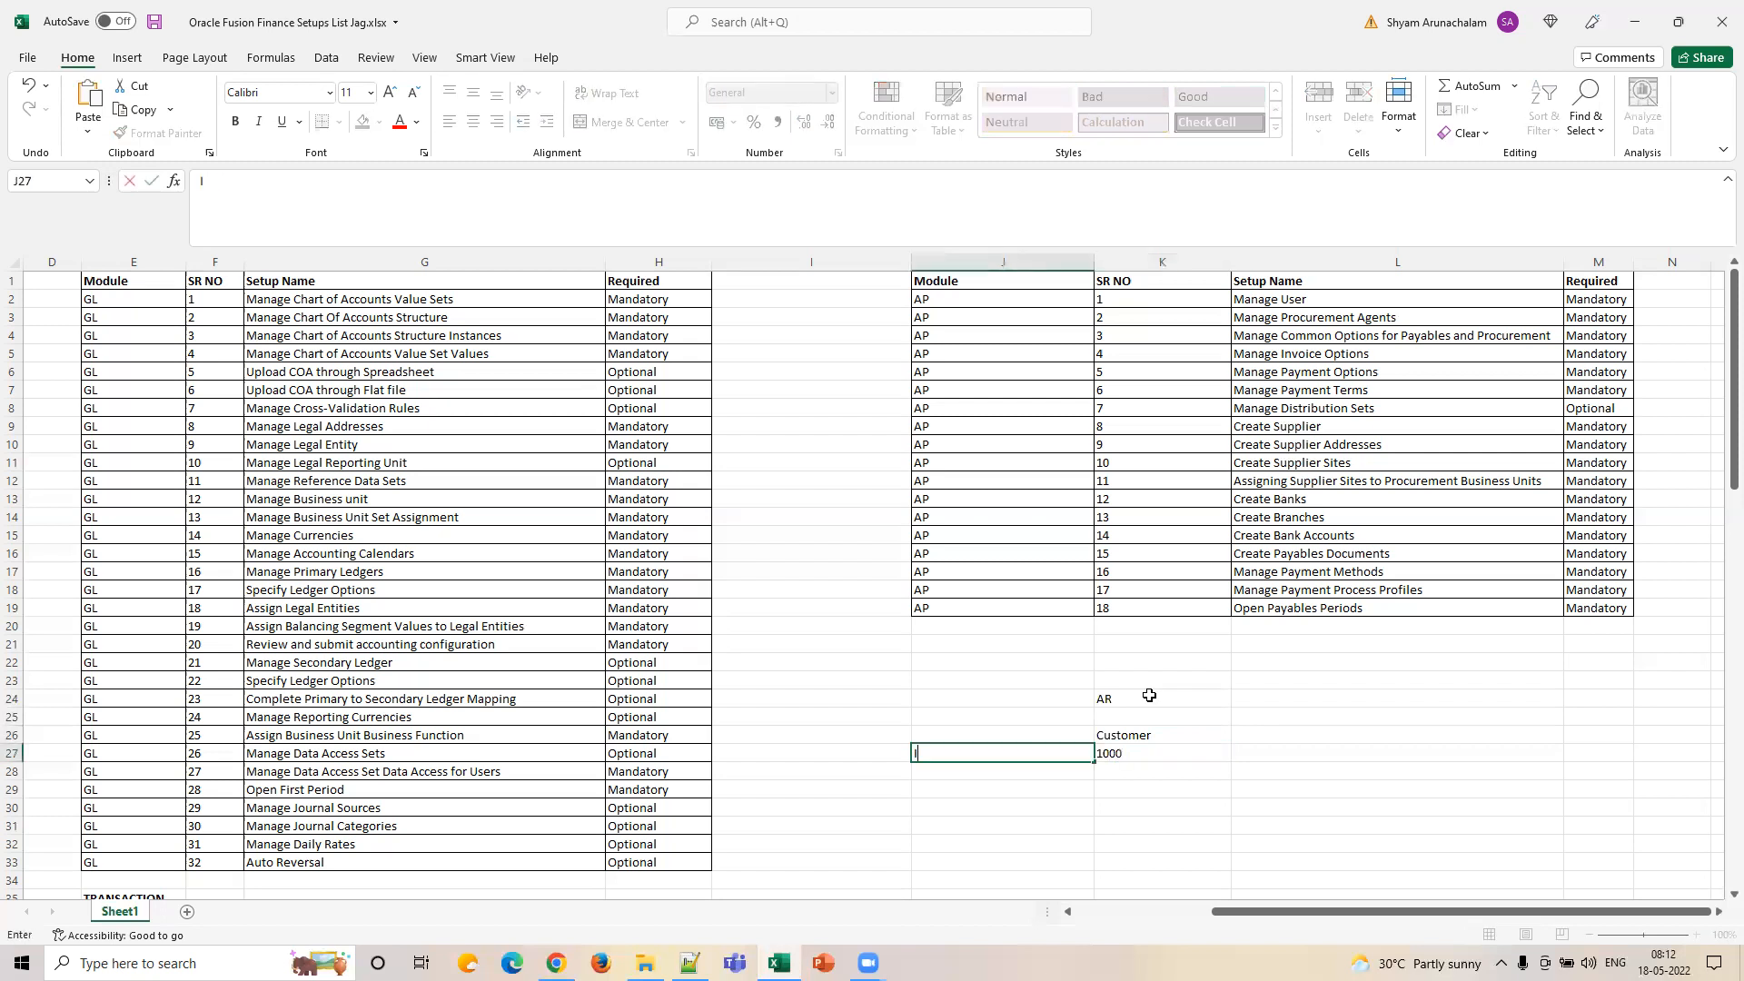
{"action": "key", "text": "Return"}
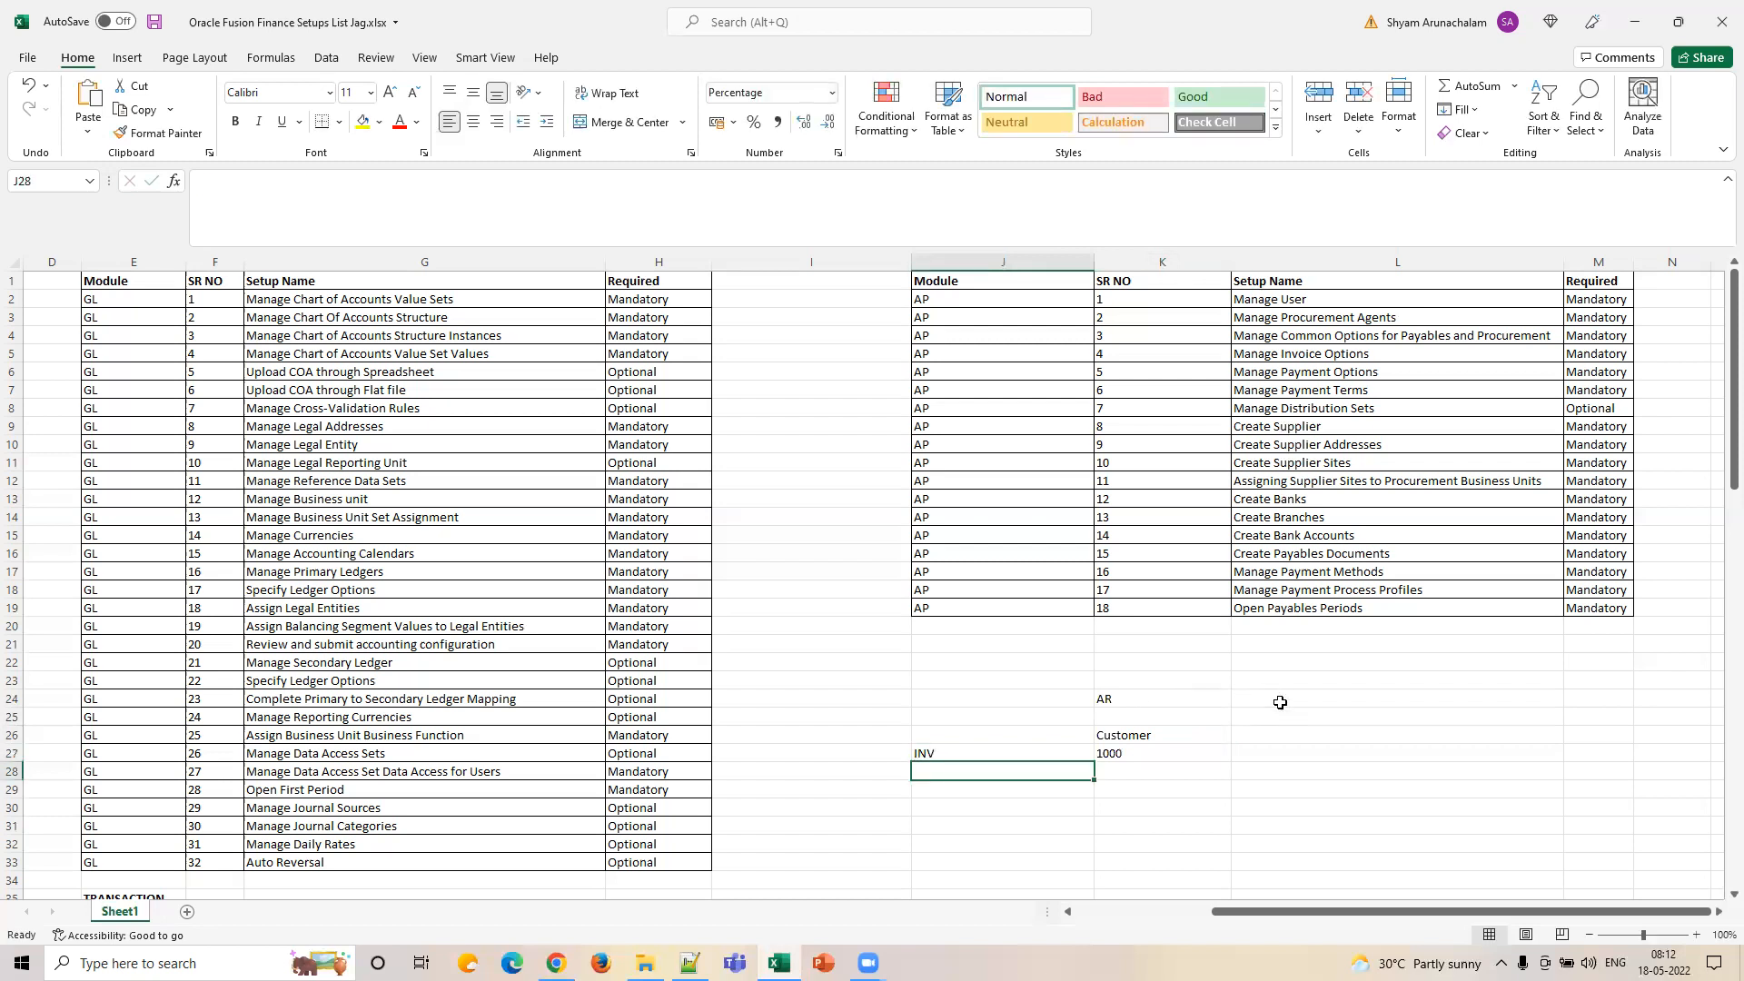
Build the payables column with AP in L24, Supplier in L26, INV in L27 and PAYMENT in L28.
{"action": "left_click", "coordinate": [1306, 704]}
{"action": "type", "text": "AP"}
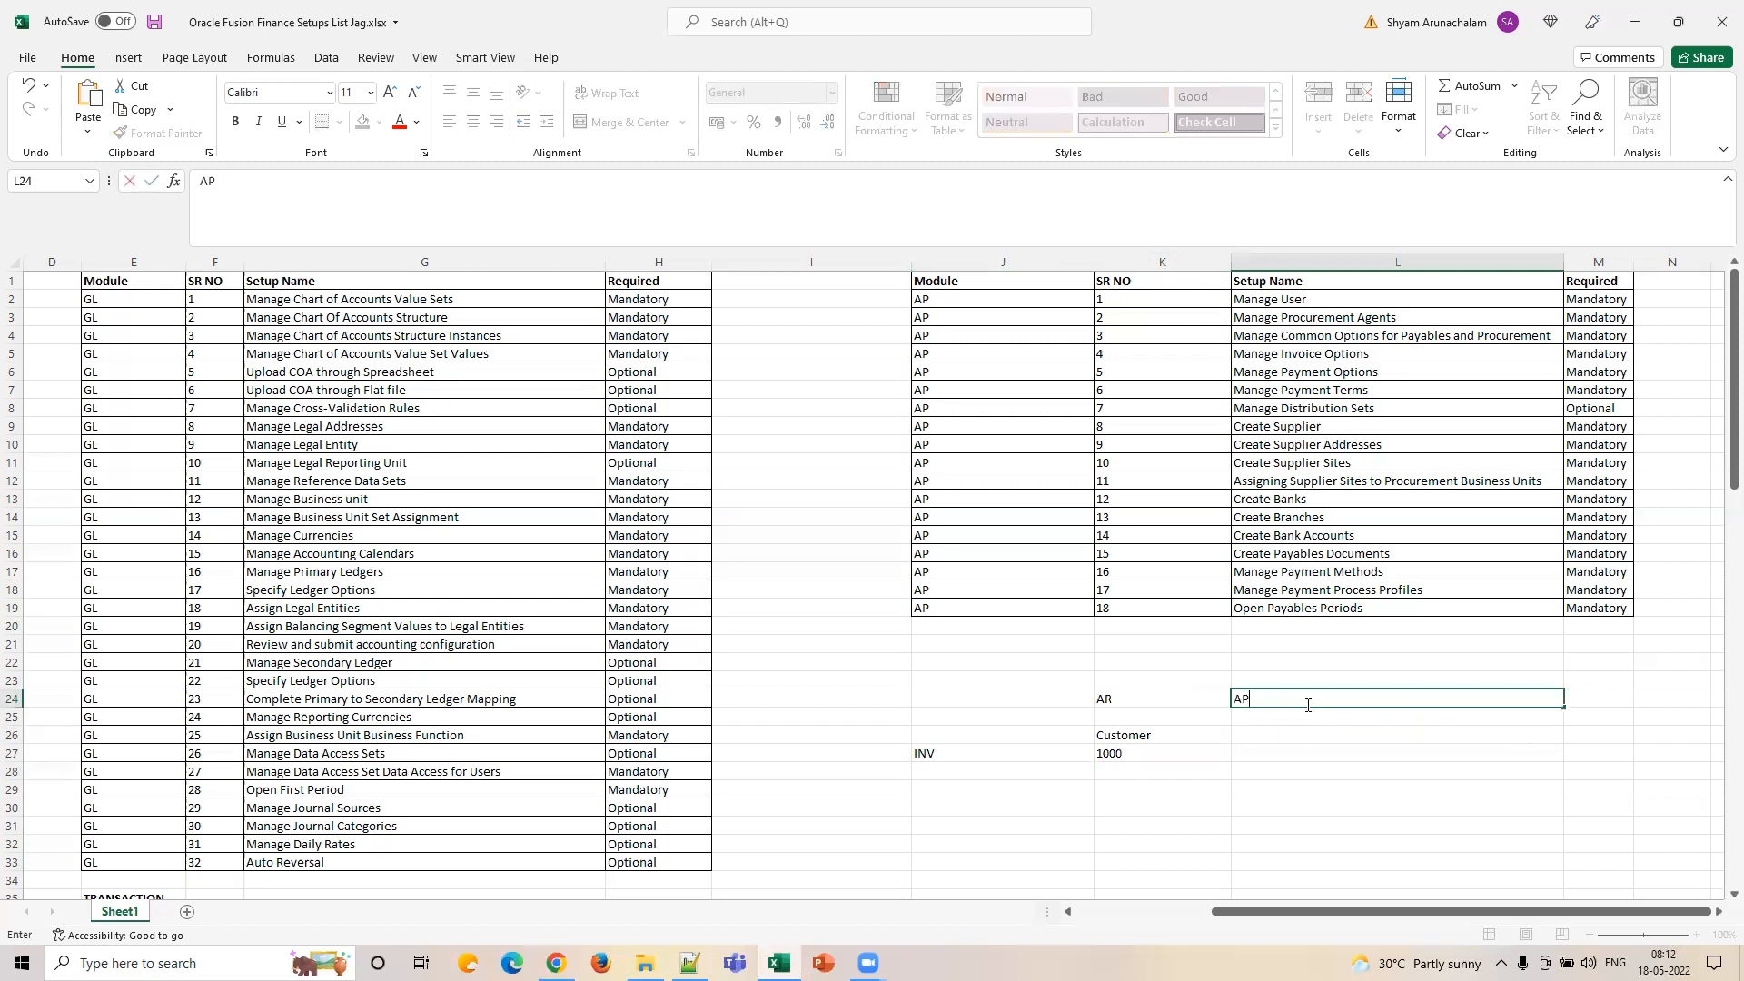
{"action": "key", "text": "Return"}
{"action": "key", "text": "Return"}
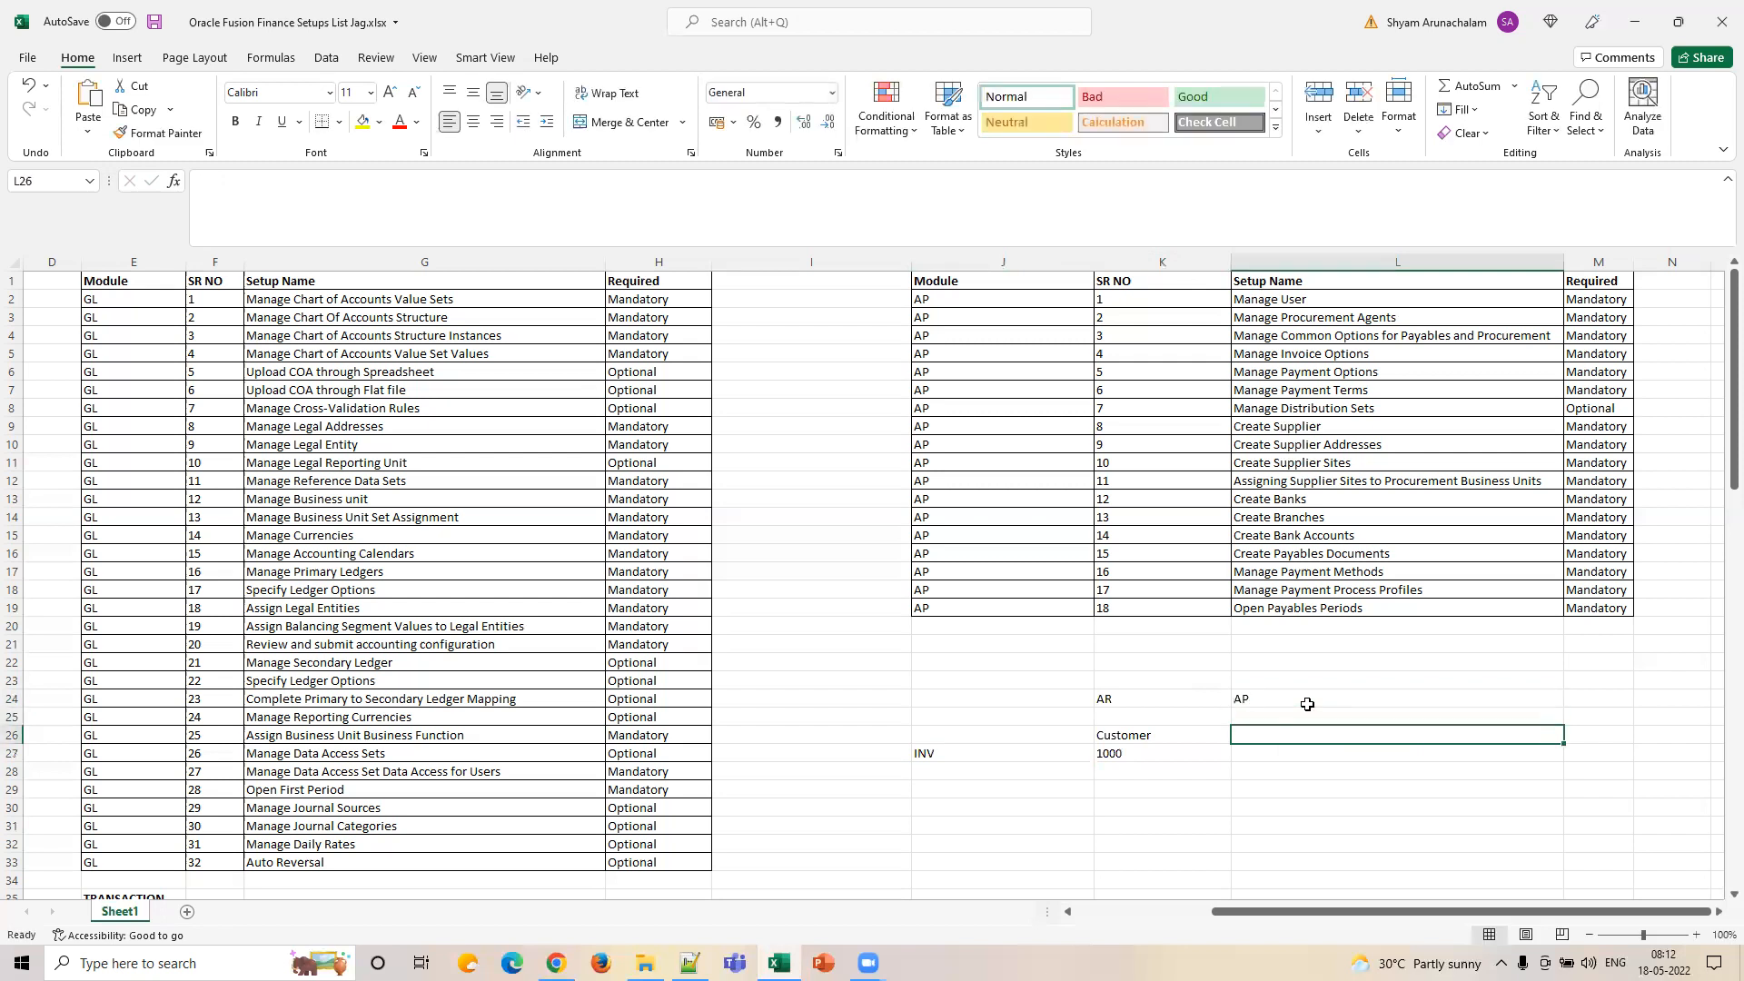
{"action": "type", "text": "Supplier"}
{"action": "key", "text": "Return"}
{"action": "type", "text": "INV"}
{"action": "key", "text": "ctrl+Return"}
{"action": "key", "text": "Return"}
{"action": "type", "text": "PAYMENT"}
{"action": "key", "text": "ctrl+Return"}
Label the row below the customer invoice RECEIPT in J28.
{"action": "key", "text": "Left"}
{"action": "key", "text": "Left"}
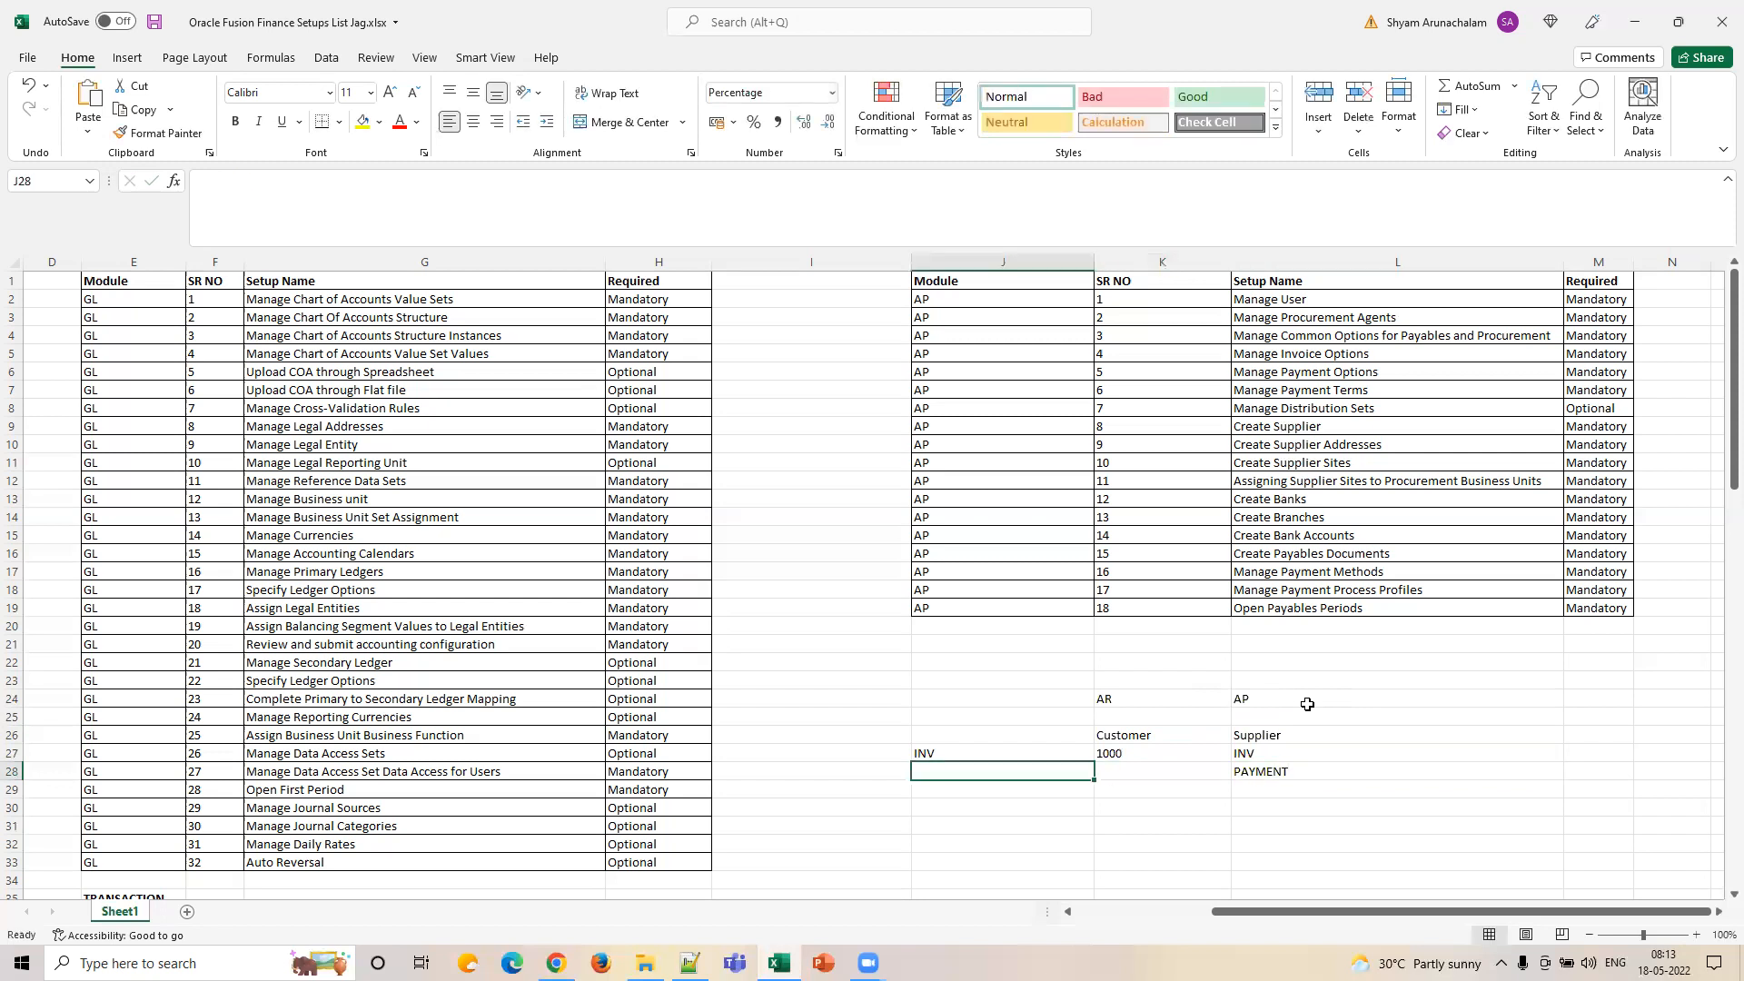
{"action": "type", "text": "RECEIPT"}
{"action": "key", "text": "Tab"}
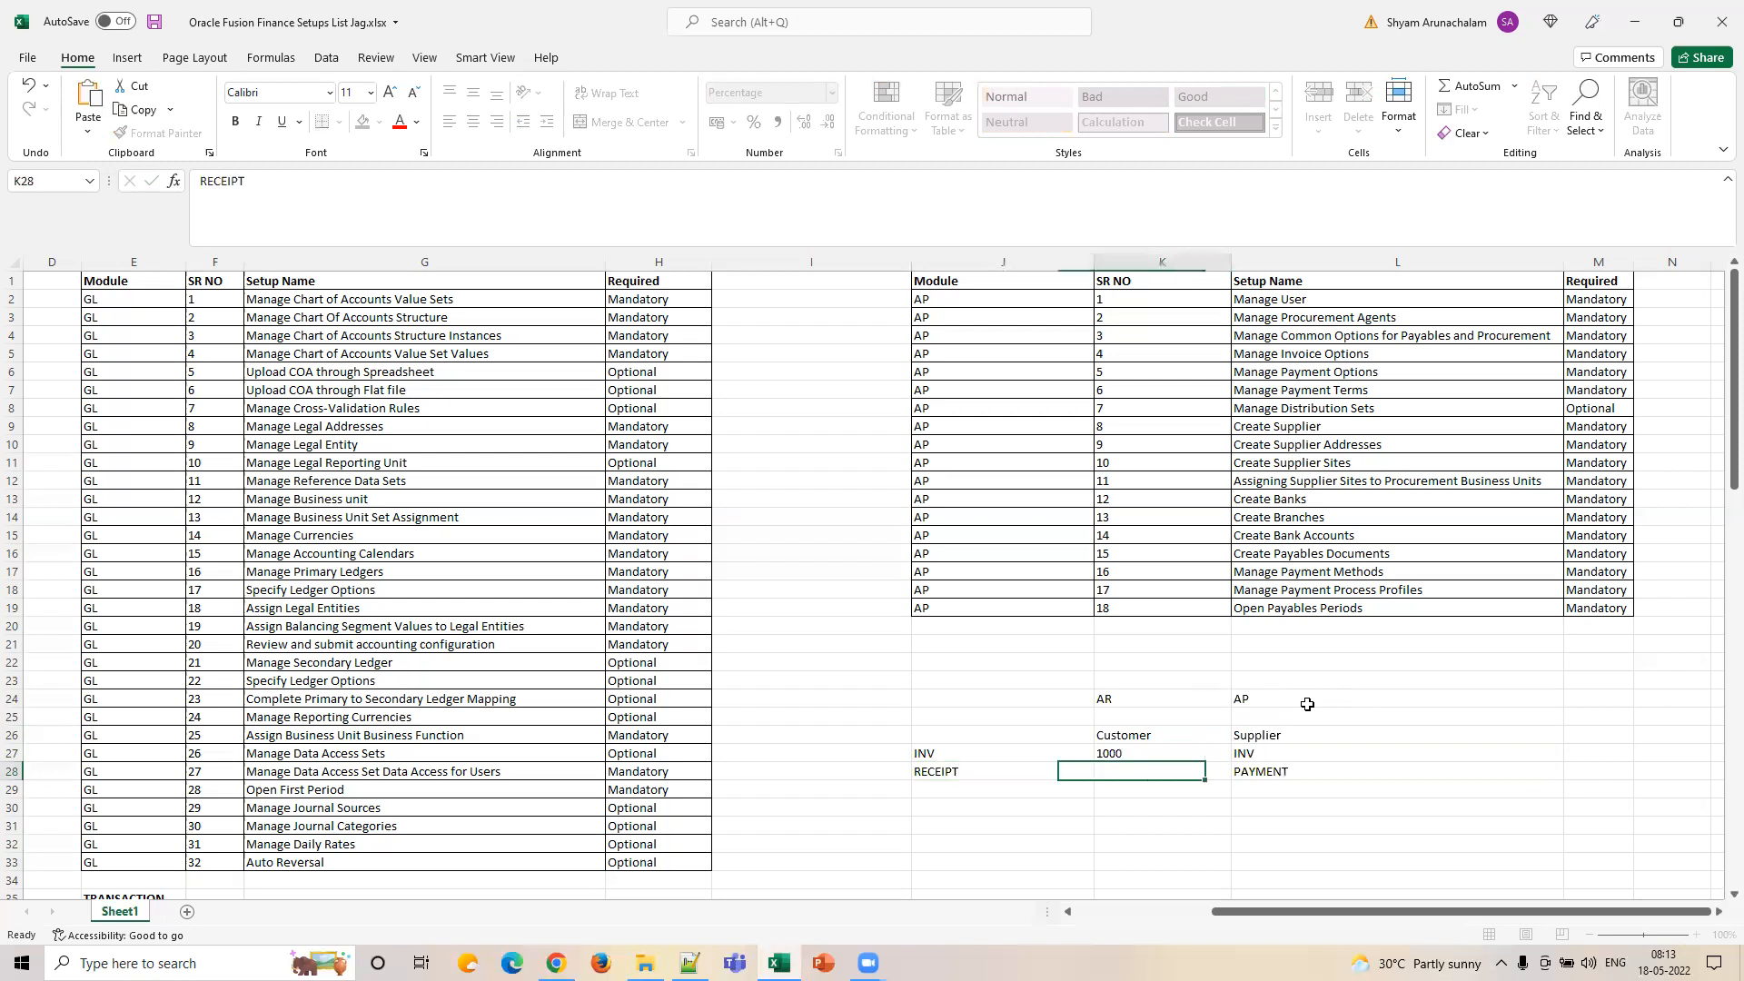
Clear the AP example in L24:L28 and undo the deletion.
{"action": "key", "text": "Up"}
{"action": "key", "text": "Up"}
{"action": "key", "text": "Up"}
{"action": "key", "text": "Up"}
{"action": "key", "text": "Right"}
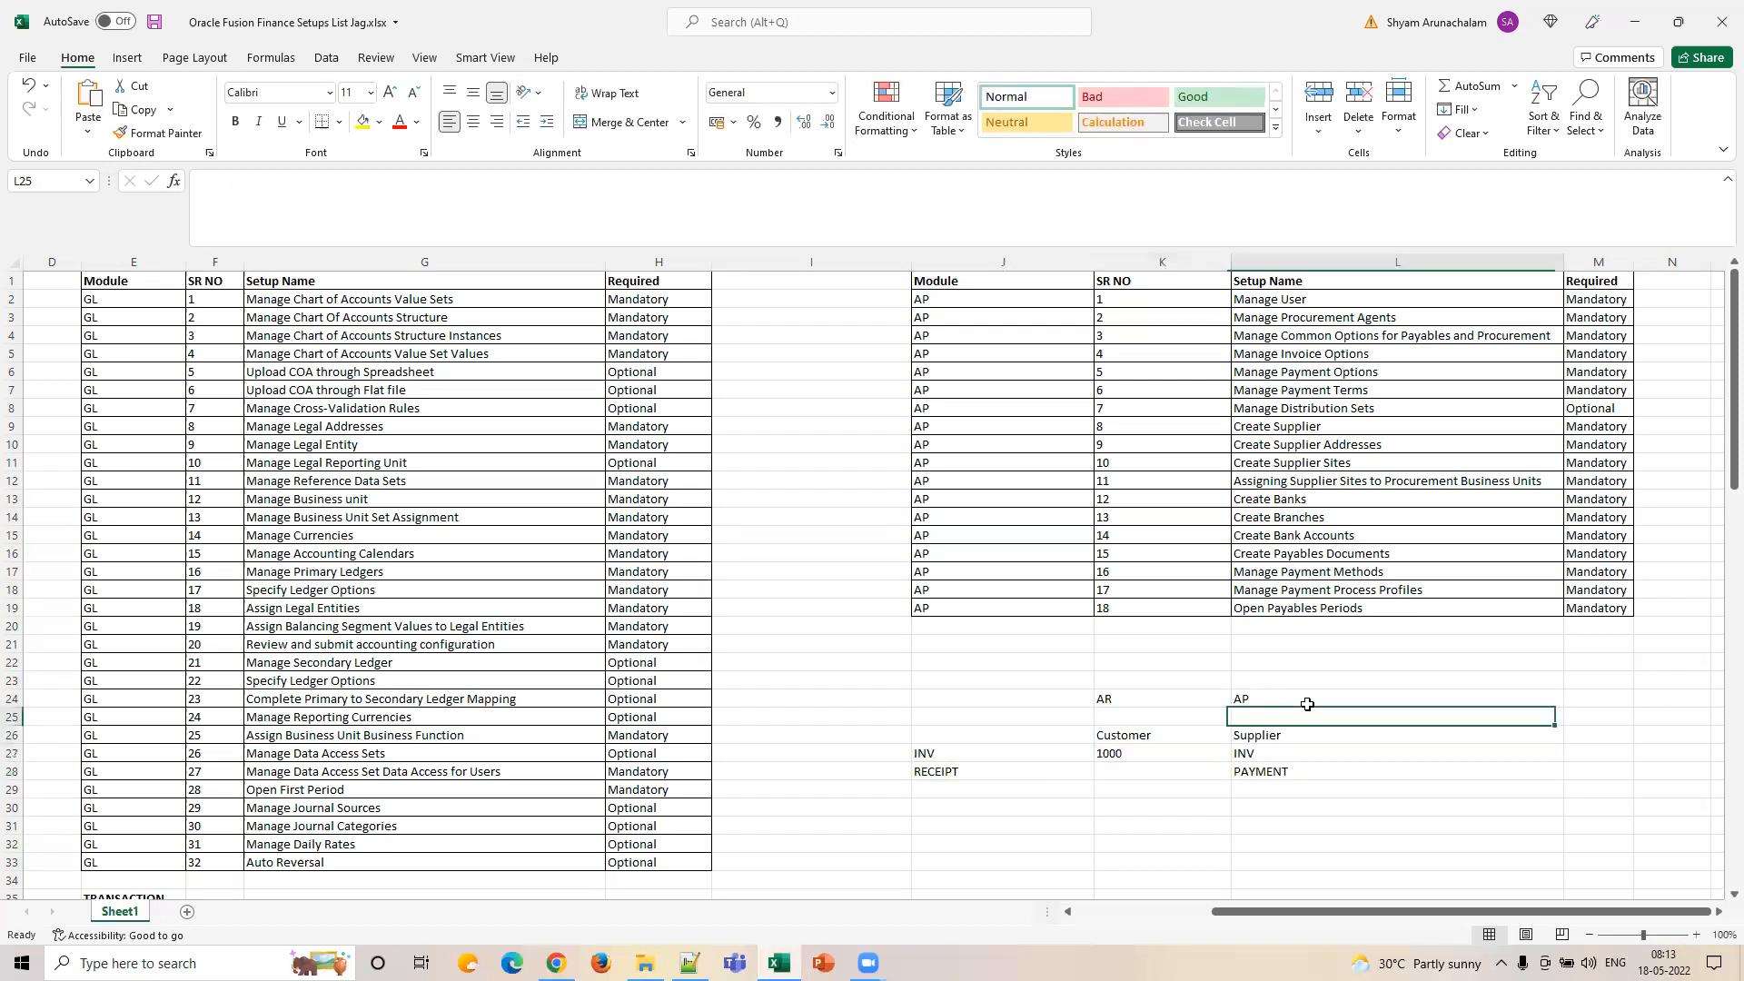
{"action": "key", "text": "shift+Down"}
{"action": "key", "text": "shift+Down"}
{"action": "key", "text": "shift+Down"}
{"action": "key", "text": "shift+Down"}
{"action": "key", "text": "Delete"}
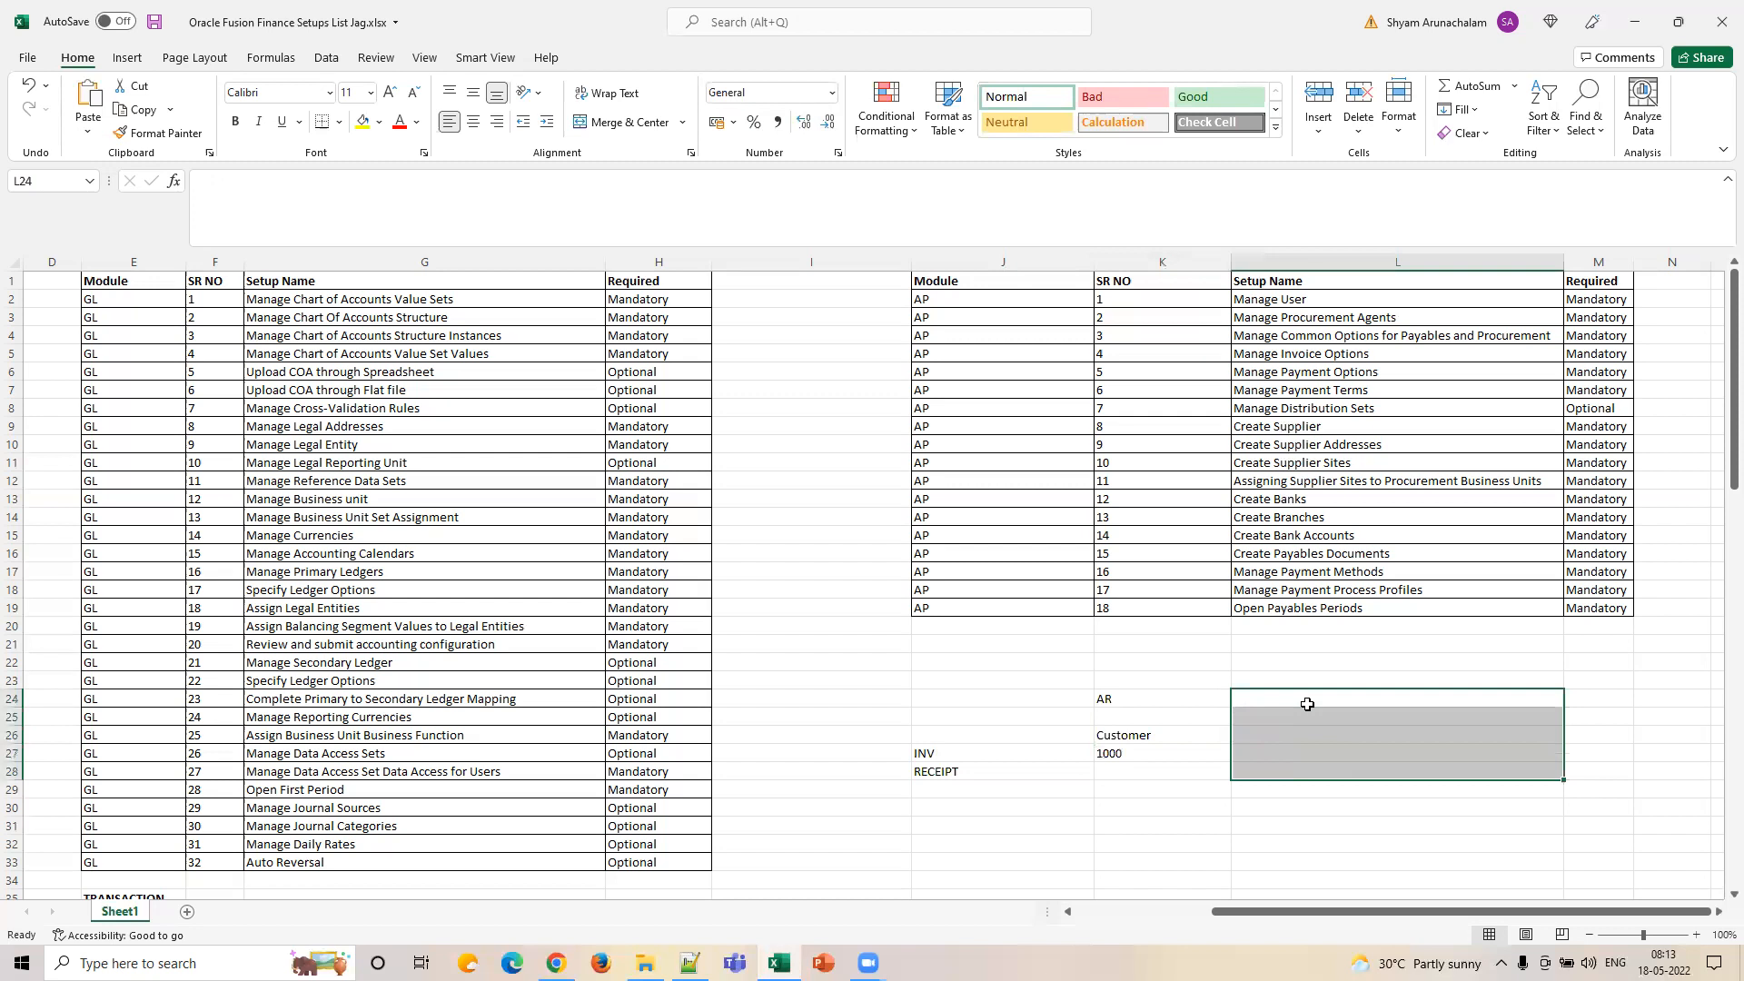
{"action": "key", "text": "Left"}
{"action": "key", "text": "Down"}
{"action": "key", "text": "Down"}
{"action": "key", "text": "Down"}
{"action": "key", "text": "Down"}
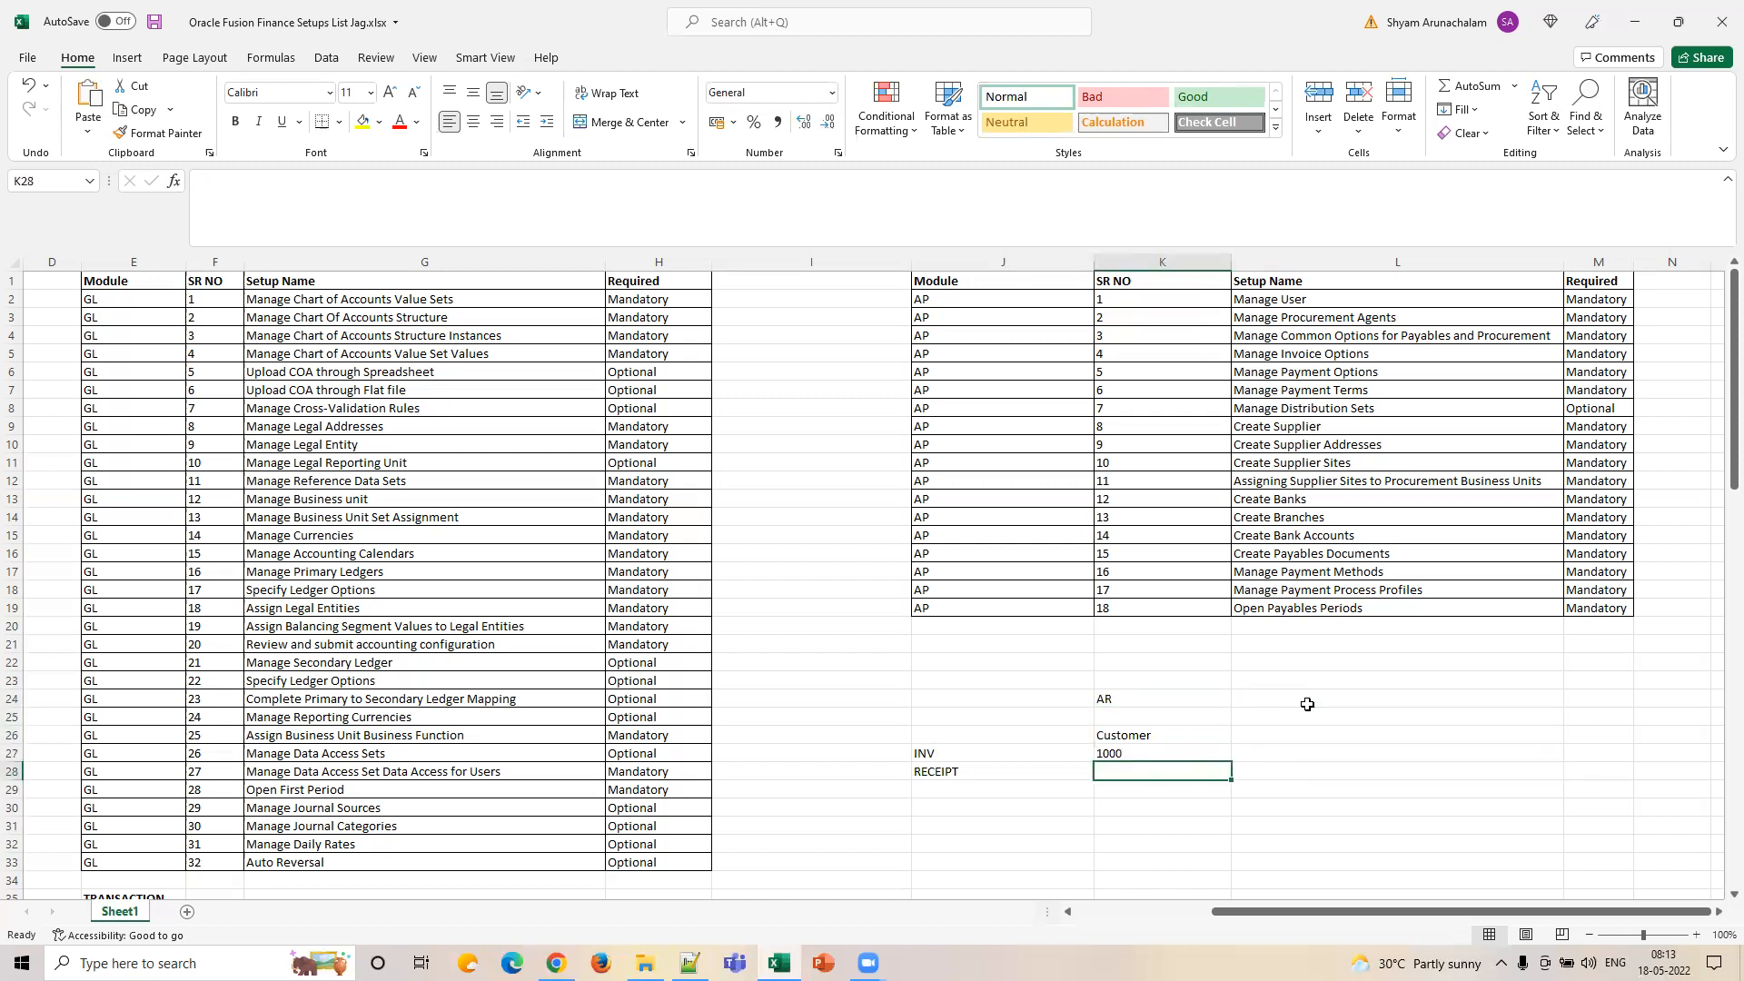
{"action": "key", "text": "ctrl+z"}
{"action": "key", "text": "ctrl+q"}
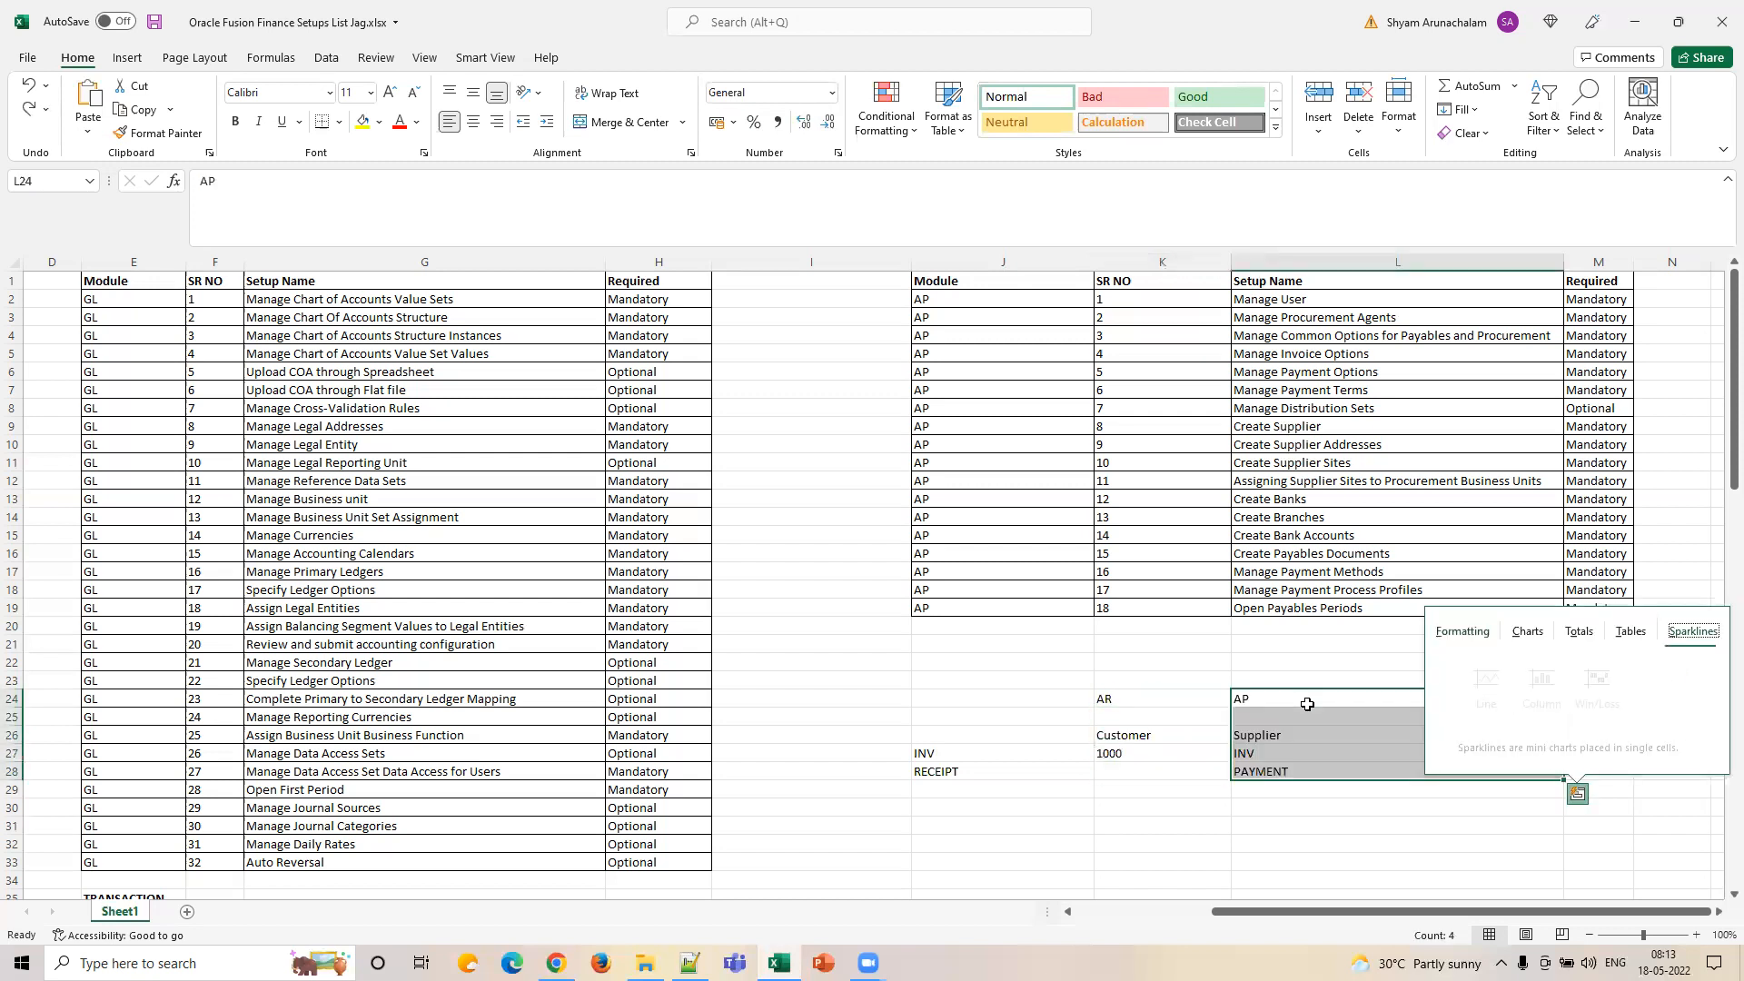
Enter 1000 as the receipt amount in K28 and compare it with the invoice amount in K27.
{"action": "left_click", "coordinate": [1163, 775]}
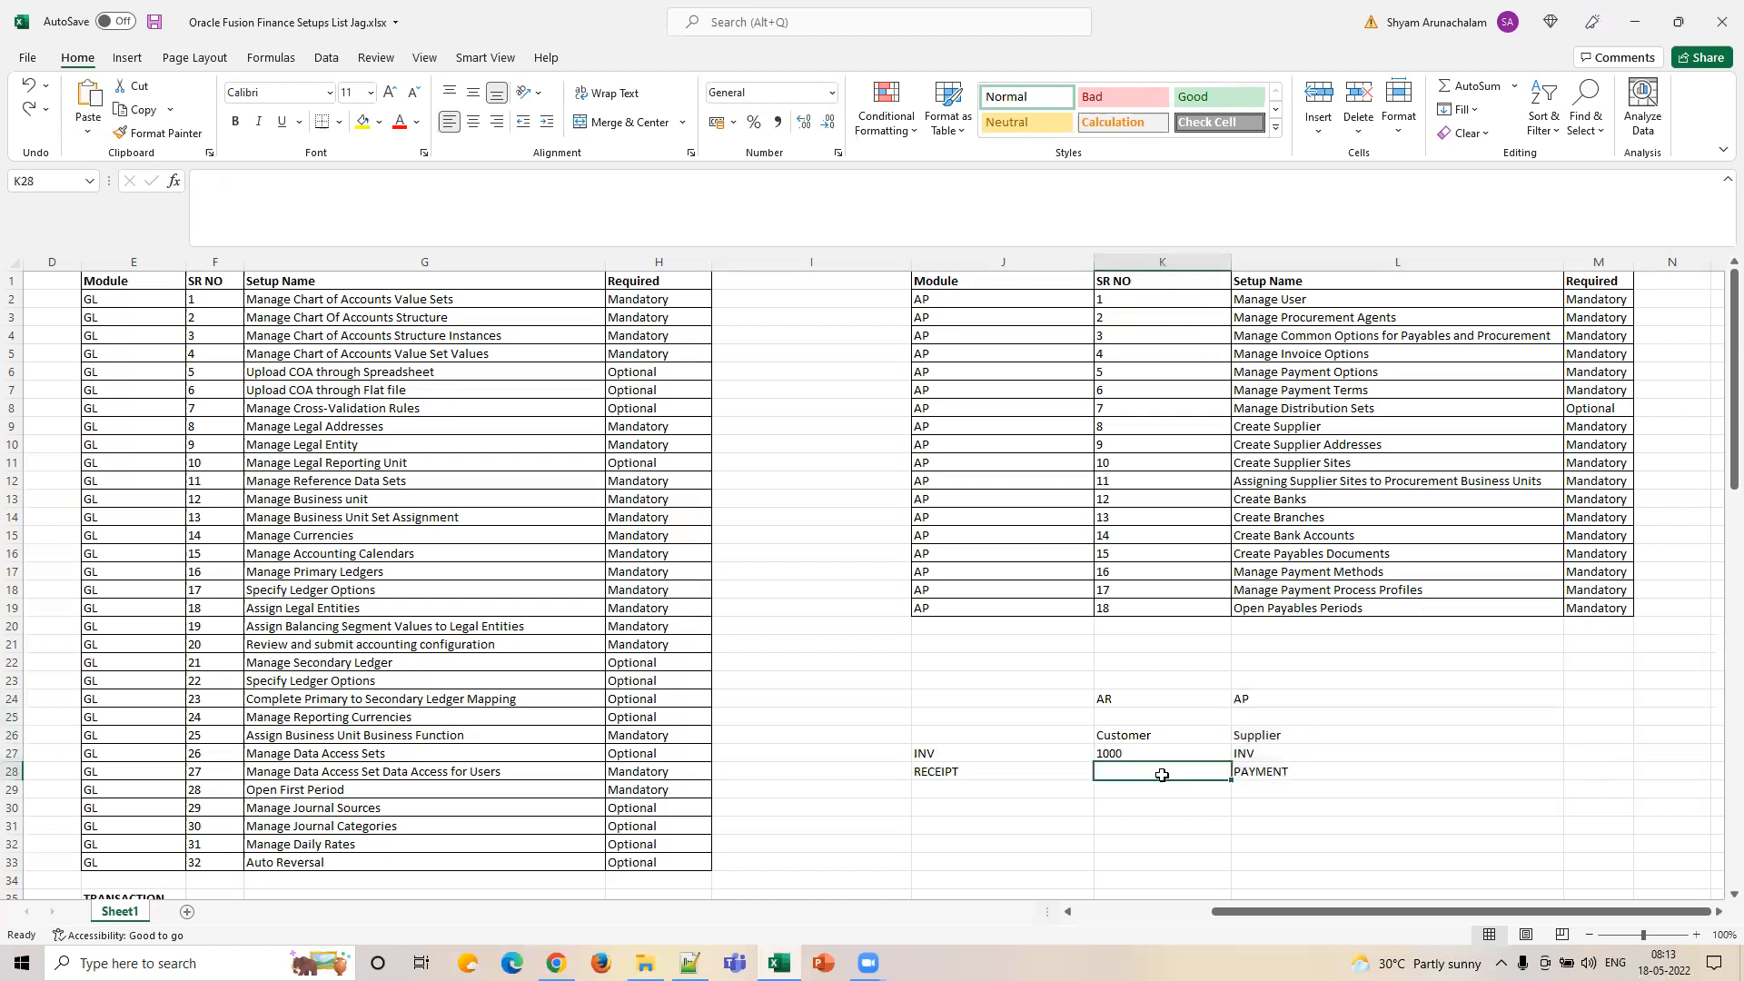
{"action": "type", "text": "1000"}
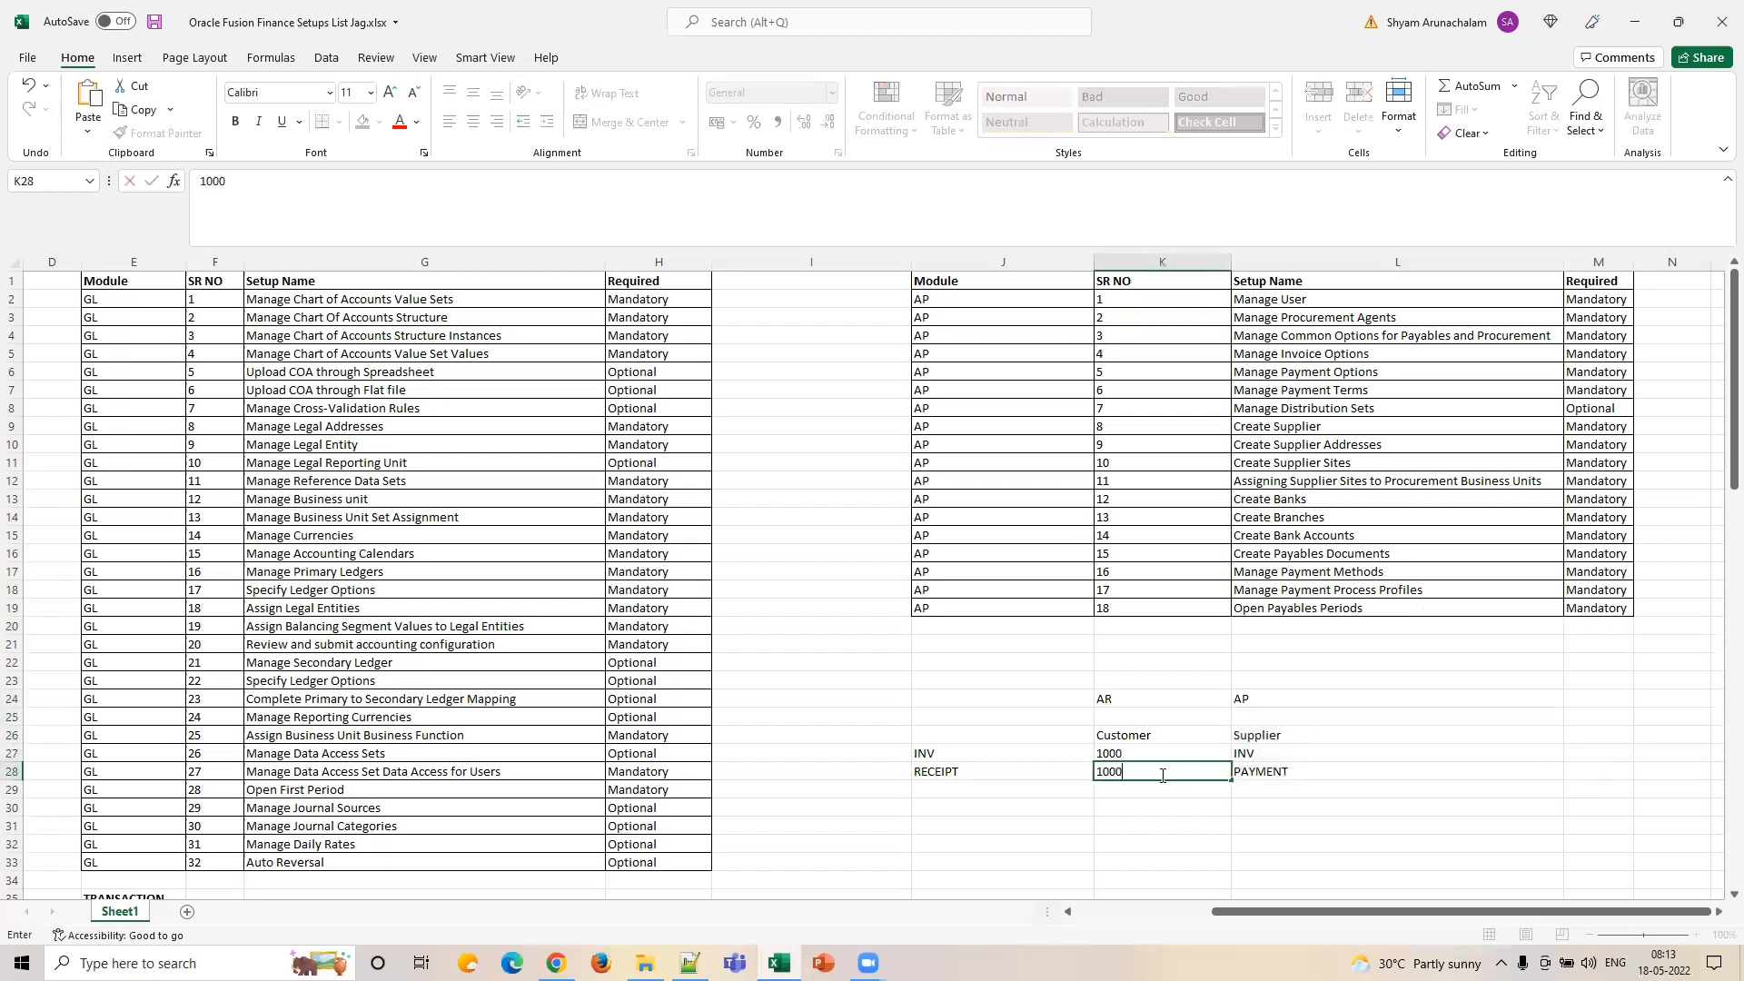
{"action": "key", "text": "Tab"}
{"action": "left_click", "coordinate": [1162, 775]}
{"action": "key", "text": "Up"}
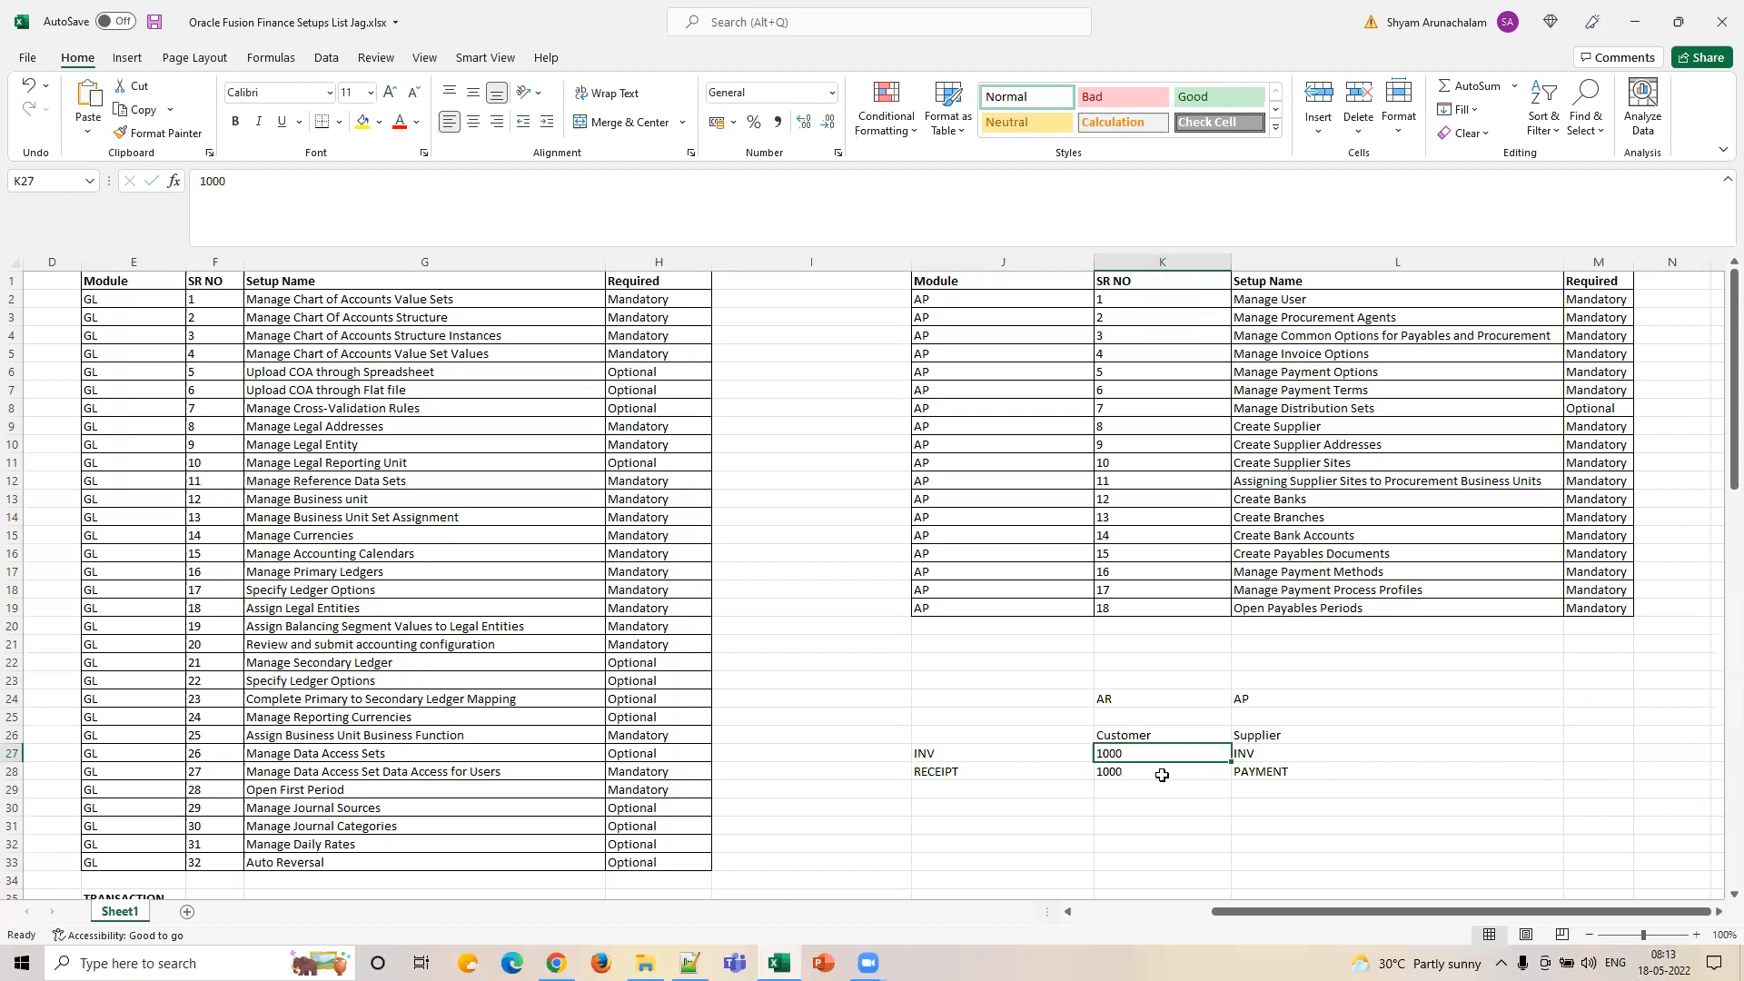
{"action": "left_click", "coordinate": [1161, 774]}
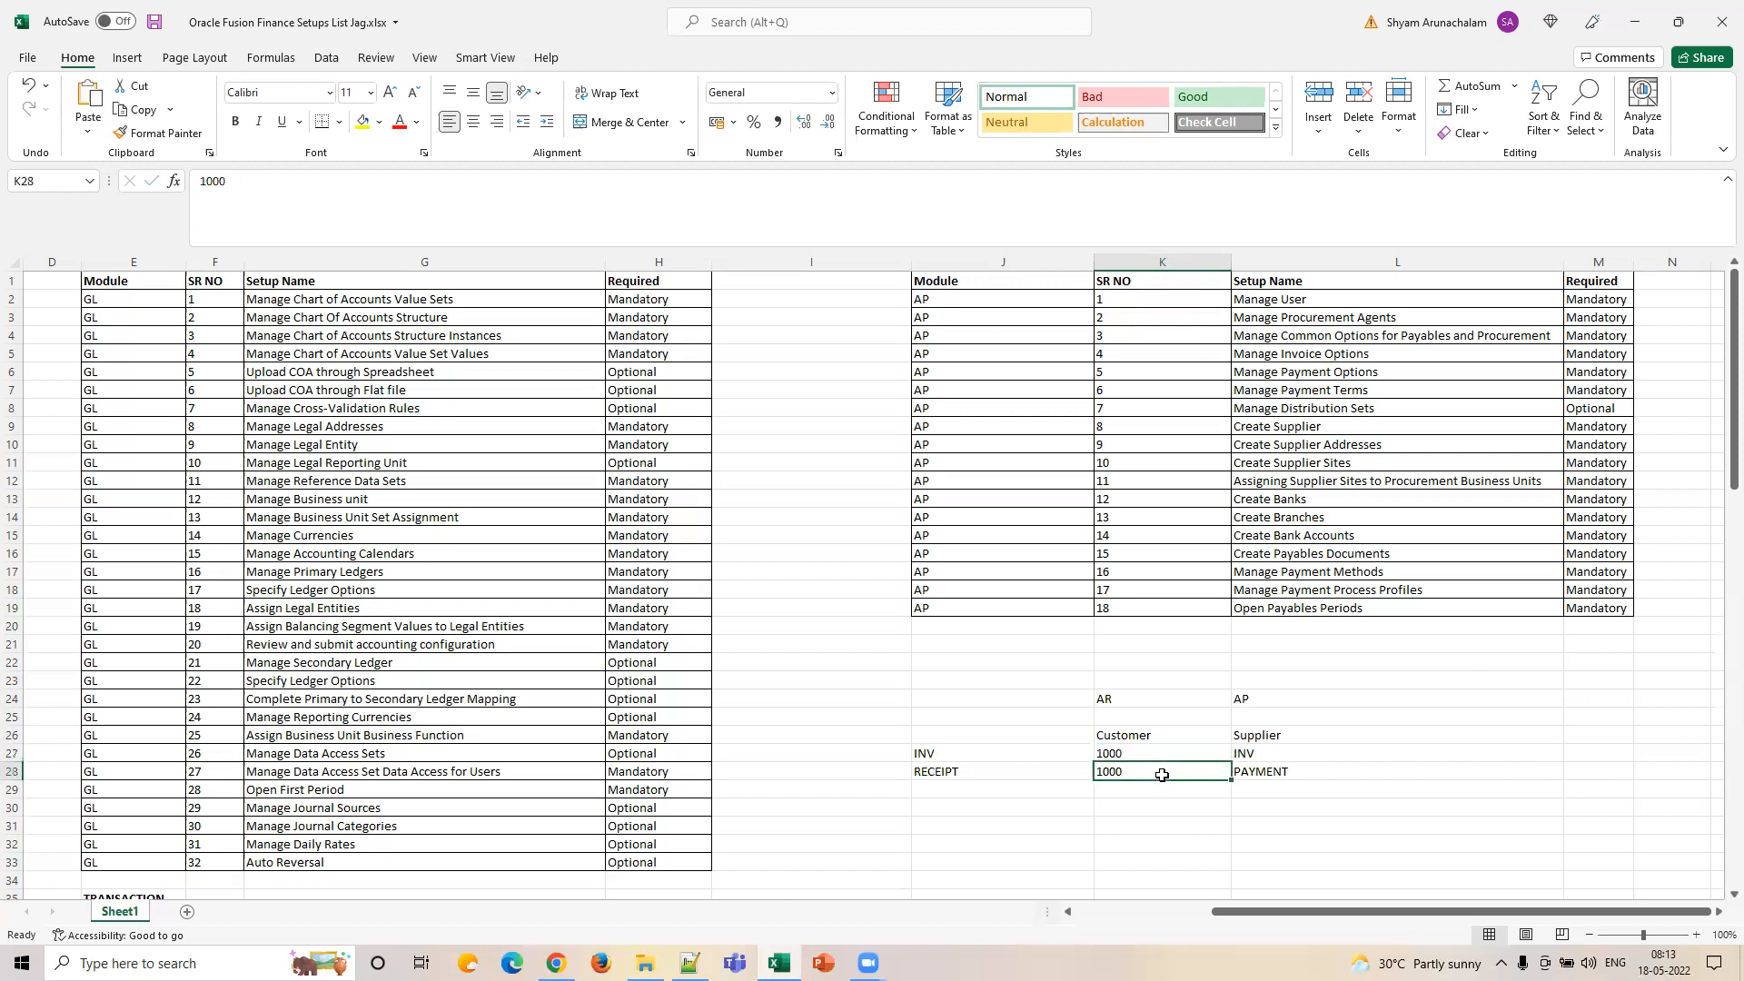
{"action": "key", "text": "Up"}
{"action": "key", "text": "Down"}
{"action": "left_click", "coordinate": [1025, 777]}
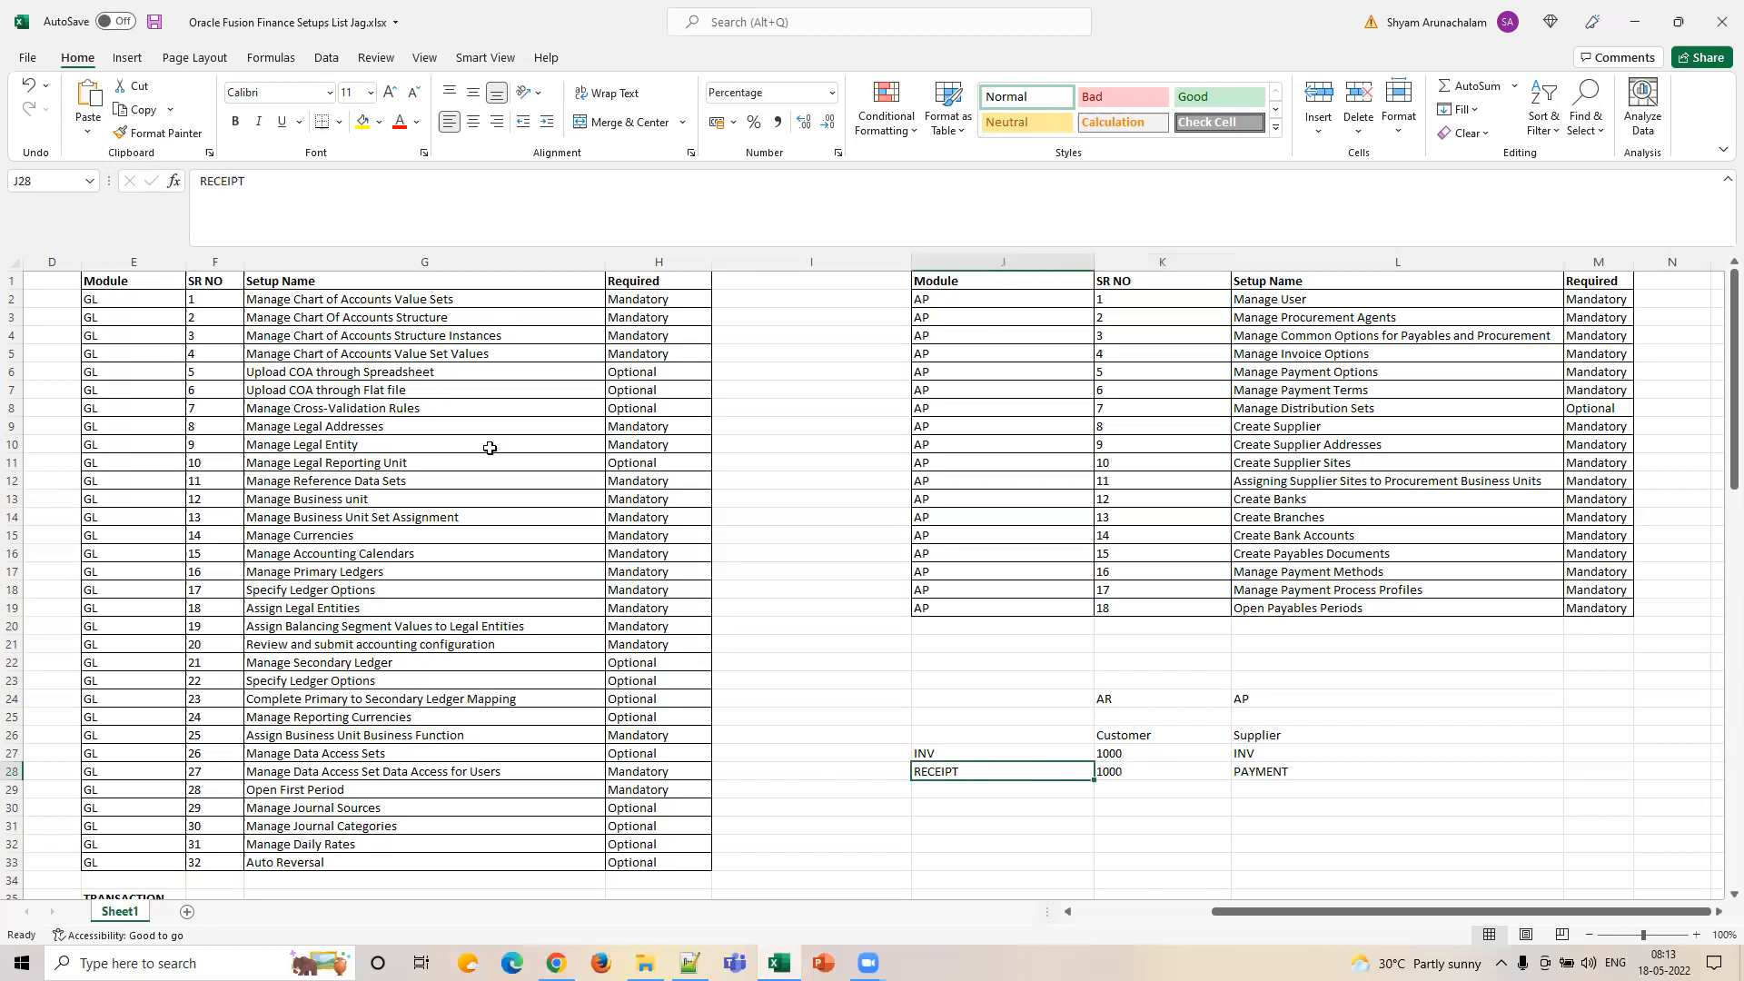
Switch to the browser, look at the Create Invoice page and Manage Invoice Options, and return to the Excel sheet.
{"action": "left_click", "coordinate": [556, 963]}
{"action": "left_click", "coordinate": [516, 20]}
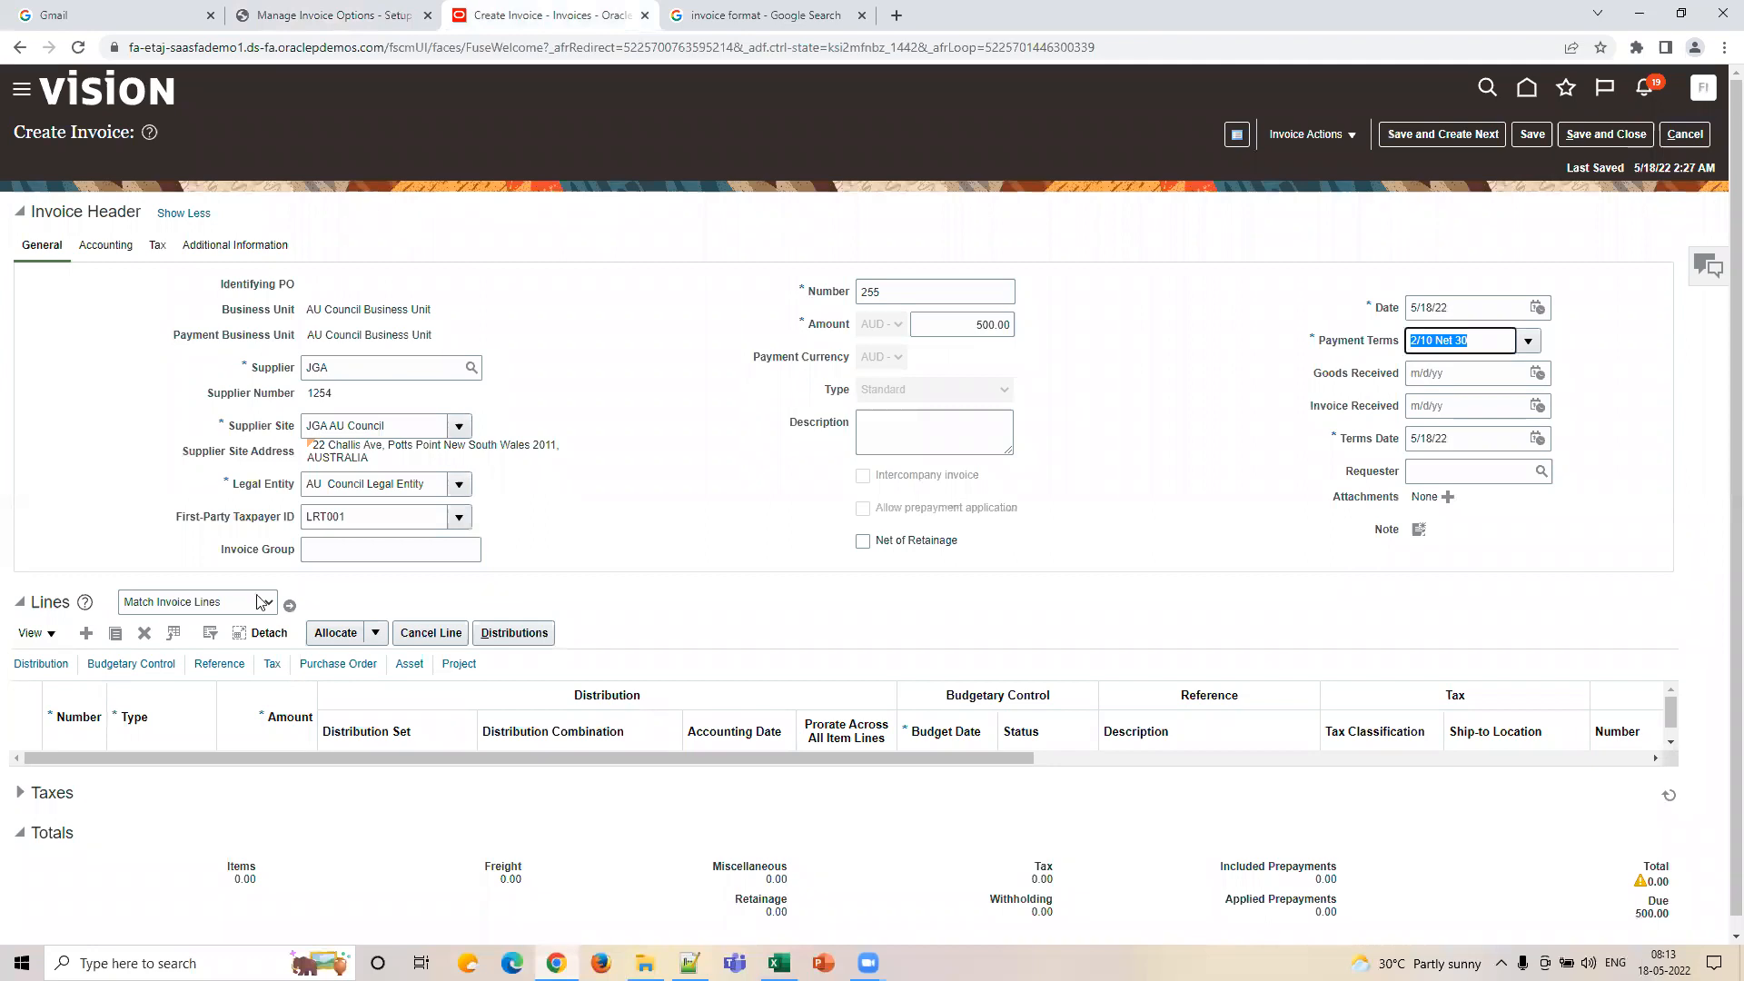
{"action": "left_click", "coordinate": [284, 16]}
{"action": "key", "text": "alt+Tab"}
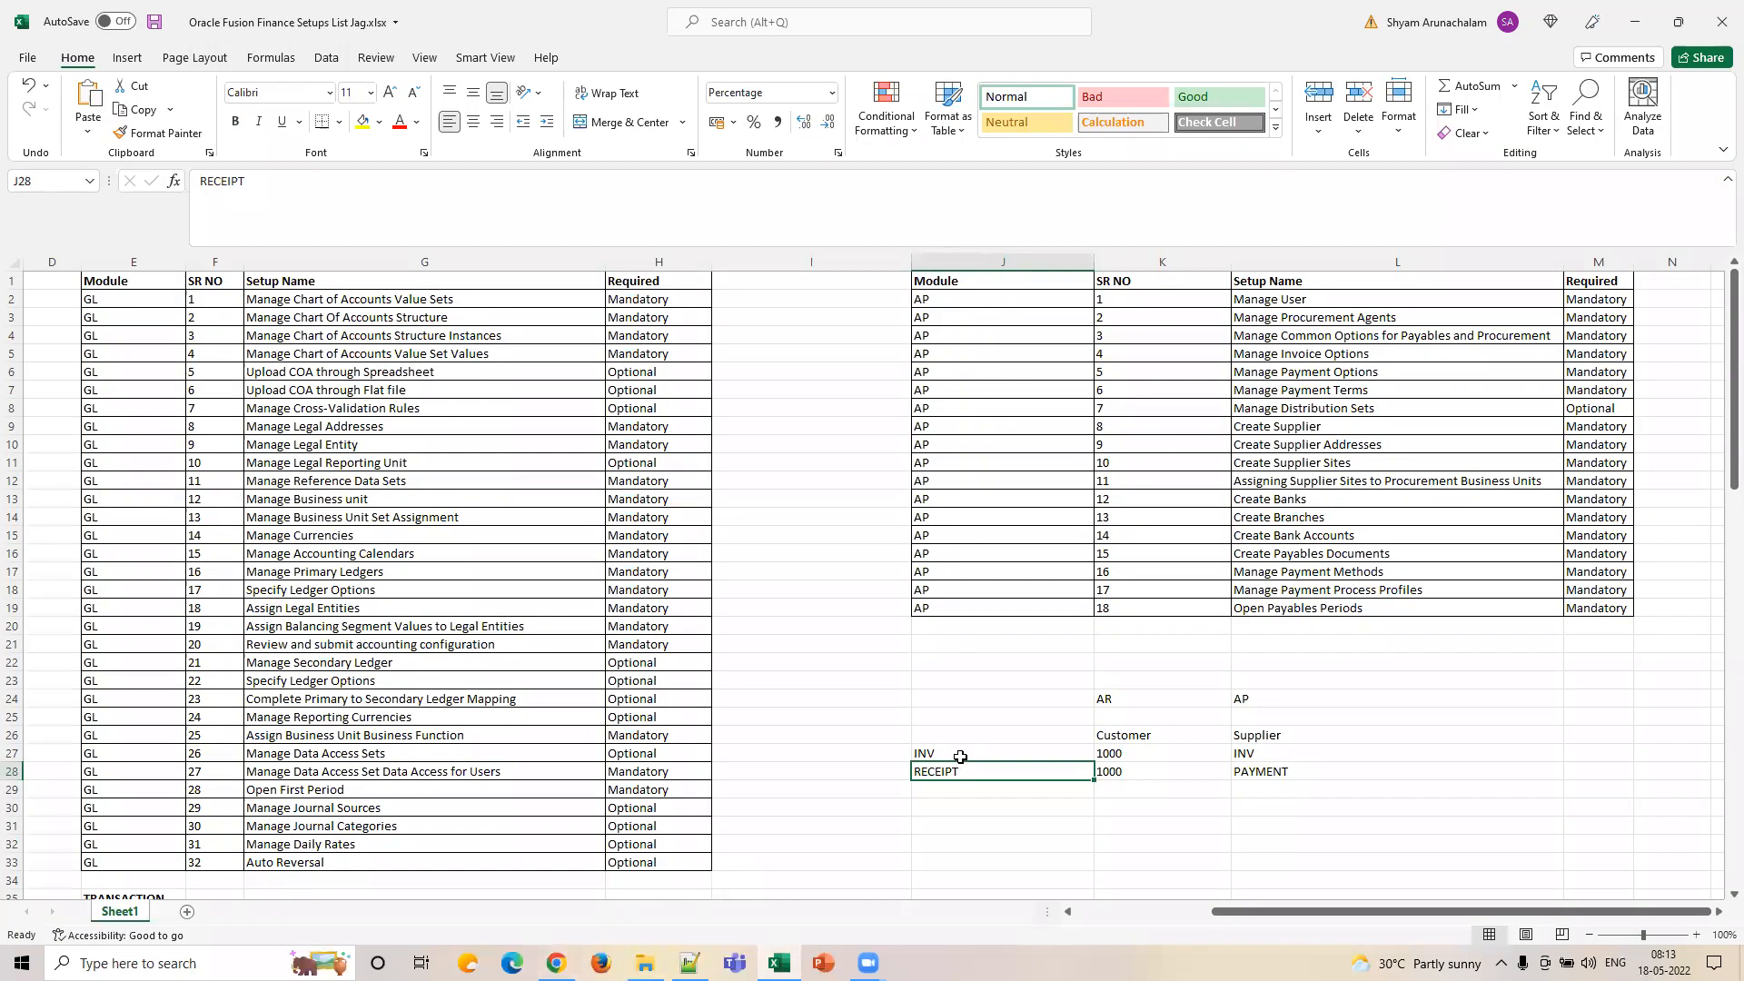
Add a refund row to the customer example with REFUND in J29 and 1000 in K29.
{"action": "left_click", "coordinate": [980, 789]}
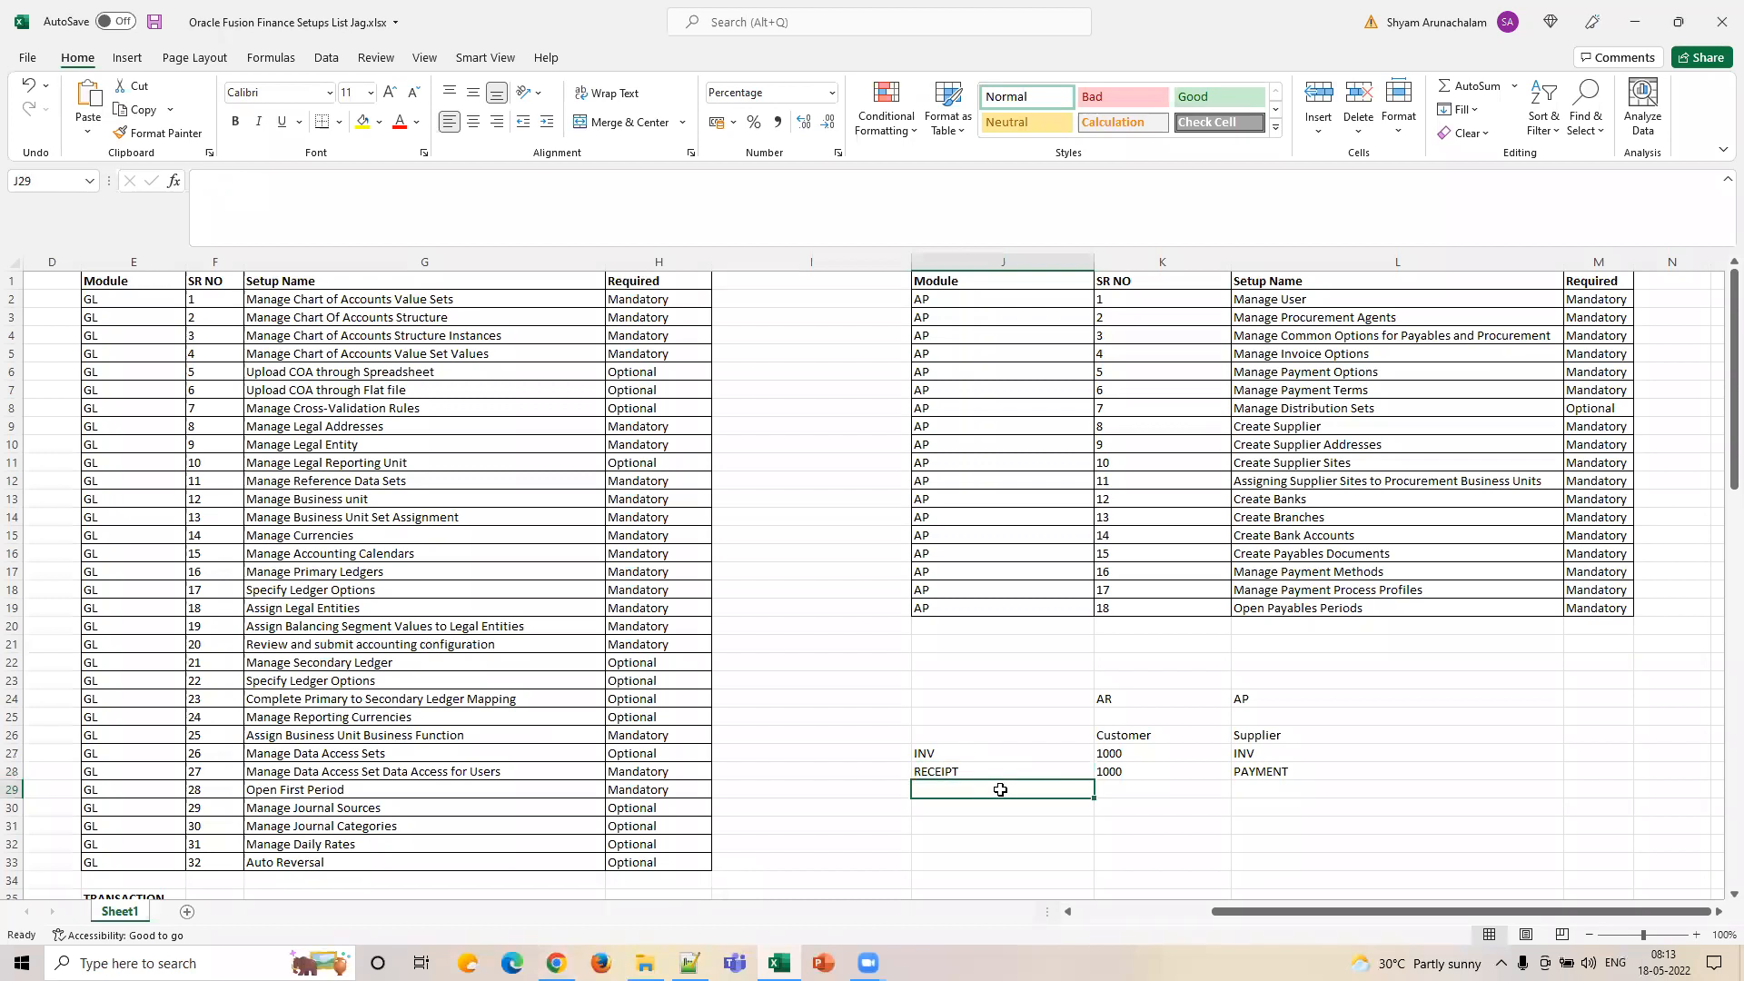
{"action": "type", "text": "REFUBND"}
{"action": "key", "text": "BackSpace"}
{"action": "key", "text": "BackSpace"}
{"action": "key", "text": "BackSpace"}
{"action": "type", "text": "ND"}
{"action": "key", "text": "Tab"}
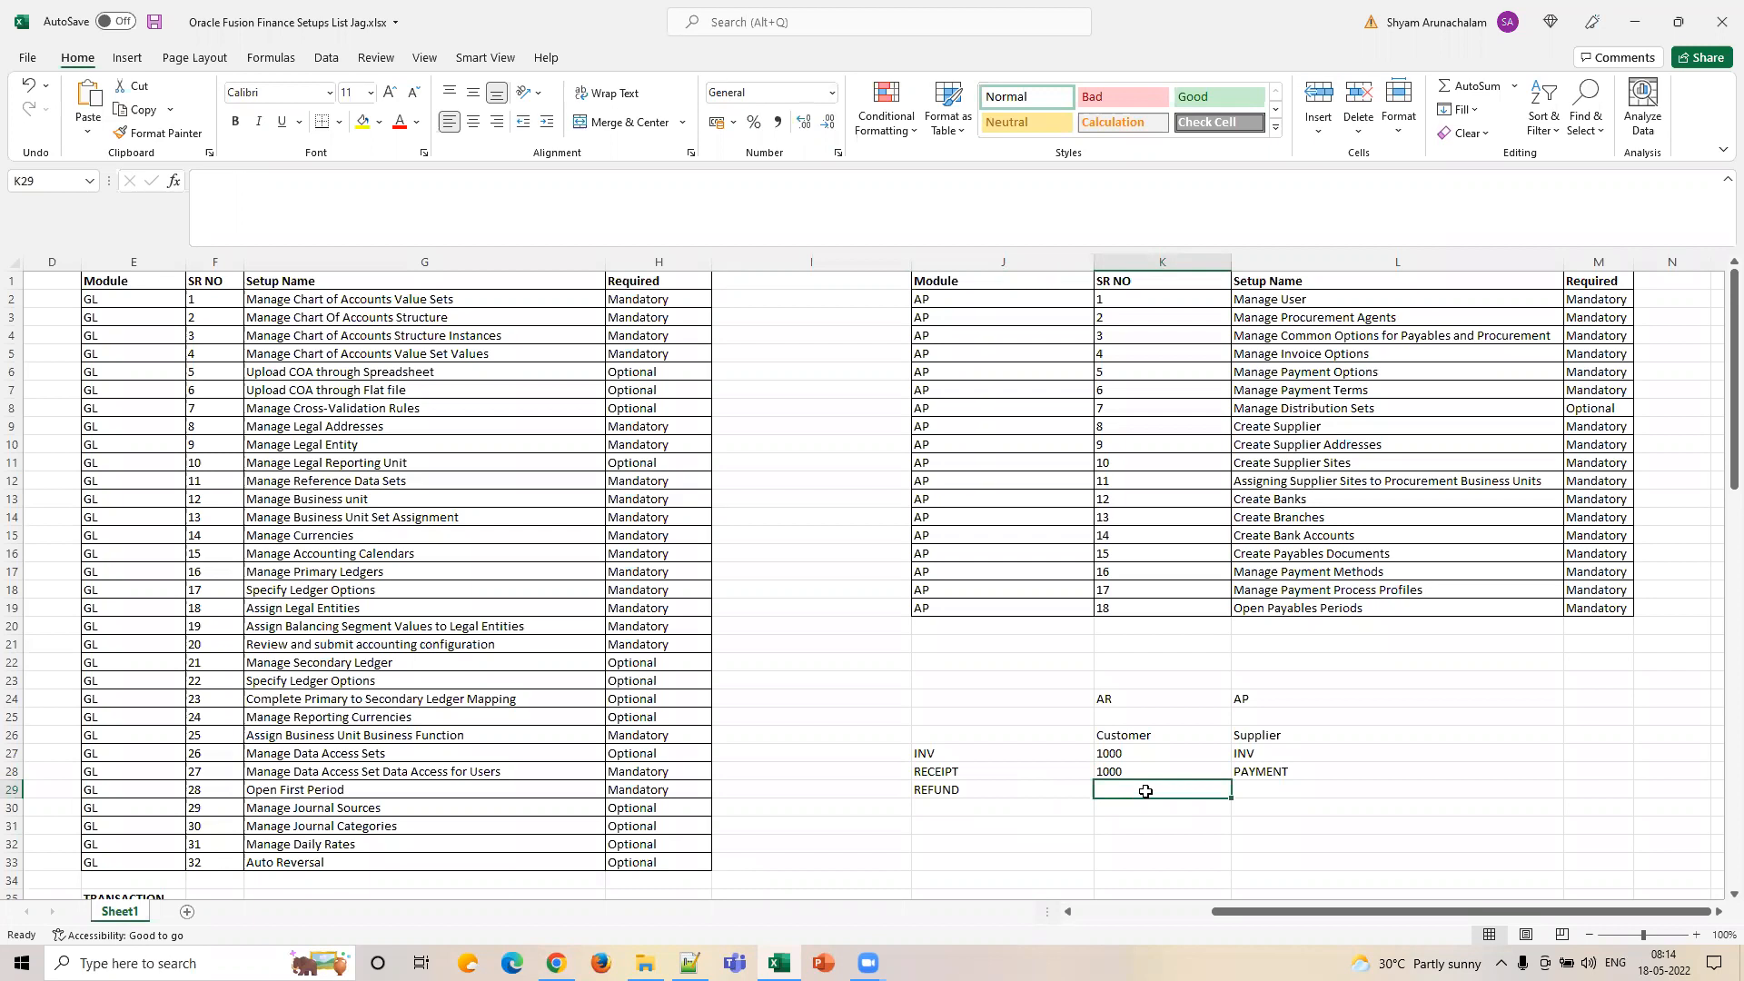
{"action": "type", "text": "1000"}
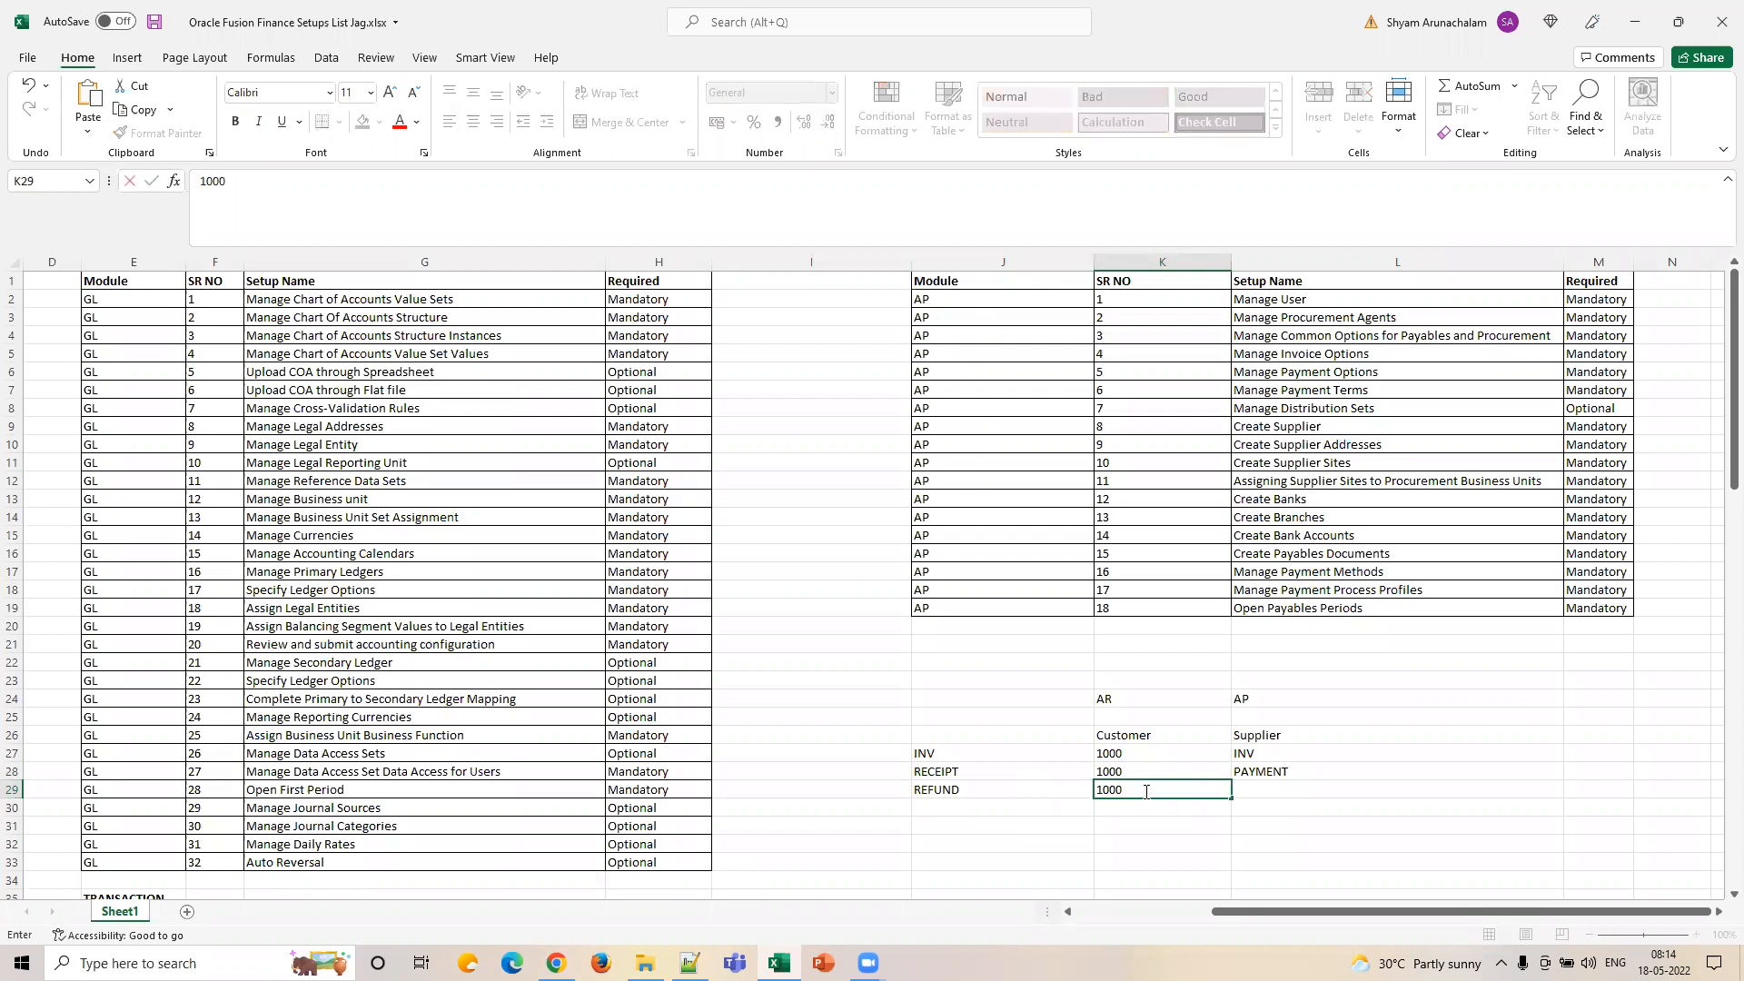
{"action": "key", "text": "ctrl+Return"}
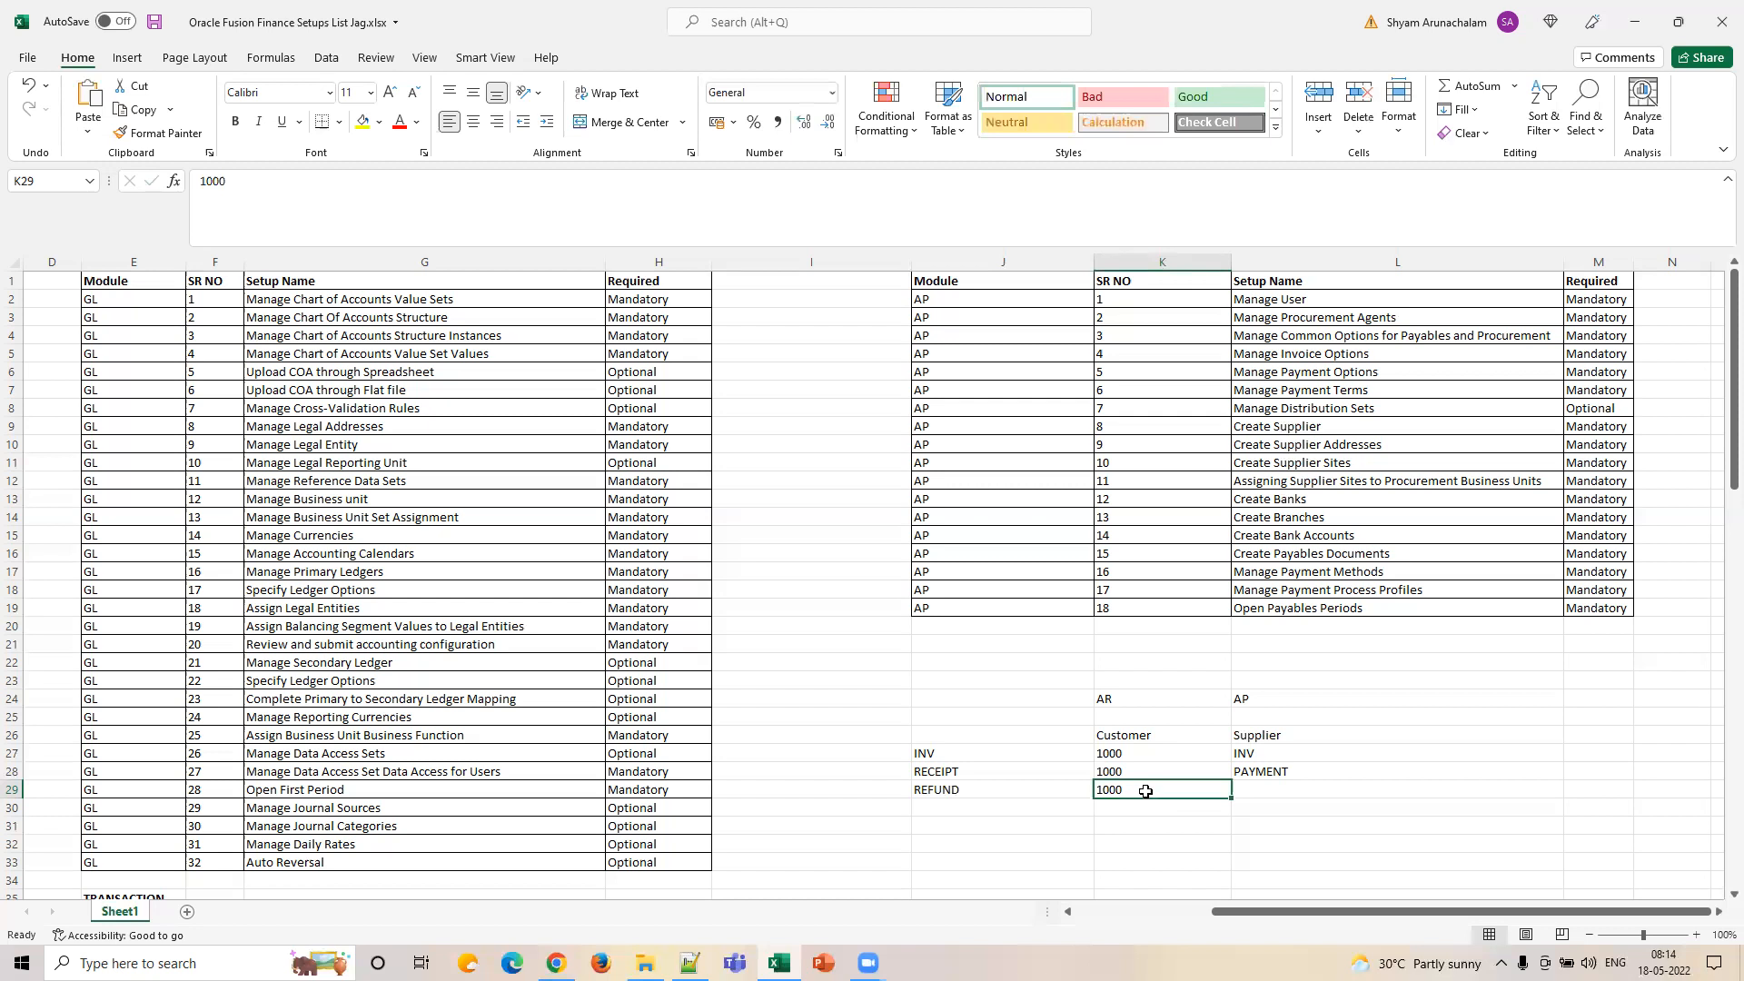
Enter PAYMENT REQUEST in M28, on the same row as the supplier payment.
{"action": "left_click", "coordinate": [1314, 768]}
{"action": "left_click", "coordinate": [1595, 769]}
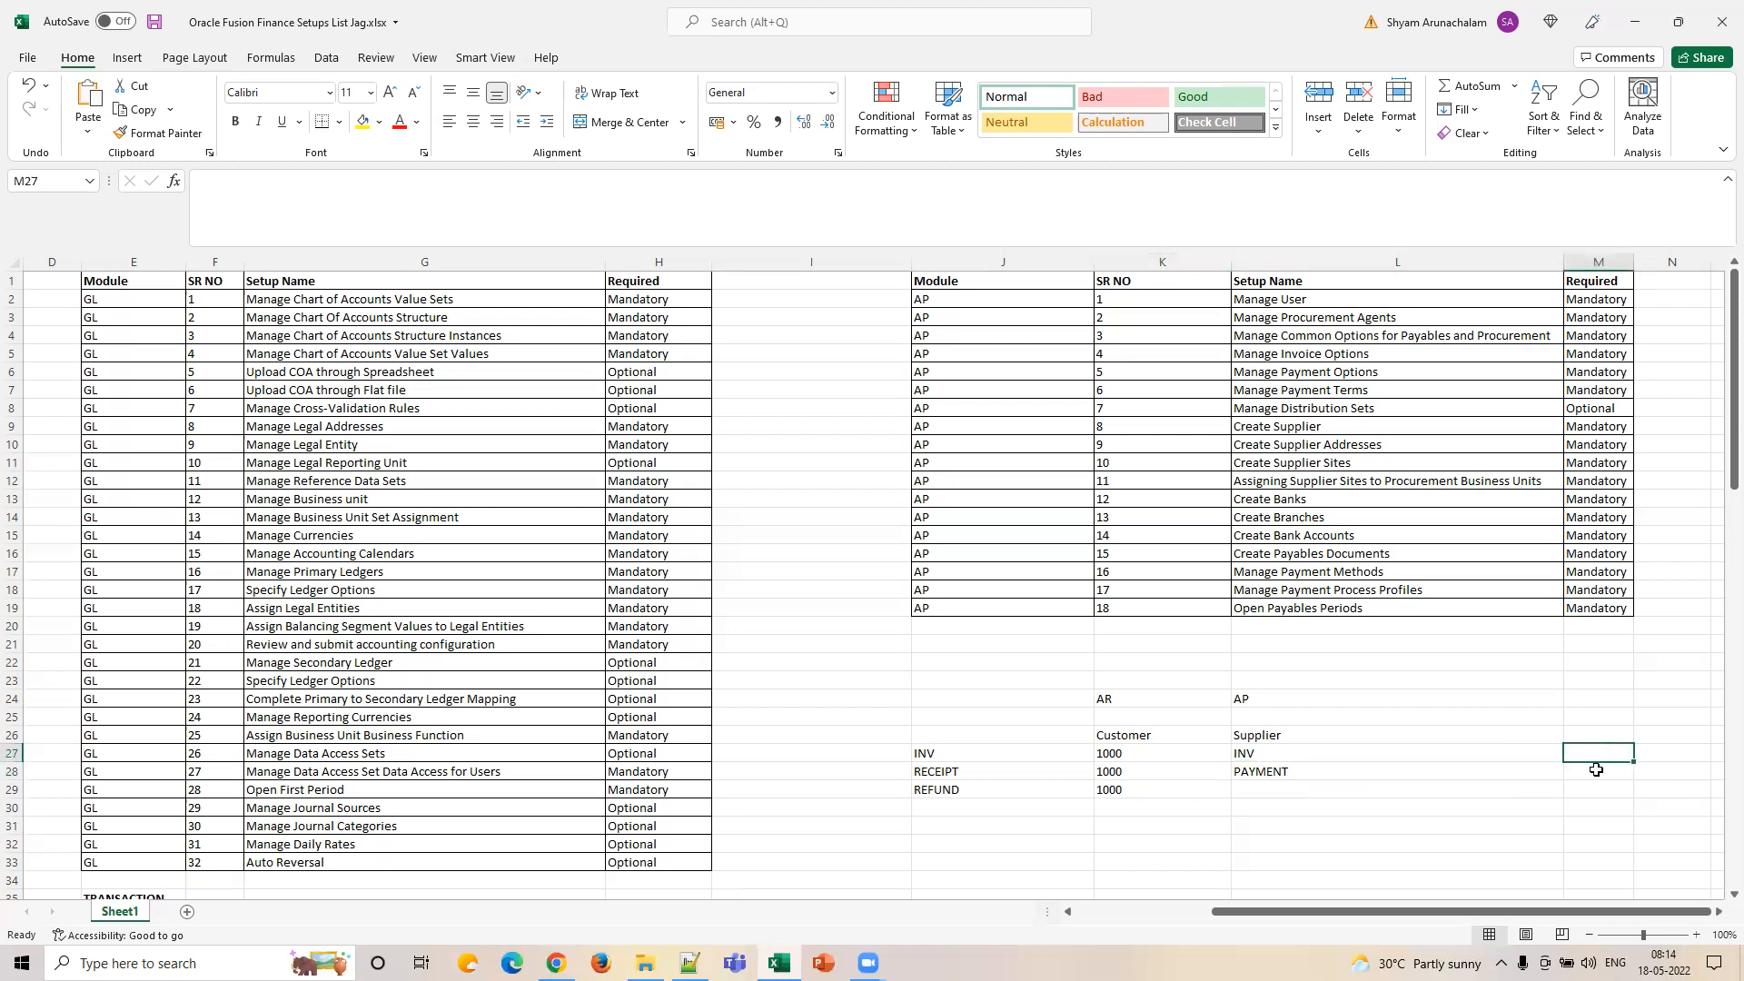
{"action": "type", "text": "PAY<E"}
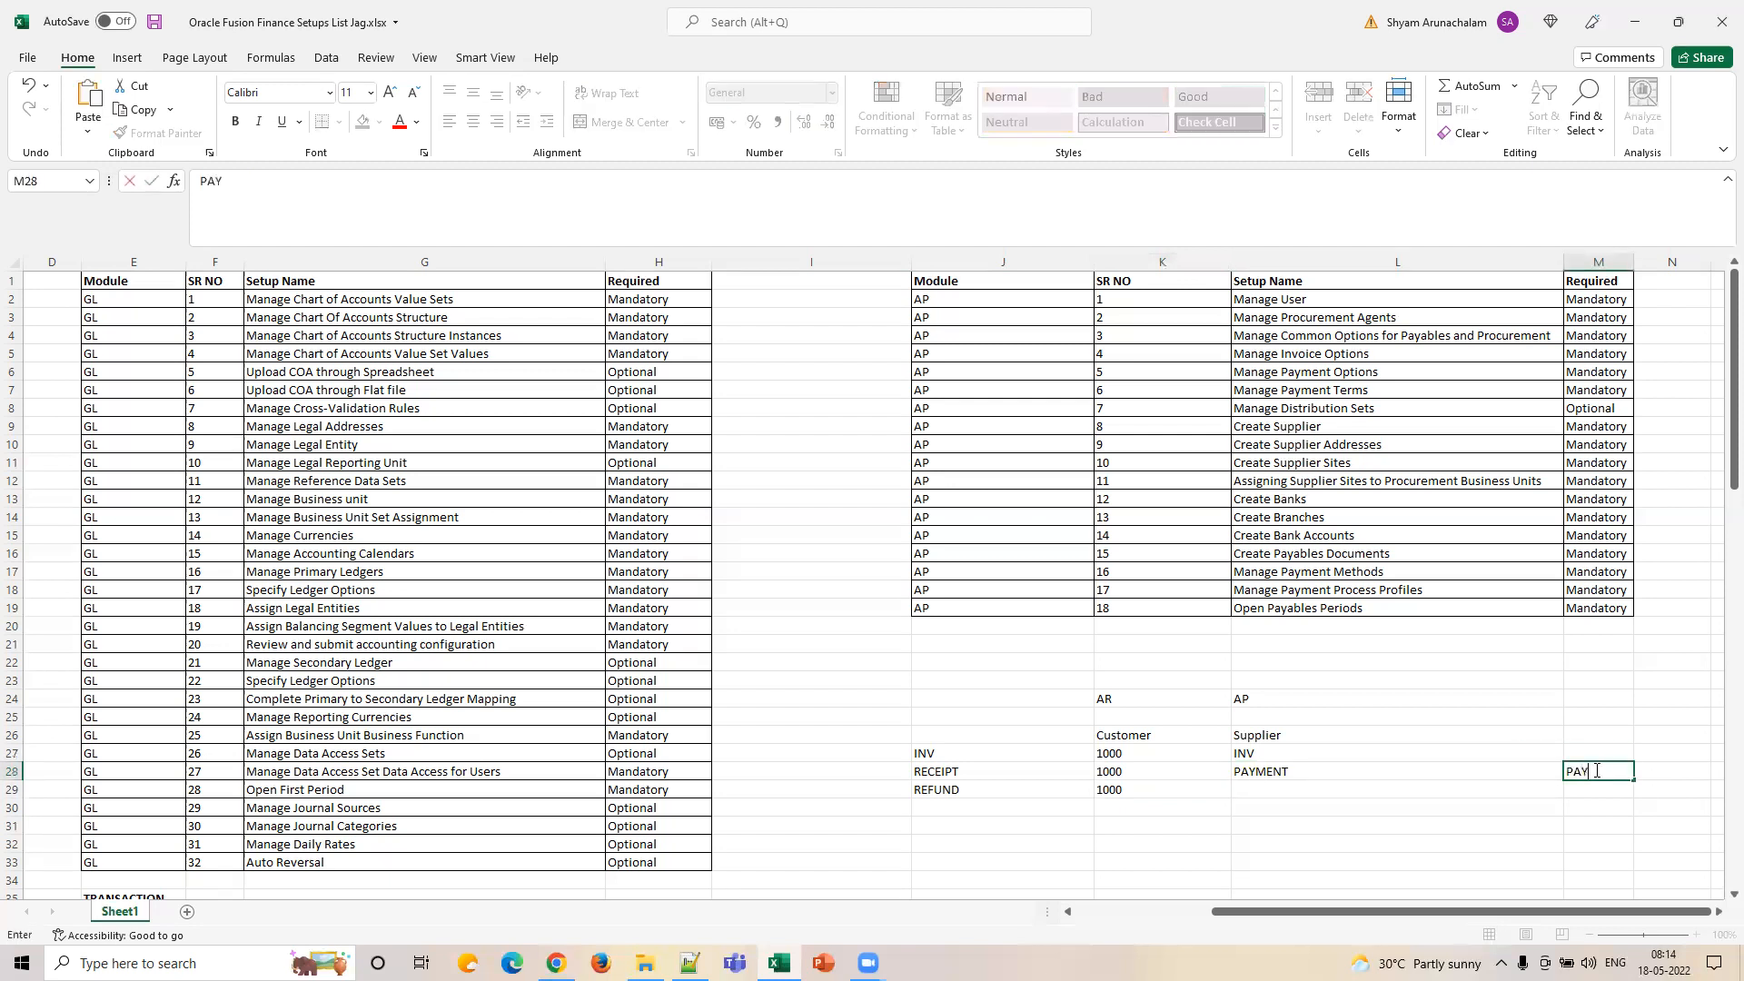
{"action": "key", "text": "BackSpace"}
{"action": "key", "text": "BackSpace"}
{"action": "type", "text": "MENT REQUEST"}
{"action": "key", "text": "Tab"}
Review the refund in J29:K29, the payment and payment request in L28:M28, and the Customer and Supplier headings.
{"action": "left_click", "coordinate": [1108, 792]}
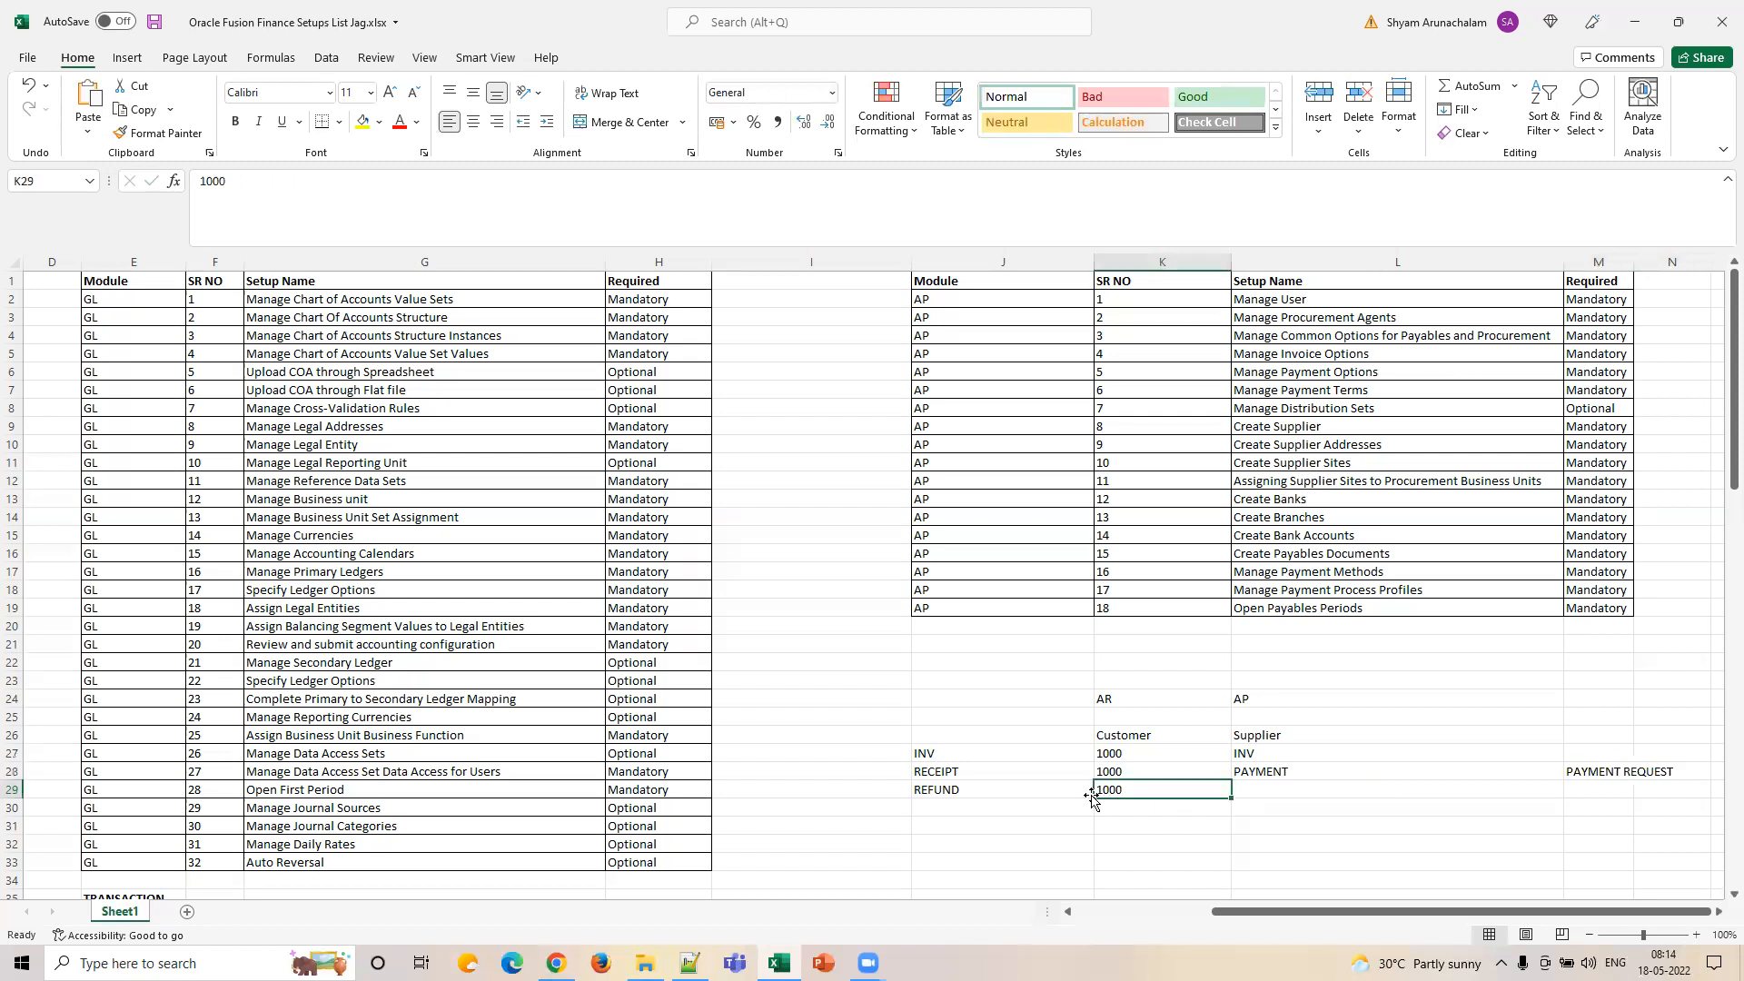
{"action": "left_click", "coordinate": [1049, 789]}
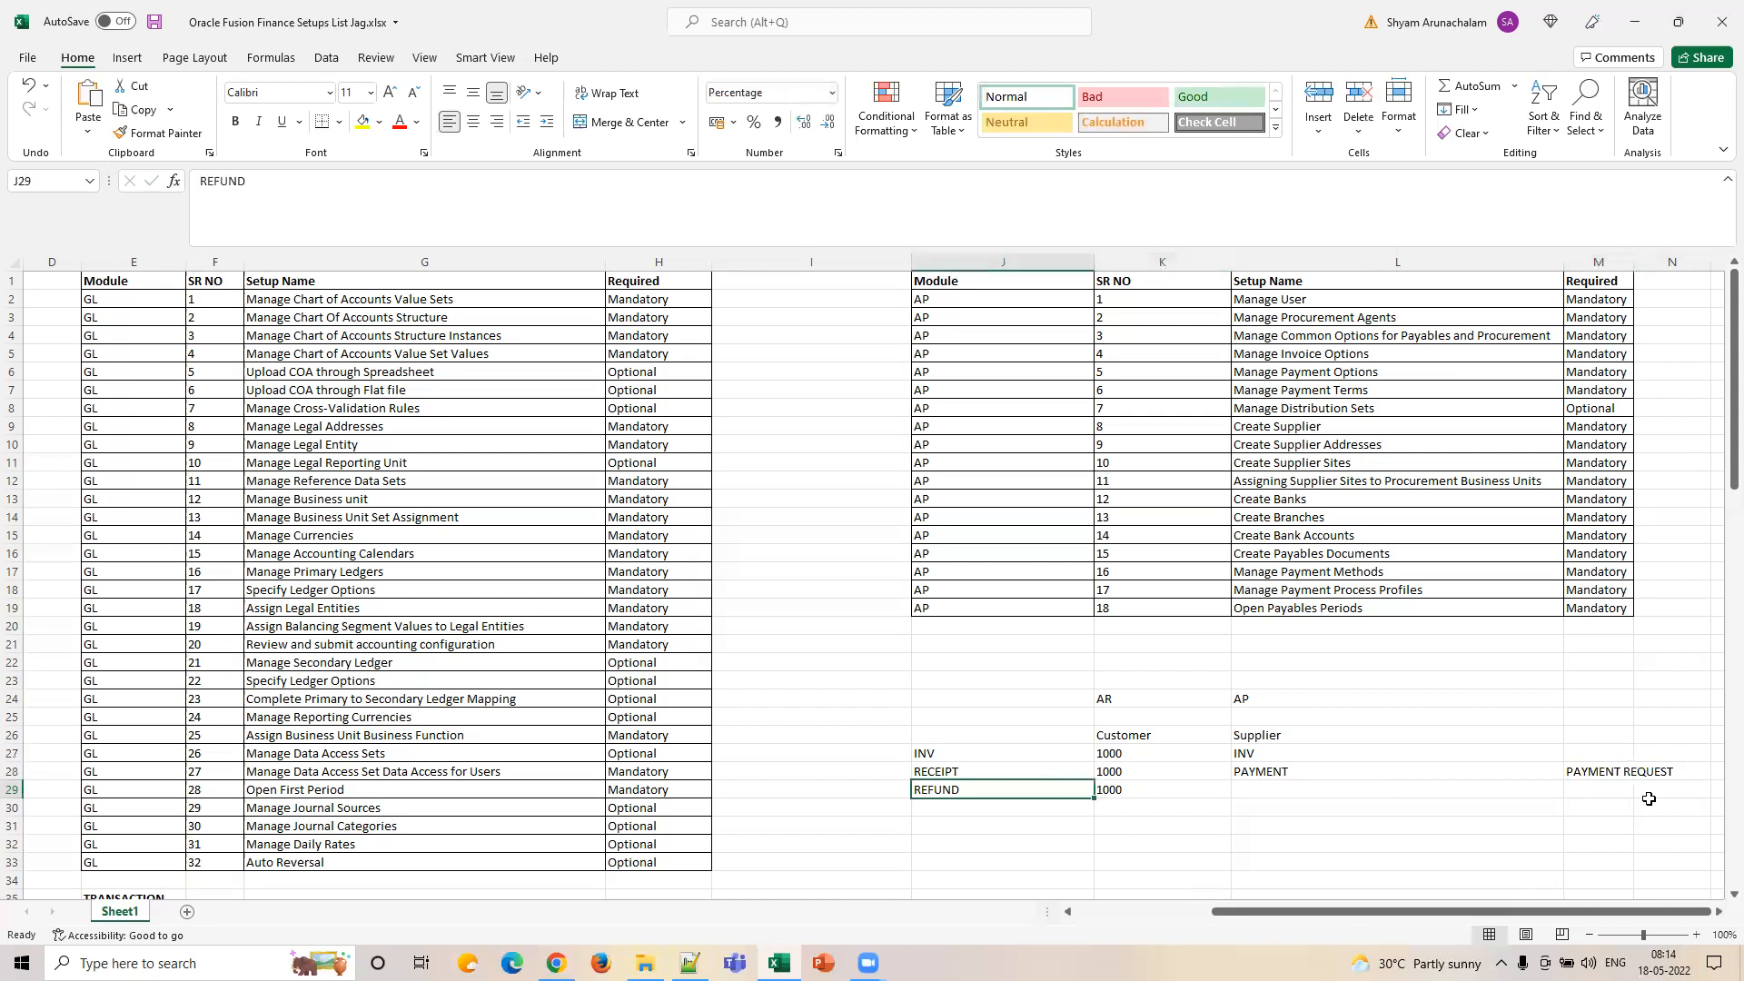
{"action": "left_click_drag", "start_coordinate": [1454, 773], "coordinate": [1617, 771]}
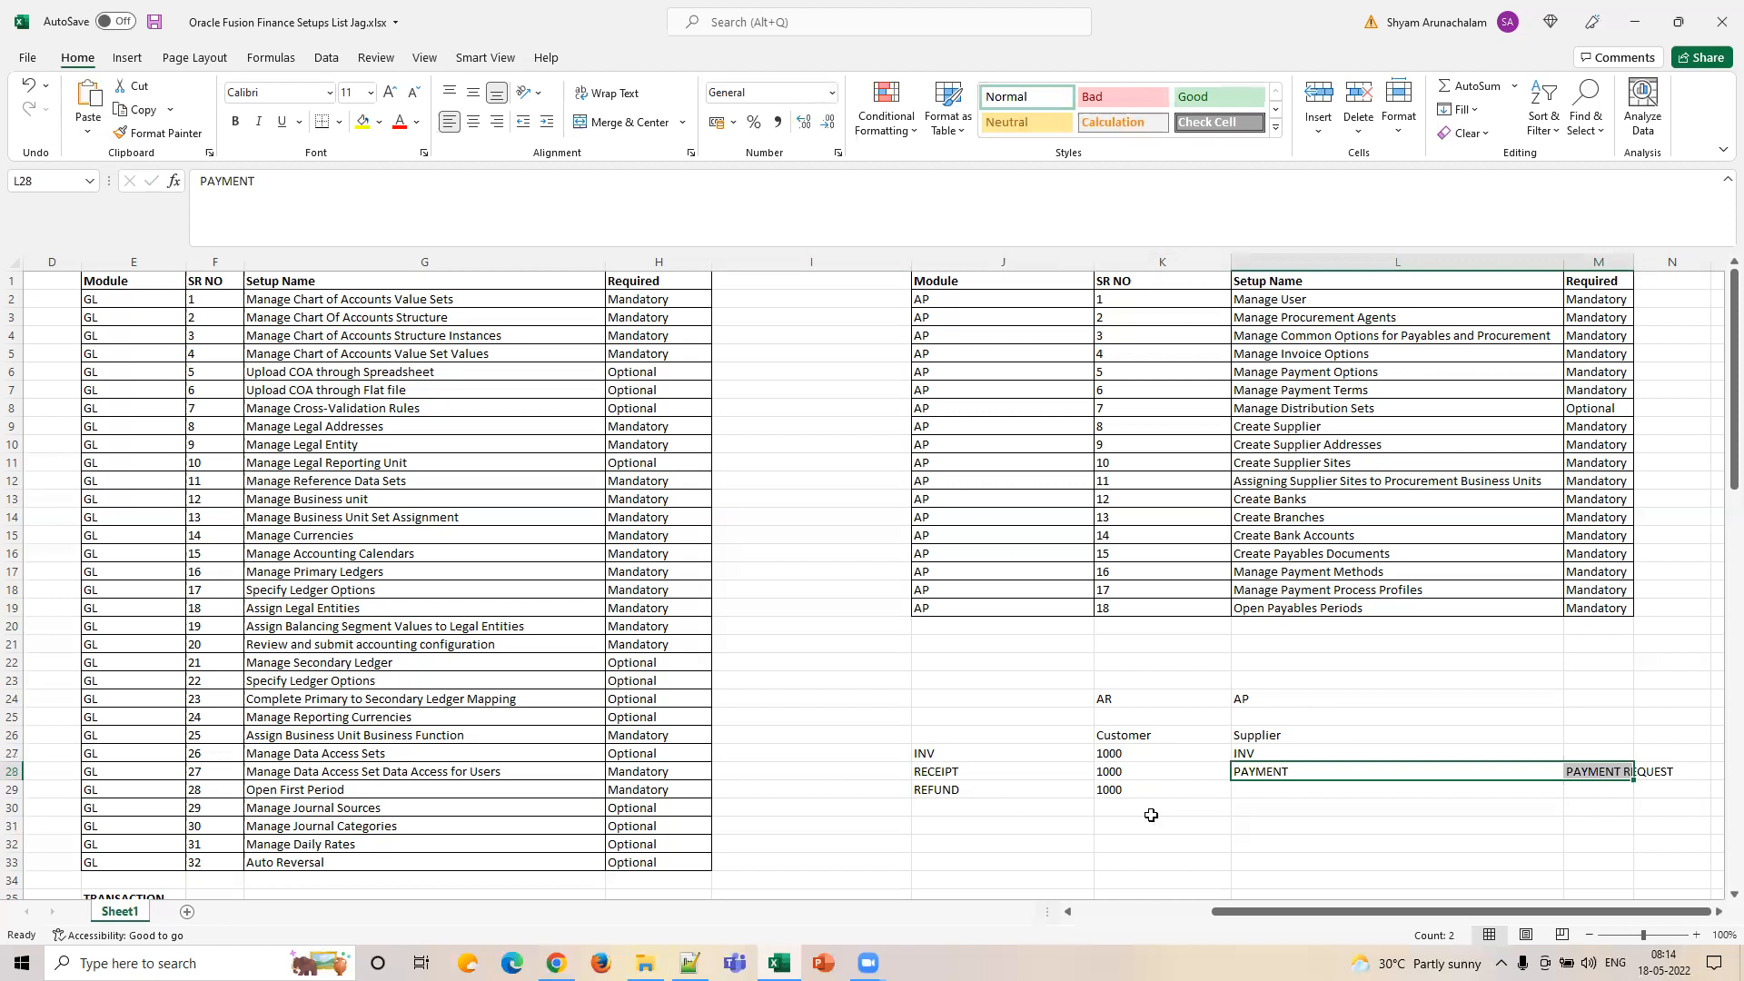
{"action": "left_click", "coordinate": [1595, 771]}
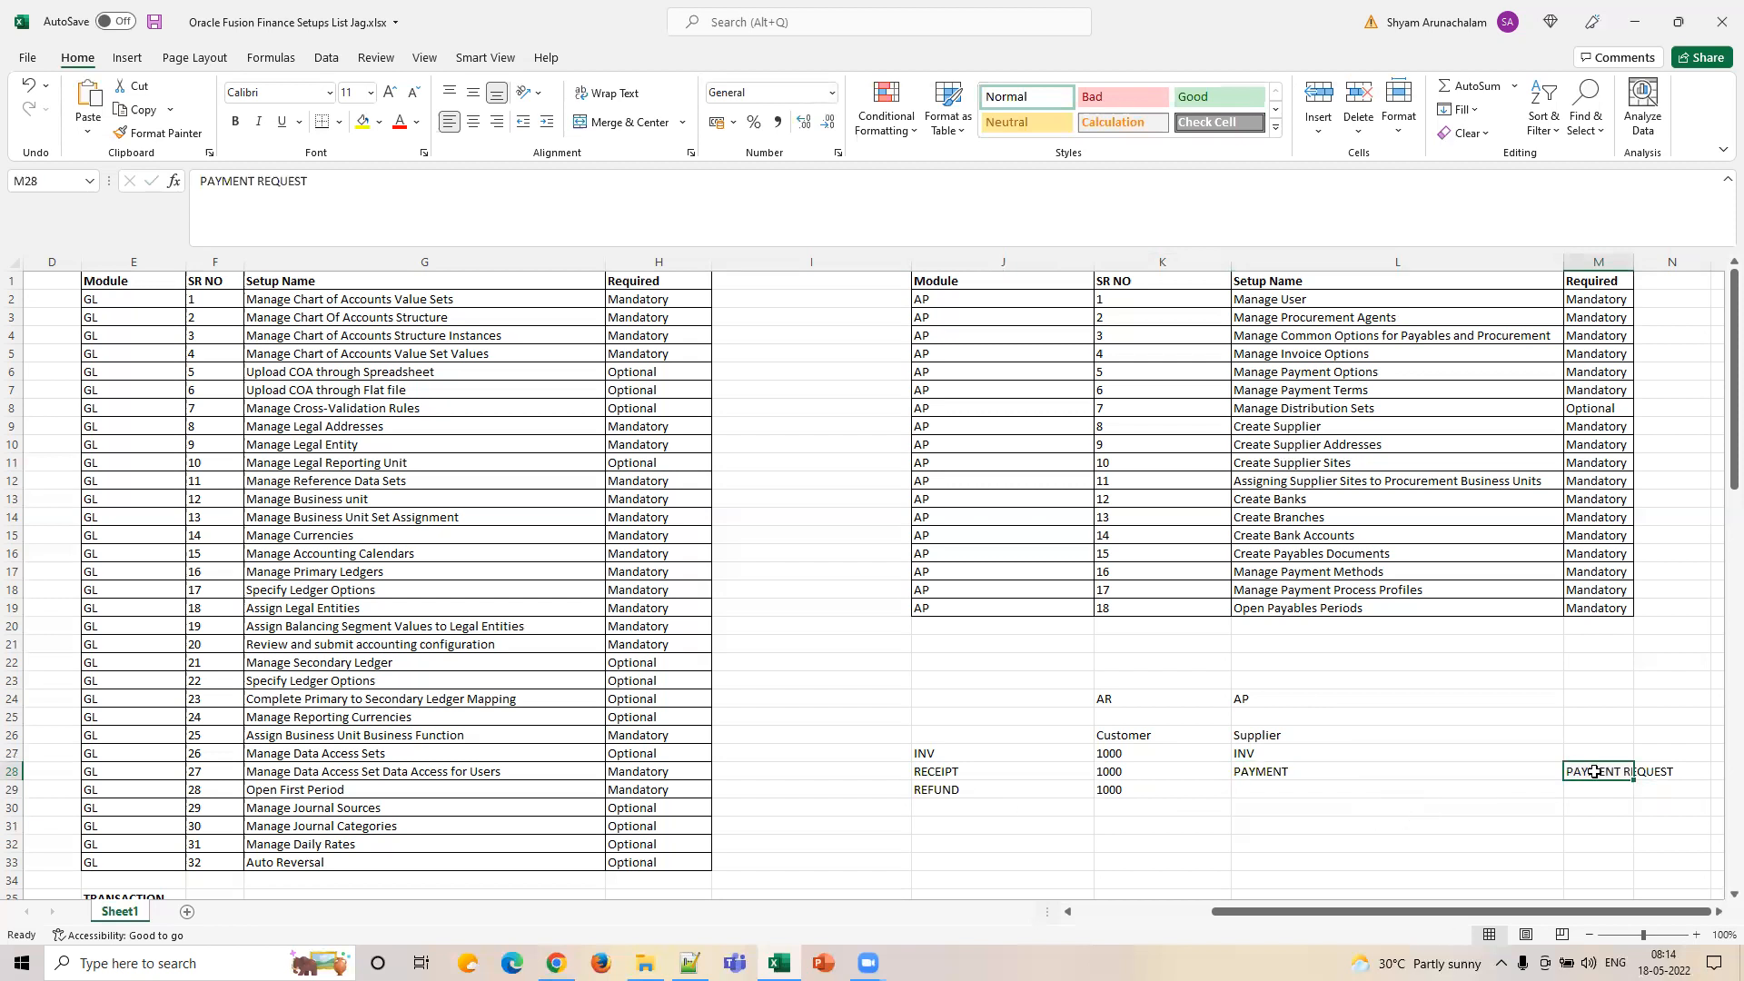
{"action": "left_click", "coordinate": [1126, 737]}
{"action": "left_click", "coordinate": [1288, 737]}
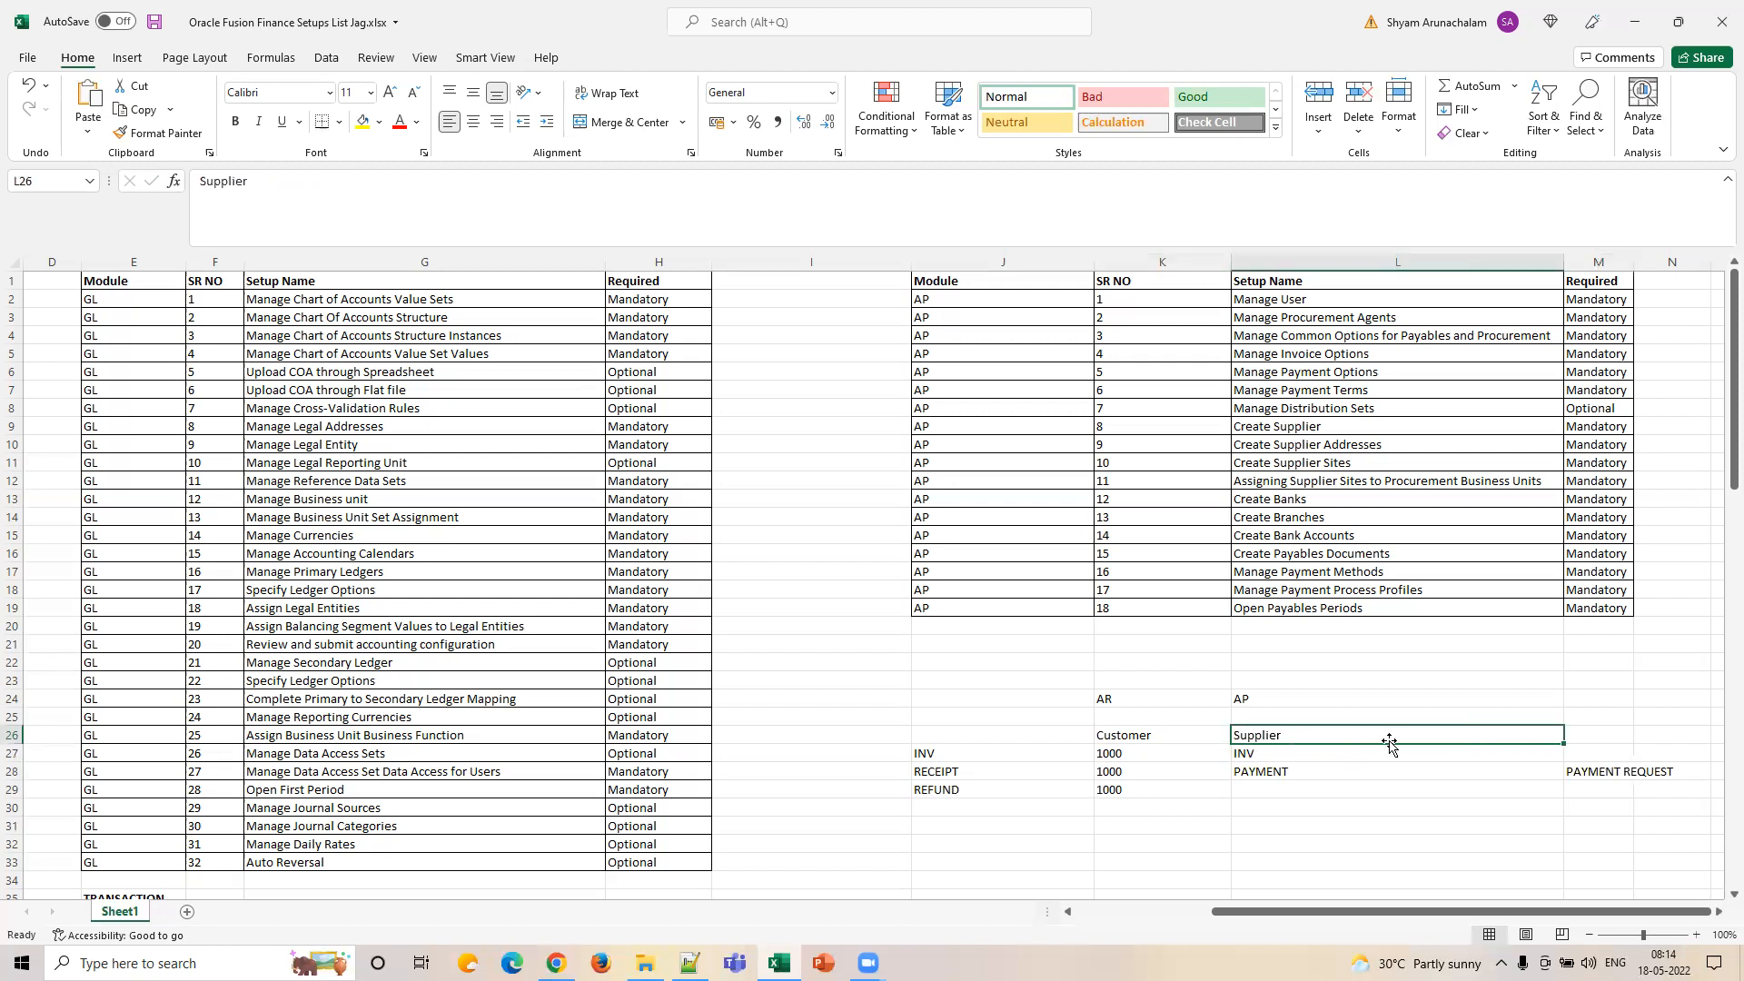
Review the payment, payment request and refund entries, and clear the AR and AP example from J24:N29.
{"action": "left_click", "coordinate": [1398, 773]}
{"action": "left_click", "coordinate": [1626, 770]}
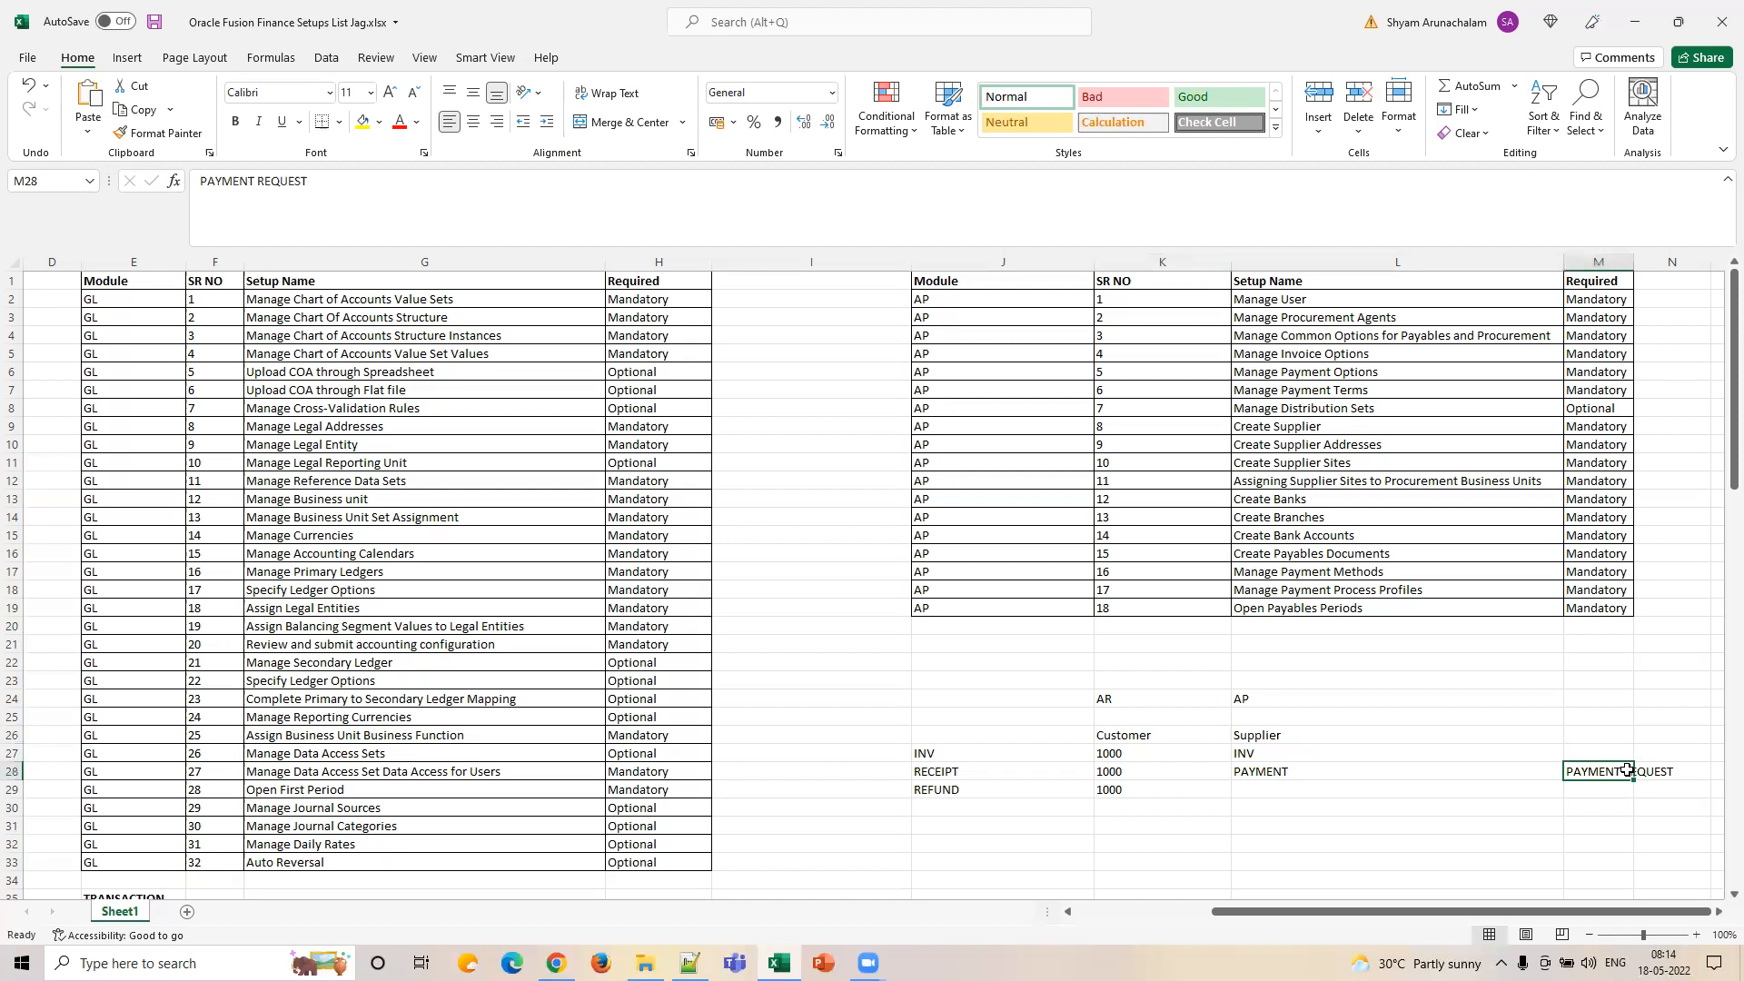
{"action": "left_click", "coordinate": [986, 787]}
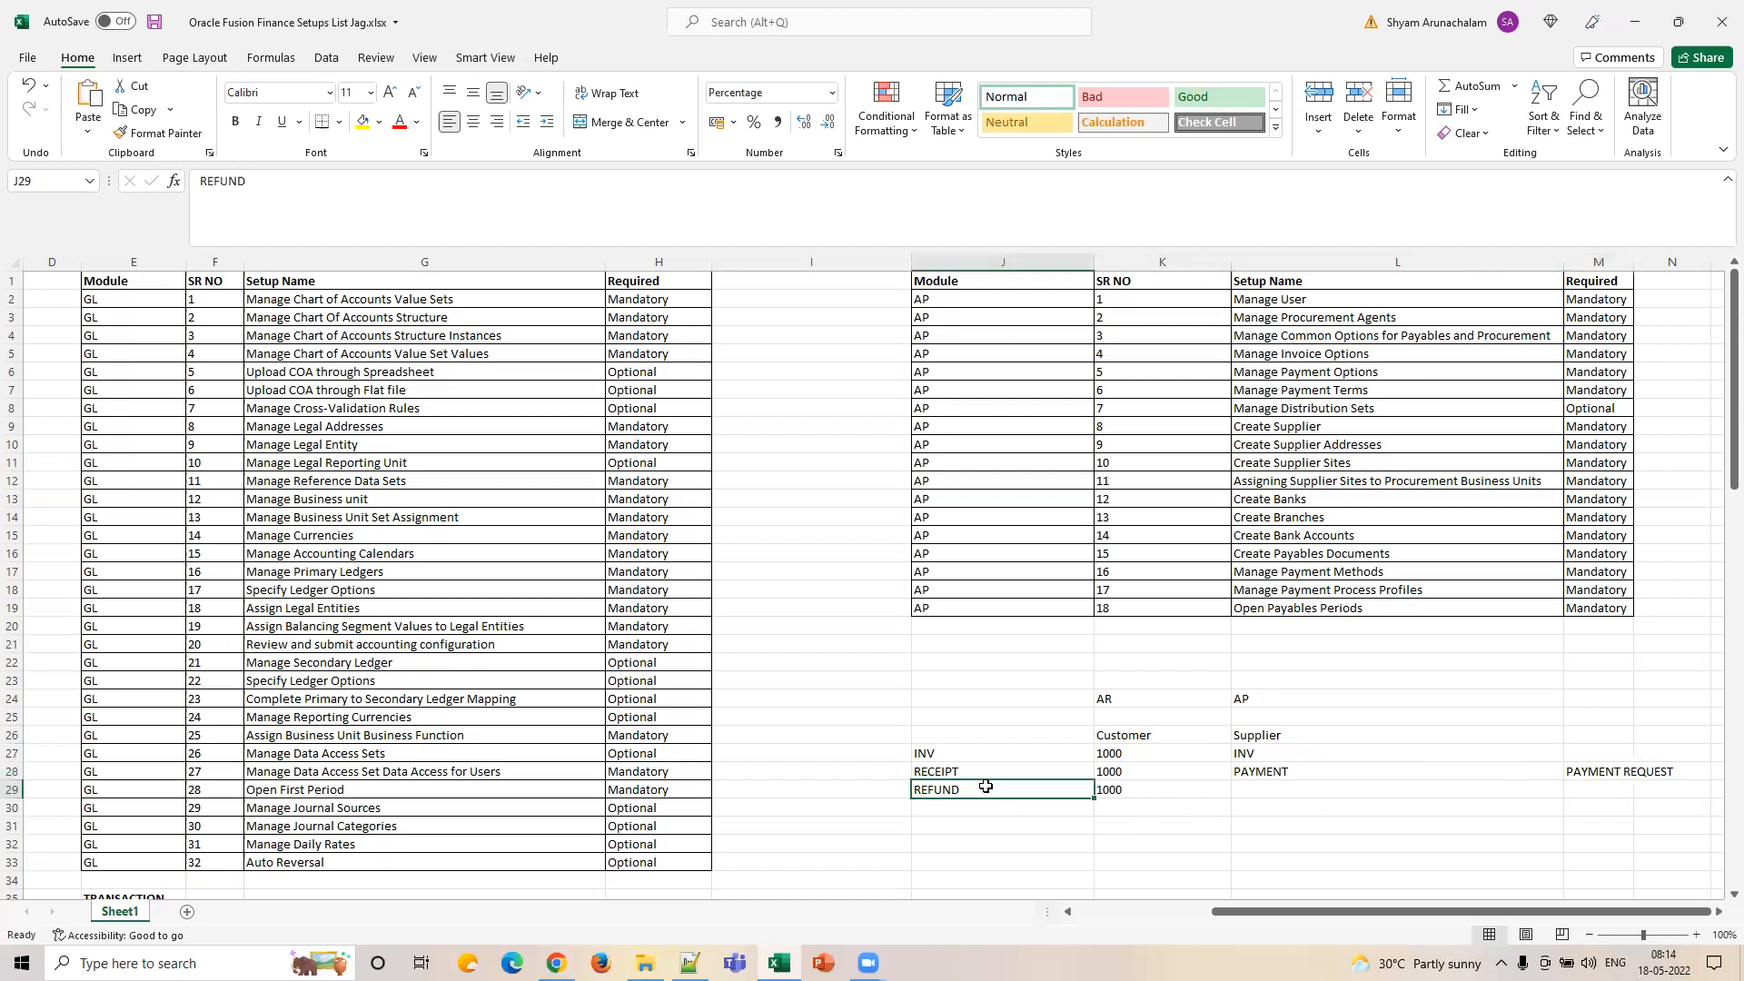
{"action": "left_click_drag", "start_coordinate": [1499, 774], "coordinate": [1591, 773]}
{"action": "left_click", "coordinate": [1591, 774]}
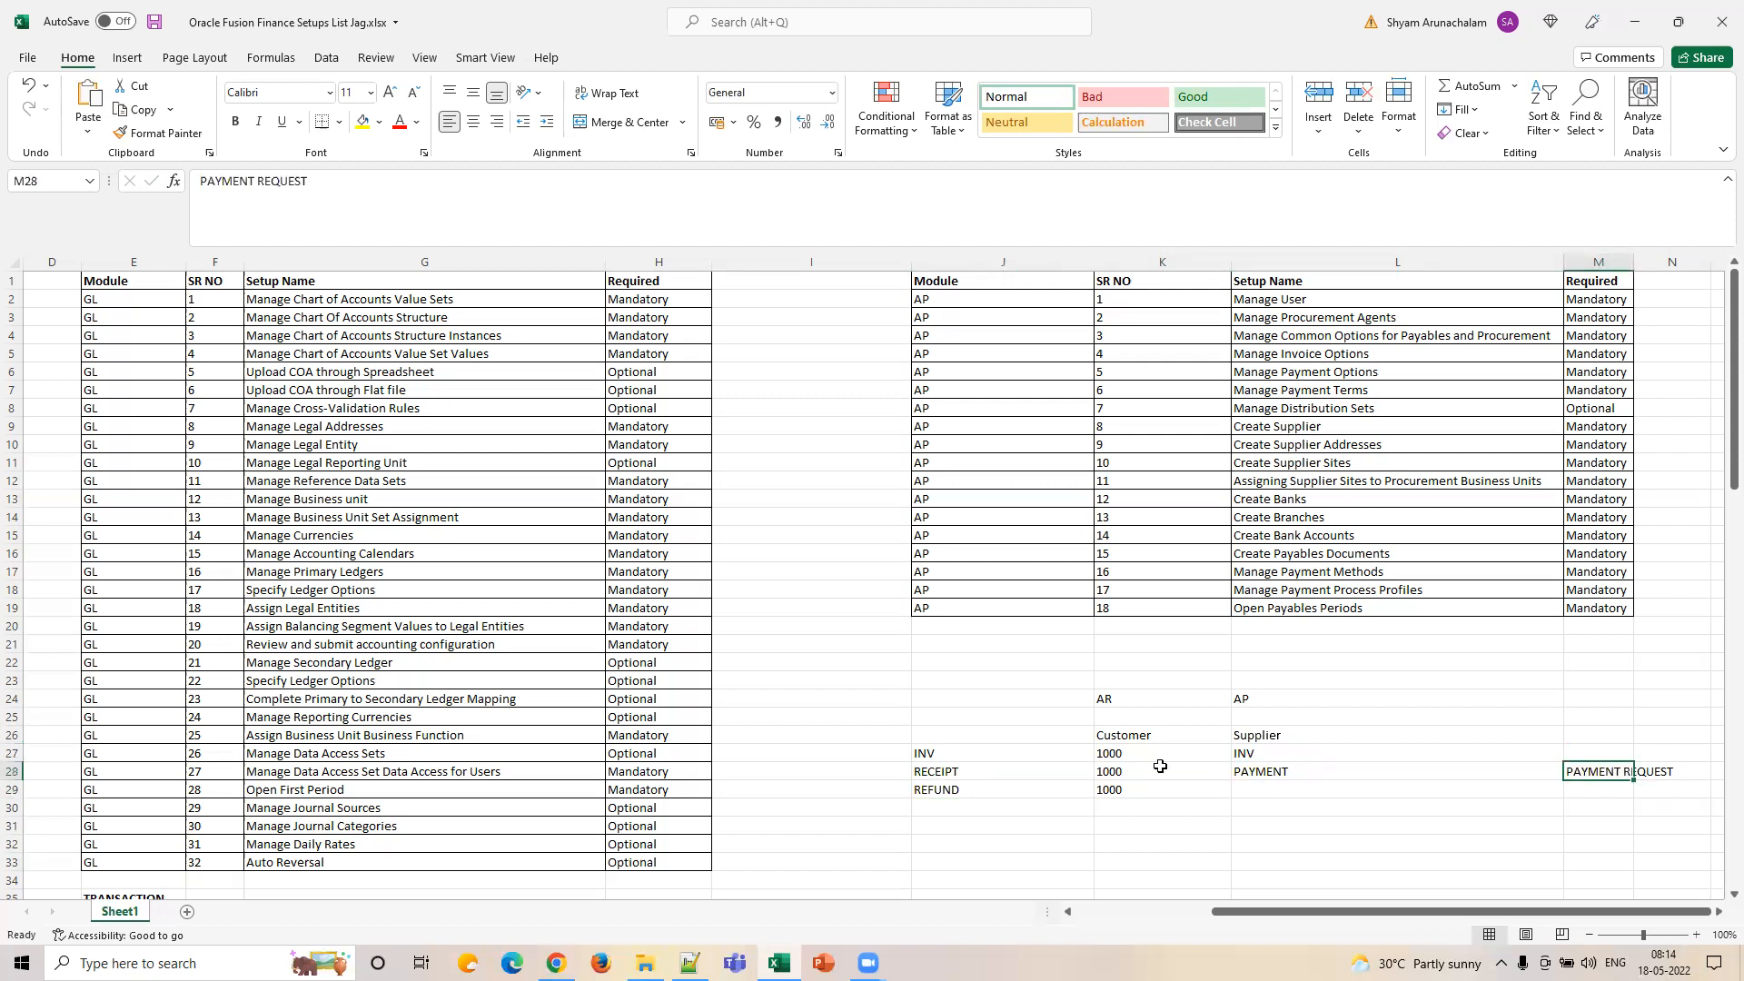
{"action": "left_click_drag", "start_coordinate": [918, 689], "coordinate": [1690, 793]}
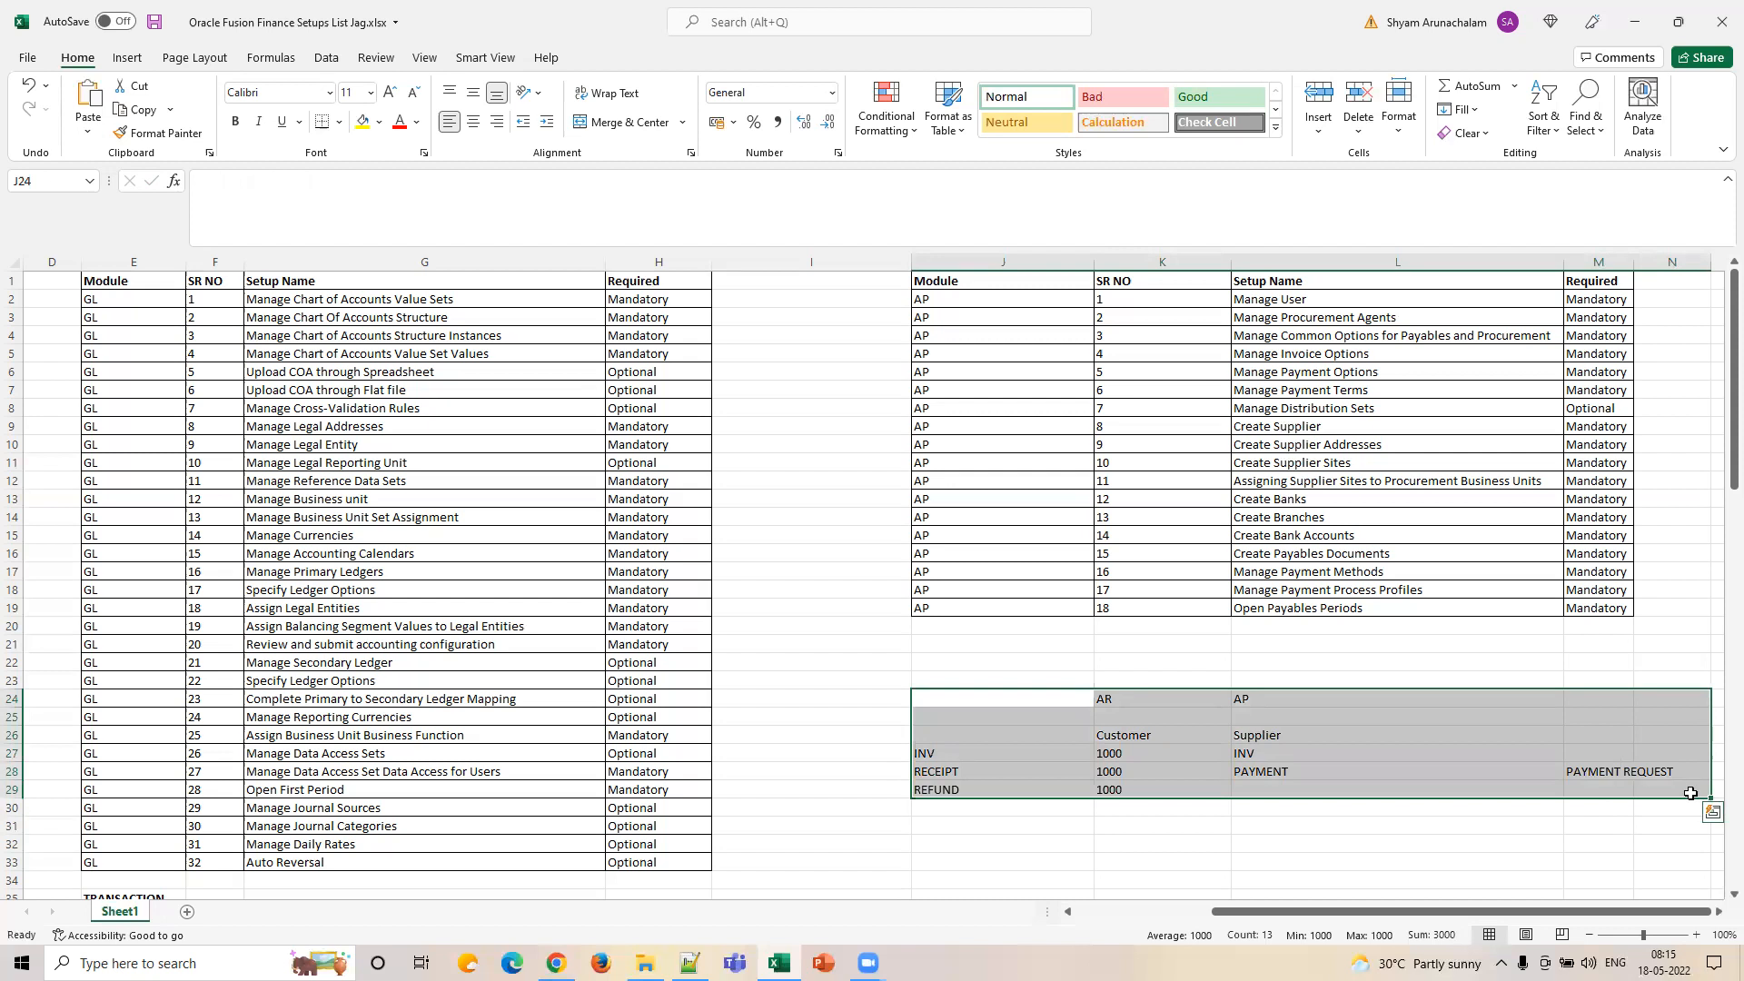
{"action": "key", "text": "Delete"}
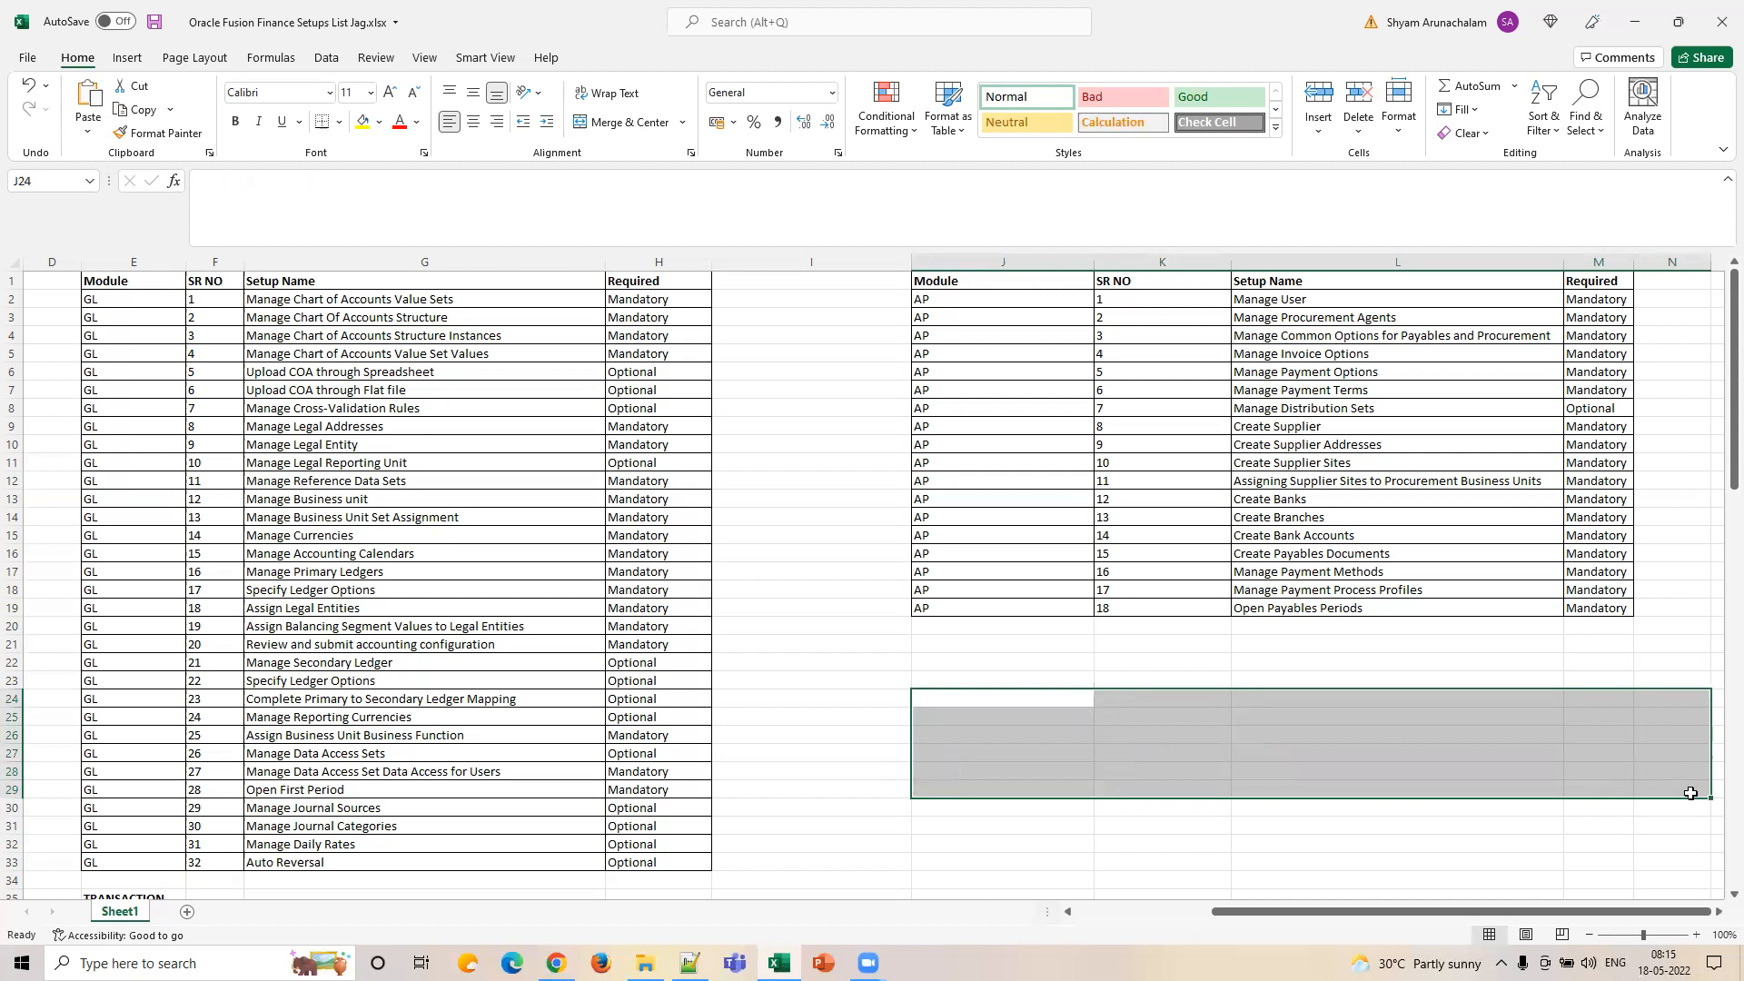
Switch to the browser and examine the Payment Request and Self-Service Invoices settings on the Manage Invoice Options page.
{"action": "key", "text": "alt+Tab"}
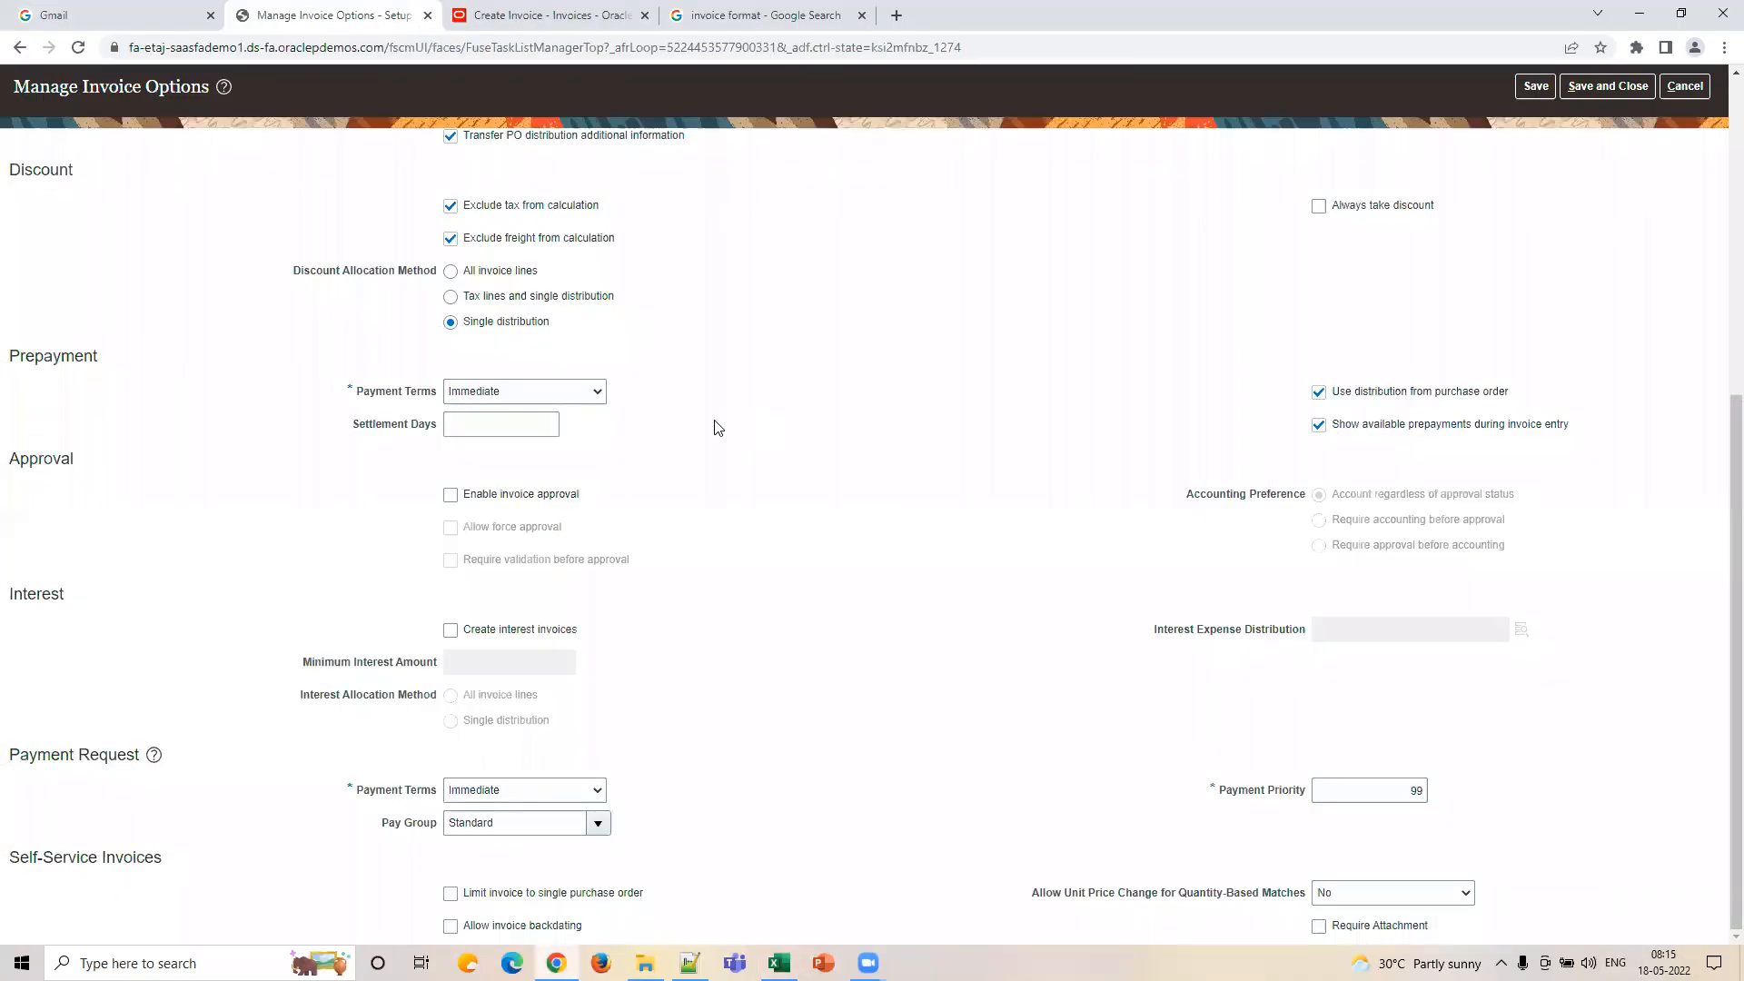
{"action": "double_click", "coordinate": [501, 821]}
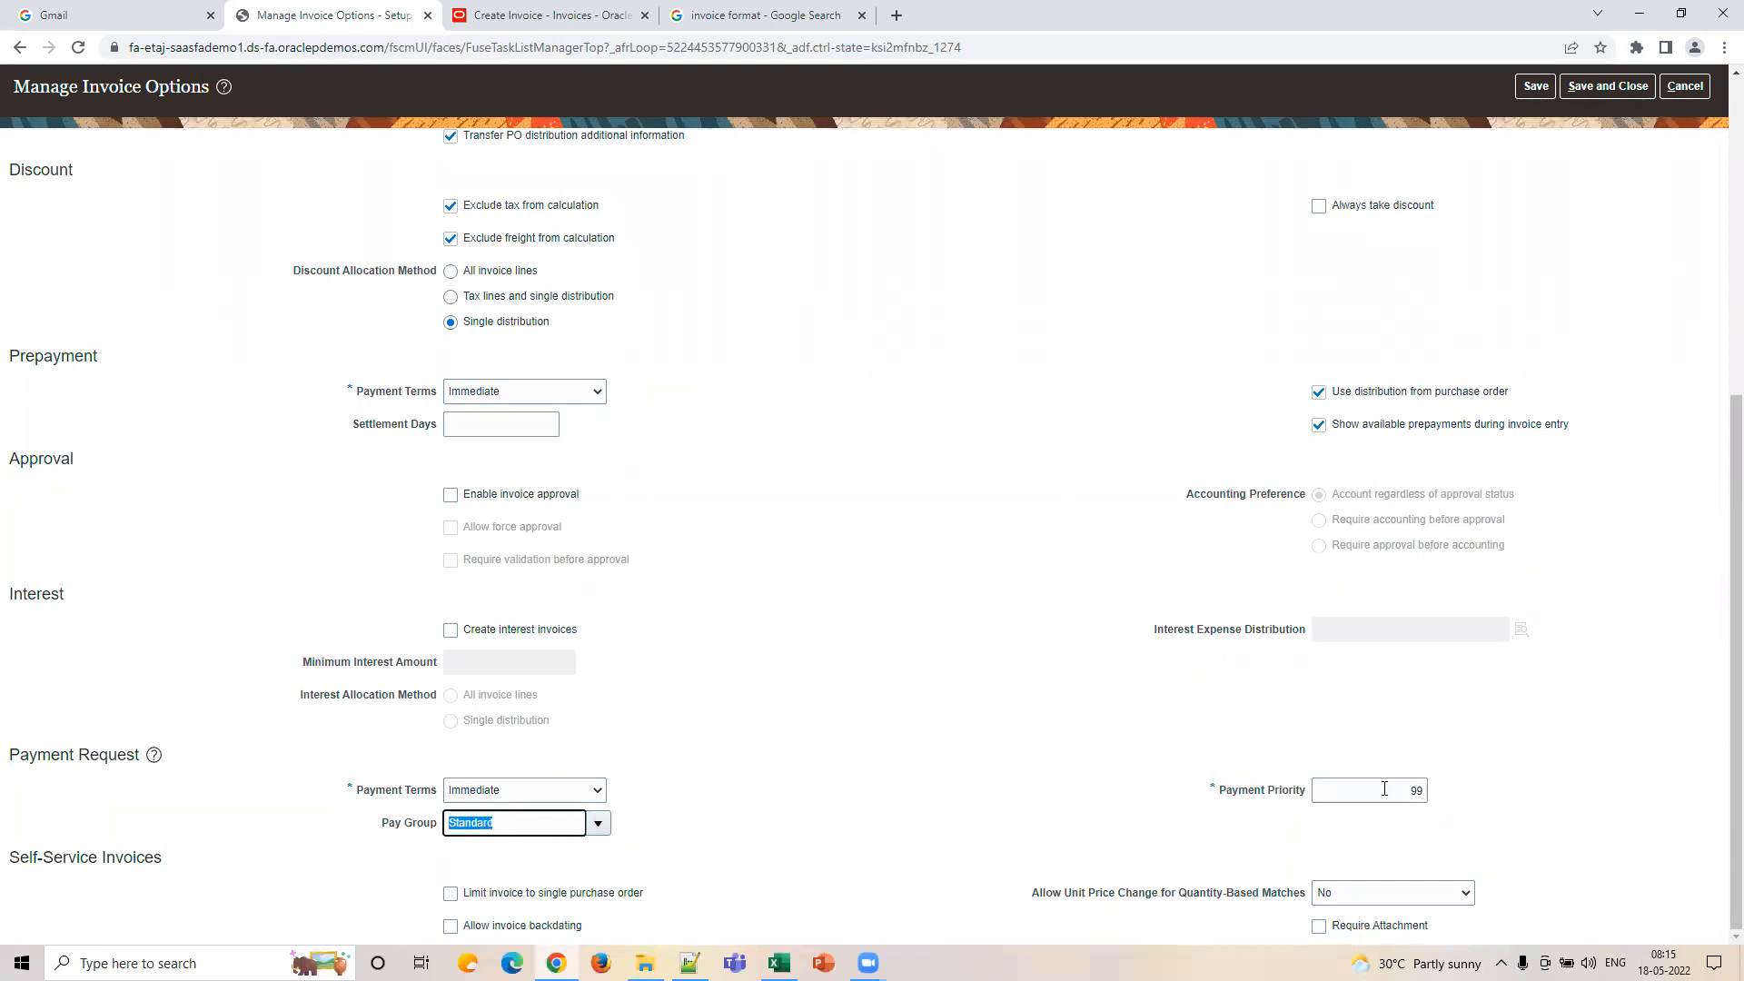
{"action": "left_click", "coordinate": [1349, 786]}
{"action": "left_click", "coordinate": [744, 828]}
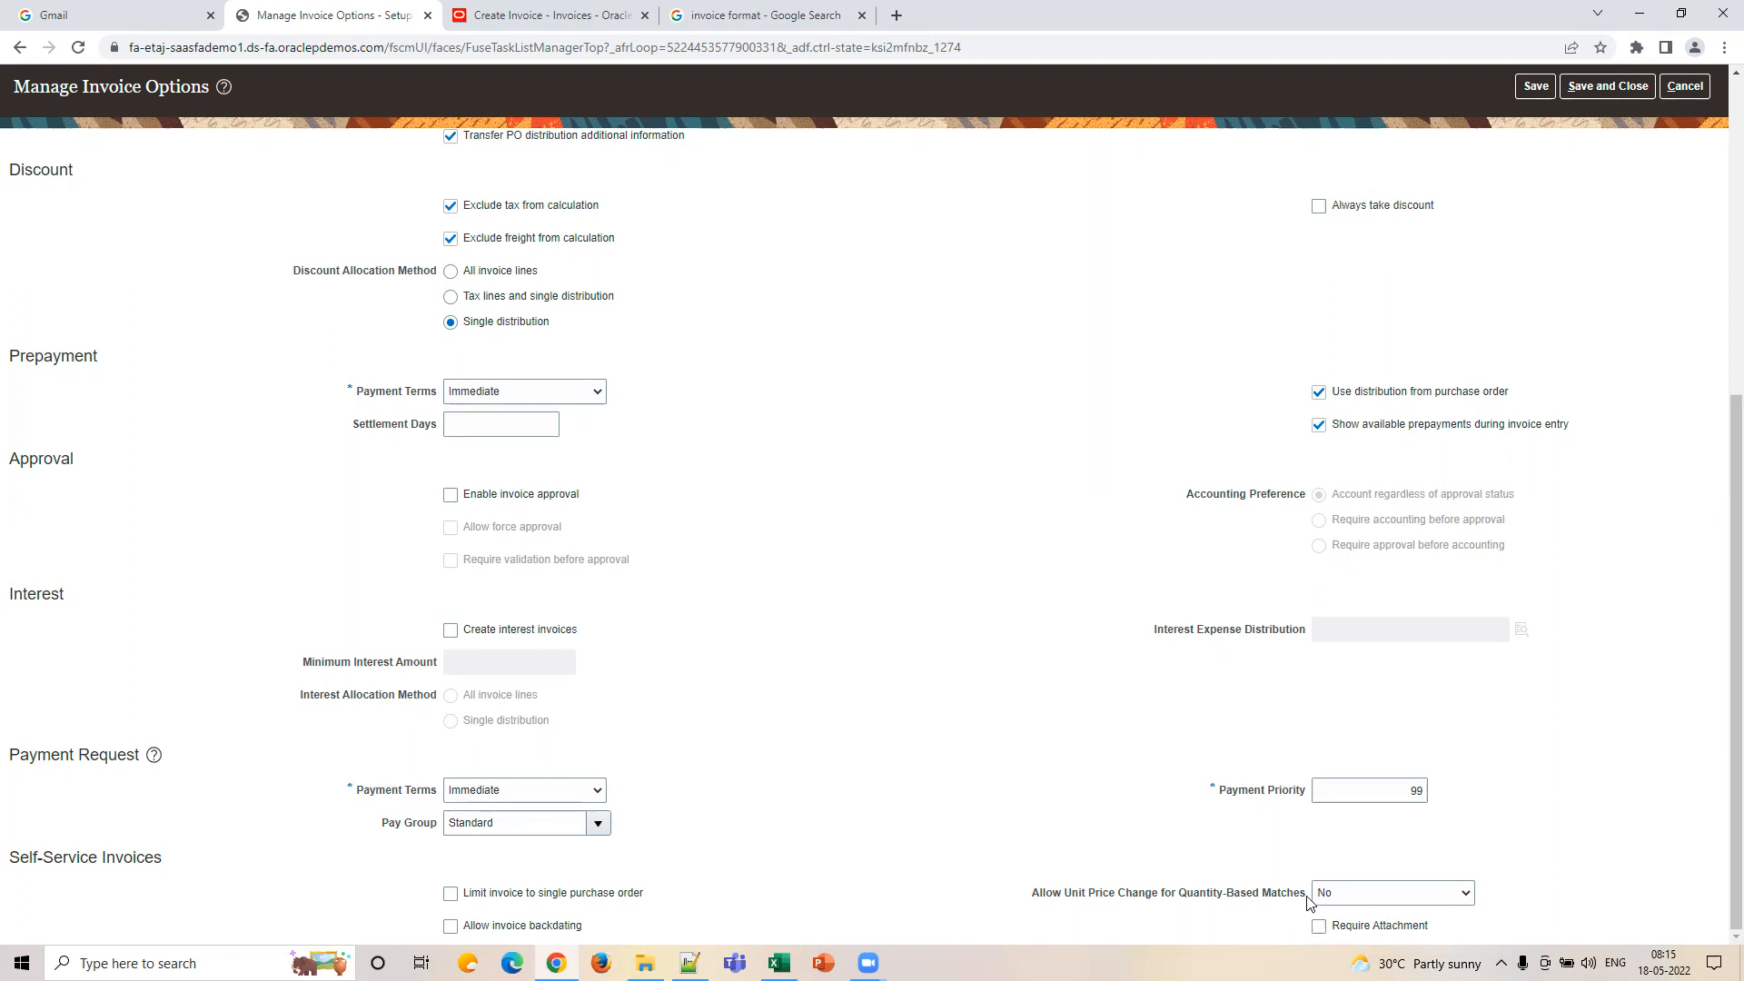
{"action": "left_click", "coordinate": [1333, 895]}
{"action": "left_click", "coordinate": [1333, 895]}
{"action": "scroll", "coordinate": [560, 627], "scroll_direction": "up", "scroll_amount": 6}
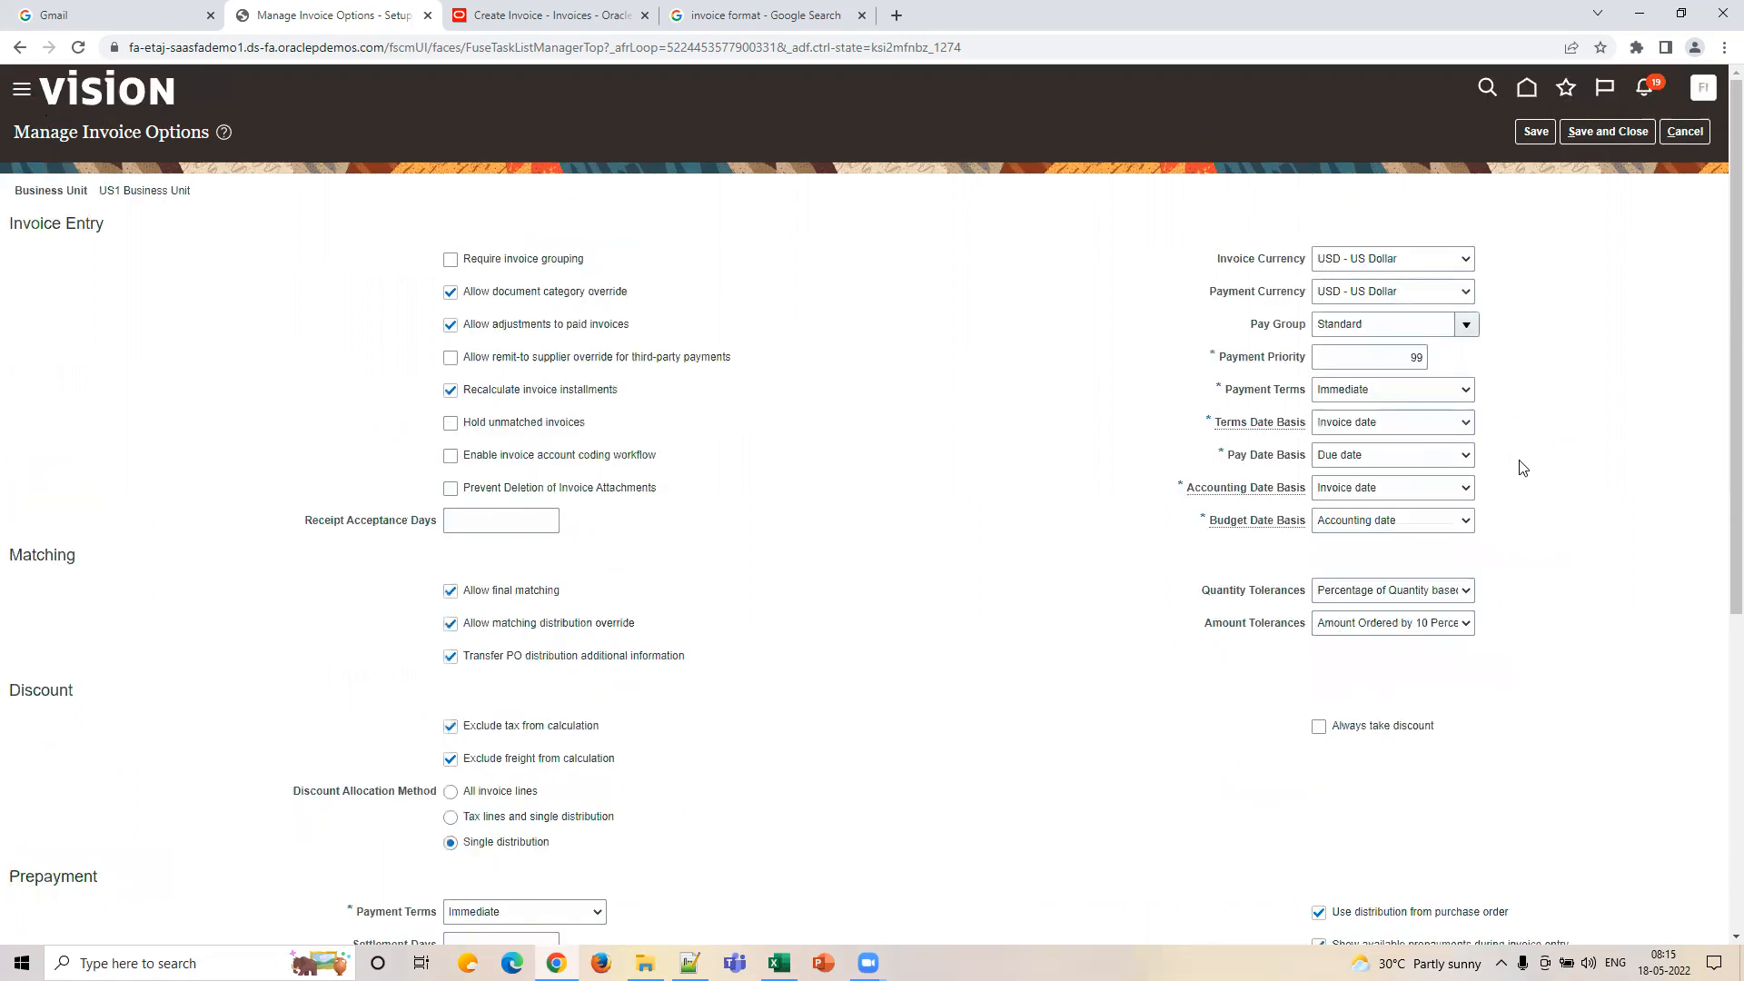
{"action": "scroll", "coordinate": [1589, 535], "scroll_direction": "down", "scroll_amount": 5}
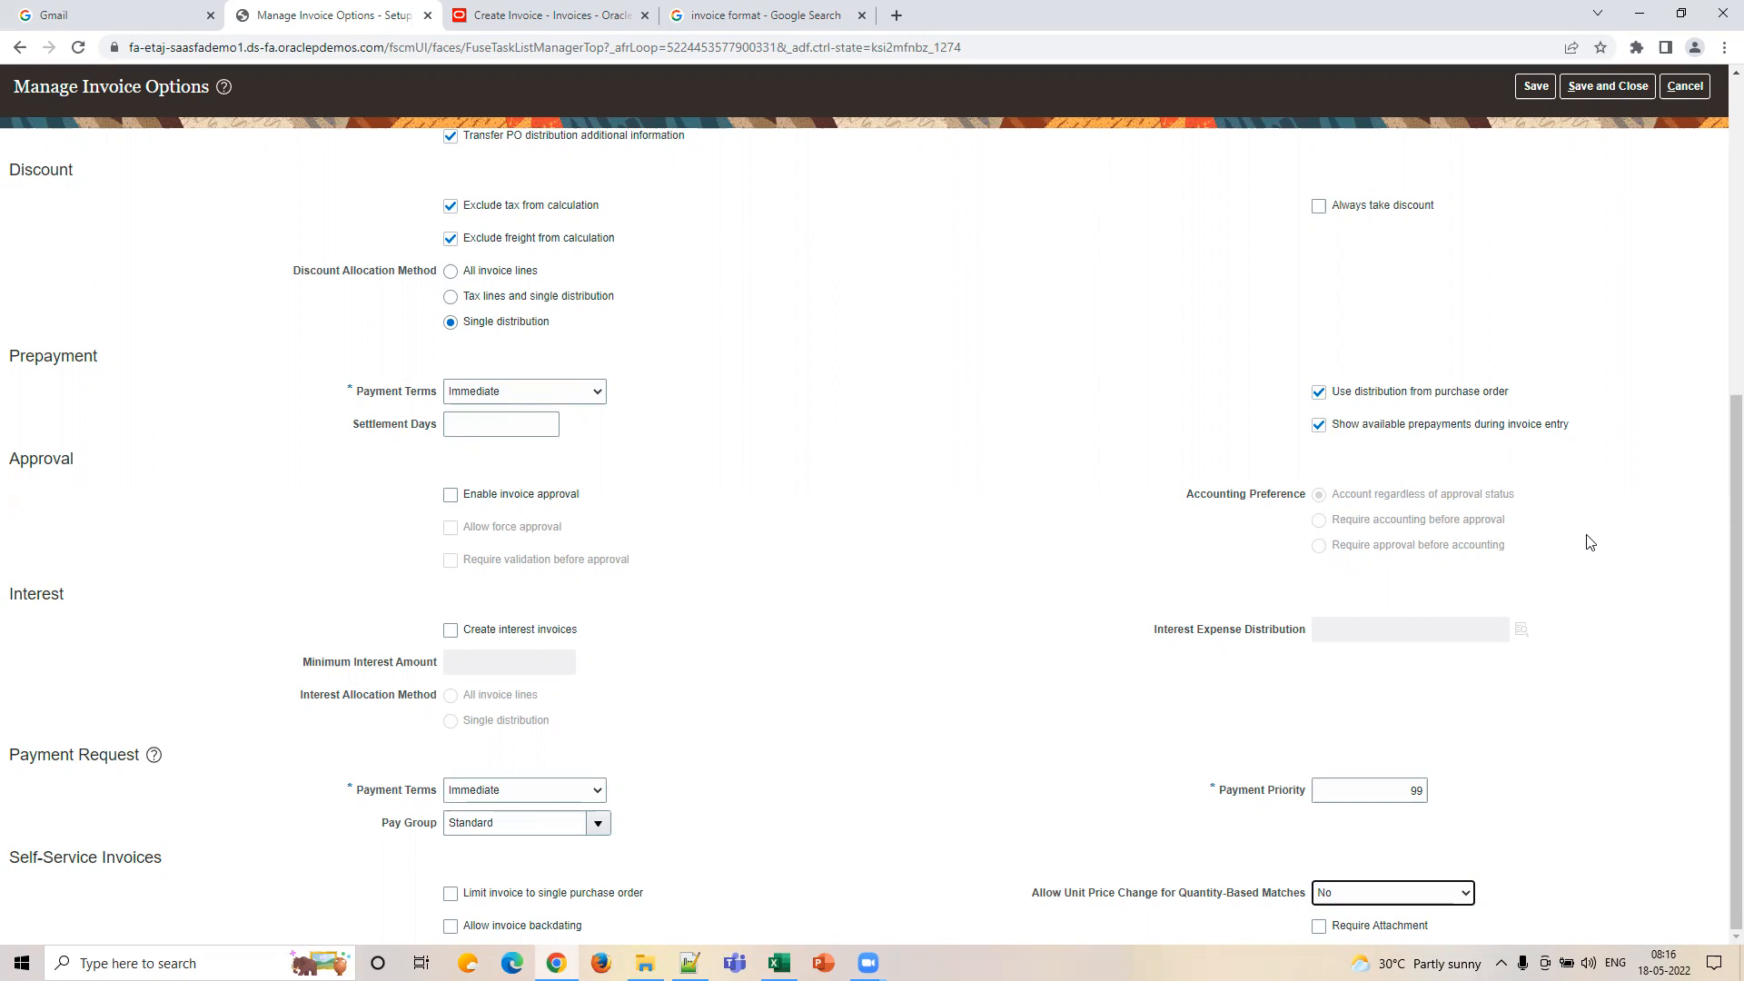
{"action": "scroll", "coordinate": [1589, 542], "scroll_direction": "up", "scroll_amount": 6}
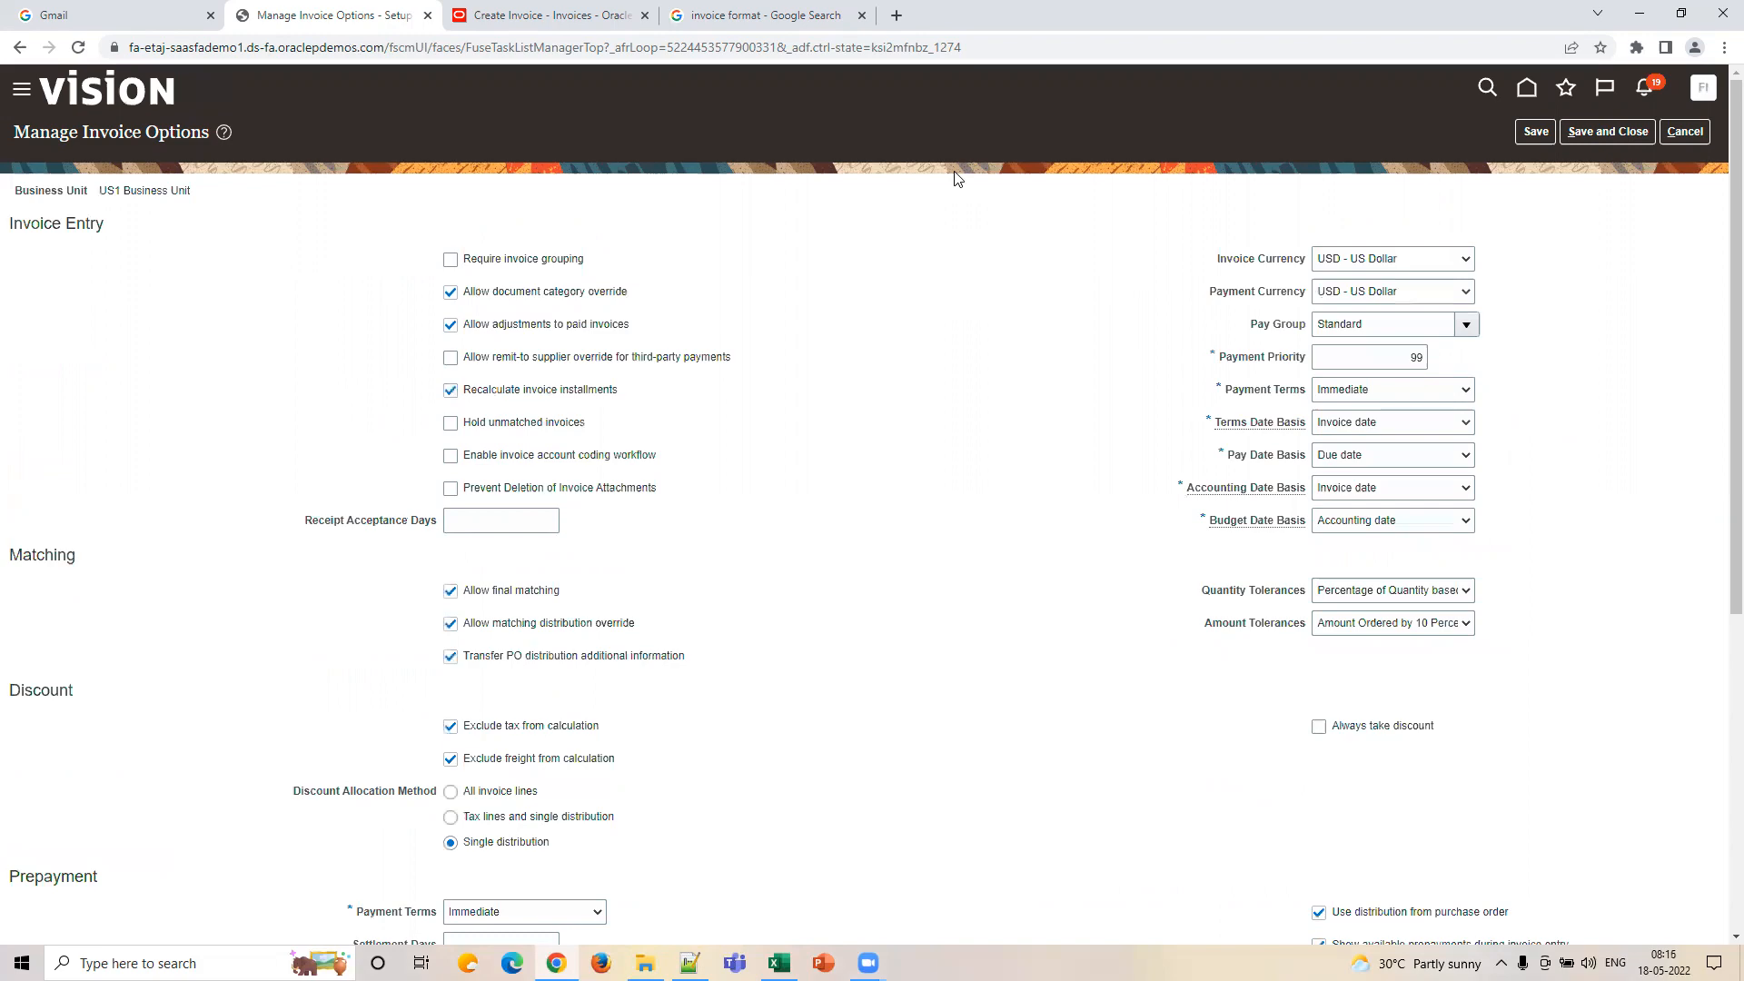
Switch to the Excel setup list and review the common, invoice and payment options entries in L4:L6.
{"action": "key", "text": "alt+Tab"}
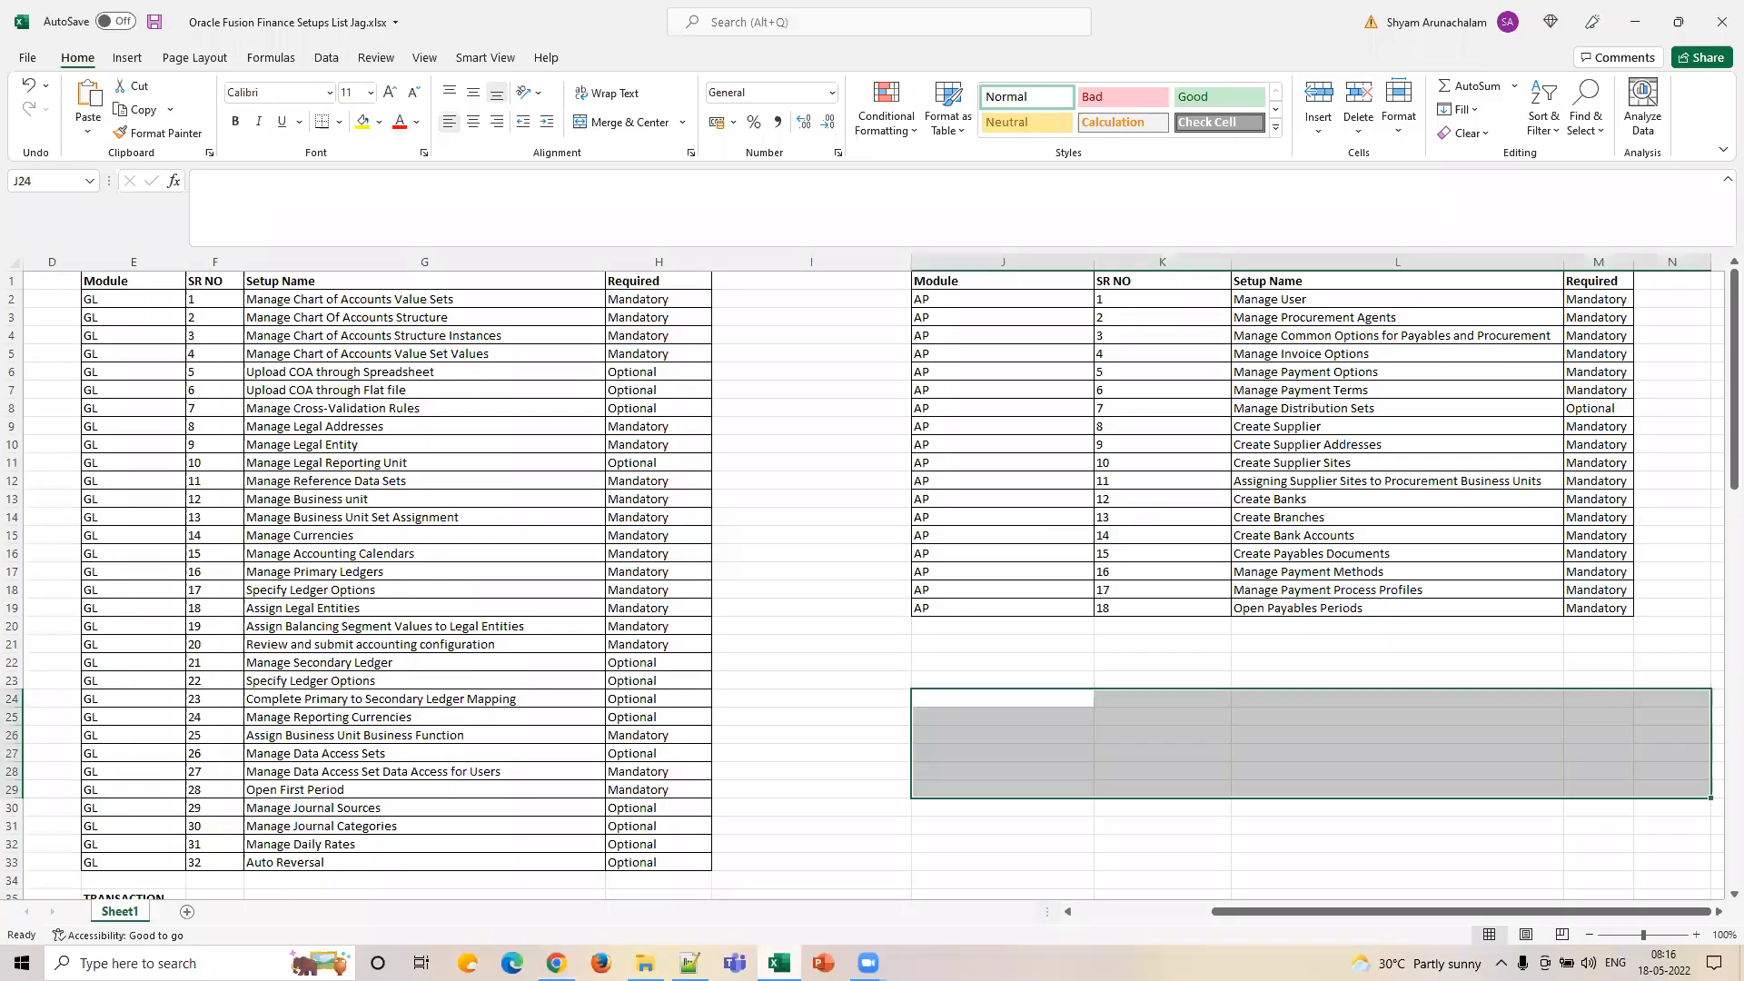
{"action": "left_click", "coordinate": [1309, 336]}
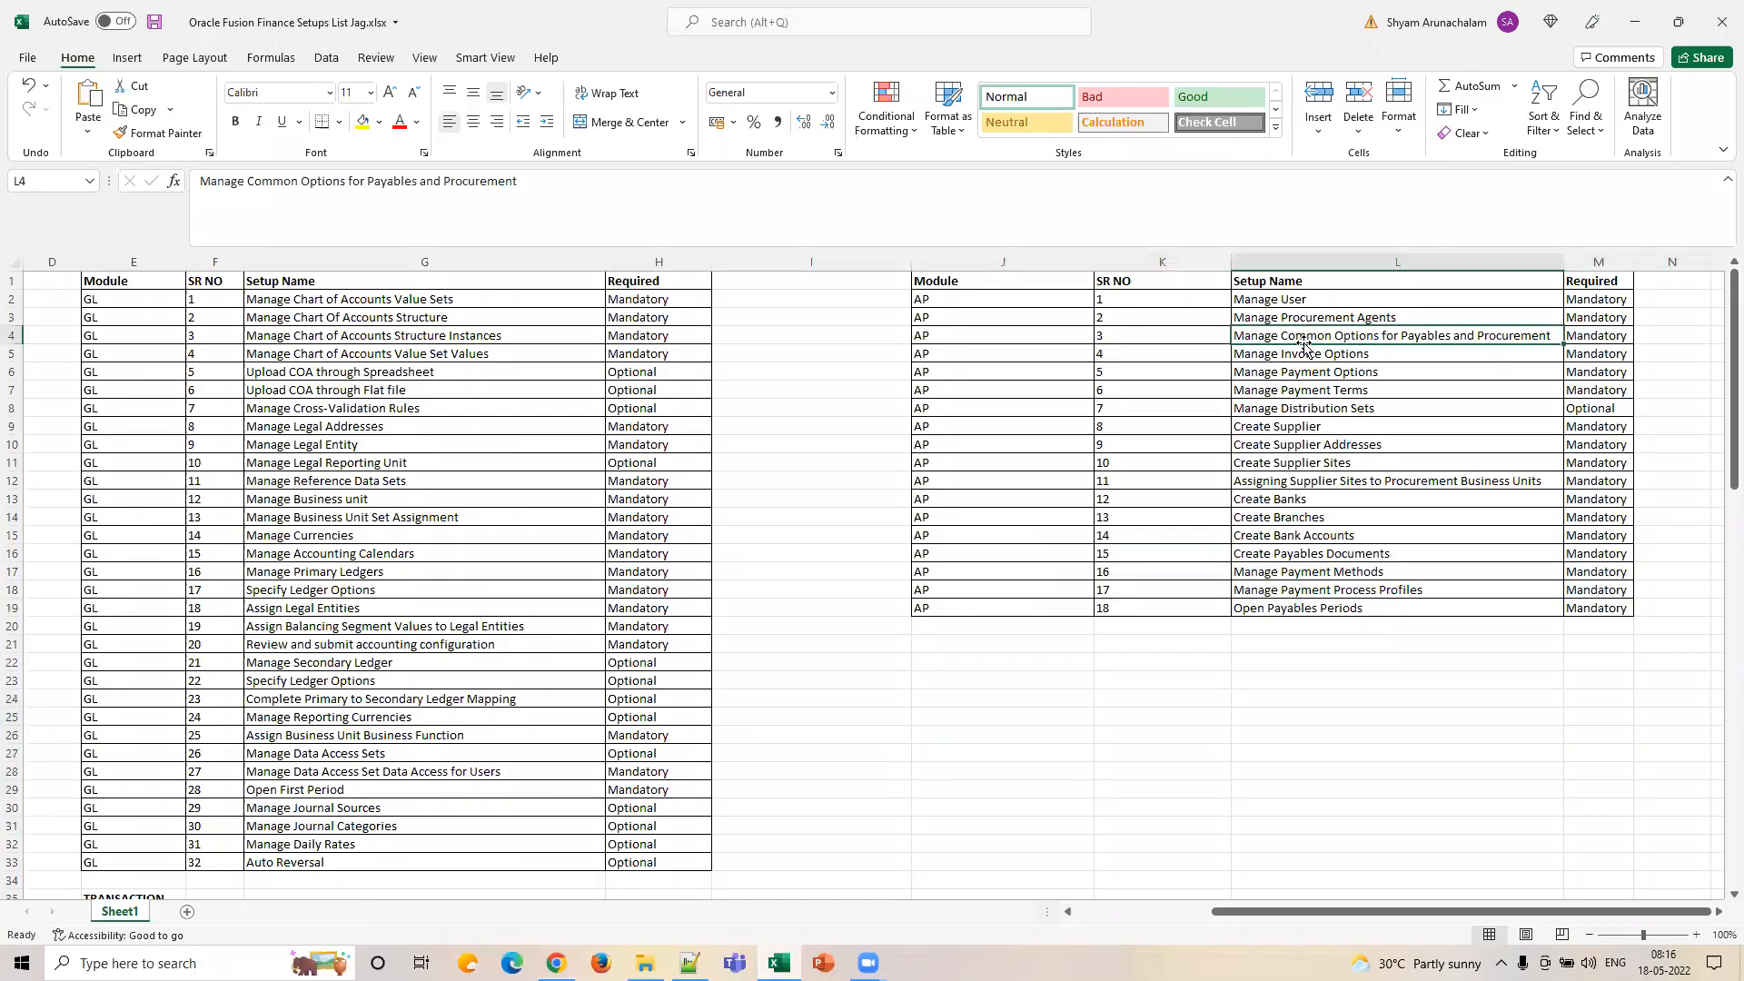
{"action": "left_click_drag", "start_coordinate": [1288, 337], "coordinate": [1298, 368]}
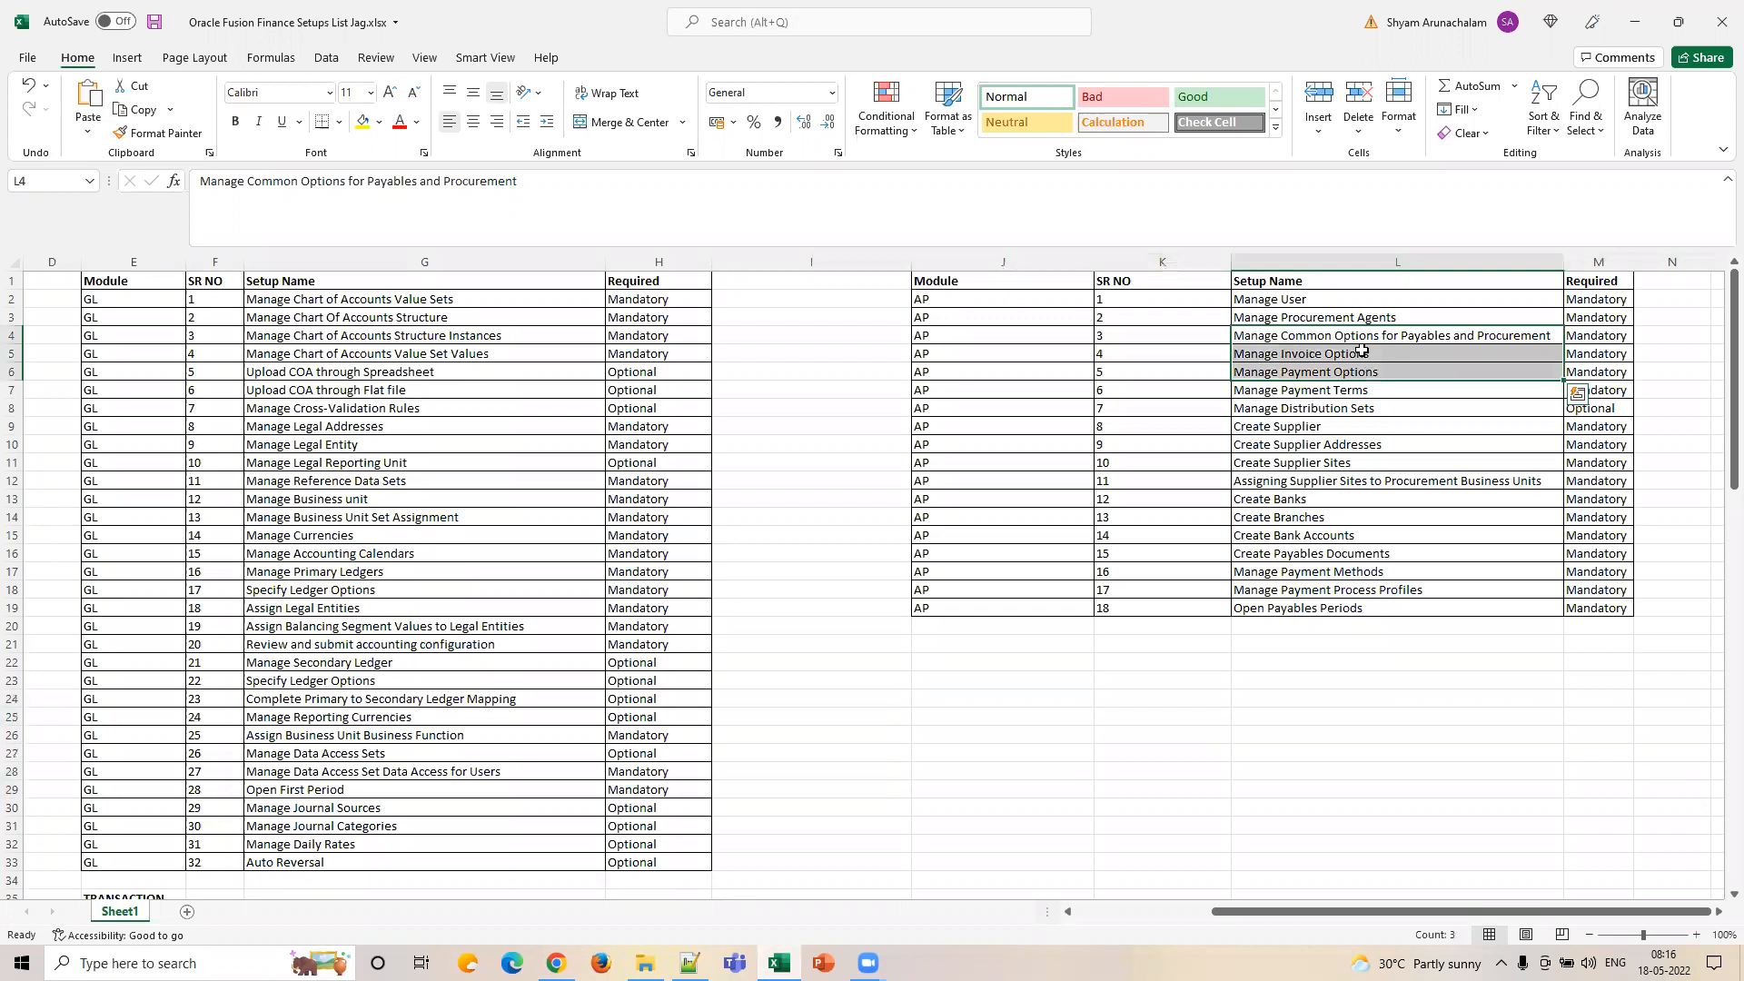
Return to the browser, leave Manage Invoice Options without saving, and open the Manage Payment Options task for US1 Business Unit.
{"action": "left_click", "coordinate": [555, 963]}
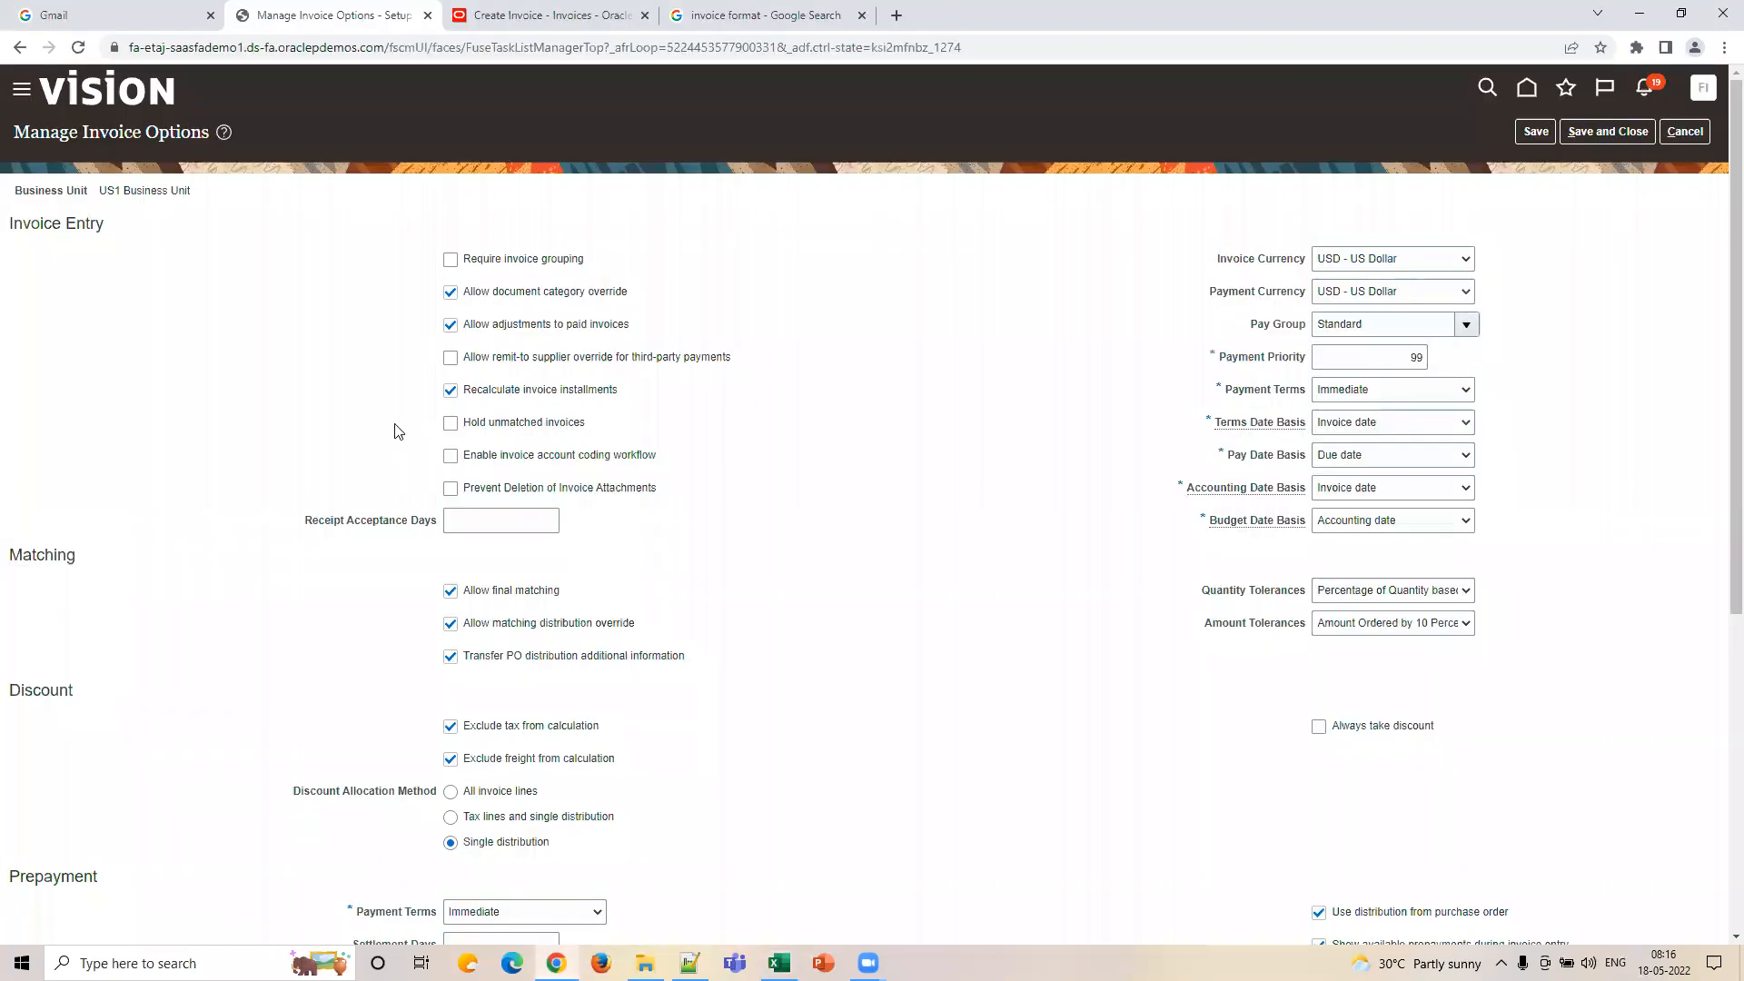
{"action": "scroll", "coordinate": [973, 688], "scroll_direction": "down", "scroll_amount": 5}
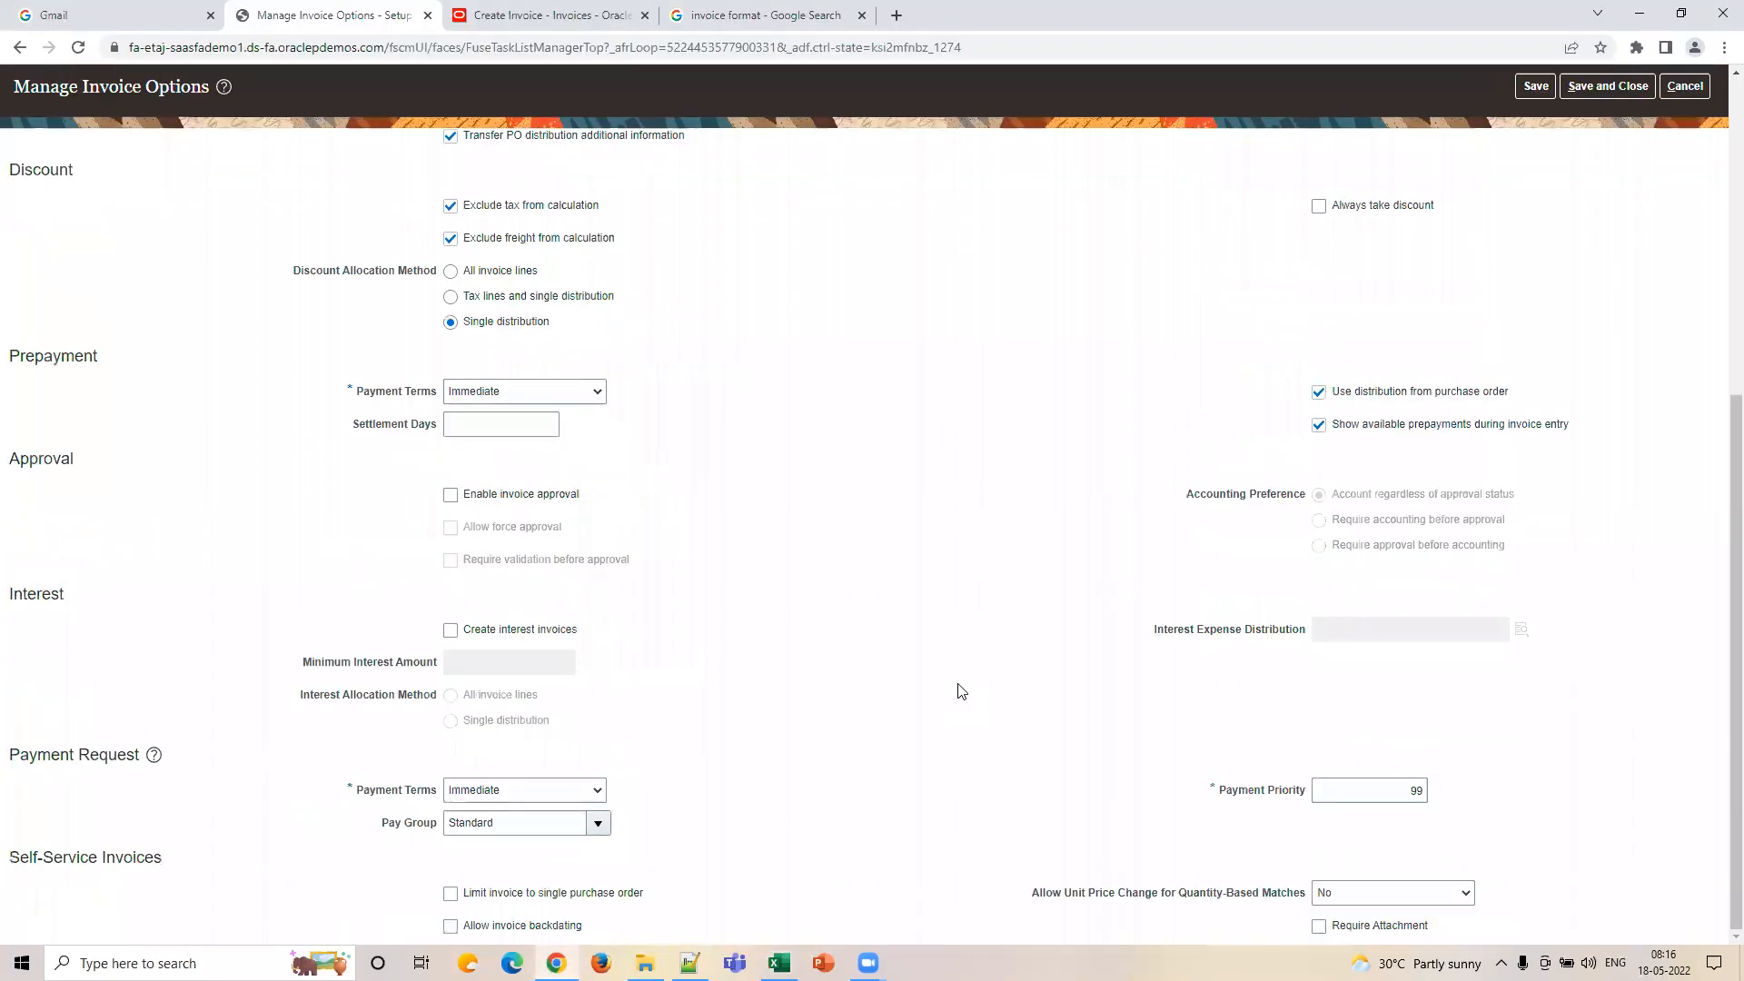
{"action": "scroll", "coordinate": [1121, 684], "scroll_direction": "up", "scroll_amount": 5}
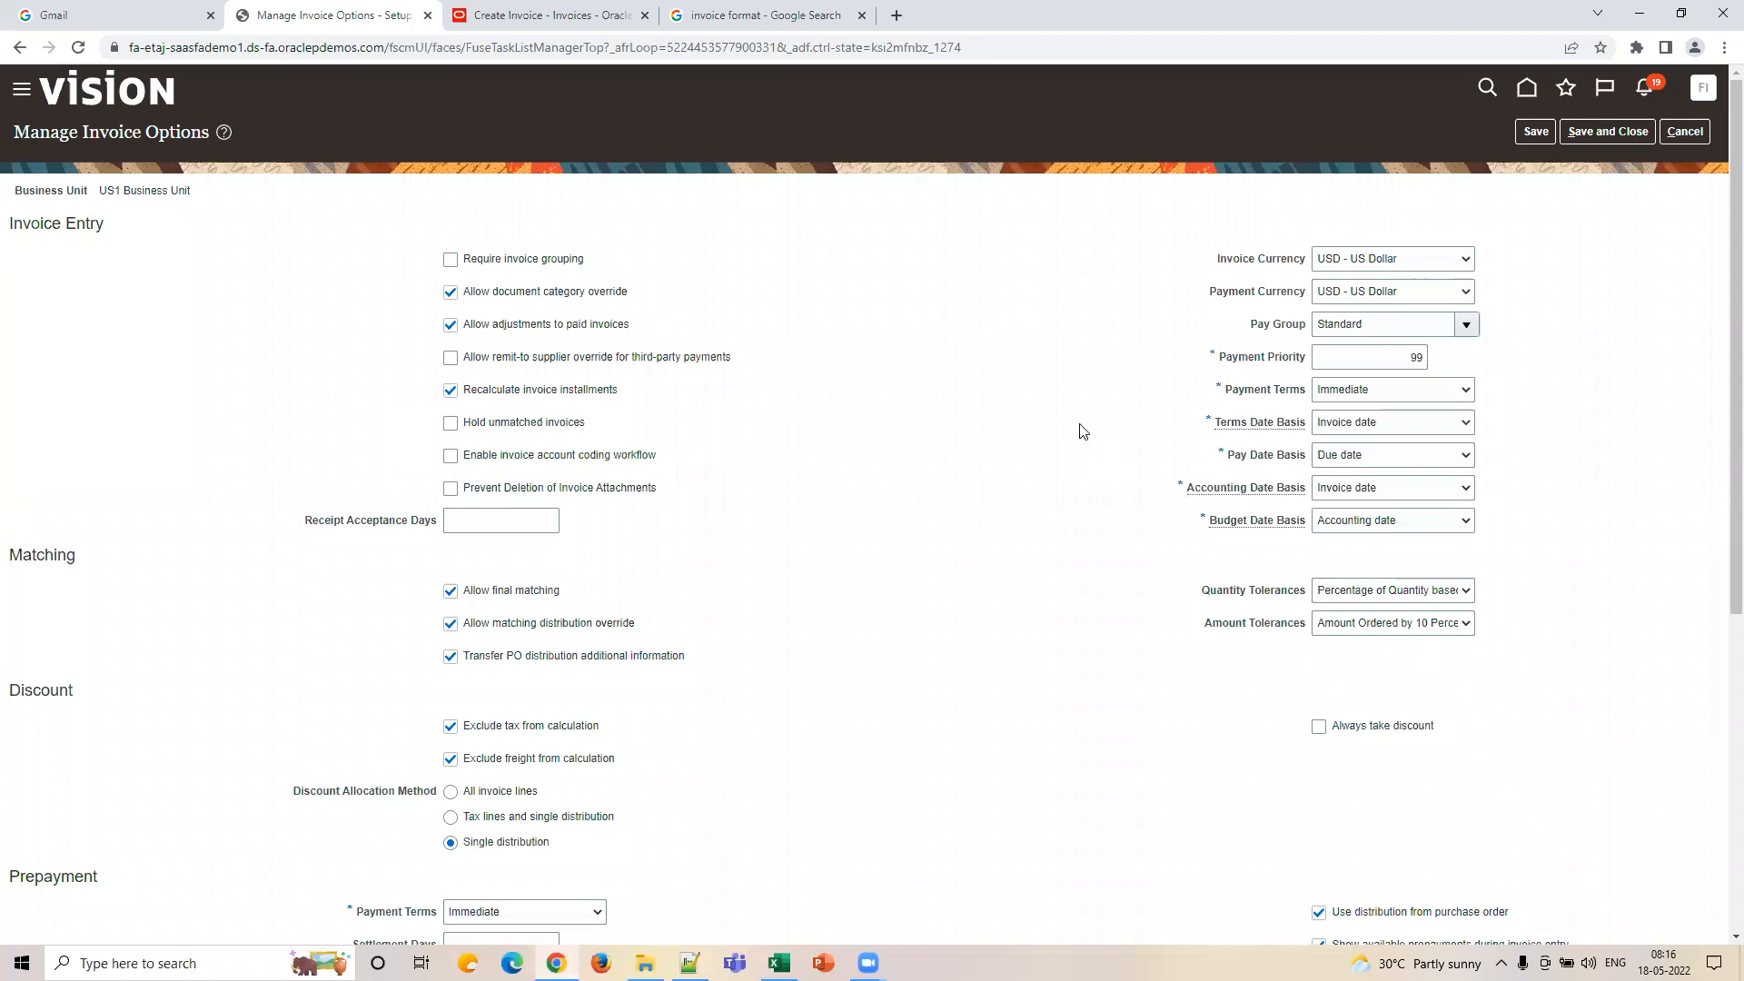
{"action": "scroll", "coordinate": [910, 651], "scroll_direction": "down", "scroll_amount": 5}
{"action": "scroll", "coordinate": [829, 646], "scroll_direction": "up", "scroll_amount": 5}
{"action": "left_click", "coordinate": [1686, 132]}
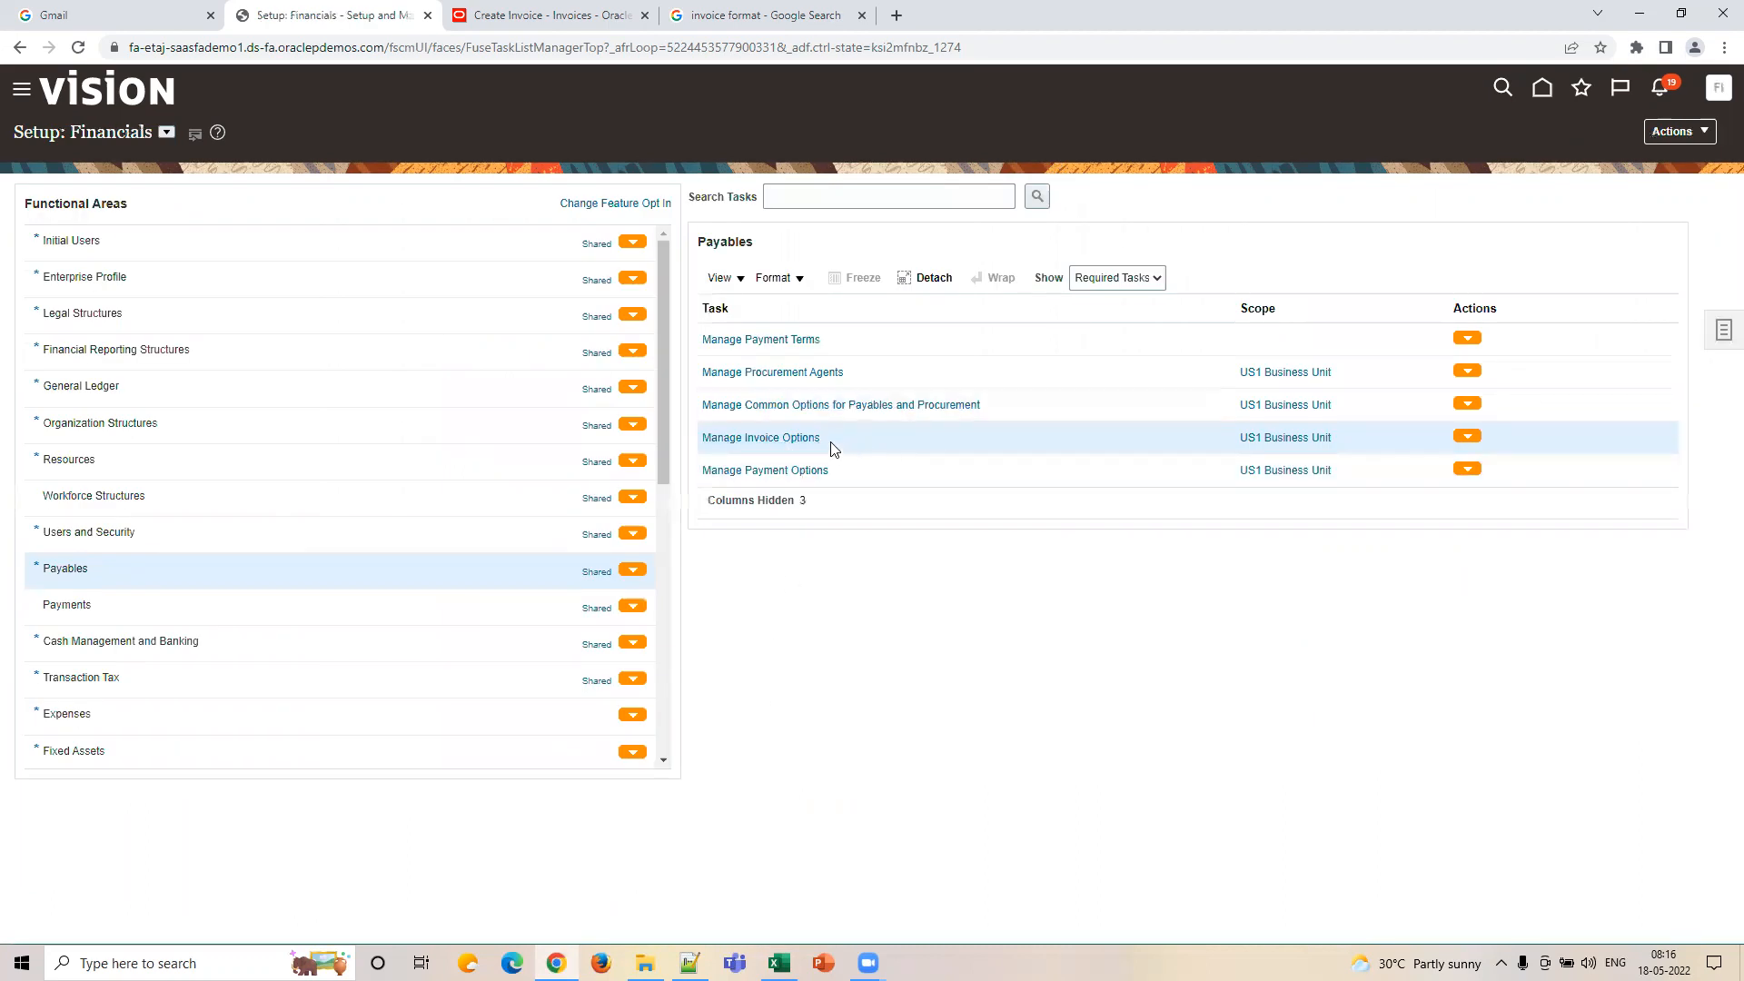
{"action": "left_click", "coordinate": [939, 472]}
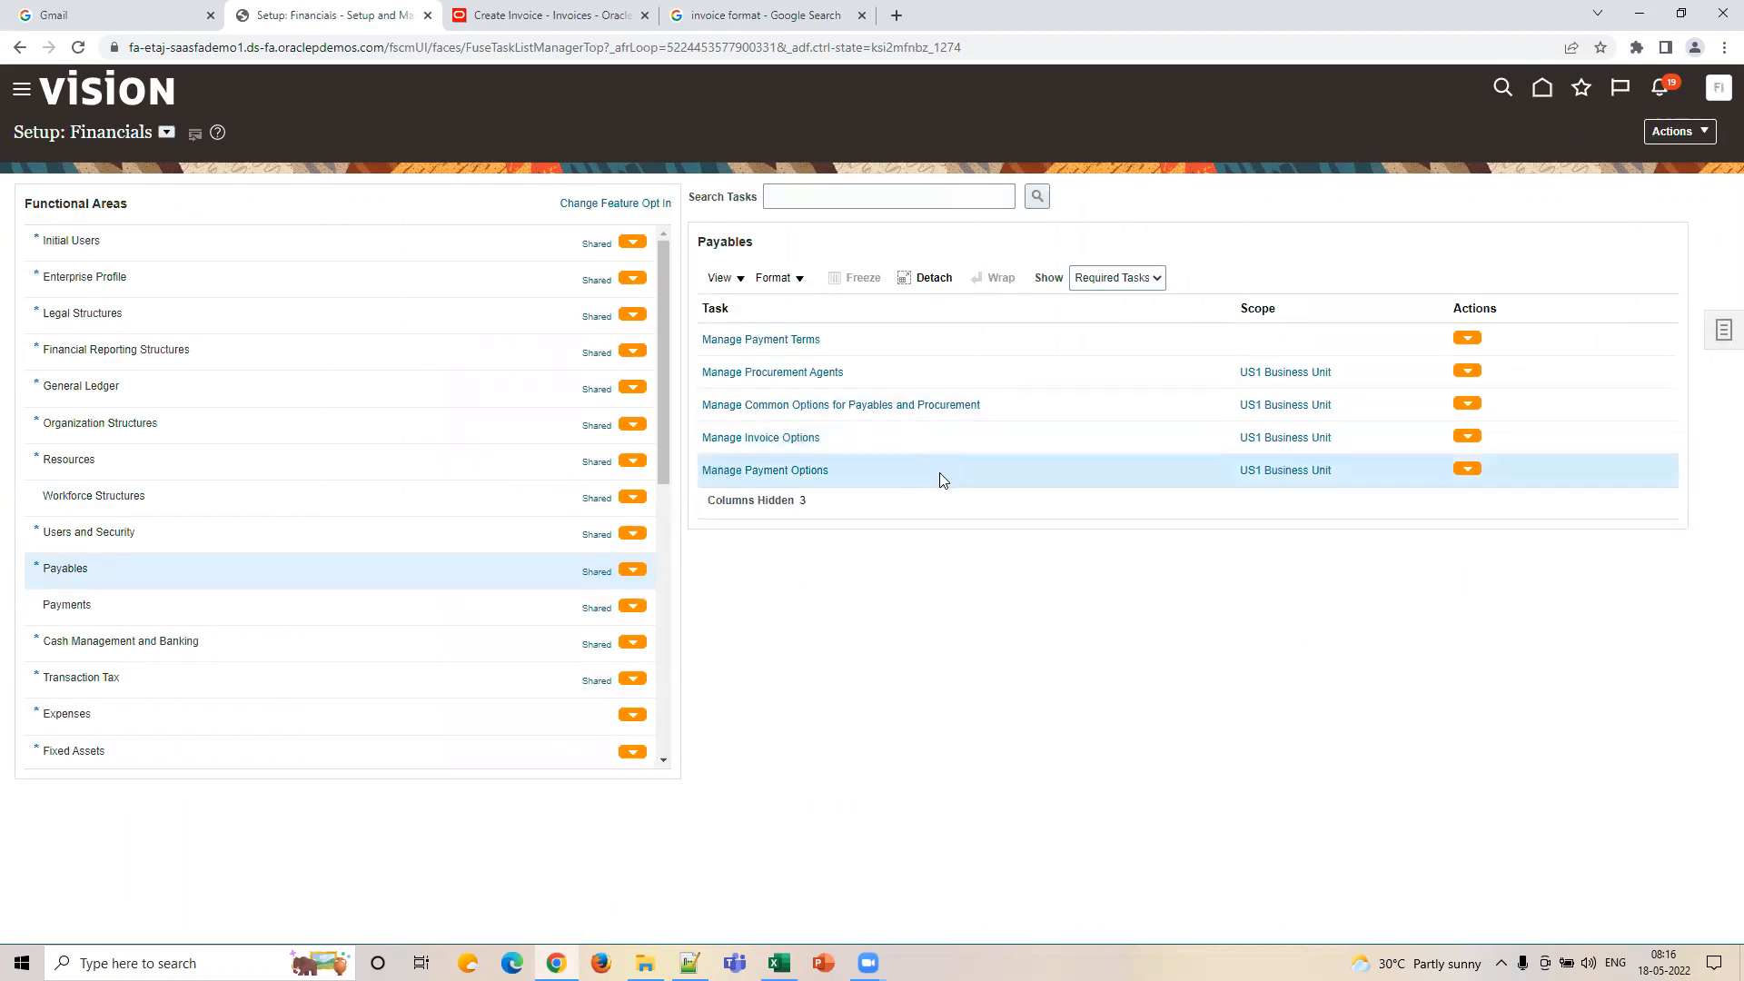
{"action": "left_click", "coordinate": [808, 474]}
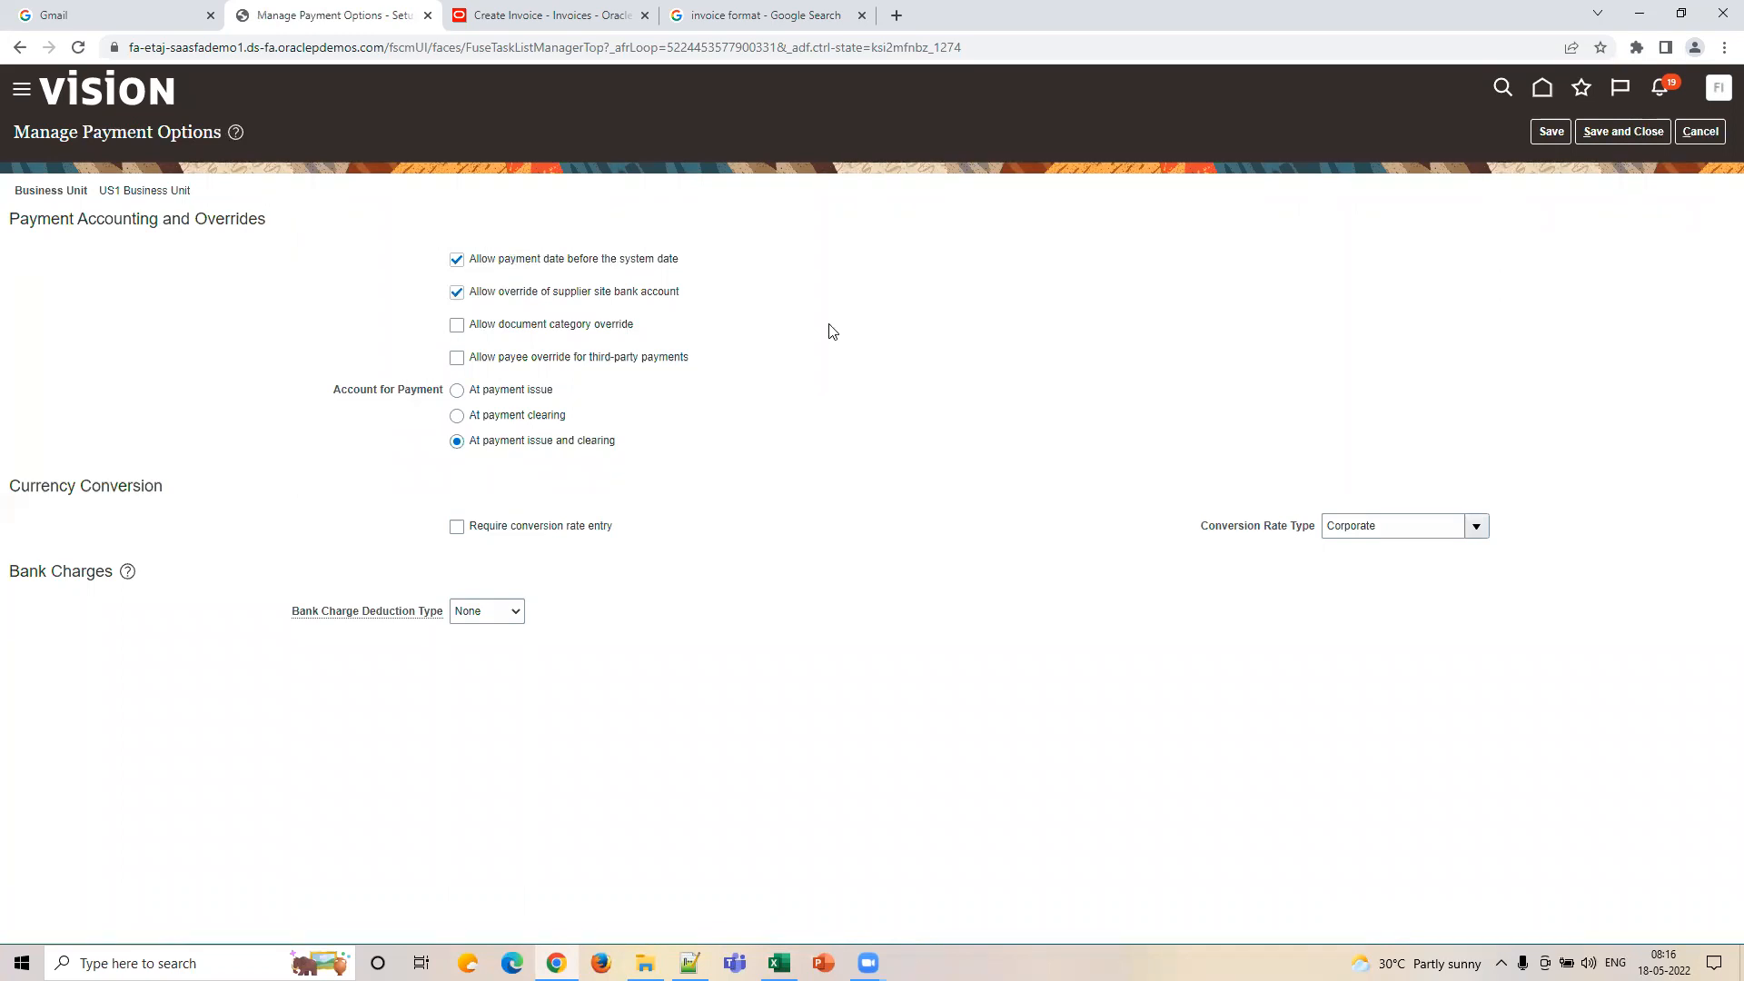
Cancel the invoice on the Create Invoice page, open the Payments overview, and return to Manage Payment Options.
{"action": "left_click", "coordinate": [558, 16]}
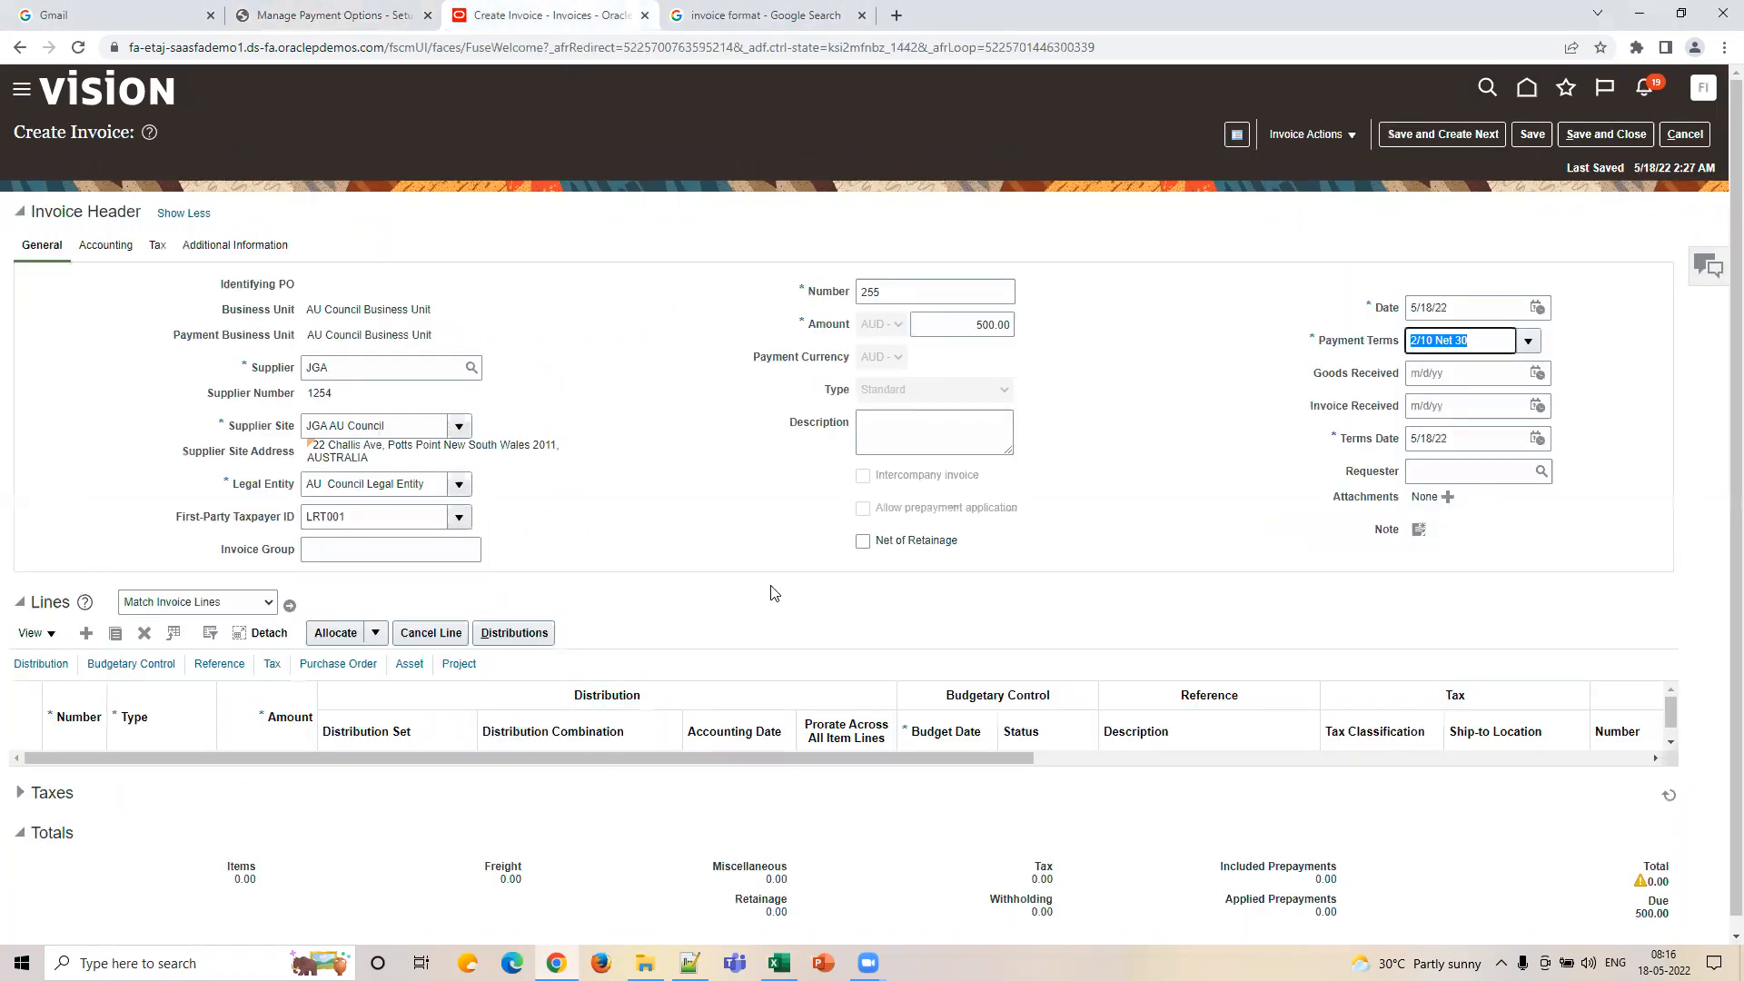
{"action": "left_click", "coordinate": [1684, 136]}
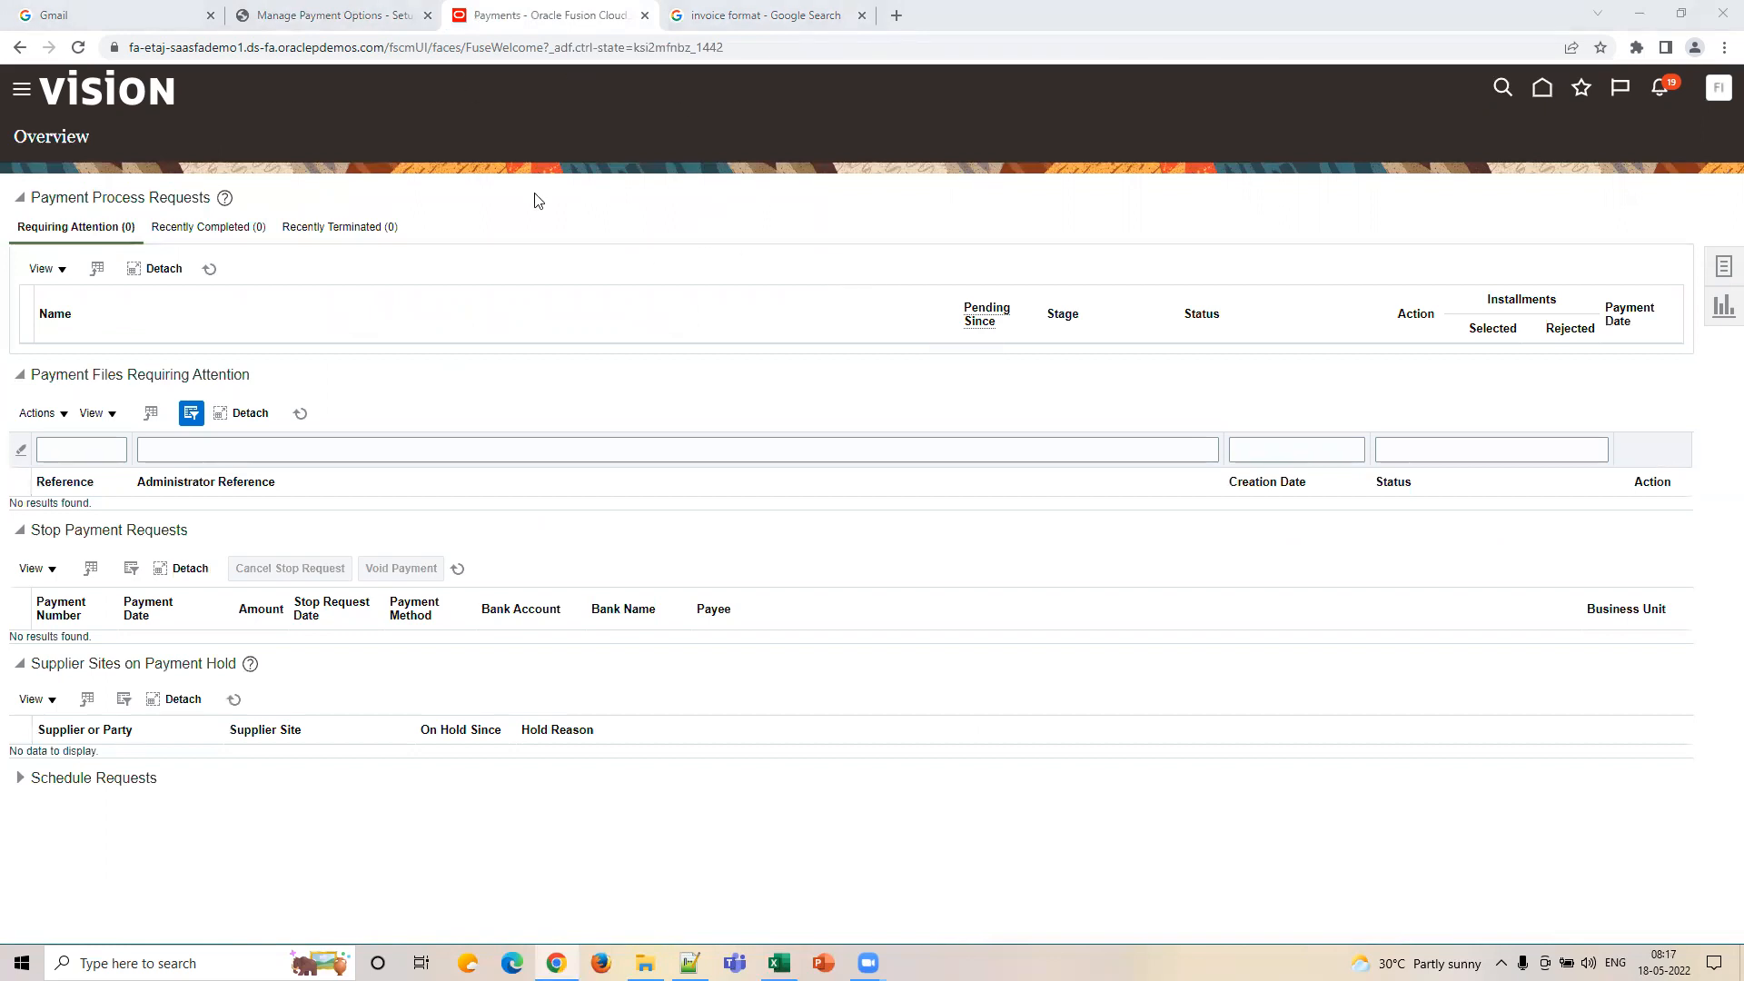
{"action": "left_click", "coordinate": [362, 27]}
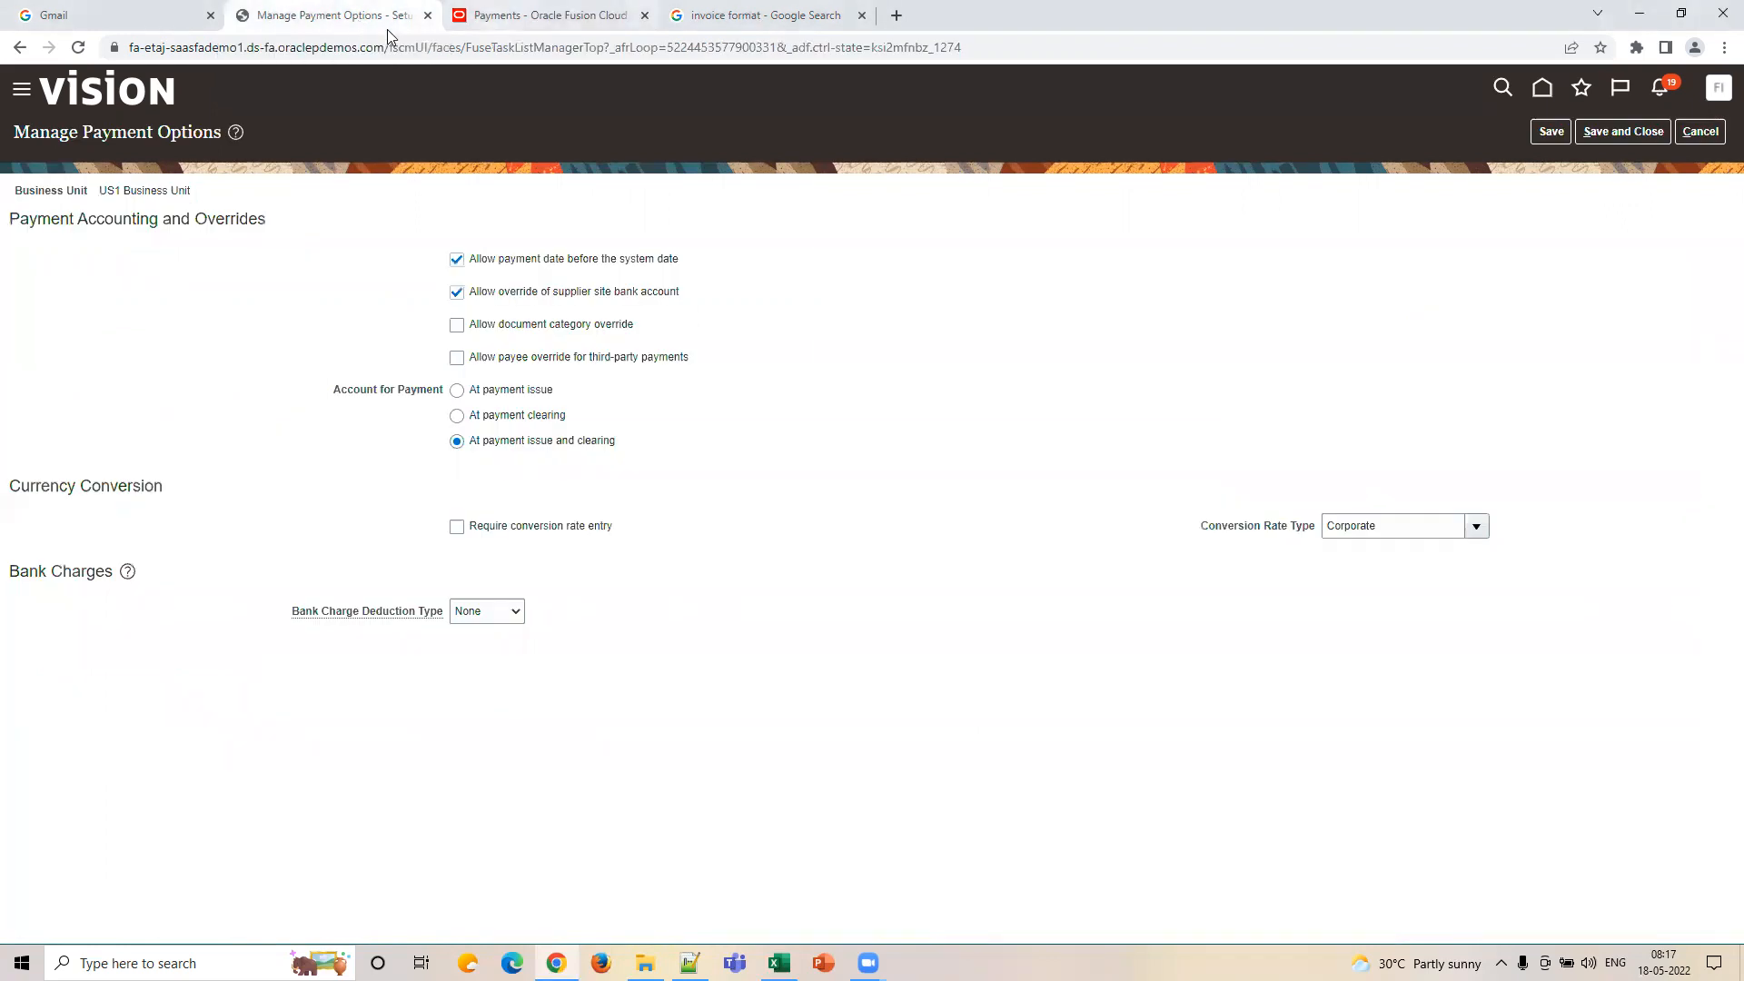
Glance at the Excel setup list, leave Manage Payment Options without saving, and open Manage Common Options for Payables and Procurement.
{"action": "key", "text": "alt+Tab"}
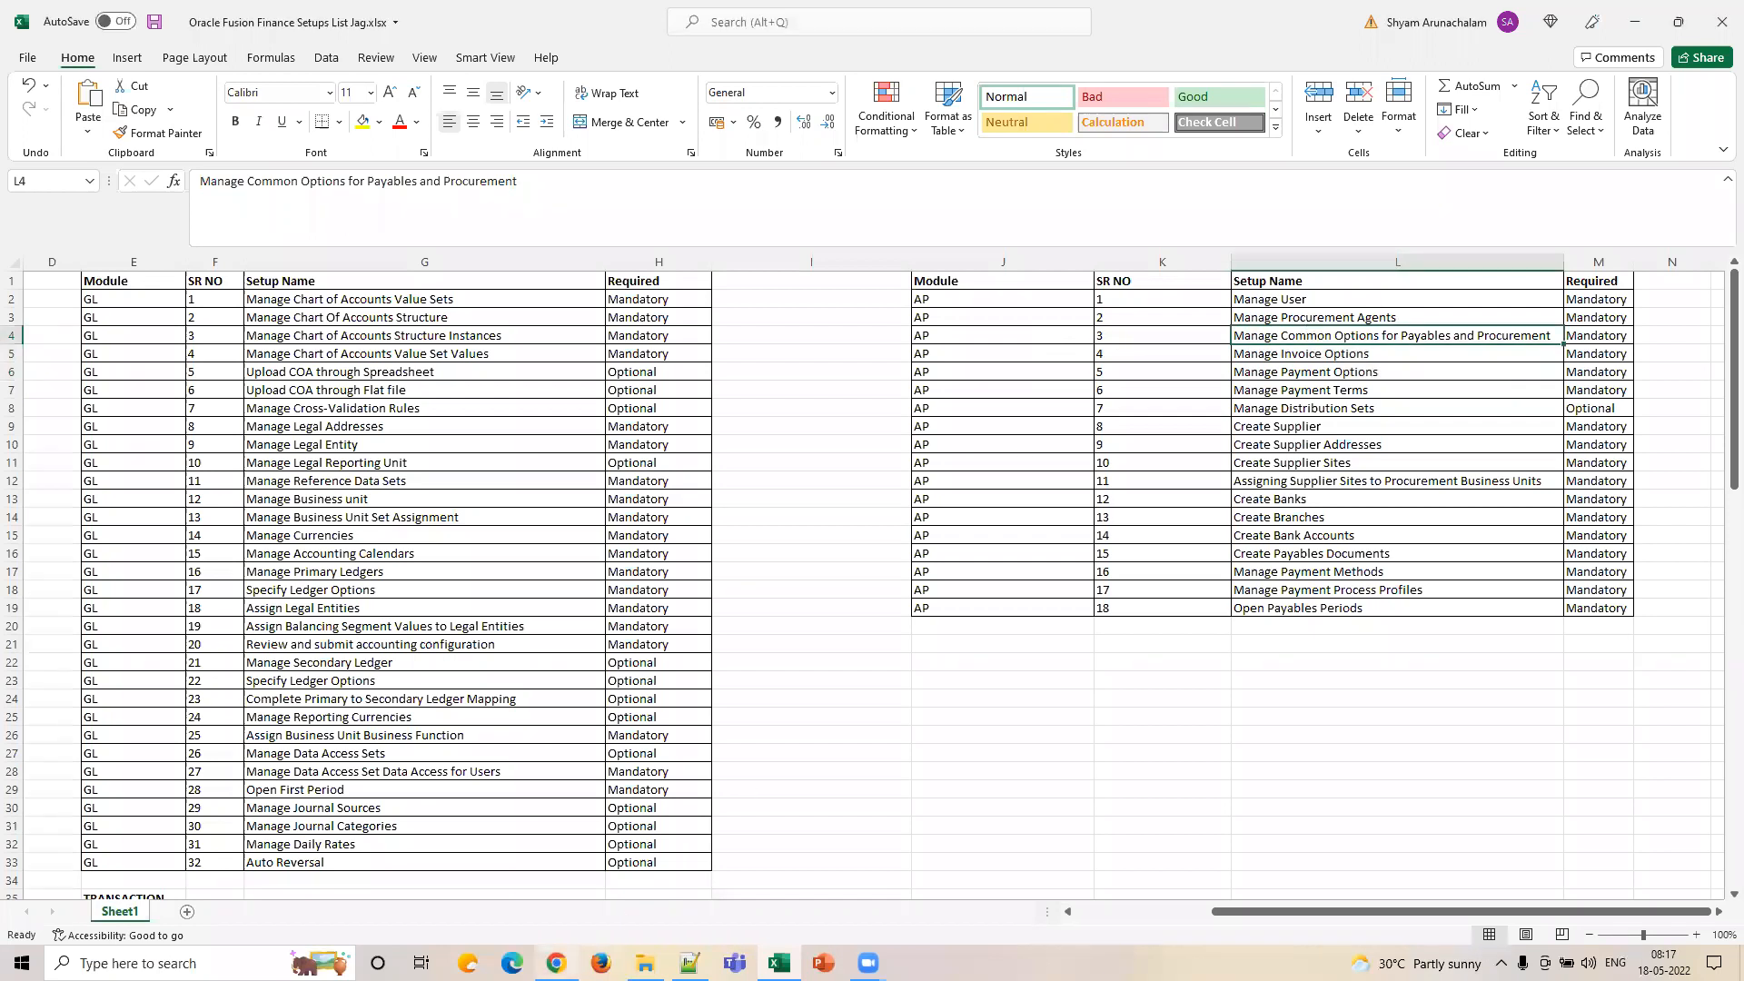
{"action": "left_click", "coordinate": [556, 961]}
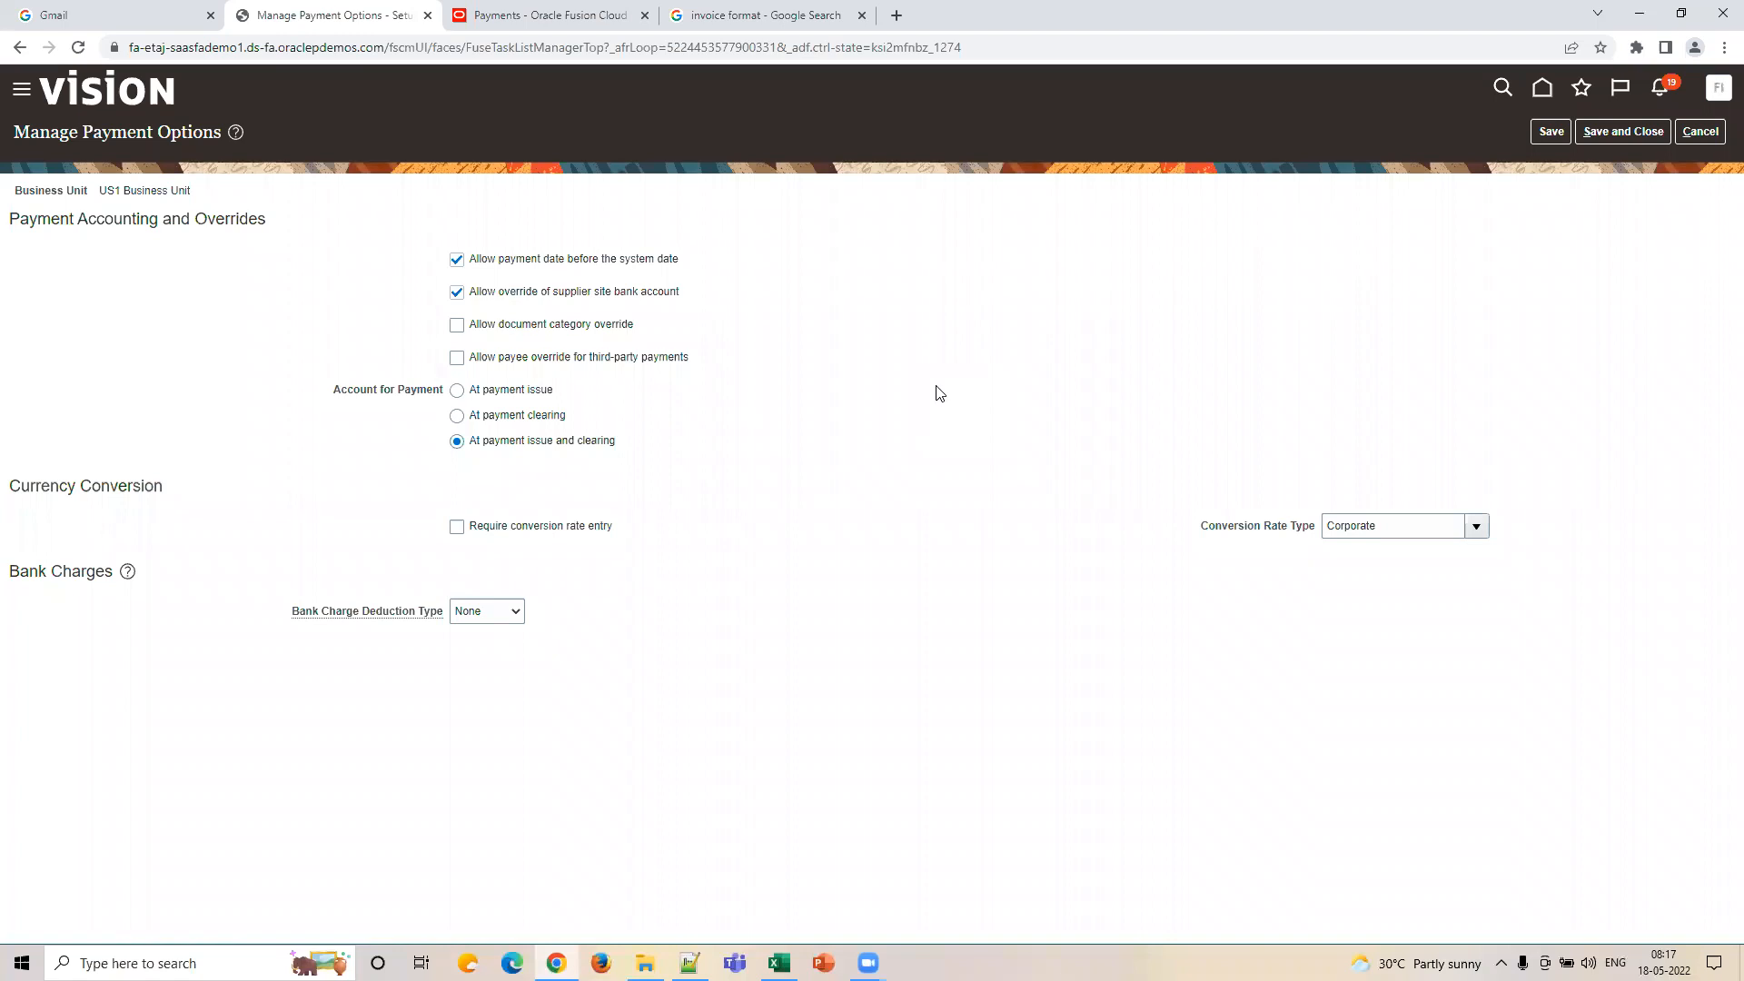
{"action": "left_click", "coordinate": [1699, 132]}
{"action": "left_click", "coordinate": [930, 406]}
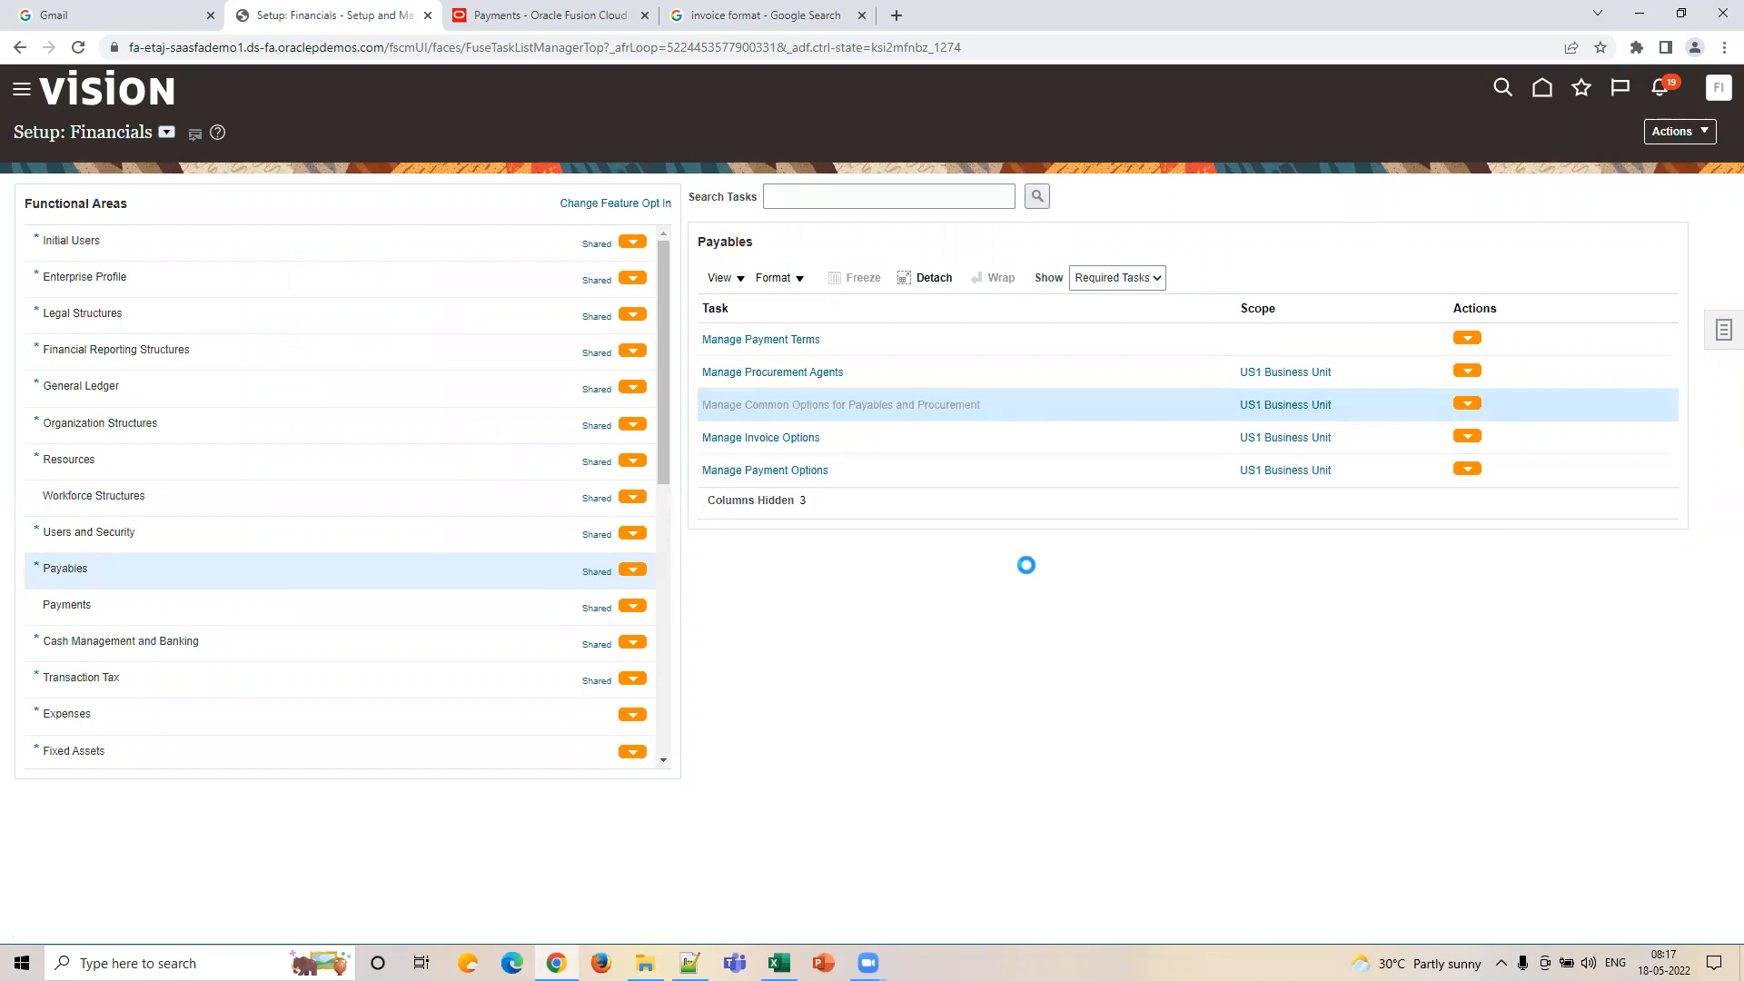
Examine the Accrue Expense Items choices in the Expense Accruals section of the common options.
{"action": "left_click", "coordinate": [480, 800]}
{"action": "scroll", "coordinate": [751, 783], "scroll_direction": "down", "scroll_amount": 2}
{"action": "left_click", "coordinate": [512, 679]}
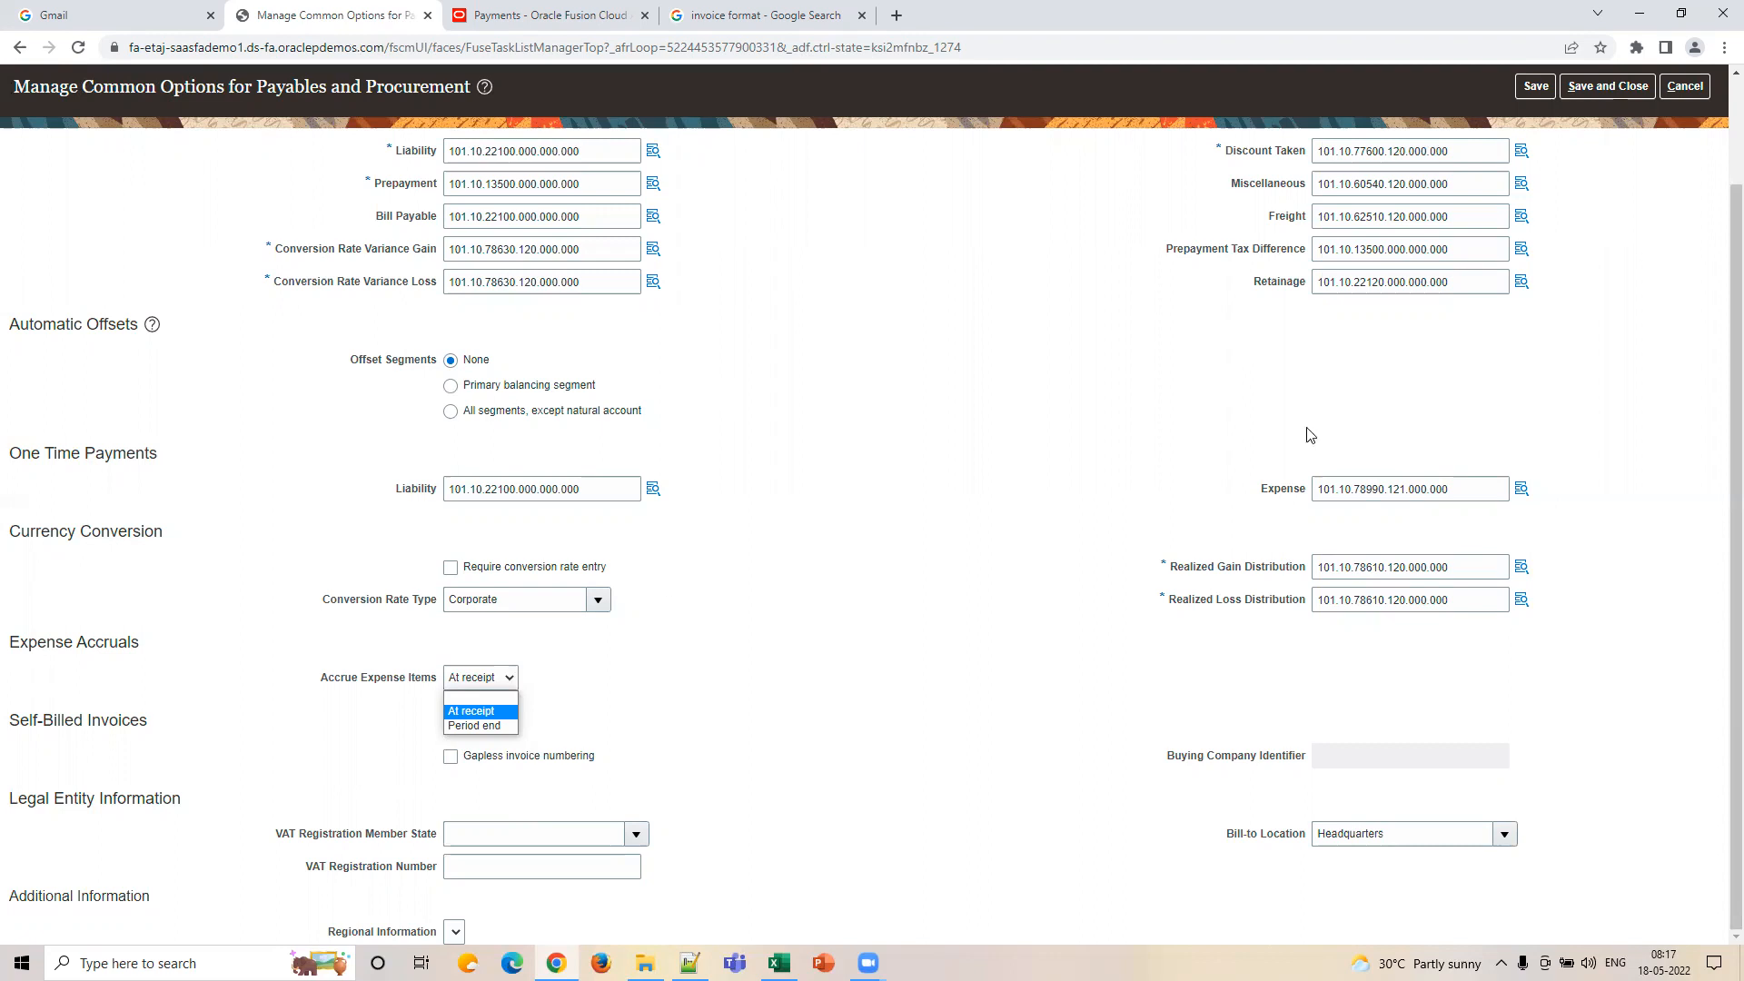
{"action": "left_click", "coordinate": [1135, 497]}
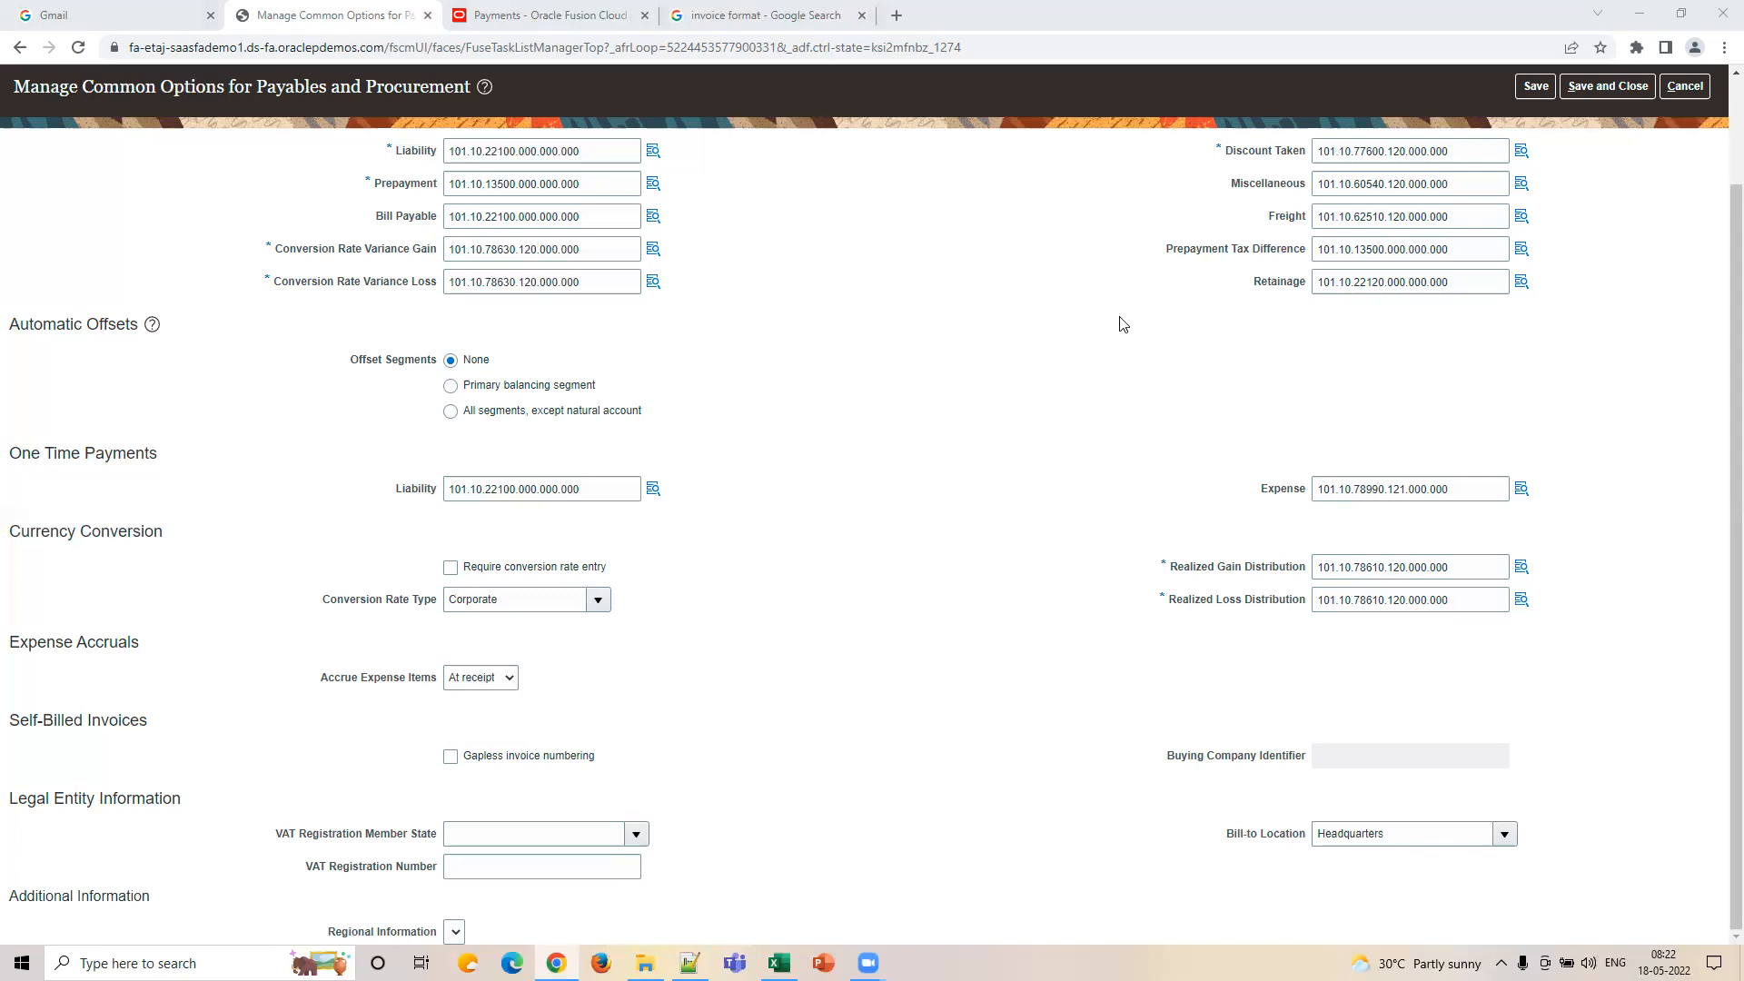
Leave the common options page without saving and reopen the Manage Payment Options task.
{"action": "left_click", "coordinate": [1685, 87]}
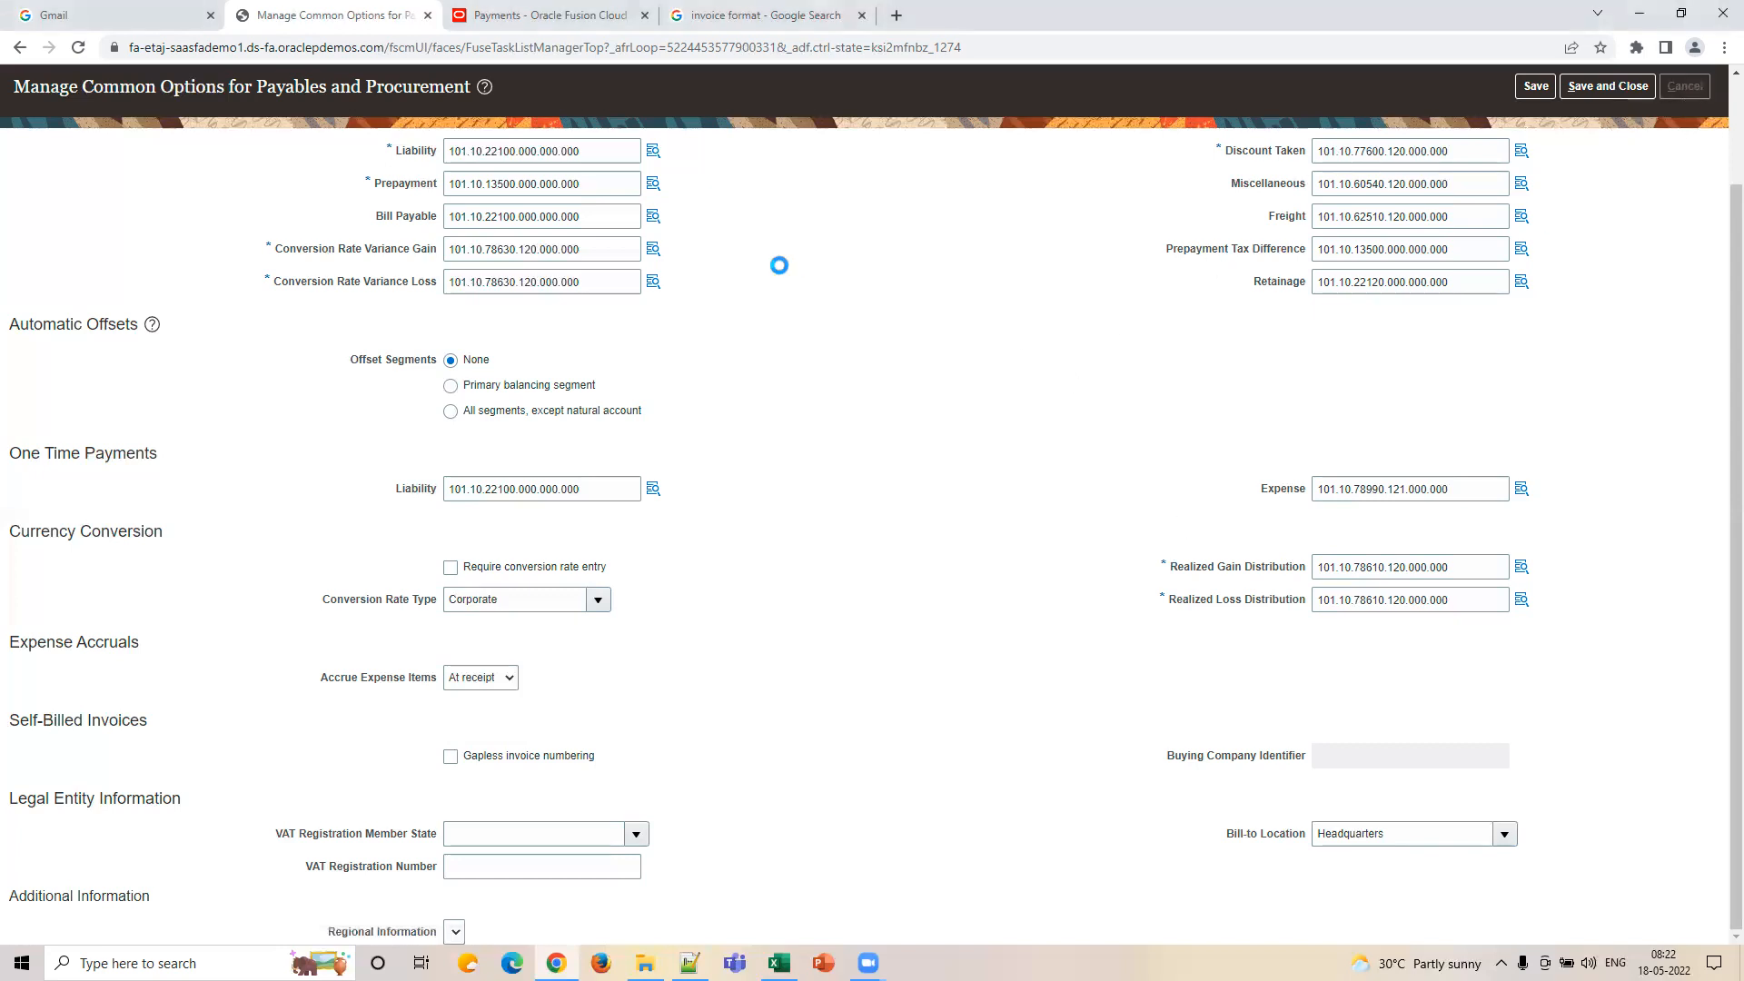
{"action": "left_click", "coordinate": [816, 472]}
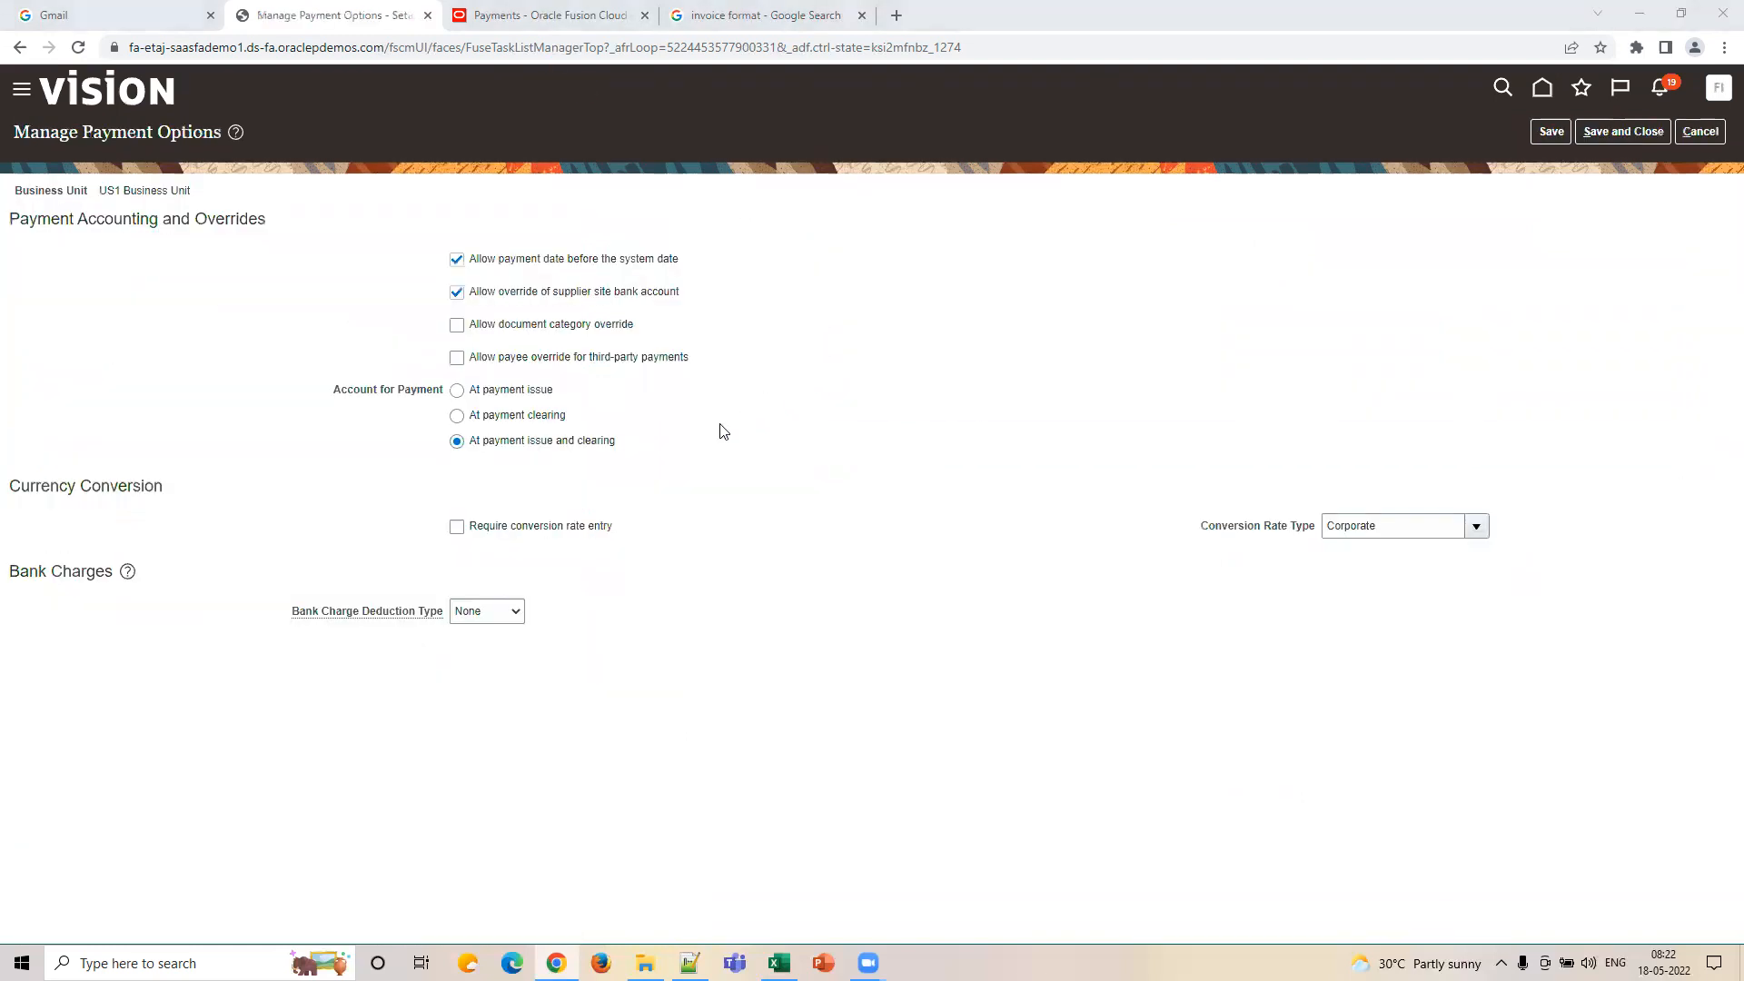
Close the invoice format search page and open the Create Payment page from the Payments overview.
{"action": "left_click", "coordinate": [549, 15]}
{"action": "left_click", "coordinate": [862, 16]}
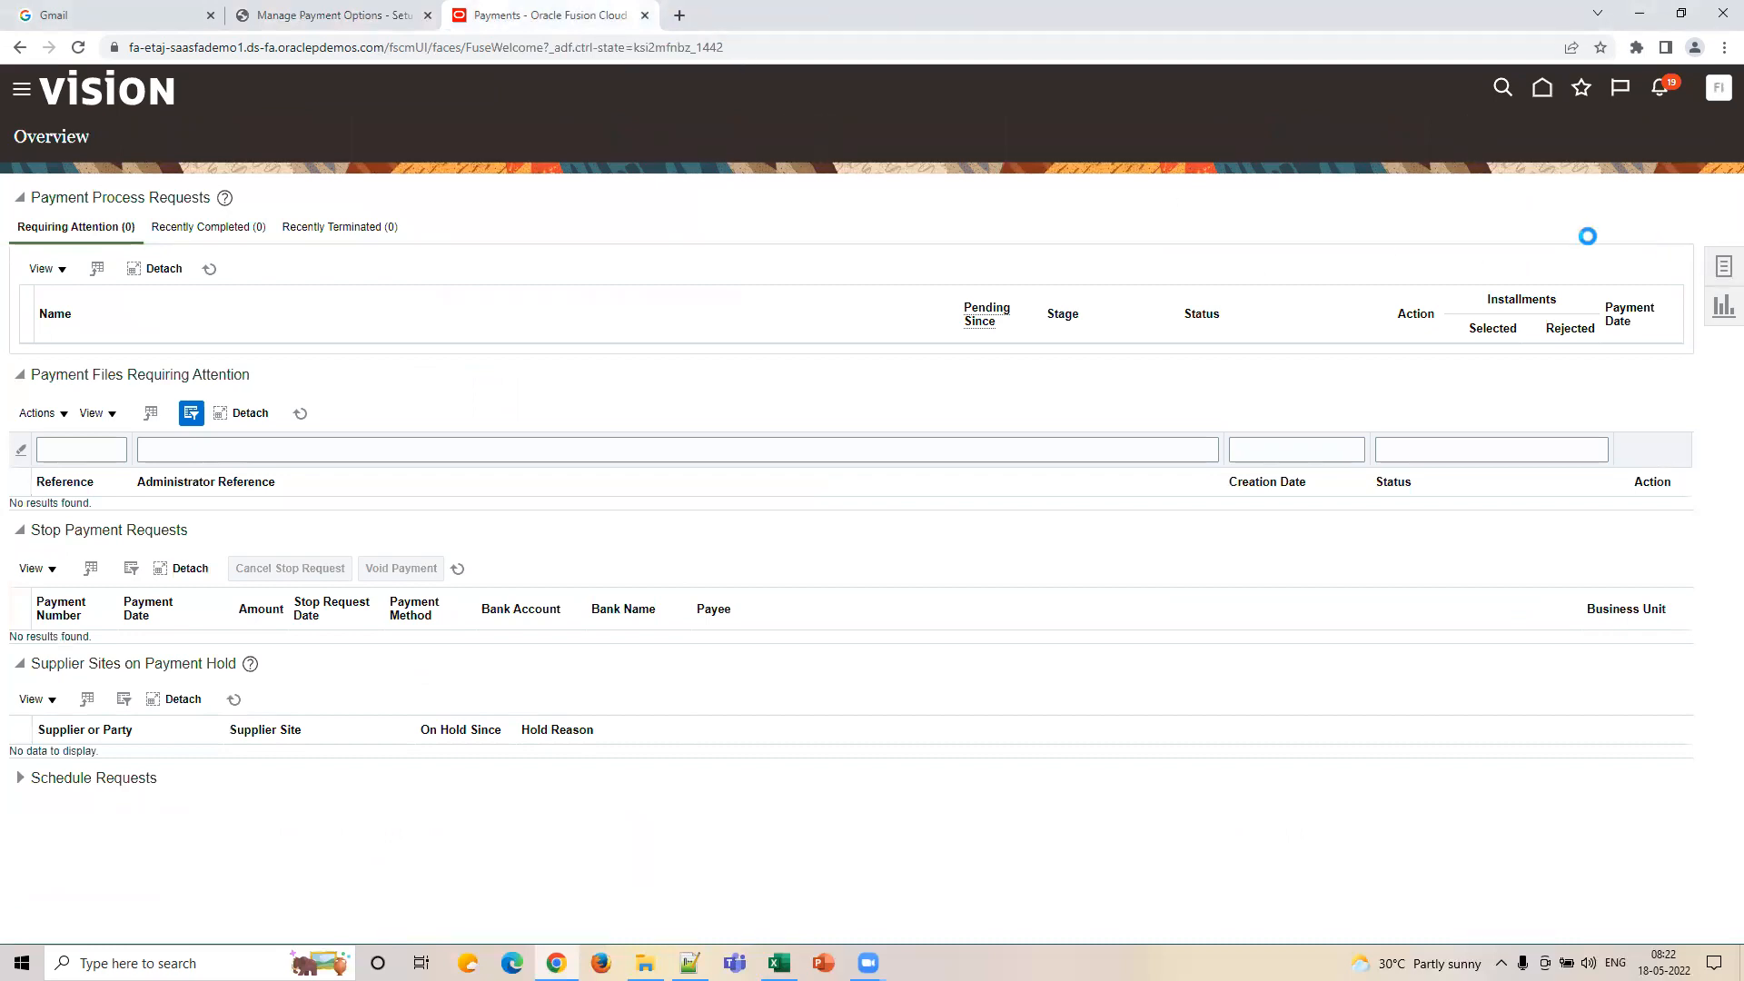
{"action": "left_click", "coordinate": [1542, 213]}
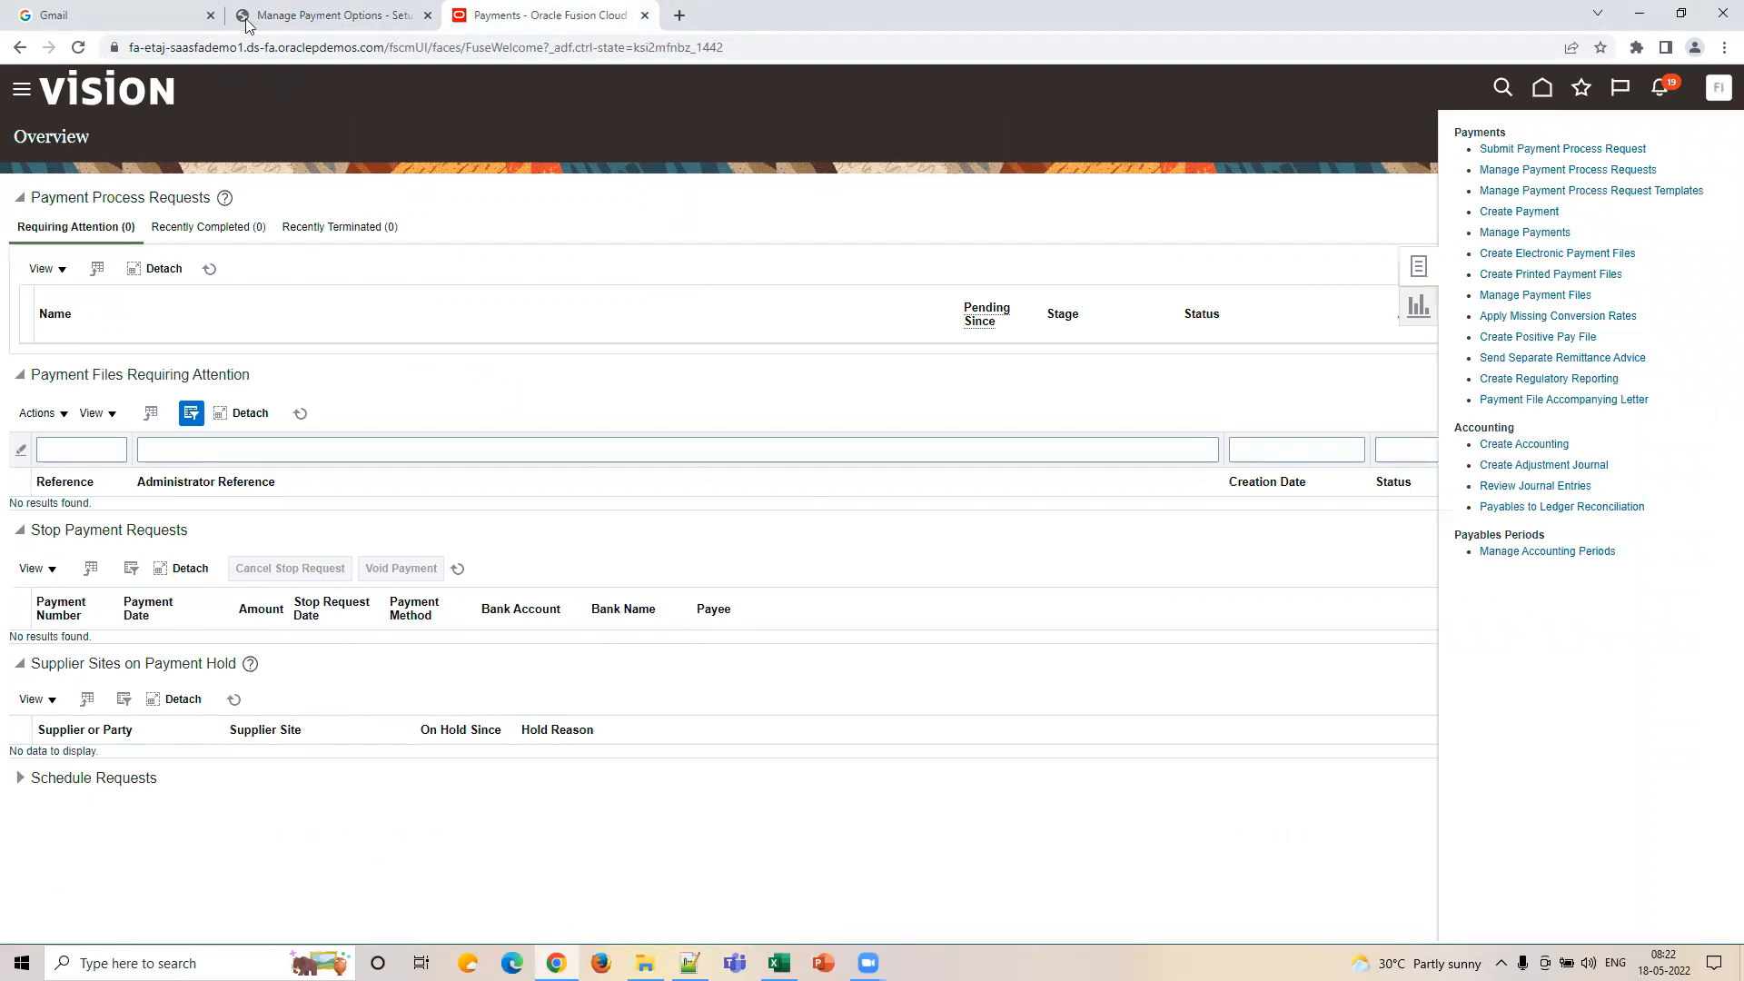
{"action": "left_click", "coordinate": [363, 15]}
{"action": "left_click", "coordinate": [498, 25]}
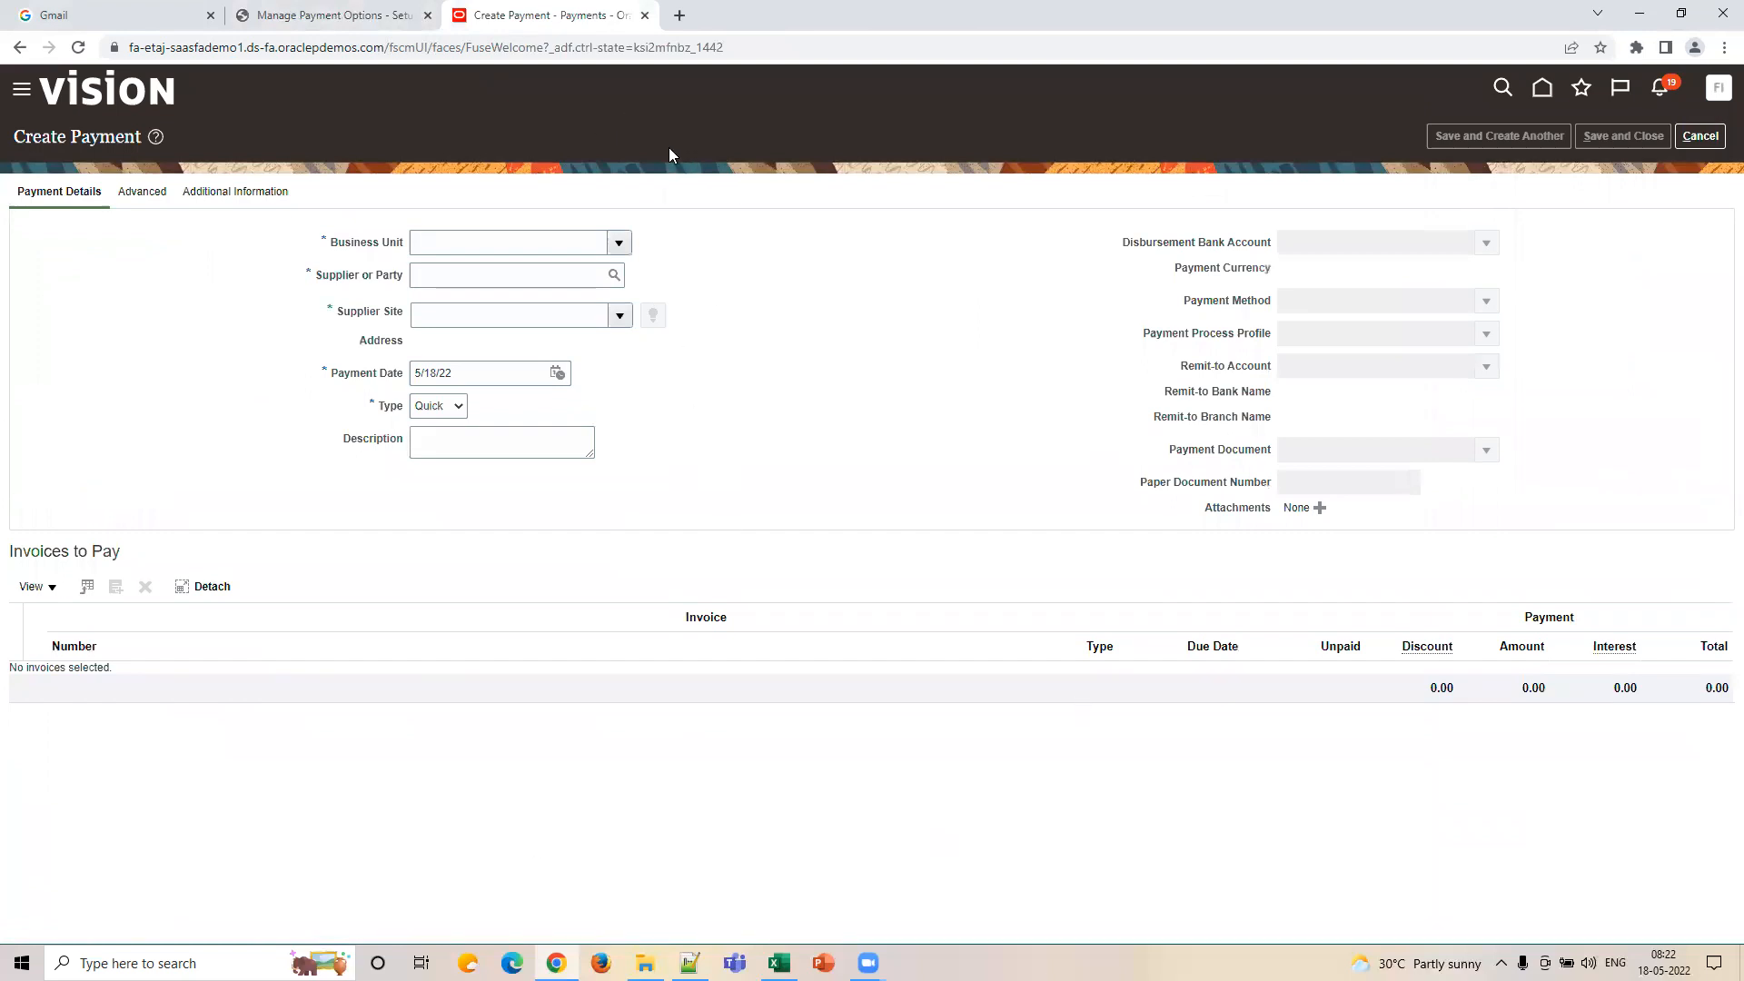
Go back to Manage Payment Options for a look and switch to the Excel setup list.
{"action": "left_click", "coordinate": [334, 18]}
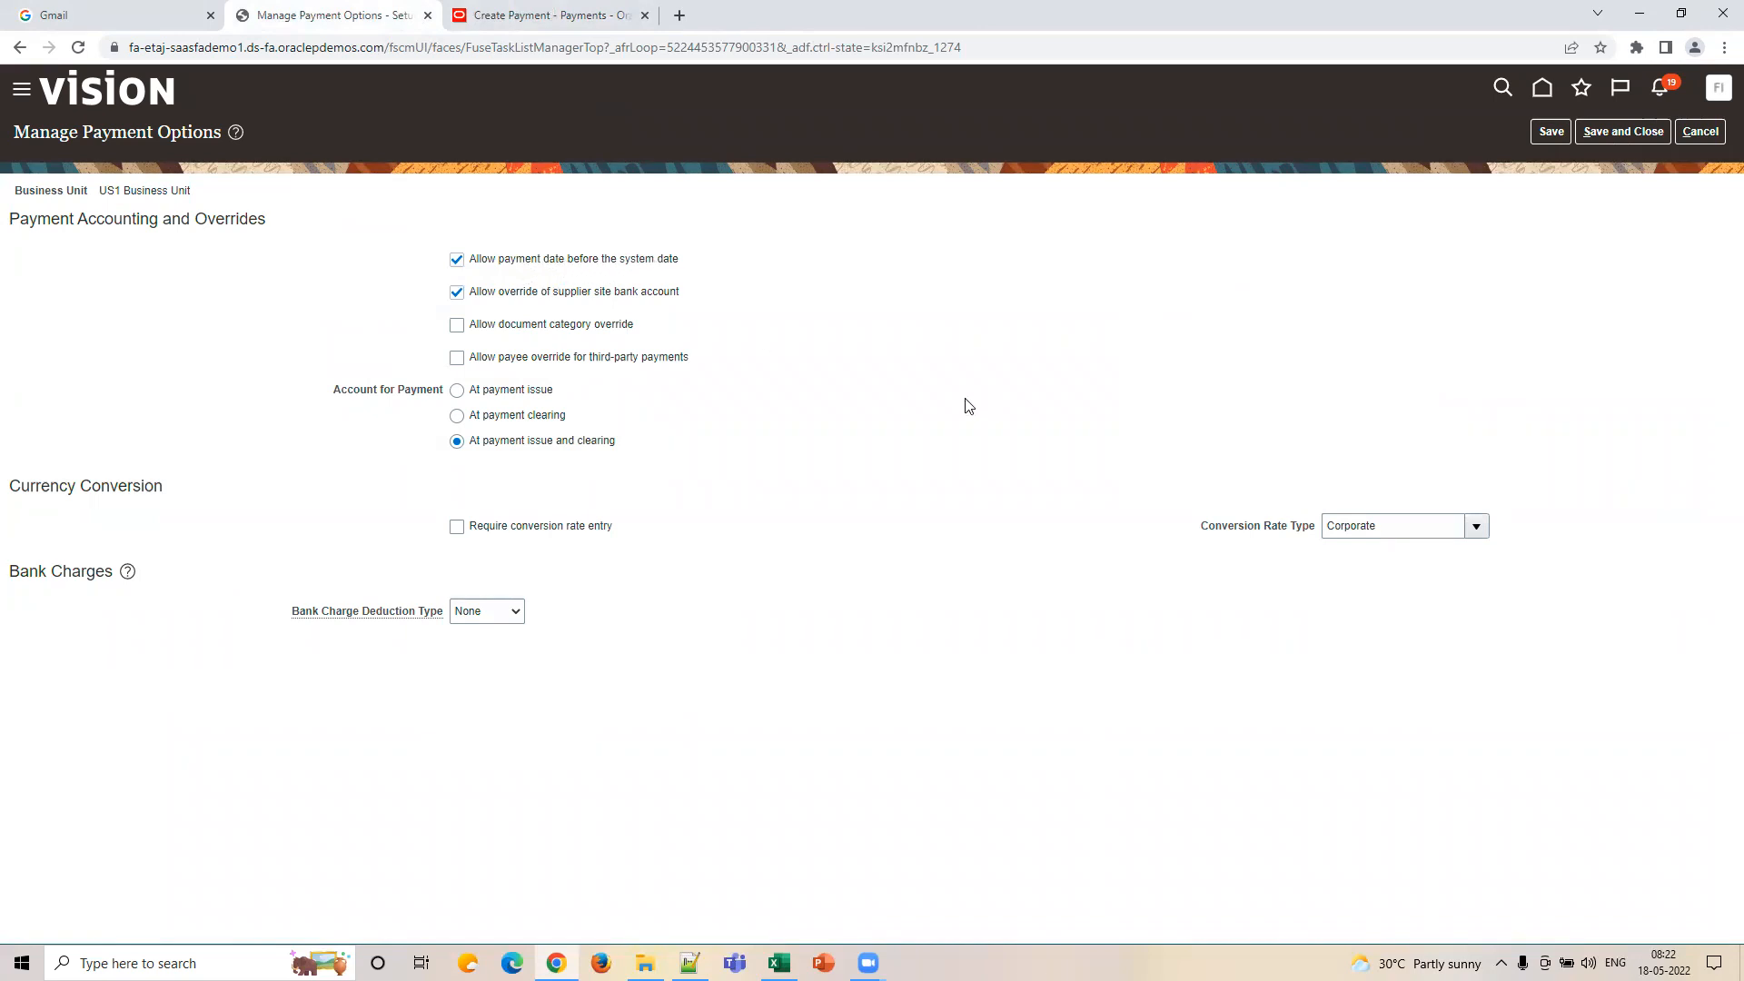
{"action": "mouse_move", "coordinate": [1663, 963]}
{"action": "left_click", "coordinate": [779, 963]}
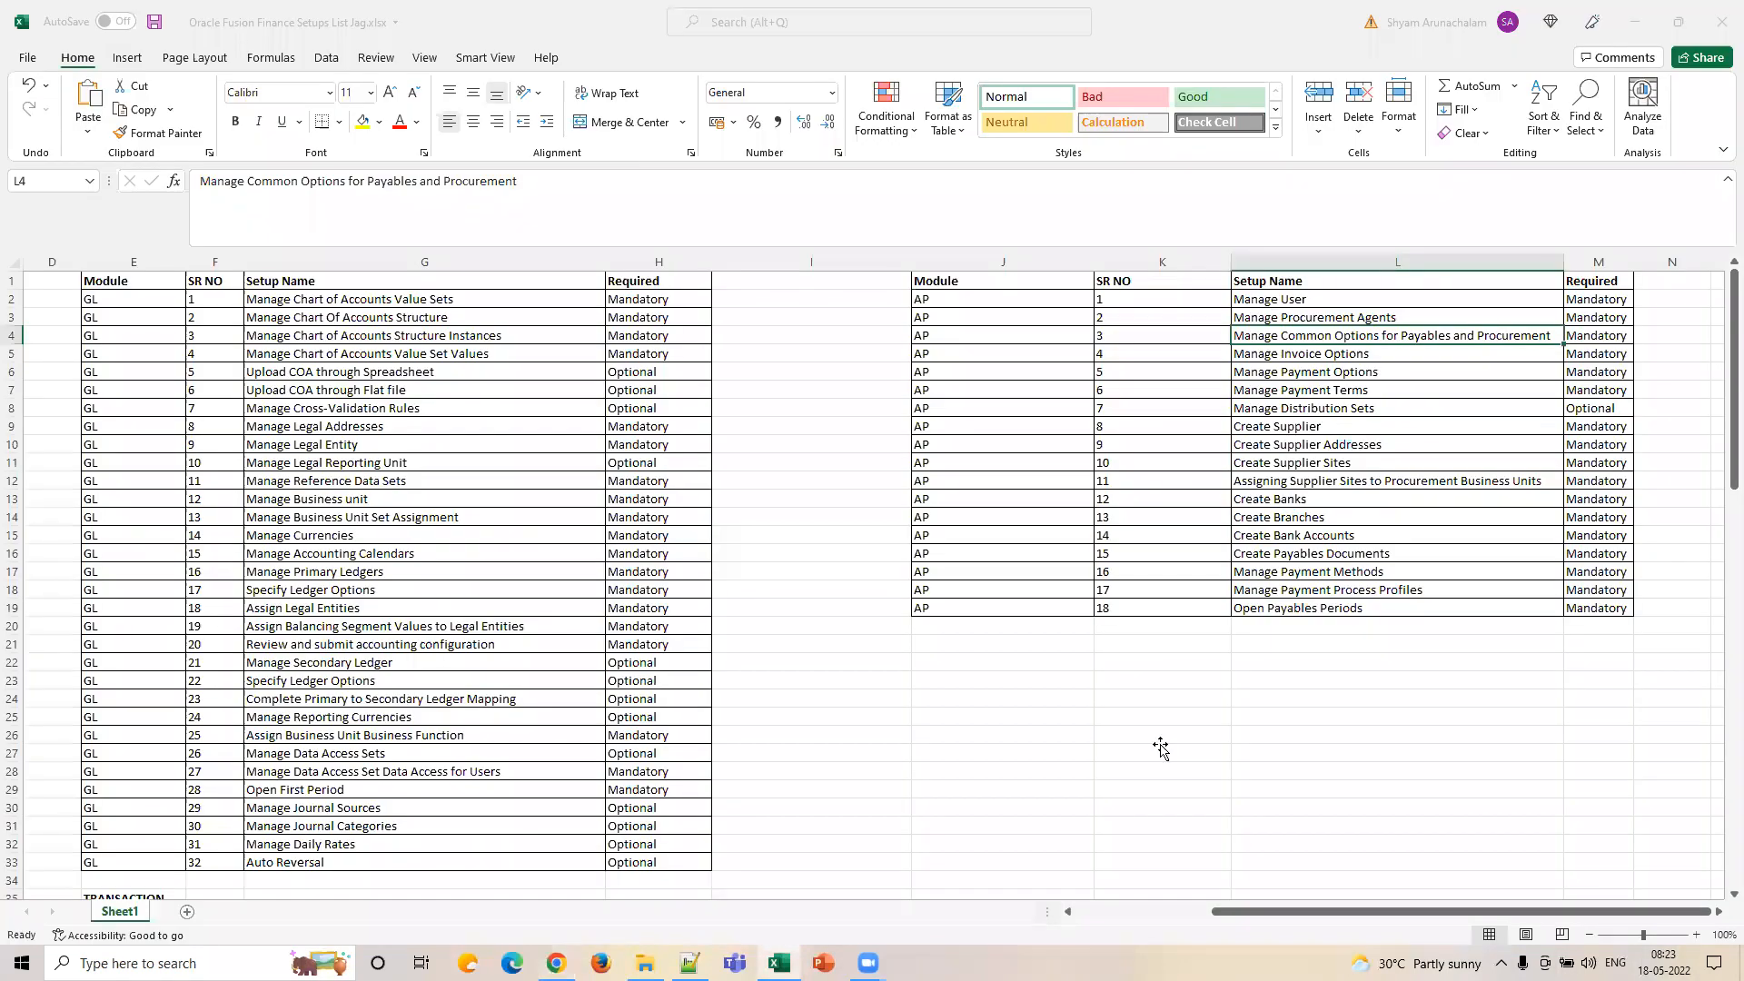
Note an invoice example in the setup list with INV in K27 and 16 in L27.
{"action": "type", "text": "IN"}
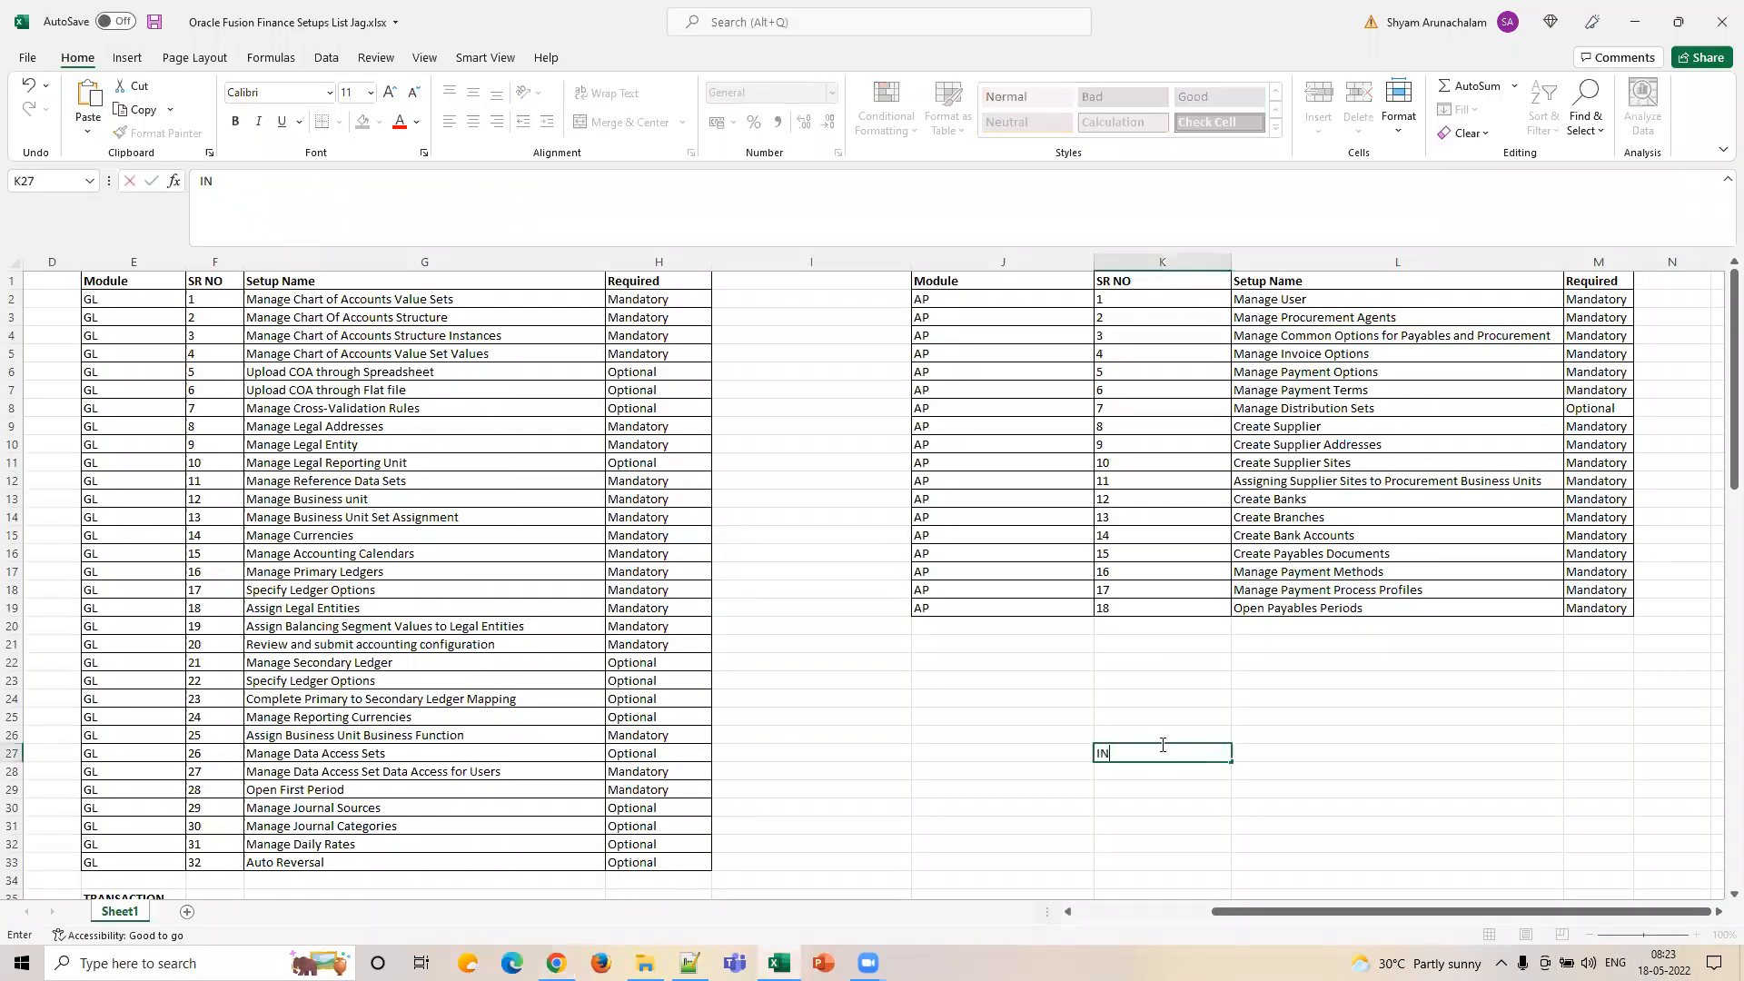
{"action": "type", "text": "B"}
{"action": "key", "text": "BackSpace"}
{"action": "type", "text": "V"}
{"action": "key", "text": "Tab"}
{"action": "type", "text": "16"}
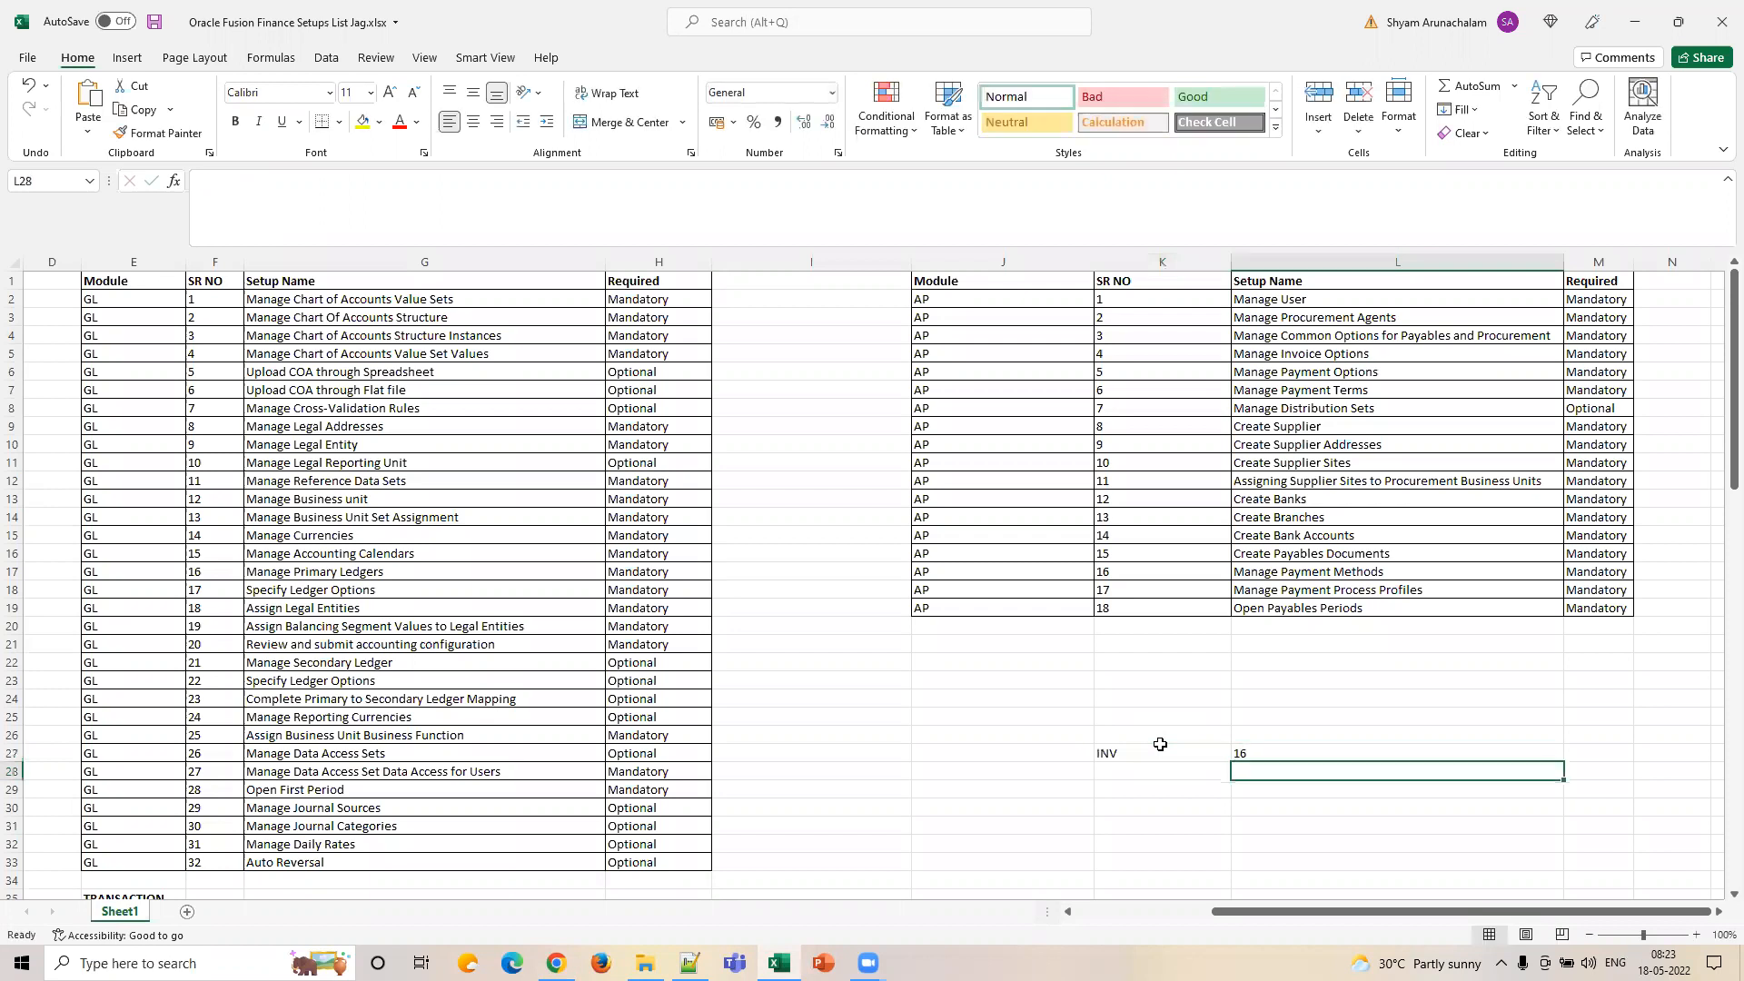
{"action": "key", "text": "Return"}
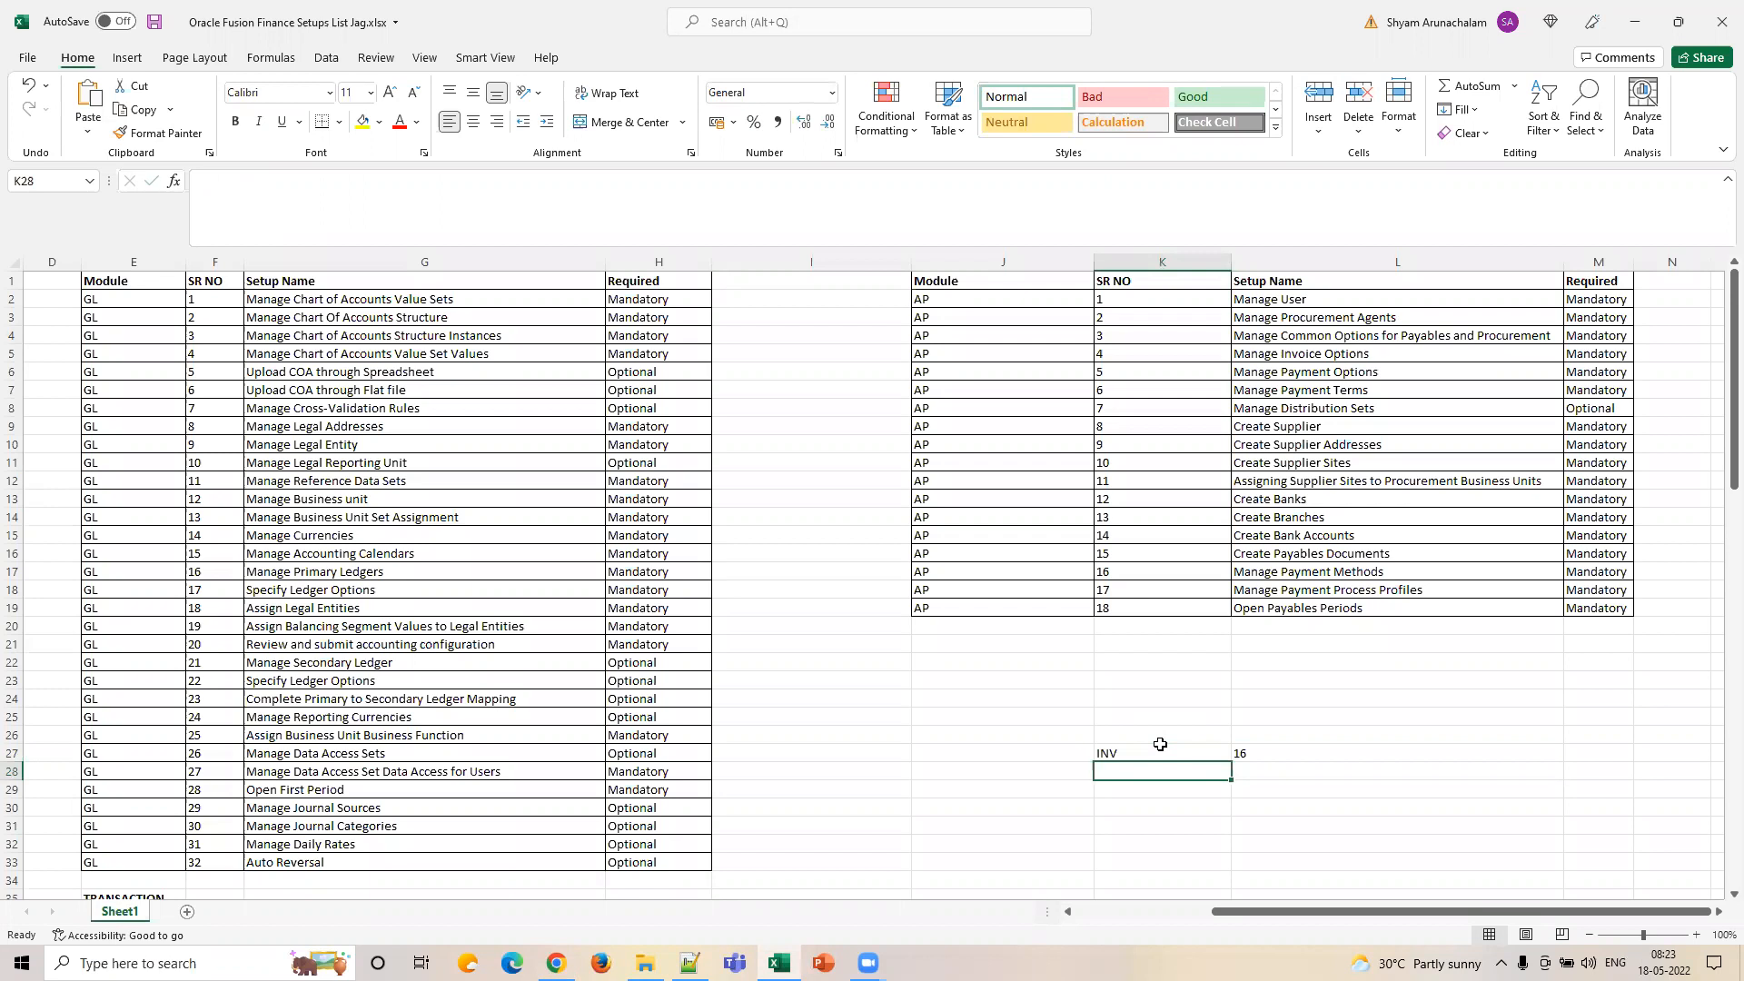
Add a payment example below the invoice note with Pay in K28, 16 in L28 and 18 in M28.
{"action": "type", "text": "Pay"}
{"action": "key", "text": "Tab"}
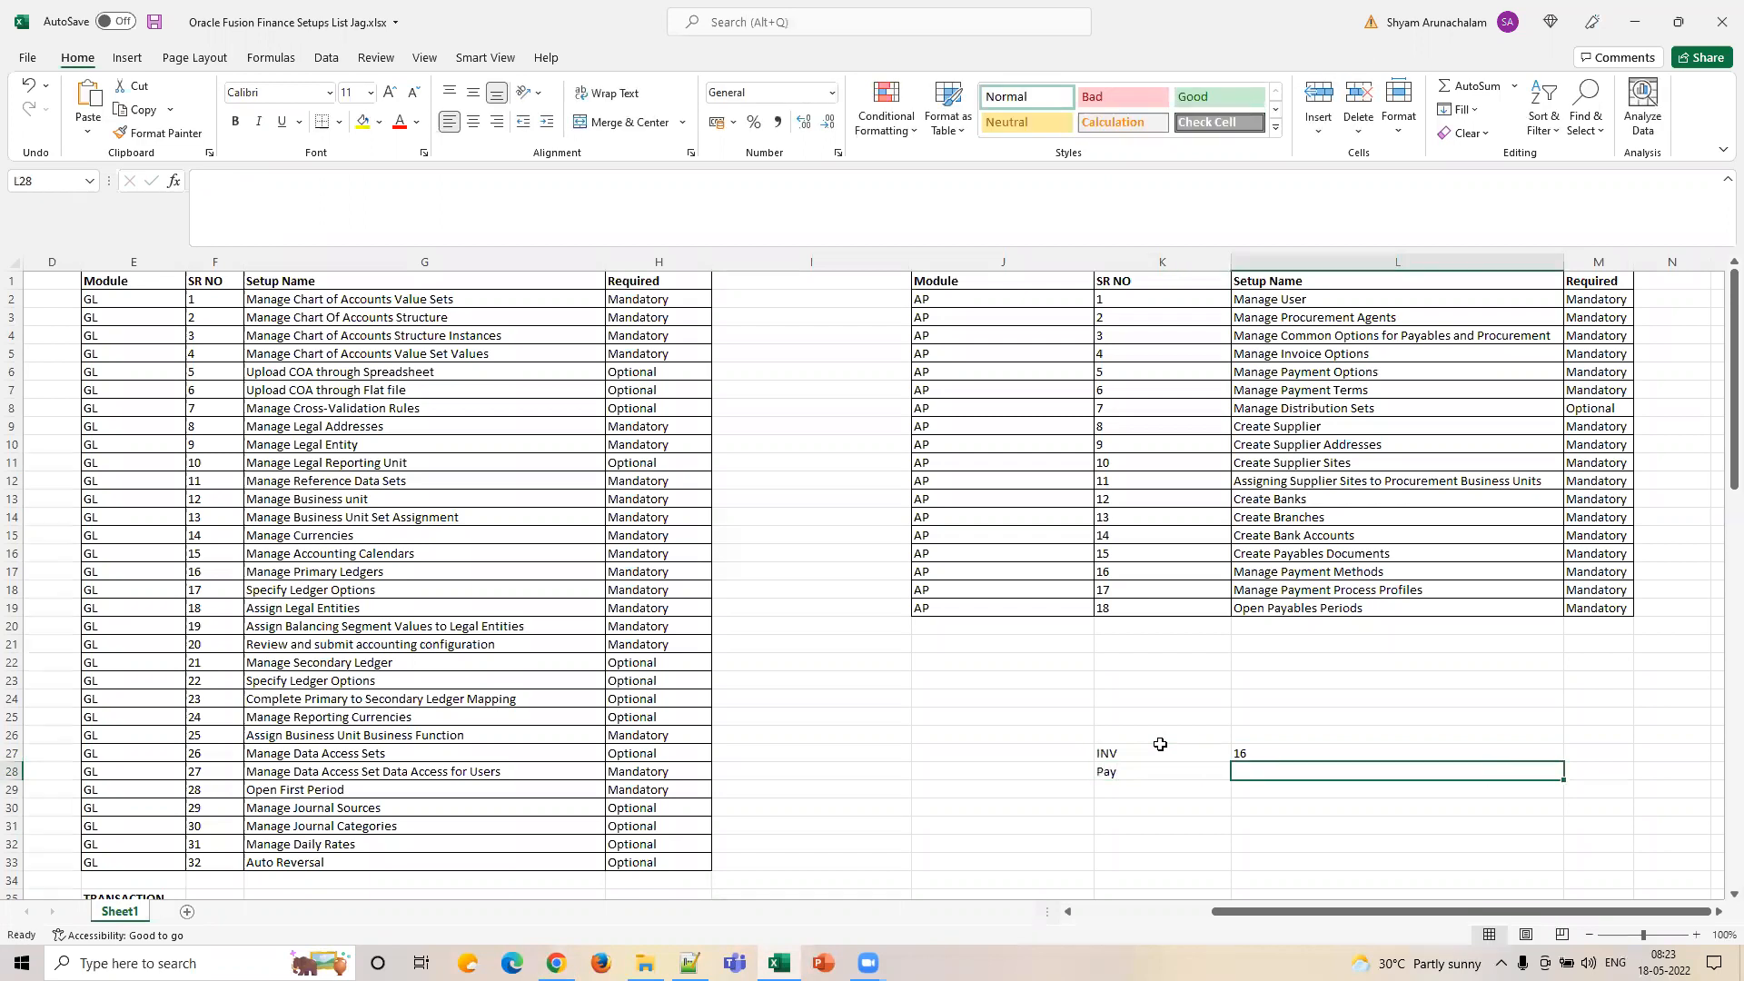
{"action": "key", "text": "Tab"}
{"action": "type", "text": "16"}
{"action": "key", "text": "Tab"}
{"action": "key", "text": "alt+Tab"}
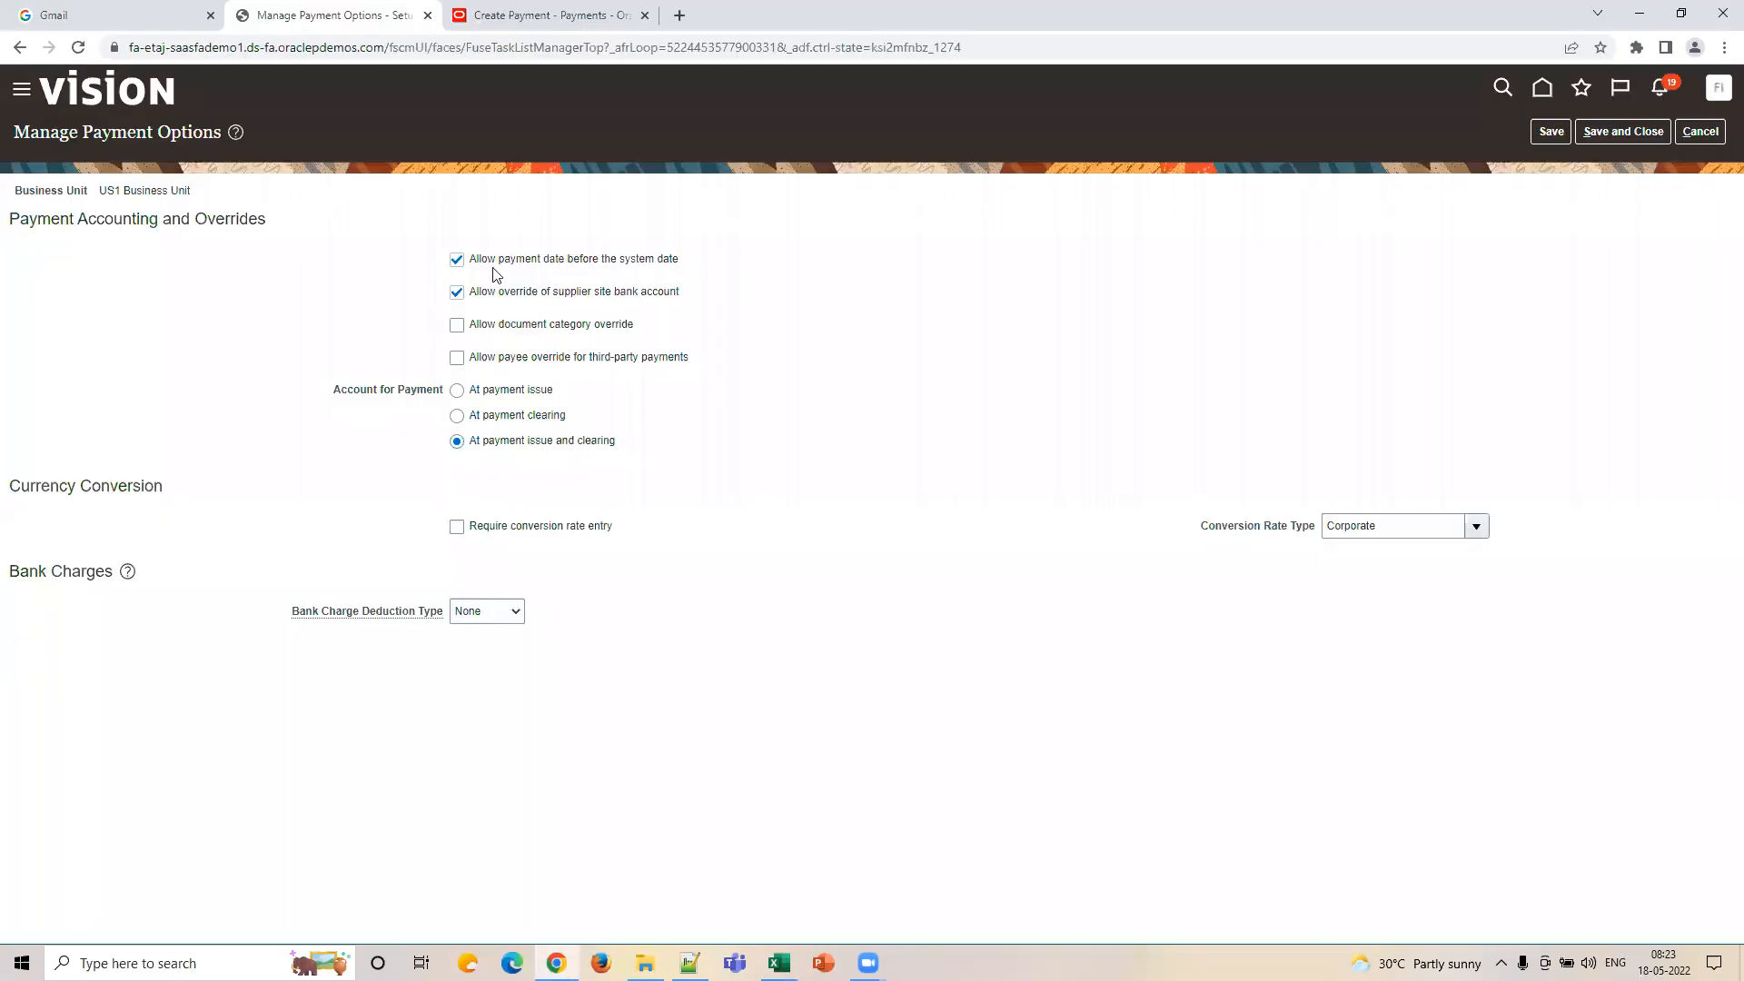
{"action": "key", "text": "alt+Tab"}
{"action": "left_click", "coordinate": [1265, 767]}
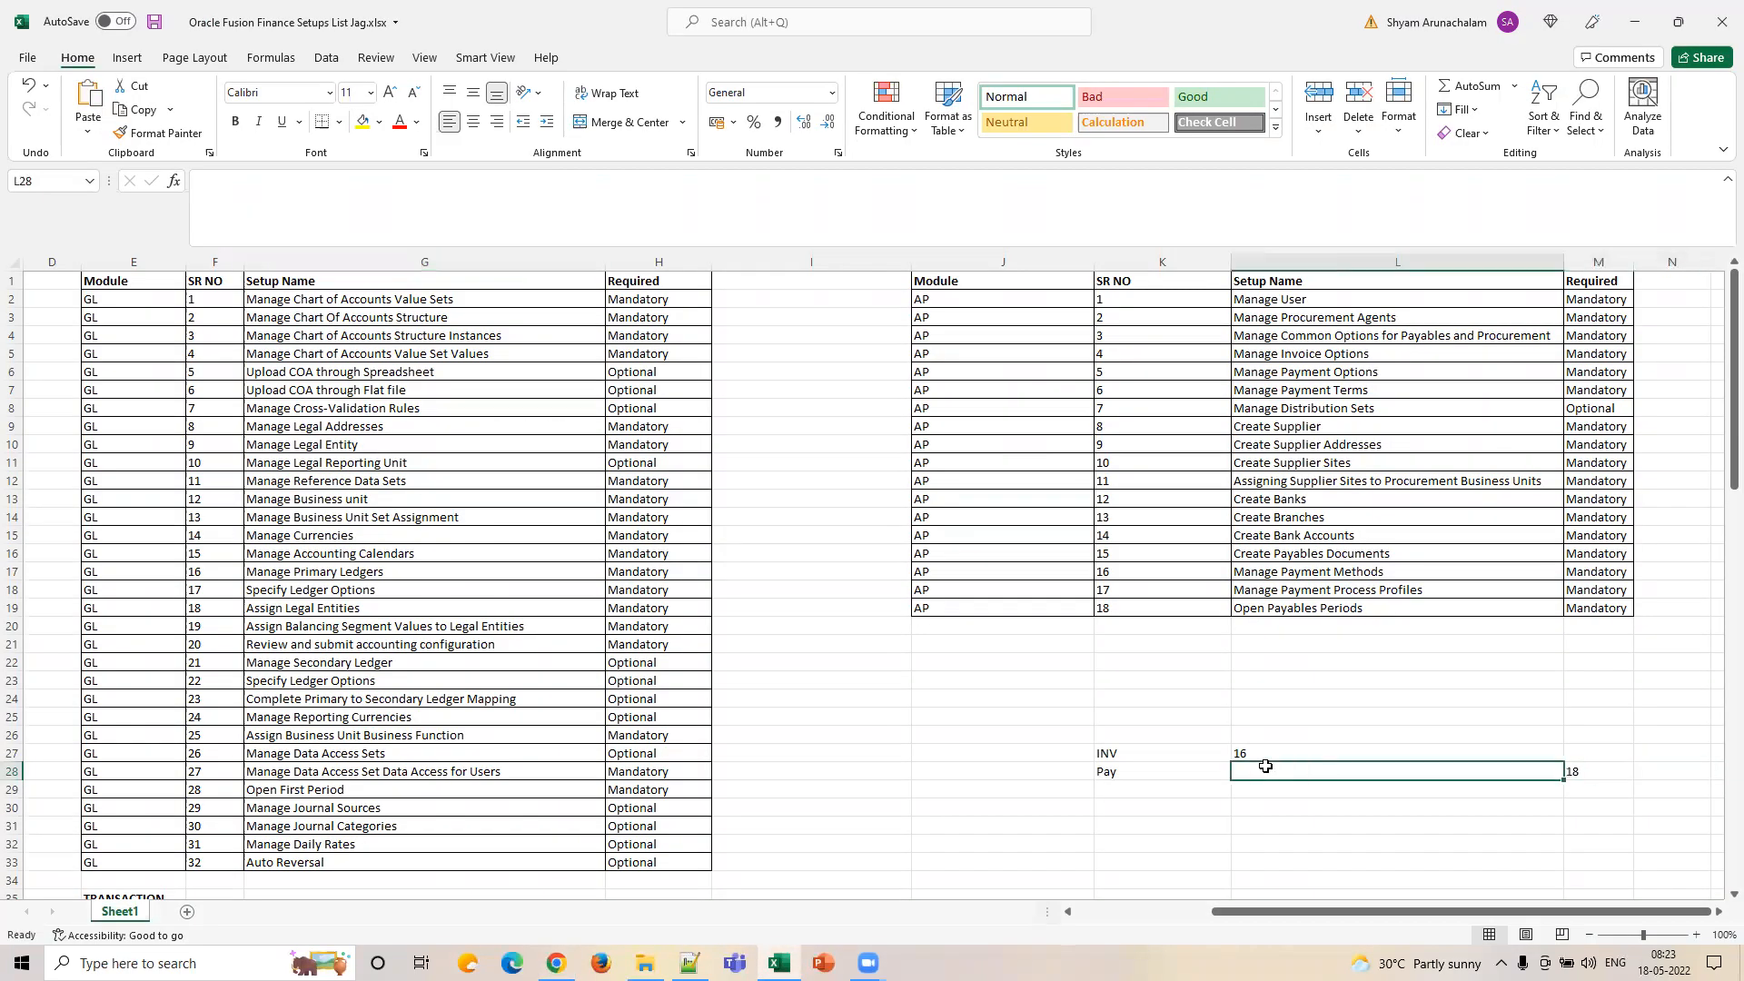
{"action": "type", "text": "16"}
Switch to the Create Payment page in the browser and set the payment date to 5/16/22.
{"action": "key", "text": "alt+Tab"}
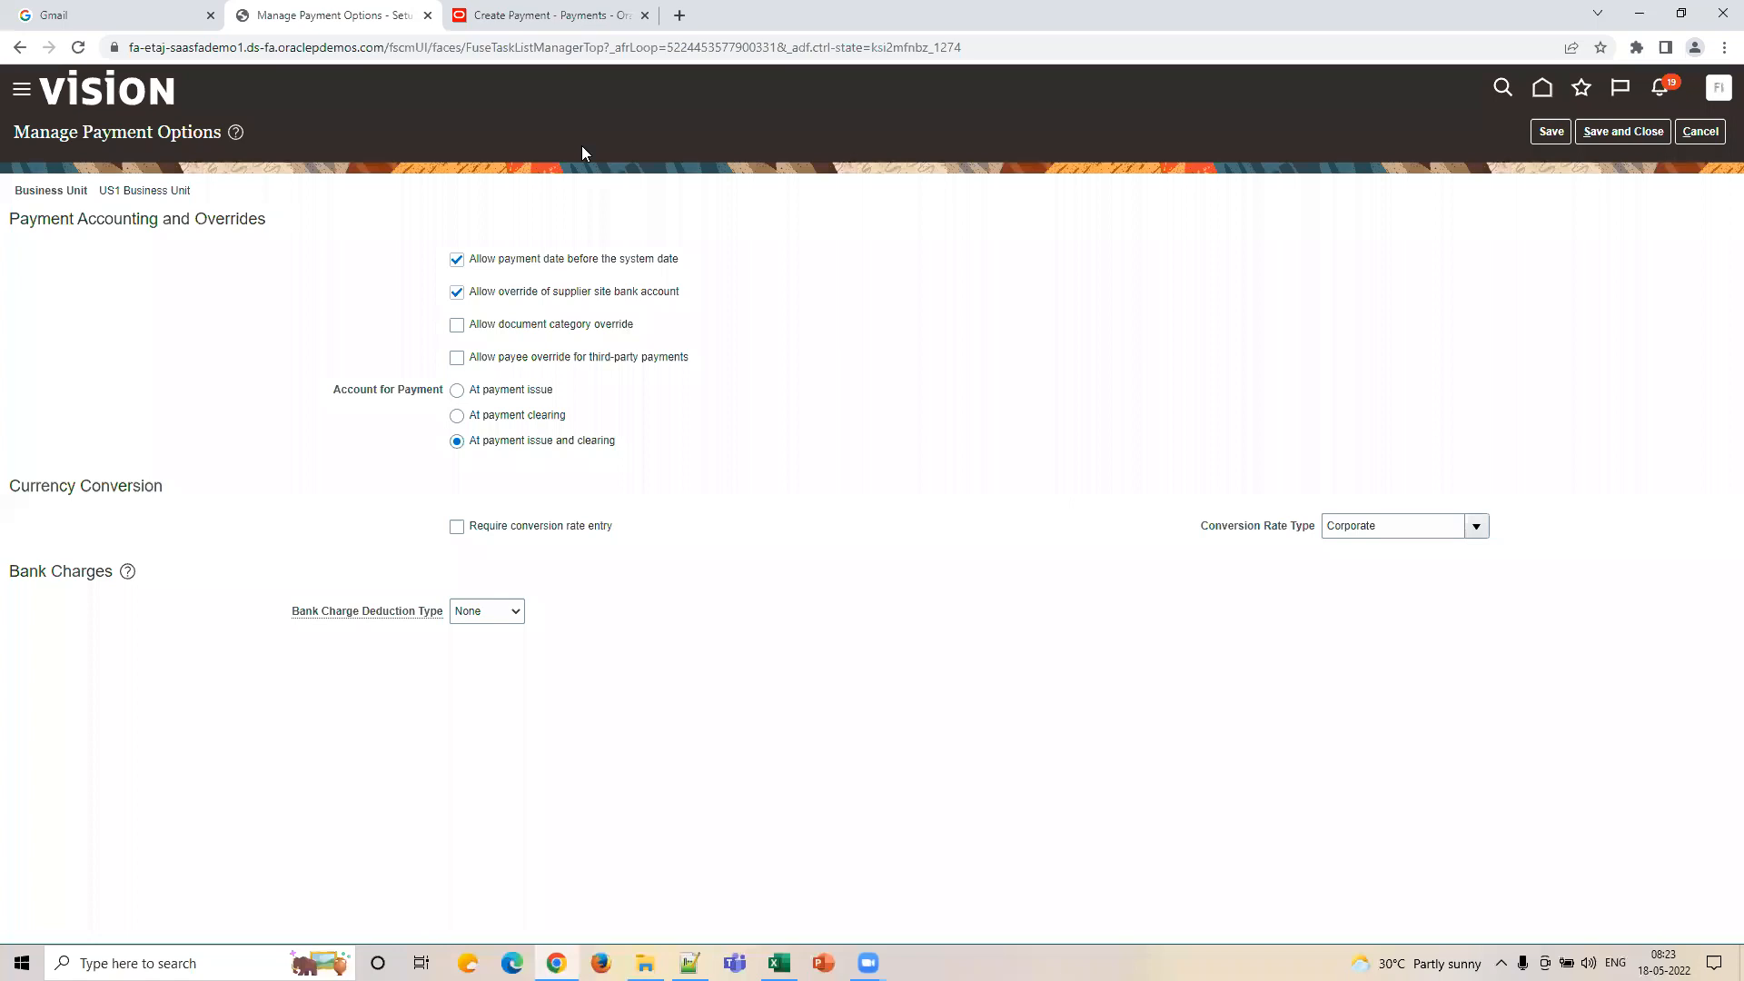
{"action": "key", "text": "ctrl+Tab"}
{"action": "double_click", "coordinate": [426, 377]}
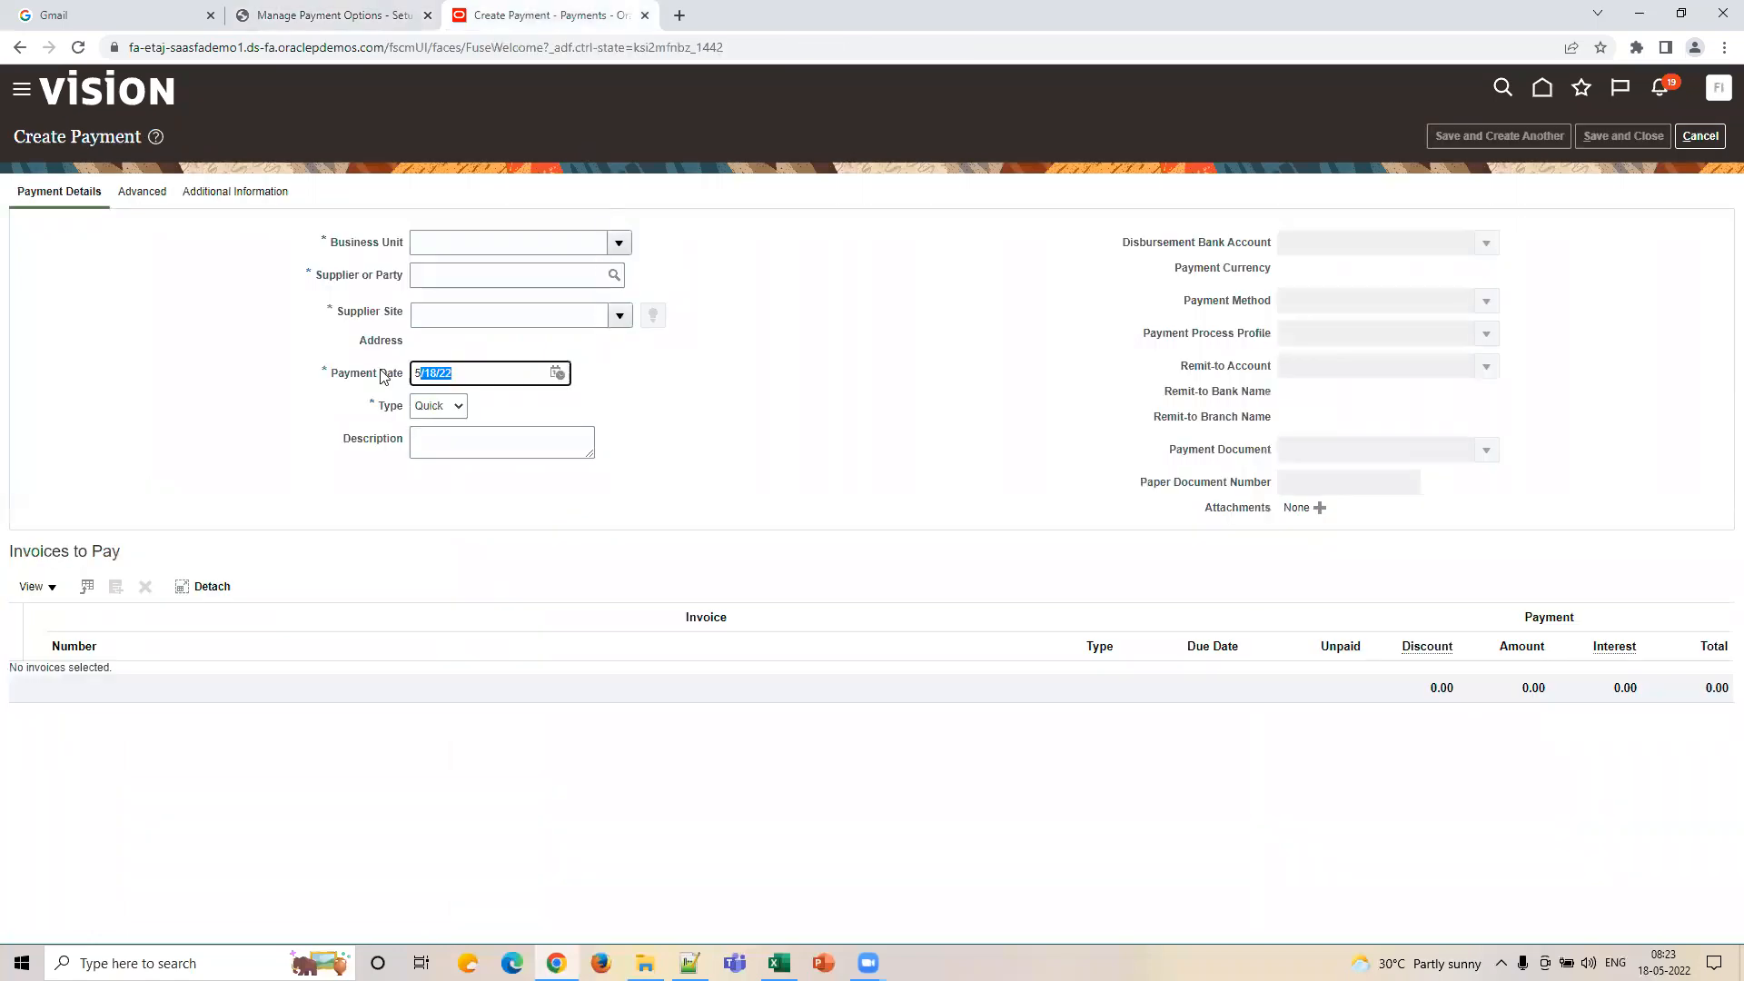
{"action": "left_click", "coordinate": [557, 373]}
{"action": "left_click", "coordinate": [611, 511]}
{"action": "double_click", "coordinate": [407, 374]}
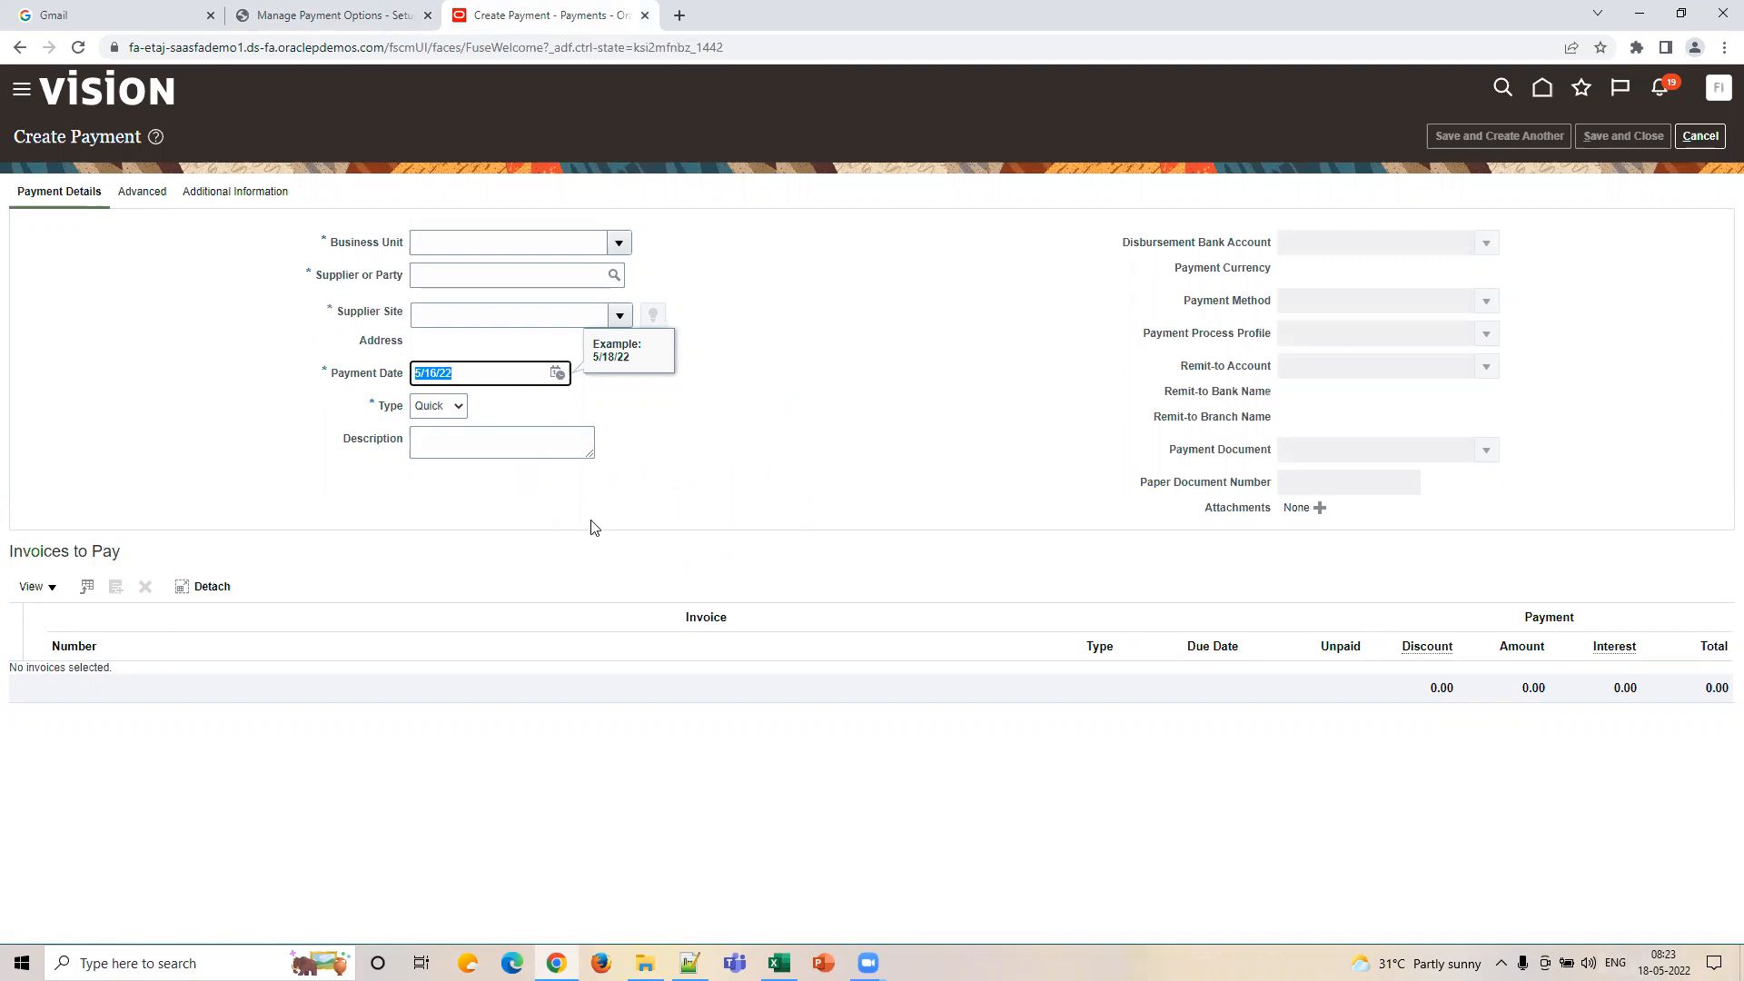
Check the payment date option, compare the INV and Pay example values in Excel, and clear the notes in K26:M29.
{"action": "left_click", "coordinate": [386, 14]}
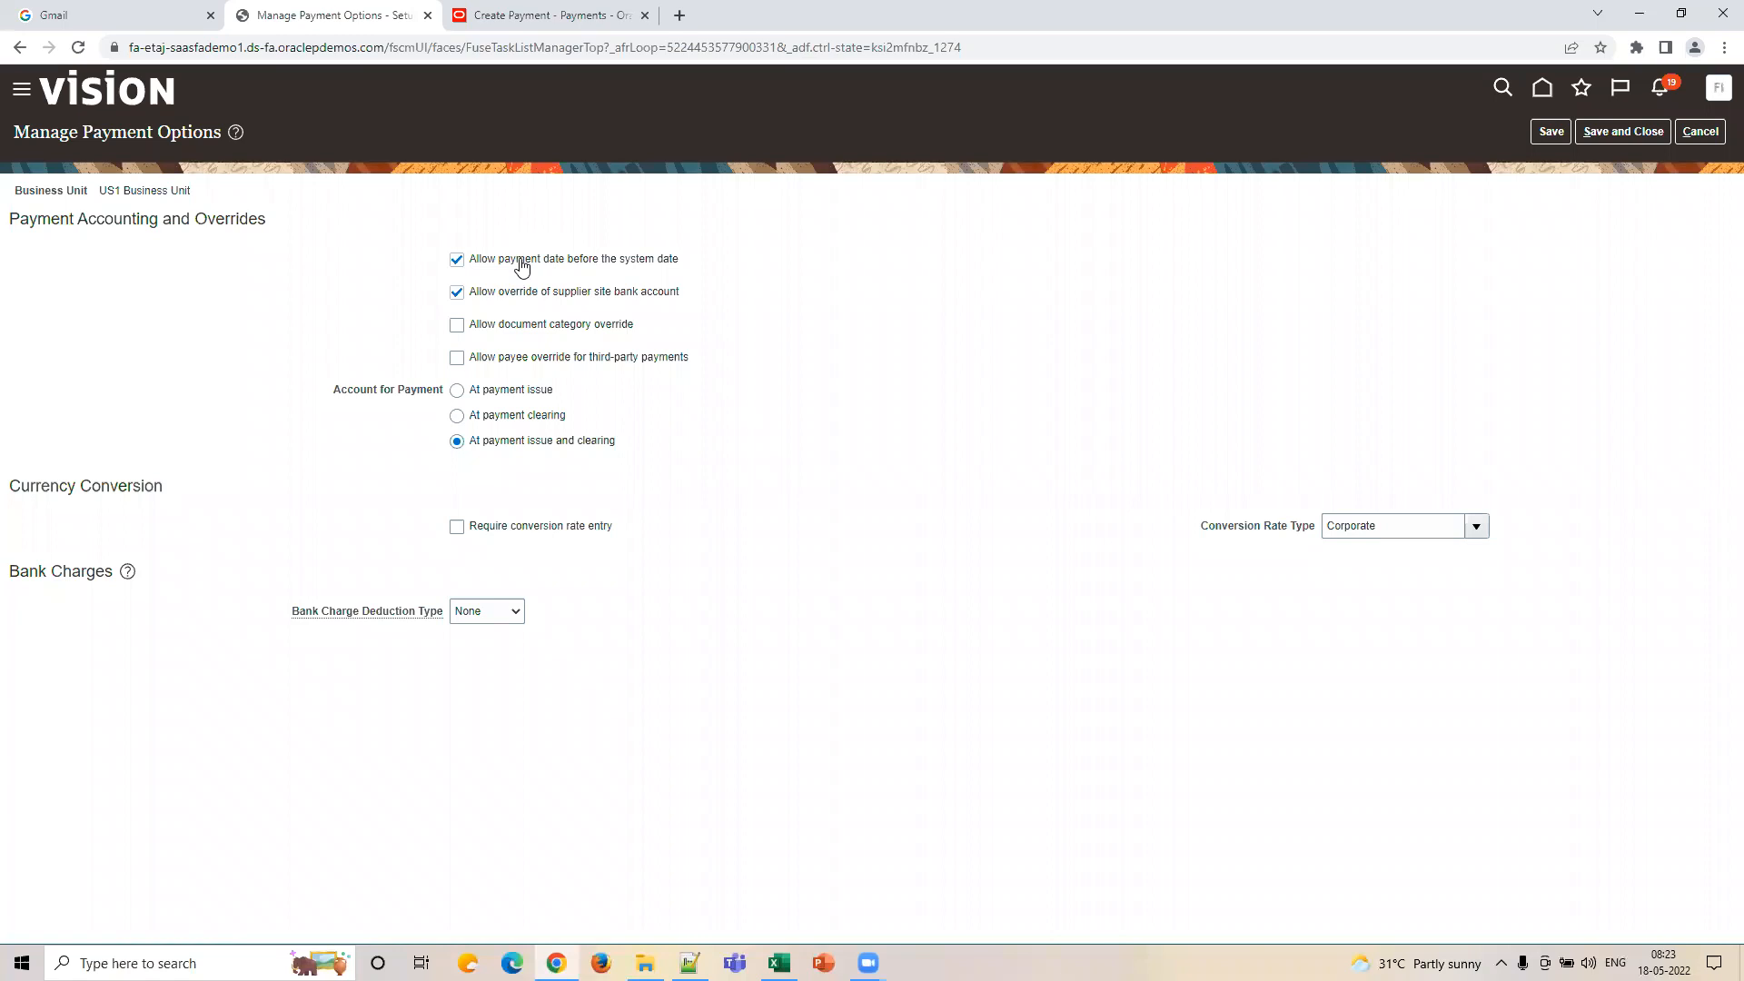
{"action": "key", "text": "alt+Tab"}
{"action": "left_click", "coordinate": [1107, 731]}
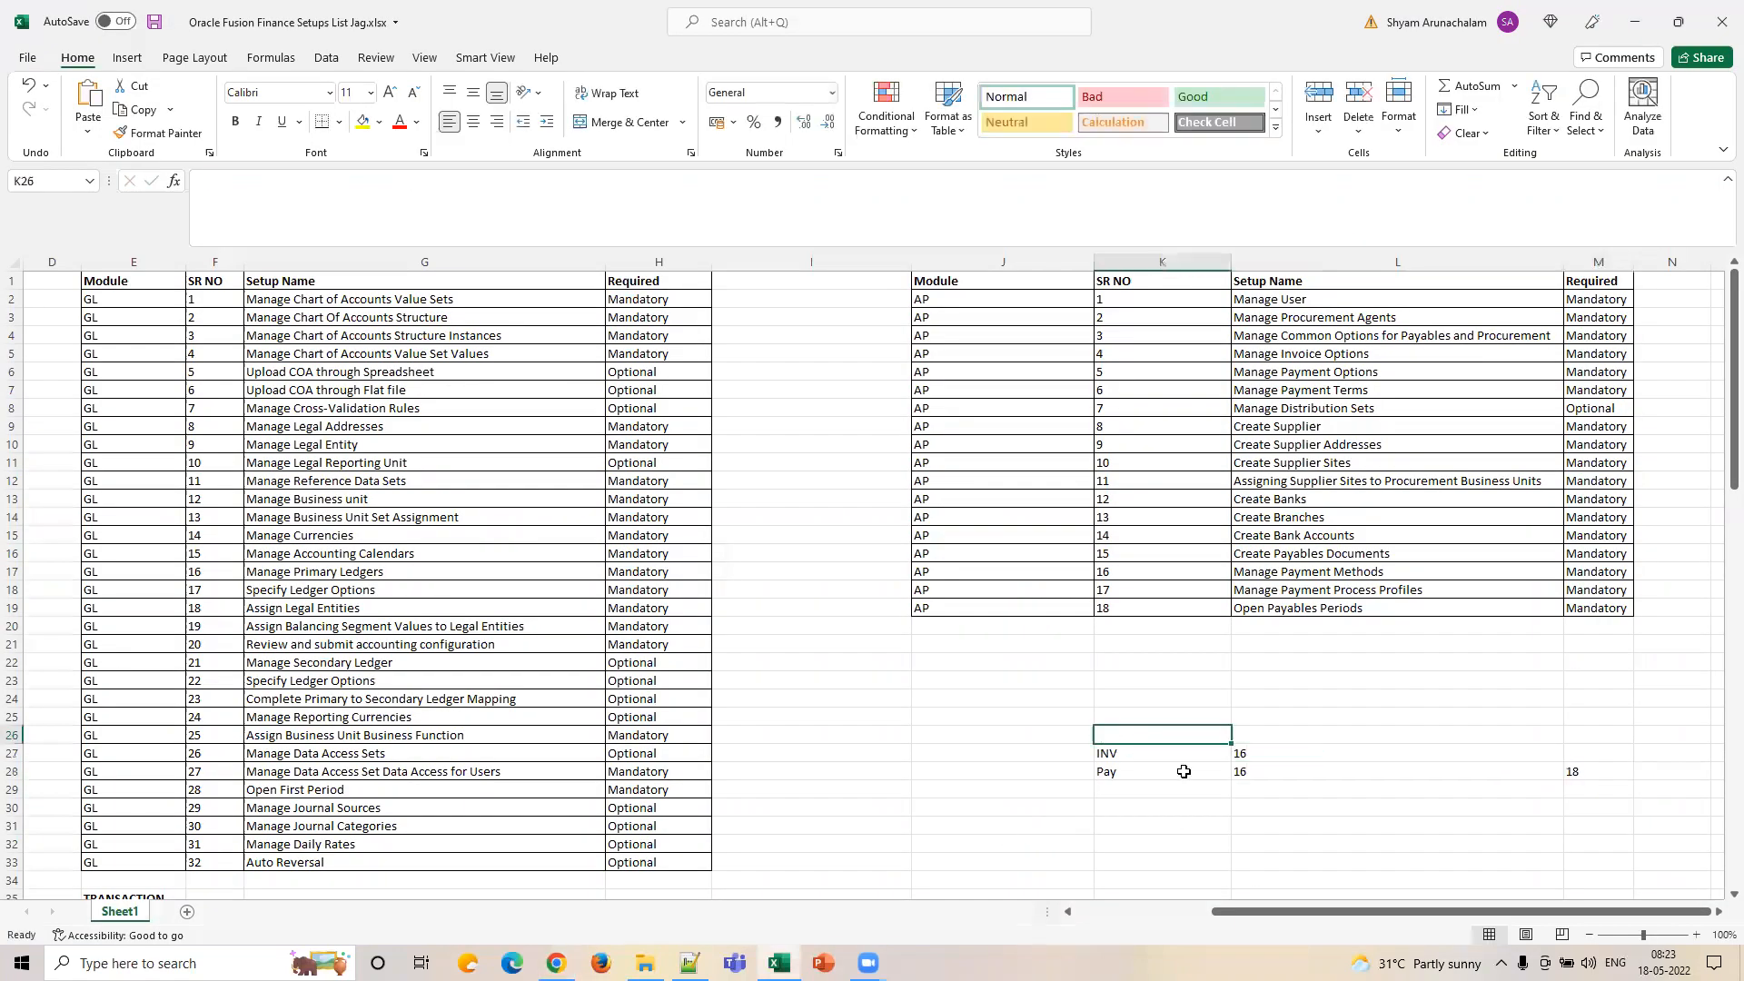
{"action": "left_click", "coordinate": [1266, 768]}
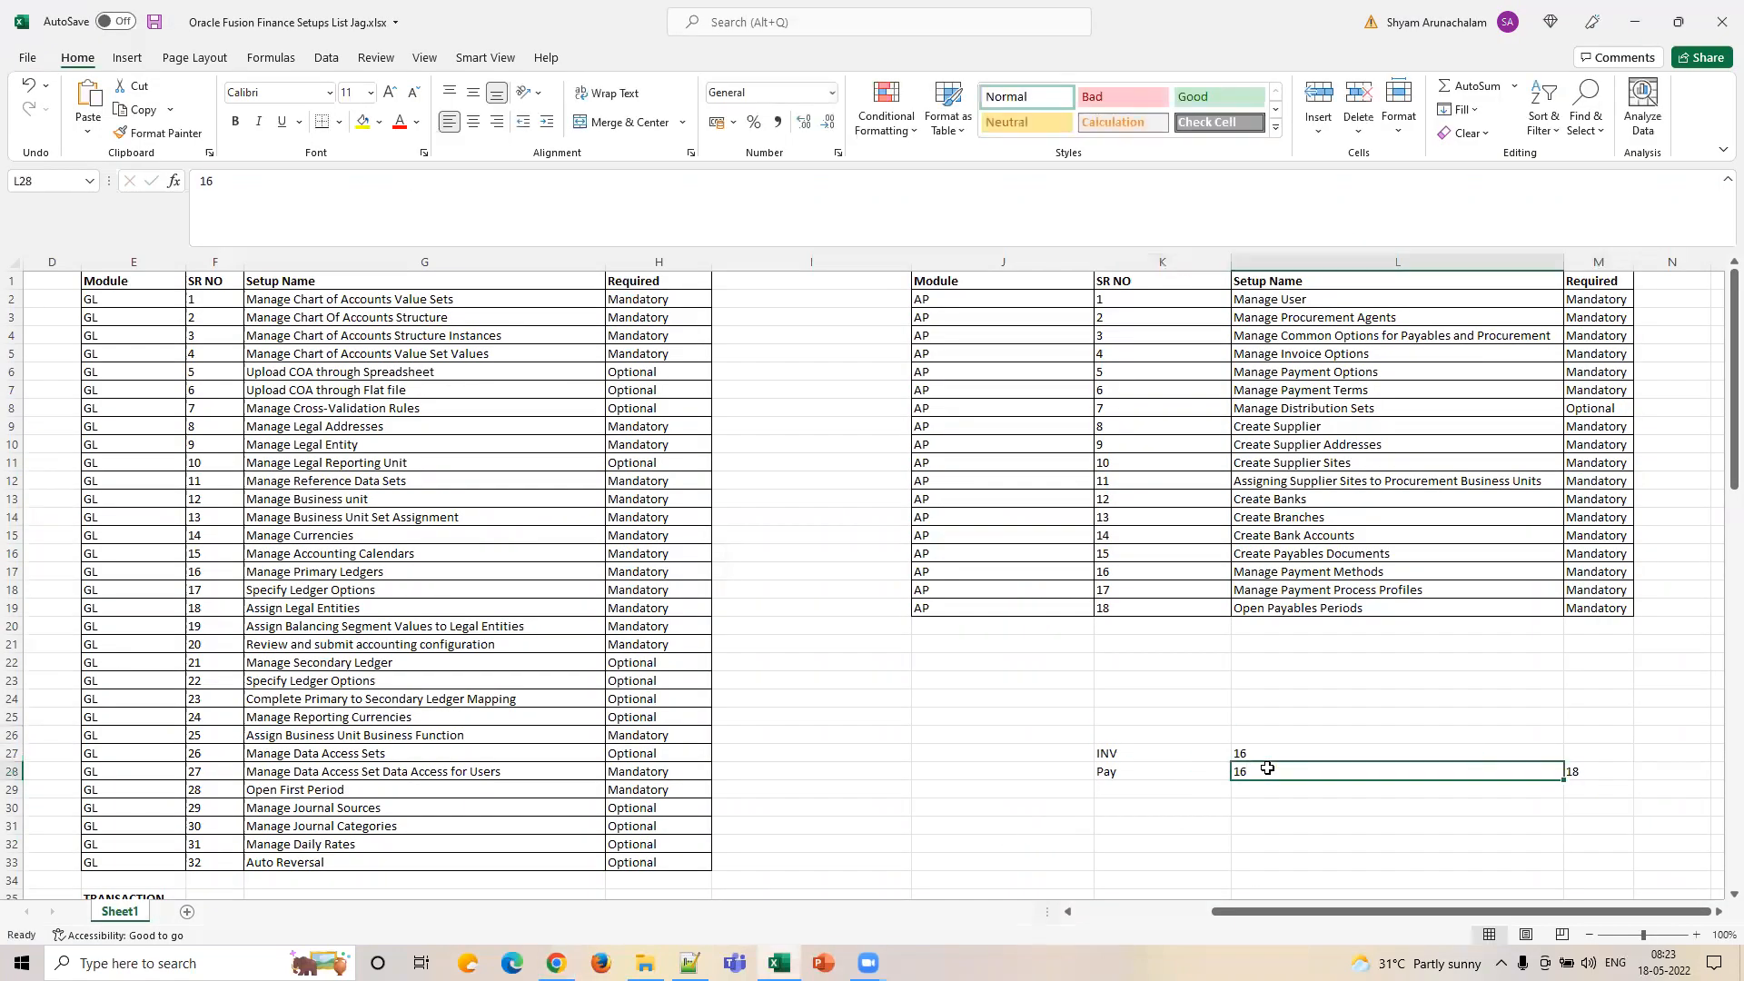
{"action": "left_click", "coordinate": [1580, 770]}
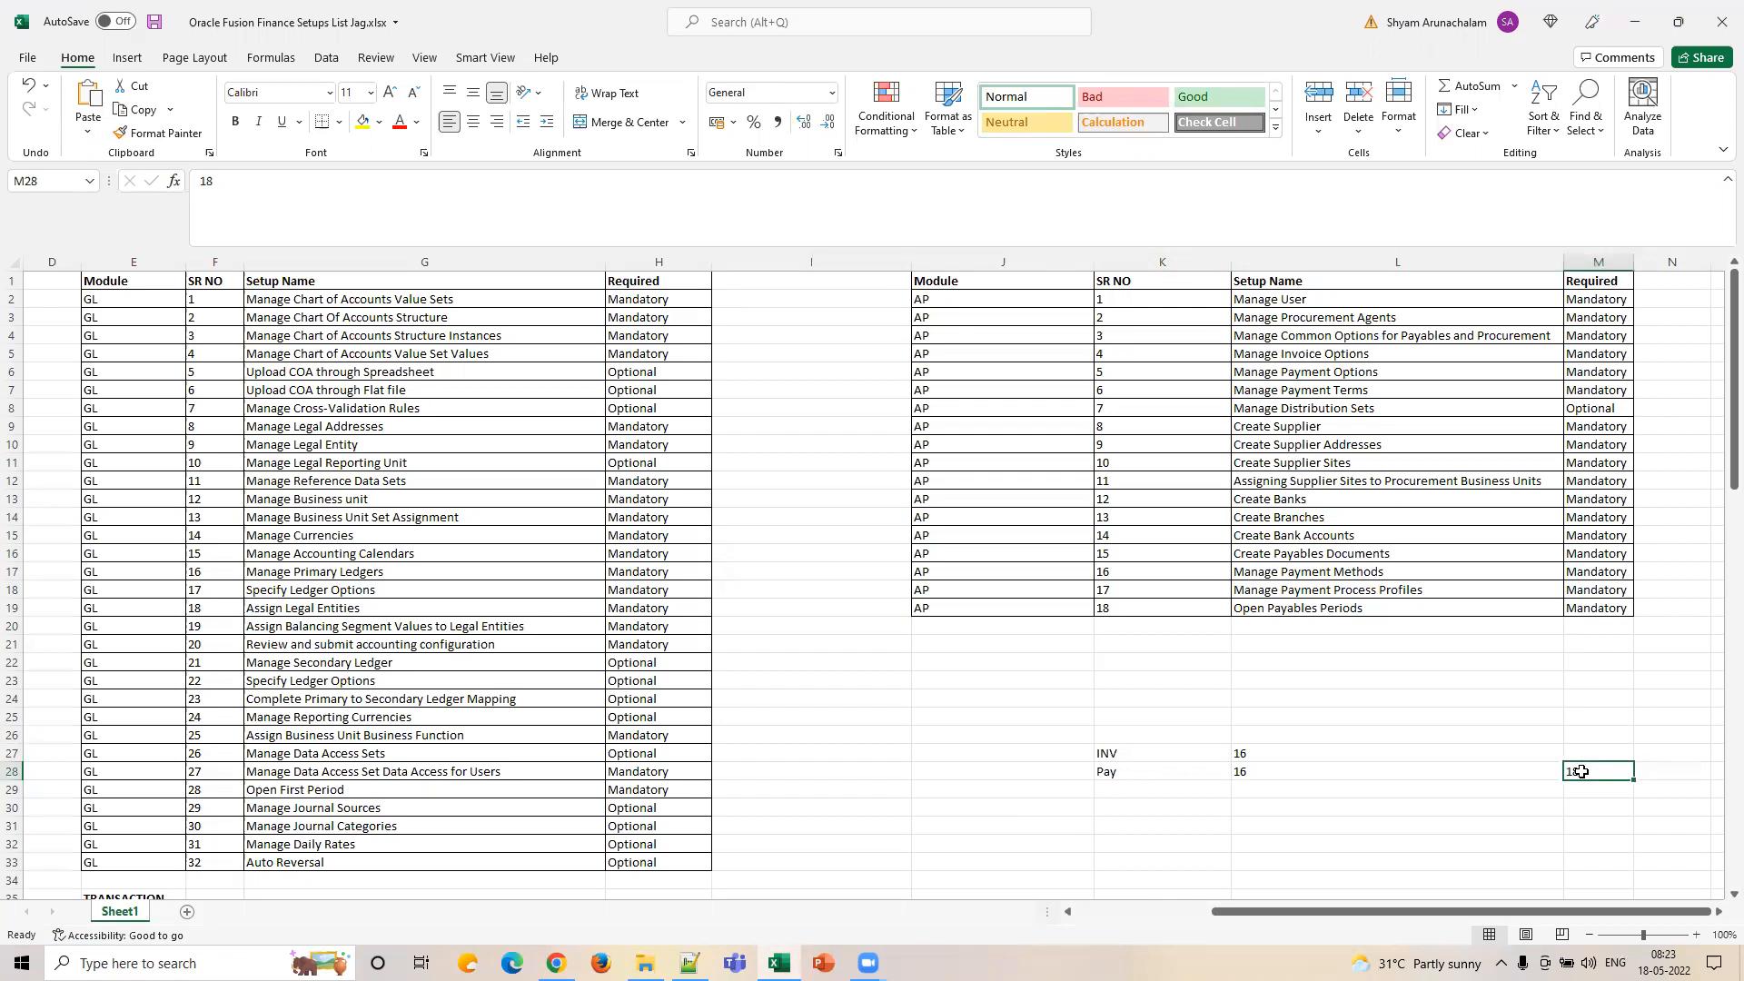
{"action": "left_click", "coordinate": [1314, 770]}
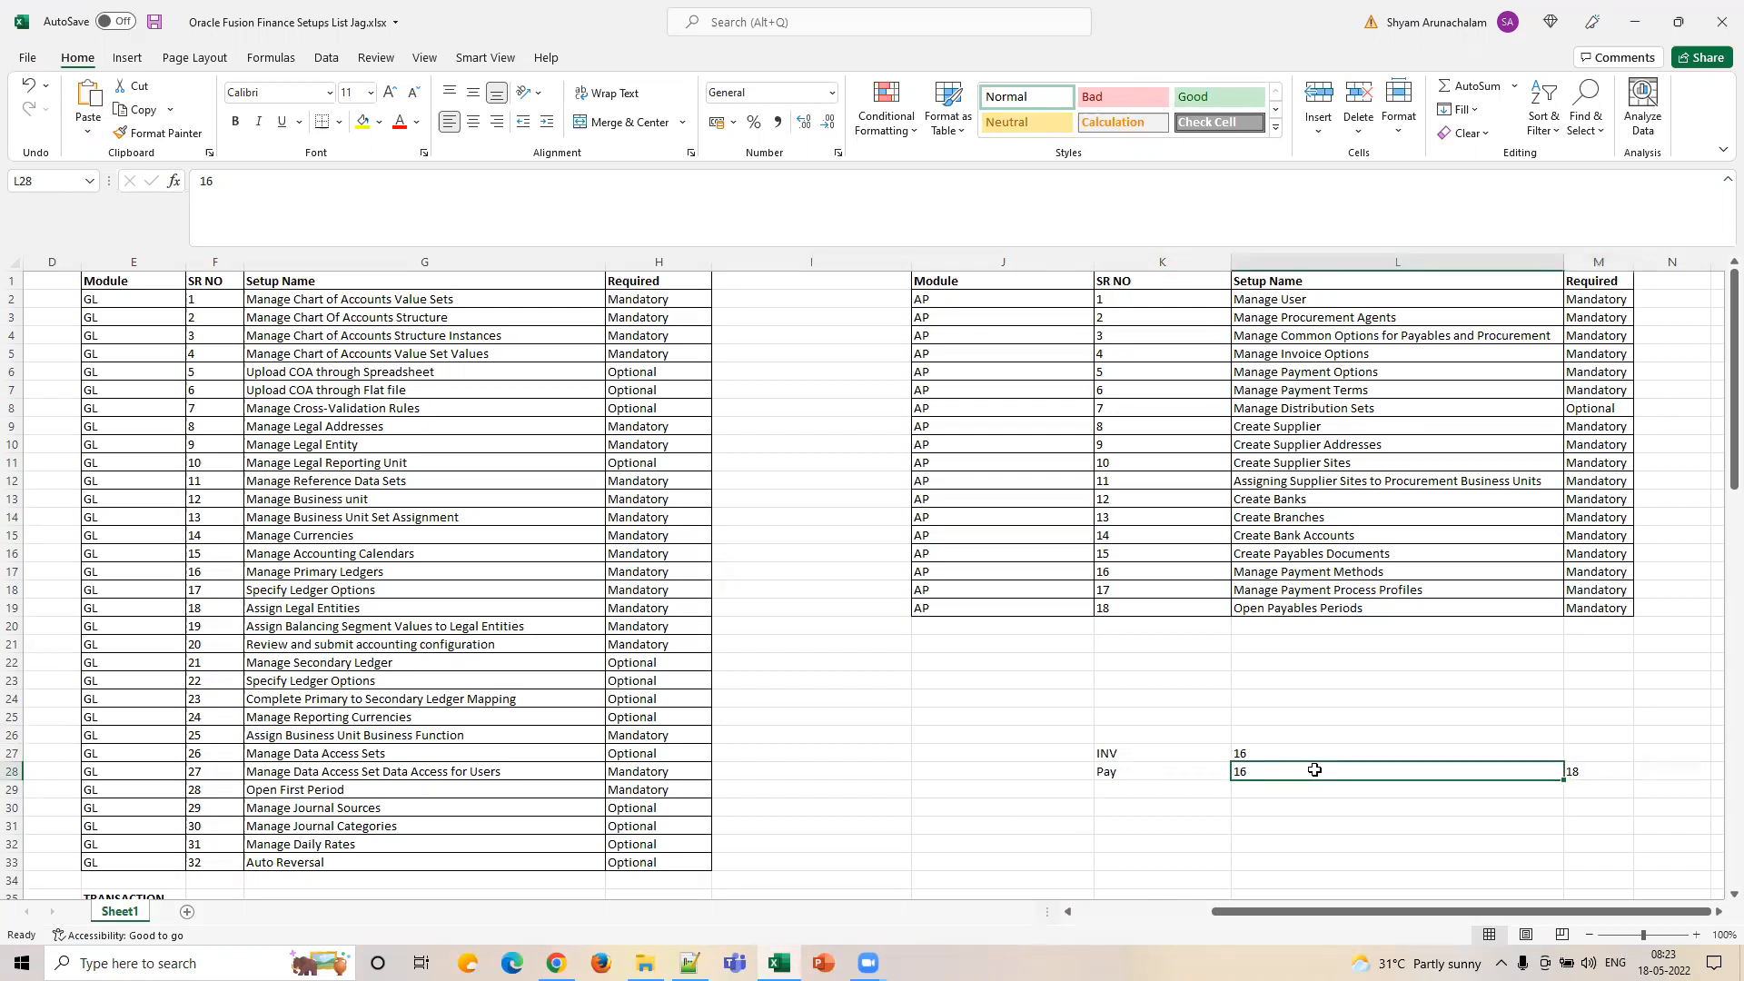
{"action": "left_click", "coordinate": [1598, 777]}
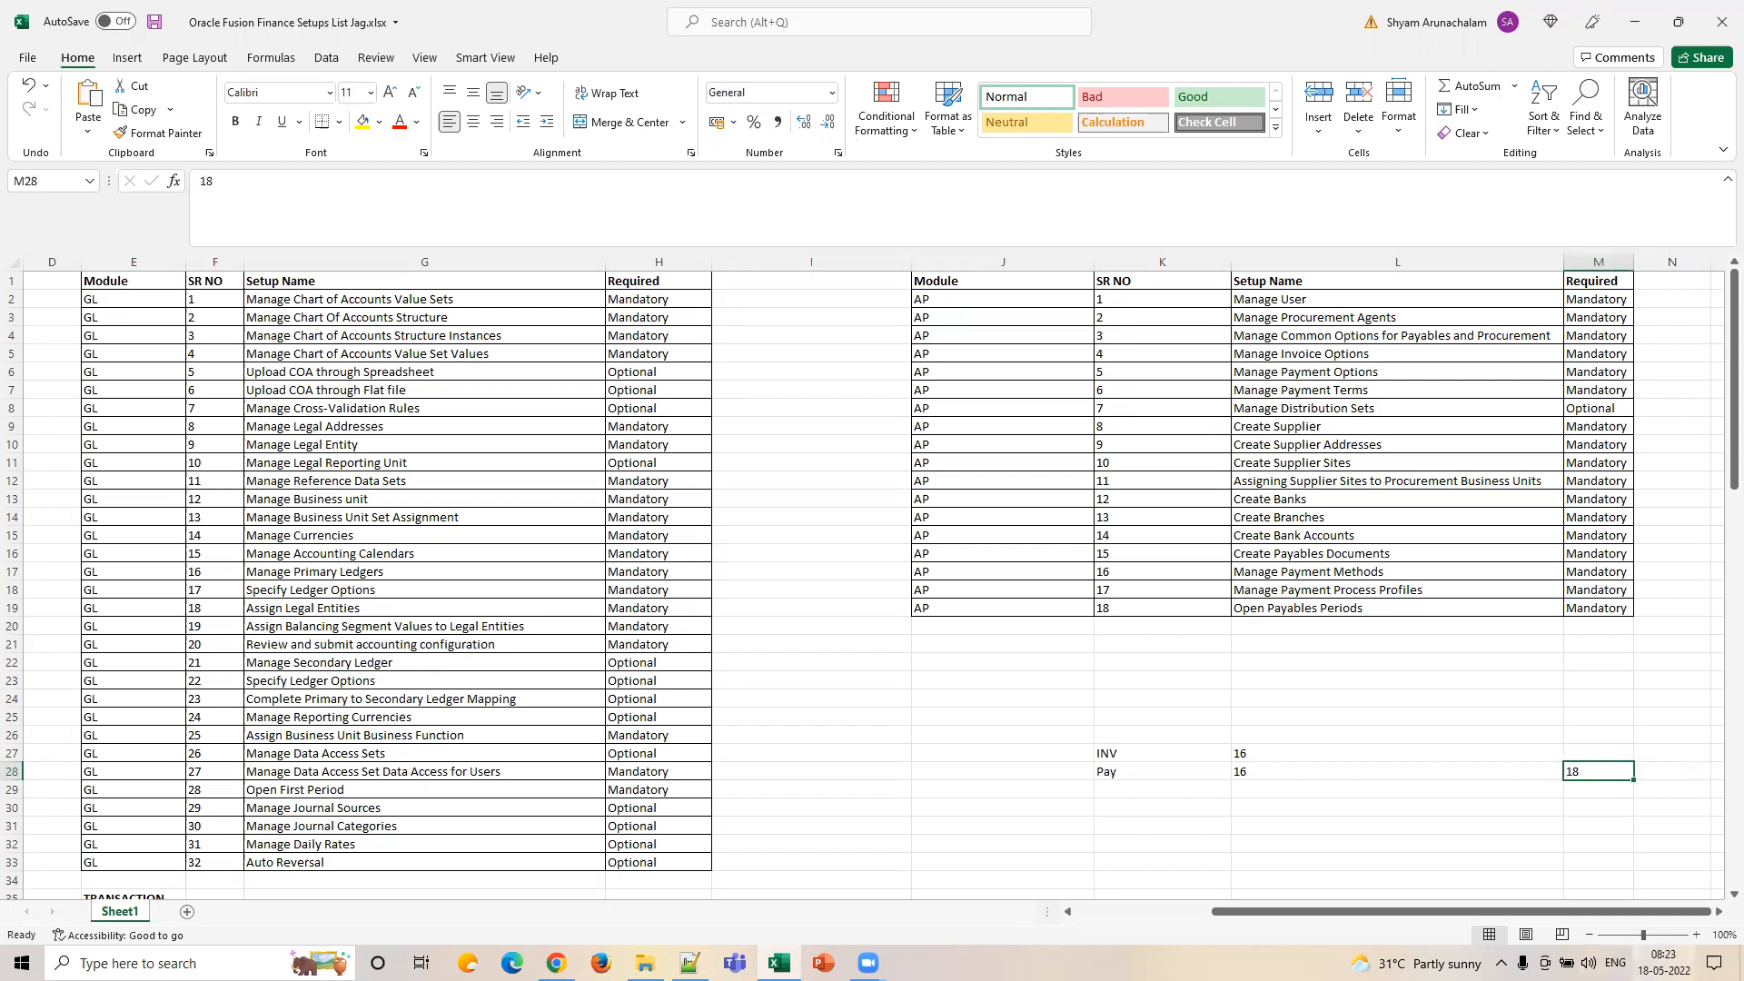
{"action": "left_click_drag", "start_coordinate": [1097, 729], "coordinate": [1612, 787]}
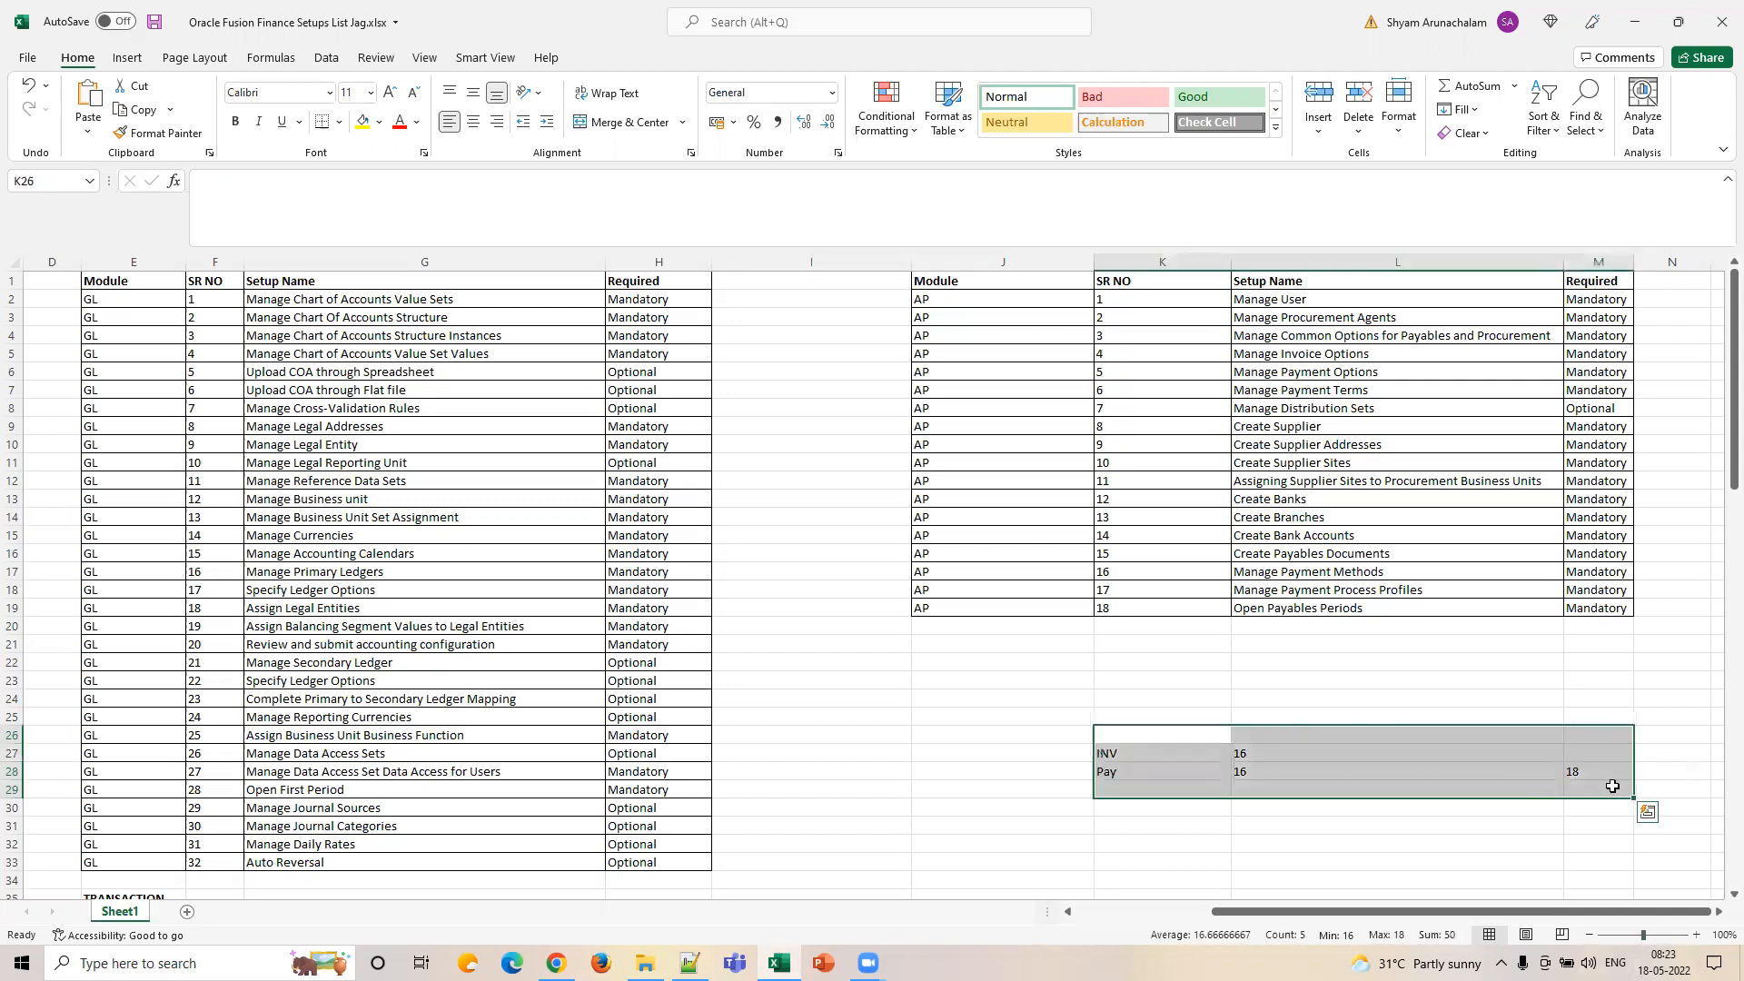
Examine the Disbursement Bank Account and Remit-to Account fields on the Create Payment page in the browser.
{"action": "key", "text": "alt+Tab"}
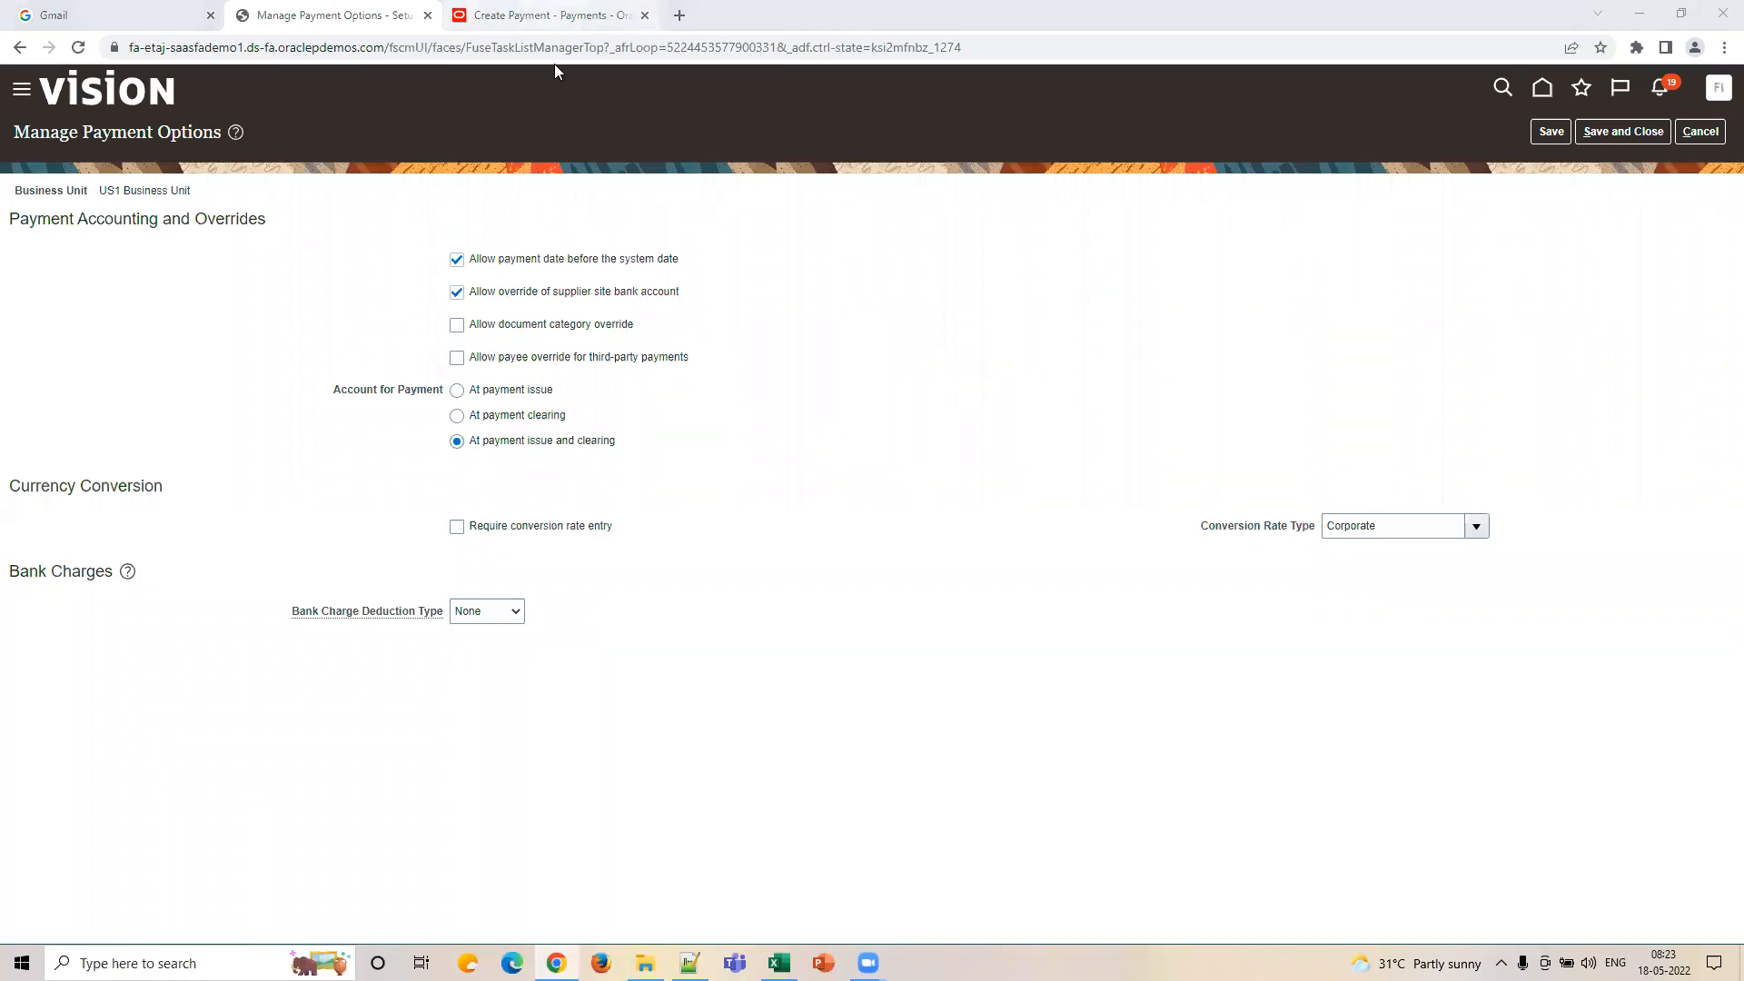
{"action": "key", "text": "ctrl+Tab"}
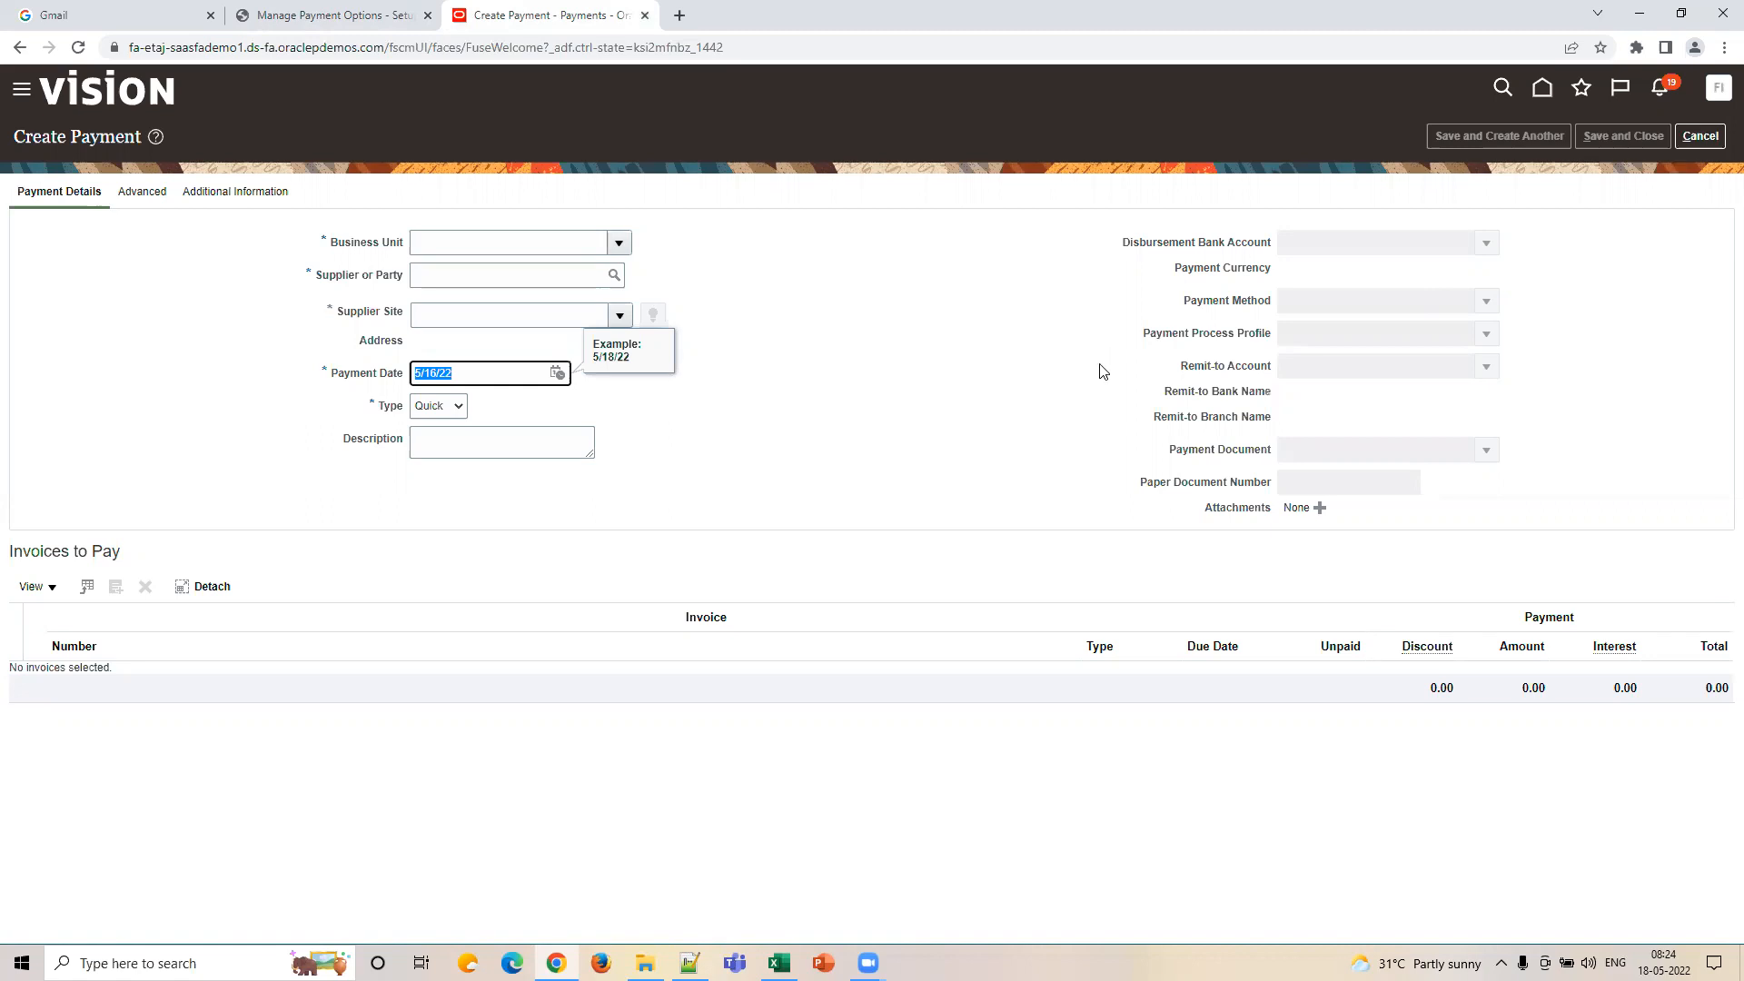
{"action": "triple_click", "coordinate": [1178, 245]}
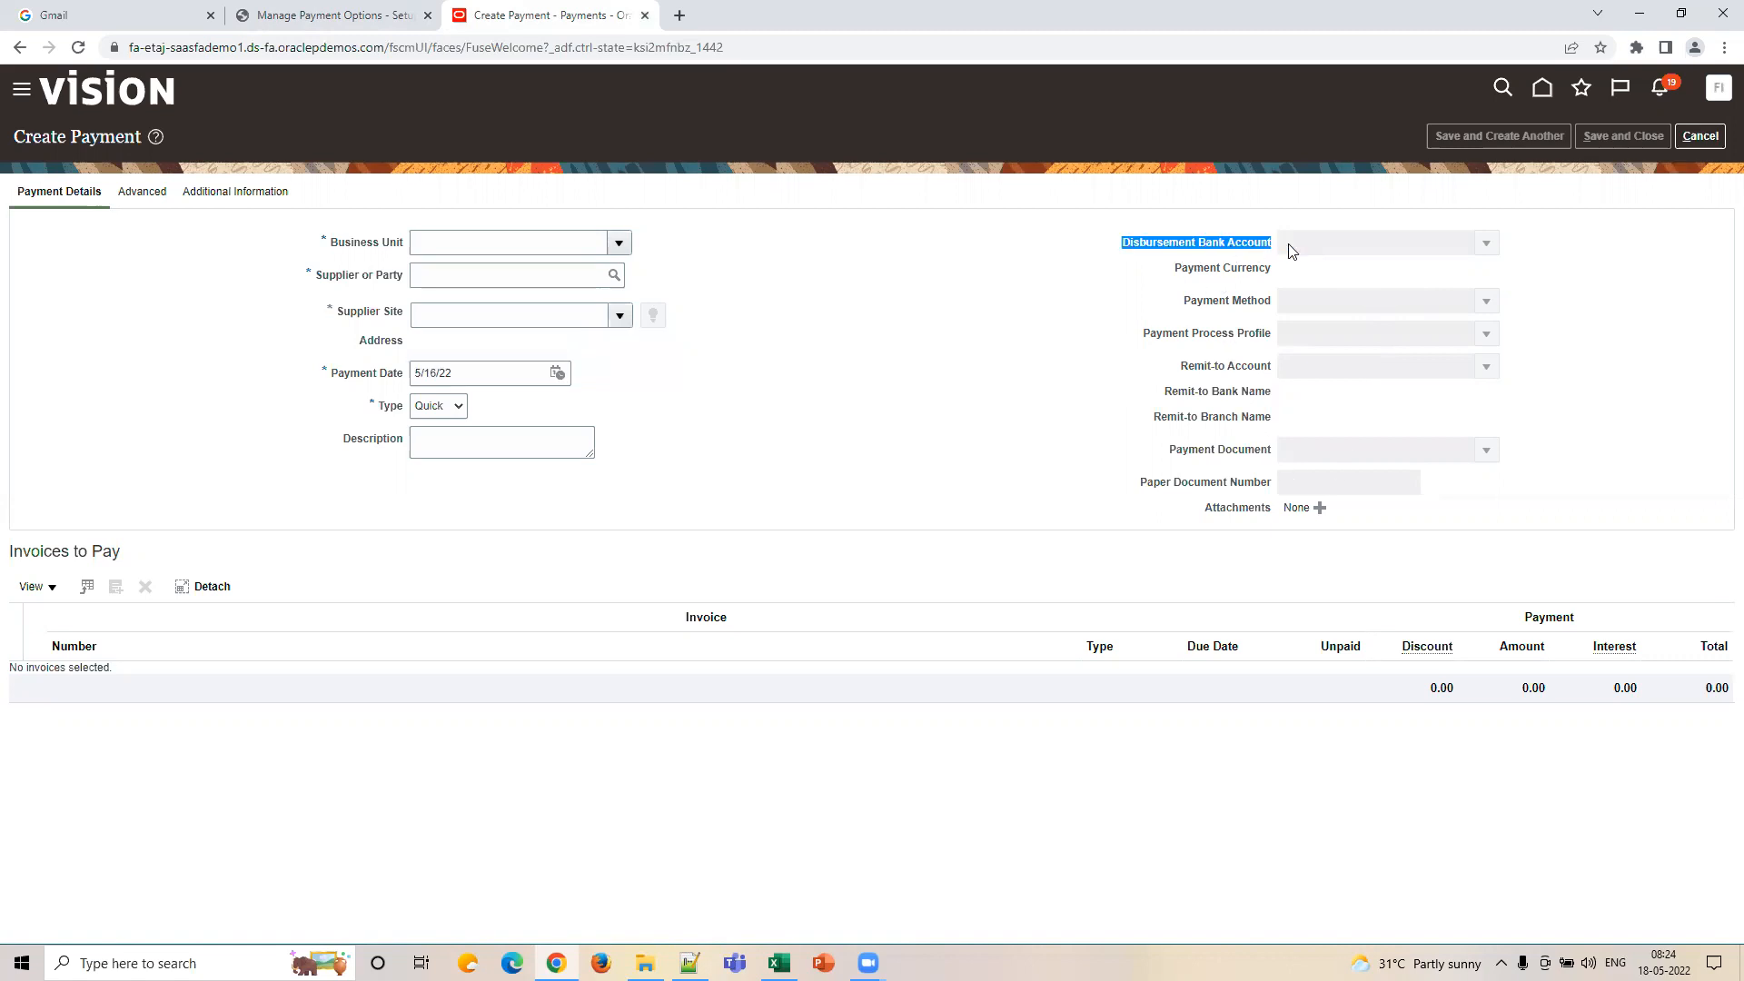
{"action": "triple_click", "coordinate": [1213, 372]}
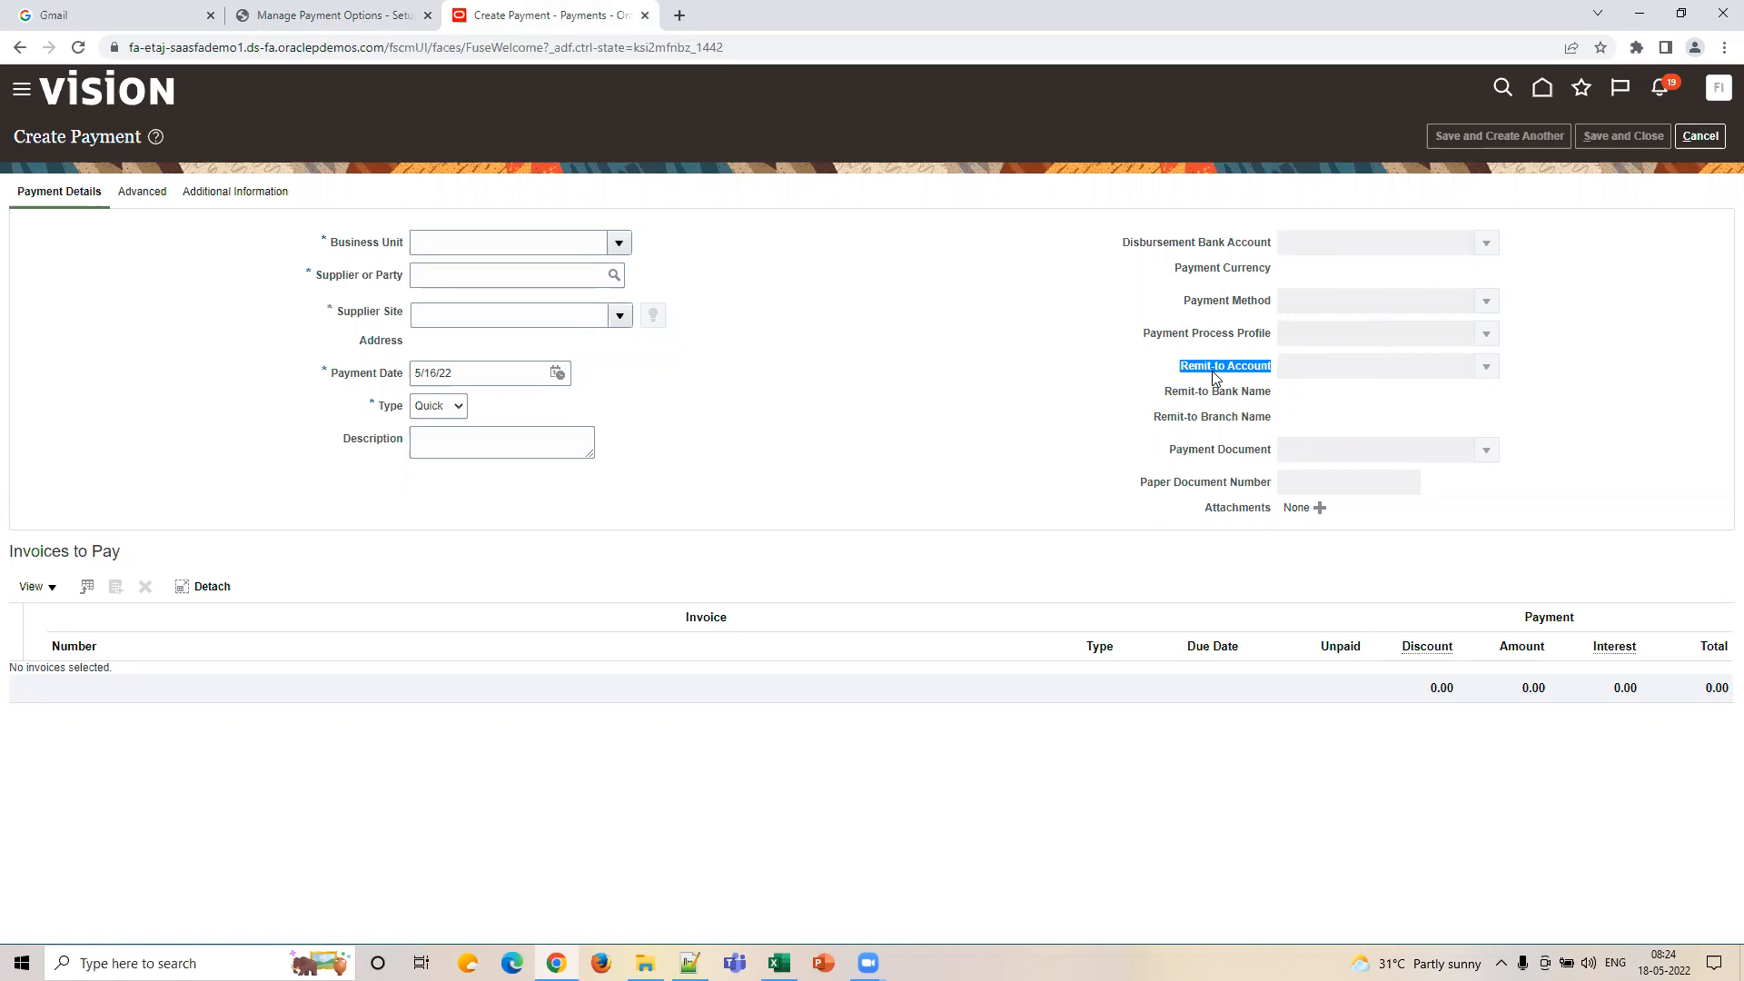
{"action": "double_click", "coordinate": [1154, 244]}
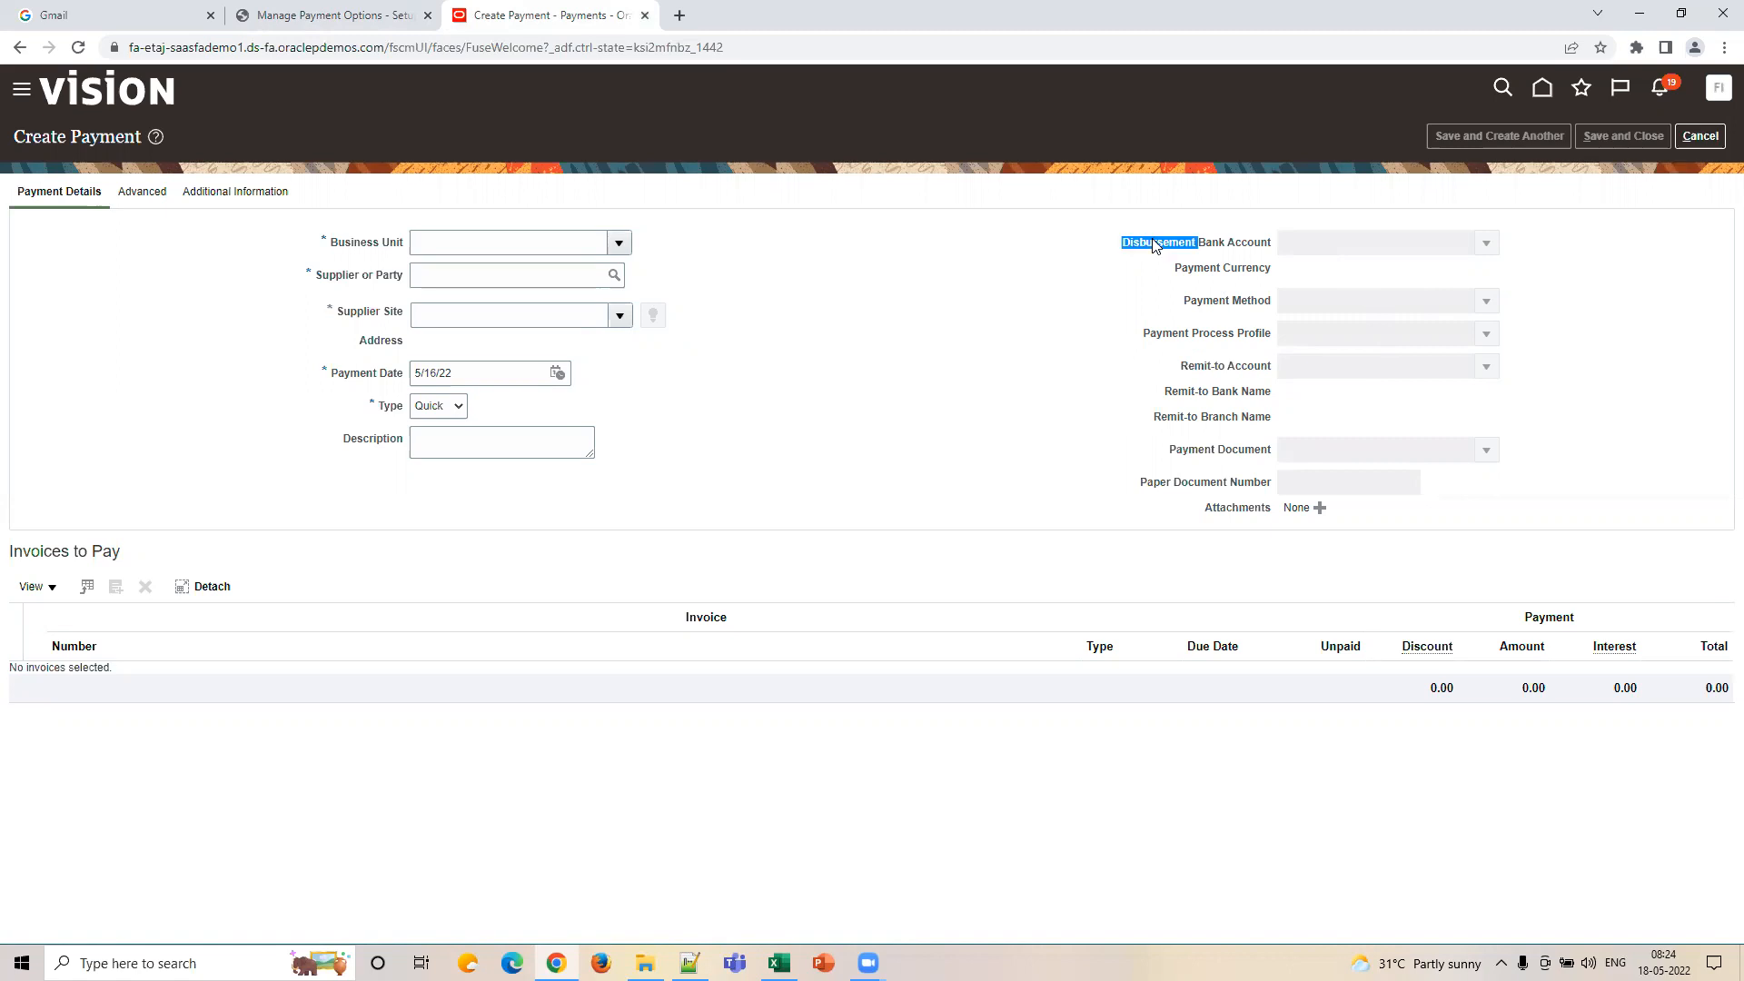
{"action": "left_click", "coordinate": [1217, 373]}
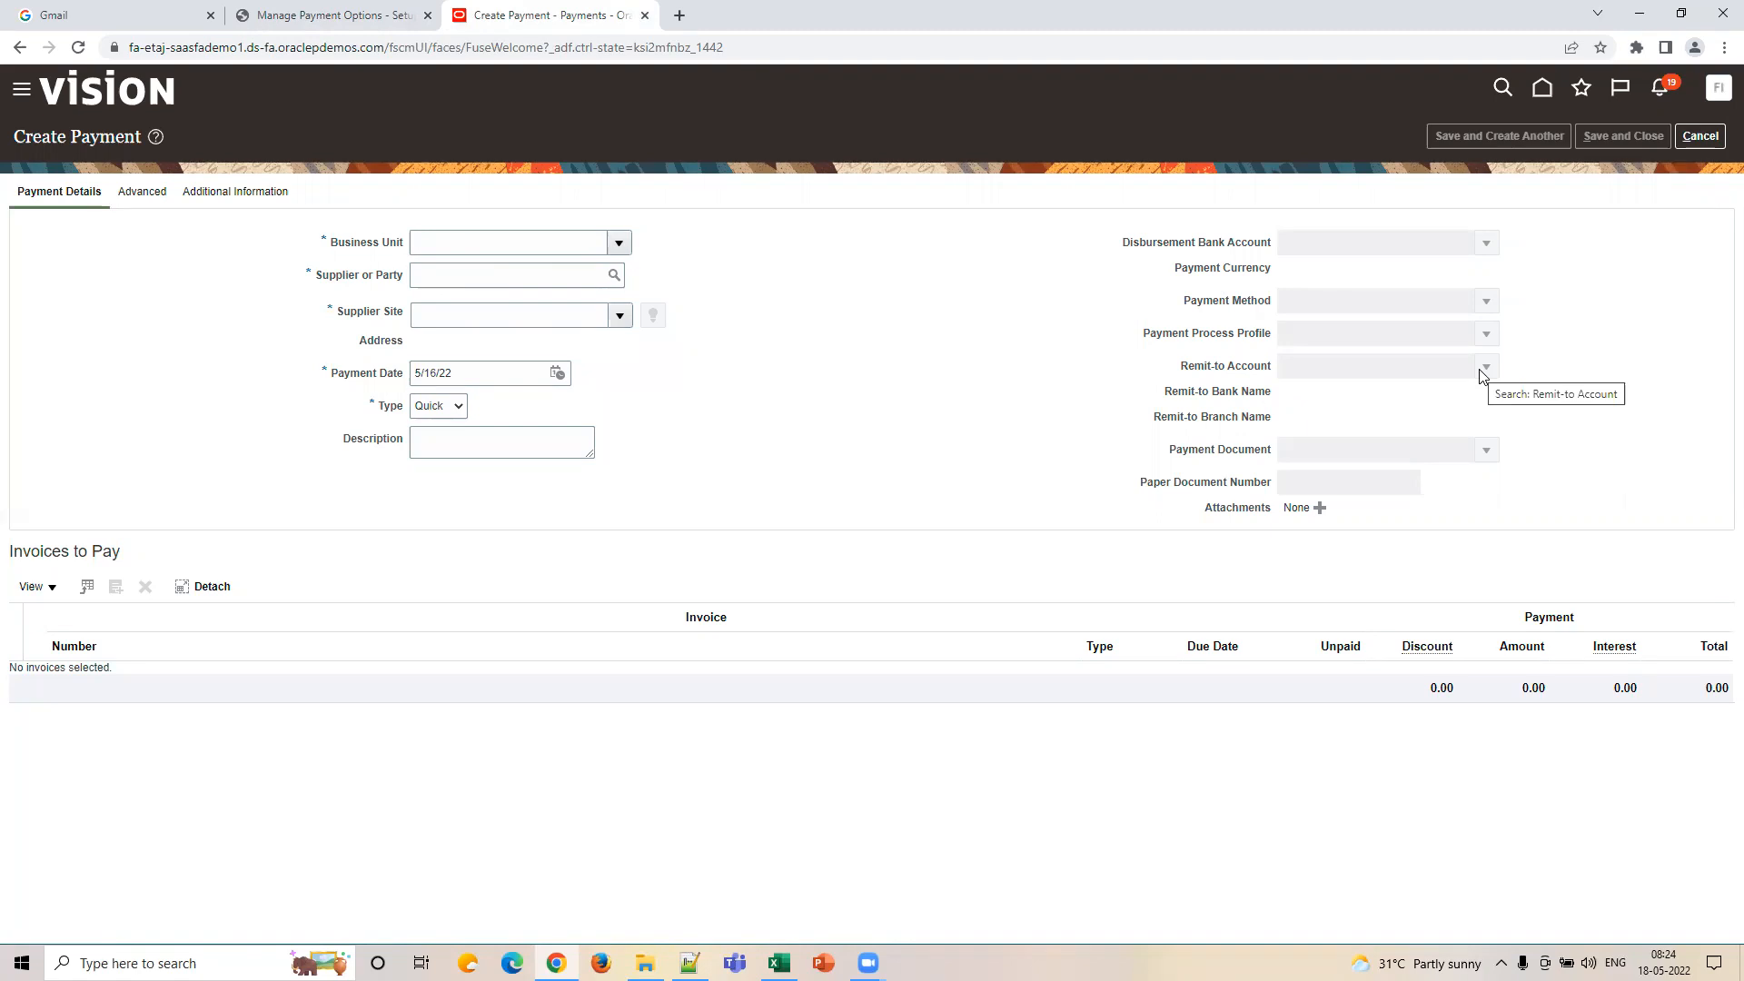
Compare the override choices in Manage Payment Options with the Document Category fields in the payment's advanced details.
{"action": "left_click", "coordinate": [363, 18]}
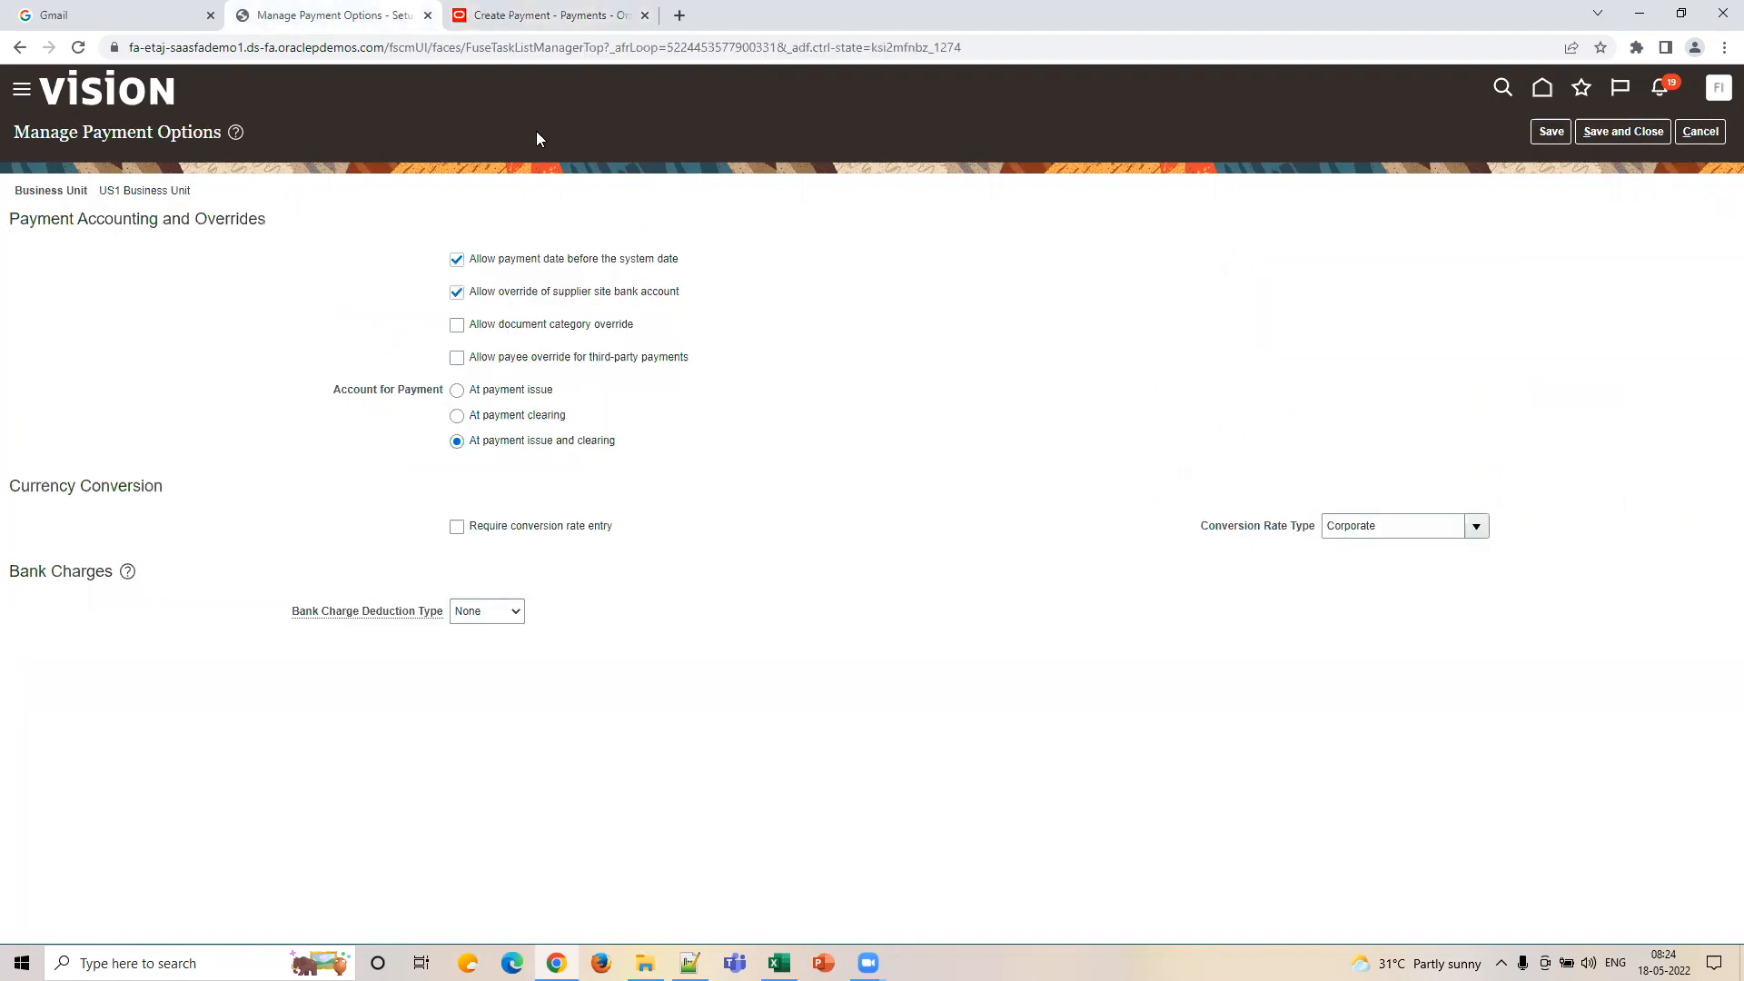
{"action": "left_click", "coordinate": [559, 32]}
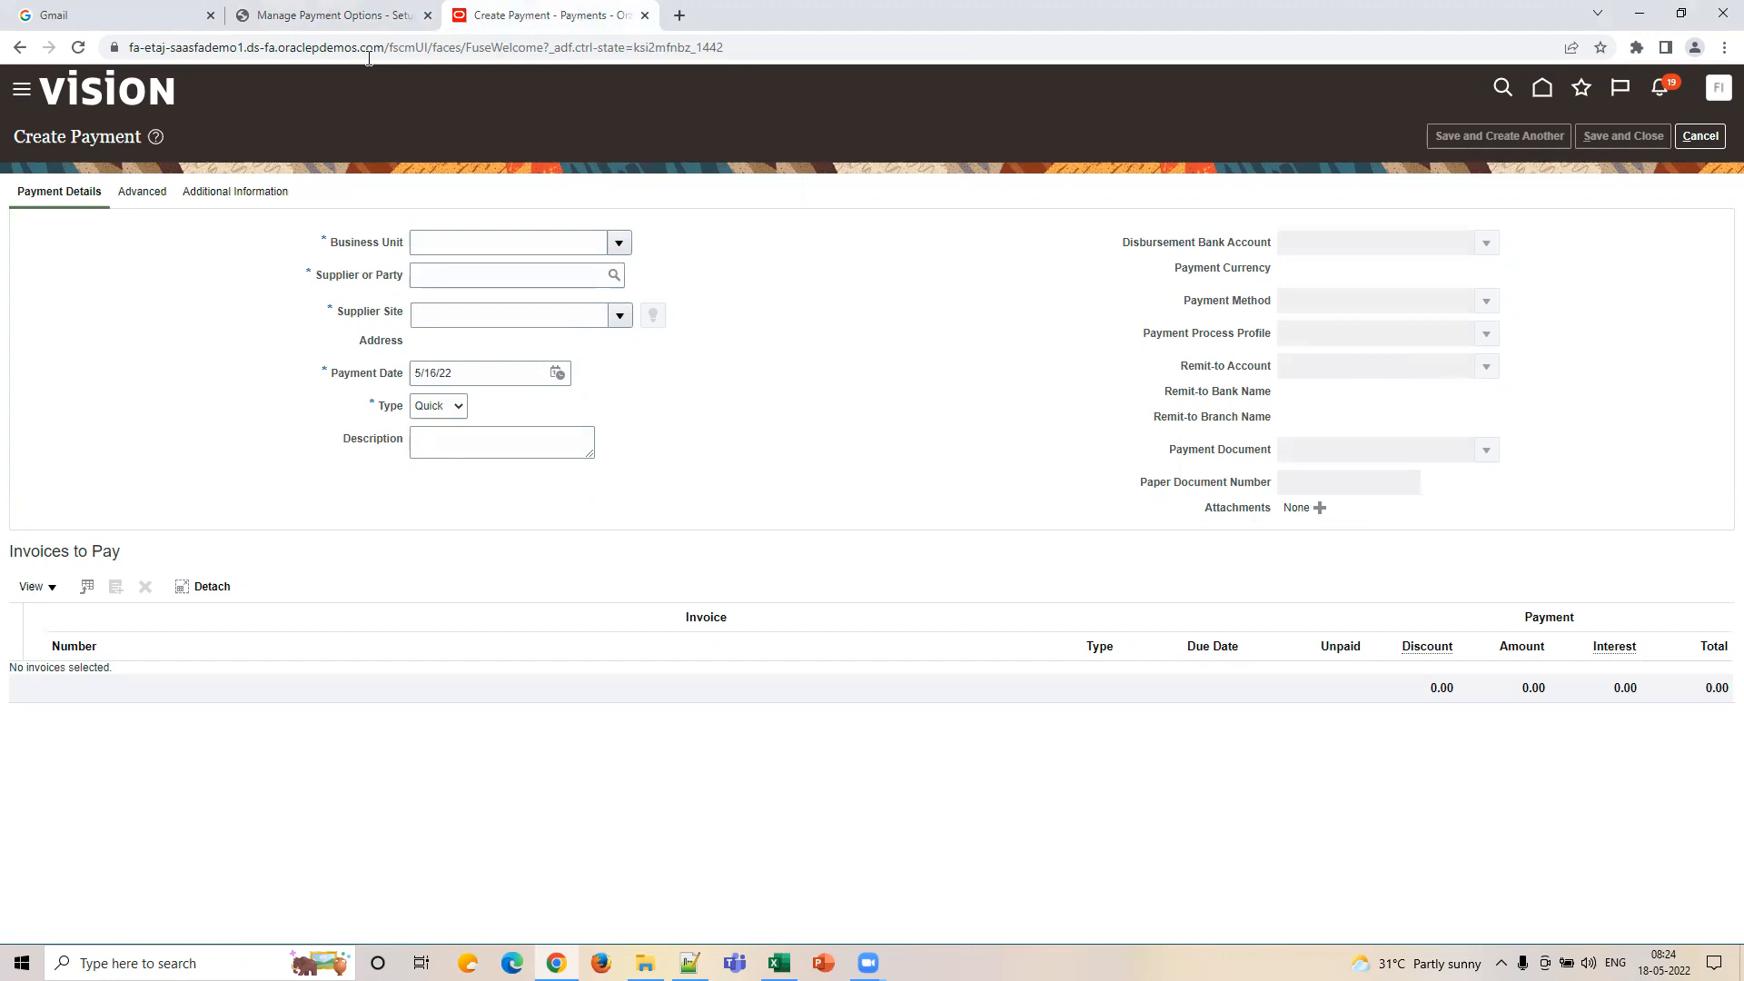
{"action": "left_click", "coordinate": [317, 24]}
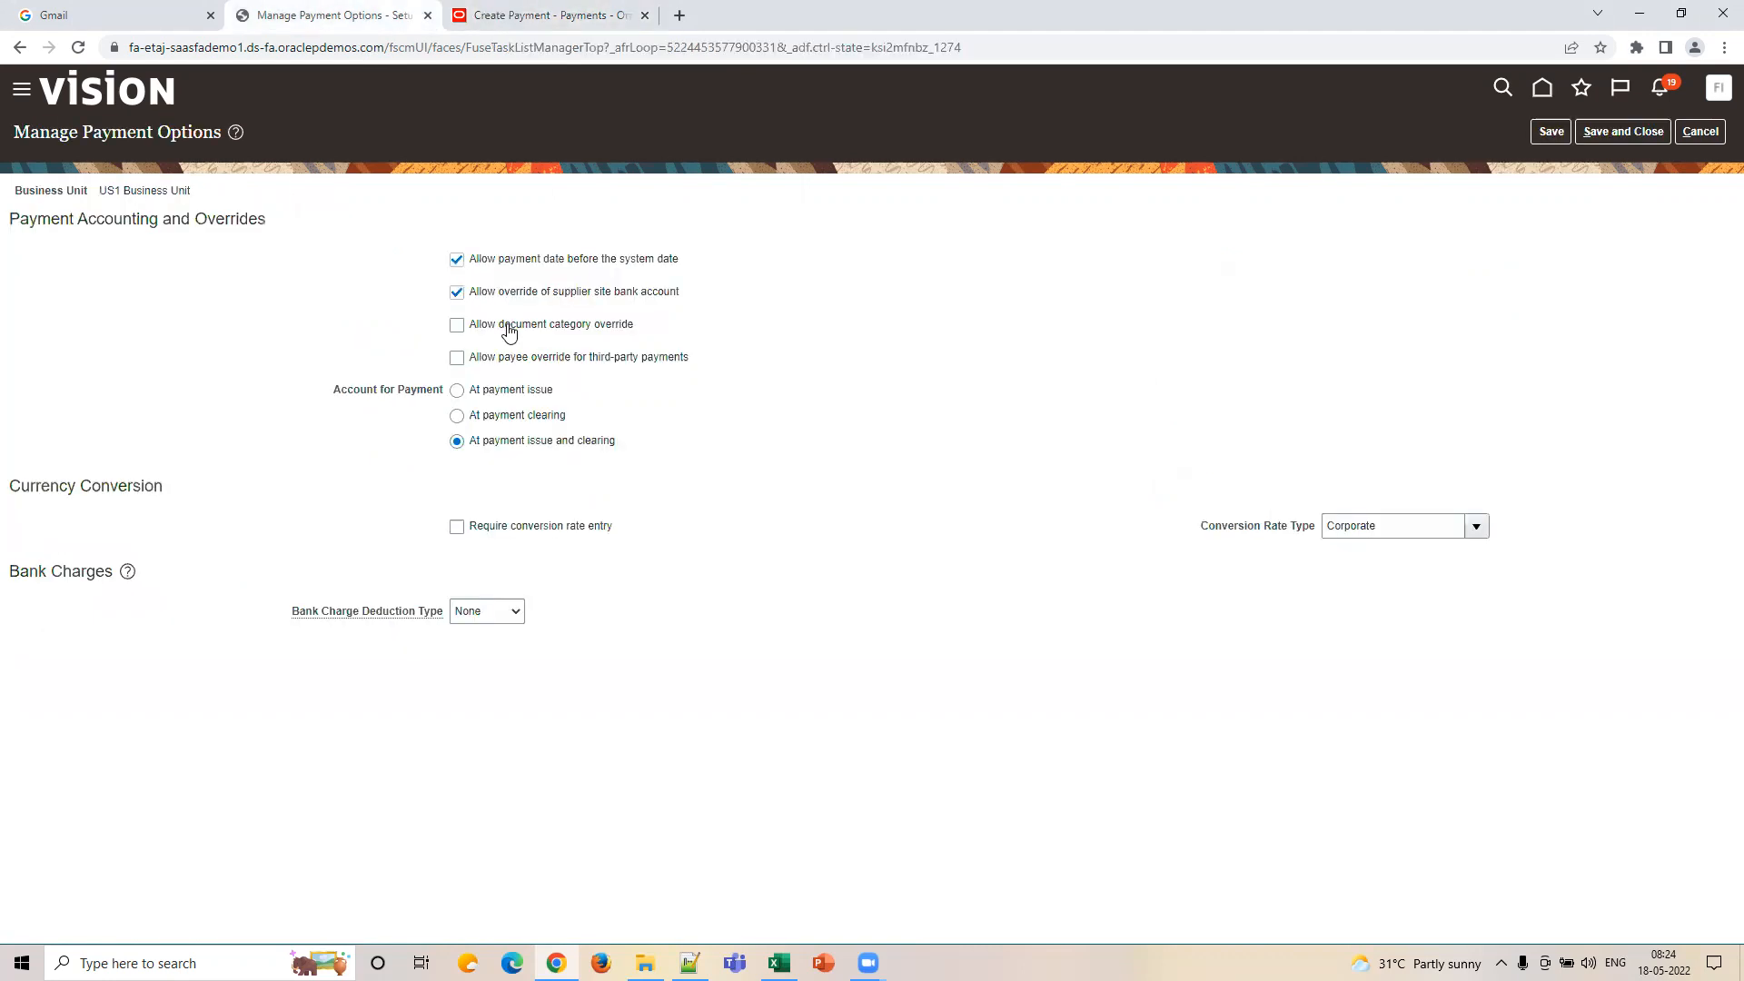
{"action": "left_click", "coordinate": [508, 22]}
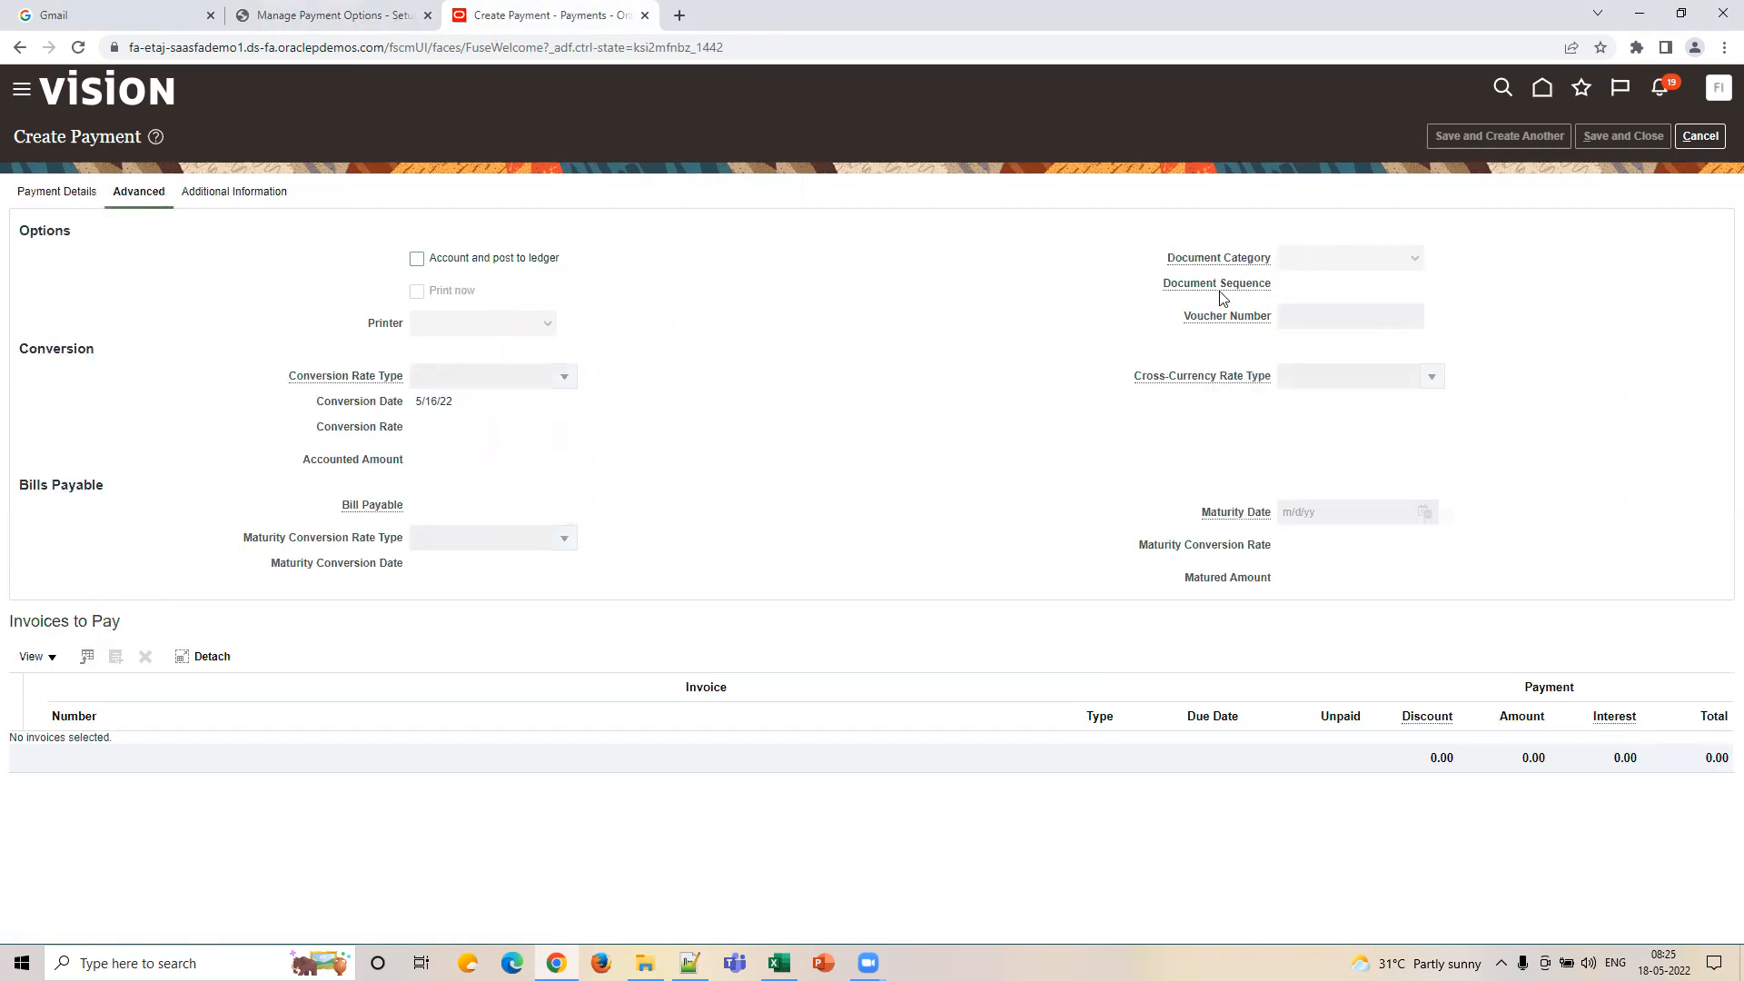
Examine the Account for Payment choices in the Manage Payment Options page.
{"action": "left_click", "coordinate": [413, 11]}
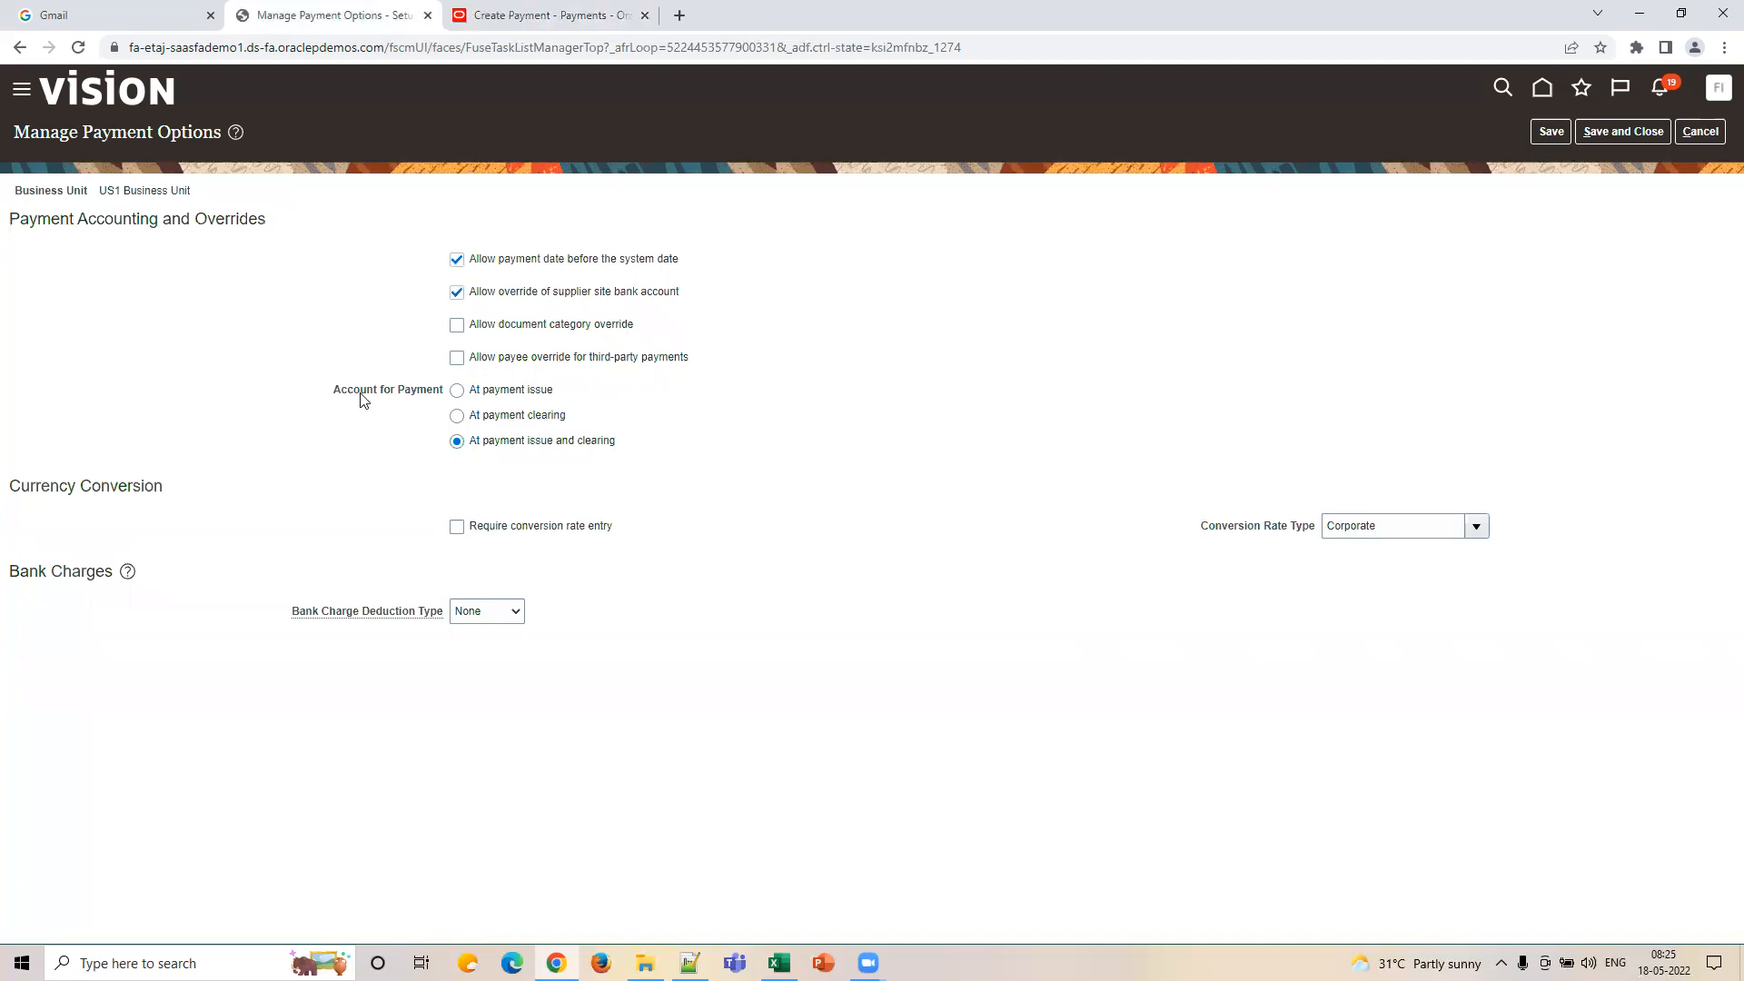
{"action": "left_click_drag", "start_coordinate": [329, 388], "coordinate": [781, 504]}
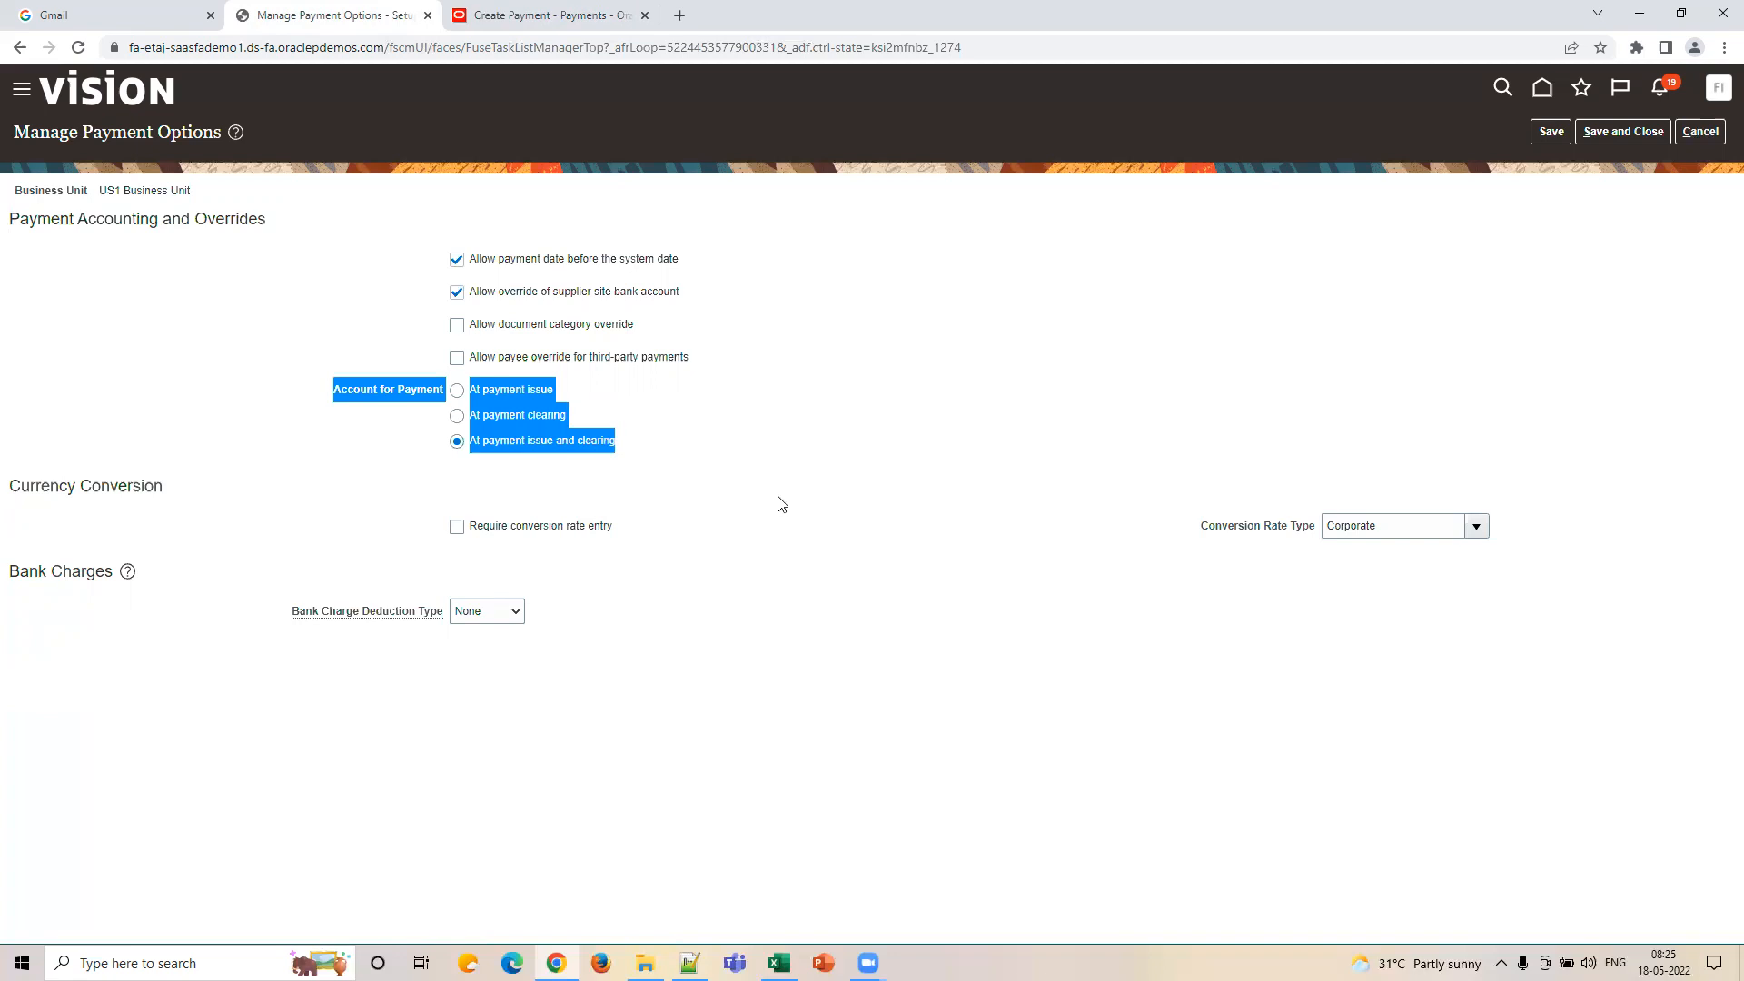
{"action": "left_click_drag", "start_coordinate": [885, 570], "coordinate": [1001, 639]}
Switch to the Excel setup list and start an invoice entry with INV in J24, DR in K24 and CR in K25.
{"action": "left_click", "coordinate": [780, 963]}
{"action": "left_click", "coordinate": [978, 694]}
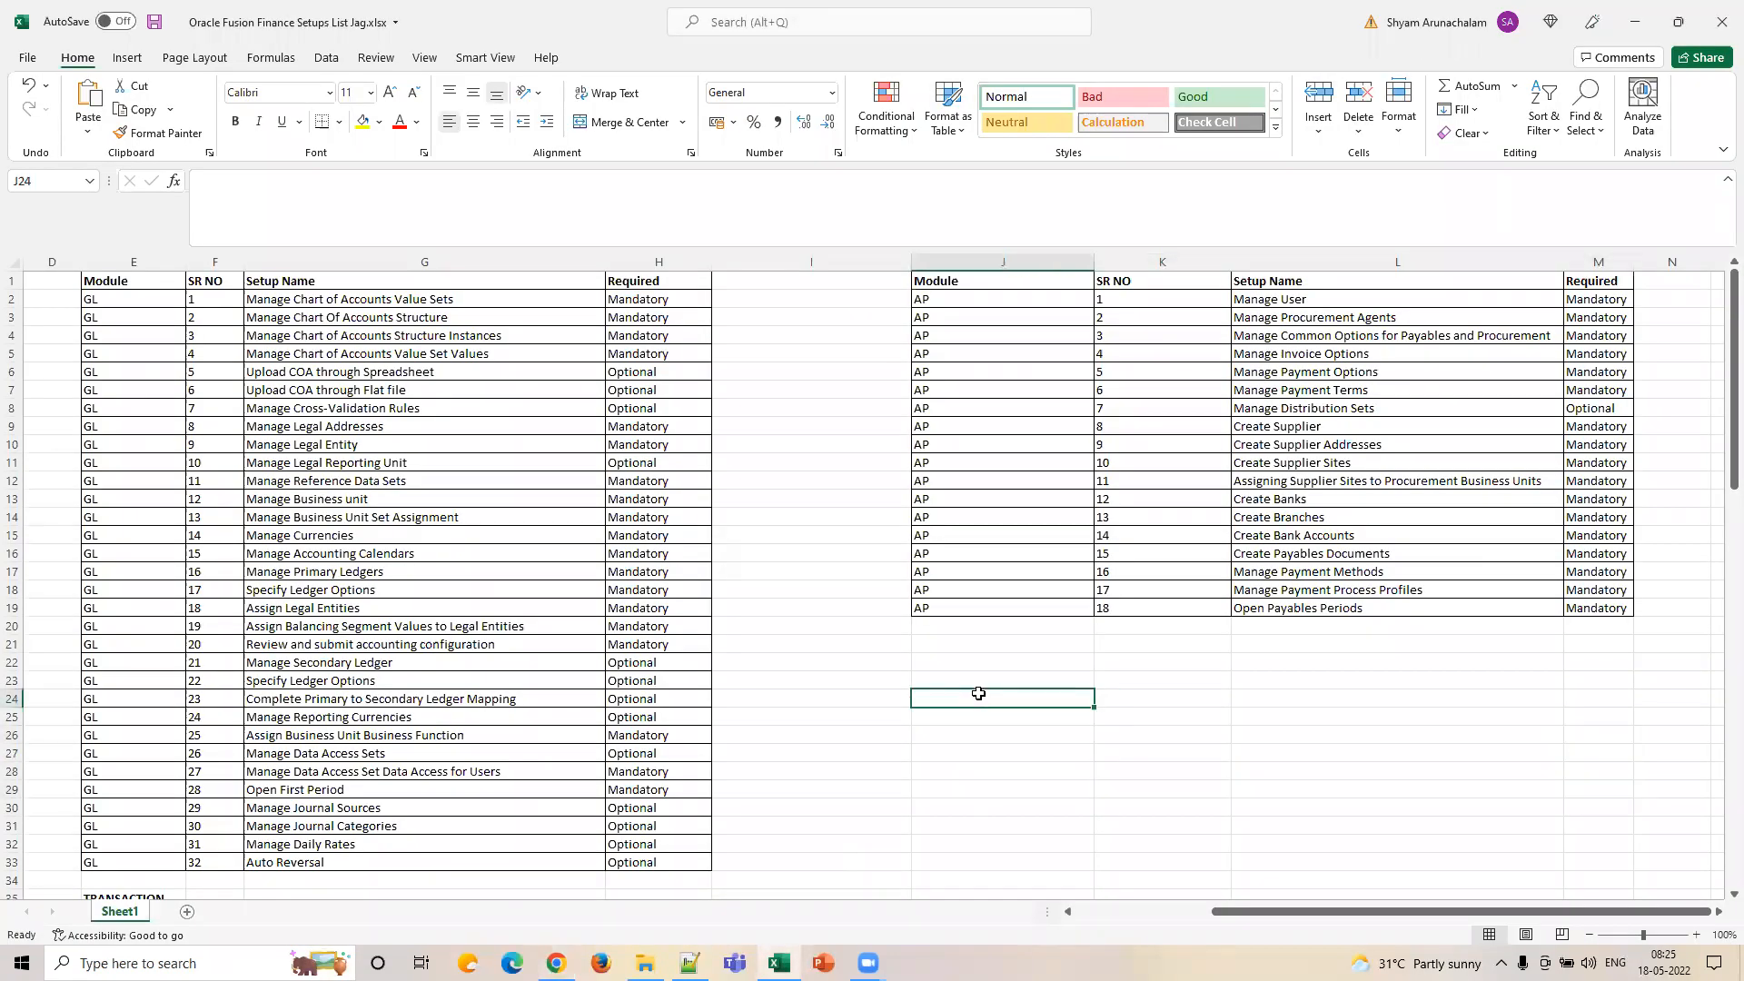
{"action": "type", "text": "INV"}
{"action": "key", "text": "Tab"}
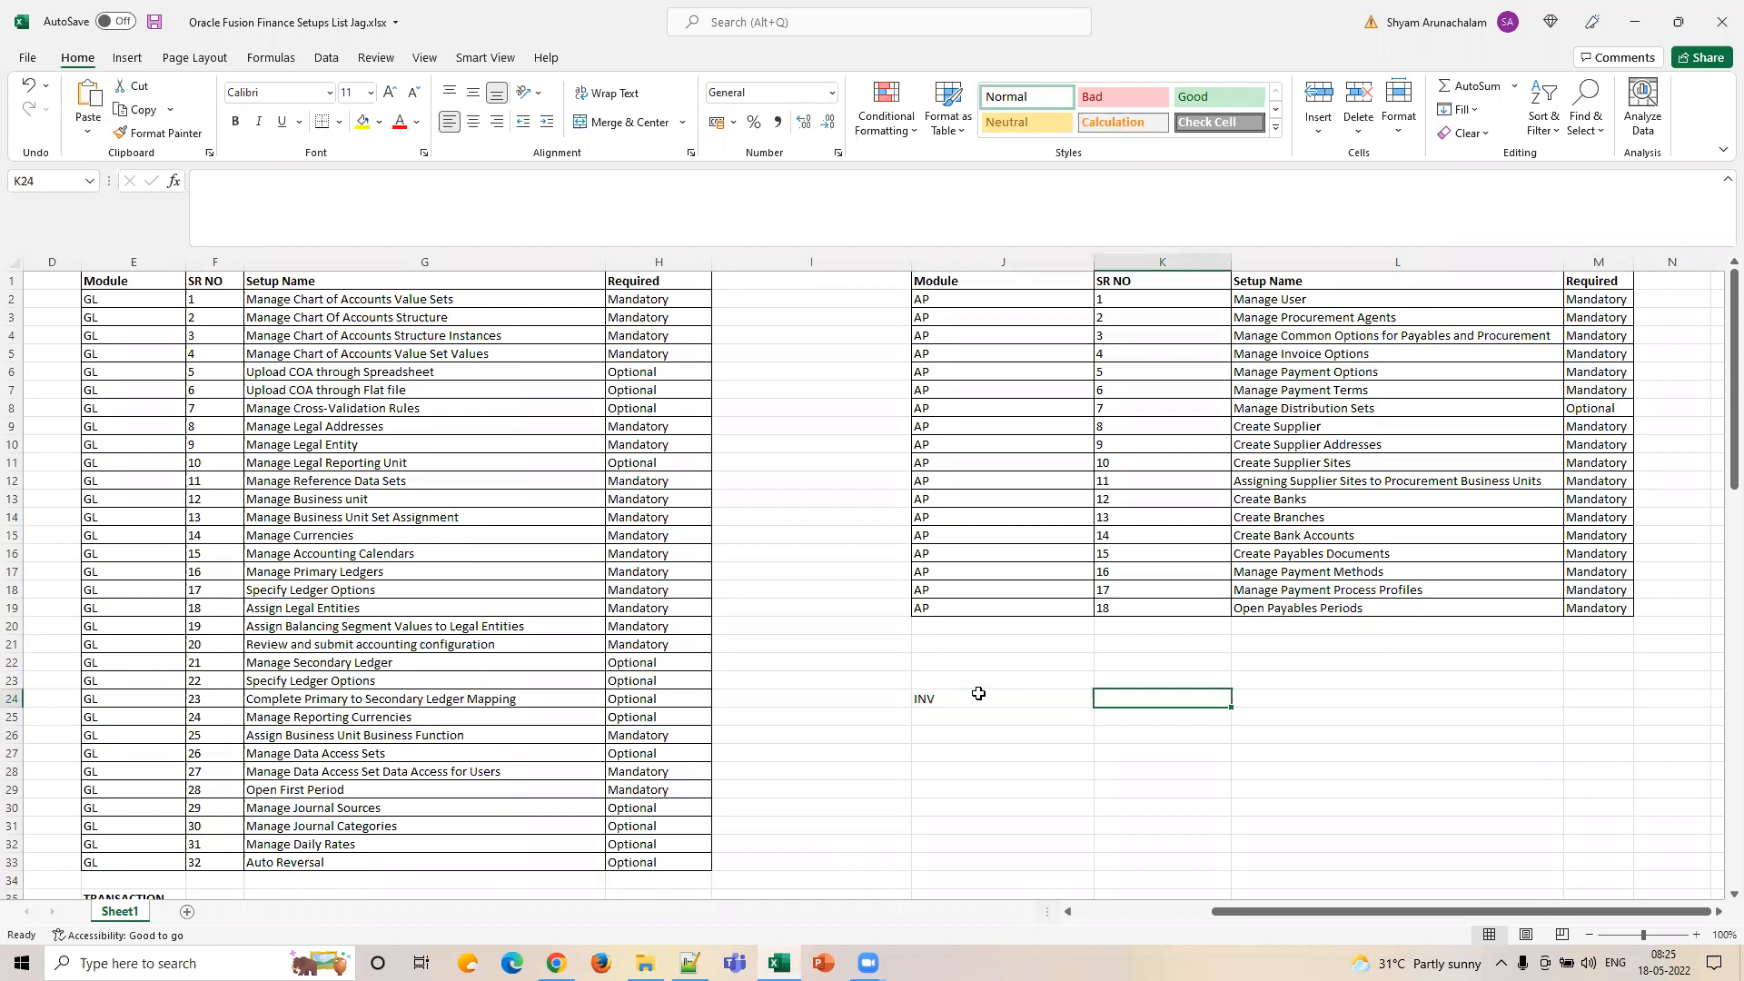
{"action": "type", "text": "DR"}
{"action": "key", "text": "Down"}
{"action": "type", "text": "CR"}
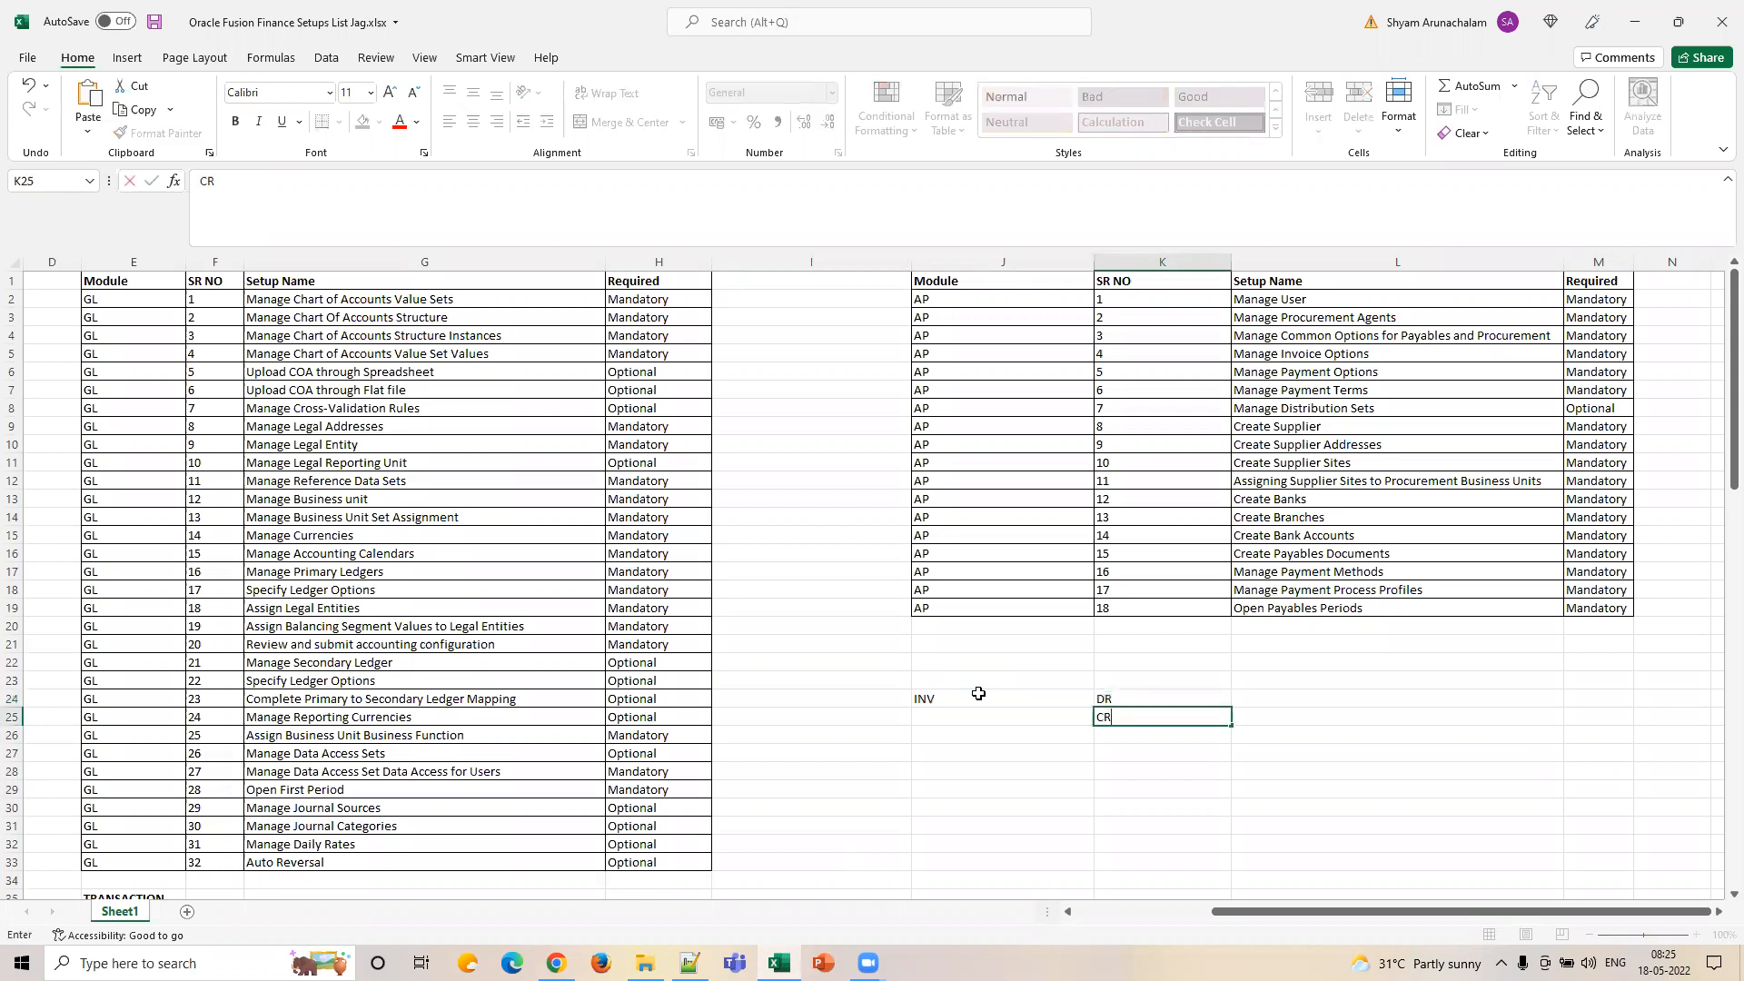
Enter Expense as the debit account in L24 and Liability as the credit account in L25.
{"action": "key", "text": "Right"}
{"action": "key", "text": "Up"}
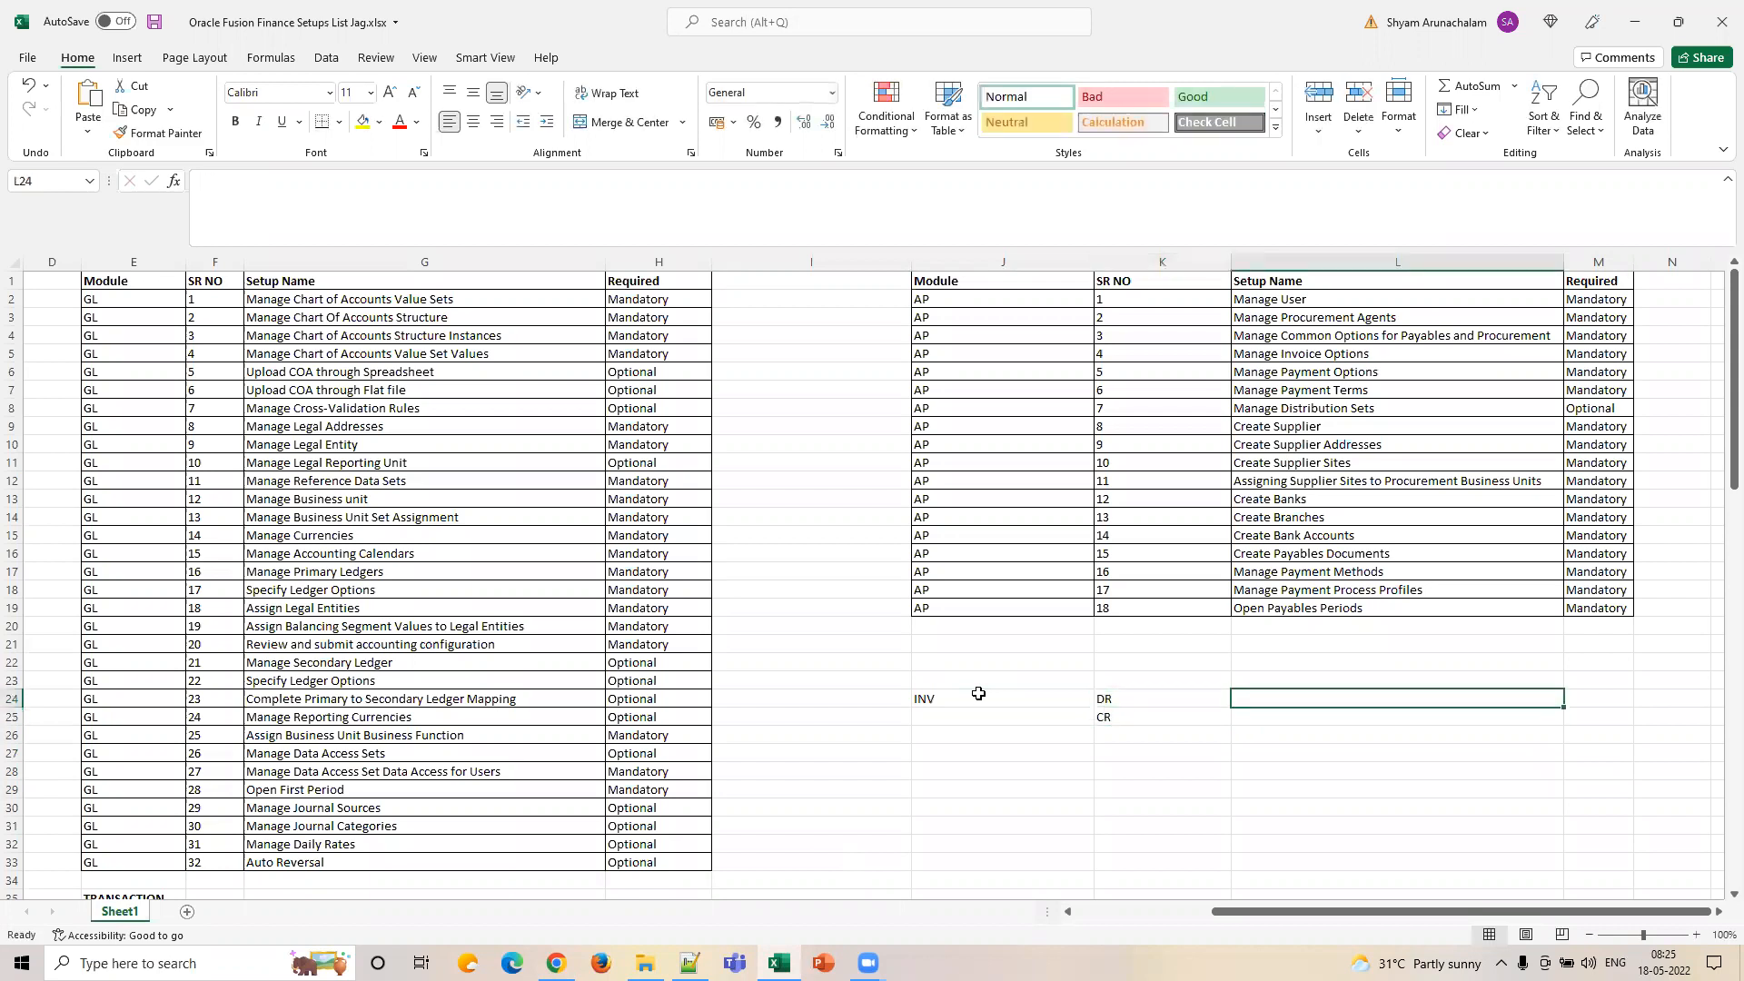
{"action": "type", "text": "Expense"}
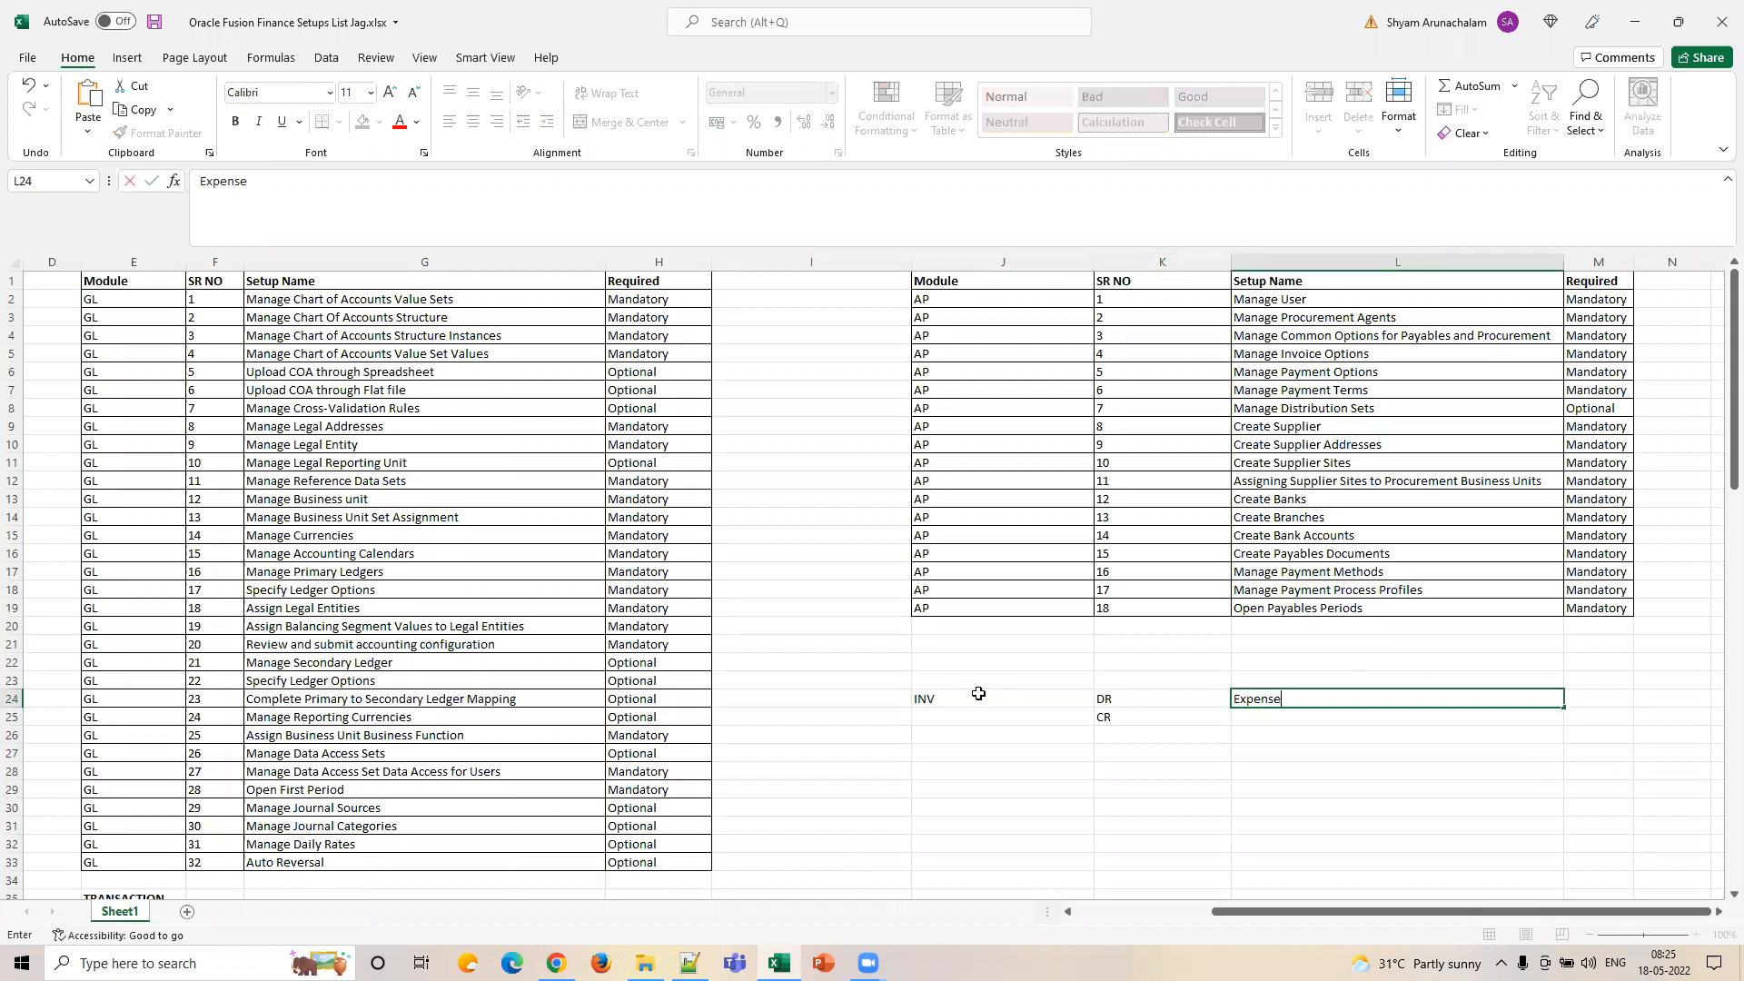
{"action": "key", "text": "Return"}
{"action": "key", "text": "Up"}
{"action": "key", "text": "Down"}
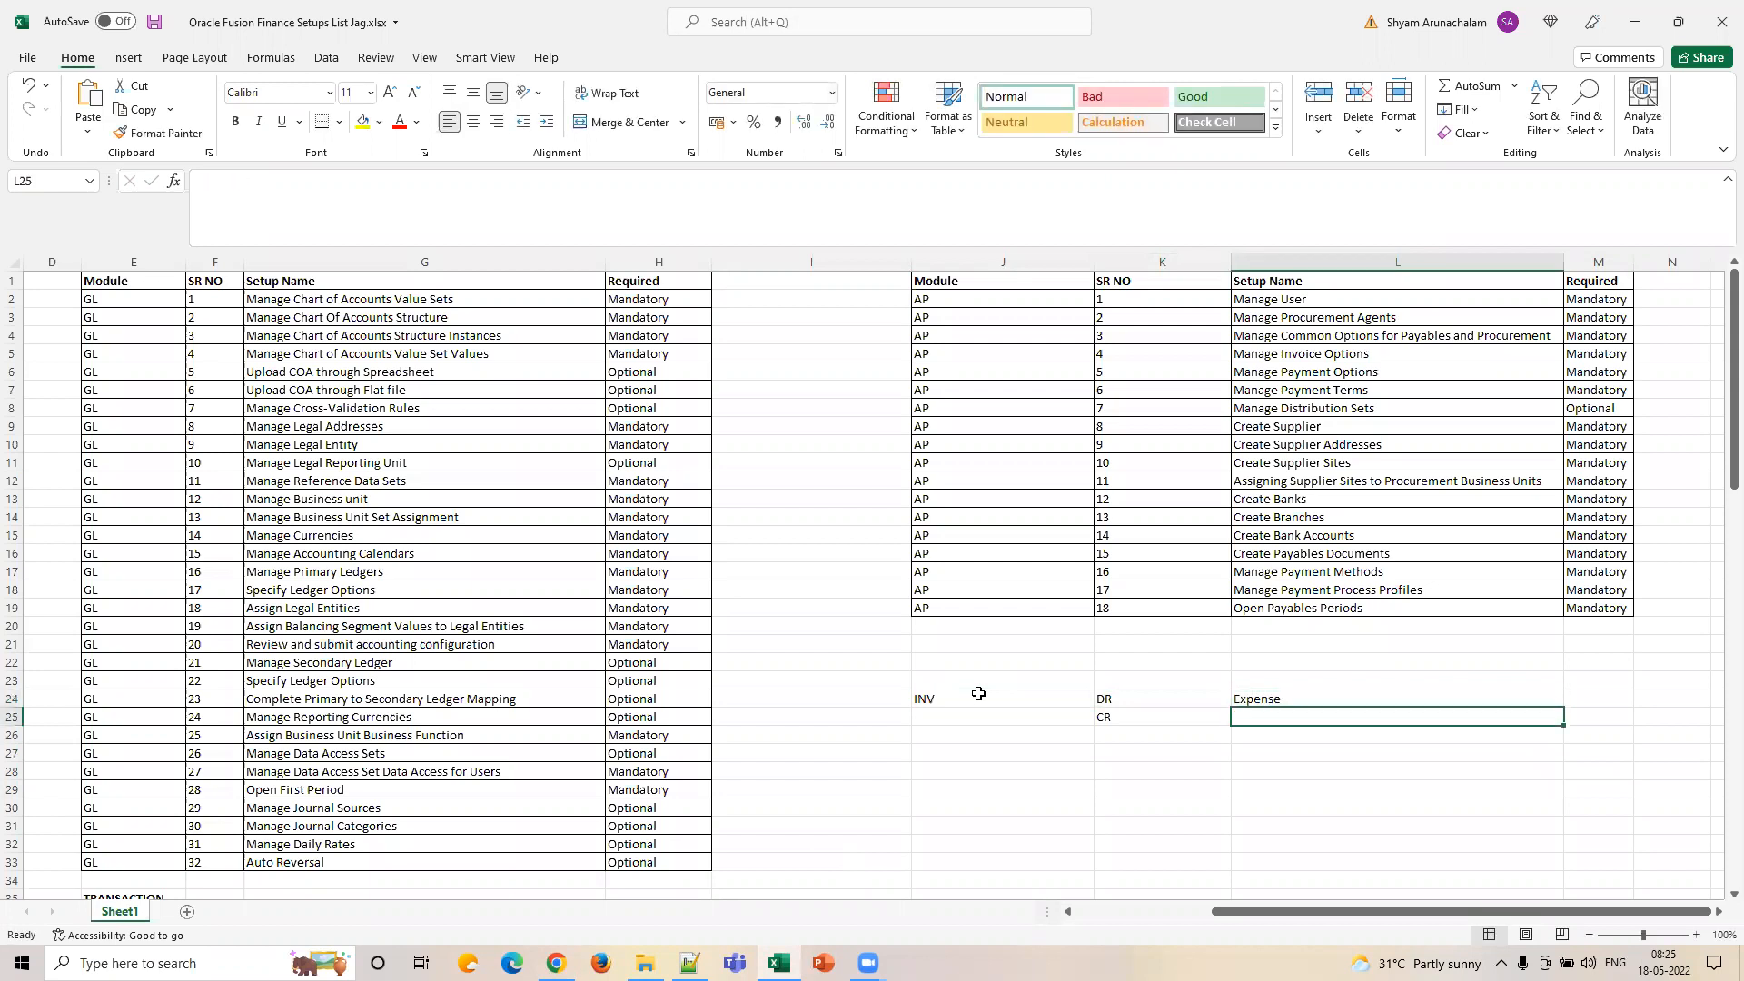
{"action": "type", "text": "Liability"}
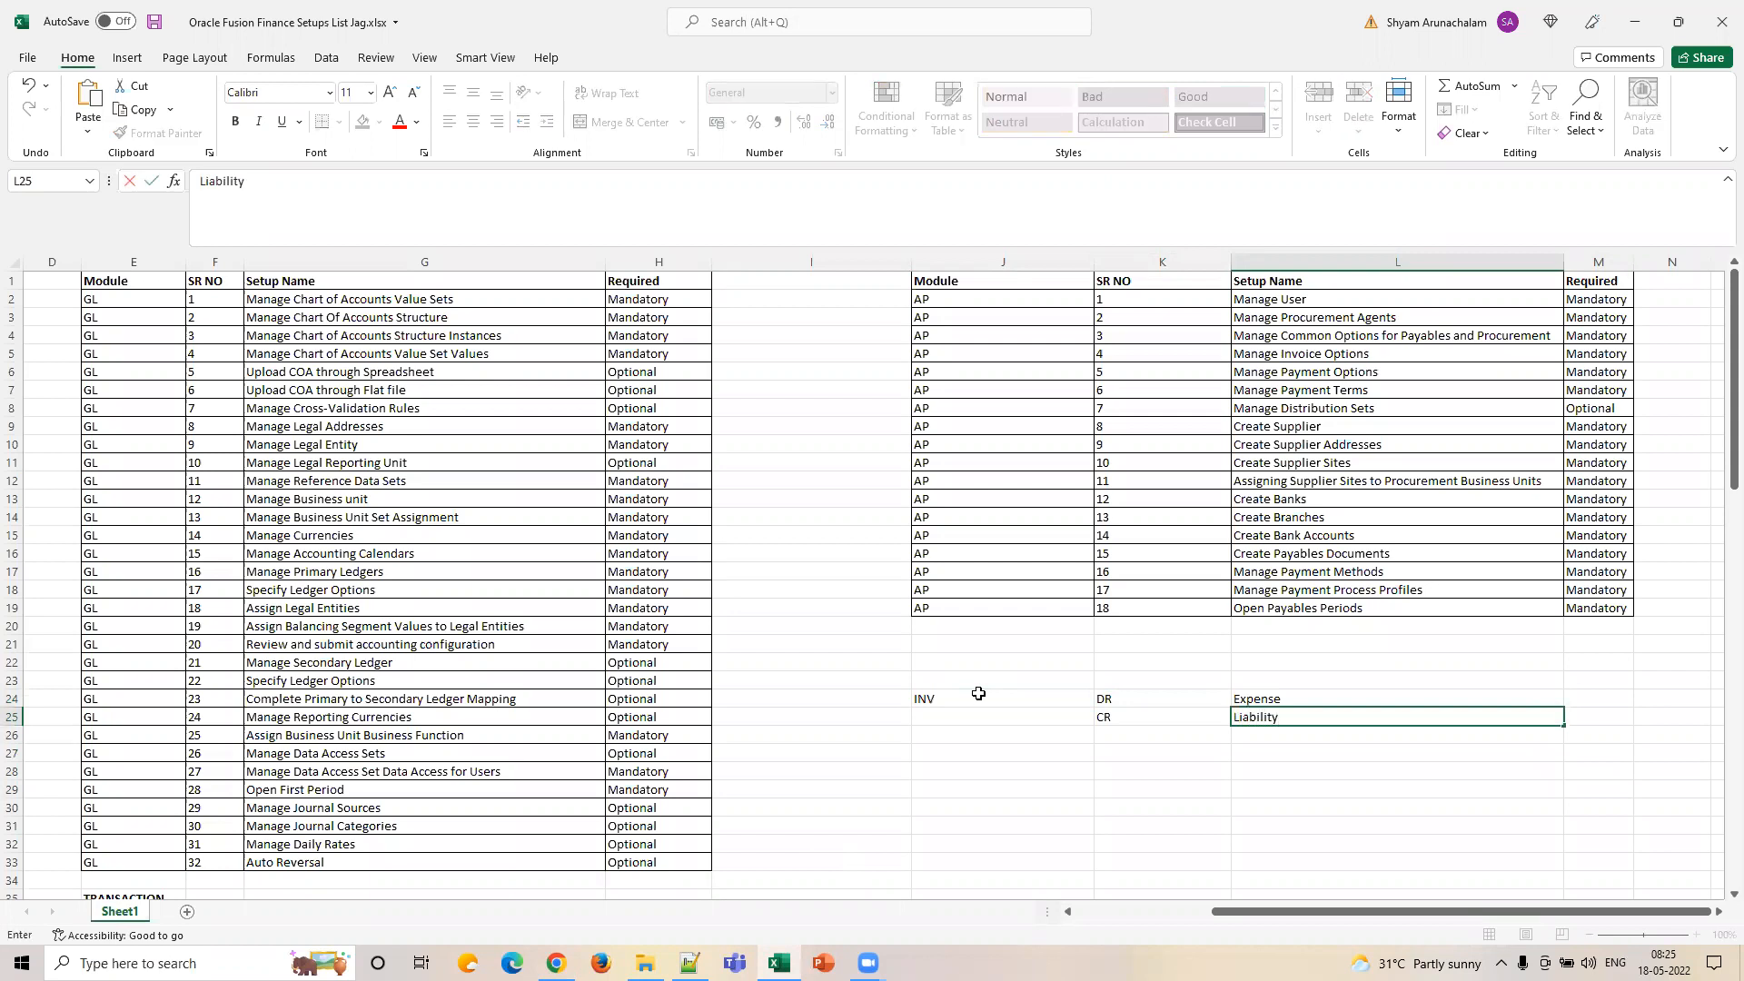
Start a payment entry below the invoice entry with Pay in J27, DR in K27 and CR in K28.
{"action": "key", "text": "Return"}
{"action": "key", "text": "Left"}
{"action": "key", "text": "Left"}
{"action": "key", "text": "Down"}
{"action": "type", "text": "Pa"}
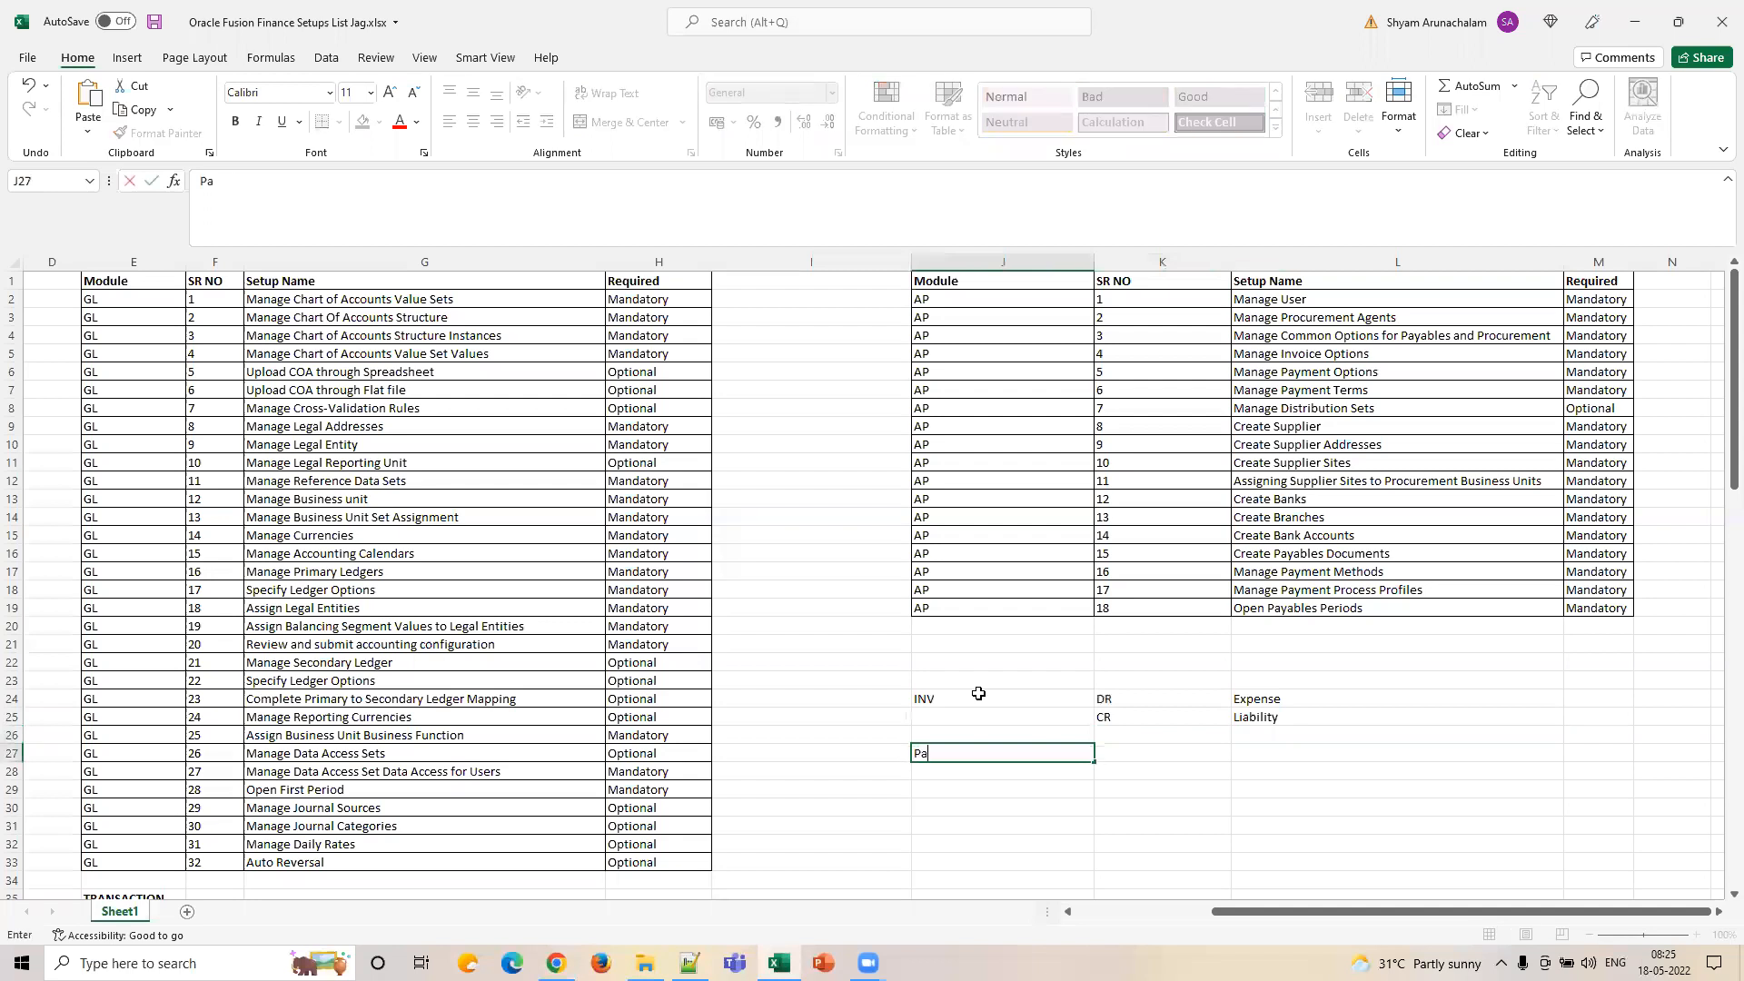
{"action": "type", "text": "y"}
{"action": "key", "text": "Tab"}
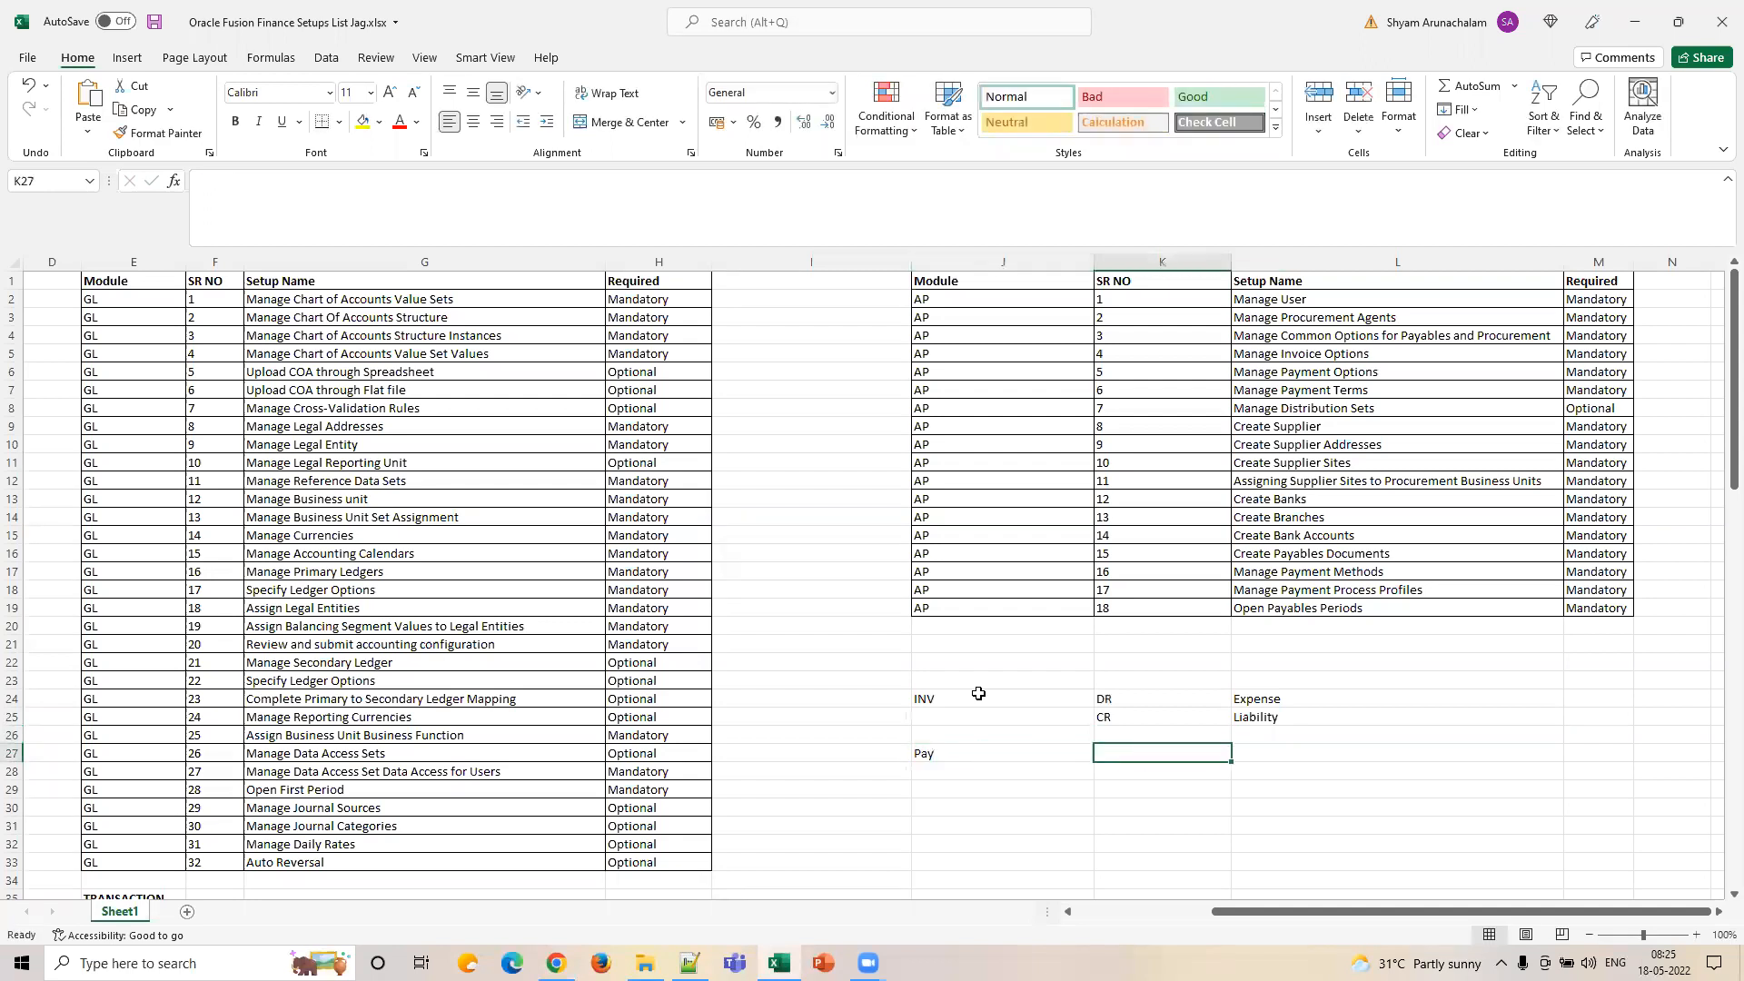
{"action": "type", "text": "DR"}
{"action": "key", "text": "Return"}
{"action": "type", "text": "CR"}
{"action": "key", "text": "Tab"}
Enter Liability as the payment's debit account in L27 and Cash as its credit account in L28.
{"action": "key", "text": "Up"}
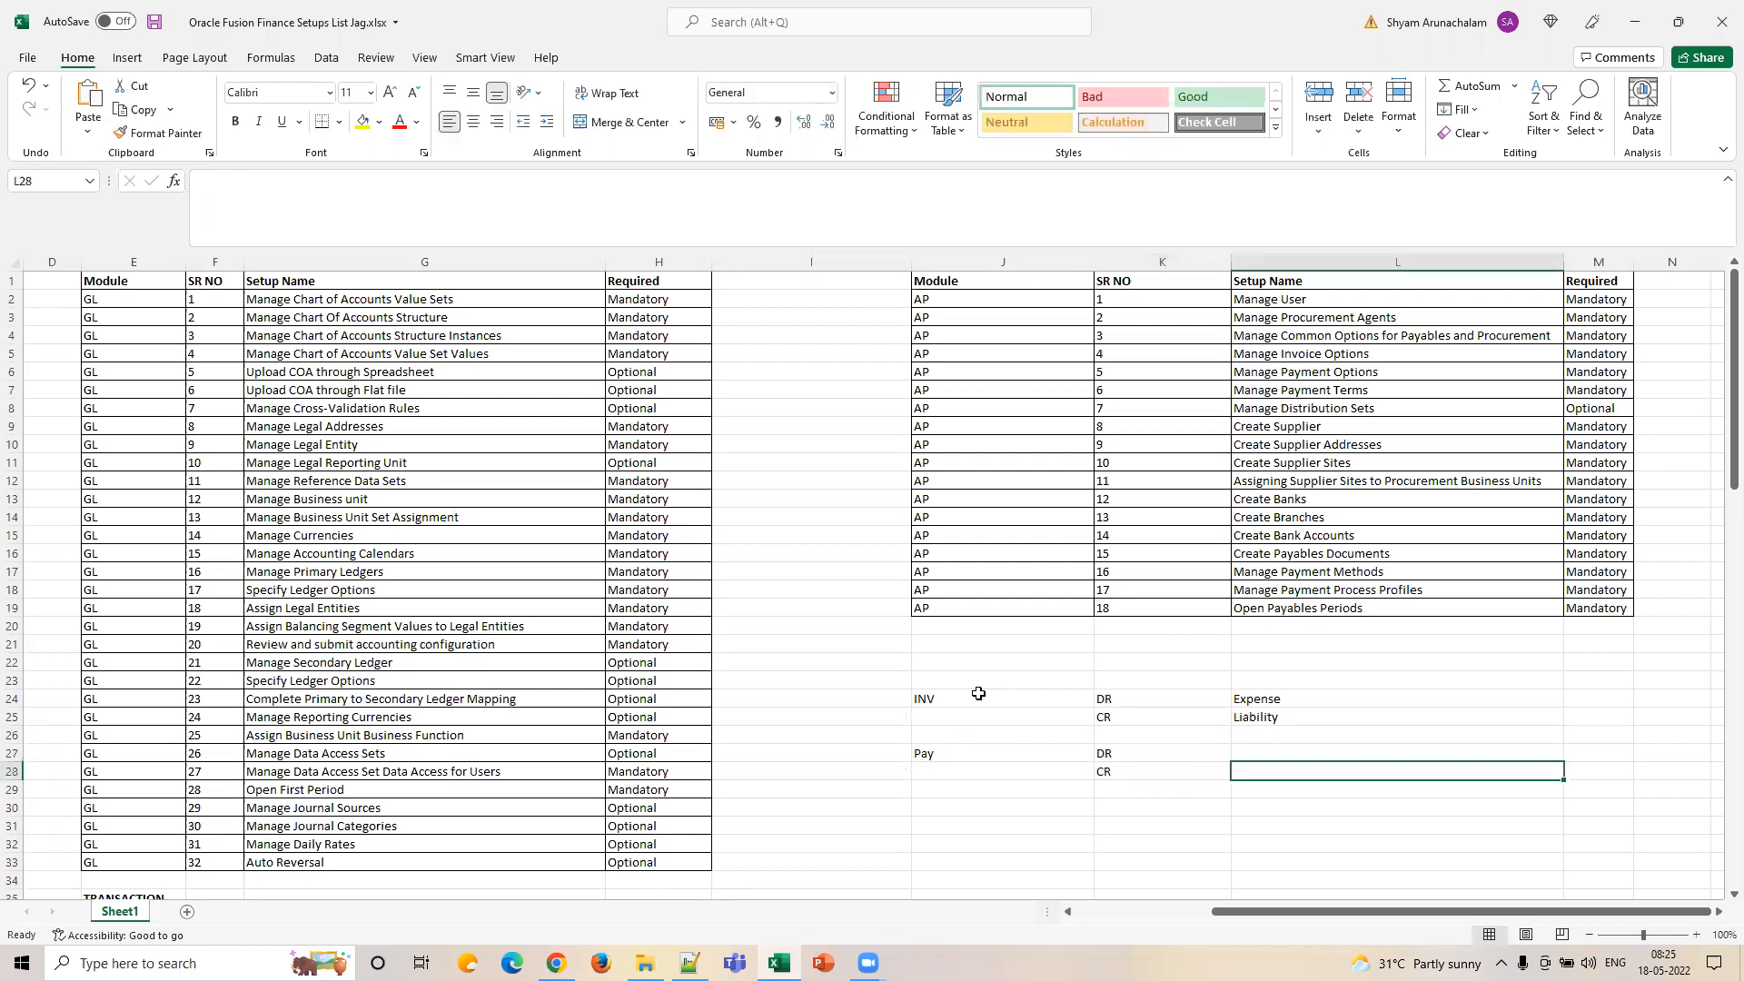
{"action": "type", "text": "Liab"}
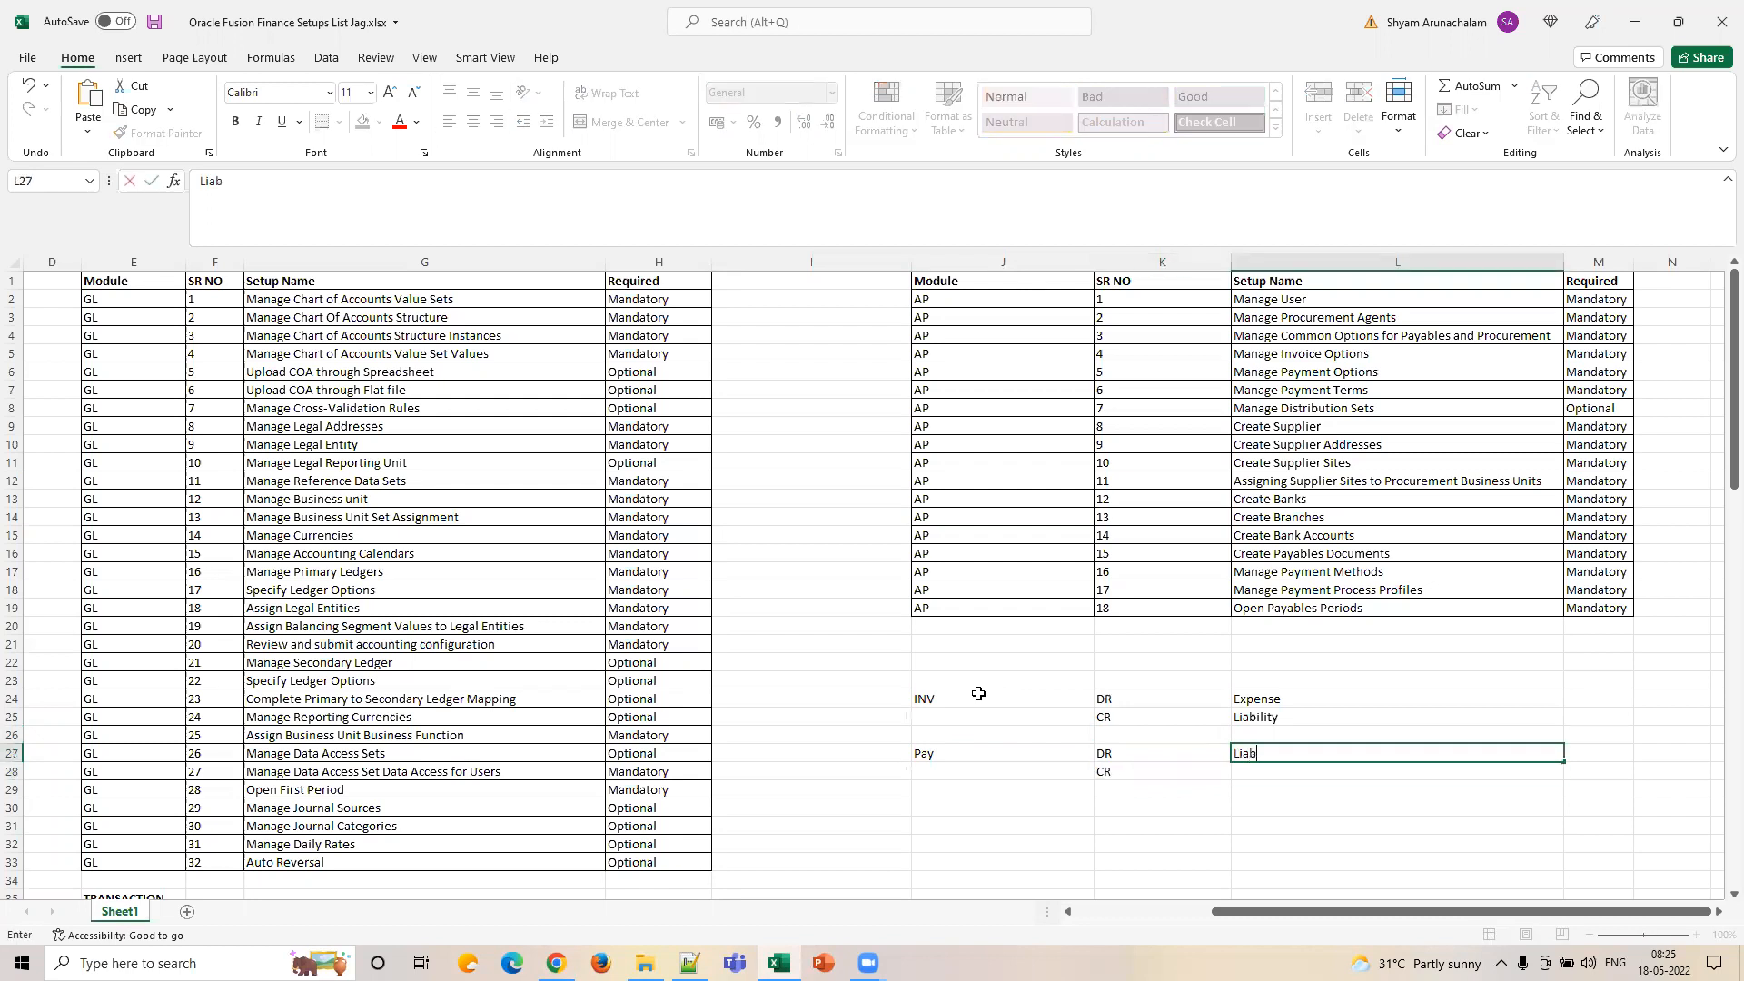
{"action": "type", "text": "lity"}
{"action": "key", "text": "BackSpace"}
{"action": "key", "text": "BackSpace"}
{"action": "key", "text": "Return"}
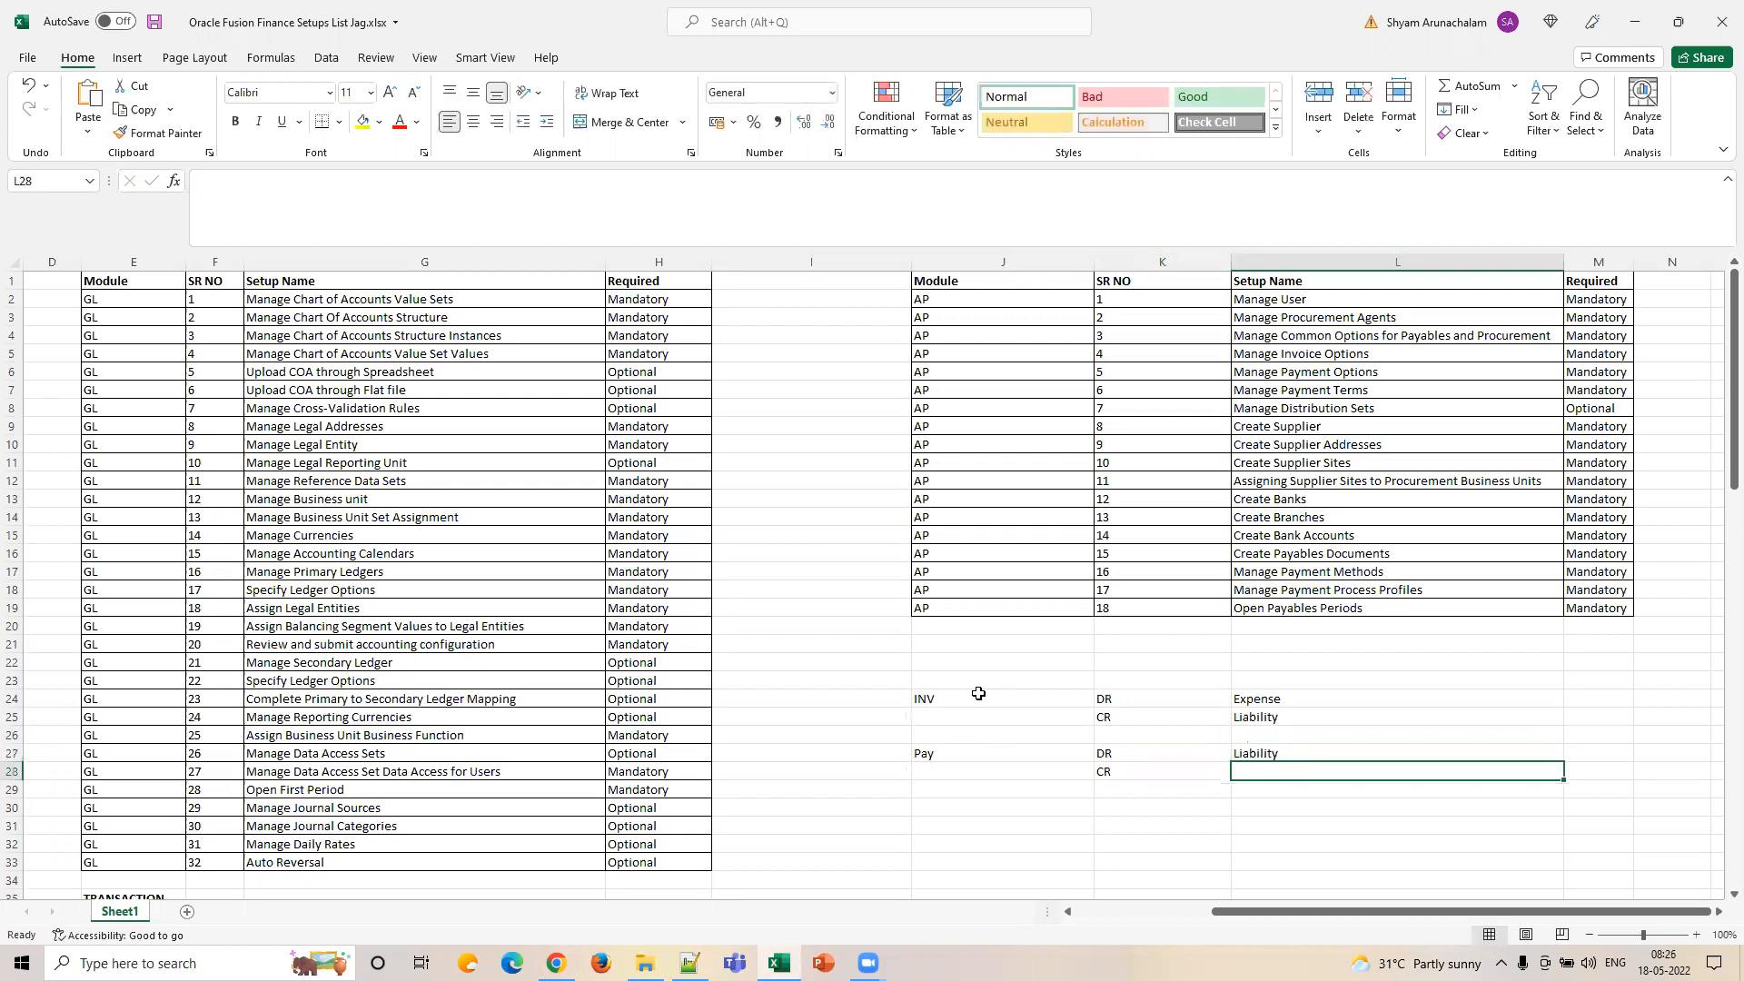
{"action": "type", "text": "Cash"}
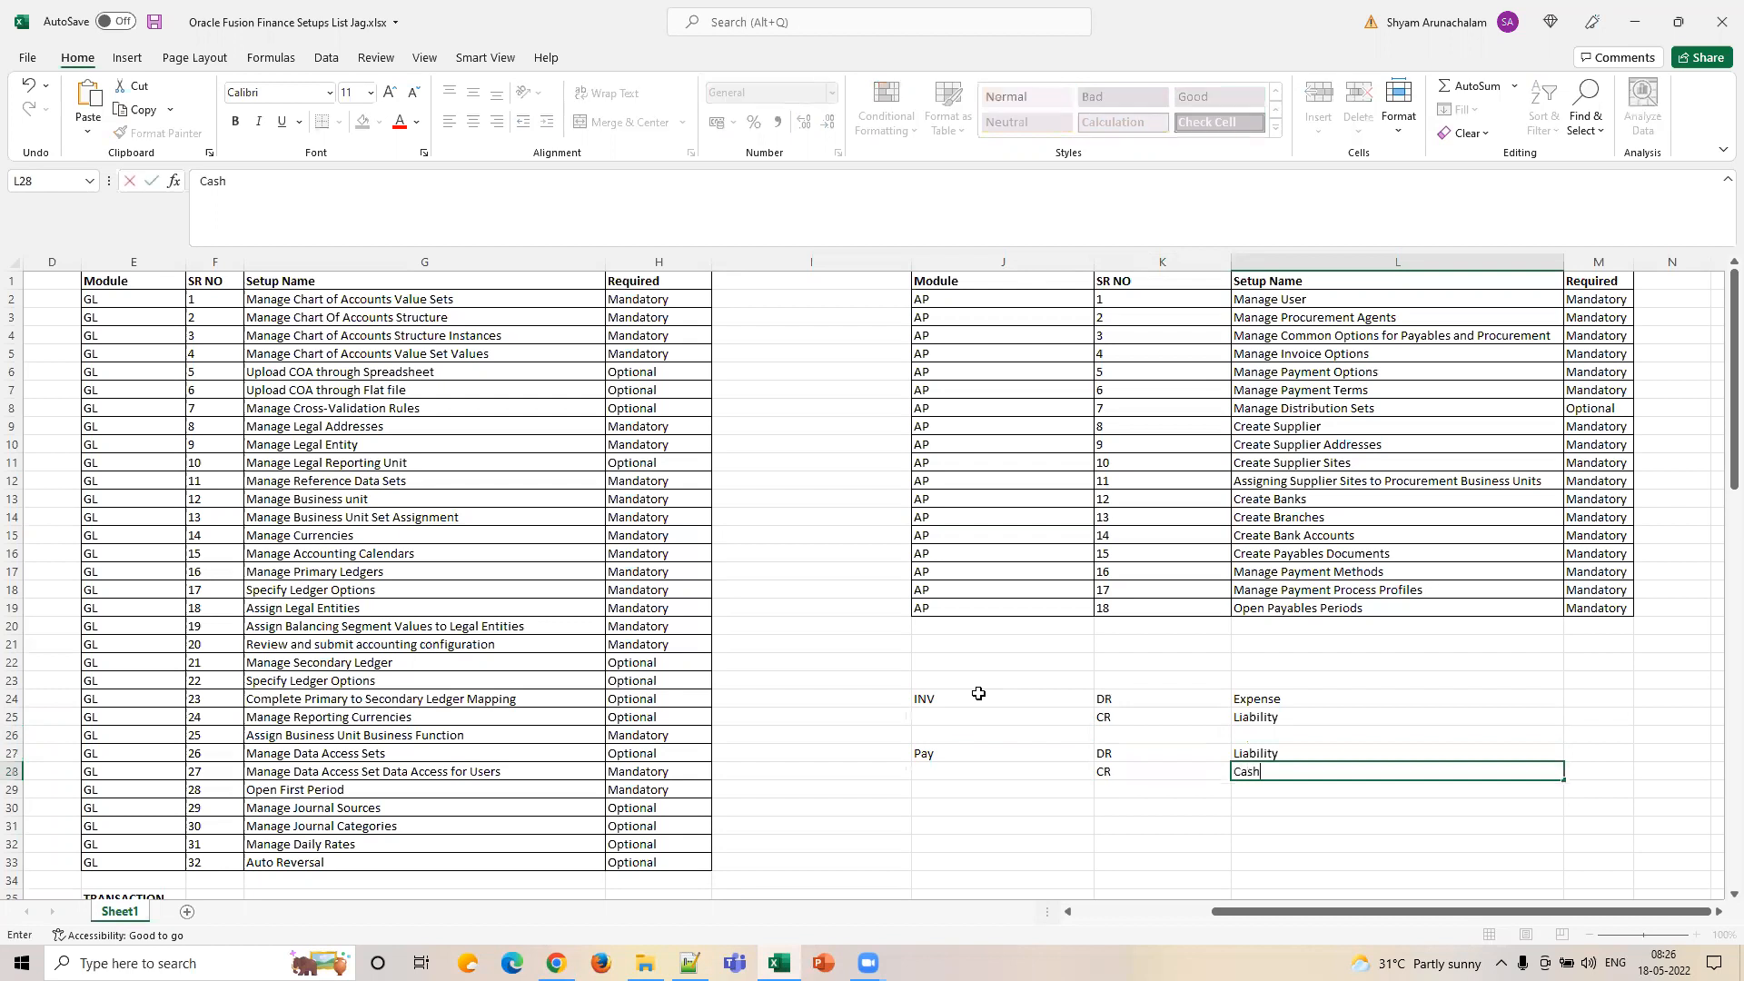
{"action": "left_click", "coordinate": [1138, 805]}
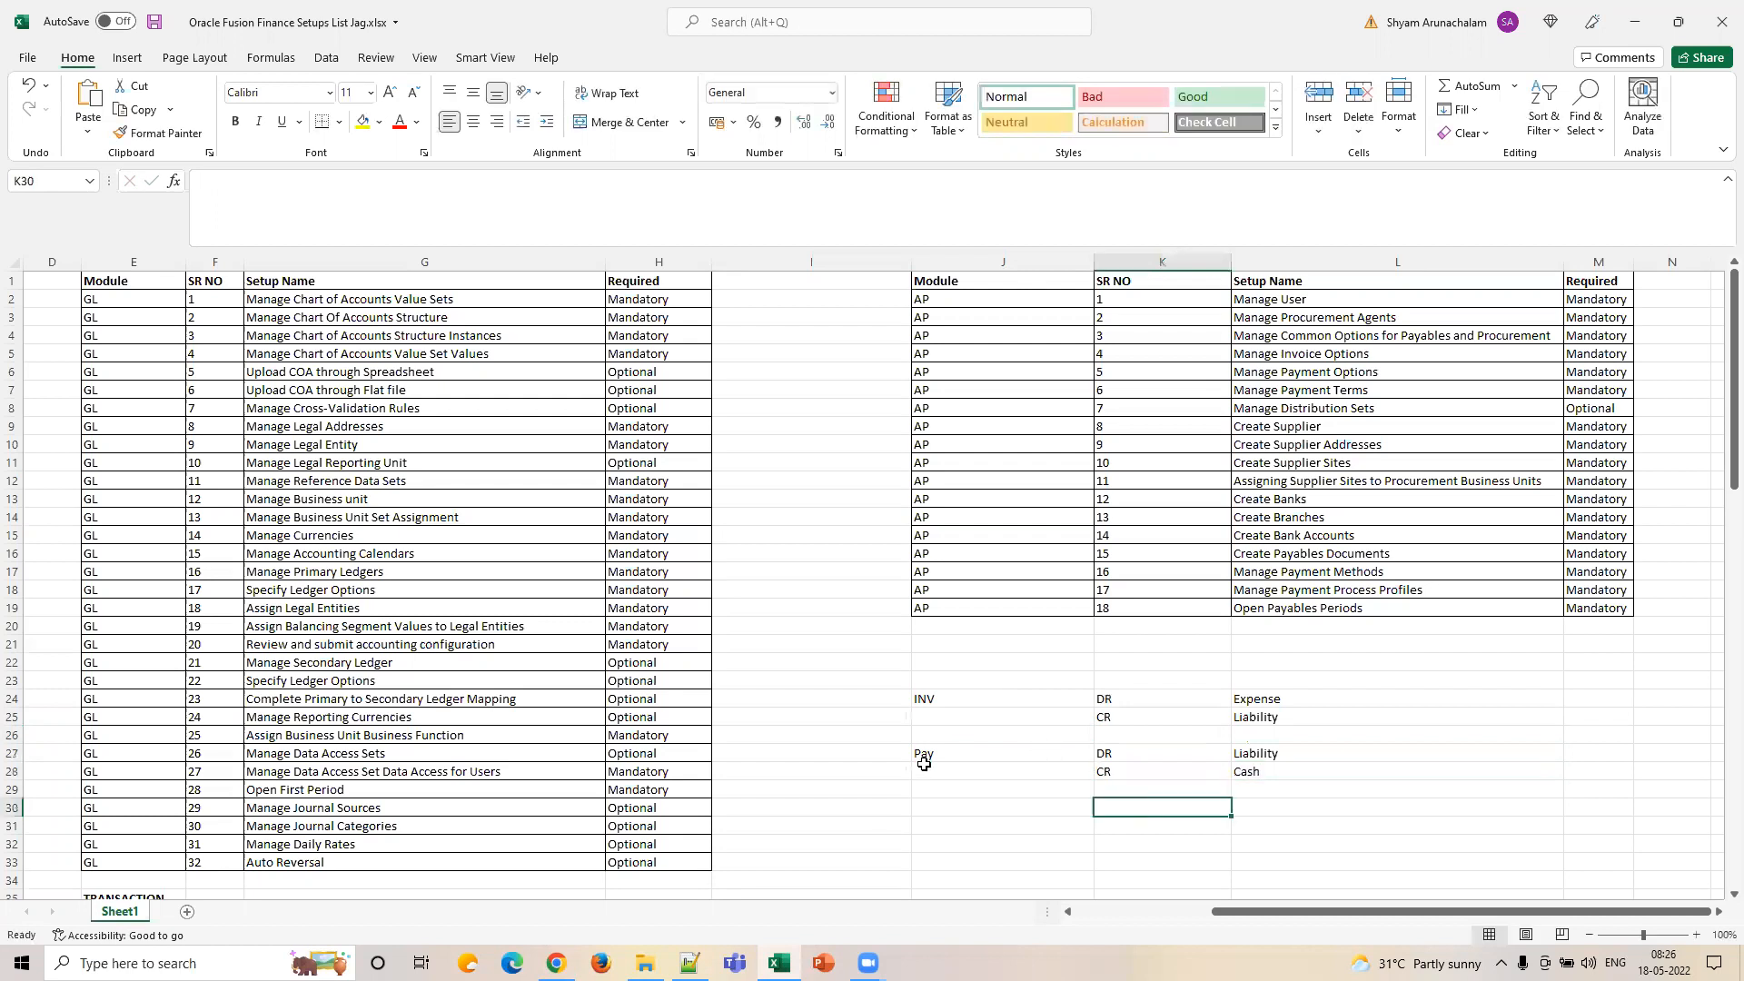
Switch to Manage Payment Options in the browser and try to set Account for Payment to At payment issue.
{"action": "left_click", "coordinate": [556, 962]}
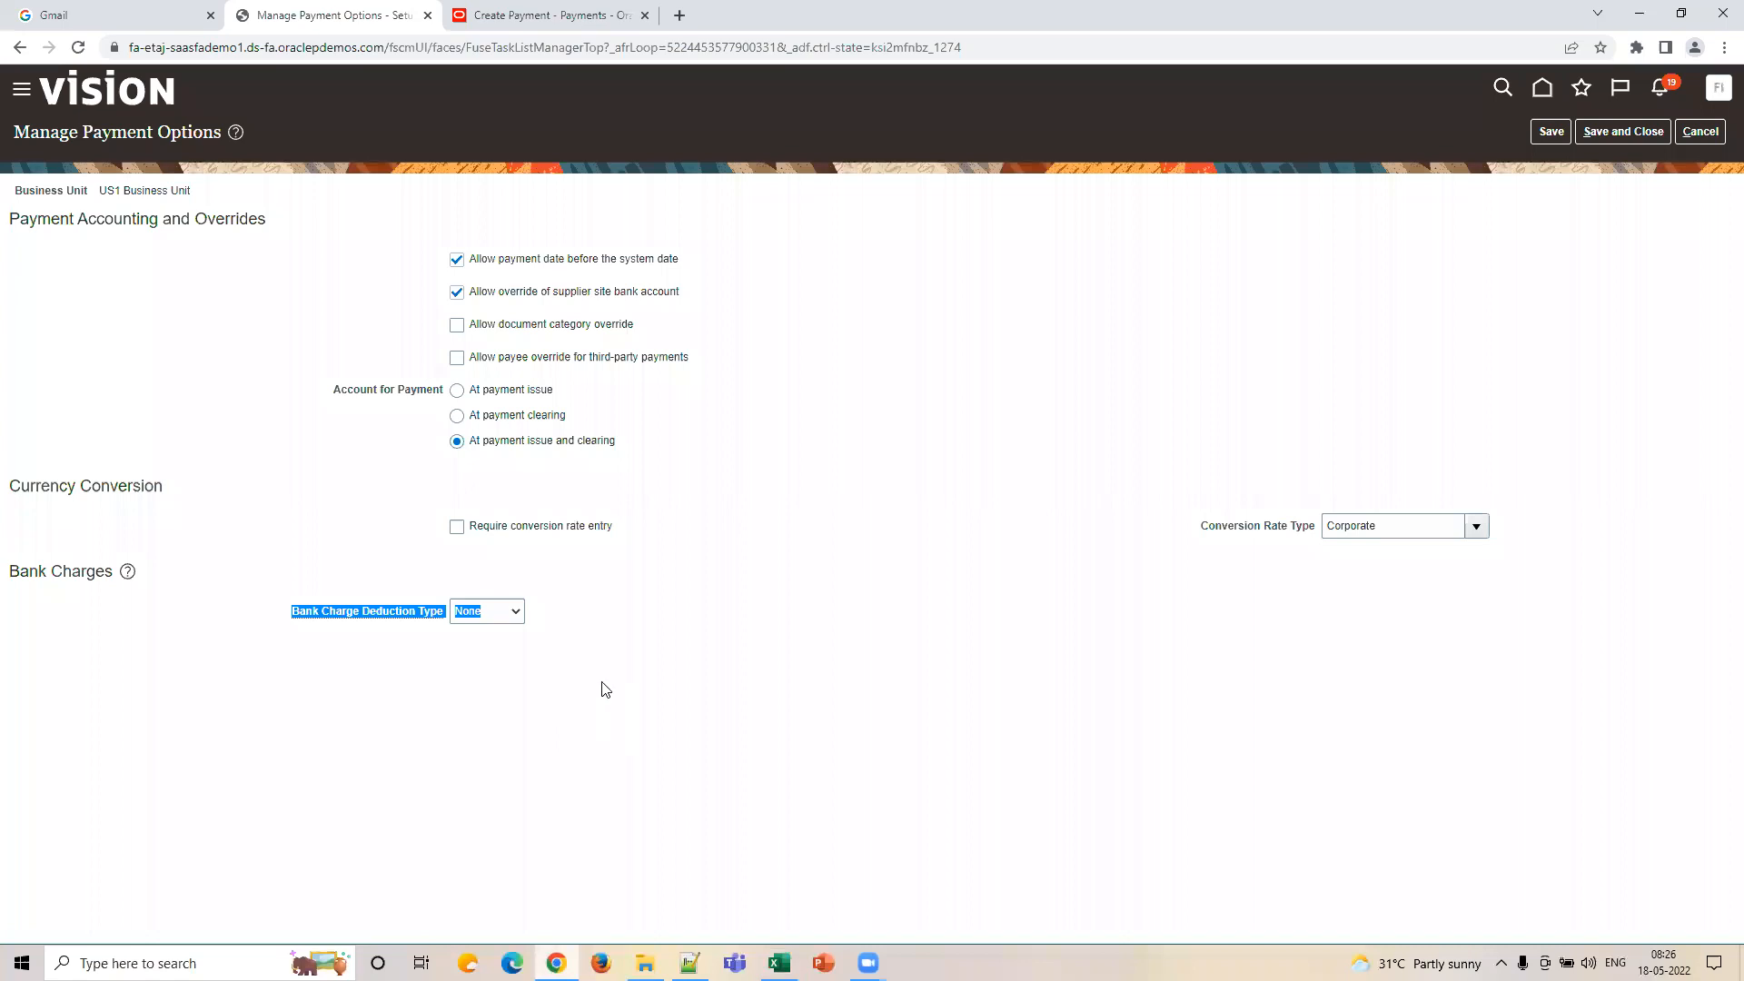
{"action": "left_click", "coordinate": [493, 396]}
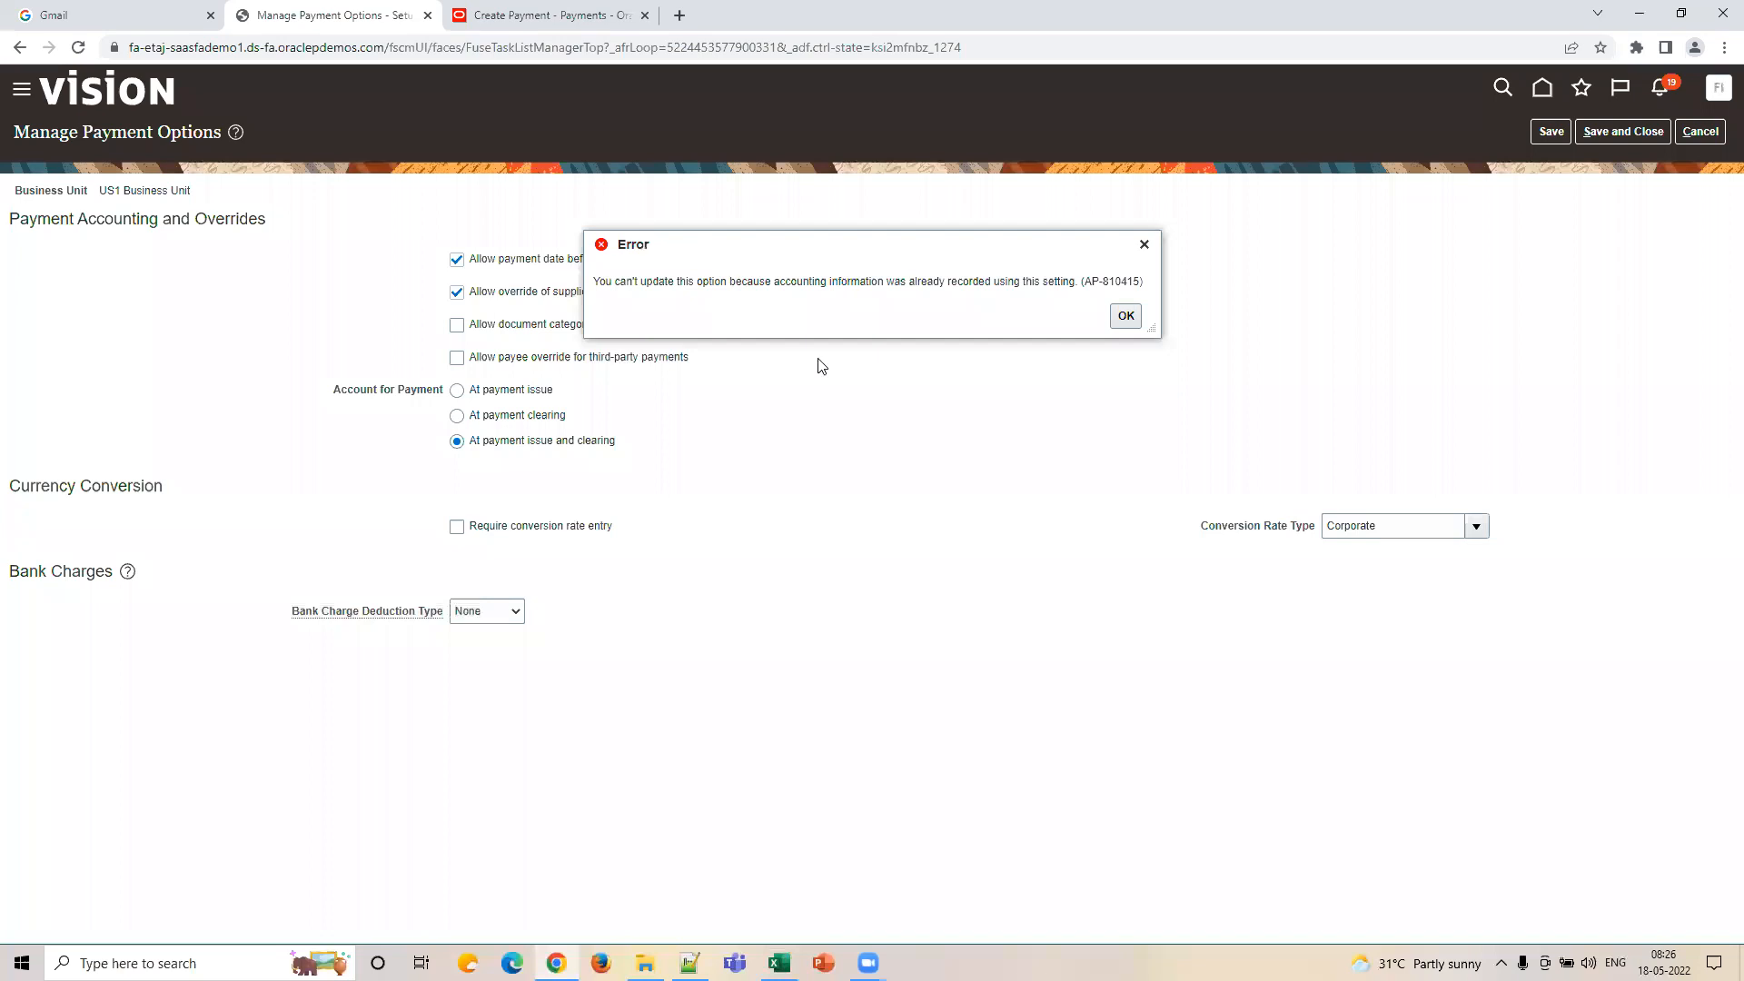
{"action": "left_click", "coordinate": [1118, 322]}
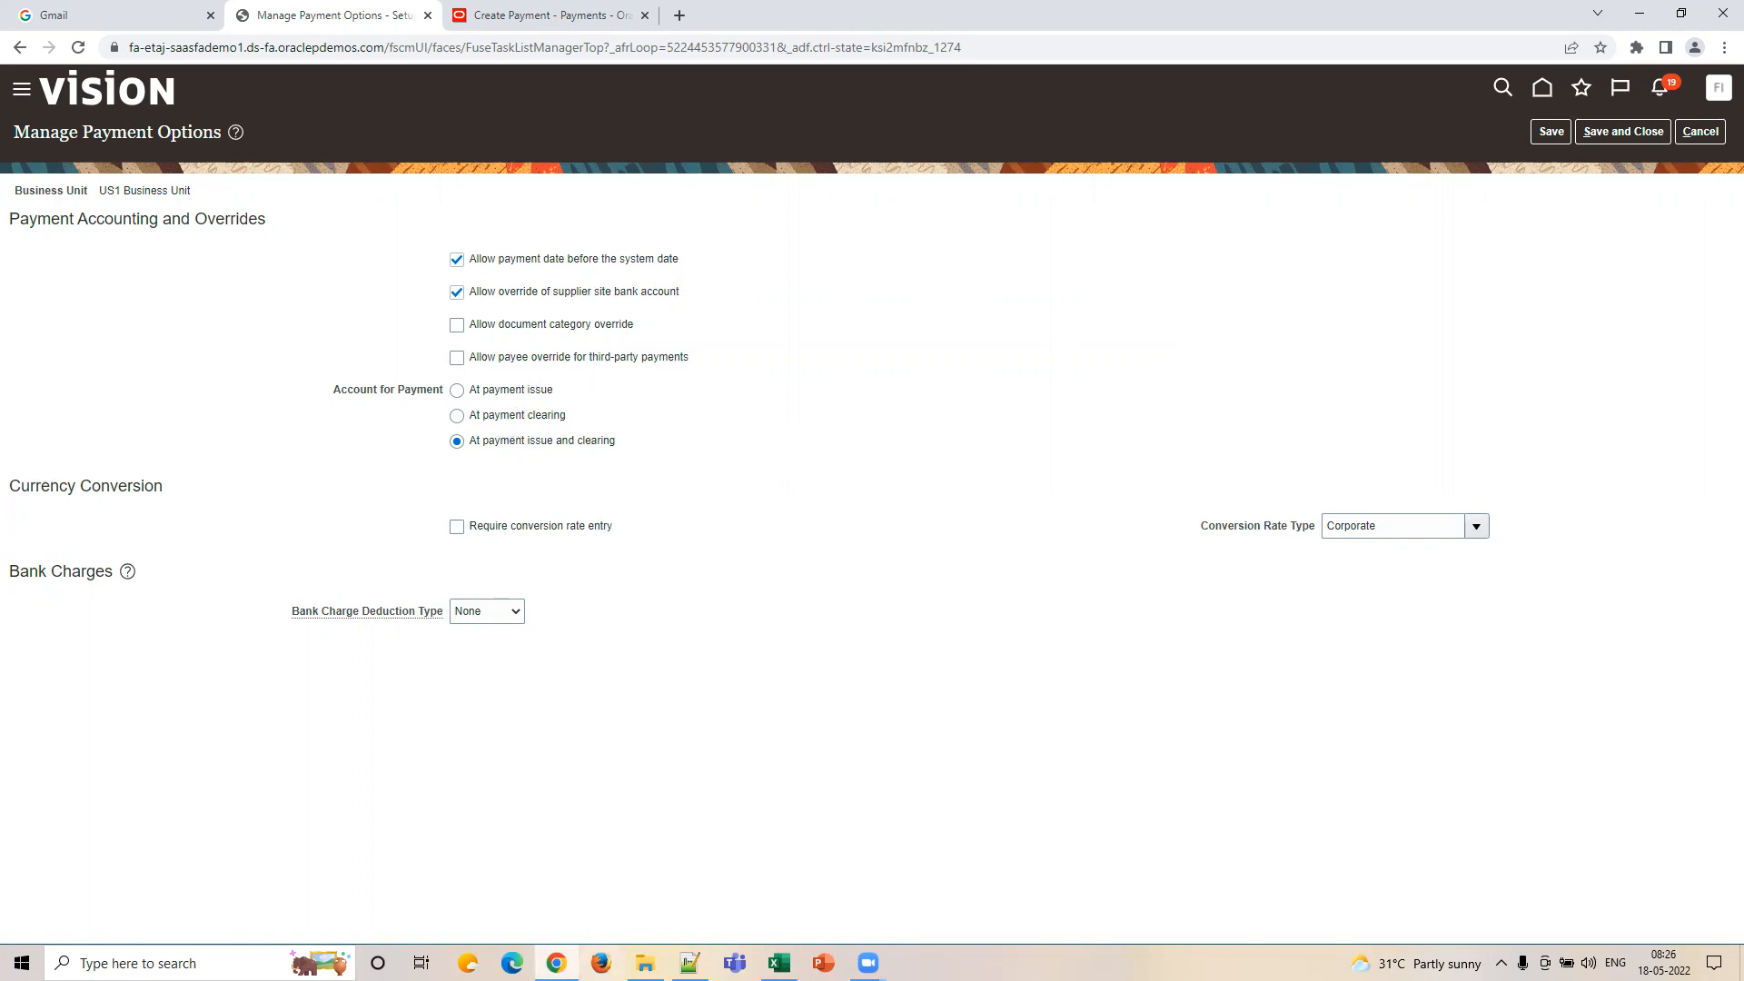
Switch back to the Excel notes and enter the label PAY STATUS in J30.
{"action": "left_click", "coordinate": [778, 963]}
{"action": "left_click", "coordinate": [948, 811]}
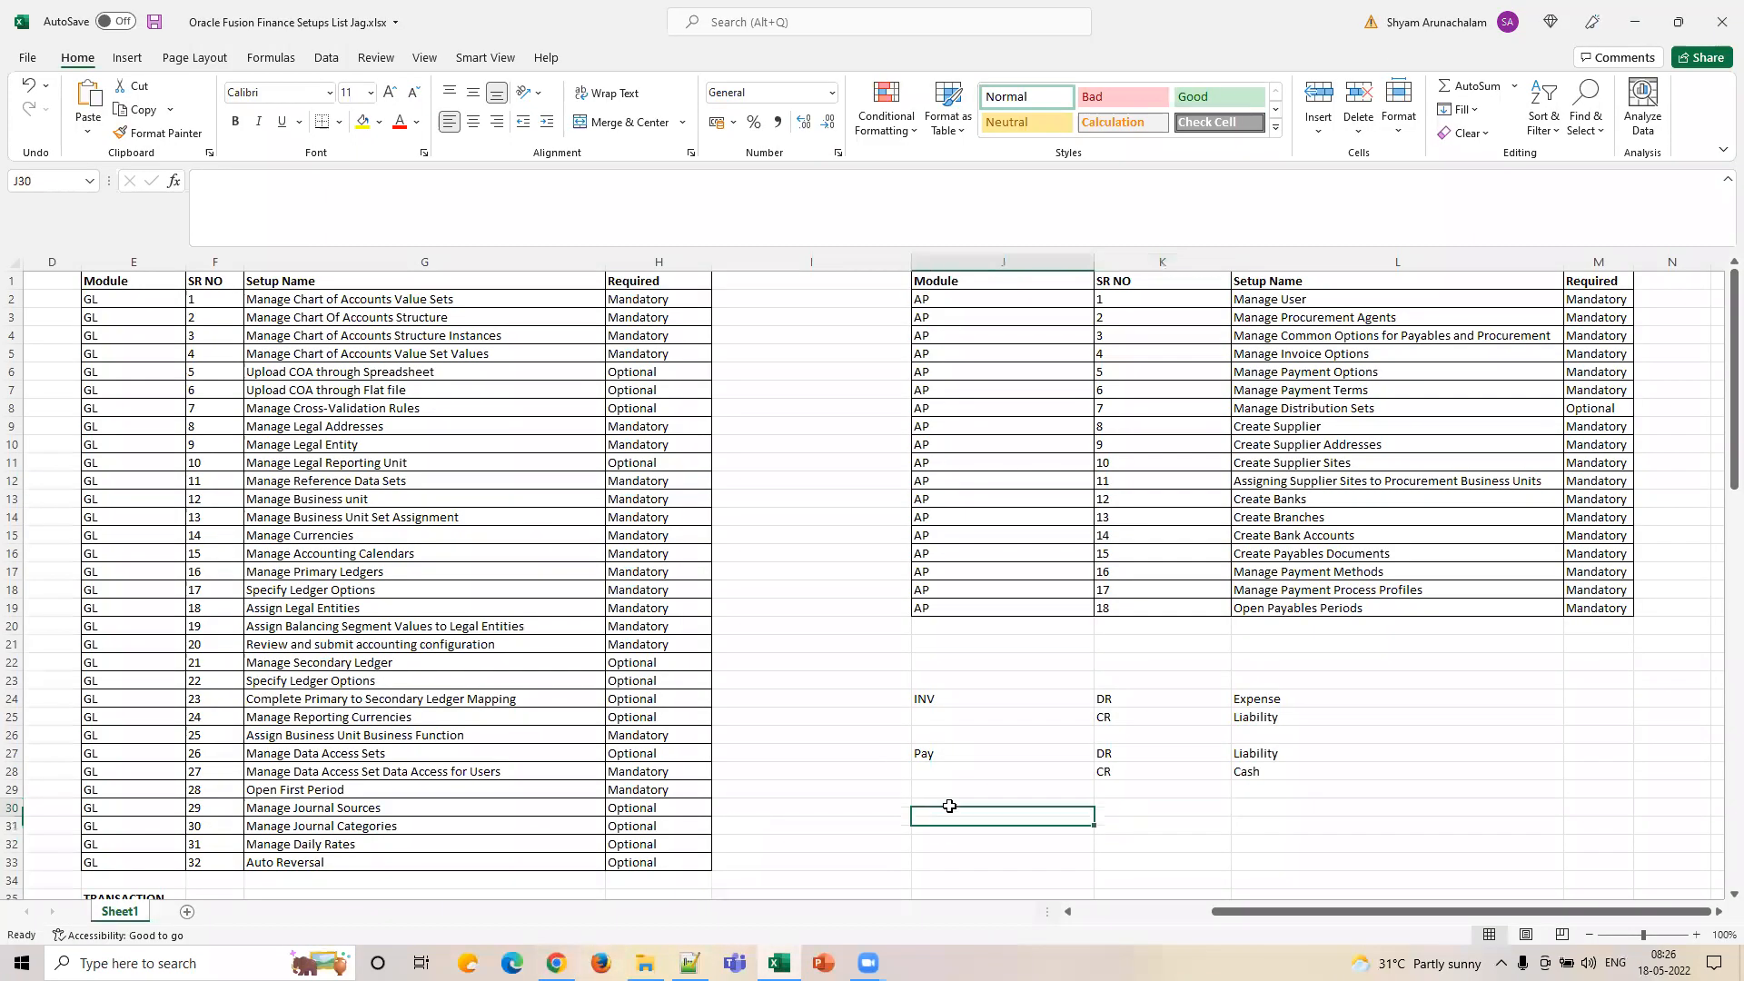
{"action": "type", "text": "PAY"}
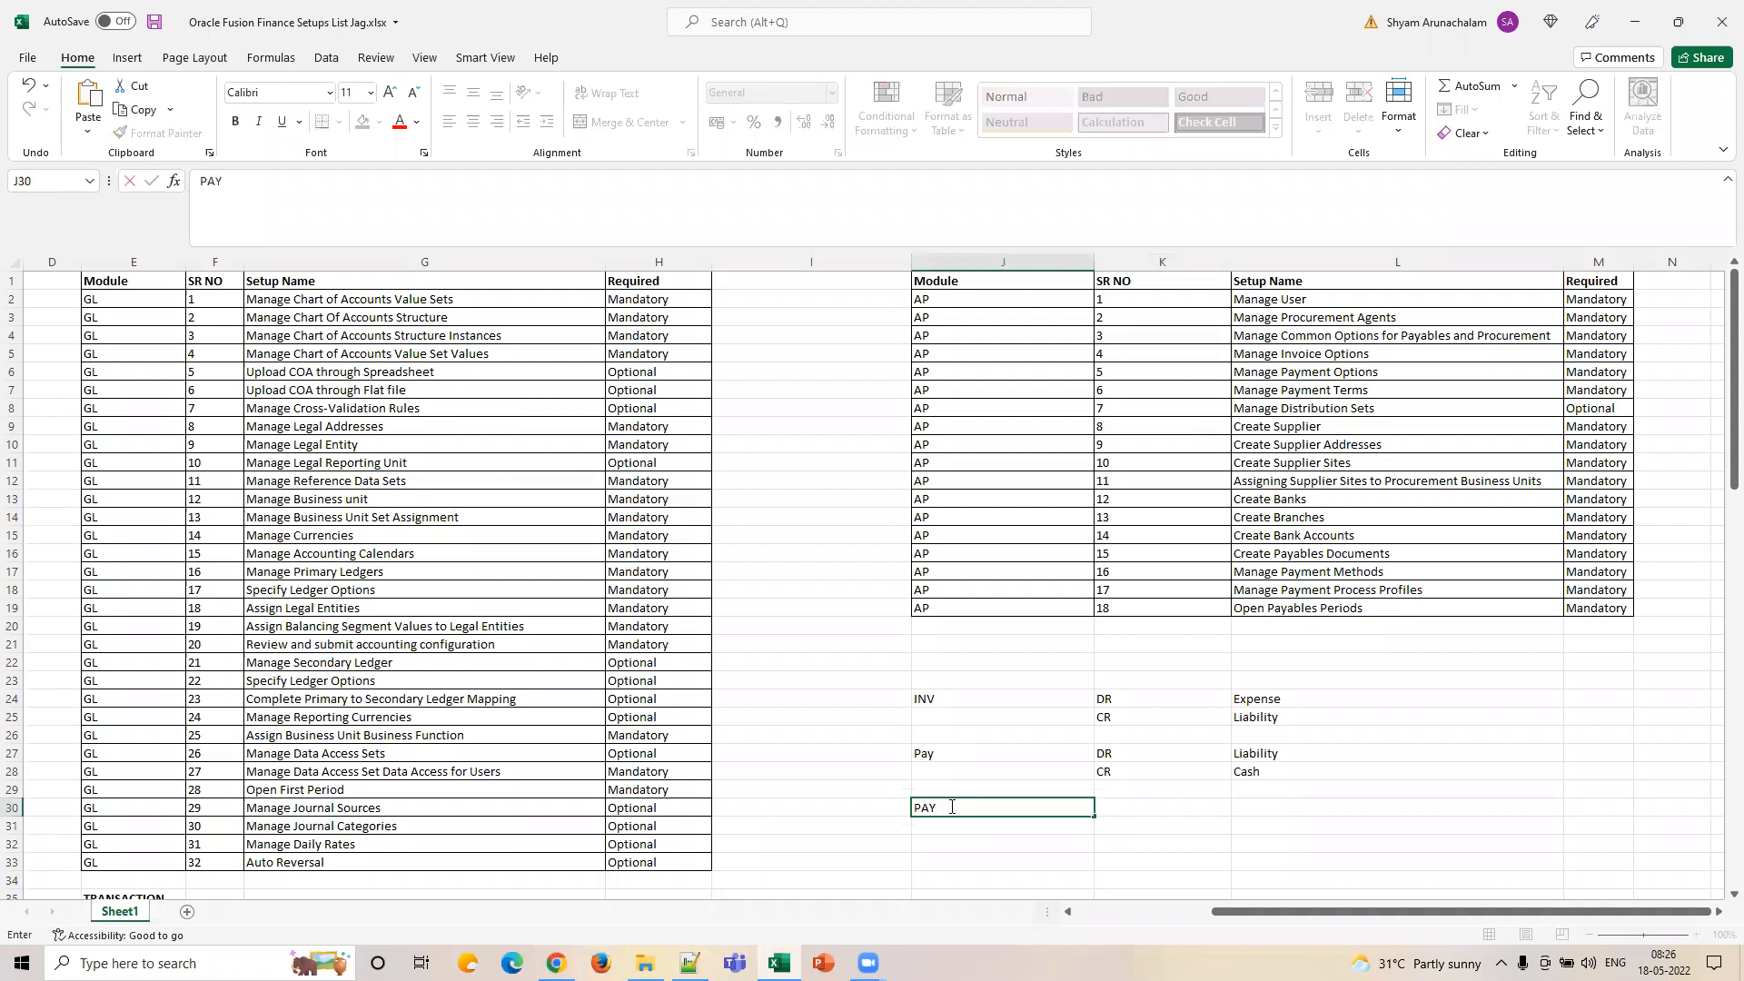
{"action": "key", "text": "Tab"}
{"action": "double_click", "coordinate": [948, 806]}
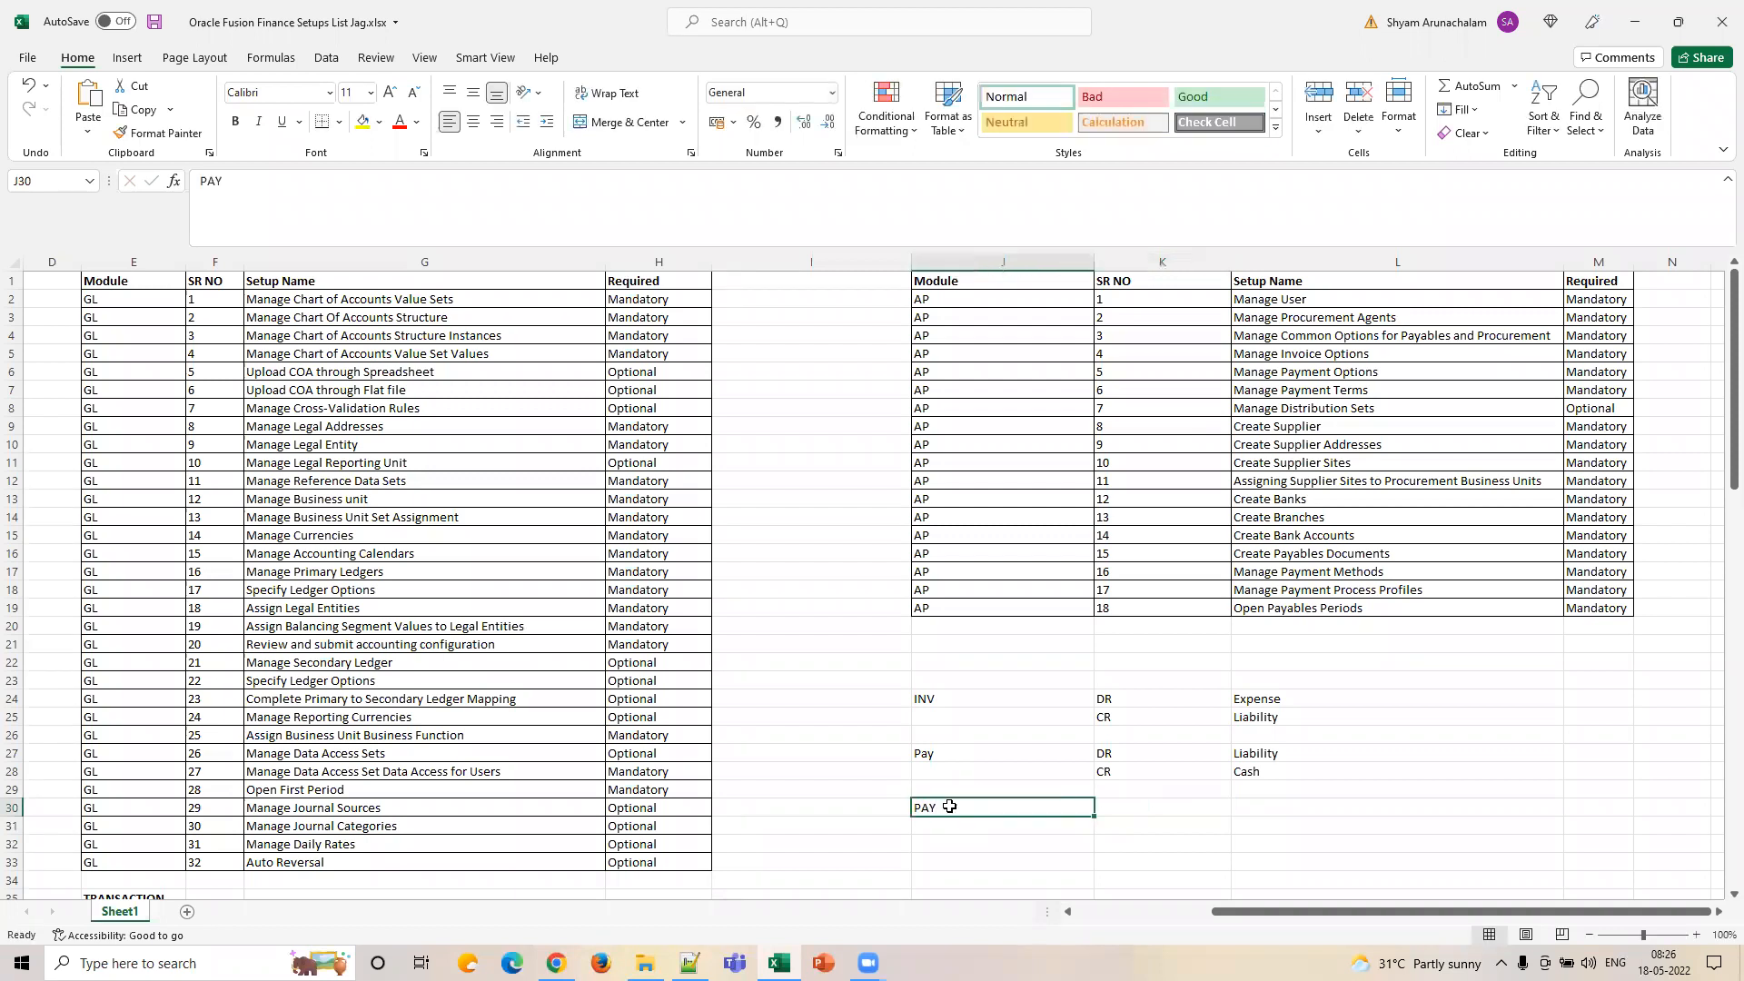
{"action": "type", "text": "STAT"}
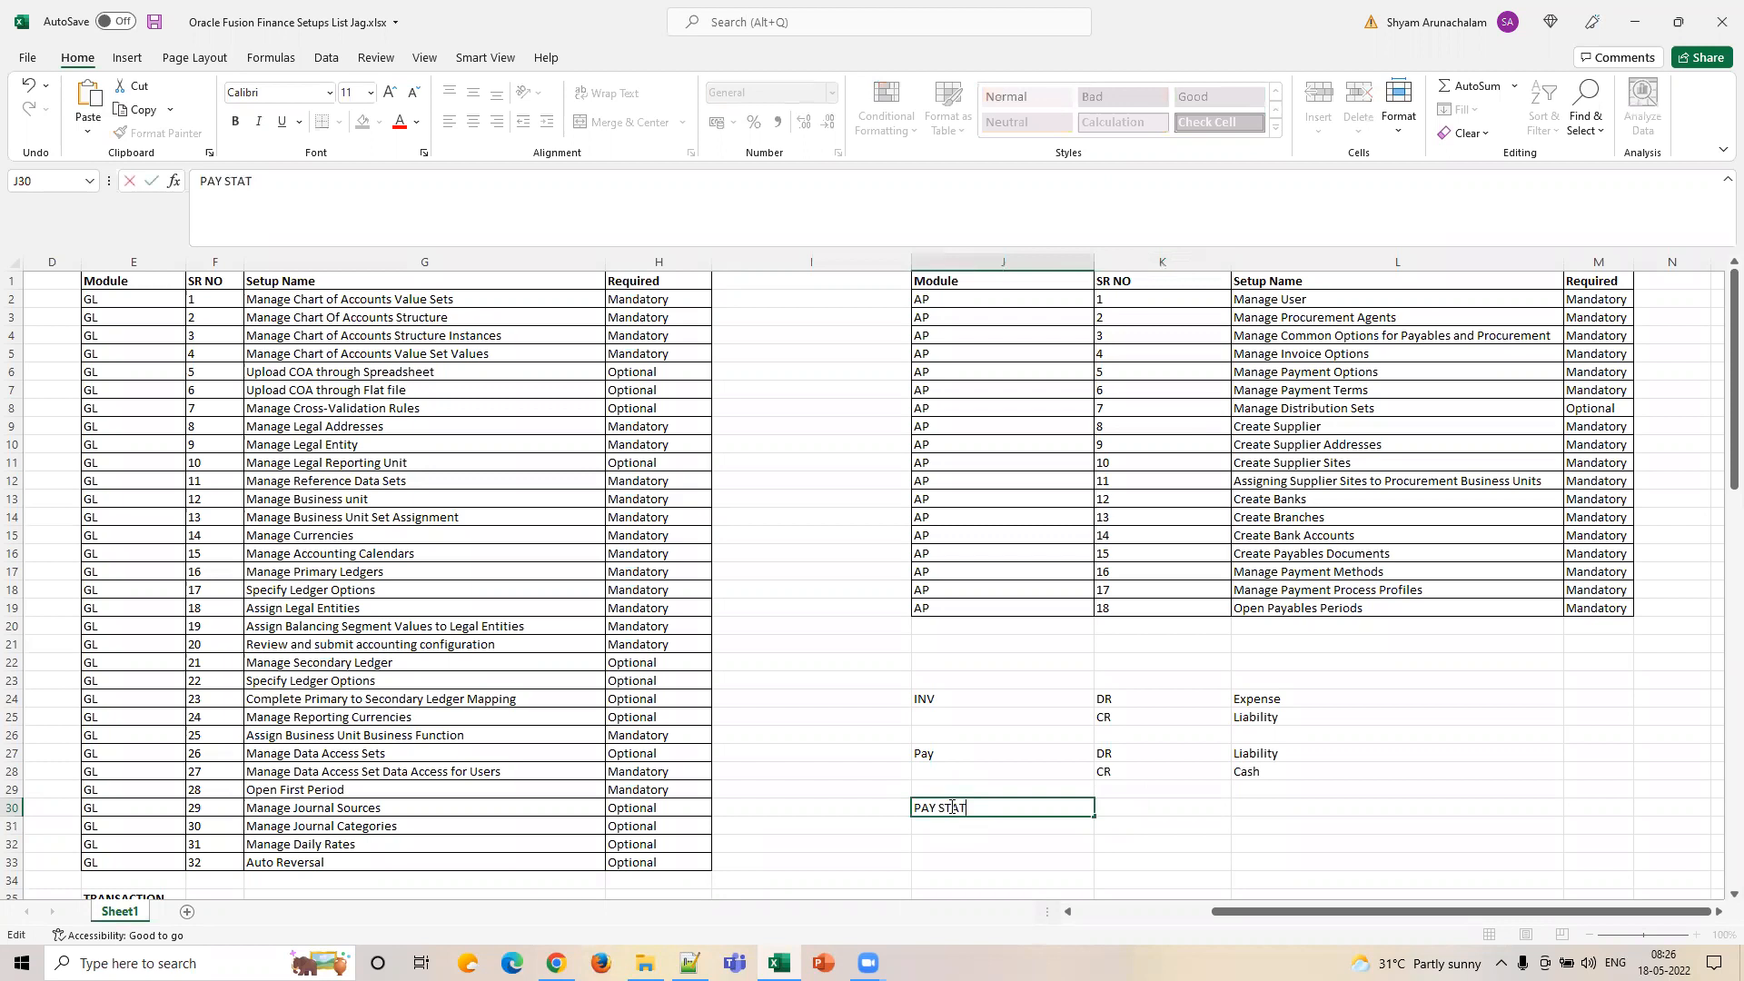
{"action": "type", "text": "US"}
List the payment statuses Negotiable in K30 and Cleared in K31.
{"action": "key", "text": "Tab"}
{"action": "type", "text": "N"}
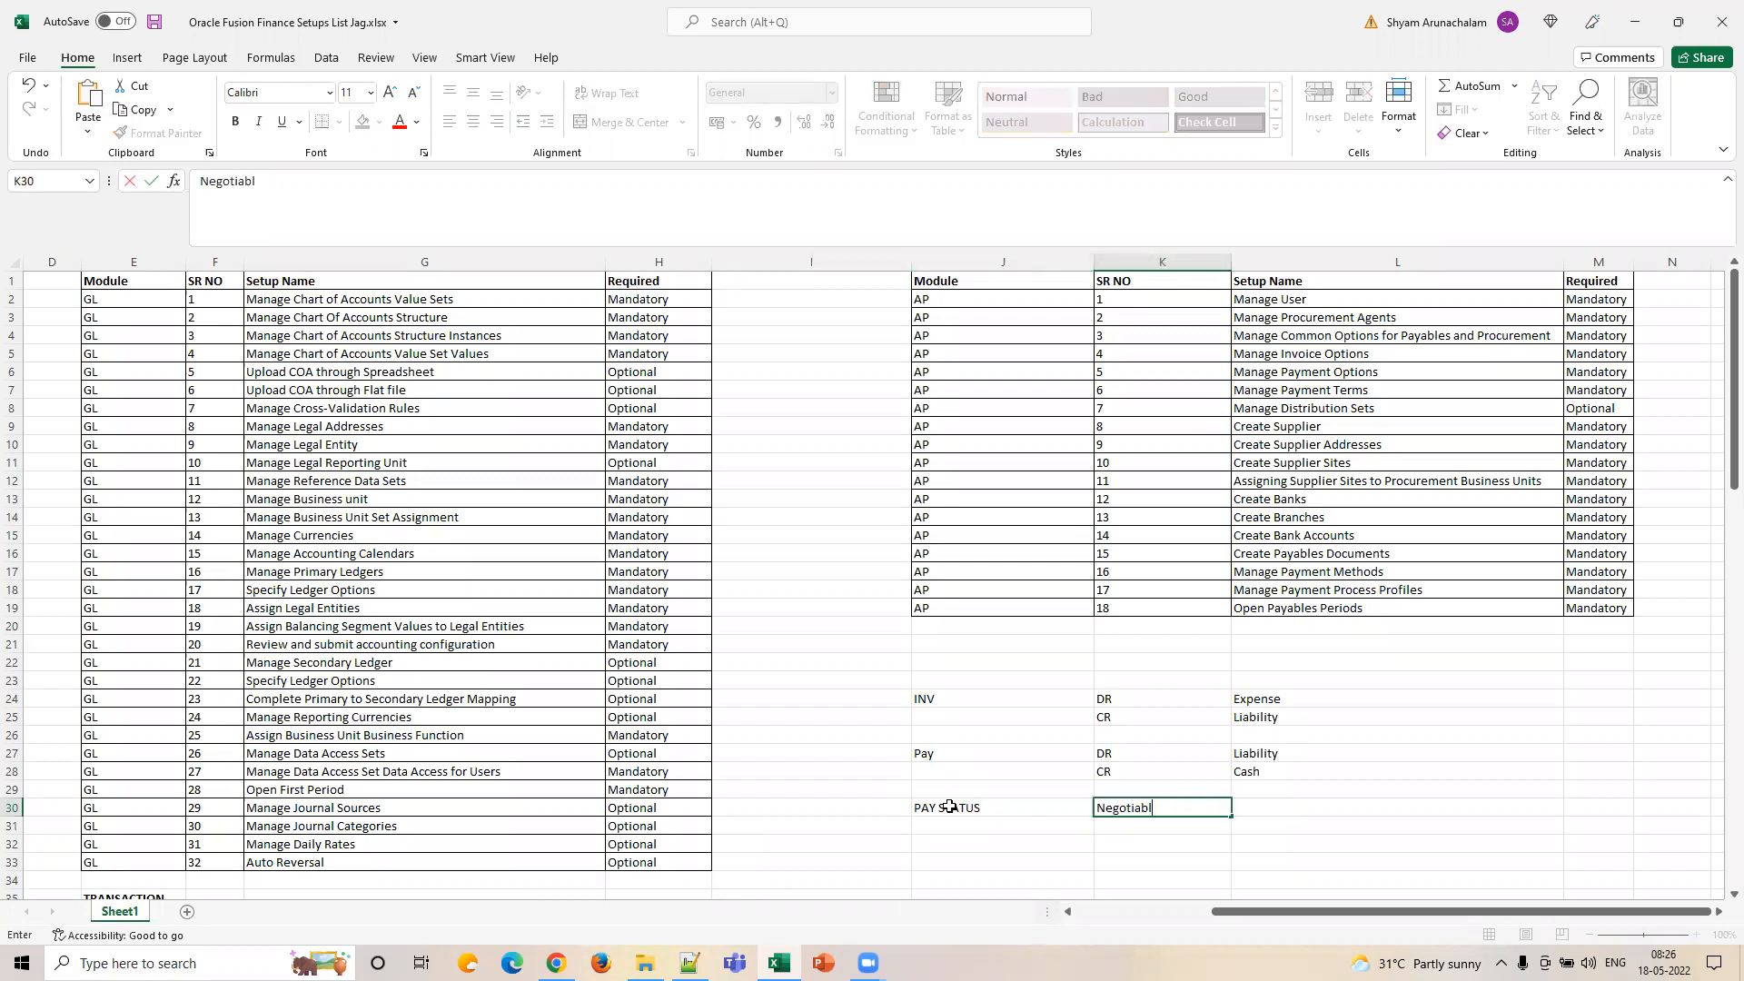
{"action": "type", "text": "egotiable"}
{"action": "key", "text": "Return"}
{"action": "type", "text": "C"}
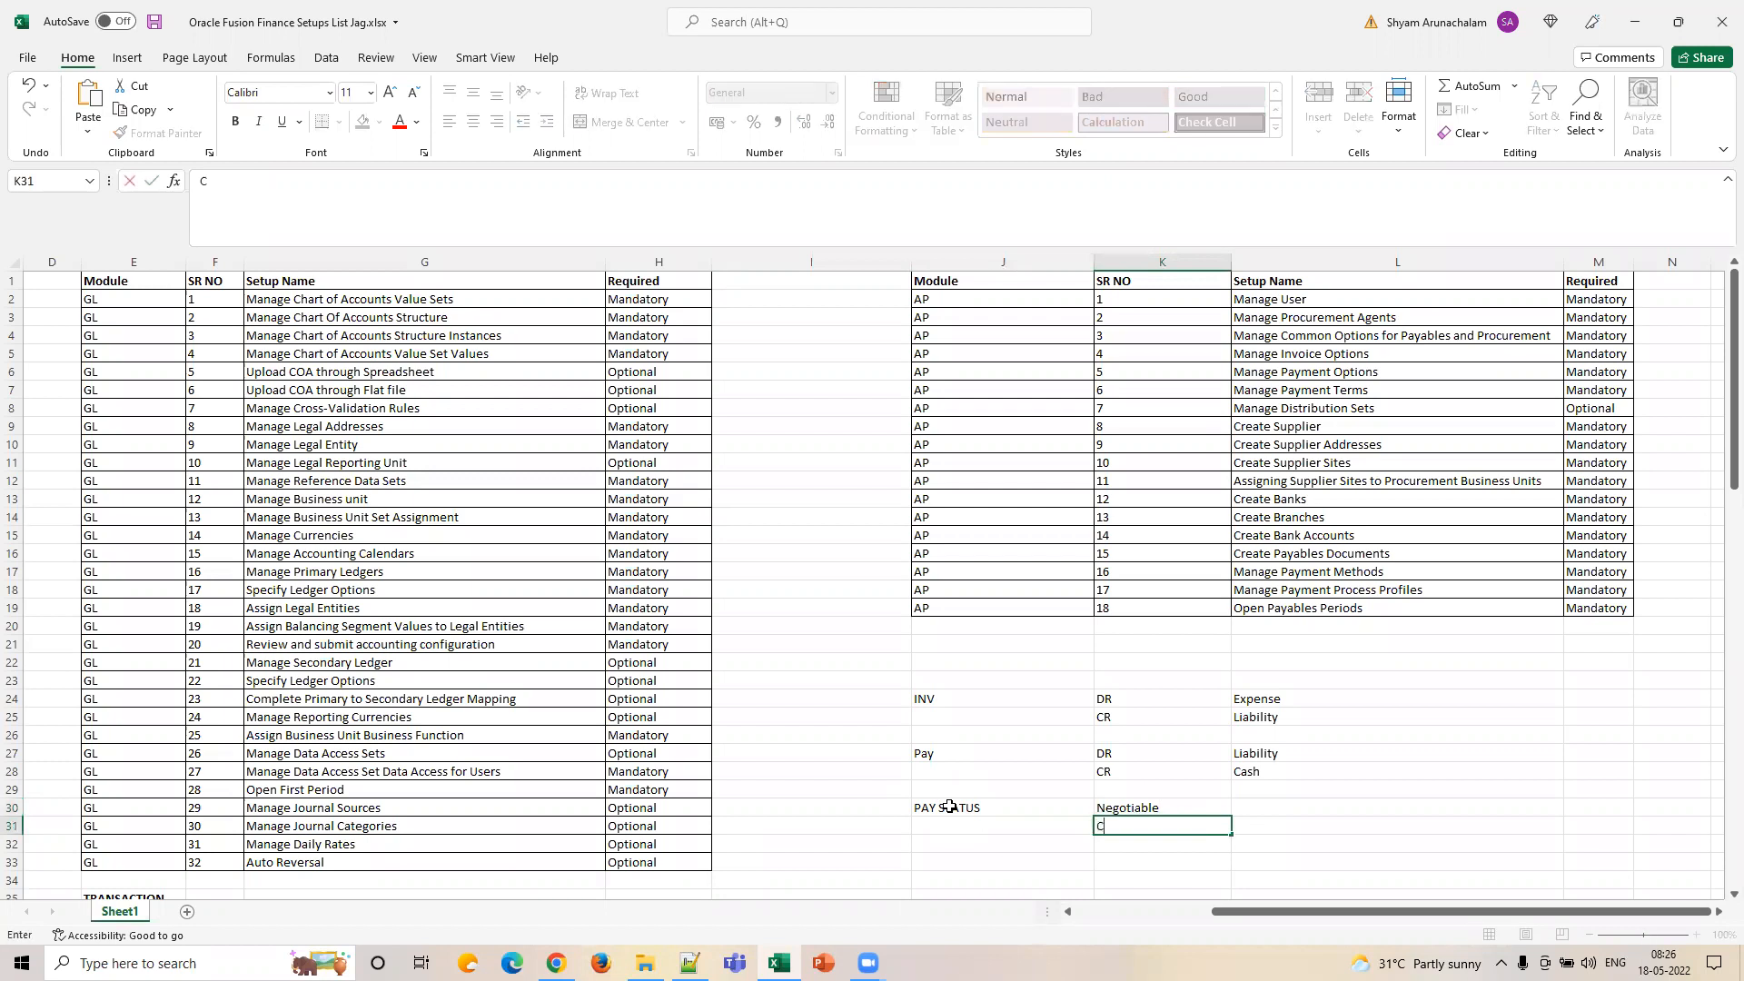
{"action": "type", "text": "leared"}
Enter the matching reconciliation states, Unrecon in L30 and Recon in L31.
{"action": "key", "text": "Tab"}
{"action": "key", "text": "Up"}
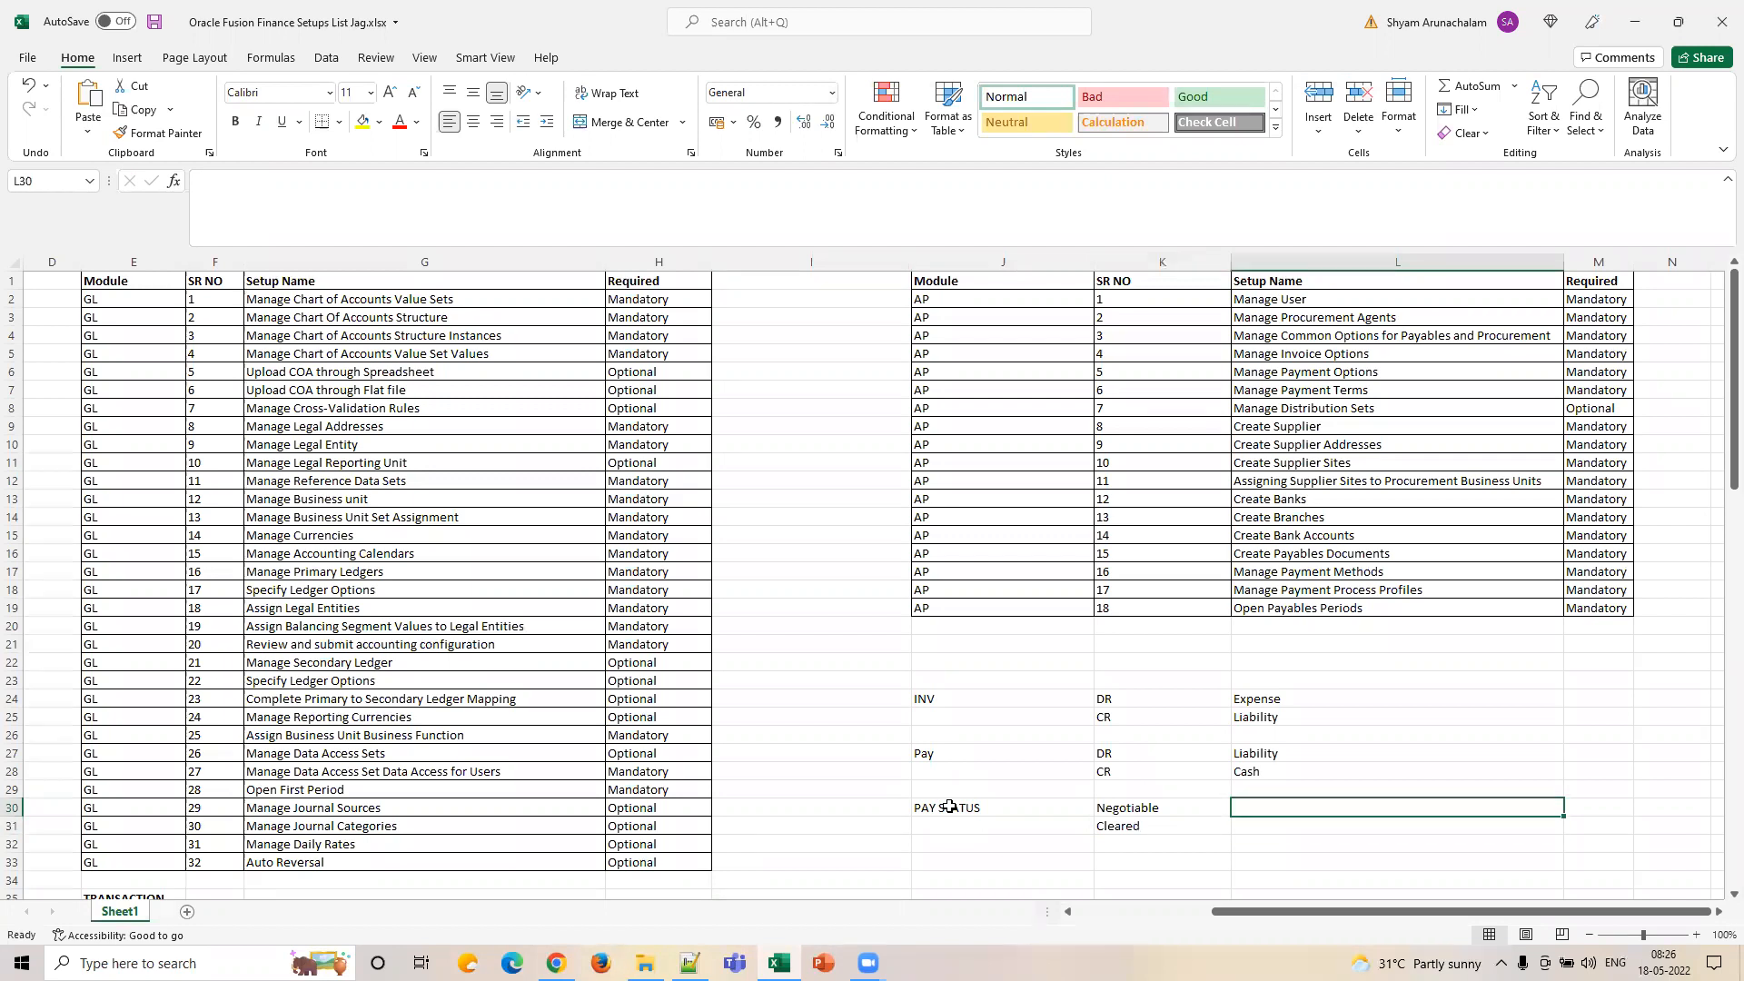
{"action": "type", "text": "Unrecon"}
{"action": "key", "text": "Return"}
{"action": "type", "text": "Rec"}
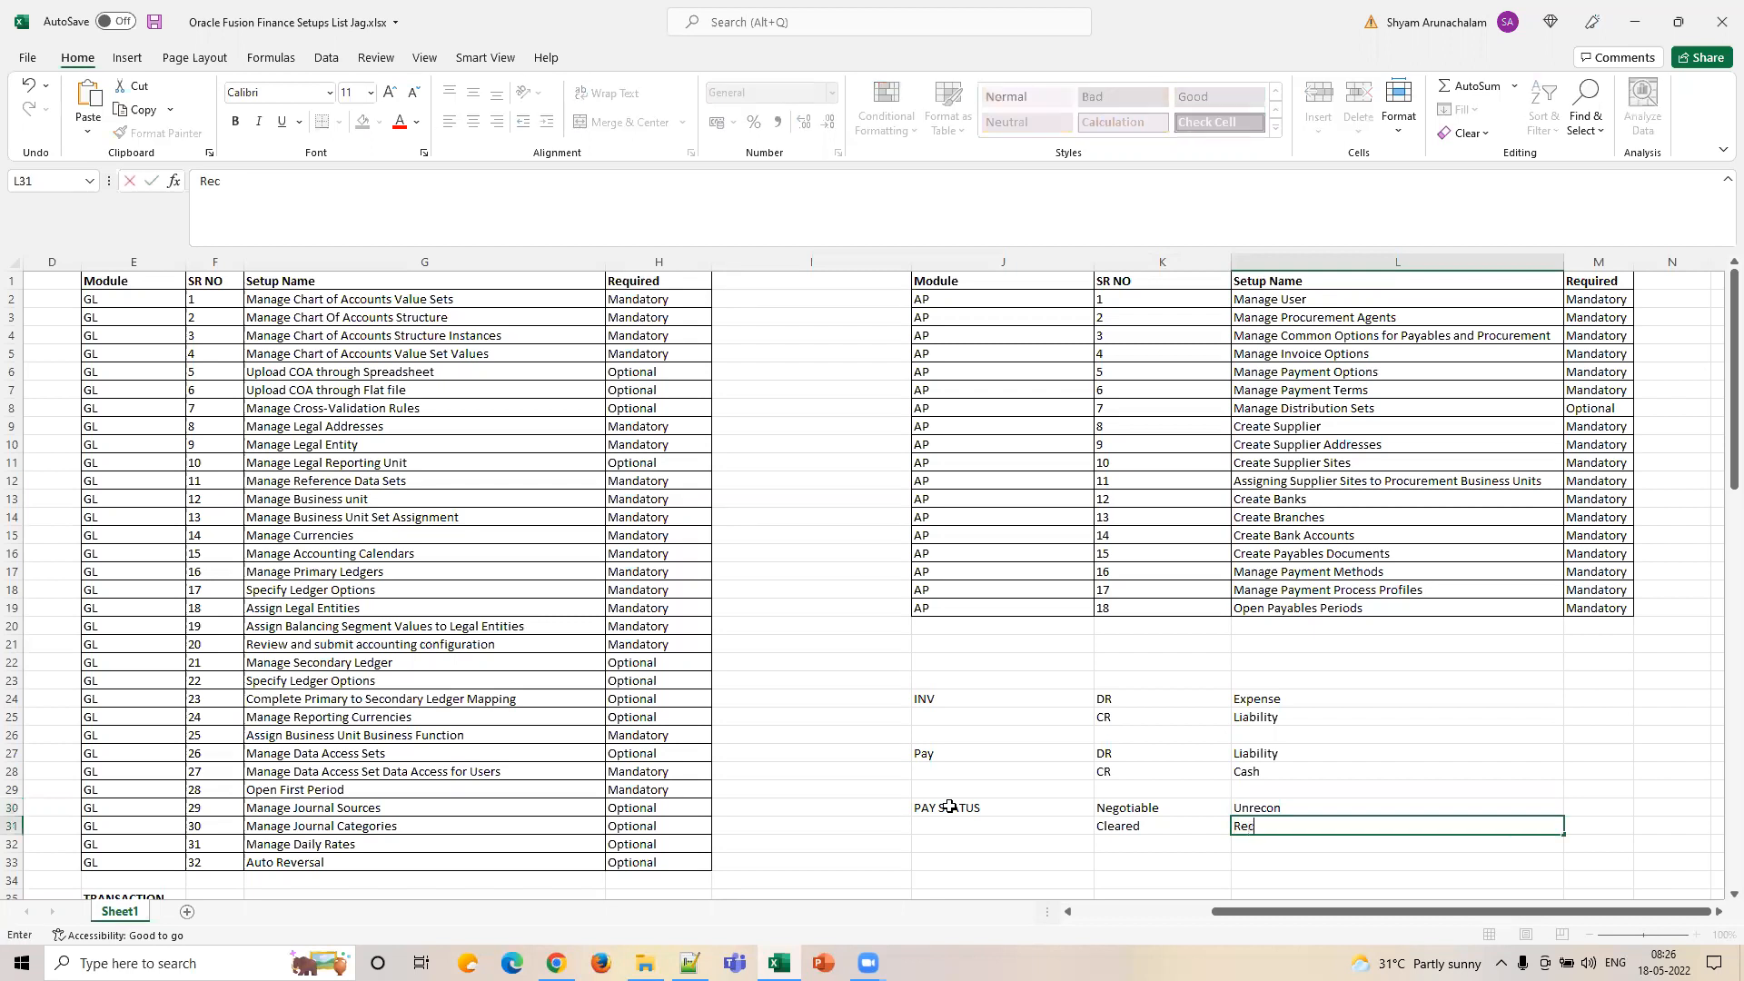
{"action": "type", "text": "on"}
{"action": "key", "text": "Up"}
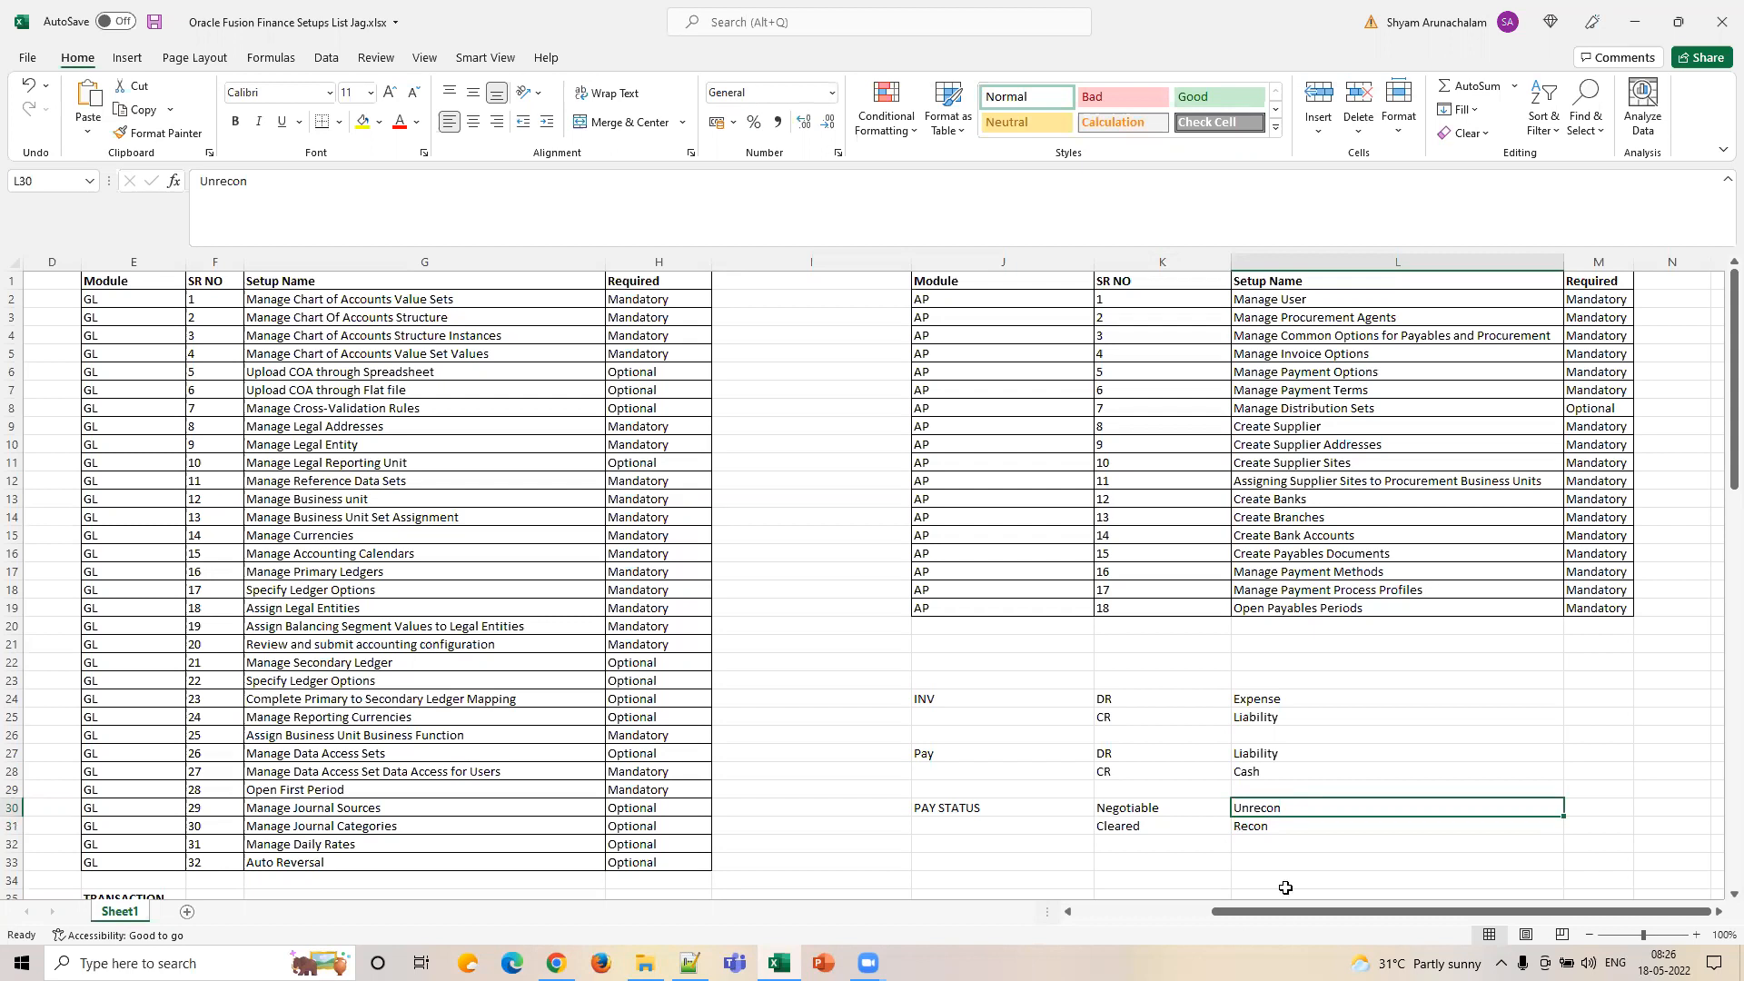
Review the Negotiable and Cleared status rows against the Pay accounting entry and the Account for Payment choices.
{"action": "left_click", "coordinate": [1305, 827]}
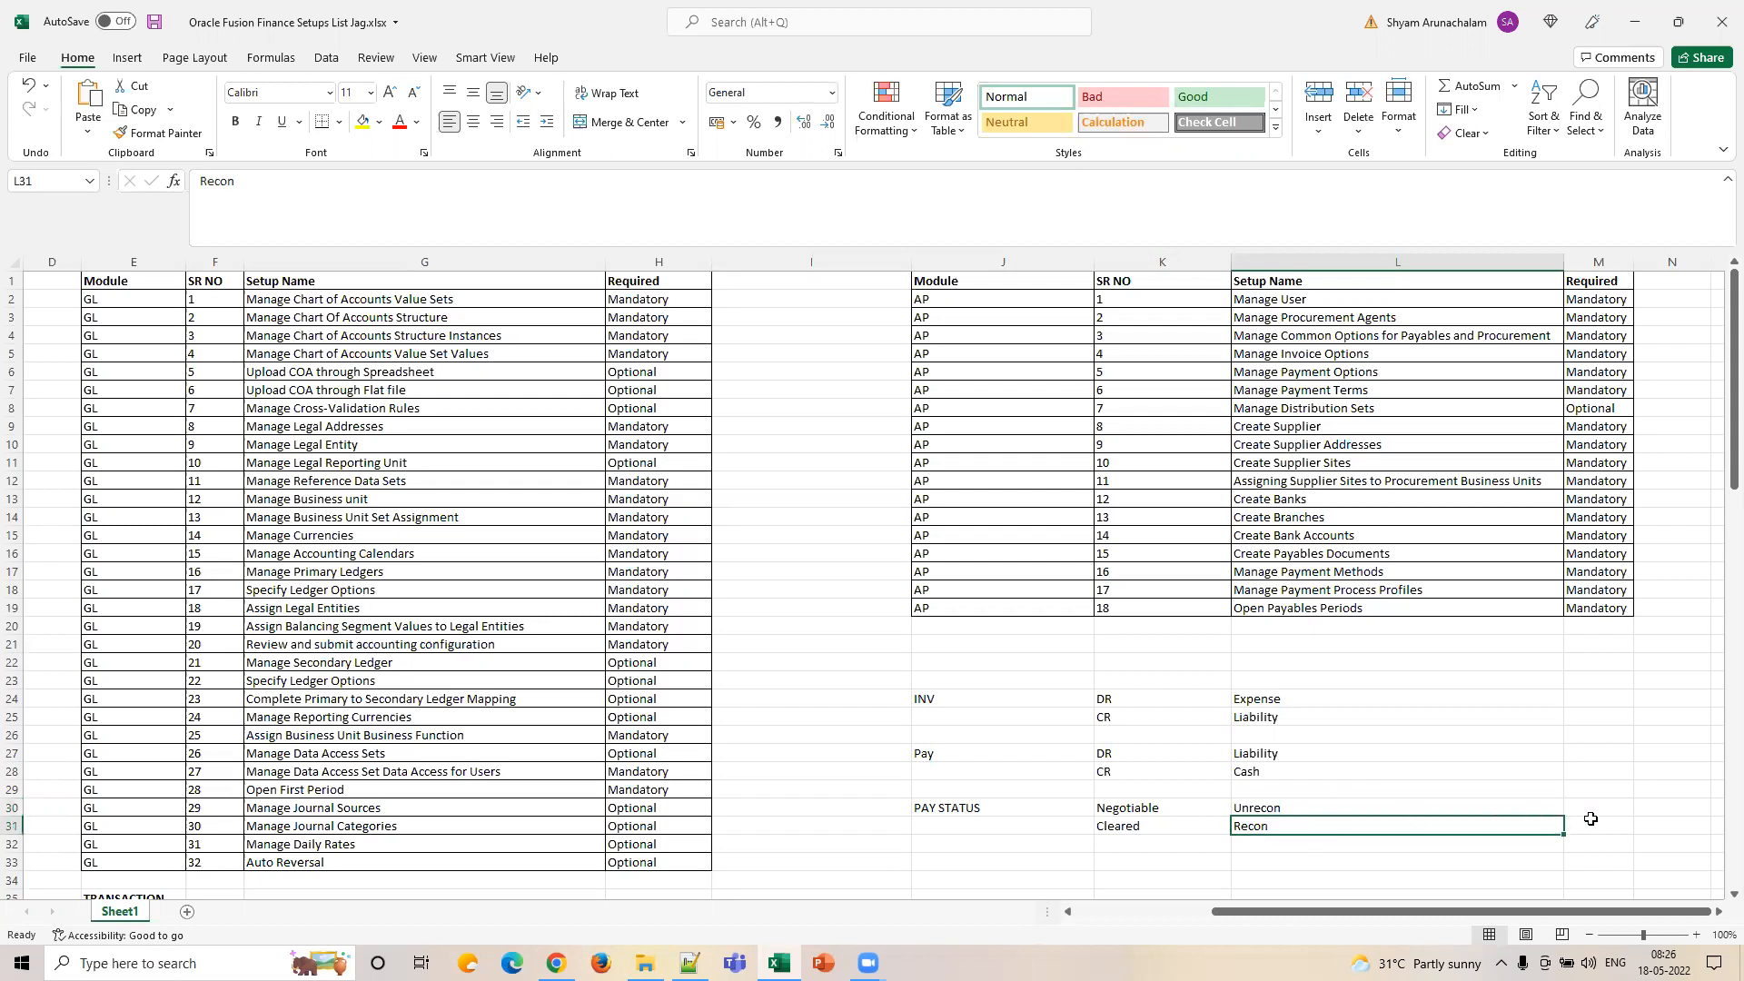
{"action": "left_click", "coordinate": [1146, 827]}
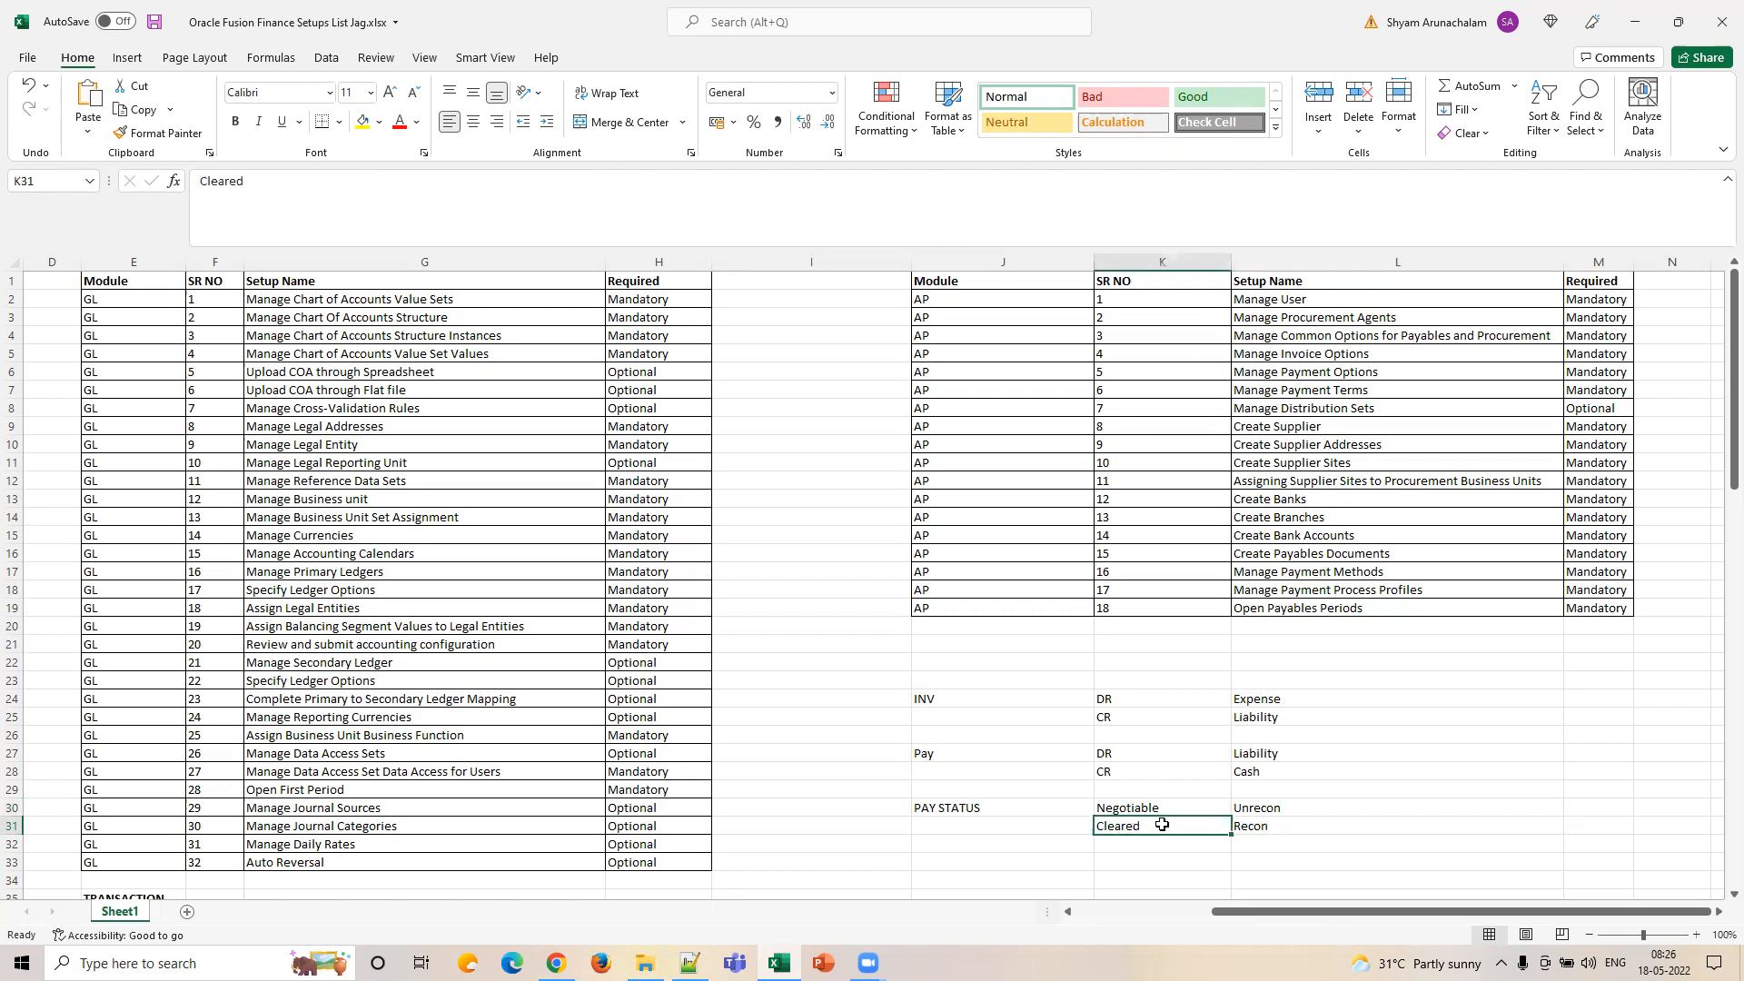
{"action": "left_click", "coordinate": [1284, 810]}
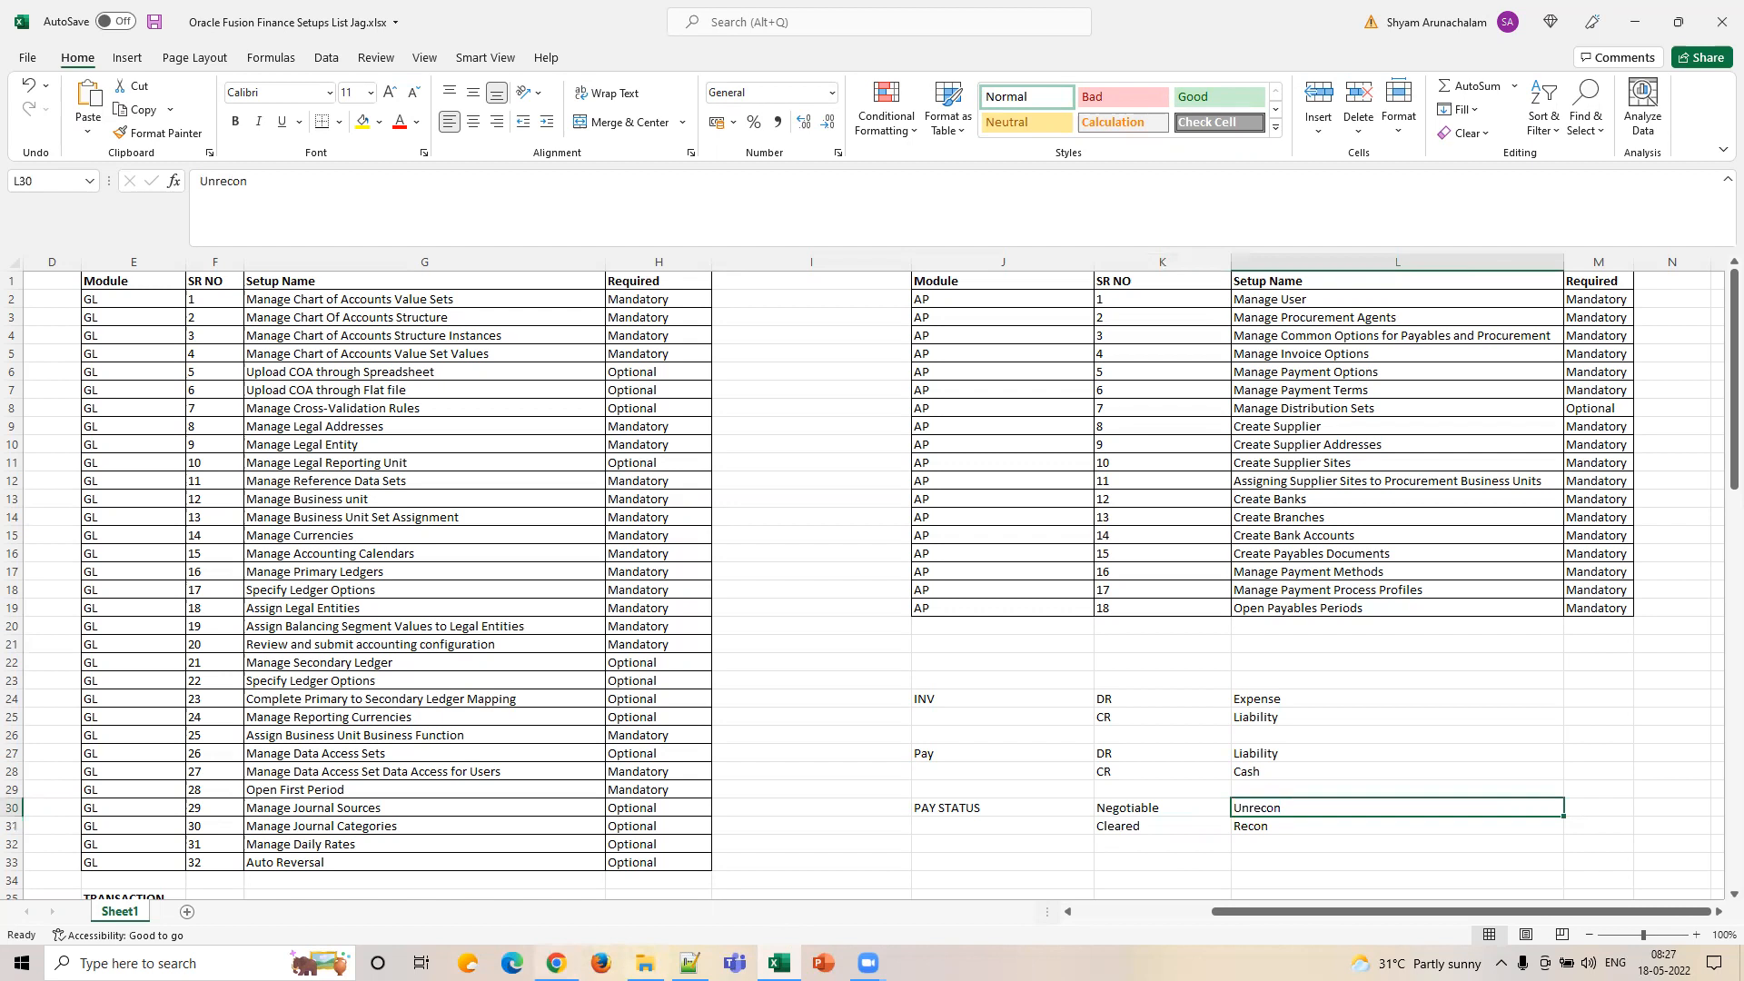
{"action": "left_click", "coordinate": [556, 963]}
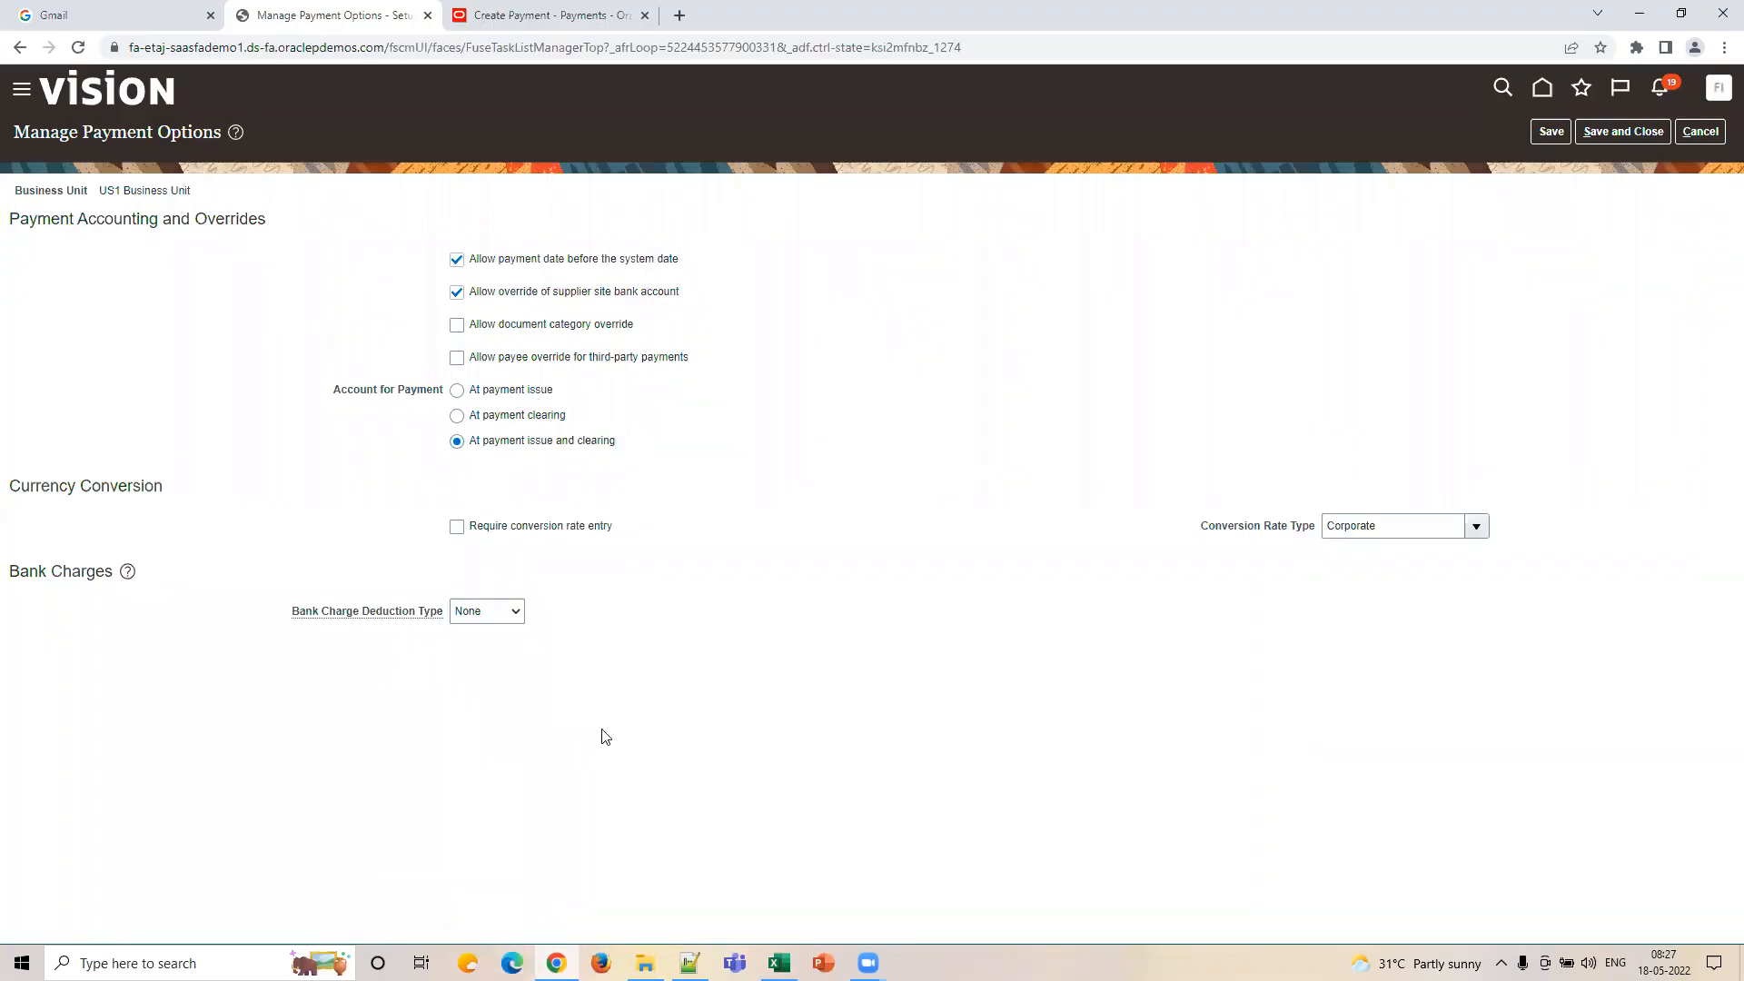
{"action": "left_click", "coordinate": [556, 949]}
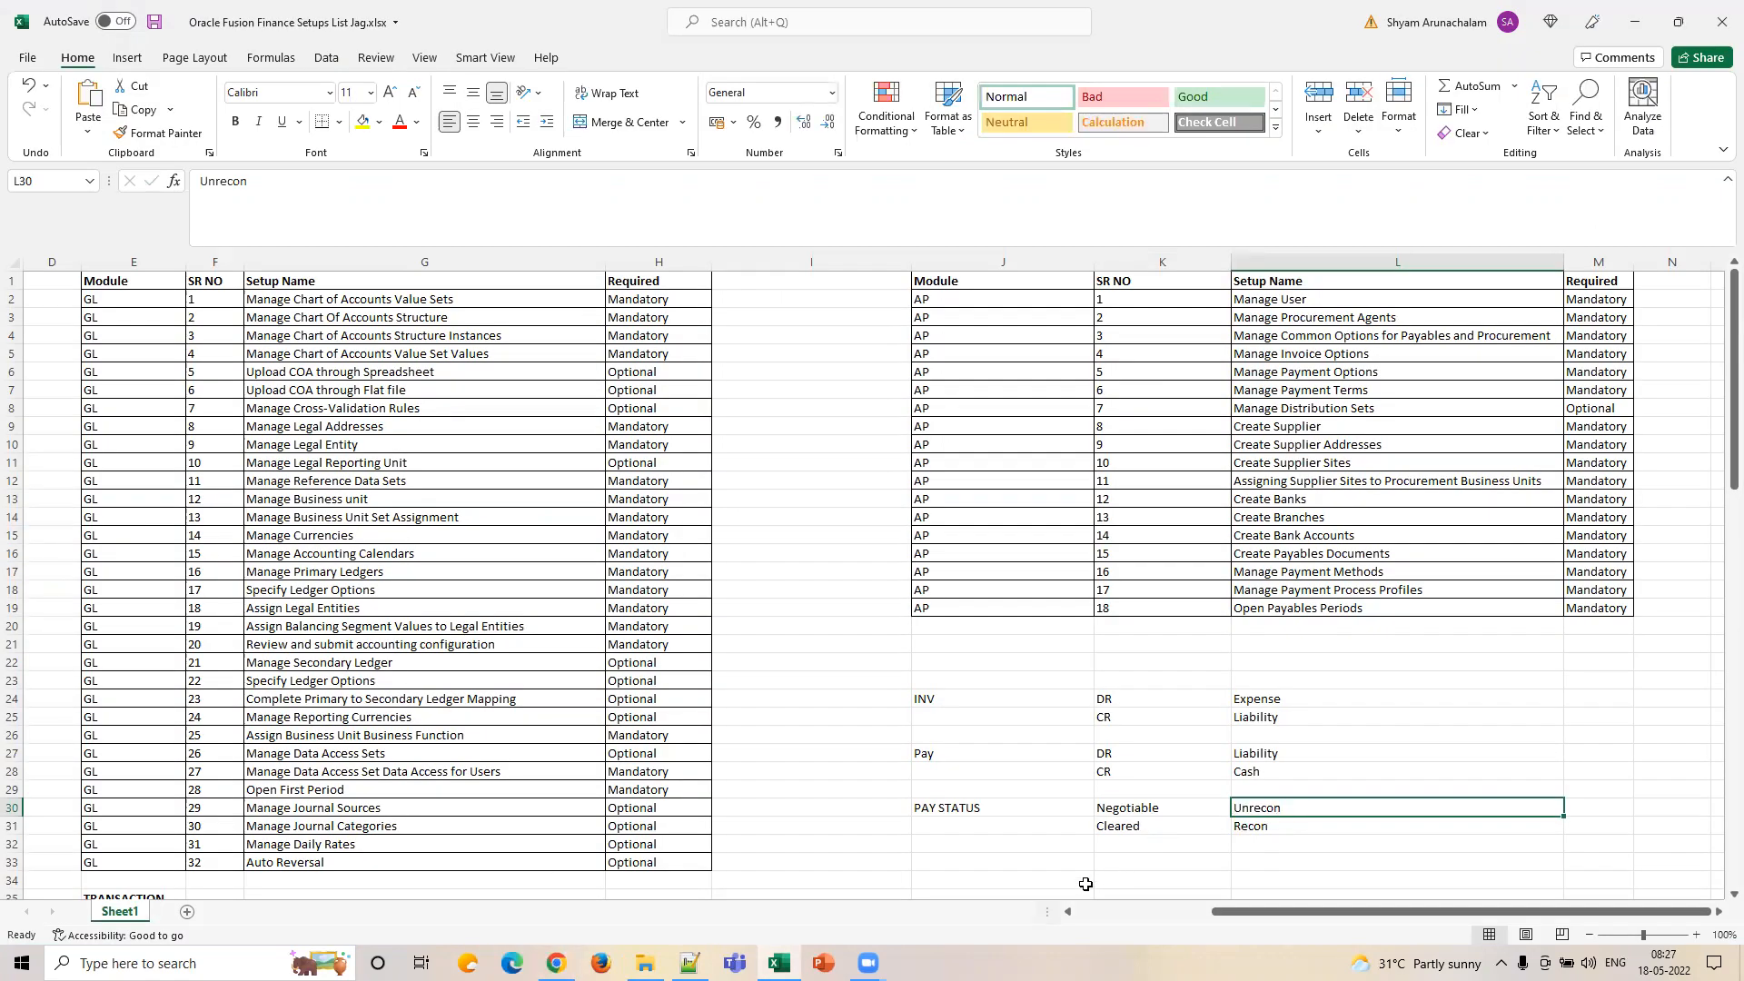
{"action": "left_click", "coordinate": [1167, 804]}
{"action": "left_click", "coordinate": [1246, 811]}
{"action": "left_click_drag", "start_coordinate": [1138, 752], "coordinate": [1246, 775]}
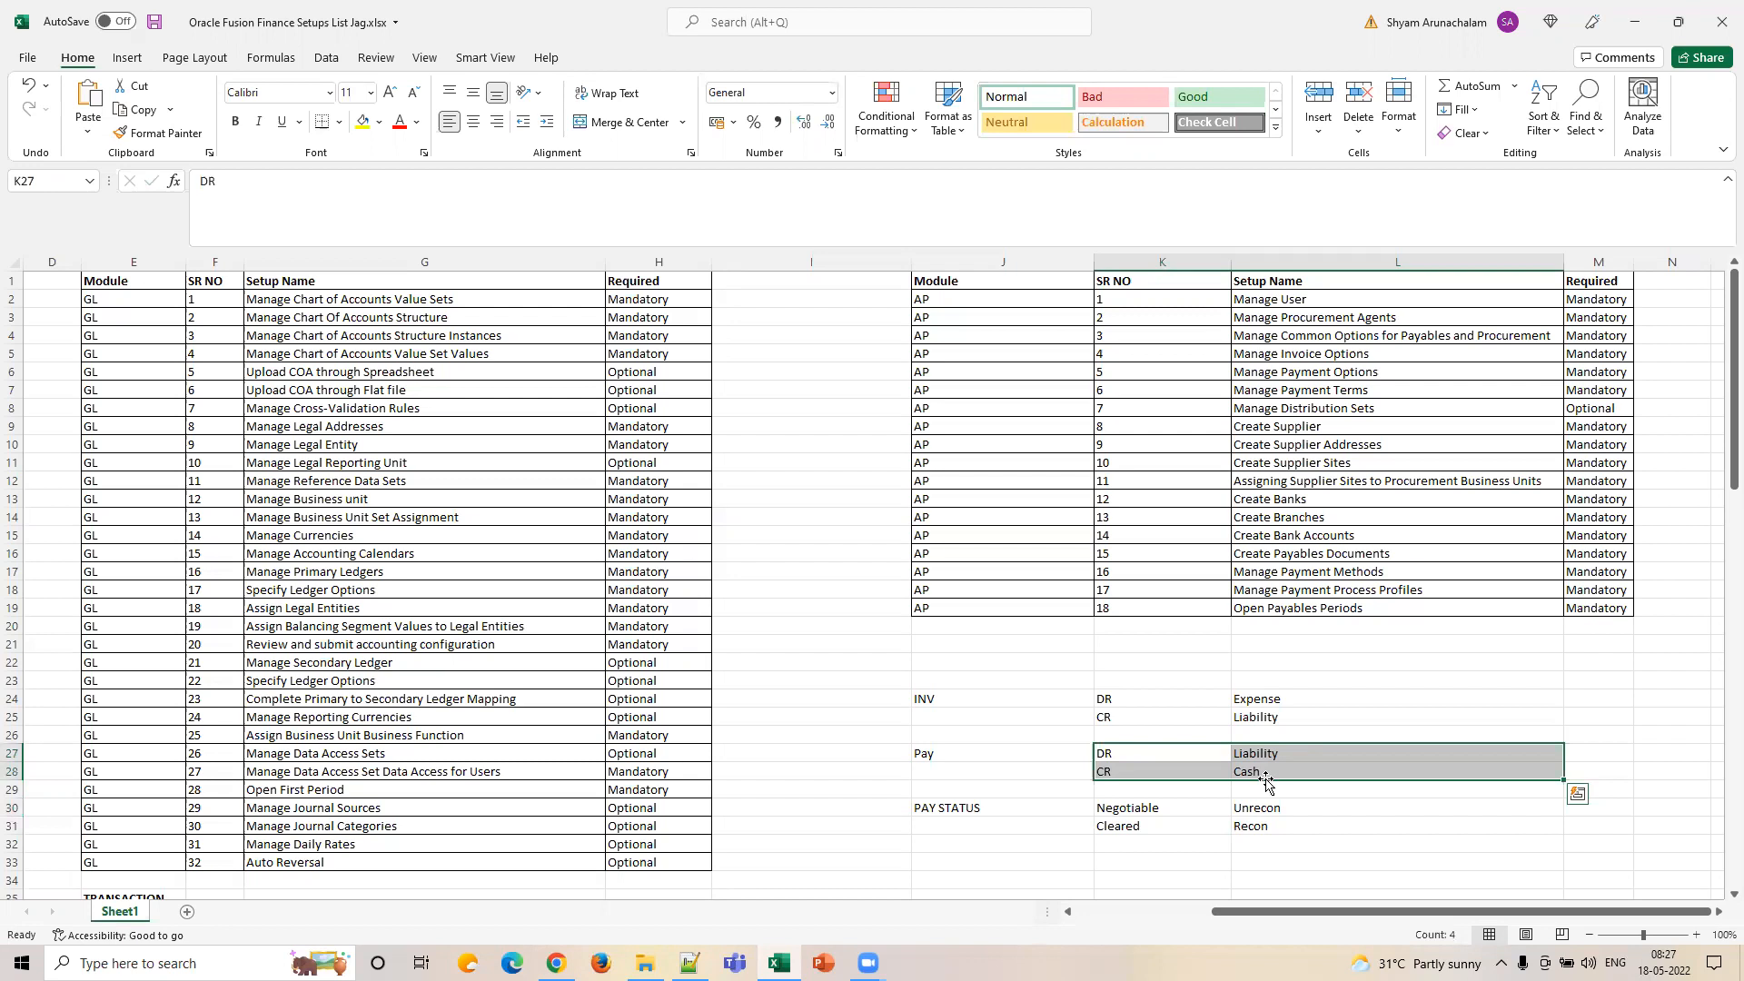
{"action": "left_click", "coordinate": [1253, 823]}
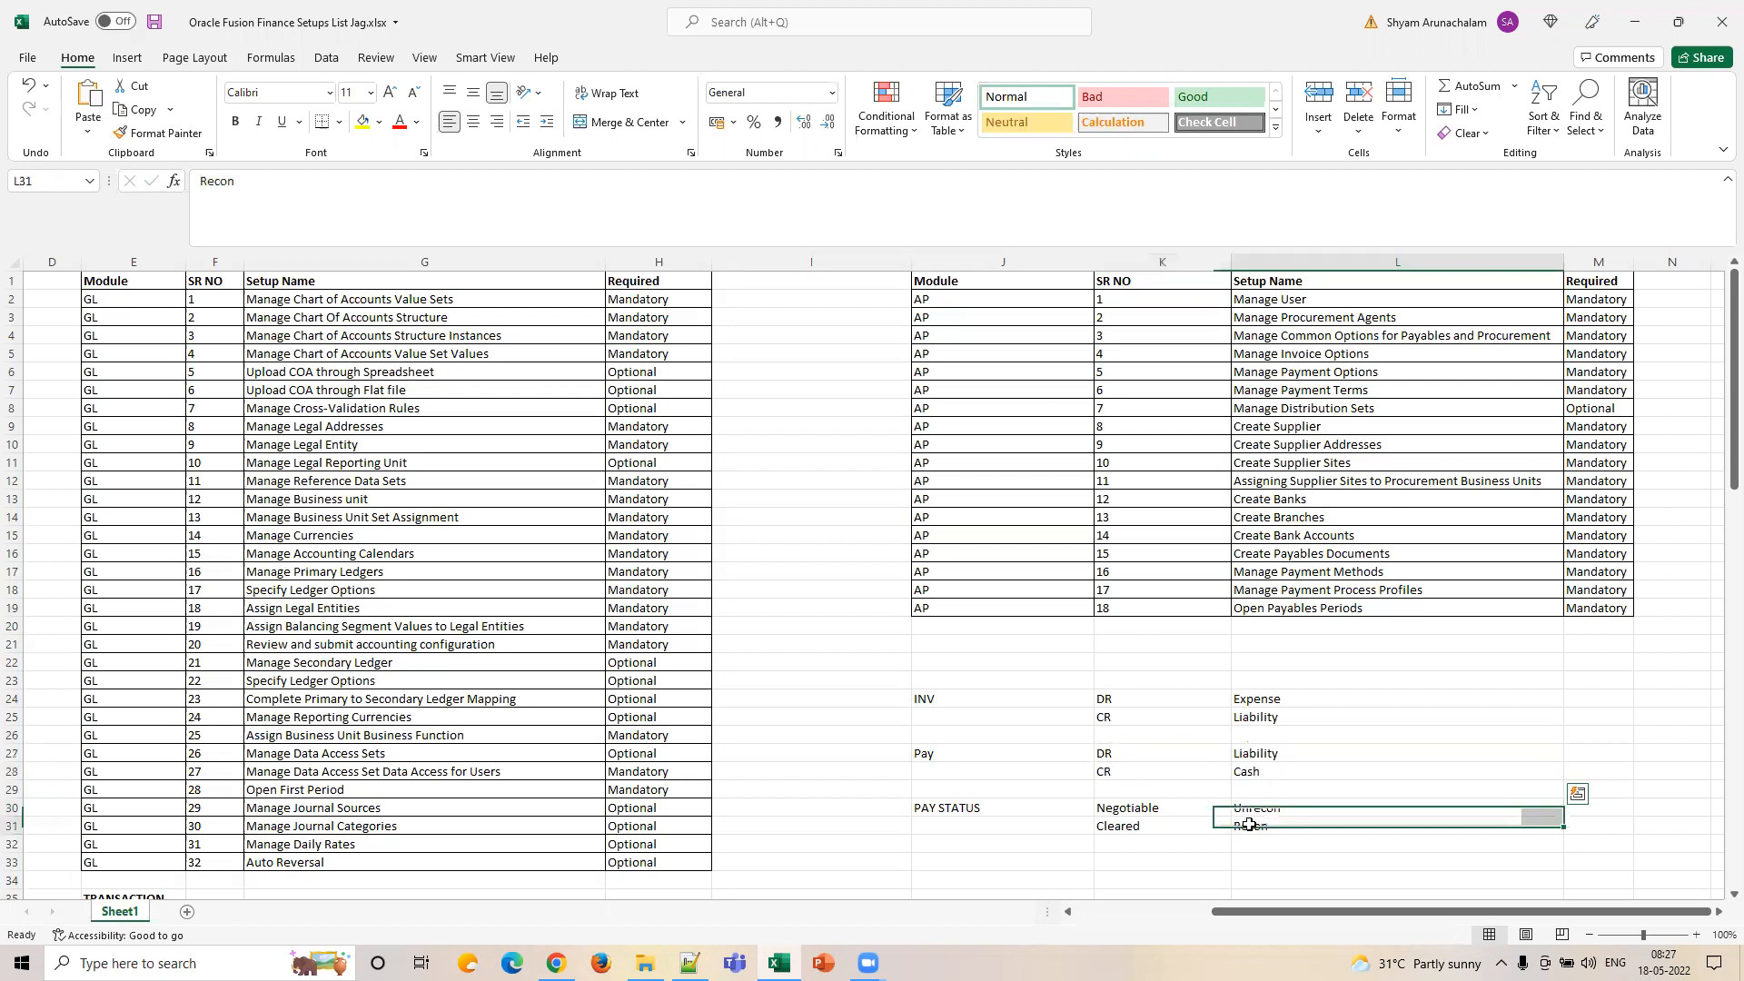
{"action": "left_click", "coordinate": [1135, 823]}
{"action": "left_click_drag", "start_coordinate": [1126, 808], "coordinate": [1265, 809]}
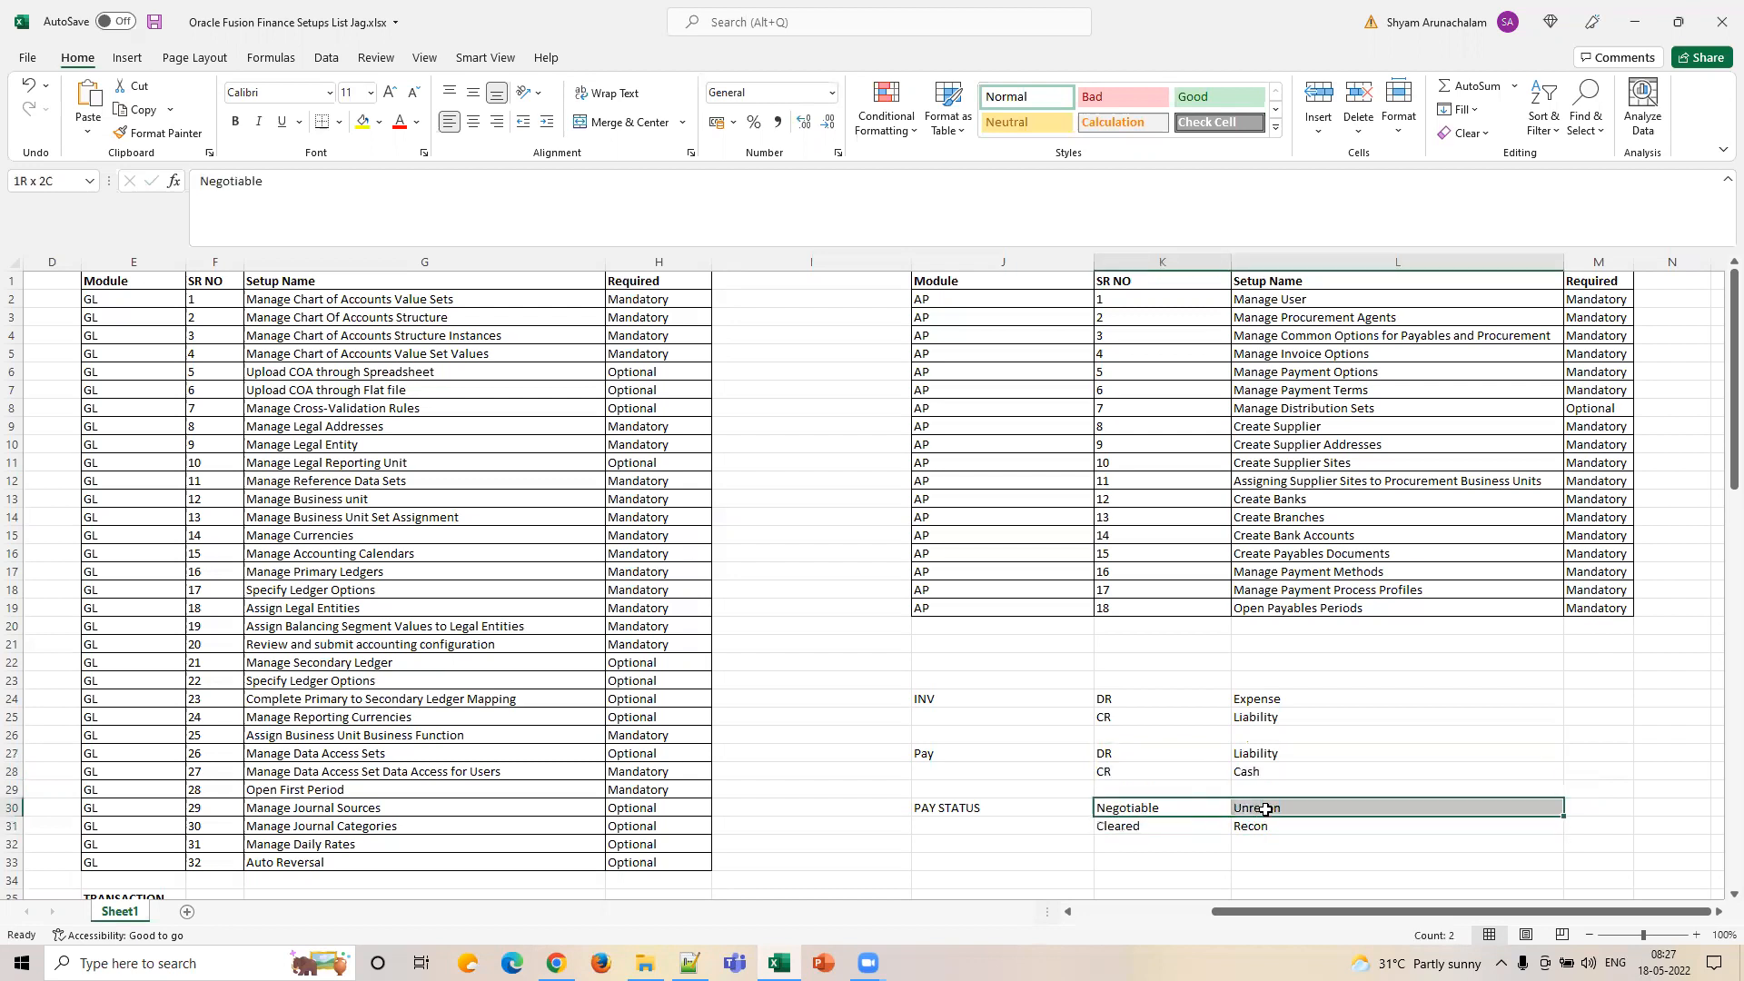
Compare the clearing choices under Account for Payment in Manage Payment Options with the Pay entry and status rows in Excel.
{"action": "left_click", "coordinate": [557, 962]}
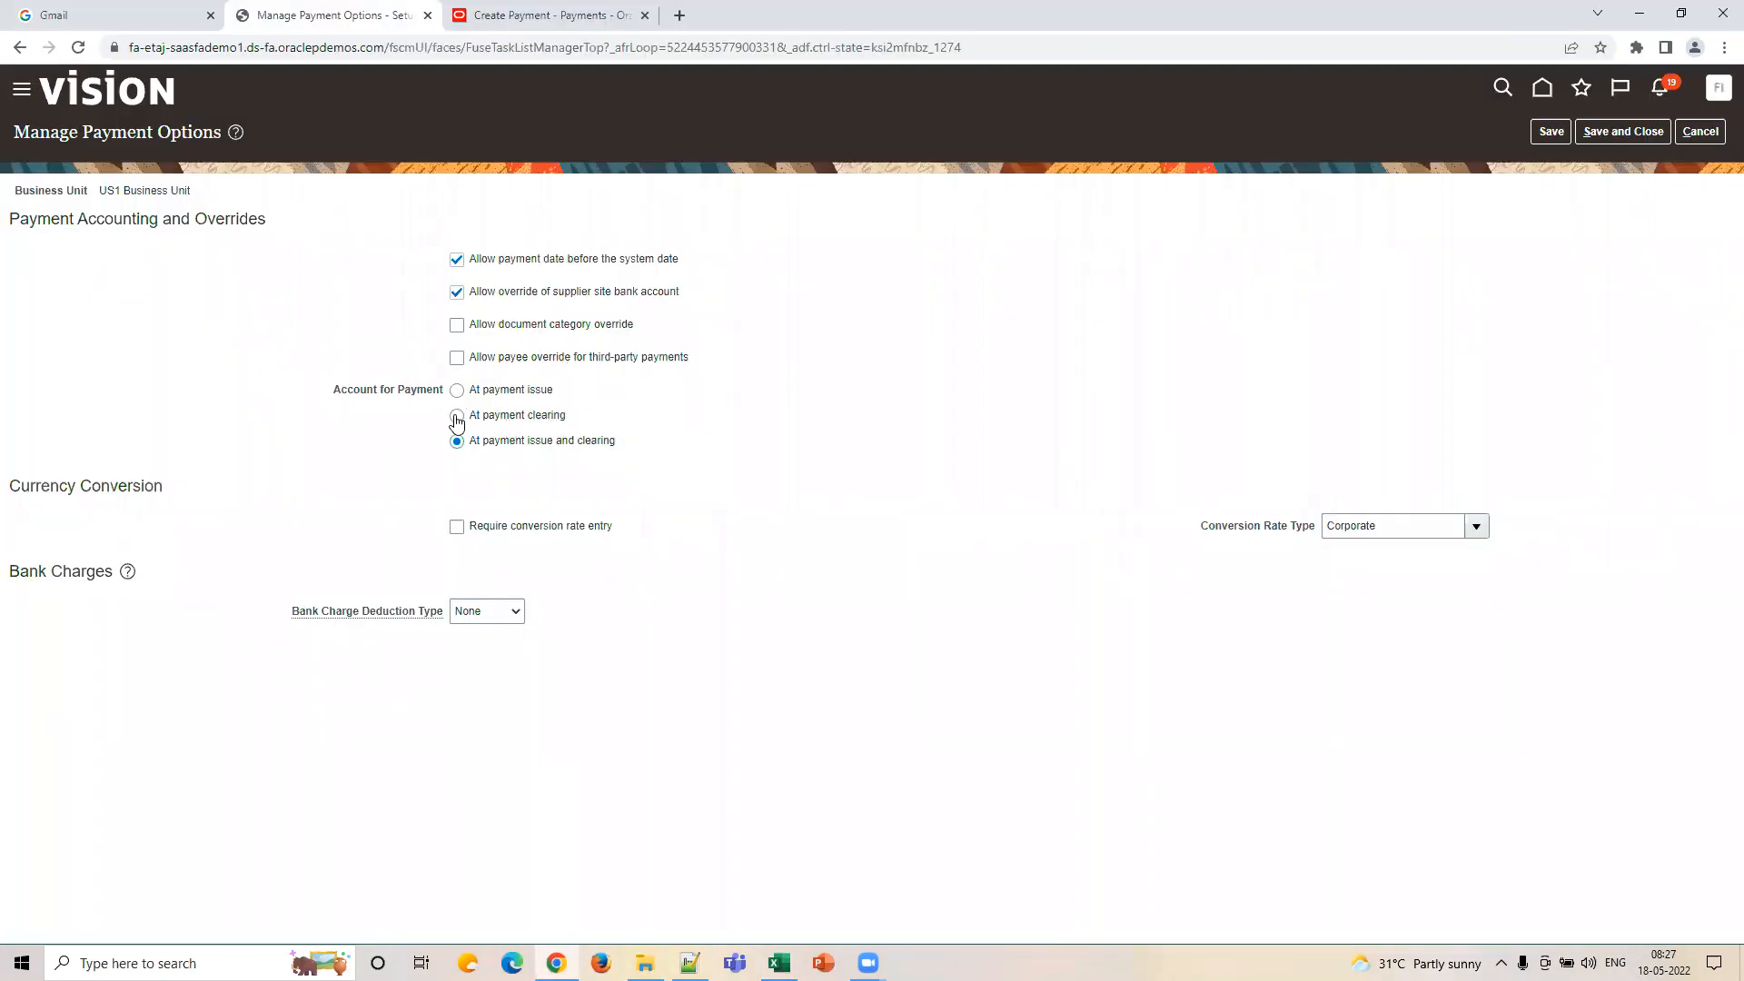
{"action": "left_click", "coordinate": [779, 963]}
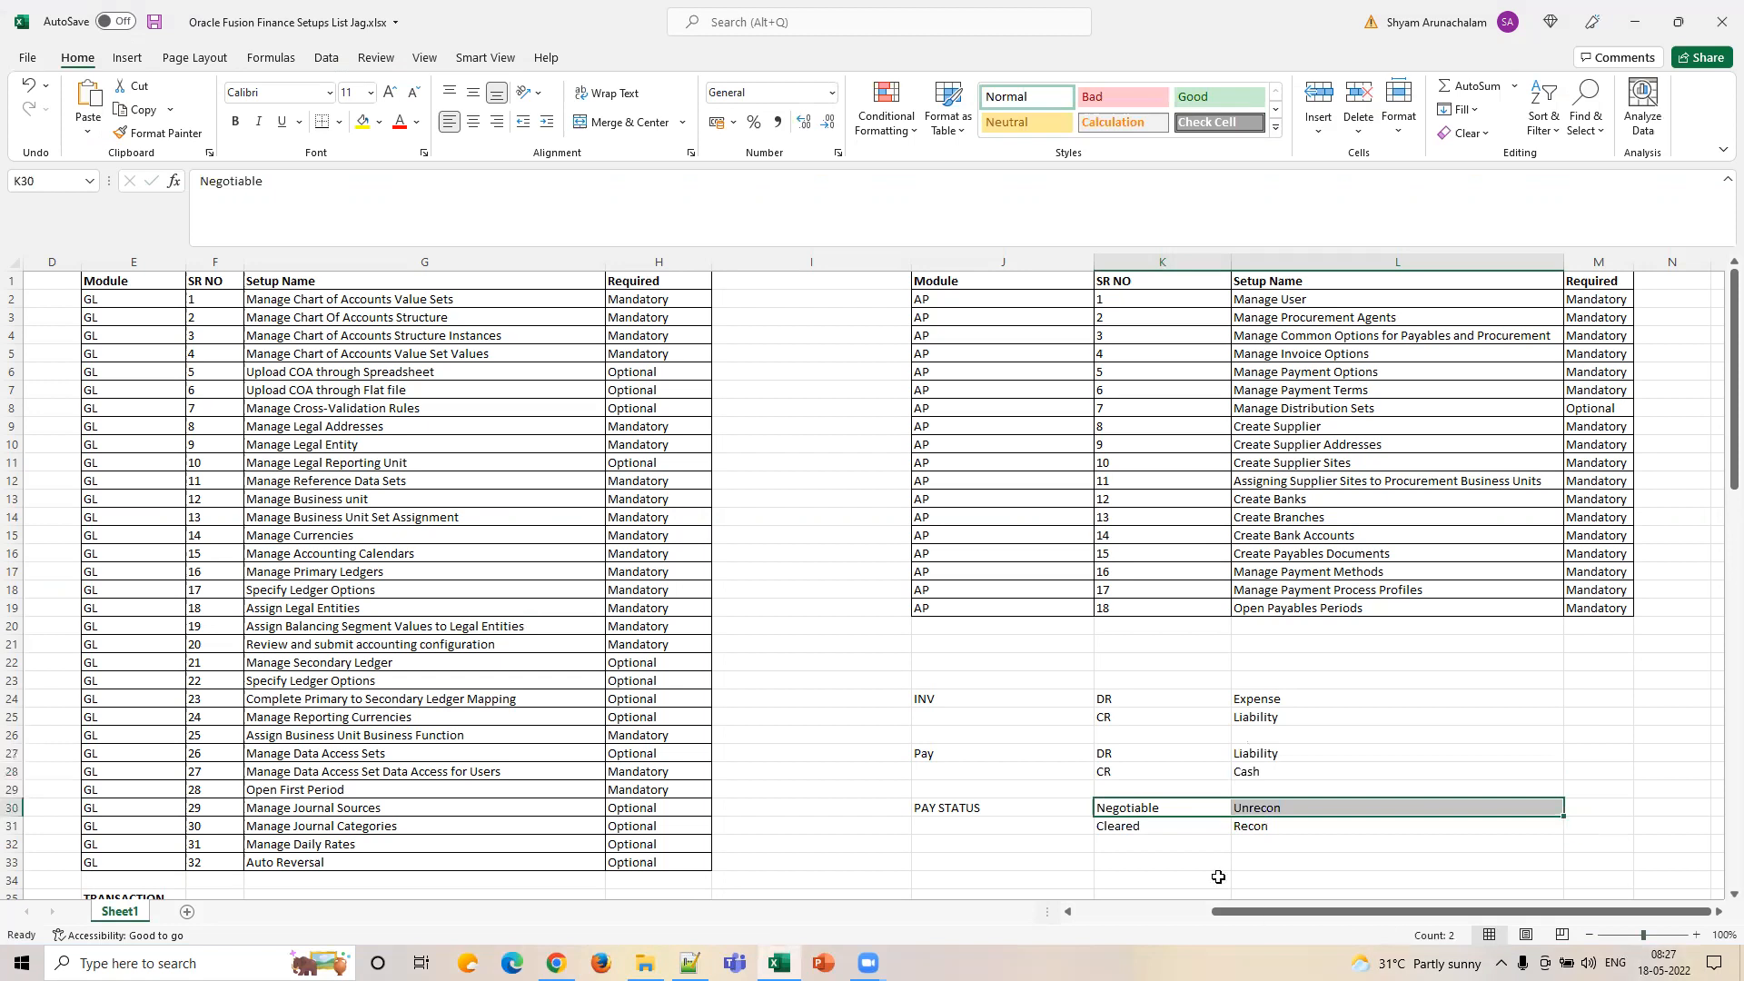
{"action": "left_click_drag", "start_coordinate": [1118, 826], "coordinate": [1294, 825]}
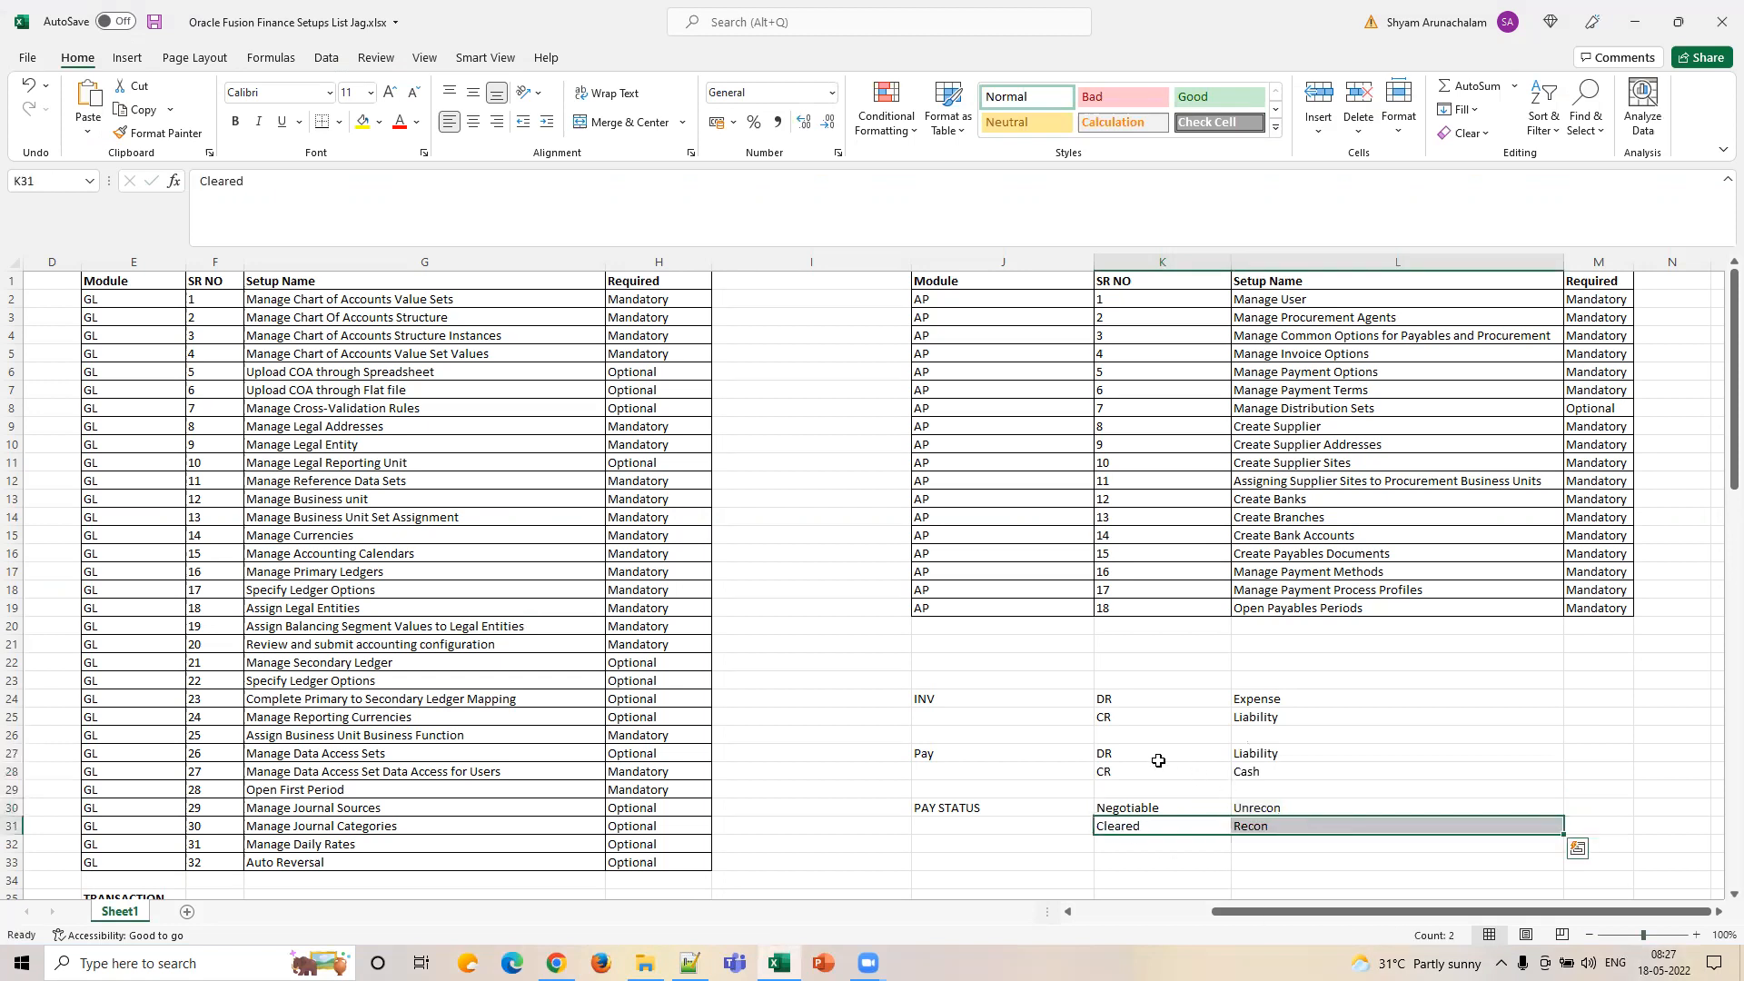
{"action": "left_click_drag", "start_coordinate": [1127, 752], "coordinate": [1253, 788]}
{"action": "left_click_drag", "start_coordinate": [1141, 811], "coordinate": [1248, 810]}
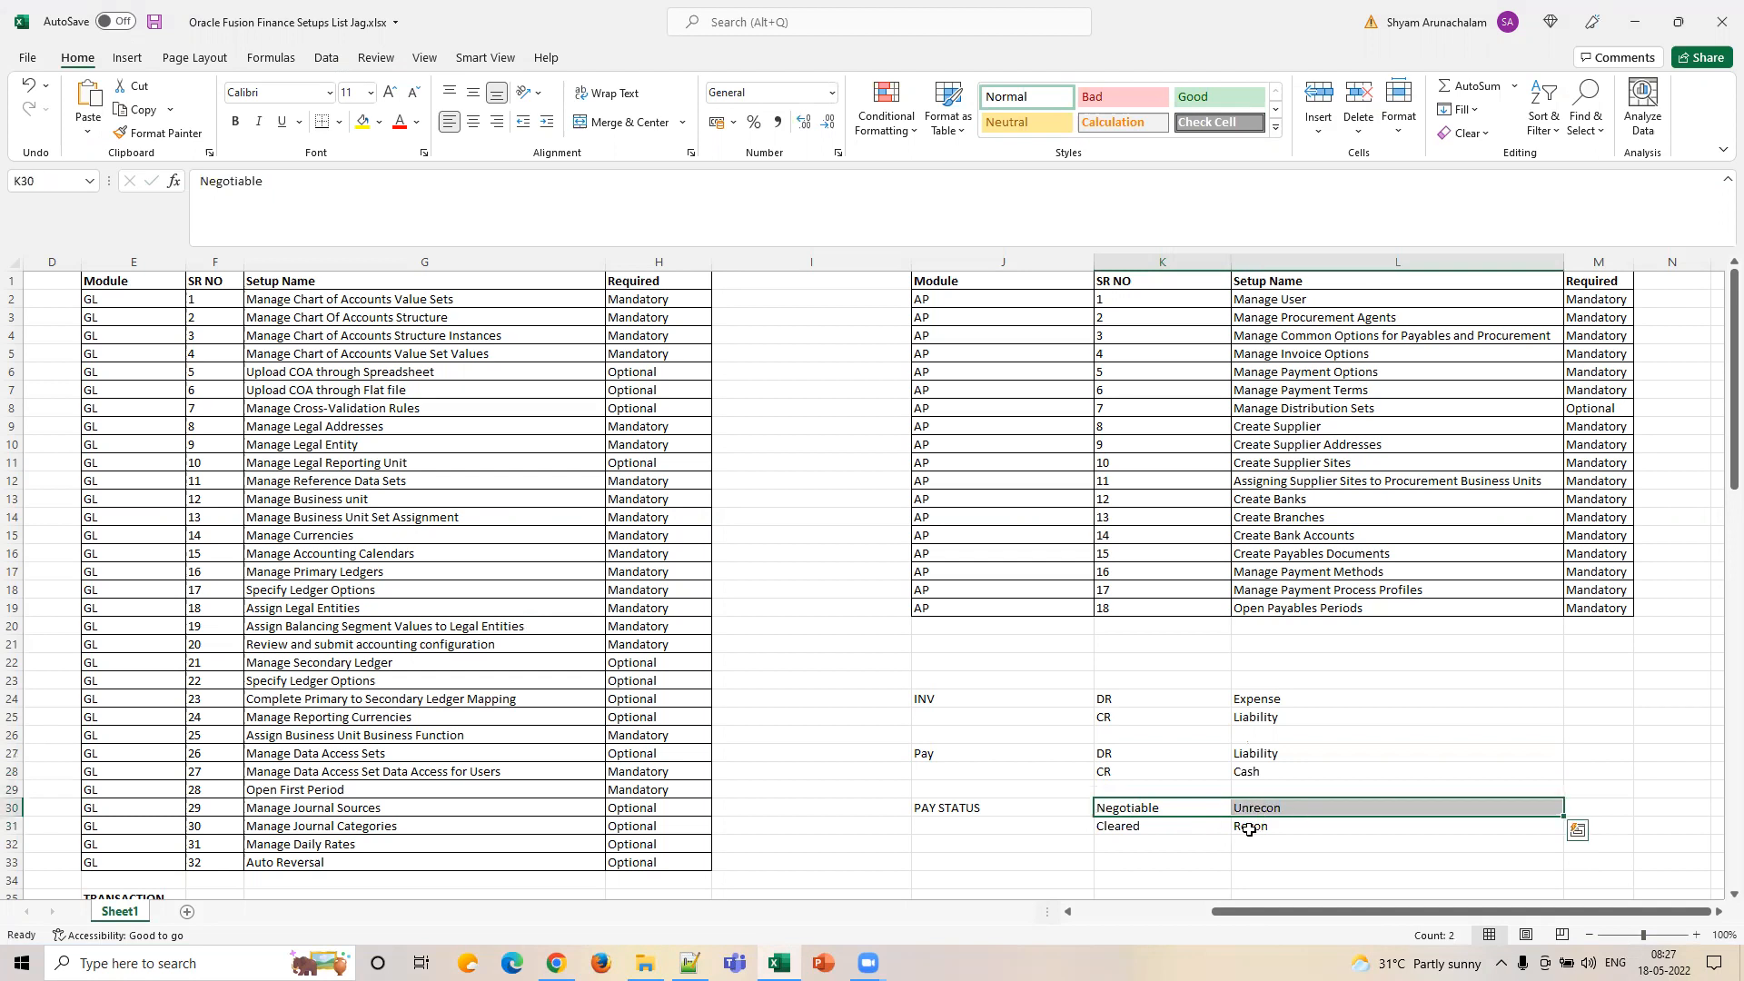
{"action": "left_click", "coordinate": [1248, 828]}
{"action": "left_click", "coordinate": [556, 963]}
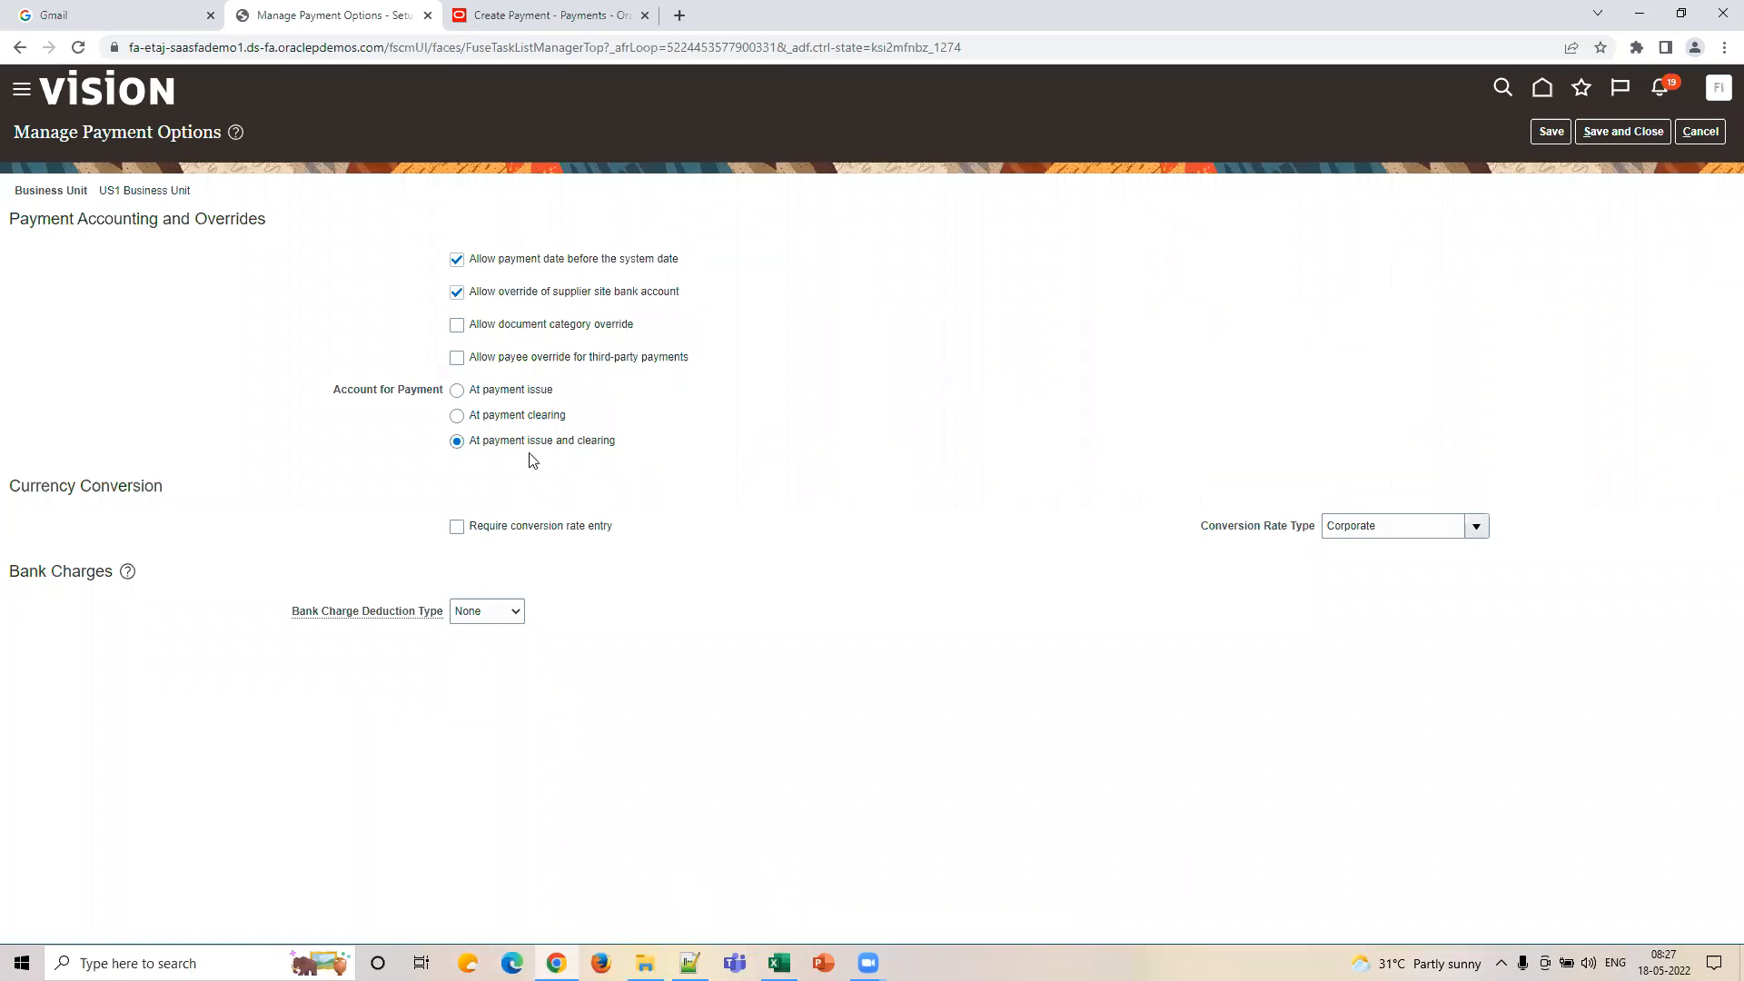
Return to the Excel notes and enter the label NEG in J34, below the payment status rows.
{"action": "left_click", "coordinate": [779, 962]}
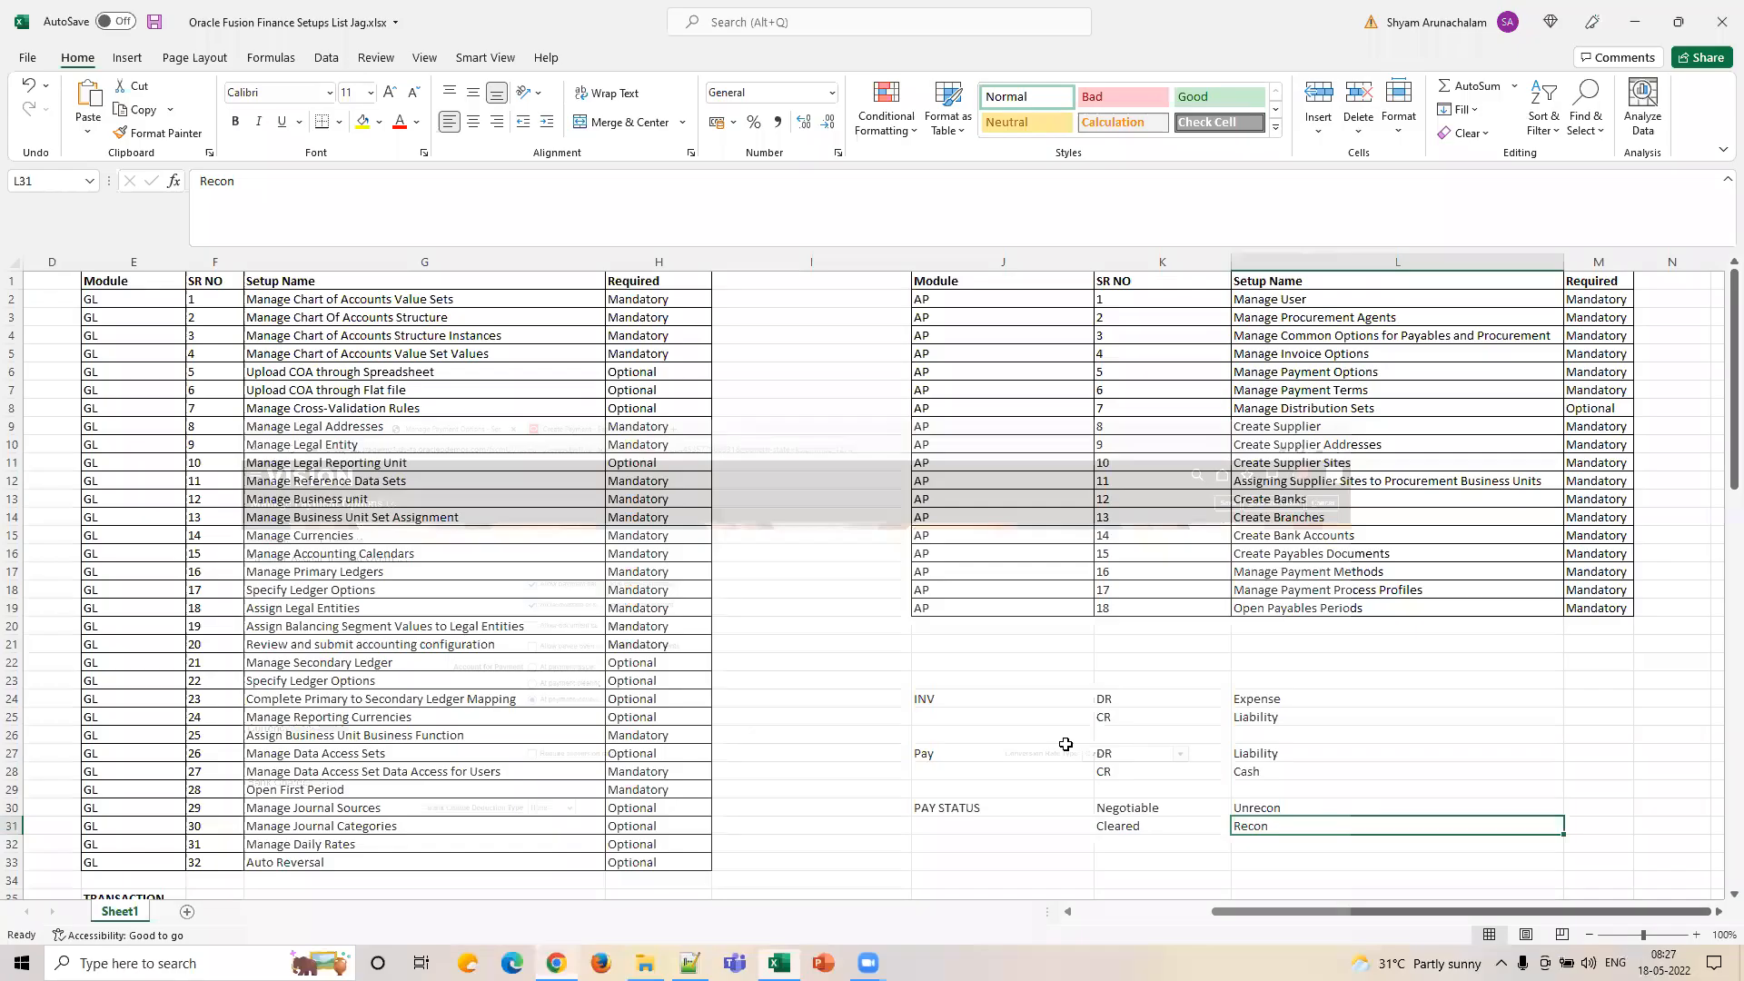
{"action": "scroll", "coordinate": [1345, 820], "scroll_direction": "down", "scroll_amount": 2}
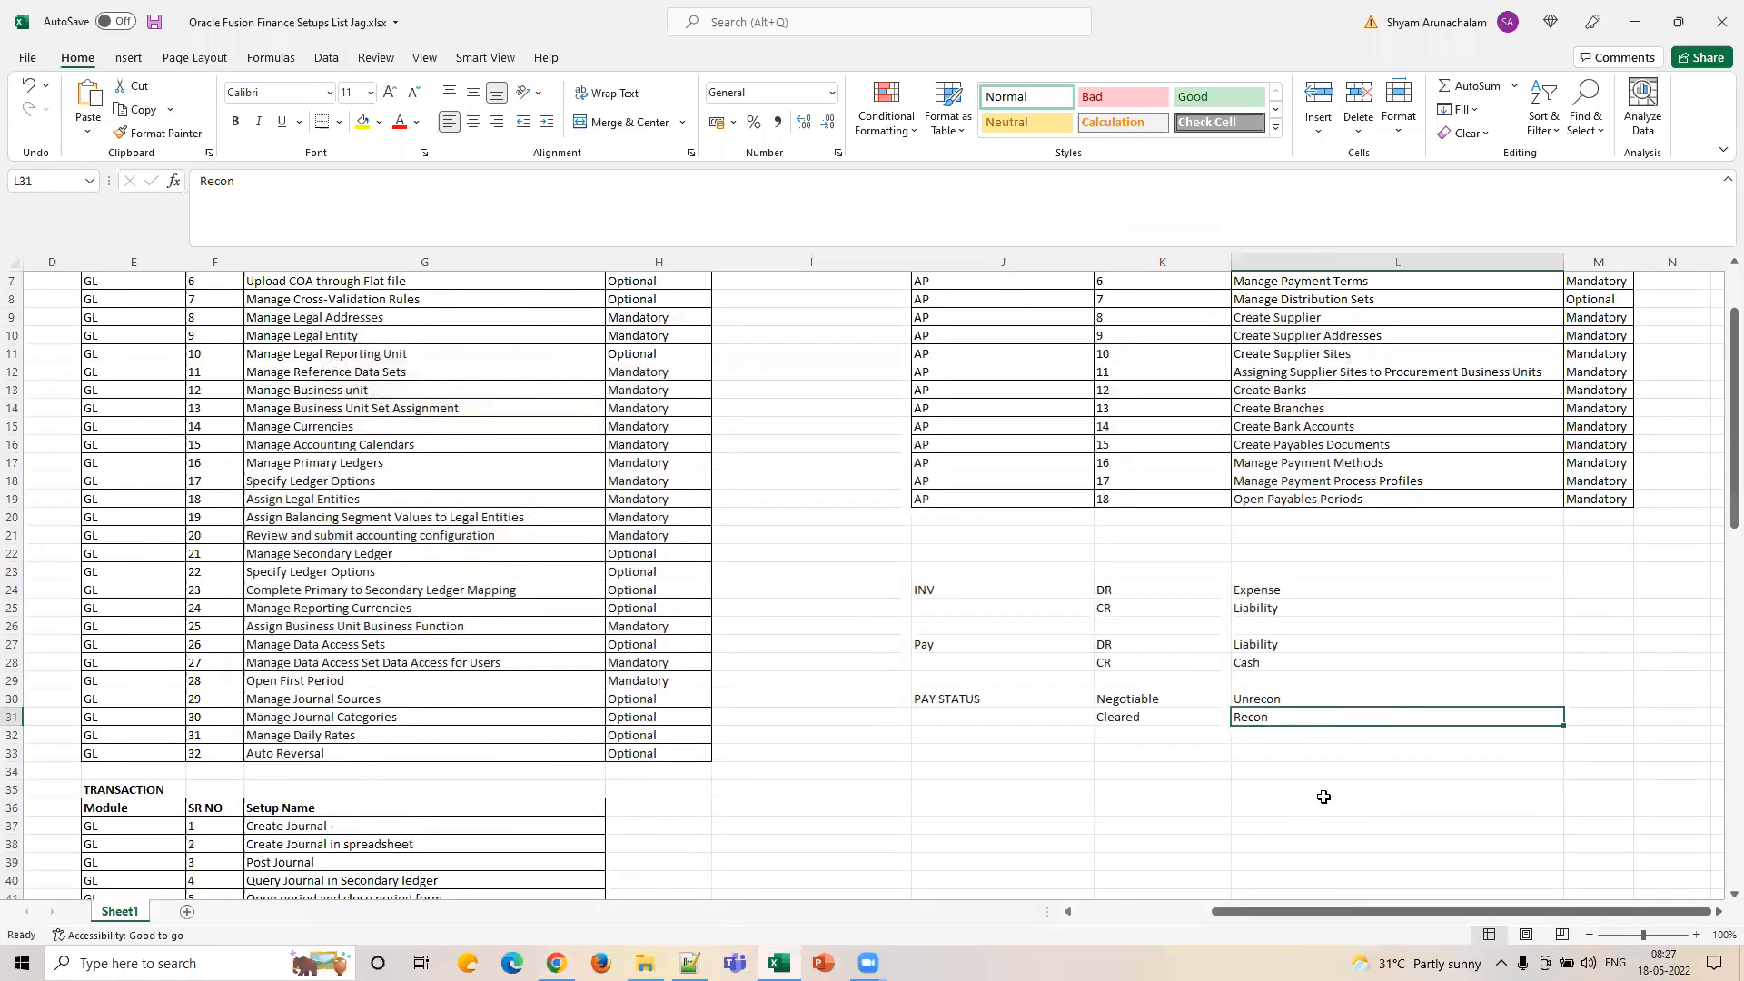
{"action": "left_click", "coordinate": [1110, 786]}
{"action": "left_click", "coordinate": [1114, 773]}
{"action": "key", "text": "Left"}
{"action": "type", "text": "N"}
{"action": "left_click", "coordinate": [1114, 773]}
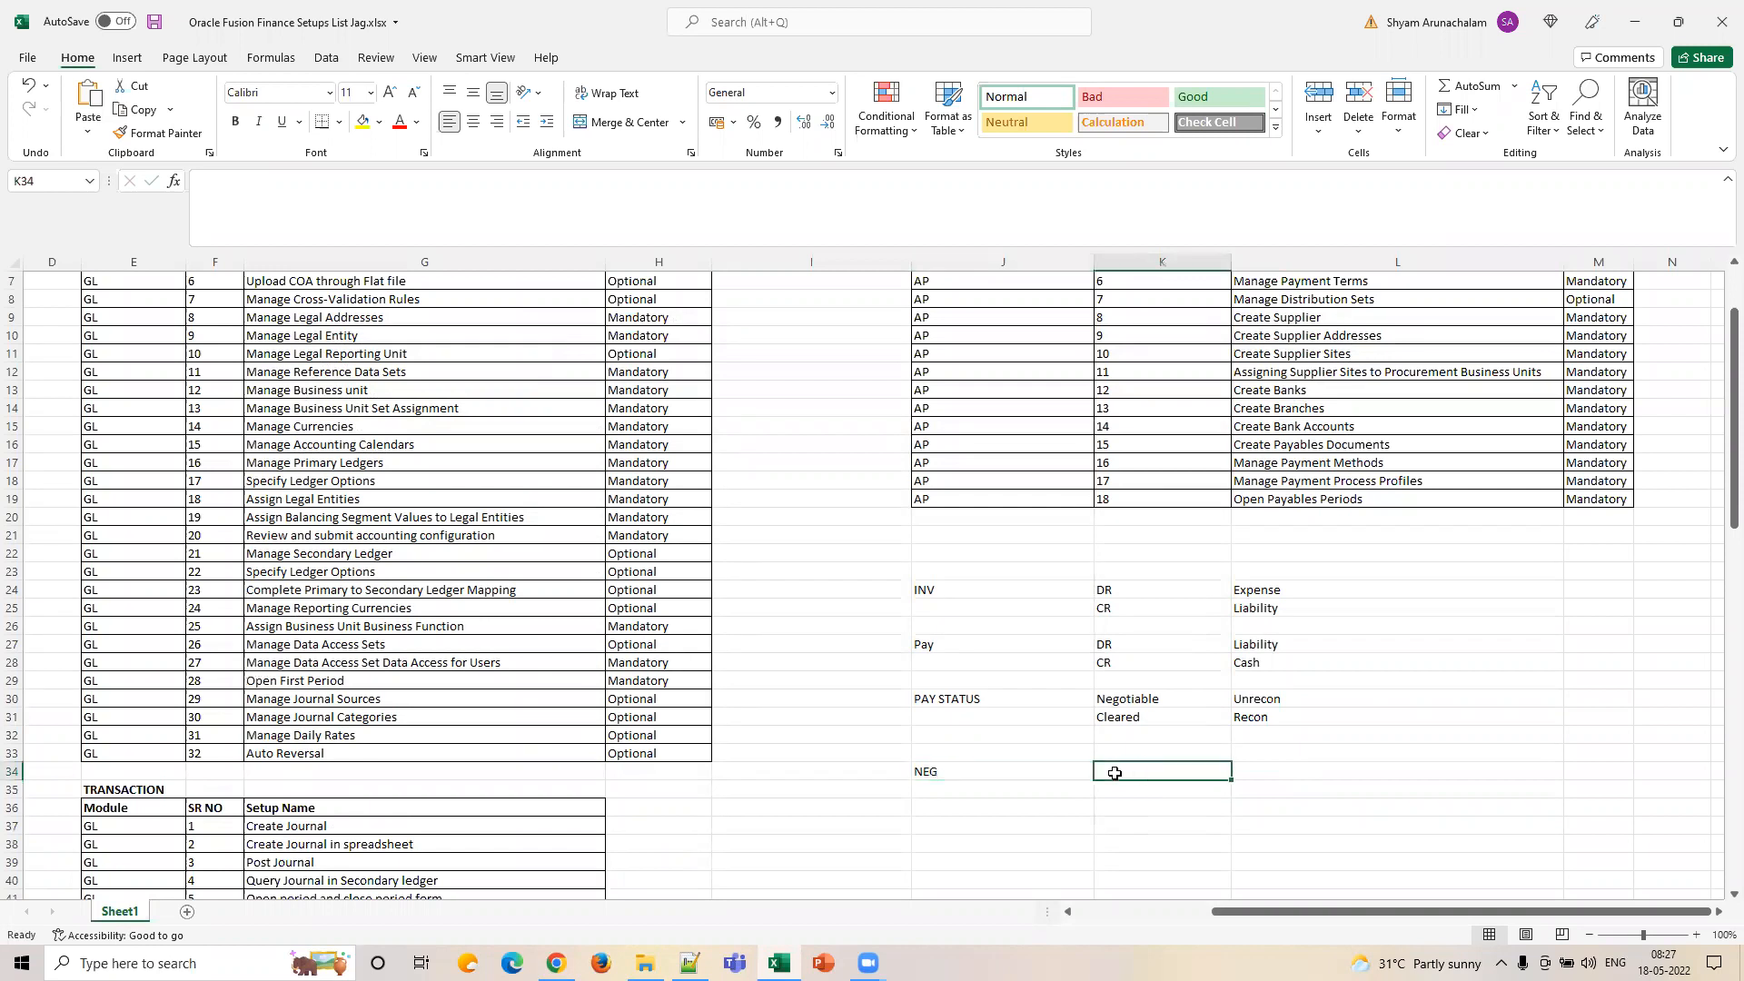
Enter DR in K34 for the NEG entry and copy Liability from the Pay entry in L27 into L34.
{"action": "type", "text": "DR"}
{"action": "key", "text": "Tab"}
{"action": "key", "text": "Up"}
{"action": "key", "text": "Up"}
{"action": "key", "text": "Up"}
{"action": "key", "text": "Up"}
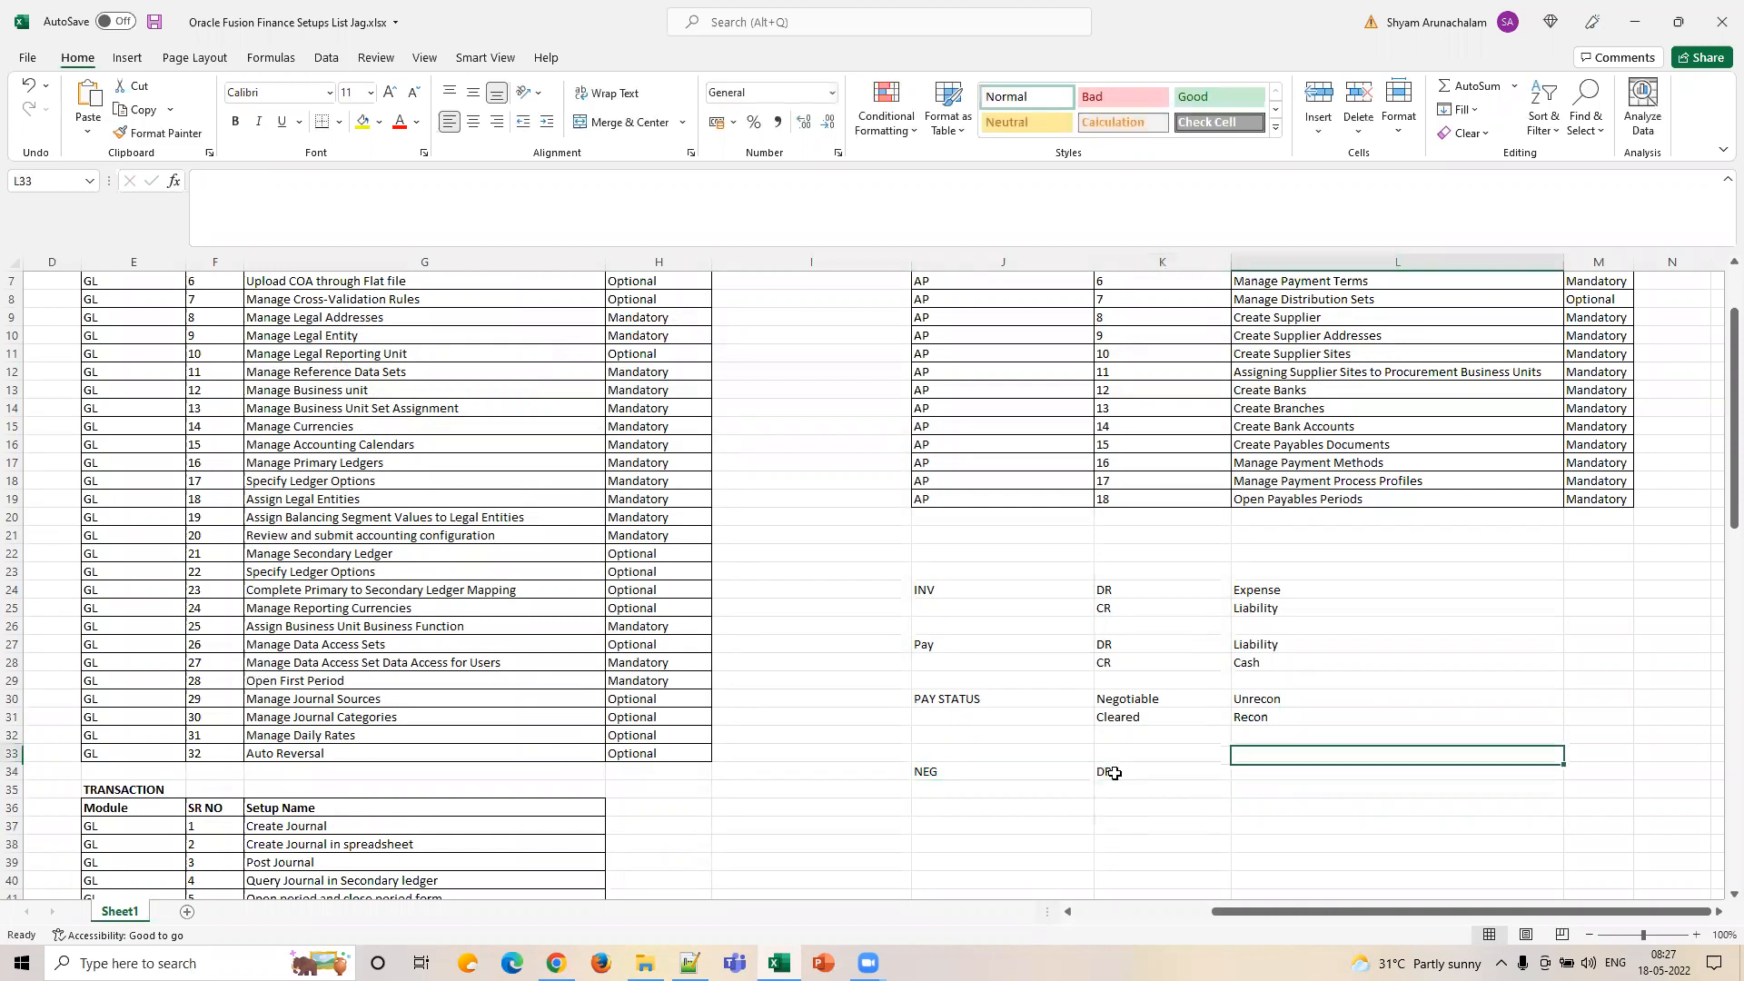
{"action": "key", "text": "Up"}
{"action": "key", "text": "Up"}
{"action": "key", "text": "Up"}
{"action": "key", "text": "ctrl+c"}
{"action": "key", "text": "Down"}
{"action": "key", "text": "Down"}
{"action": "key", "text": "Down"}
{"action": "key", "text": "Down"}
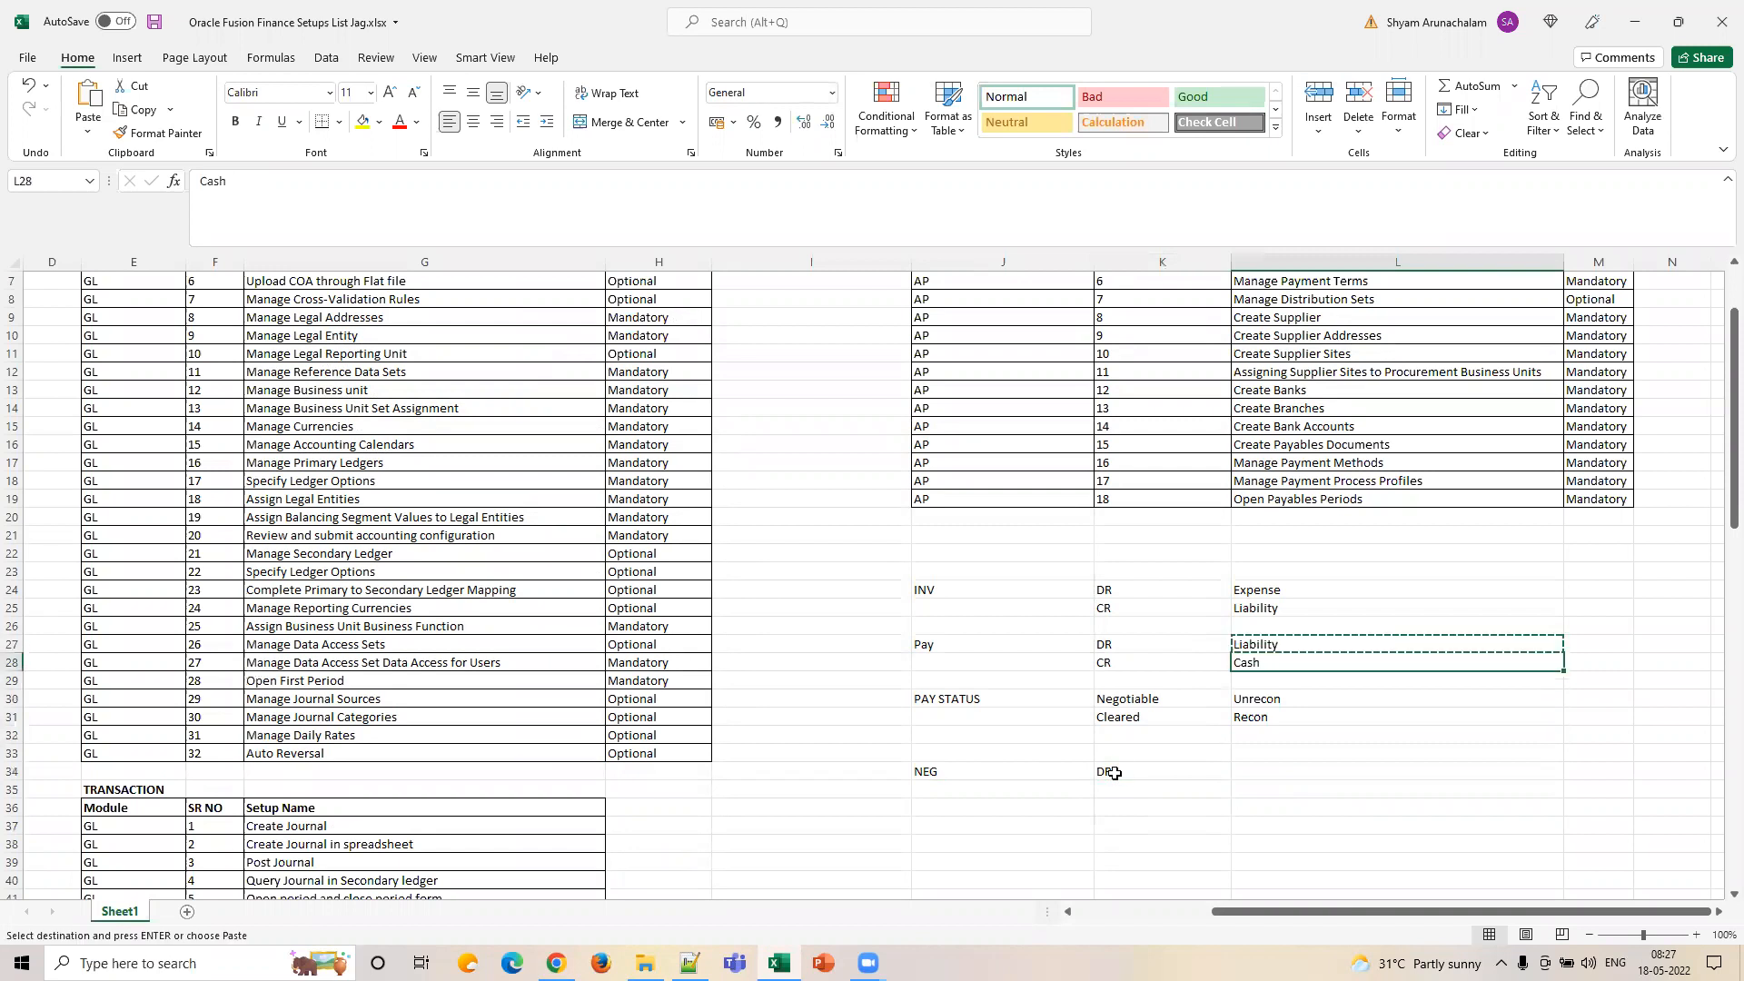
{"action": "key", "text": "Down"}
{"action": "key", "text": "Down"}
{"action": "key", "text": "Down"}
{"action": "key", "text": "ctrl+v"}
{"action": "key", "text": "Down"}
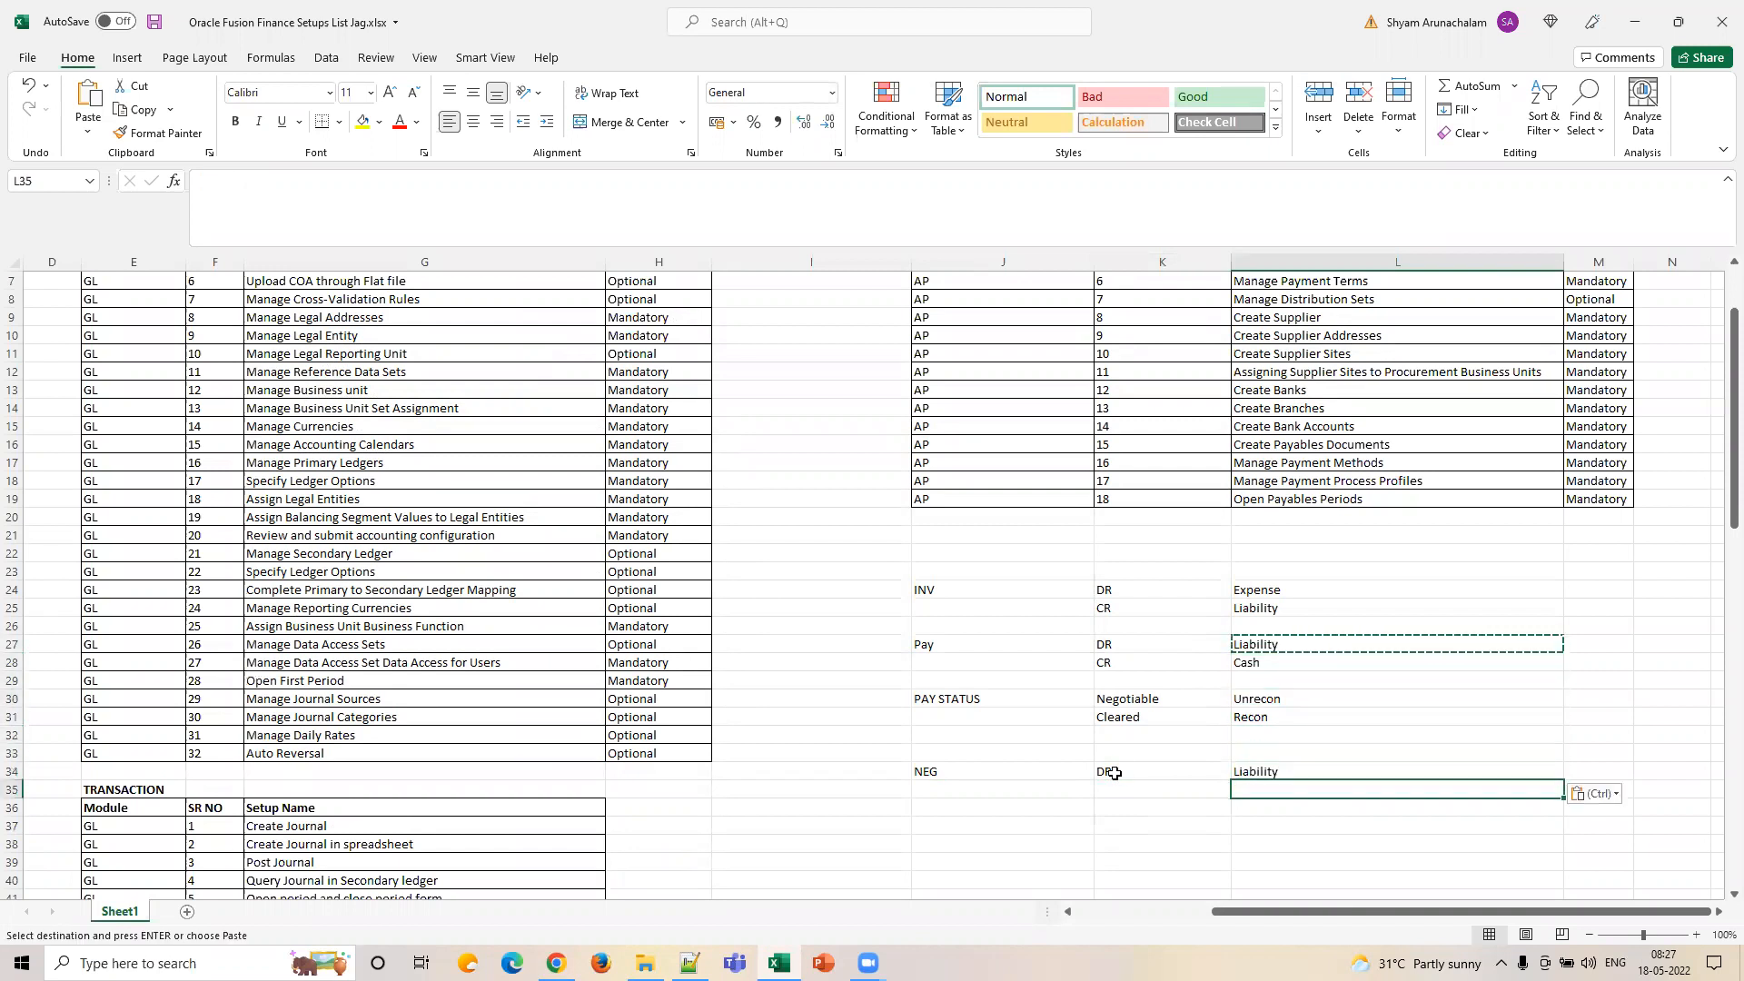
Add the credit line of the NEG entry with CR in K35 and Cash Clearing in L35.
{"action": "key", "text": "Left"}
{"action": "type", "text": "CR"}
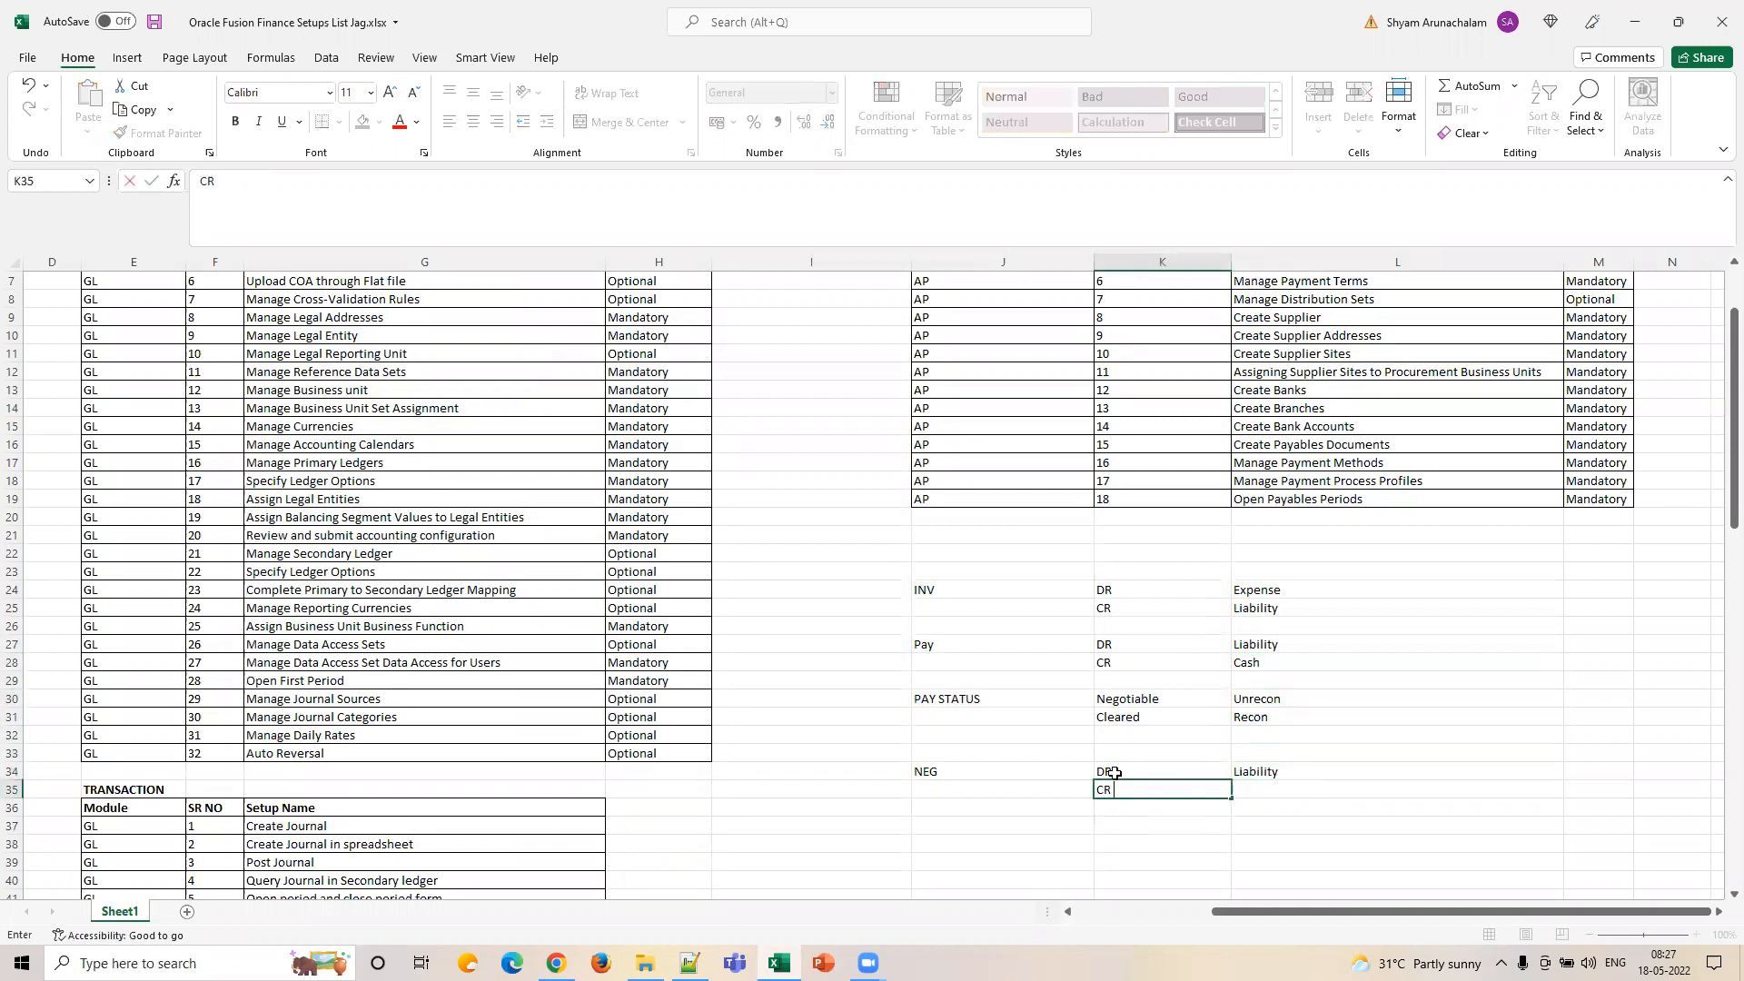
{"action": "key", "text": "Tab"}
{"action": "type", "text": "Ca"}
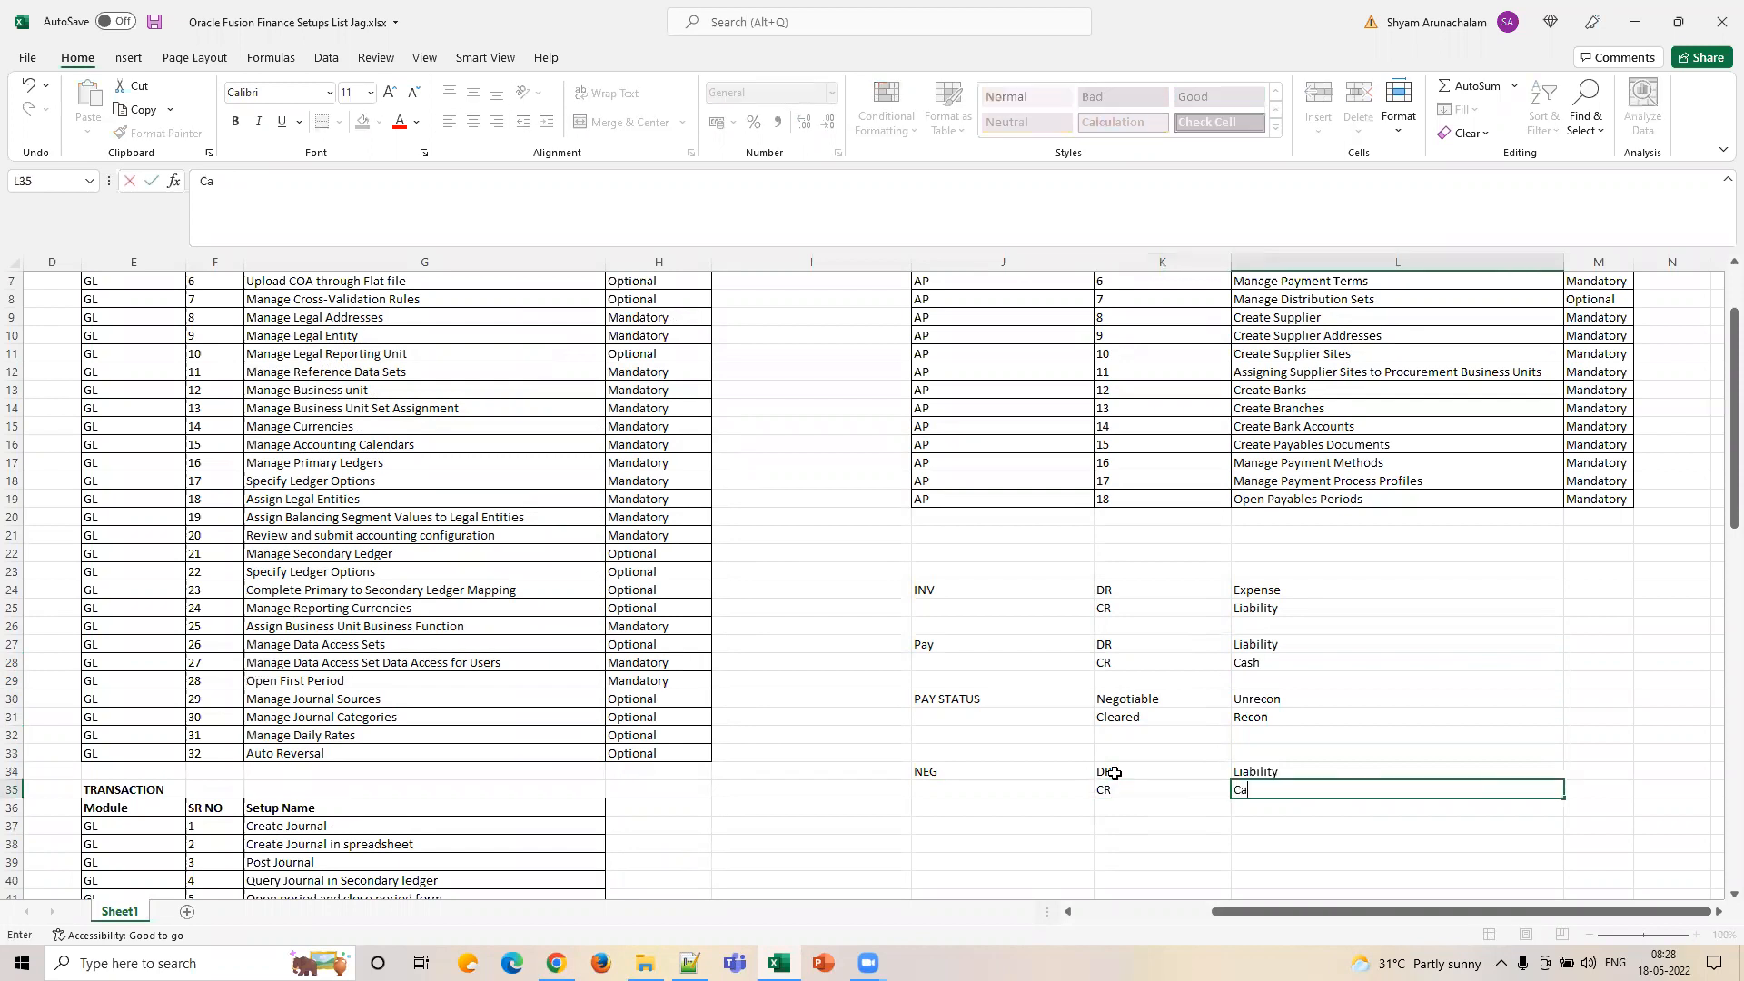
{"action": "type", "text": "sh Clearing"}
{"action": "key", "text": "Return"}
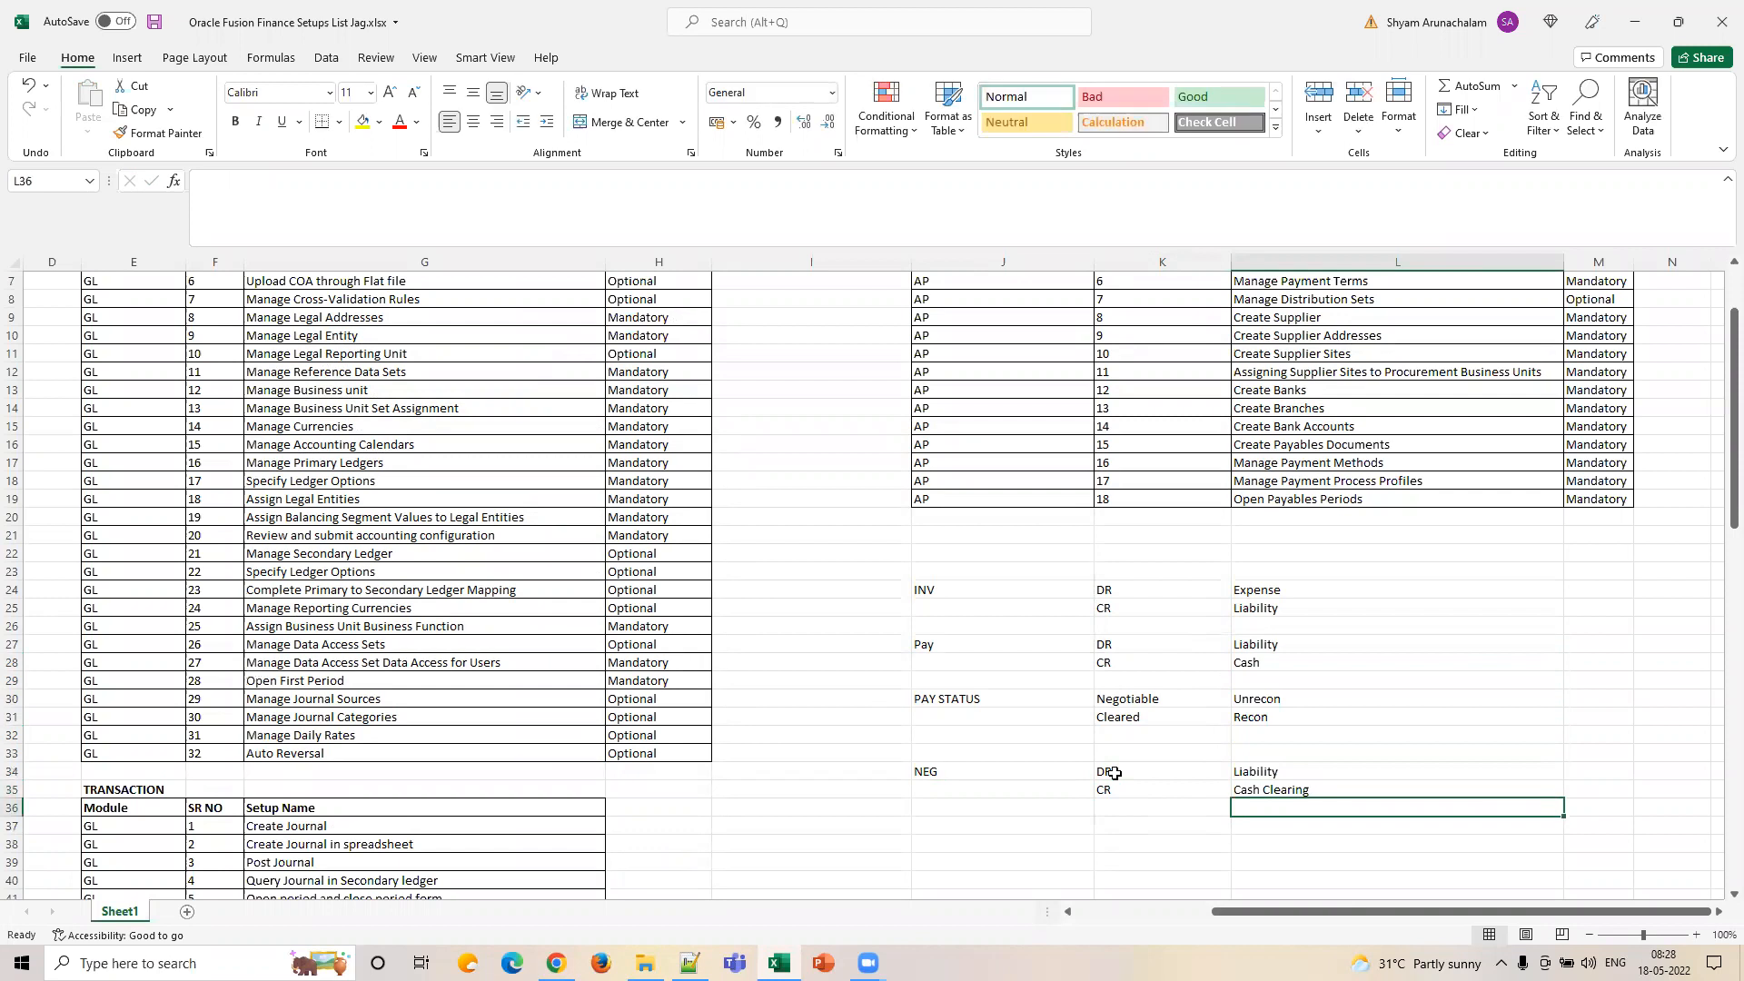
Start a Cleared entry in J37 with the debit line DR in K37 and Cash Clearing in L37.
{"action": "key", "text": "Down"}
{"action": "key", "text": "Left"}
{"action": "key", "text": "Left"}
{"action": "type", "text": "C"}
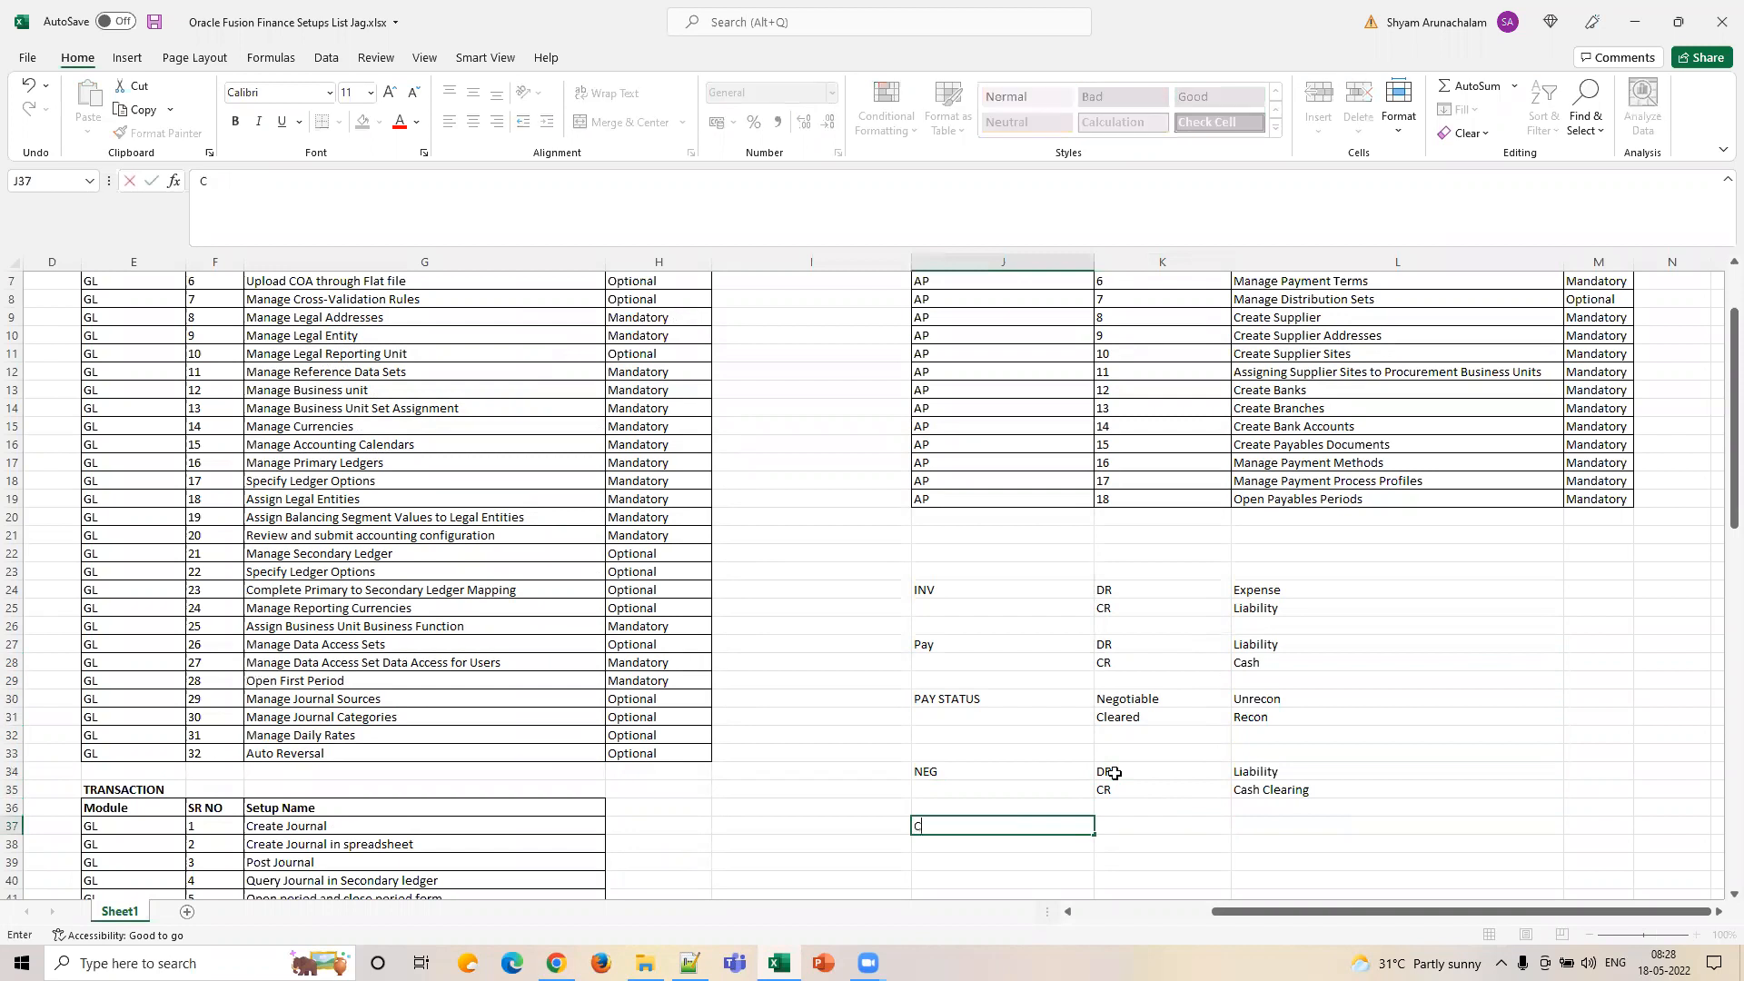
{"action": "type", "text": "leared"}
{"action": "key", "text": "Tab"}
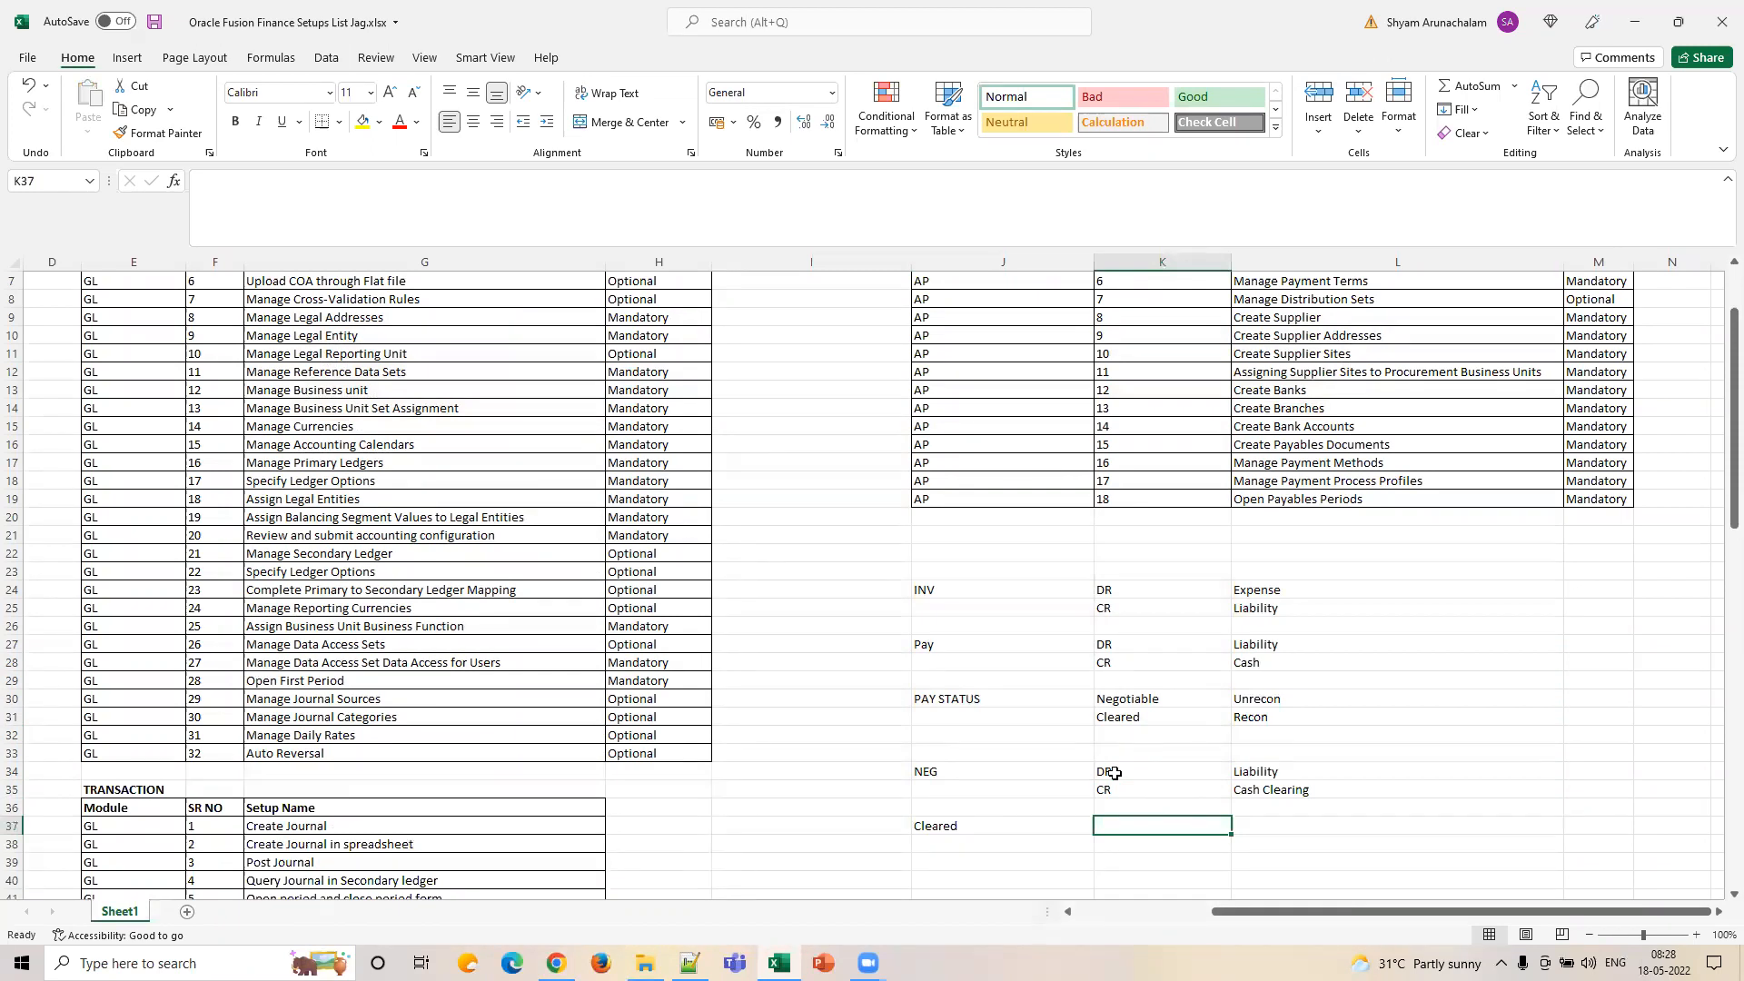
{"action": "type", "text": "DR"}
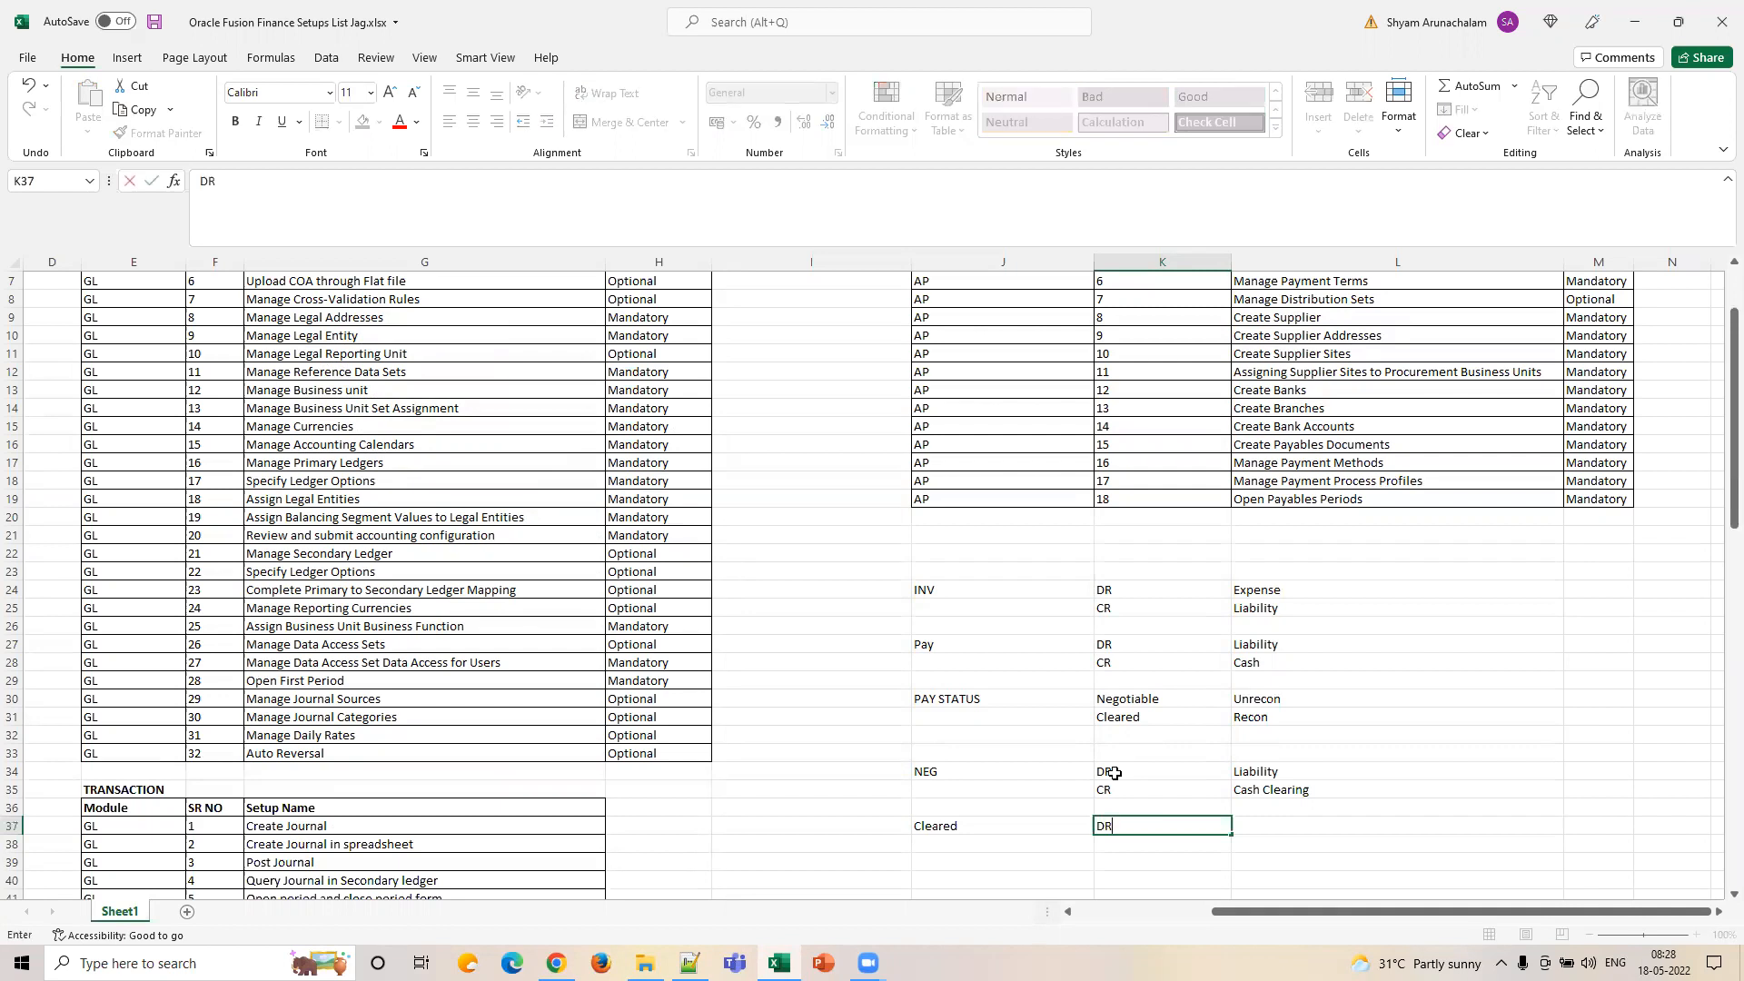
{"action": "key", "text": "Tab"}
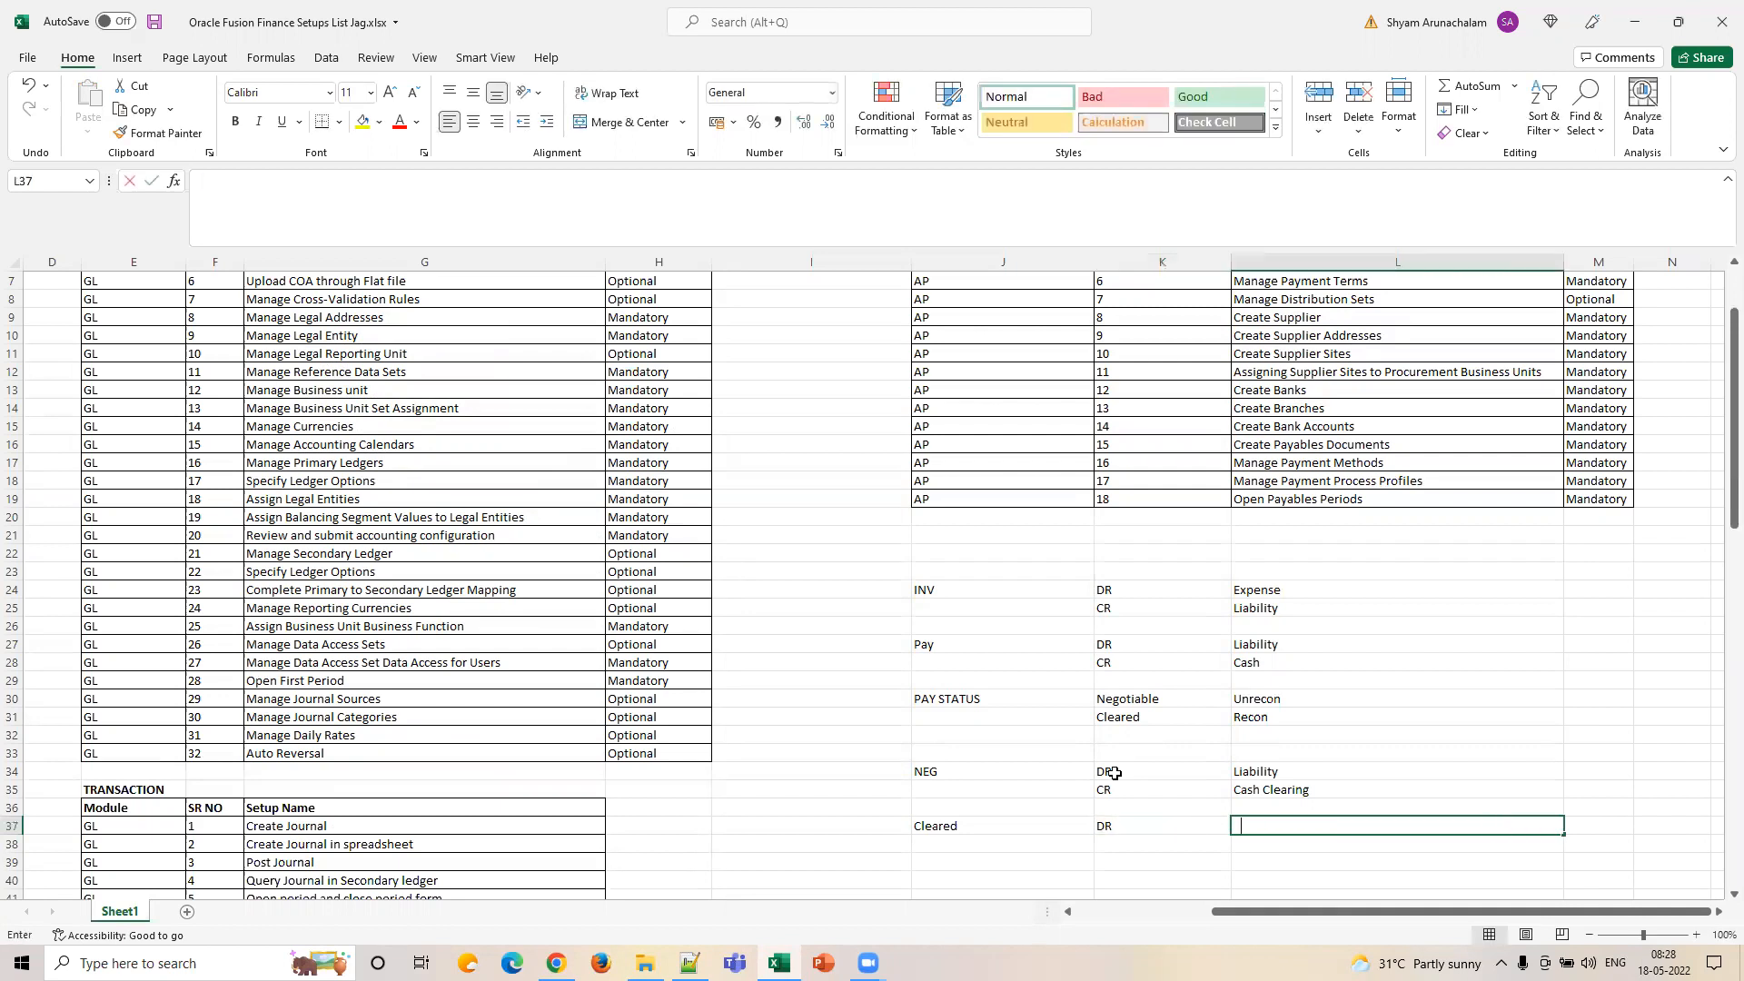
{"action": "type", "text": "Cash Clearin"}
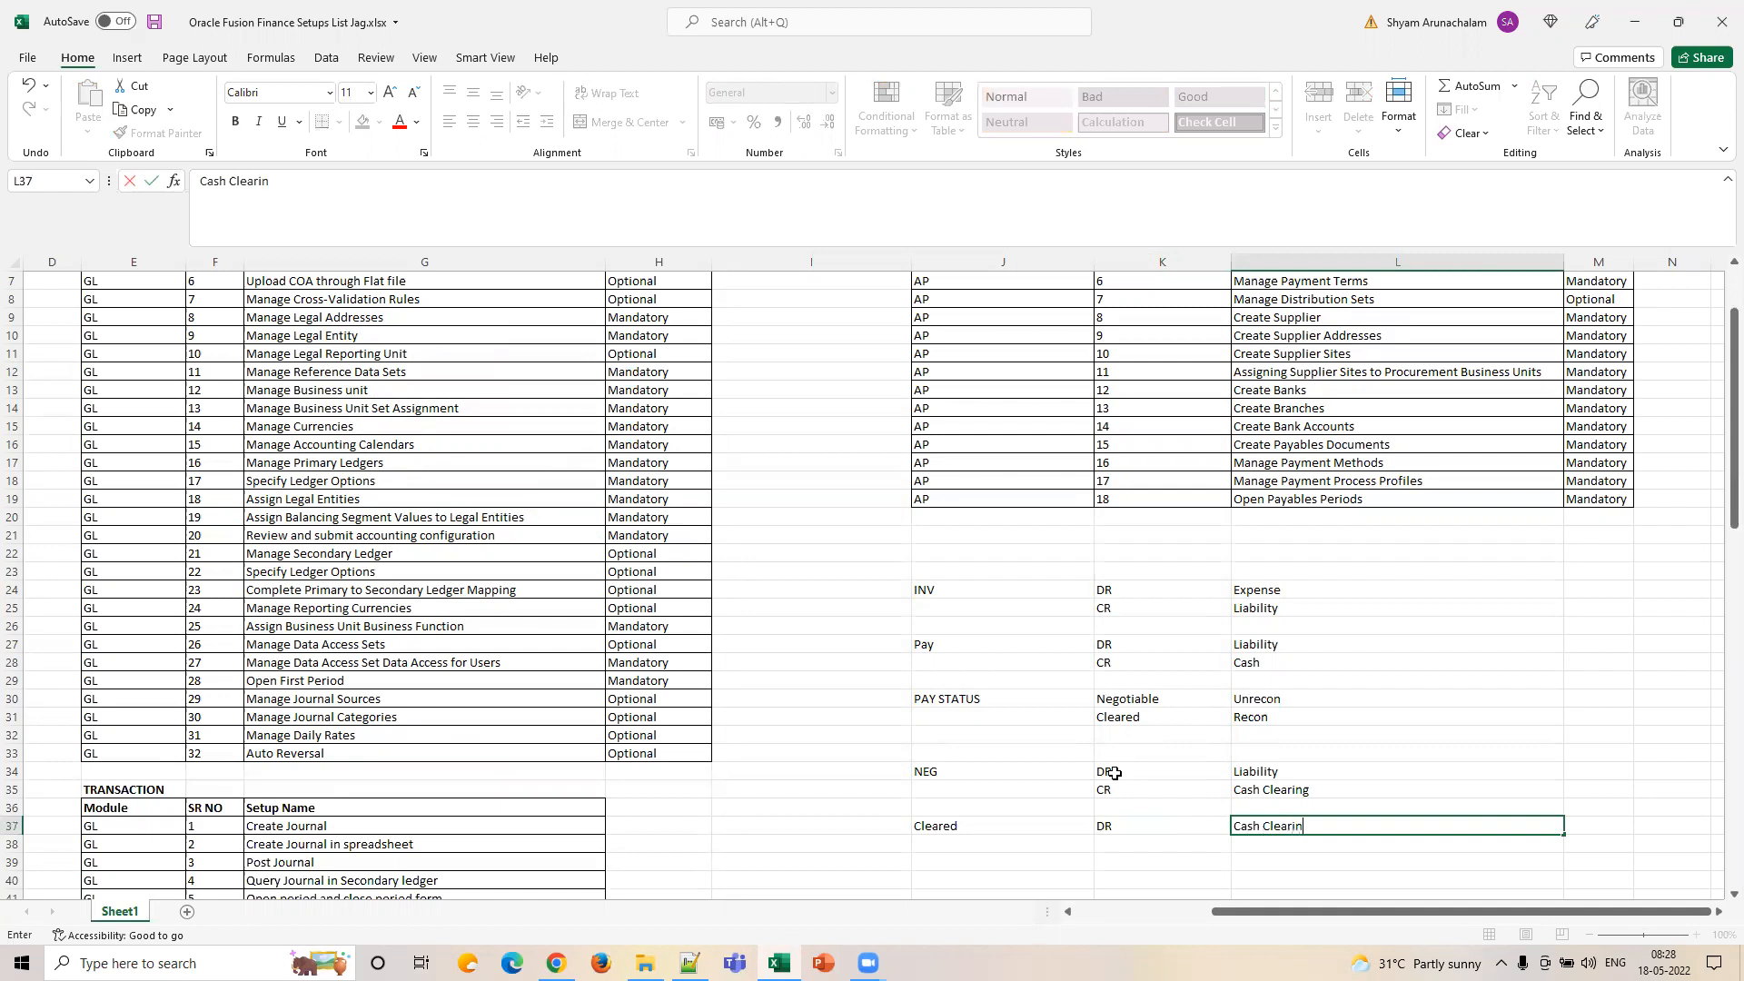
{"action": "type", "text": "g"}
{"action": "key", "text": "Return"}
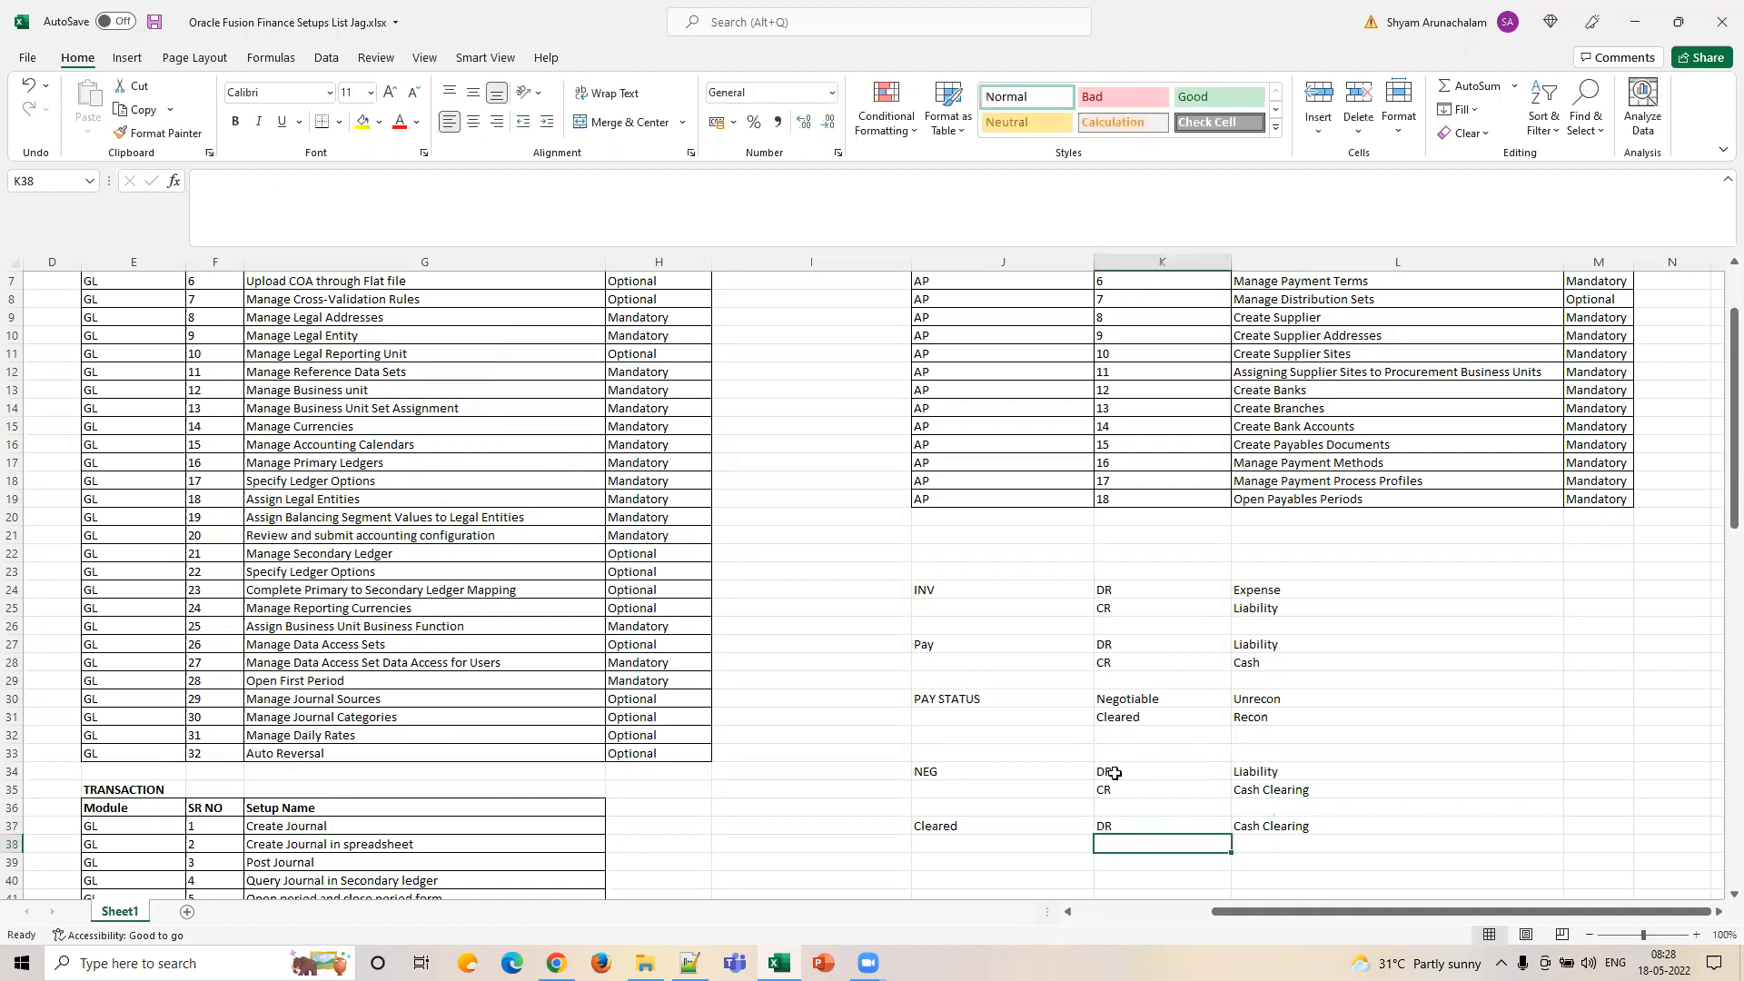
Add the credit line of the Cleared entry with CR in K38 and CASH in L38.
{"action": "type", "text": "CR"}
{"action": "key", "text": "Tab"}
{"action": "type", "text": "C"}
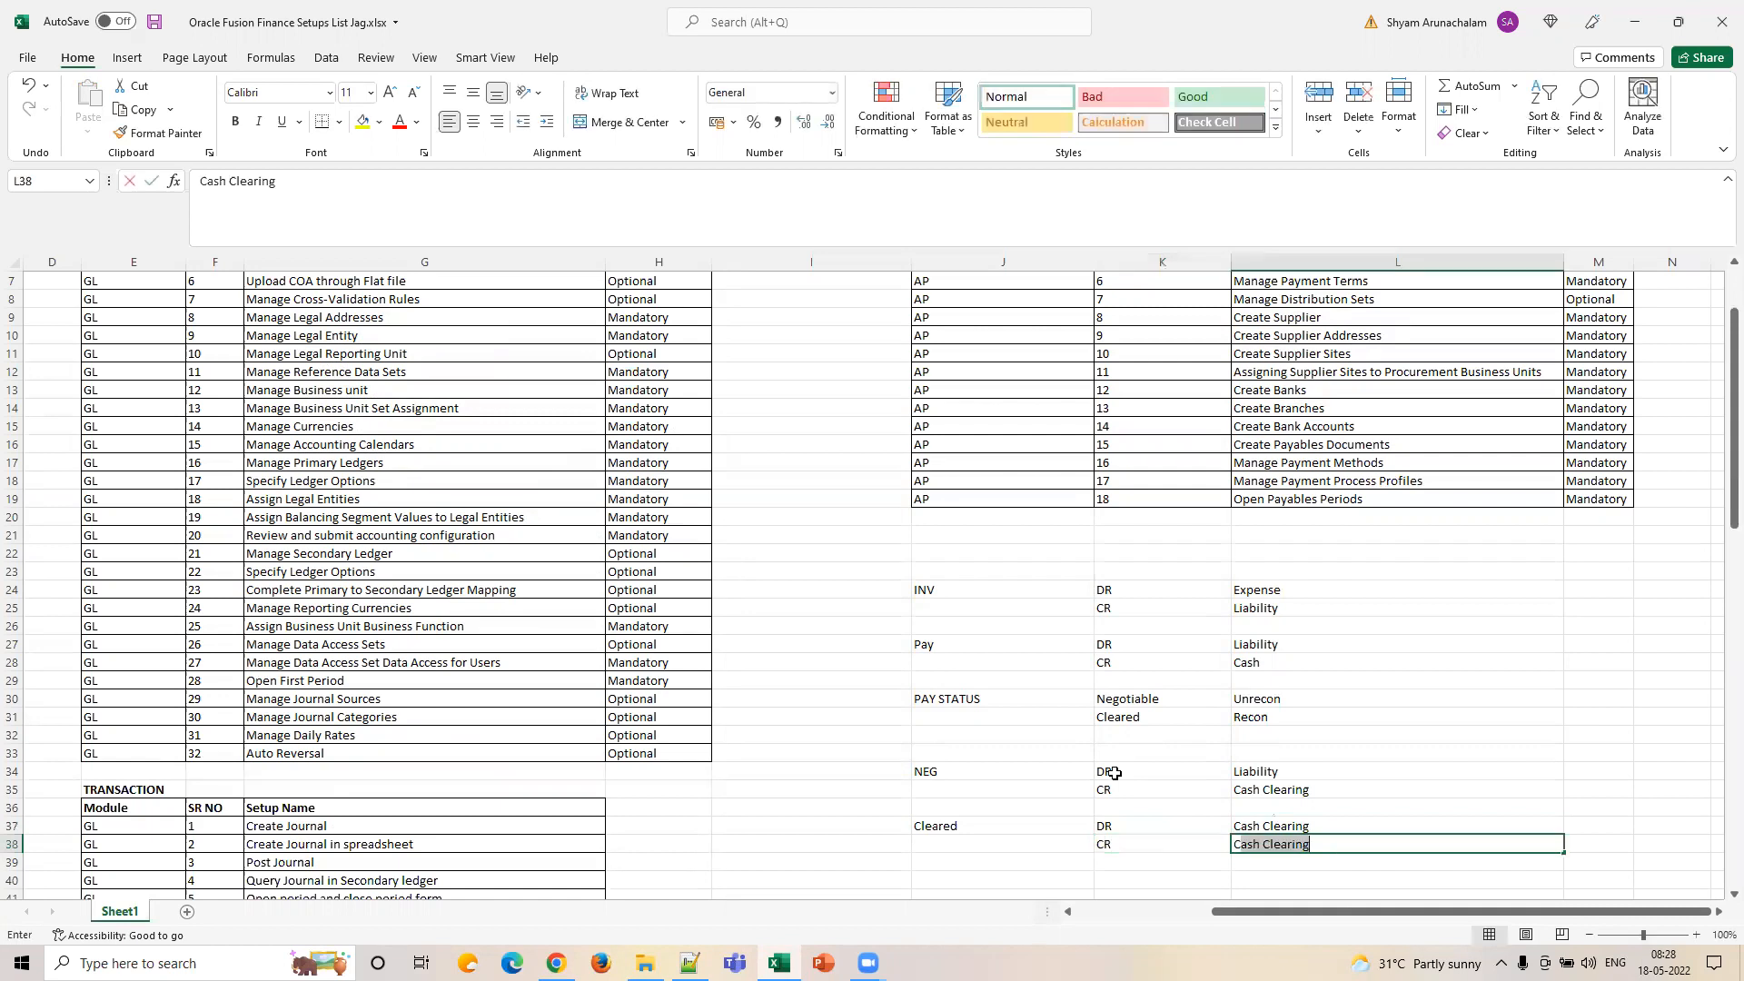
{"action": "type", "text": "ash Clearing"}
{"action": "key", "text": "Tab"}
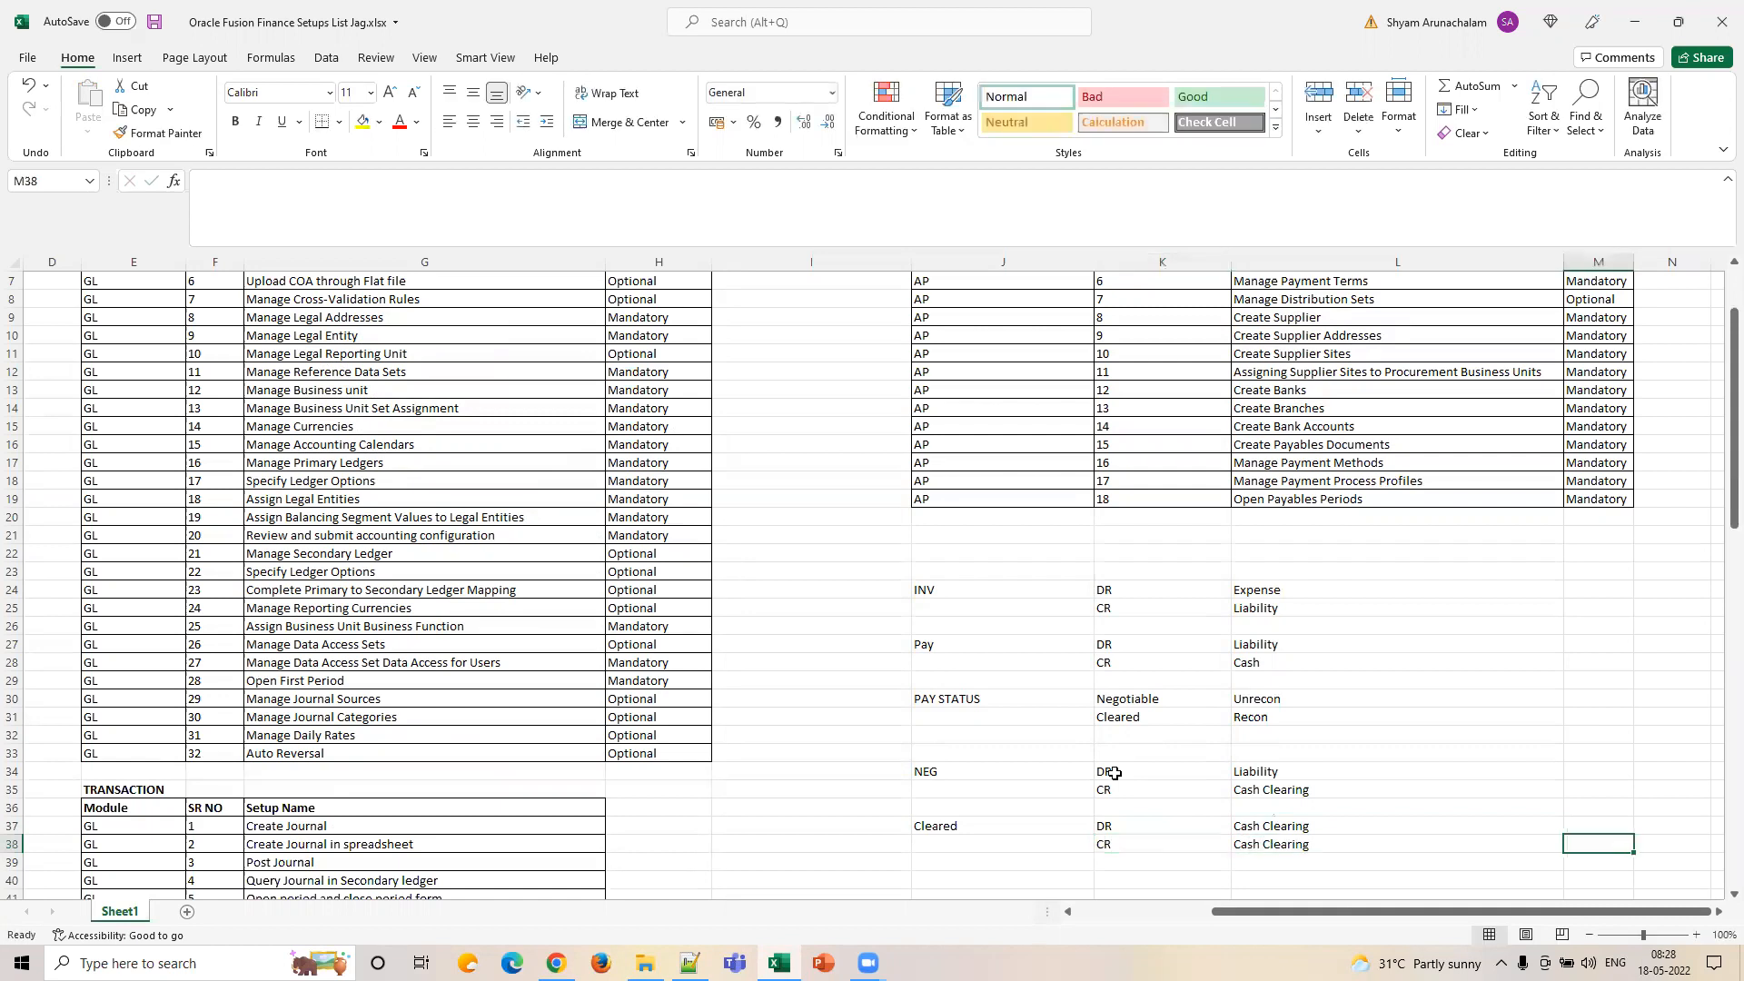
{"action": "left_click", "coordinate": [1303, 851]}
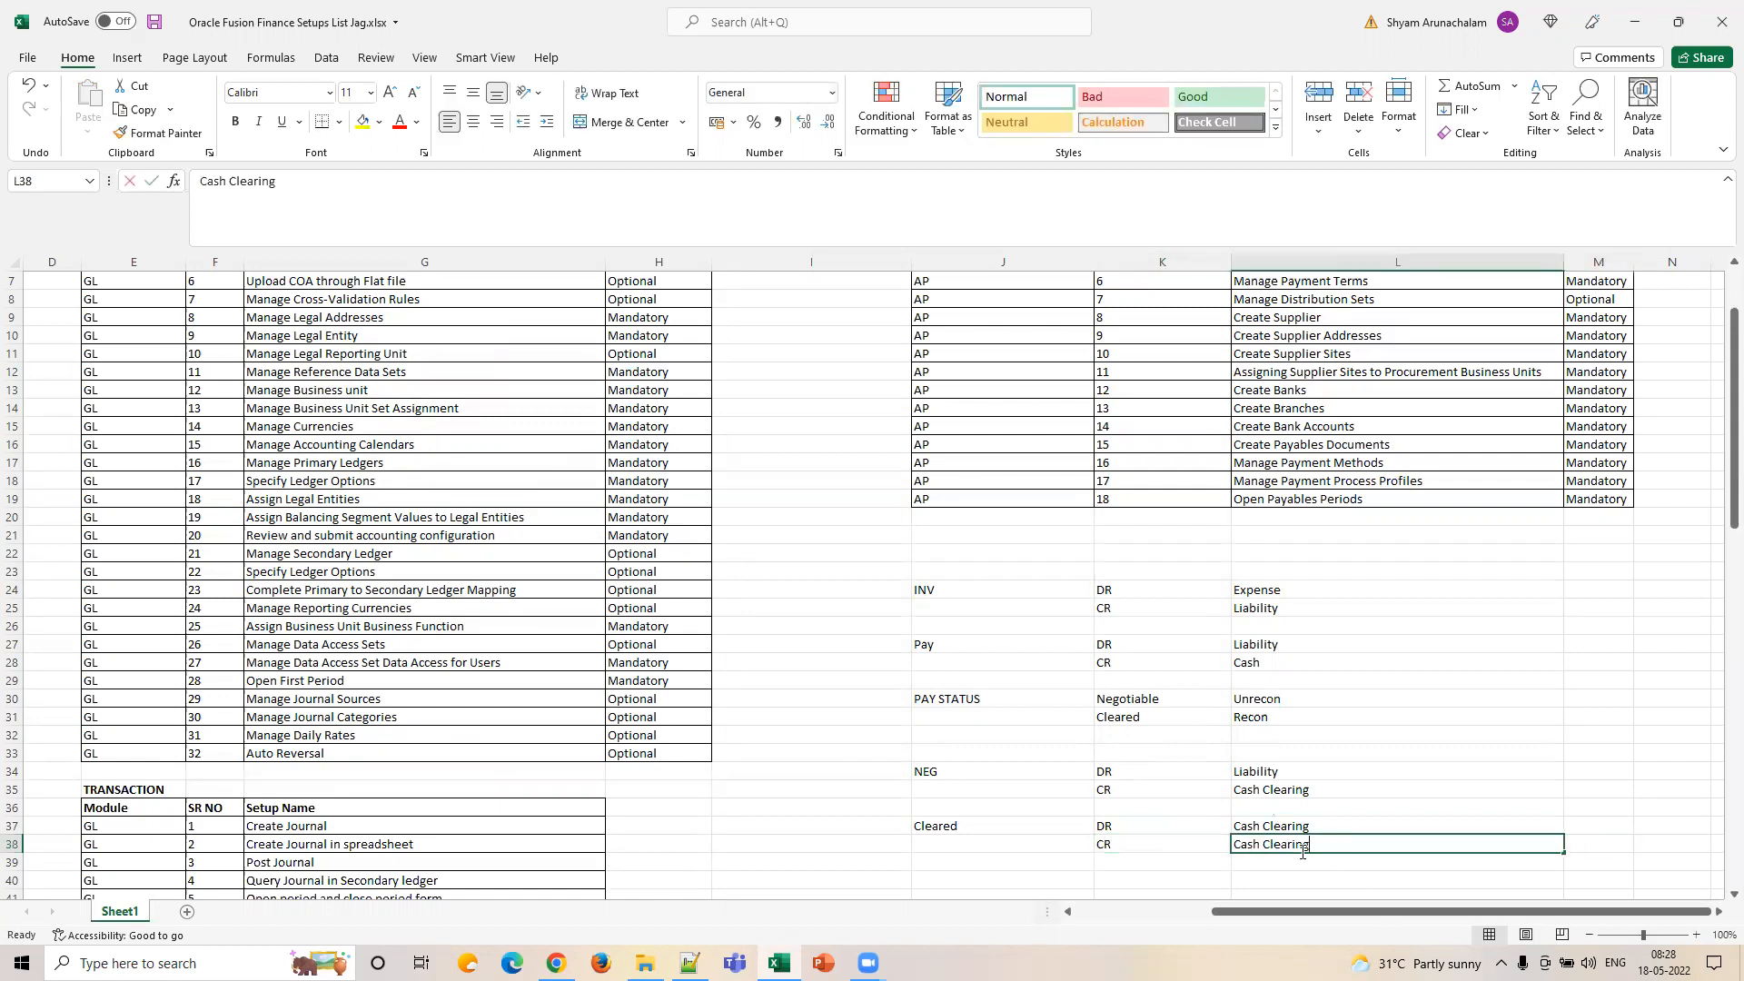
{"action": "type", "text": "CASH"}
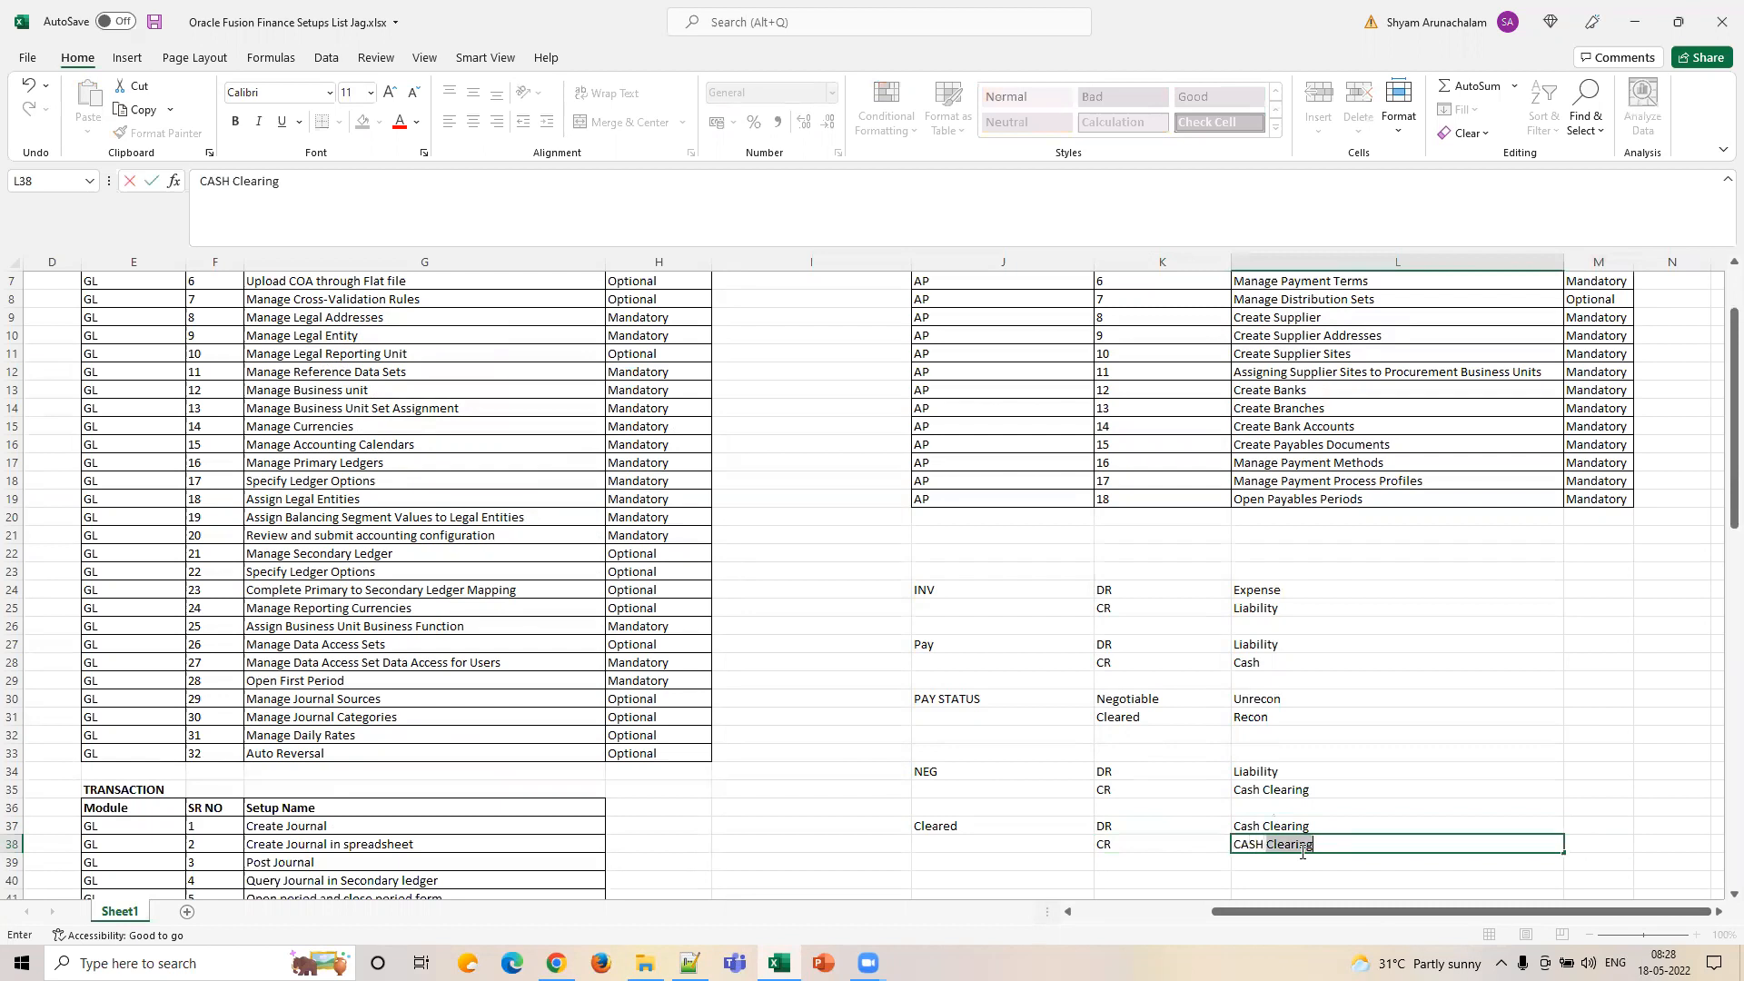
{"action": "key", "text": "BackSpace"}
{"action": "key", "text": "Tab"}
{"action": "left_click", "coordinate": [1298, 849]}
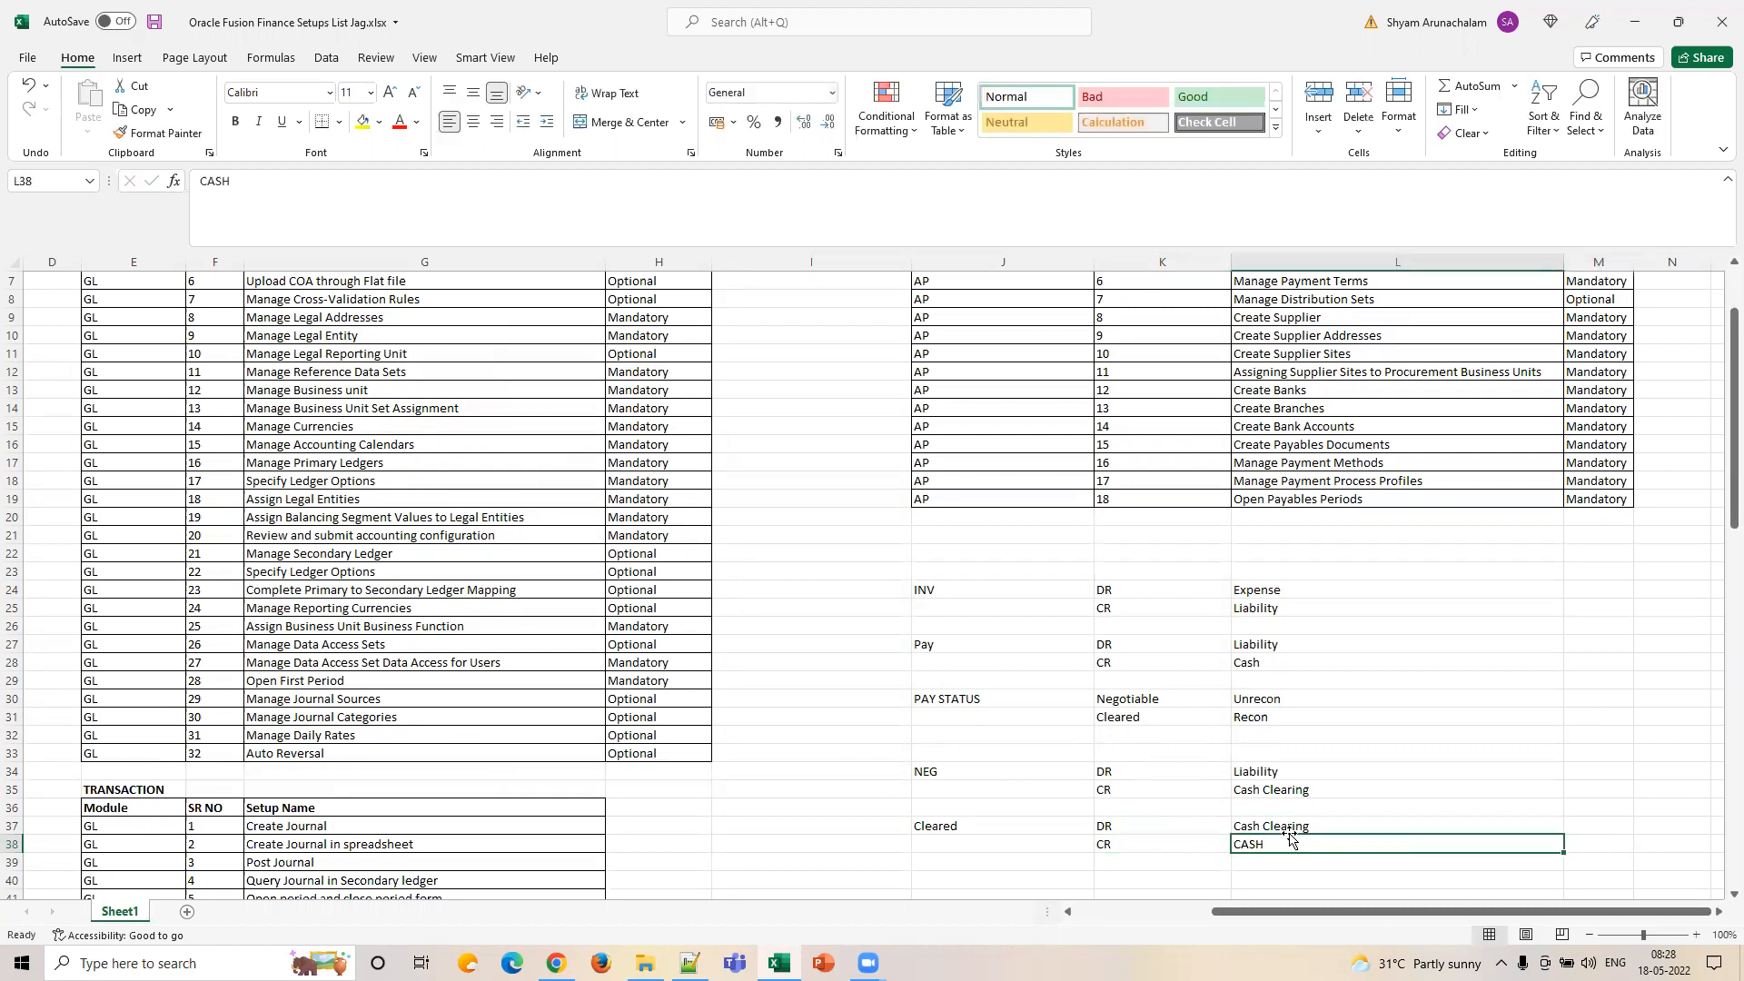
Compare the Pay accounts and the two Cash Clearing lines with the Account for Payment choices in Manage Payment Options.
{"action": "left_click", "coordinate": [1271, 649]}
{"action": "left_click", "coordinate": [1276, 665]}
{"action": "left_click", "coordinate": [1306, 789]}
{"action": "left_click_drag", "start_coordinate": [1308, 825], "coordinate": [1244, 790]}
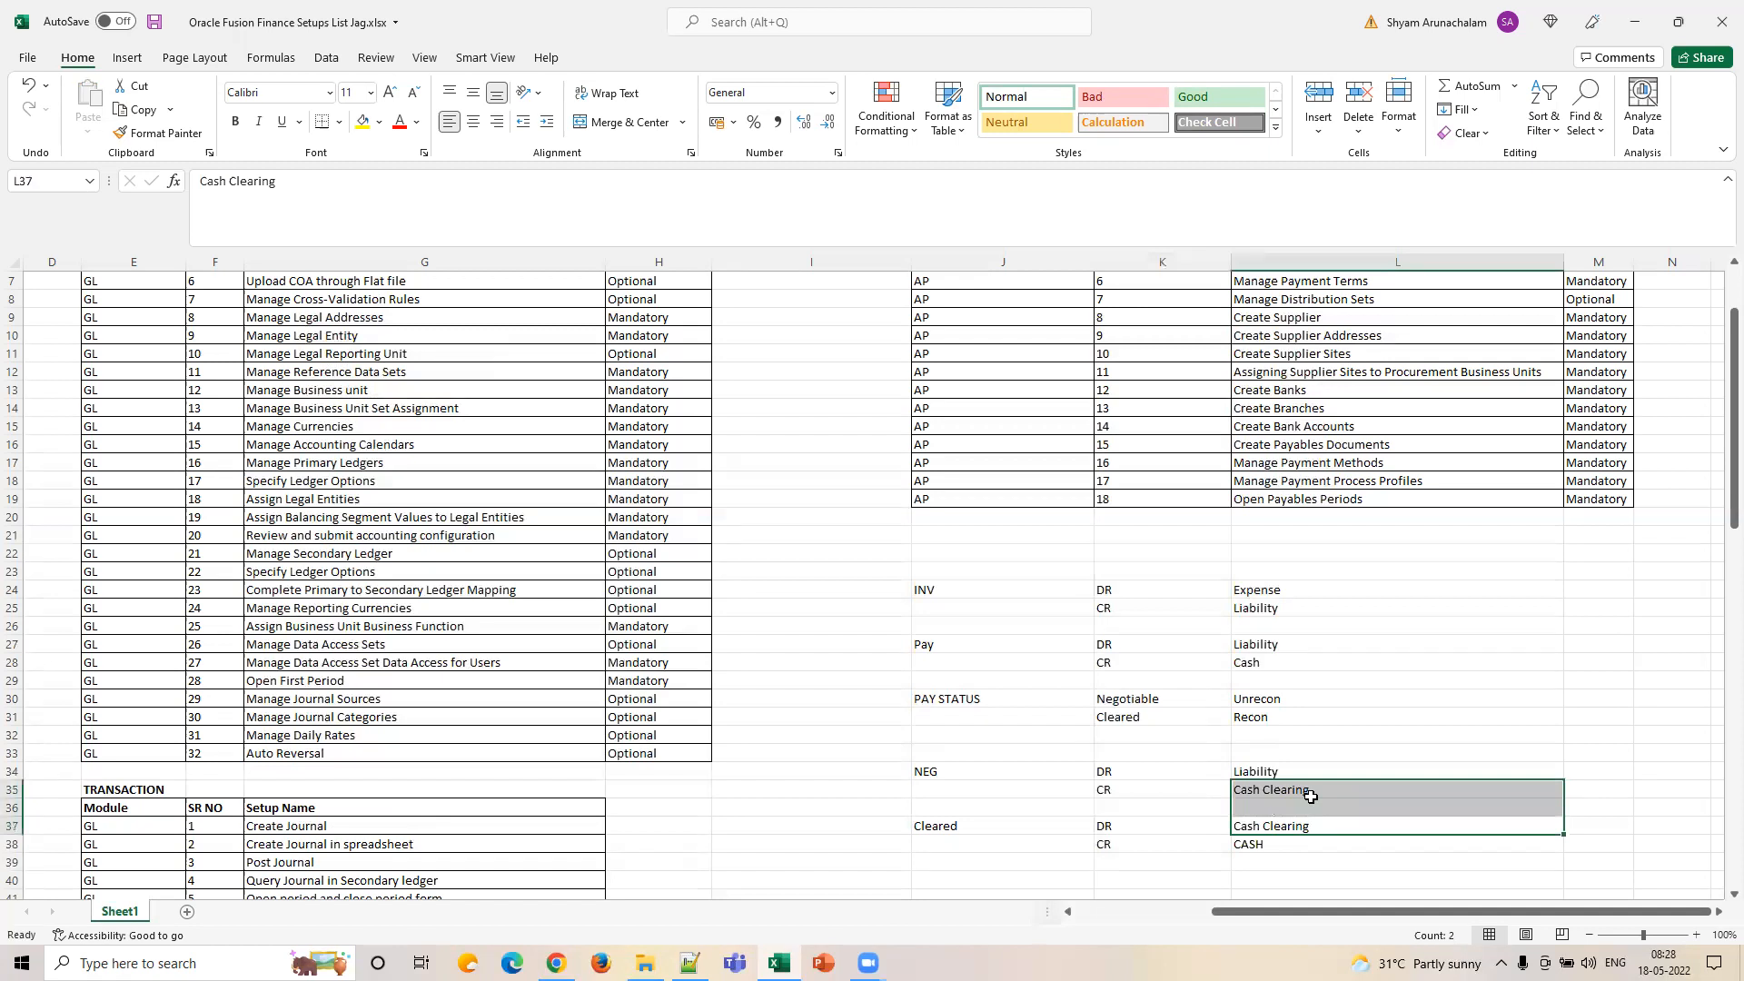
{"action": "left_click", "coordinate": [1608, 792]}
{"action": "left_click_drag", "start_coordinate": [1115, 789], "coordinate": [1291, 830]}
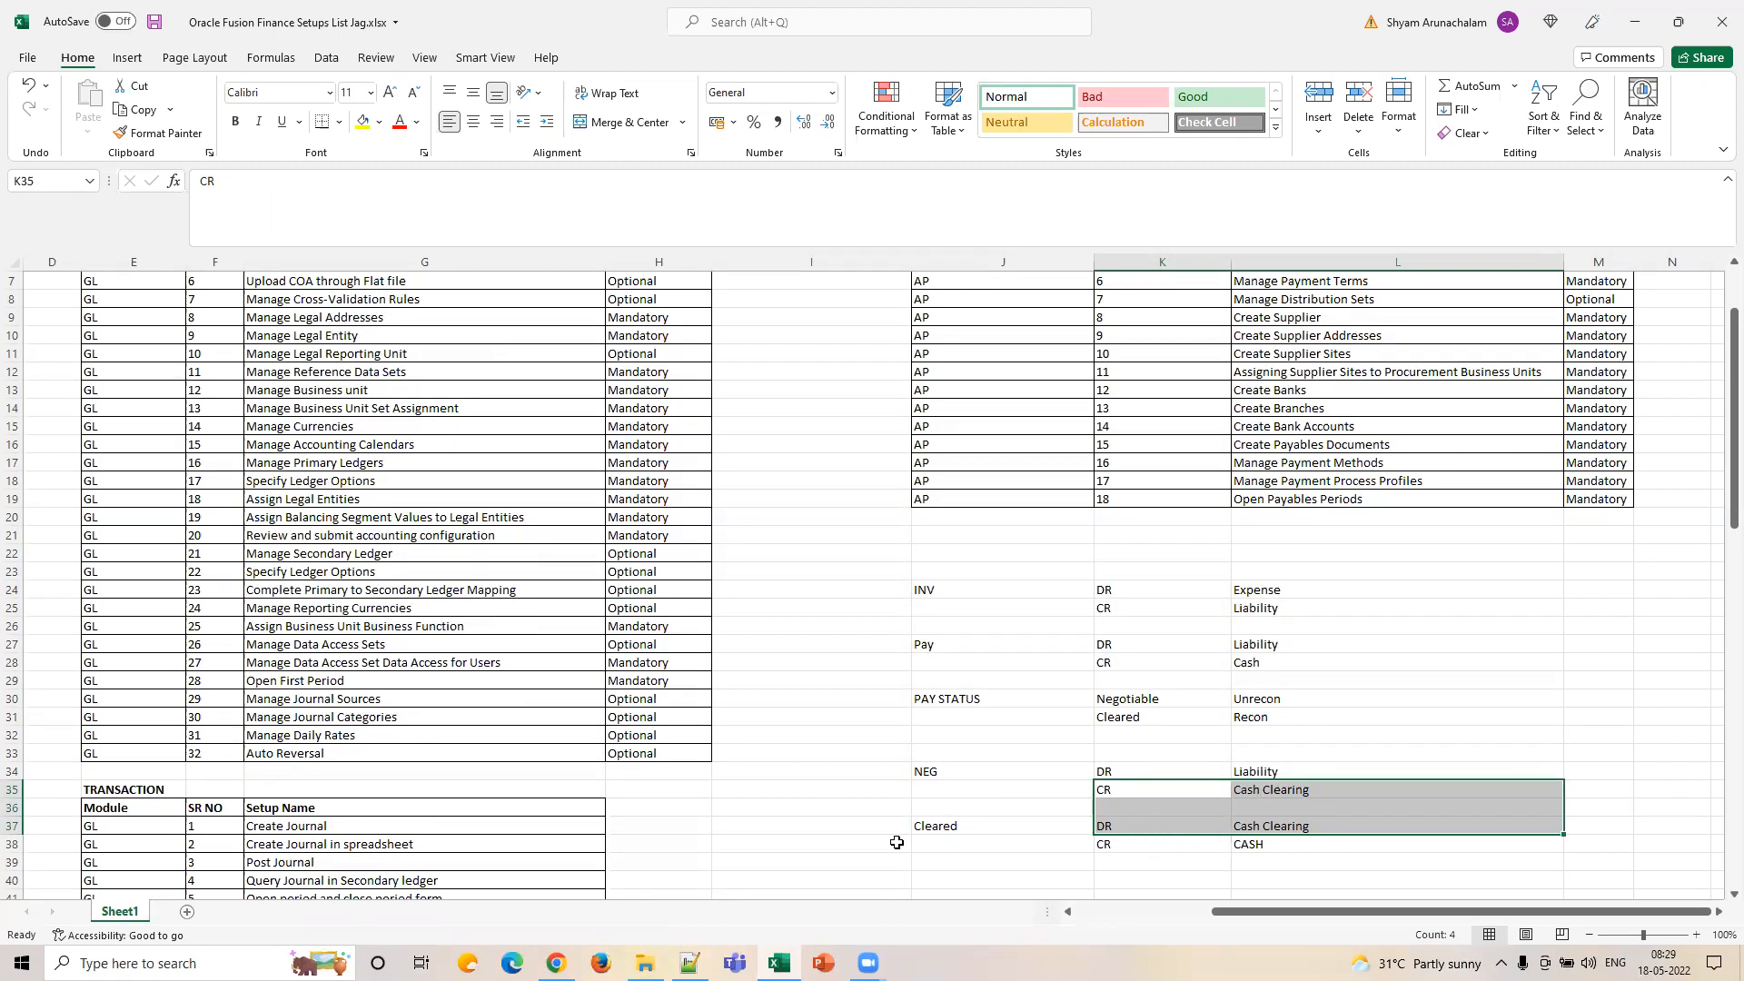
{"action": "left_click", "coordinate": [557, 963]}
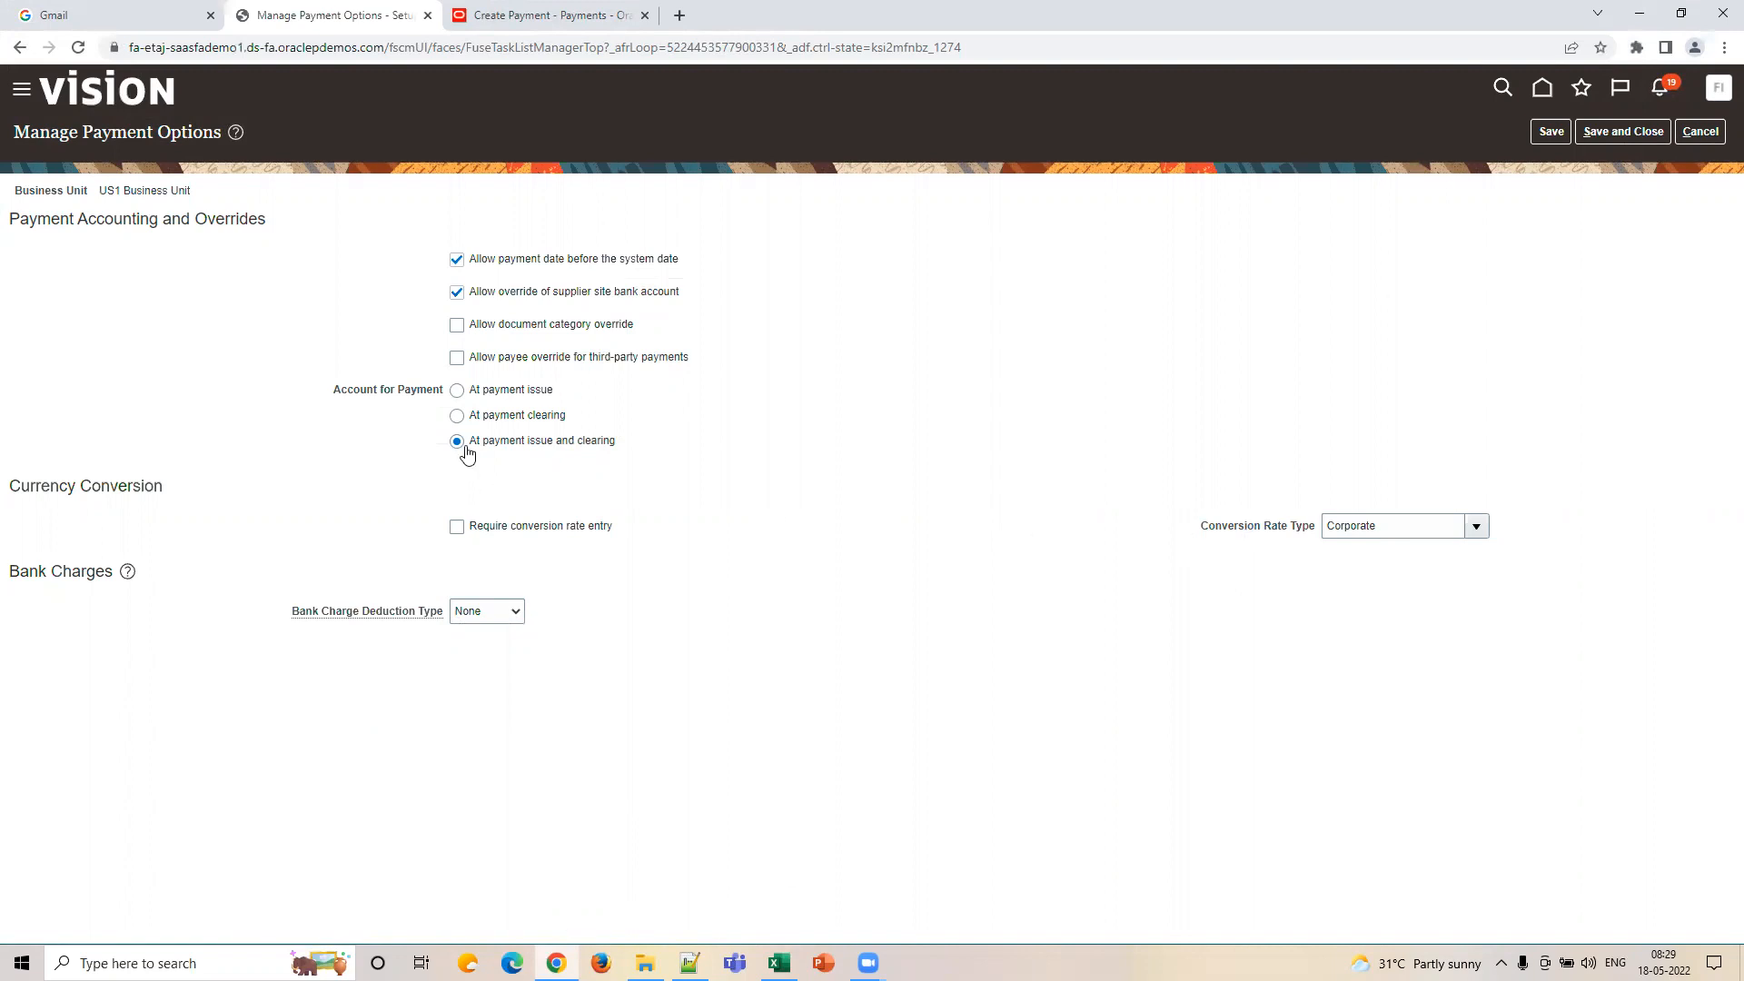
{"action": "key", "text": "alt+Tab"}
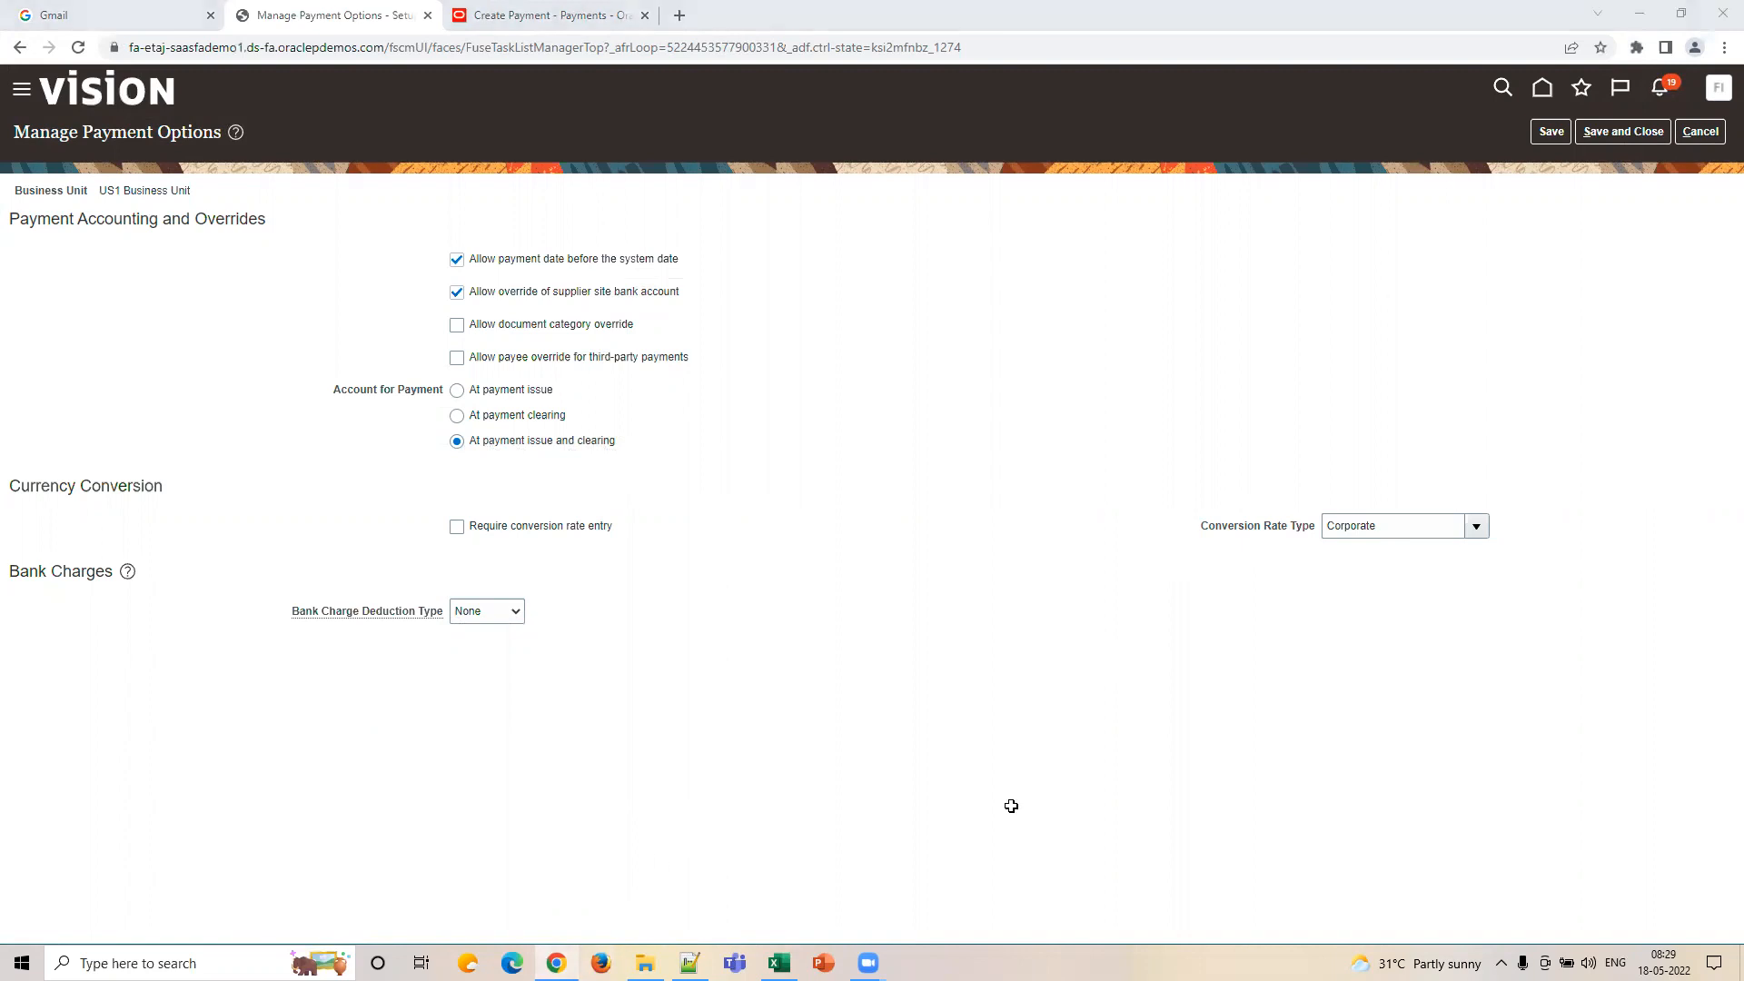
Return to Excel and delete the invoice, payment and status notes in J24:L39.
{"action": "left_click", "coordinate": [1199, 790]}
{"action": "left_click_drag", "start_coordinate": [917, 590], "coordinate": [1409, 861]}
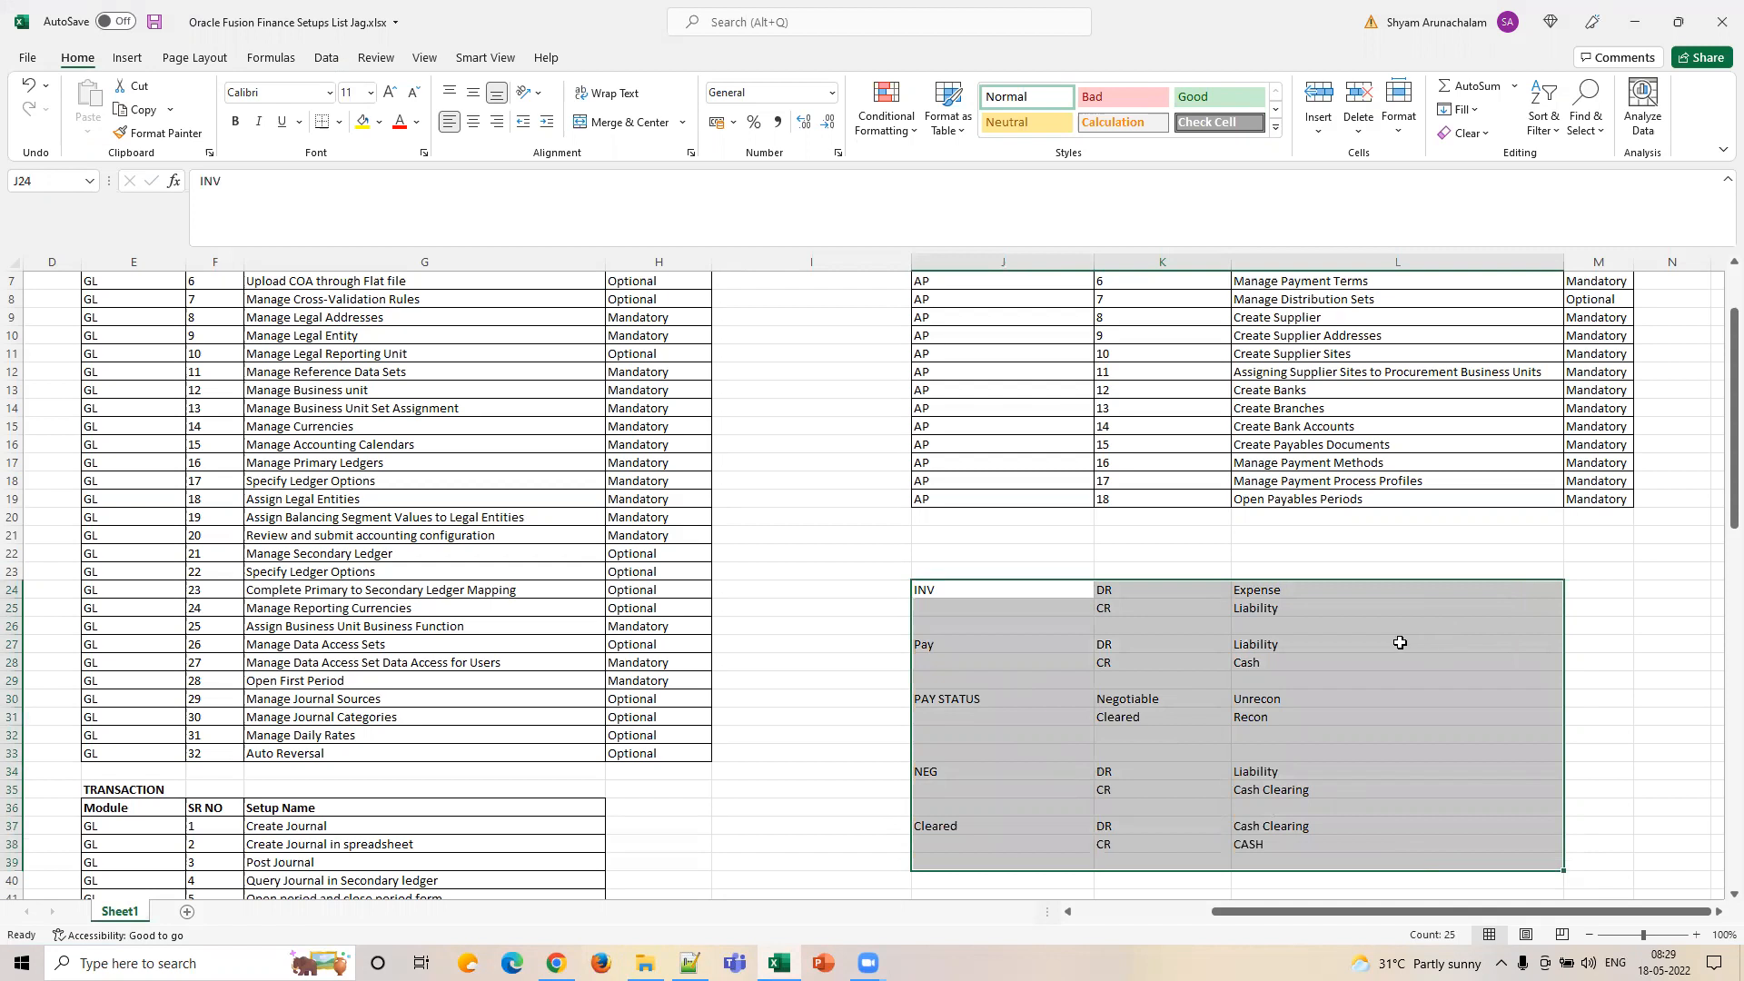
{"action": "left_click", "coordinate": [768, 156]}
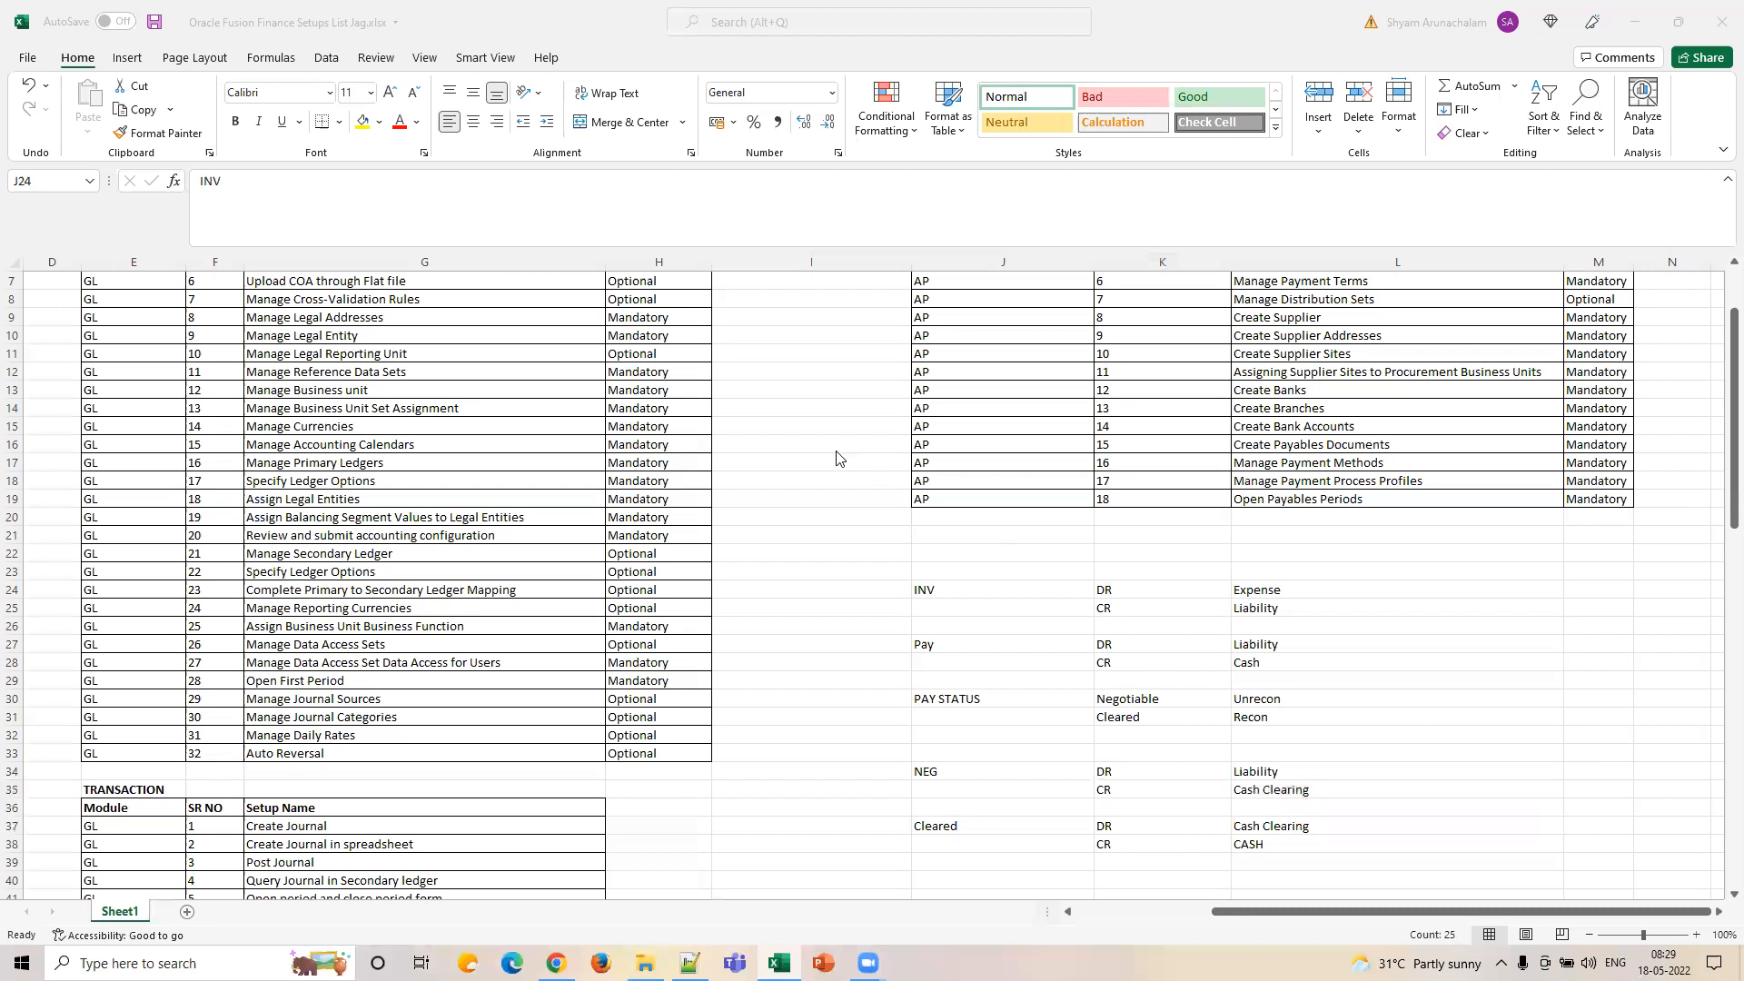
{"action": "left_click", "coordinate": [951, 566]}
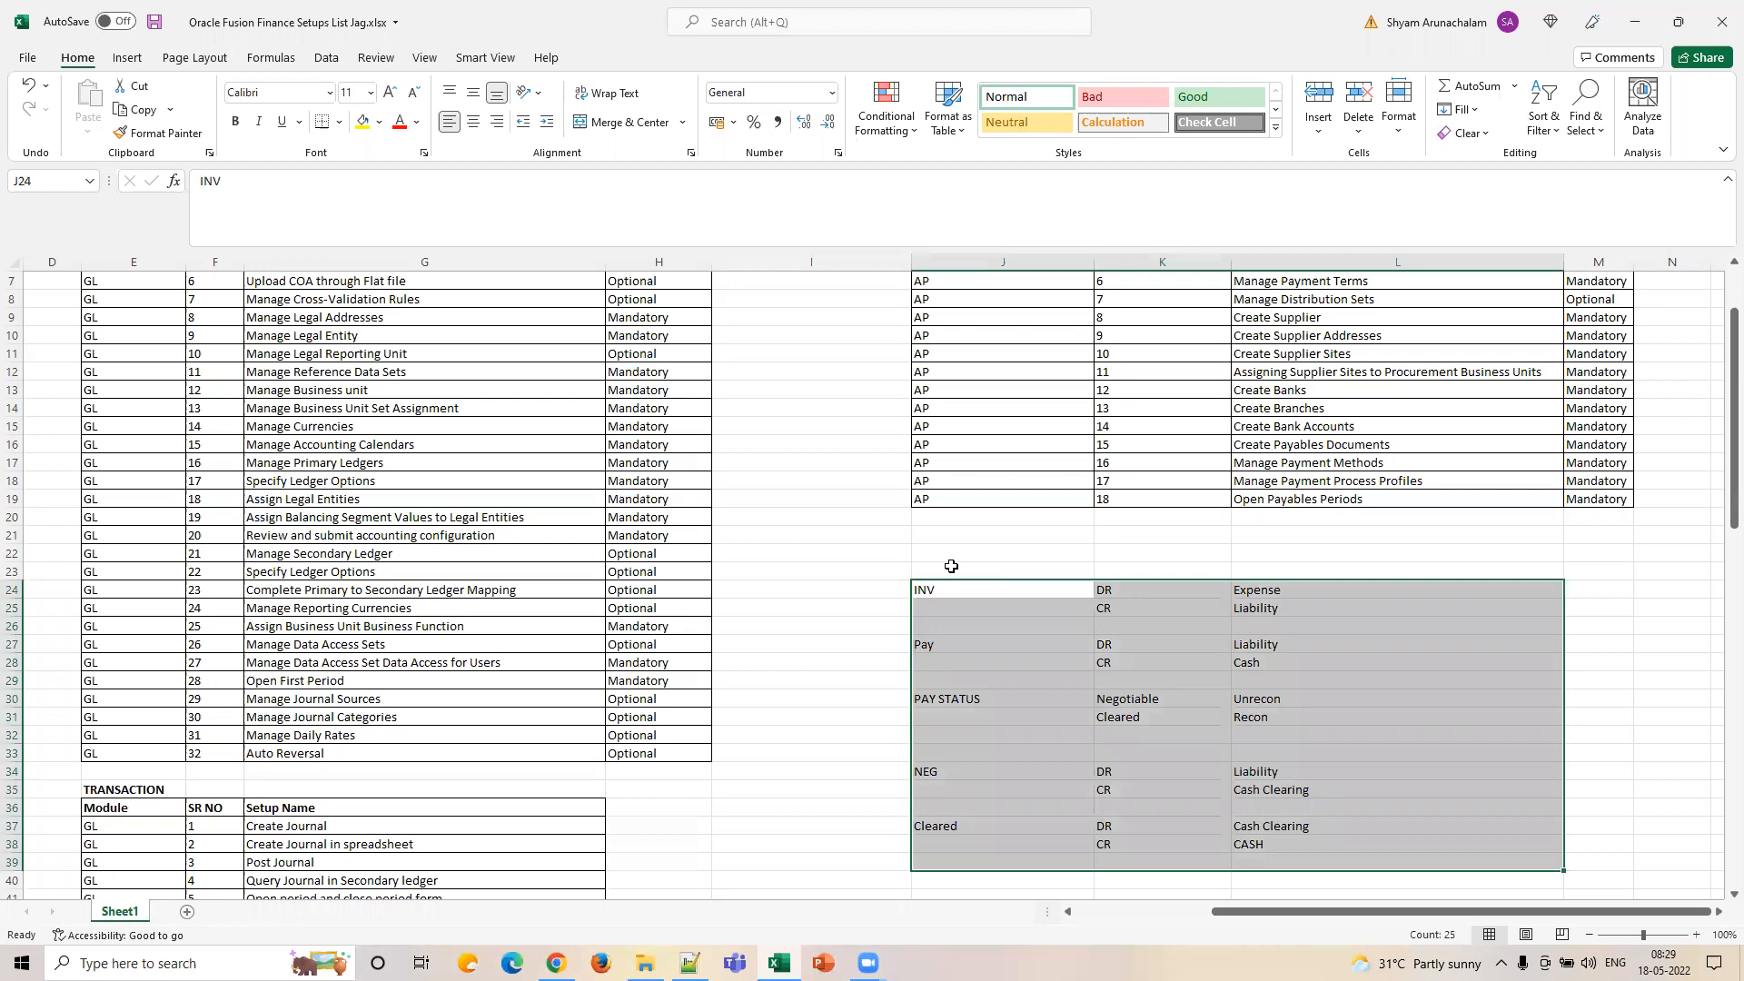
{"action": "key", "text": "Delete"}
{"action": "left_click", "coordinate": [951, 565]}
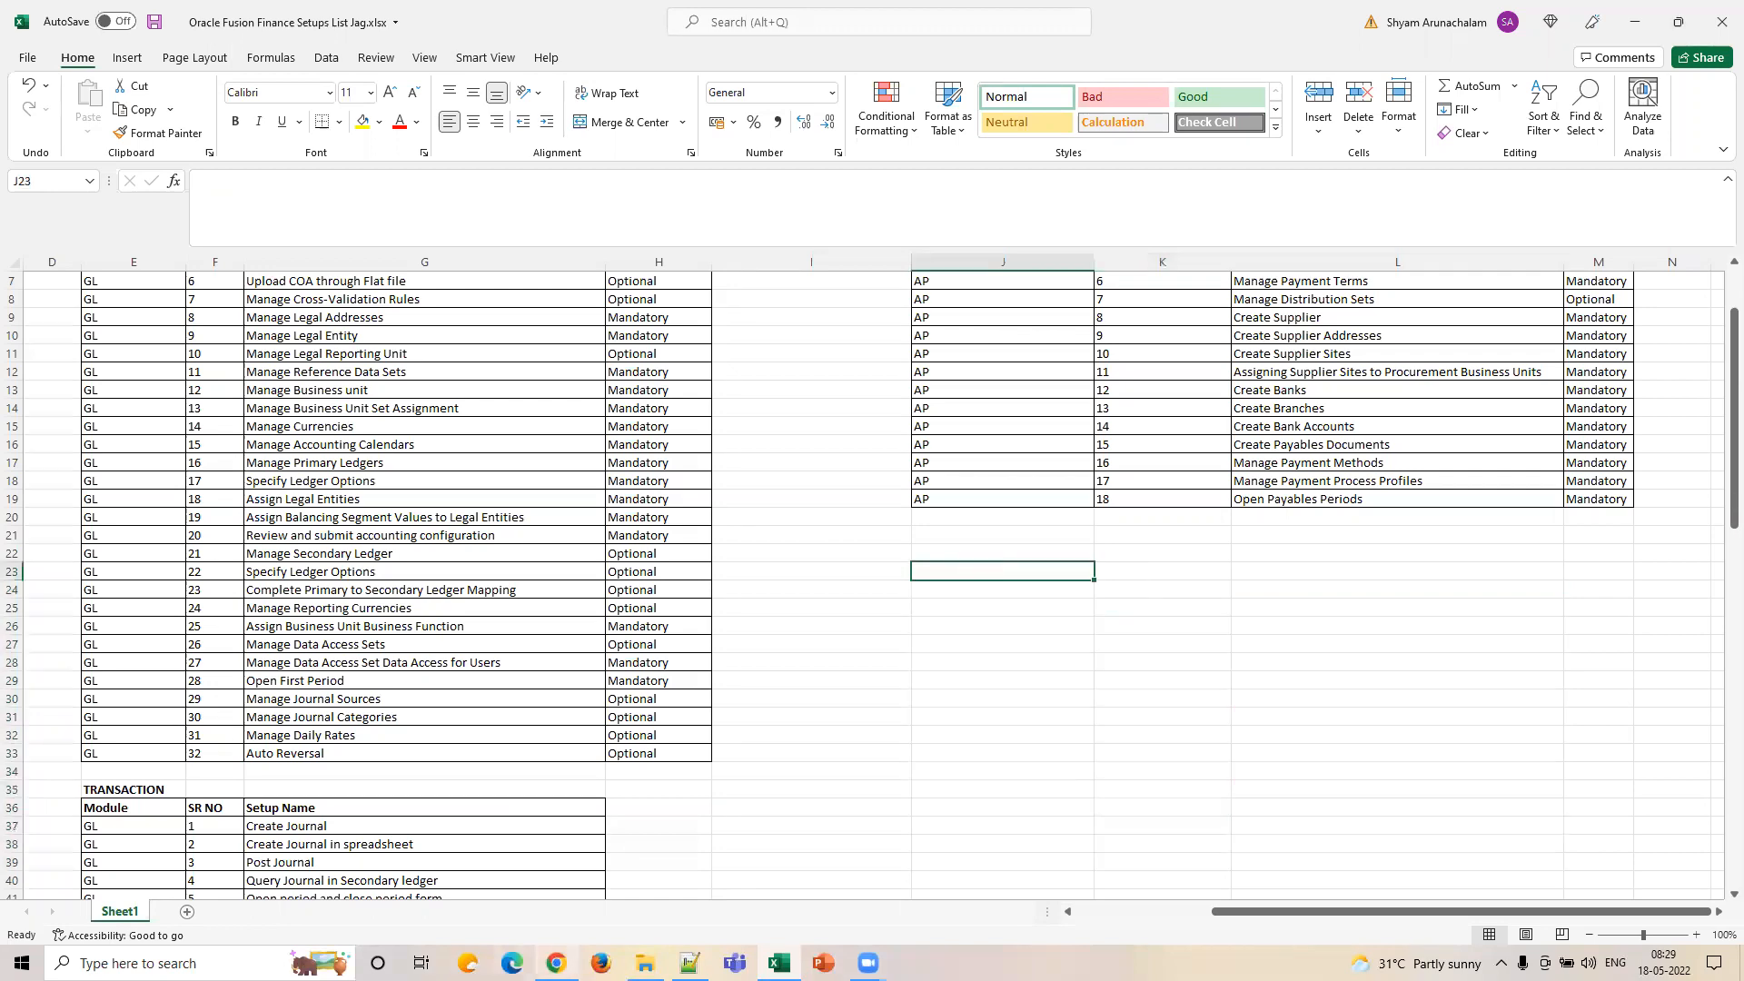
Switch to Manage Payment Options and review the Currency Conversion settings and the Bank Charge Deduction Type choices.
{"action": "left_click", "coordinate": [556, 963]}
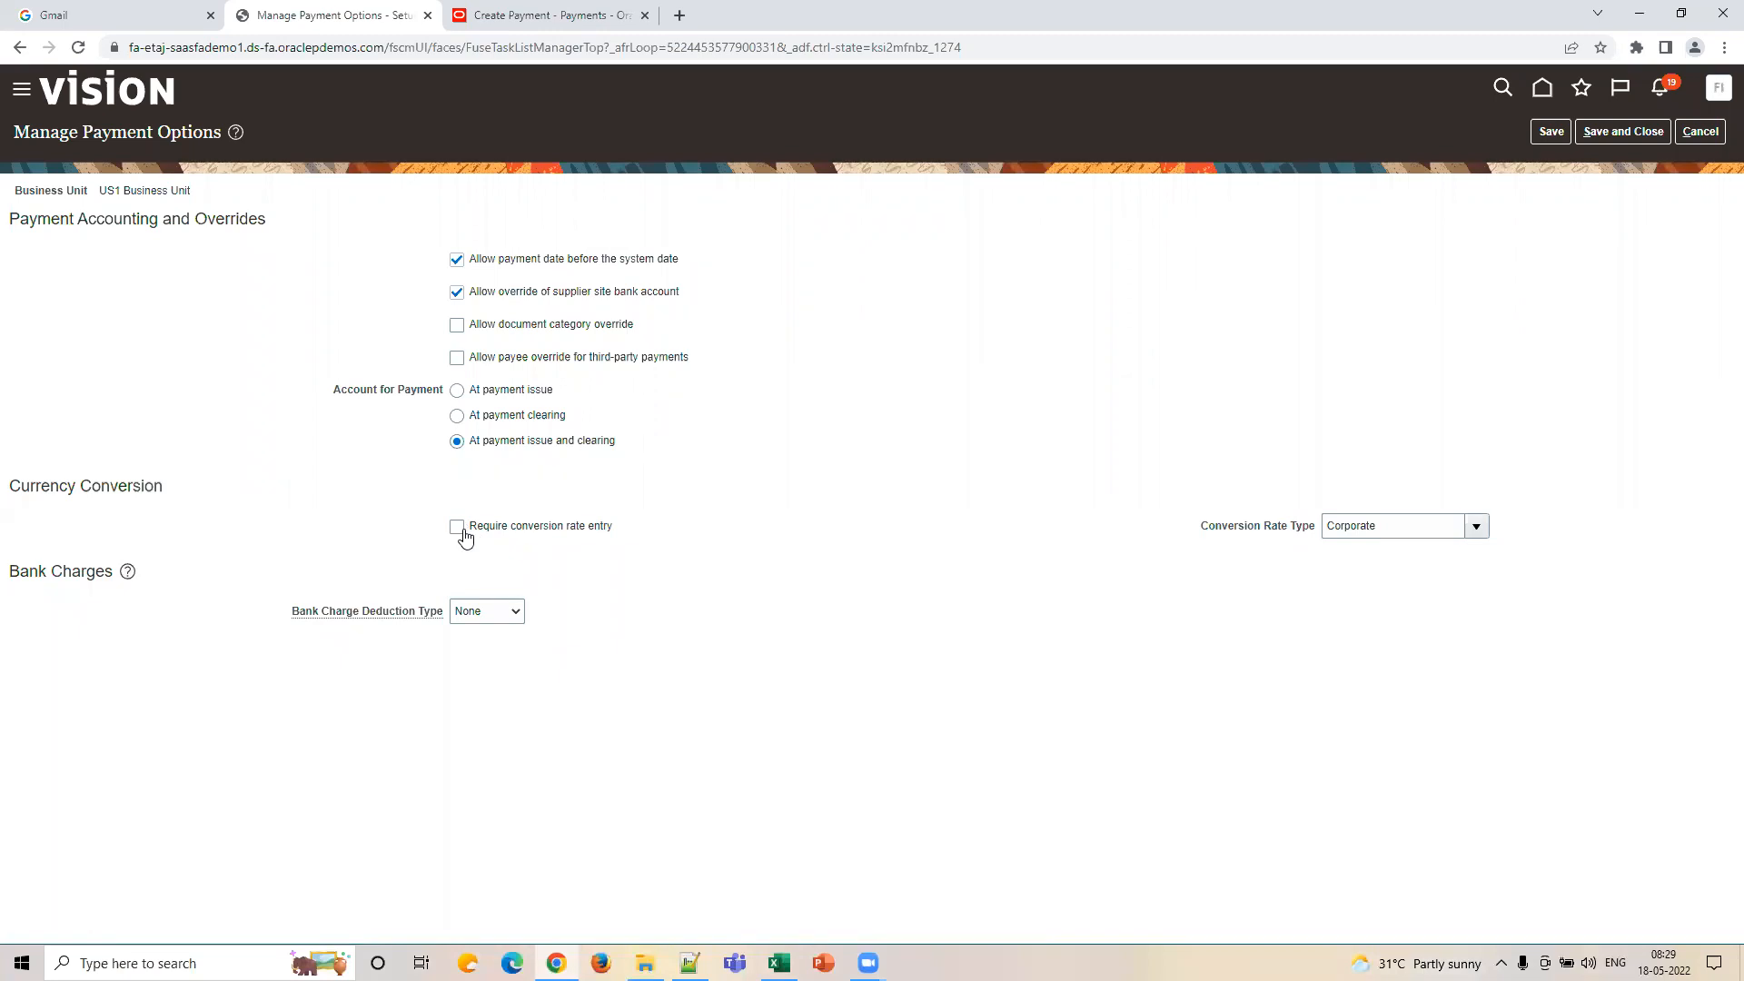
{"action": "left_click", "coordinate": [1266, 523]}
{"action": "left_click", "coordinate": [607, 581]}
{"action": "left_click", "coordinate": [470, 612]}
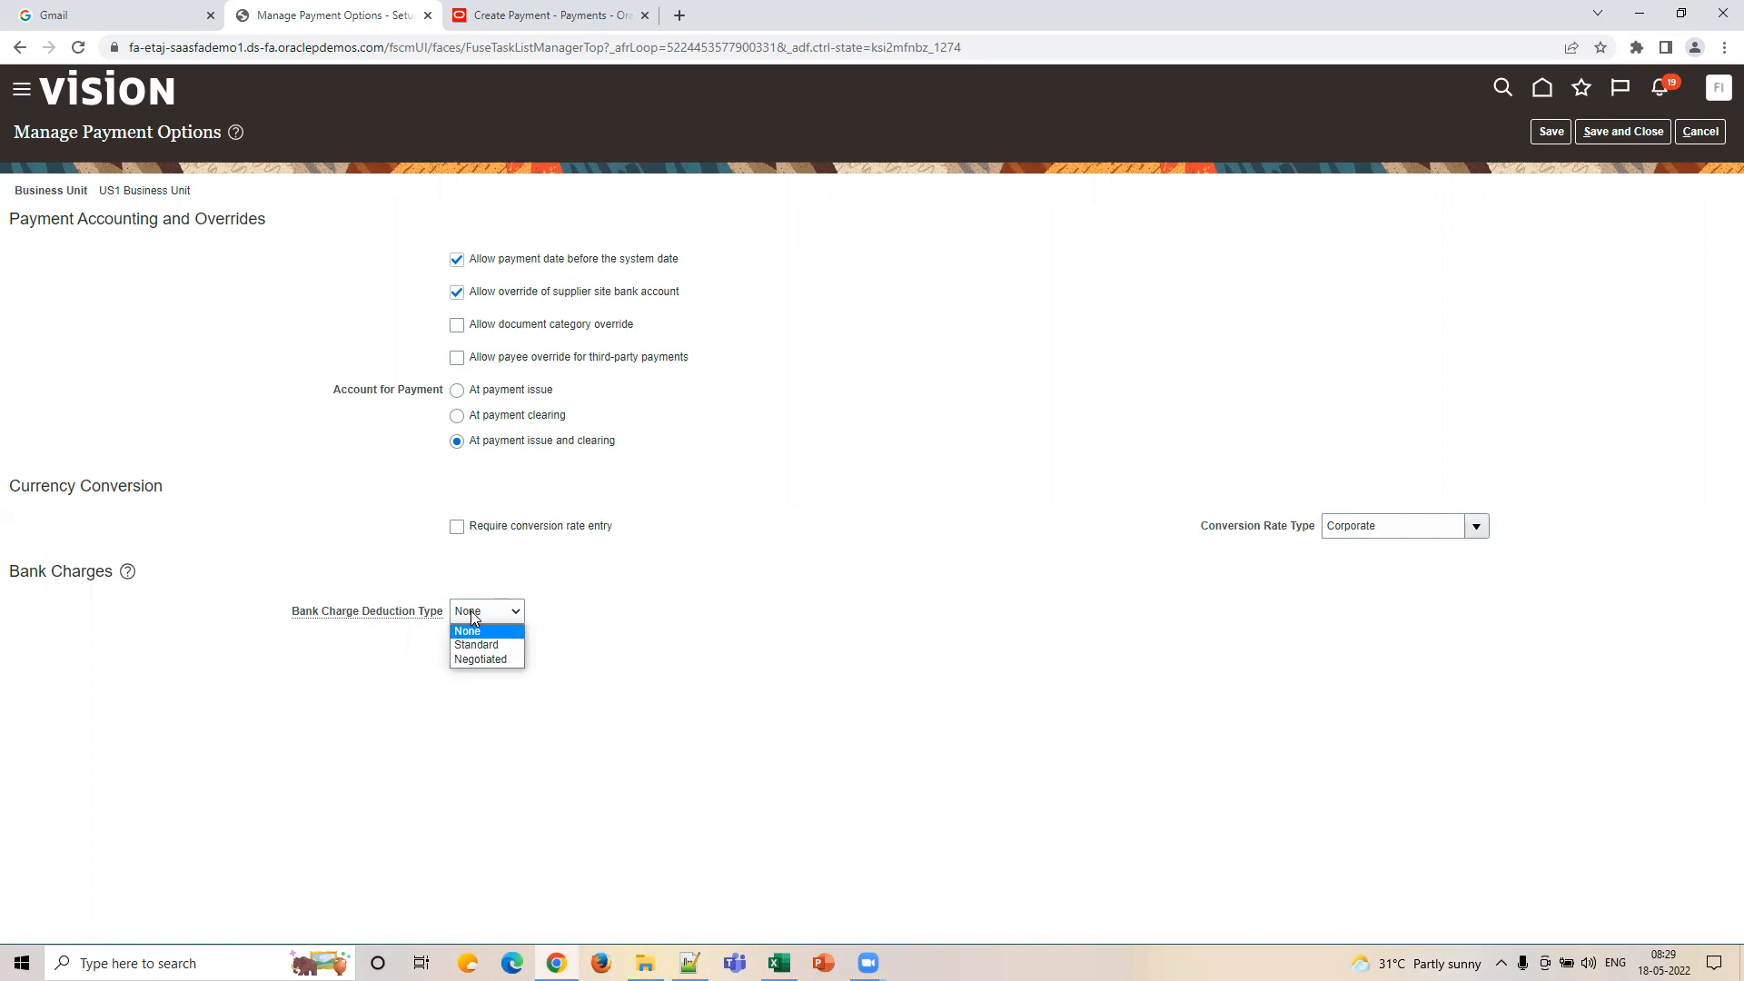
{"action": "left_click", "coordinate": [789, 601]}
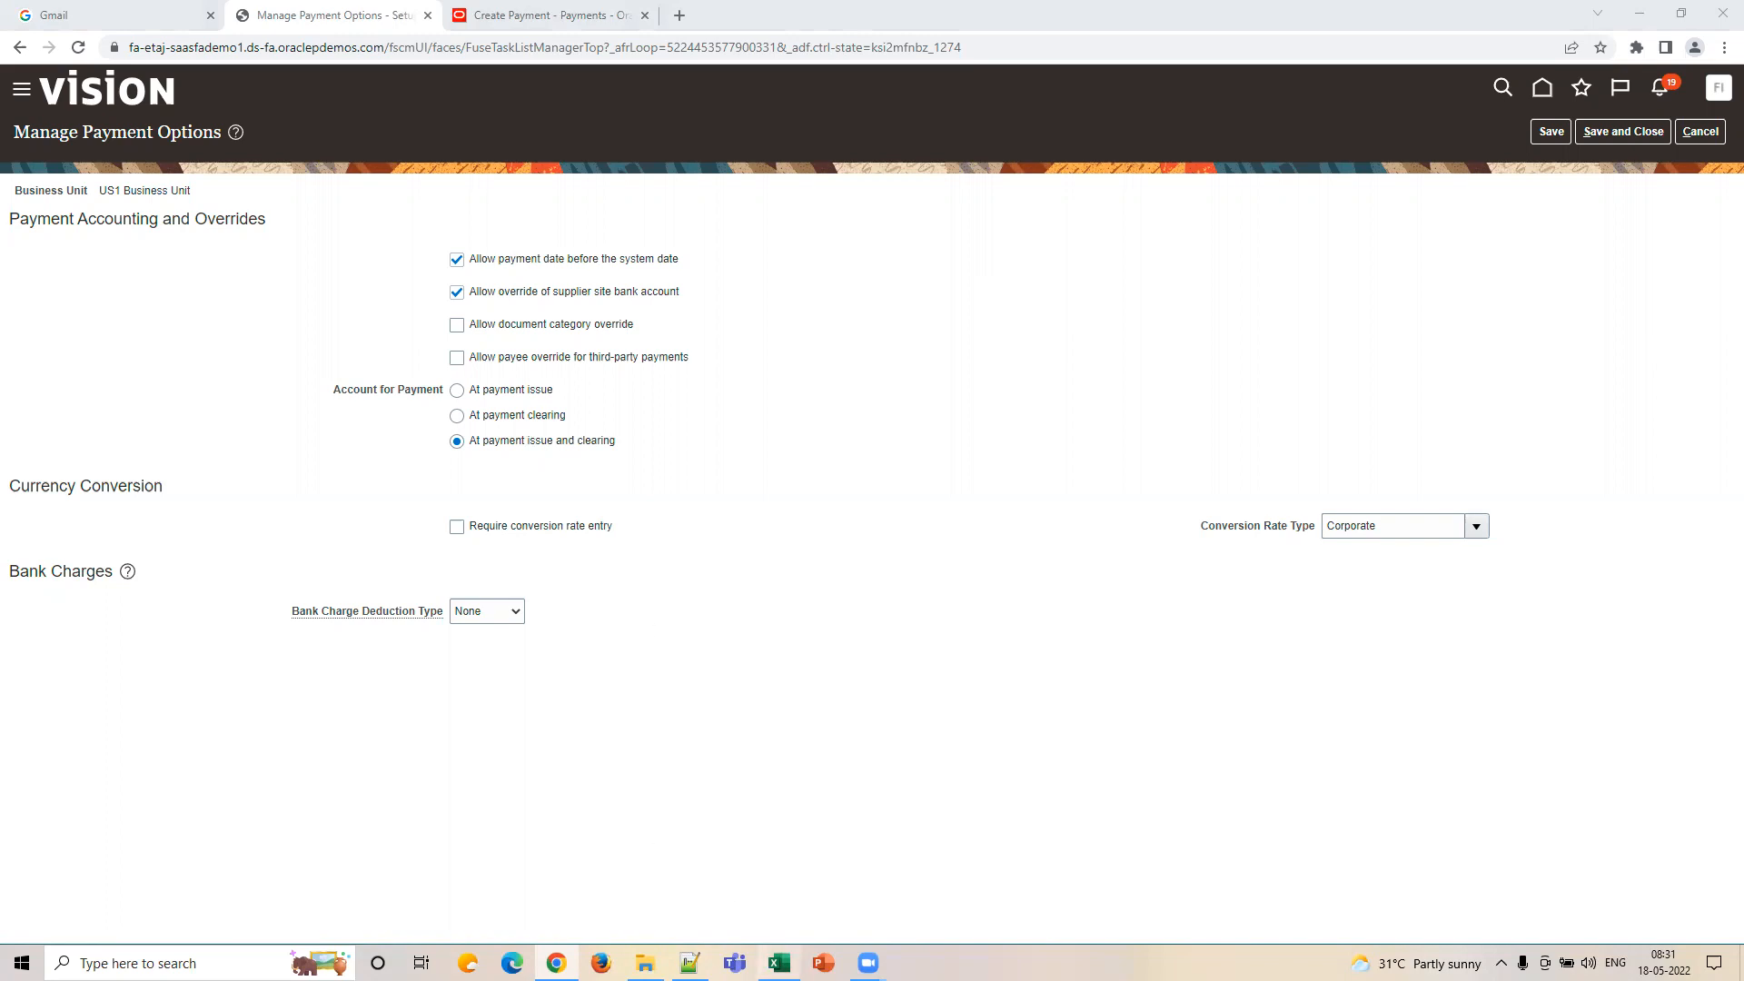
Return to Excel and review the AP setup list from its first row.
{"action": "left_click", "coordinate": [778, 963]}
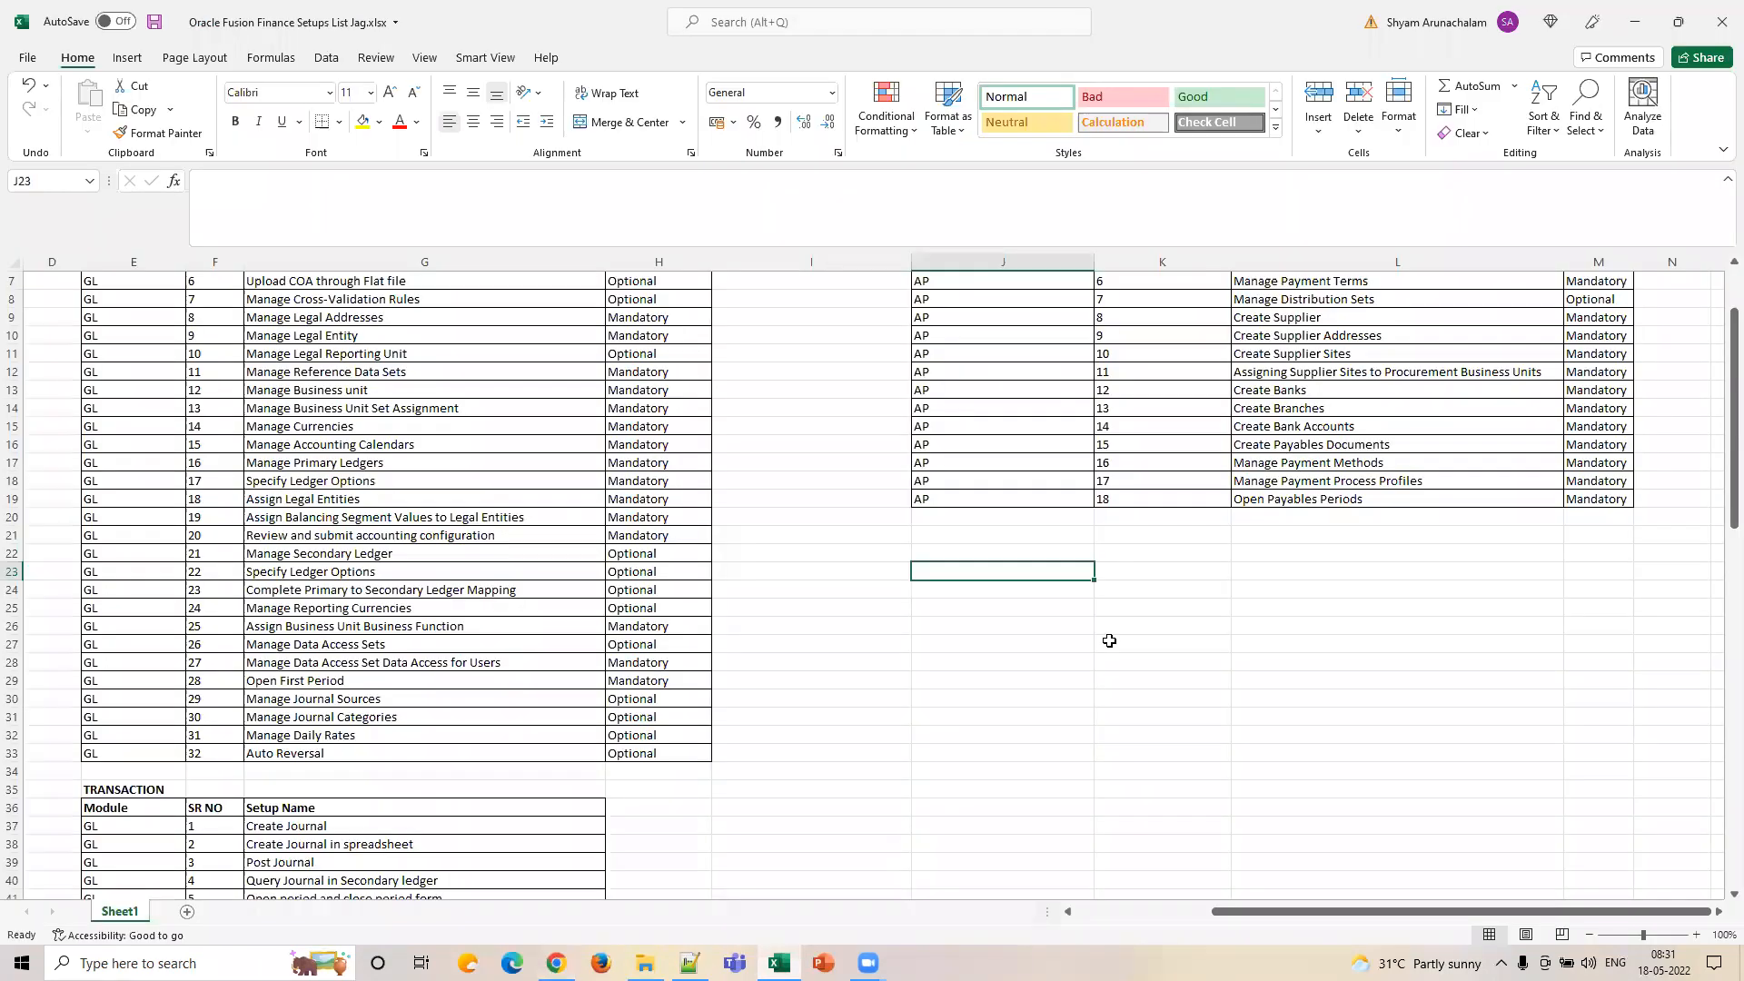
{"action": "left_click", "coordinate": [1065, 553]}
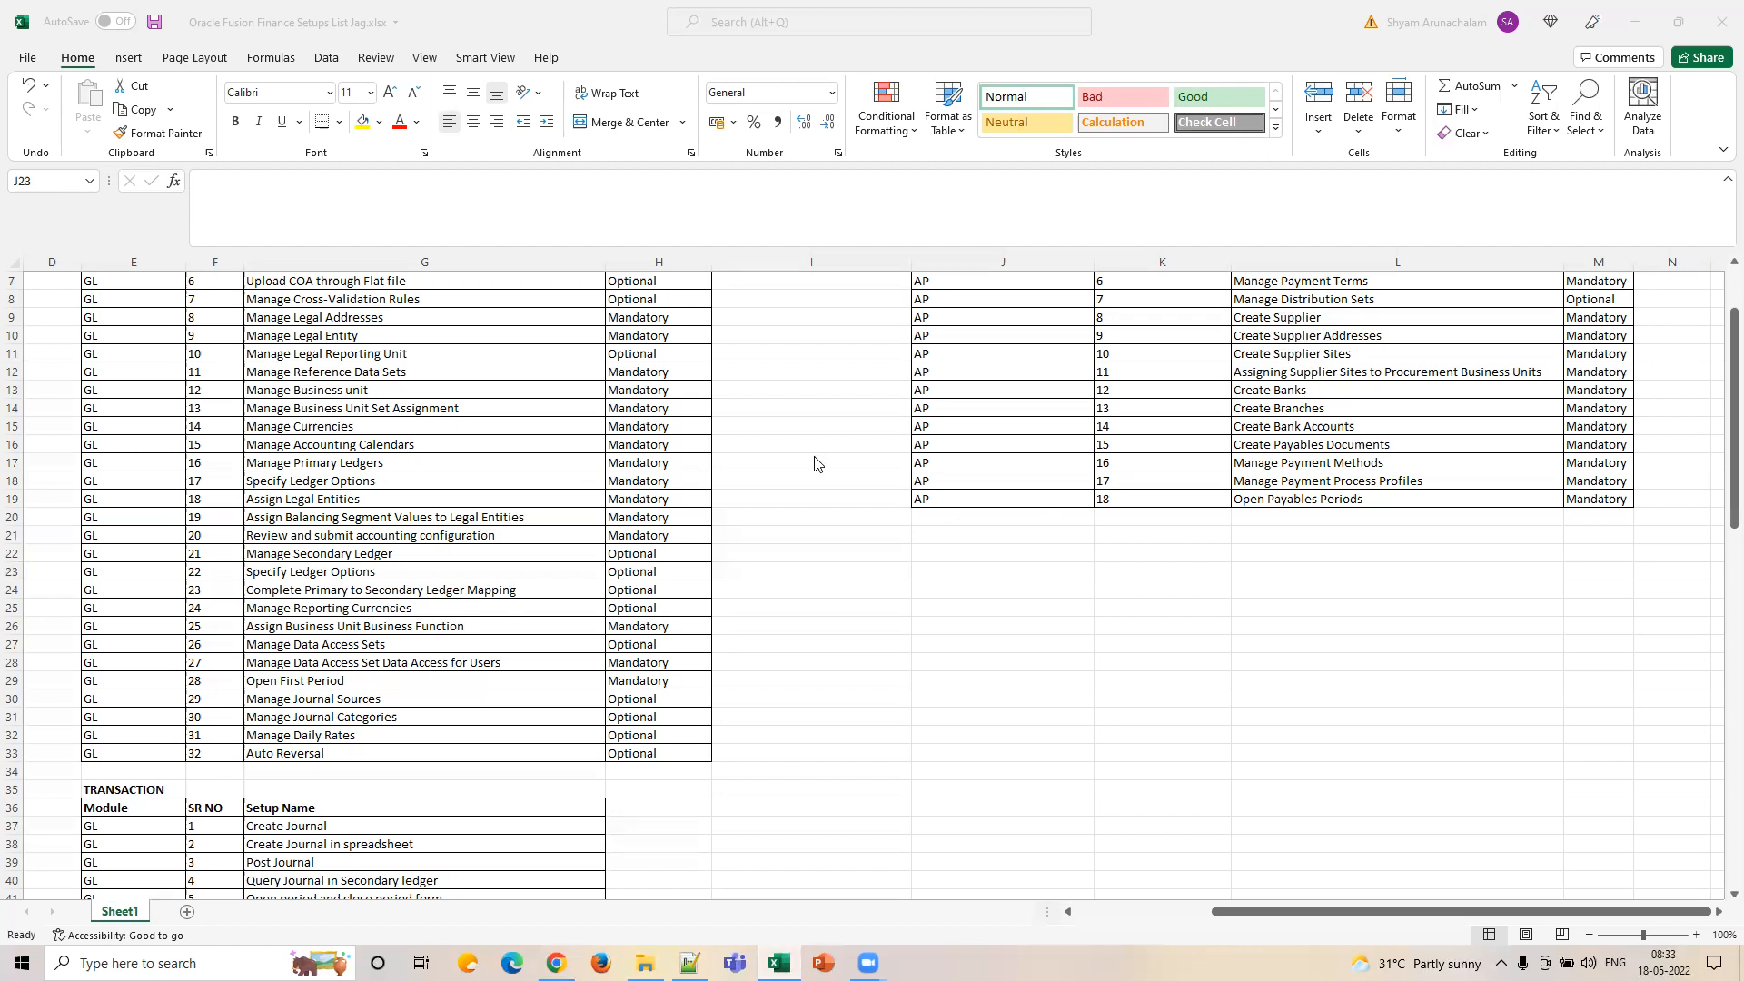
{"action": "scroll", "coordinate": [1276, 663], "scroll_direction": "up", "scroll_amount": 2}
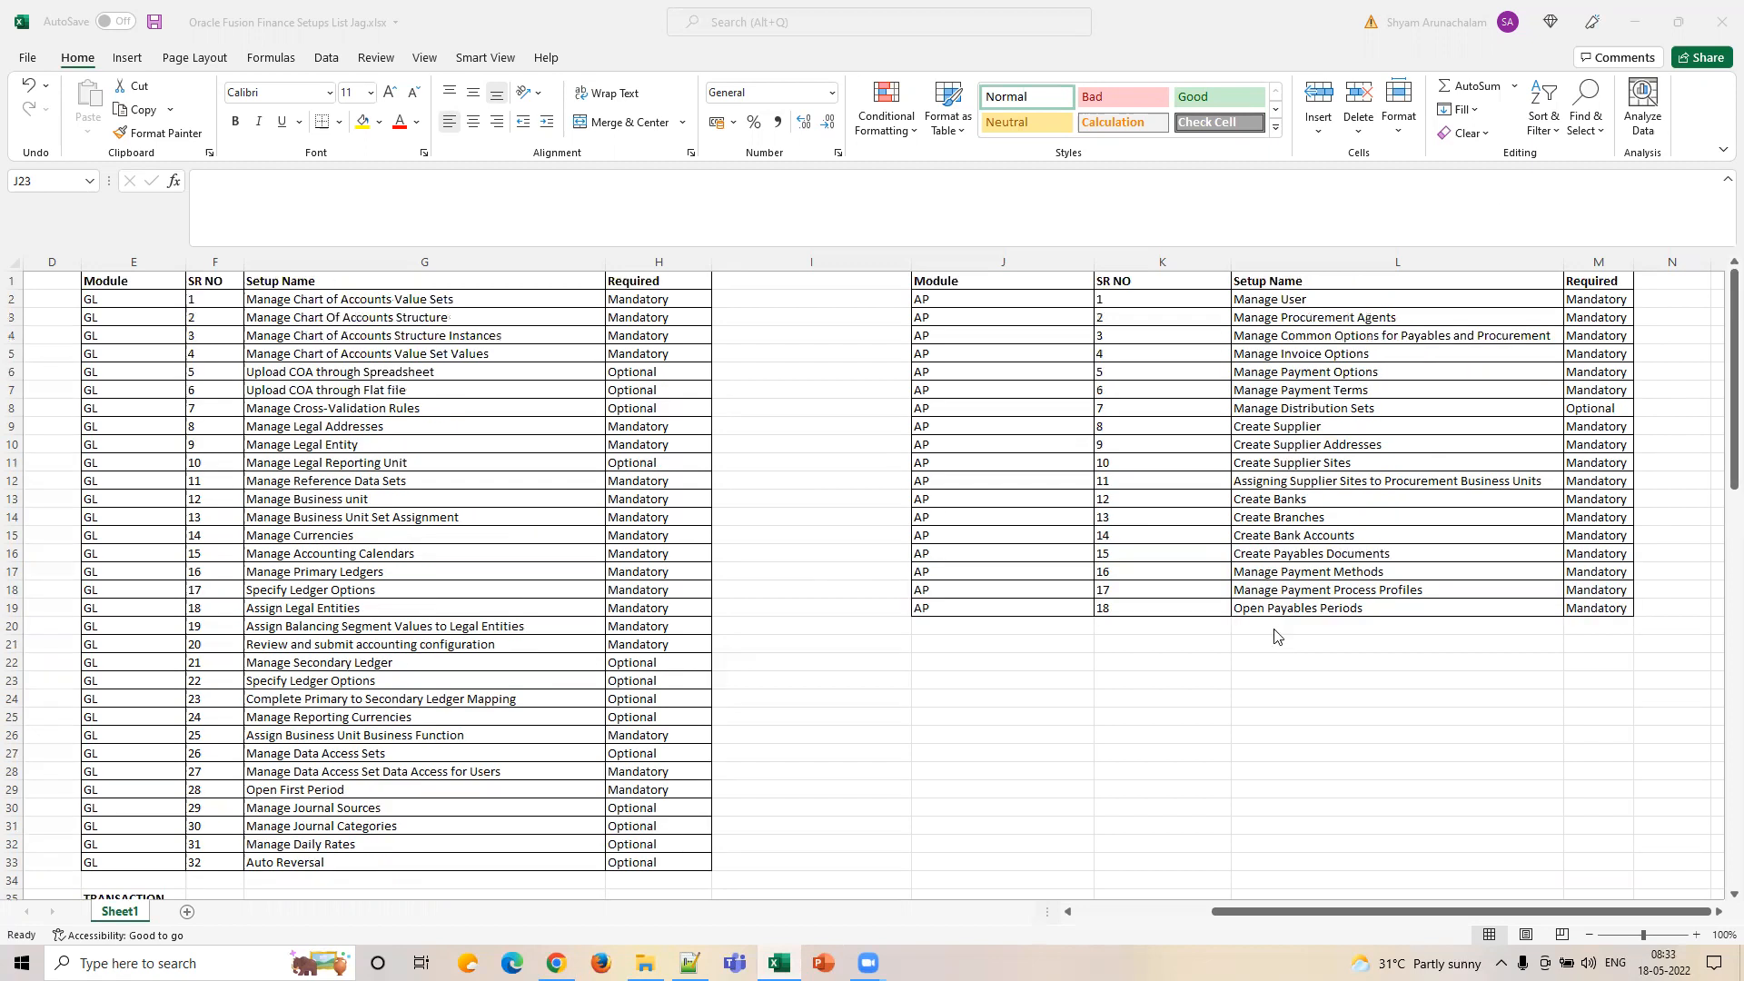
In Manage Payment Options, try Standard and Negotiated as the Bank Charge Deduction Type, and set it back to None.
{"action": "left_click", "coordinate": [556, 962]}
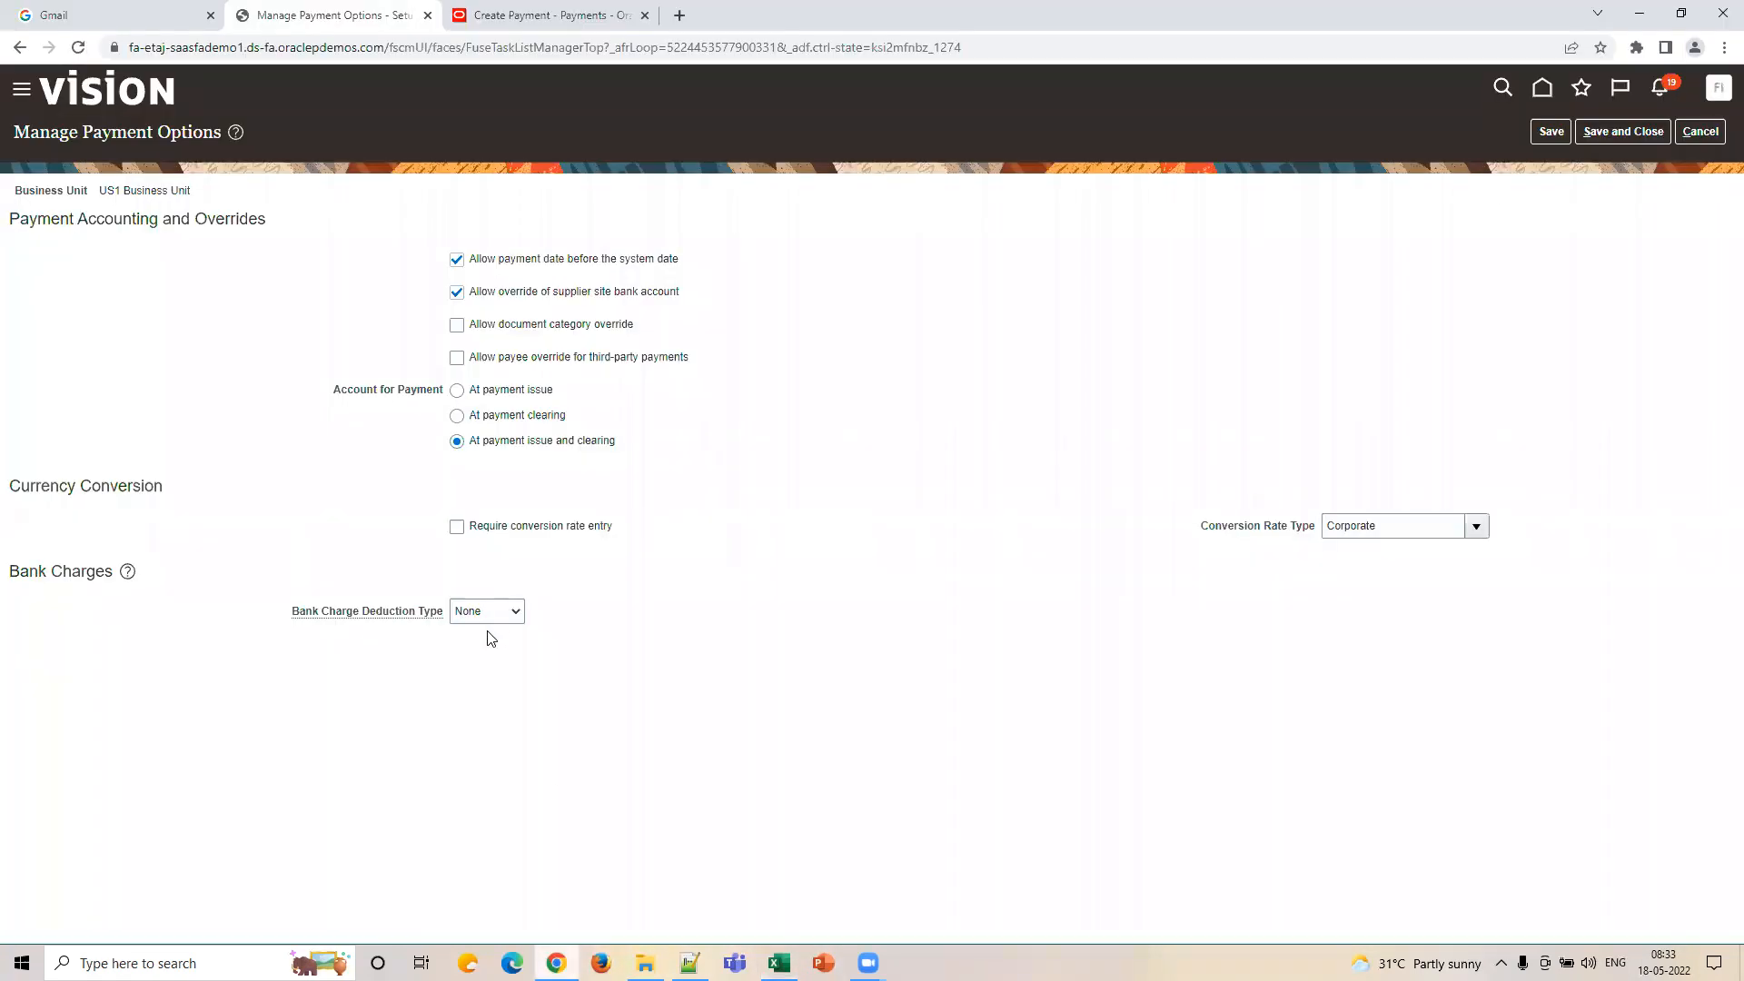
{"action": "left_click", "coordinate": [509, 616]}
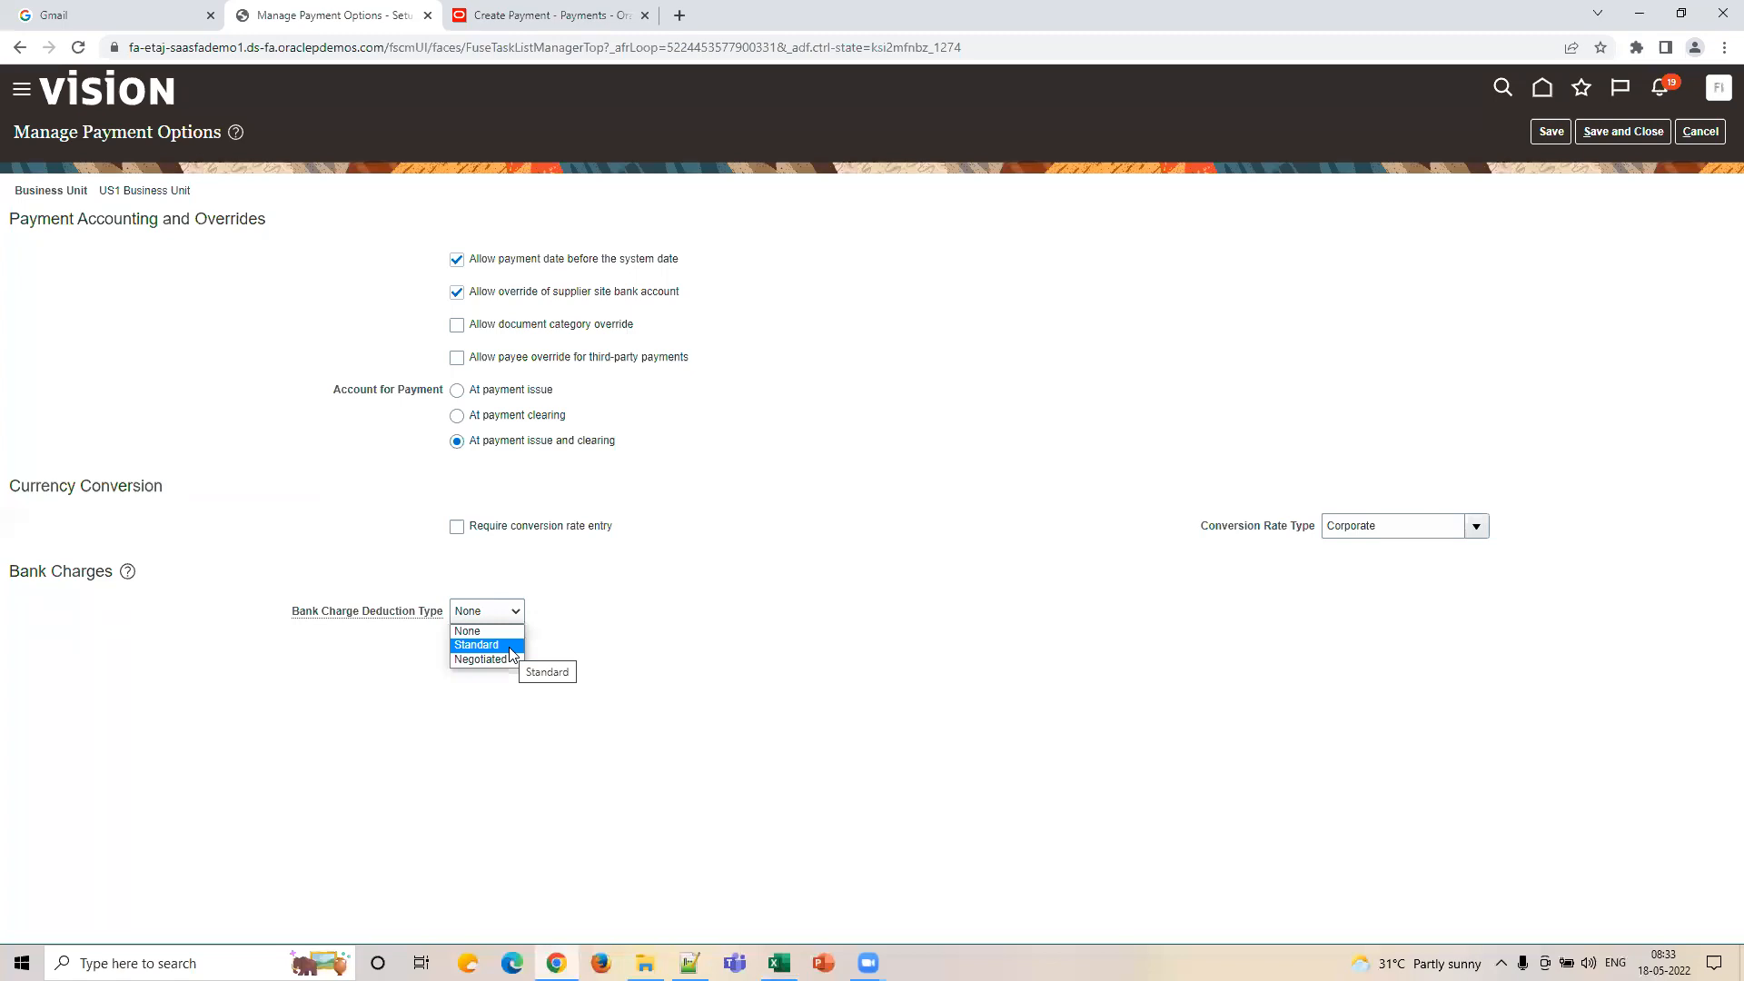
{"action": "left_click", "coordinate": [511, 647]}
{"action": "left_click", "coordinate": [502, 612]}
{"action": "left_click", "coordinate": [505, 661]}
{"action": "left_click", "coordinate": [508, 612]}
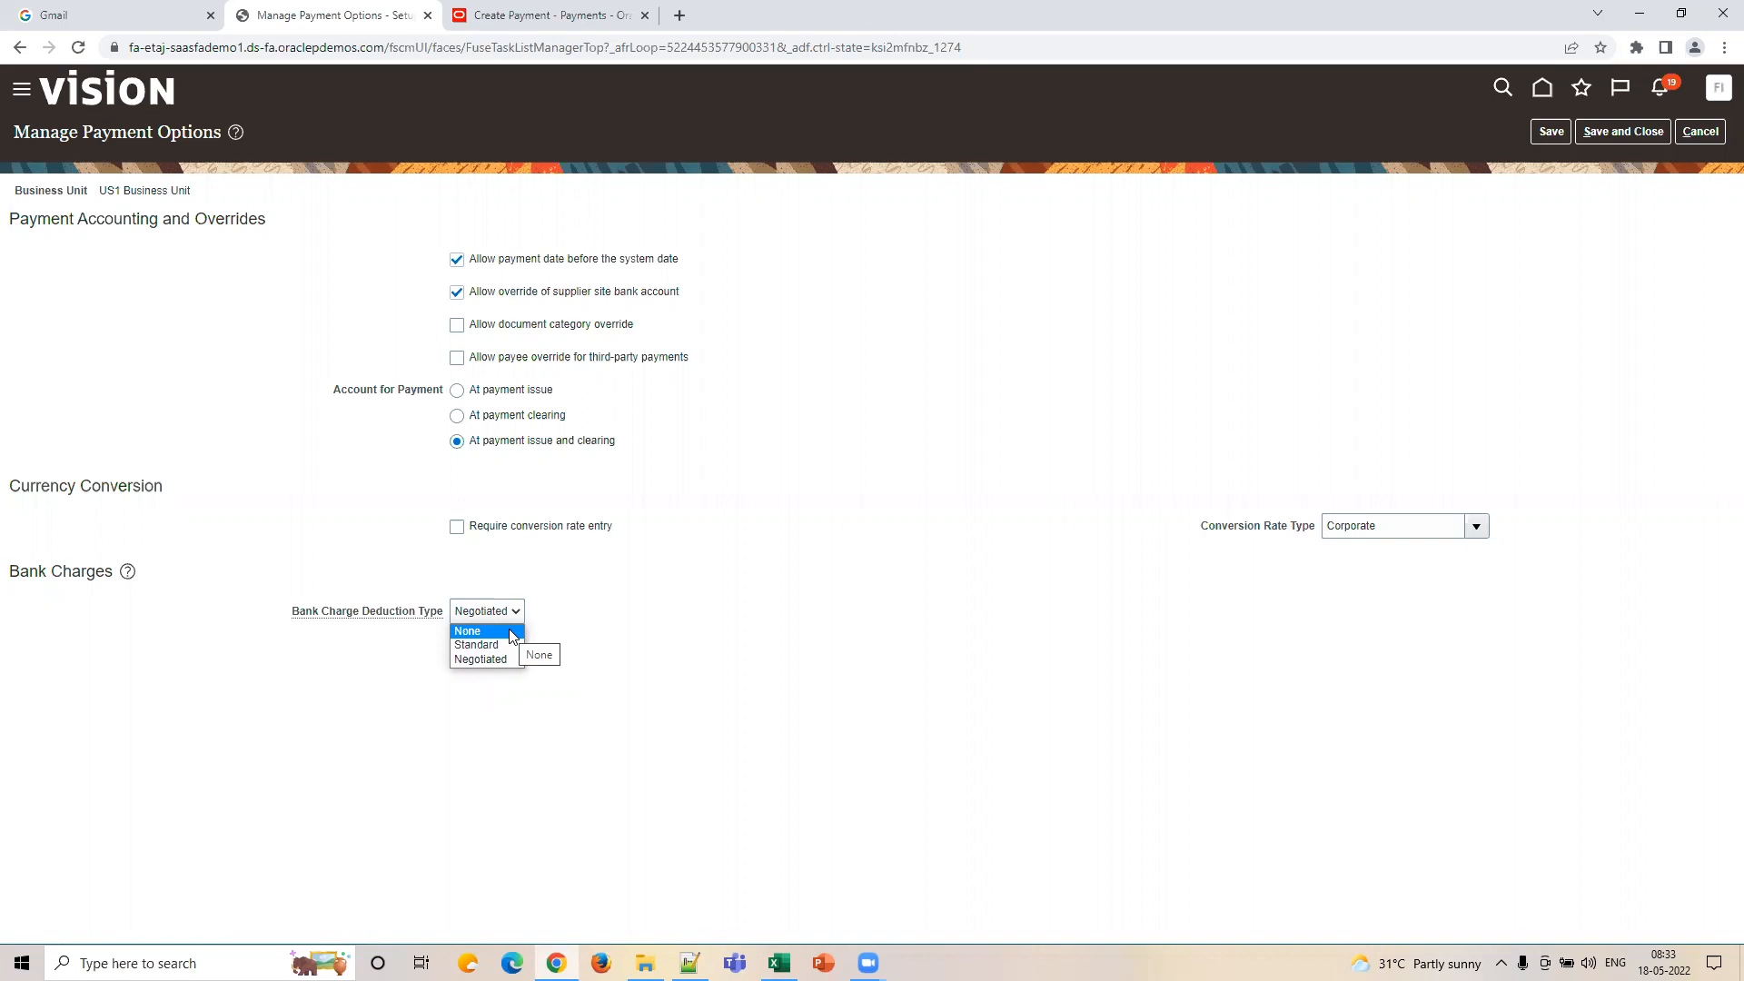
{"action": "left_click", "coordinate": [510, 631]}
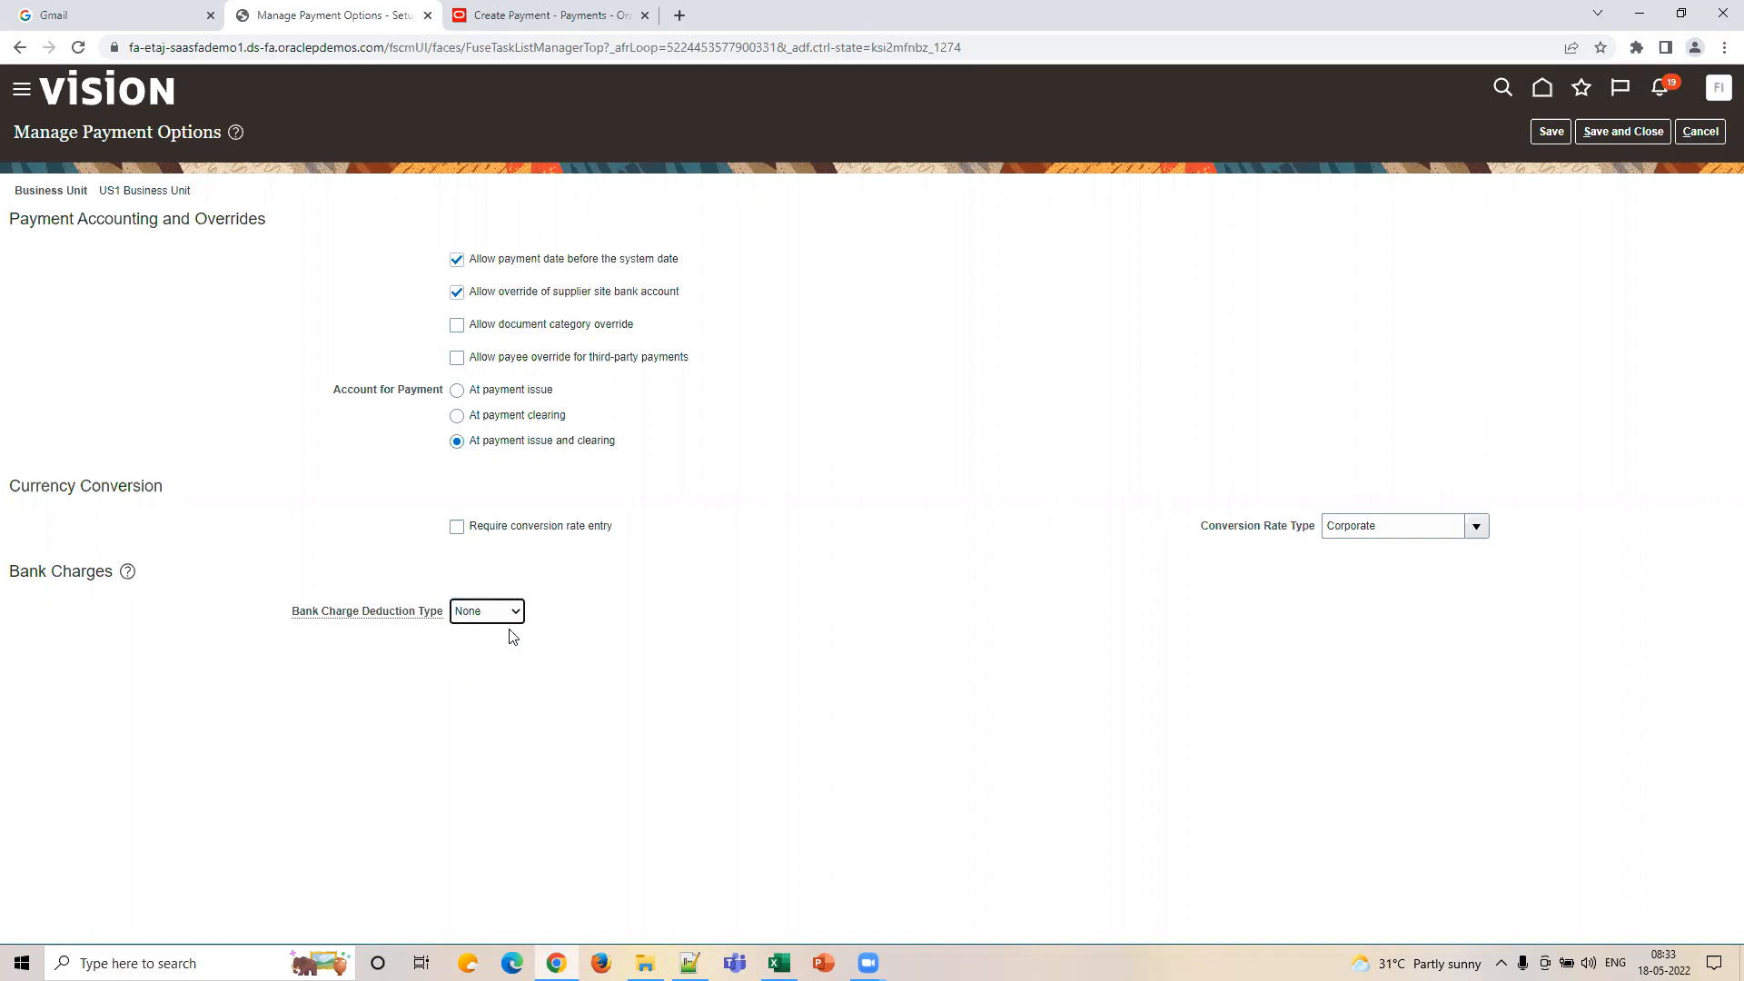
Cycle the Bank Charge Deduction Type through Standard and Negotiated back to None, and cancel out of Manage Payment Options.
{"action": "left_click", "coordinate": [488, 613]}
{"action": "left_click", "coordinate": [481, 645]}
{"action": "left_click", "coordinate": [495, 612]}
{"action": "left_click", "coordinate": [494, 660]}
{"action": "left_click", "coordinate": [513, 612]}
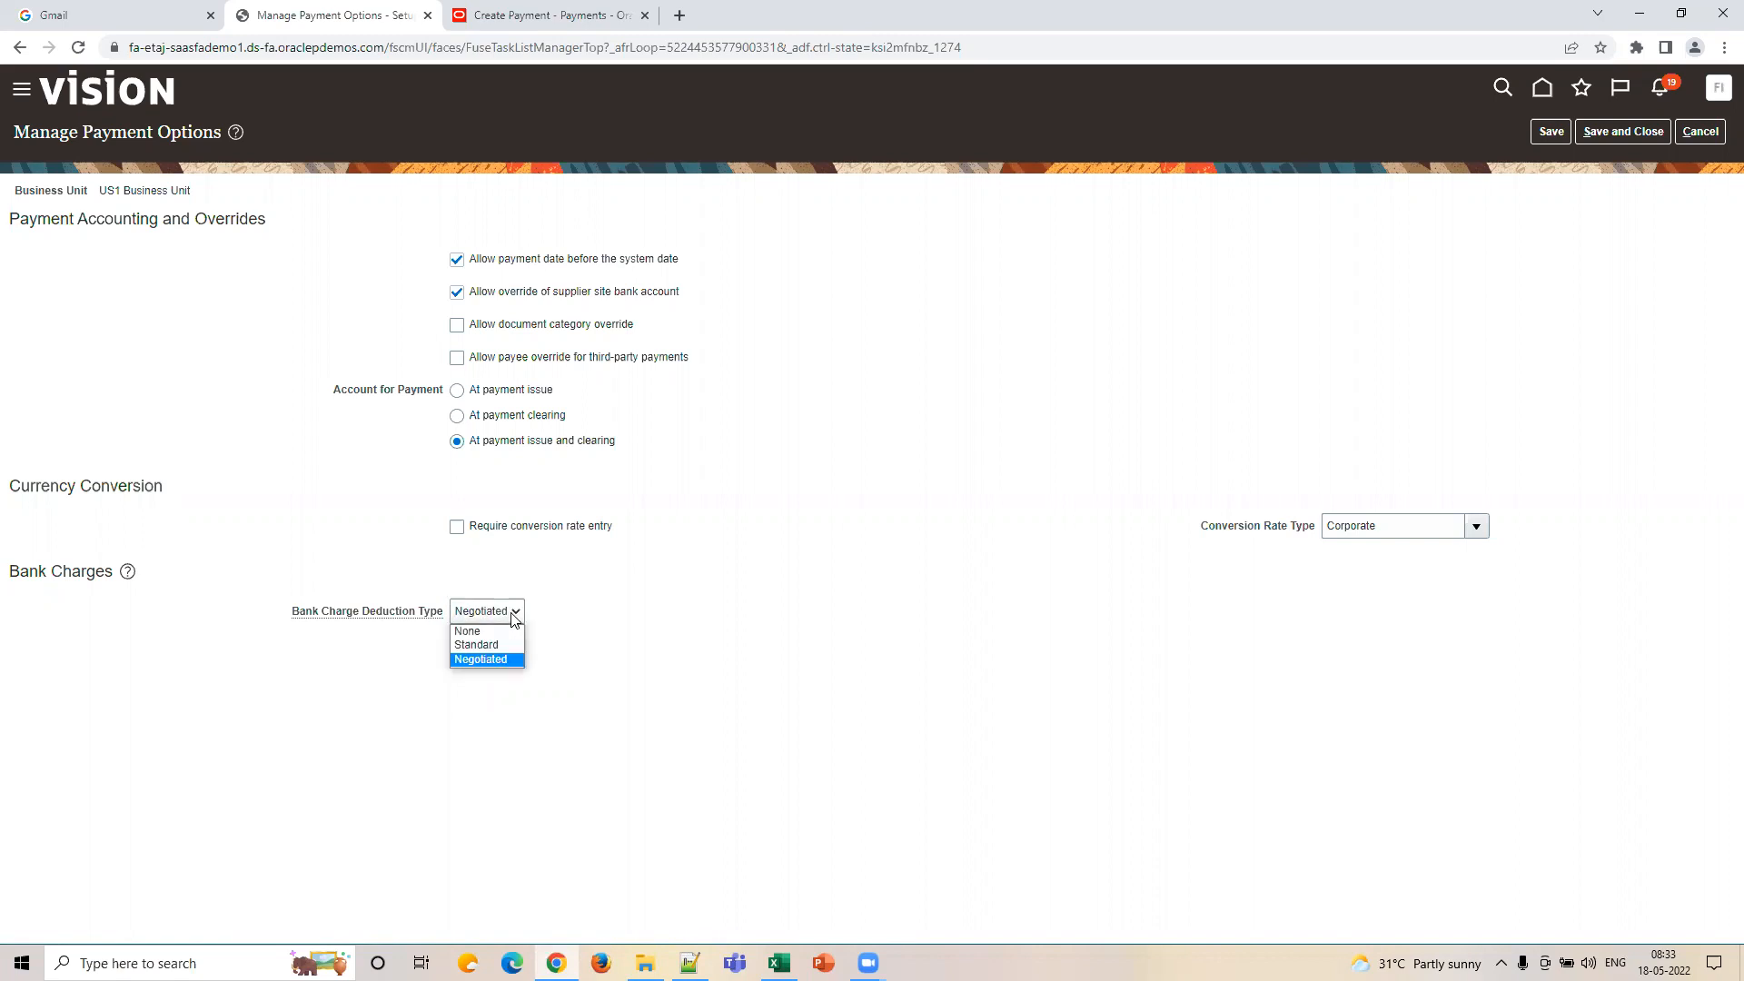
{"action": "left_click", "coordinate": [510, 631]}
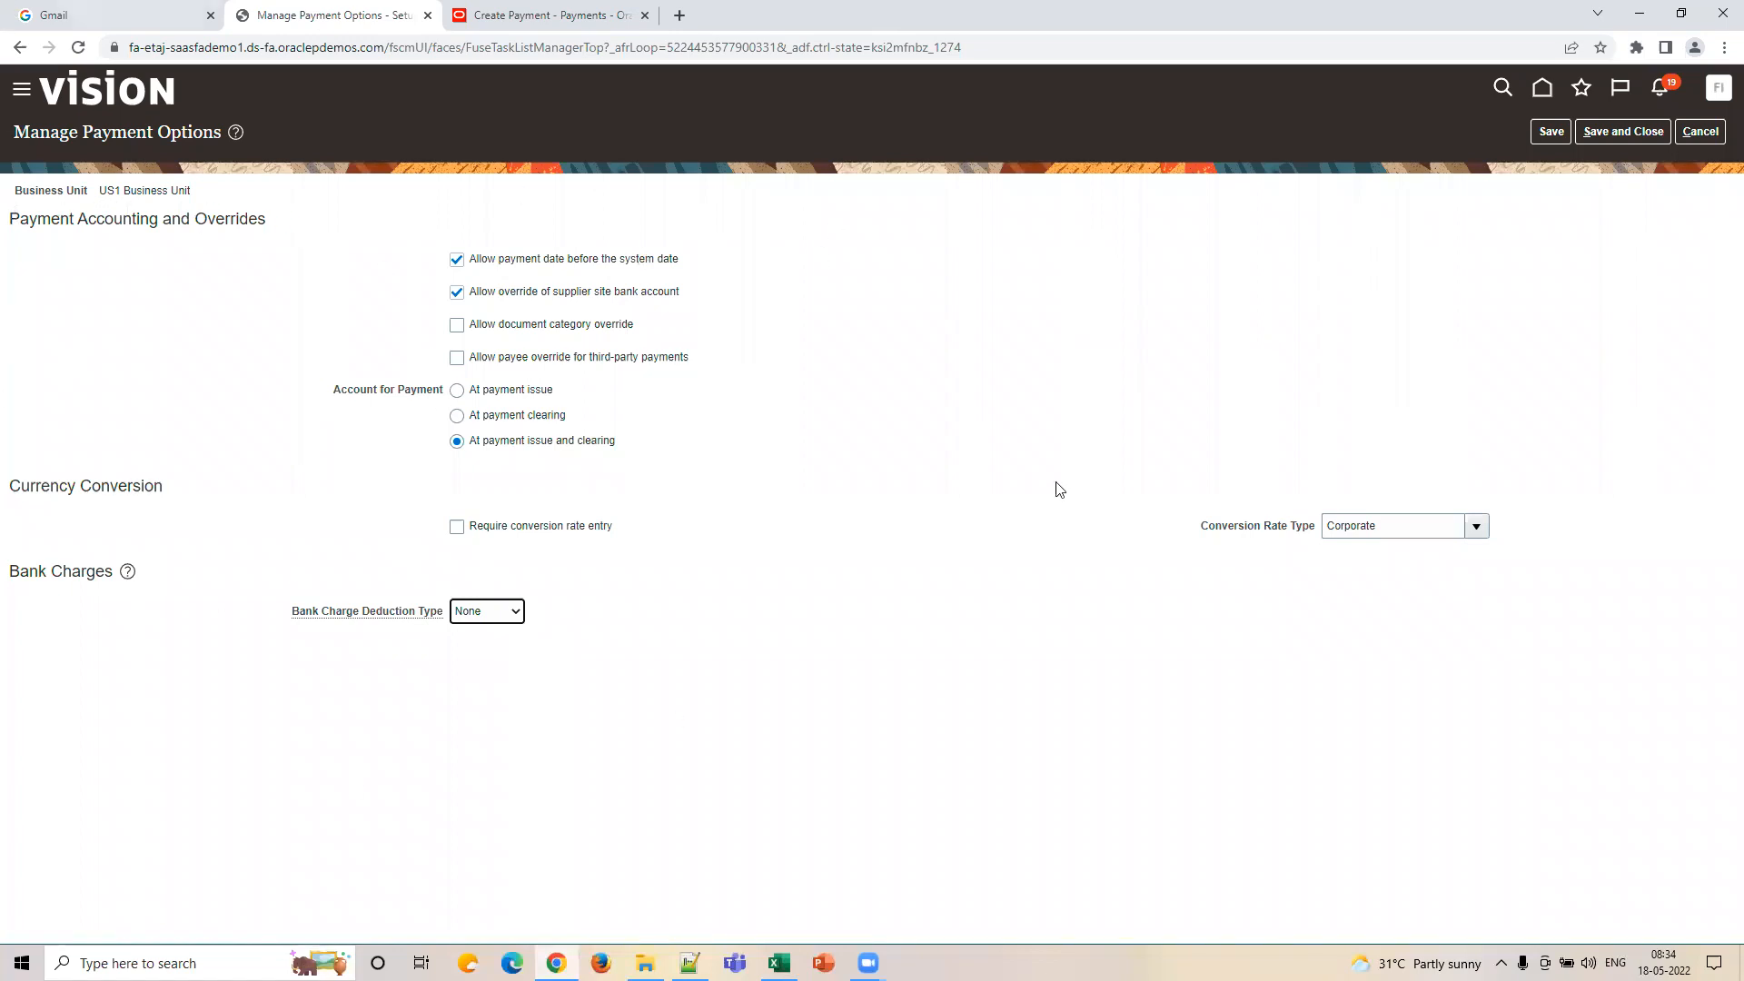
{"action": "left_click", "coordinate": [1700, 132]}
Switch to Excel, mark the first five AP setups with C in N2:N6, and save the workbook.
{"action": "left_click", "coordinate": [779, 963]}
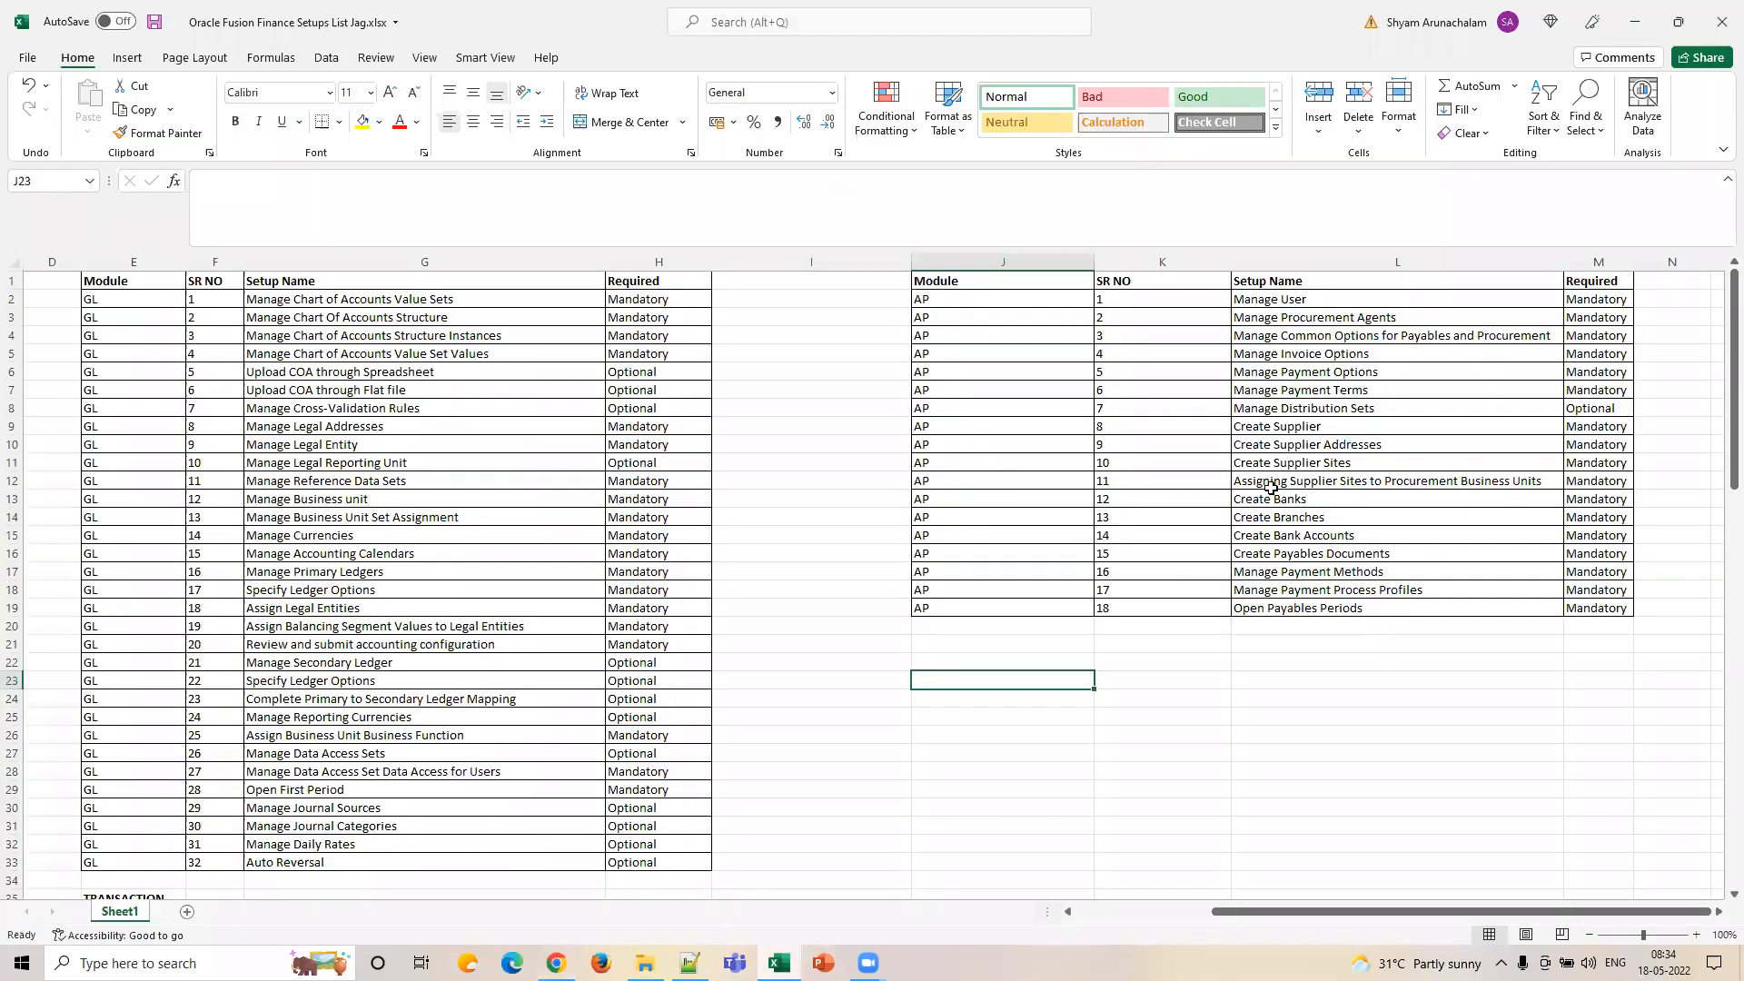
{"action": "left_click", "coordinate": [1374, 368]}
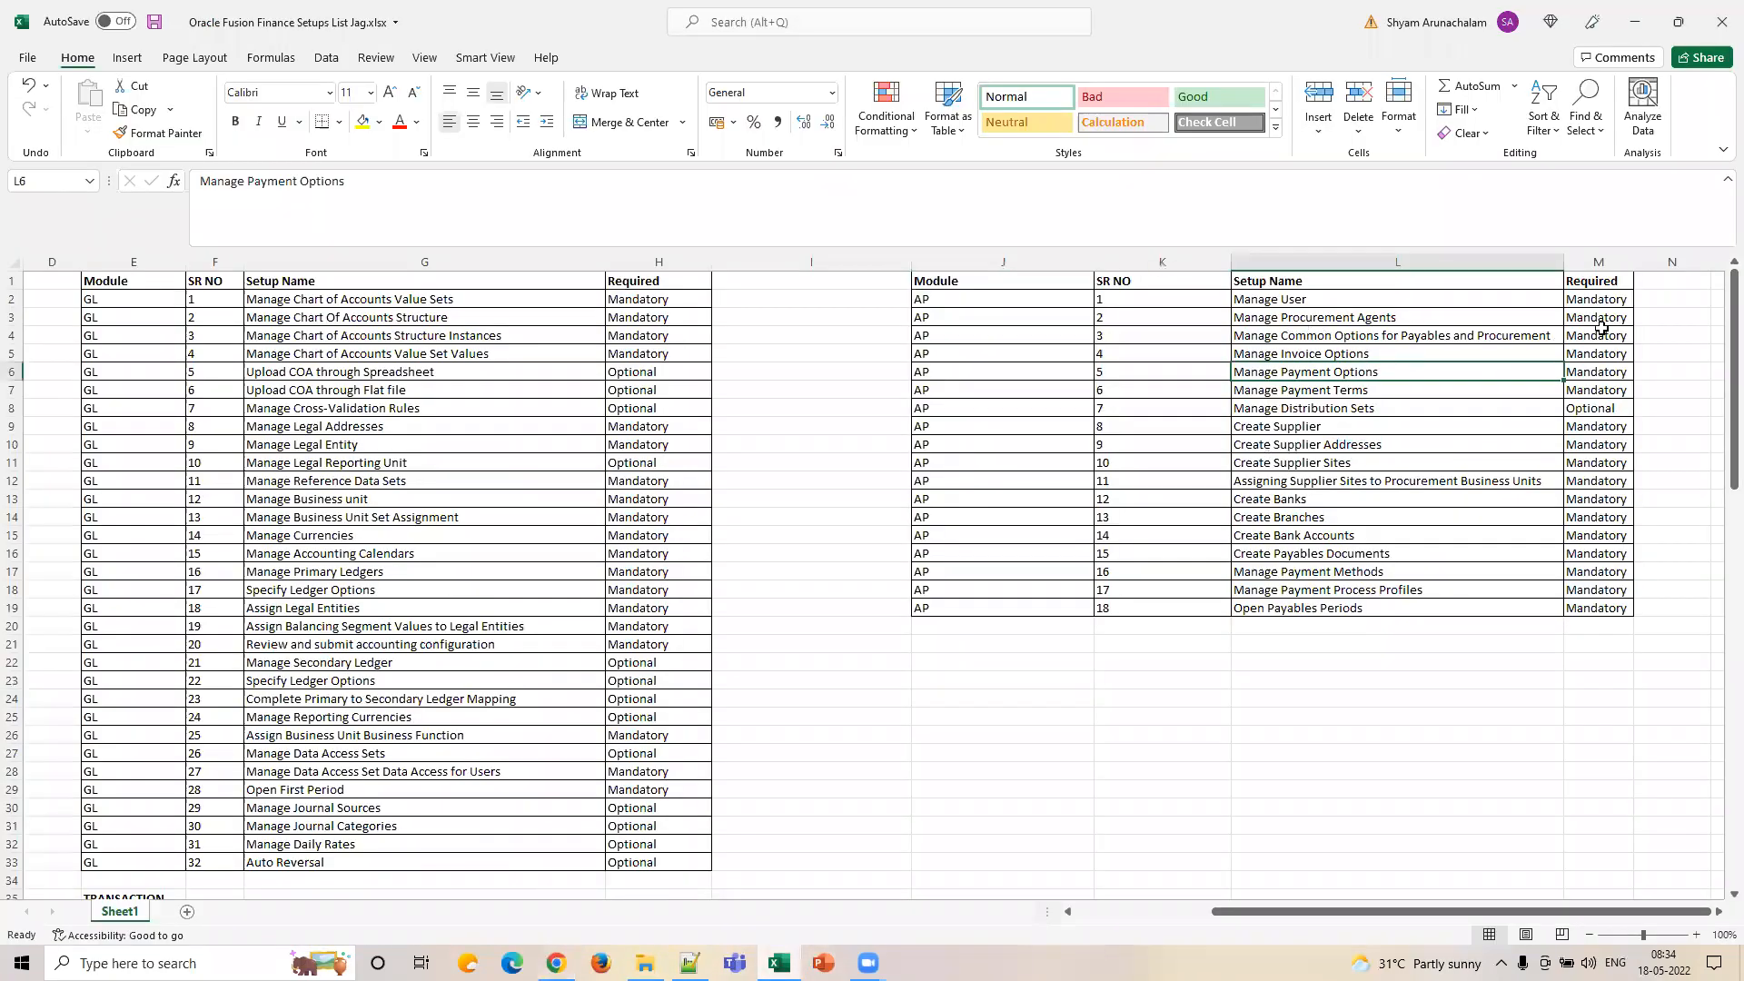
{"action": "left_click", "coordinate": [1648, 305]}
{"action": "type", "text": "C"}
{"action": "key", "text": "Return"}
{"action": "type", "text": "C"}
{"action": "key", "text": "Return"}
{"action": "type", "text": "C"}
{"action": "key", "text": "Return"}
{"action": "type", "text": "C"}
{"action": "key", "text": "Return"}
{"action": "type", "text": "C"}
{"action": "key", "text": "Left"}
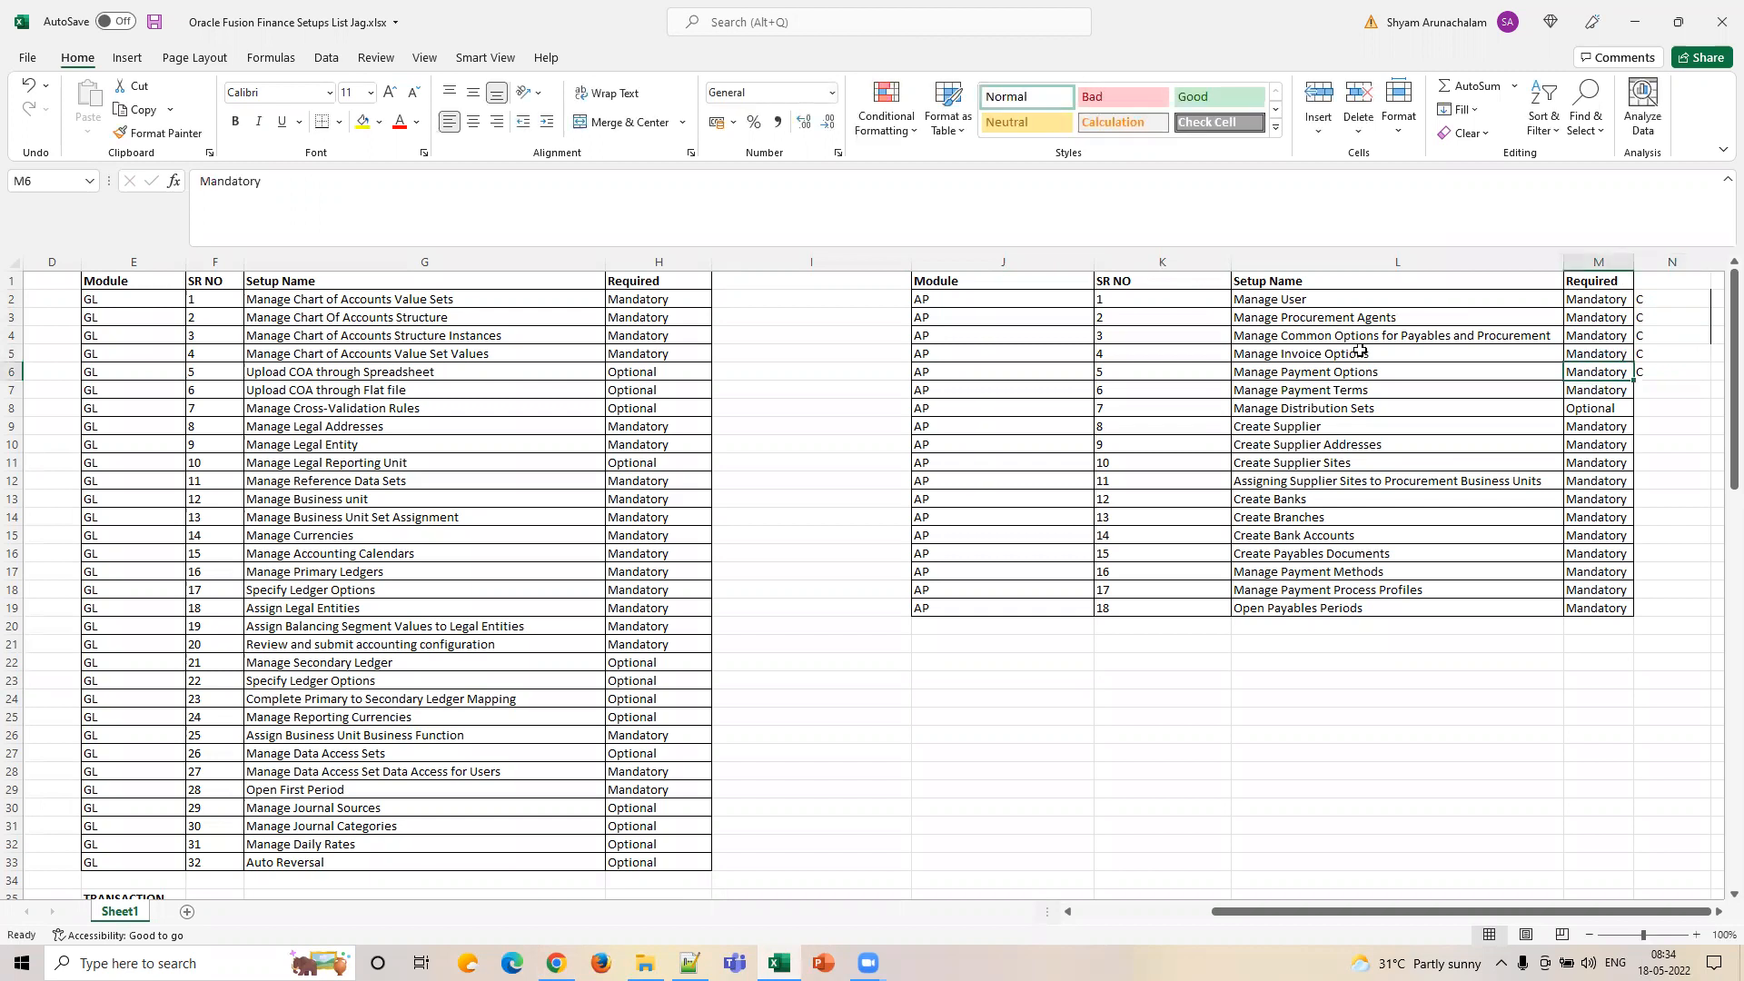
{"action": "key", "text": "ctrl+s"}
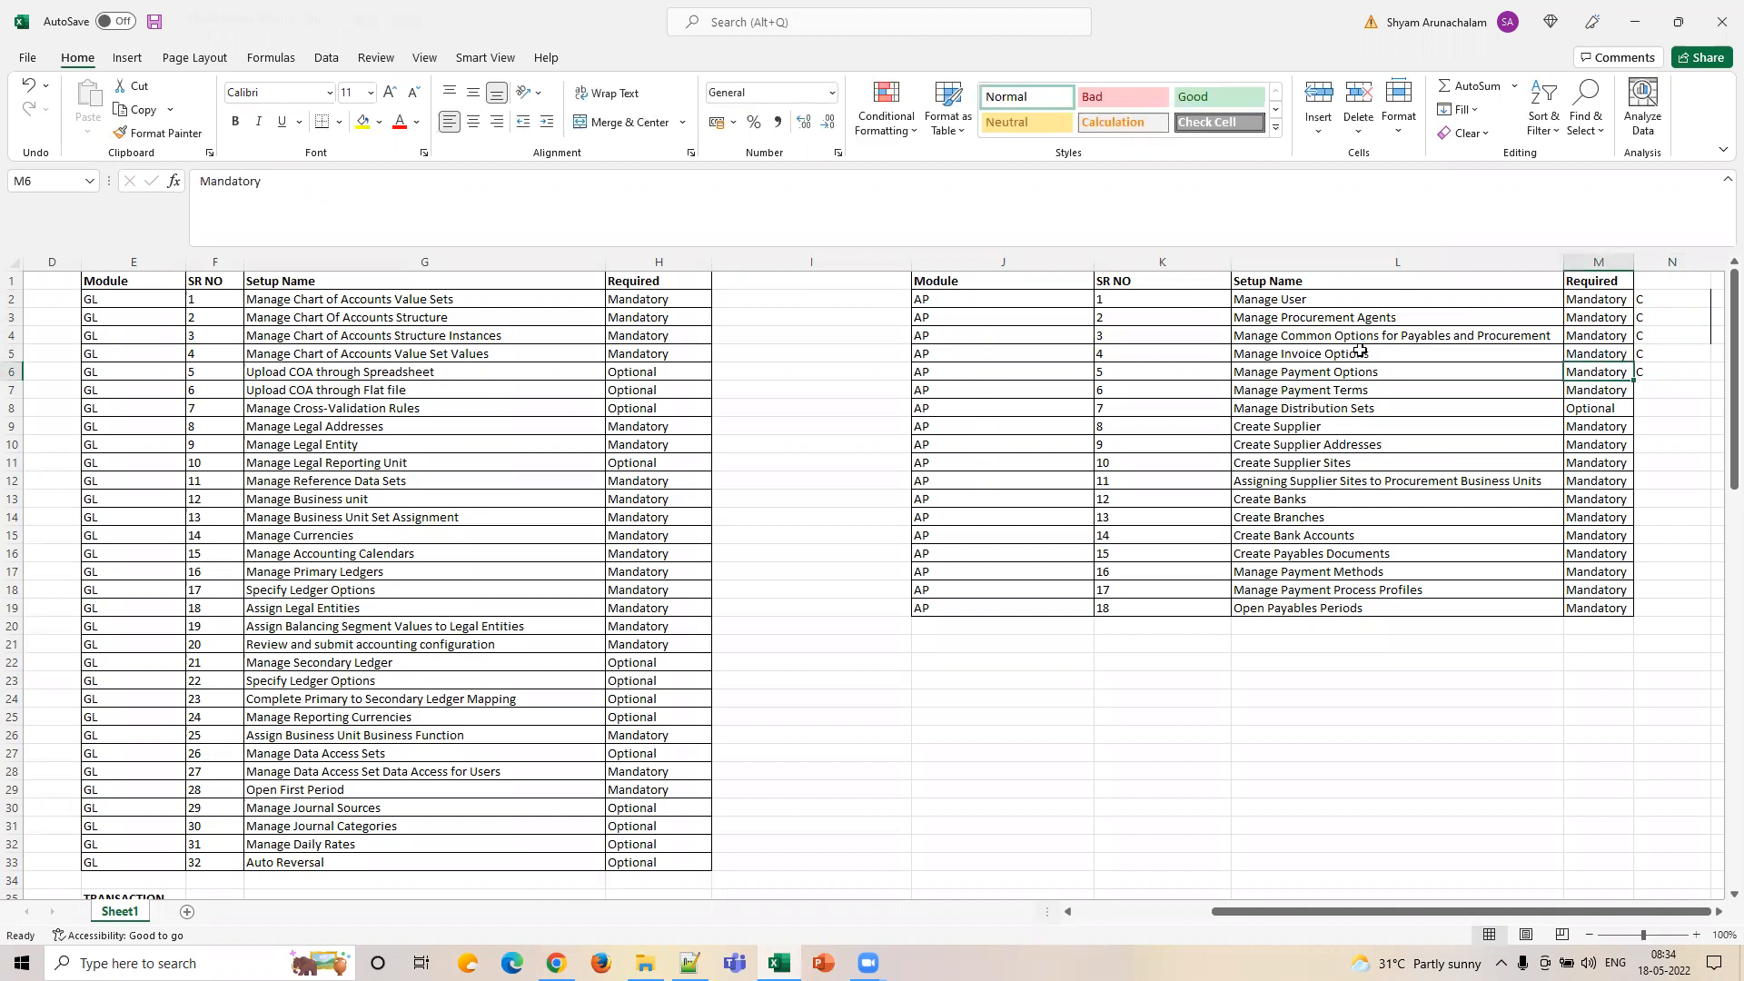
Review the AP setups from Manage User to Manage Payment Options, relate Manage Procurement Agents to Create Supplier Sites, and save the workbook.
{"action": "left_click", "coordinate": [1312, 303]}
{"action": "left_click_drag", "start_coordinate": [1312, 307], "coordinate": [1313, 306]}
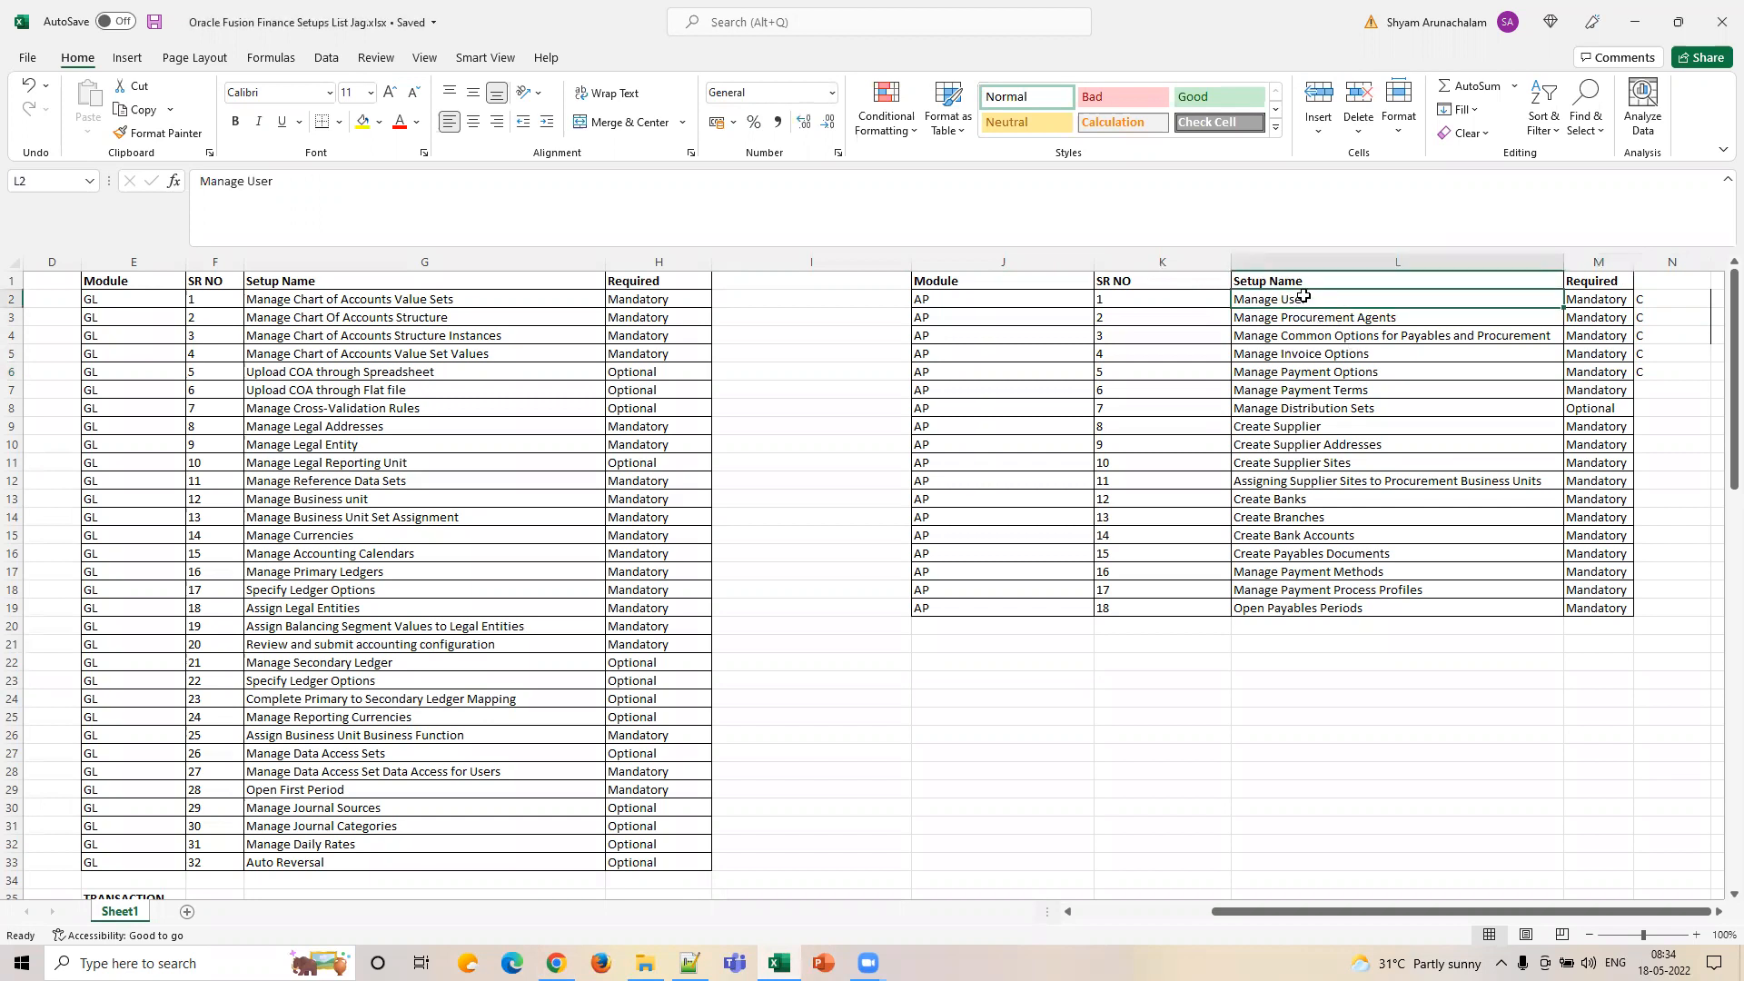
{"action": "left_click", "coordinate": [1376, 330]}
{"action": "left_click", "coordinate": [1341, 317]}
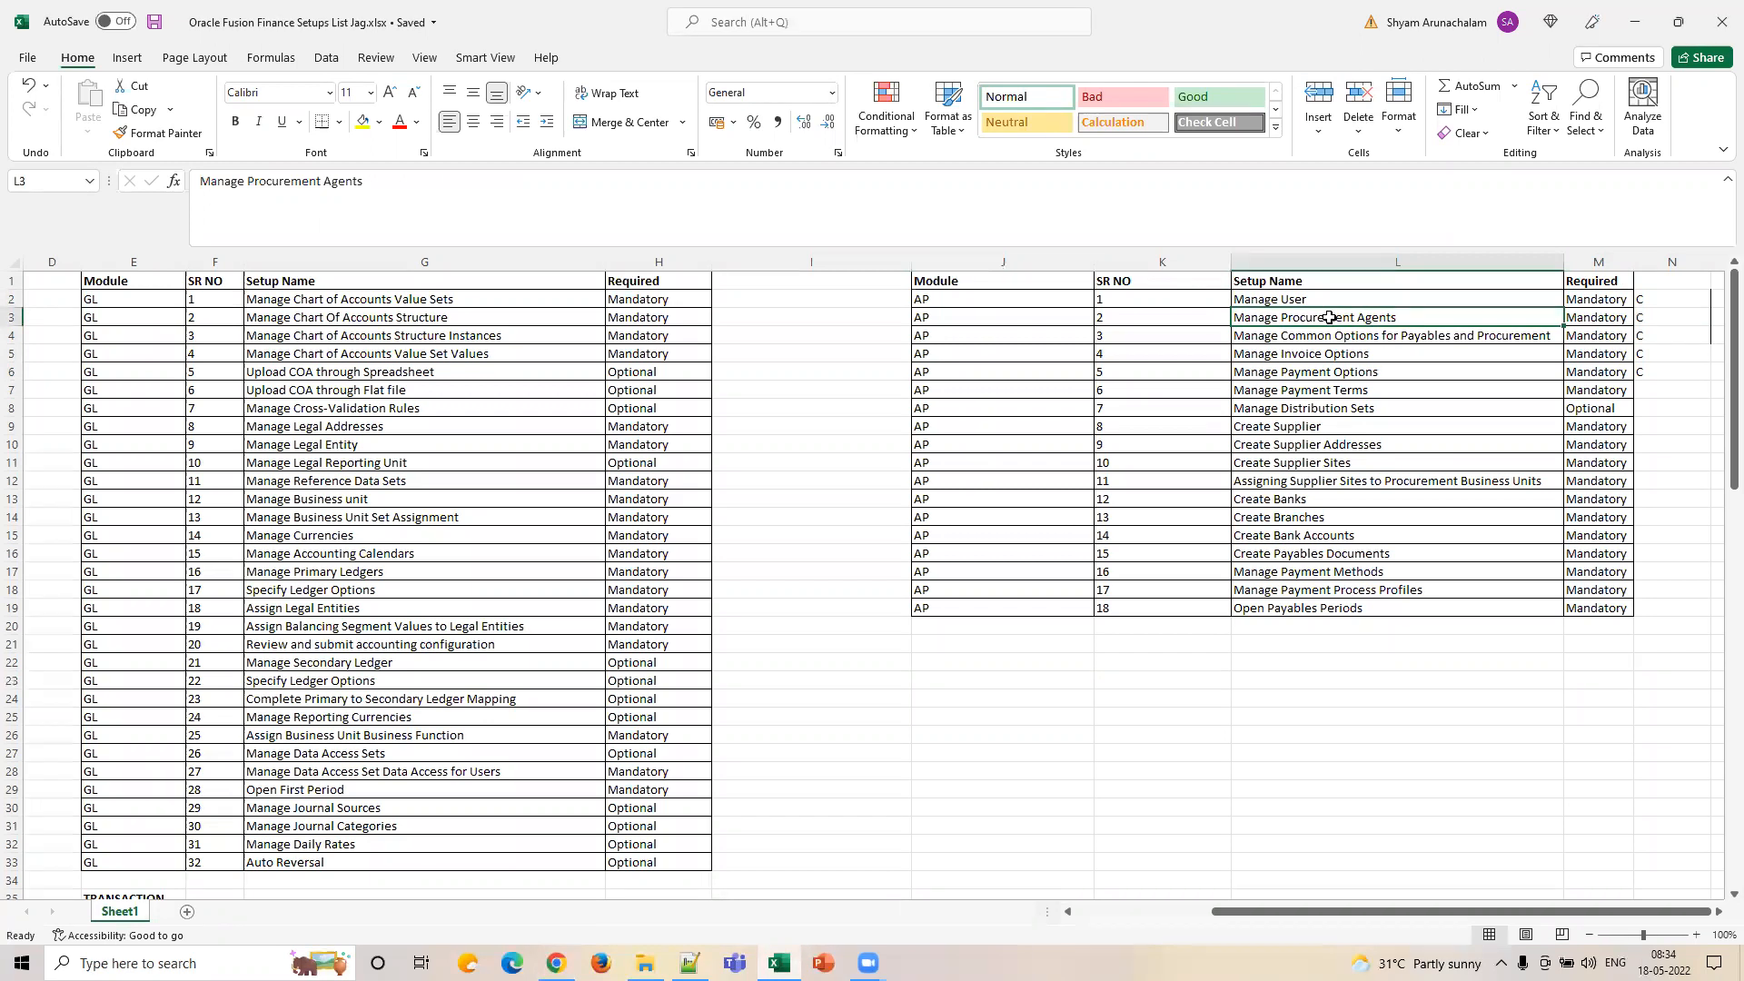
{"action": "double_click", "coordinate": [1408, 315]}
{"action": "left_click_drag", "start_coordinate": [1404, 315], "coordinate": [1232, 317]}
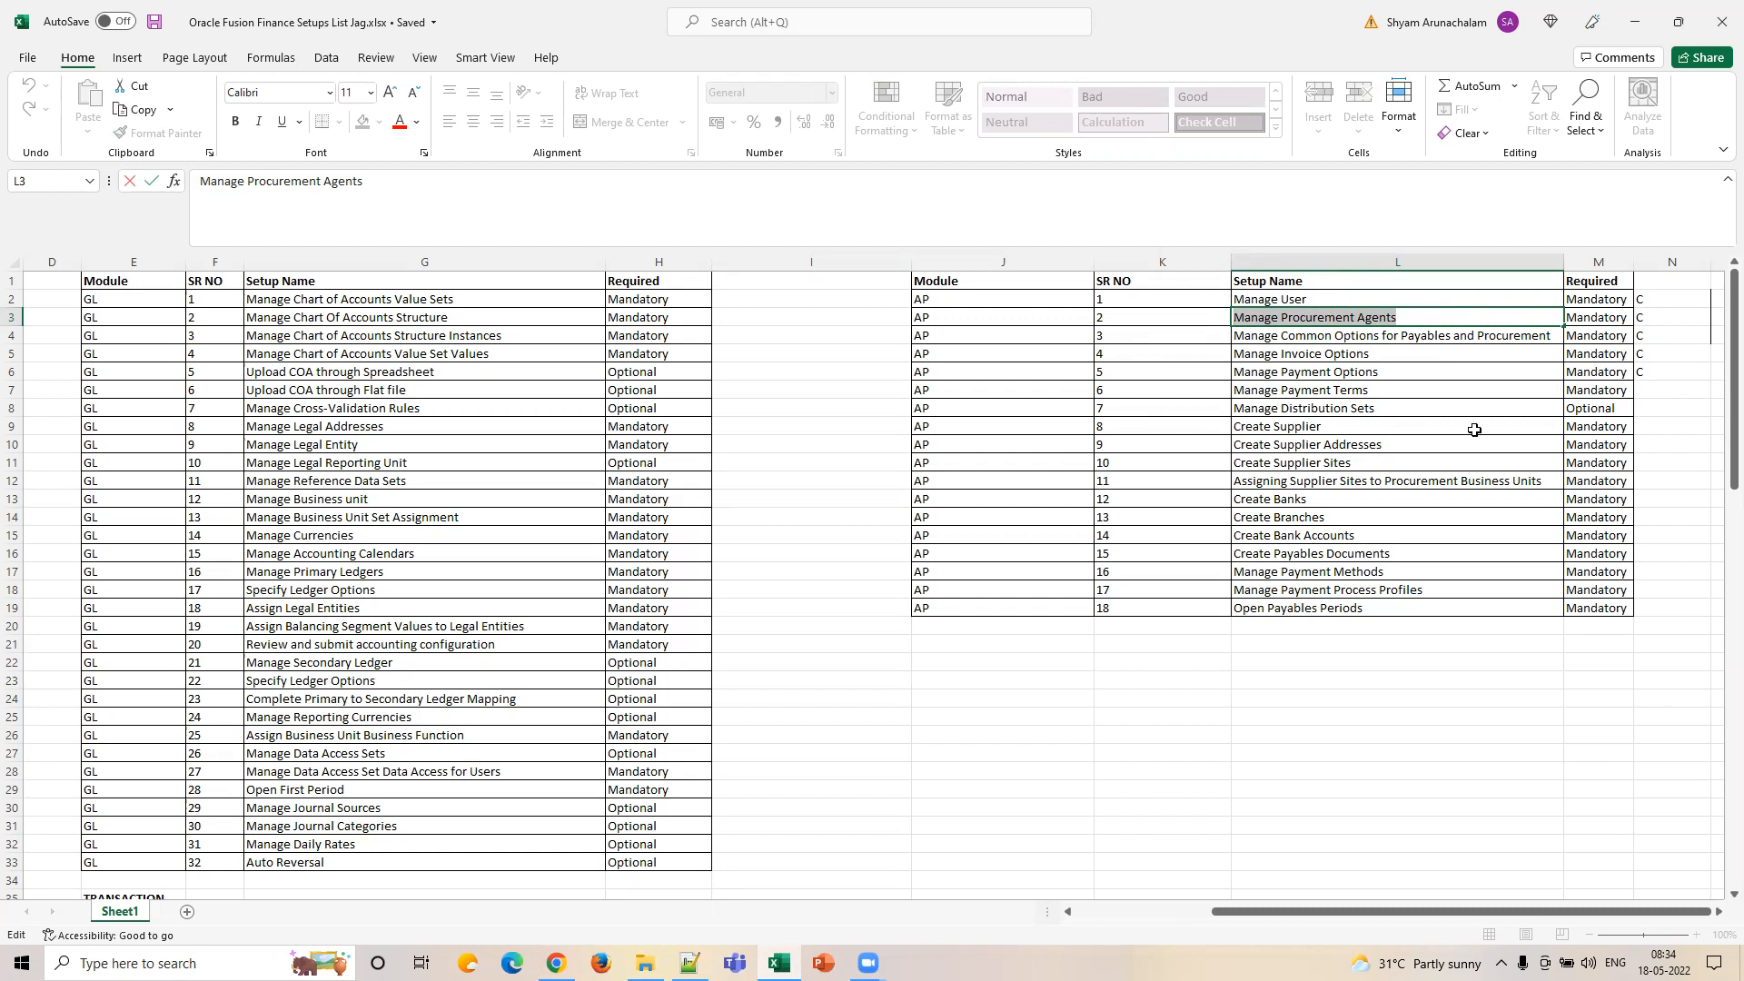
{"action": "left_click", "coordinate": [1385, 465]}
{"action": "left_click", "coordinate": [1335, 319]}
{"action": "left_click", "coordinate": [1296, 463]}
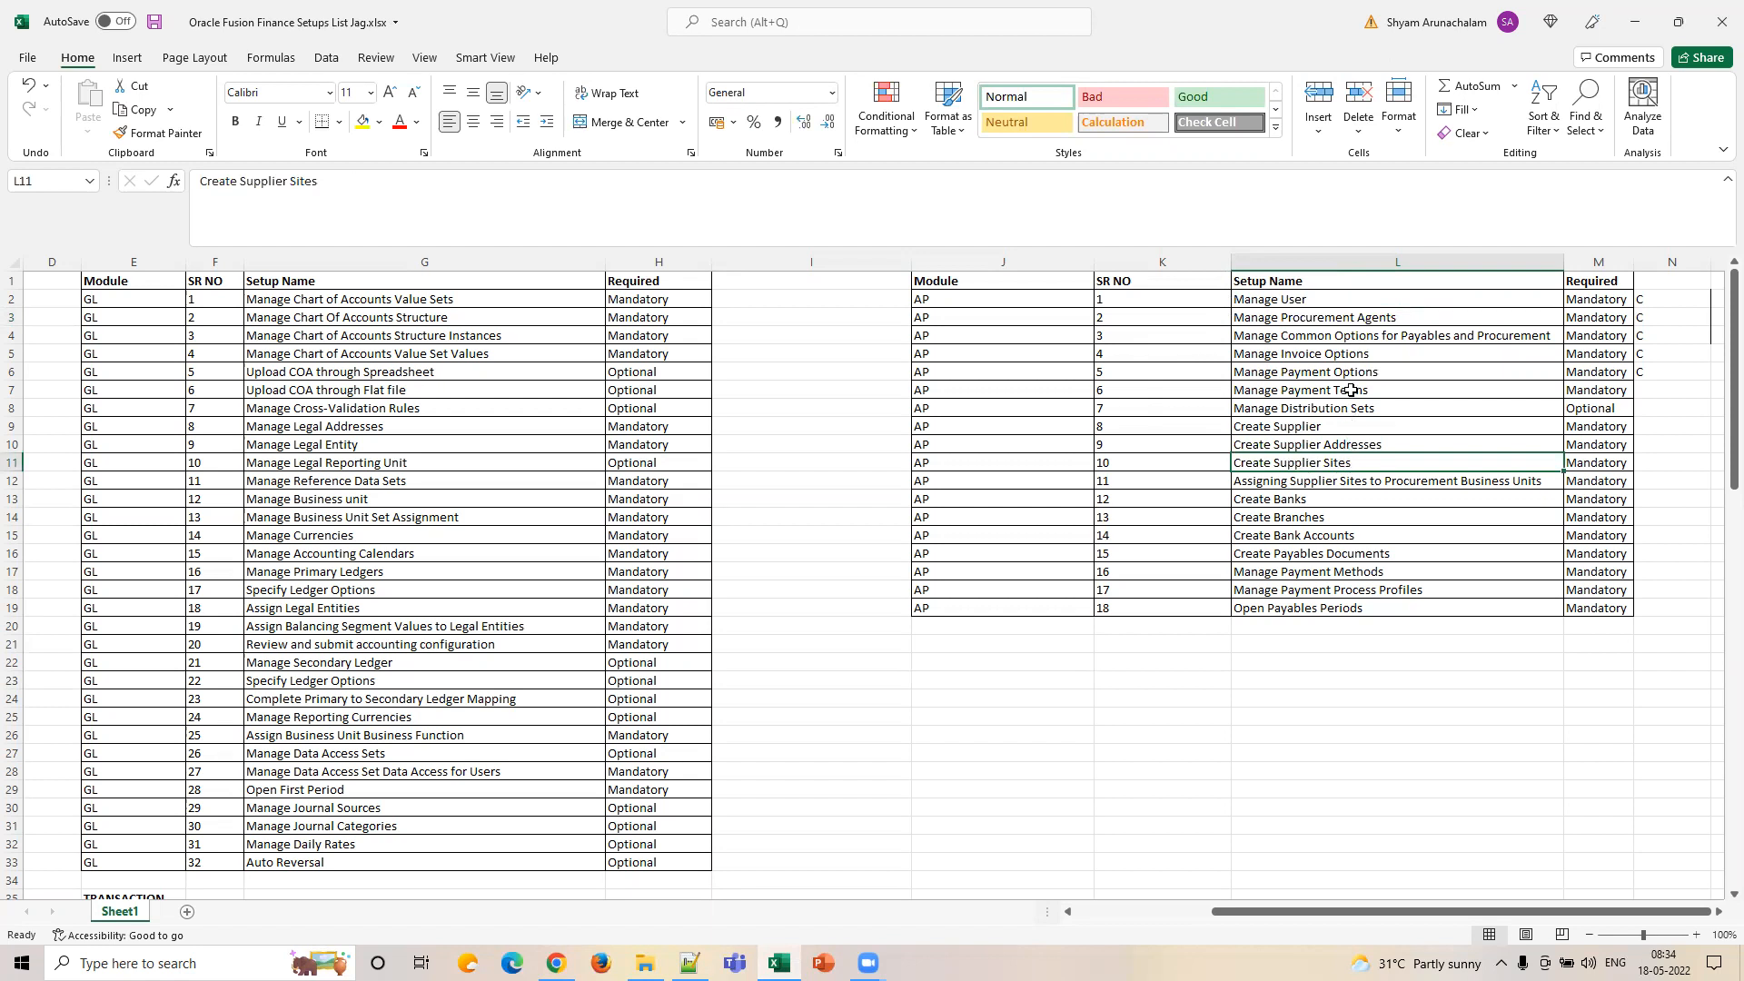
{"action": "left_click", "coordinate": [1327, 321]}
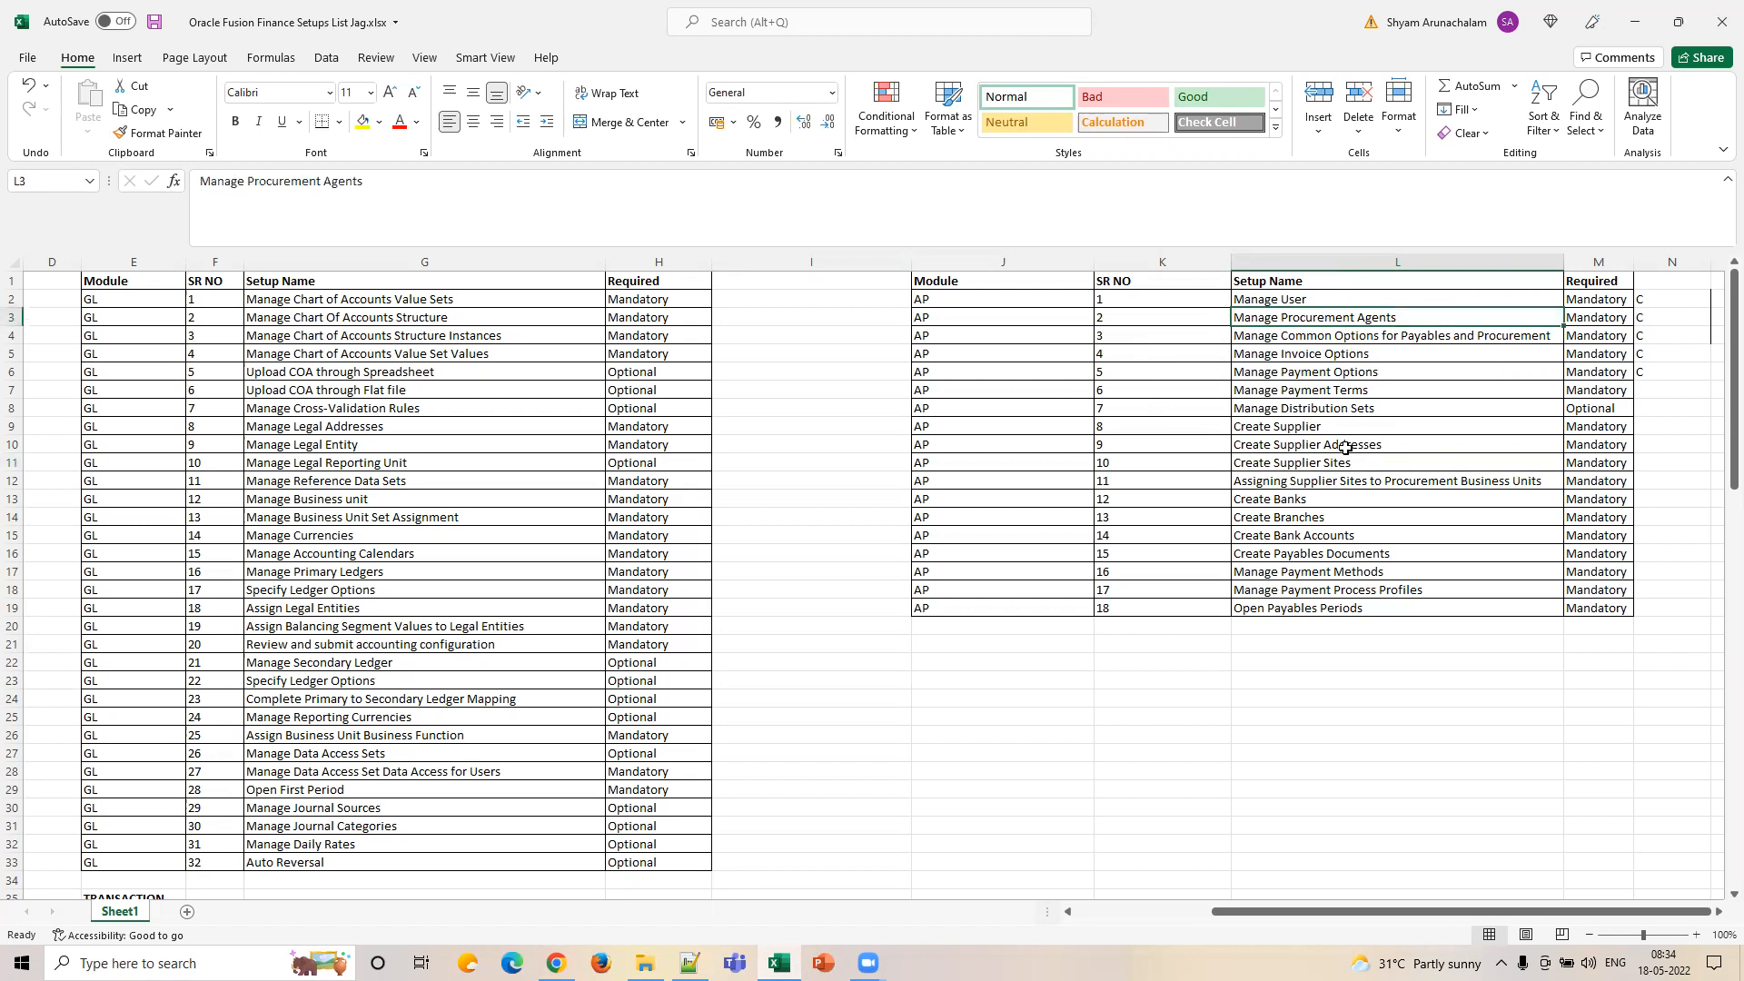
{"action": "left_click", "coordinate": [1362, 338]}
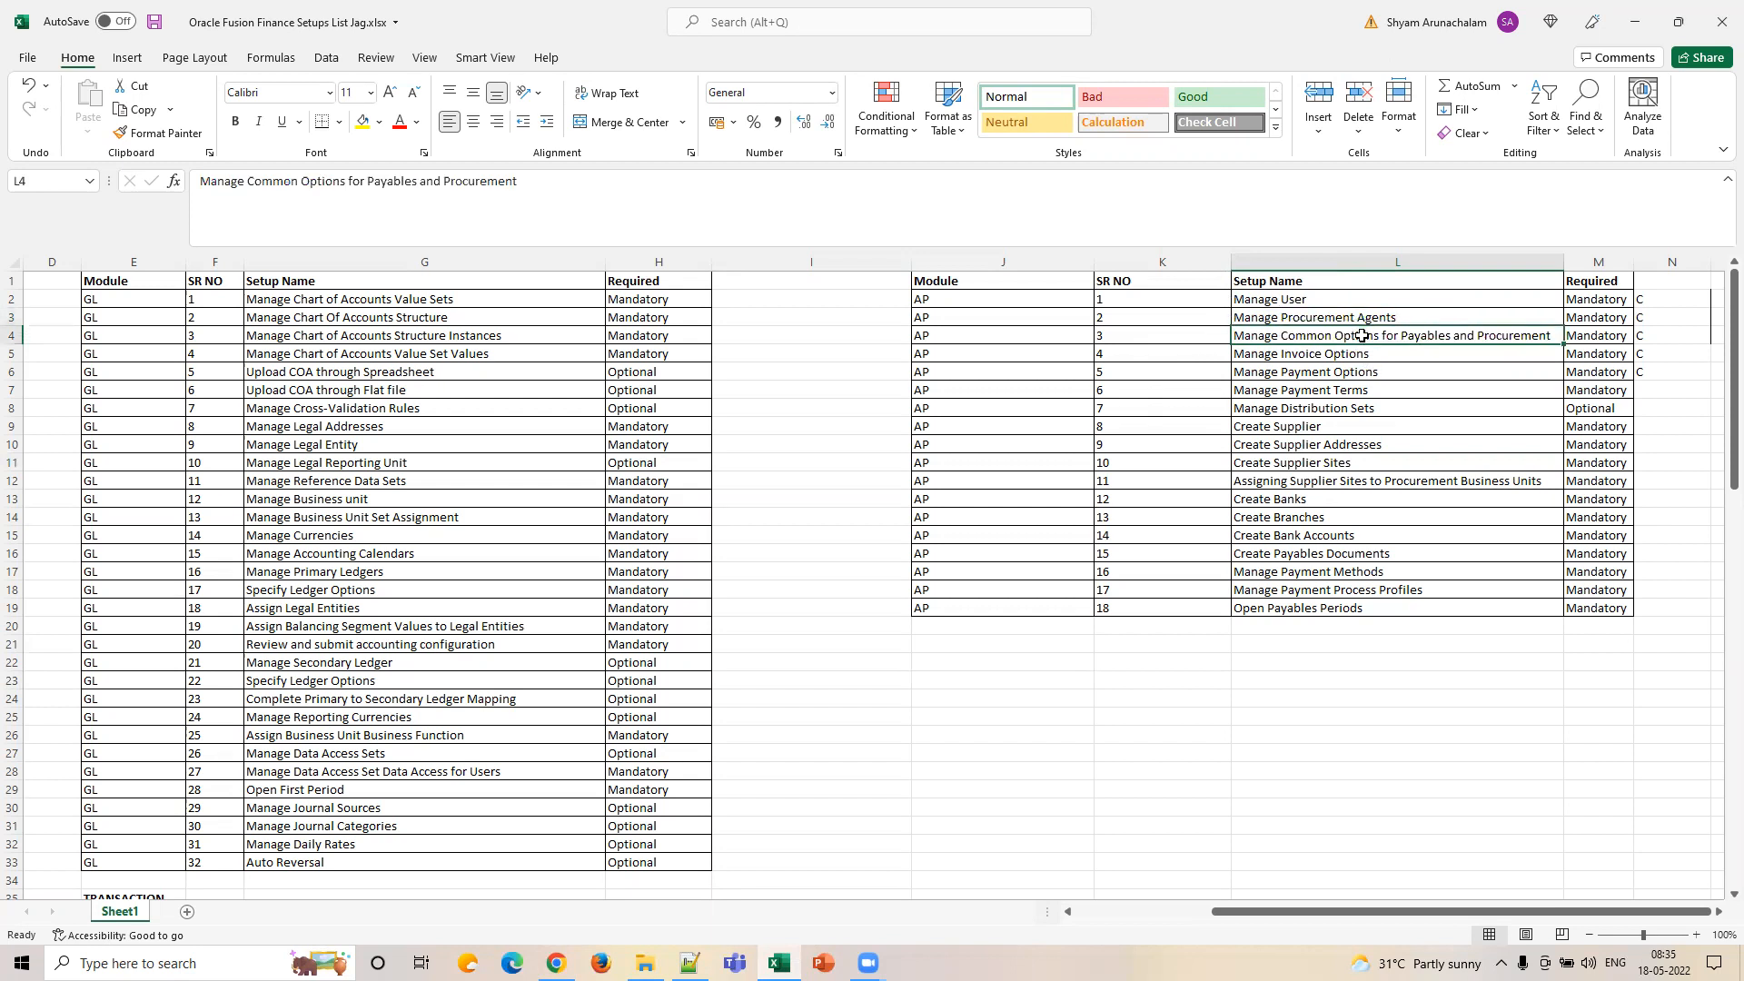
{"action": "left_click", "coordinate": [1361, 352]}
{"action": "left_click", "coordinate": [1360, 371]}
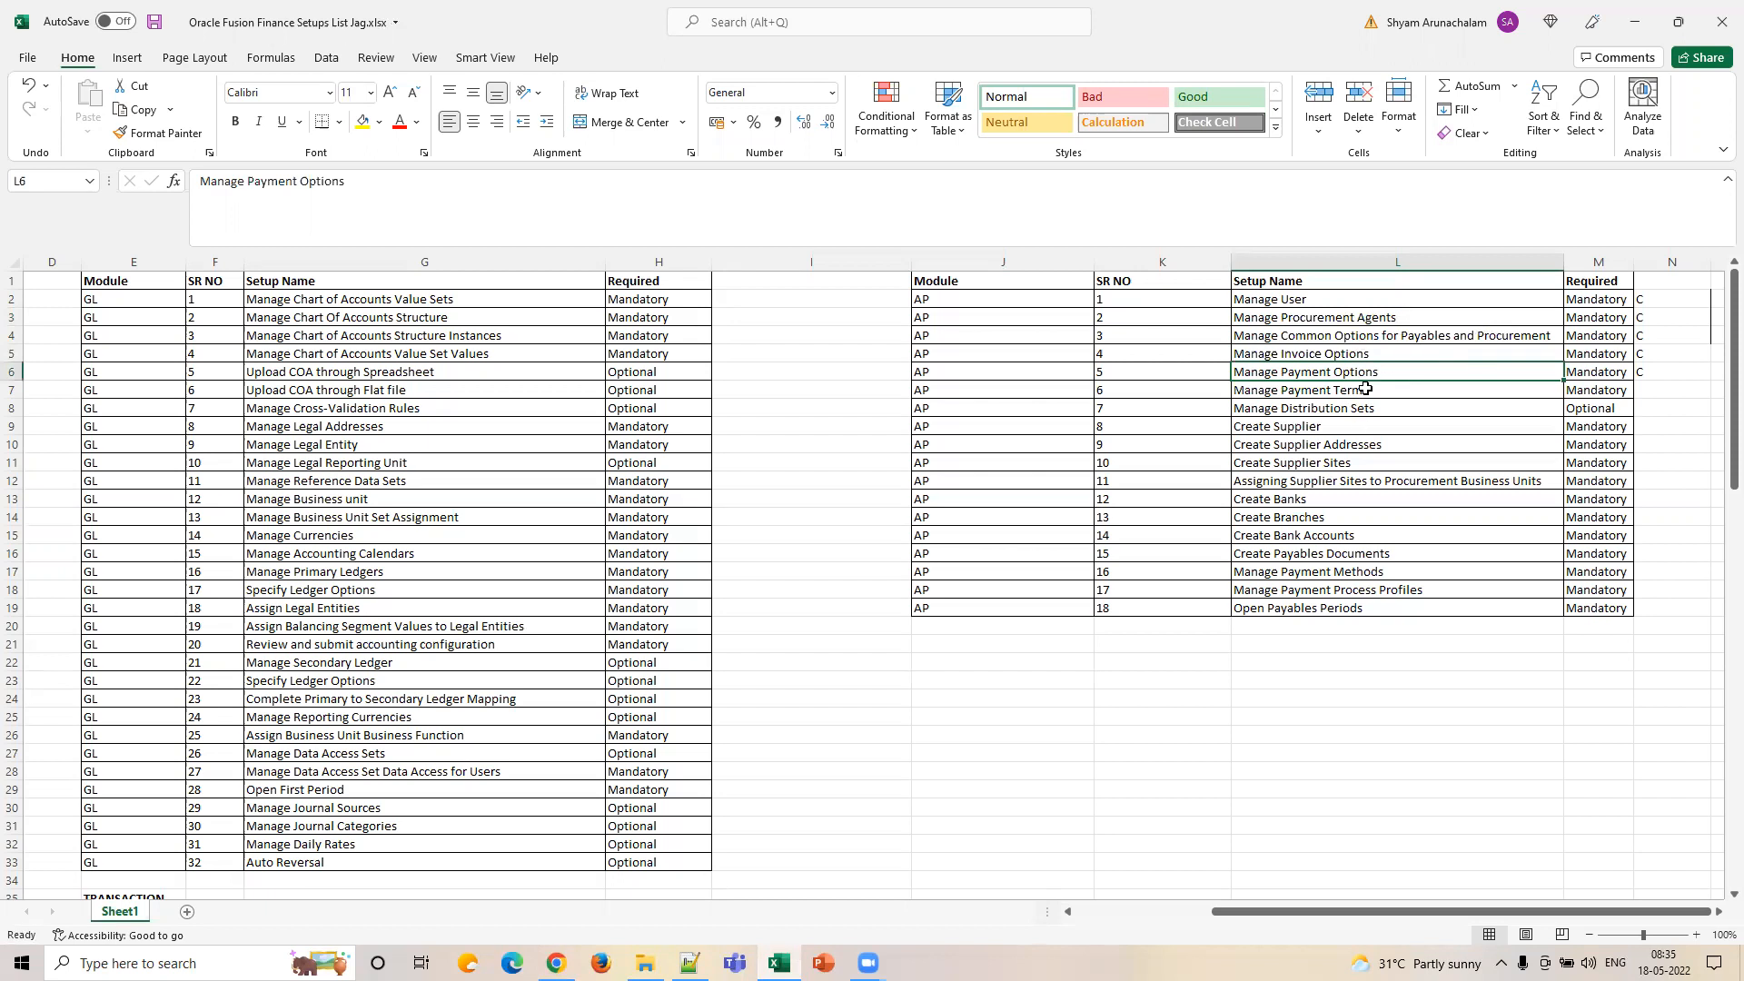
{"action": "left_click", "coordinate": [1347, 334]}
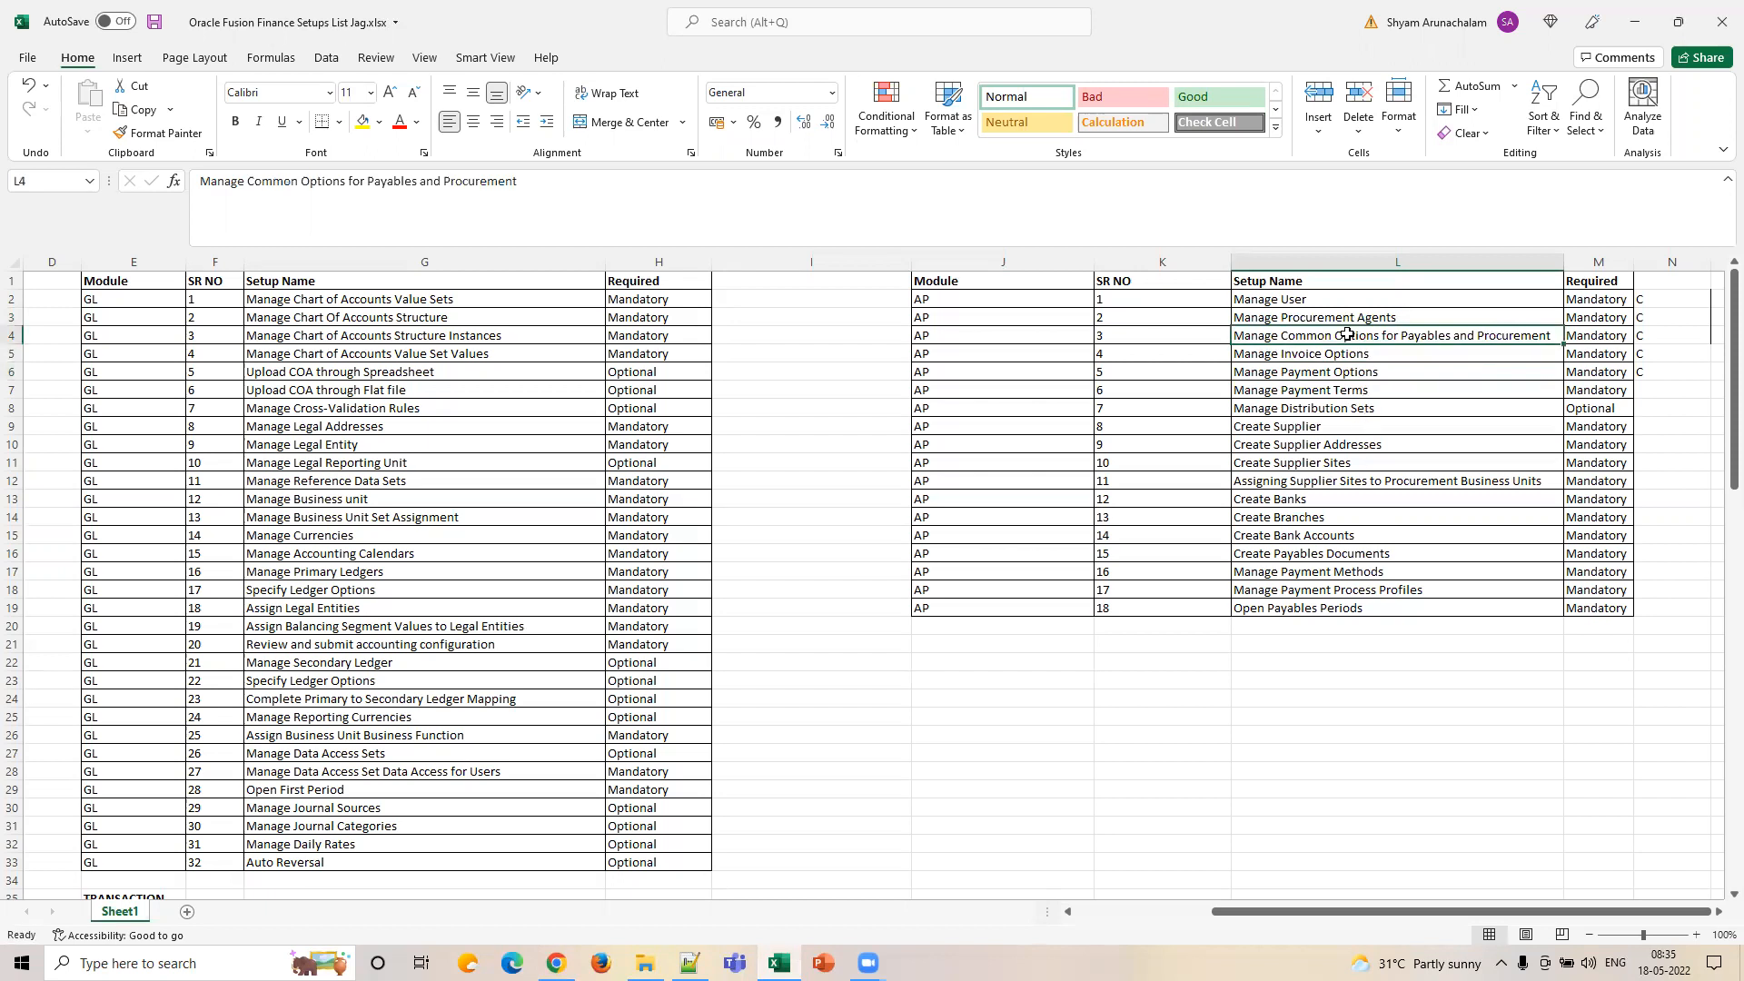
{"action": "key", "text": "ctrl+s"}
{"action": "left_click", "coordinate": [864, 47]}
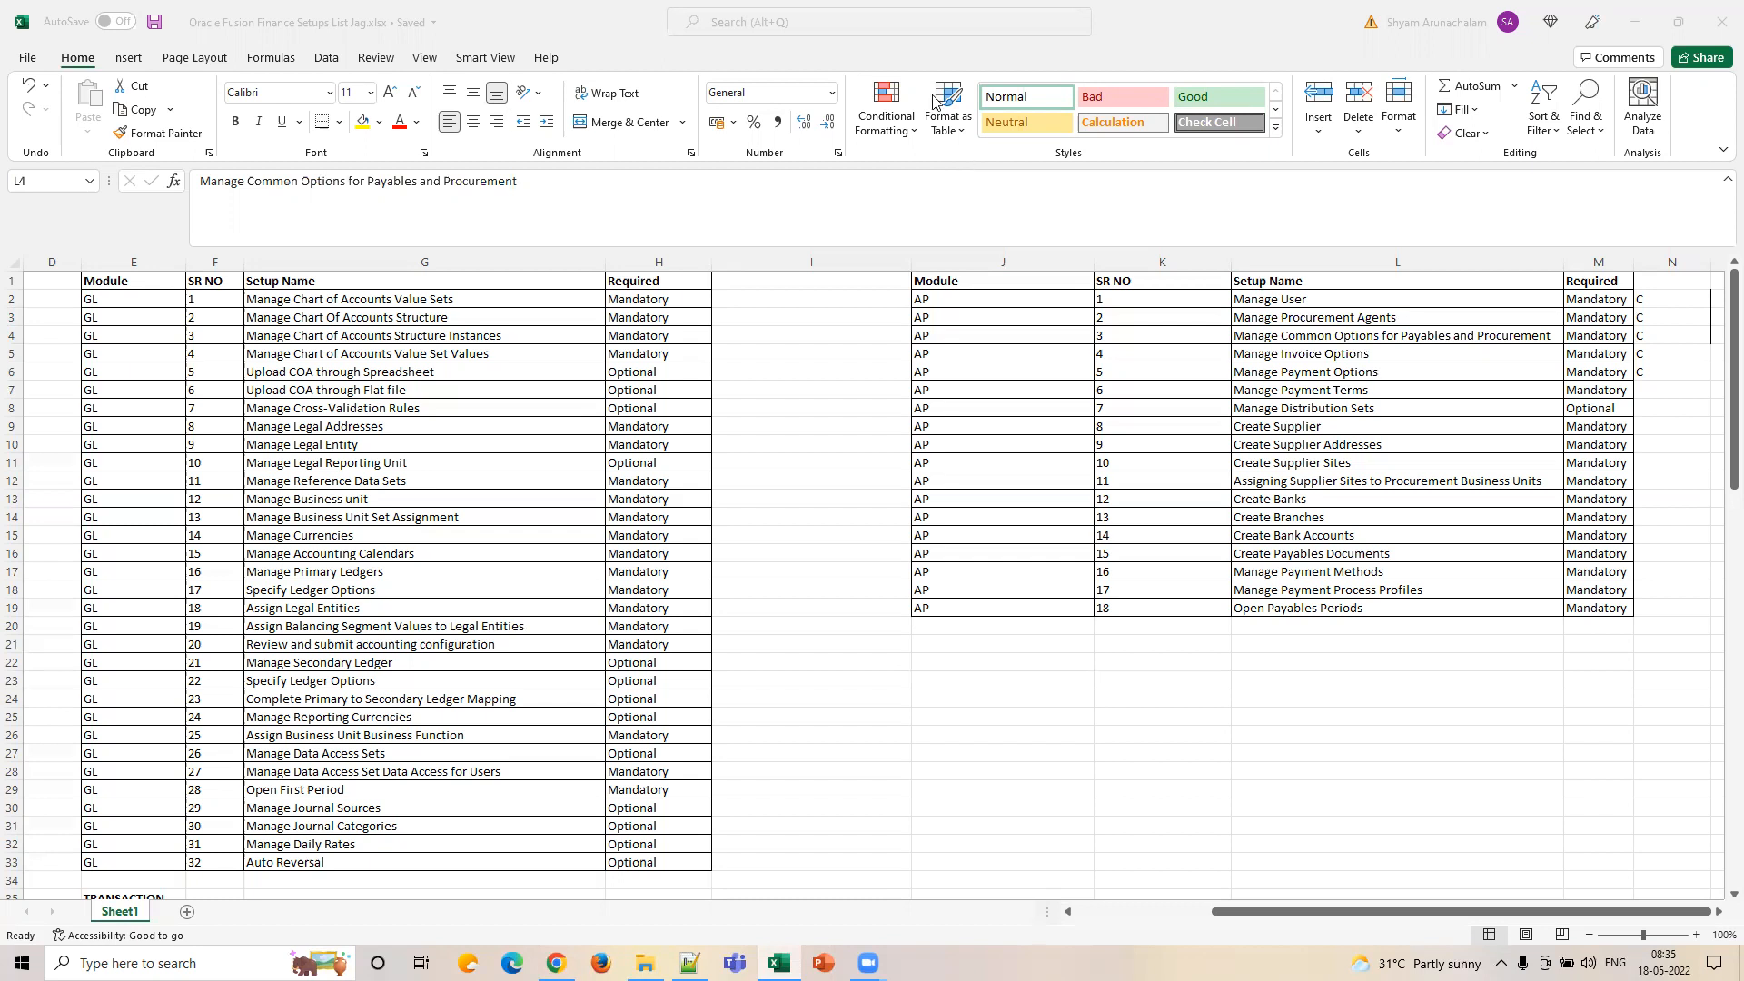
Below the AP setup list, enter CREATE JOB SET in J21 and SCHEDULE A JOB in J22.
{"action": "left_click", "coordinate": [981, 647]}
{"action": "type", "text": "CRE"}
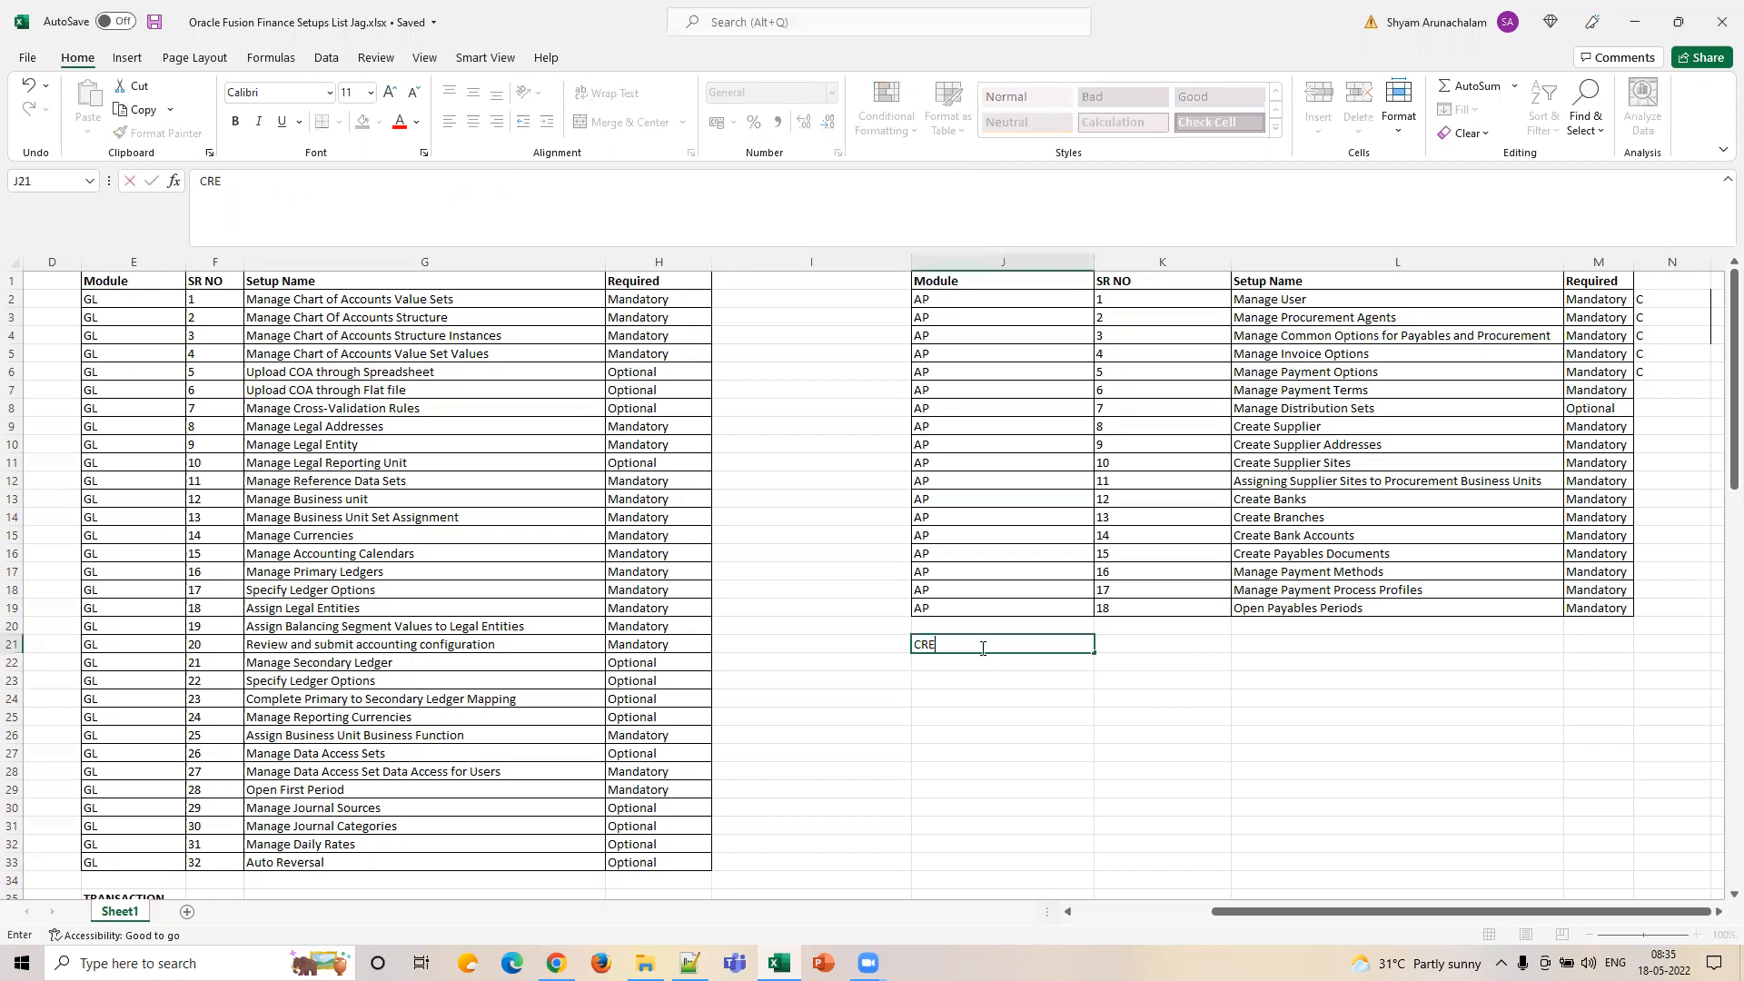
{"action": "type", "text": "ATE JOB SET"}
{"action": "key", "text": "Left"}
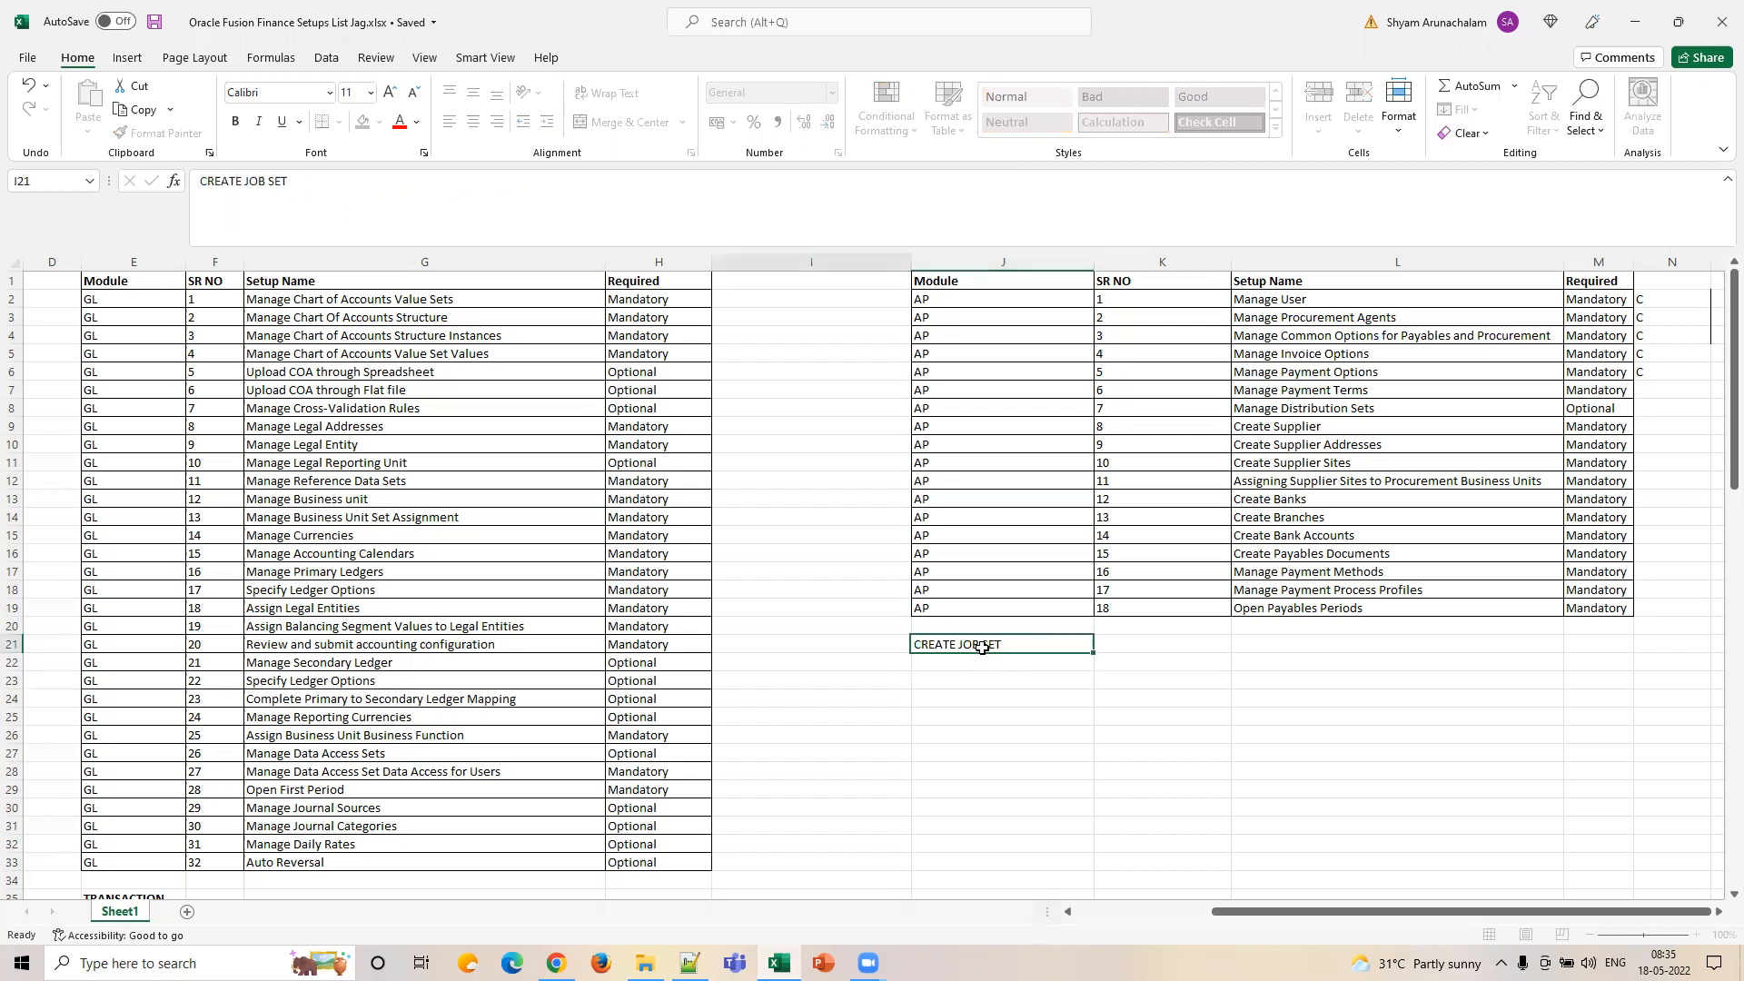
{"action": "key", "text": "Down"}
{"action": "type", "text": "SCHEDU"}
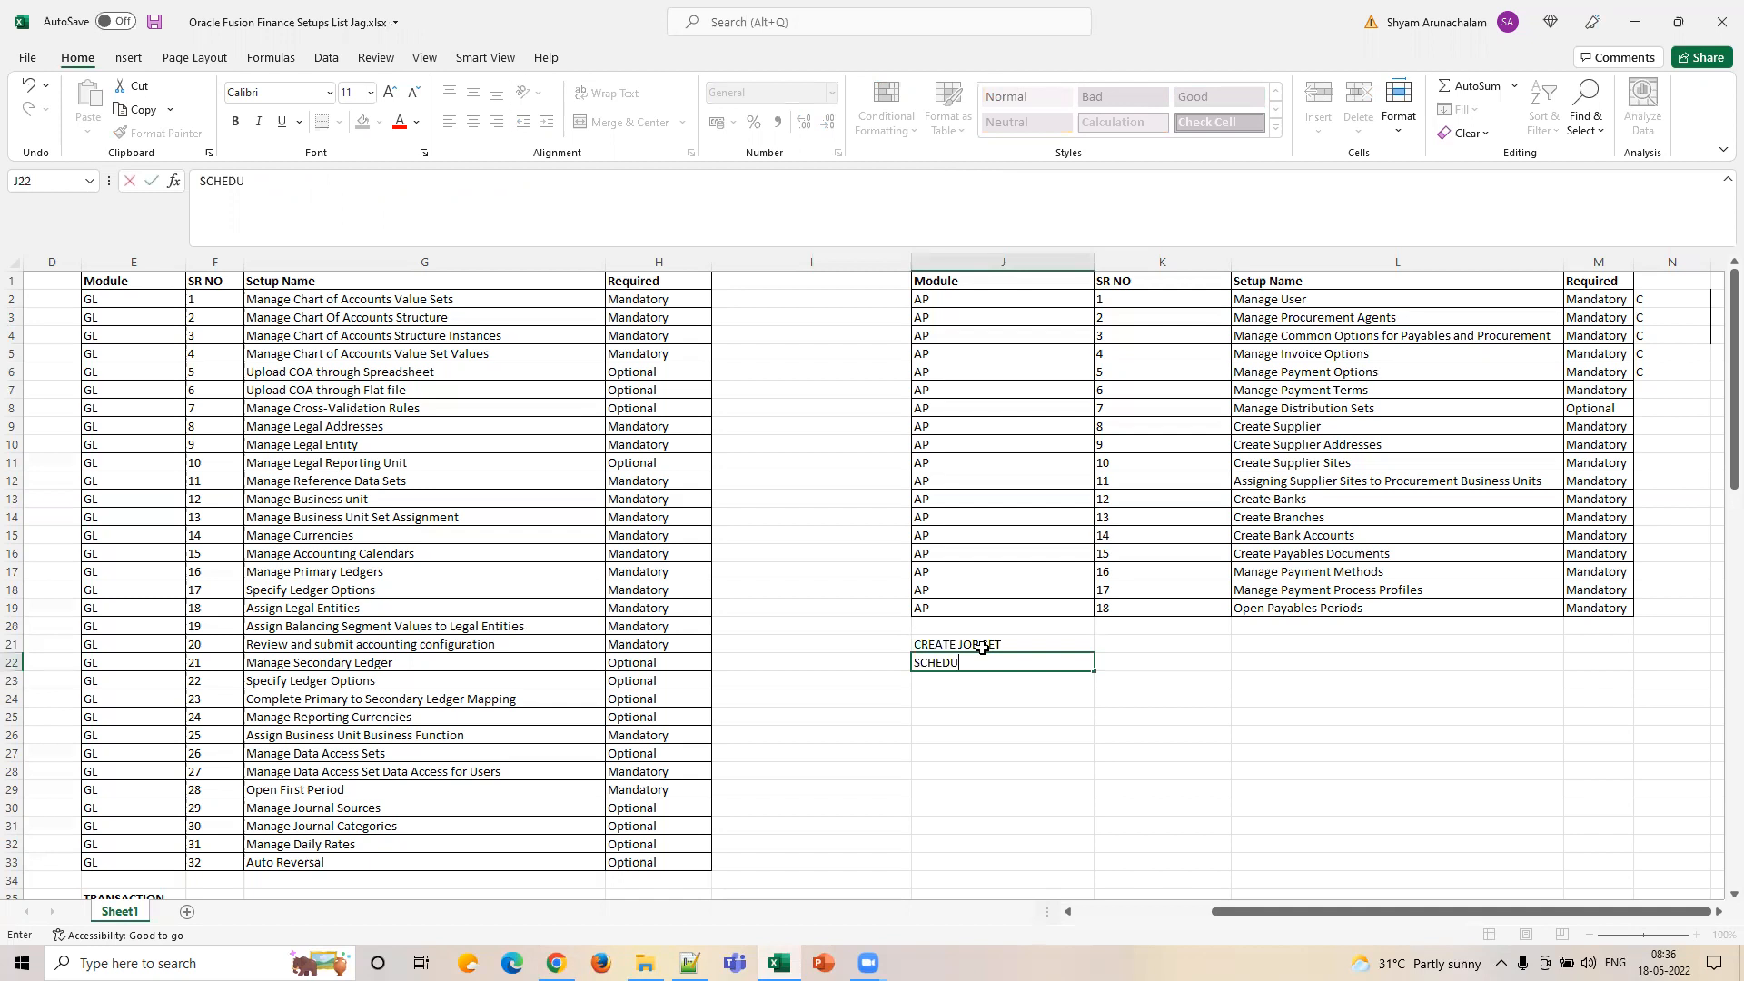
{"action": "type", "text": "LE A JOB"}
{"action": "key", "text": "Tab"}
Make the two job notes in J21:J22 bold and save the workbook.
{"action": "left_click", "coordinate": [982, 648]}
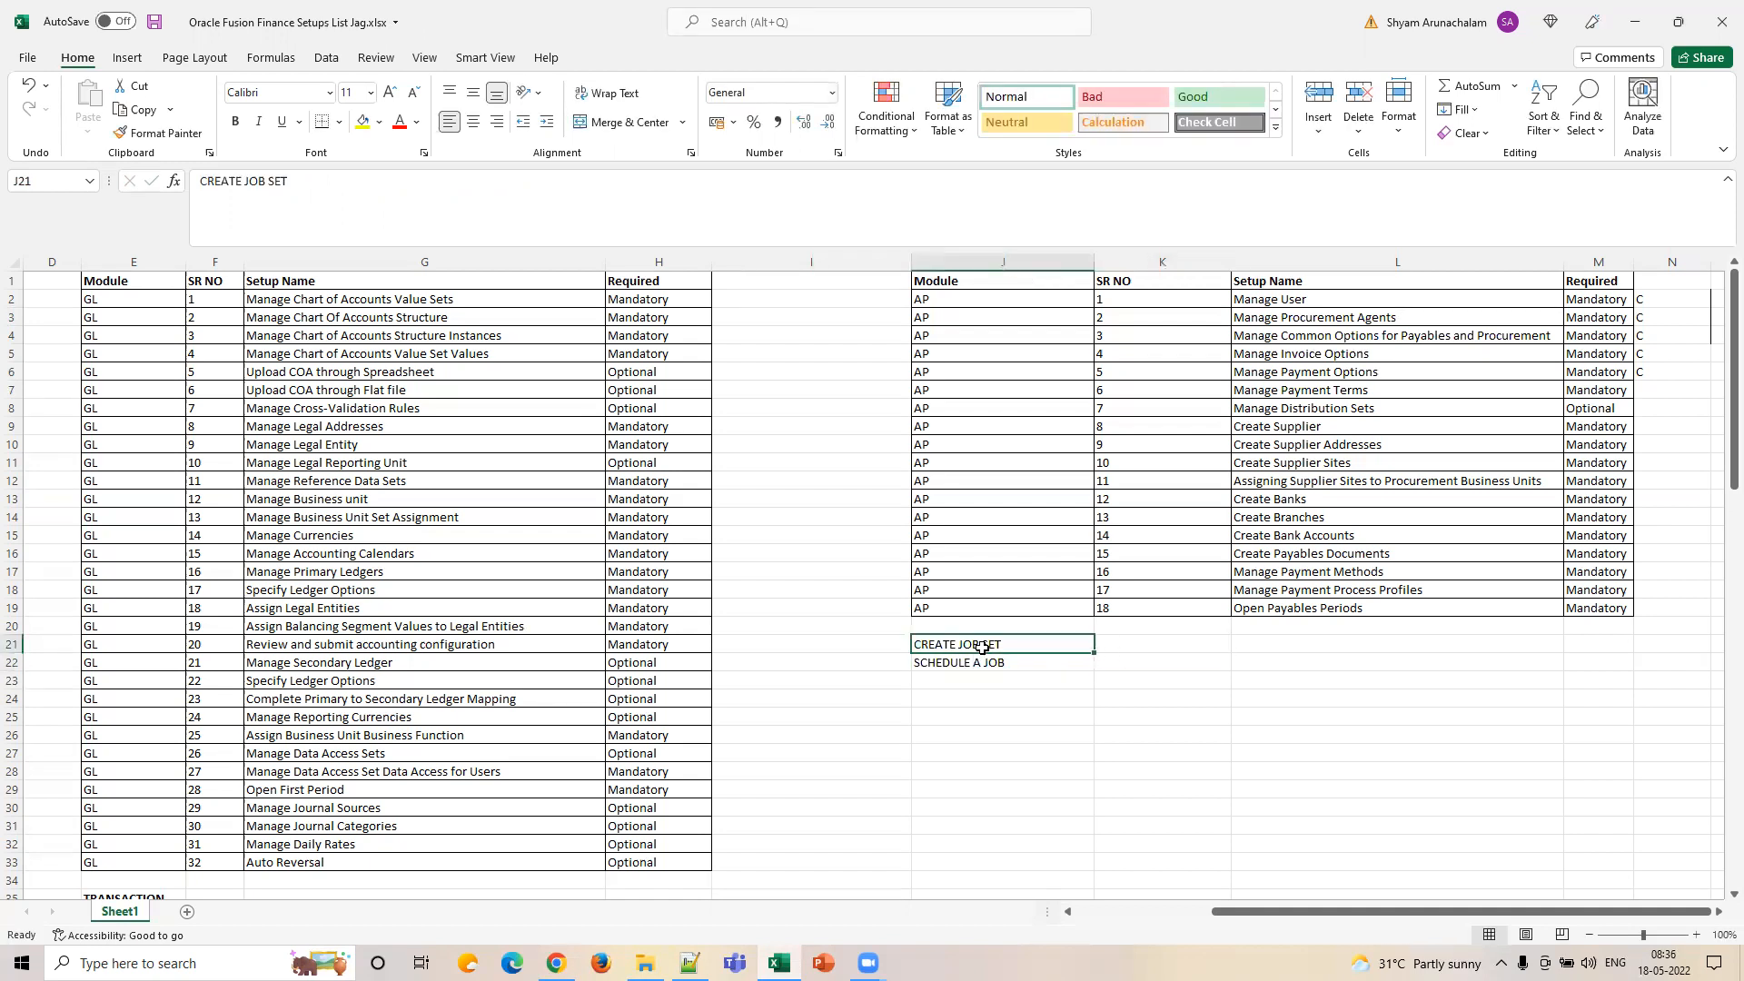
{"action": "key", "text": "shift+Down"}
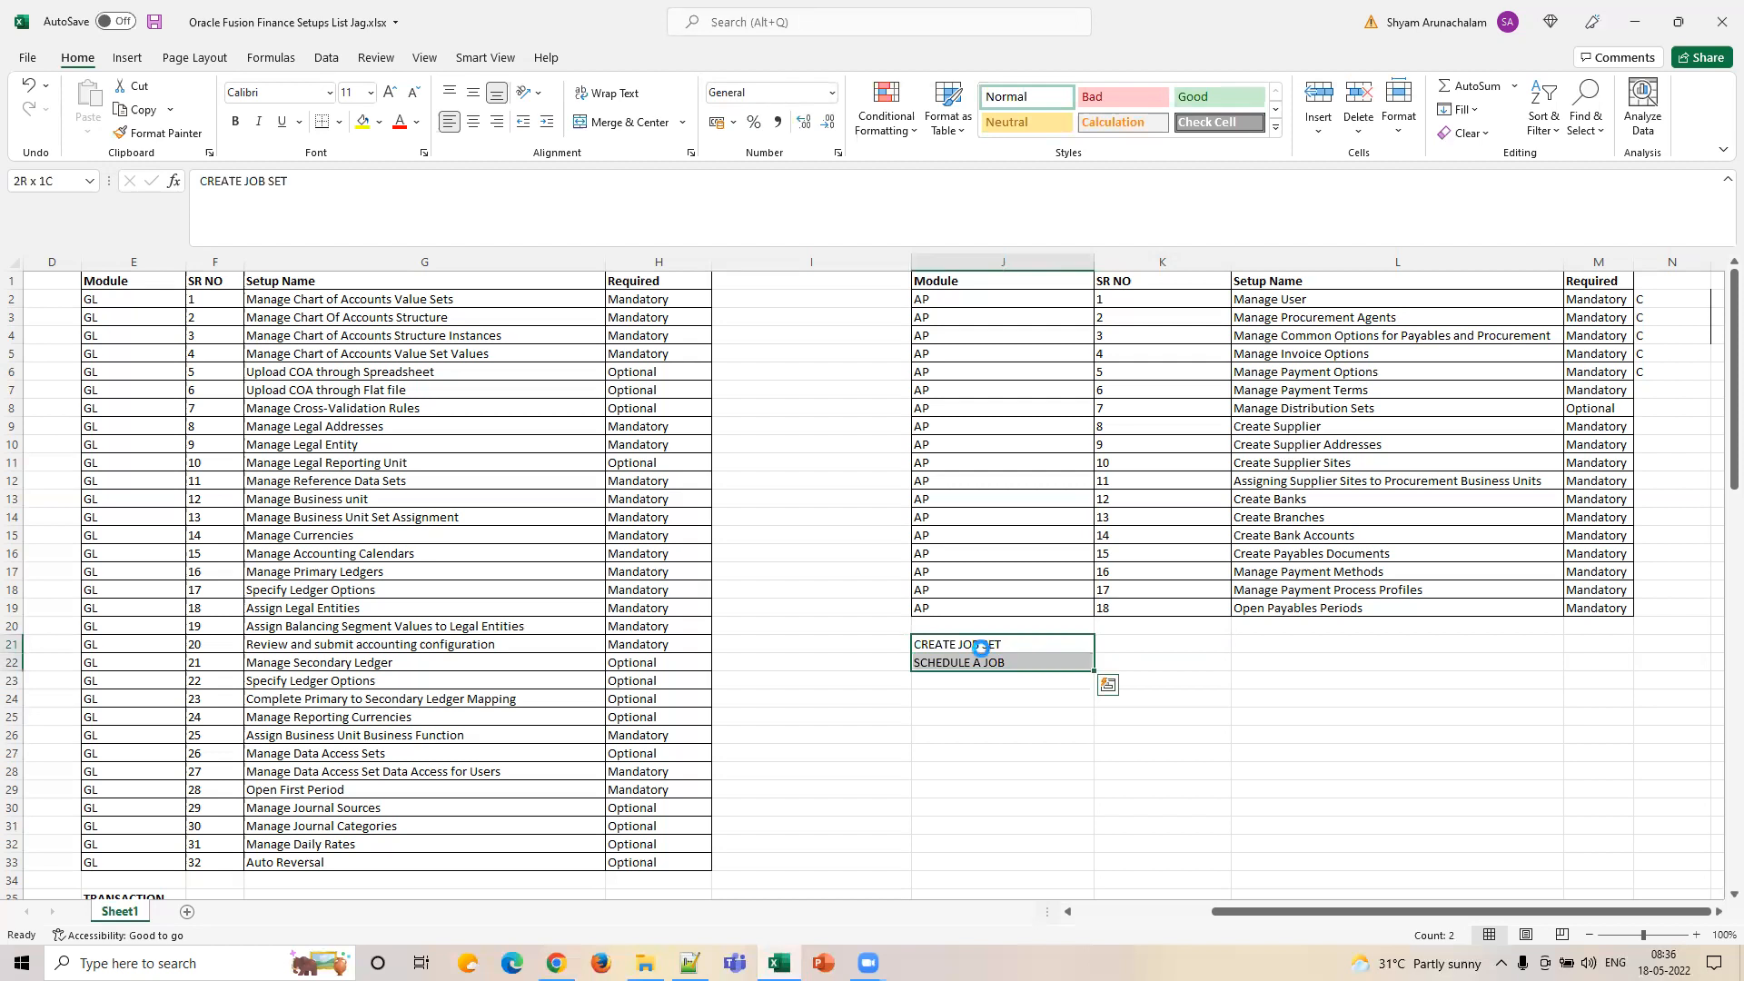
{"action": "key", "text": "ctrl+b"}
{"action": "key", "text": "ctrl+s"}
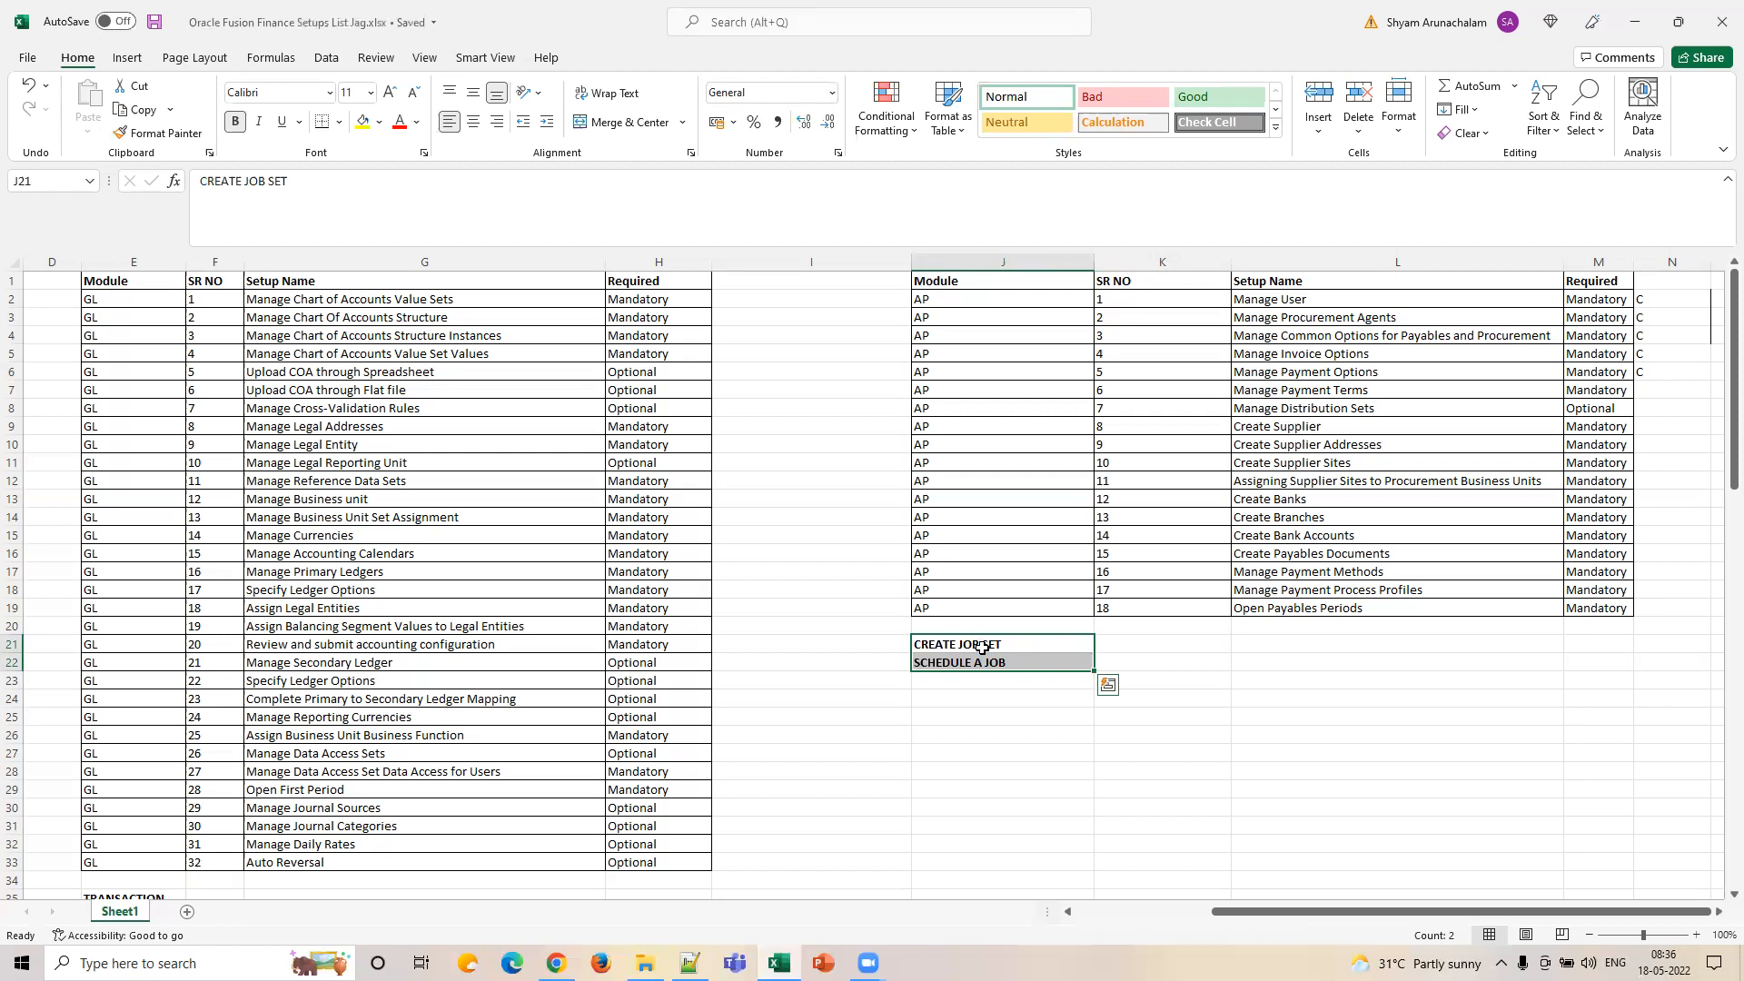
{"action": "left_click", "coordinate": [987, 694]}
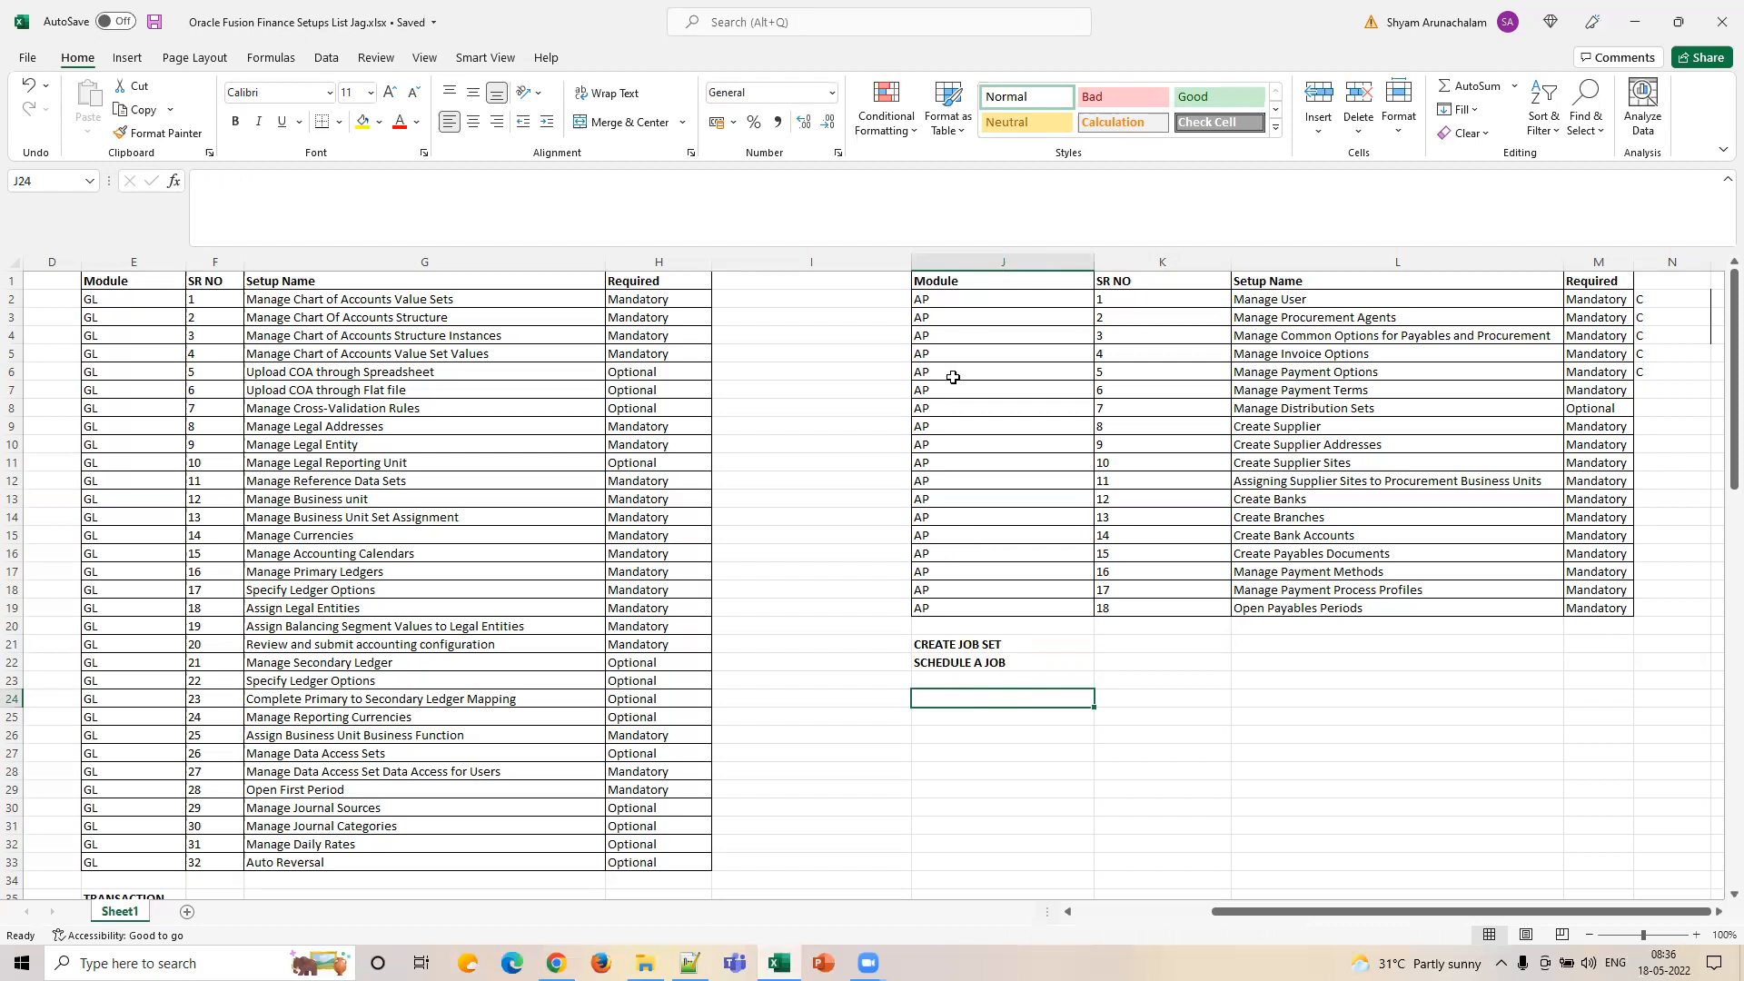
{"action": "left_click", "coordinate": [950, 661]}
{"action": "left_click", "coordinate": [879, 86]}
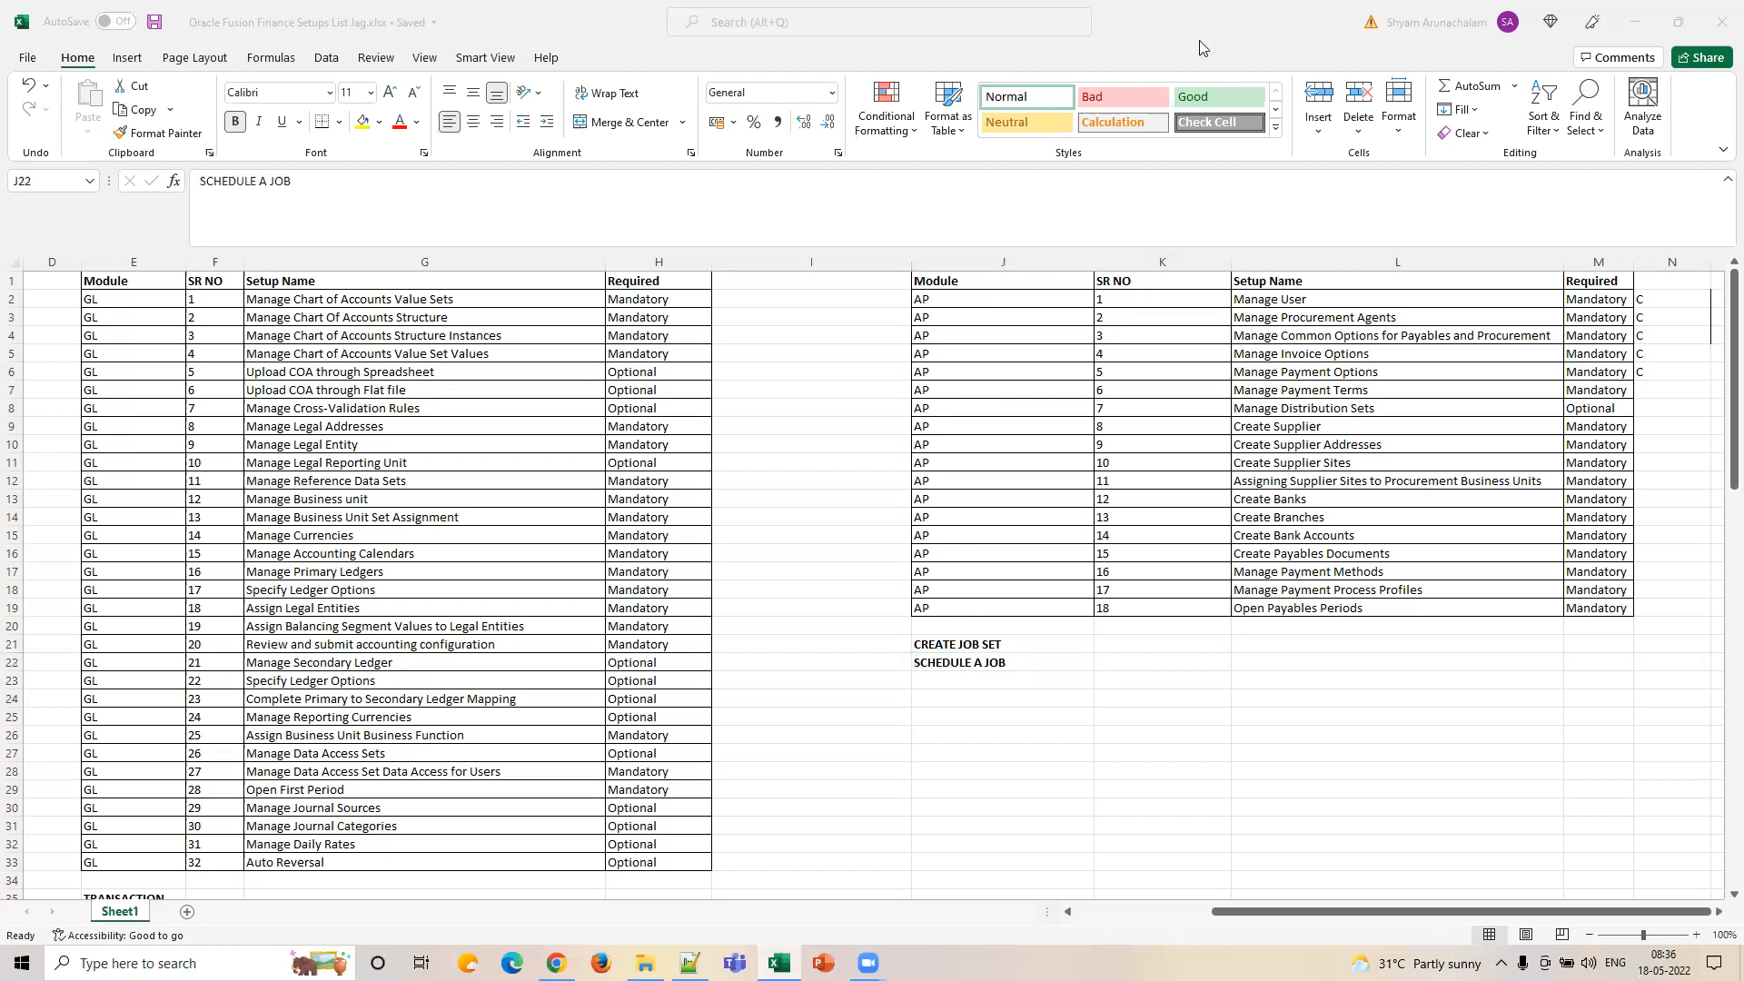